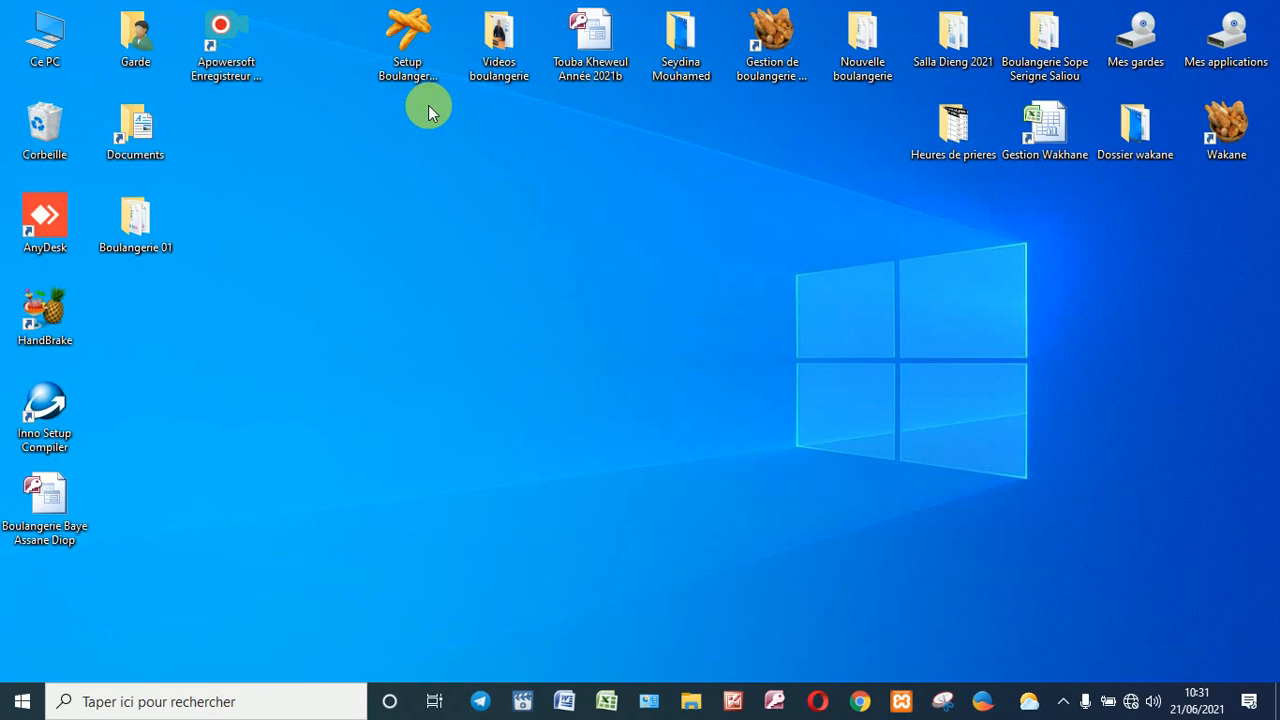
Step: Launch the bakery application's setup program from the desktop
left_click(417, 72)
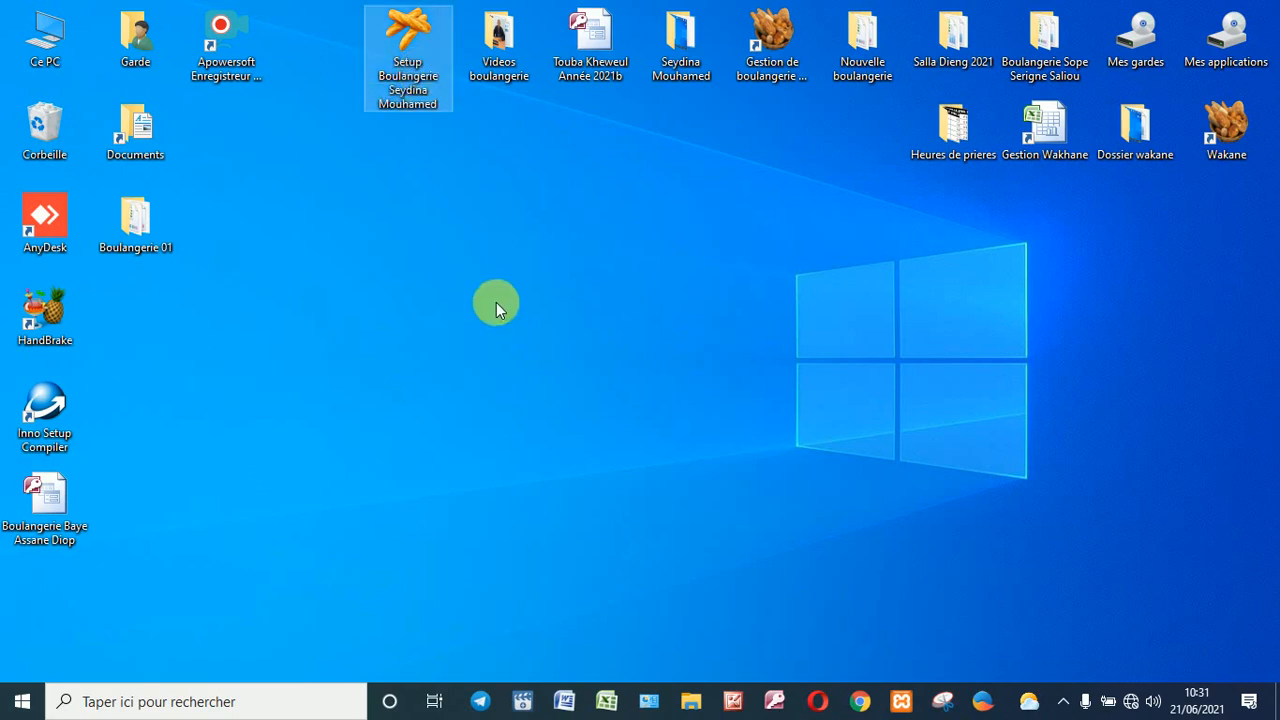
key("Return")
left_click(496, 309)
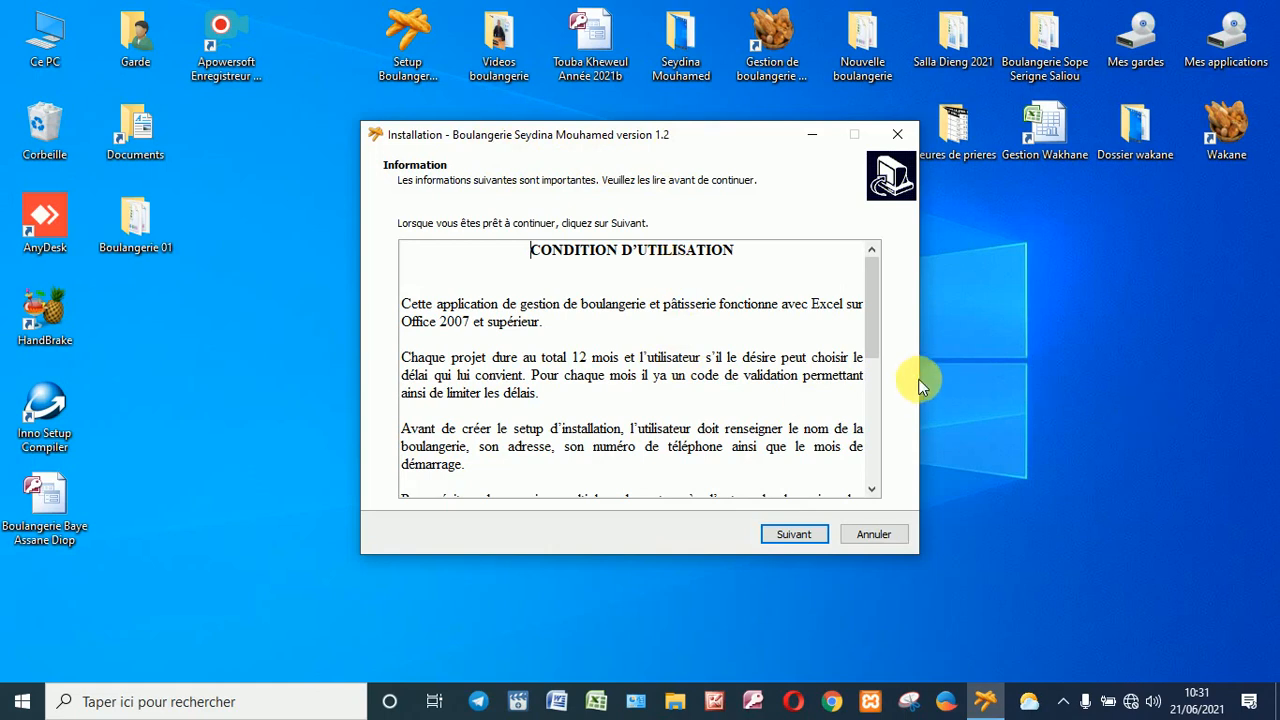
Step: Widen the installer window and scroll through the usage conditions to the end
left_click_drag(929, 380, 1159, 381)
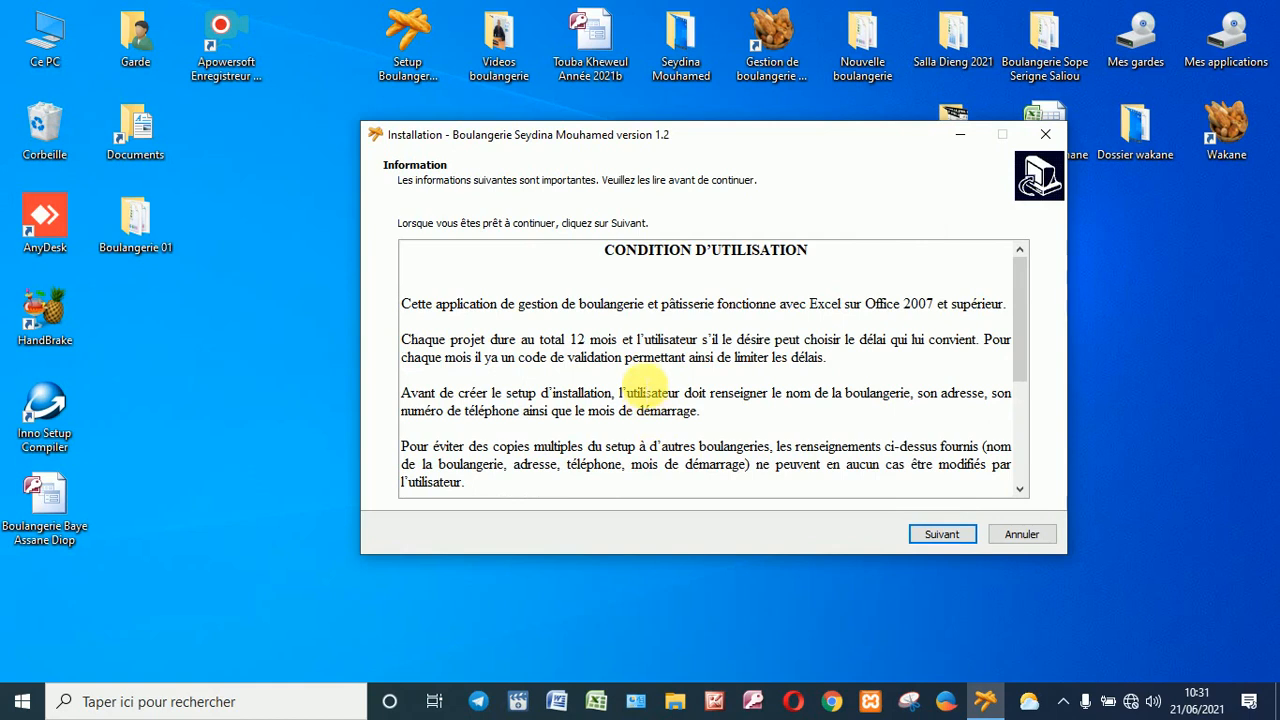
left_click(1019, 490)
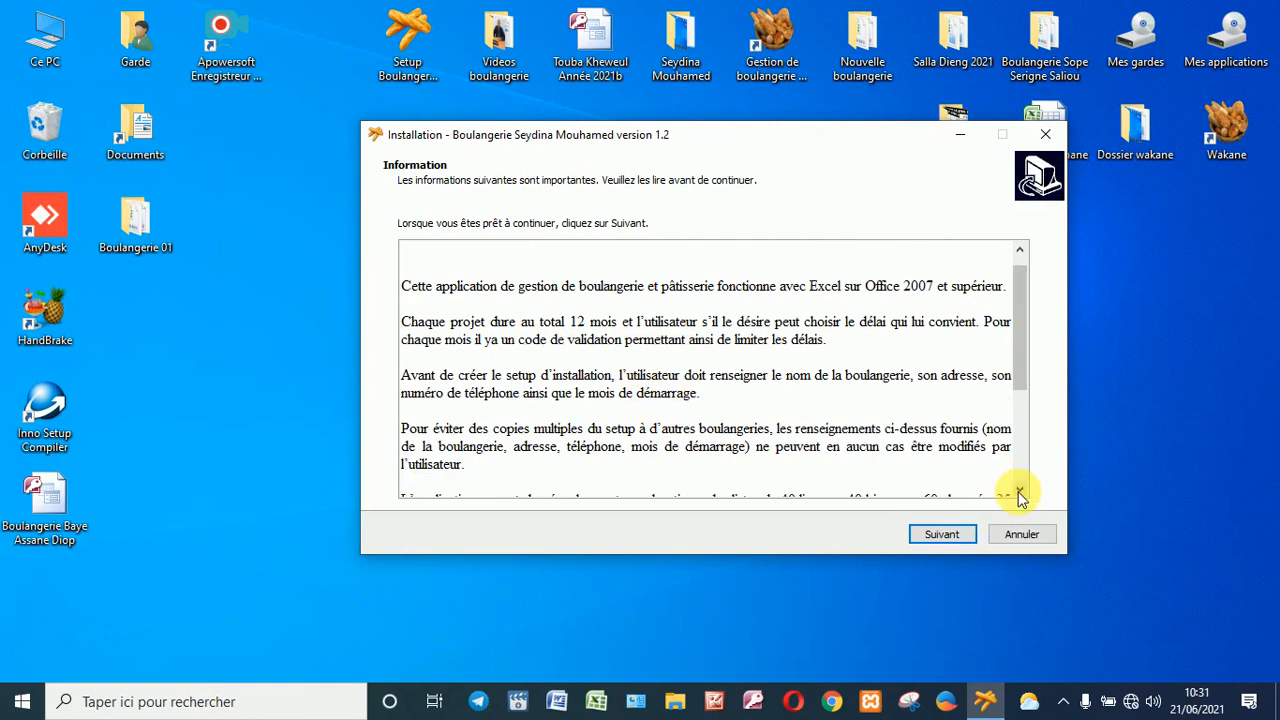
left_click(1019, 490)
left_click(1019, 490)
left_click(1019, 490)
left_click(1019, 490)
left_click(1019, 490)
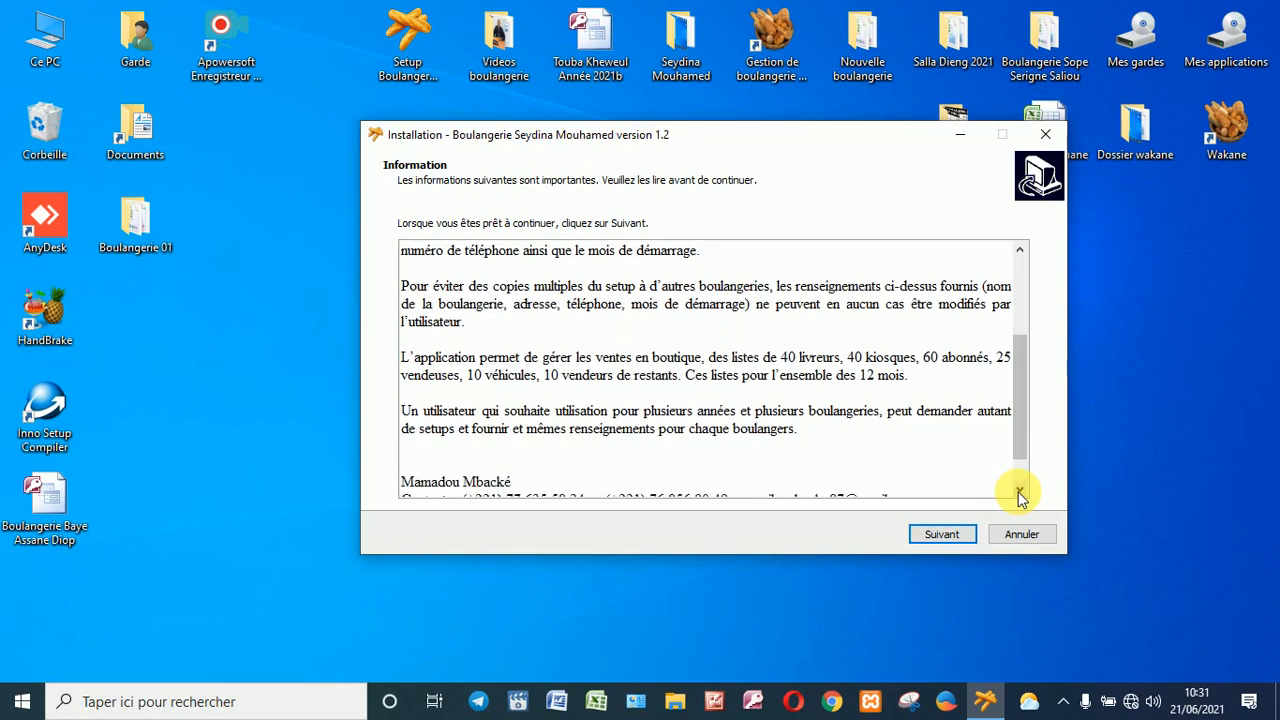
left_click(1019, 490)
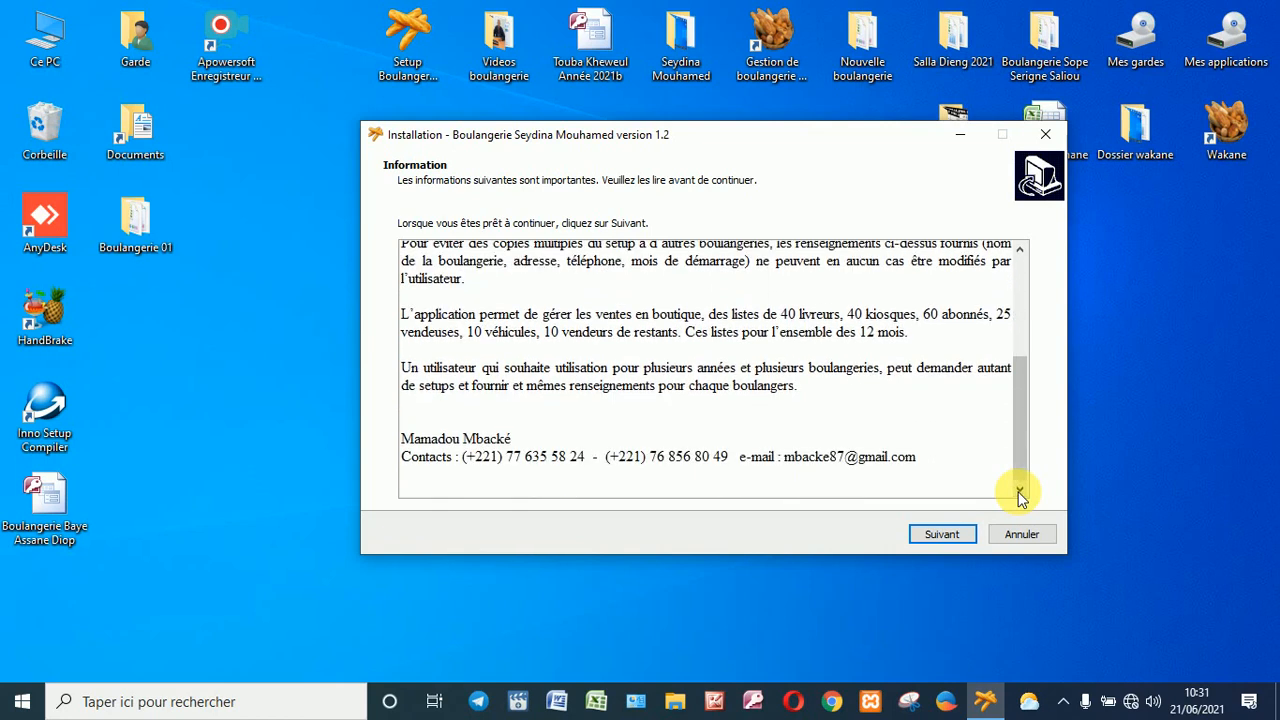
Step: Set the installation folder to drive E: (Disque local)
left_click(947, 535)
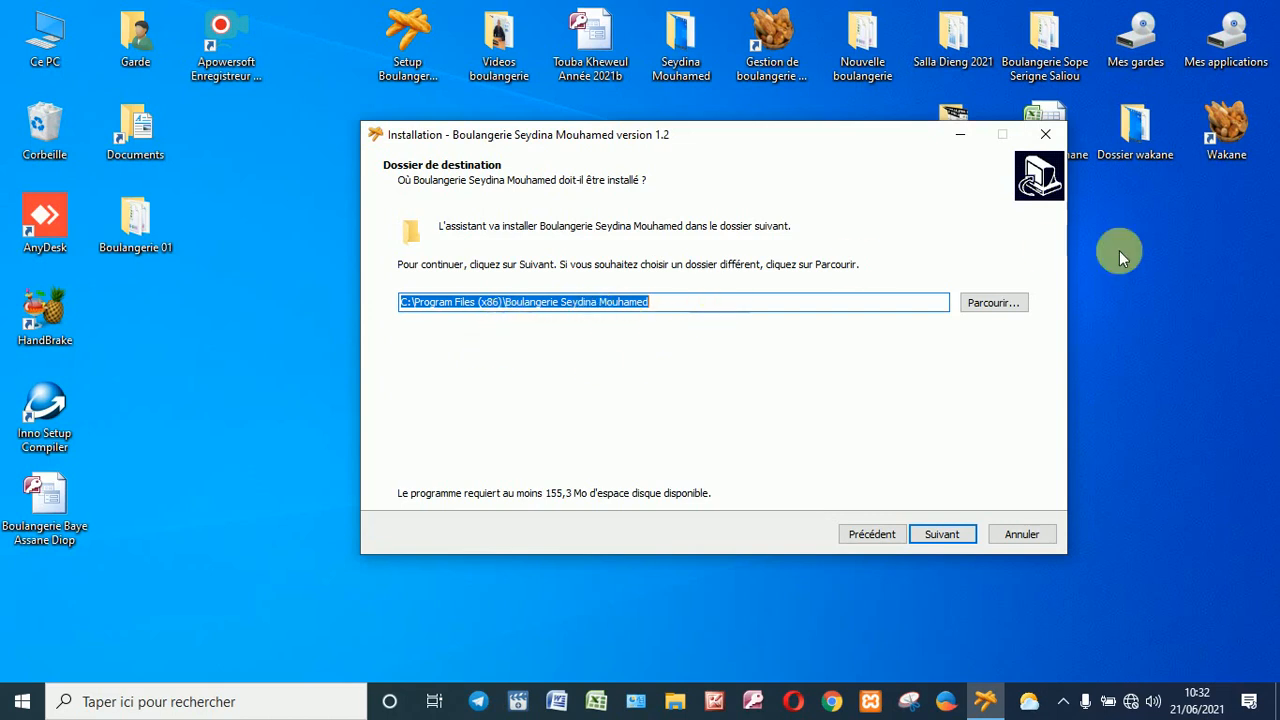
left_click(989, 304)
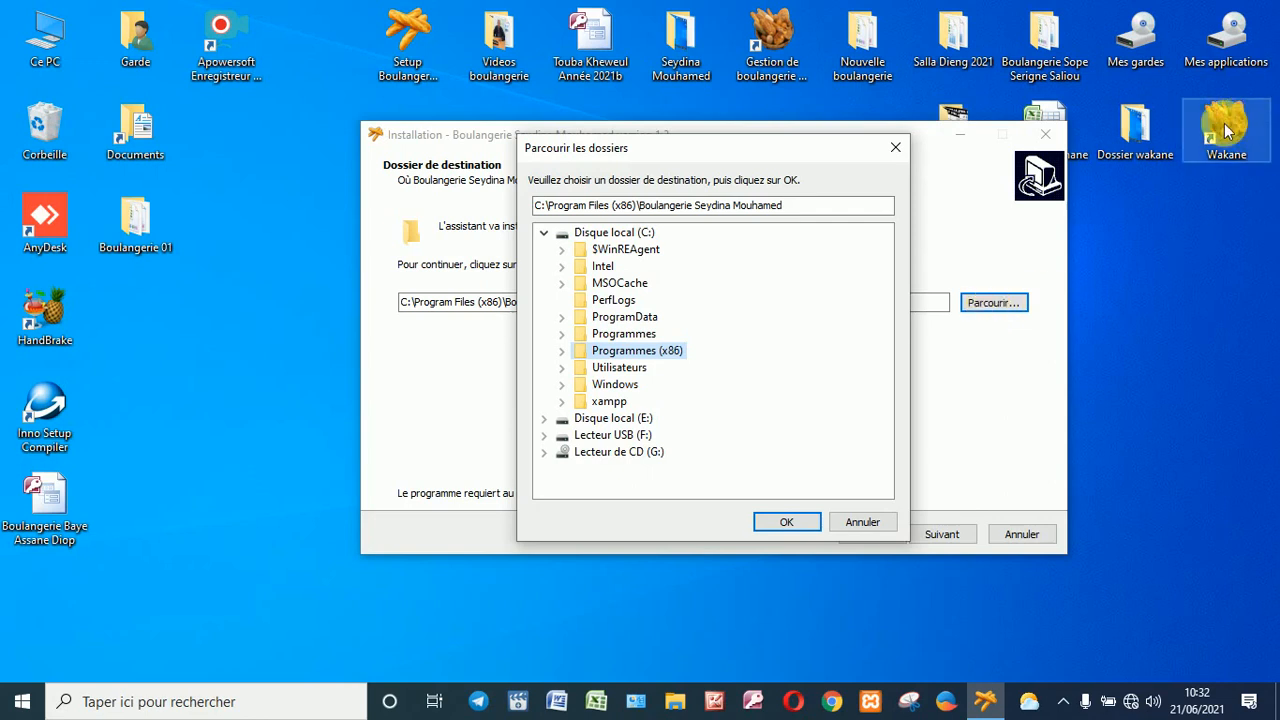
left_click(638, 420)
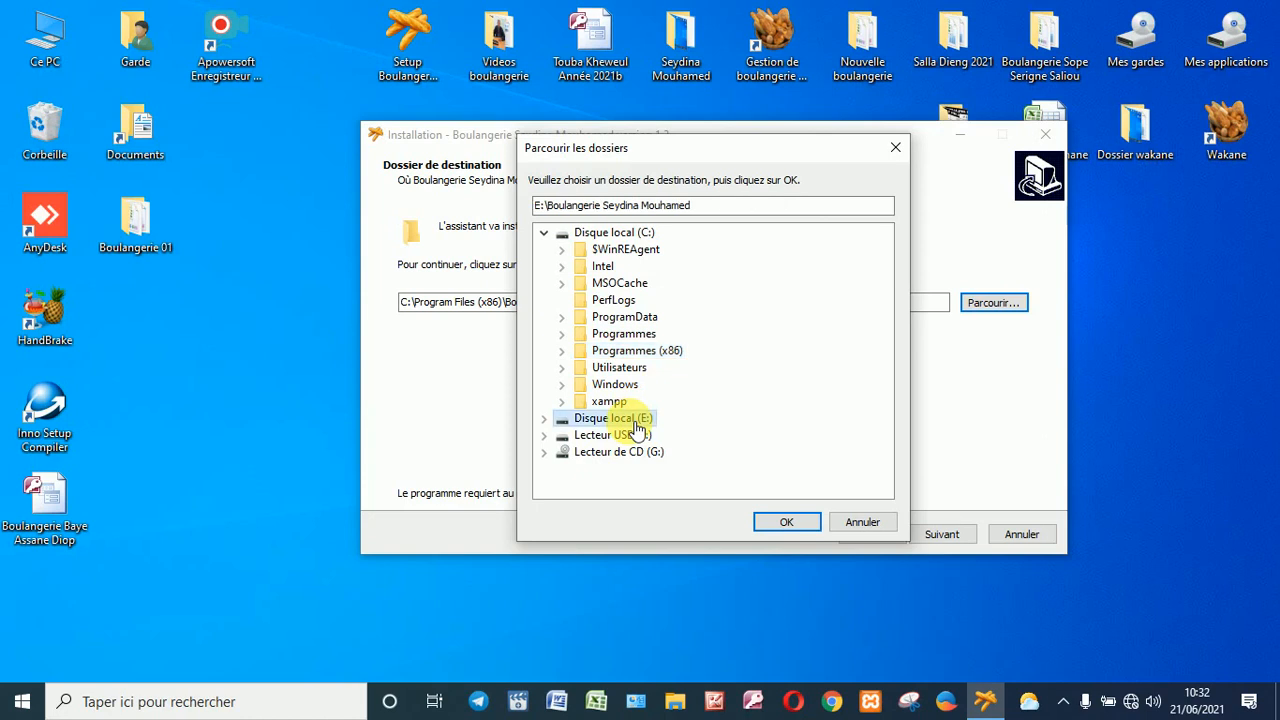
left_click(789, 522)
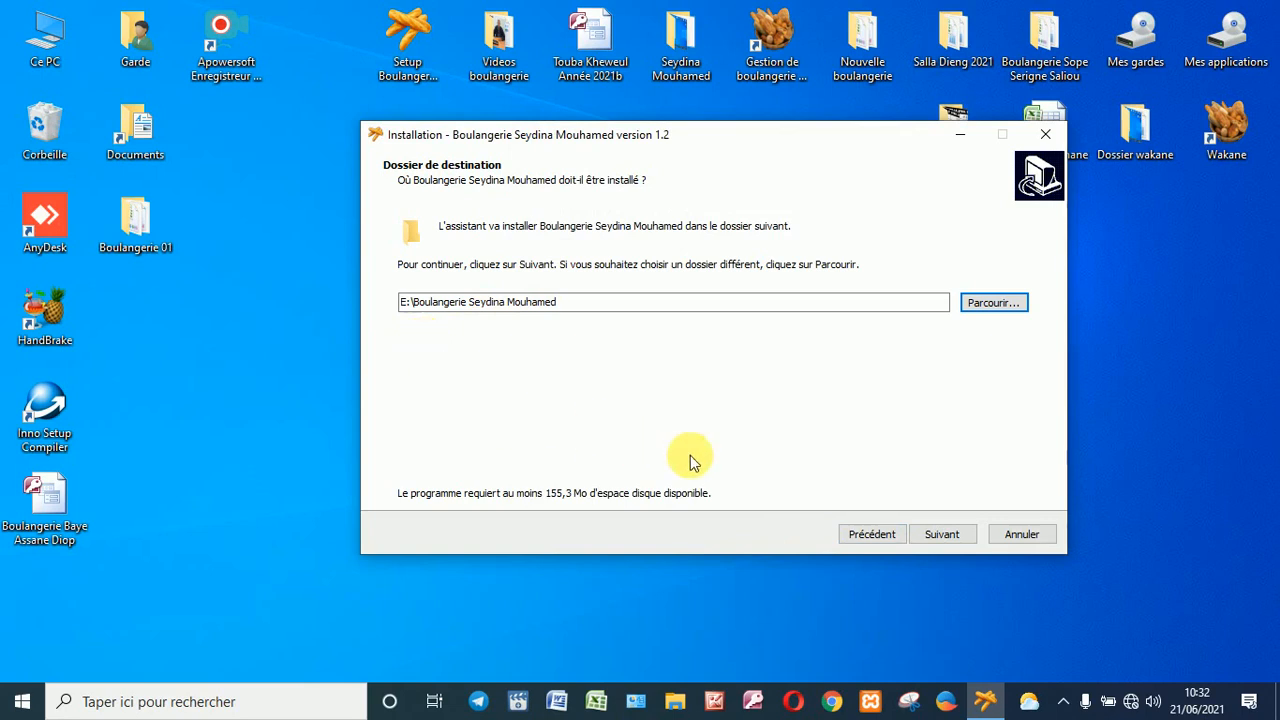
Step: Request a desktop icon and proceed to the ready-to-install summary
left_click(940, 534)
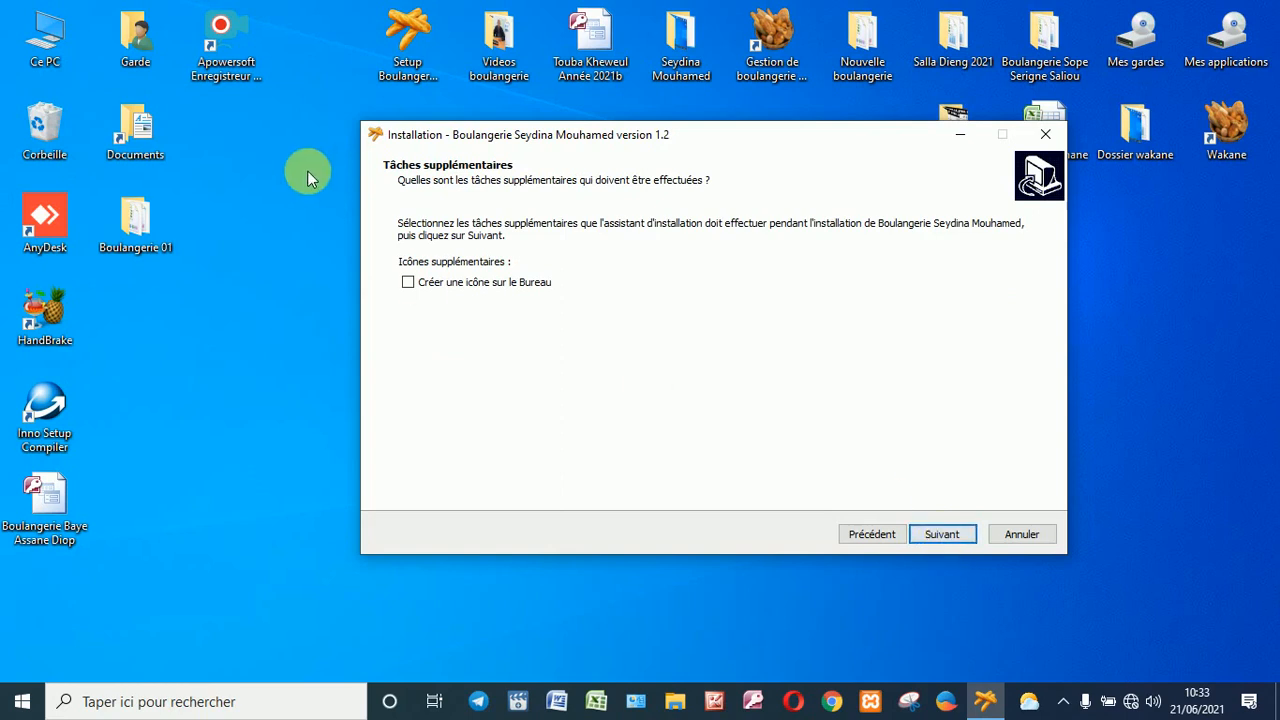
left_click(408, 283)
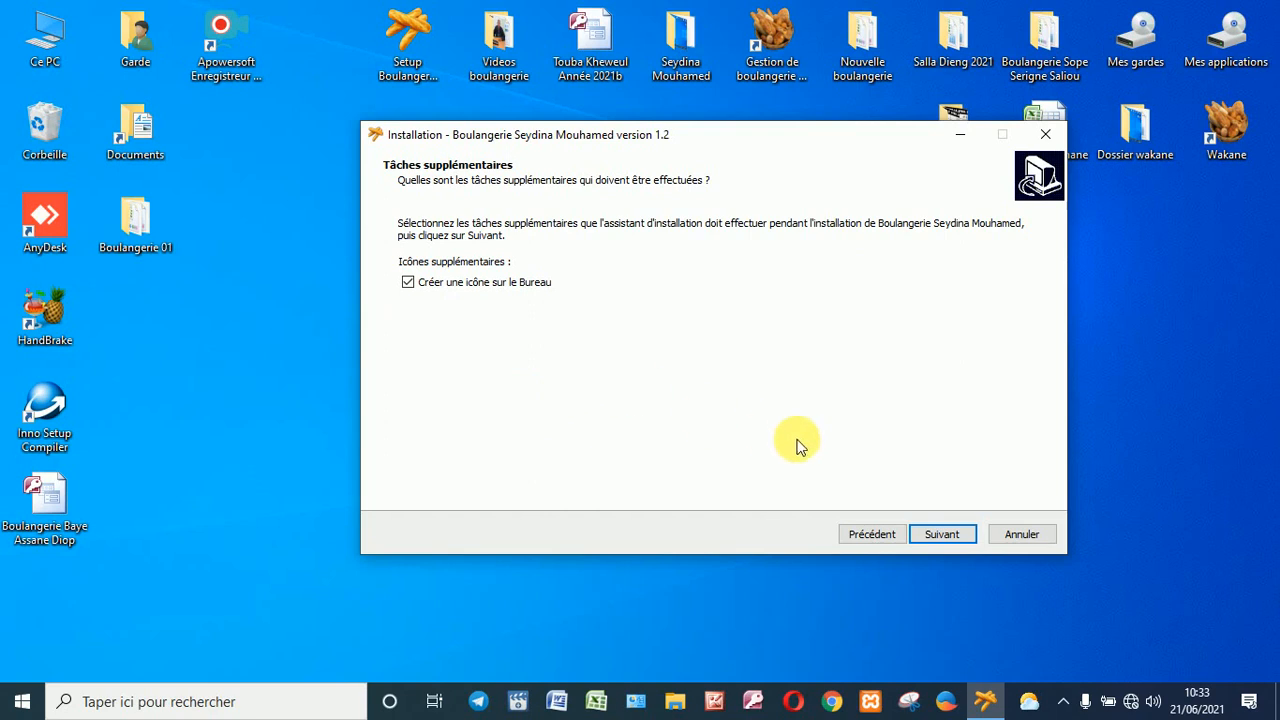
left_click(934, 534)
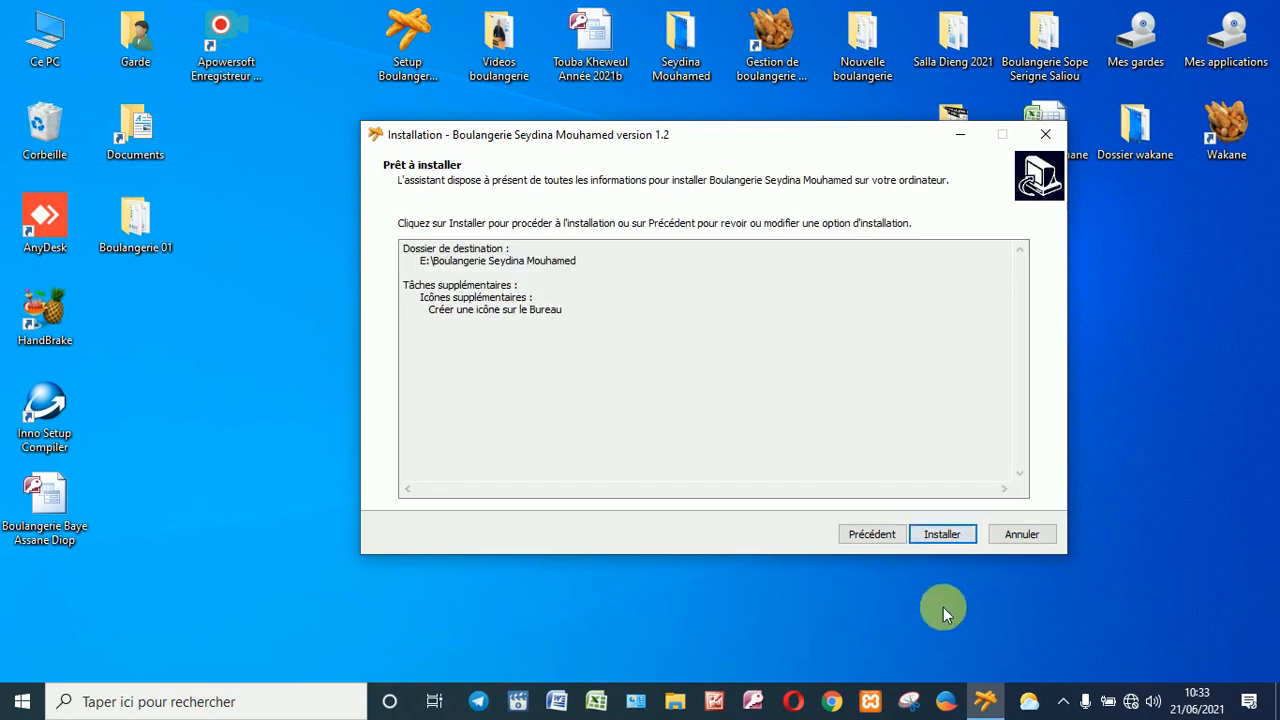
Step: Install the bakery app and close the finished wizard
left_click(937, 532)
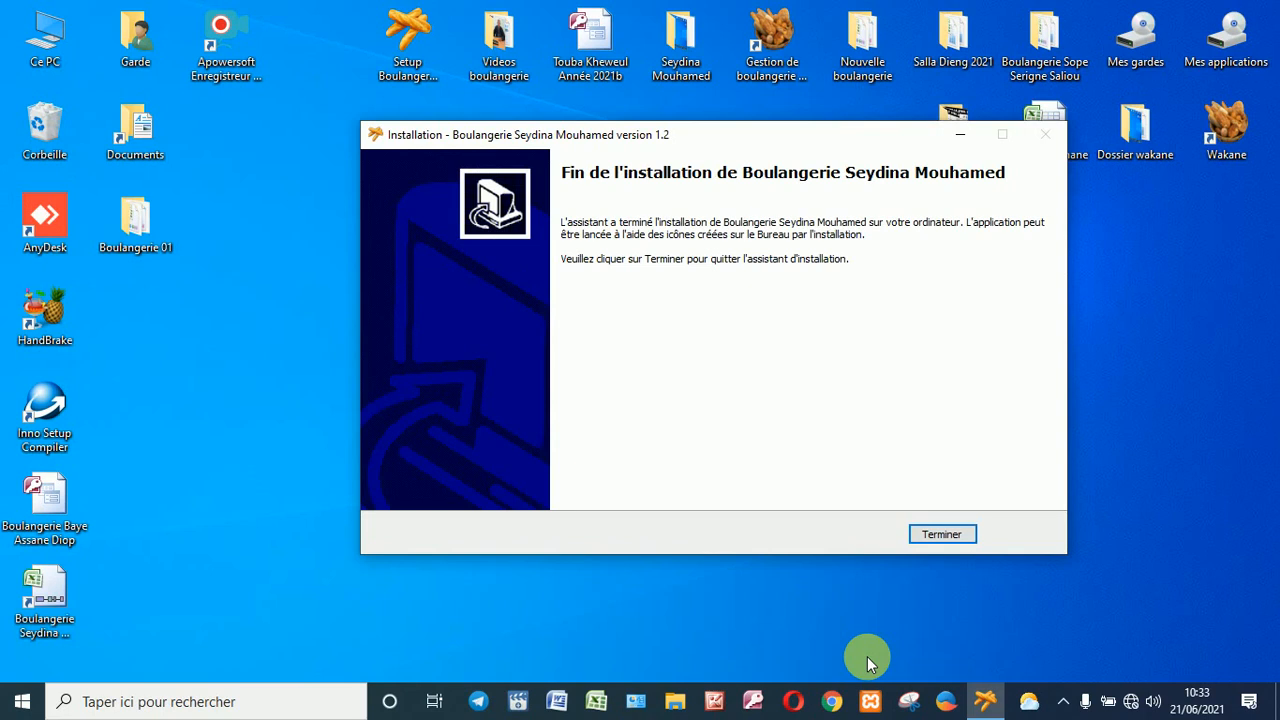
left_click(942, 534)
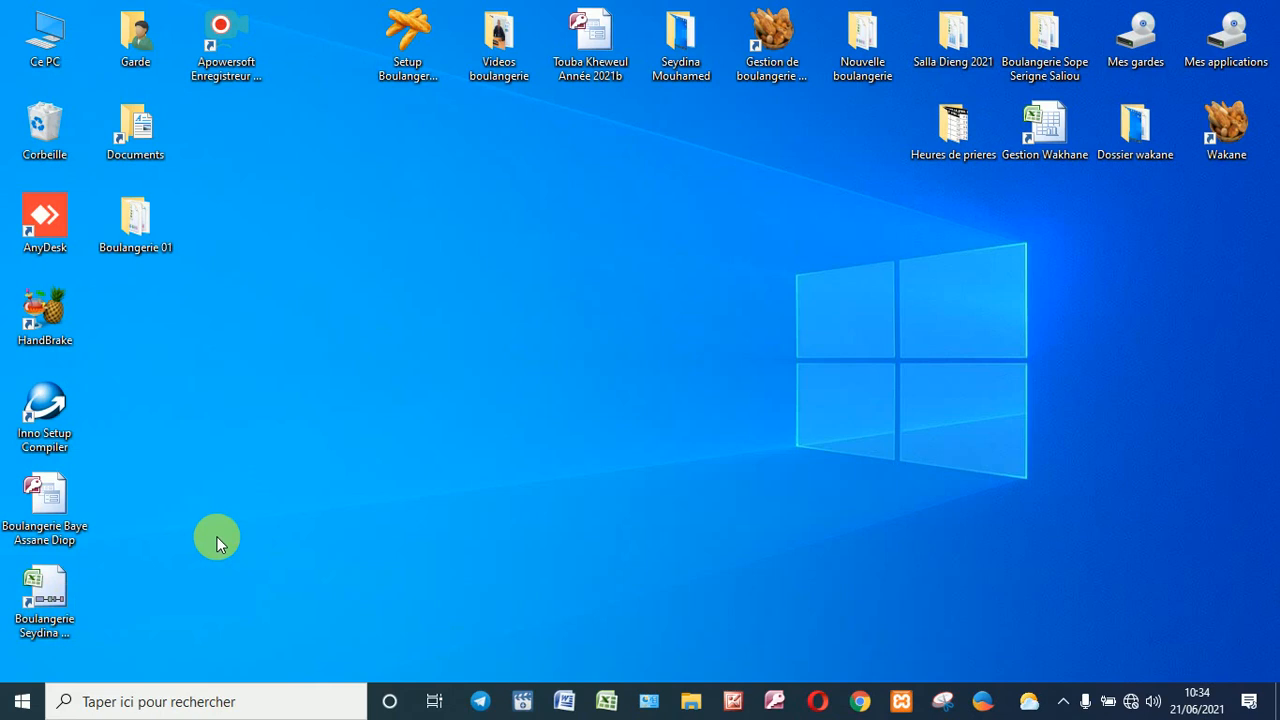
Step: Open the bakery shortcut's properties and start choosing a new icon from another file
left_click(55, 598)
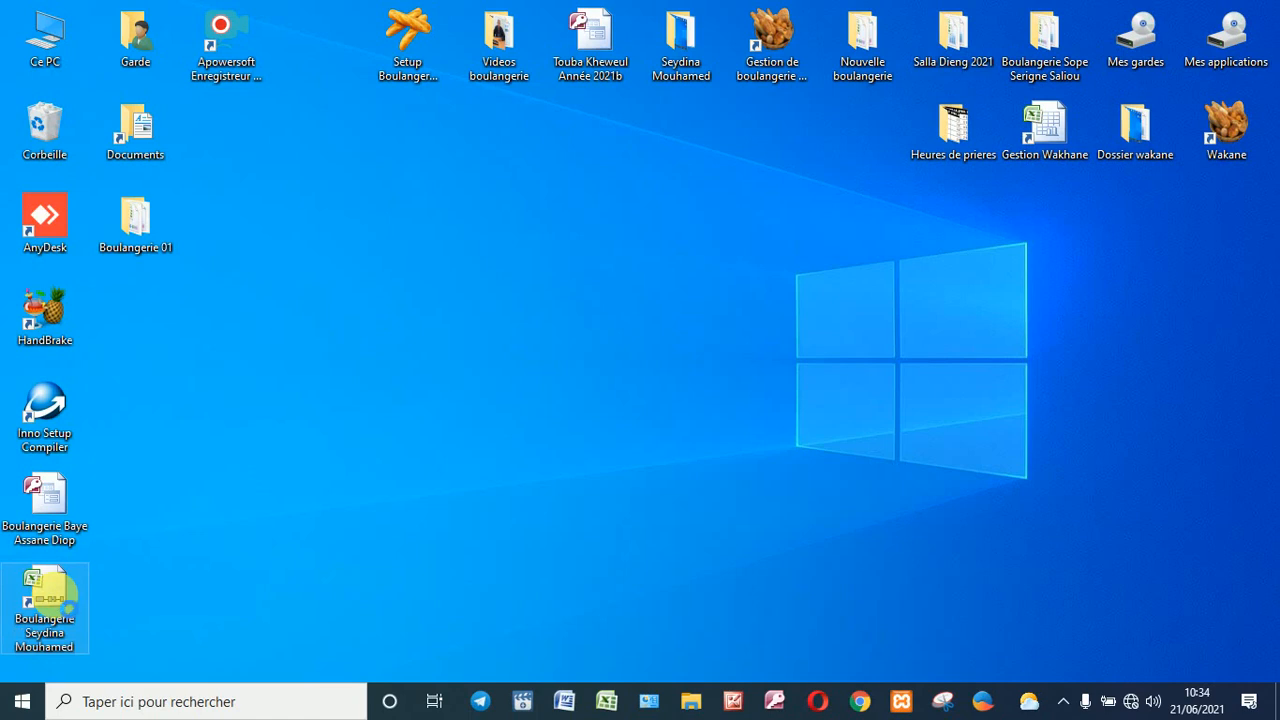
right_click(55, 596)
left_click(85, 582)
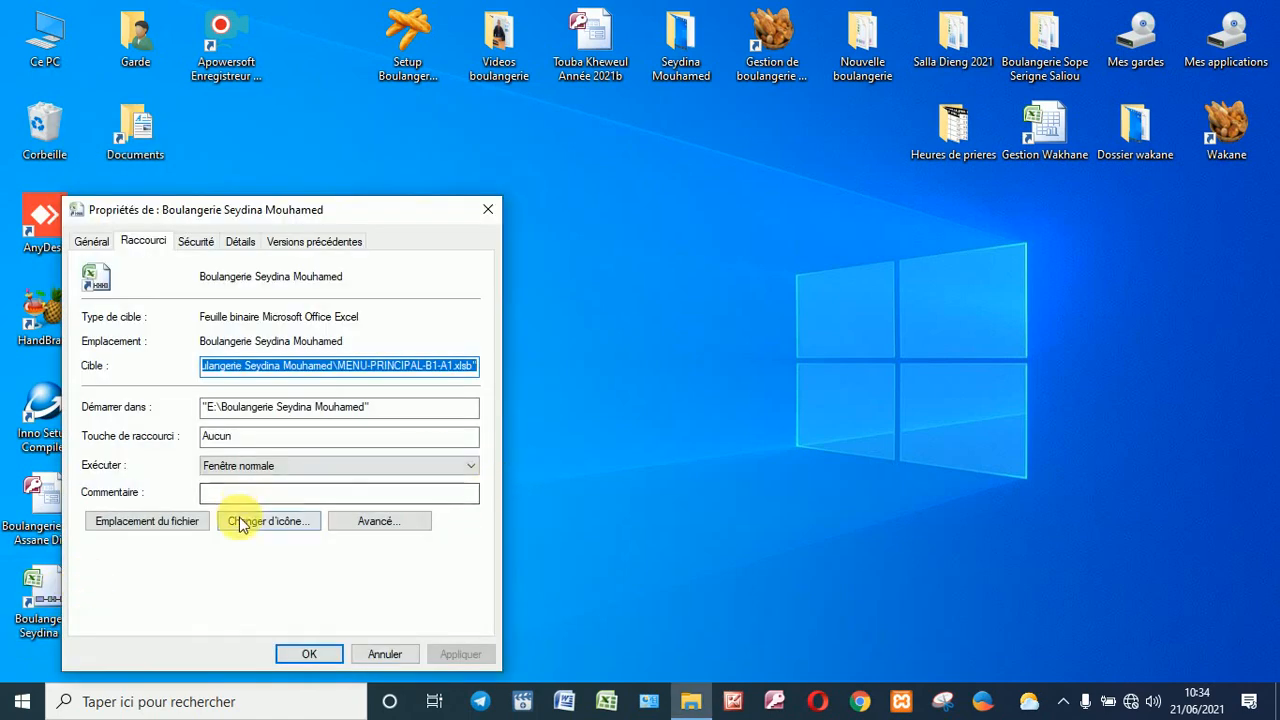
left_click(242, 522)
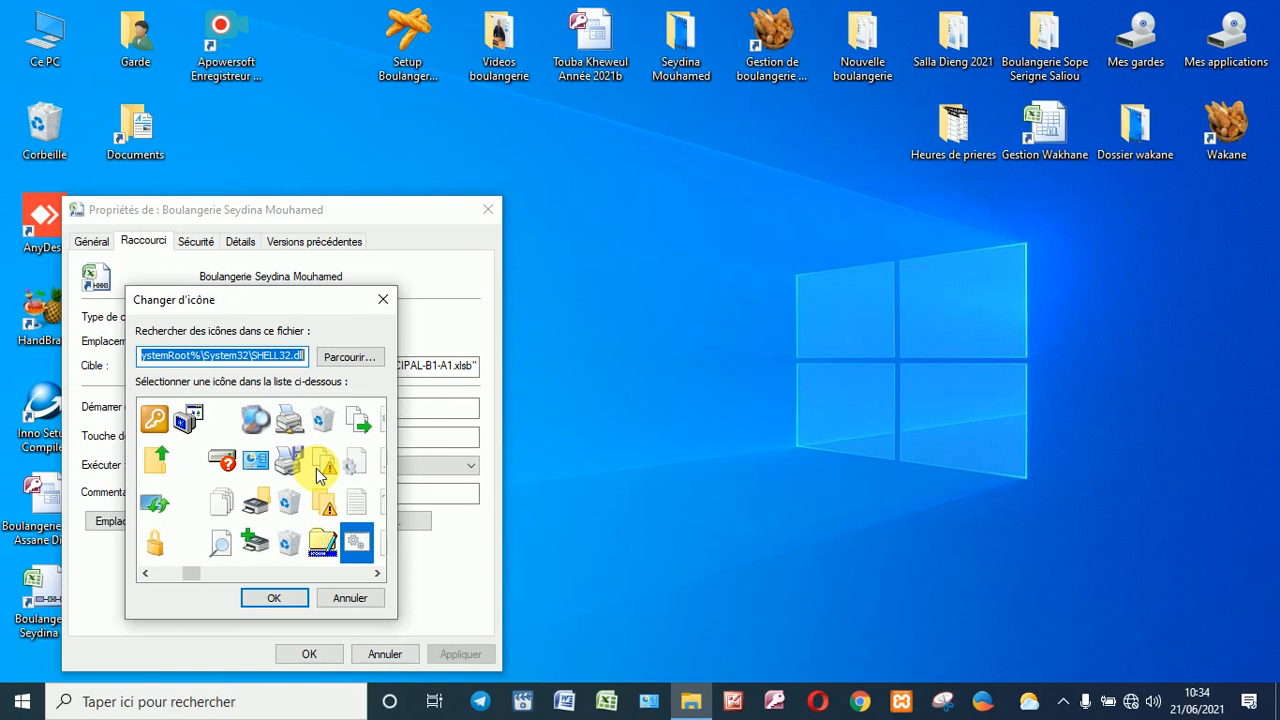
left_click(348, 362)
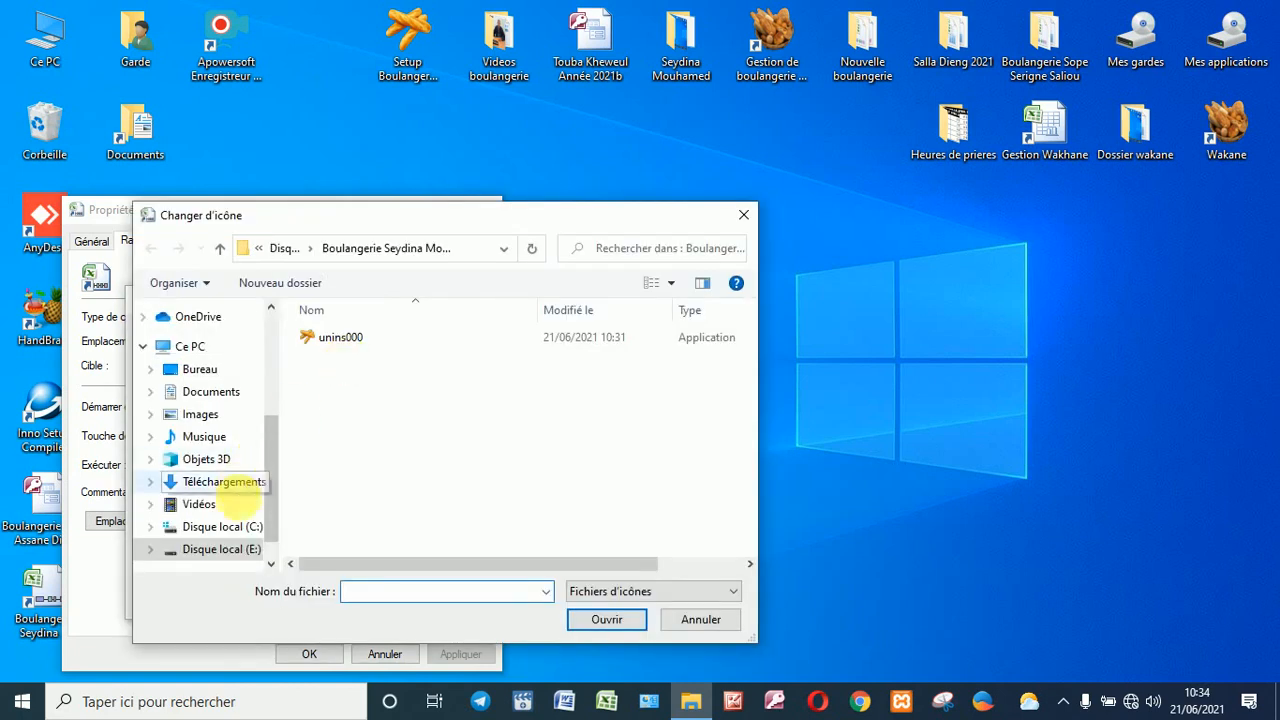
Step: Load icons from unins000 in the E: install folder and apply the orange bakery icon
left_click(228, 551)
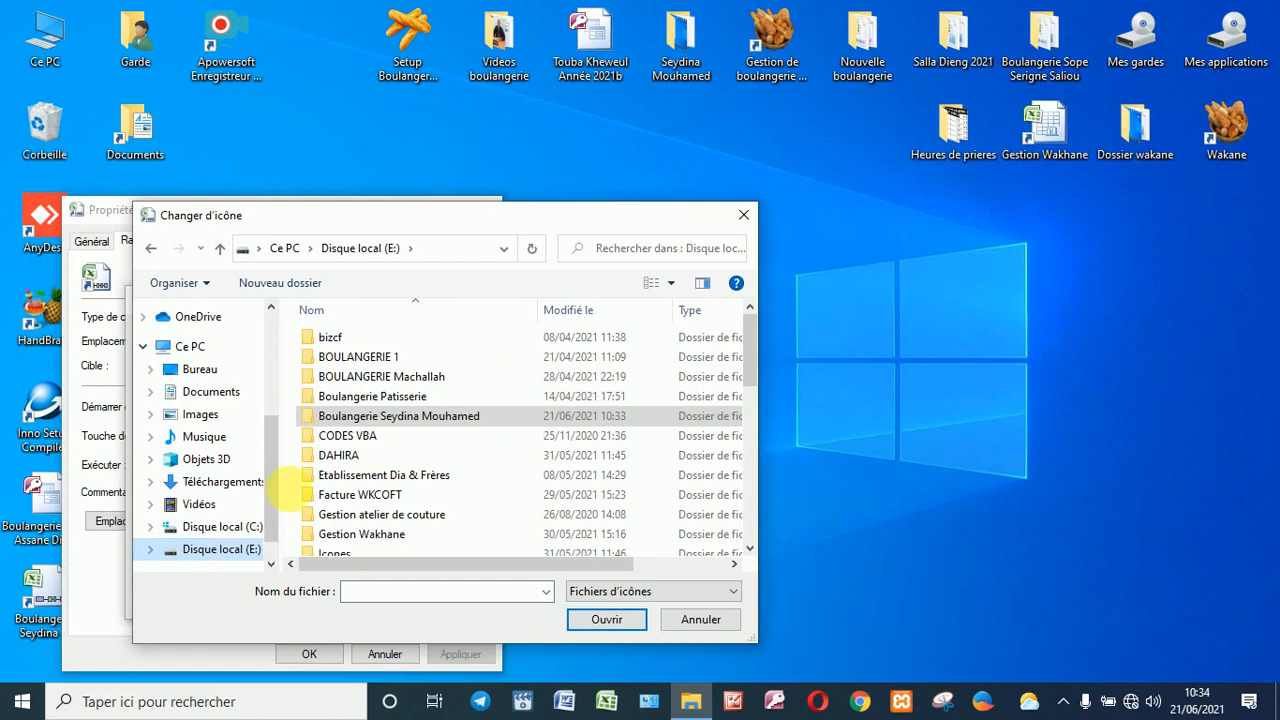
double_click(404, 418)
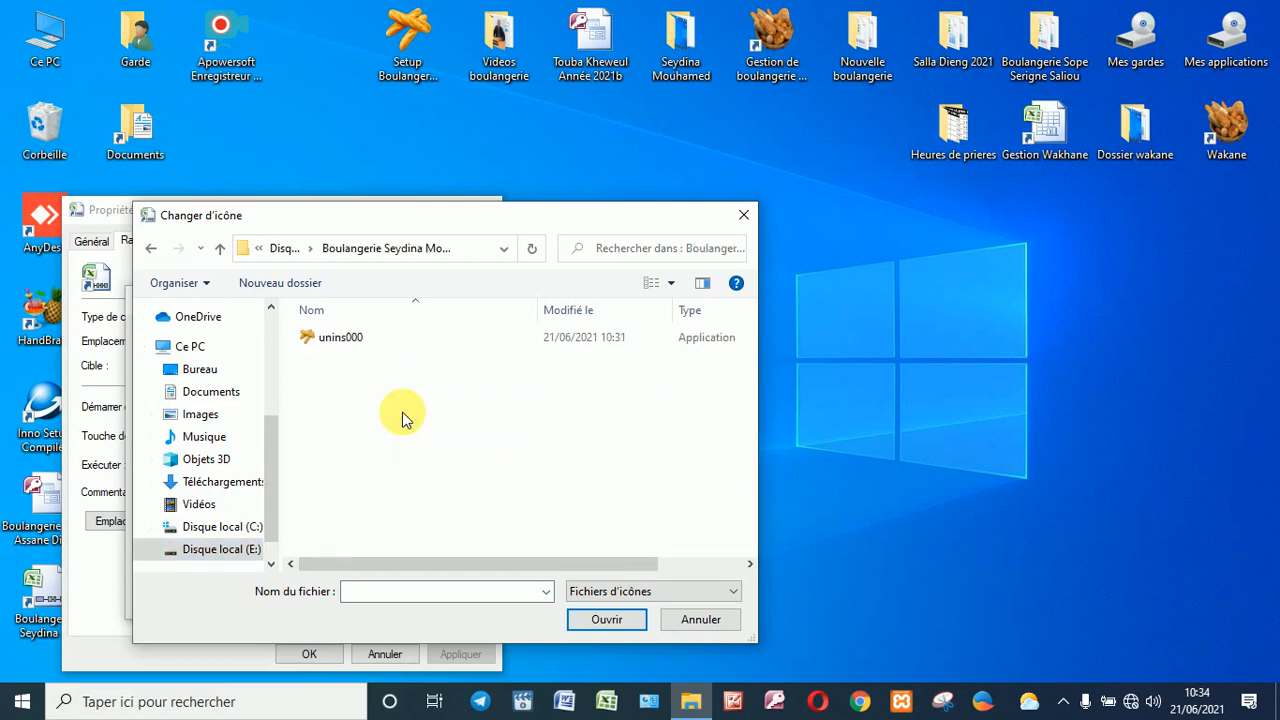
left_click(330, 340)
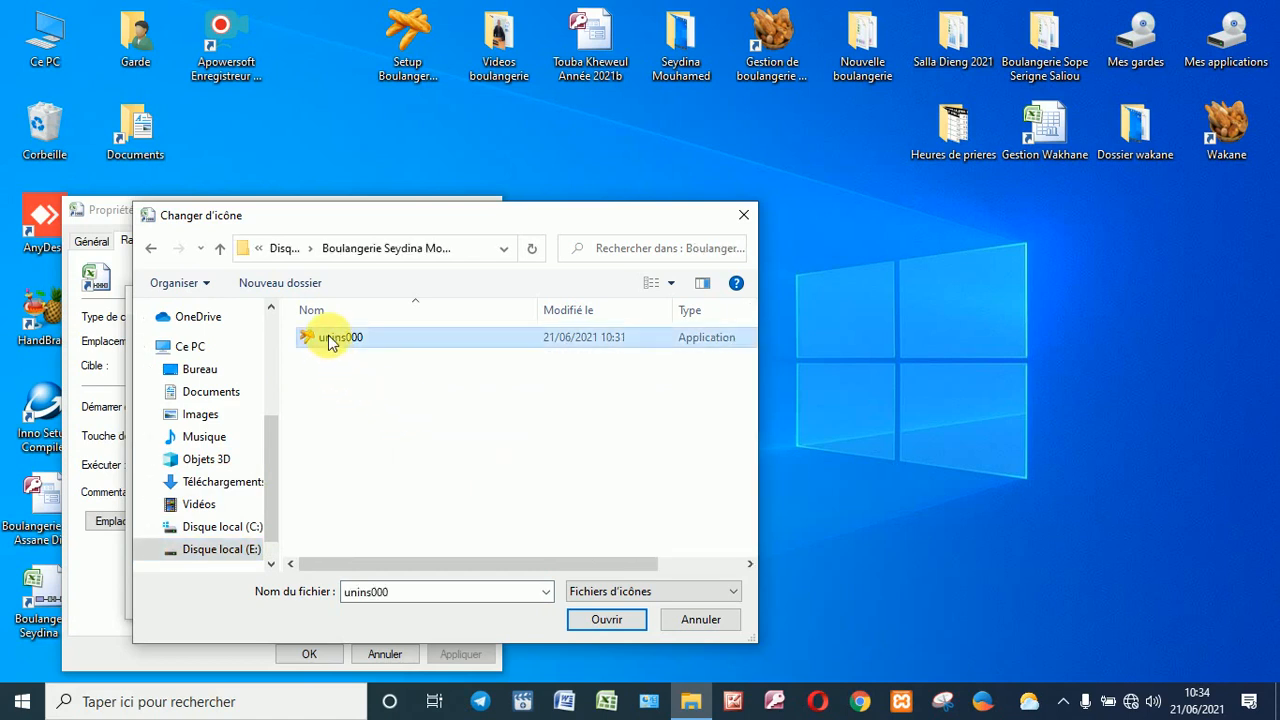
left_click(606, 620)
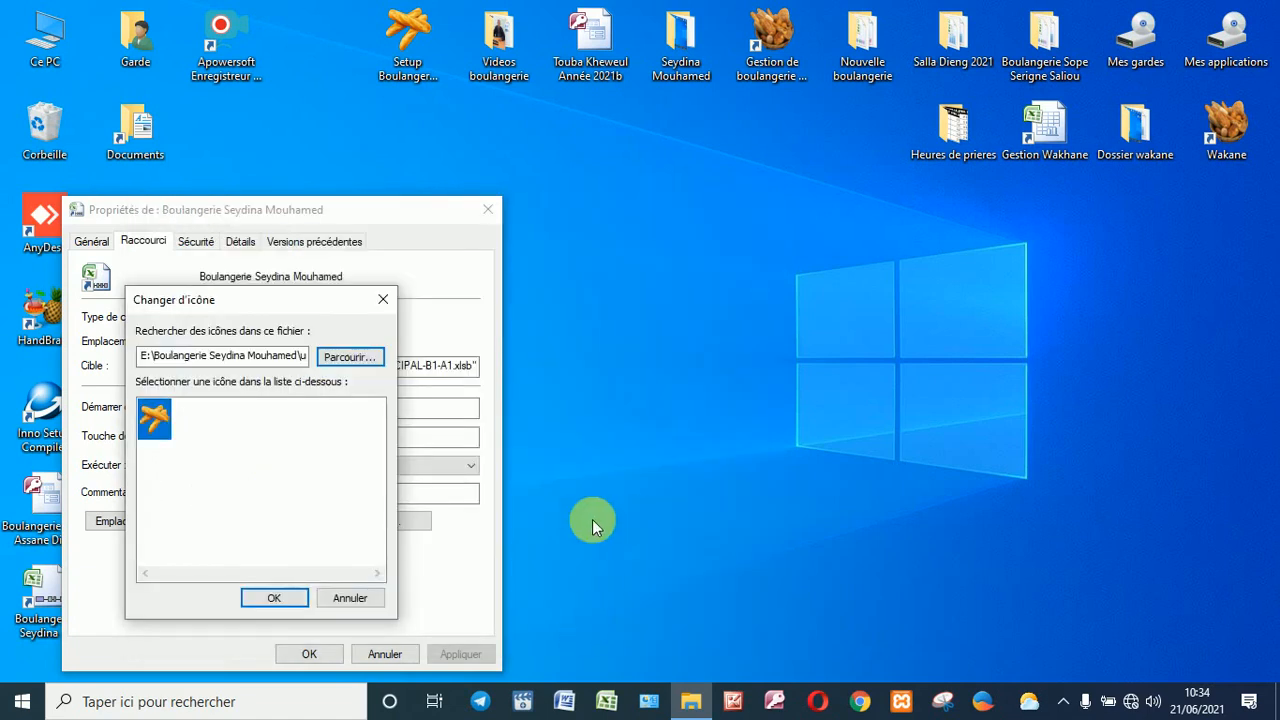
left_click(255, 598)
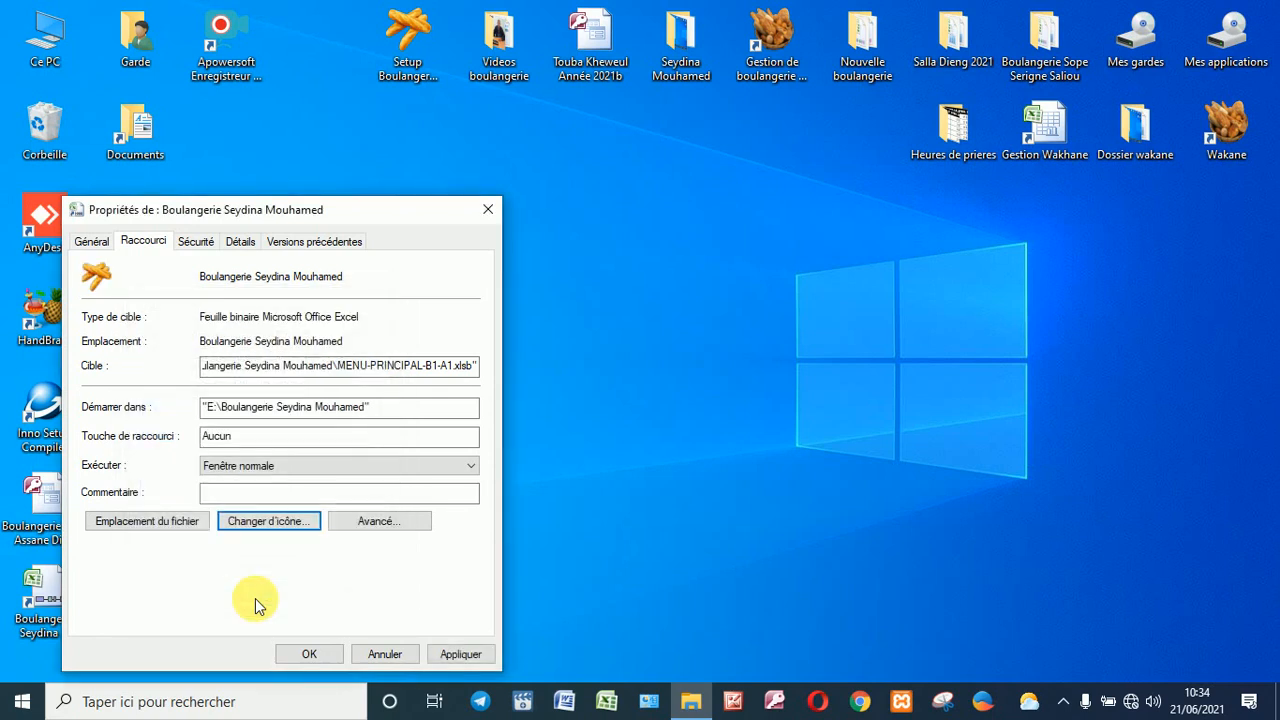
left_click(301, 656)
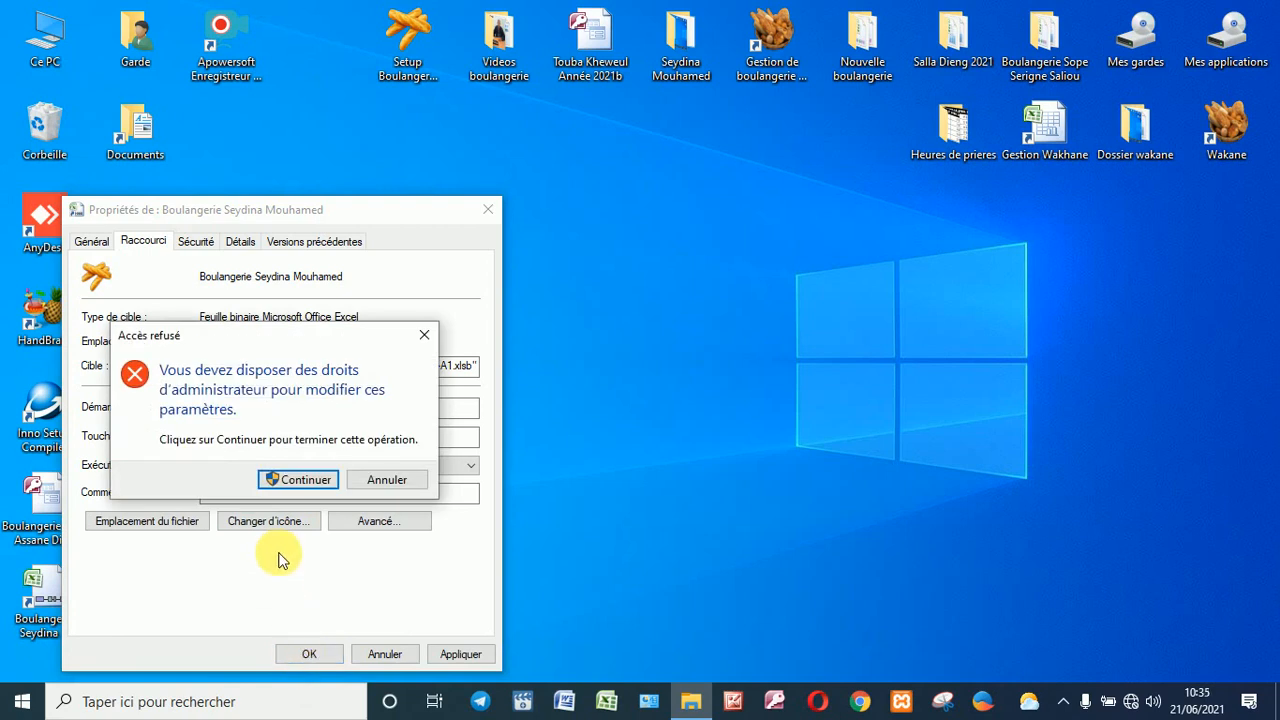
left_click(305, 480)
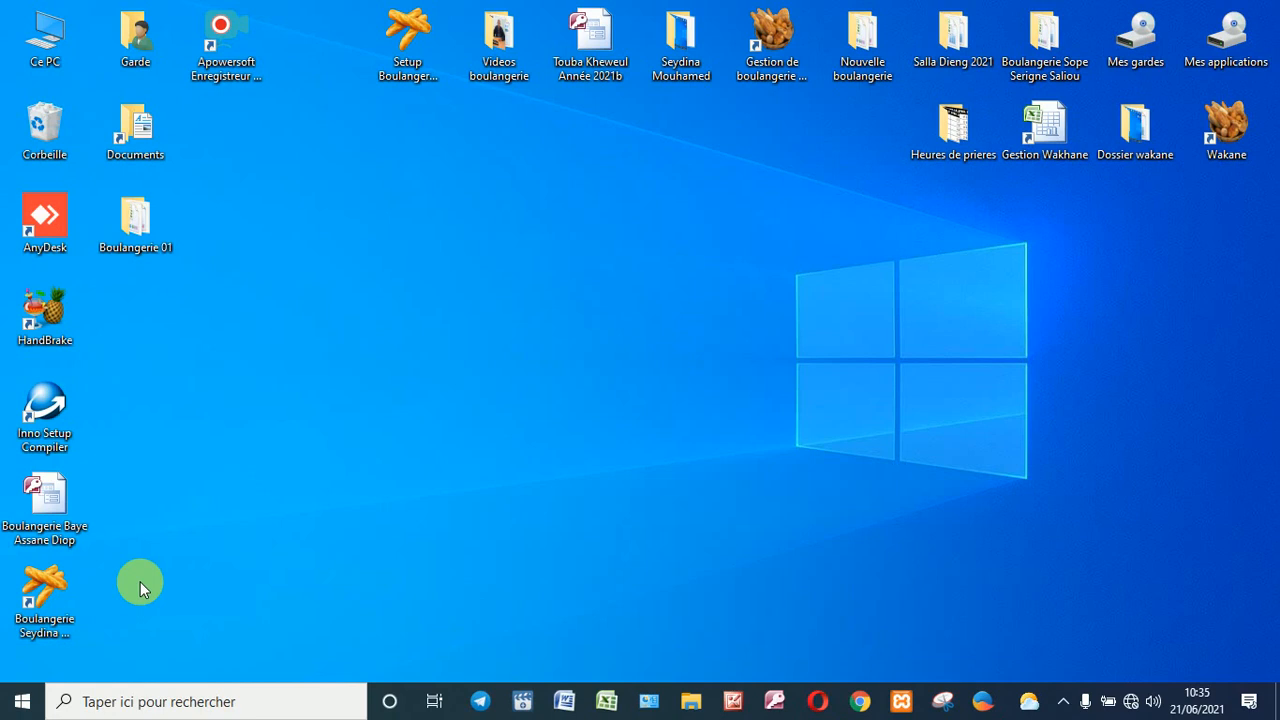
Step: Open the bakery workbook from its shortcut and unlock it with the workbook password
double_click(44, 588)
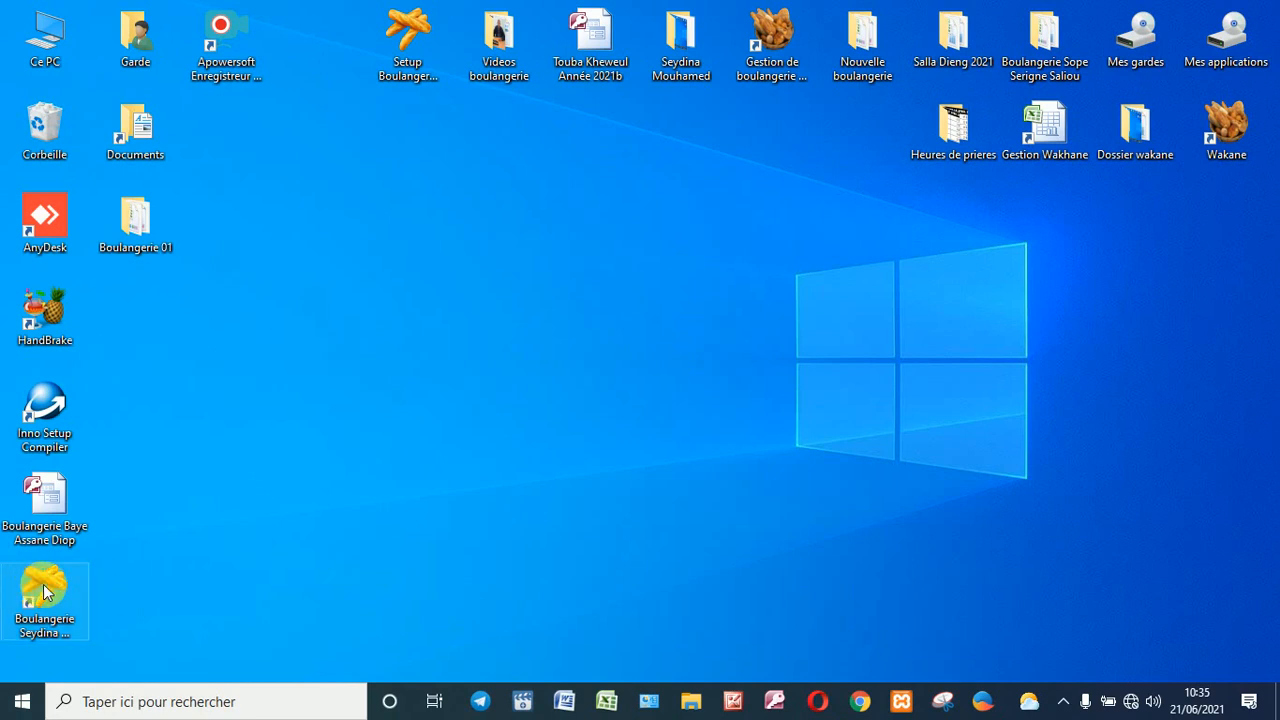
left_click(44, 592)
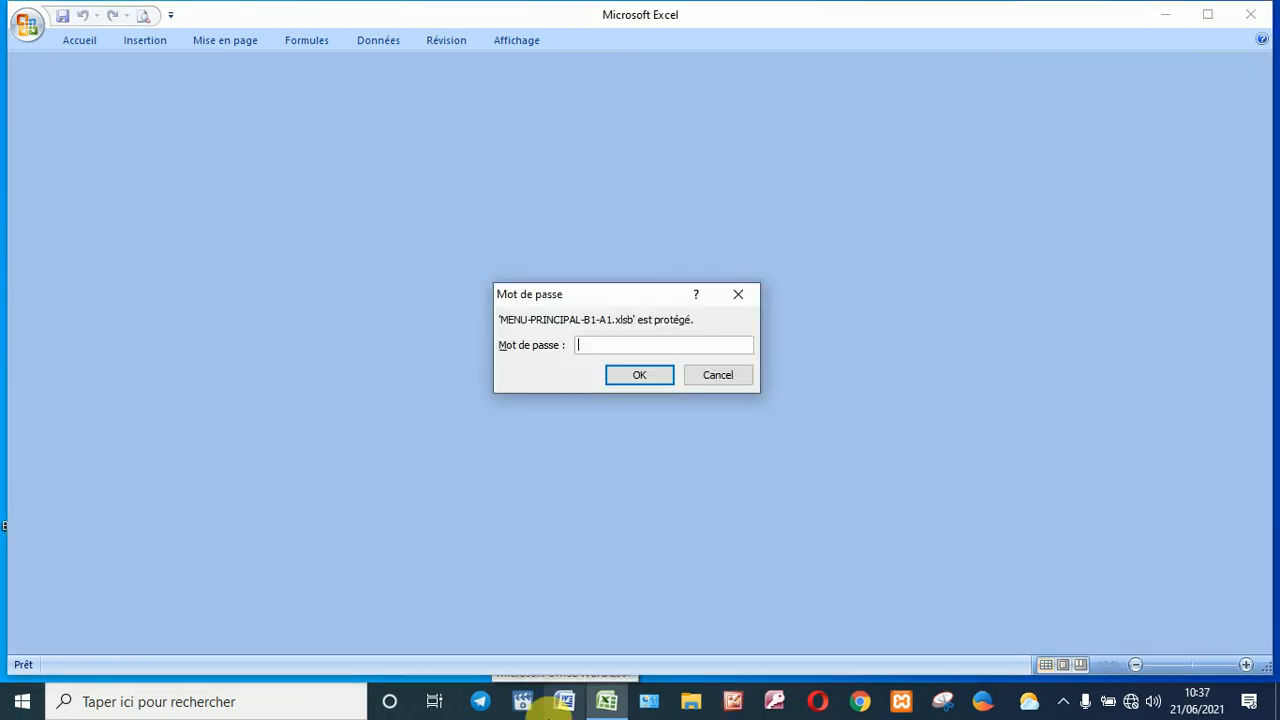
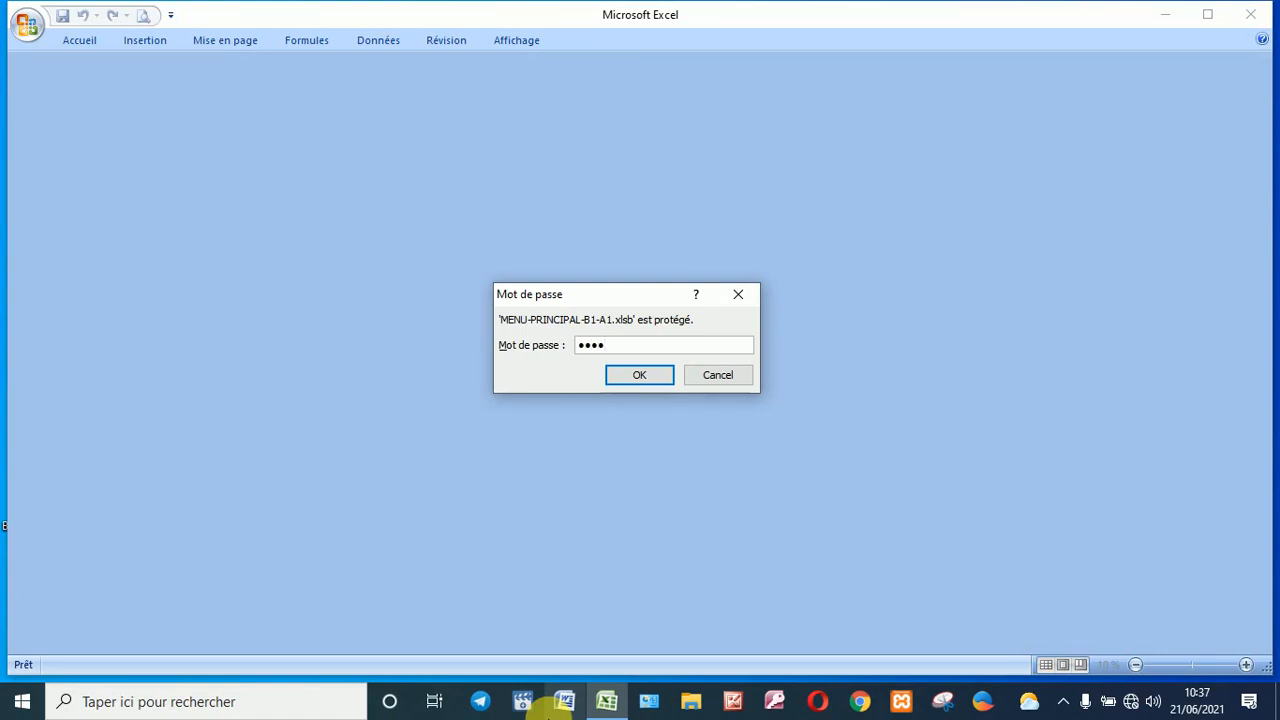
key("Return")
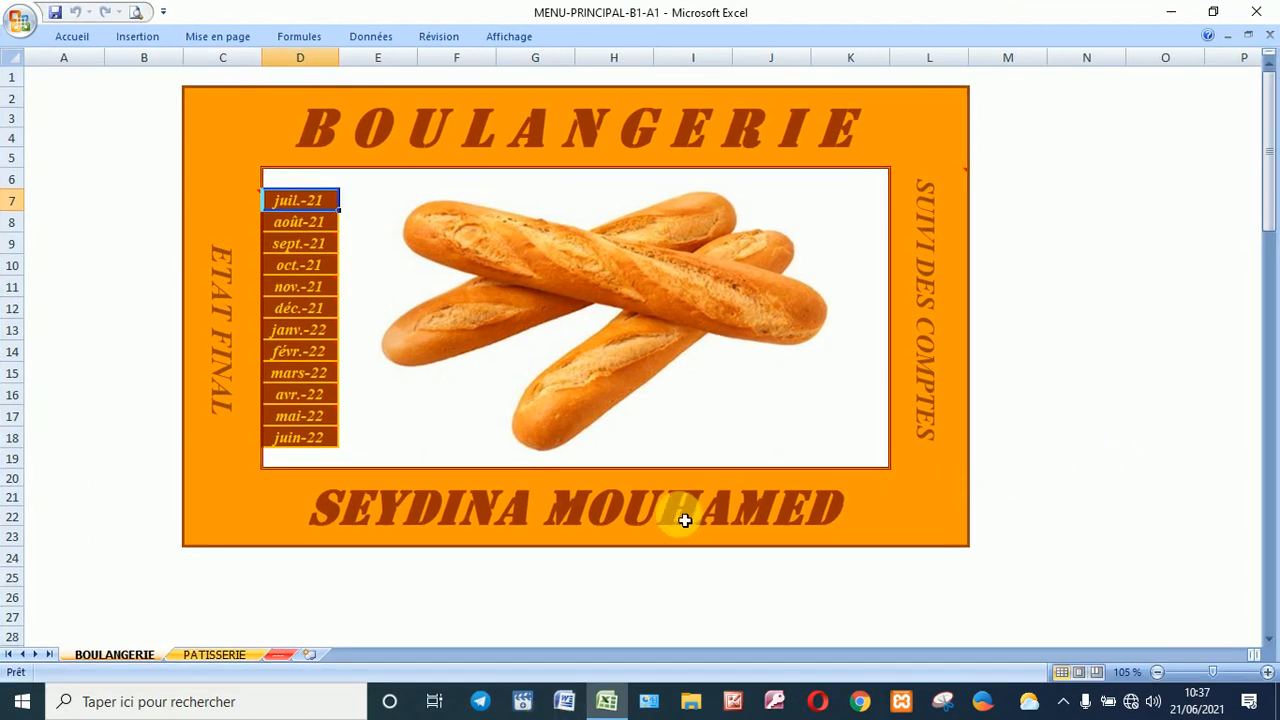
Step: Review the PATISSERIE and validation-code sheets, return to BOULANGERIE, then close the workbook
left_click(240, 655)
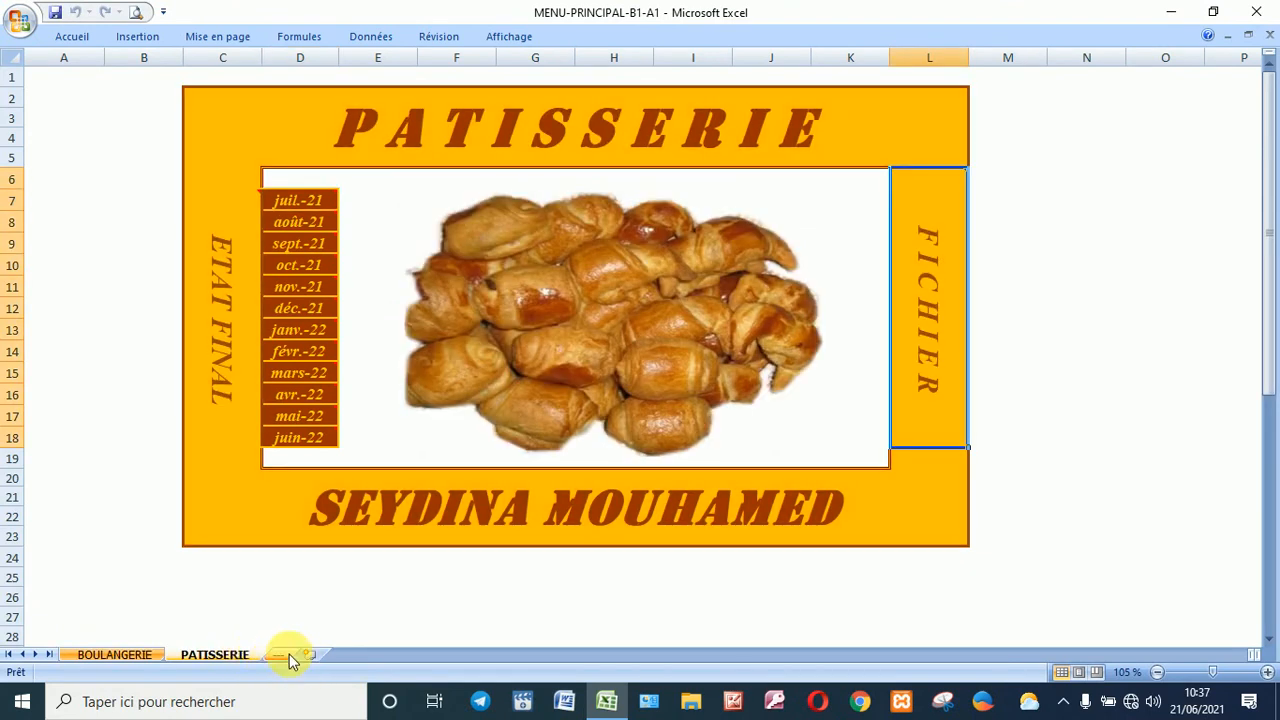
left_click(287, 656)
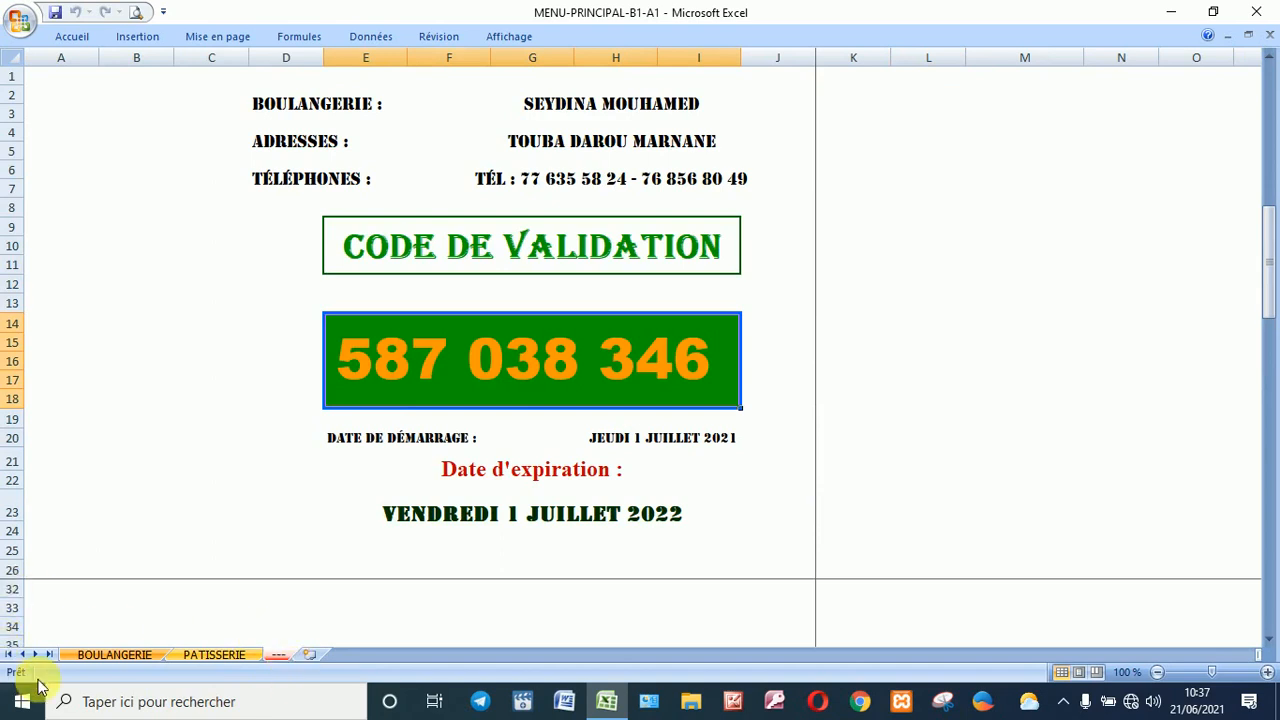
left_click(114, 656)
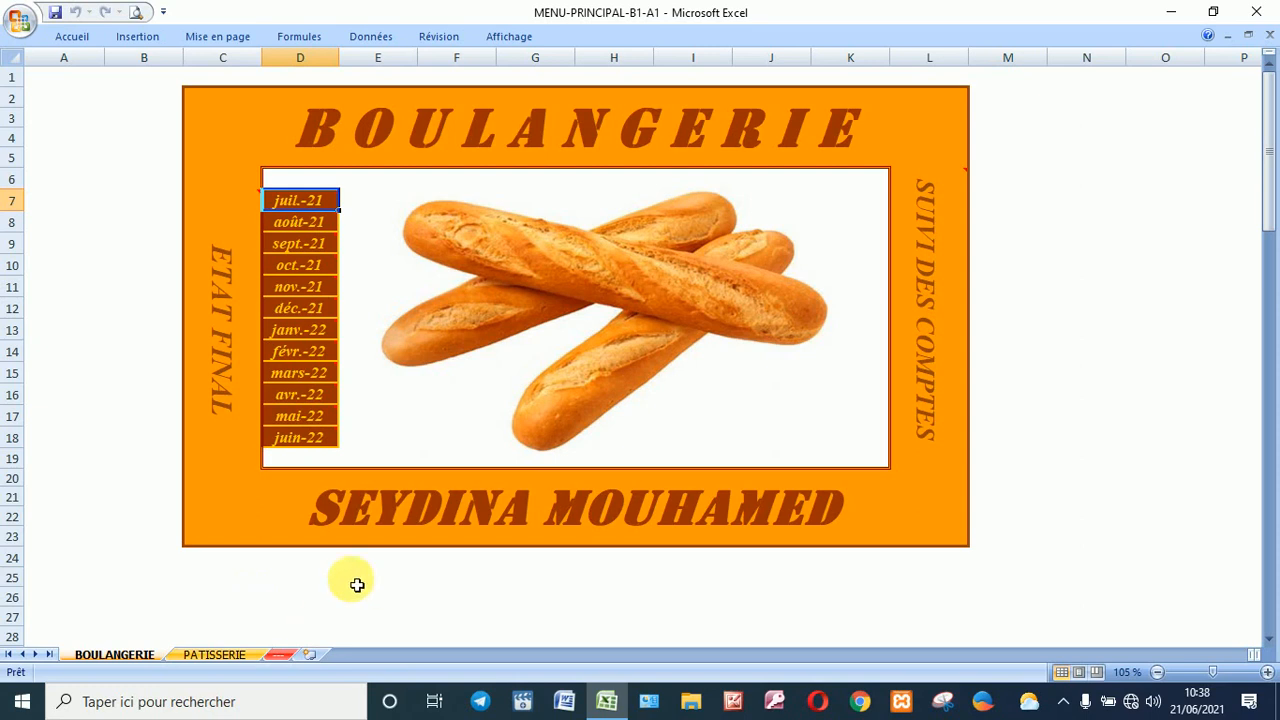
left_click(22, 22)
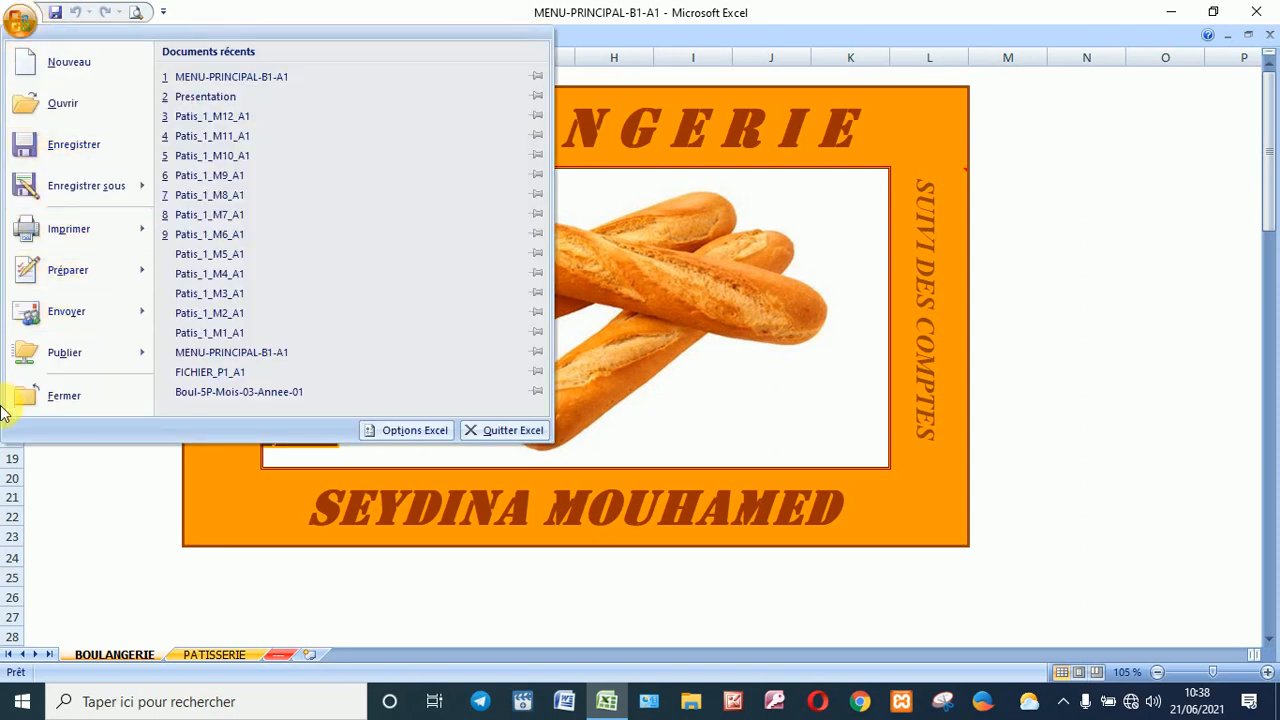
left_click(62, 395)
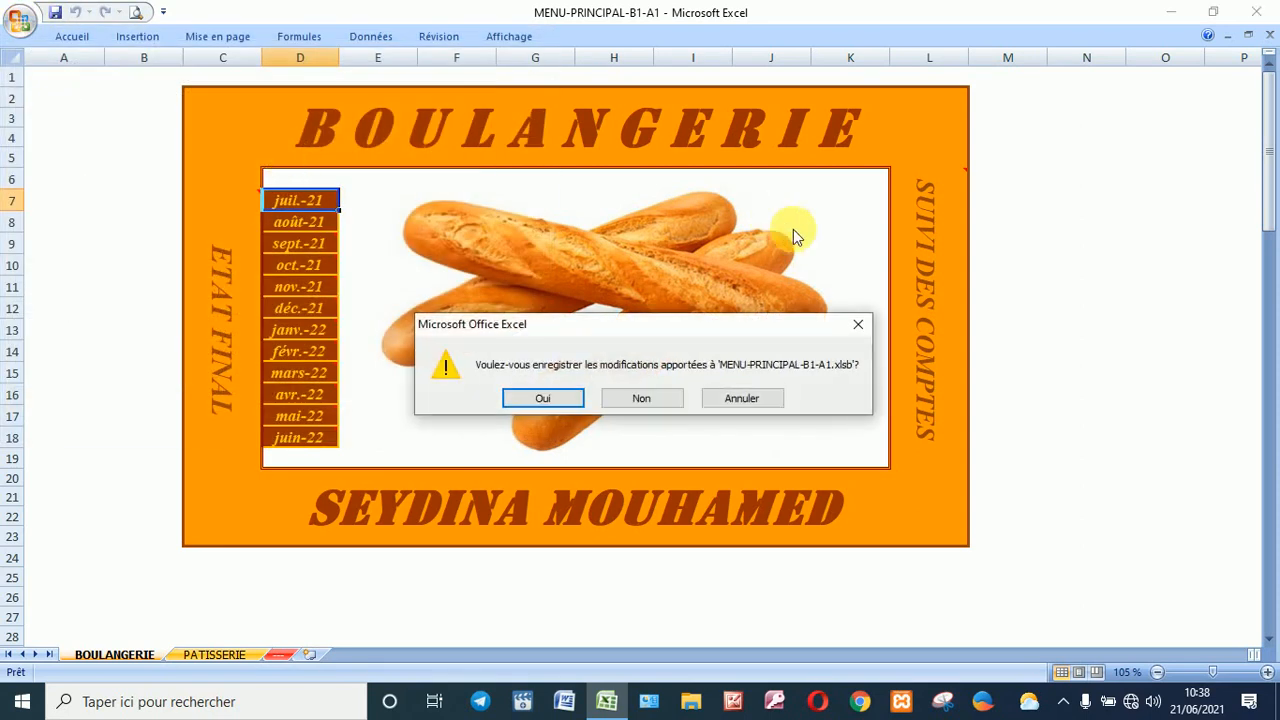
Step: Confirm saving MENU-PRINCIPAL-B1-A1 and exit Excel
left_click(533, 400)
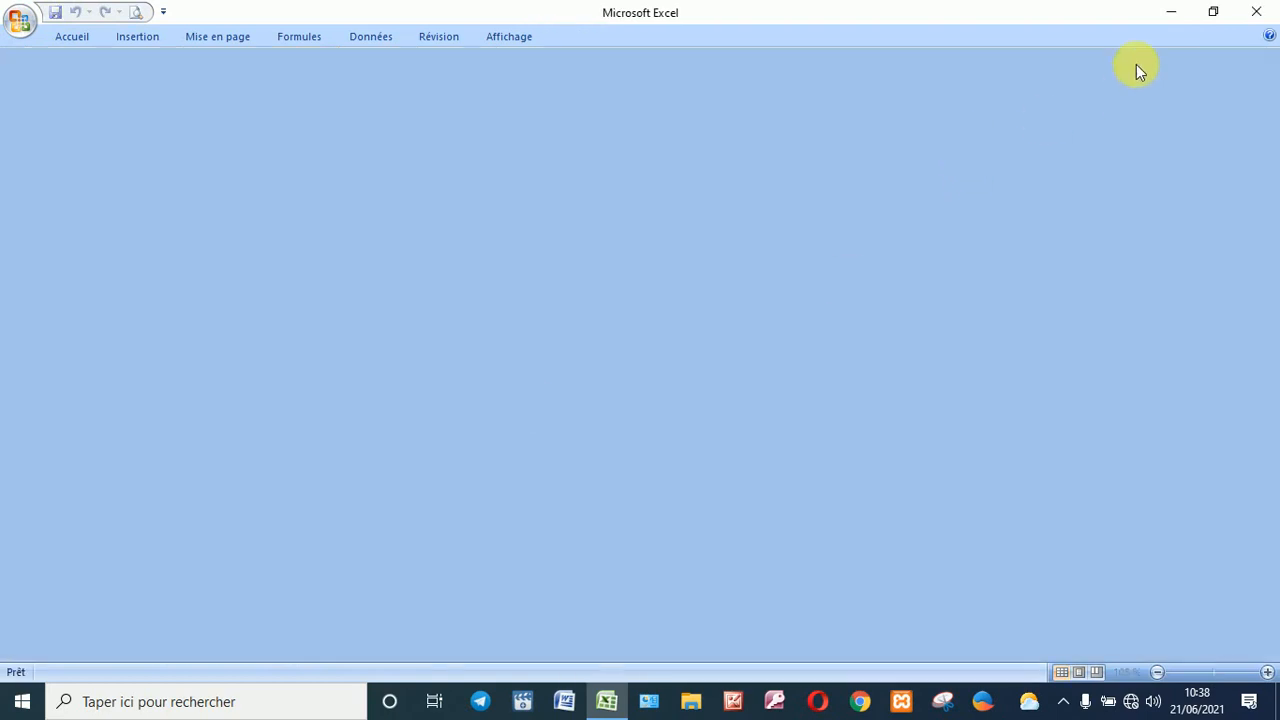
left_click(1256, 14)
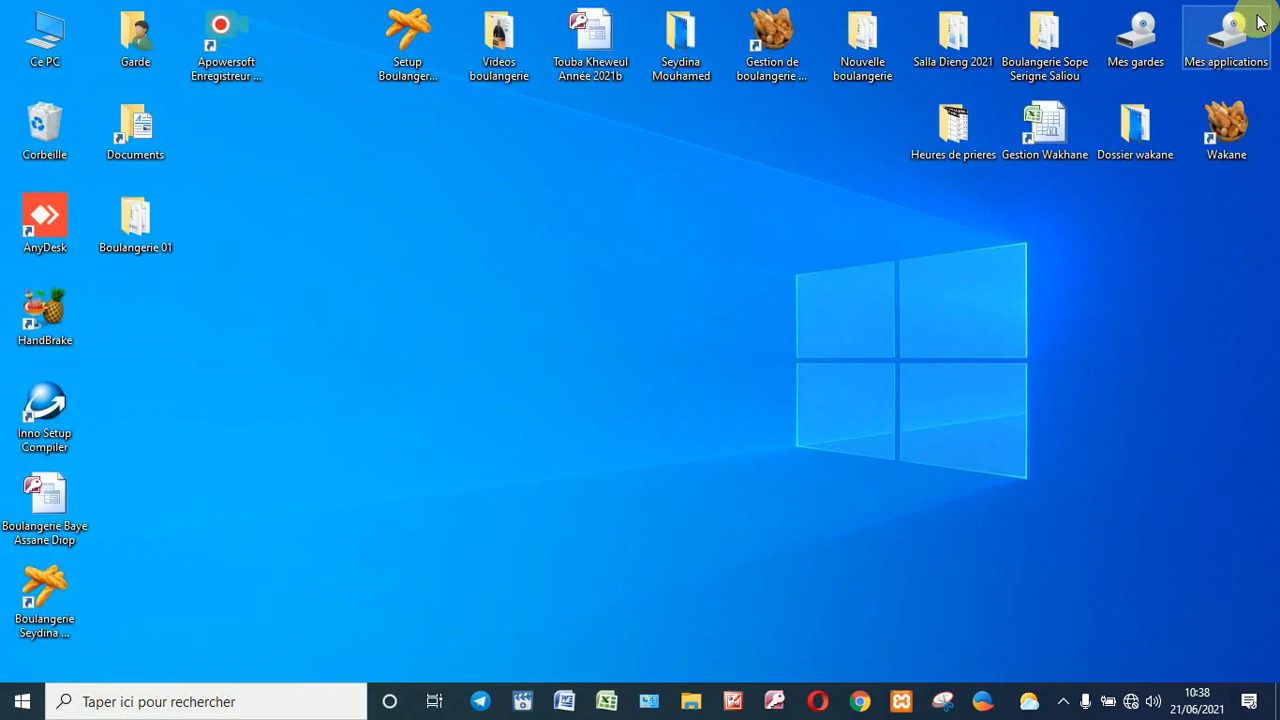
left_click(692, 704)
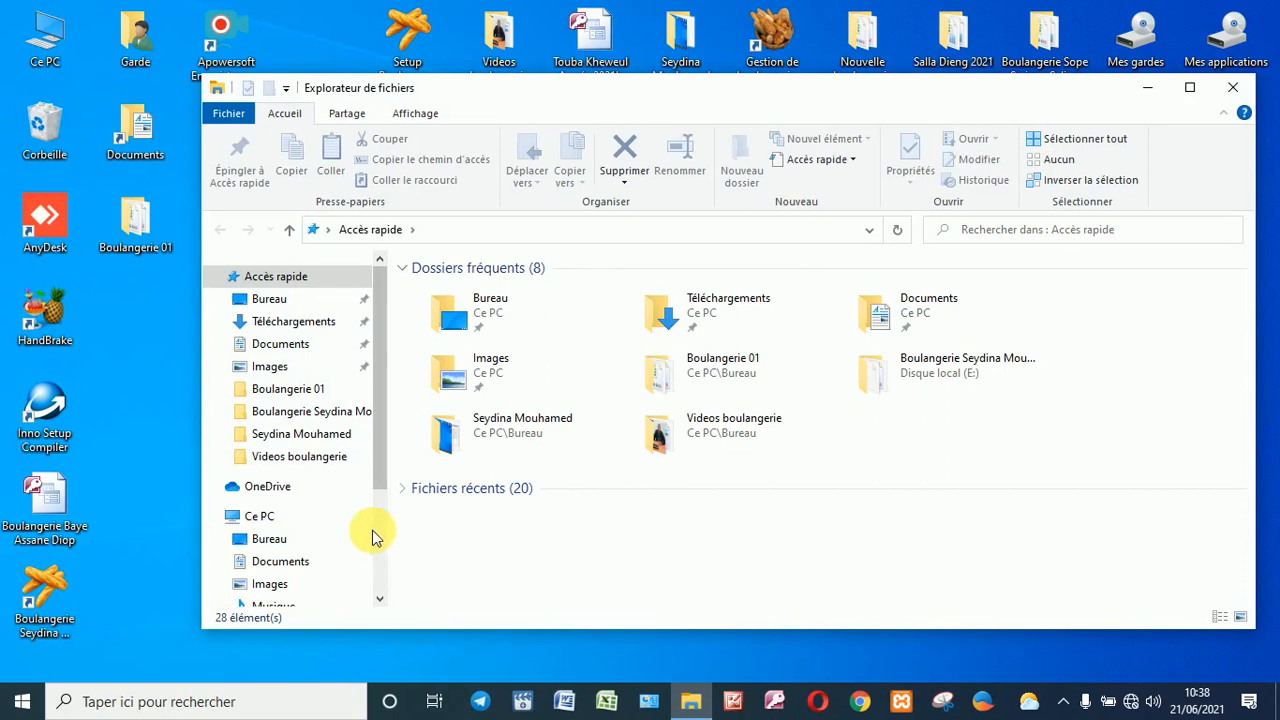
left_click(262, 516)
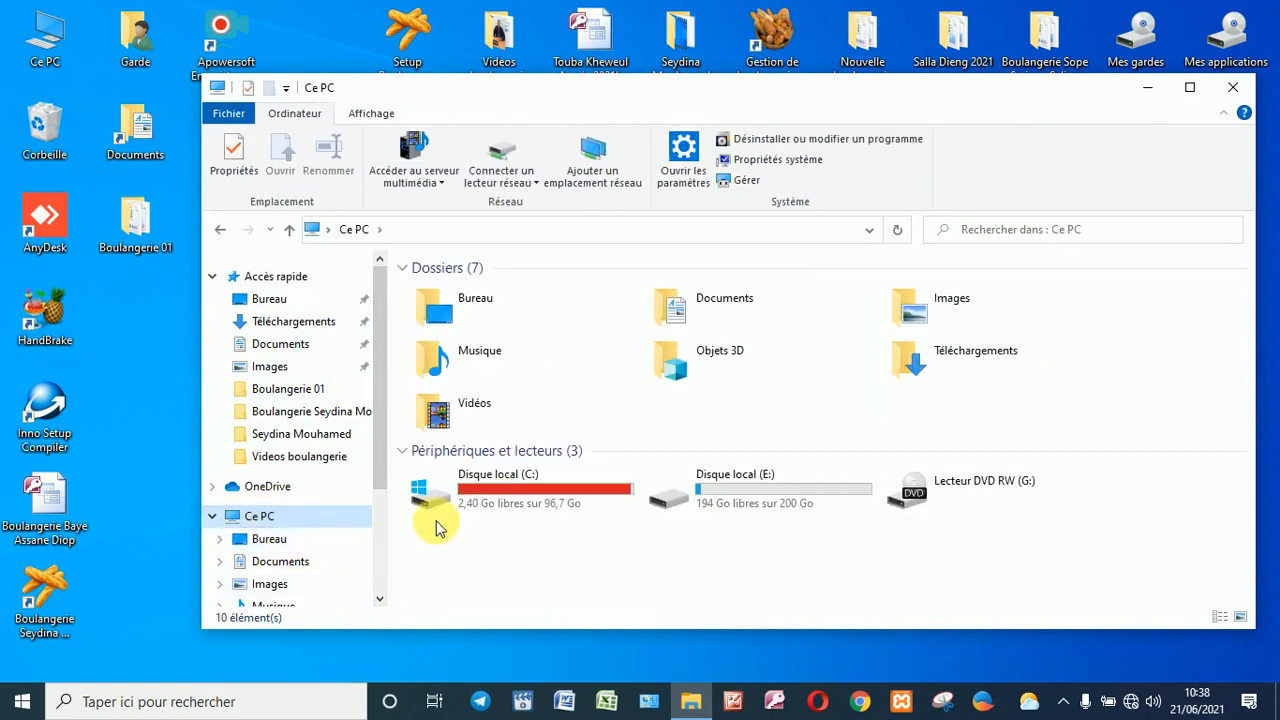
double_click(686, 495)
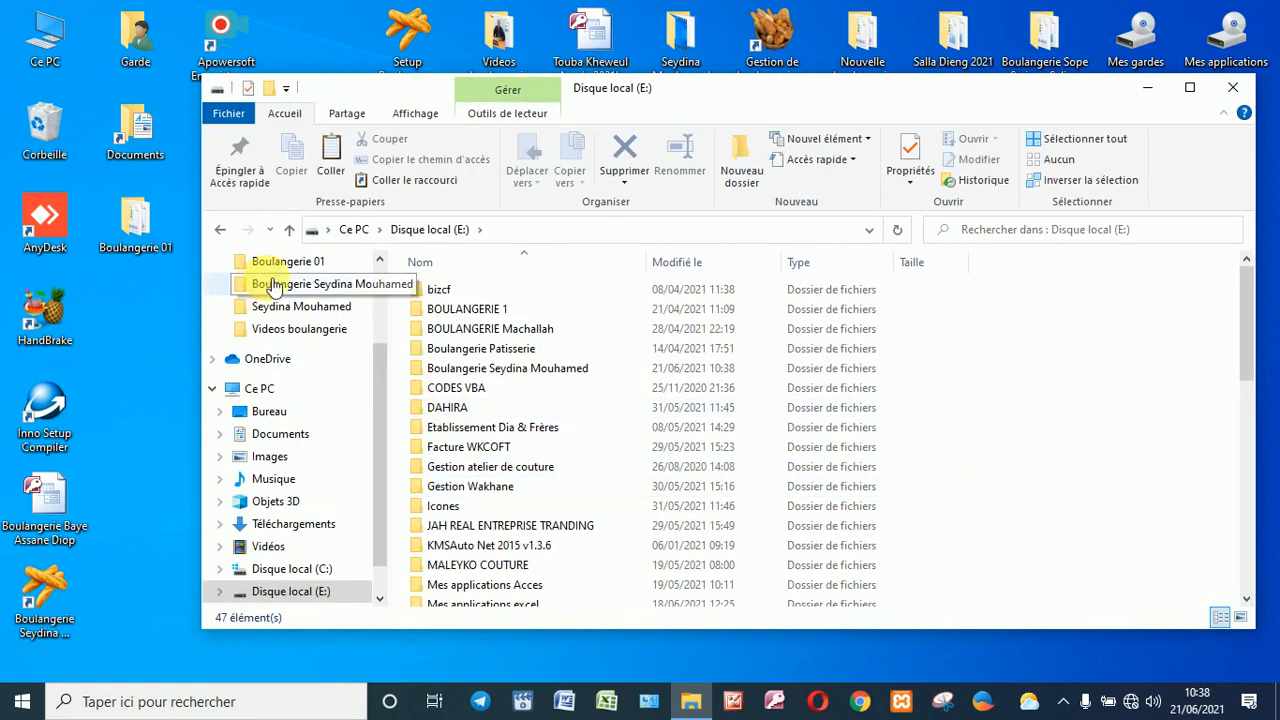
left_click(1190, 88)
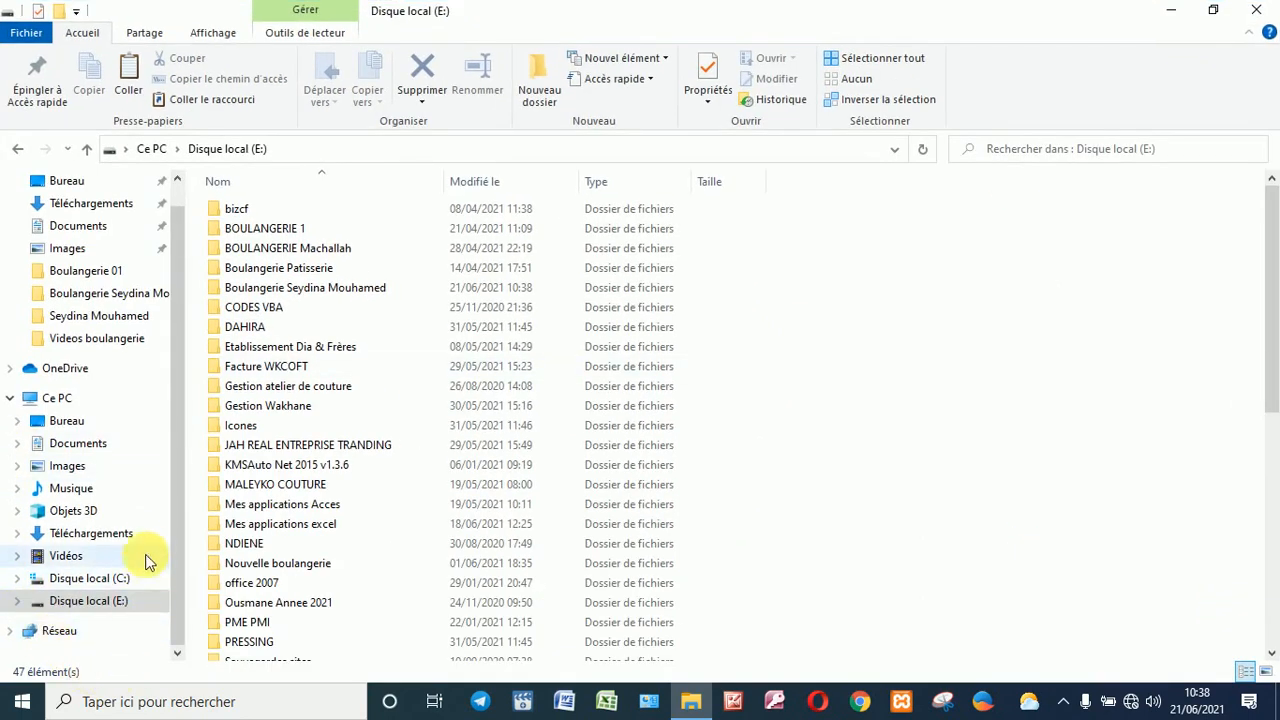
left_click(320, 289)
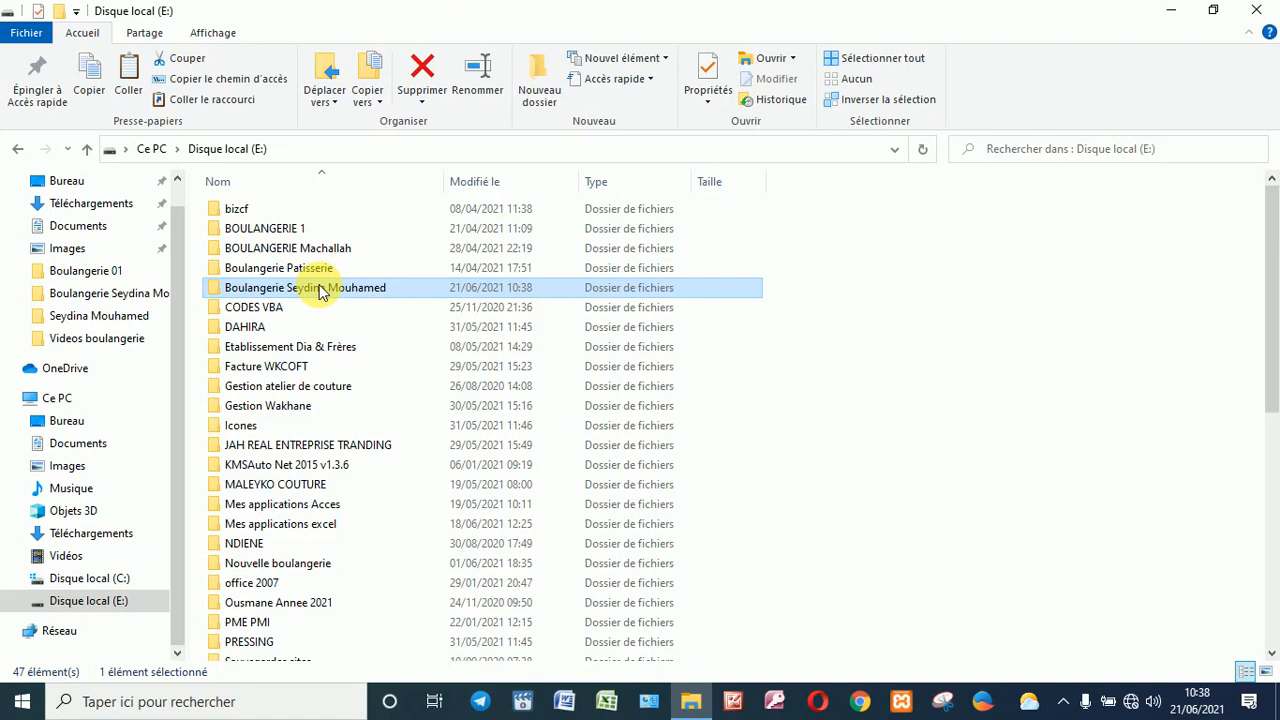
left_click(1258, 12)
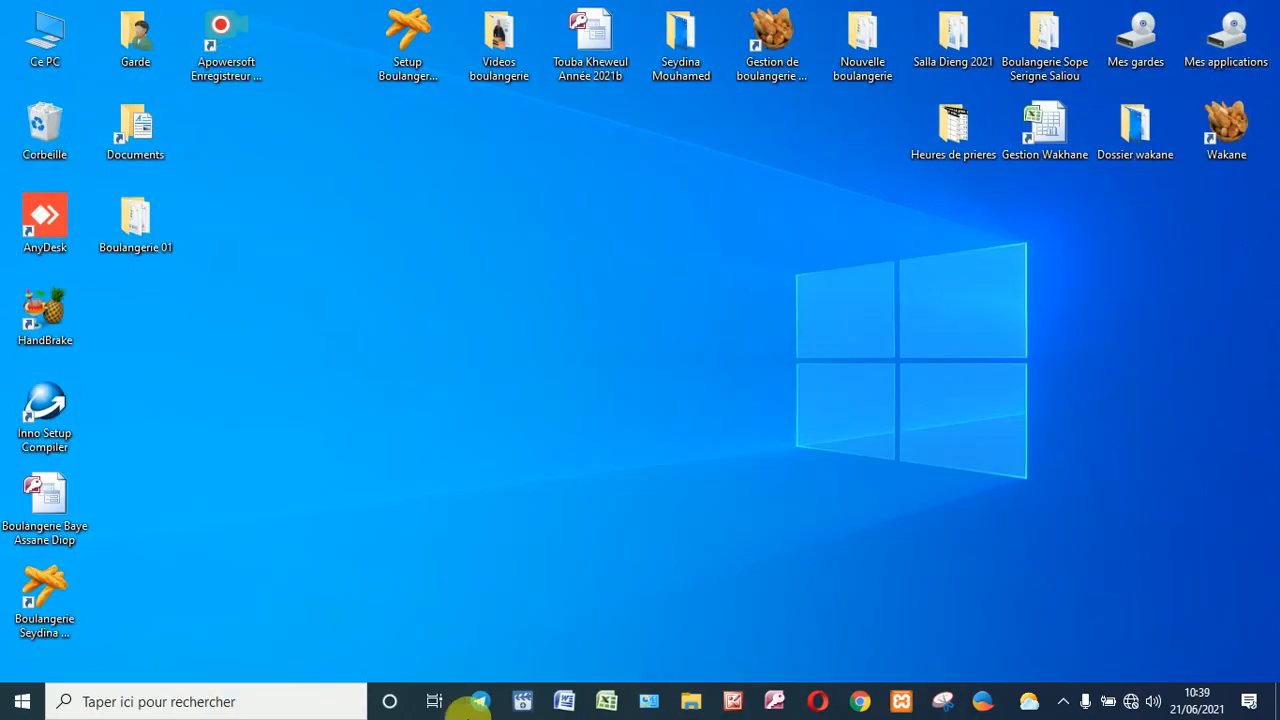
Step: Remove Boulangerie Seydina Mouhamed 1.2 through Control Panel's program list, then close it
left_click(647, 704)
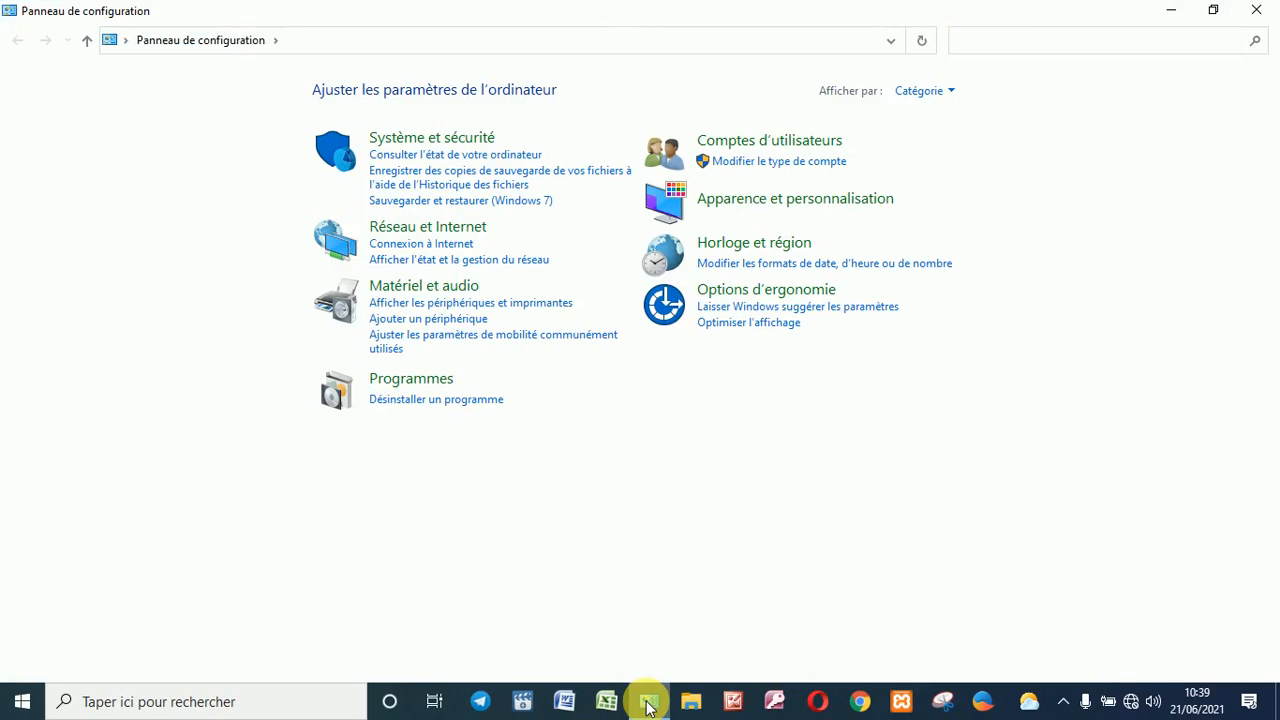
left_click(447, 399)
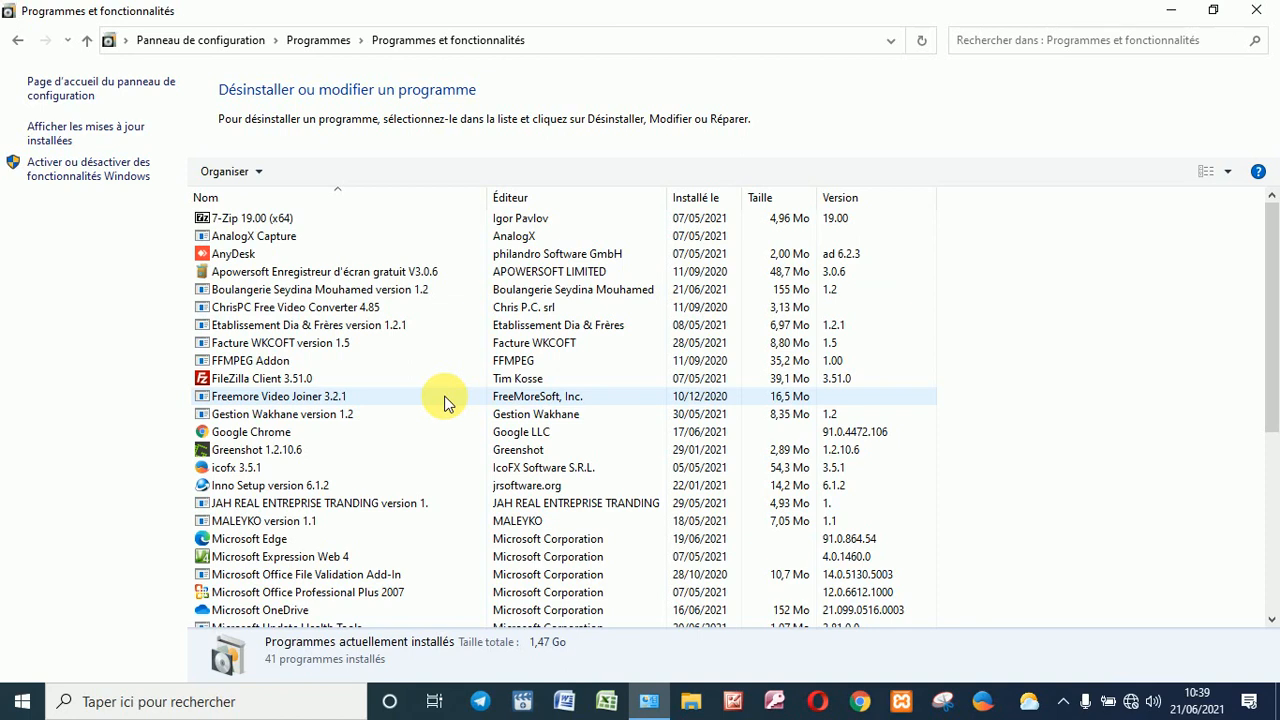
left_click(371, 291)
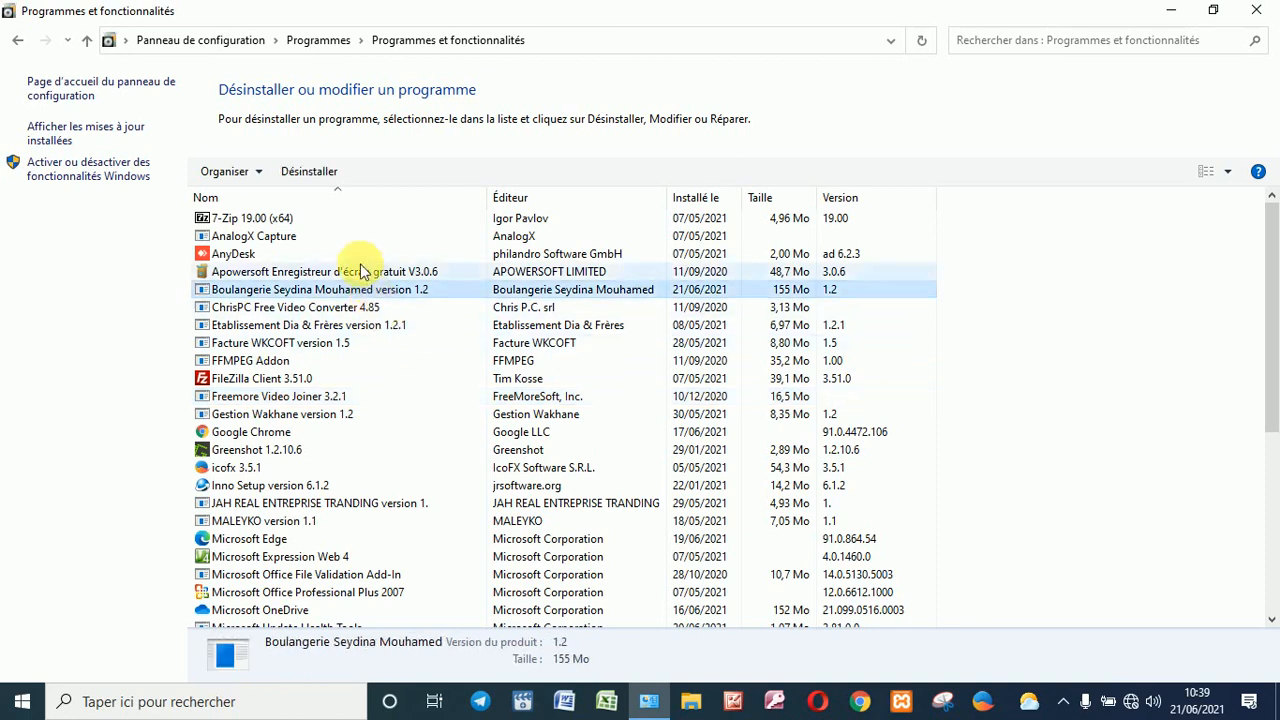
left_click(327, 174)
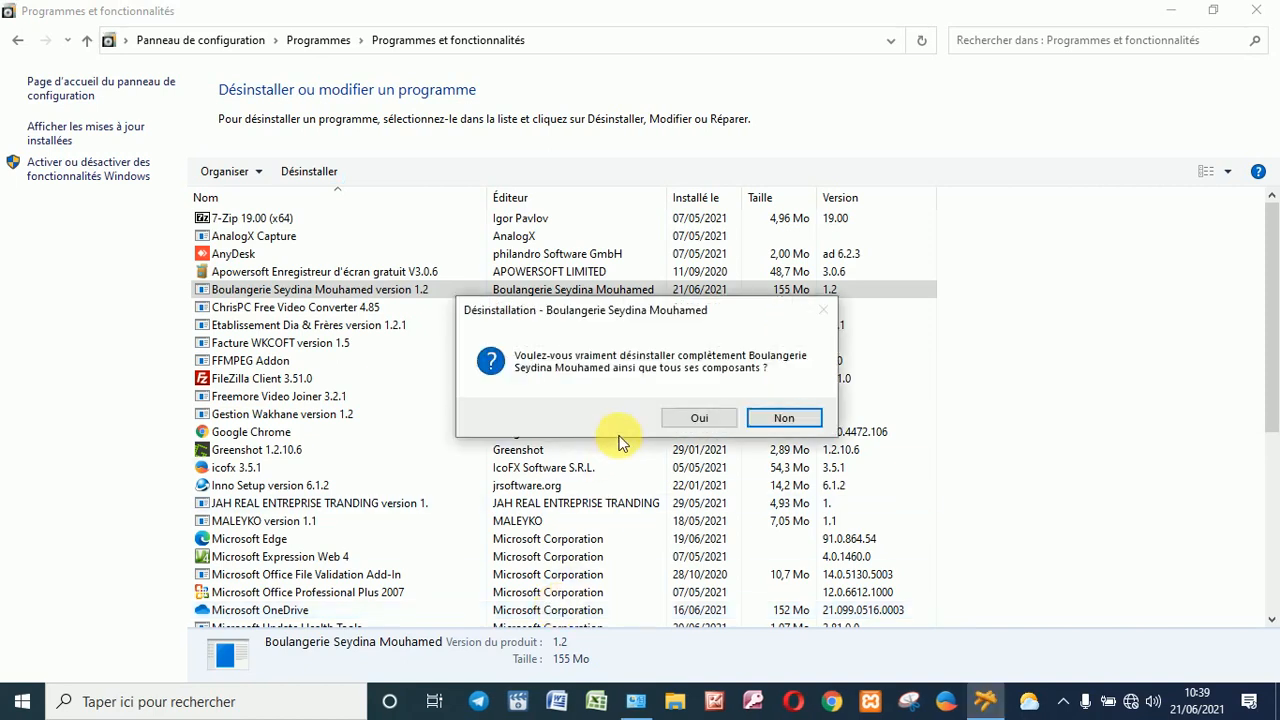
left_click(692, 421)
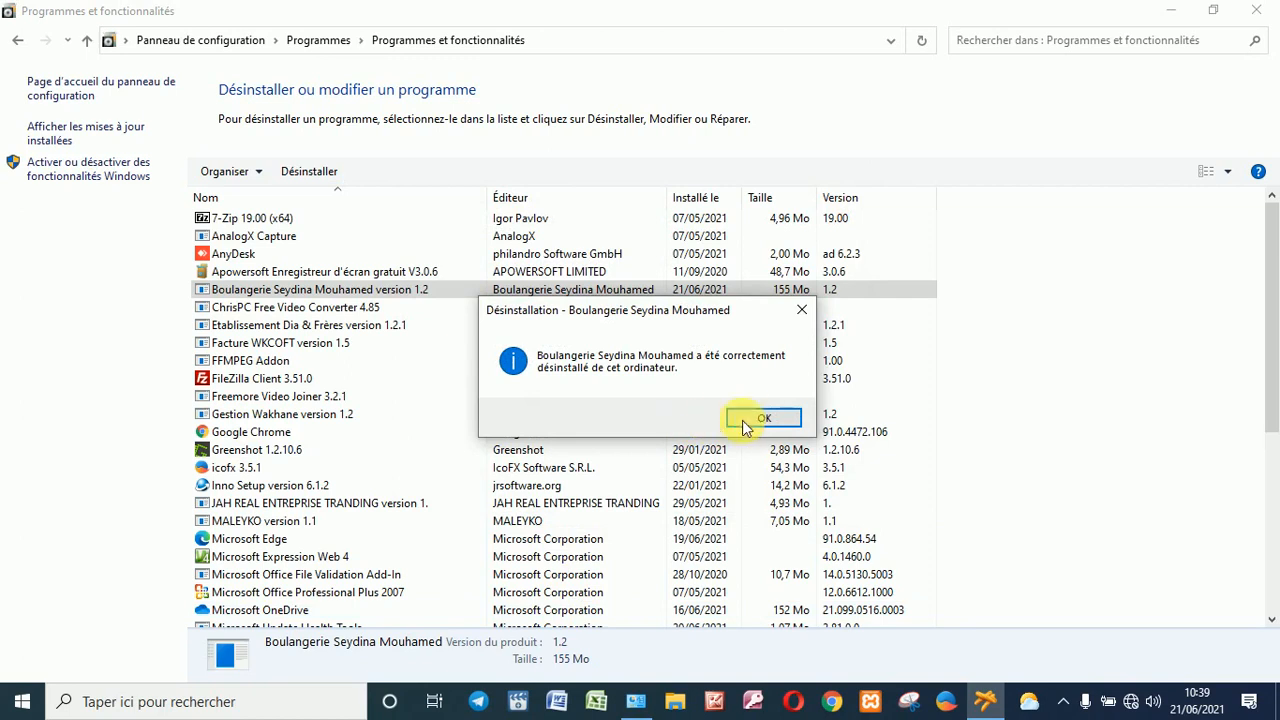
left_click(765, 418)
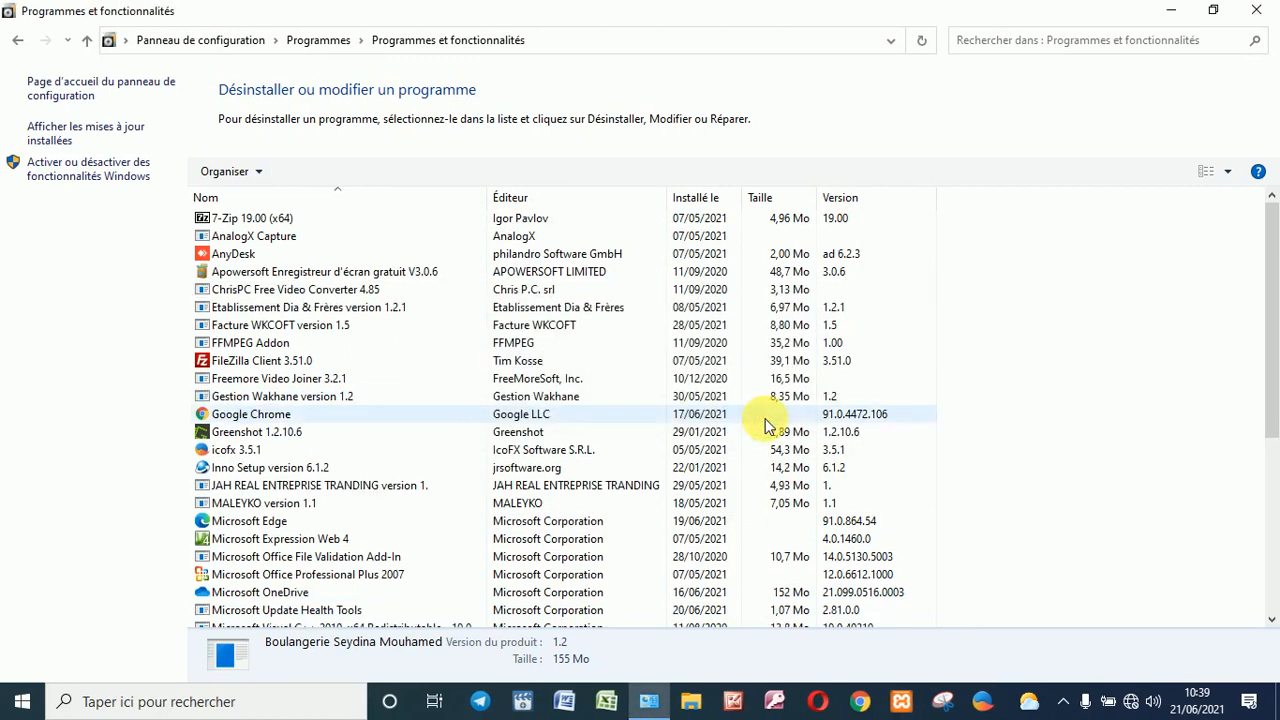
left_click(1256, 10)
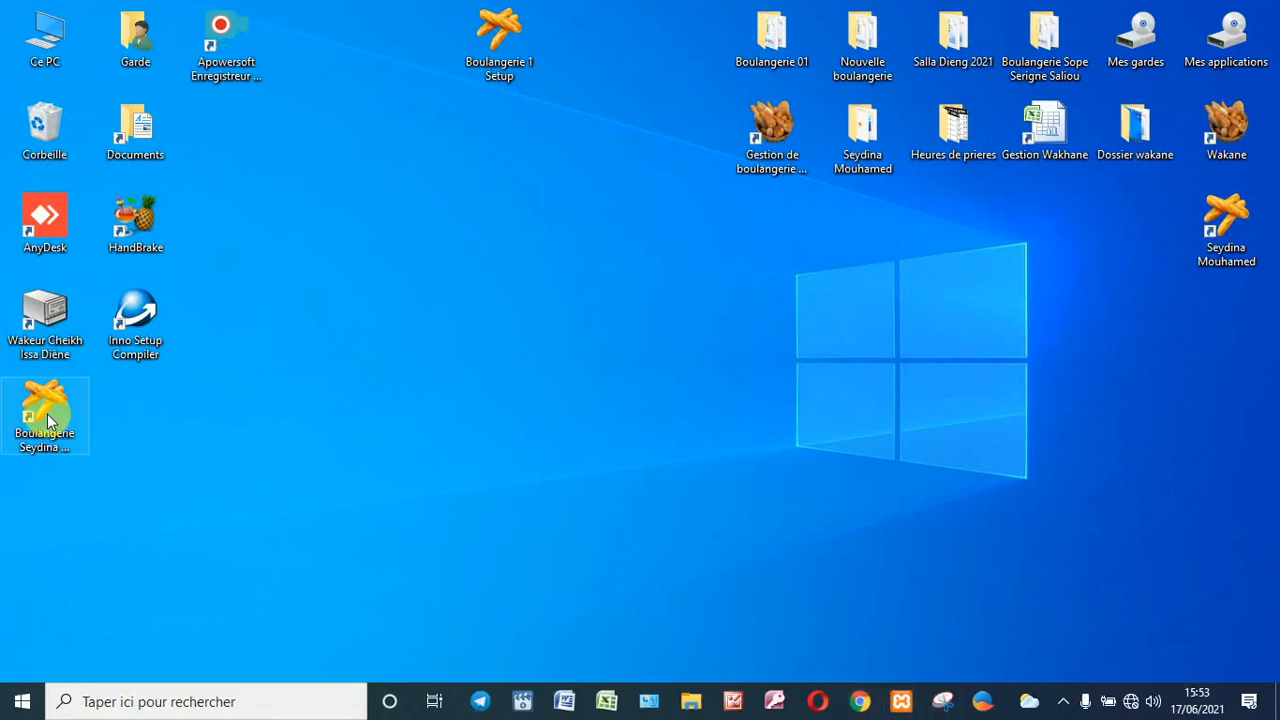
Step: Unlock the menu workbook with its password and open the juin-21 month file from cell D7
double_click(46, 418)
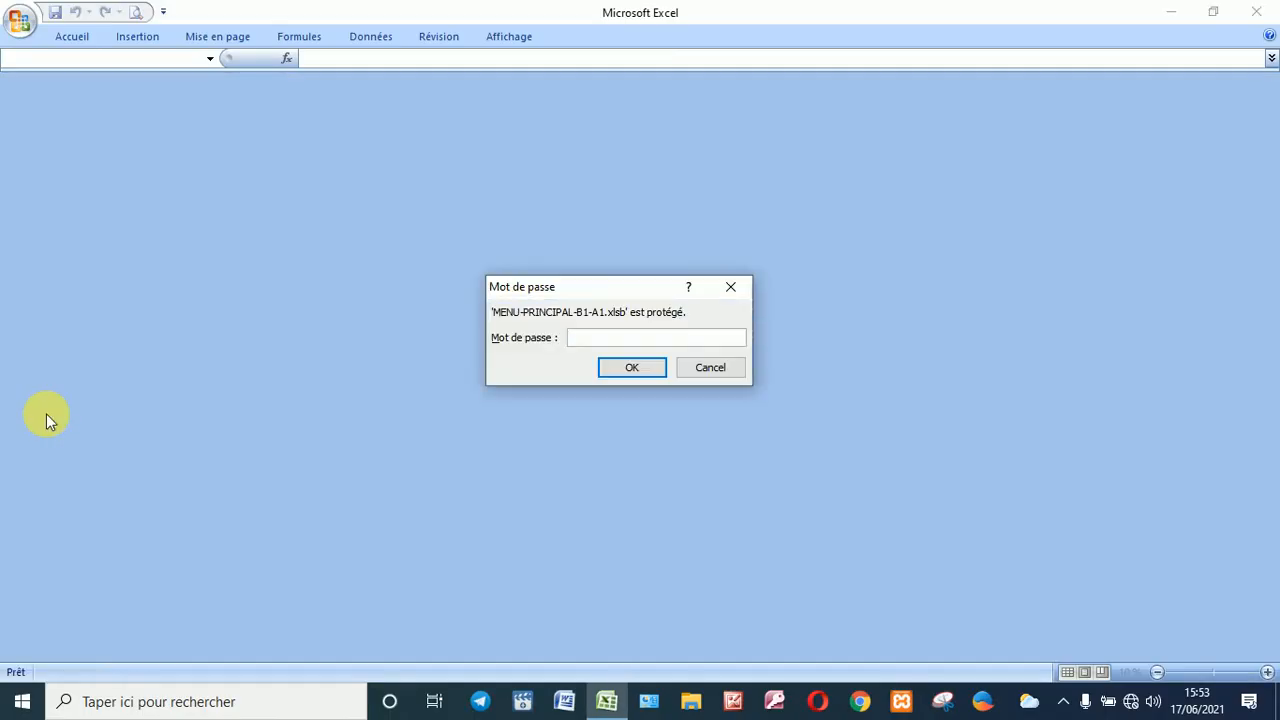
type("••••")
key("Return")
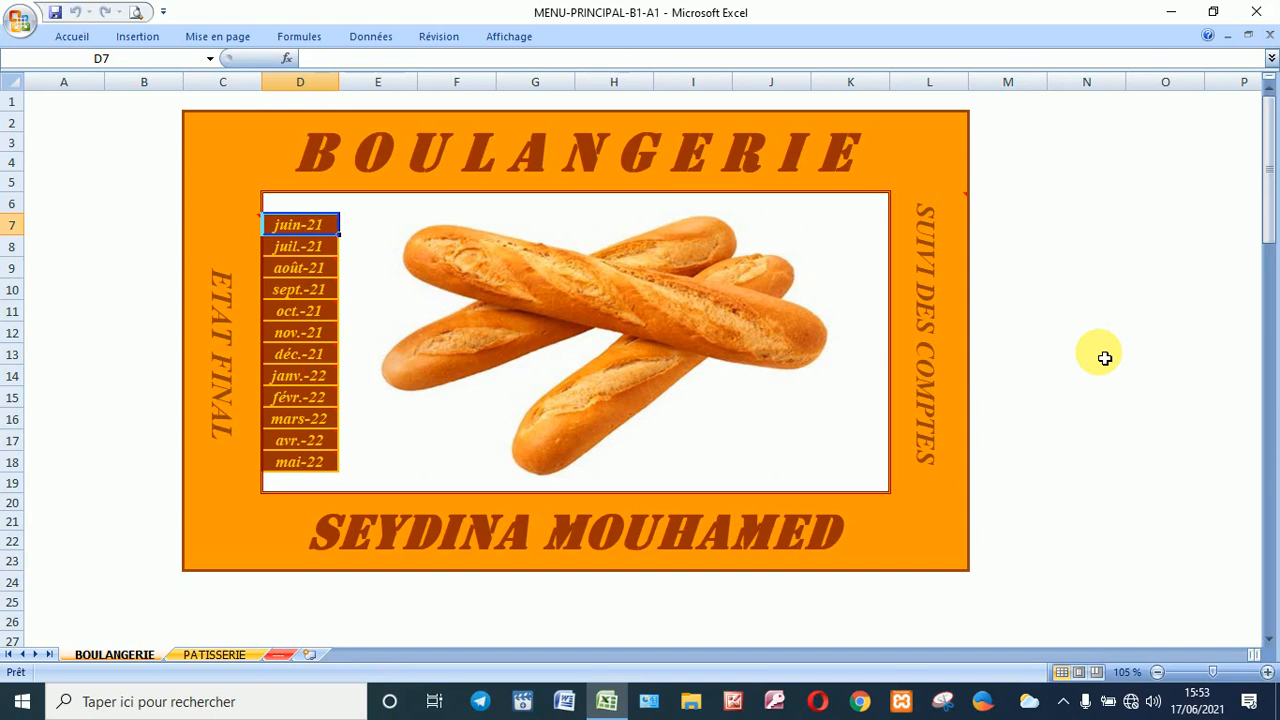
mouse_move(303, 224)
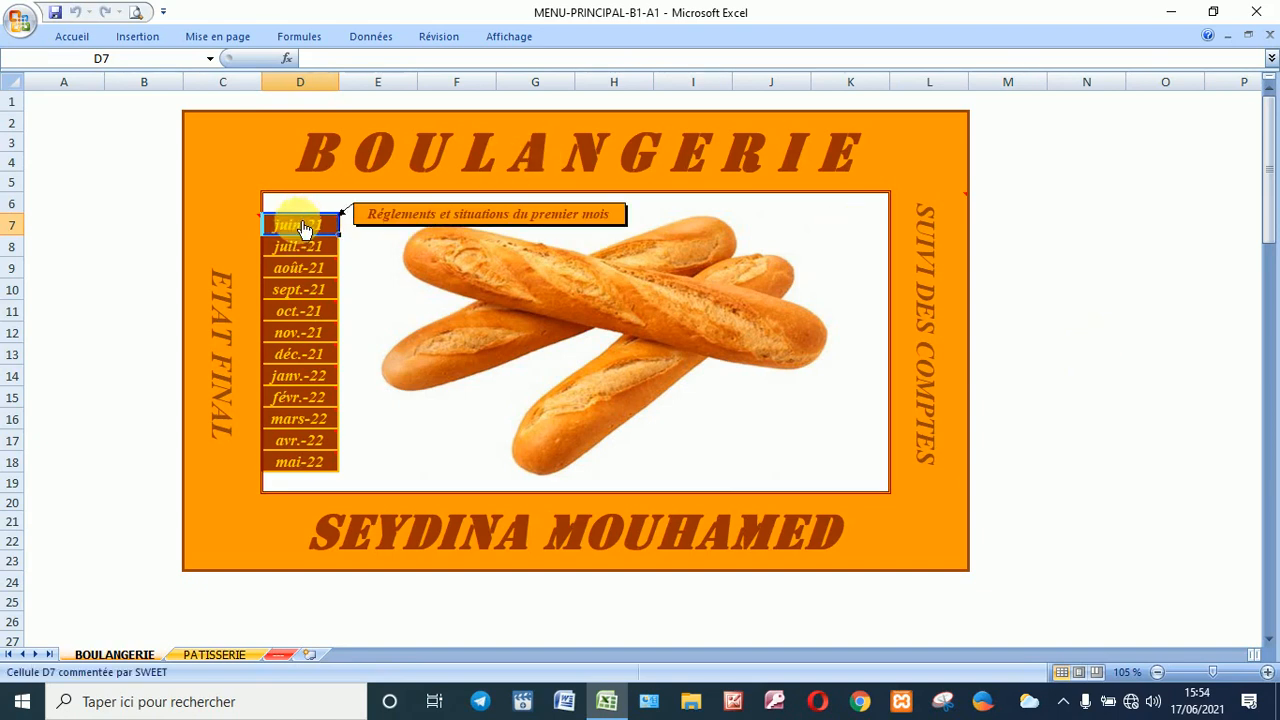
left_click(303, 229)
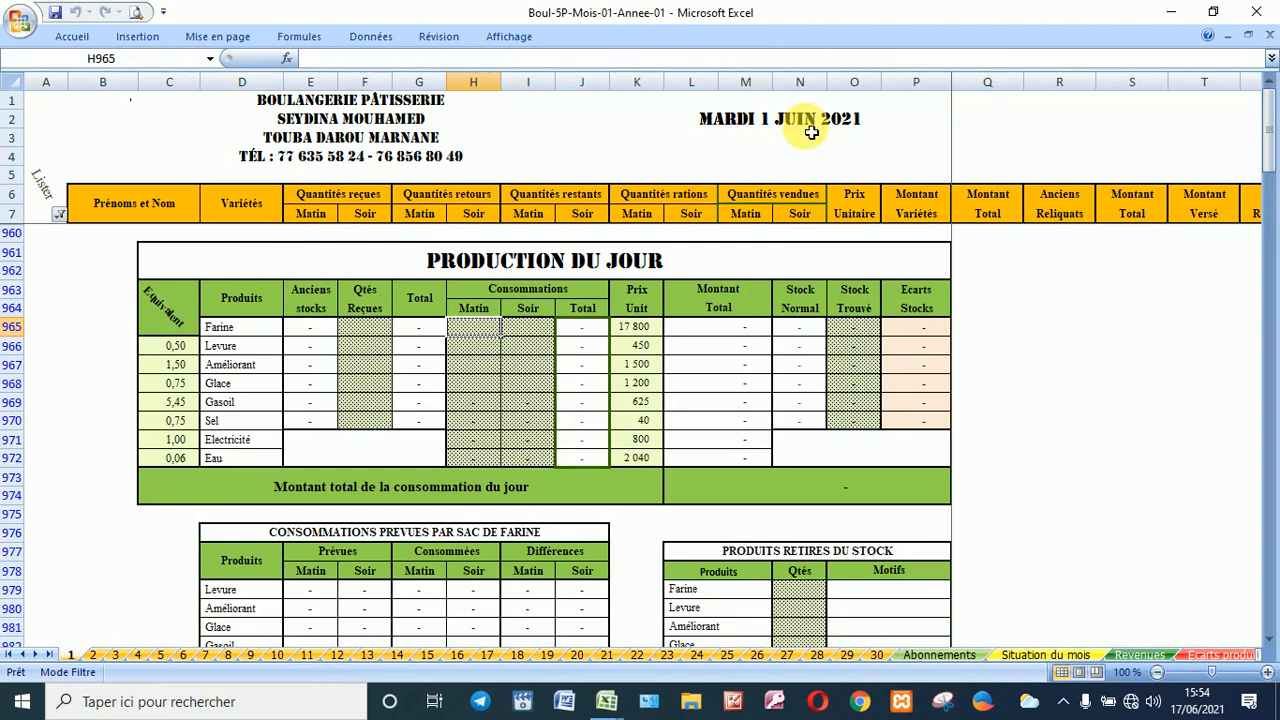
left_click(93, 655)
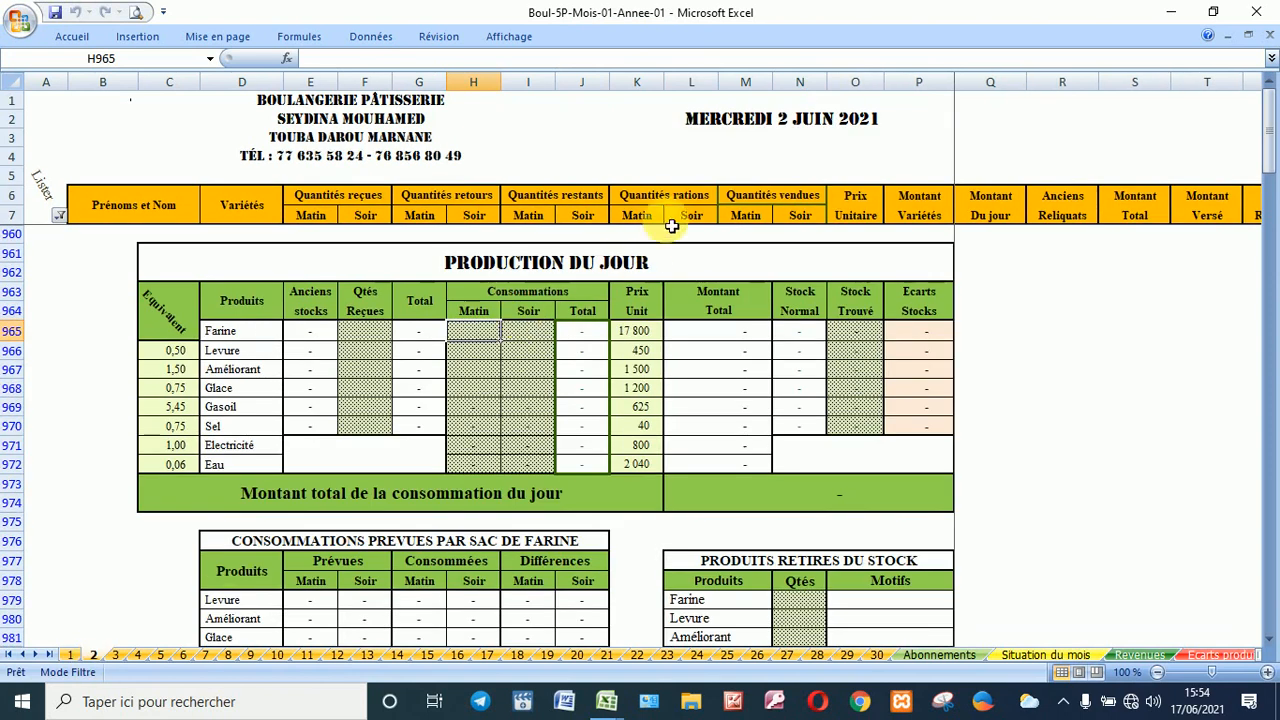
left_click(116, 655)
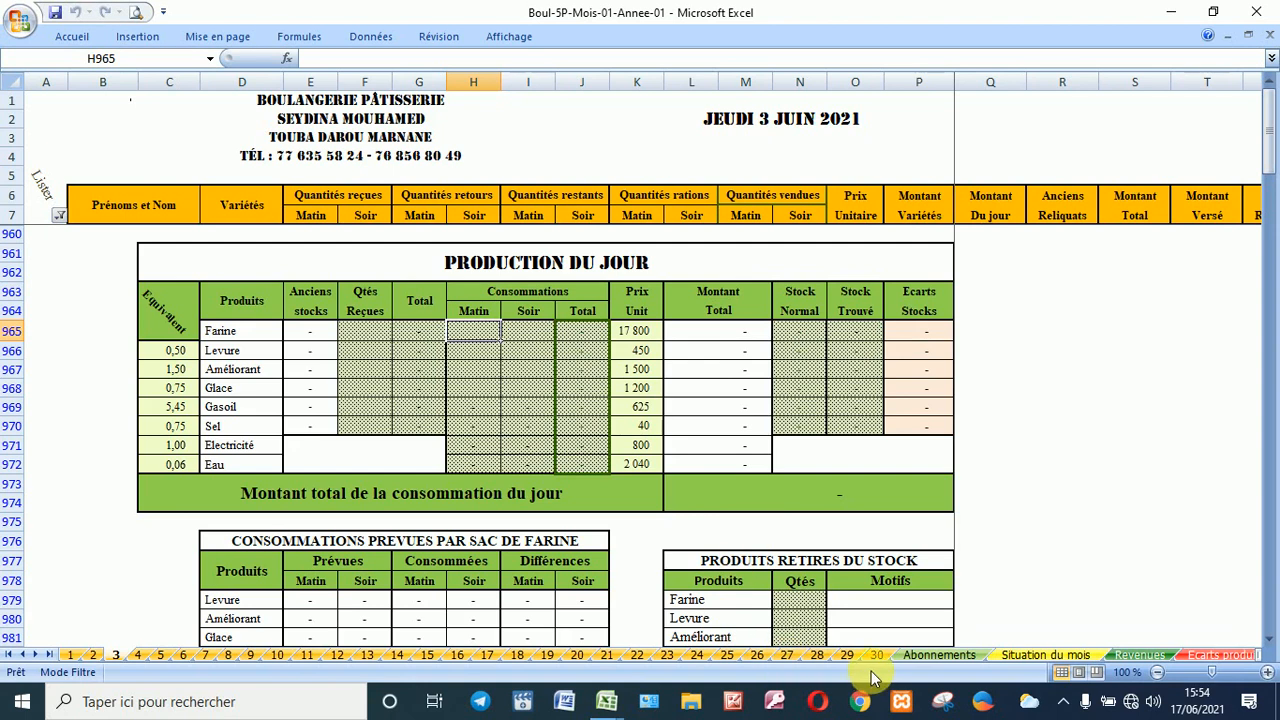
left_click(71, 656)
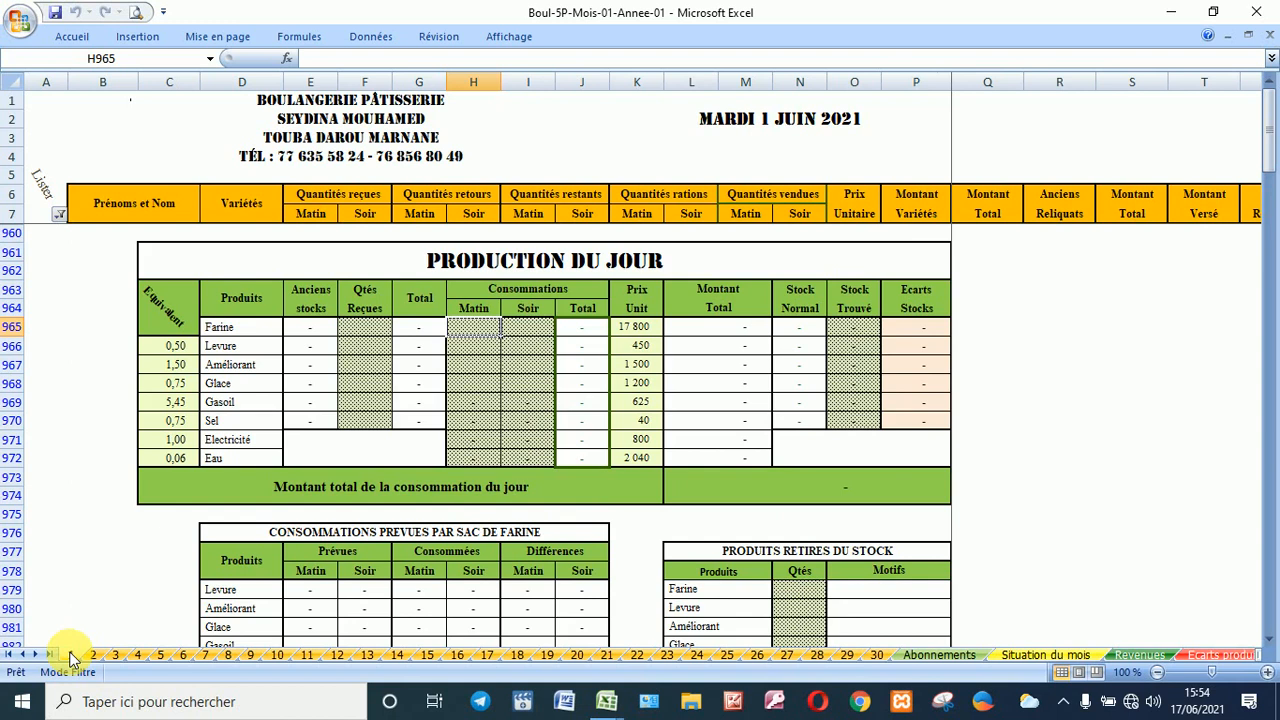
Step: Jump to the FICHIER sheet through the Name Box dropdown
left_click(210, 62)
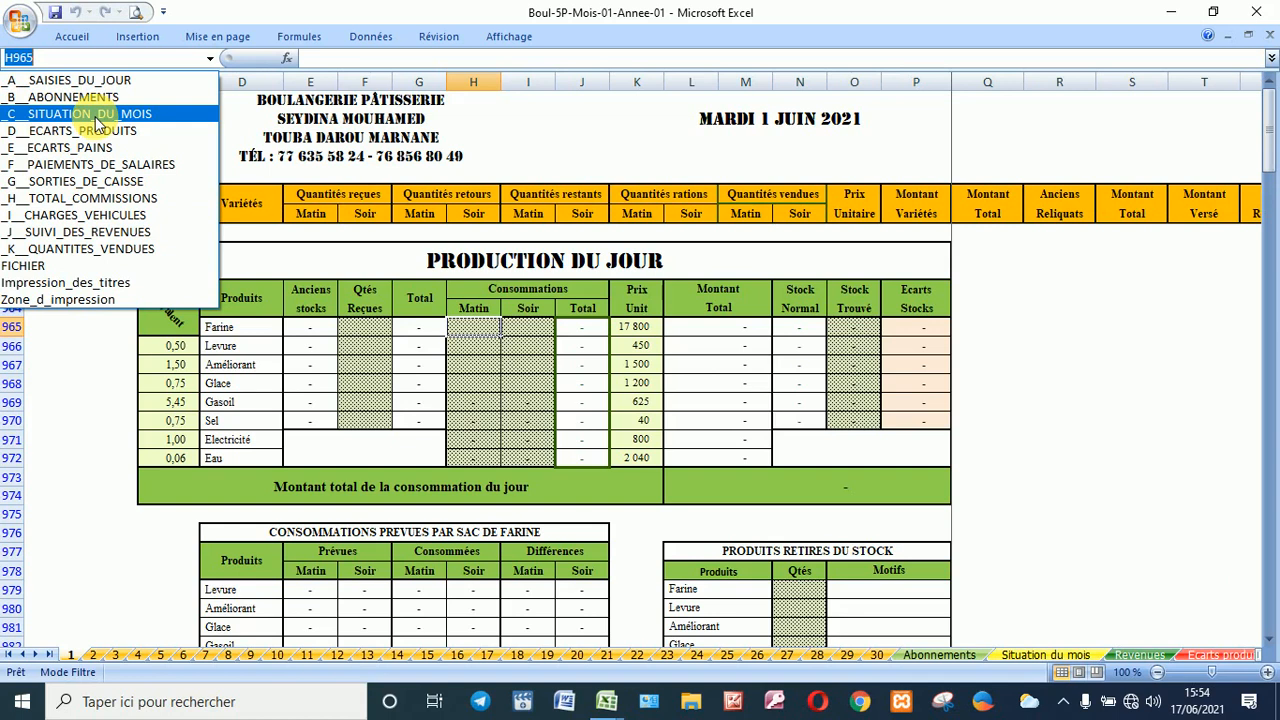
left_click(37, 268)
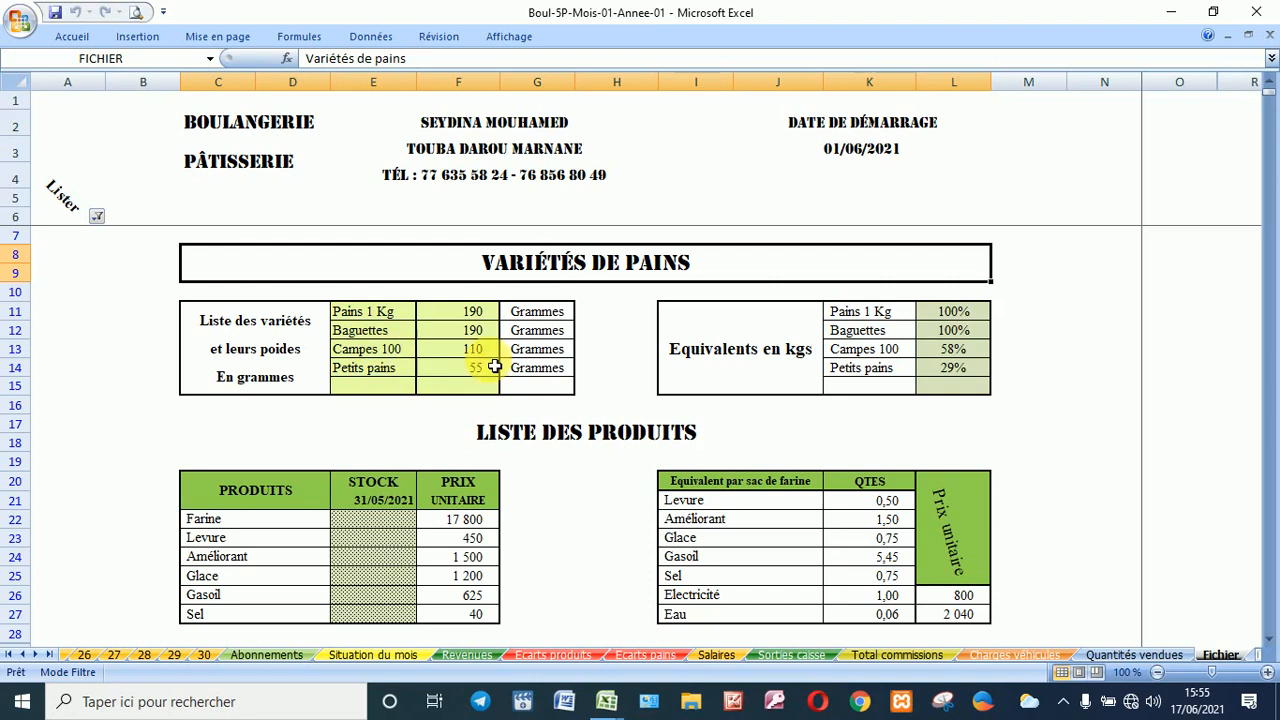
left_click(447, 317)
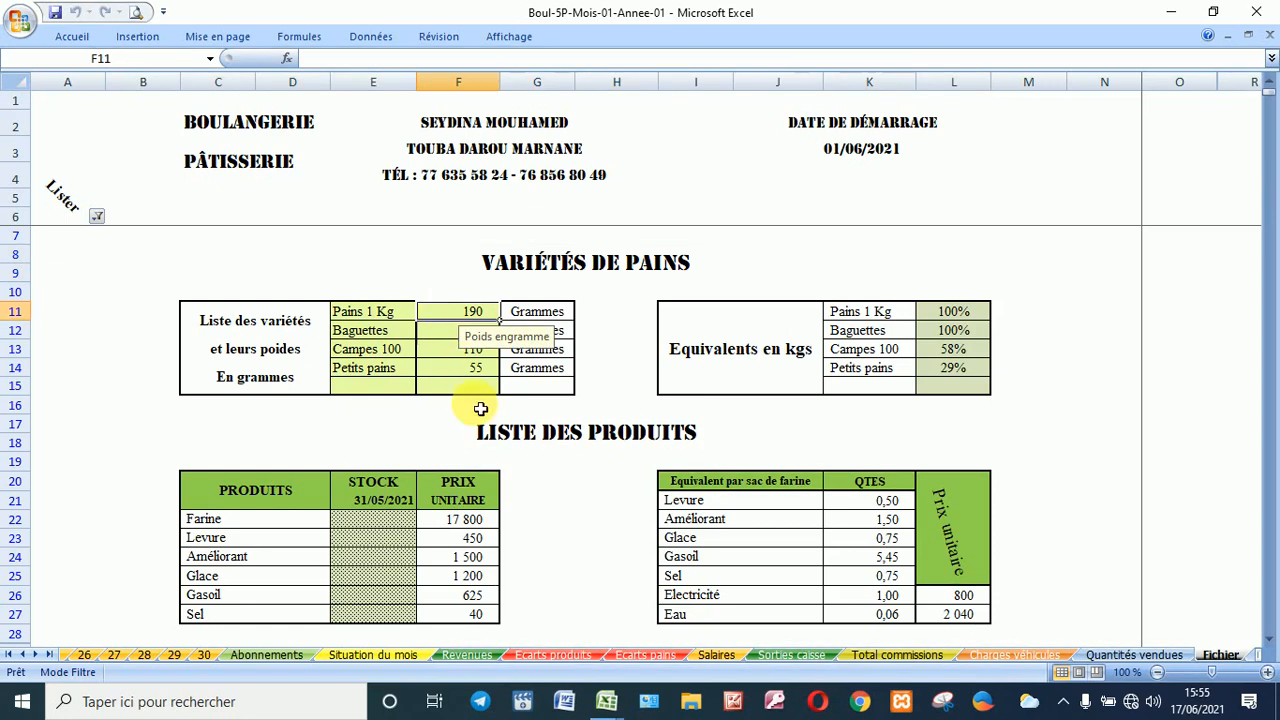
left_click(619, 333)
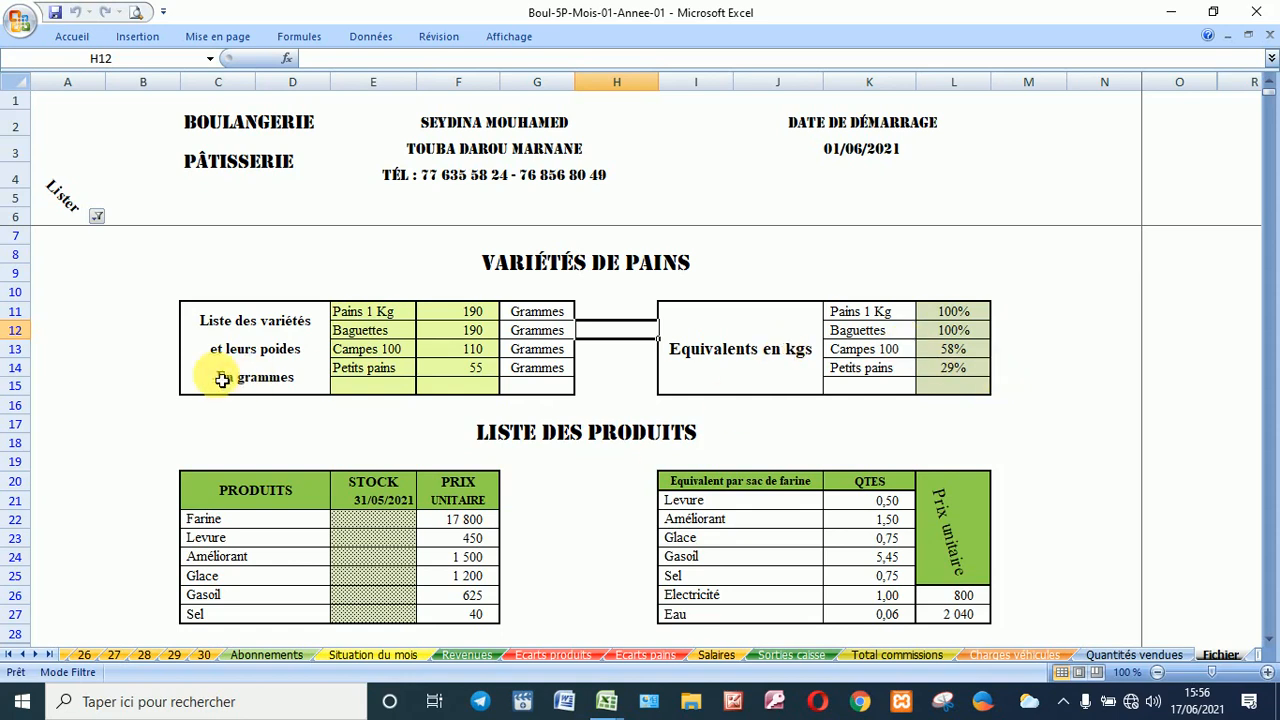
Step: Review the stock unit of each ingredient row, from Farine down to Sel
left_click(372, 518)
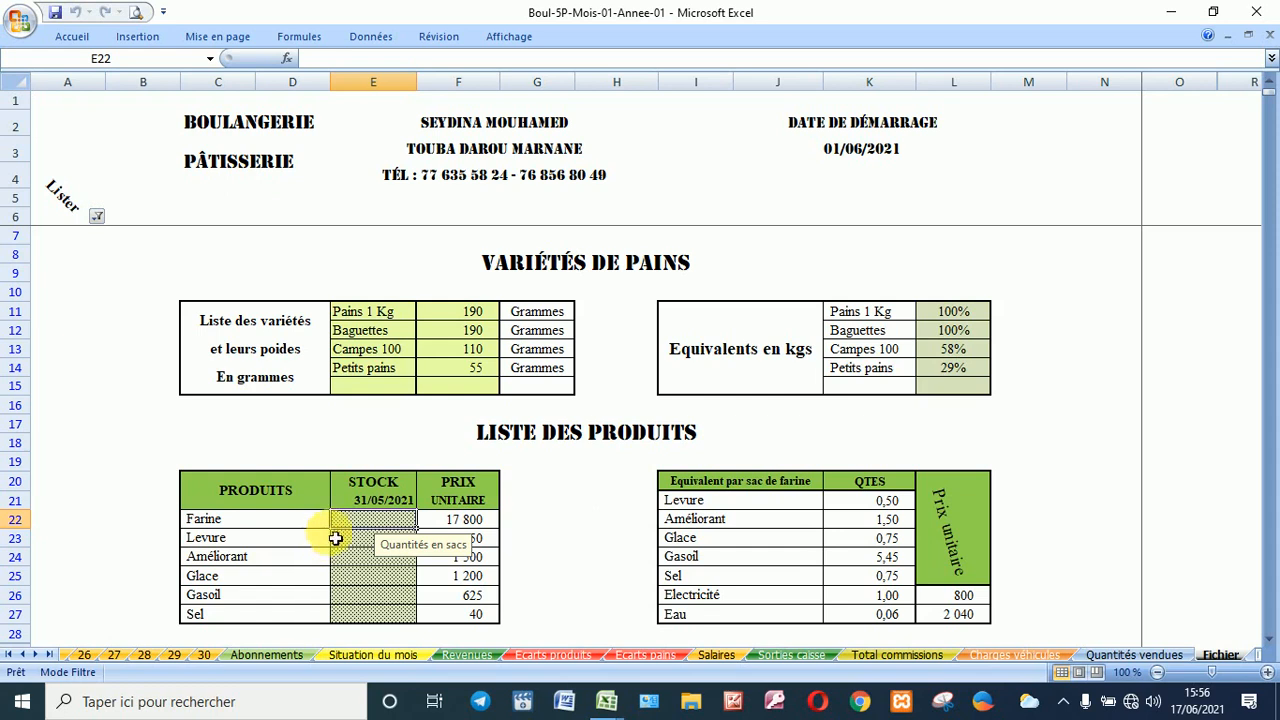
left_click(364, 546)
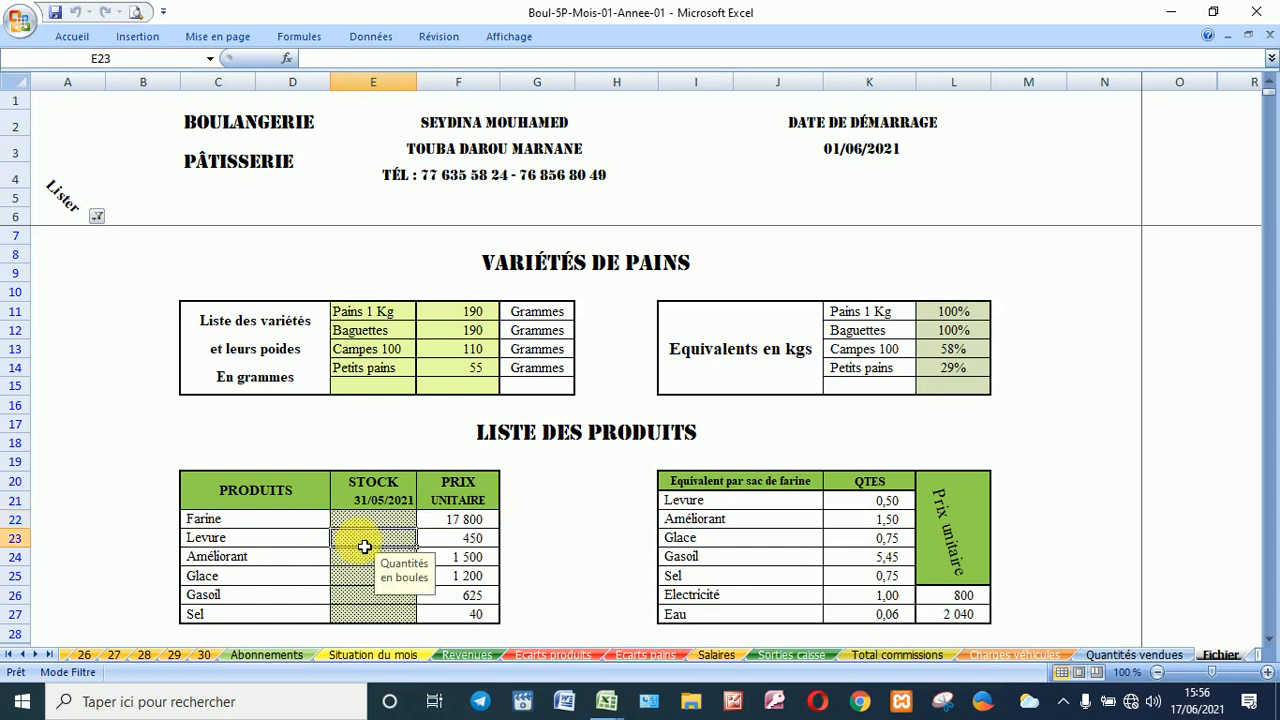
left_click(364, 566)
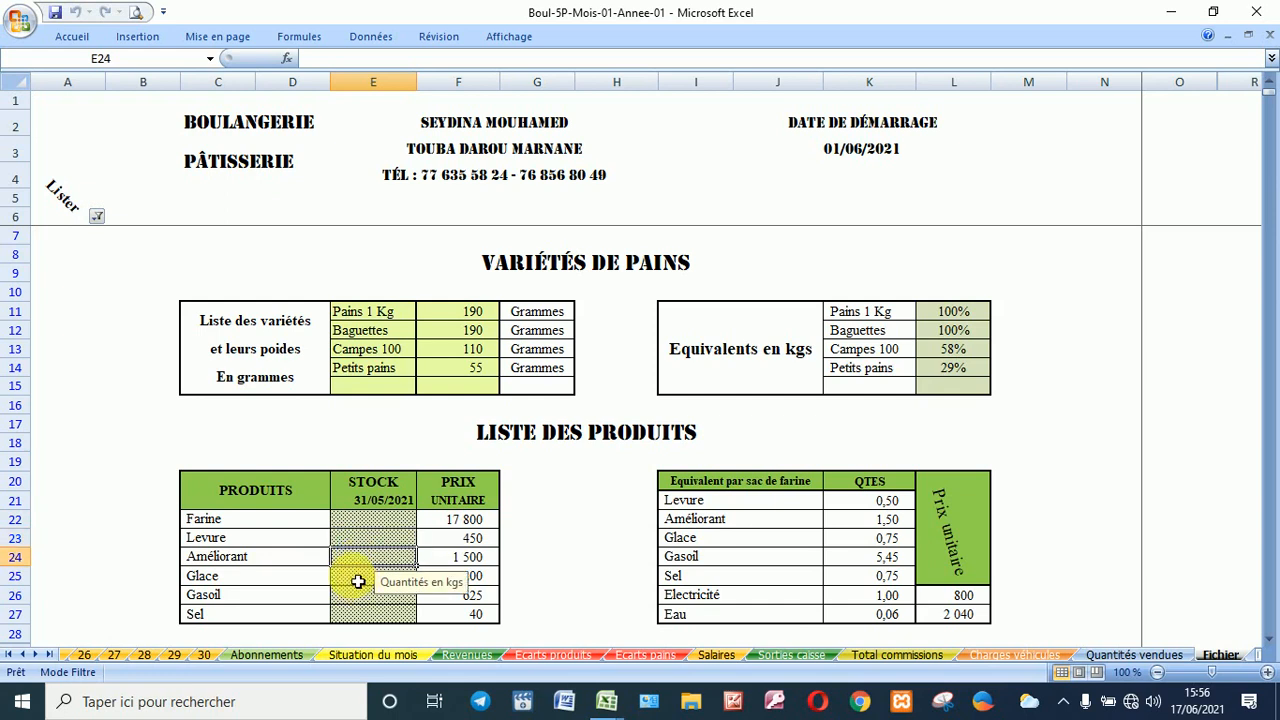
left_click(358, 581)
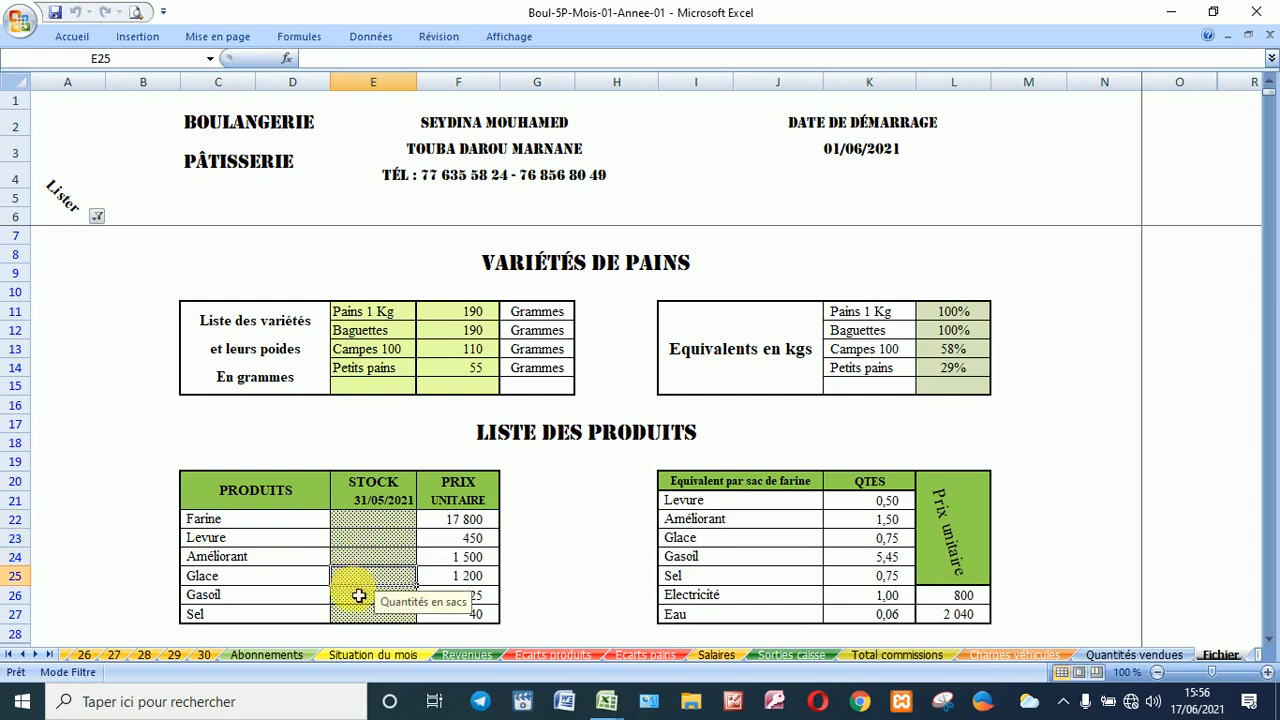
left_click(361, 603)
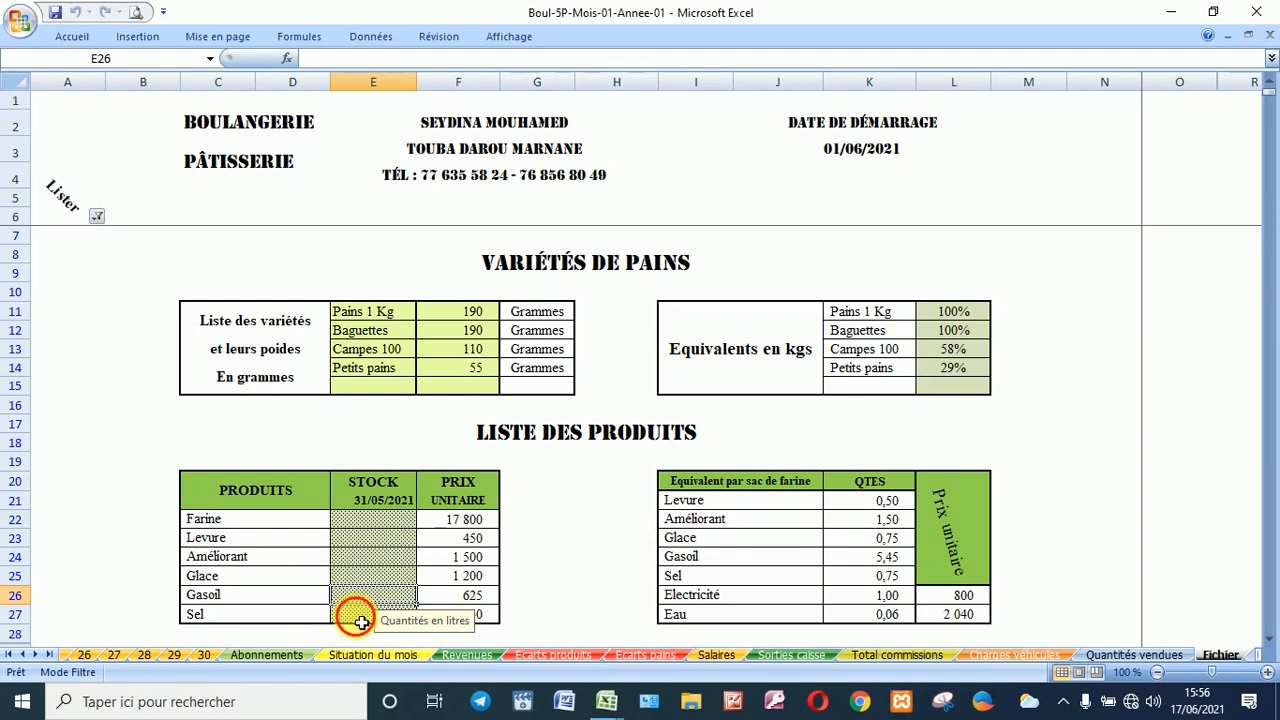
left_click(361, 621)
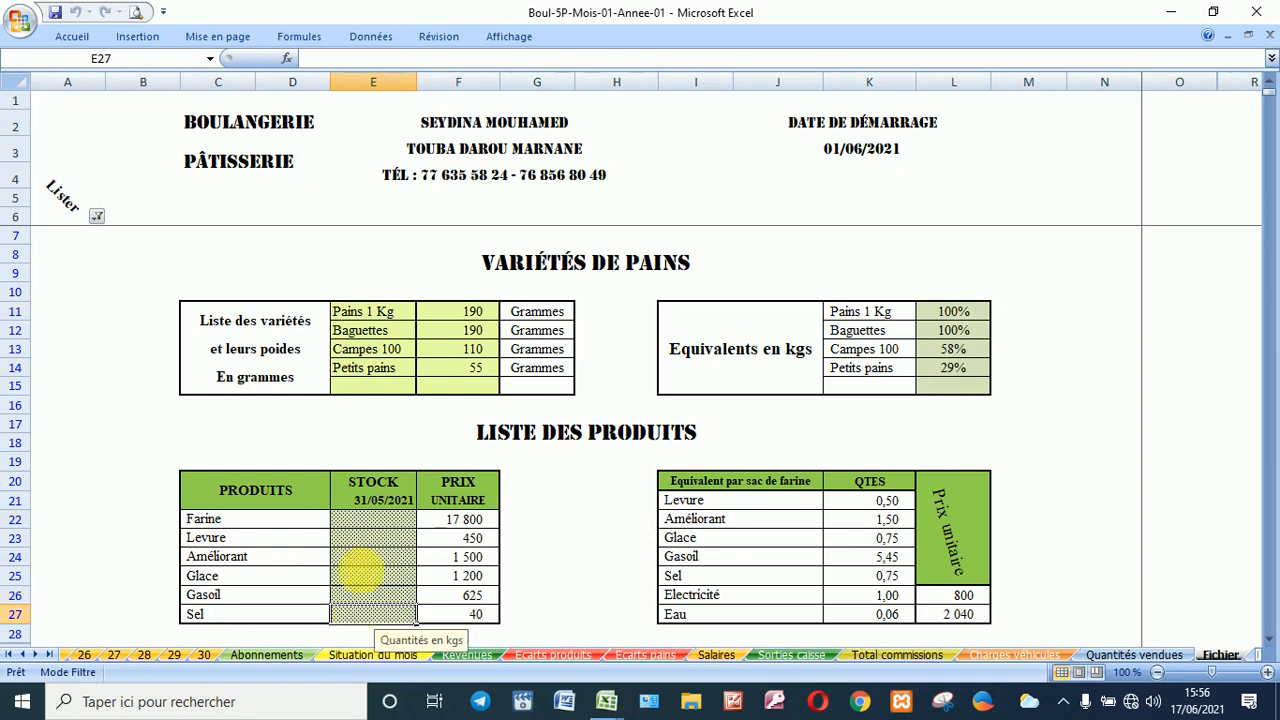
Step: Start the stock entries at the Farine row and check the Levure per-sack flour equivalent
left_click(364, 518)
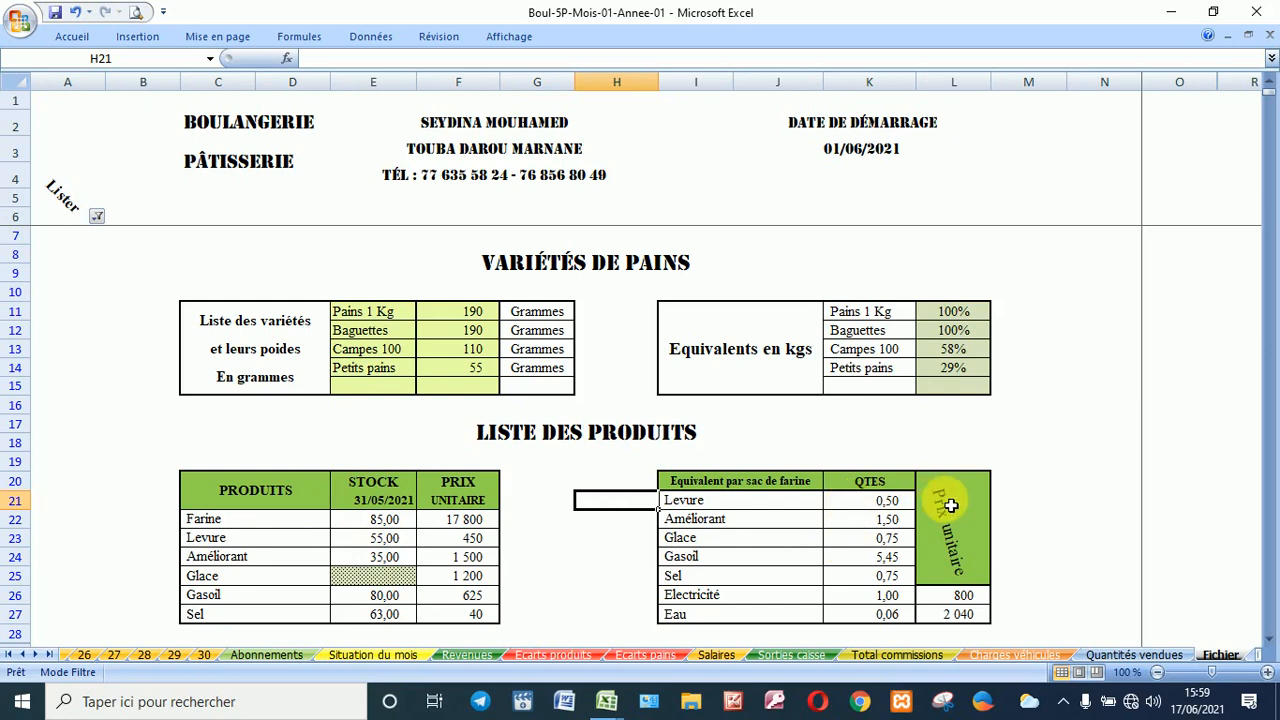
left_click(863, 510)
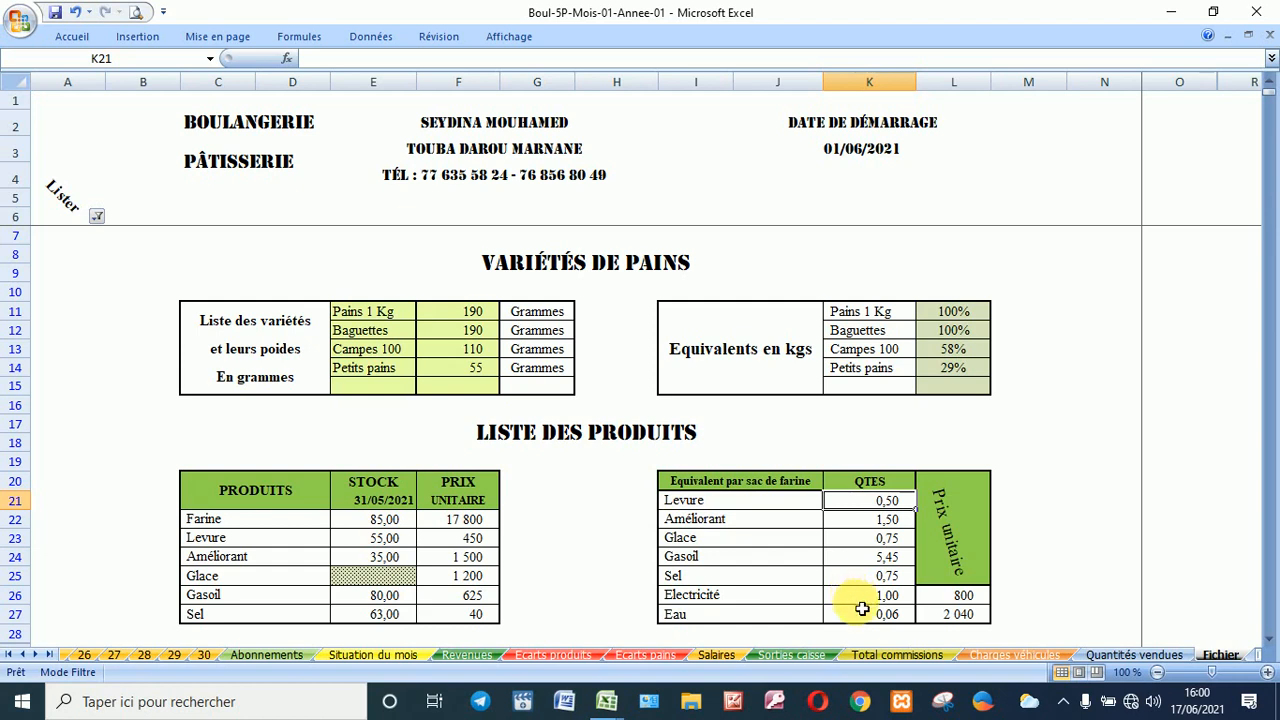
scroll(1028, 598, "down", 2)
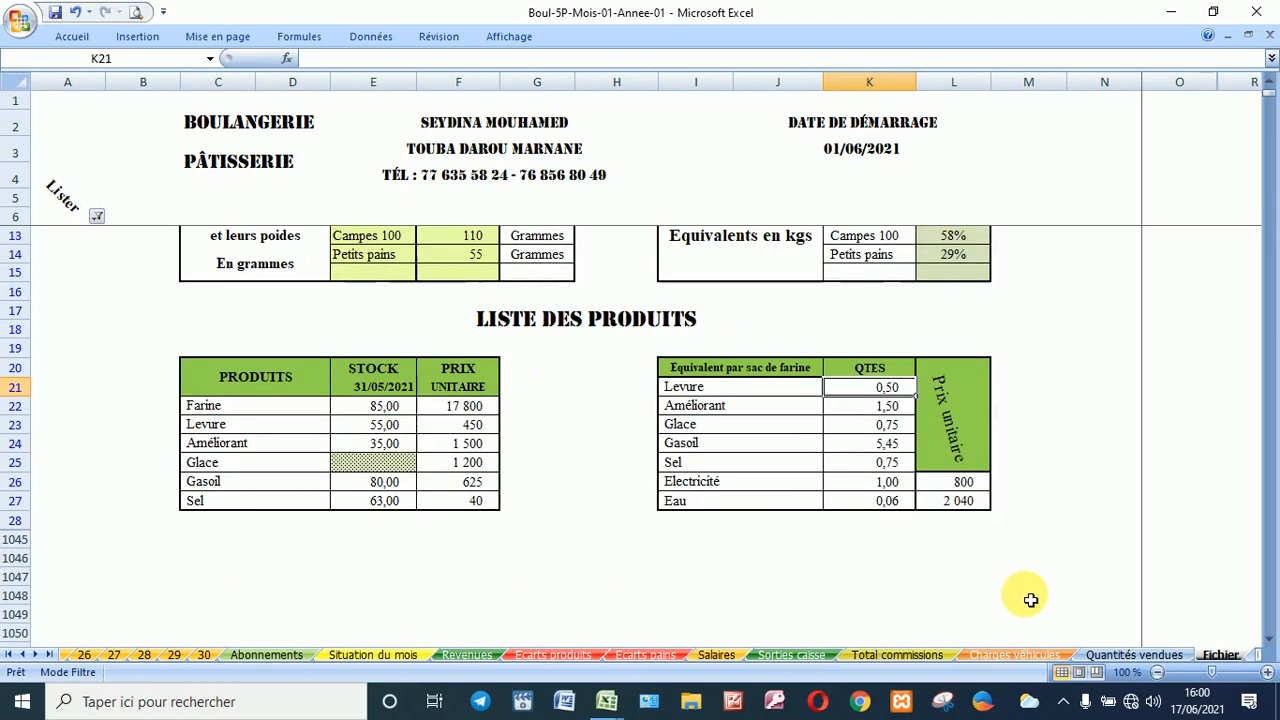
scroll(1030, 600, "up", 1)
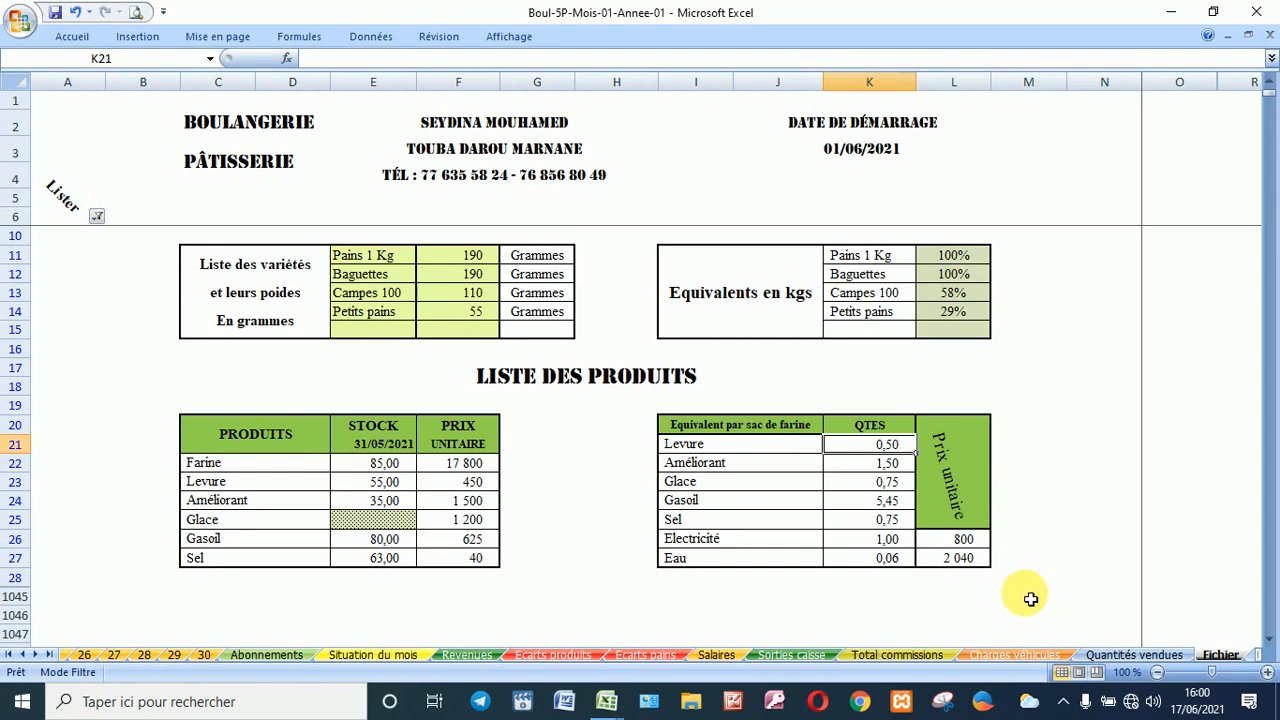
scroll(220, 469, "up", 1)
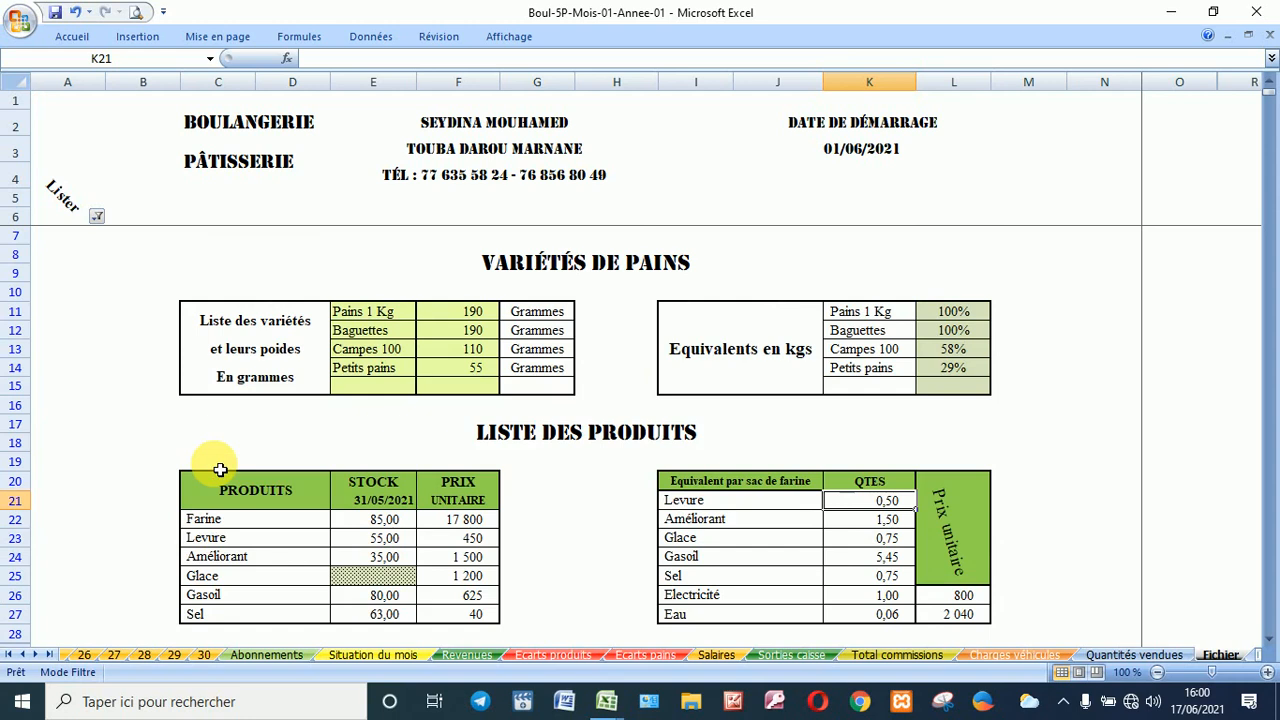
Step: Filter column A to show 2 - Ventes en boutique instead of 1 - Production
left_click(97, 217)
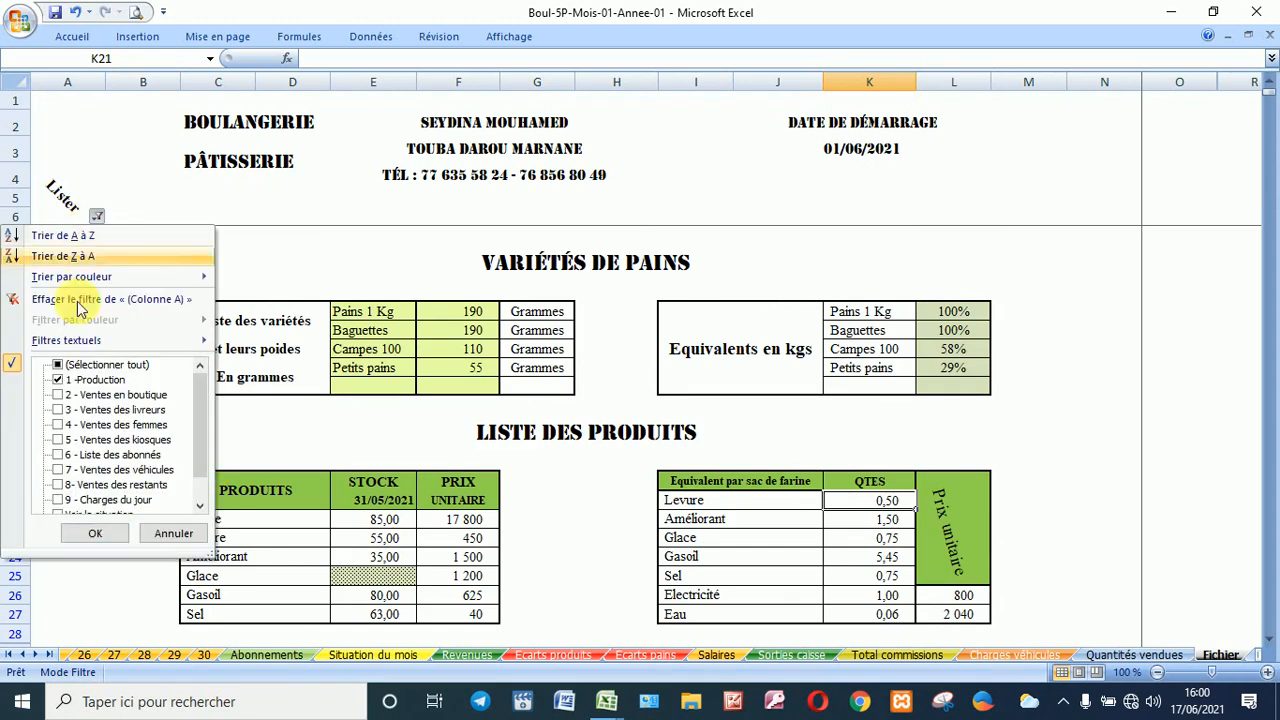
left_click(88, 383)
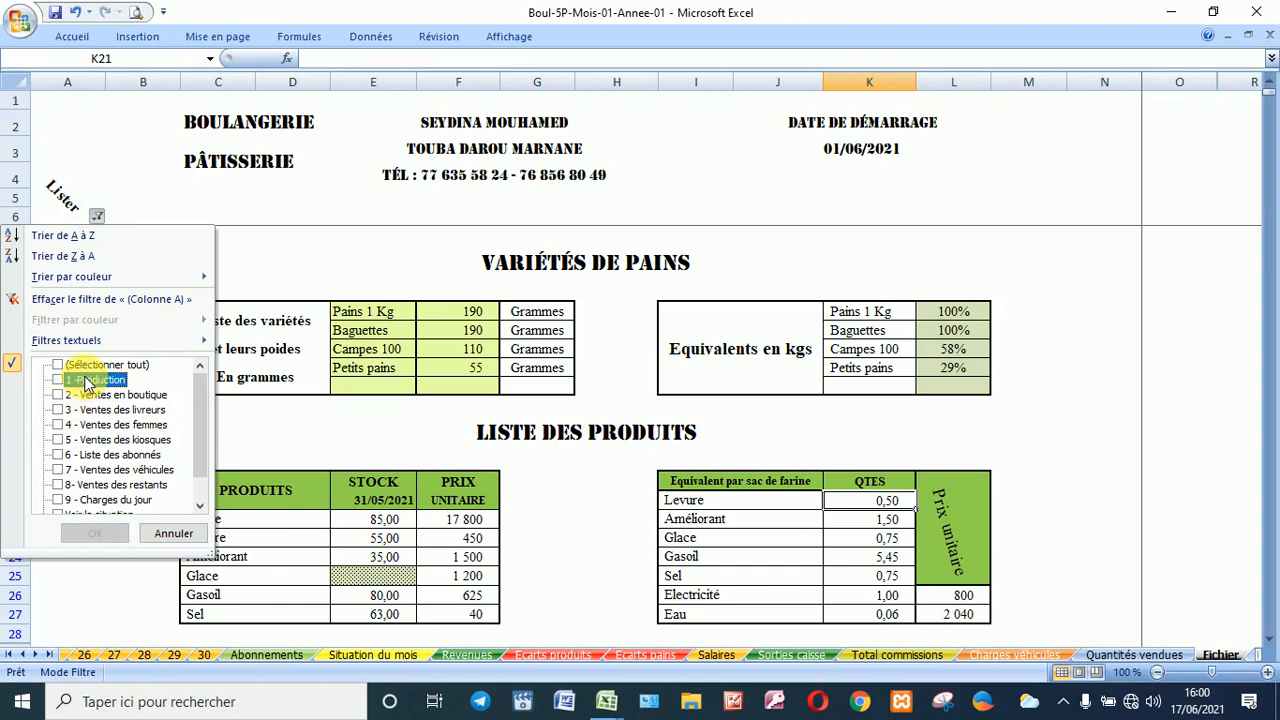
left_click(105, 397)
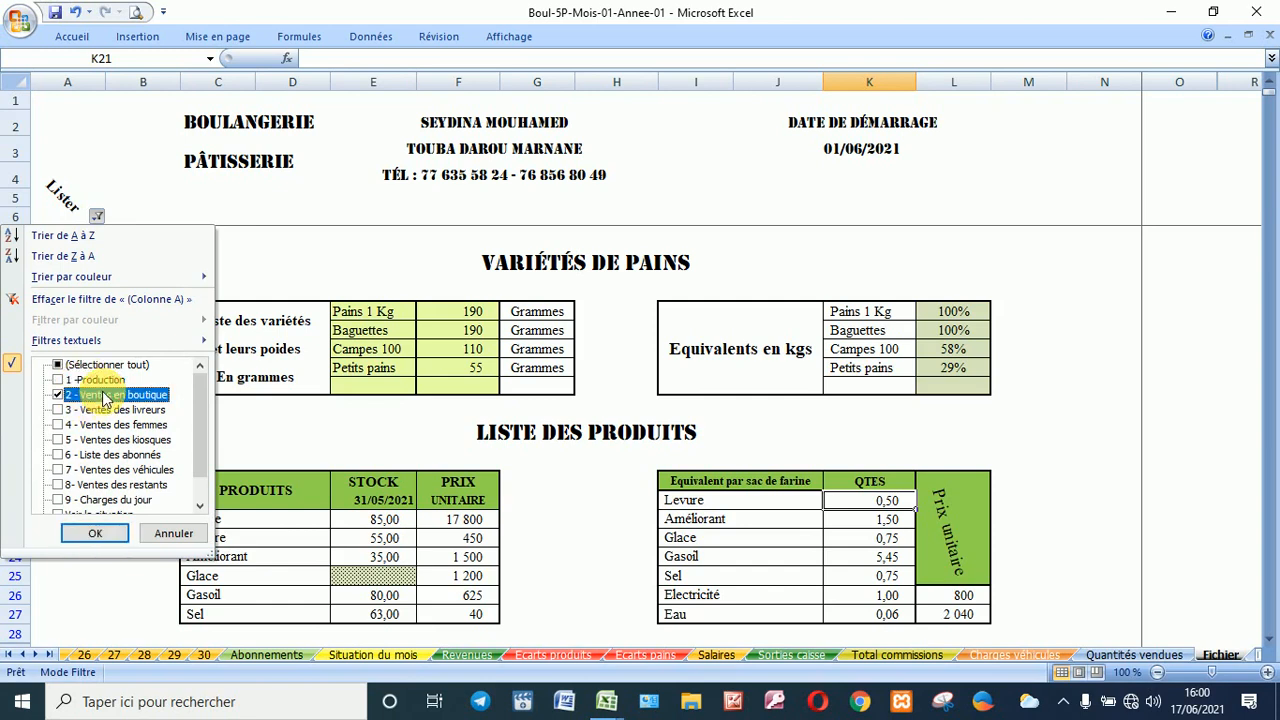
left_click(100, 533)
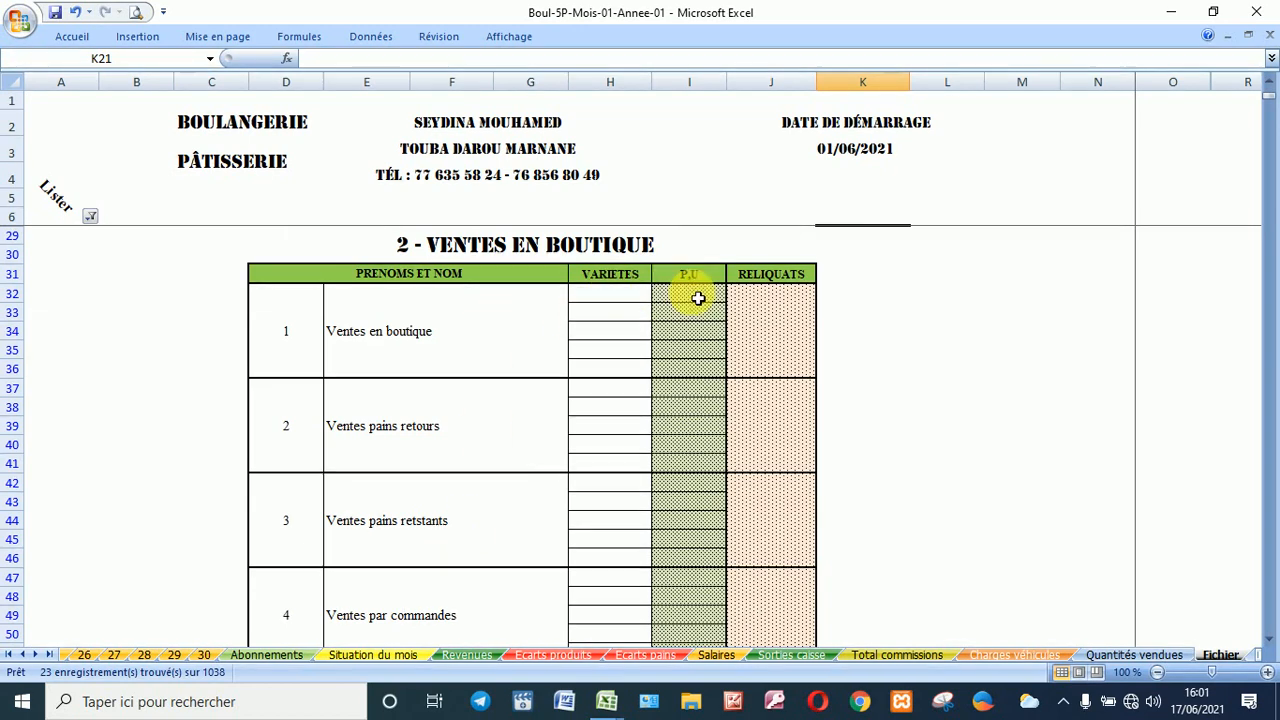
Step: Choose Pains 1 Kg, Baguettes, Campes 100 and Petits pains as the shop-sale varieties in H32:H35
left_click(618, 300)
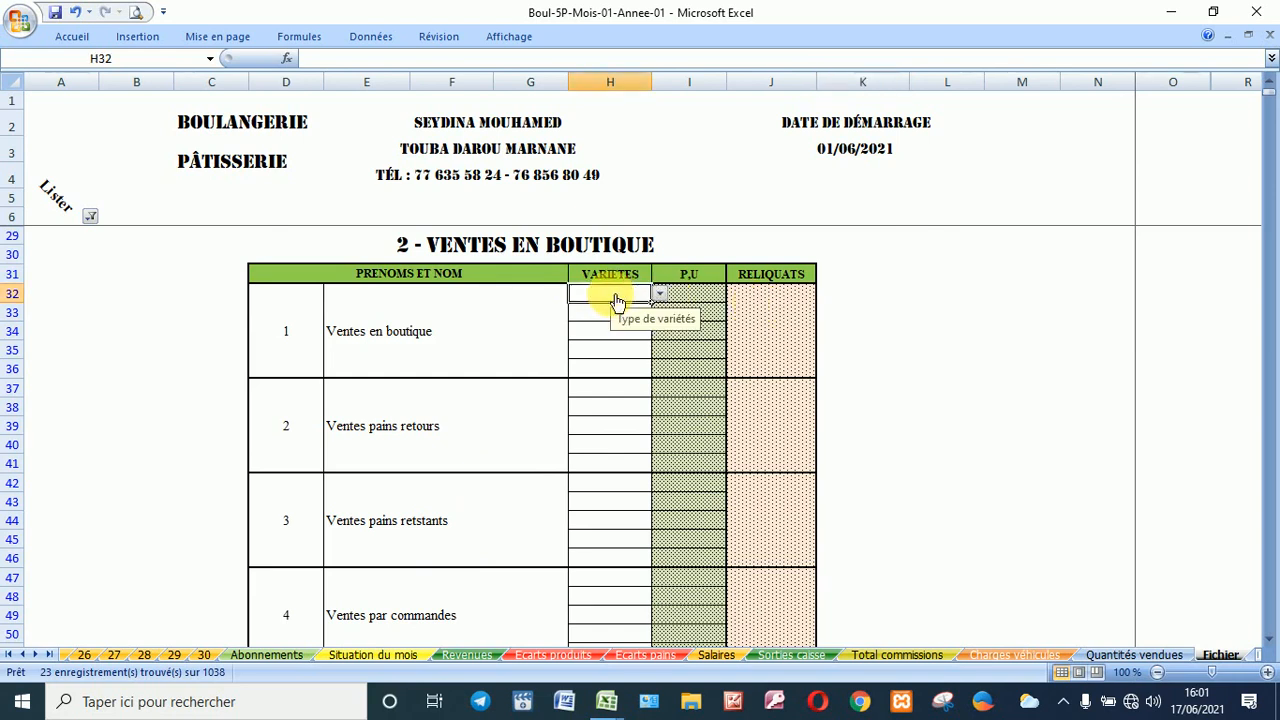
key("alt+Down")
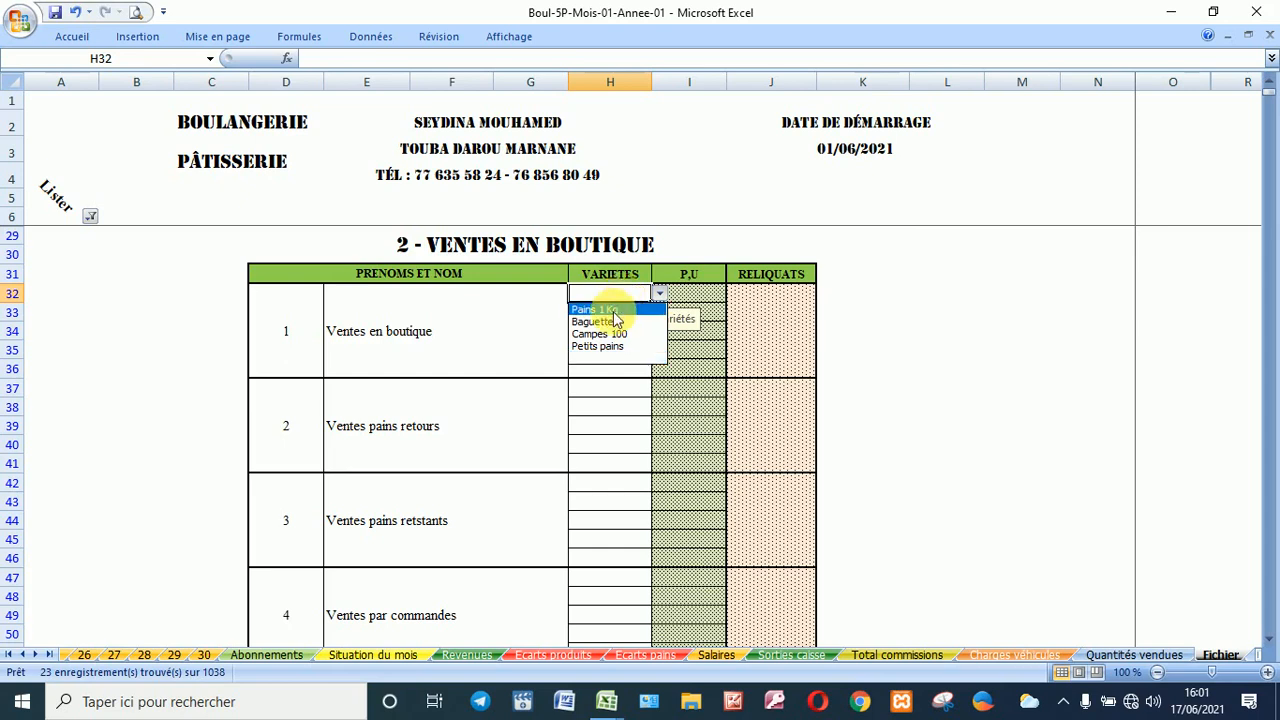
left_click(600, 310)
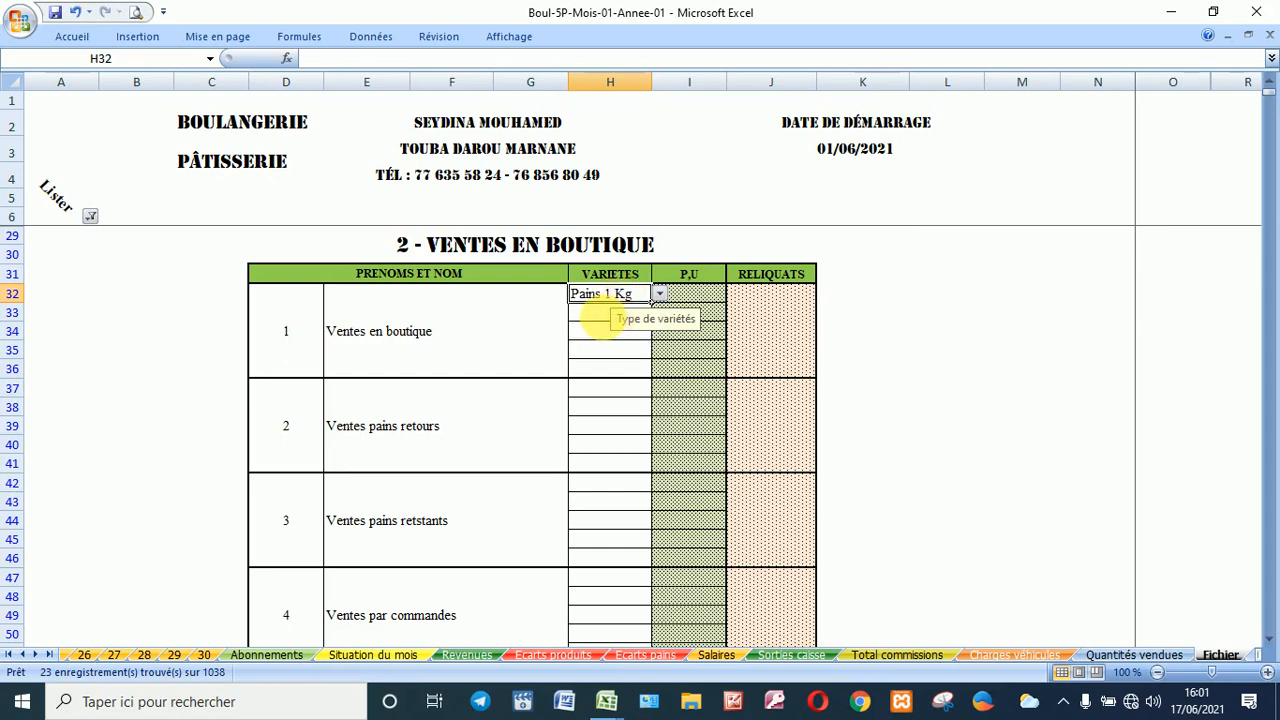
key("alt+Down")
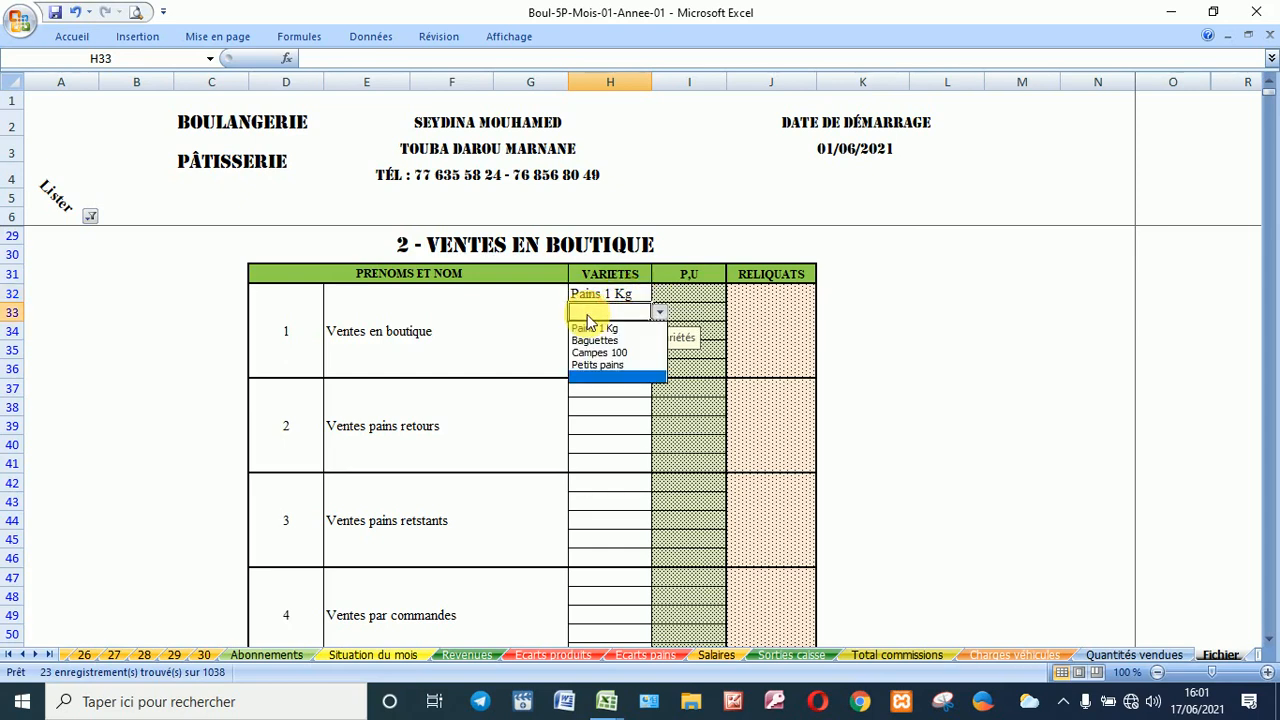
left_click(611, 343)
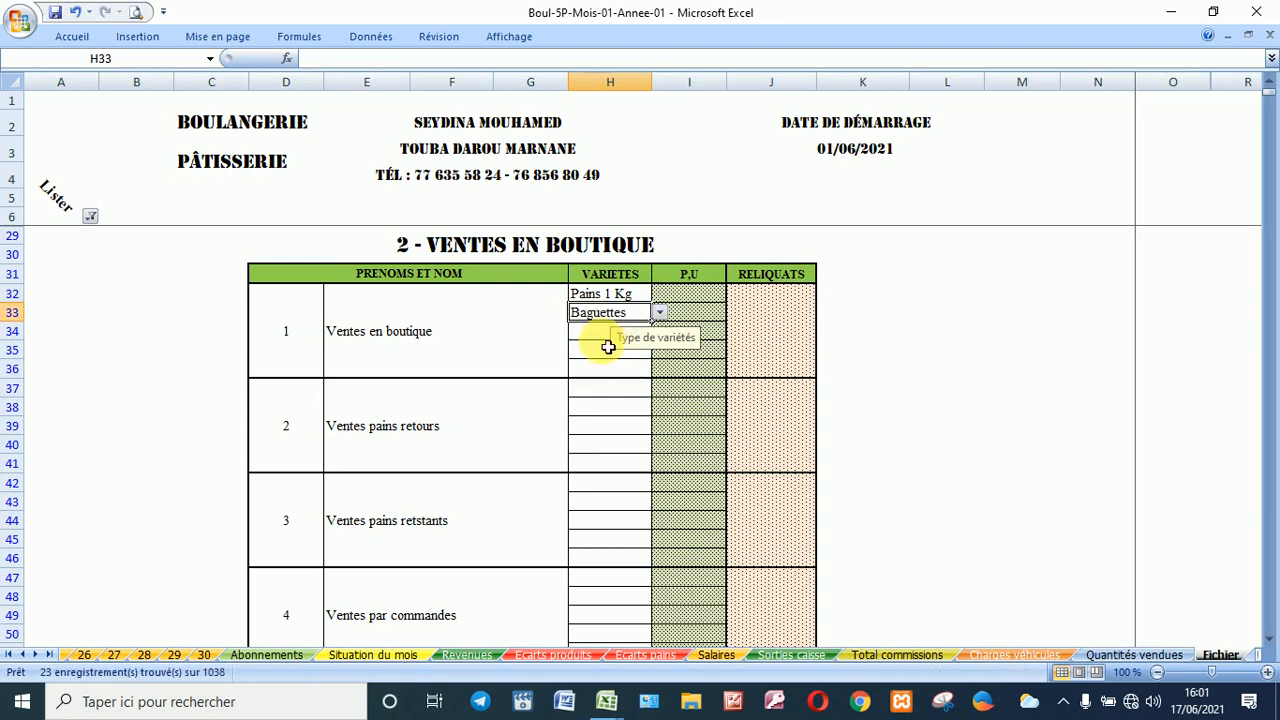
left_click(604, 336)
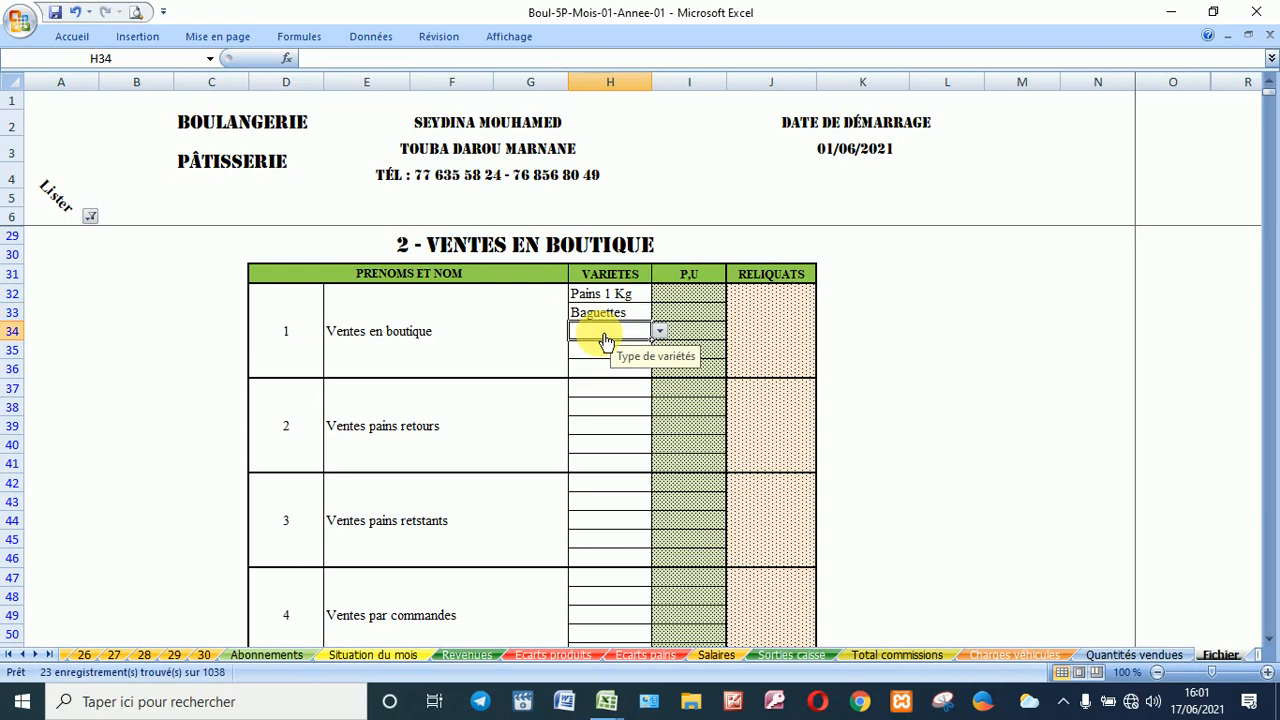
key("alt+Down")
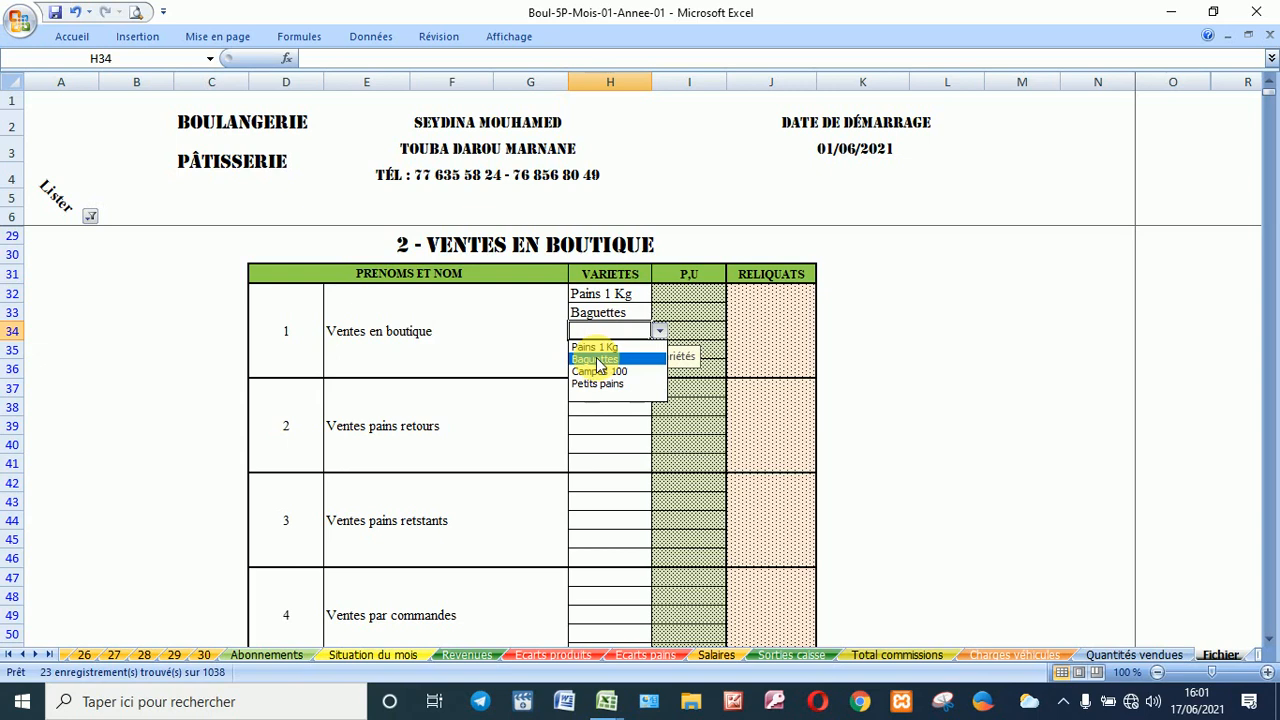
left_click(596, 371)
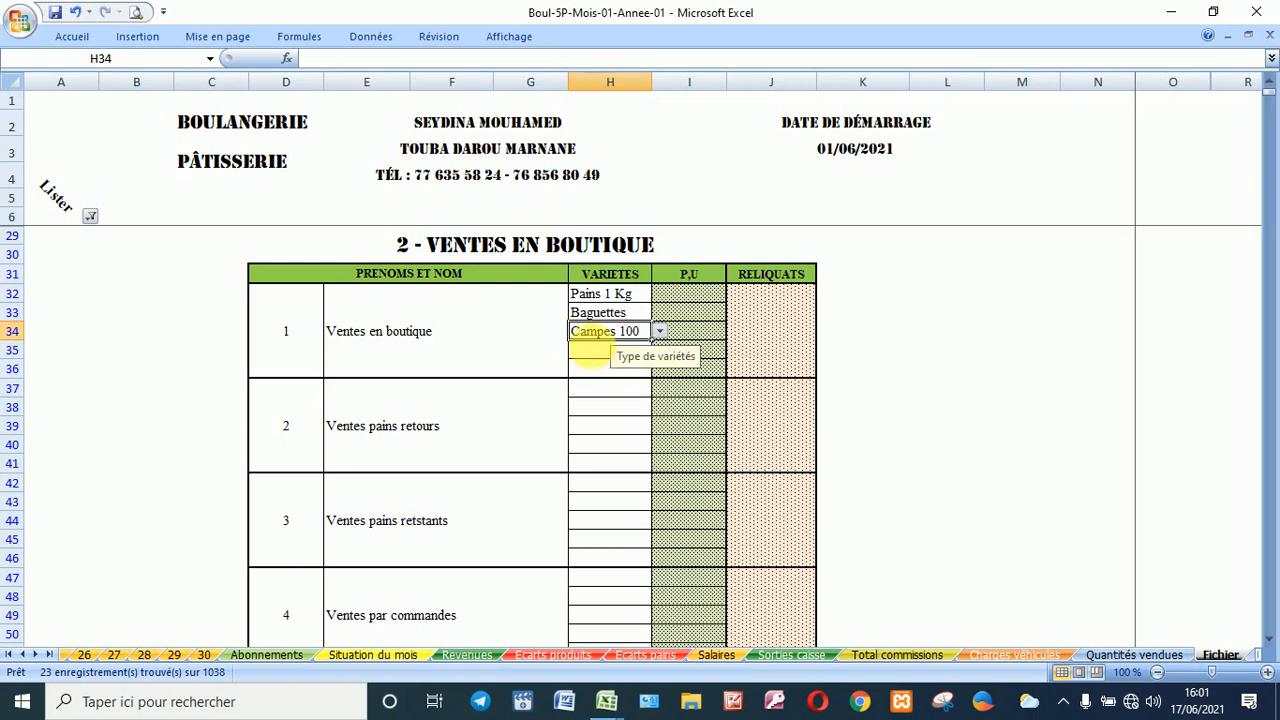
left_click(593, 352)
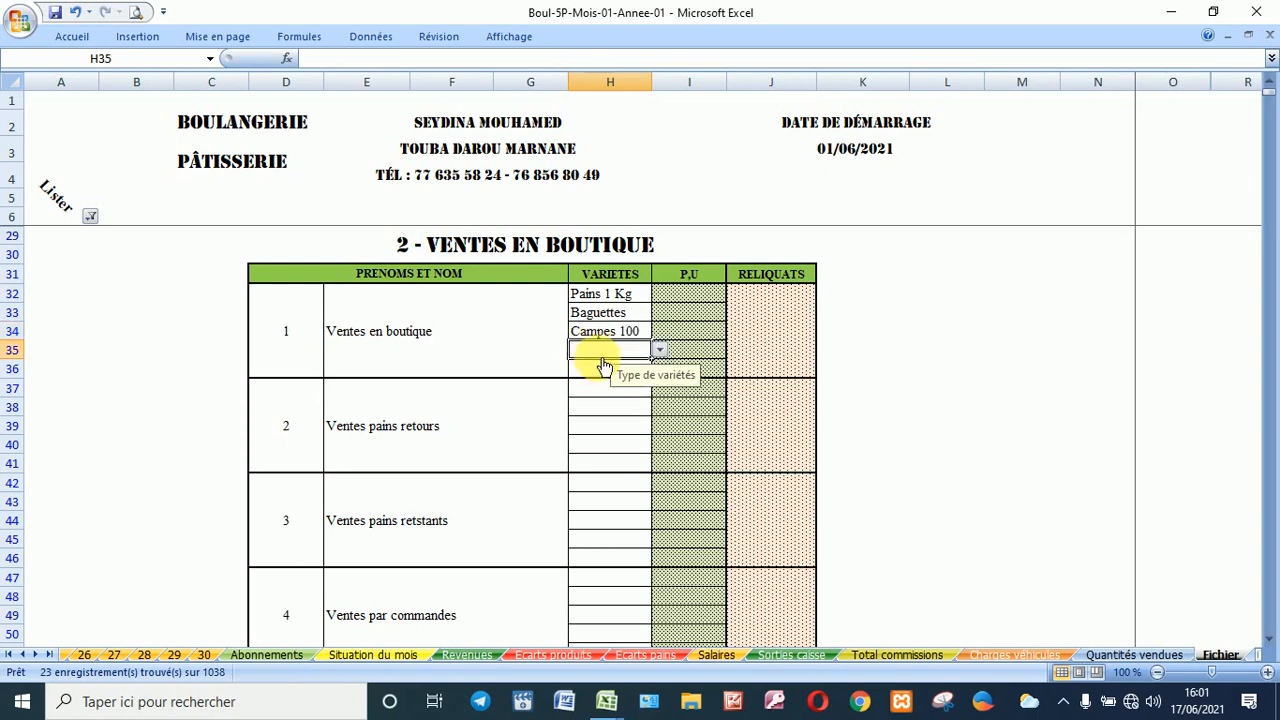
key("alt+Down")
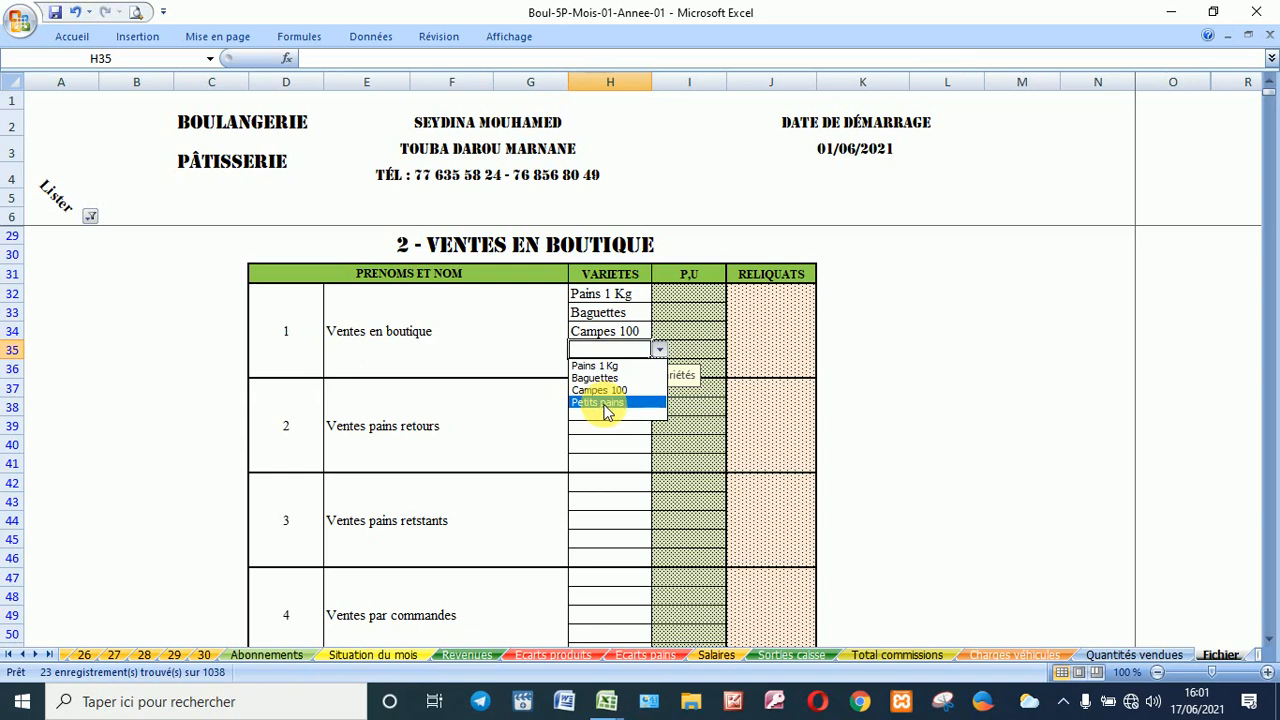
left_click(604, 404)
left_click(697, 300)
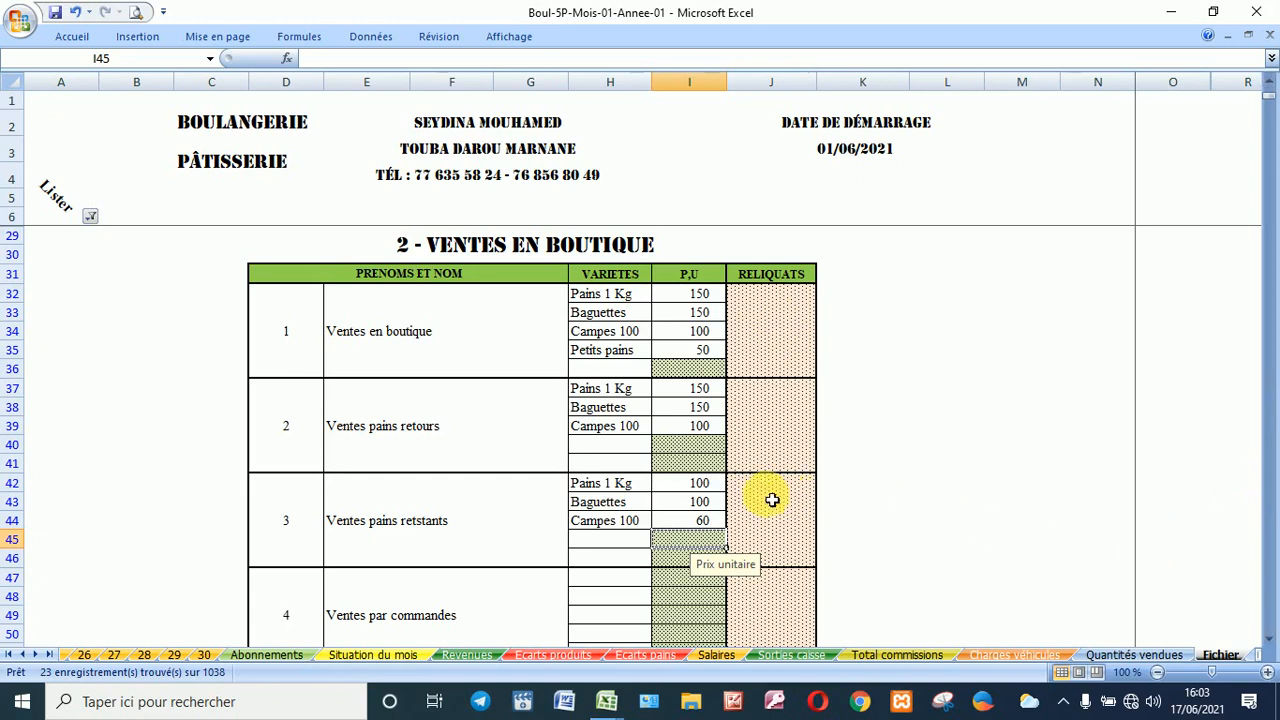
scroll(772, 500, "down", 1)
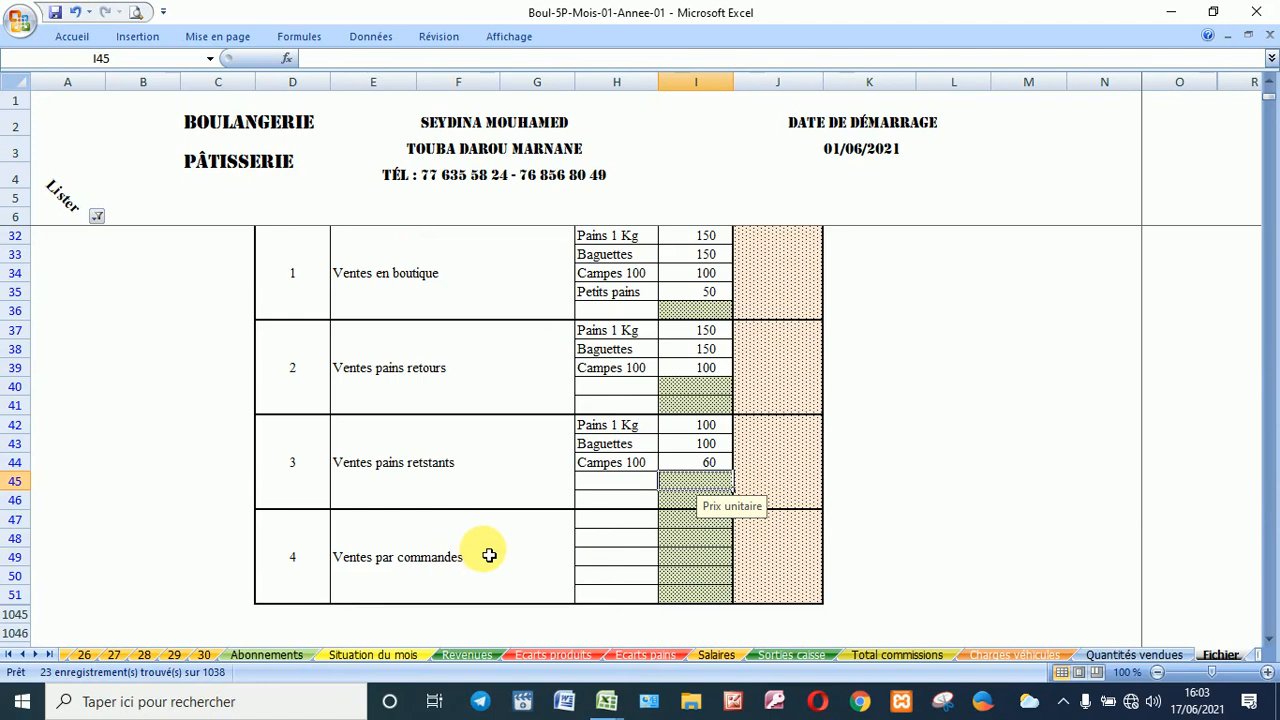
Step: Set the Ventes par commandes varieties in H47:H49 to Pains 1 Kg, Baguettes and Campes 100
left_click(645, 521)
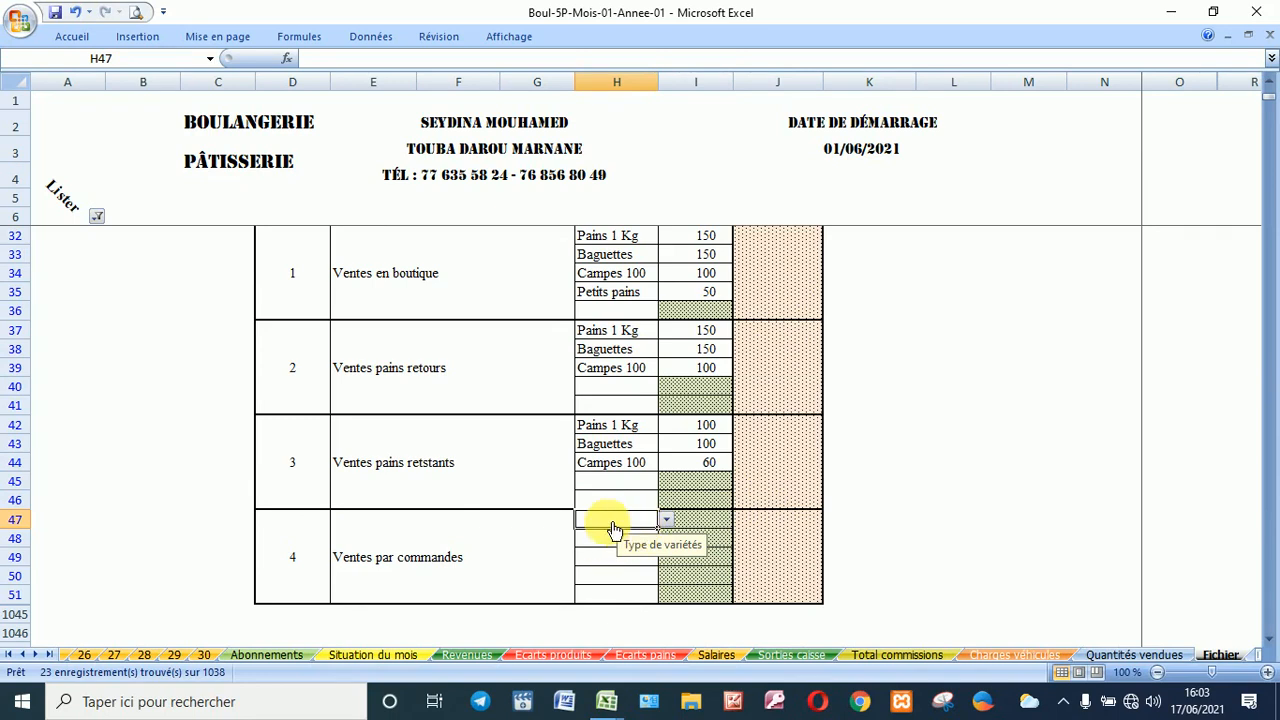
key("alt+Down")
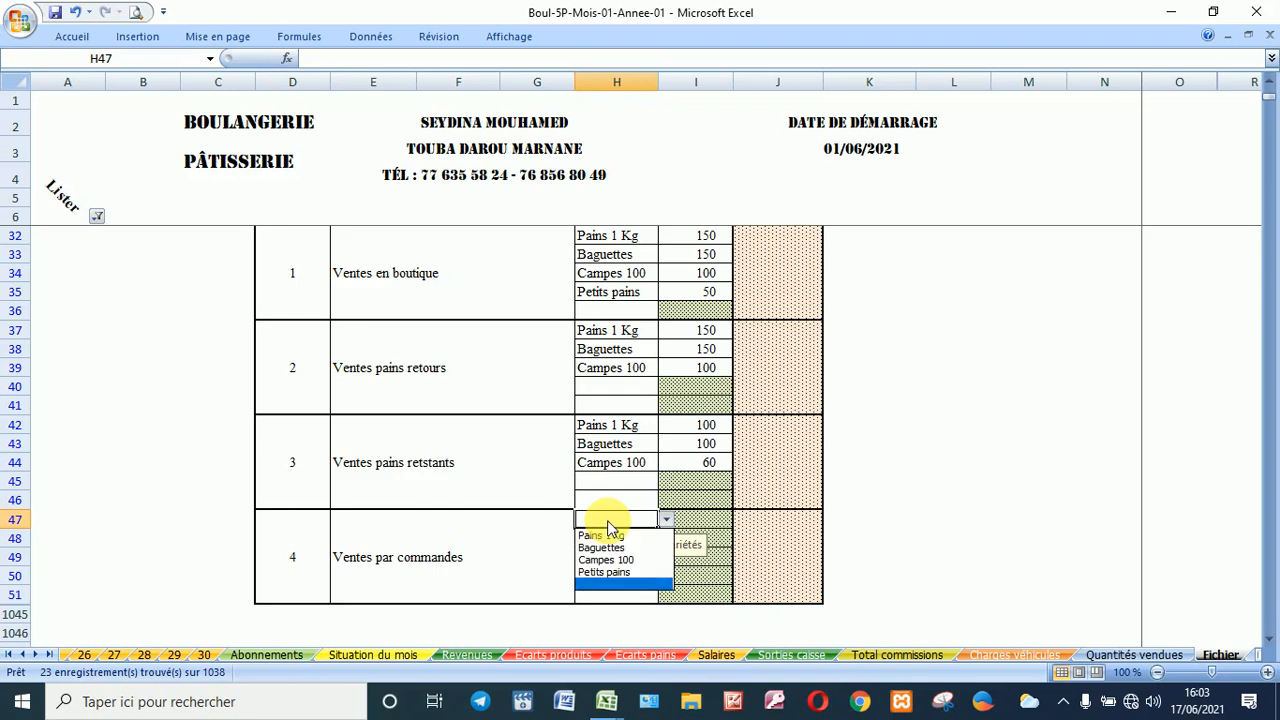
left_click(613, 540)
left_click(612, 541)
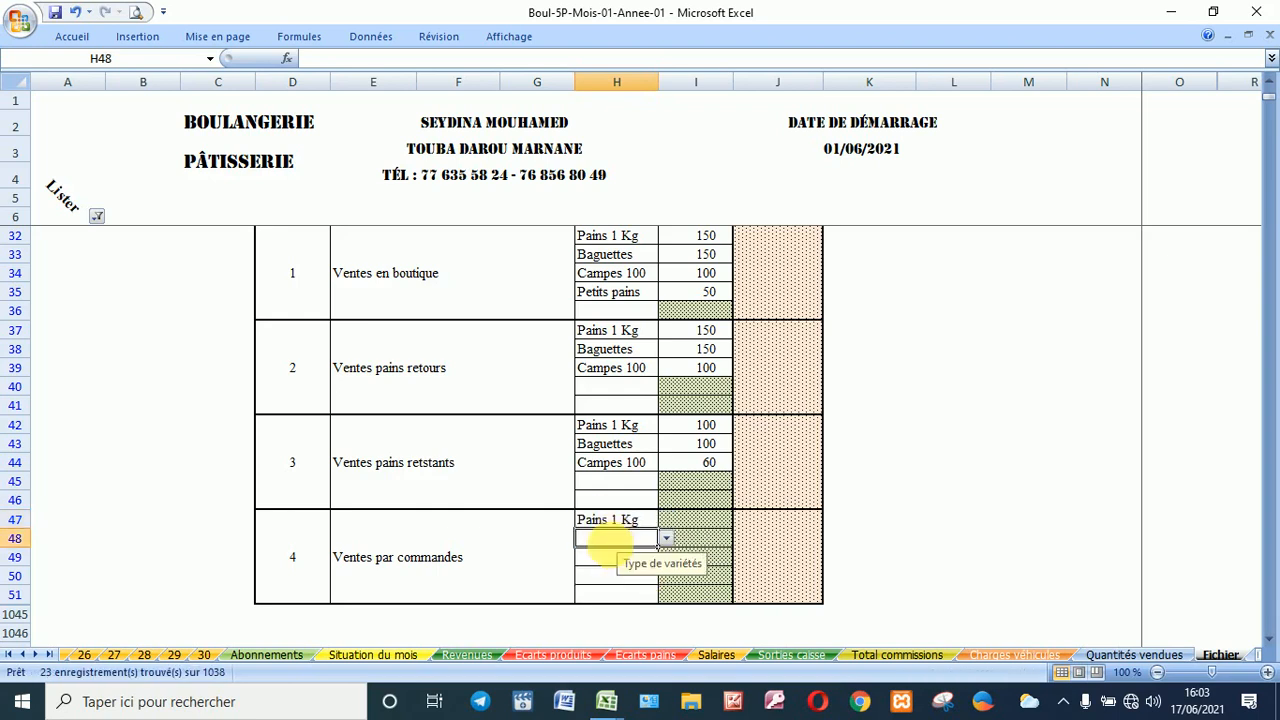
key("alt+Down")
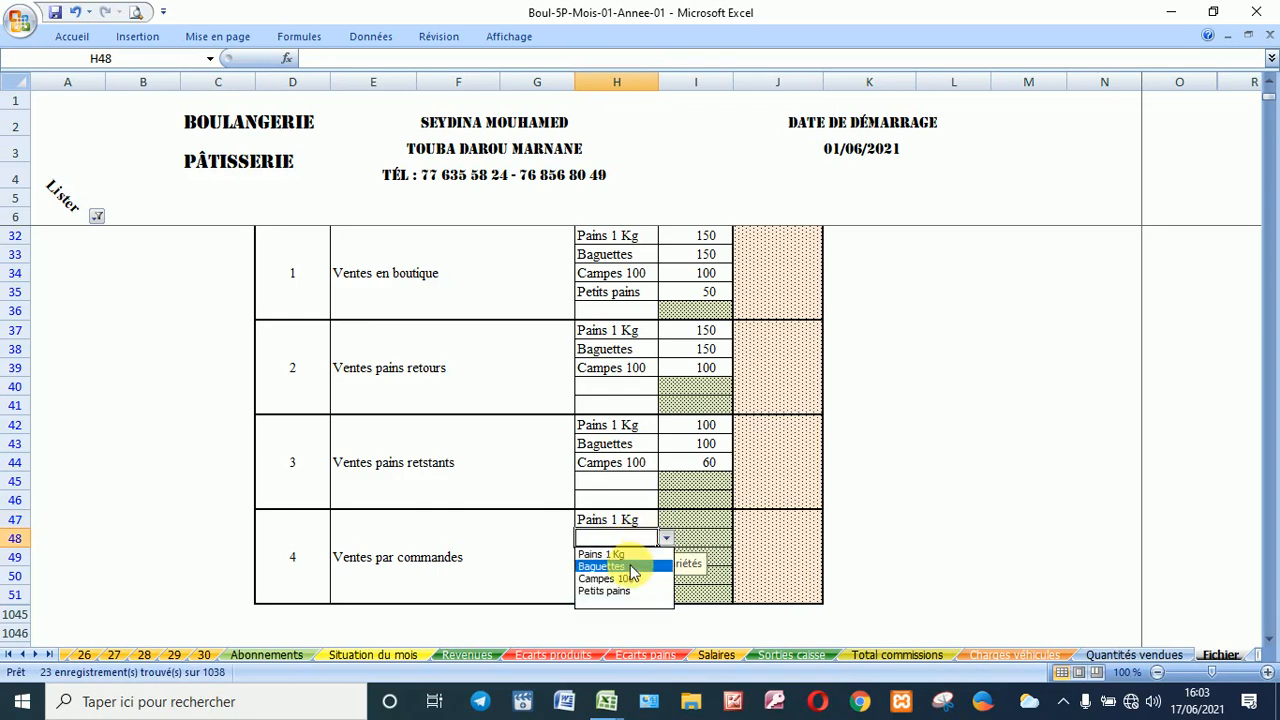
left_click(631, 570)
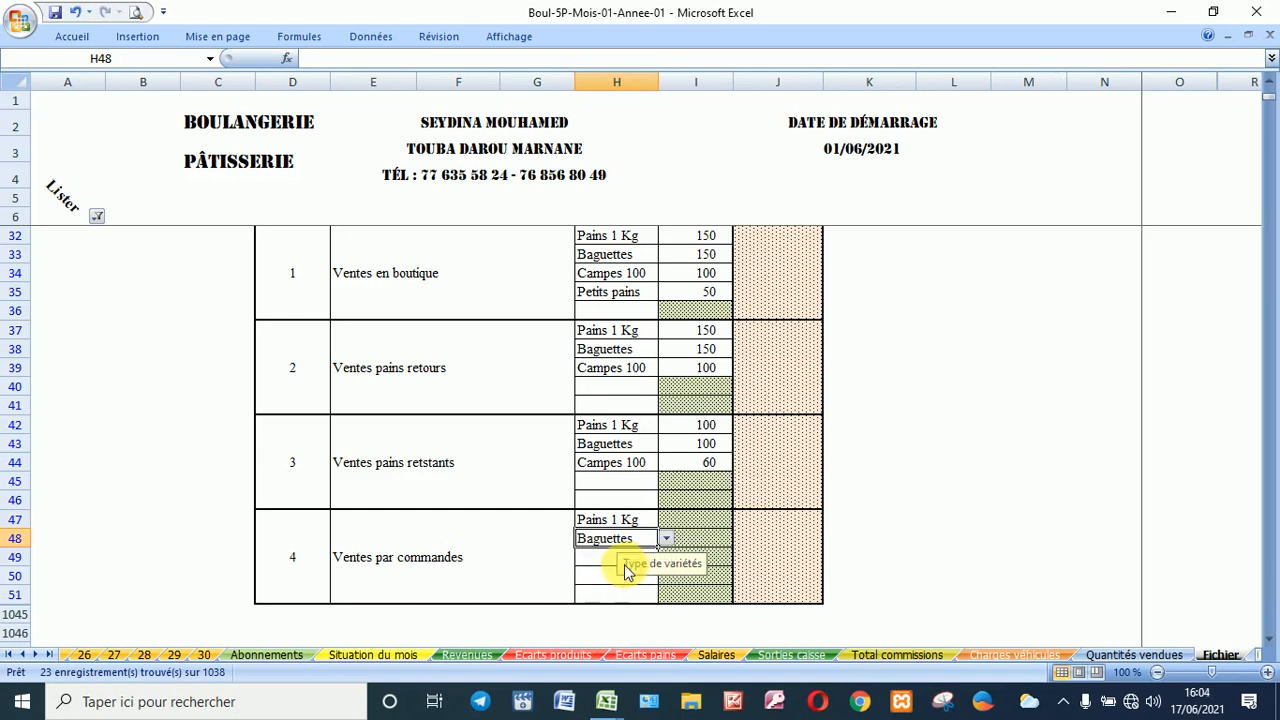
left_click(617, 560)
key("alt+Down")
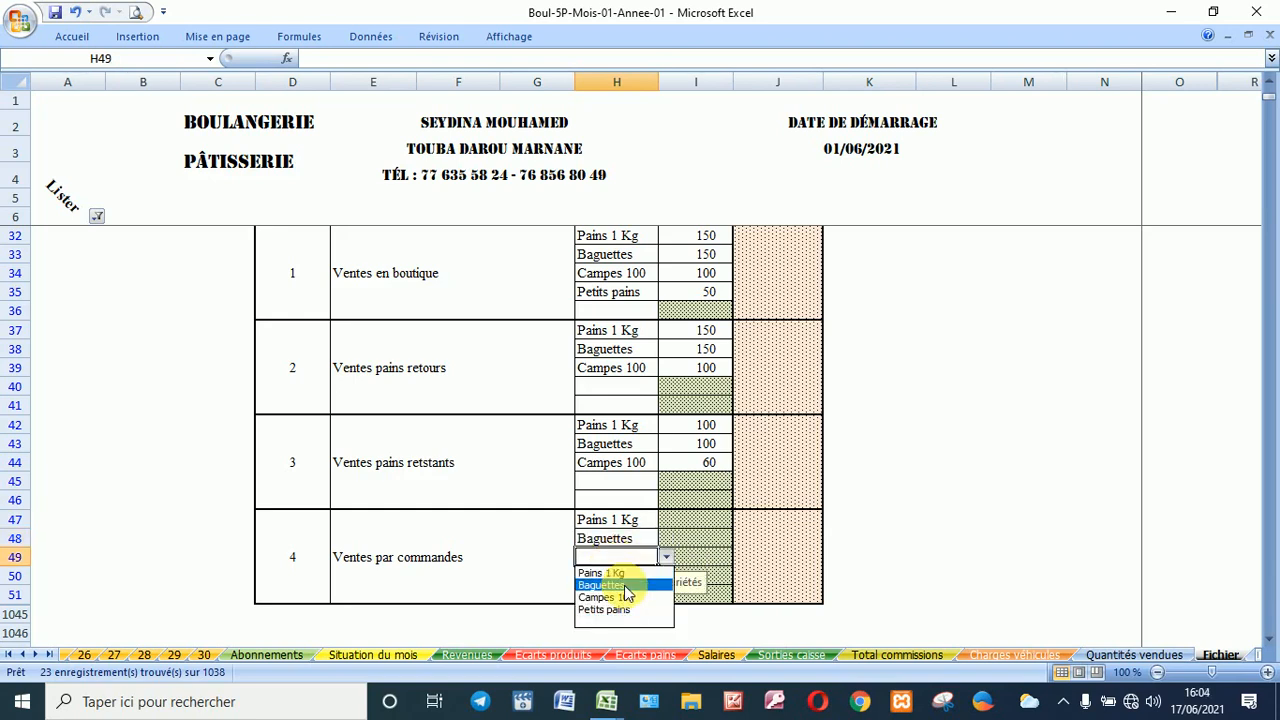
left_click(631, 600)
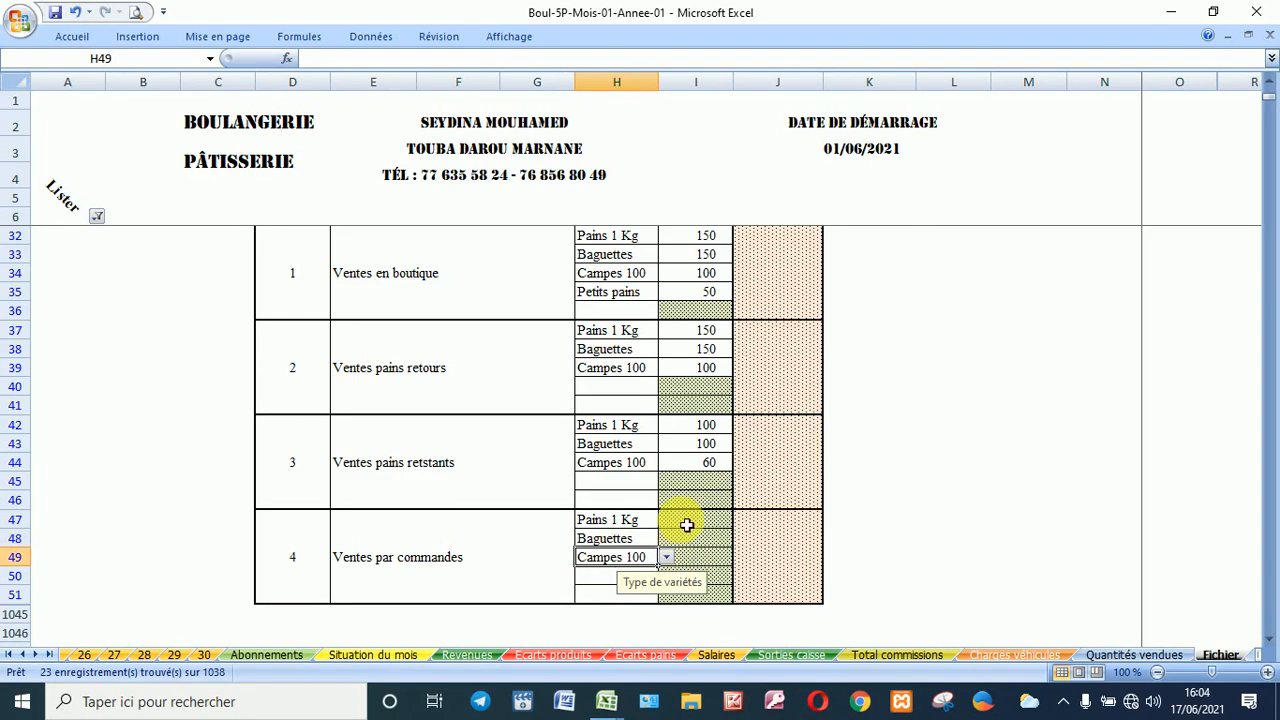
left_click(686, 519)
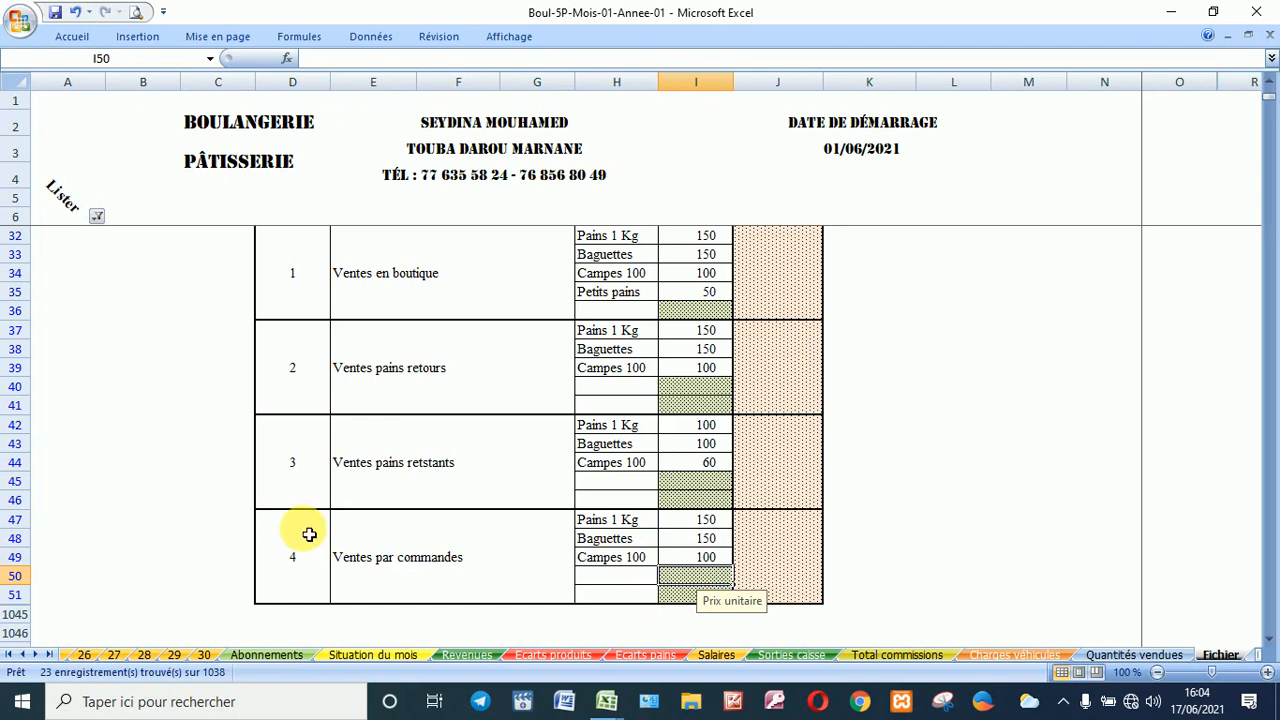
left_click(97, 220)
Step: Switch the section filter from 2 - Ventes en boutique to 3 - Ventes des livreurs
left_click(98, 398)
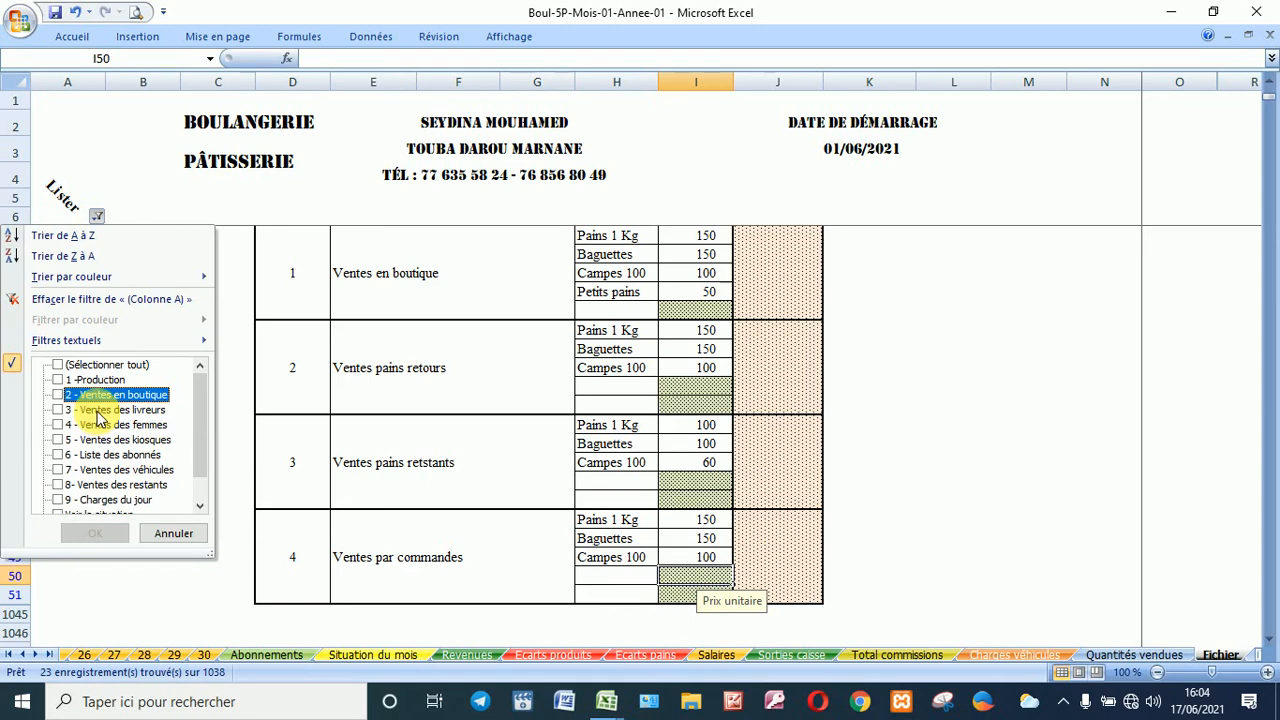
left_click(98, 411)
left_click(105, 537)
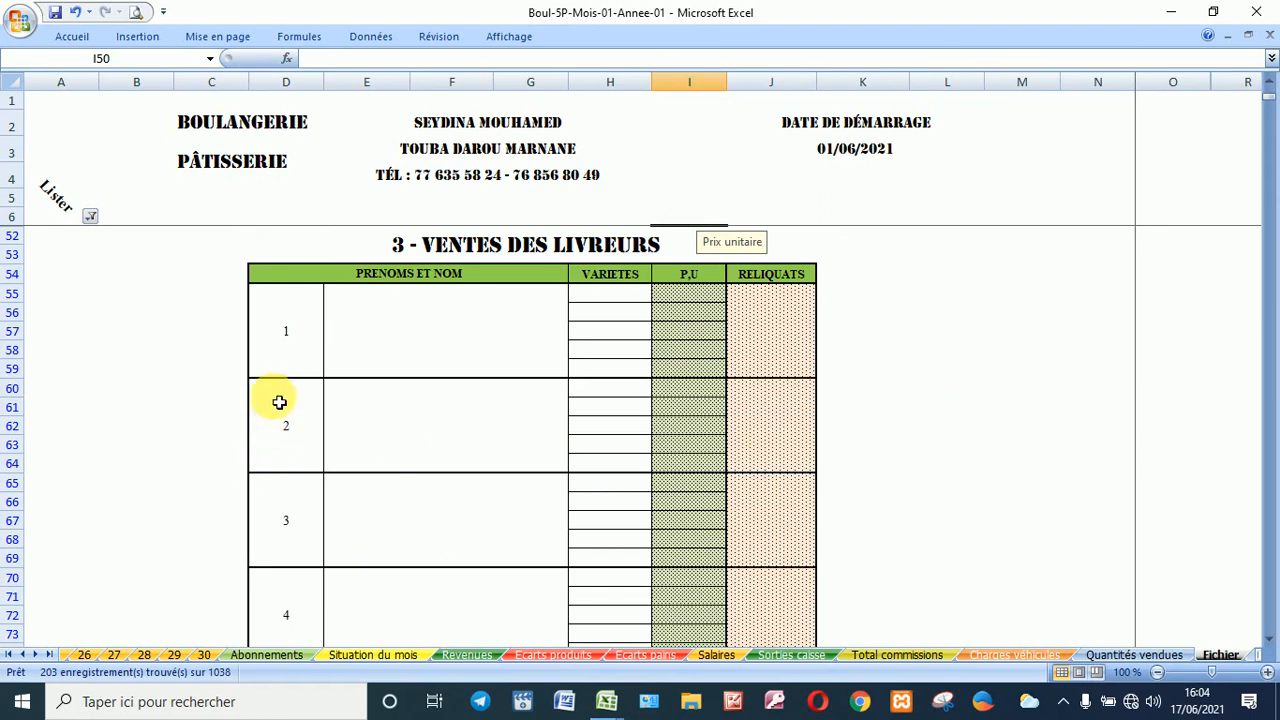
Step: Inspect the first courier's name, variety choices, unit price and previous balance cells
left_click(385, 346)
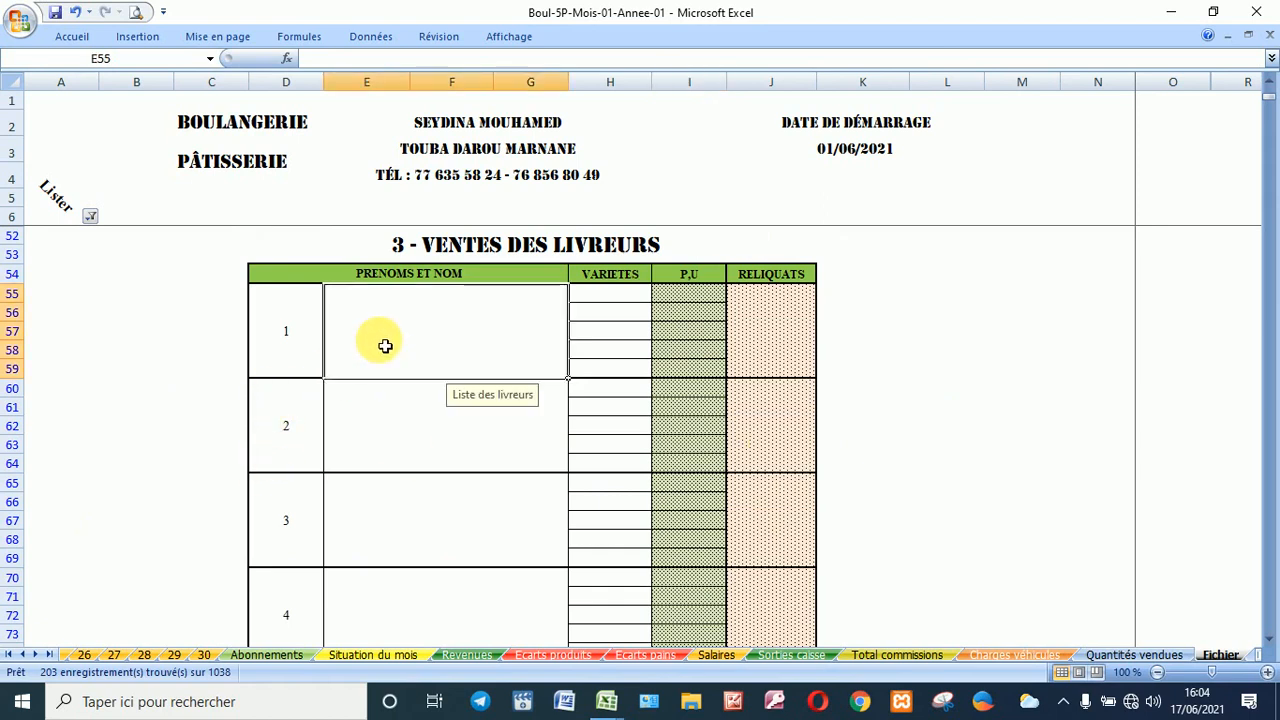
left_click(634, 295)
key("alt+Down")
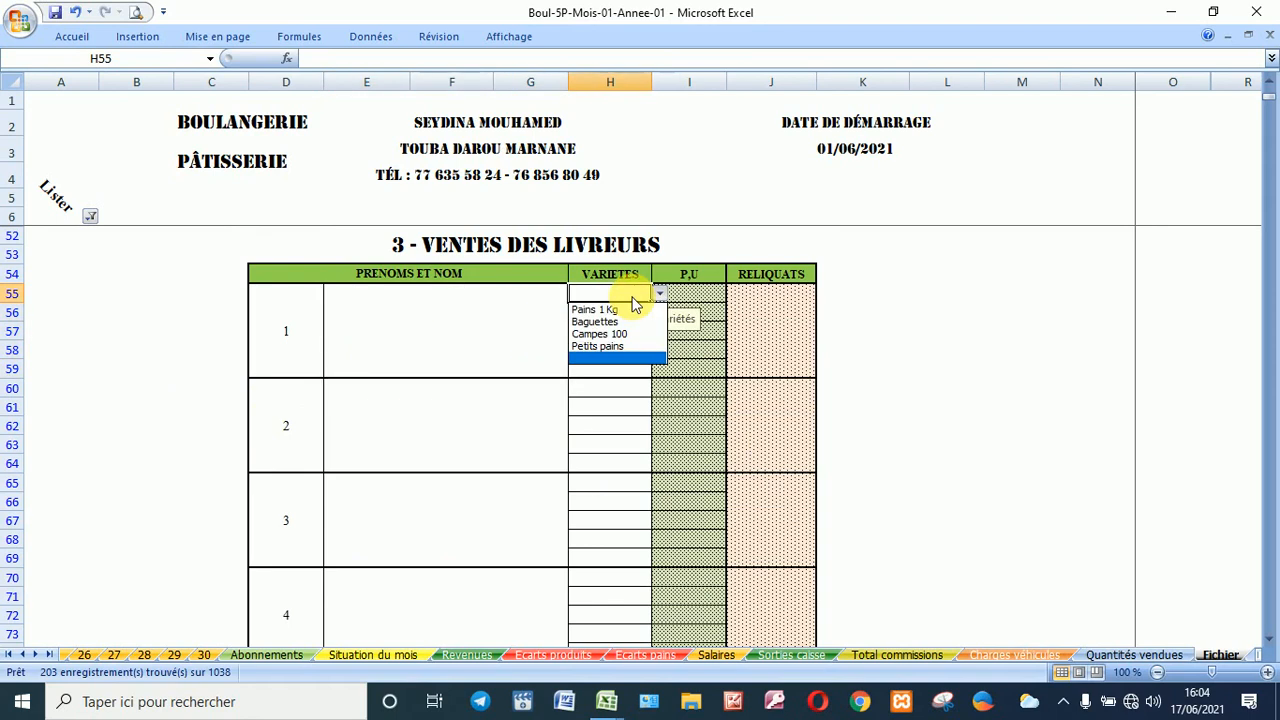
key("Escape")
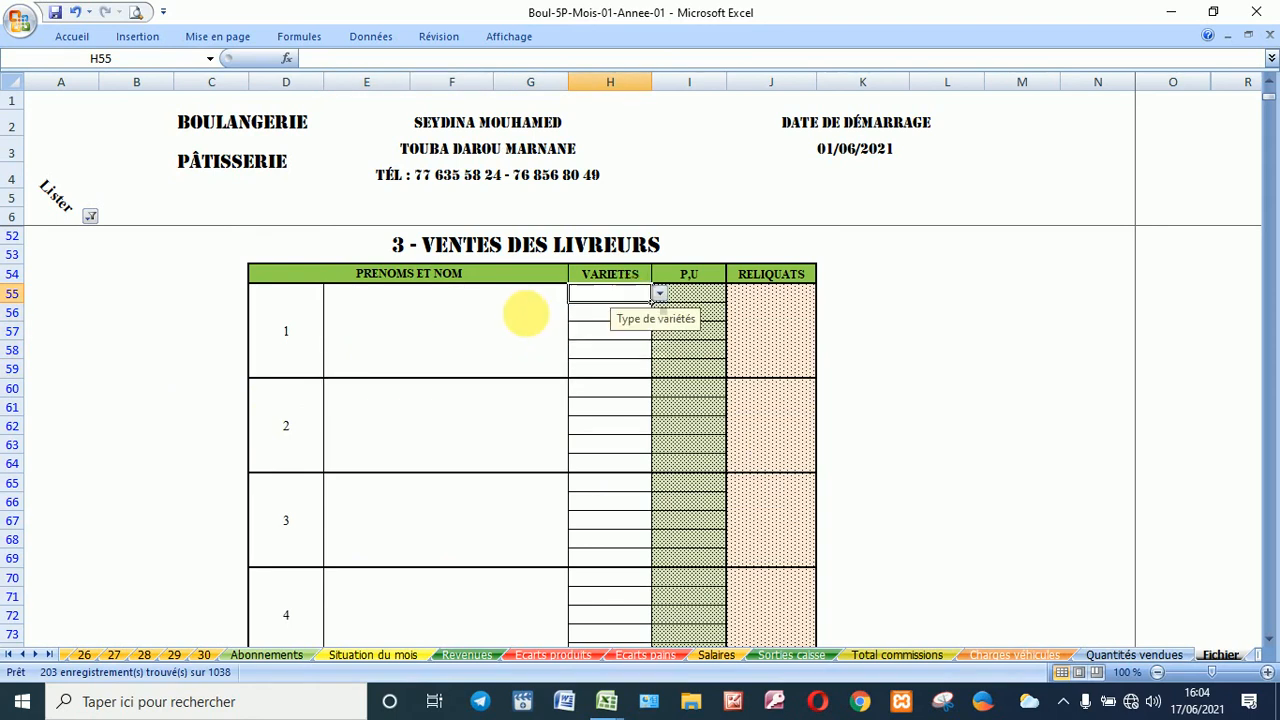
left_click(692, 294)
left_click(783, 319)
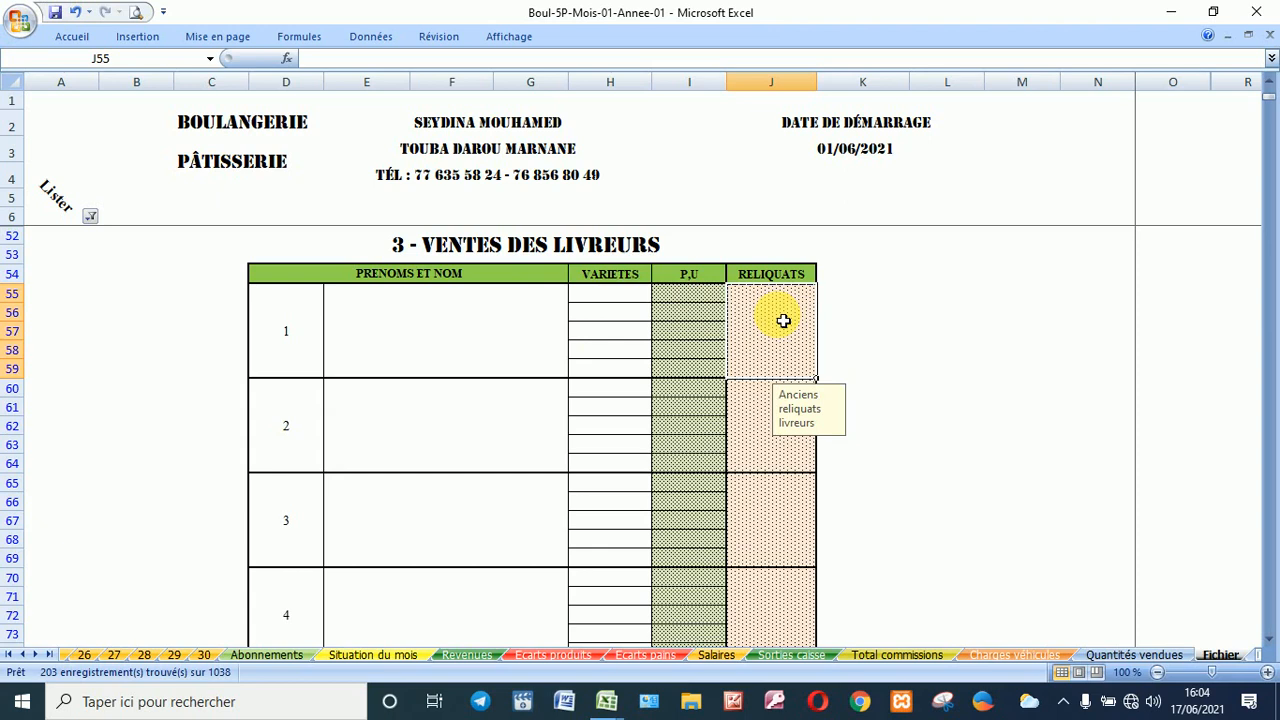
Step: Enter 8700 as the first courier's previous balance in the Ventes des livreurs table
left_click(477, 312)
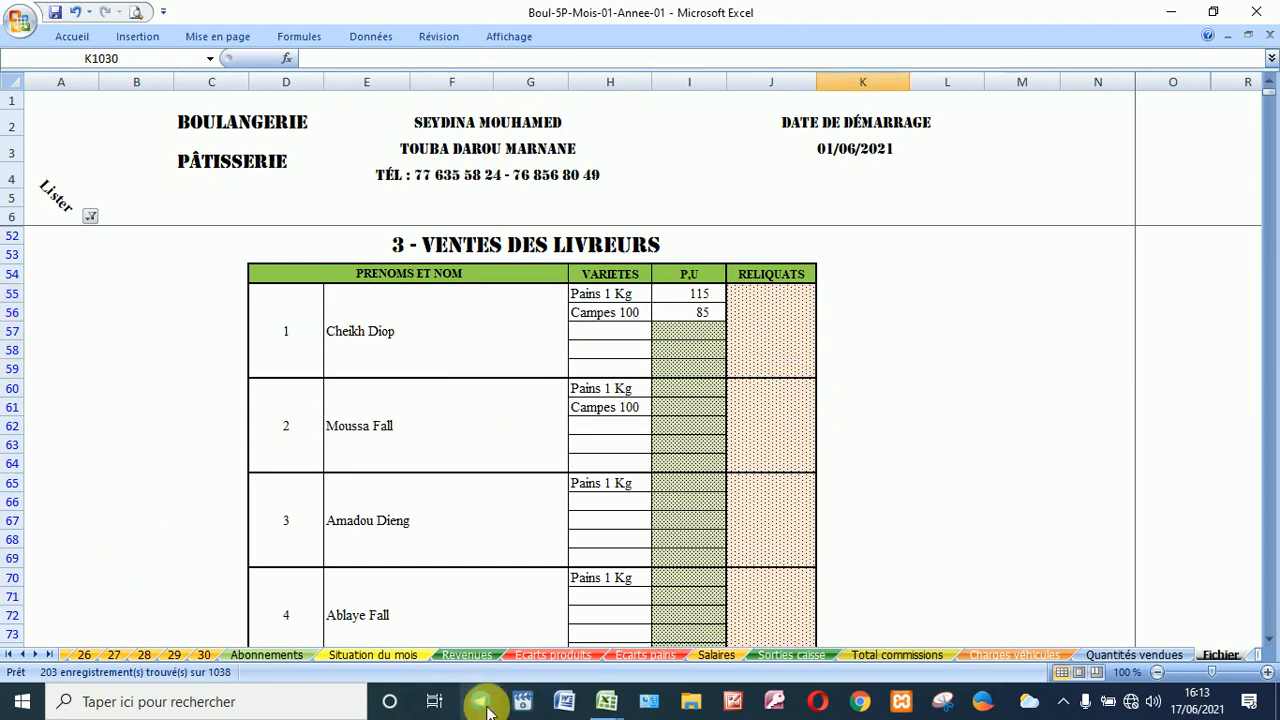
left_click(766, 346)
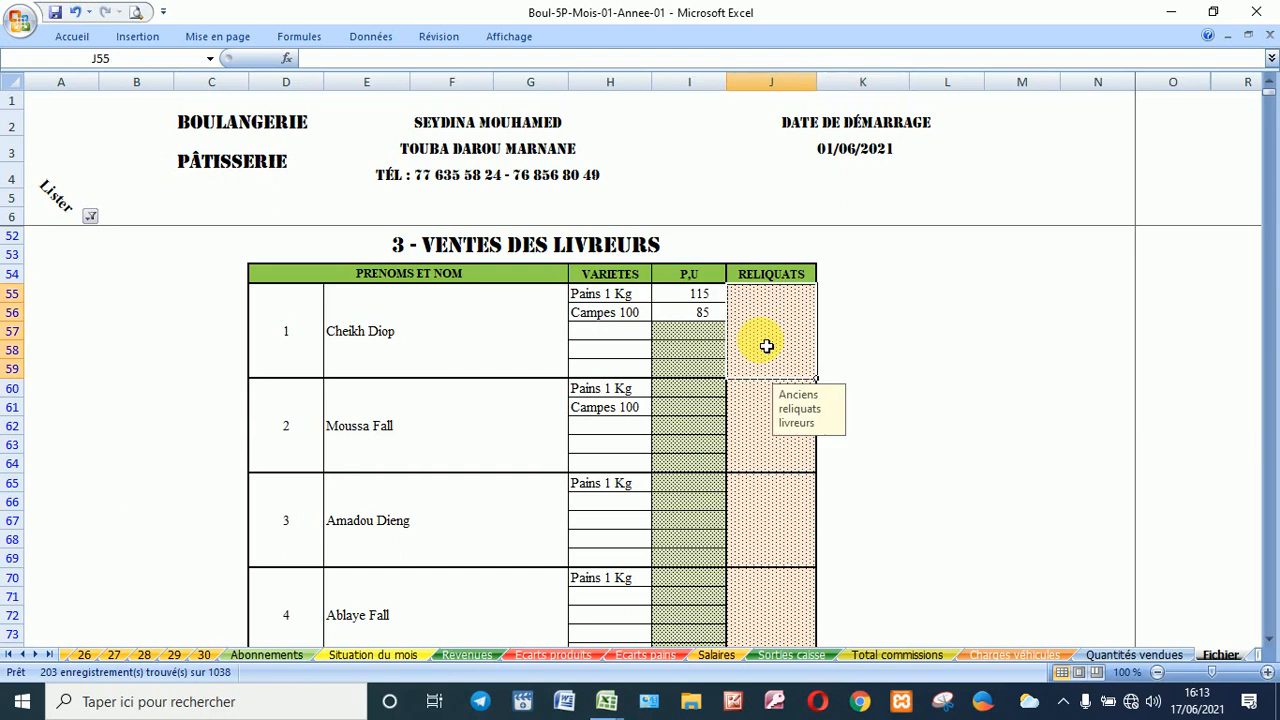
type("8700")
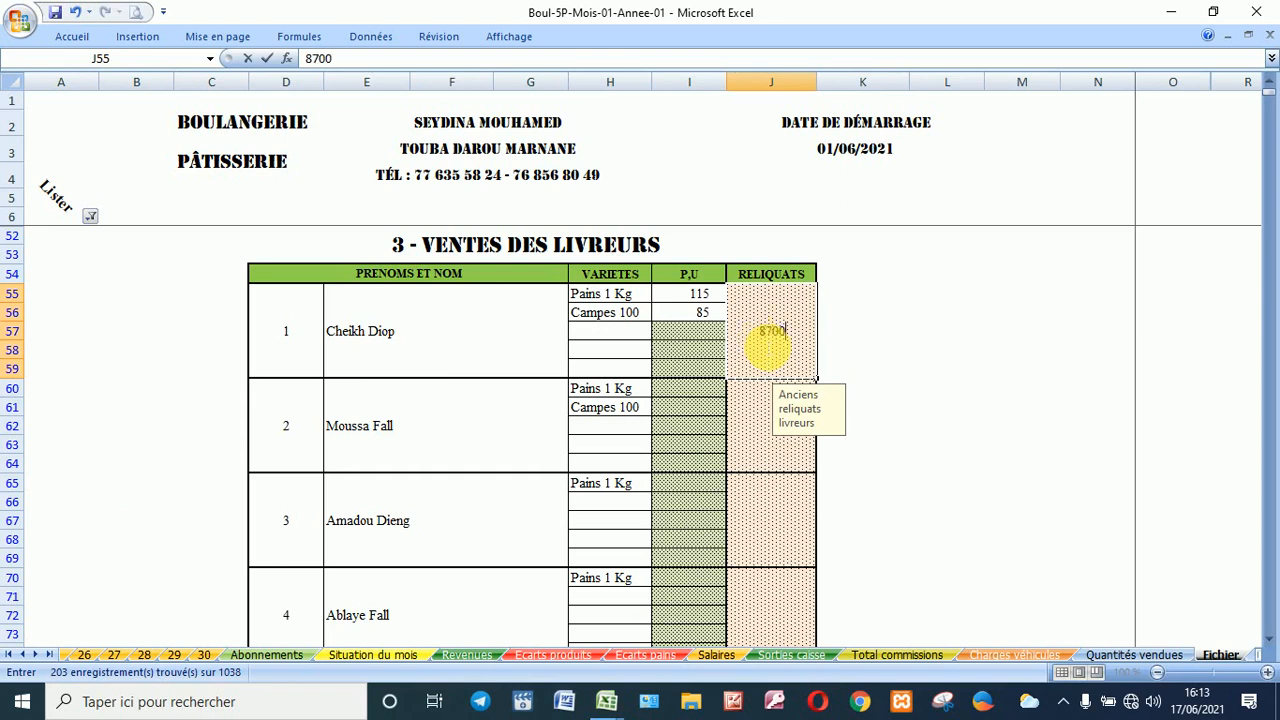
key("Return")
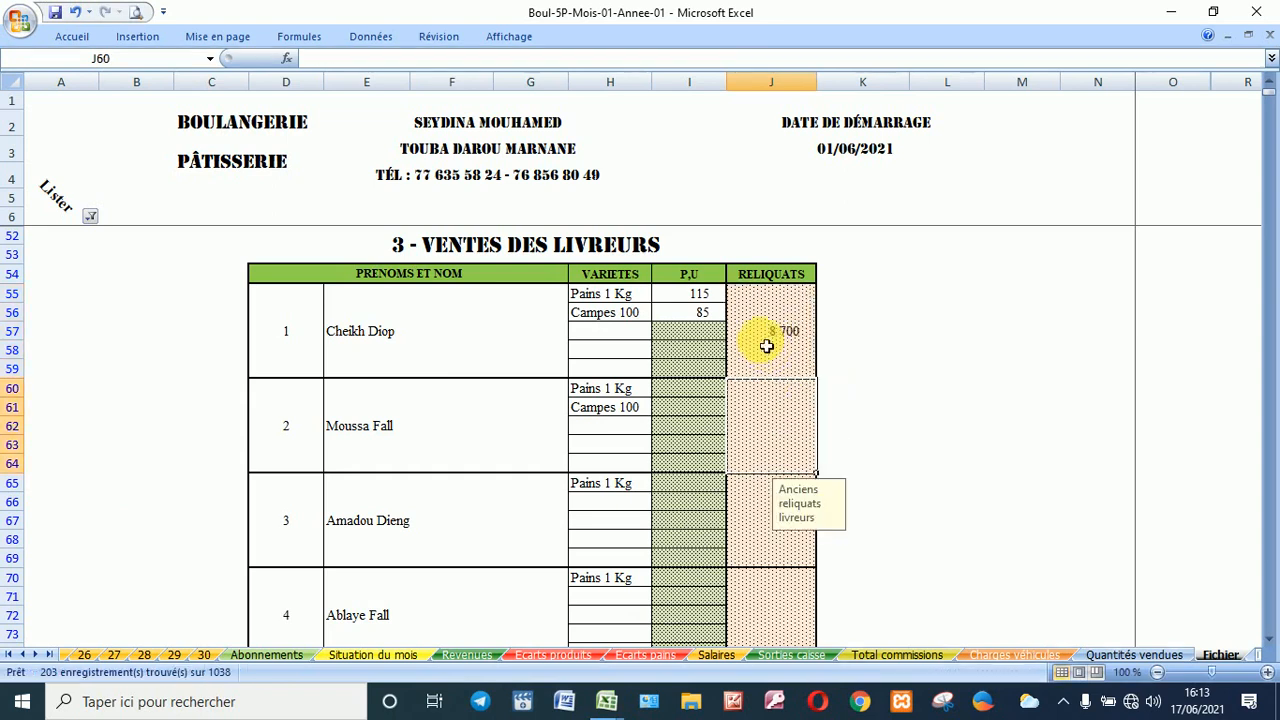
left_click(682, 397)
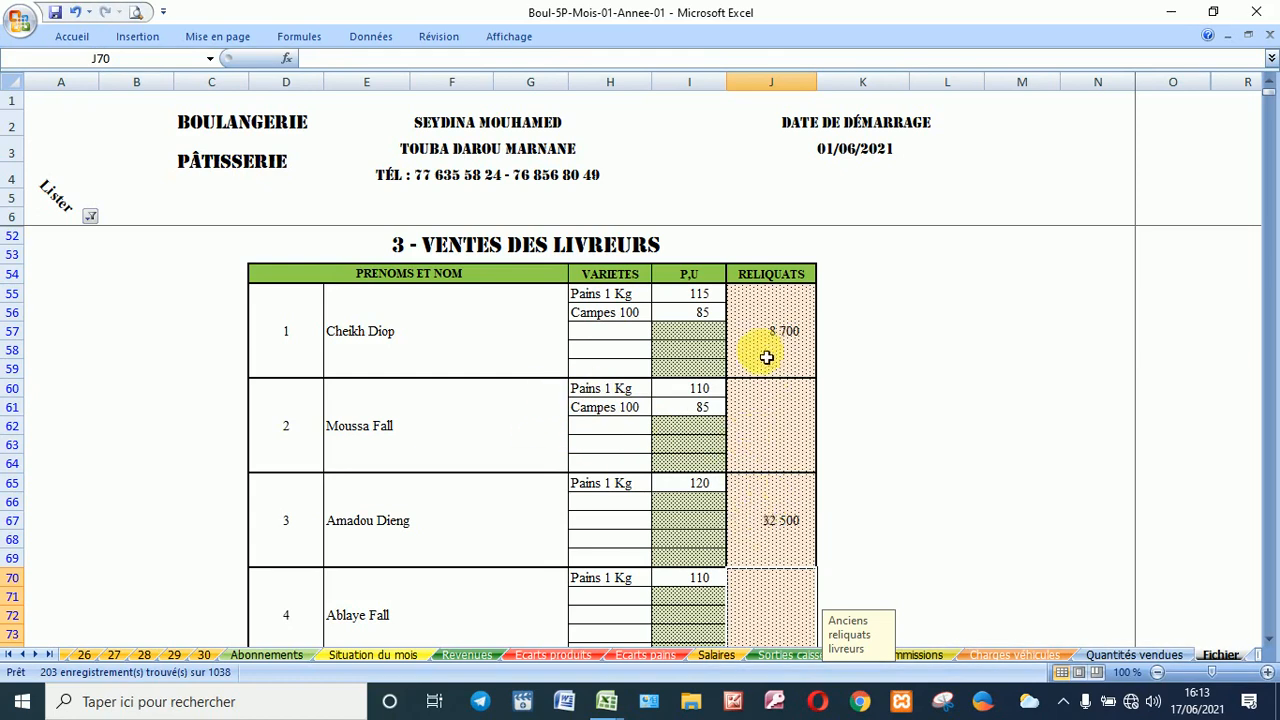
scroll(657, 446, "down", 2)
scroll(659, 446, "down", 1)
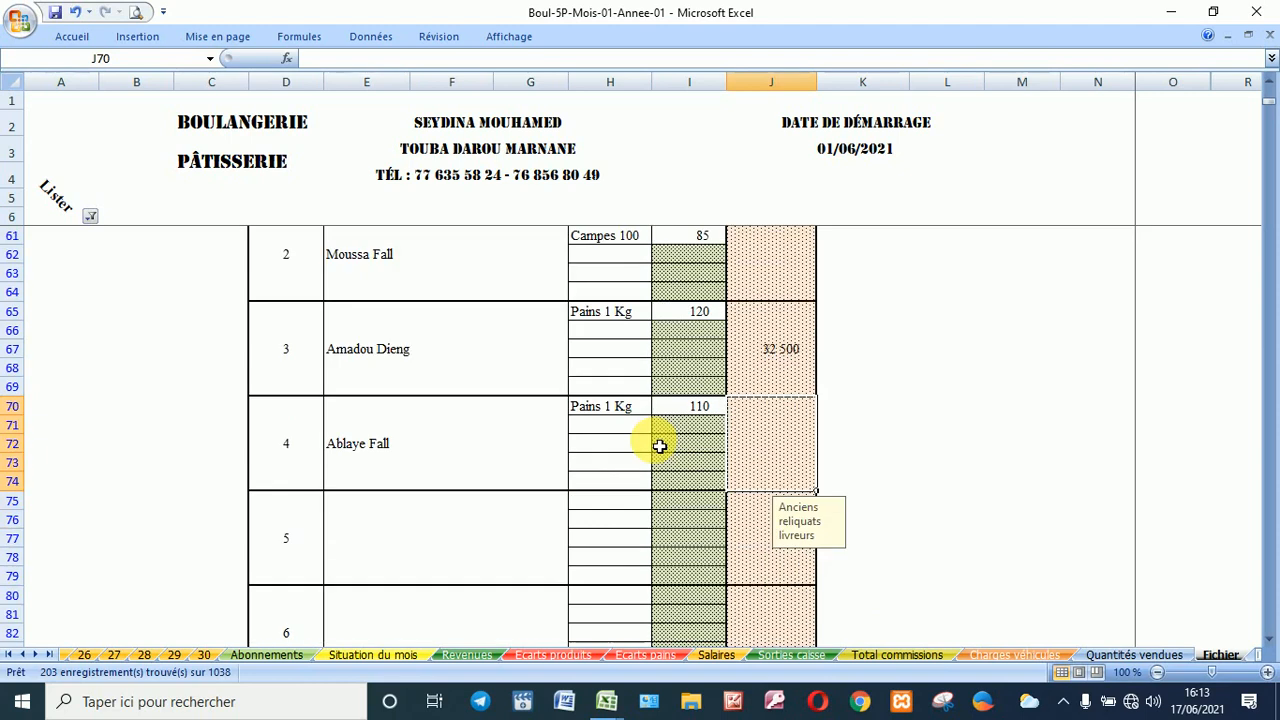
scroll(659, 446, "up", 1)
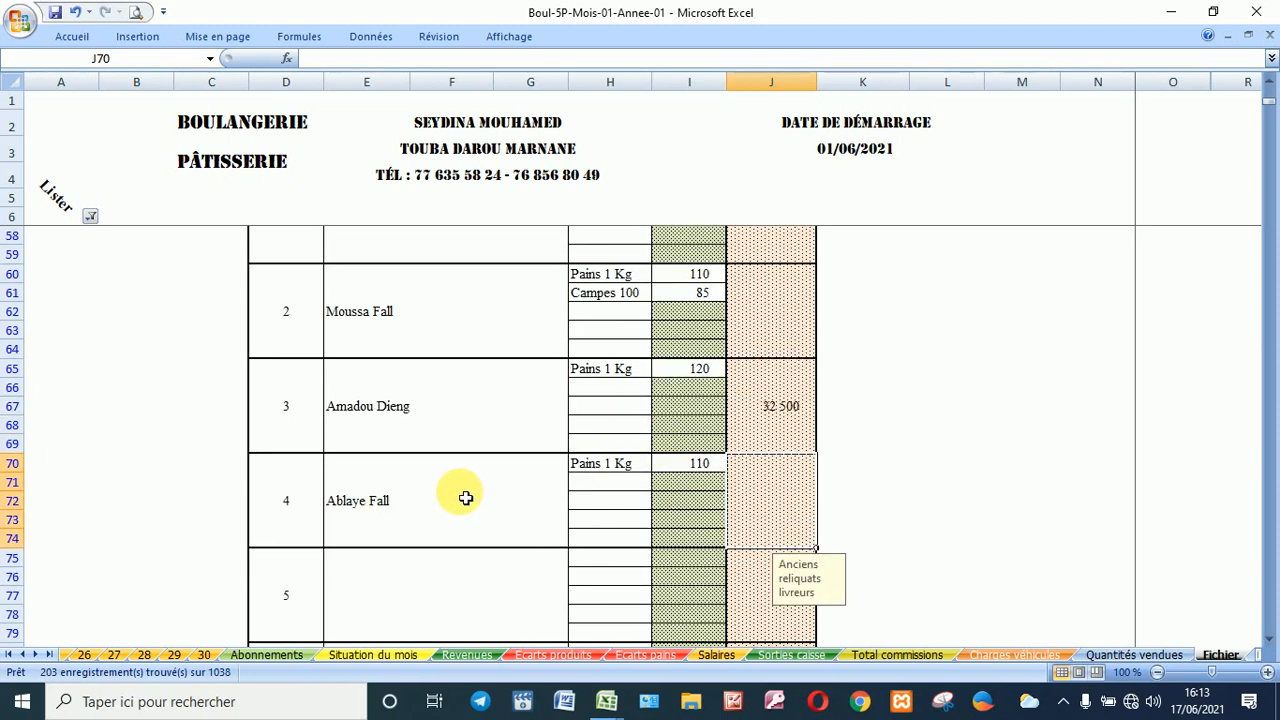
scroll(465, 497, "up", 2)
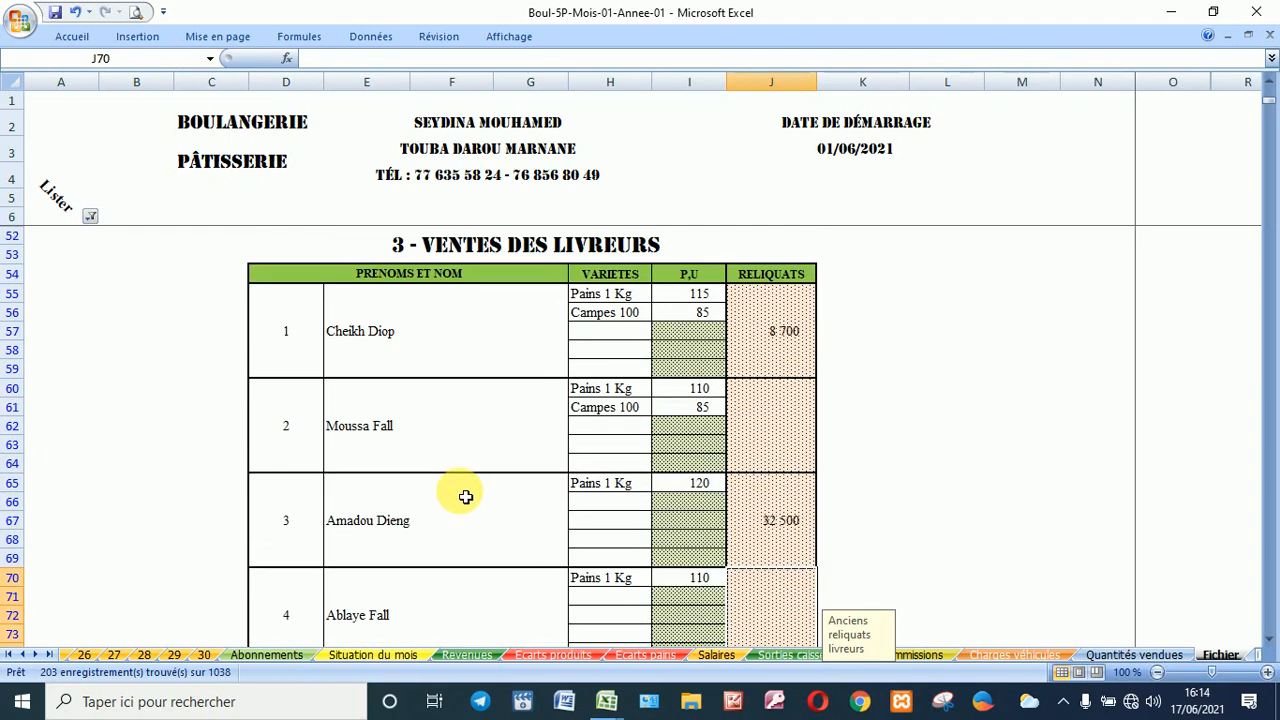
Step: Change the section filter to show only 4 - Ventes des femmes
left_click(92, 217)
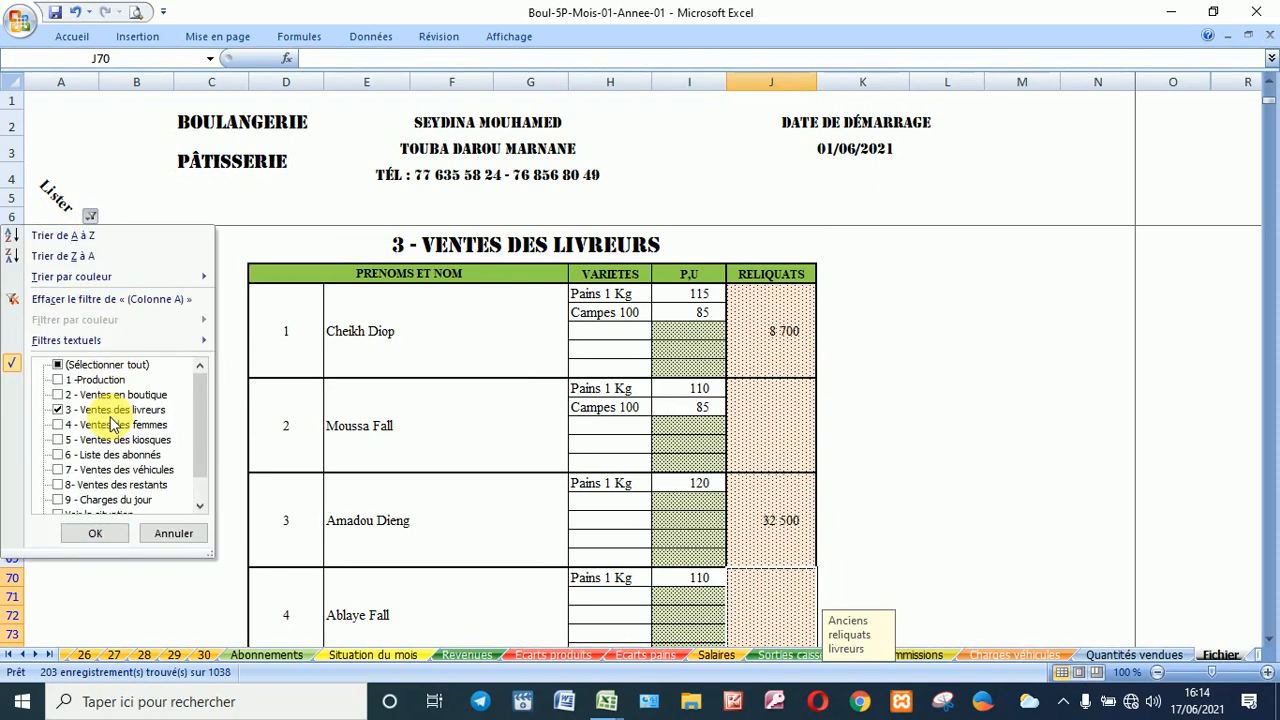
left_click(112, 427)
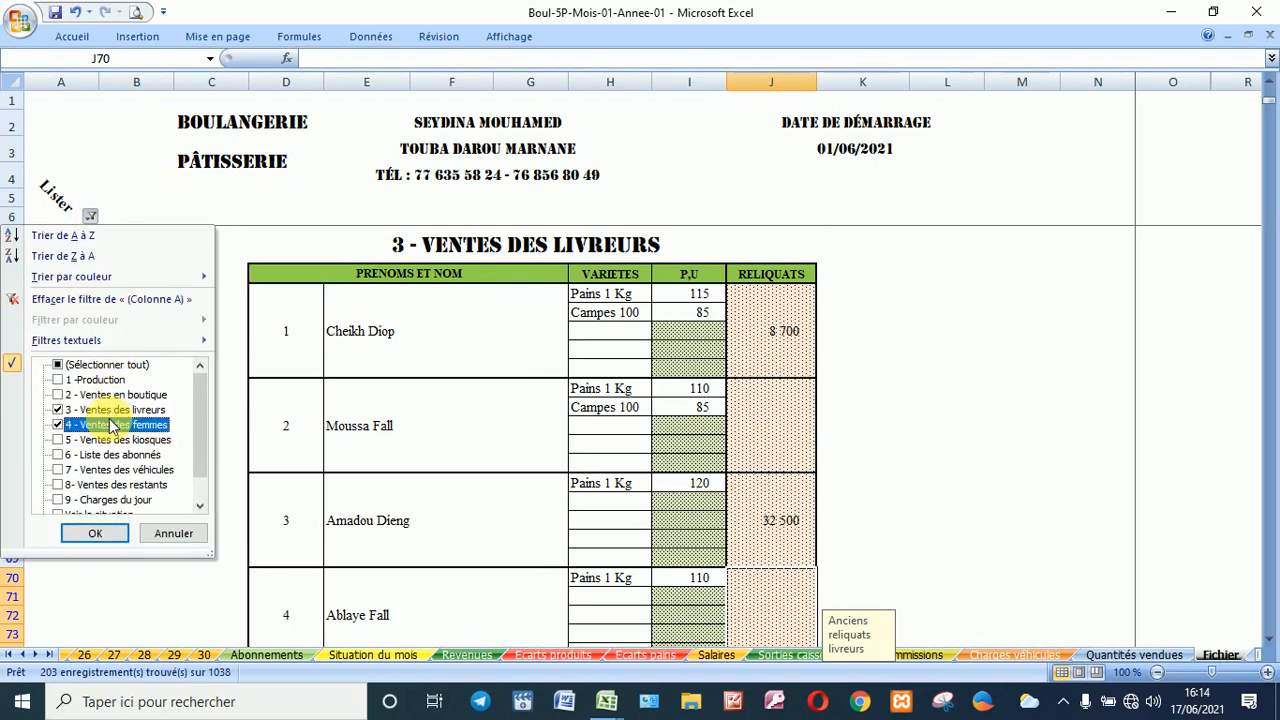
left_click(102, 410)
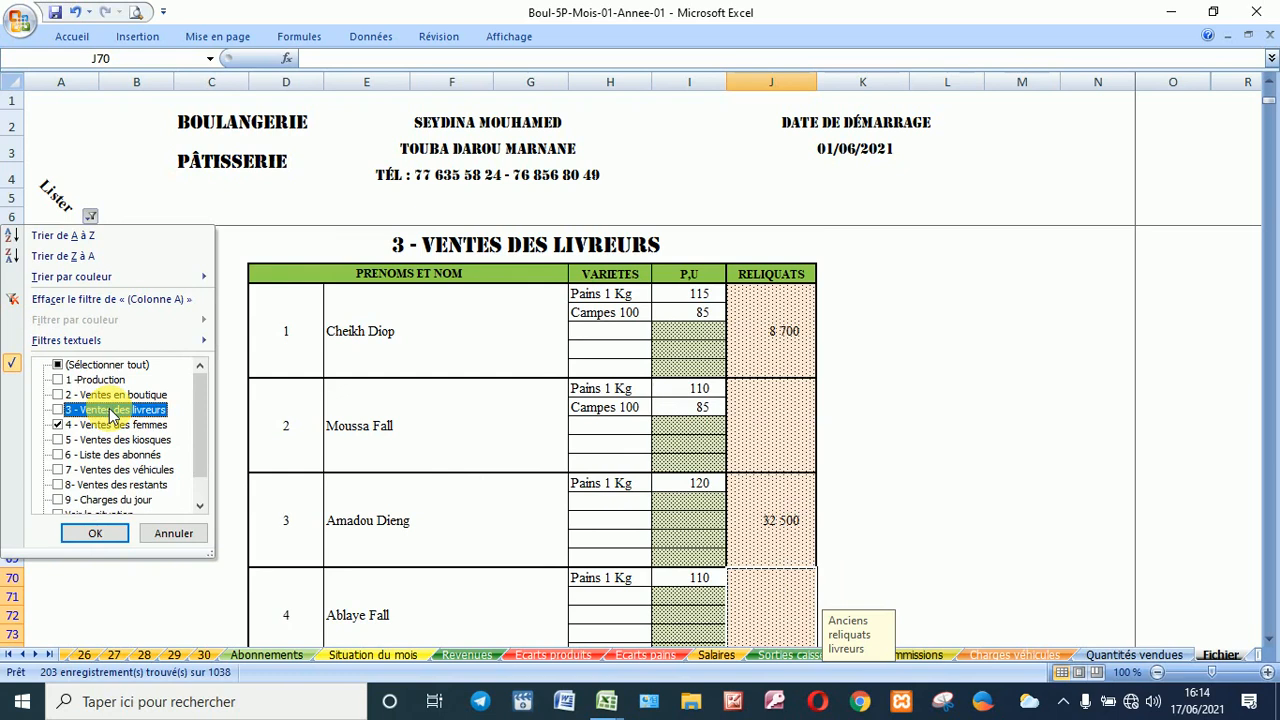
left_click(92, 535)
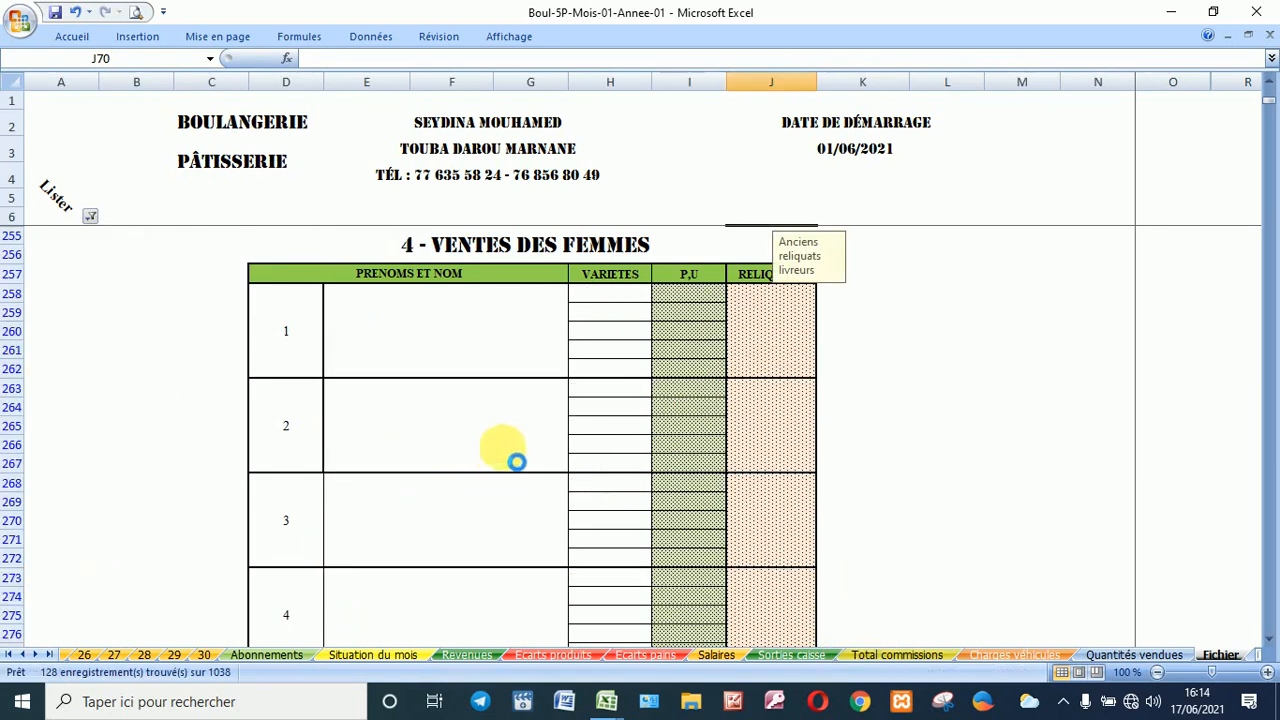
Step: Inspect the first seller's name cell and the bread varieties available for it
left_click(473, 327)
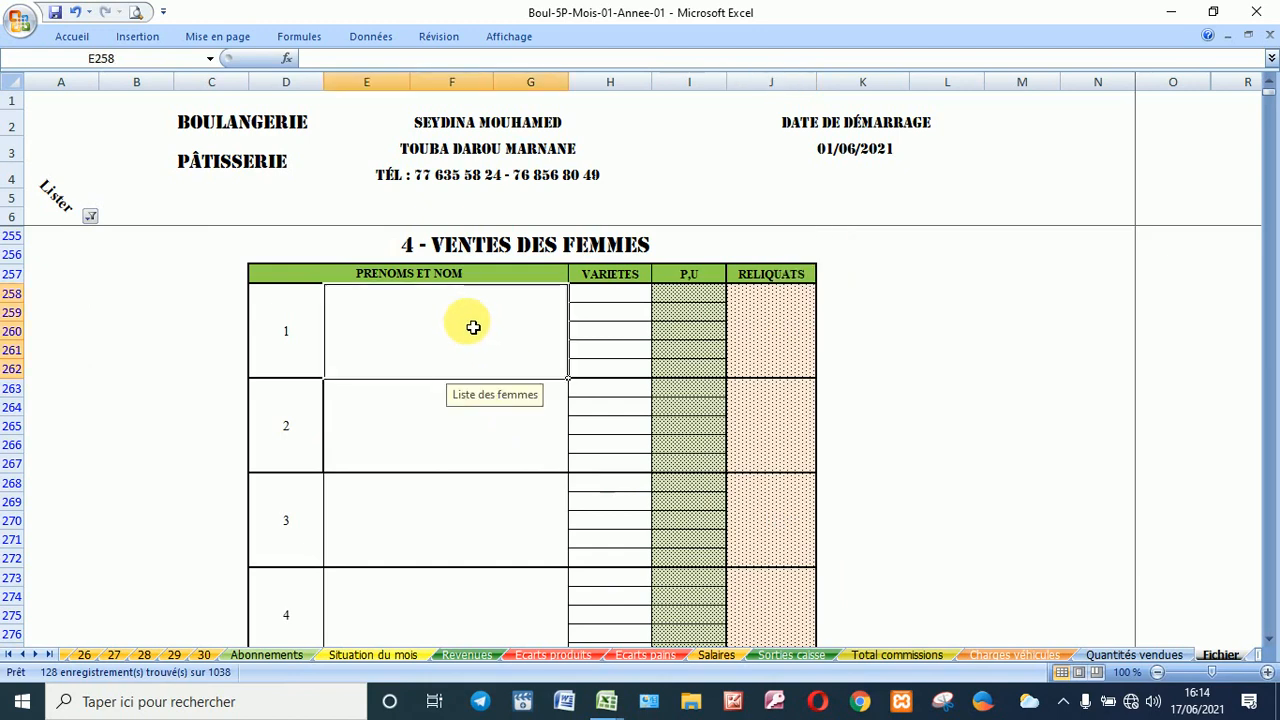
left_click(598, 299)
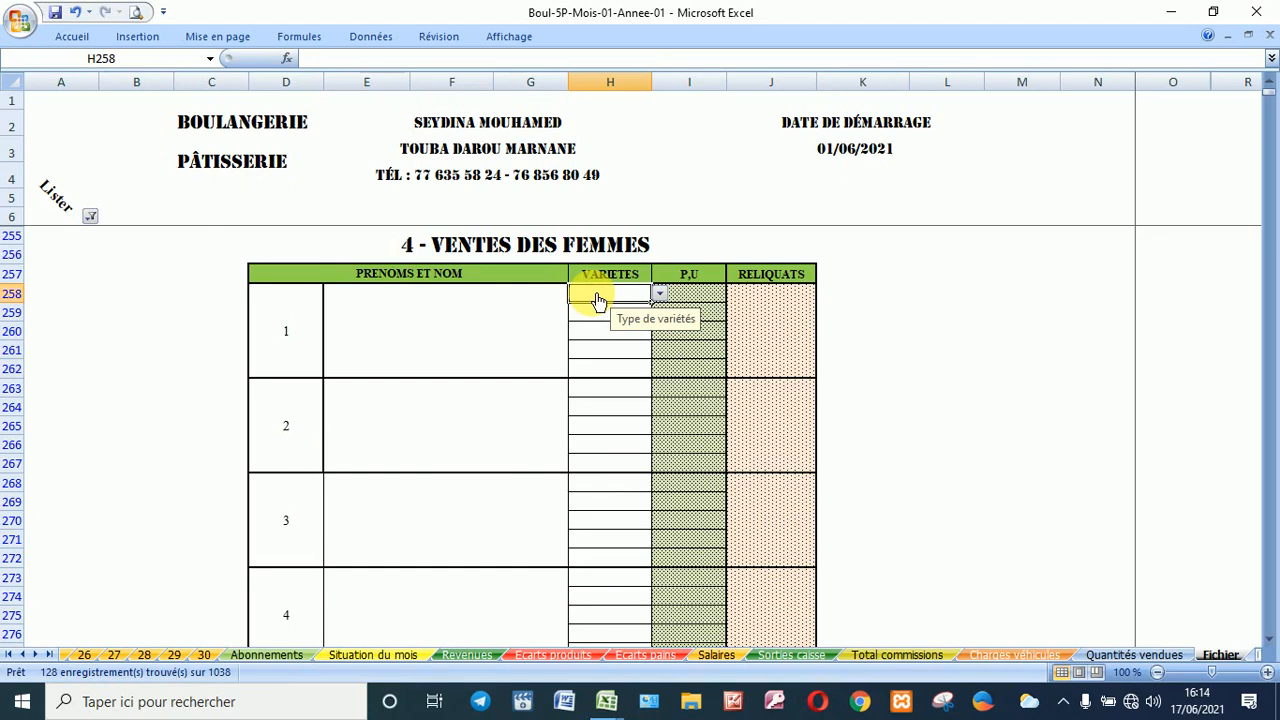
left_click(660, 293)
left_click(370, 313)
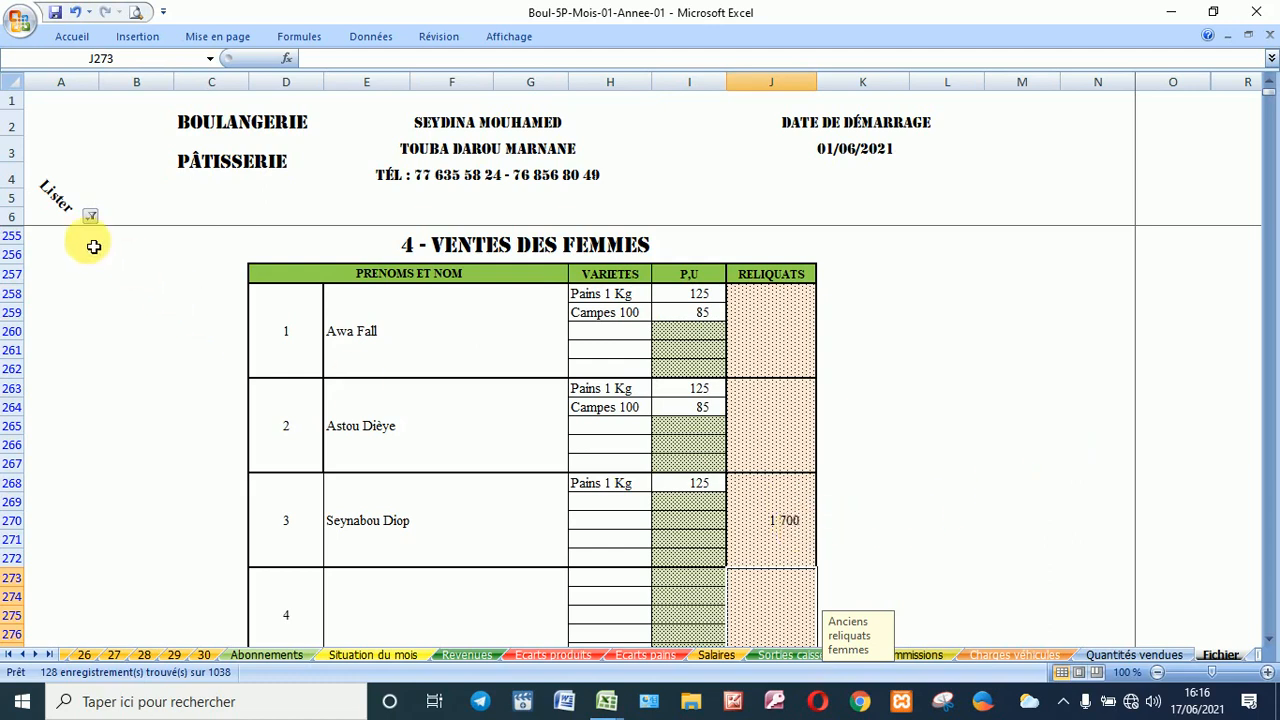
Step: Filter the sheet to show only the 6 - Liste des abonnés section
left_click(90, 215)
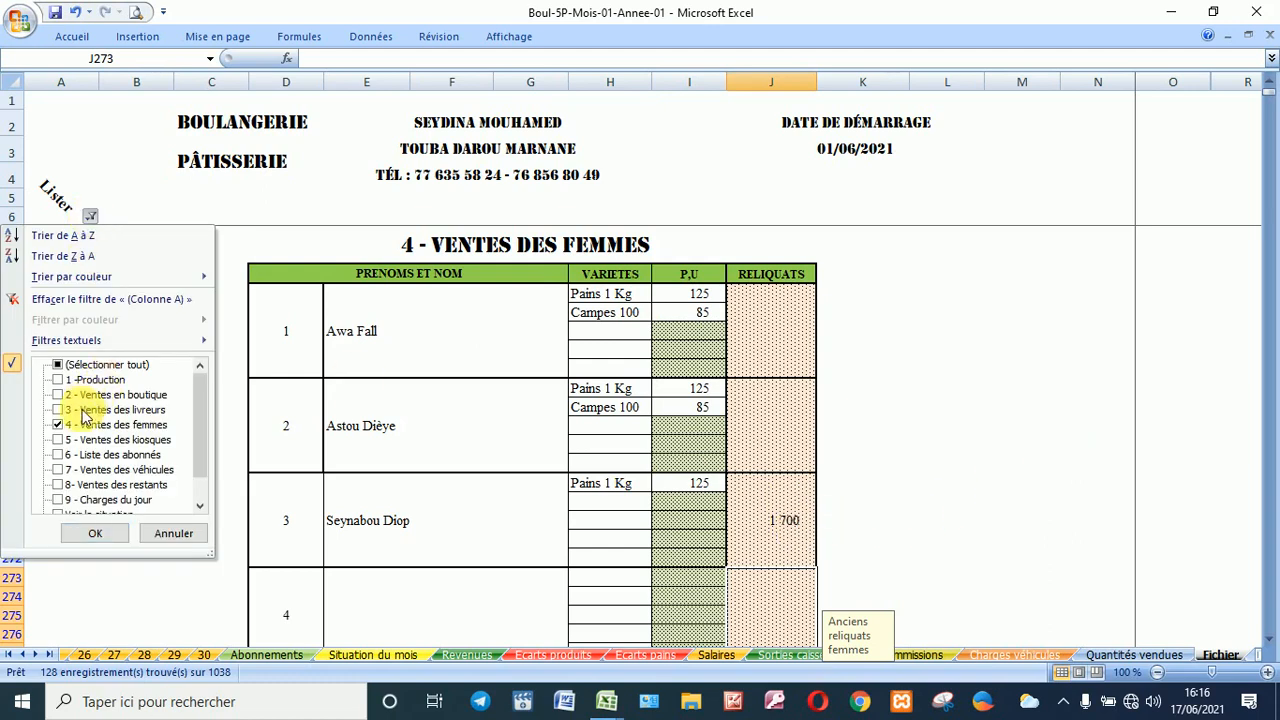
left_click(82, 427)
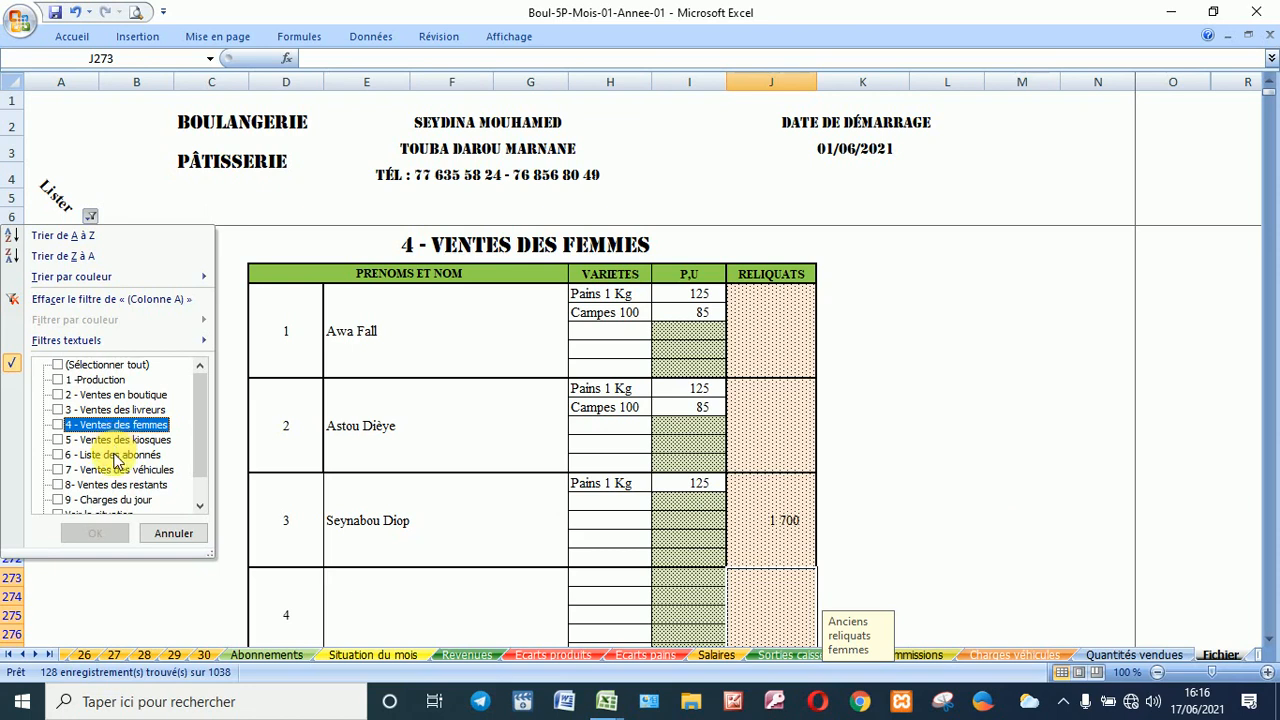
left_click(117, 457)
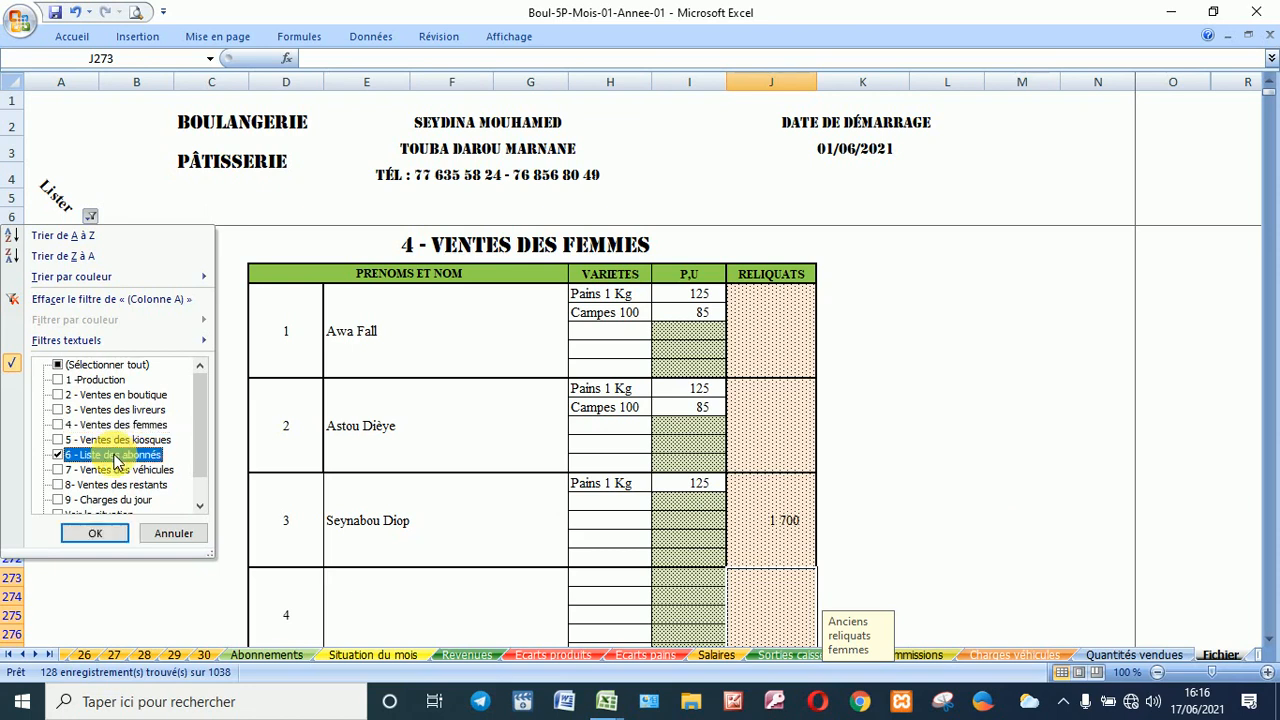
left_click(96, 532)
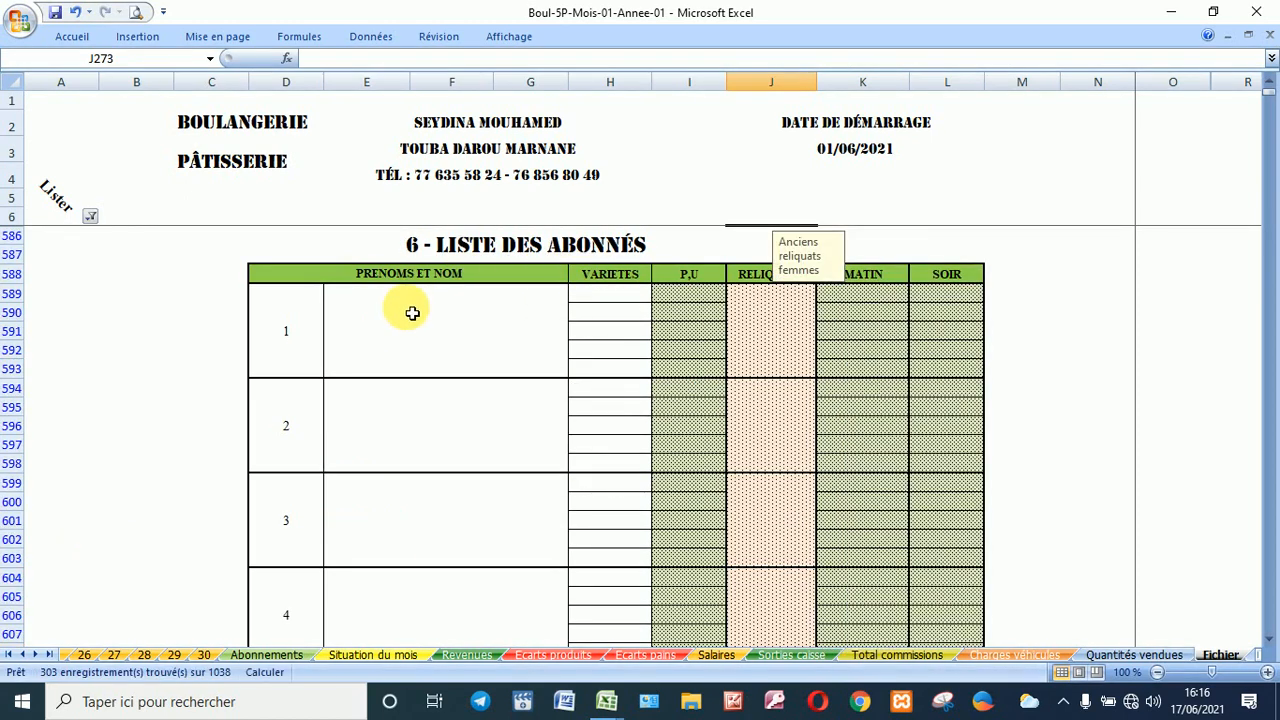
Step: Review the first subscriber's name, variety choices, balance, and morning and evening quantity cells
left_click(412, 313)
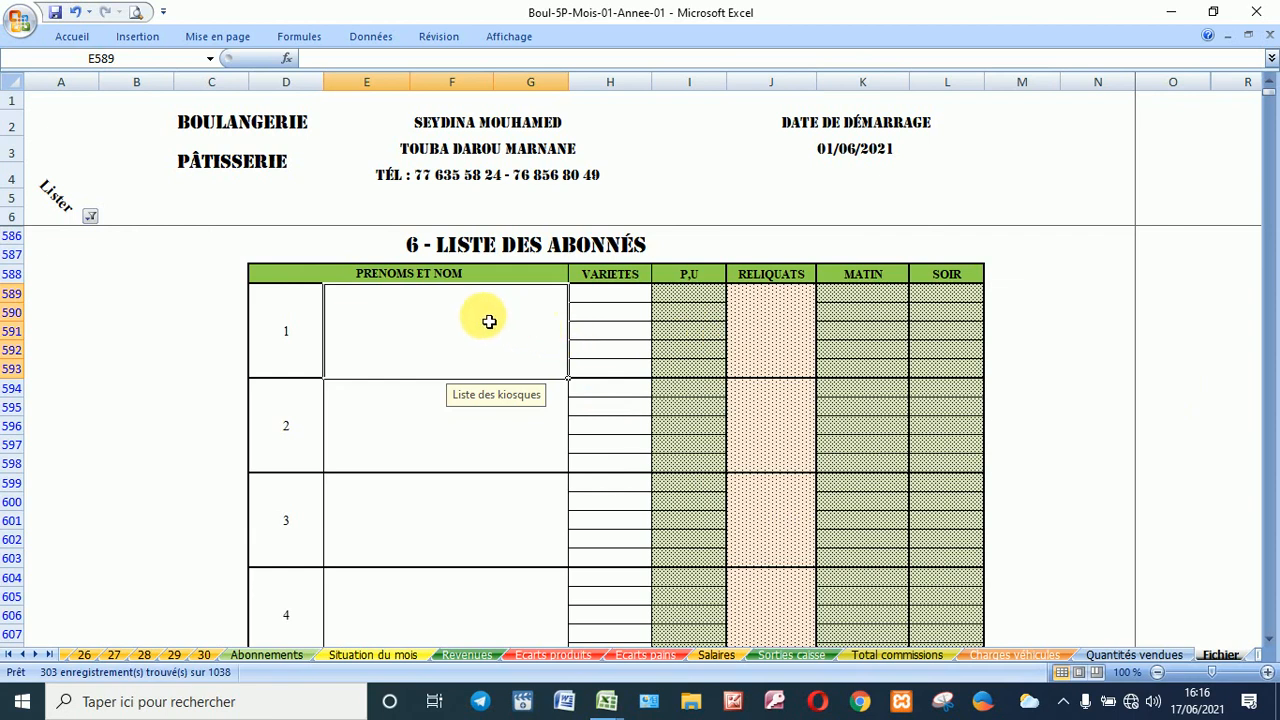
left_click(614, 296)
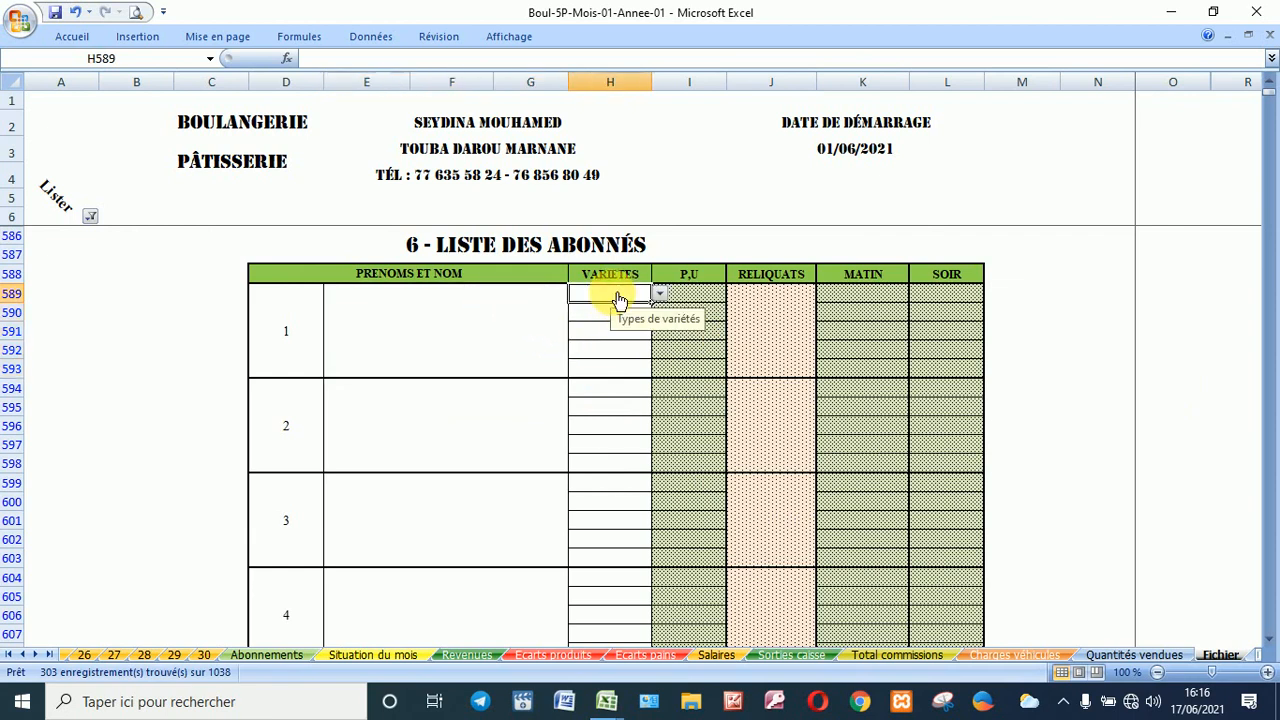
key("alt+Down")
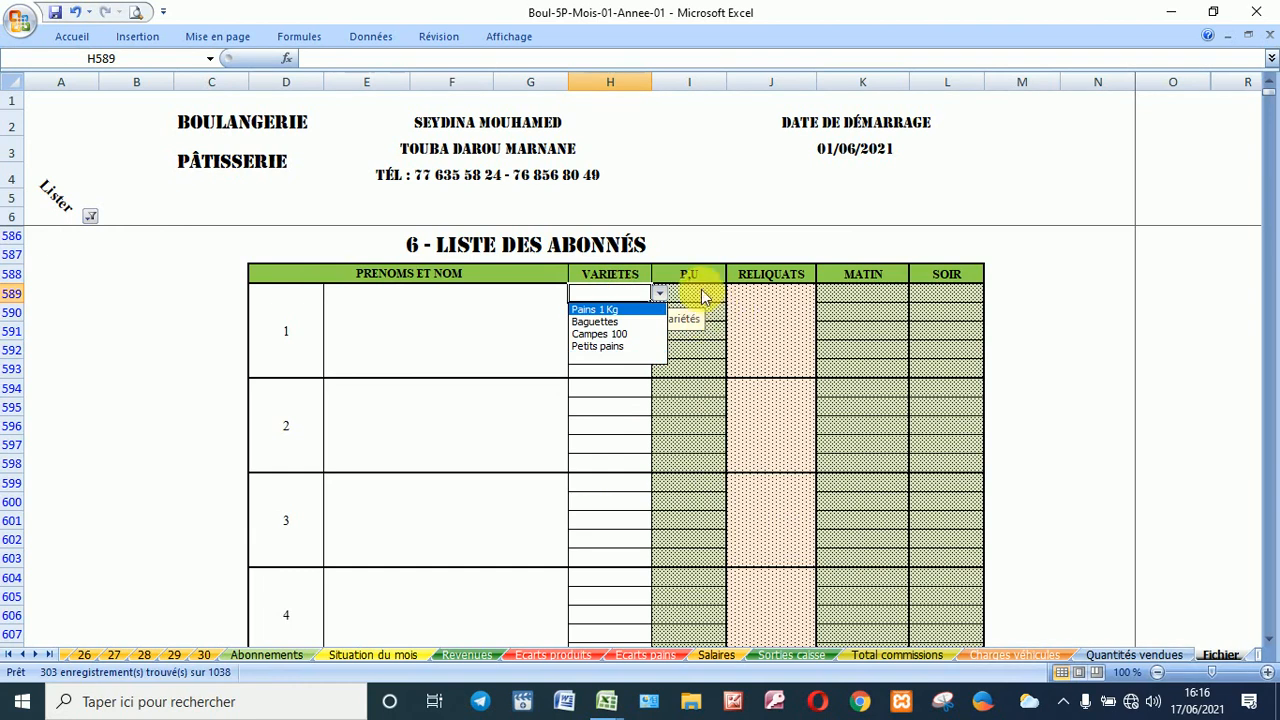
key("Escape")
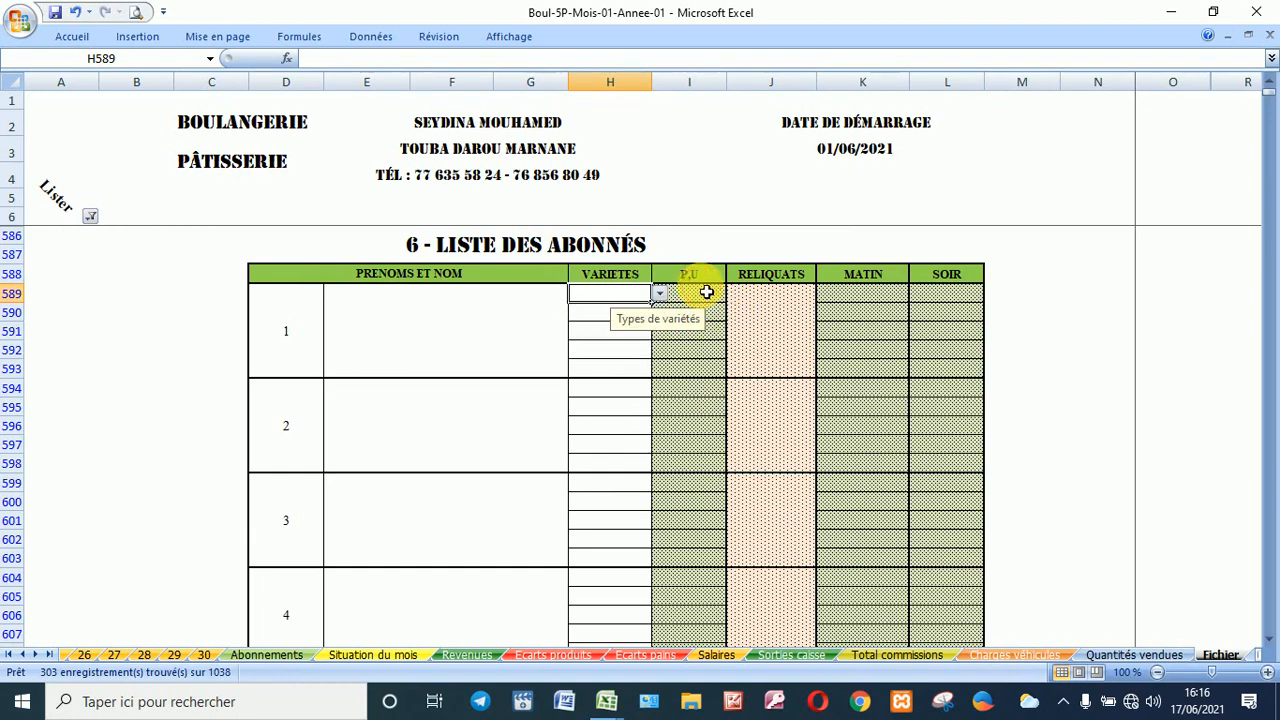
left_click(779, 318)
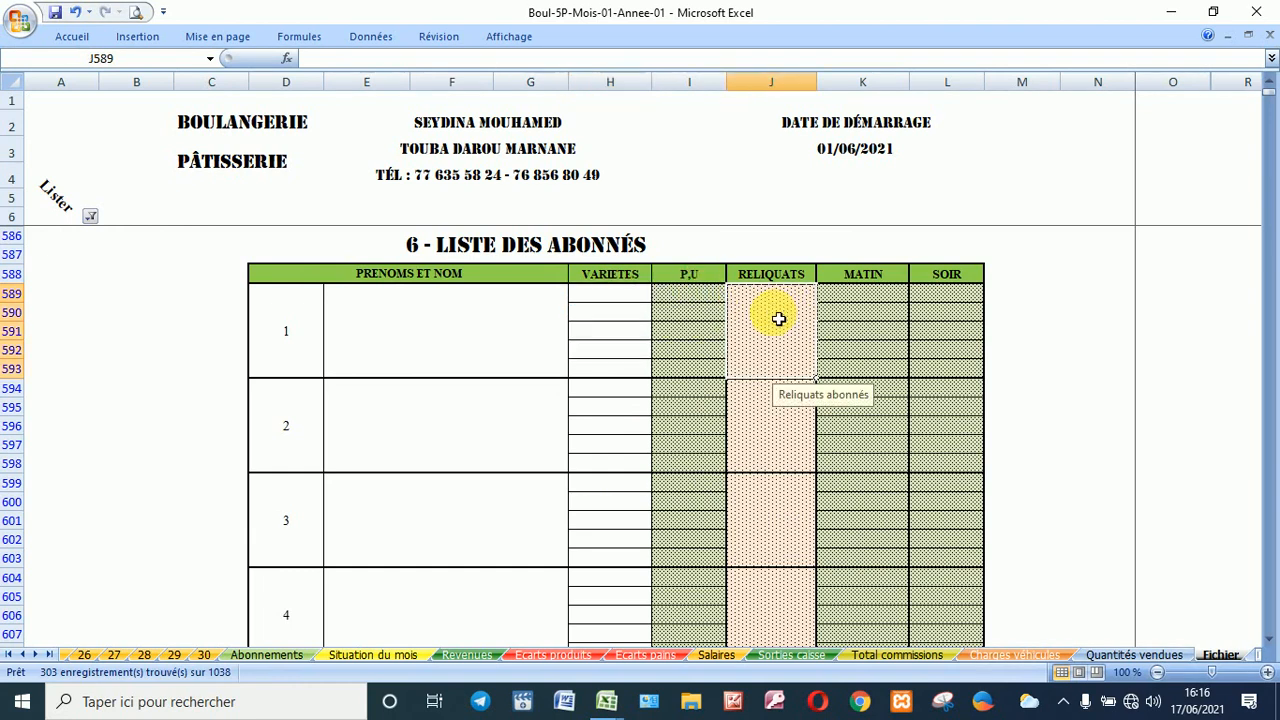
left_click(875, 301)
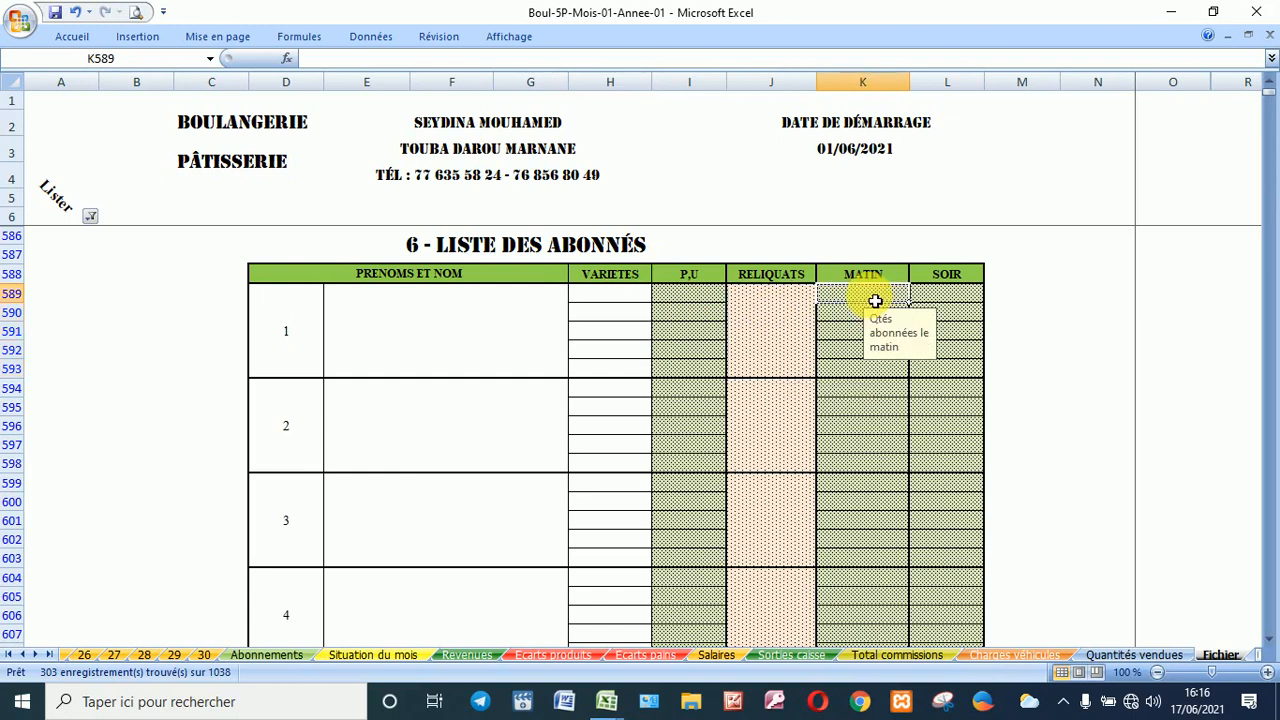
left_click(955, 299)
left_click(501, 331)
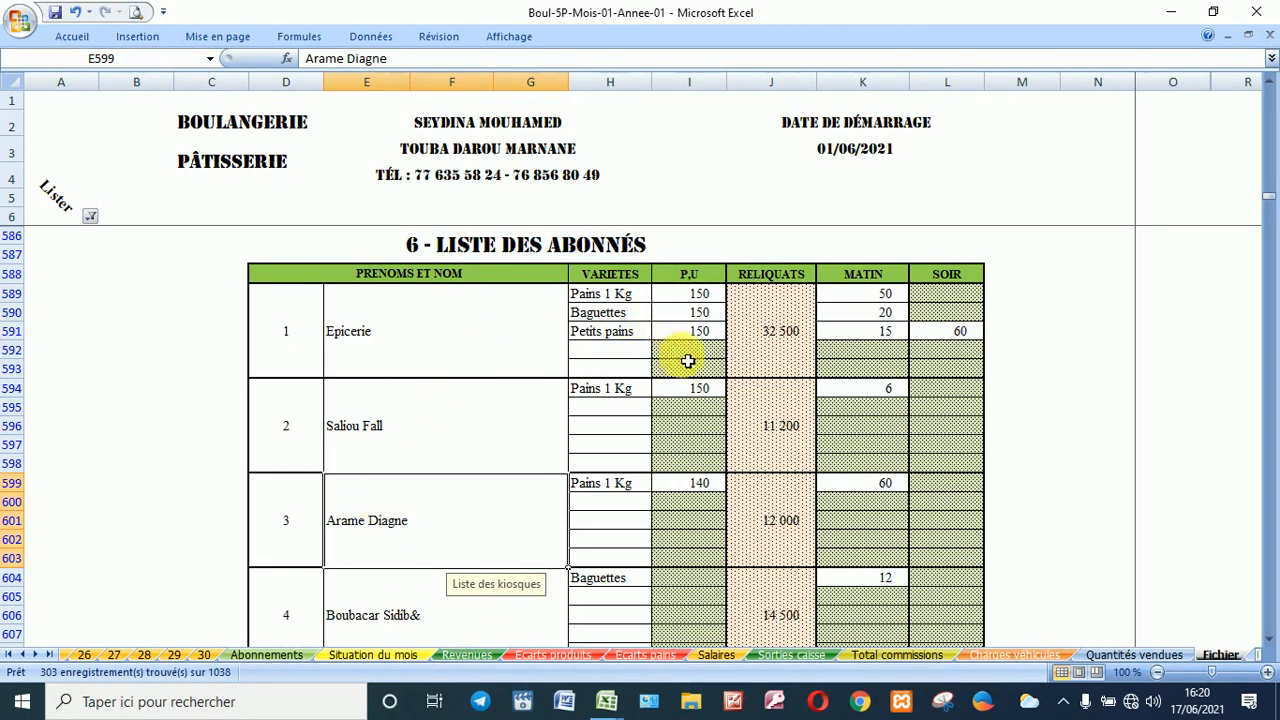
scroll(772, 347, "down", 1)
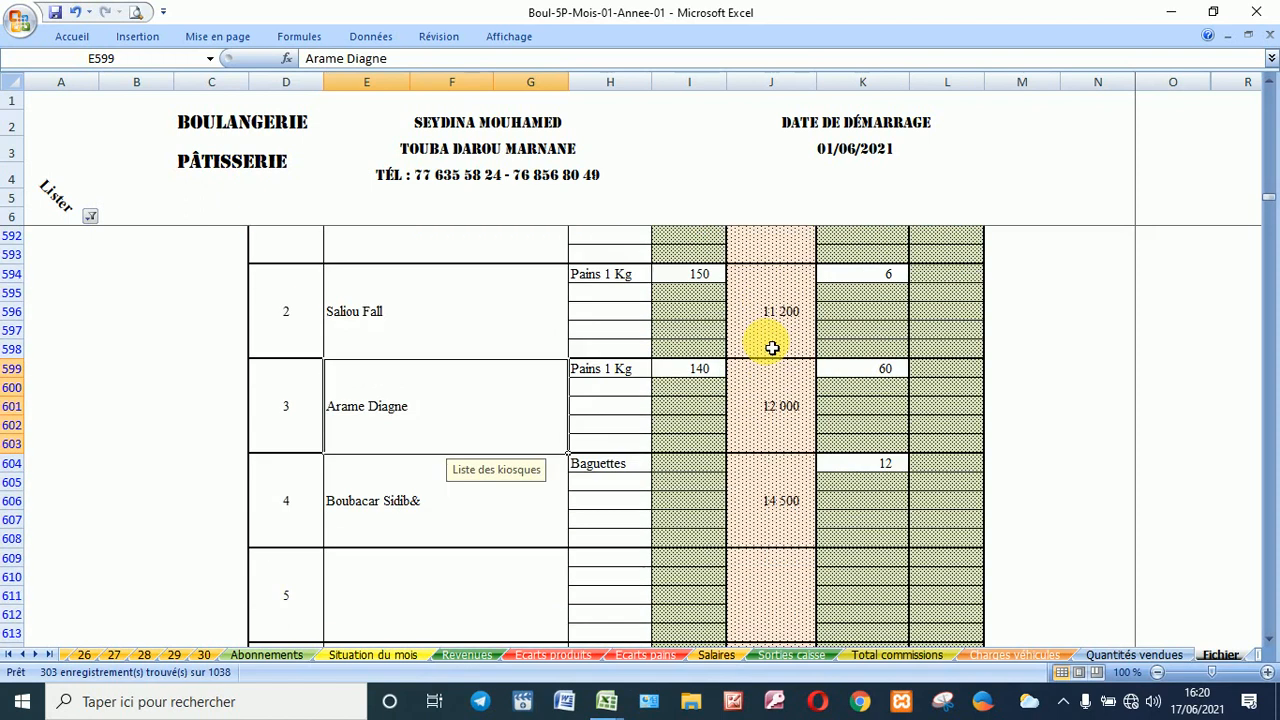
scroll(772, 347, "up", 1)
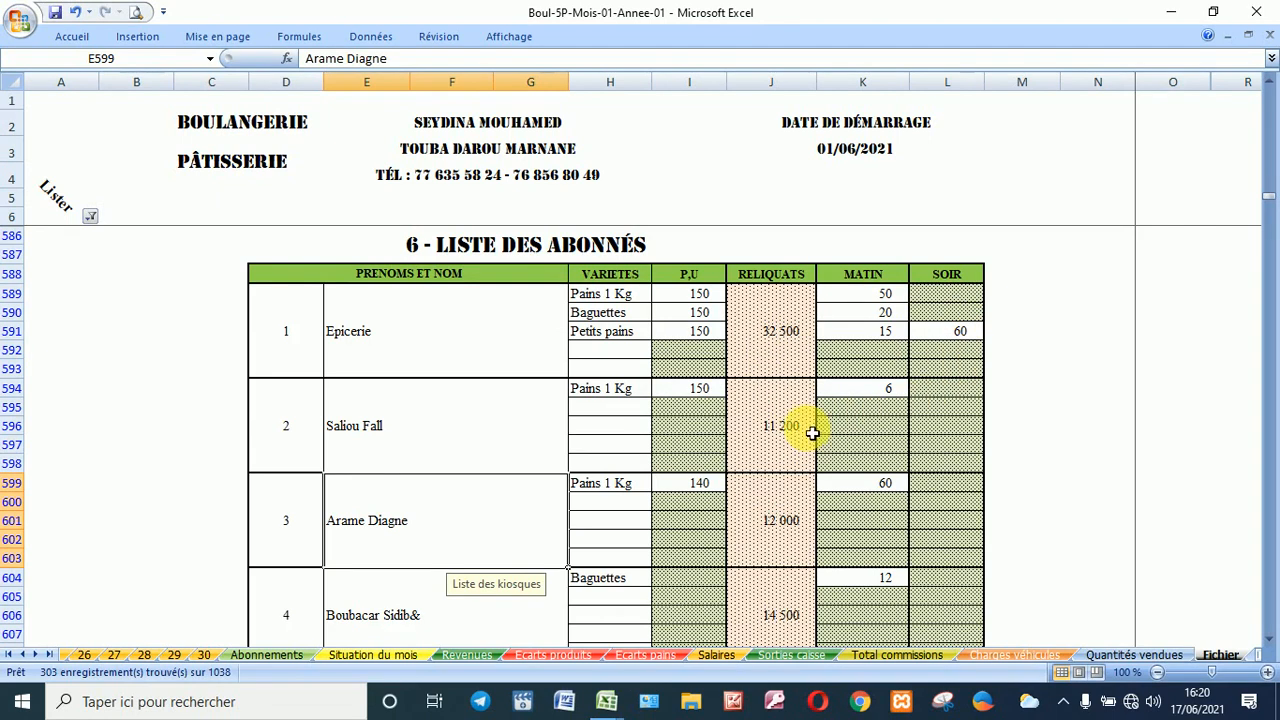
scroll(812, 438, "down", 1)
scroll(812, 438, "down", 3)
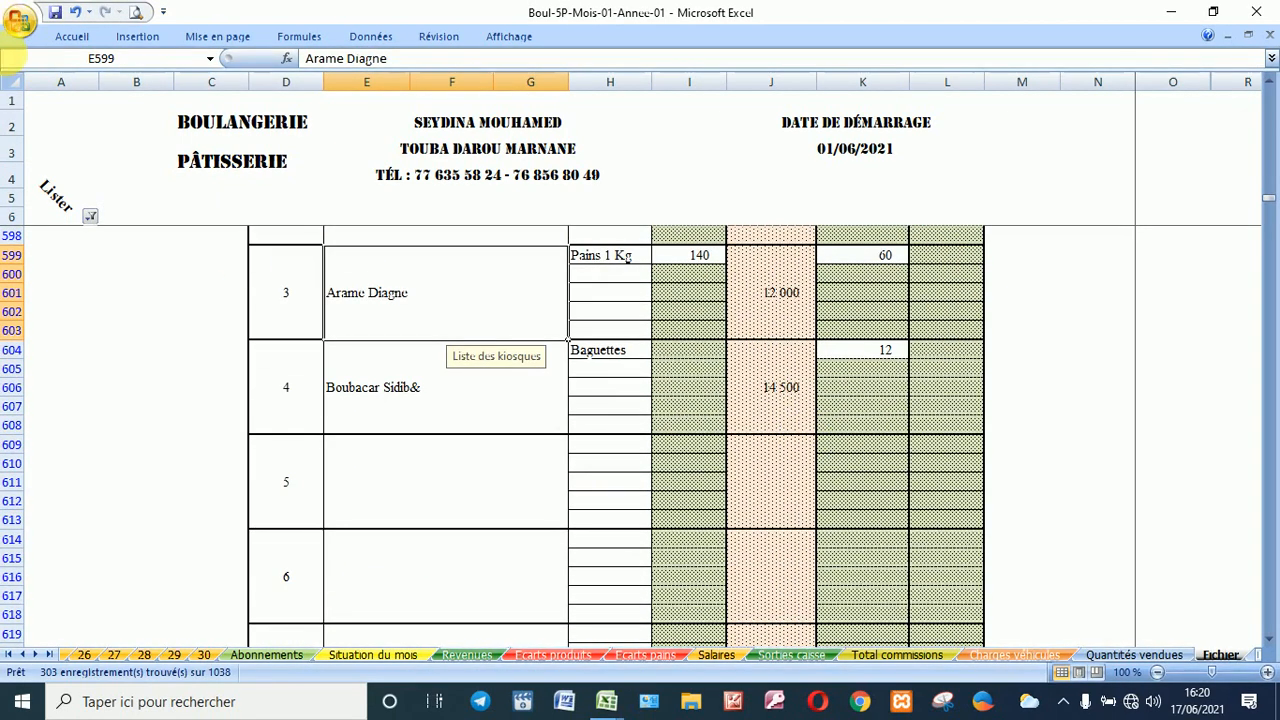
Step: Switch the section filter from 6 - Liste des abonnés to 7 - Ventes des véhicules
left_click(90, 216)
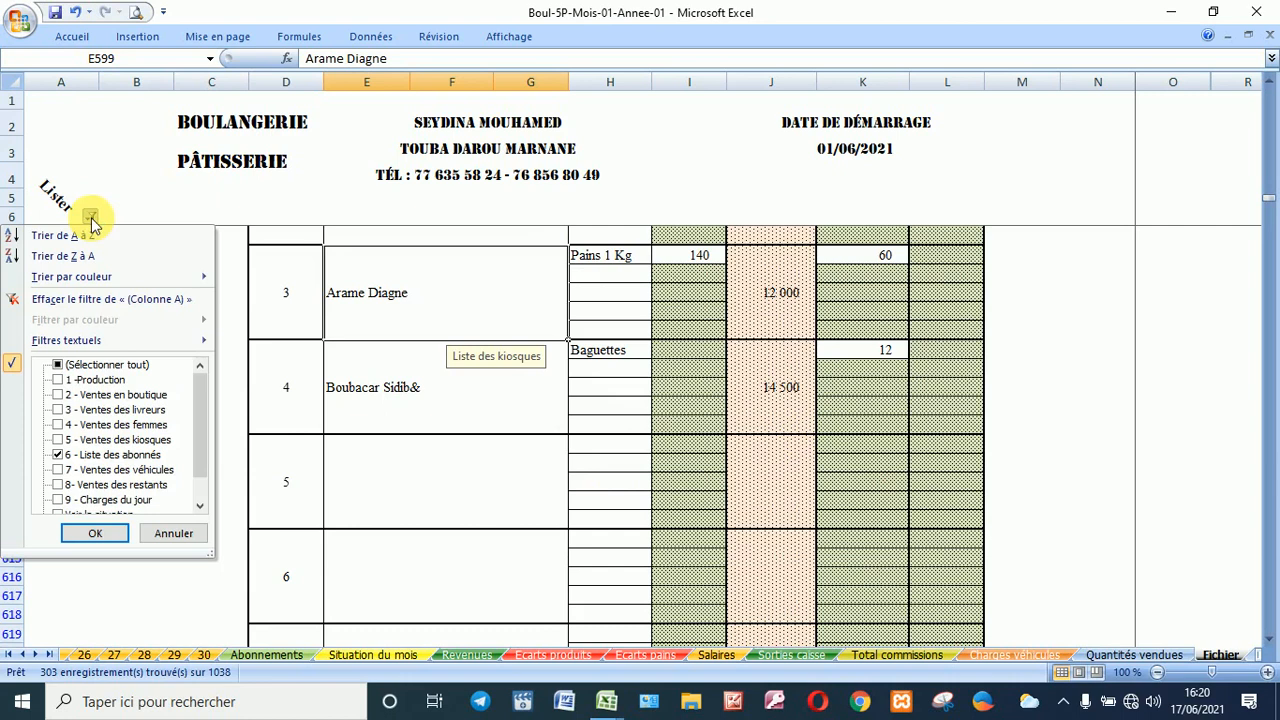
left_click(95, 470)
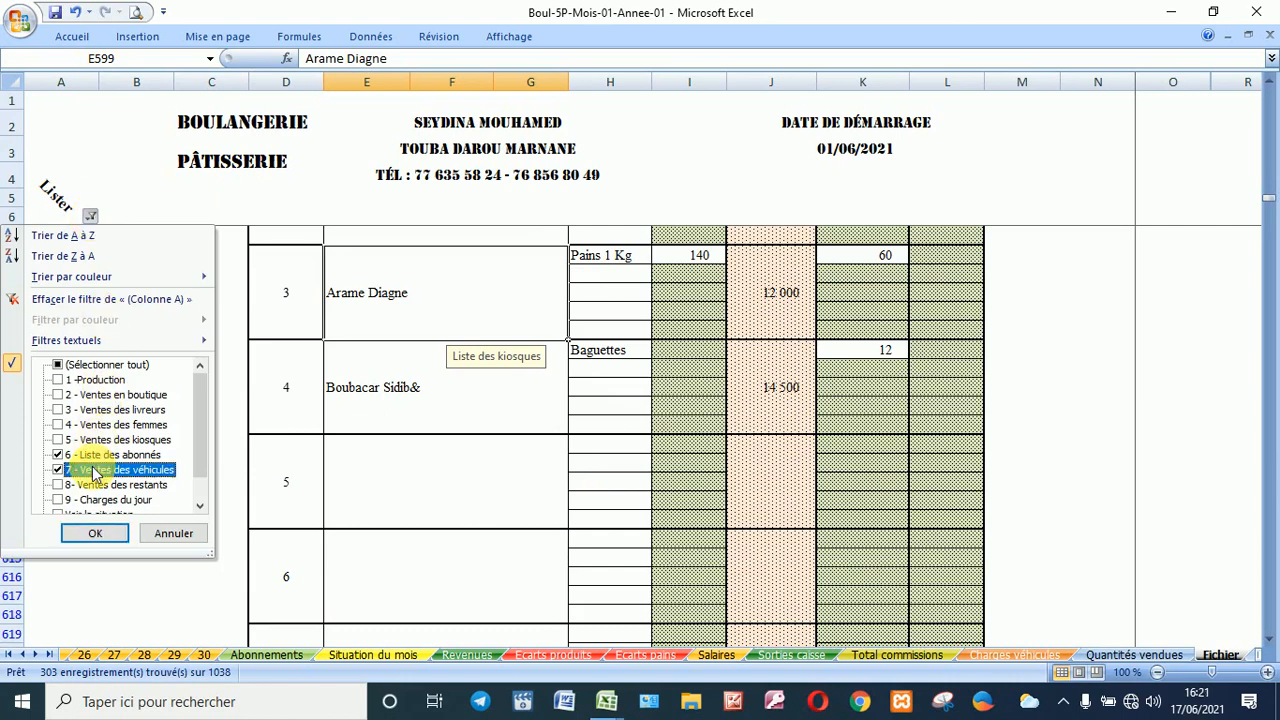
left_click(95, 455)
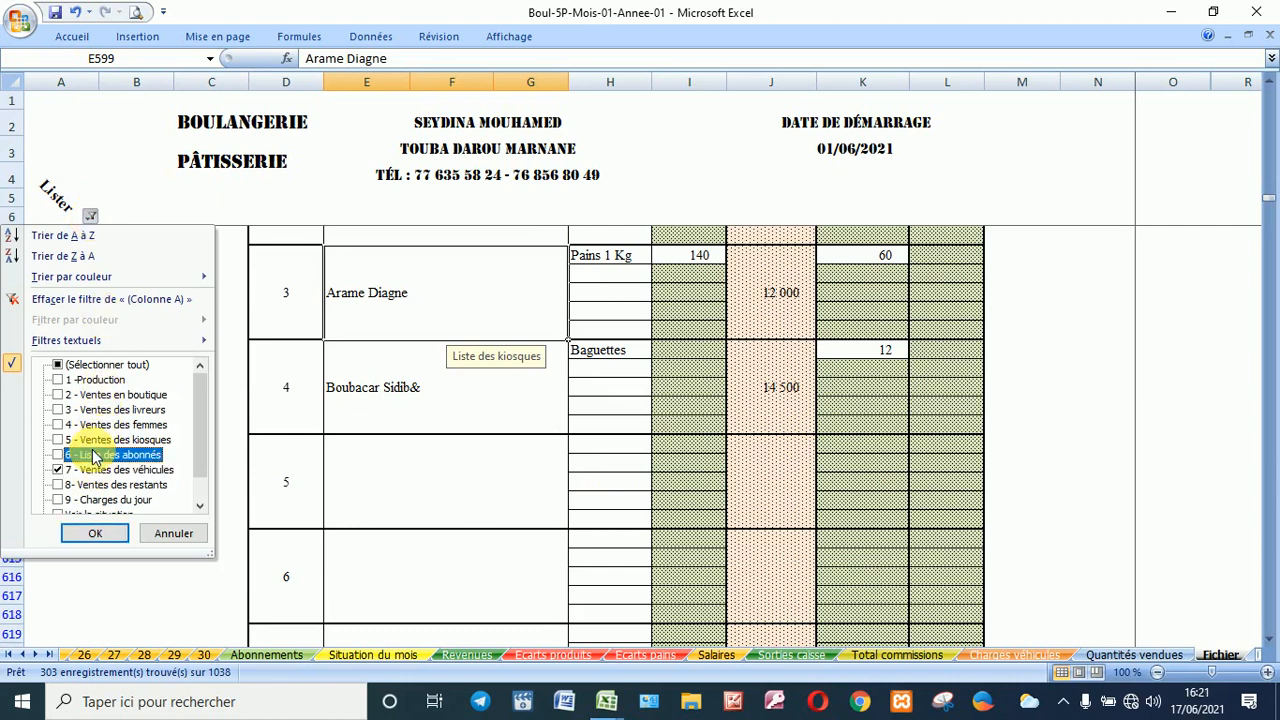
left_click(105, 535)
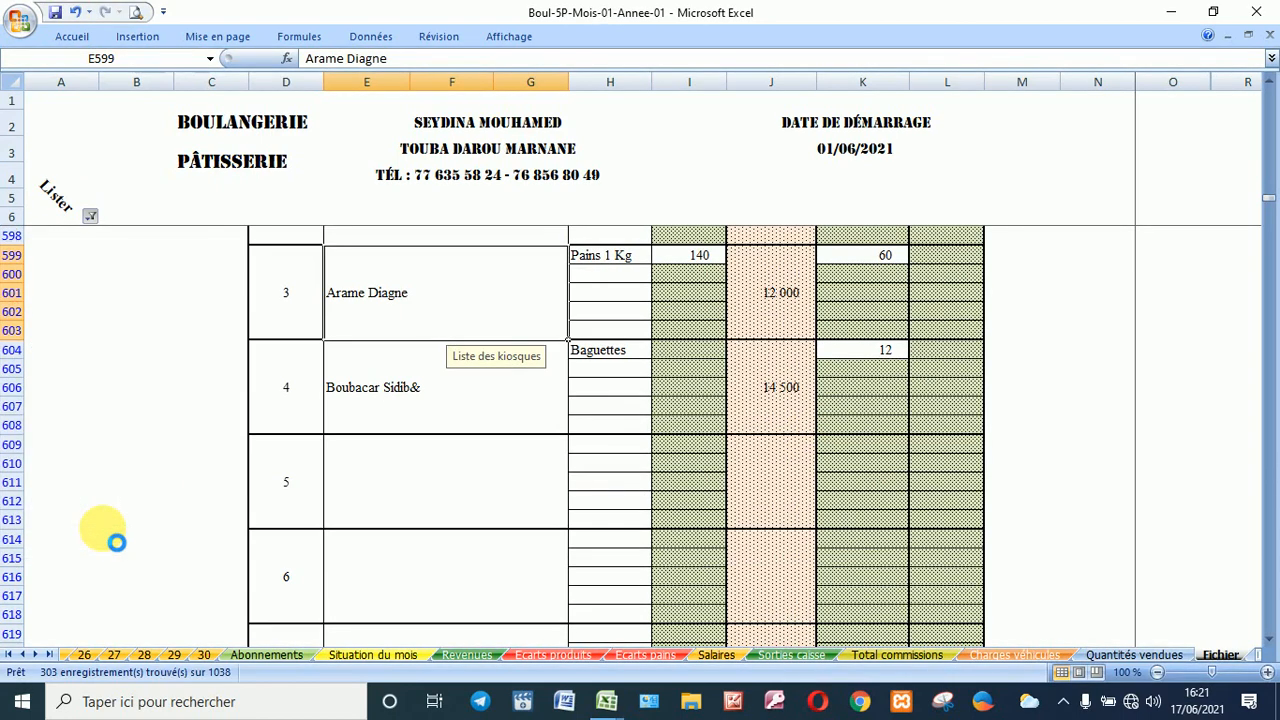
Step: Look over the vehicle sales table, then pick 8- Ventes des restants in the section filter
left_click(416, 341)
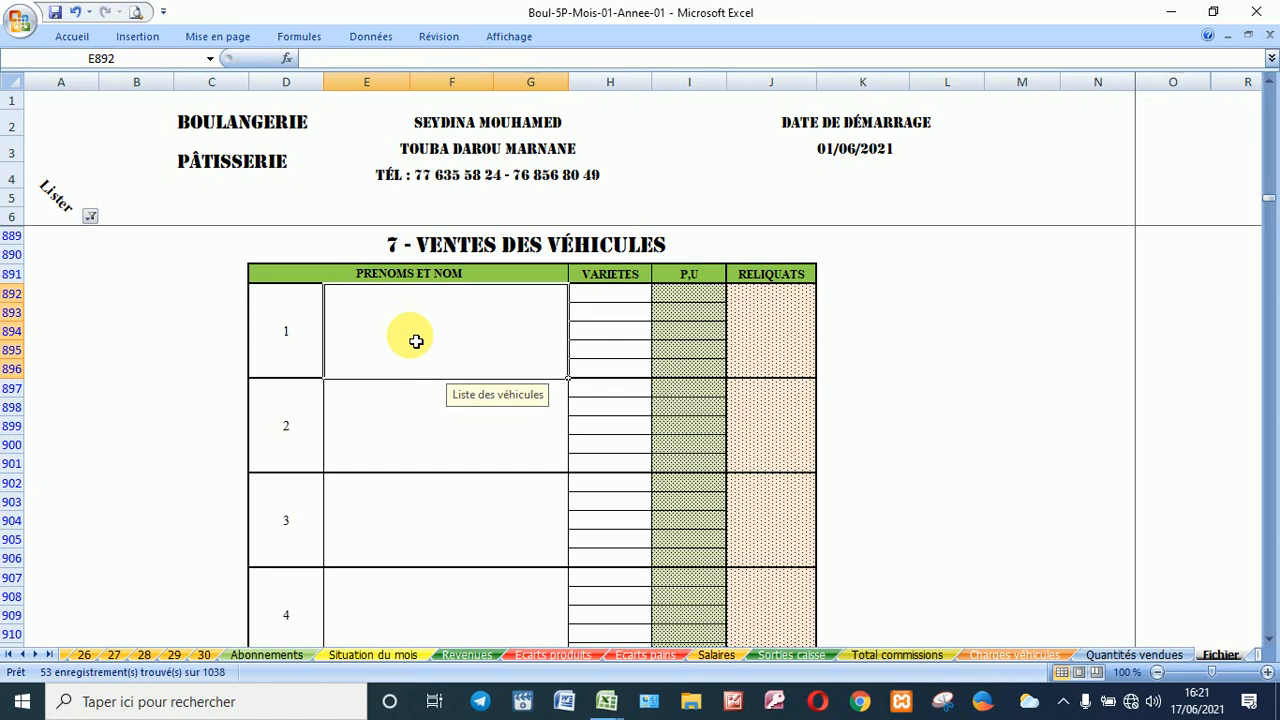
scroll(415, 370, "down", 4)
scroll(415, 372, "up", 4)
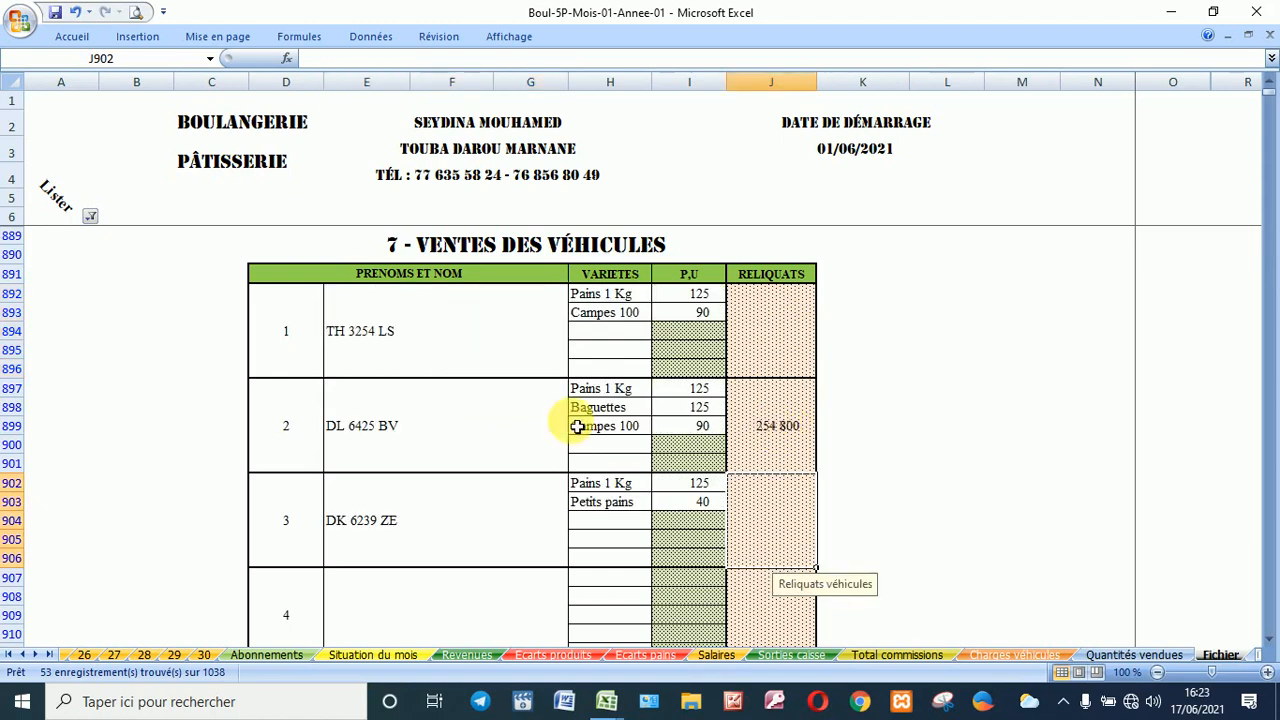
scroll(519, 427, "down", 2)
scroll(519, 427, "up", 2)
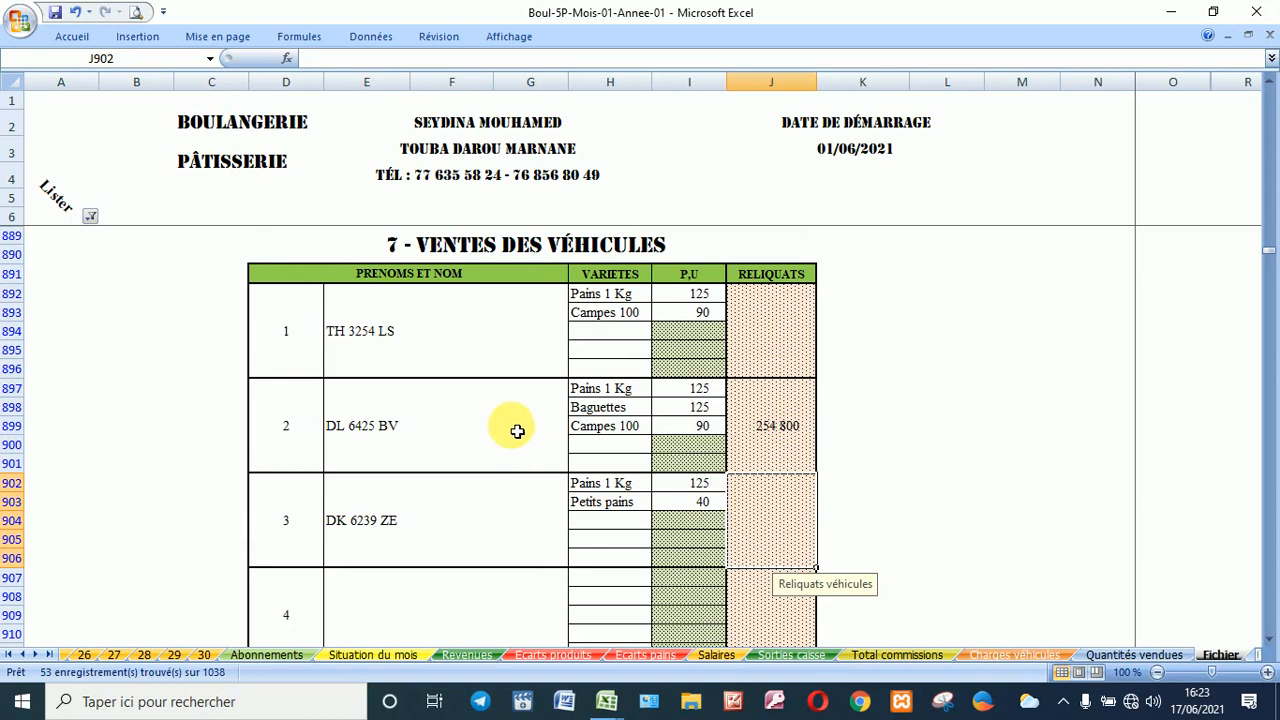
left_click(90, 216)
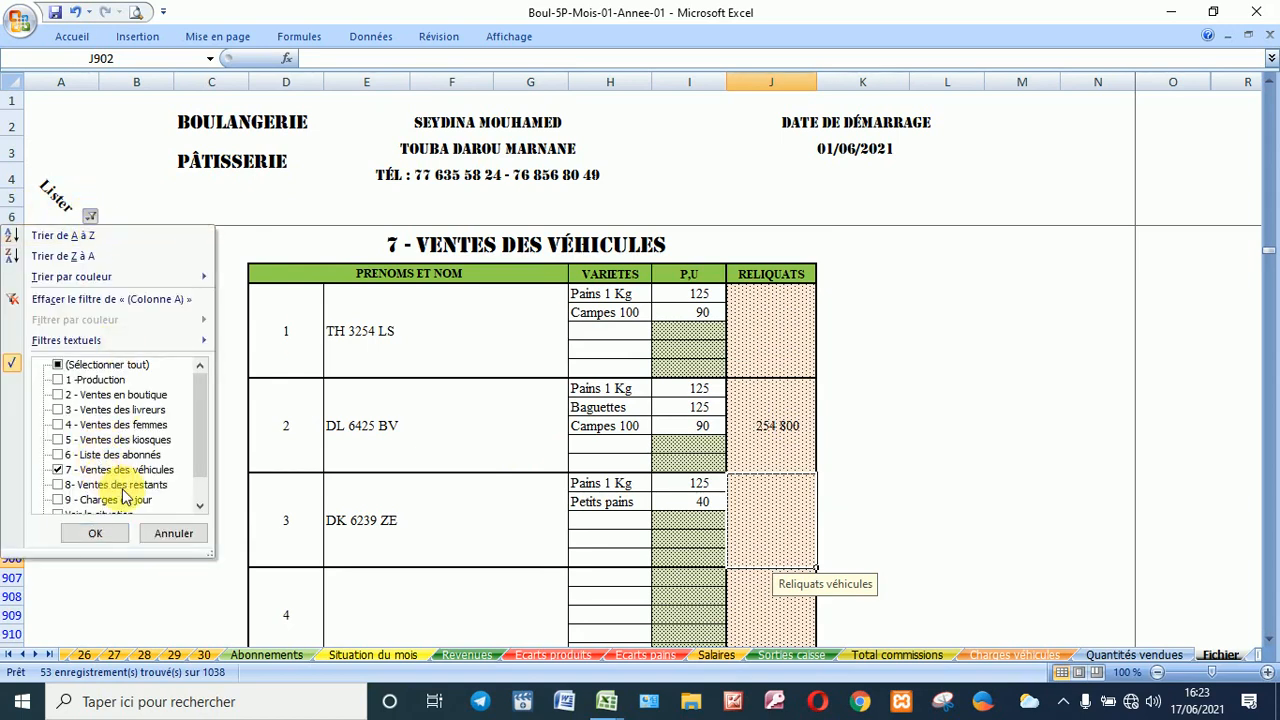
left_click(122, 485)
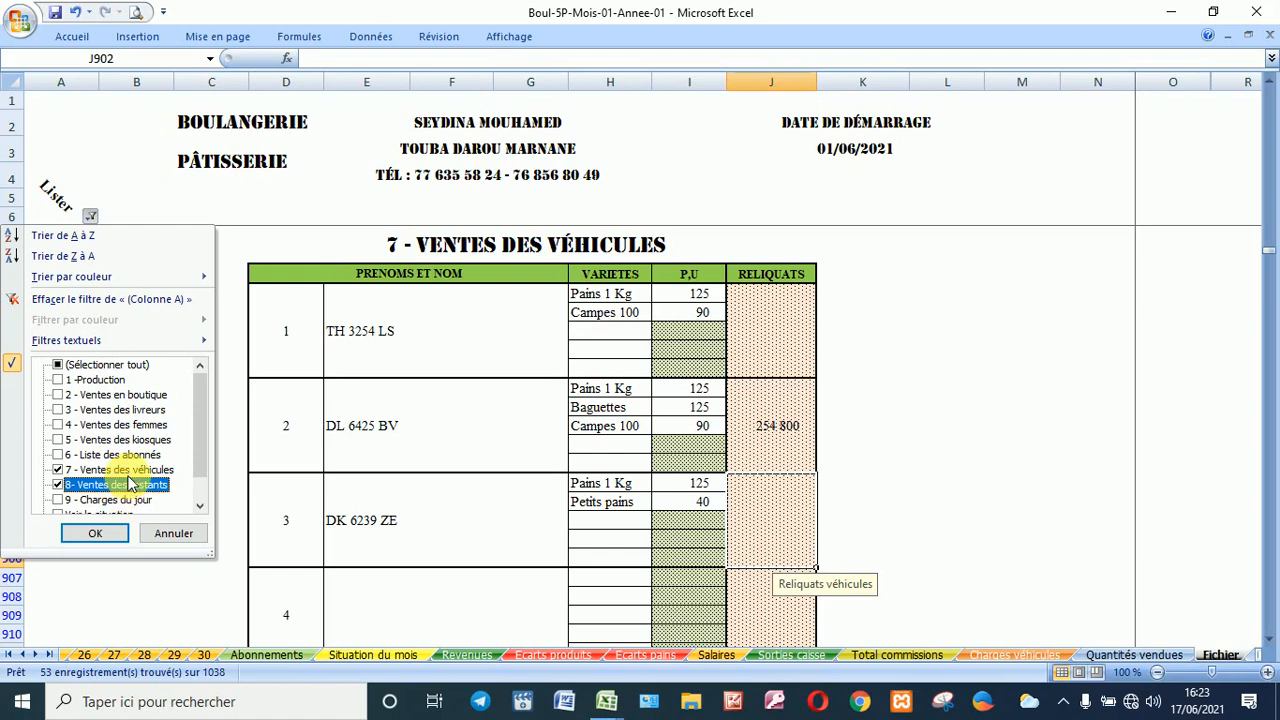
Step: Drop 7 - Ventes des véhicules from the filter and review the 8- Ventes des restants table
left_click(138, 470)
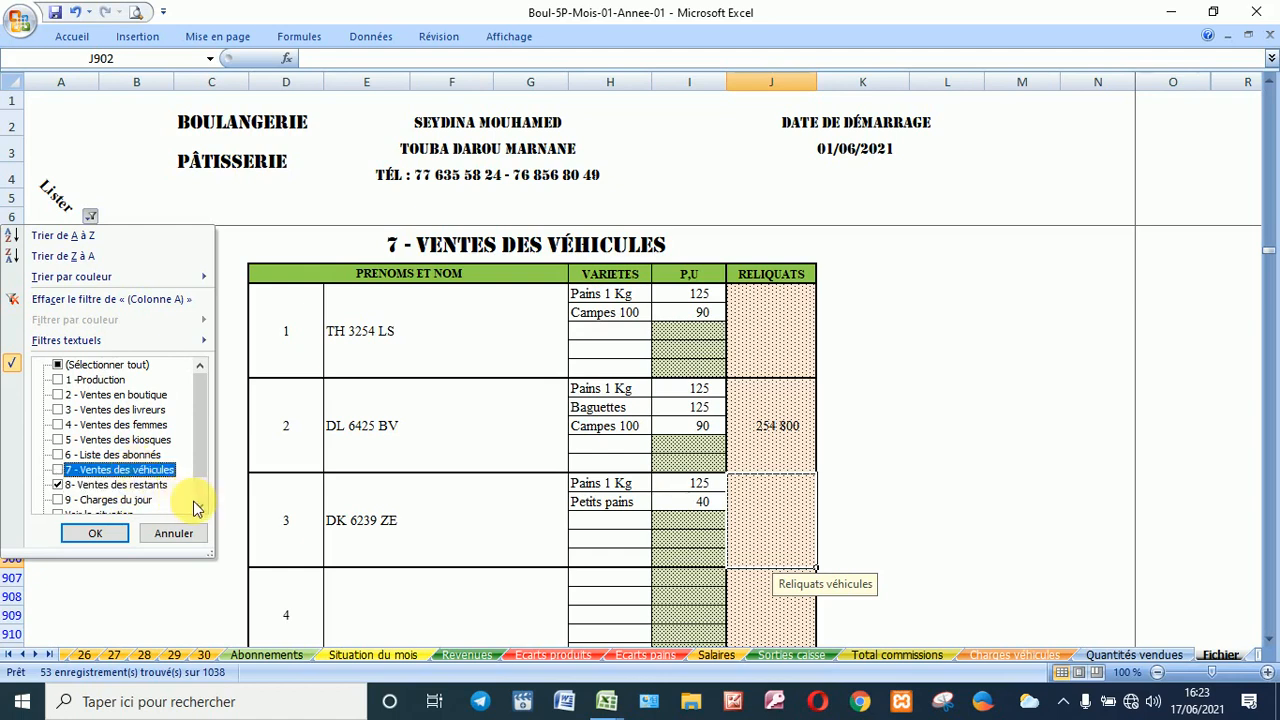
left_click(199, 505)
left_click(199, 505)
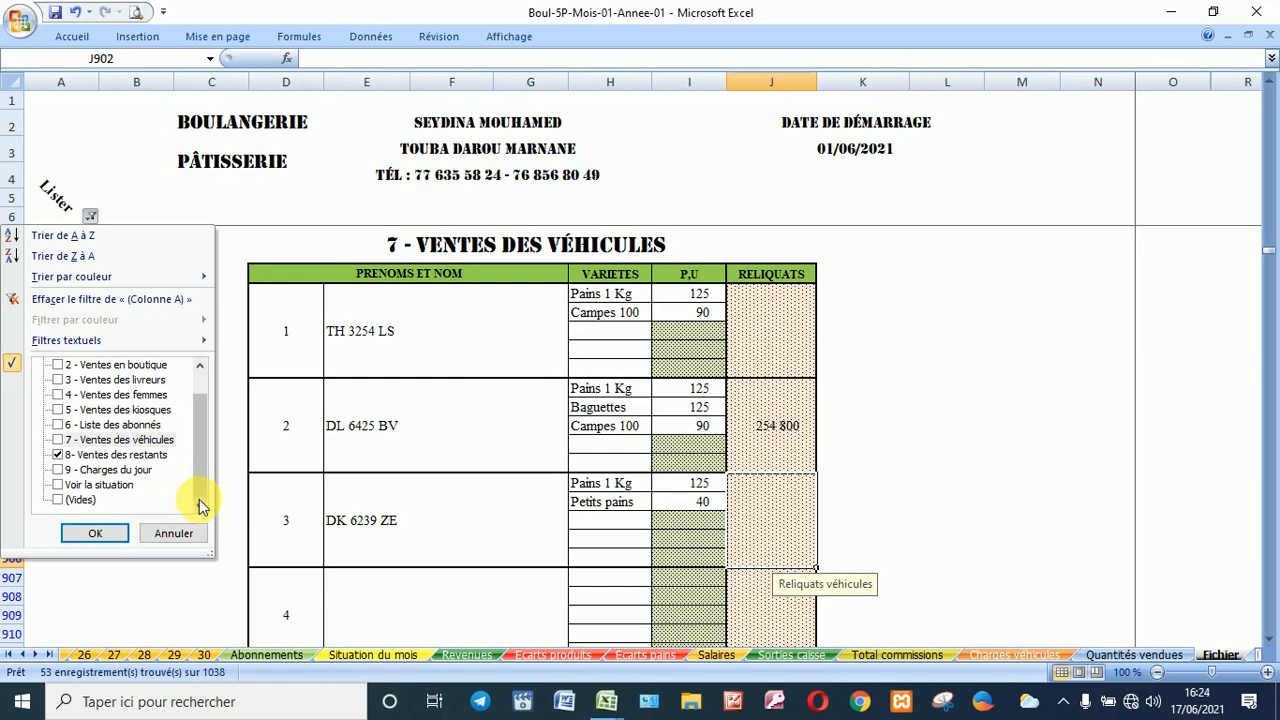
key("Return")
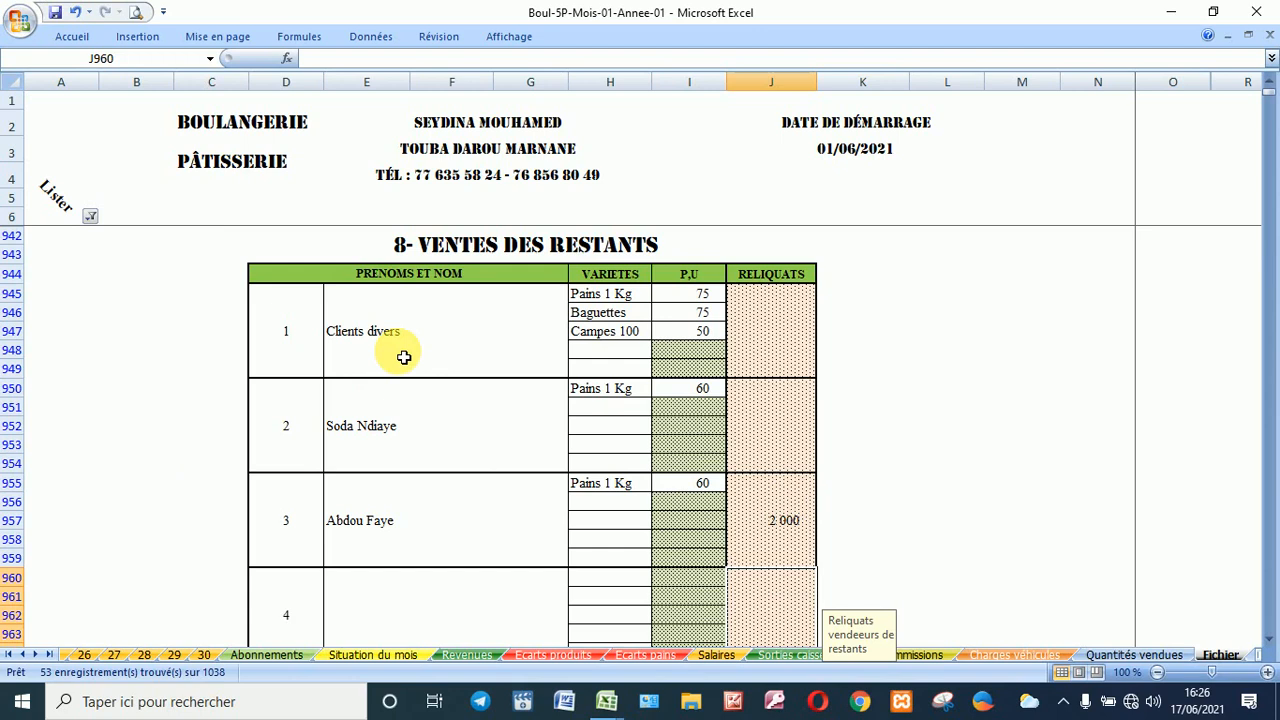
scroll(403, 357, "down", 1)
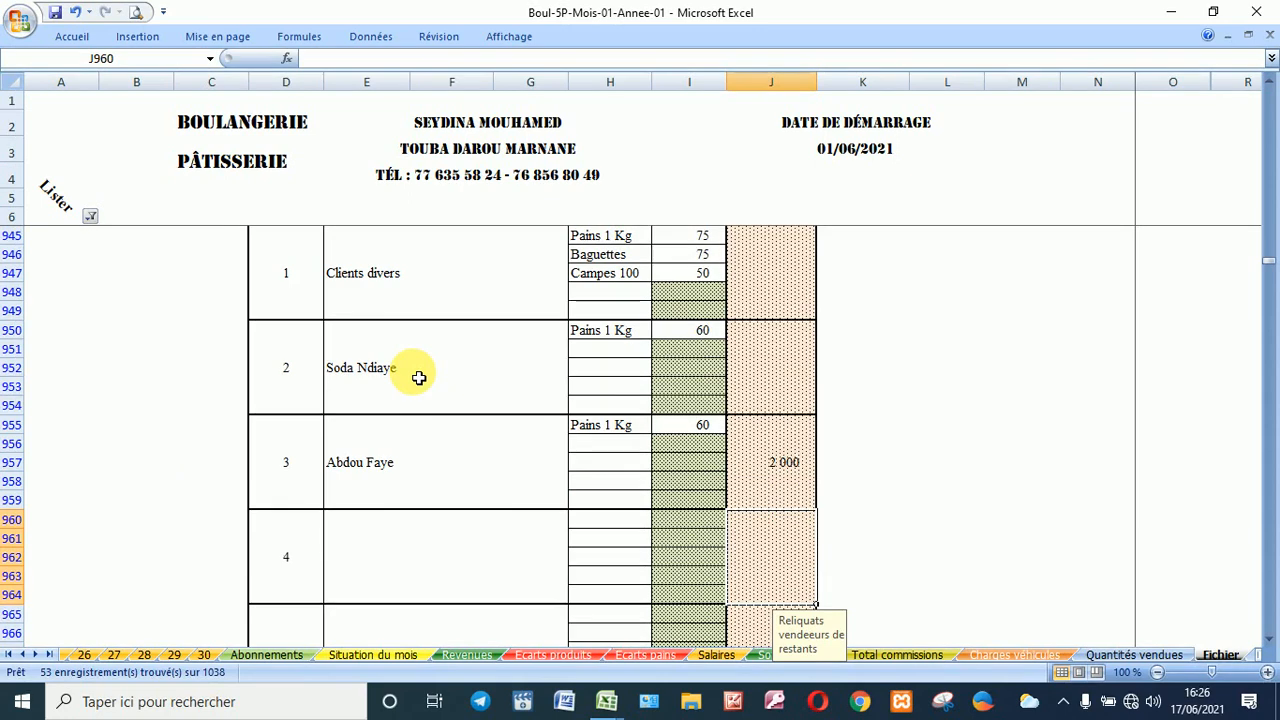
left_click(90, 216)
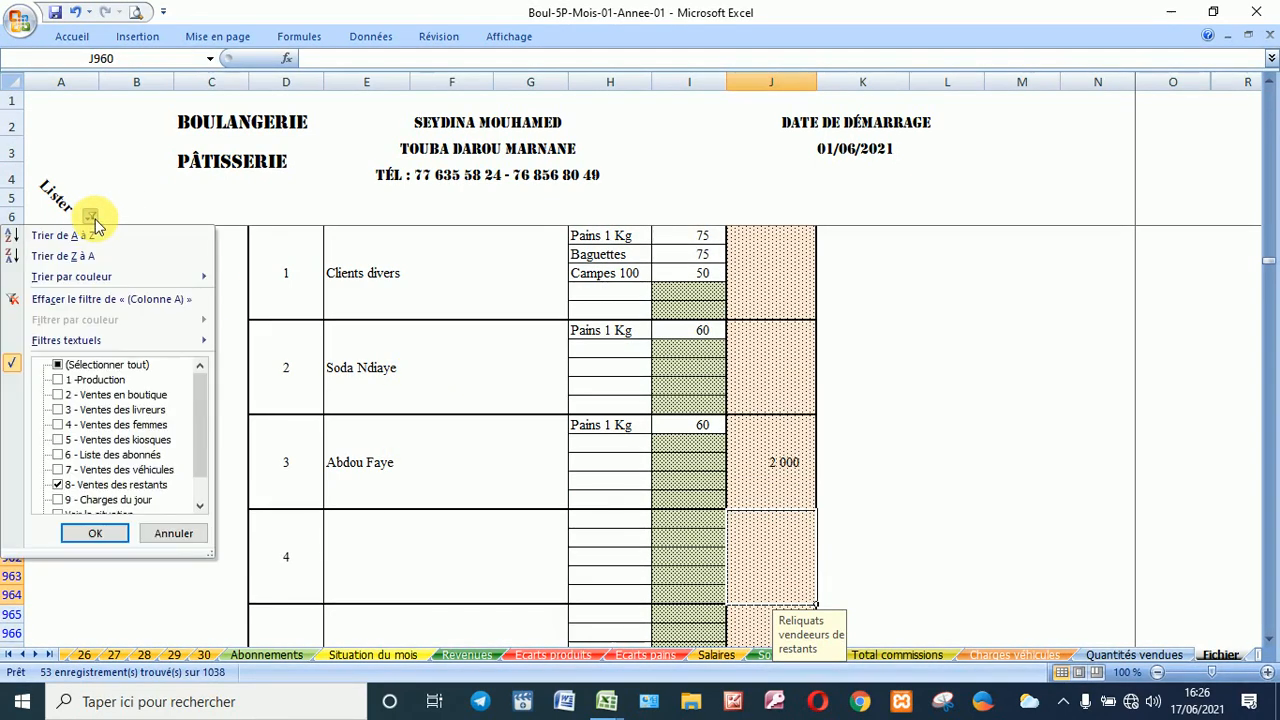
Step: Filter column A to show only '9 - Charges du jour' instead of '8 - Ventes des restants'
left_click(201, 510)
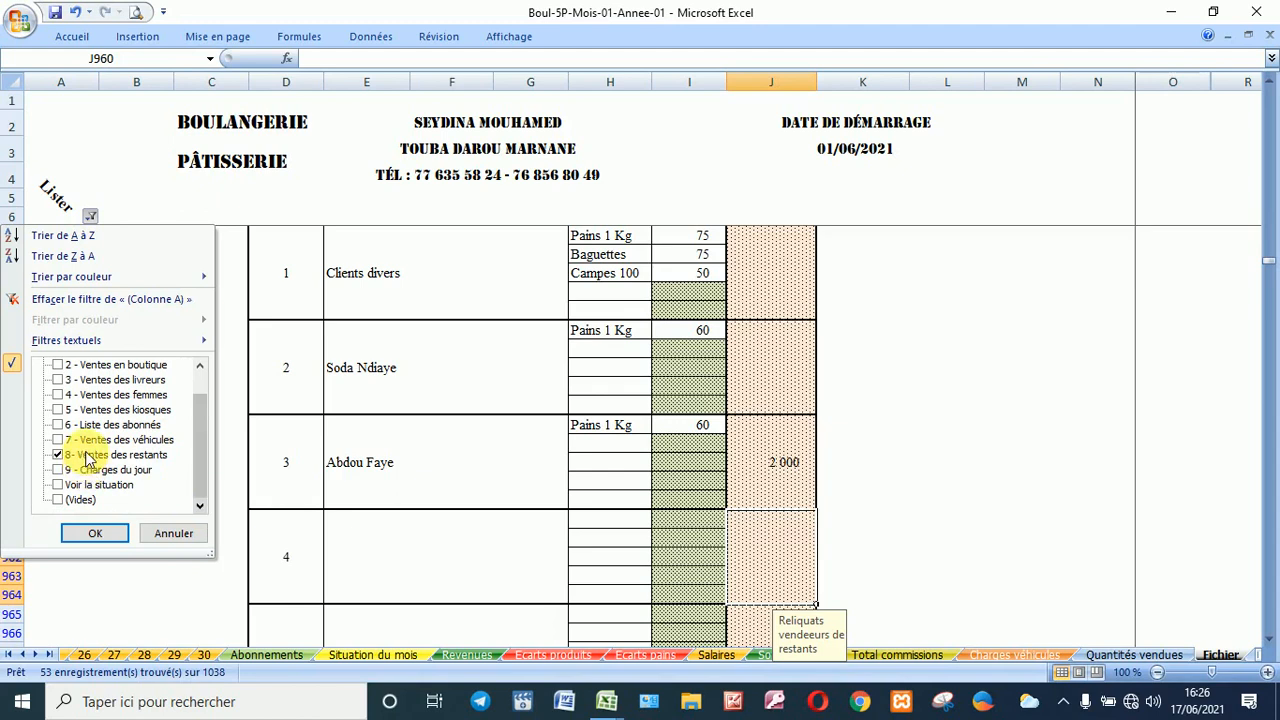
left_click(88, 457)
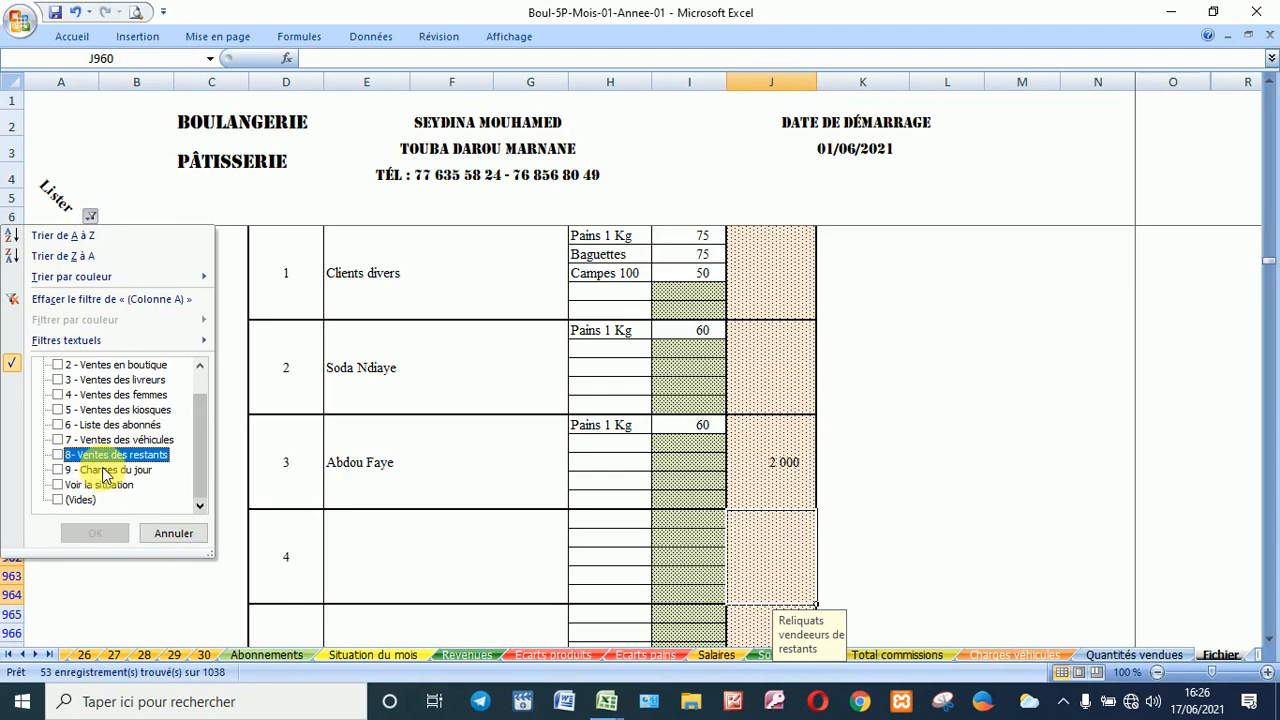
left_click(104, 470)
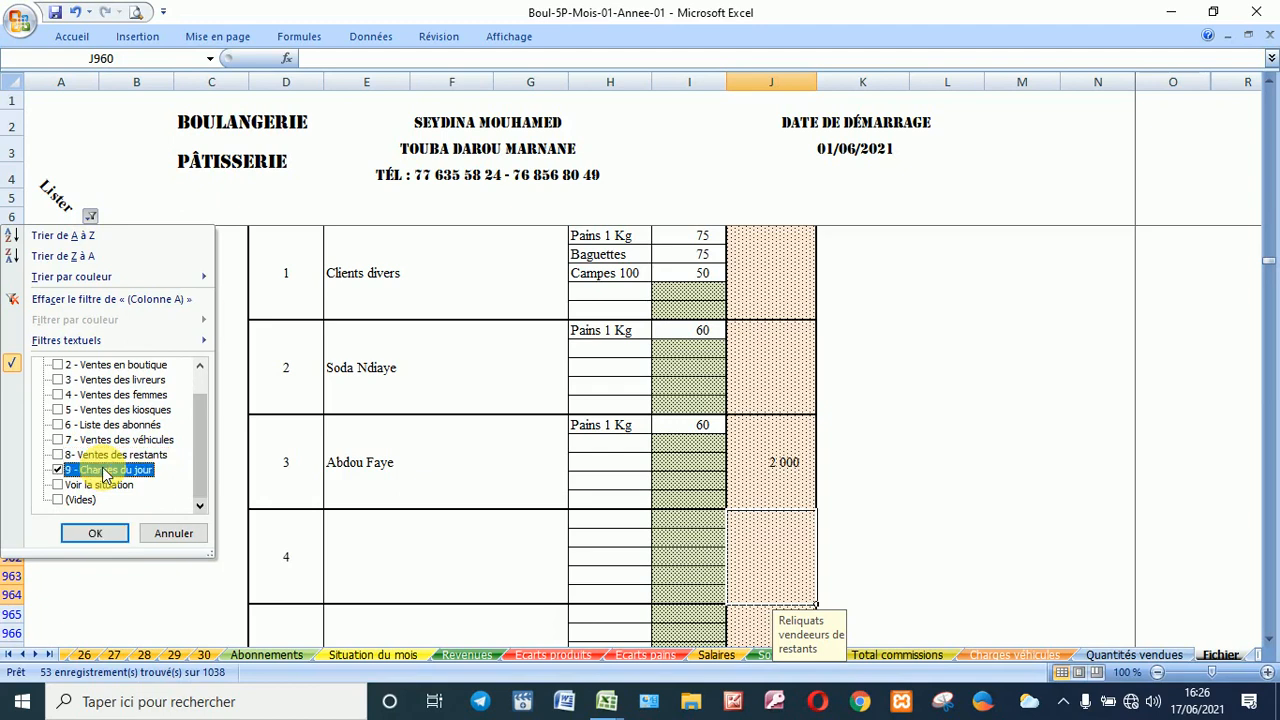
left_click(96, 534)
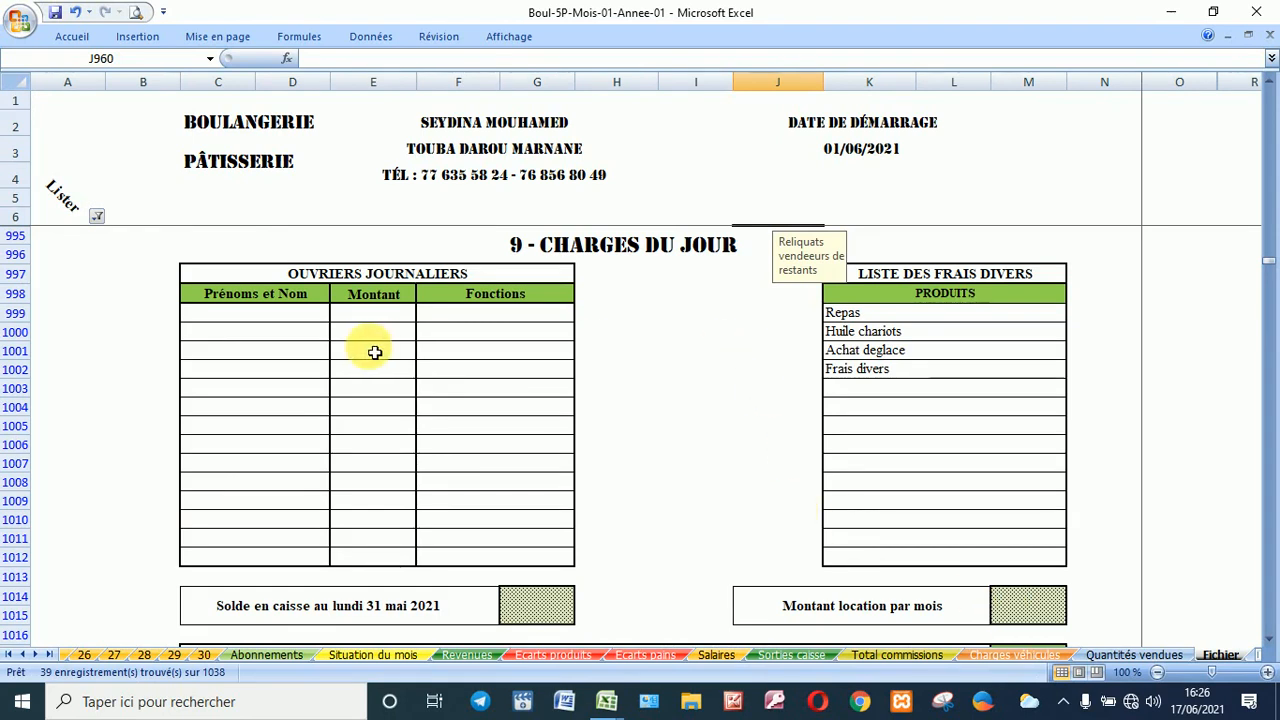
Step: Select the first name cell of the Ouvriers journaliers table
left_click(292, 316)
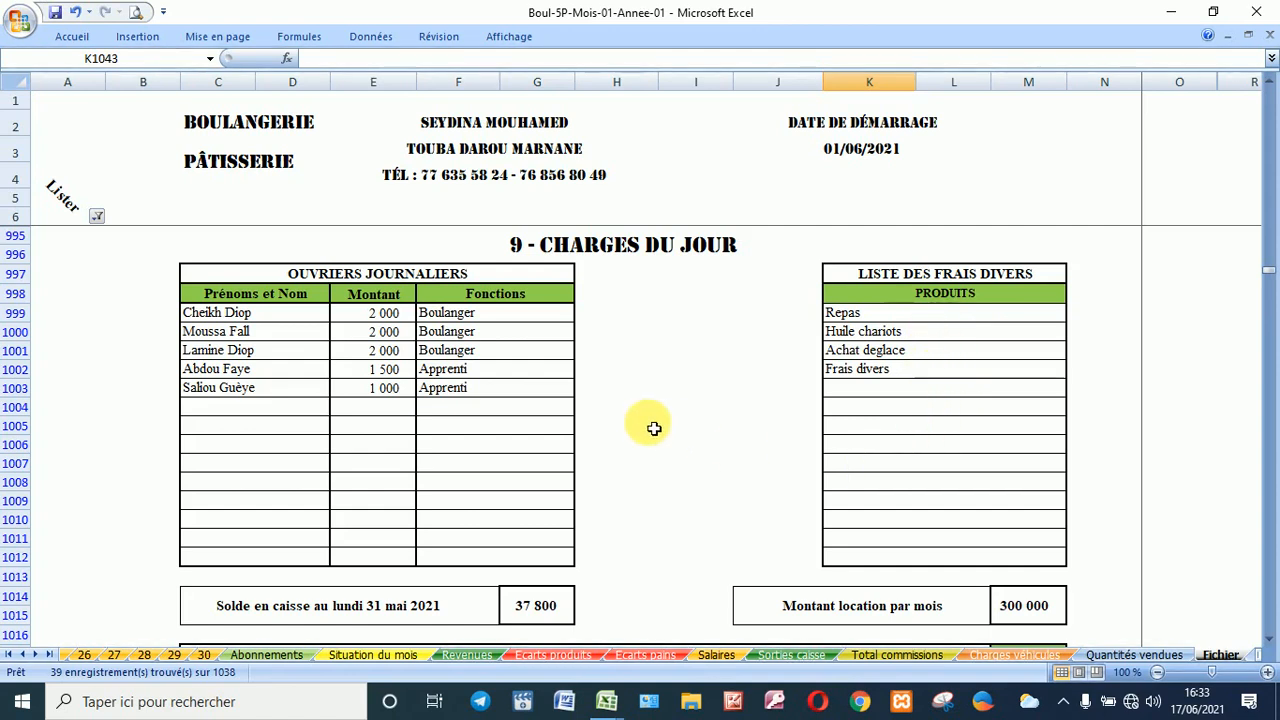
Step: Scroll down through the Liste des salariés table to review the salaries
scroll(650, 433, "down", 1)
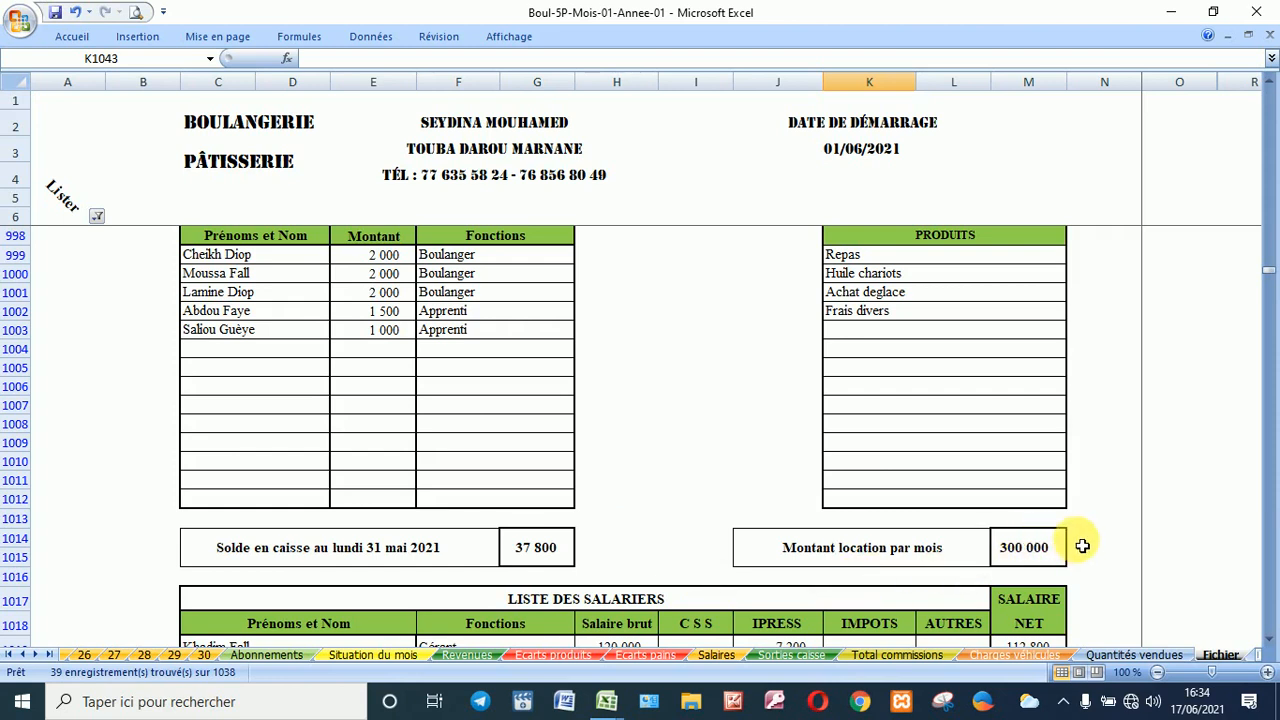
scroll(1085, 541, "down", 2)
scroll(1085, 541, "down", 3)
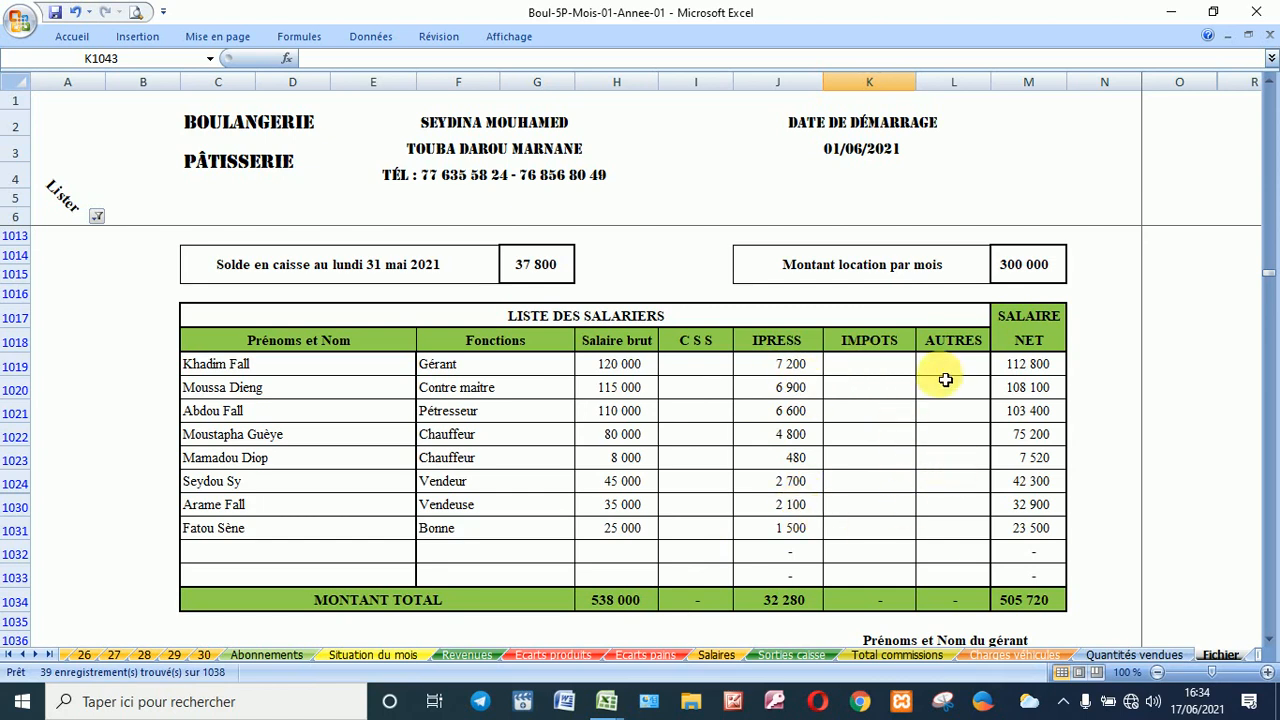
scroll(945, 370, "down", 2)
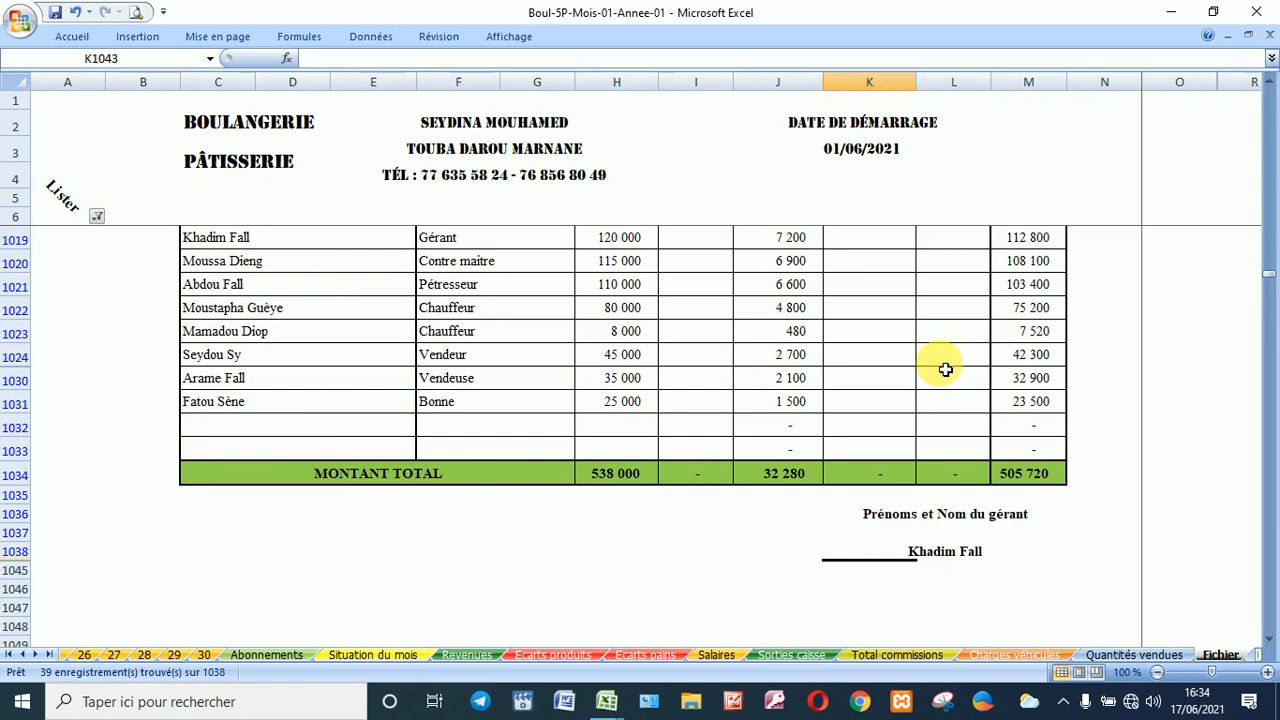
scroll(945, 370, "up", 8)
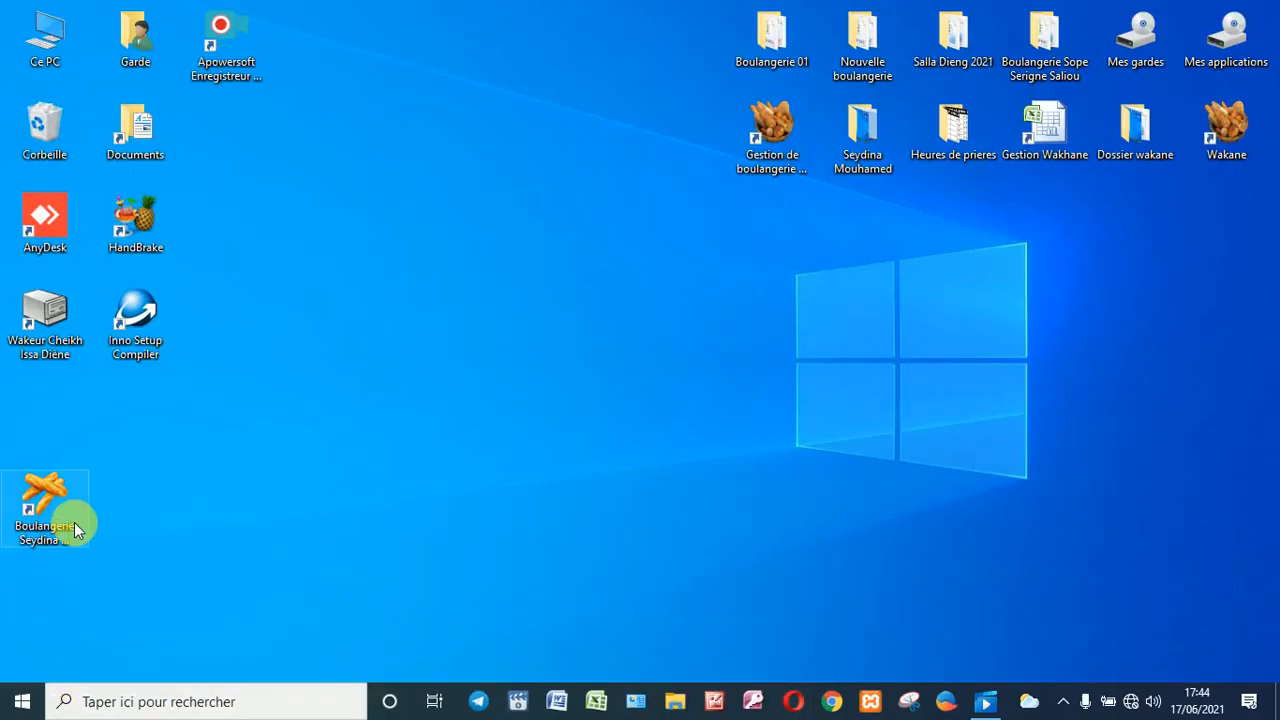
Step: Launch the Boulangerie workbook, submit its password, and open the juin-21 monthly workbook
double_click(74, 528)
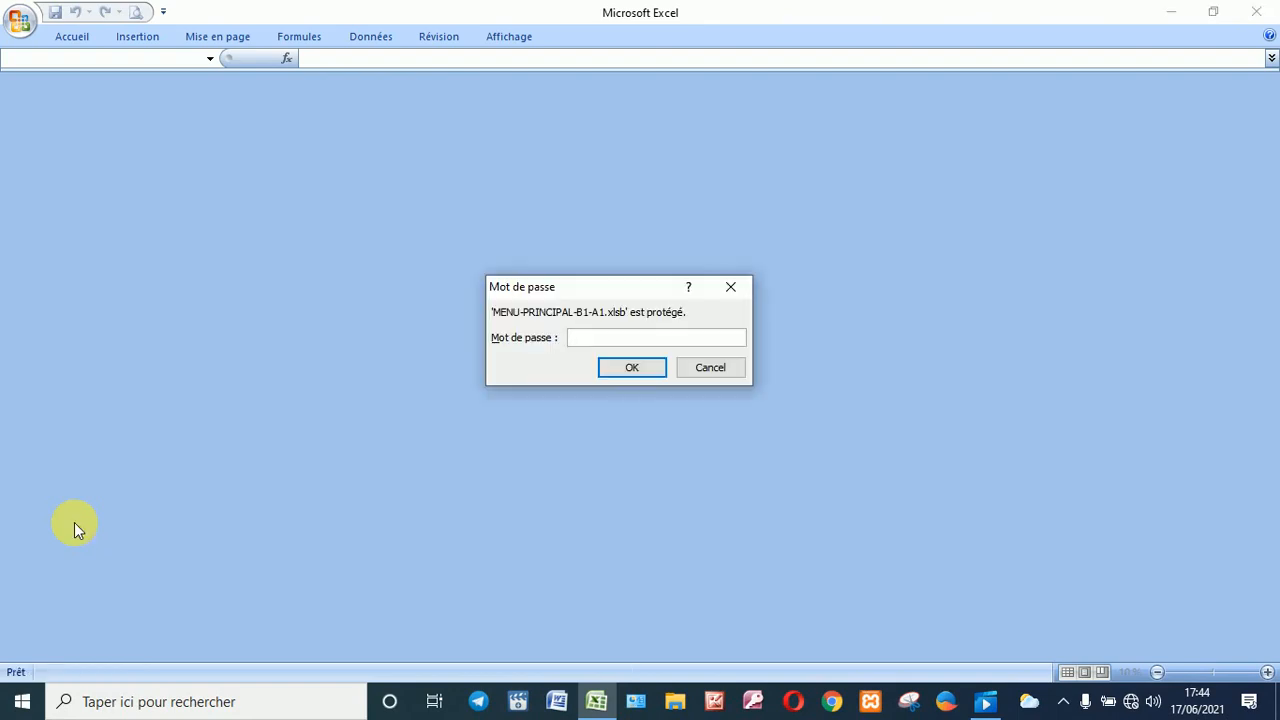
key("Return")
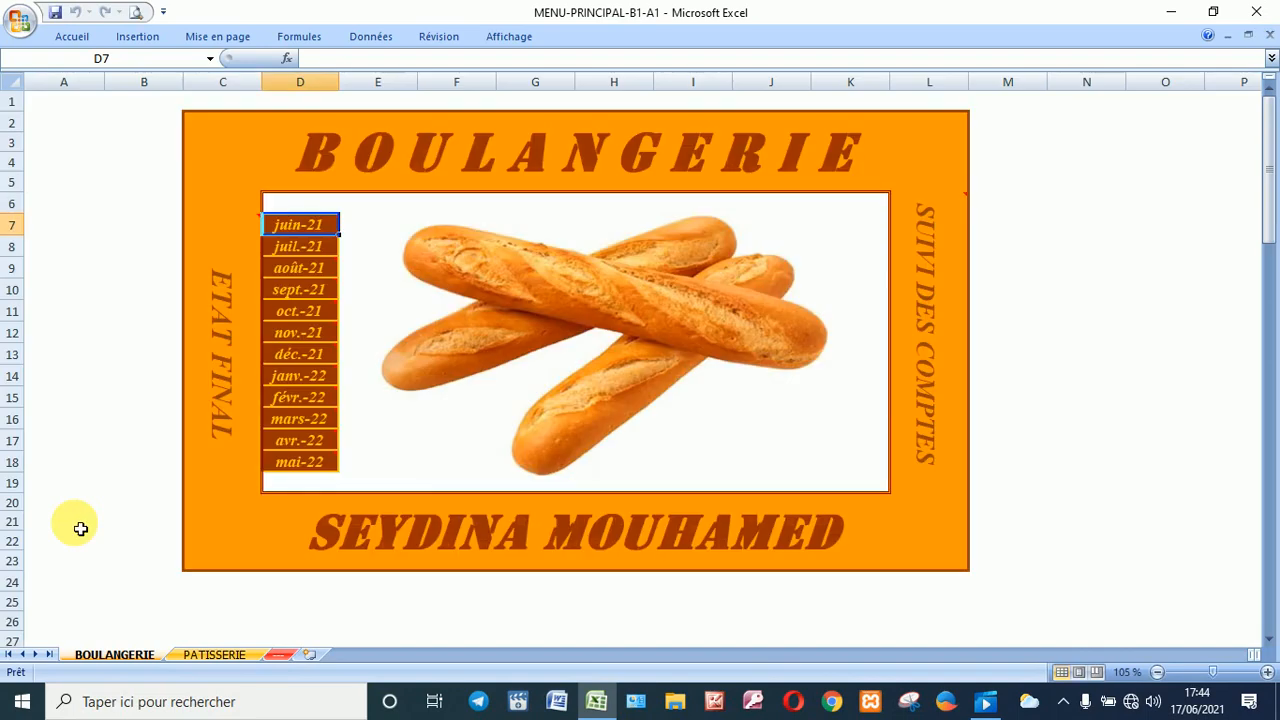
left_click(316, 226)
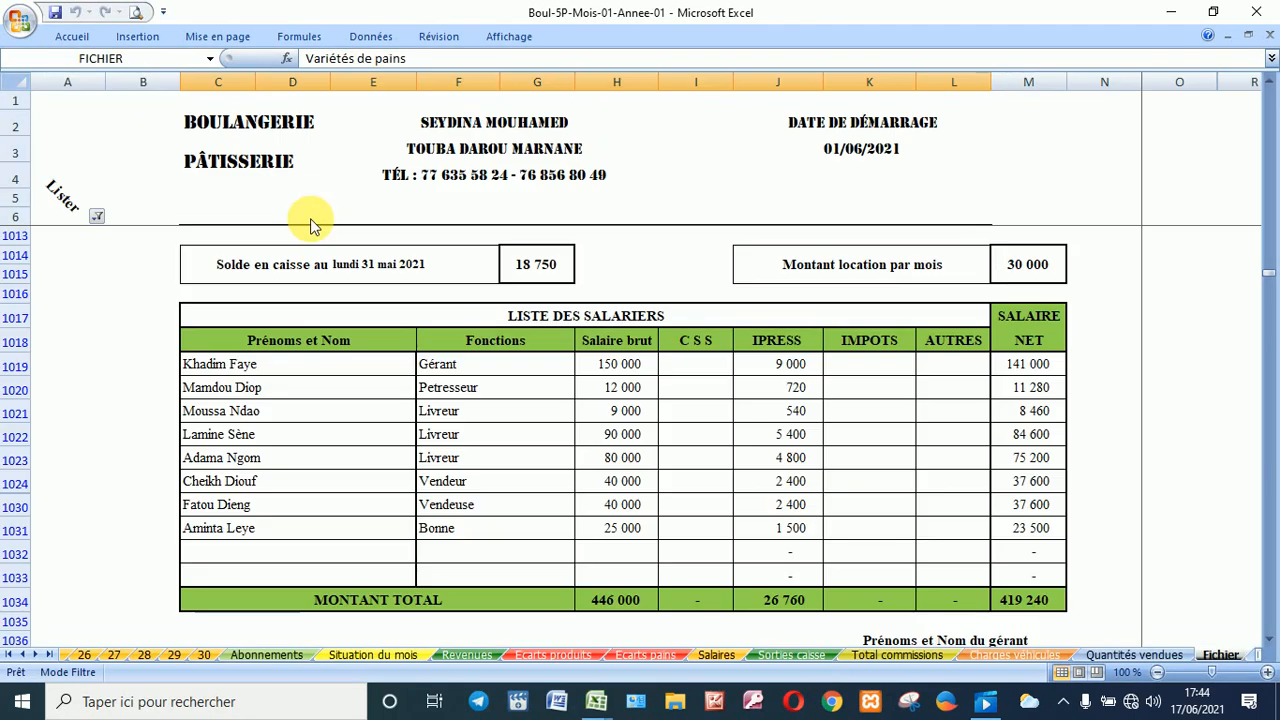
Step: Go to the _A__SAISIES_DU_JOUR named area from the Name Box list
left_click(207, 60)
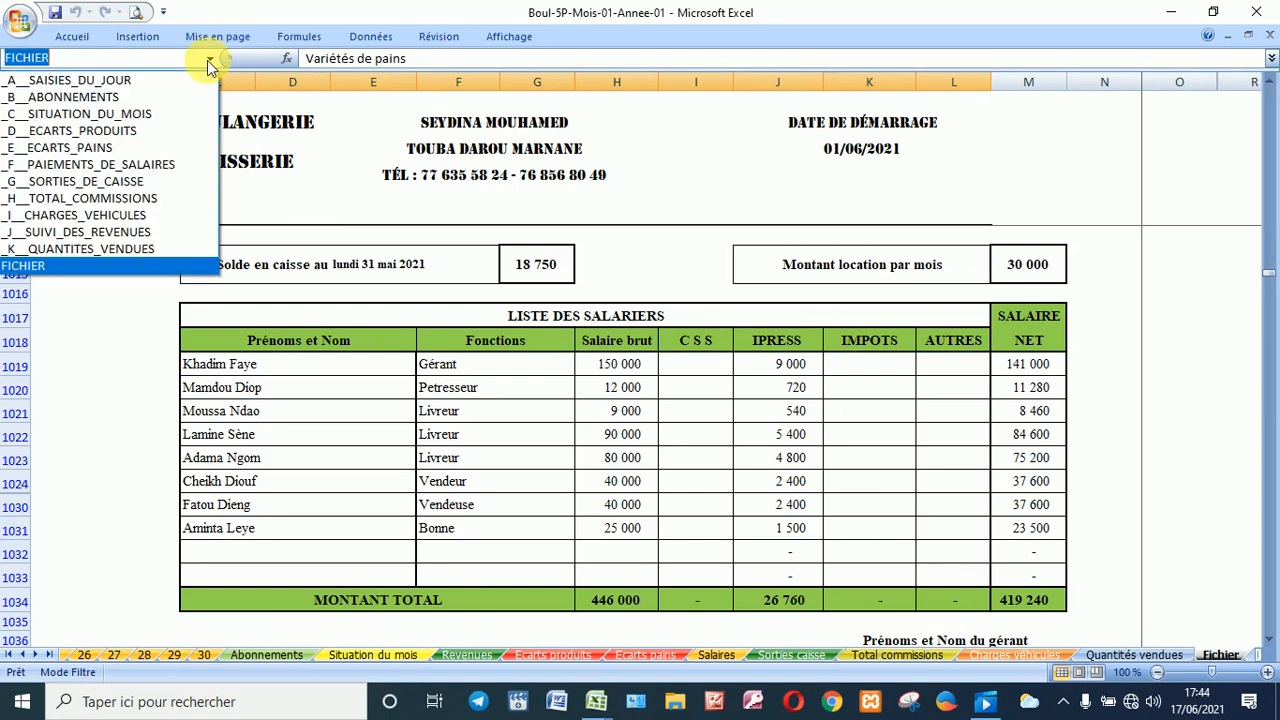
left_click(145, 75)
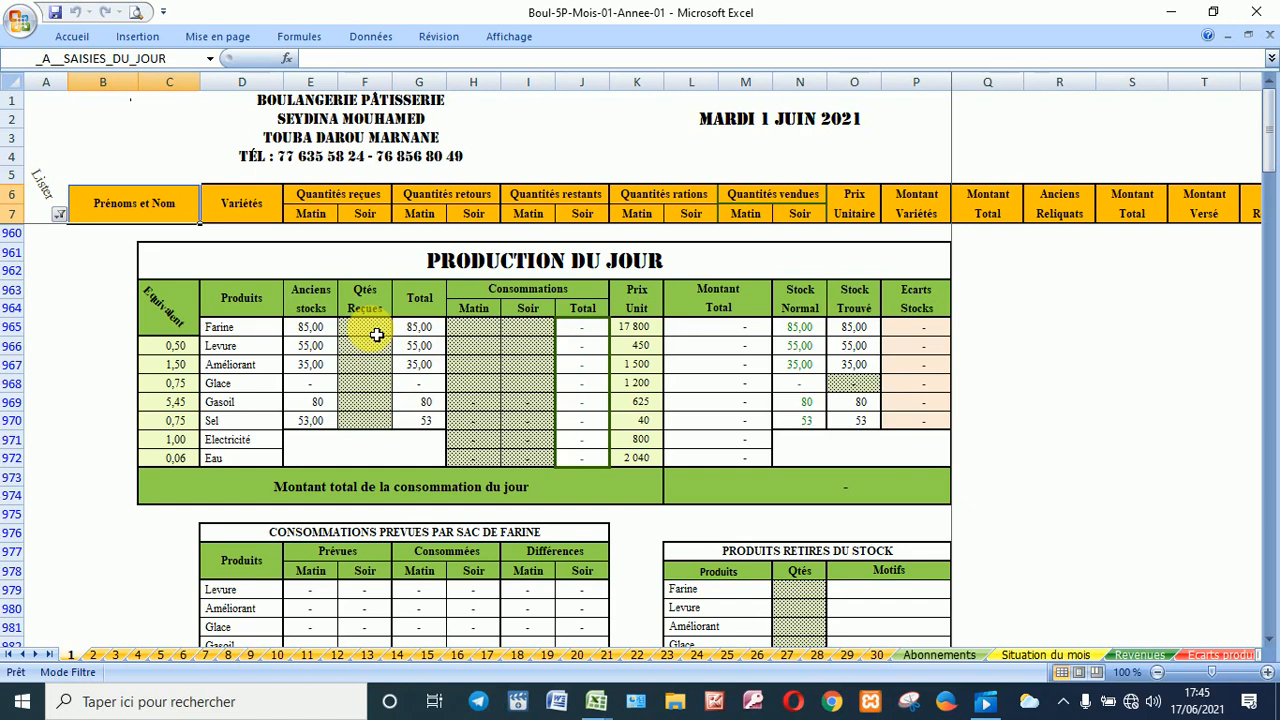
Step: Enter Farine consumption of 12 in the morning (H965) and 3 in the evening (I965)
left_click(478, 331)
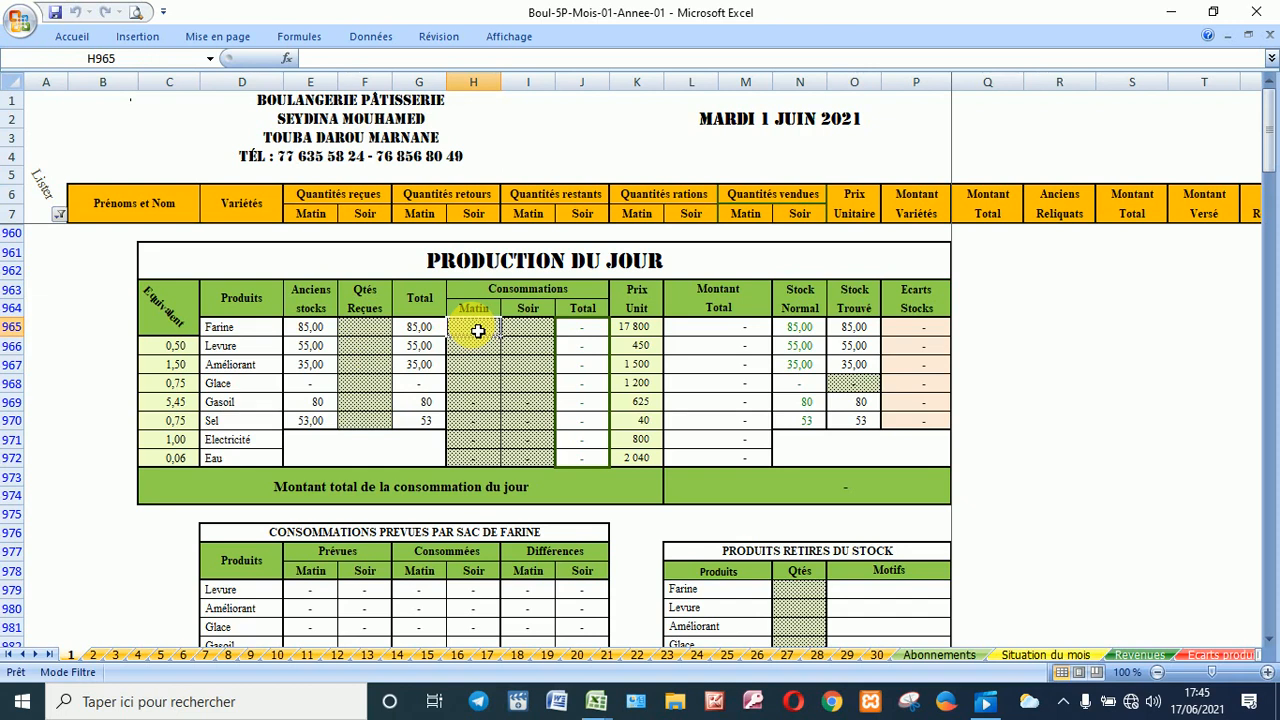
type("12")
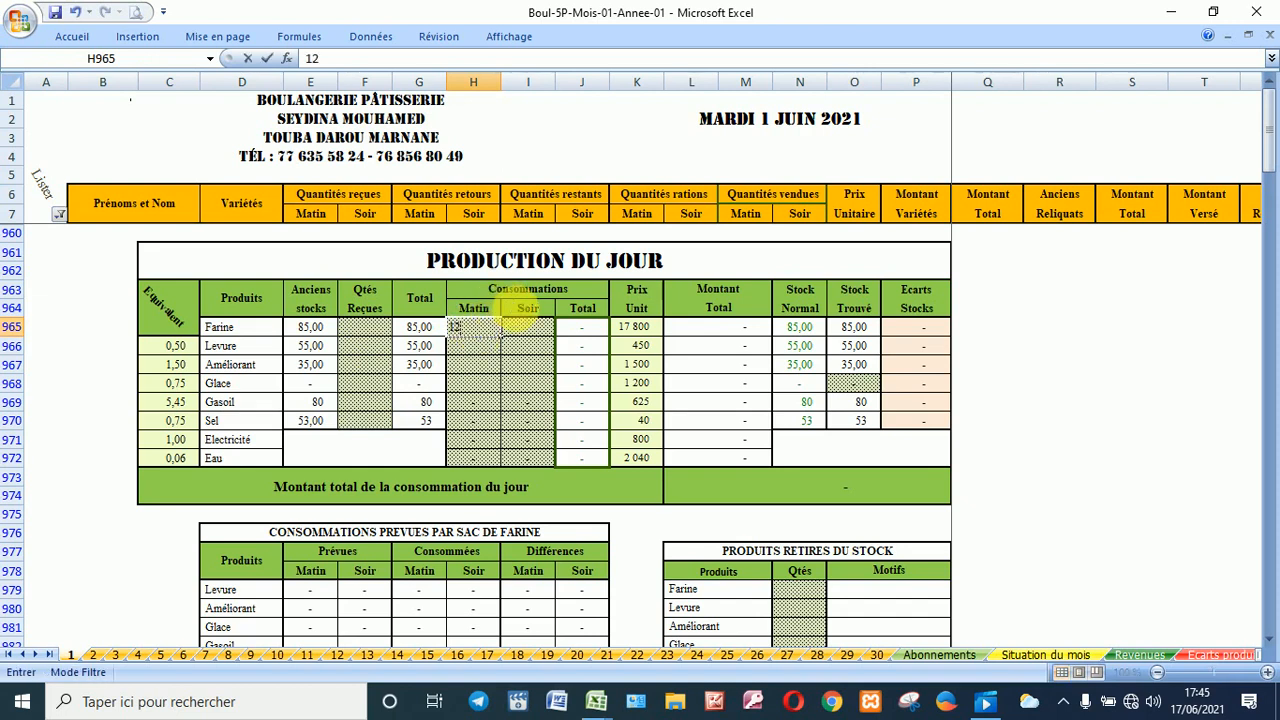
left_click(520, 332)
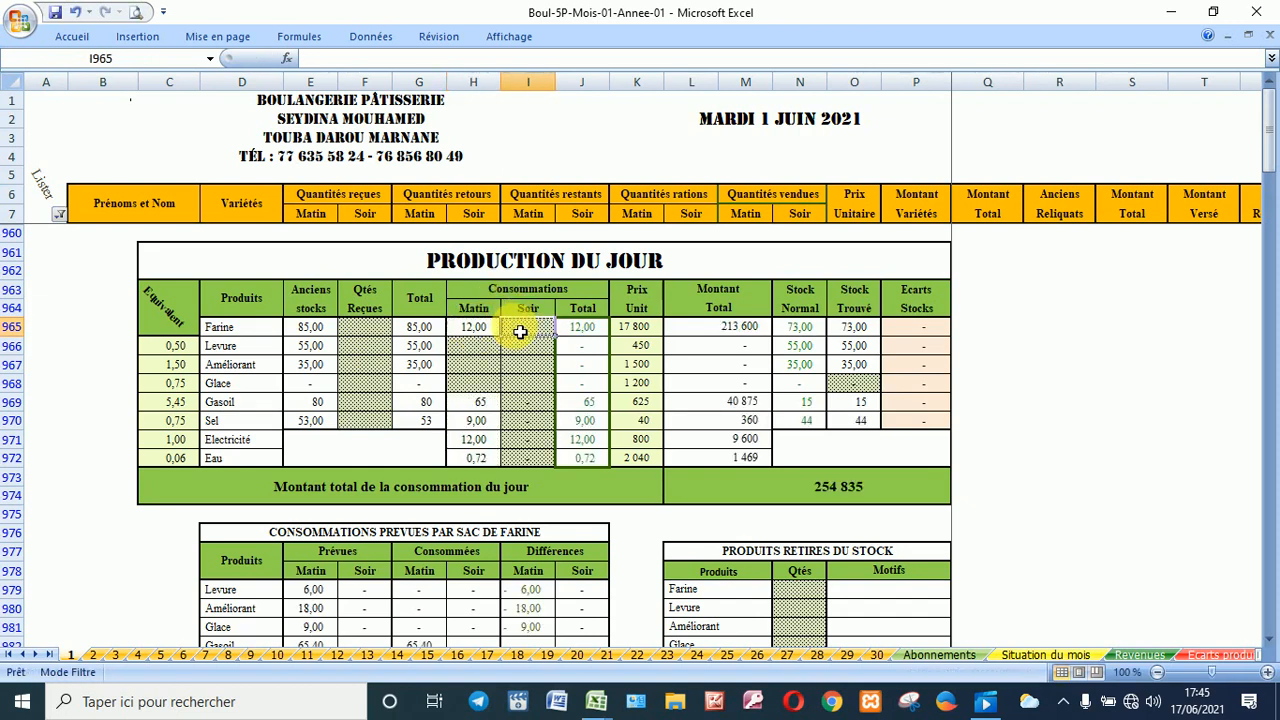
type("3")
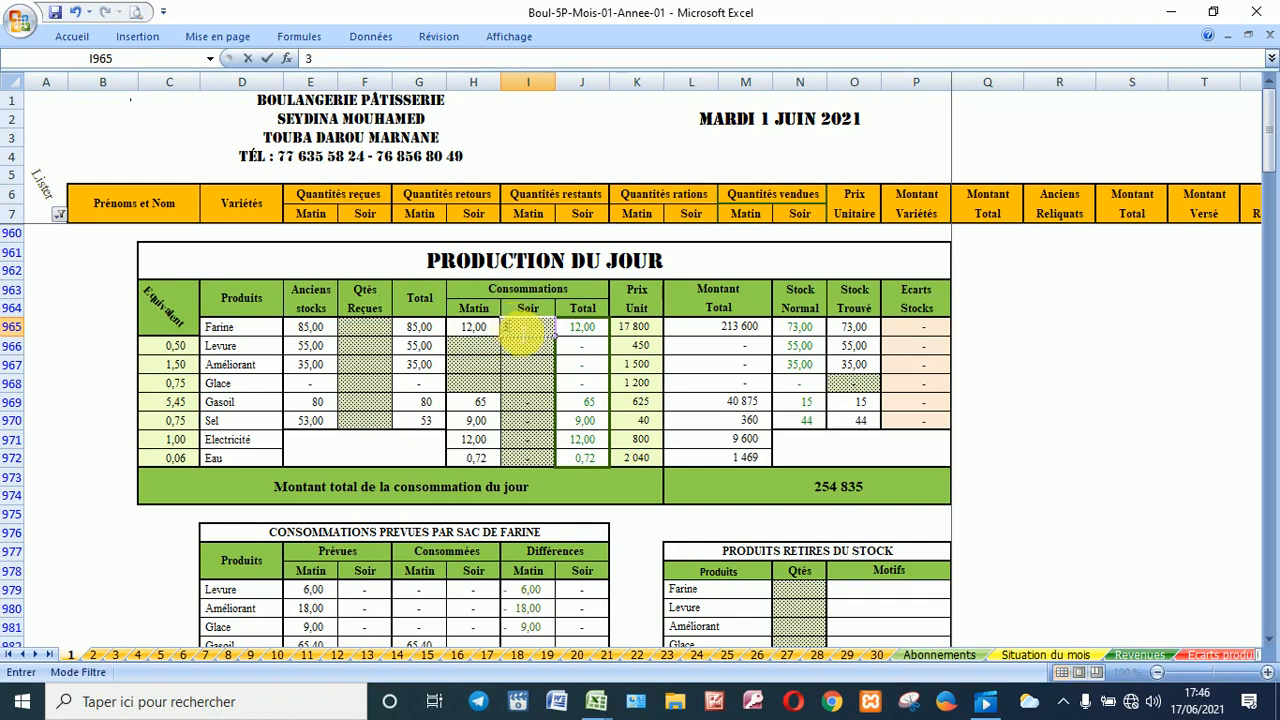
left_click(585, 330)
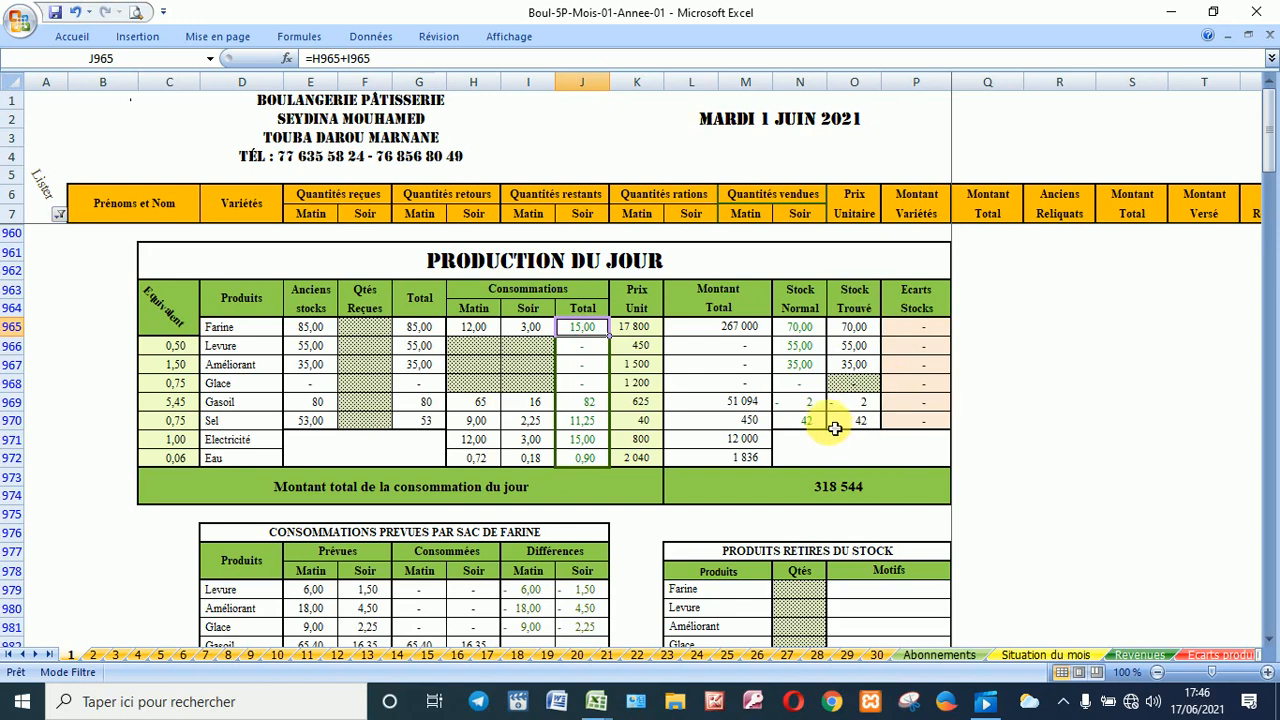
scroll(851, 406, "down", 3)
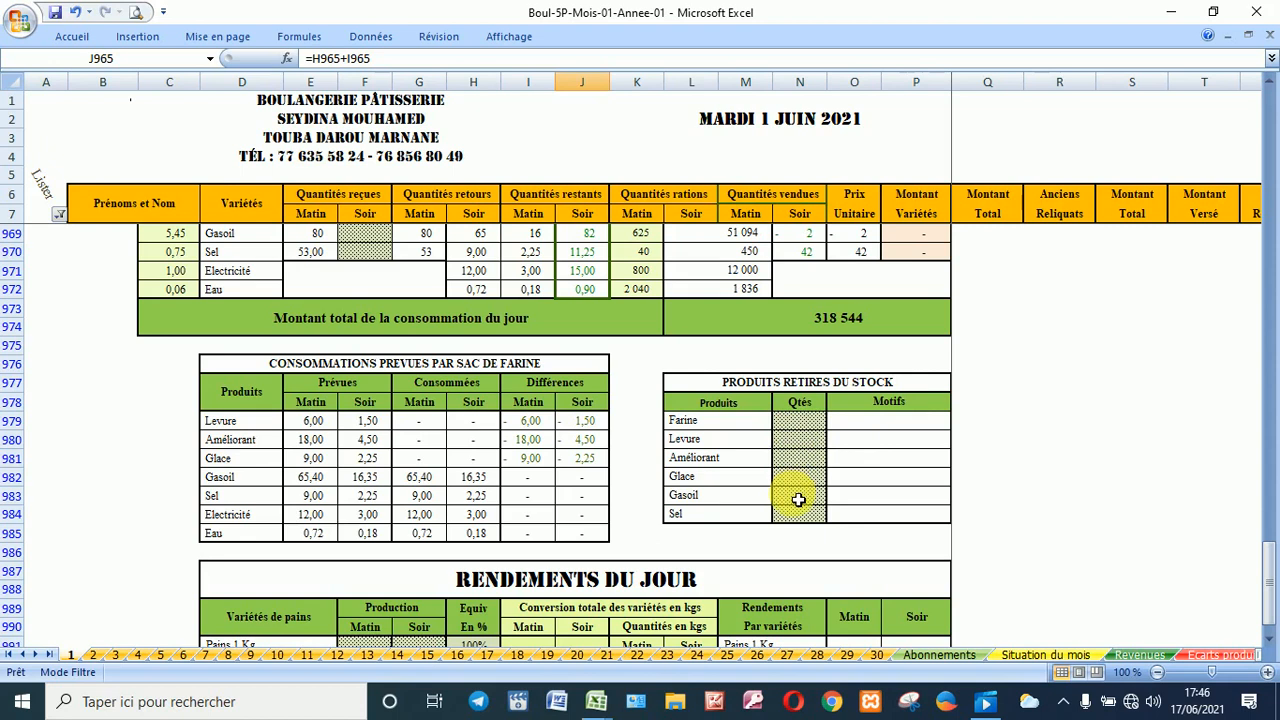
left_click(801, 429)
scroll(801, 429, "up", 1)
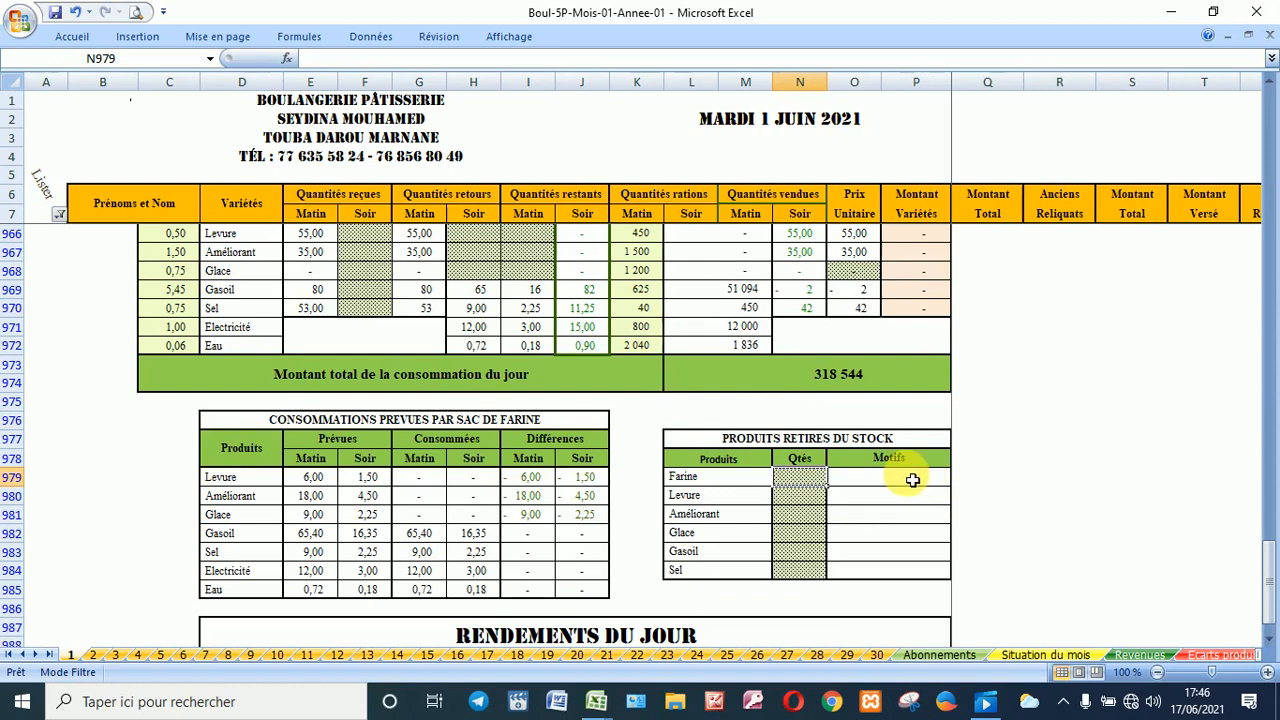
scroll(872, 362, "up", 2)
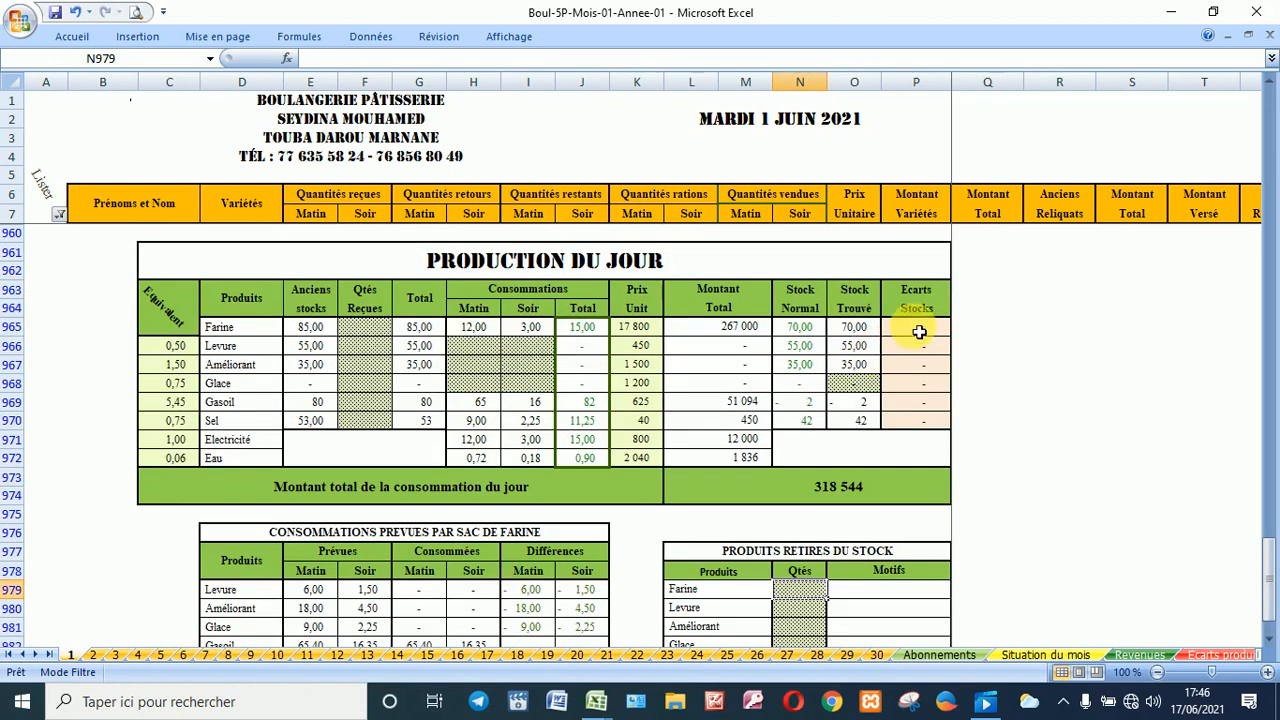
Step: Select the morning Levure consumption cell in the Production du jour table
left_click(471, 334)
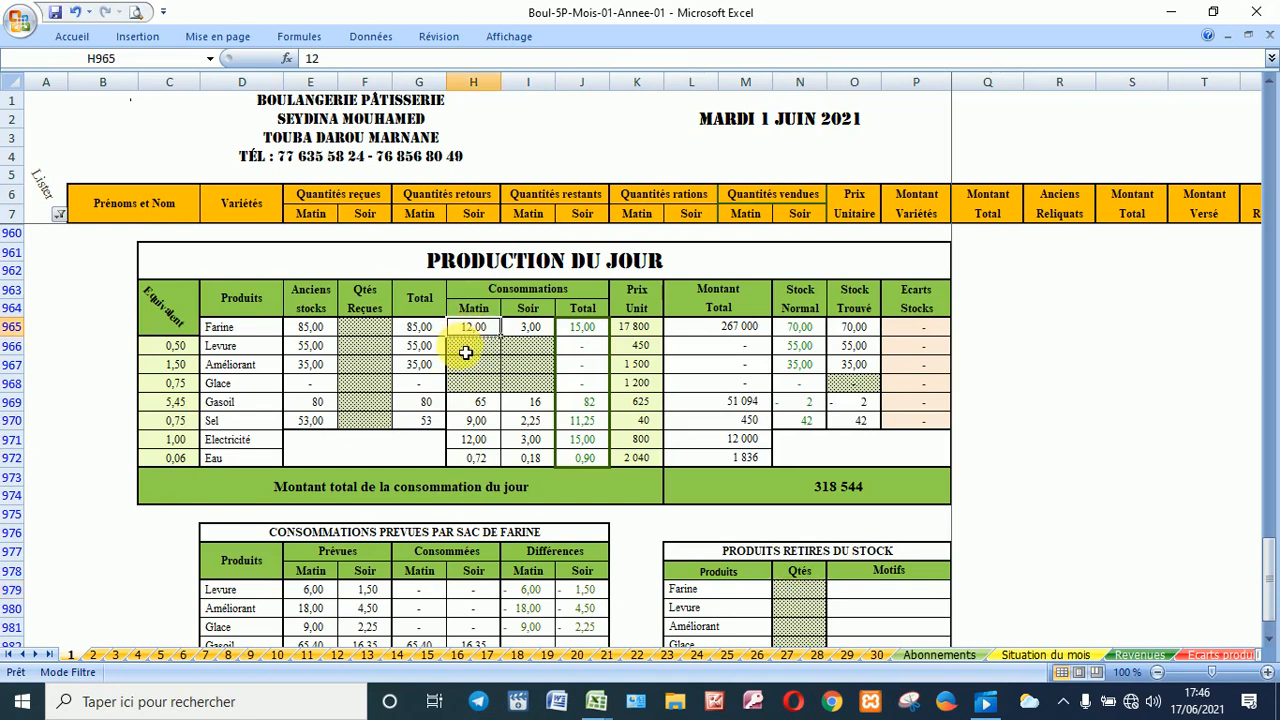
left_click(466, 352)
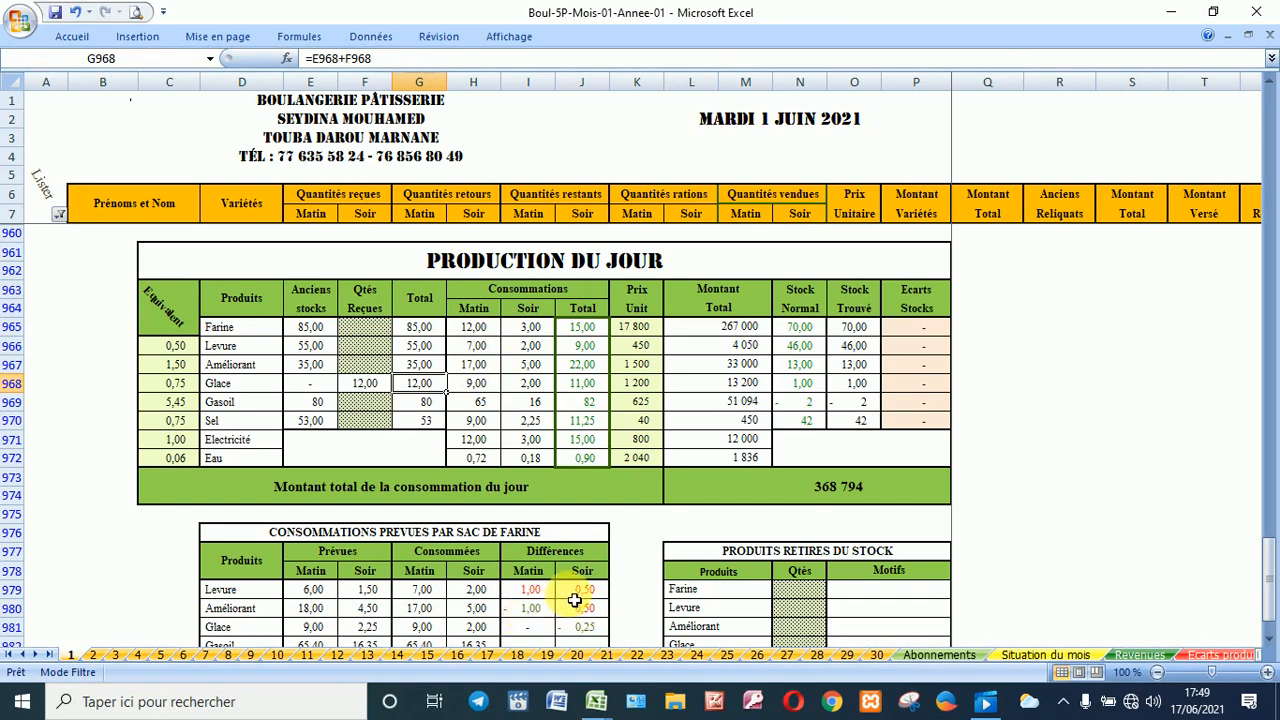
scroll(570, 596, "down", 2)
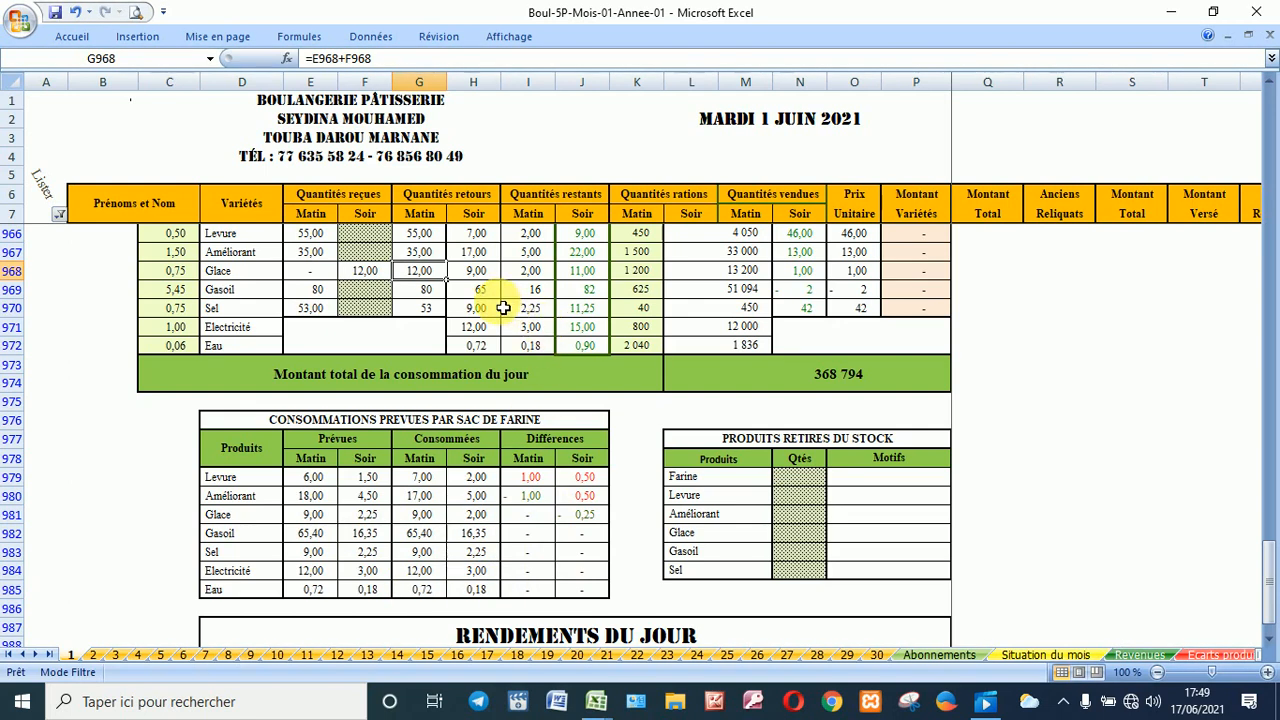
scroll(504, 308, "up", 1)
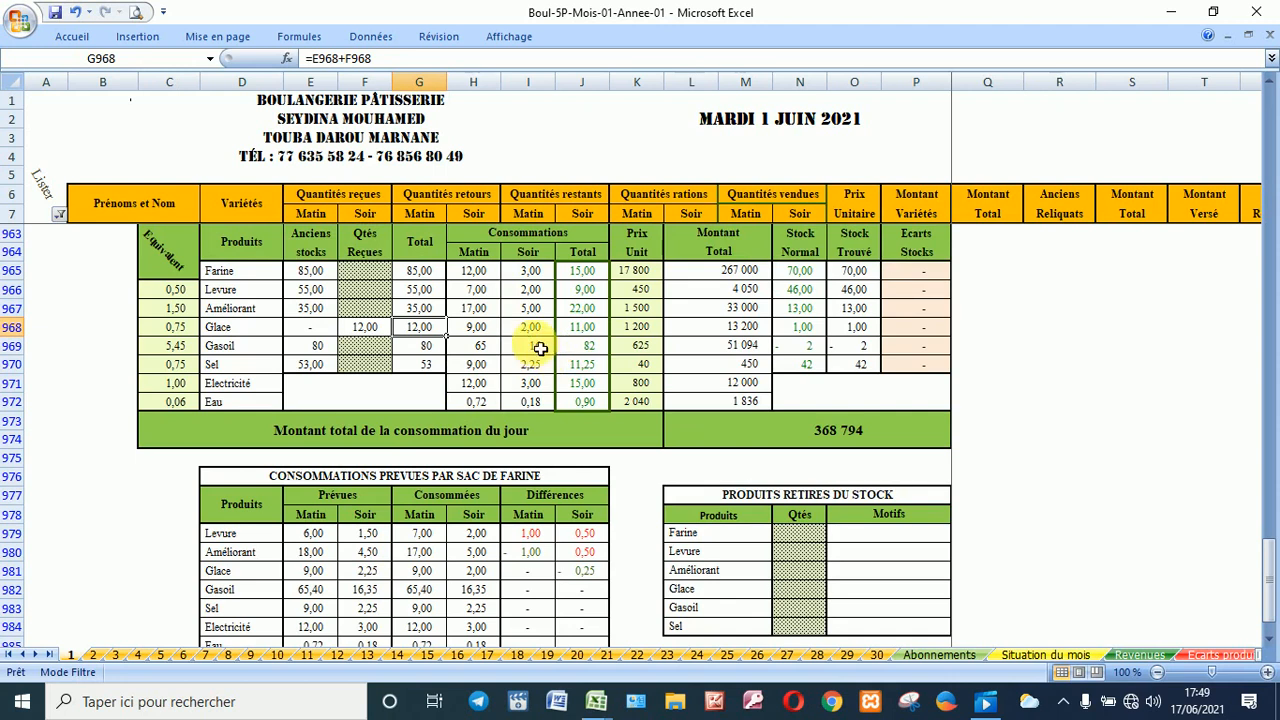
scroll(539, 348, "down", 5)
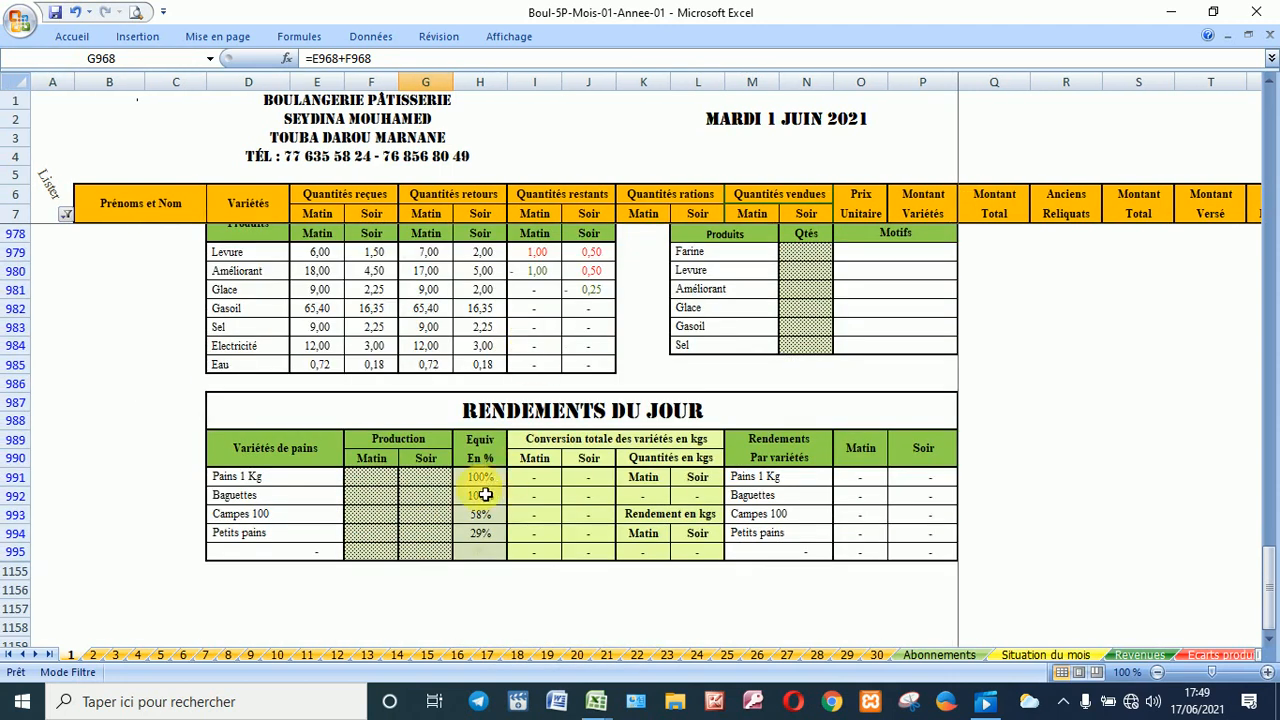
left_click(374, 483)
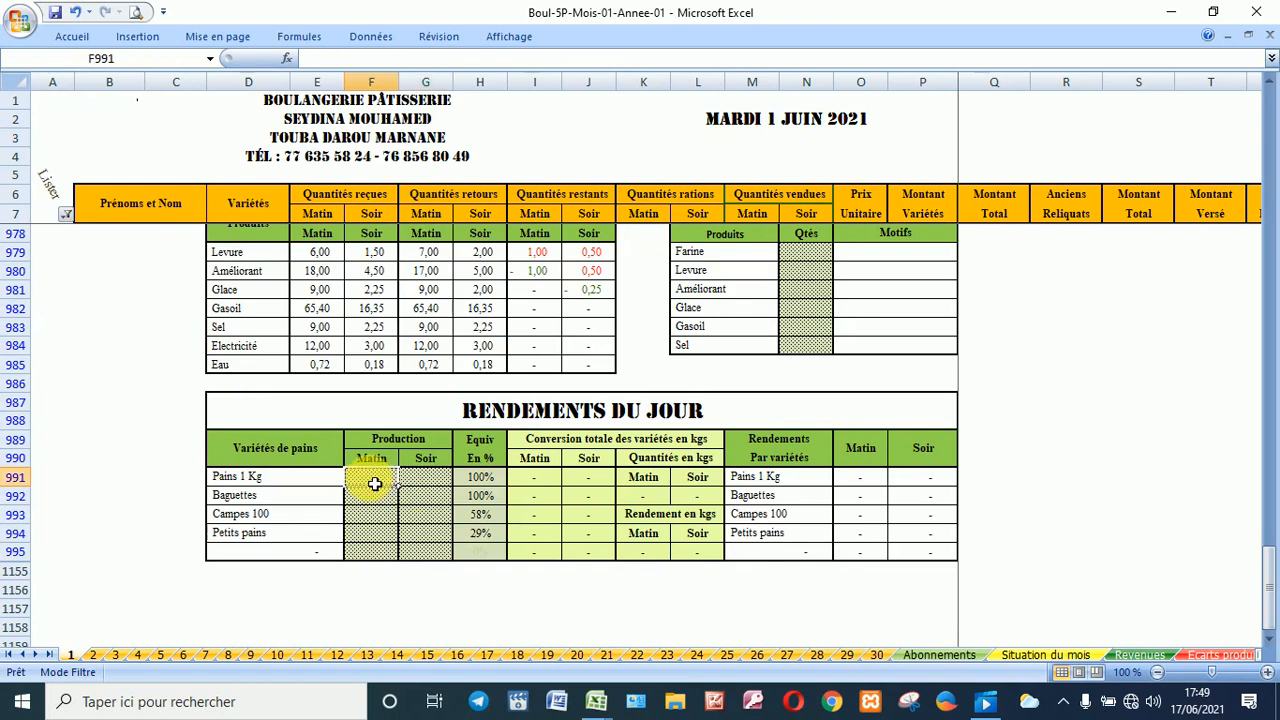
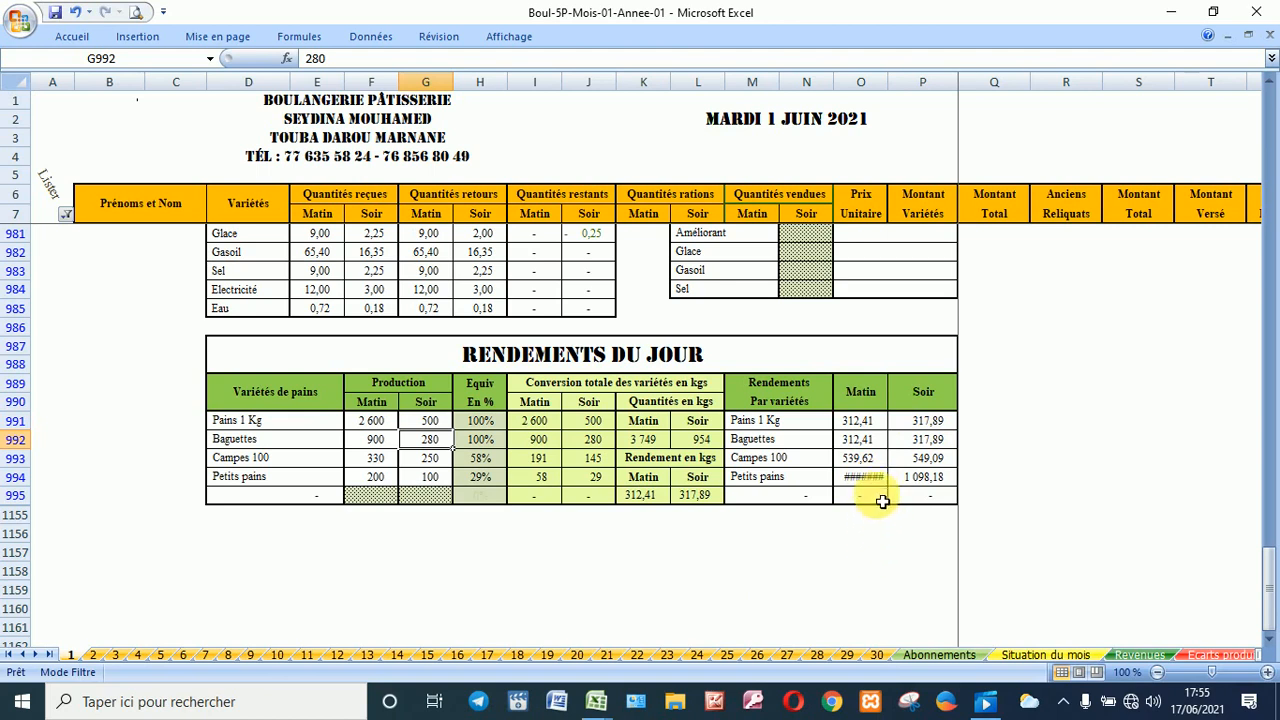
Step: Check the Petits pains morning yield, then bring up the Lister column's filter choices
left_click(874, 480)
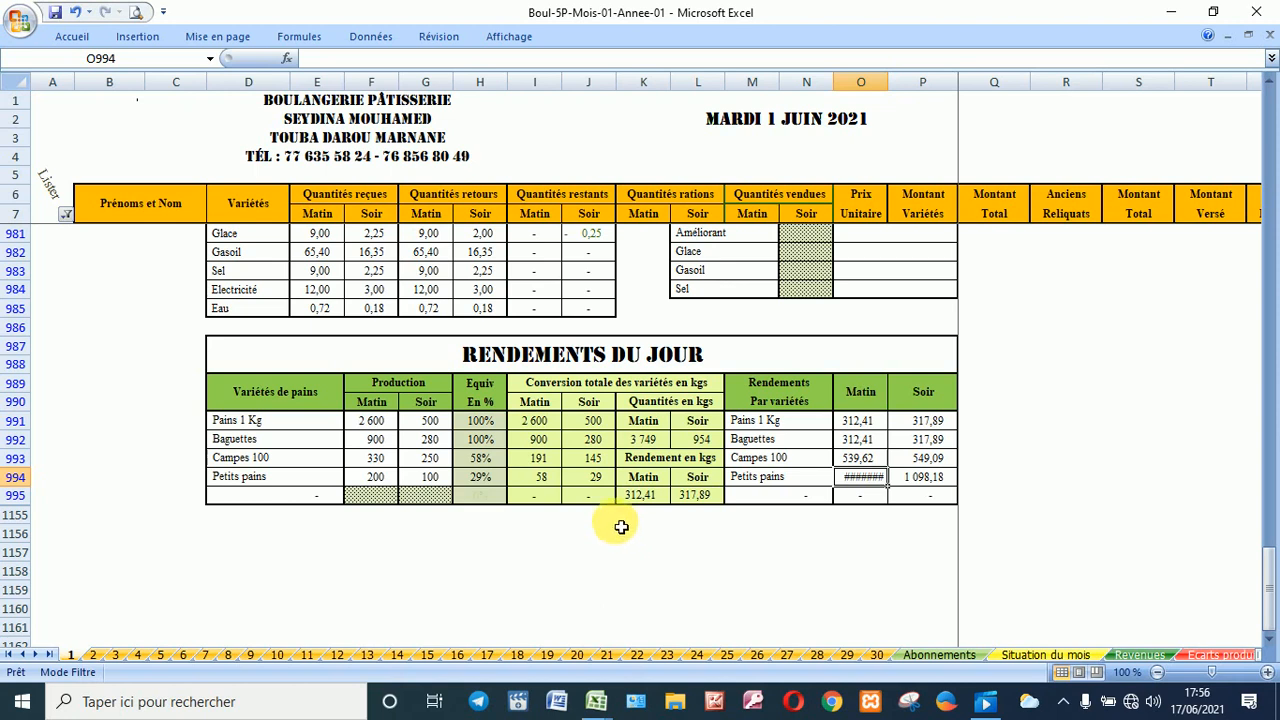
left_click(65, 215)
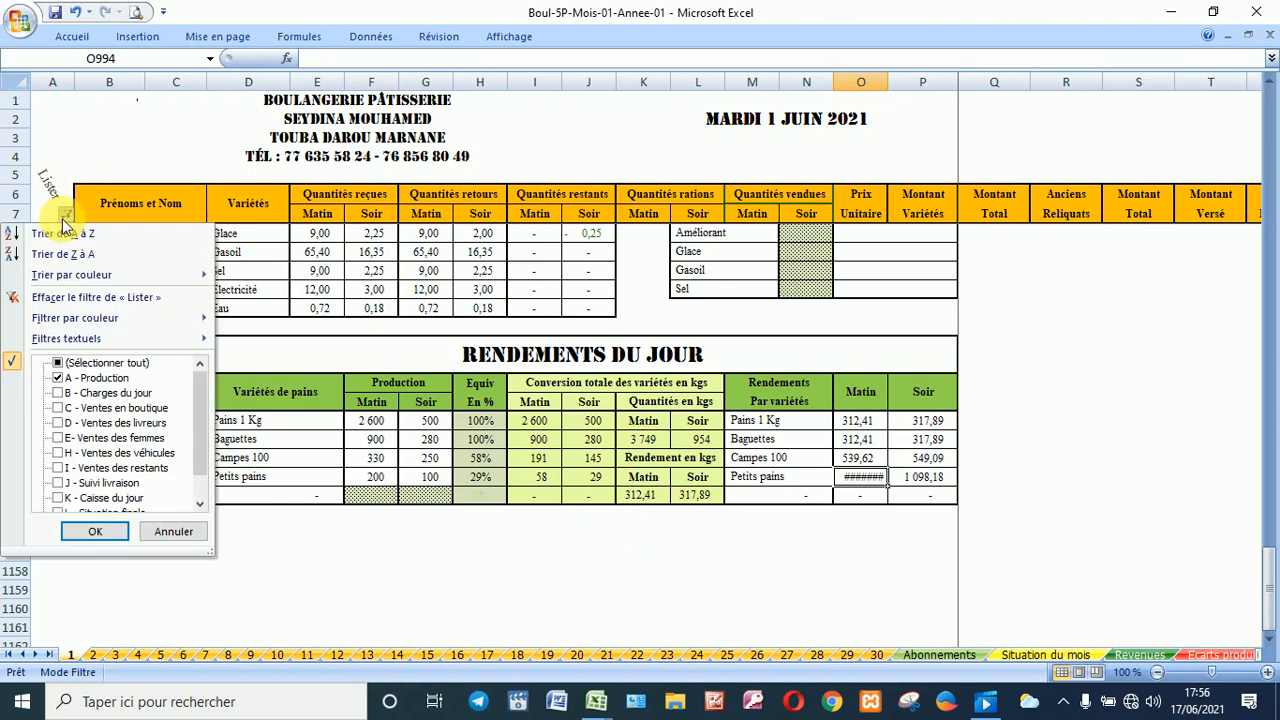
Step: Switch the Lister filter from A - Production to B - Charges du jour
left_click(117, 394)
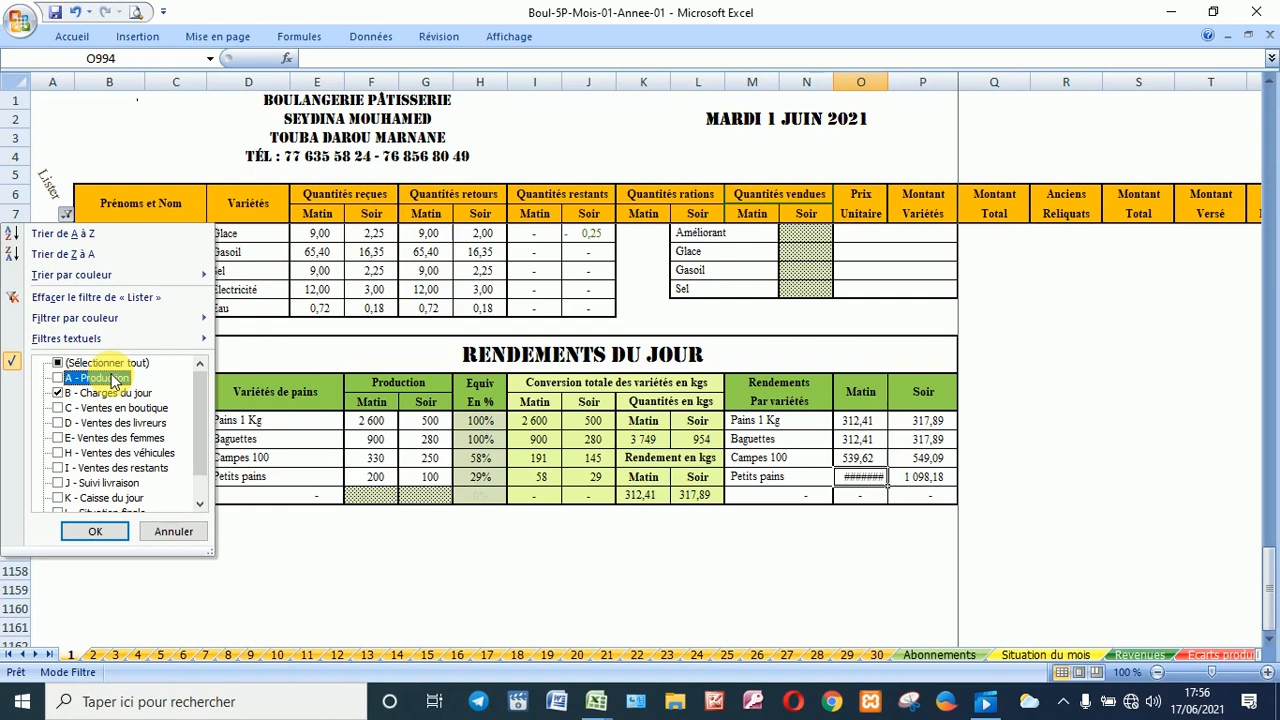
left_click(115, 533)
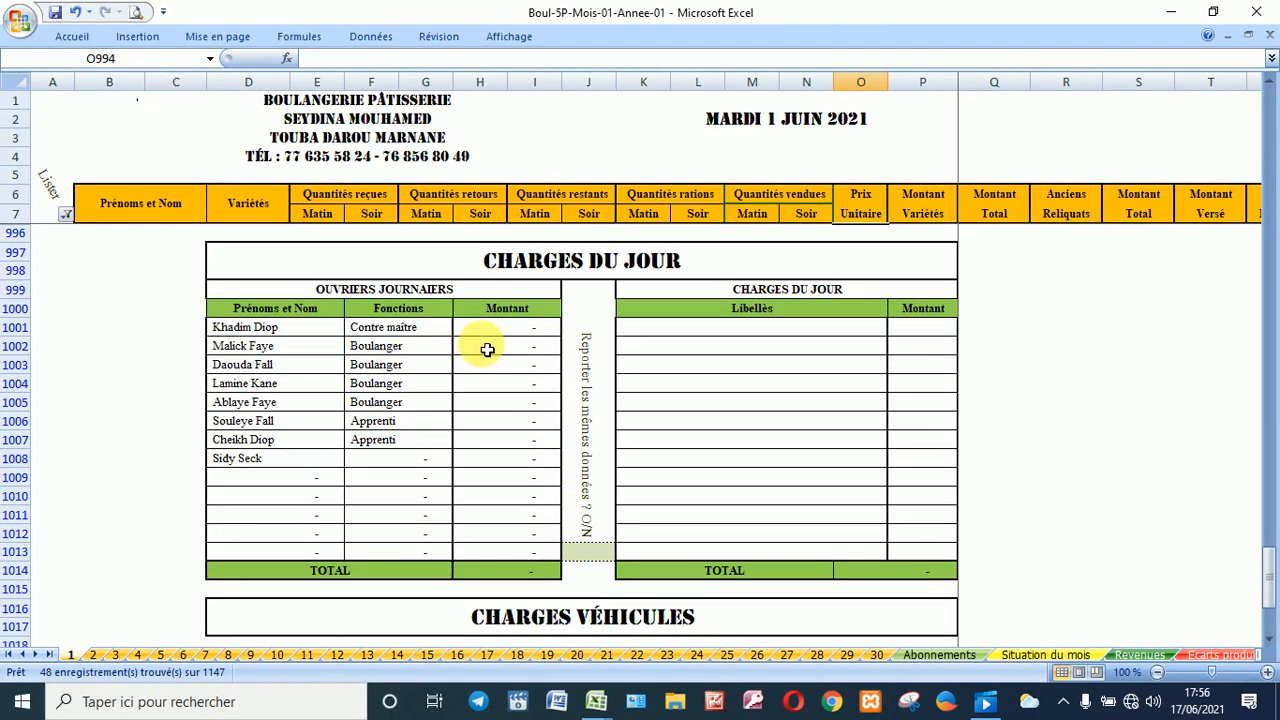
Step: Answer 'o' in J1013 to carry over the workers' pay, totalling 13 500
left_click(594, 552)
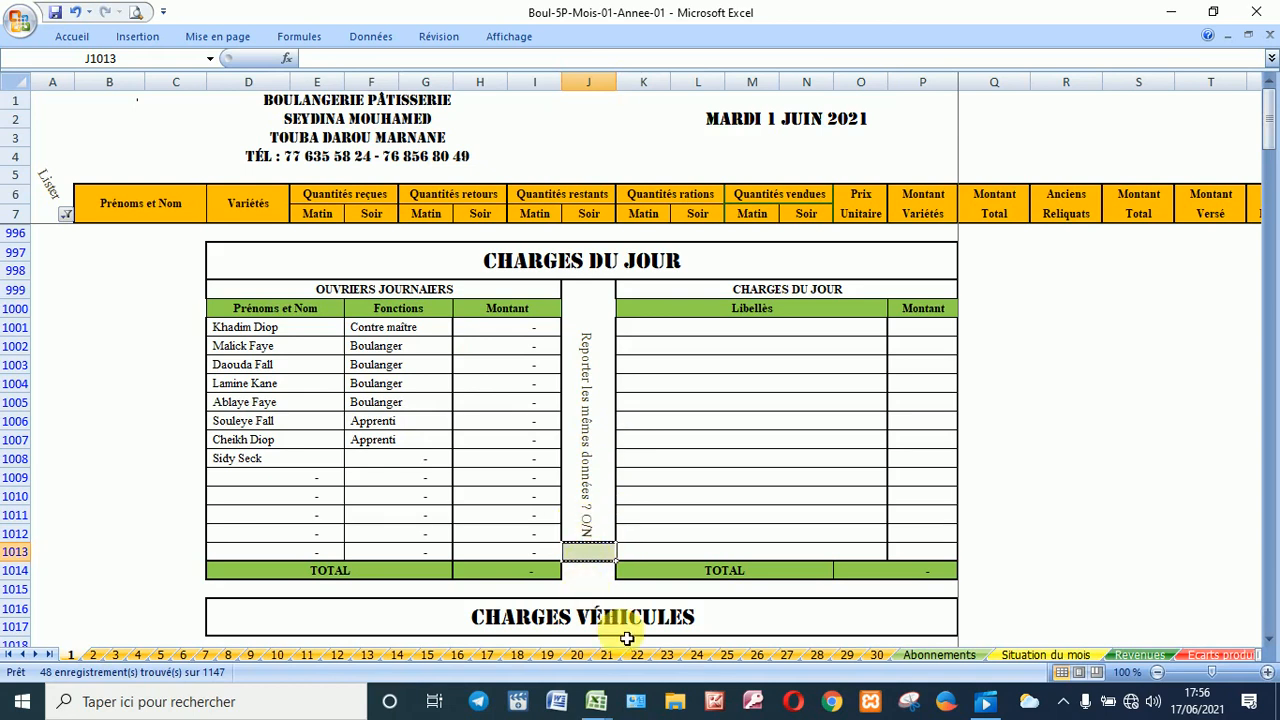
type("o")
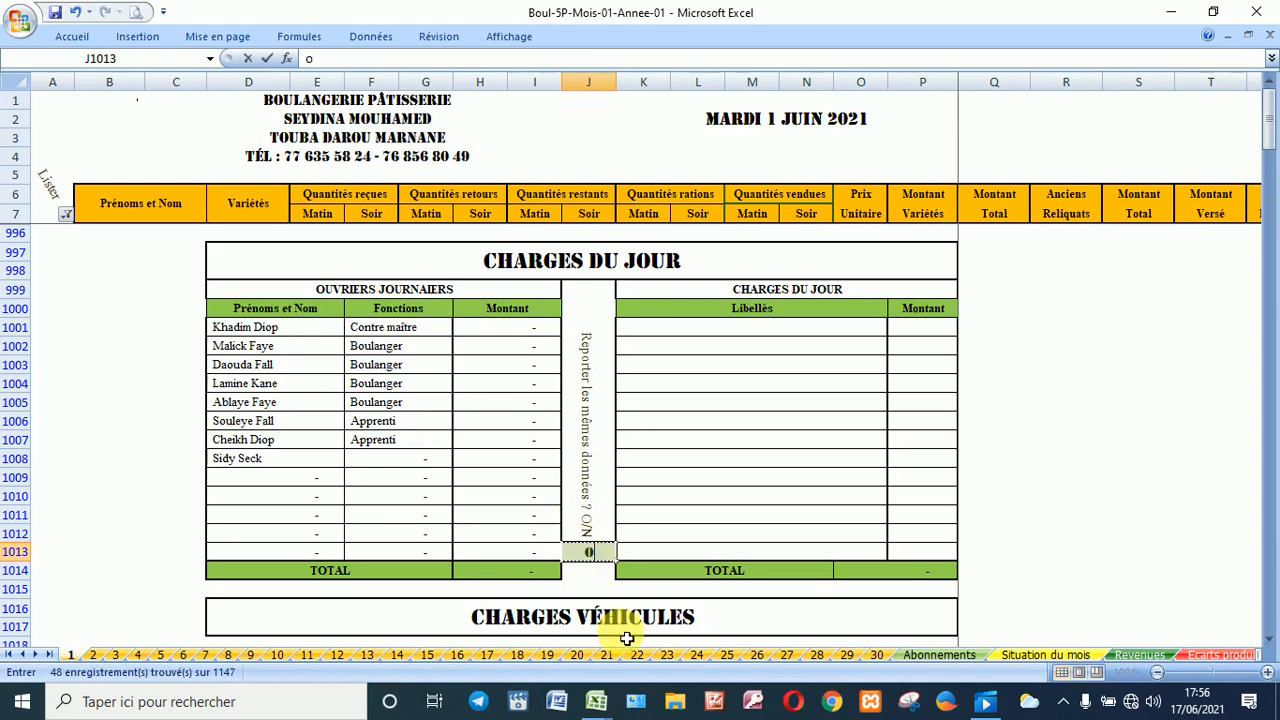
key("Return")
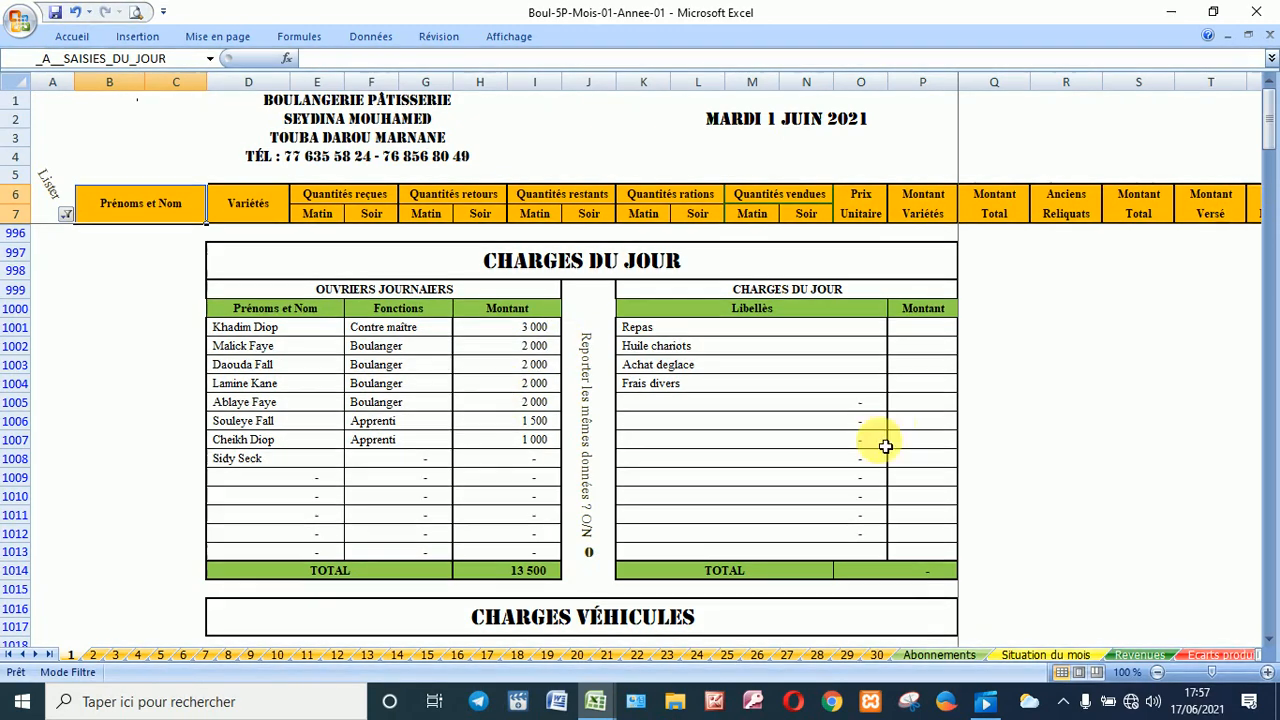
left_click(923, 332)
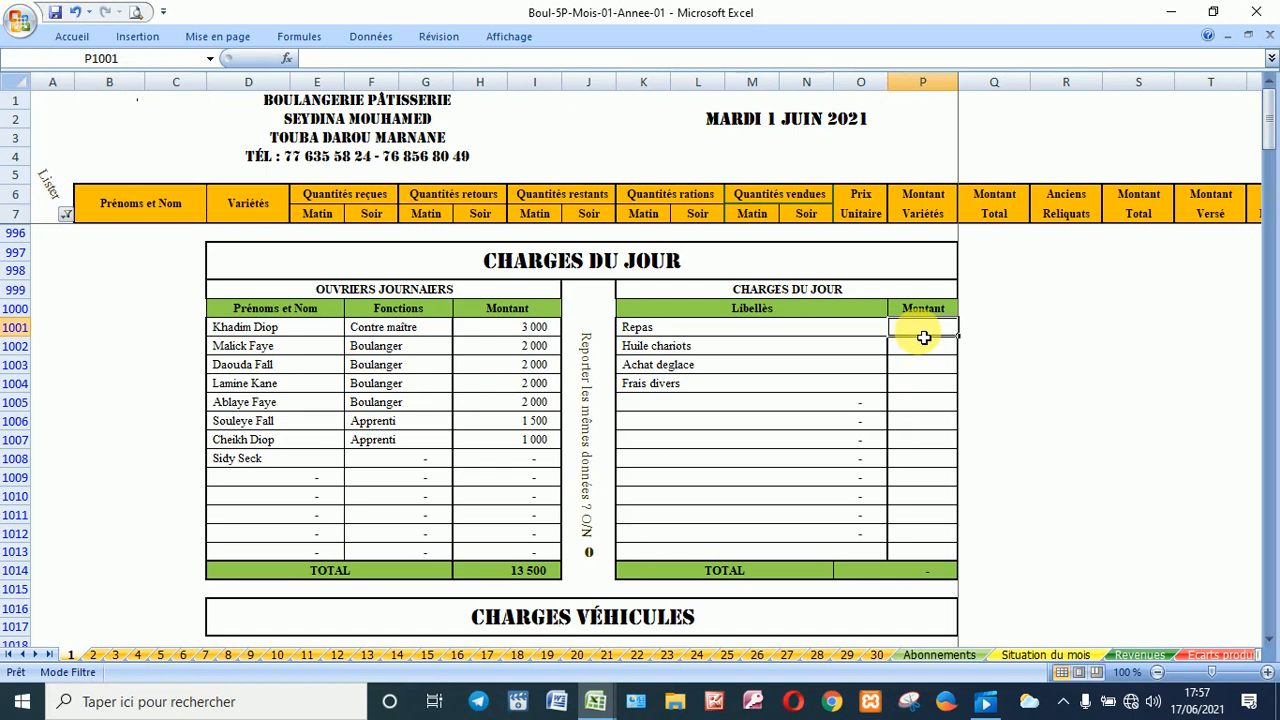
left_click(590, 555)
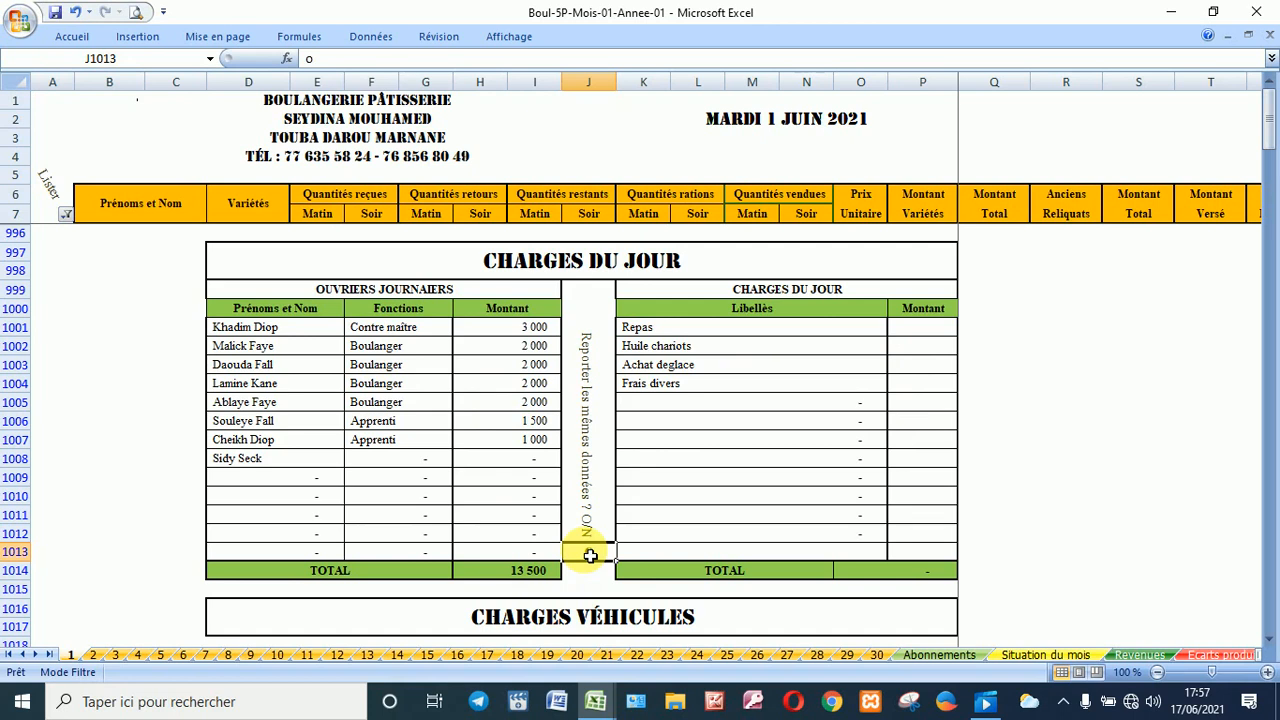
key("Delete")
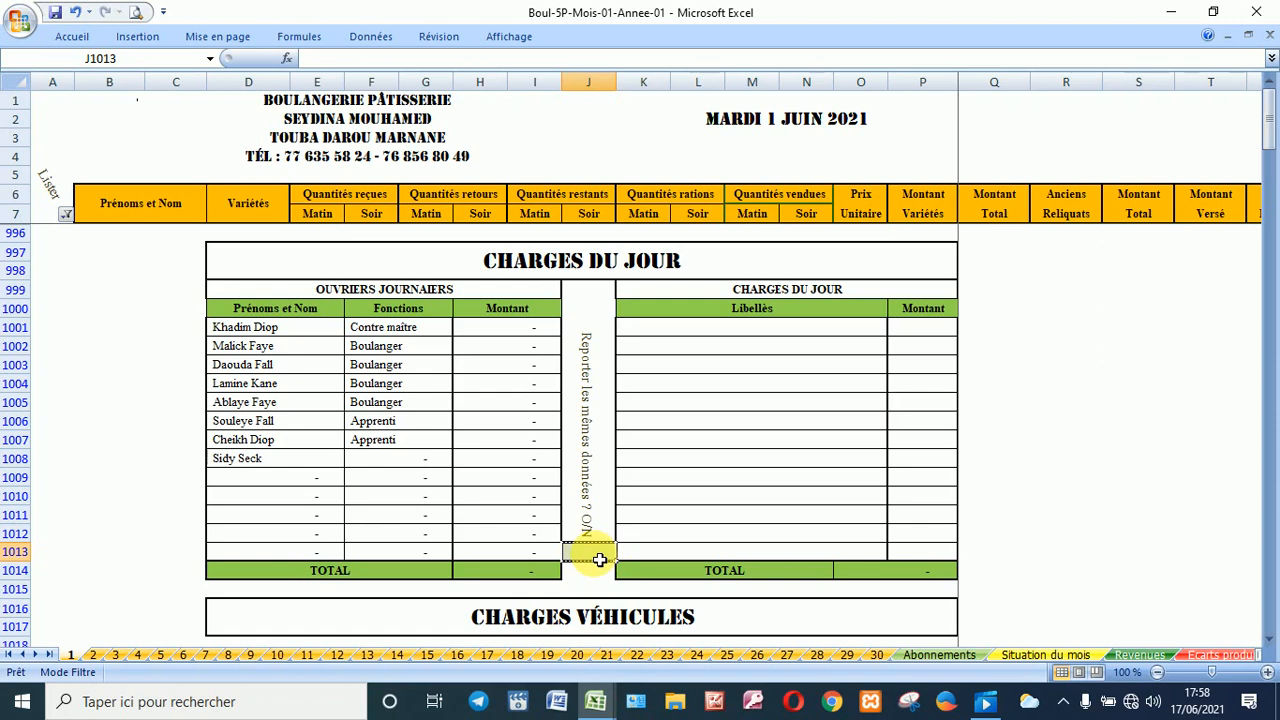
type("o")
key("Return")
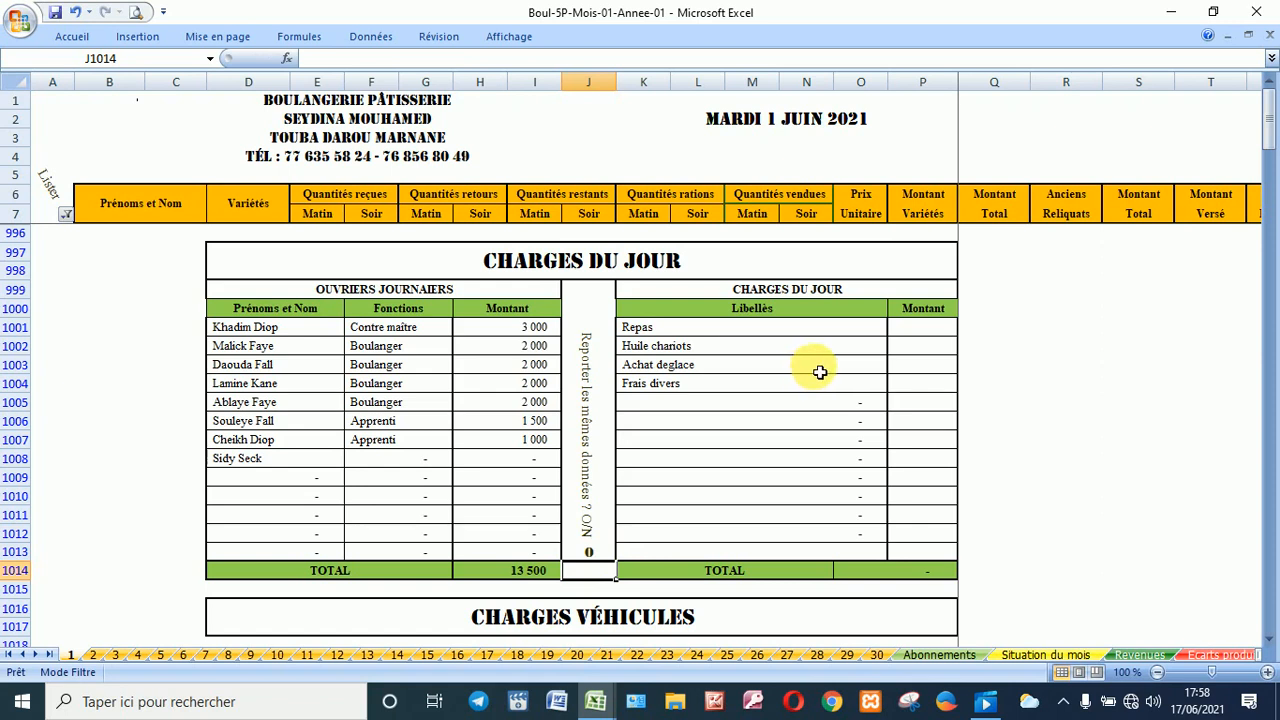
Step: Enter the day's charge amounts, starting with Repas, for a total of 11 100
left_click(914, 330)
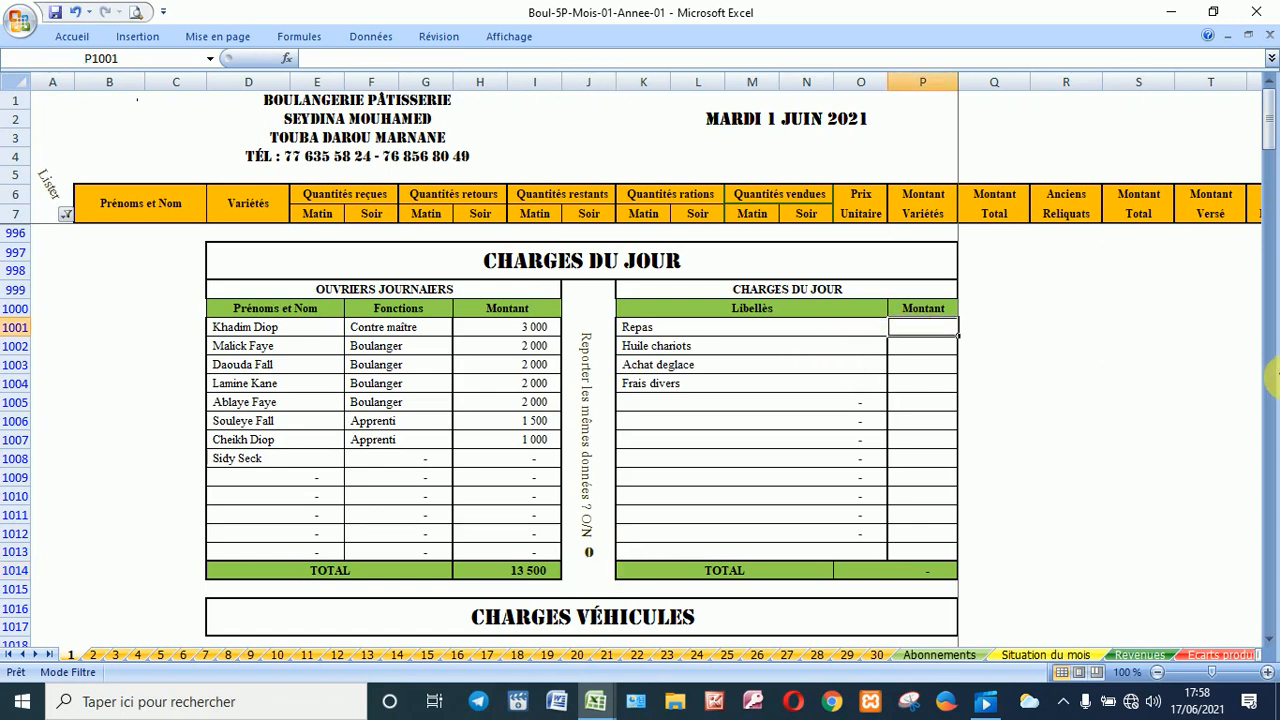
type("9")
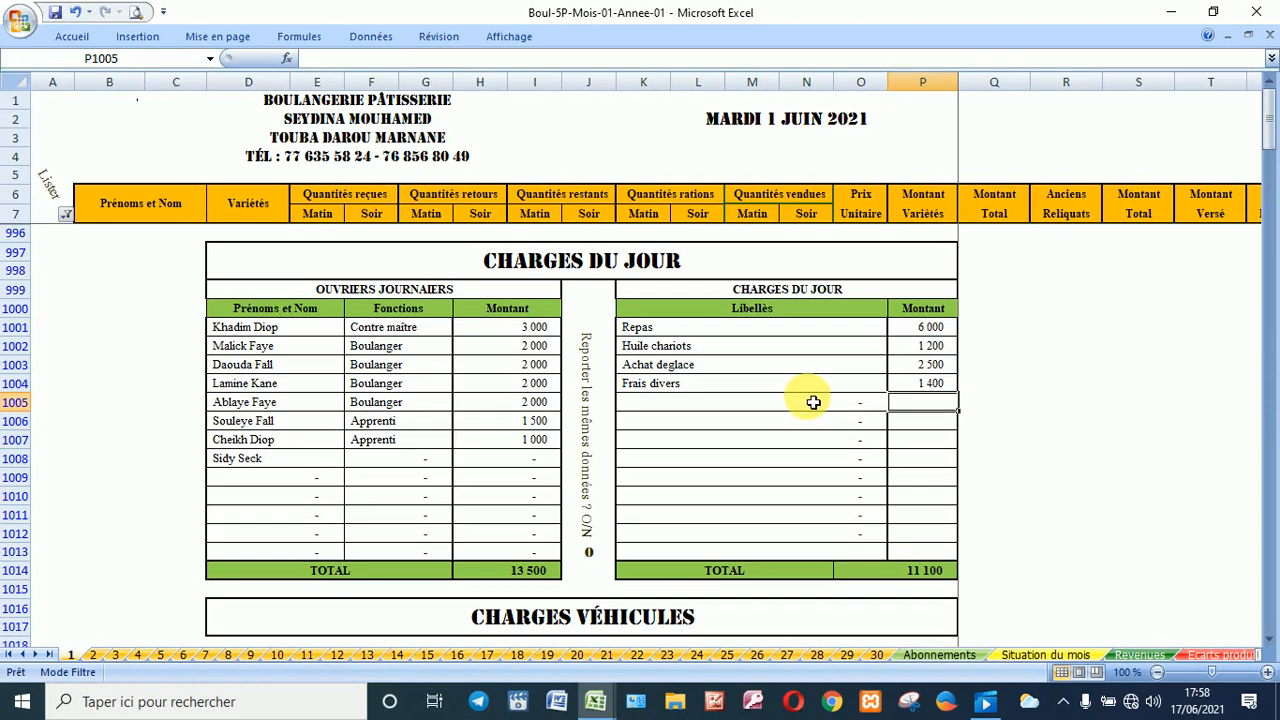
left_click(1060, 551)
scroll(1061, 554, "down", 1)
scroll(1061, 554, "down", 4)
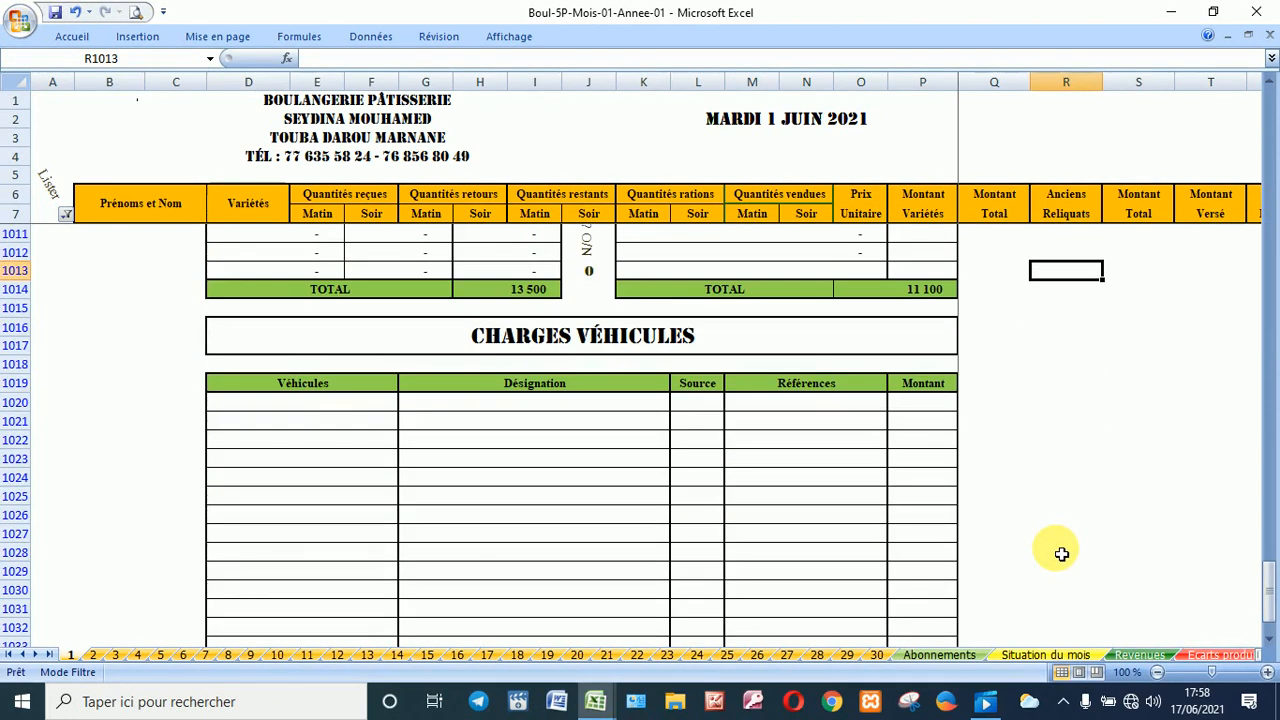
scroll(1061, 554, "down", 2)
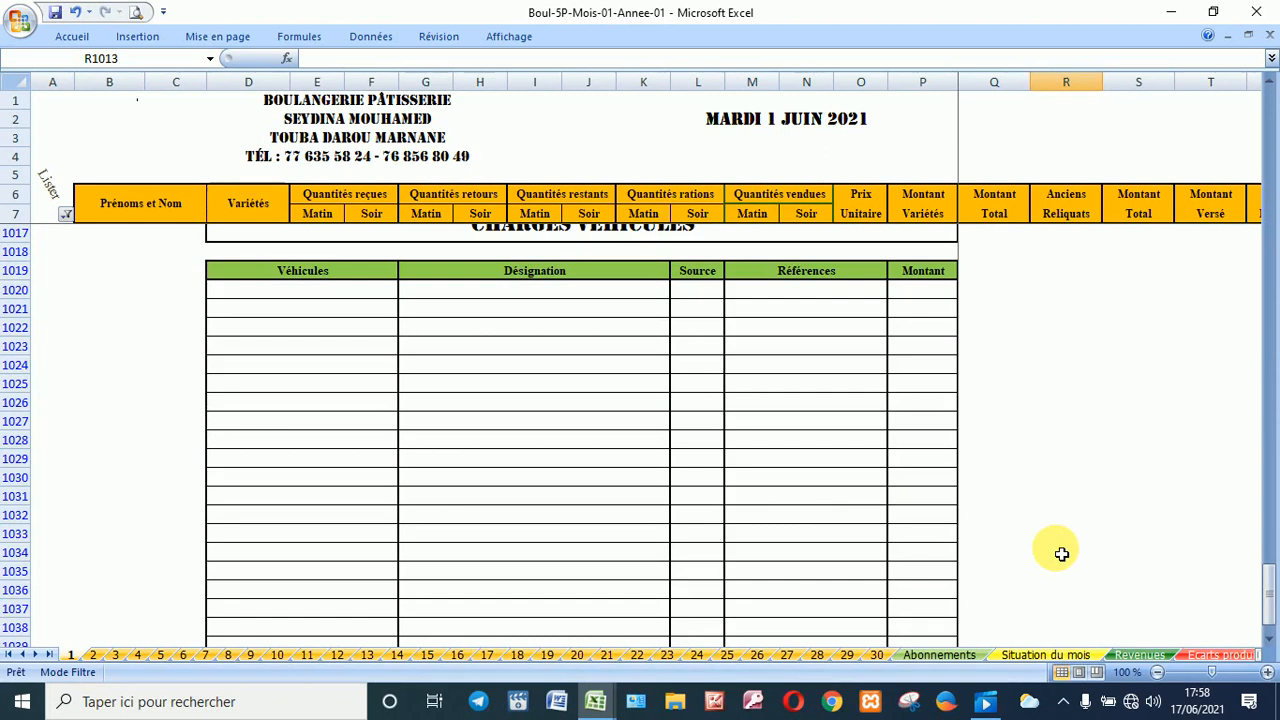
left_click(321, 299)
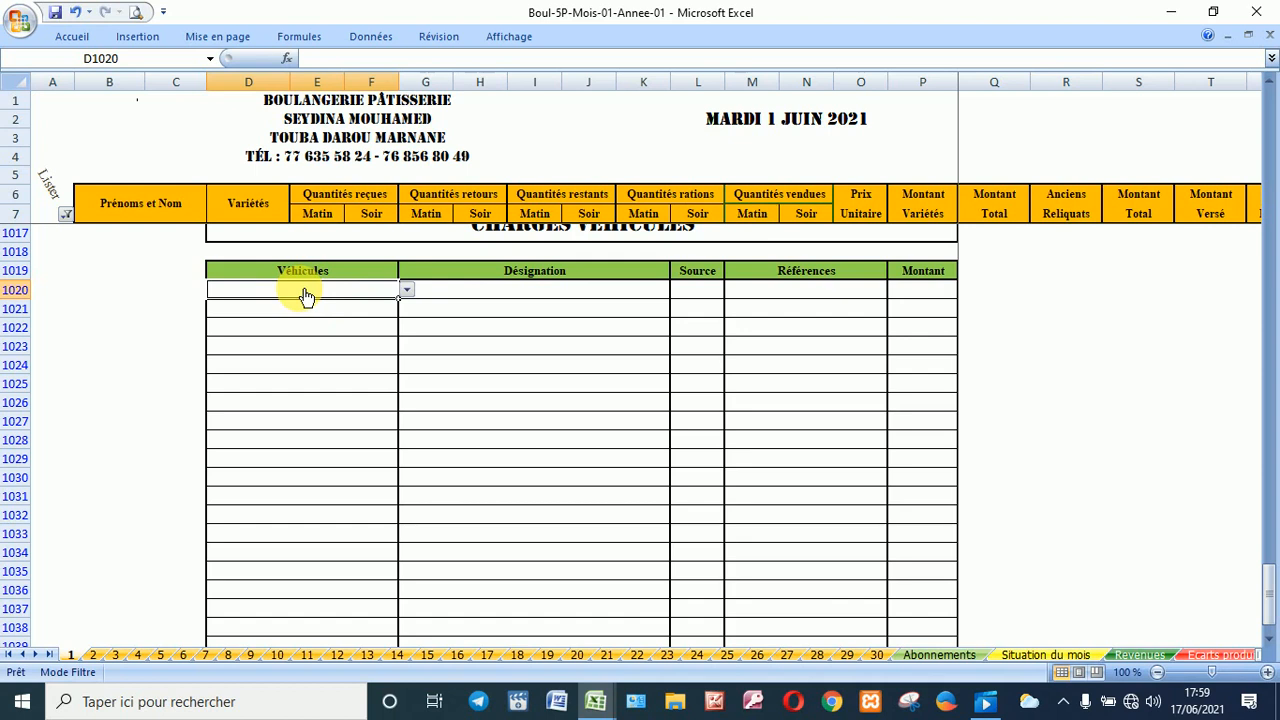
key("alt+Down")
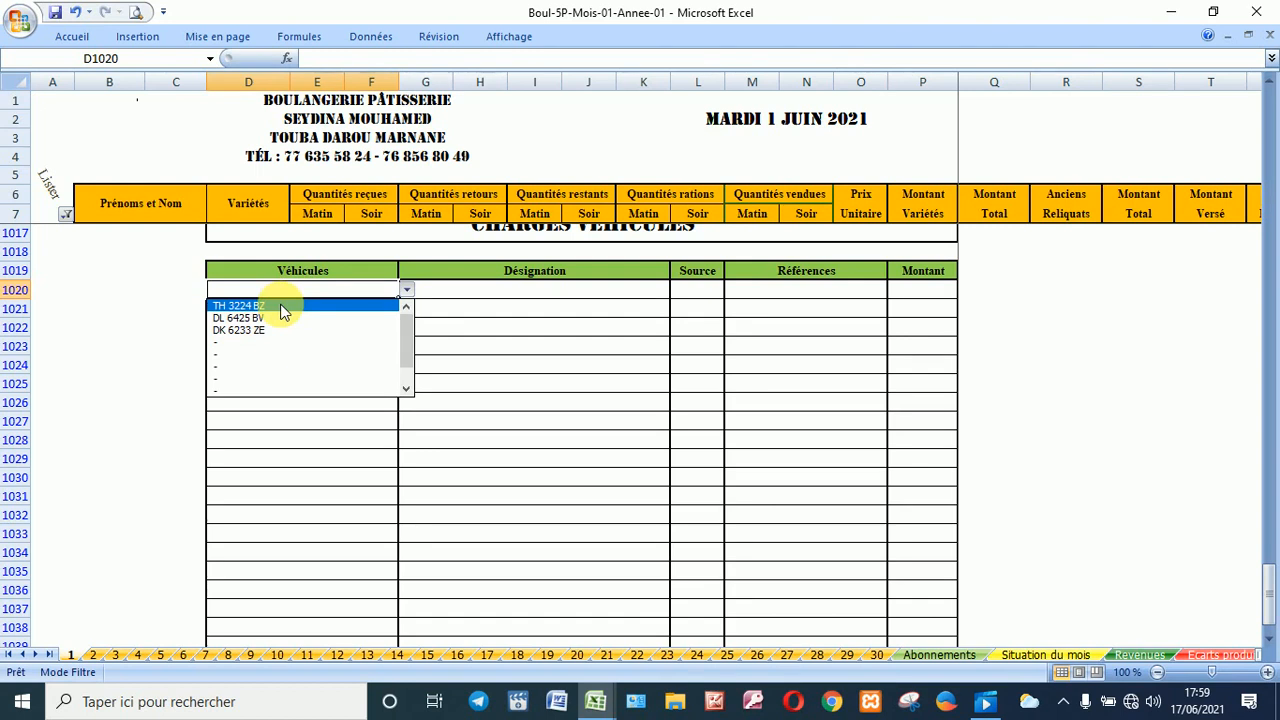
left_click(284, 312)
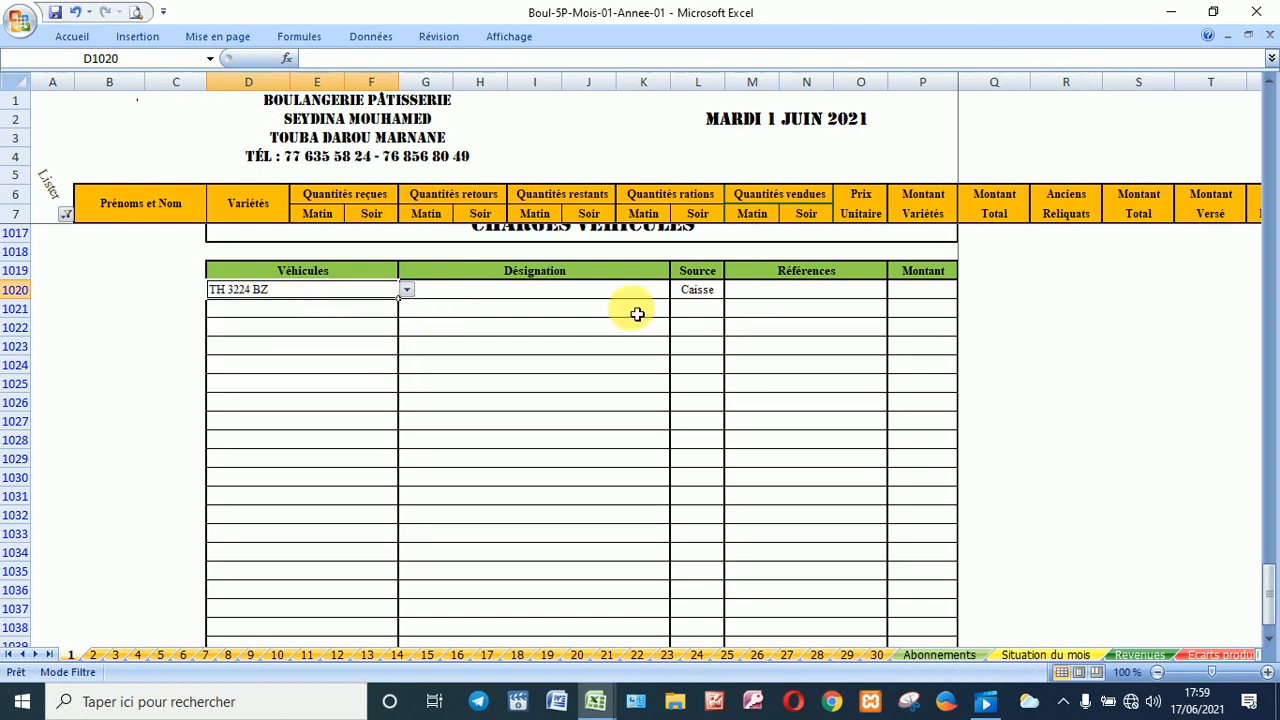
left_click(707, 314)
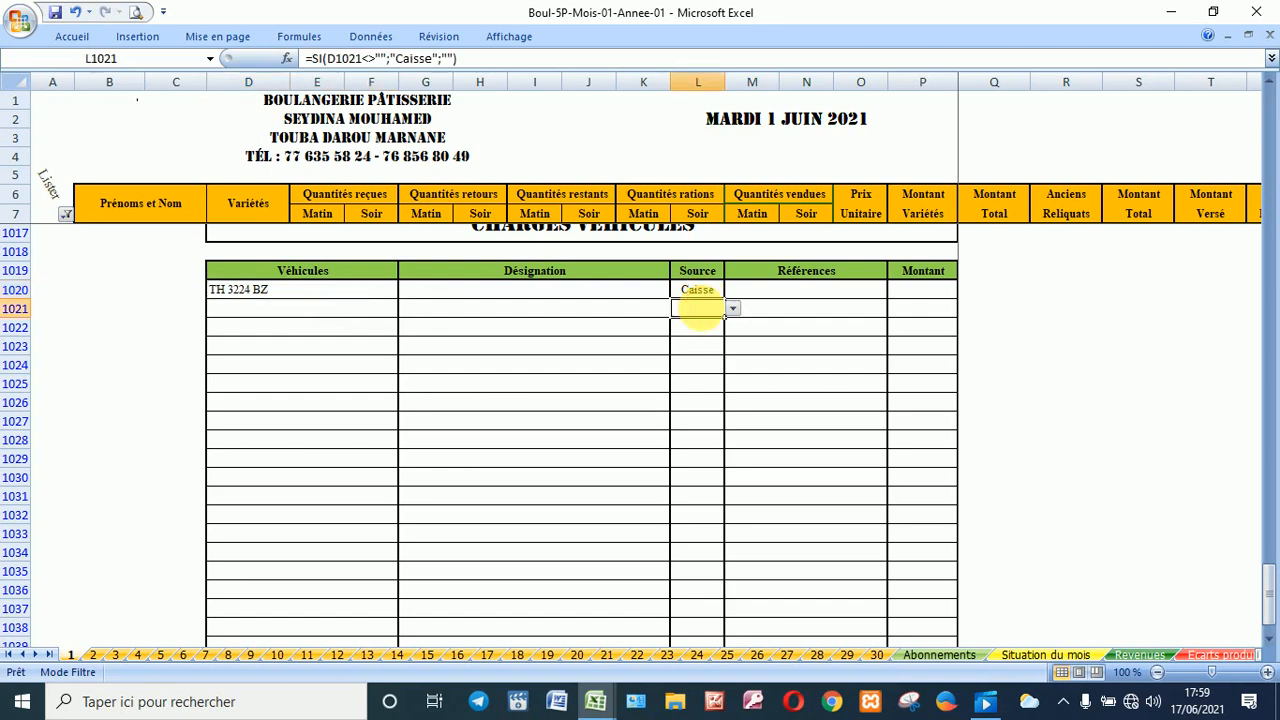
key("alt+Down")
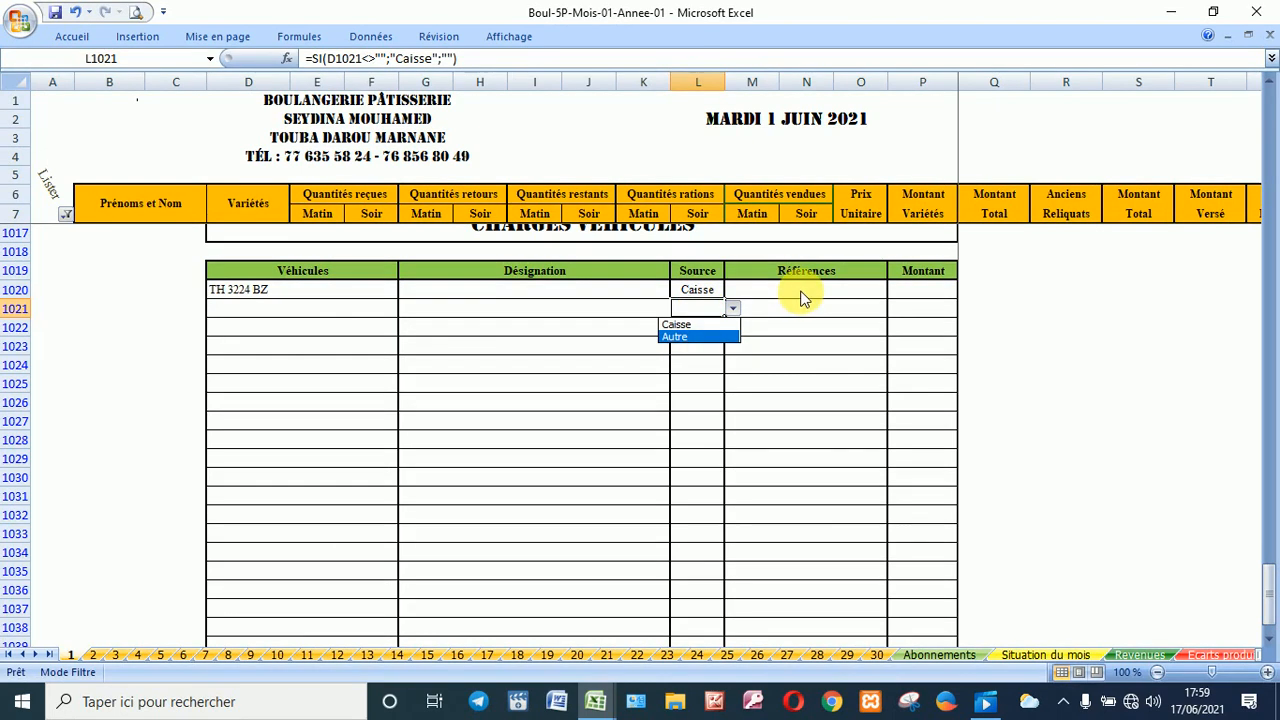
left_click(805, 297)
left_click(806, 297)
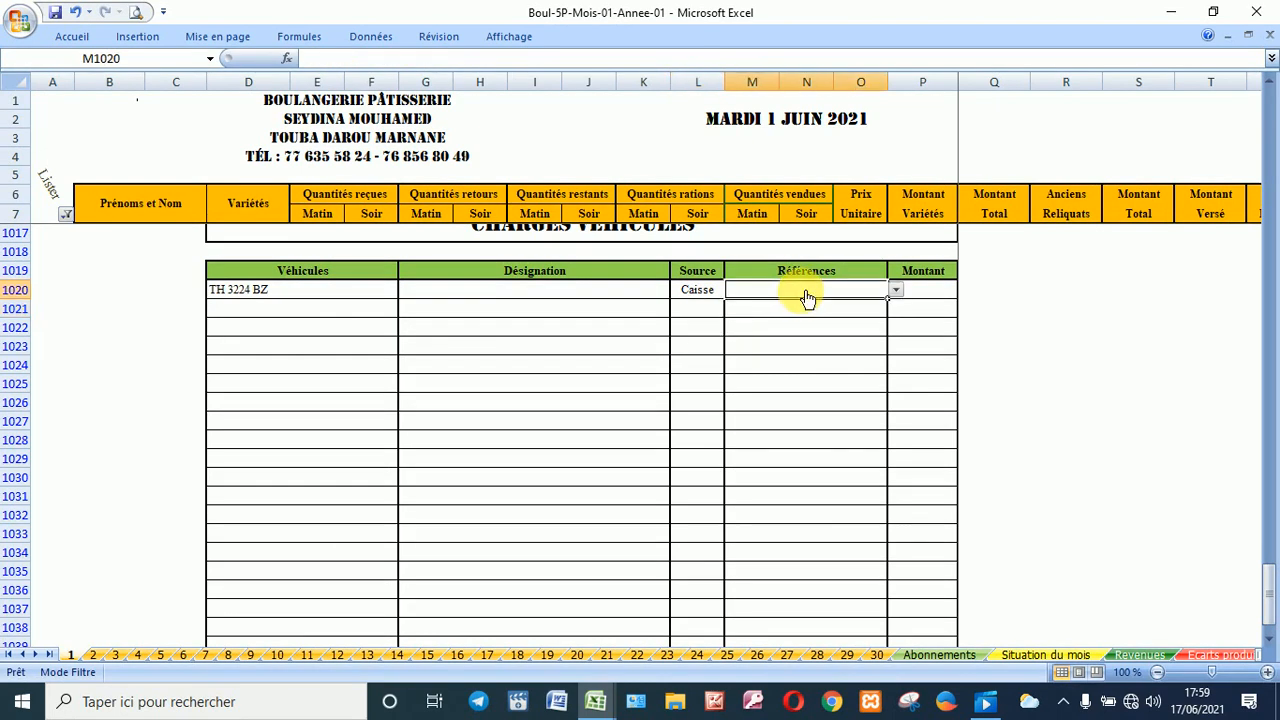
key("alt+Down")
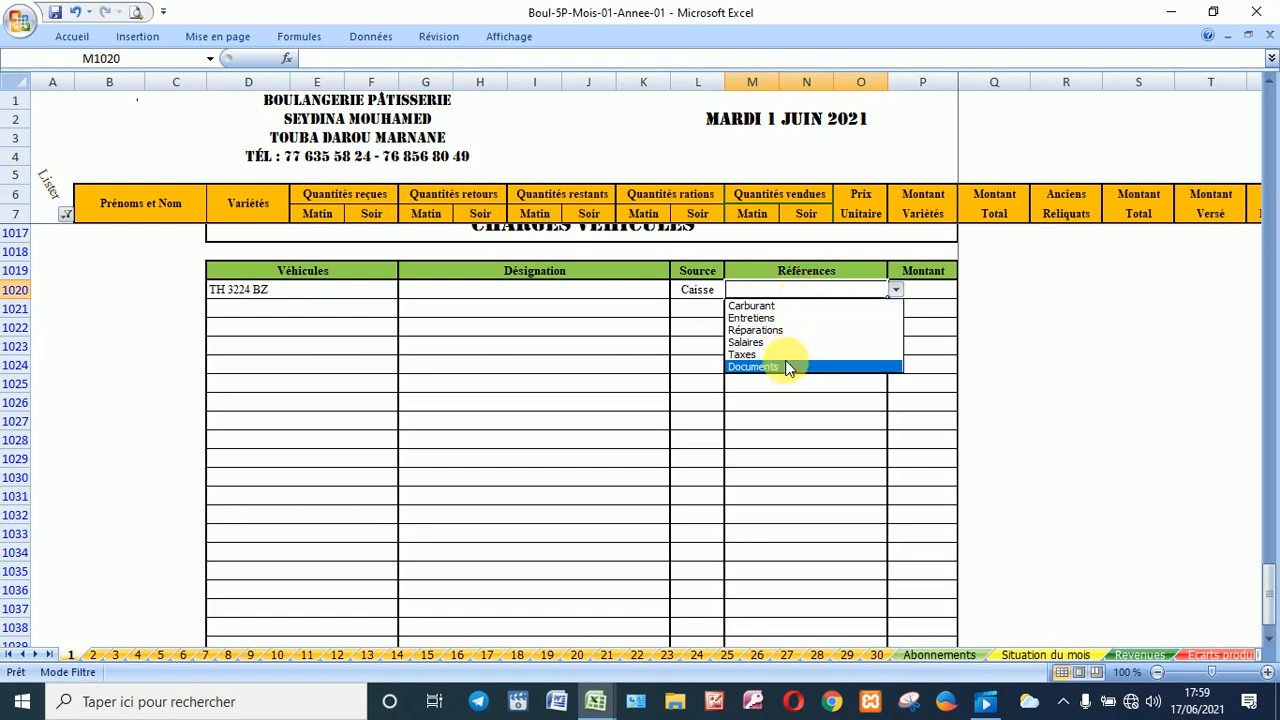
left_click(773, 308)
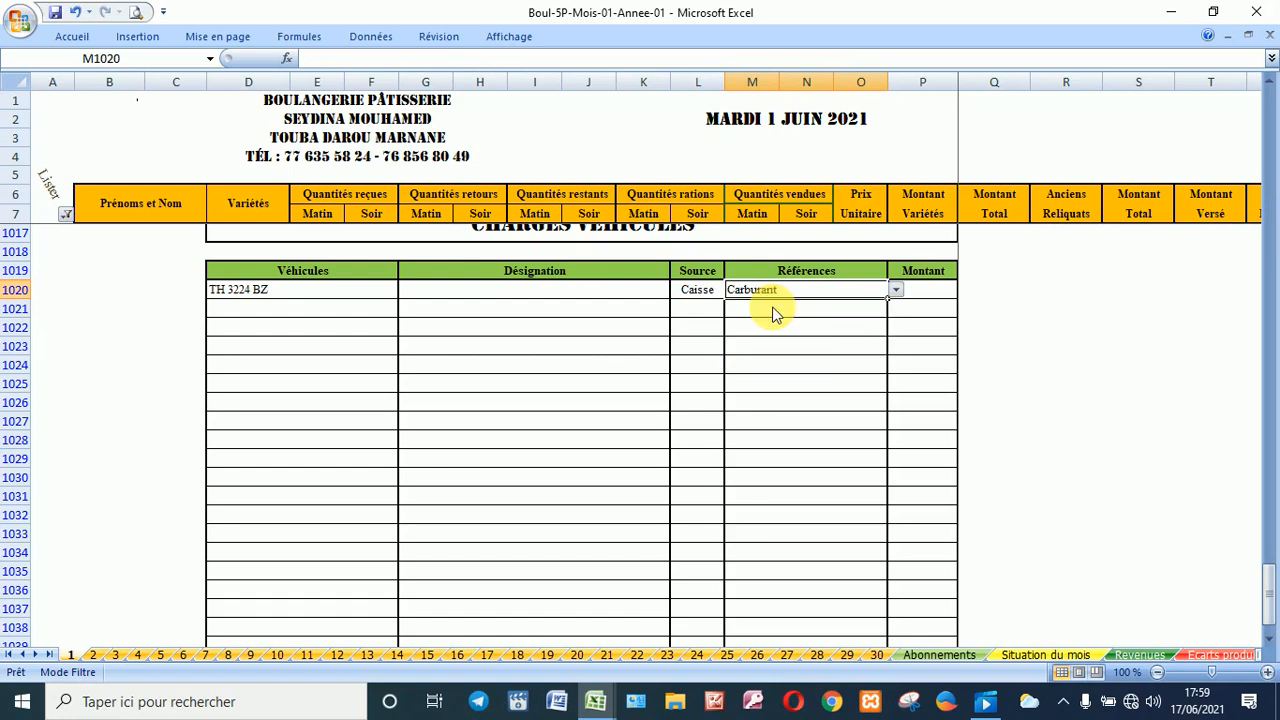
left_click(317, 316)
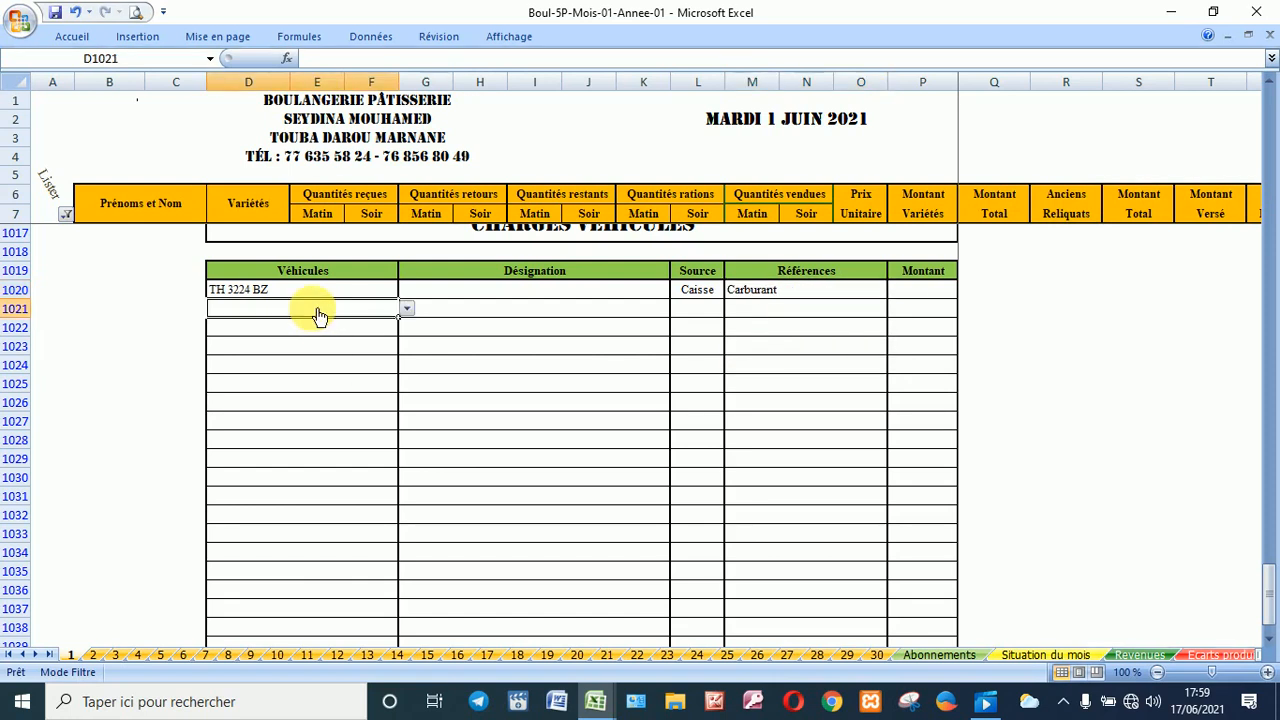
left_click(406, 310)
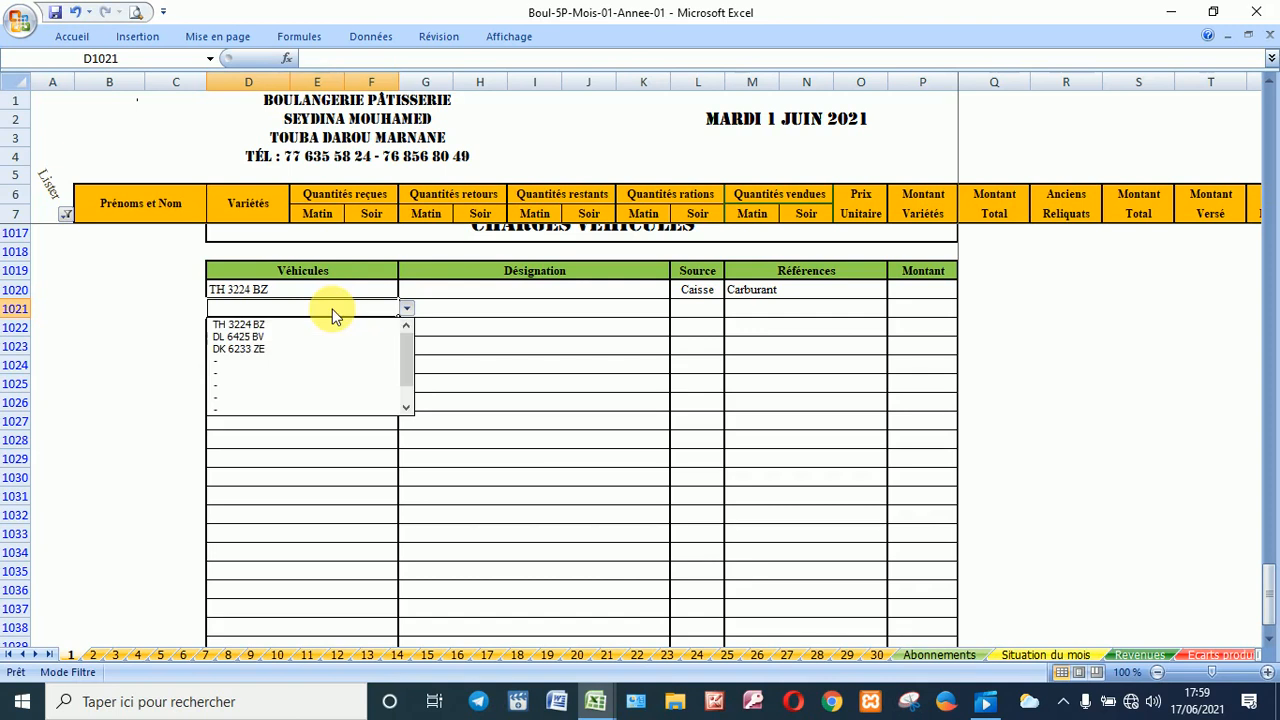
left_click(299, 335)
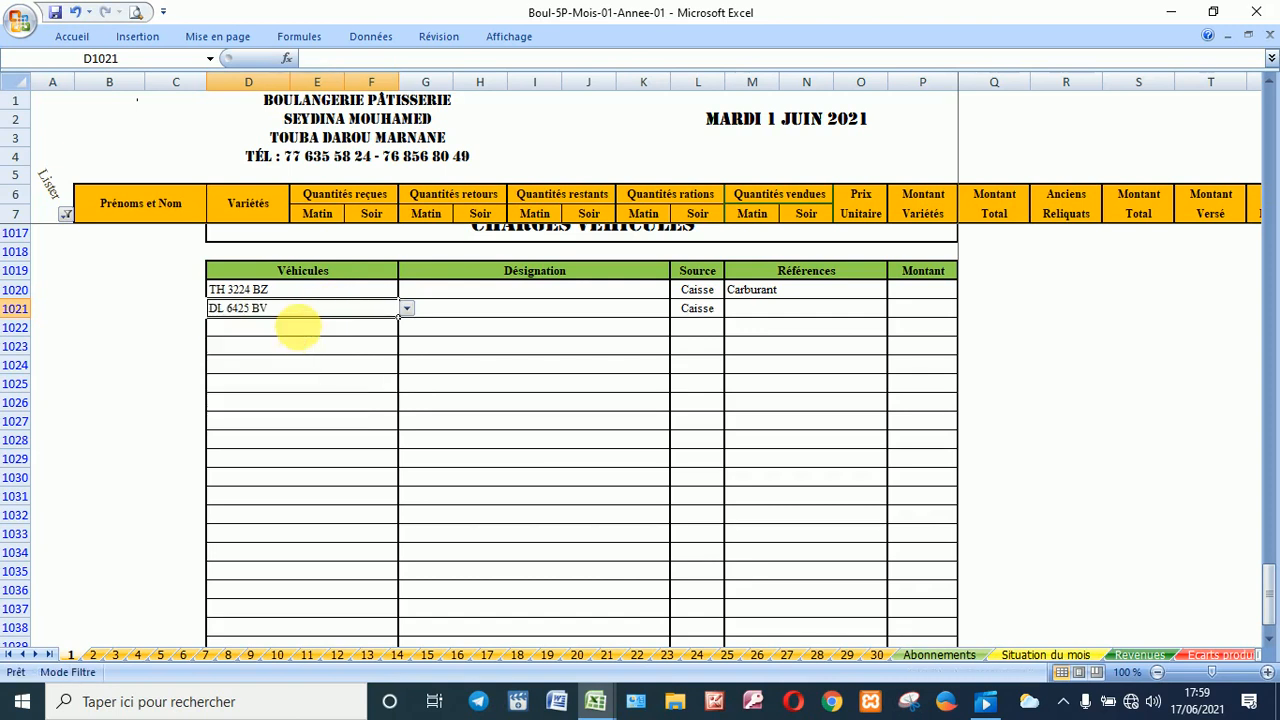
left_click(299, 332)
key("alt+Down")
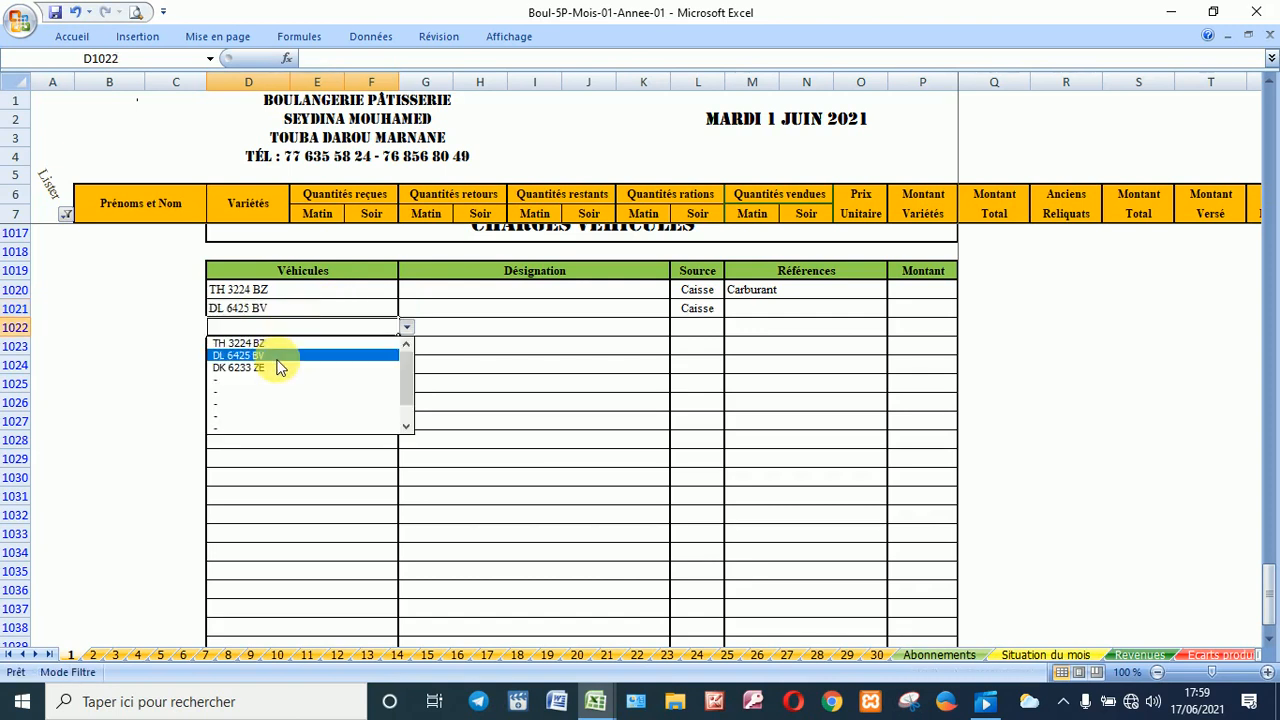
left_click(279, 367)
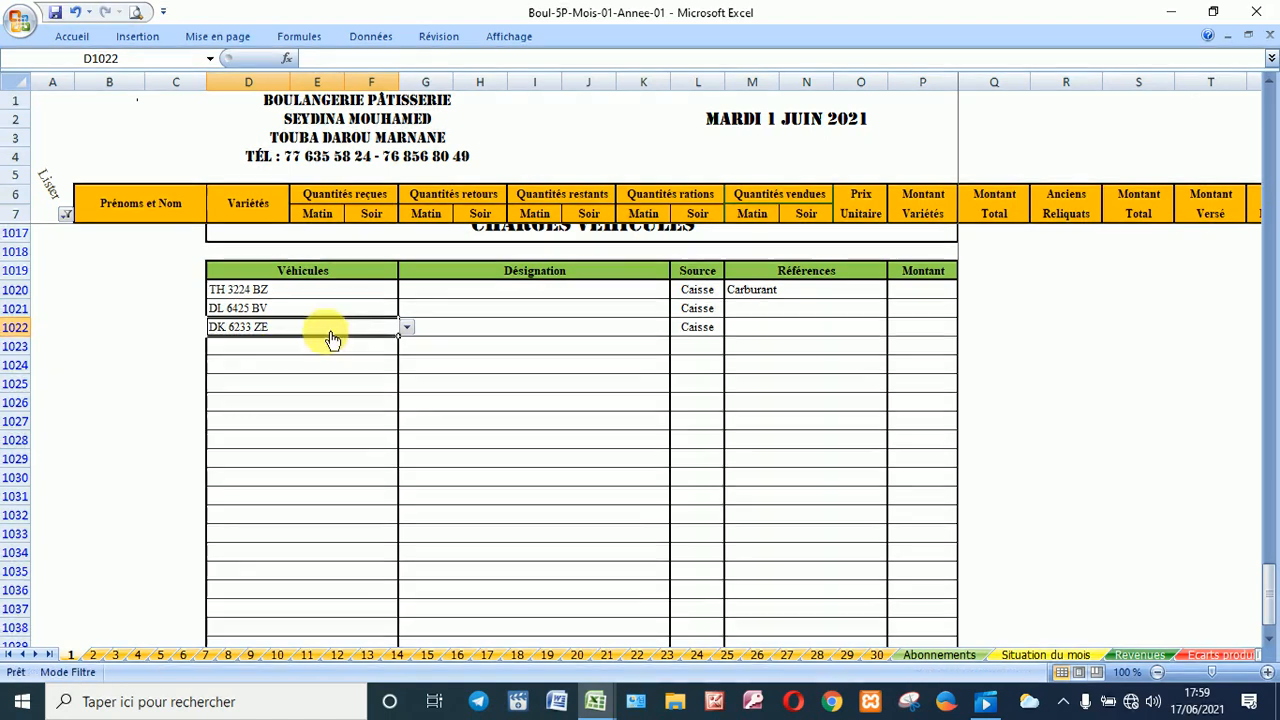
Step: Review the vehicle charges totalling 103 500 and bring up the Lister filter choices
left_click(480, 297)
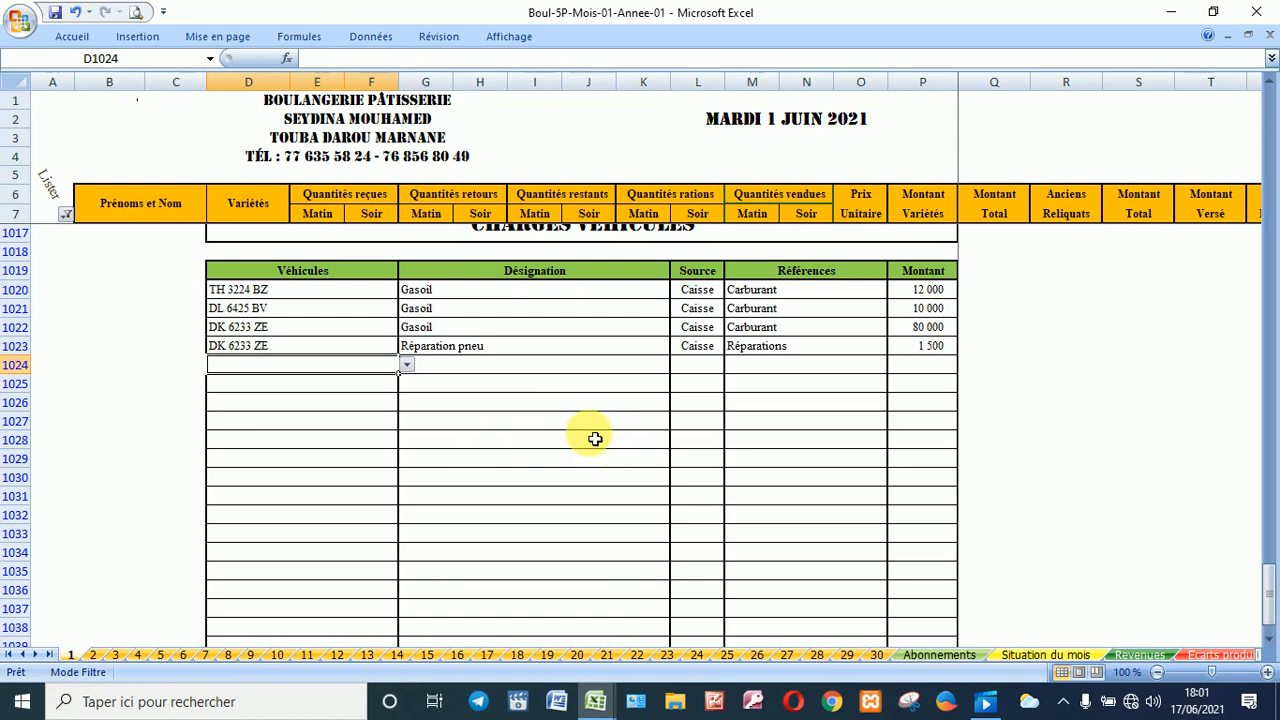
scroll(595, 438, "down", 1)
scroll(595, 438, "down", 3)
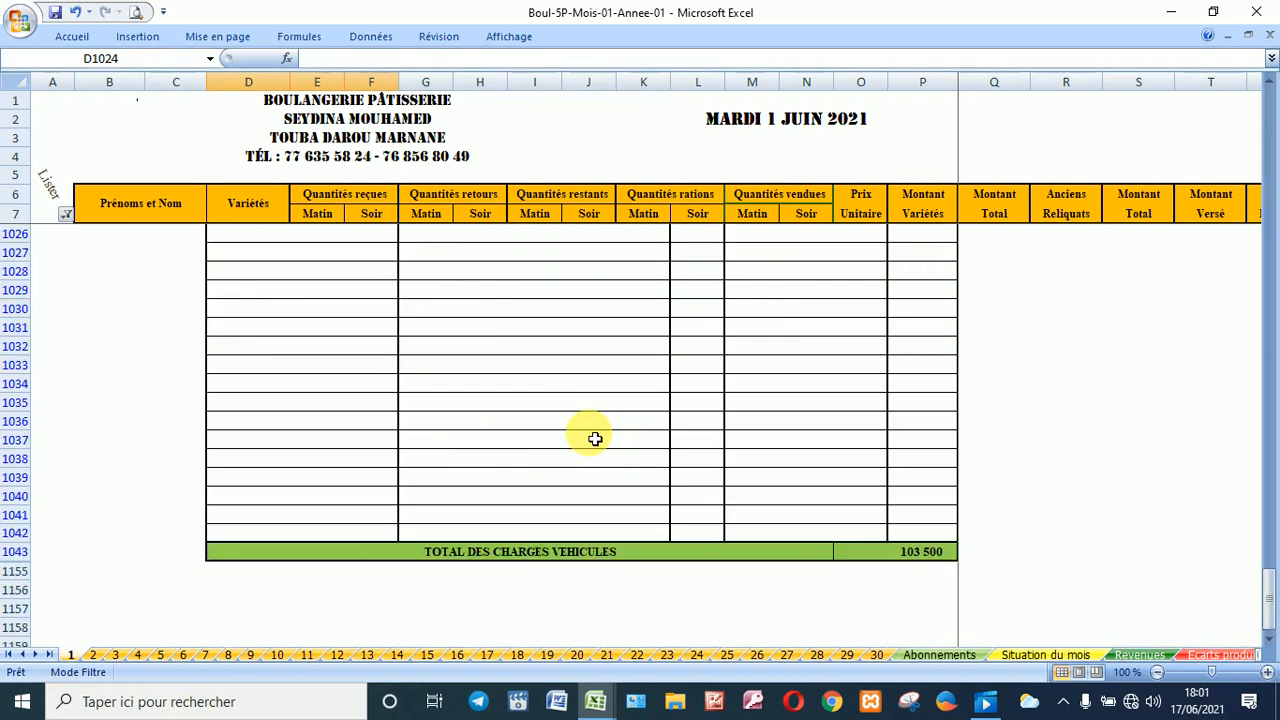
scroll(595, 440, "up", 9)
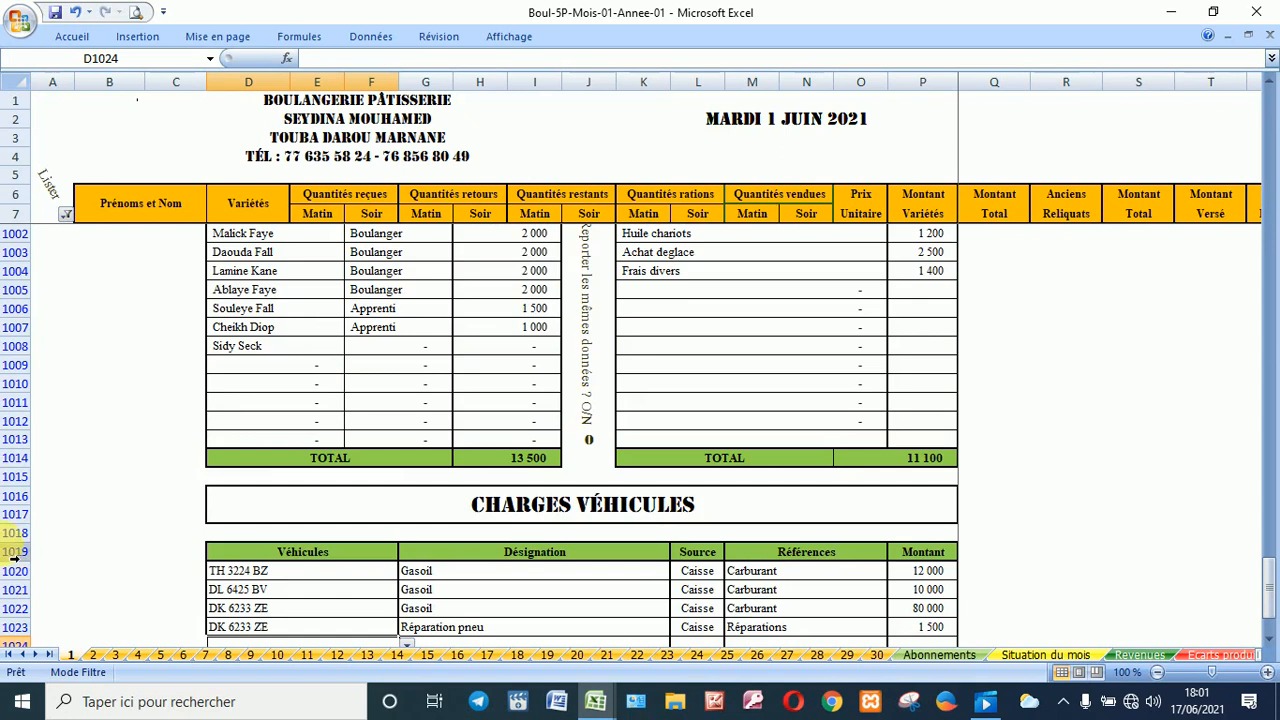
left_click(65, 216)
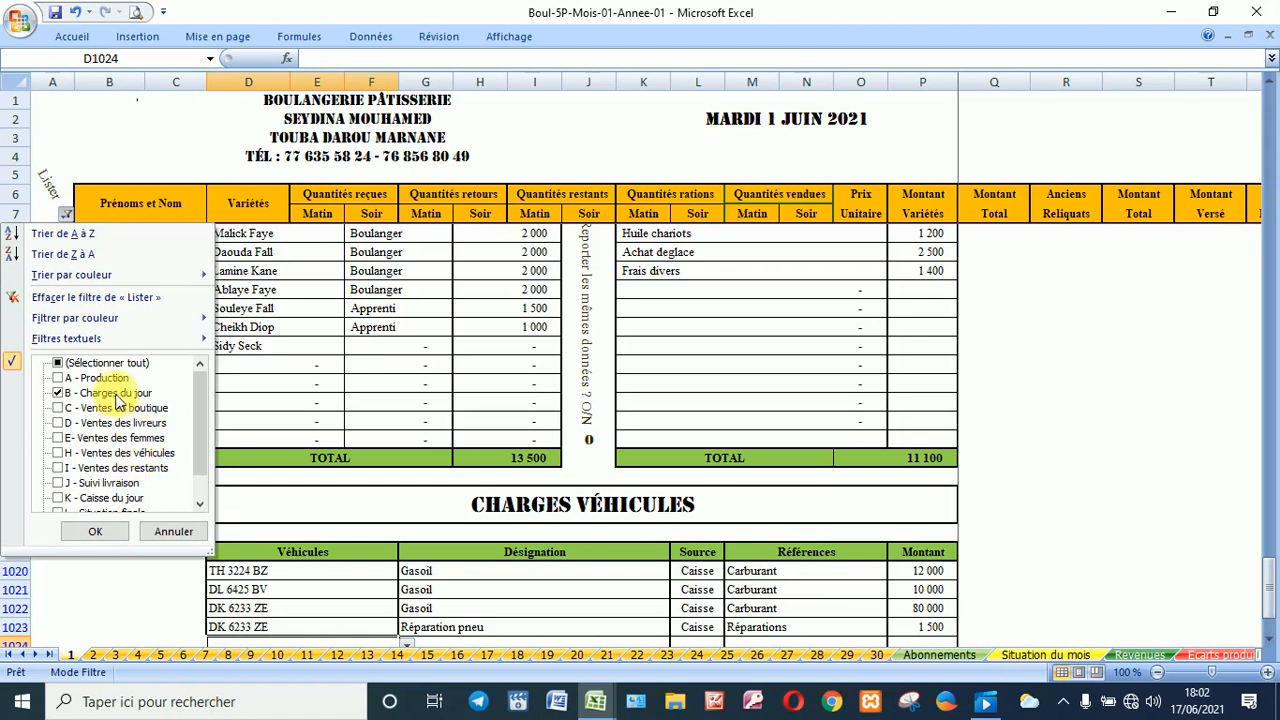
Step: Change the Lister filter to C - Ventes en boutique, matching 13 of 1147 records
left_click(117, 394)
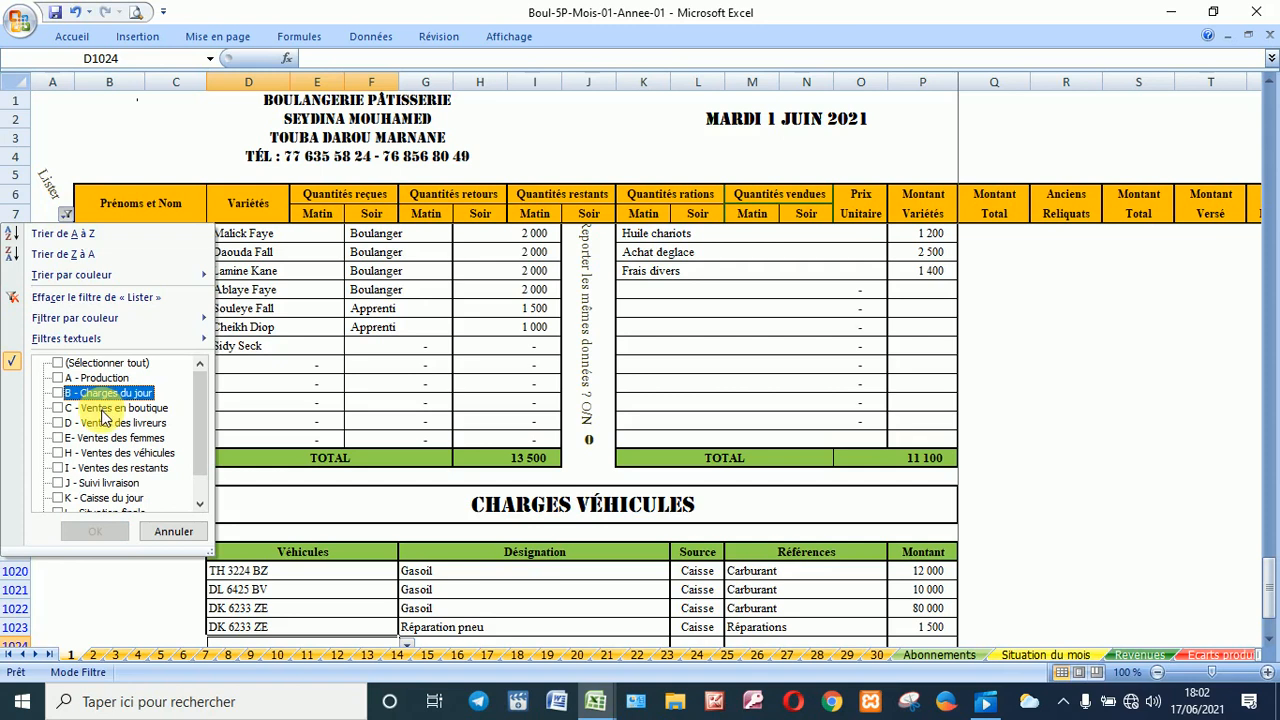
left_click(104, 410)
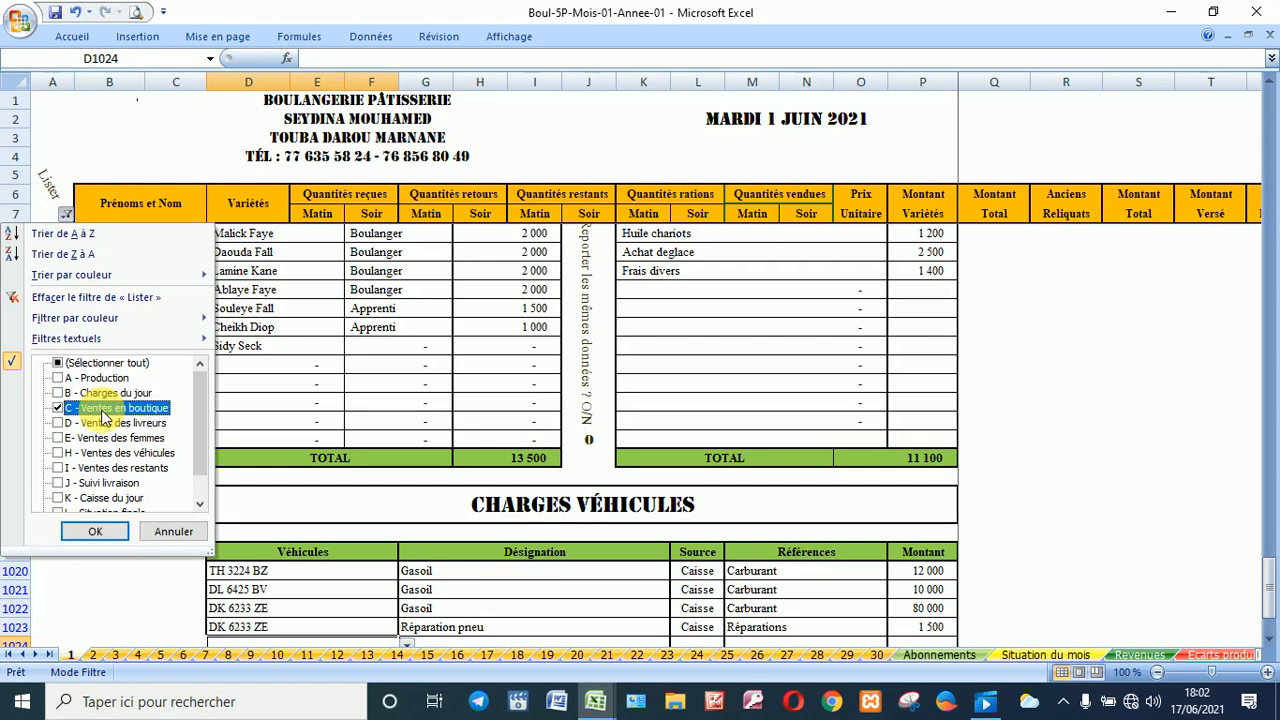
left_click(96, 533)
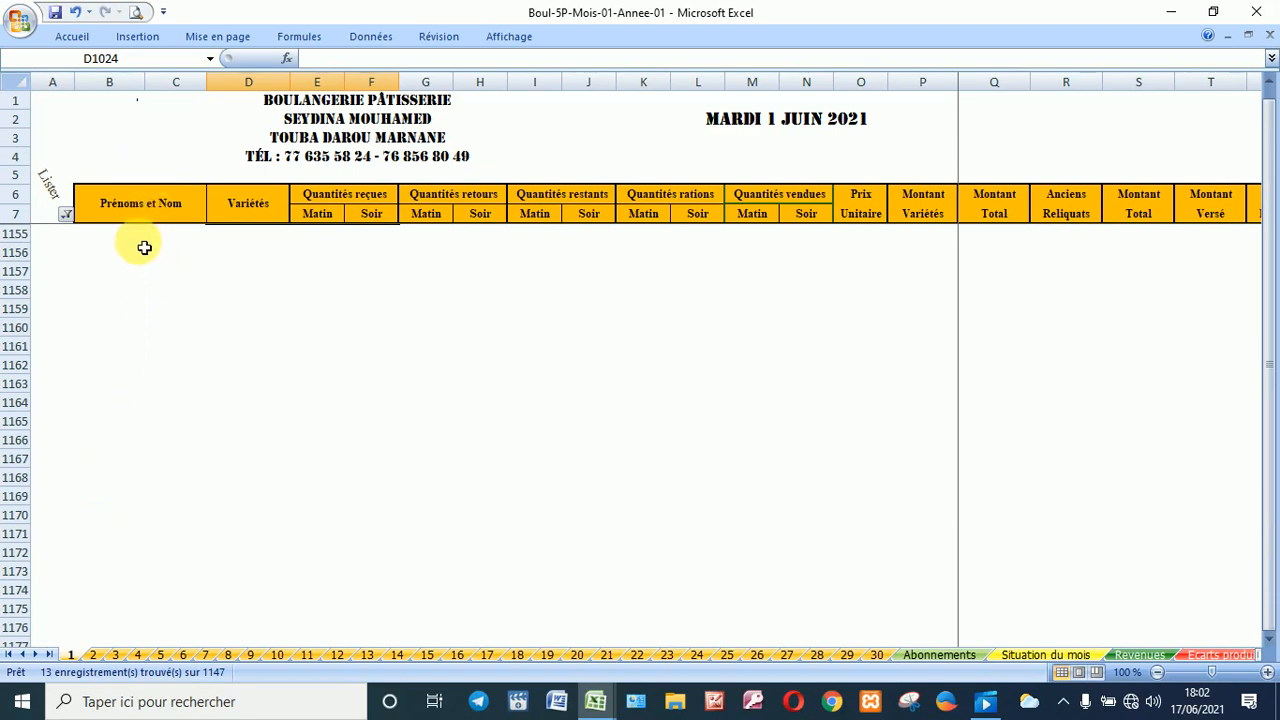
left_click(155, 175)
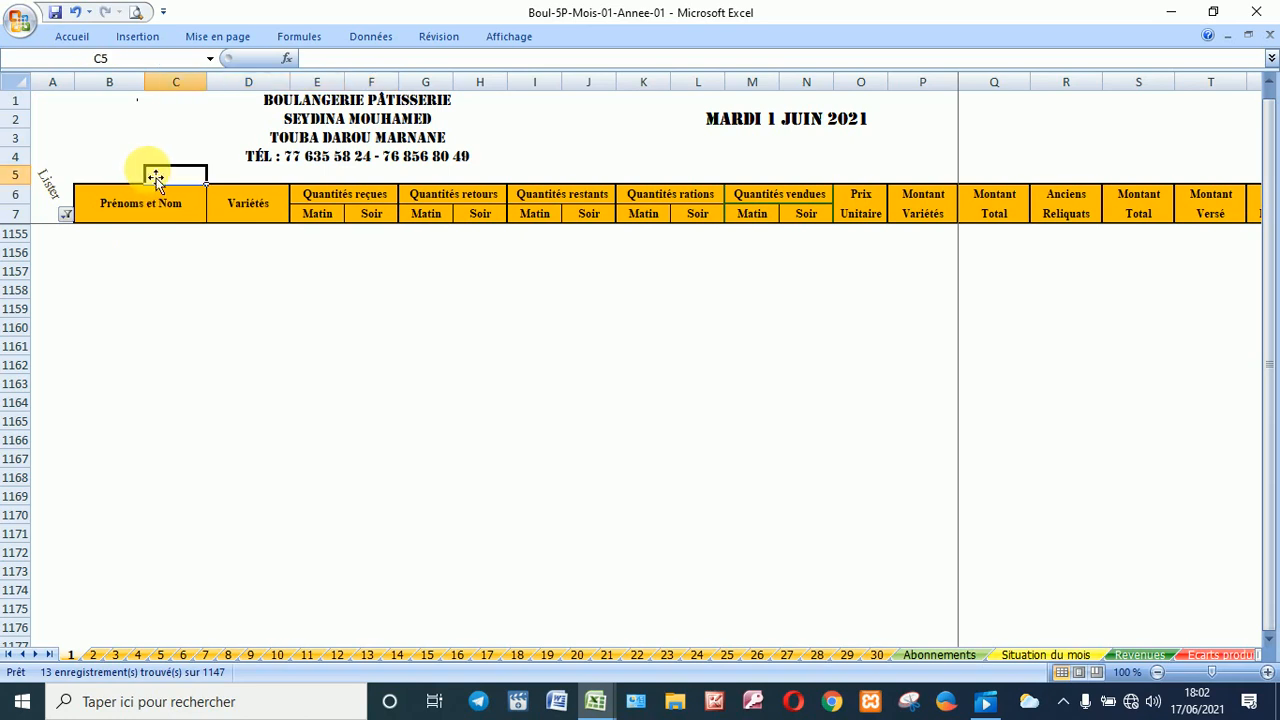
Step: Show the shop sales rows and enter received quantities from Pains 1 Kg, reaching 115 500 in sales
double_click(155, 175)
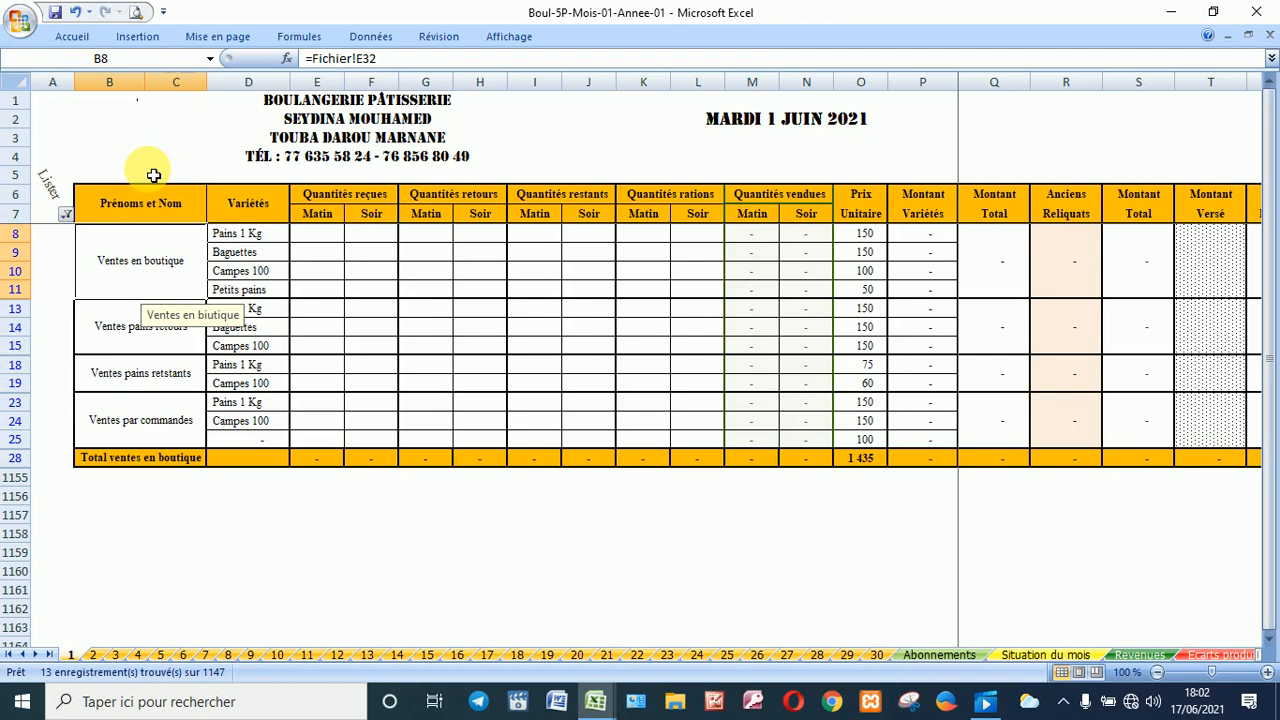
left_click(325, 240)
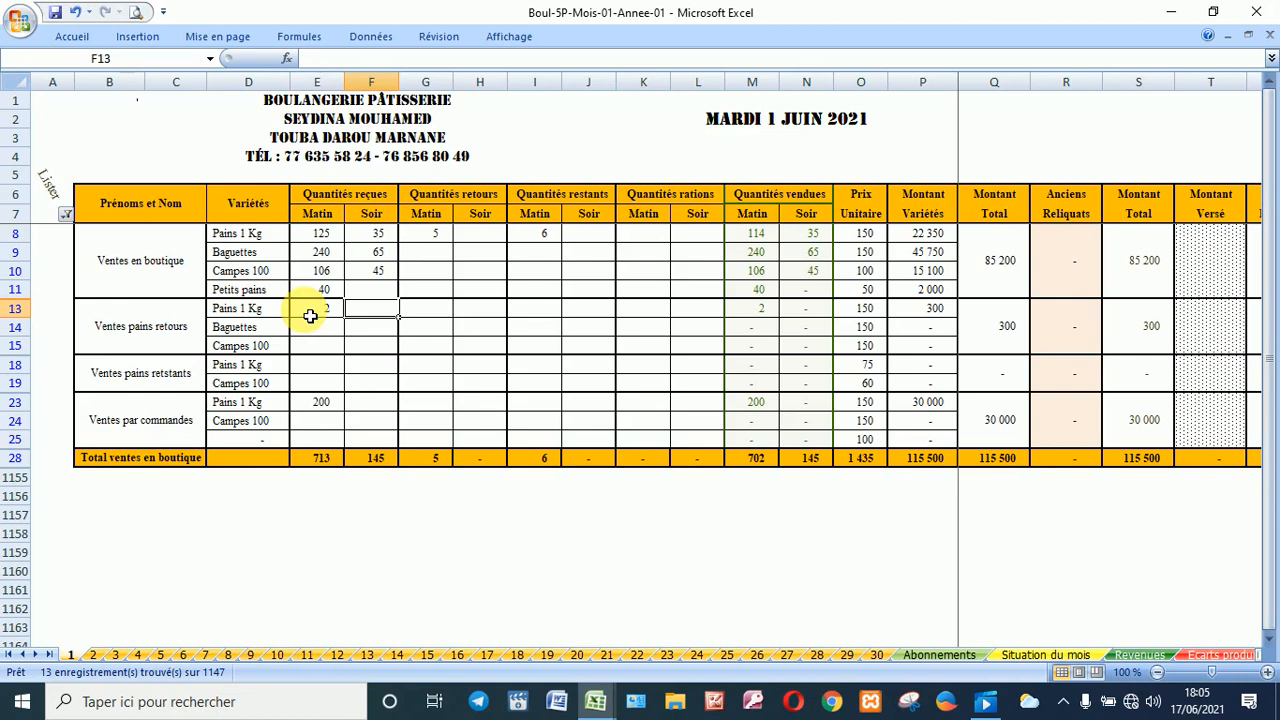
left_click(1222, 262)
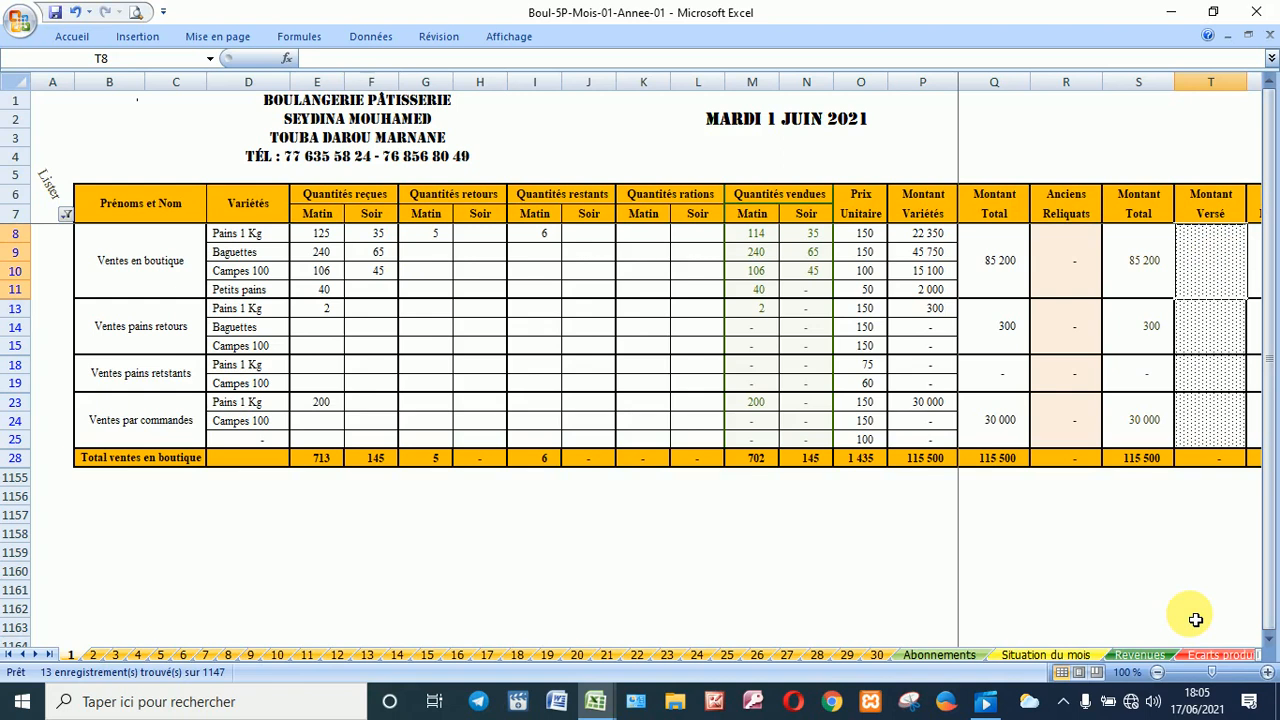
Step: Enter amounts paid of 85 000 for shop sales and 300 for returned bread
type("85")
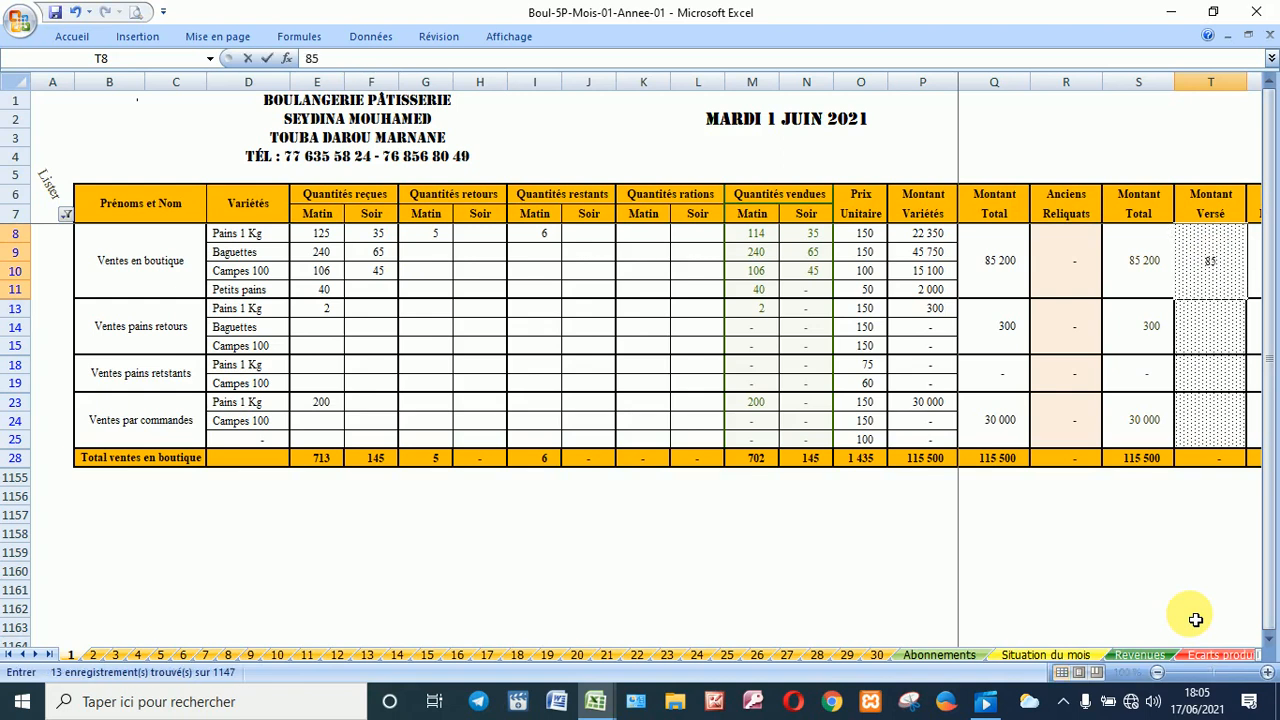
type("000")
key("Return")
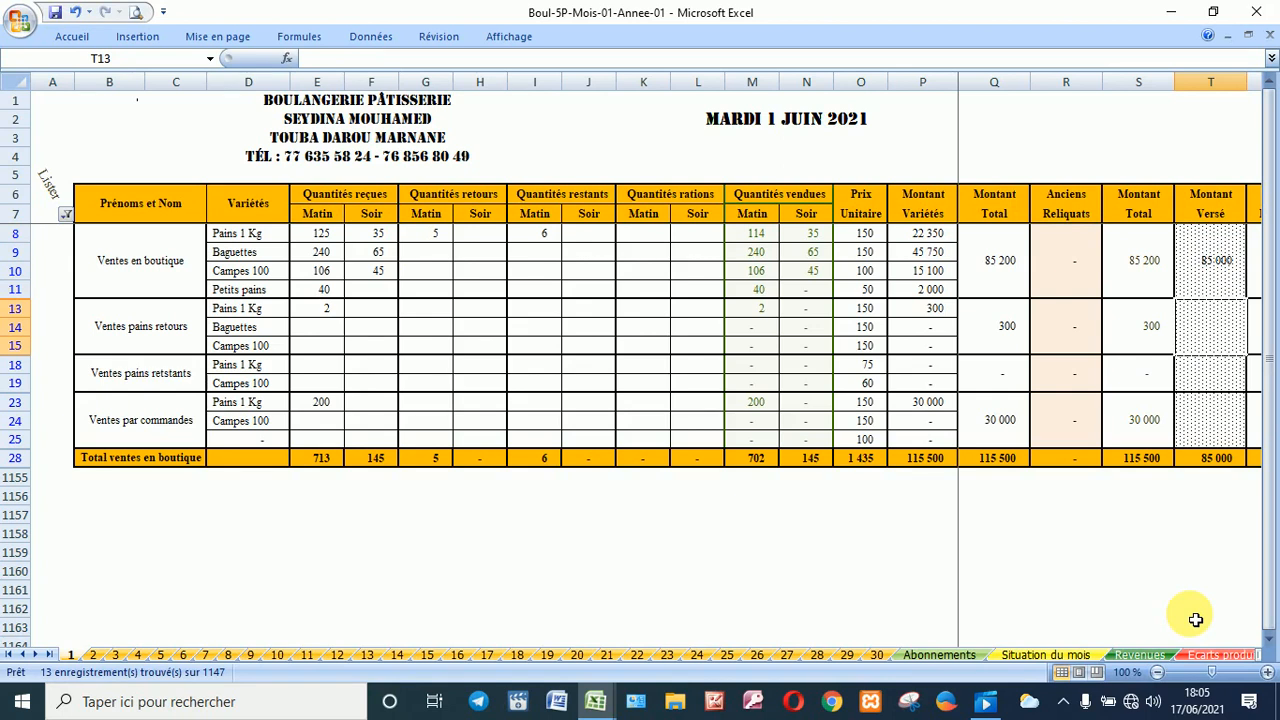
type("300")
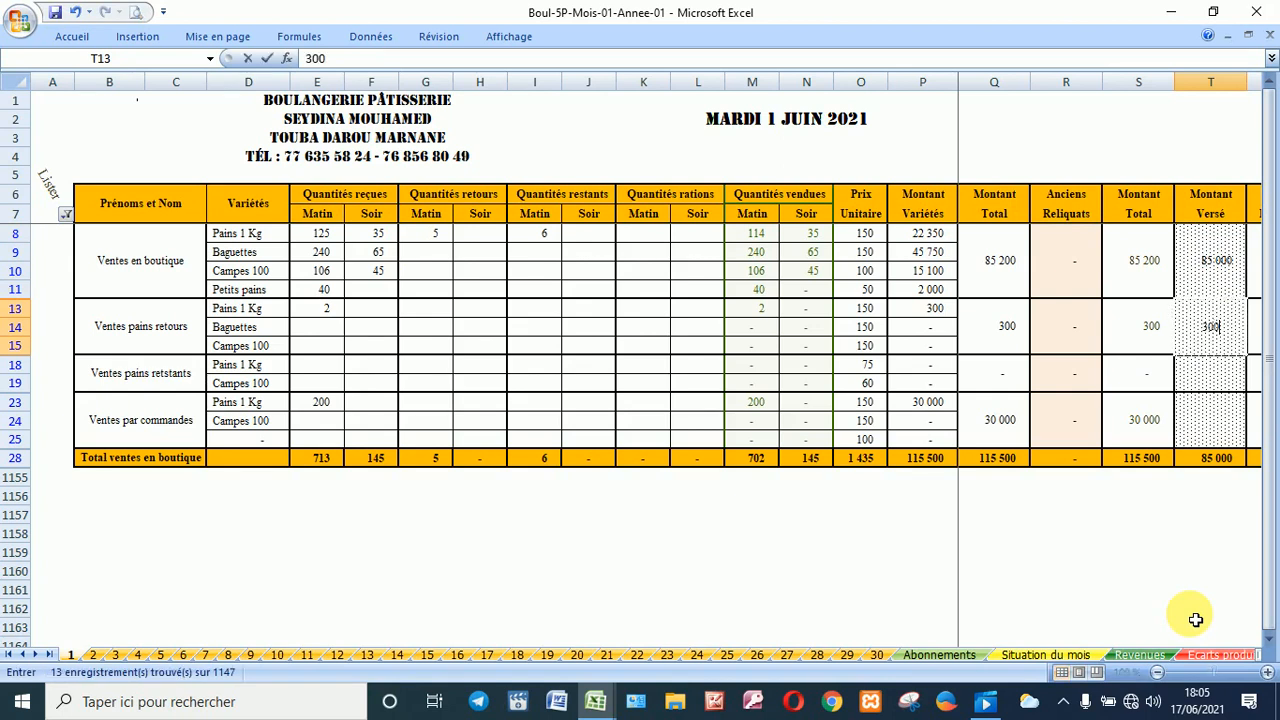
key("Return")
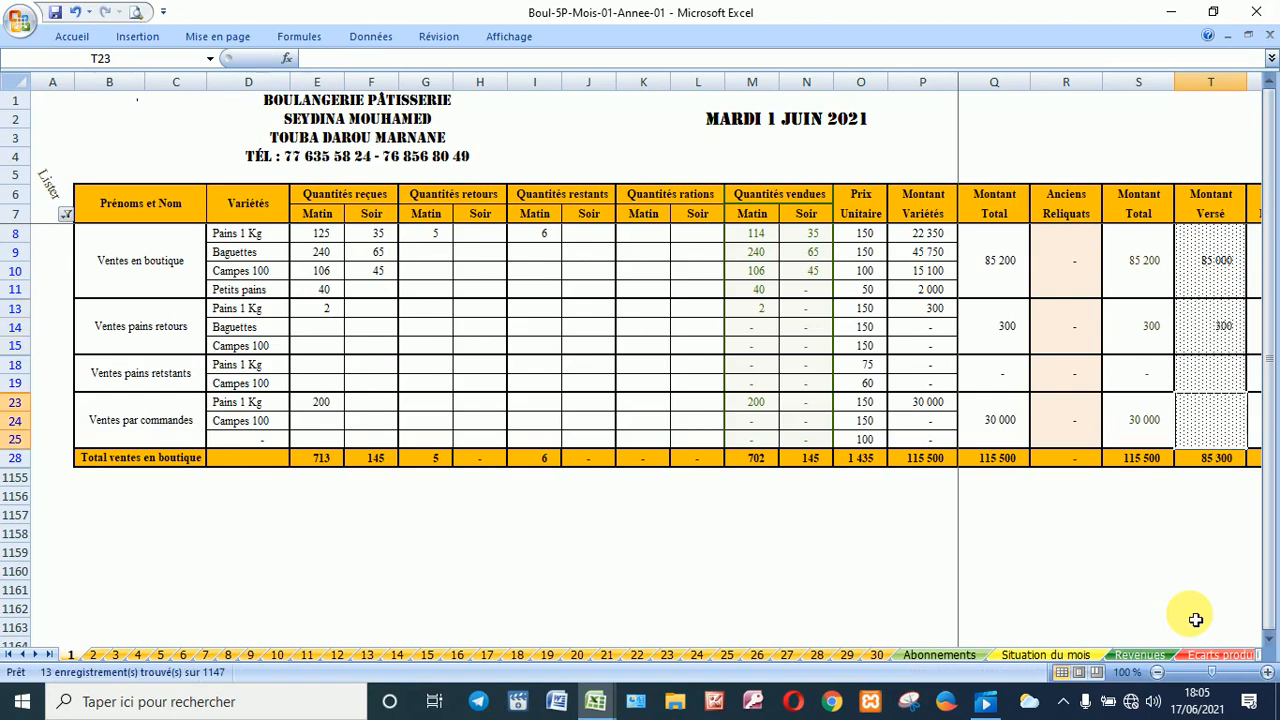
Step: Record 300 000 paid for orders, correcting the initial 3000 entry
type("3000")
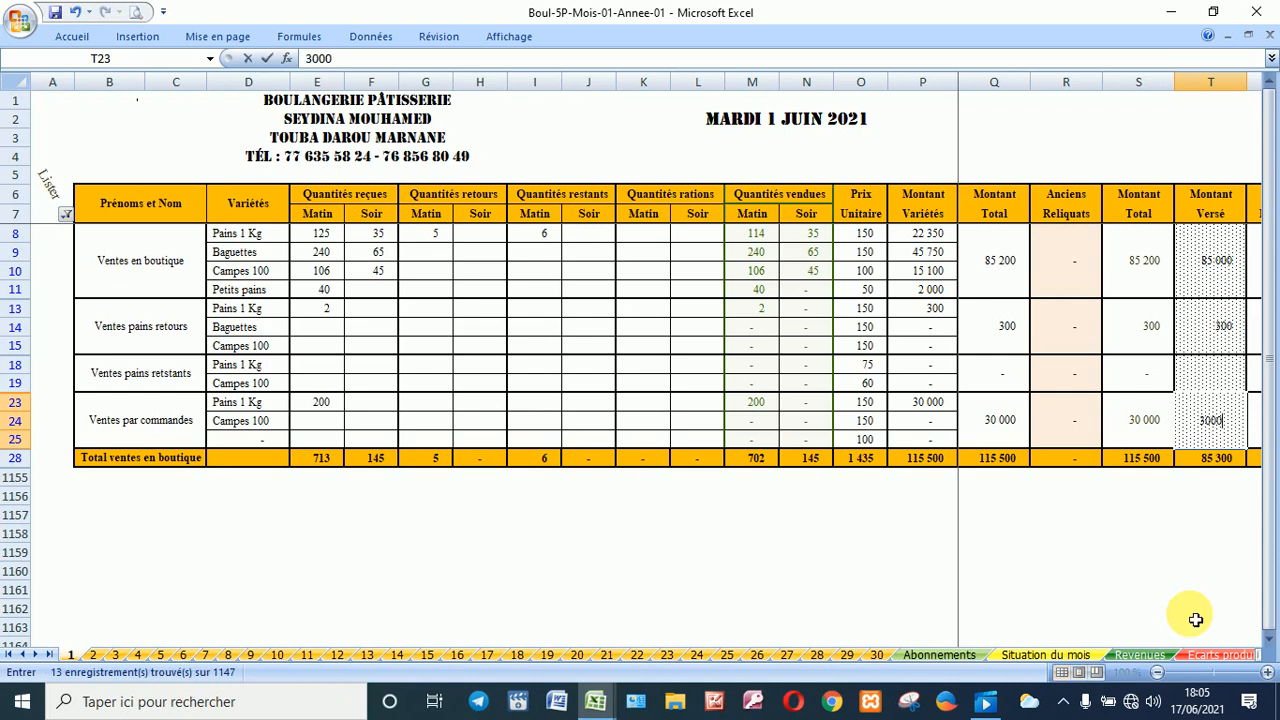
key("Tab")
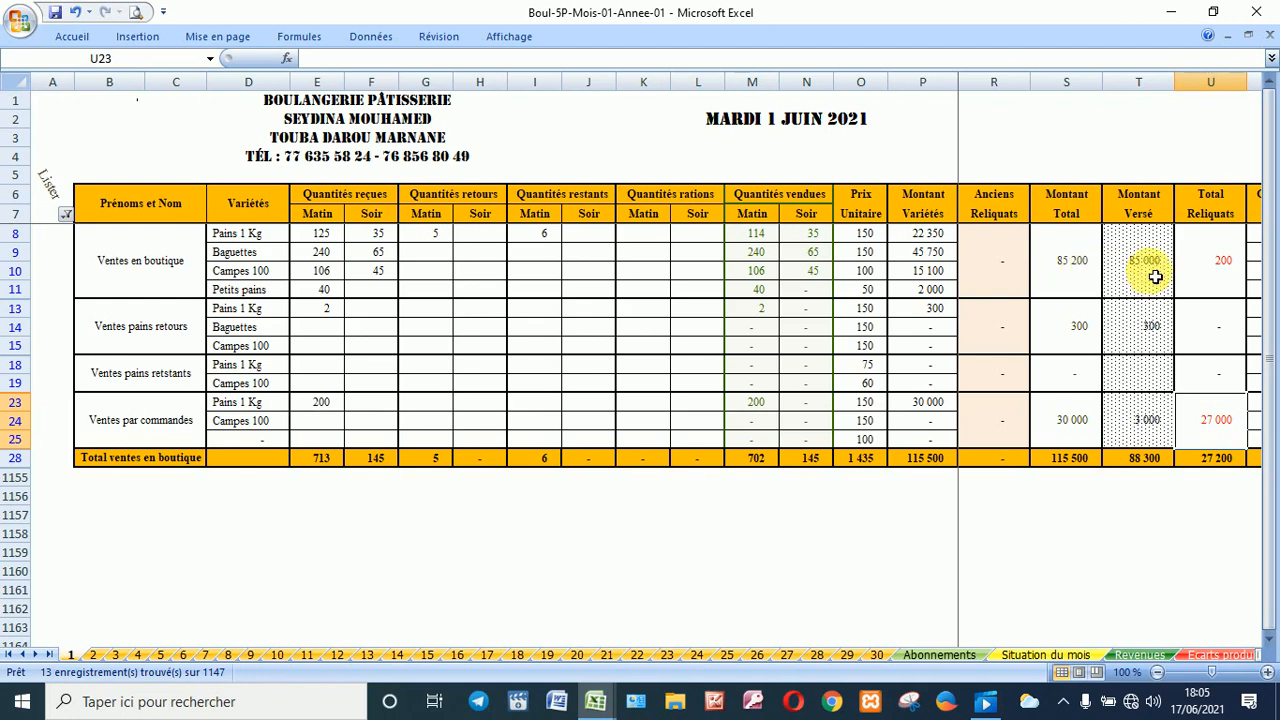
left_click(1138, 425)
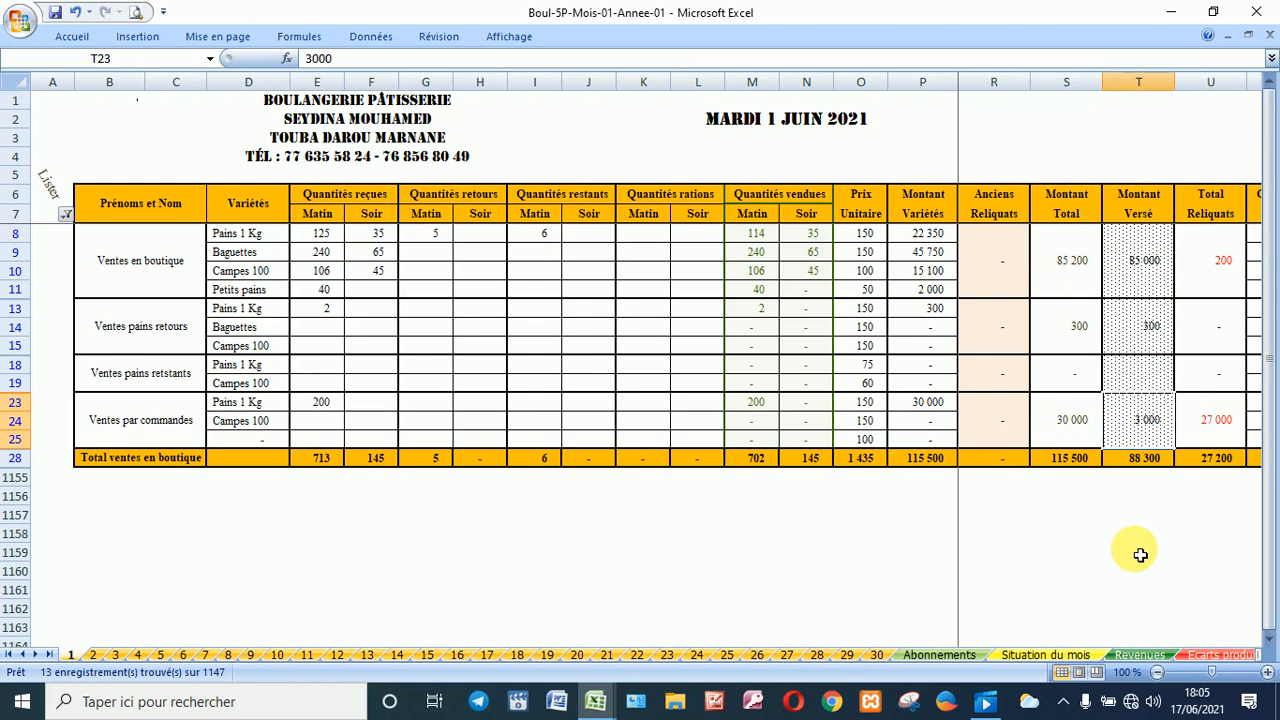
key("F2")
type("00")
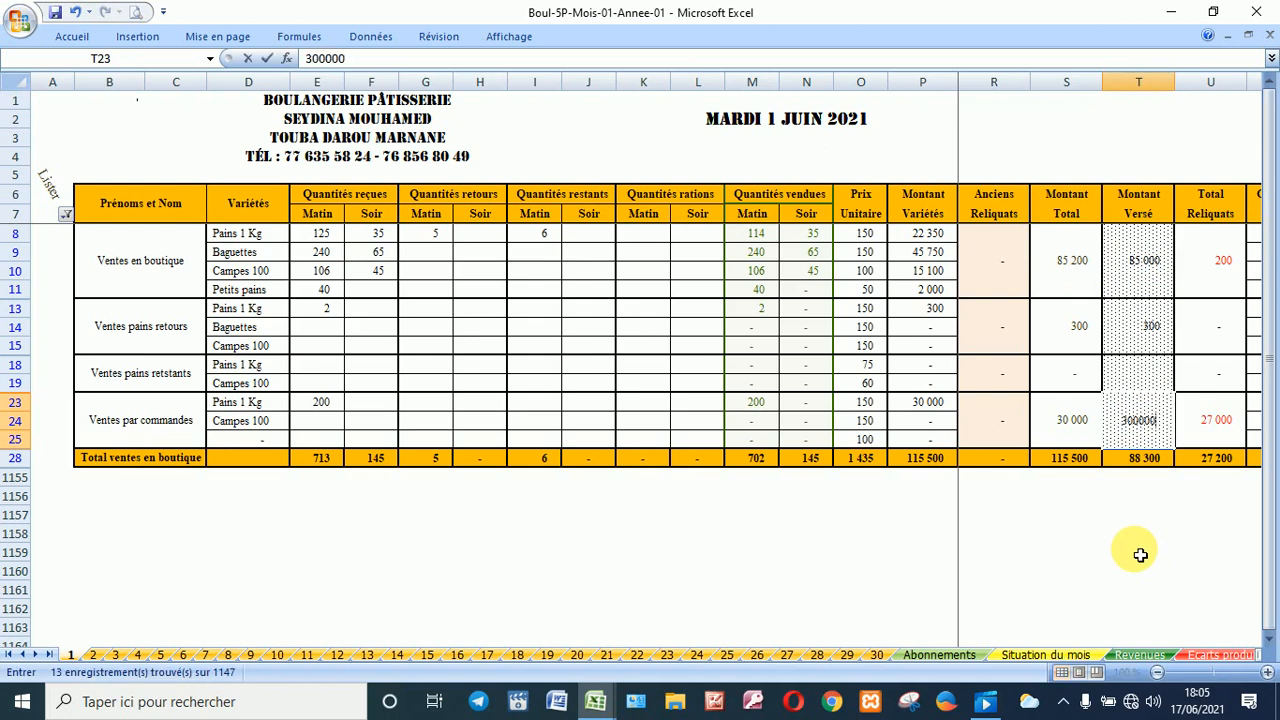
key("Tab")
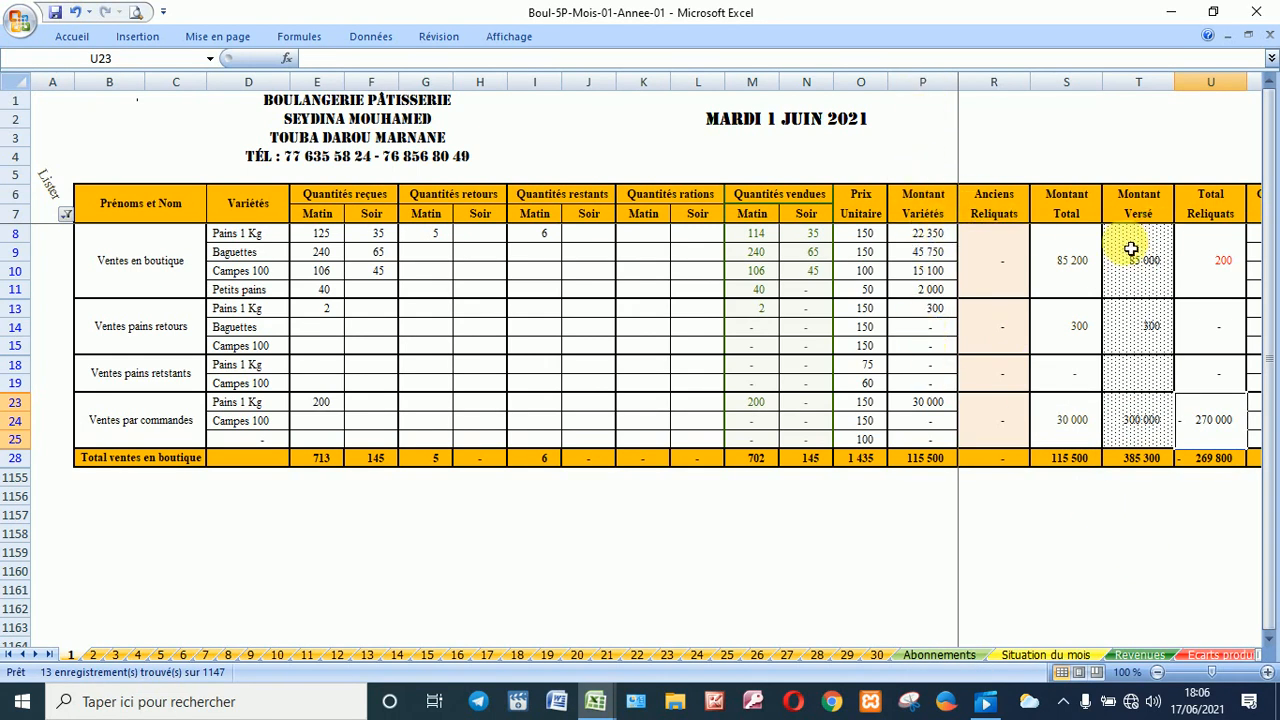
left_click(1090, 268)
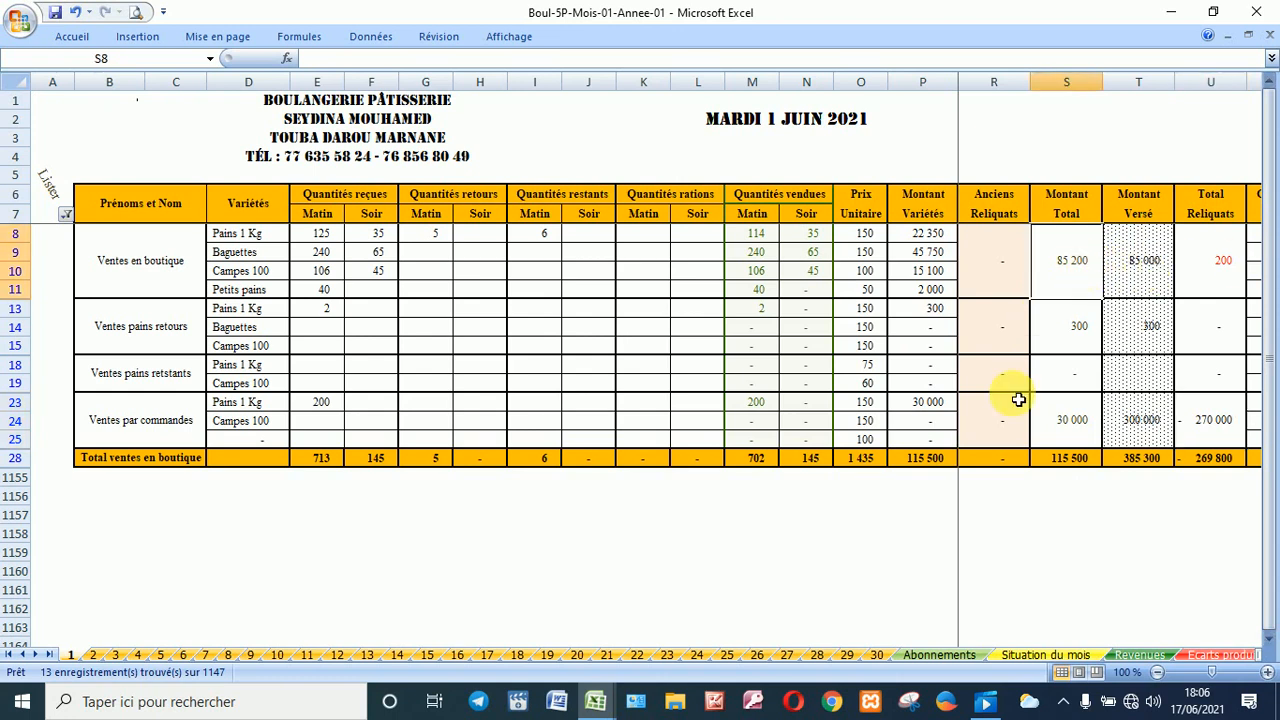
key("Right")
key("Right")
key("Right")
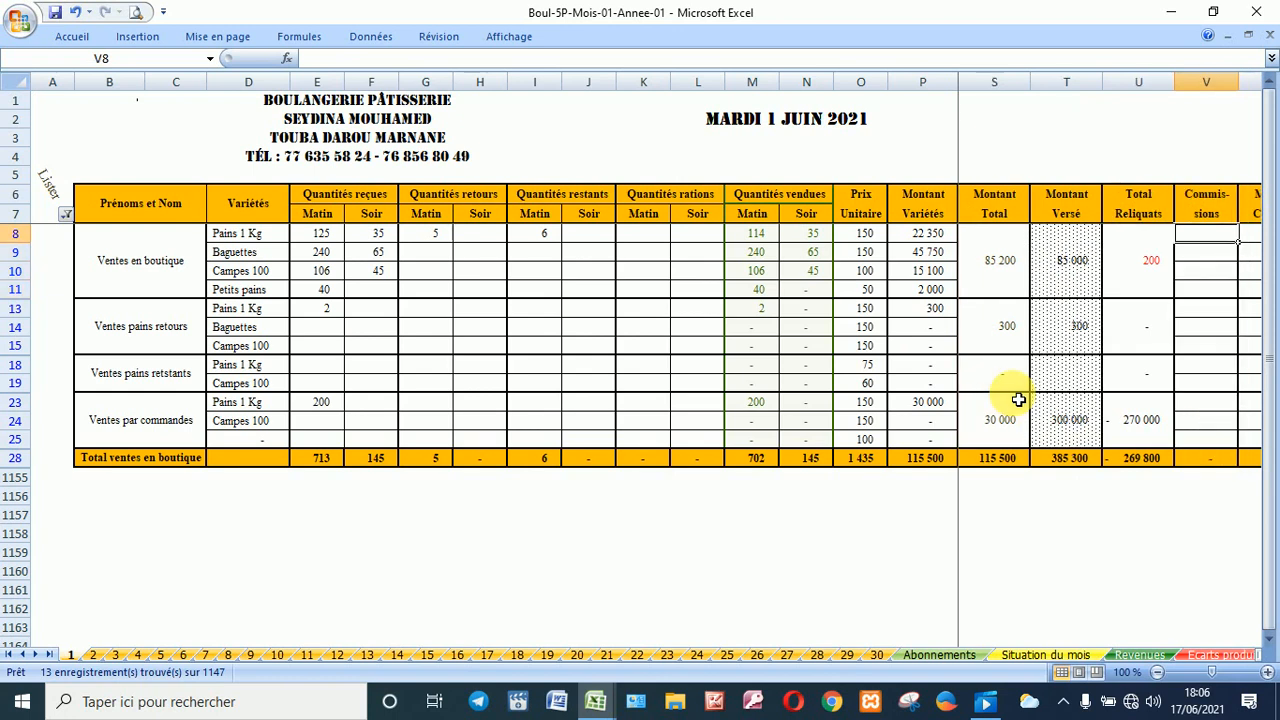
key("Right")
key("Right")
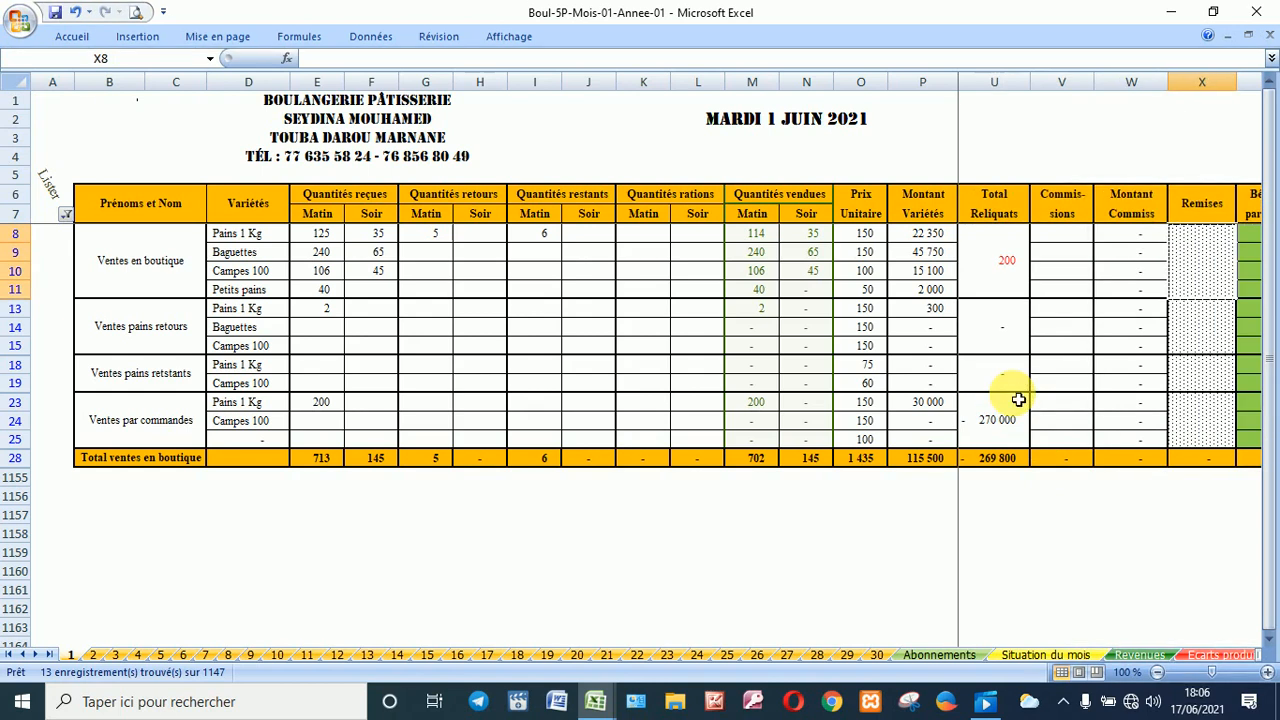
key("Right")
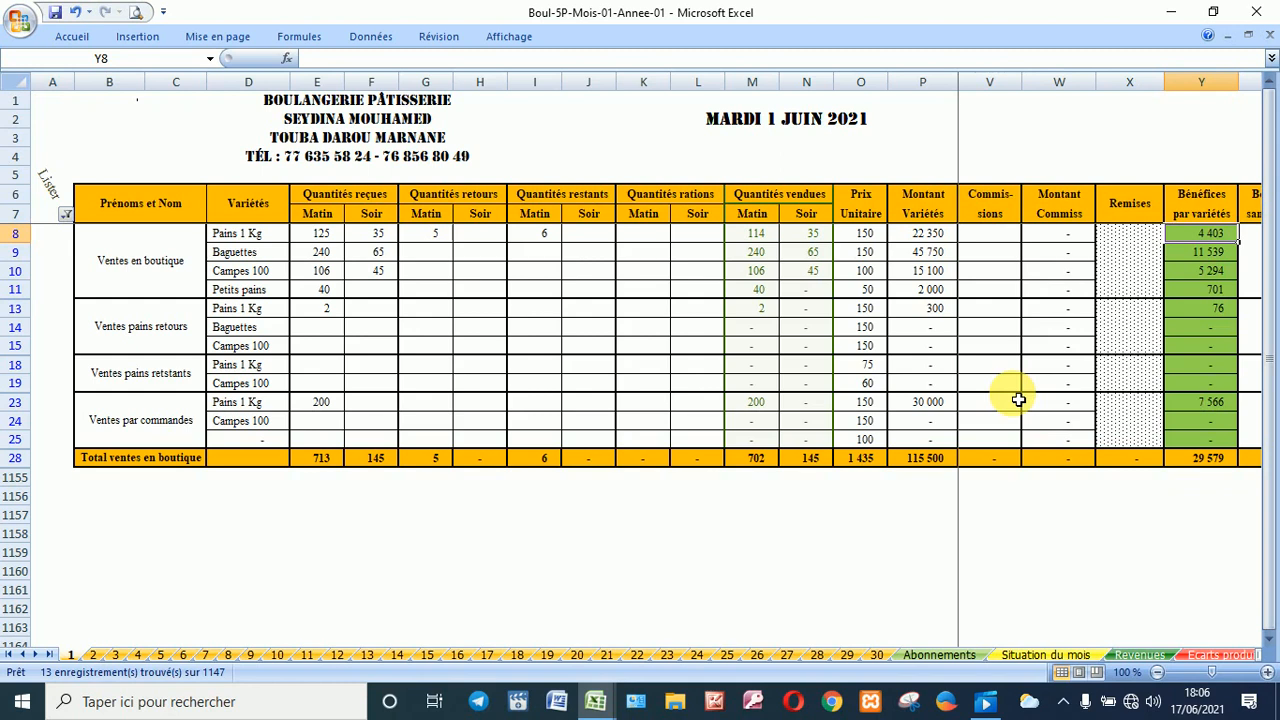
left_click(1143, 270)
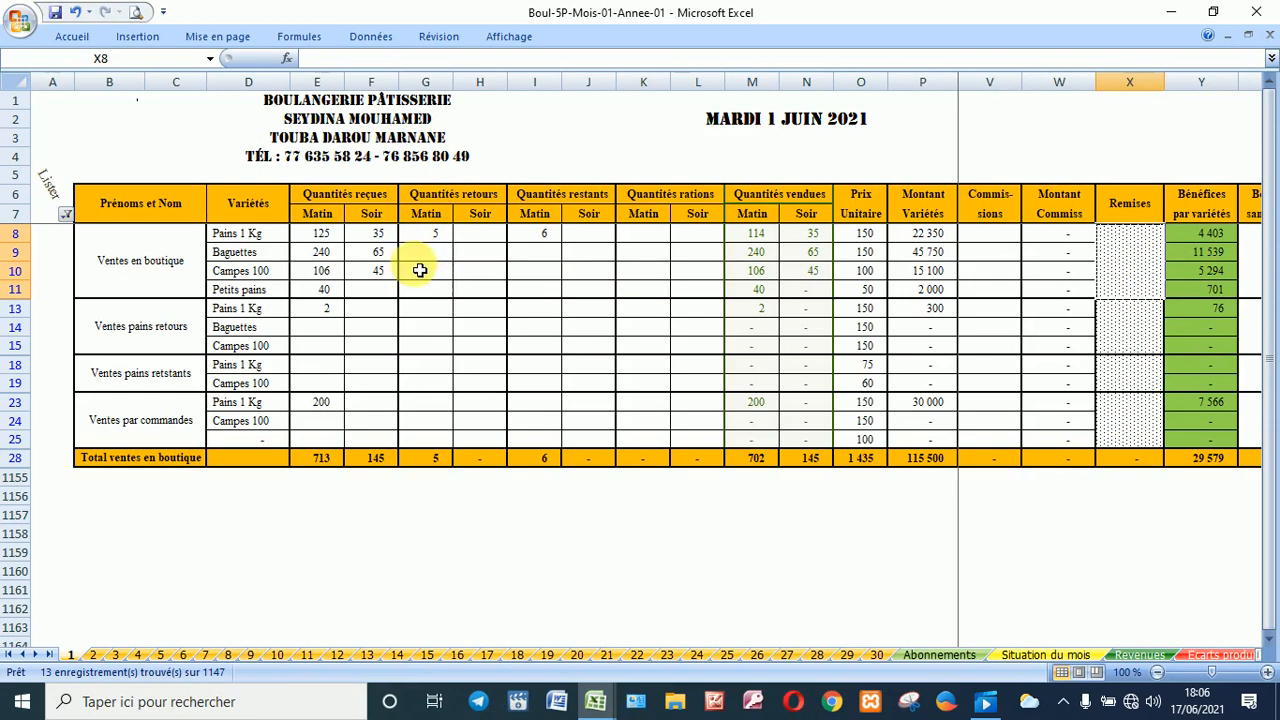
left_click(1205, 279)
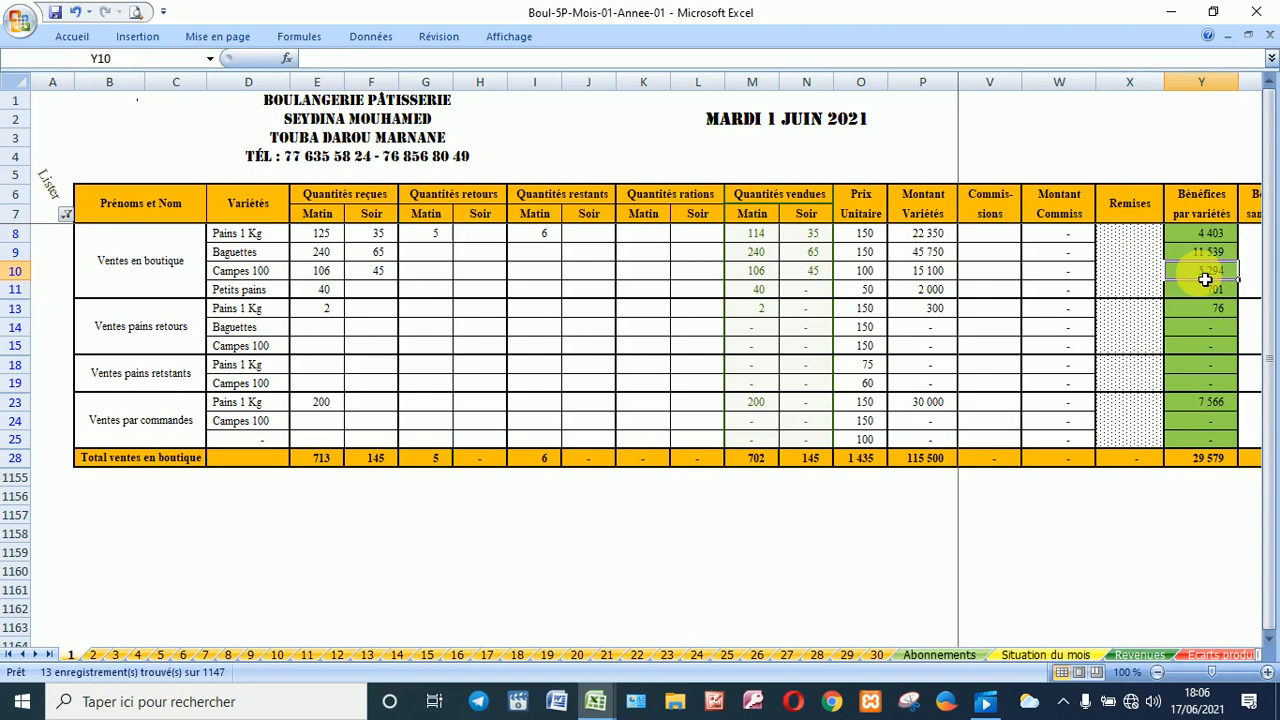
key("Right")
key("Right")
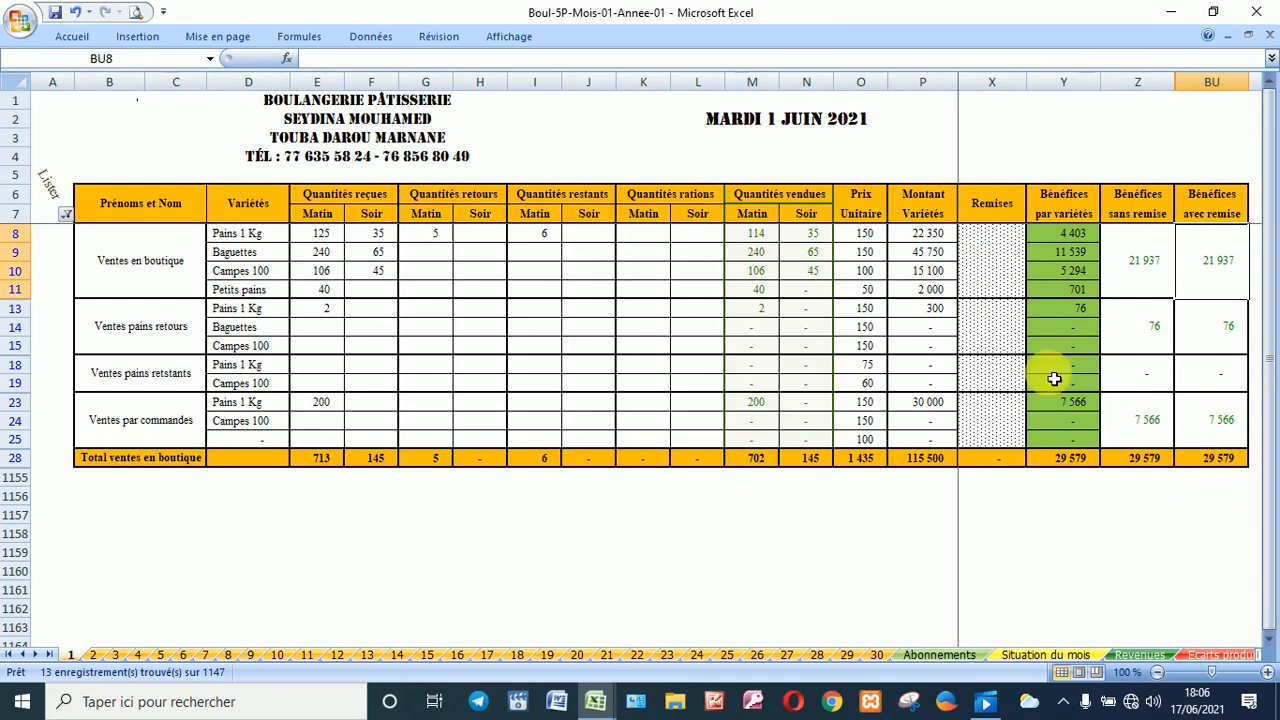
left_click(942, 271)
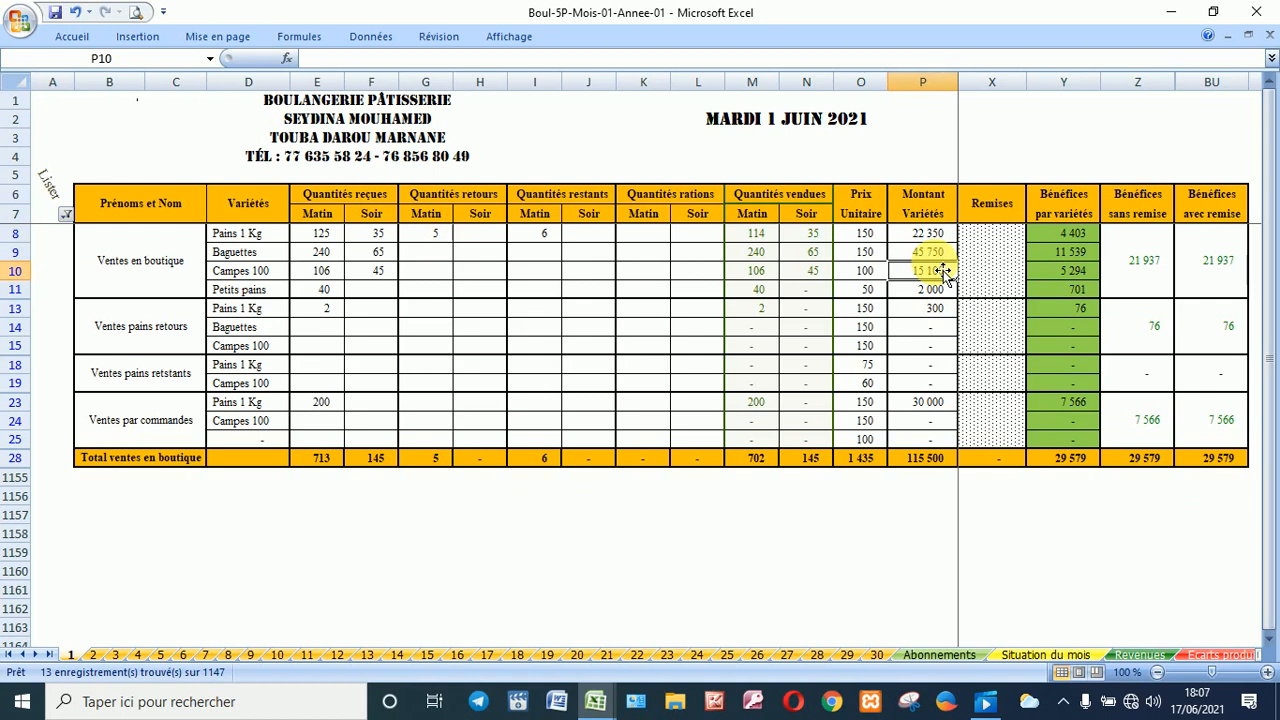
key("Right")
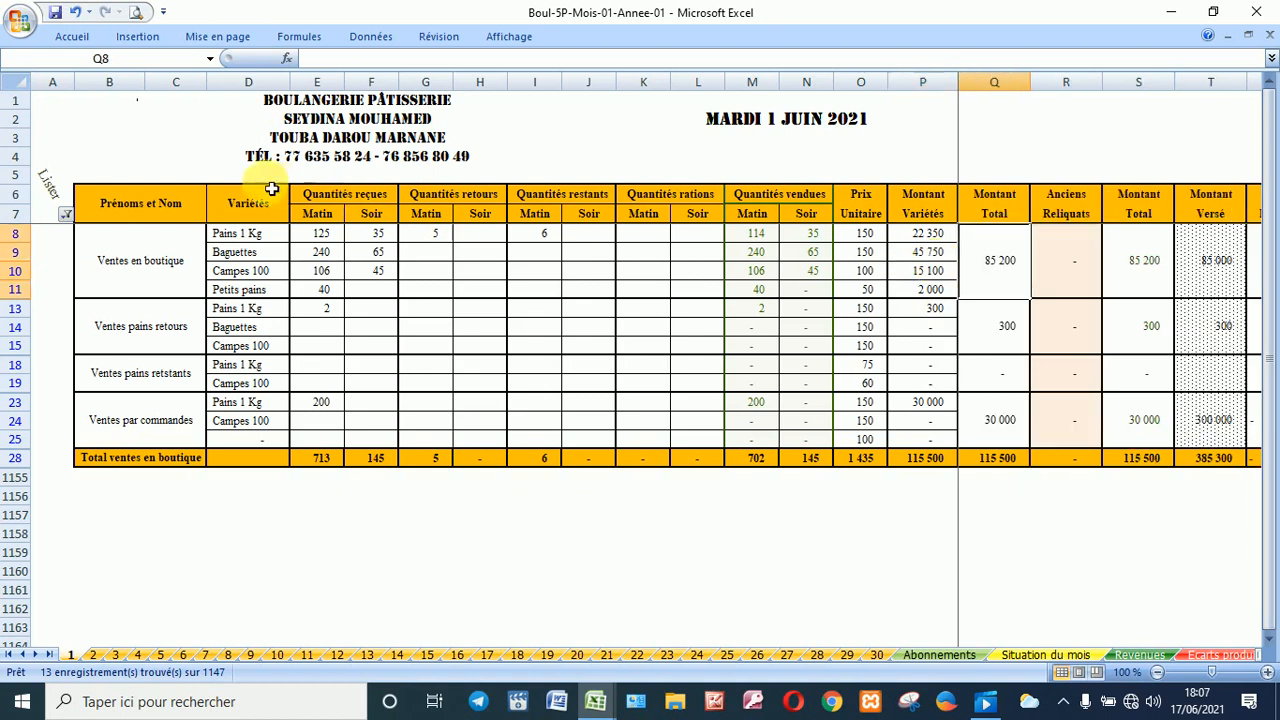
Step: Set the Lister filter to show only D - Ventes des livreurs
left_click(64, 218)
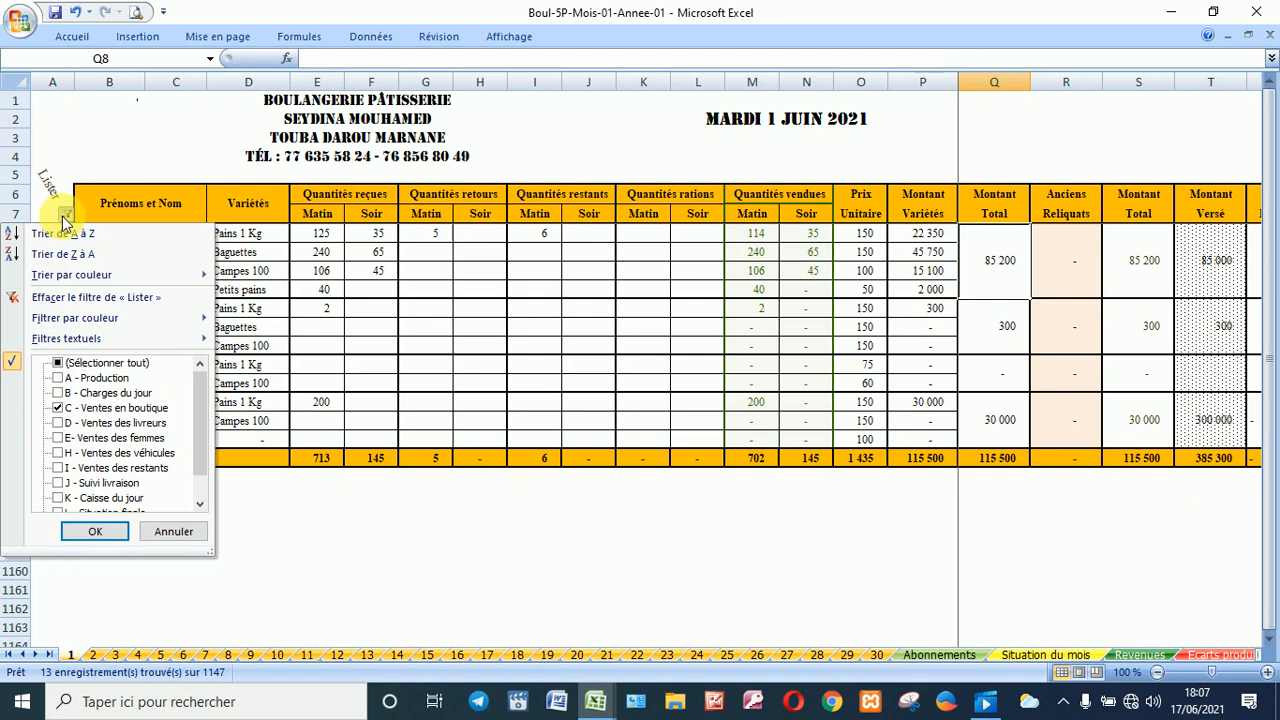
left_click(99, 394)
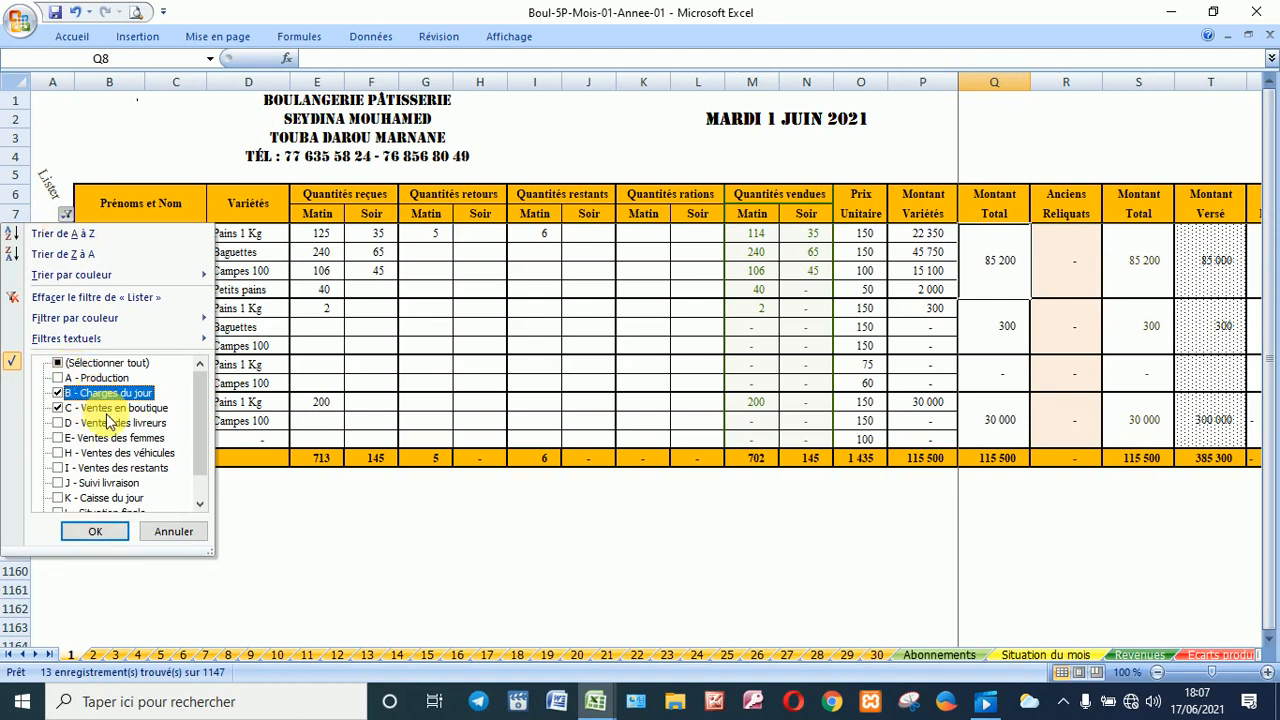
left_click(118, 423)
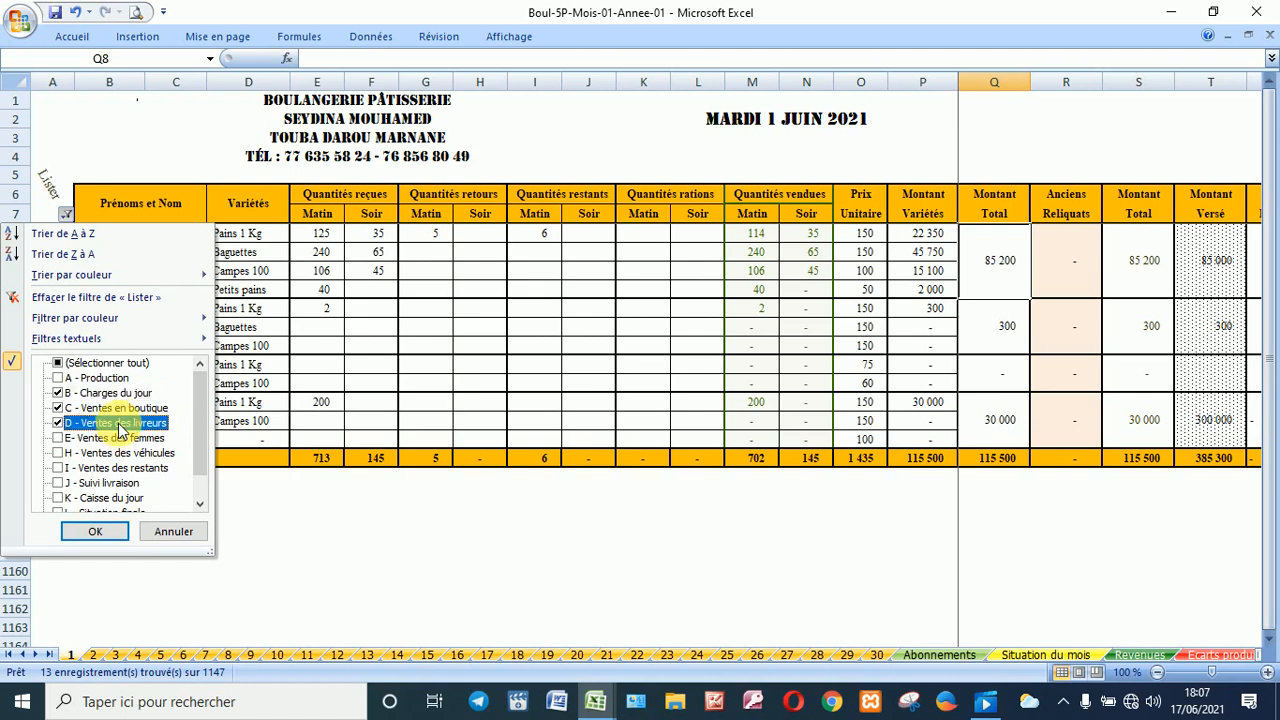
left_click(114, 394)
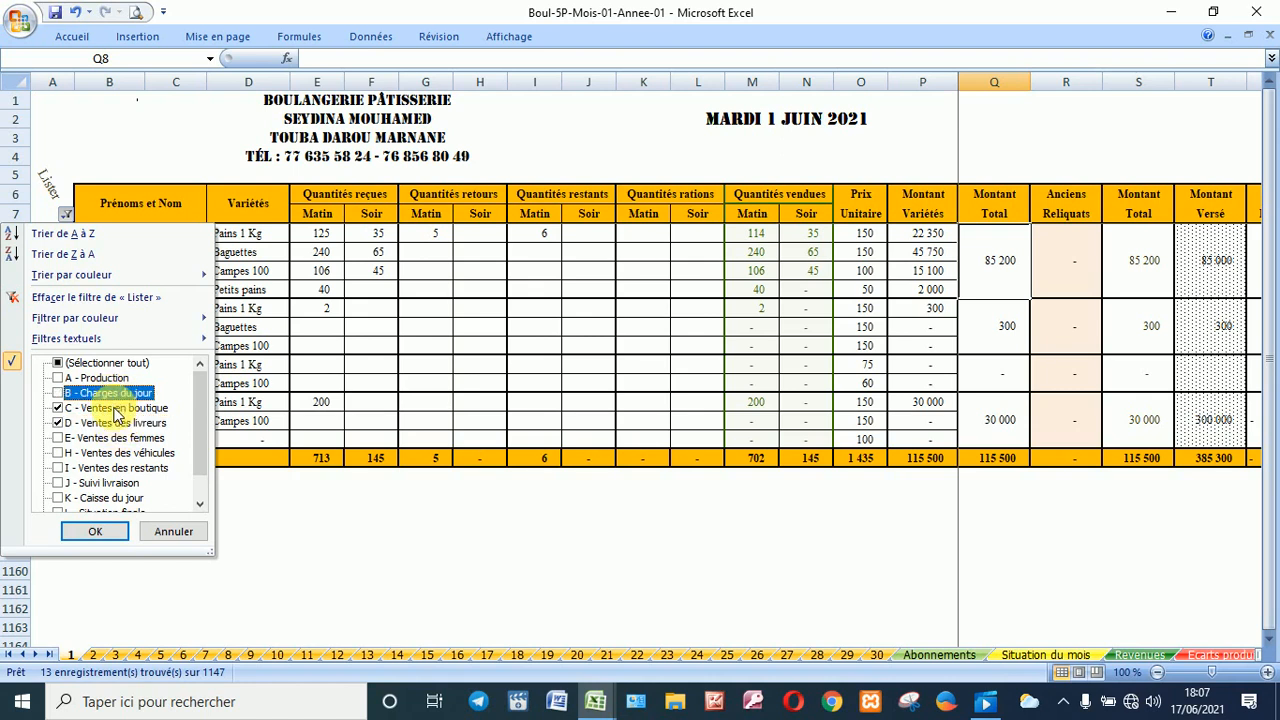
left_click(114, 408)
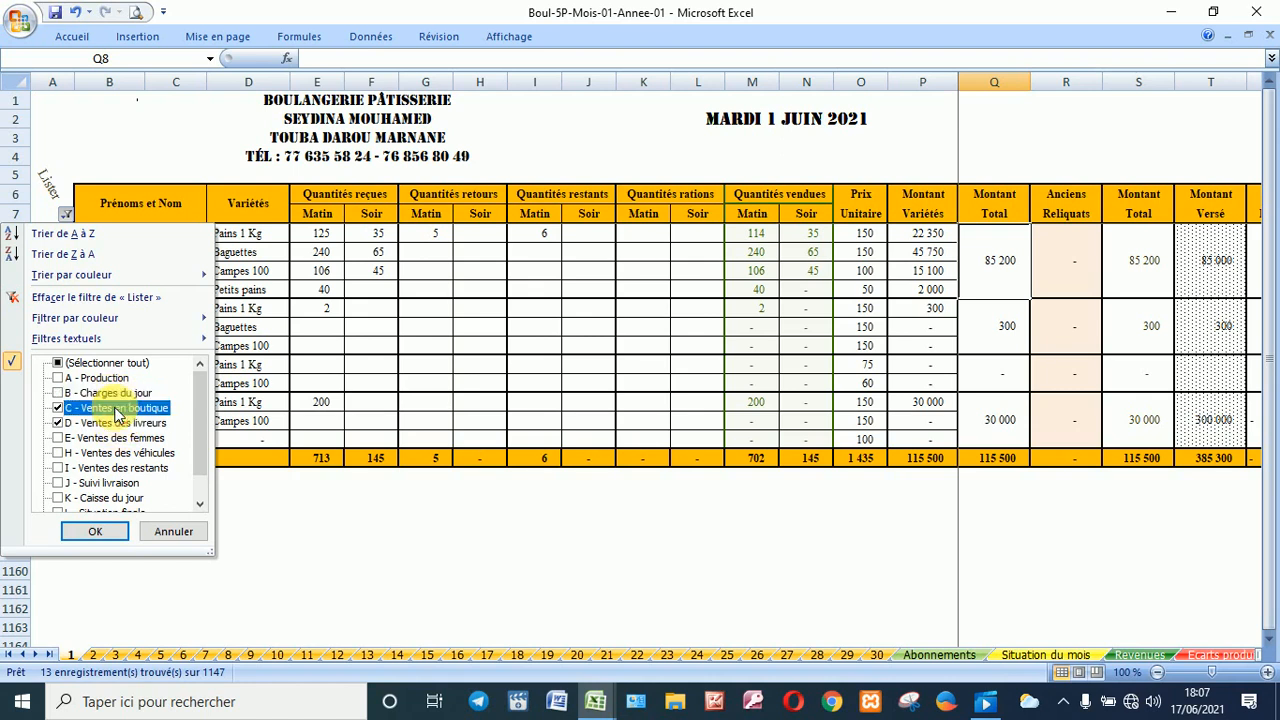
left_click(95, 531)
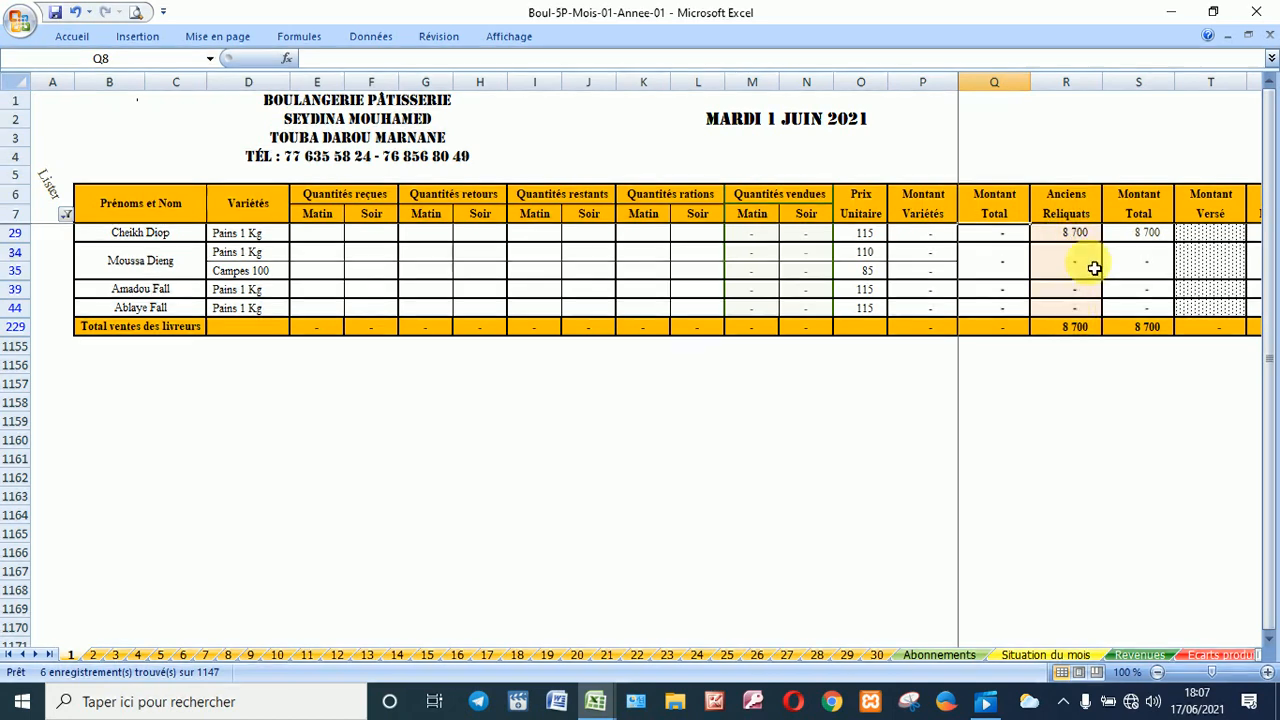
Step: Fill in the drivers' rows from E29 through to the Commissions columns, reaching 13 275 in commissions
left_click(319, 236)
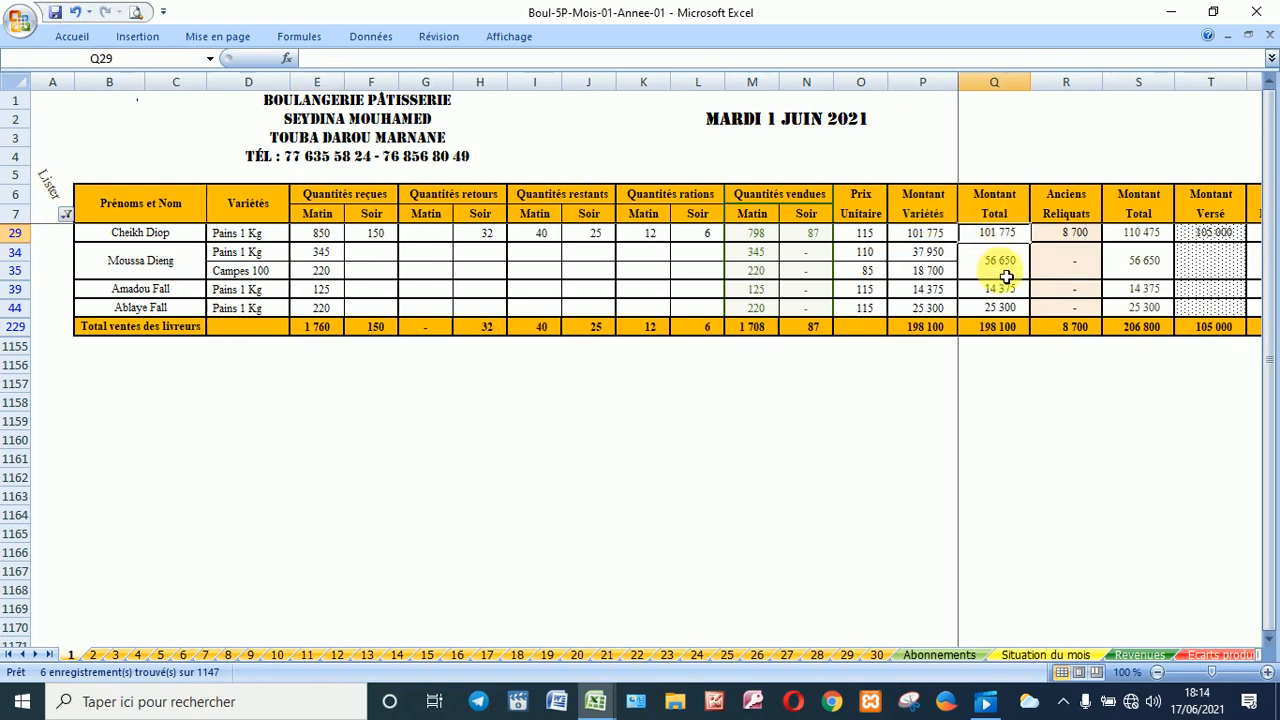
key("Right")
key("Right")
key("Right")
key("Right")
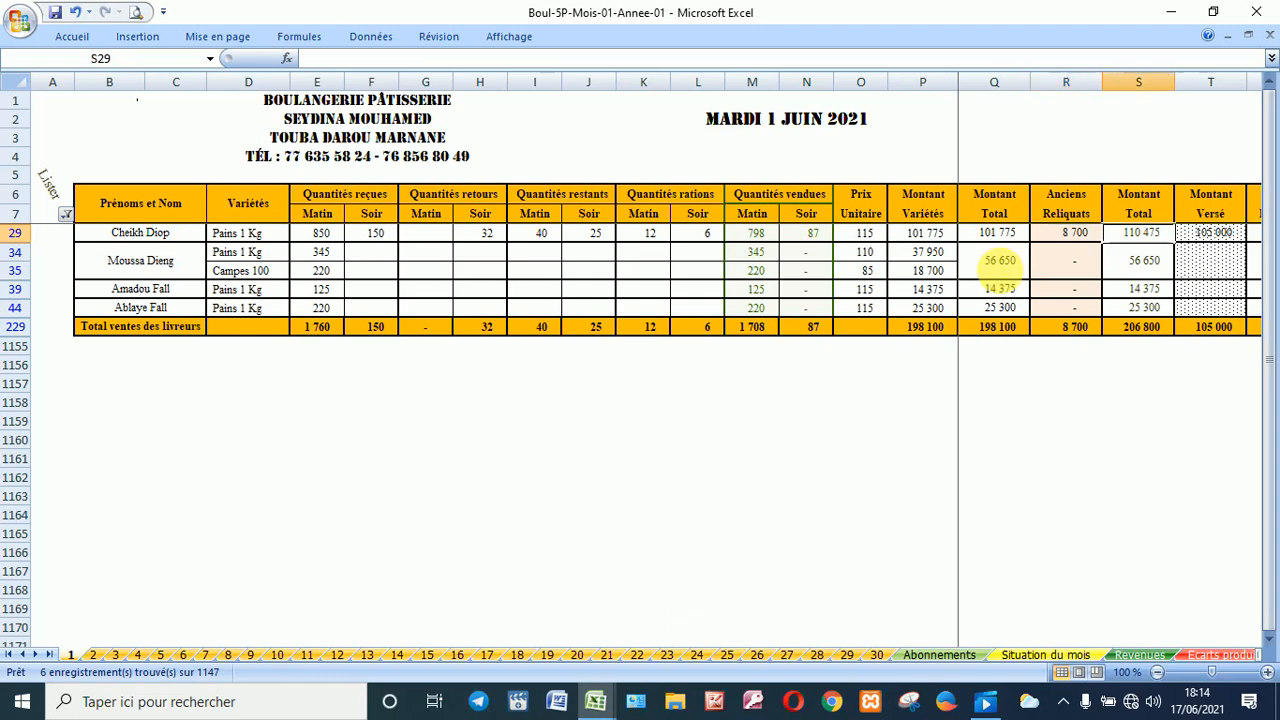
key("Right")
key("Right")
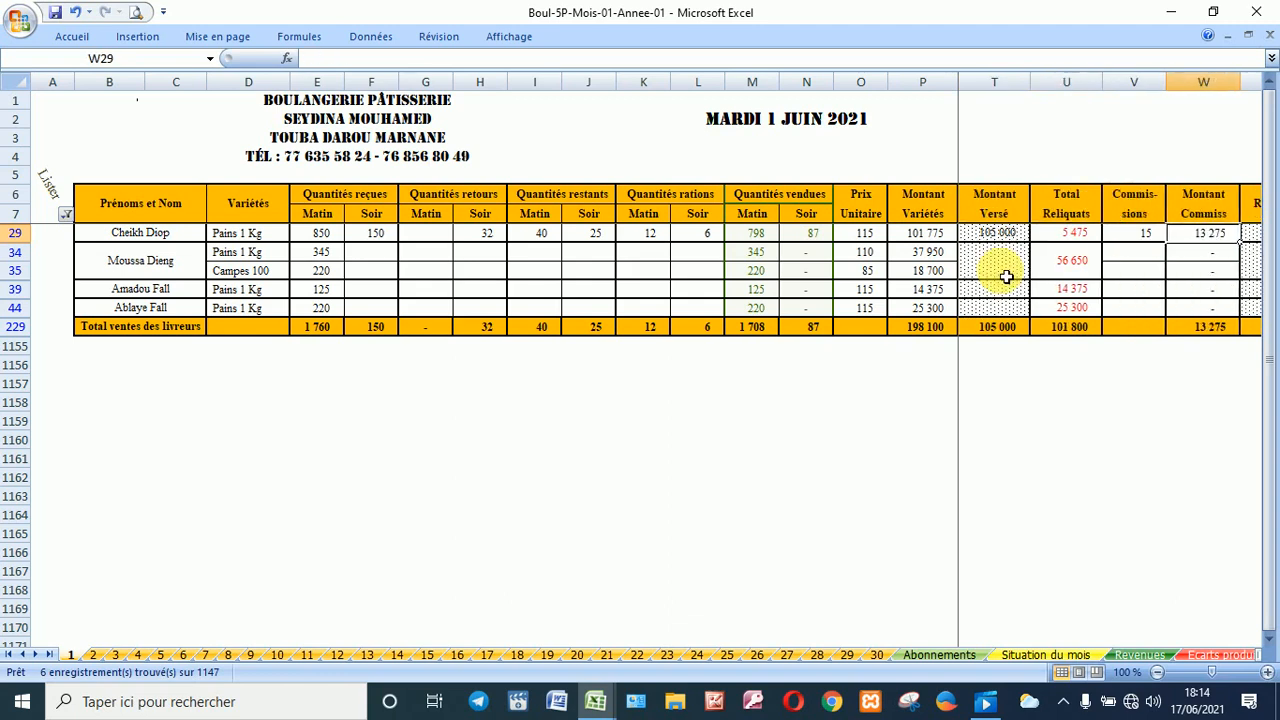
left_click(1126, 238)
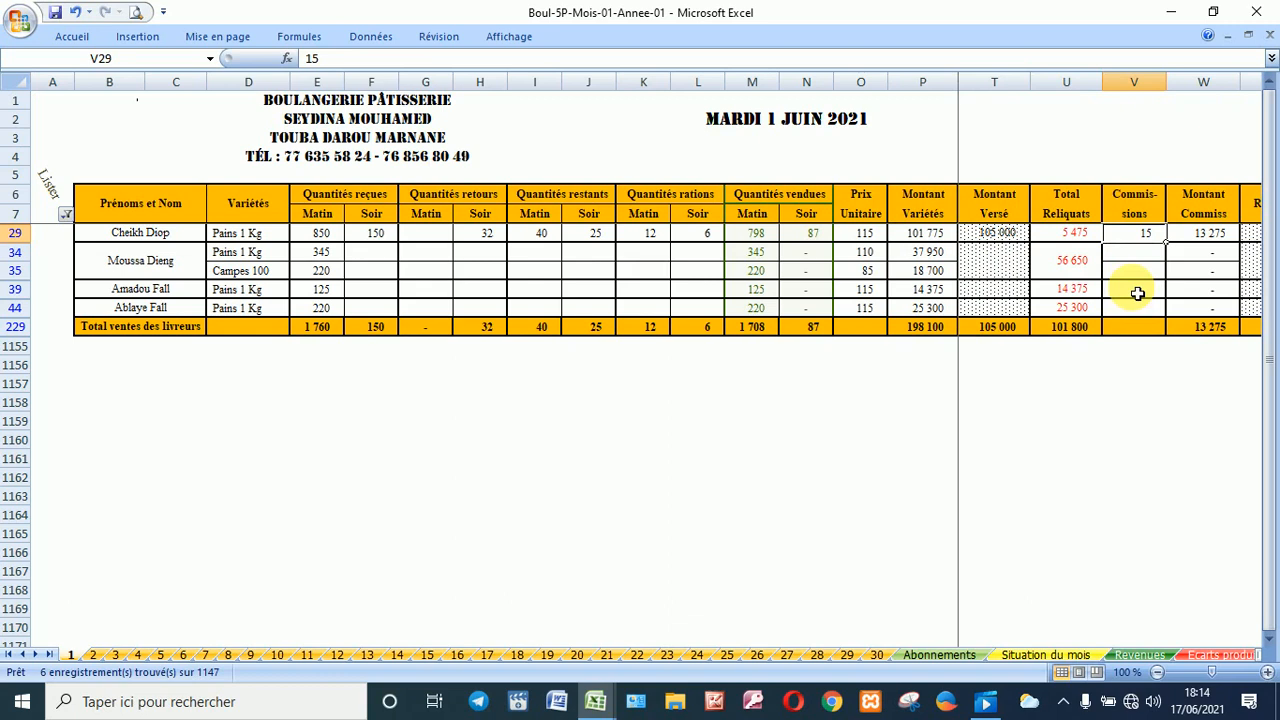
key("Right")
key("Right")
key("Right")
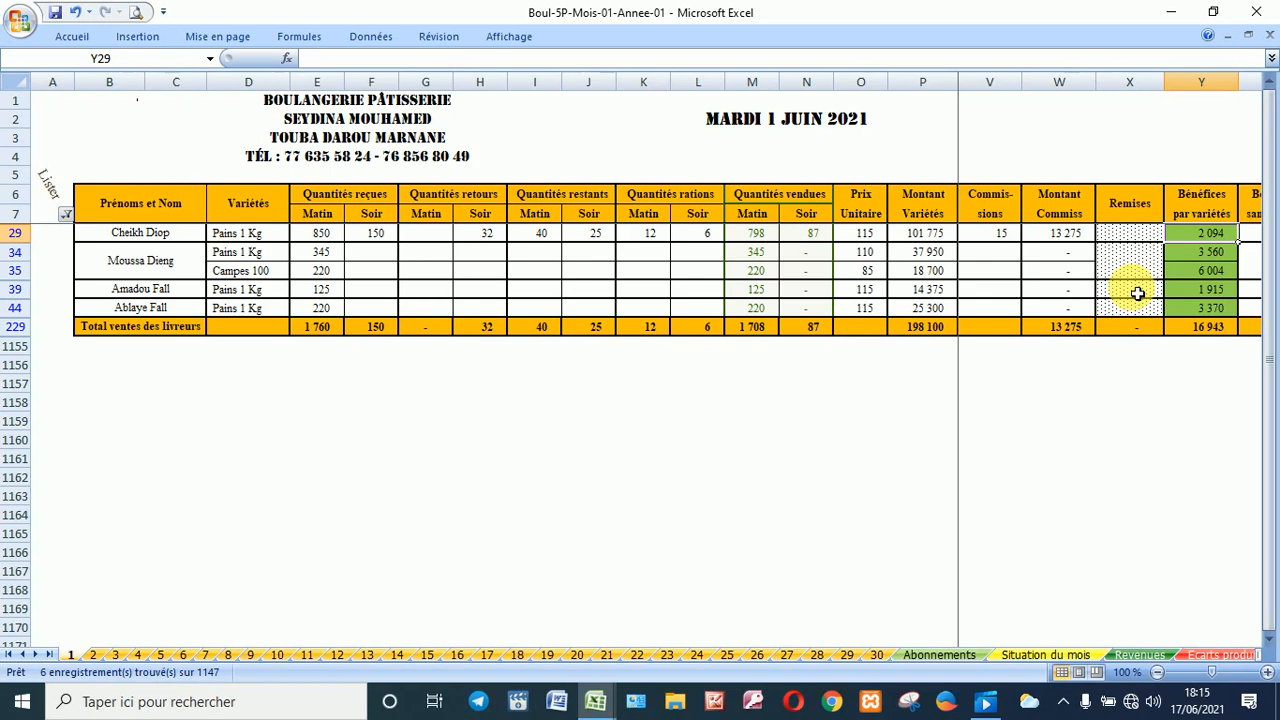
key("Right")
key("Right")
key("Right")
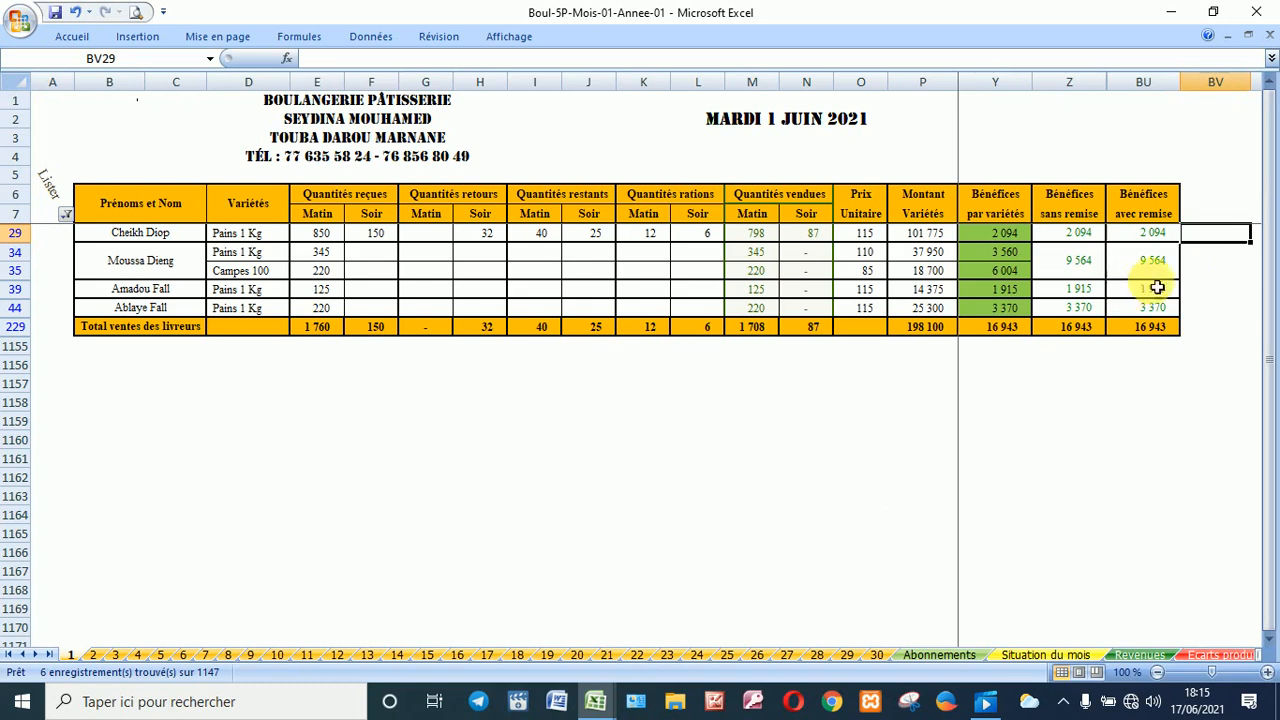
left_click(950, 233)
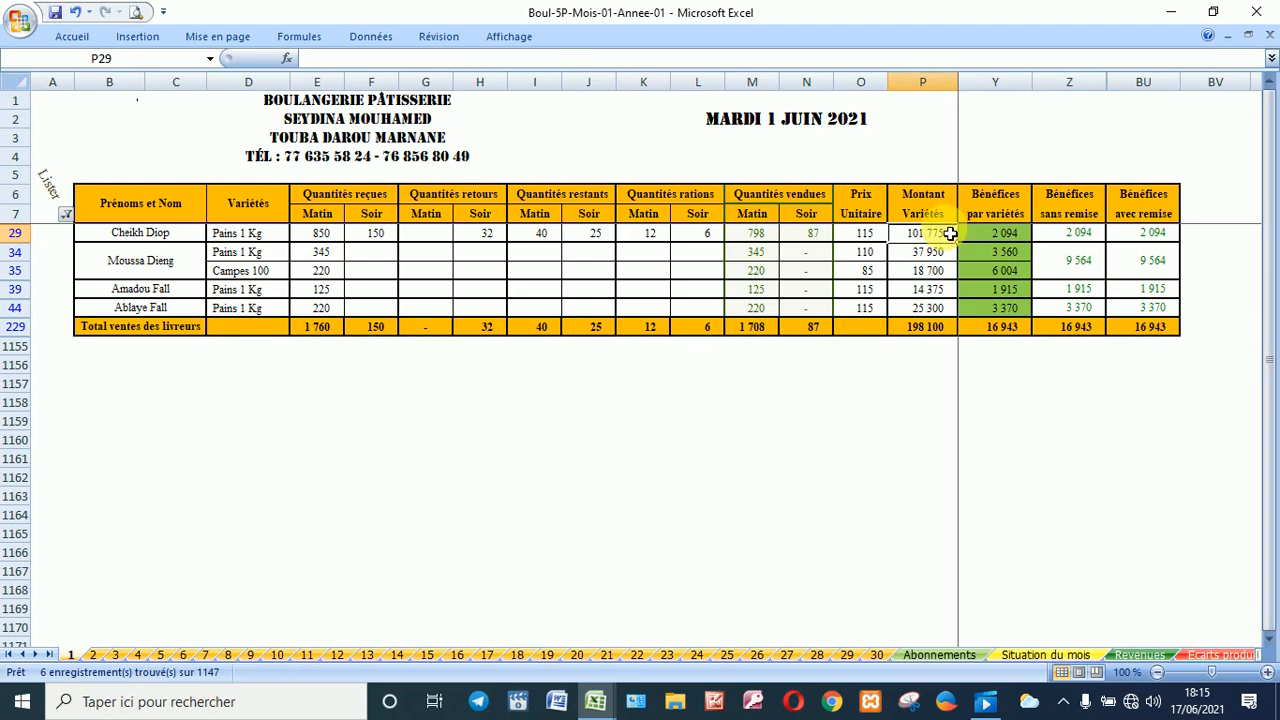
key("Right")
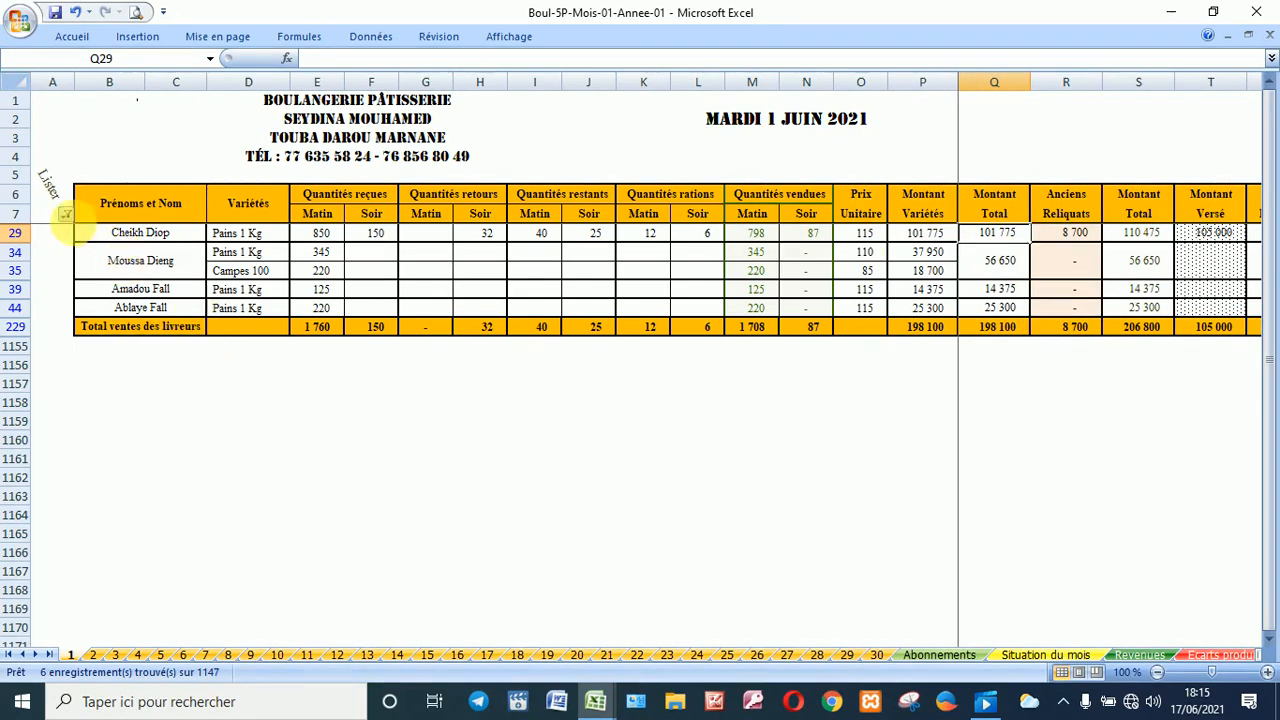
Step: Leave only E - Ventes des femmes ticked in the Lister filter, showing old reliquats of 2 000
left_click(65, 214)
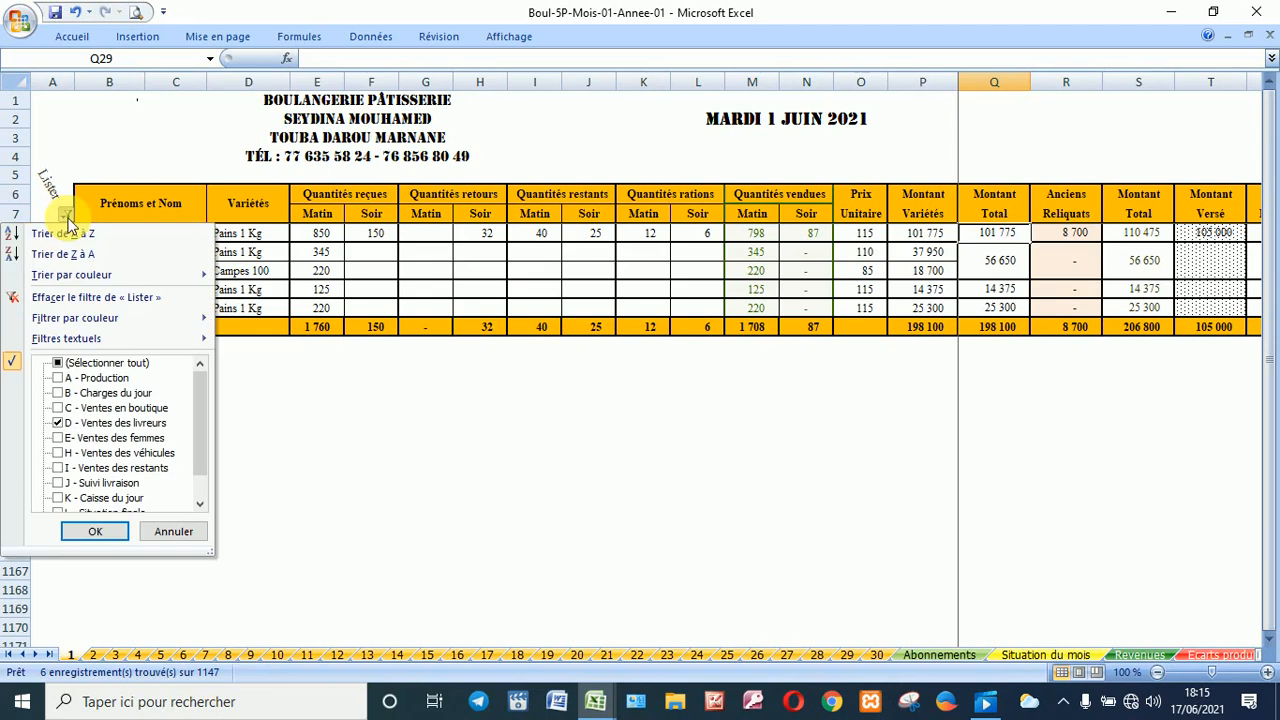
left_click(83, 440)
left_click(85, 425)
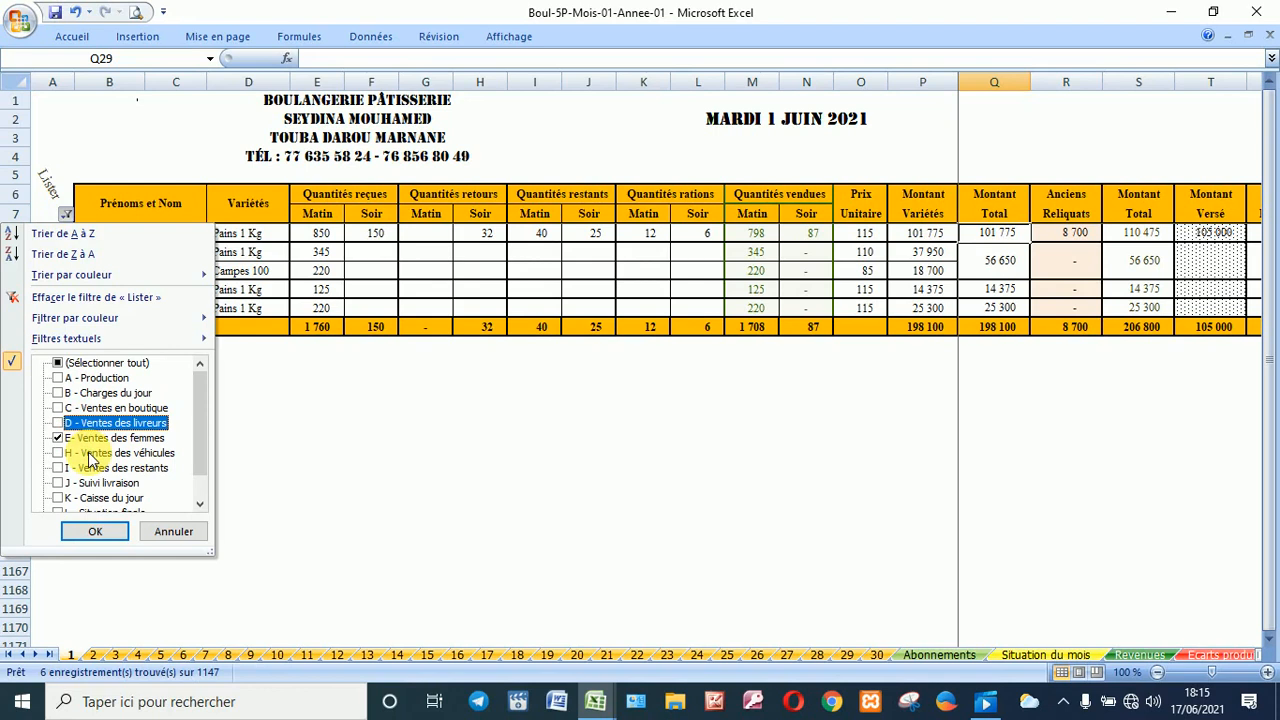
left_click(92, 456)
left_click(90, 438)
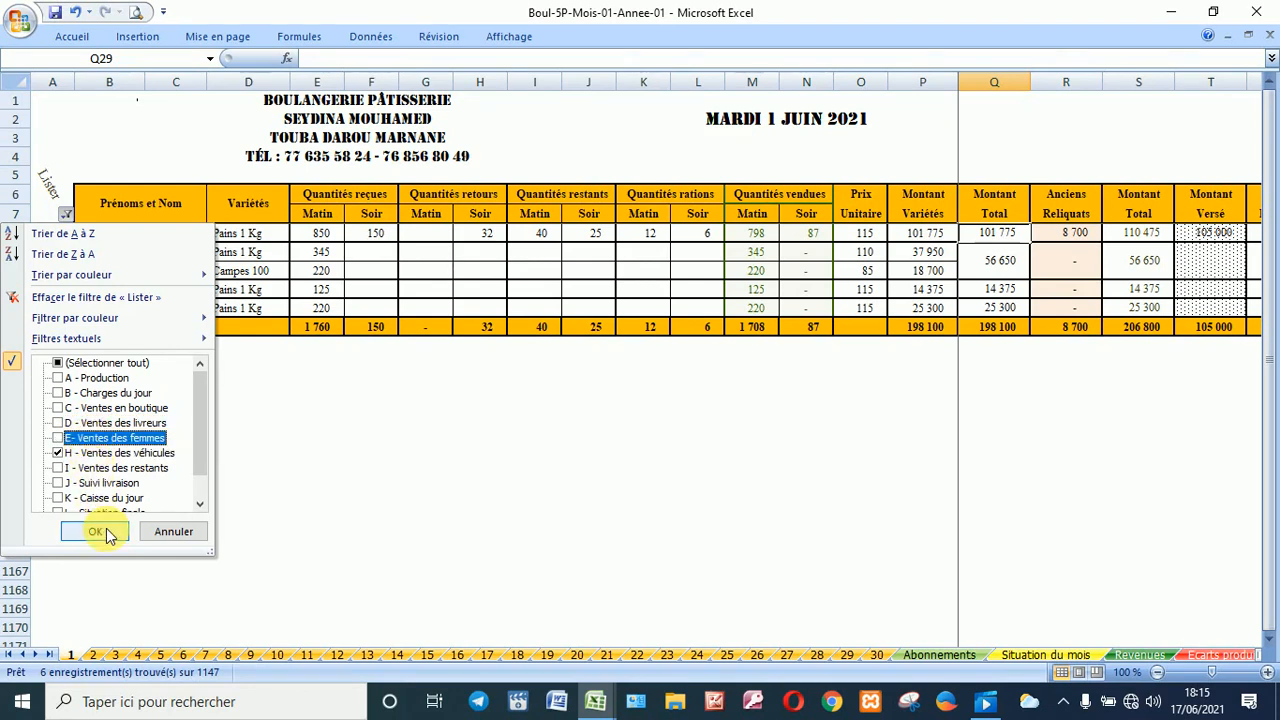
left_click(60, 452)
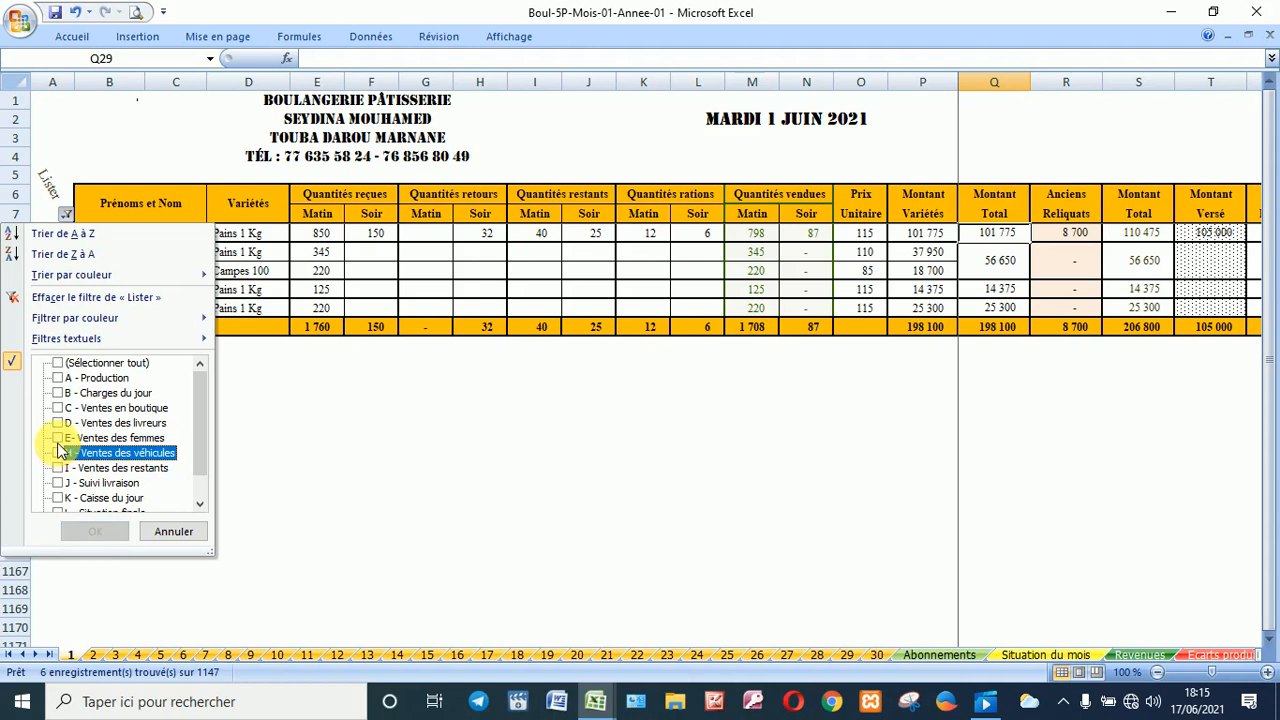
left_click(60, 443)
left_click(95, 531)
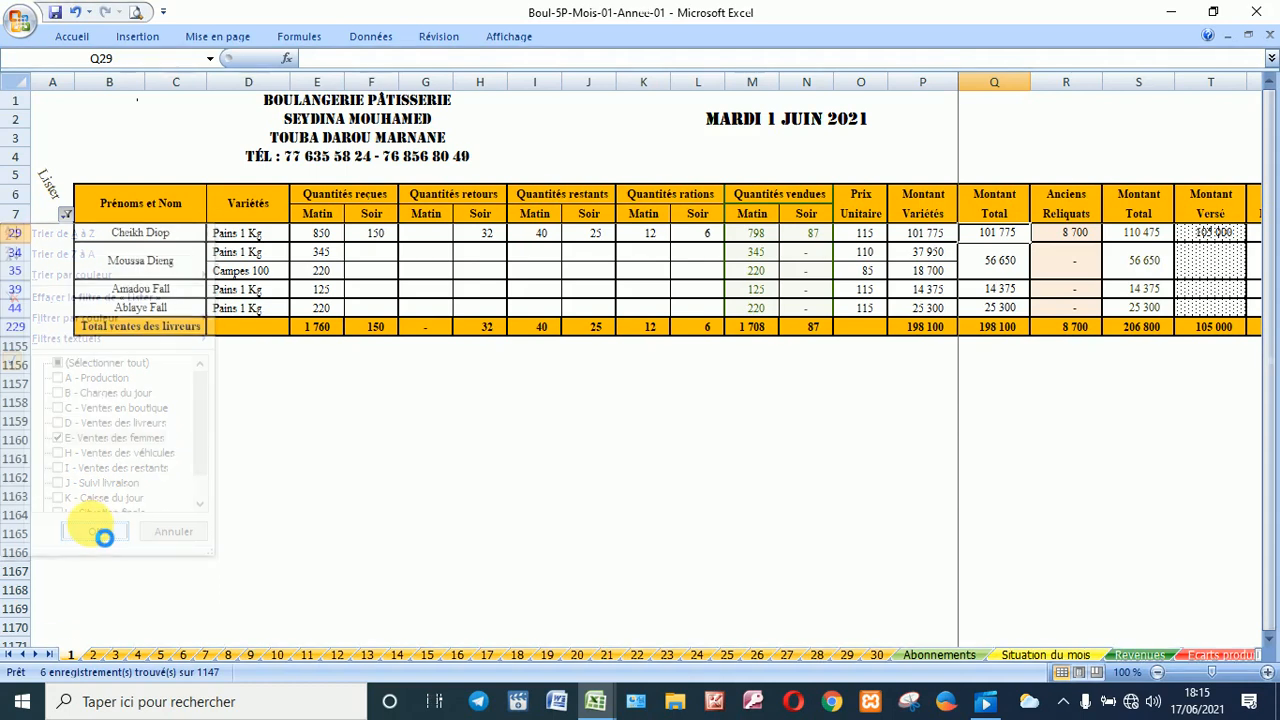
left_click(327, 238)
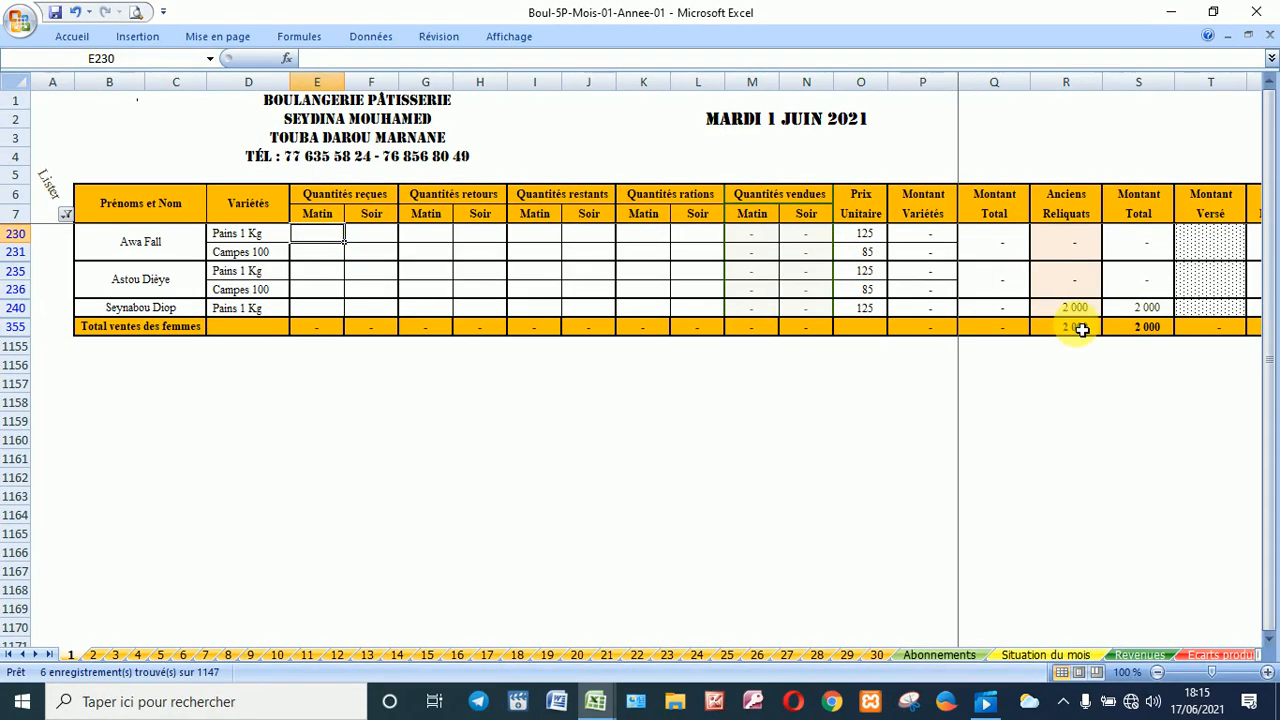
Step: Enter 350 morning Pains 1 Kg in E240 for the last women's-sales row
left_click(319, 311)
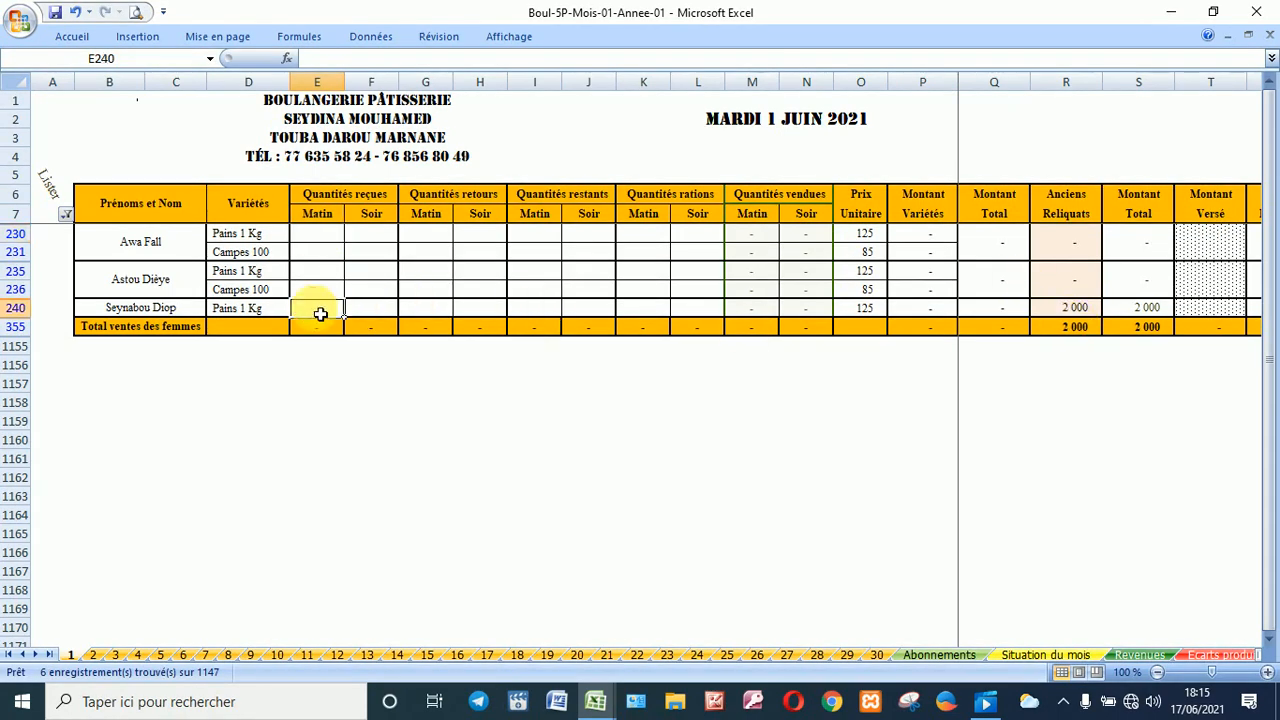
type("3")
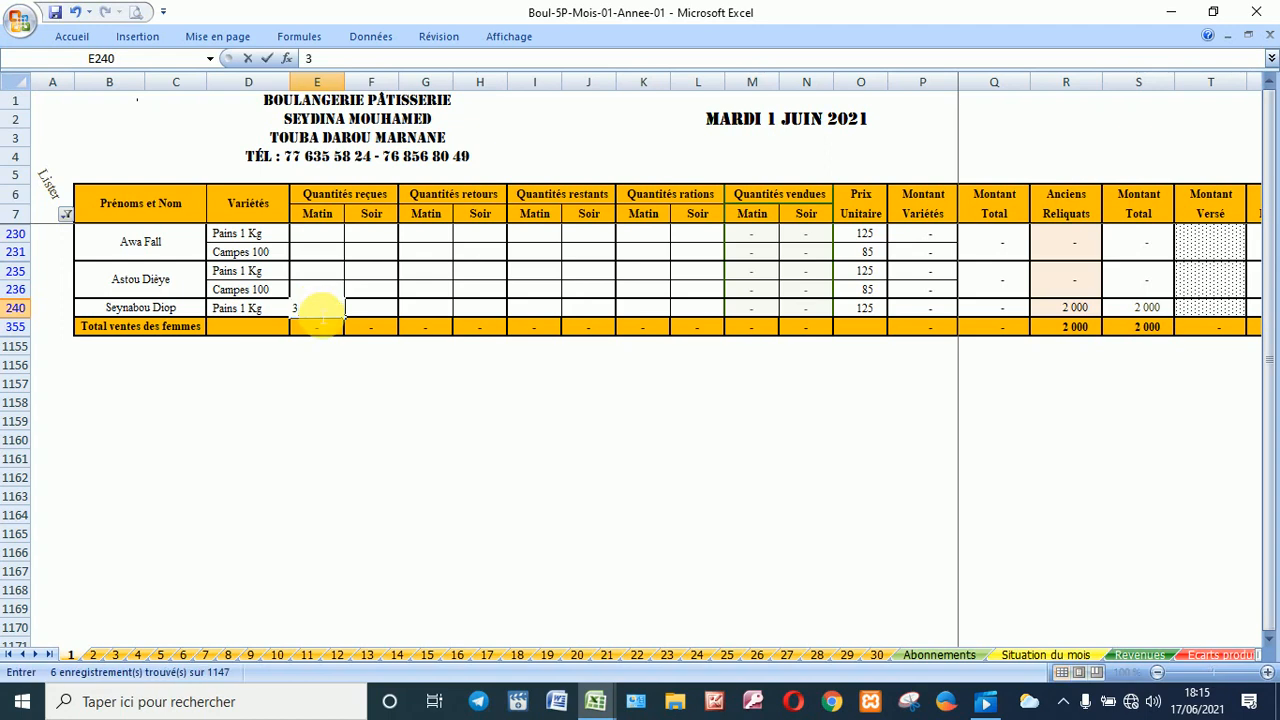
type("50")
left_click(380, 307)
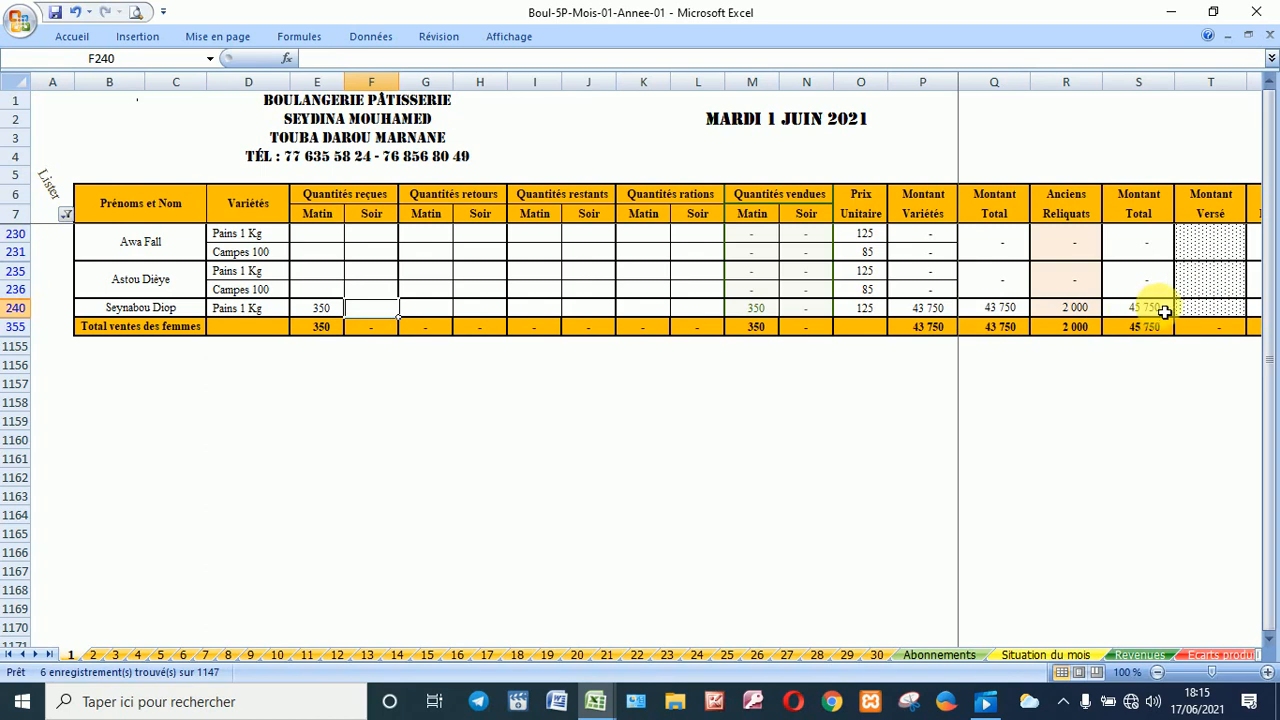
left_click(333, 235)
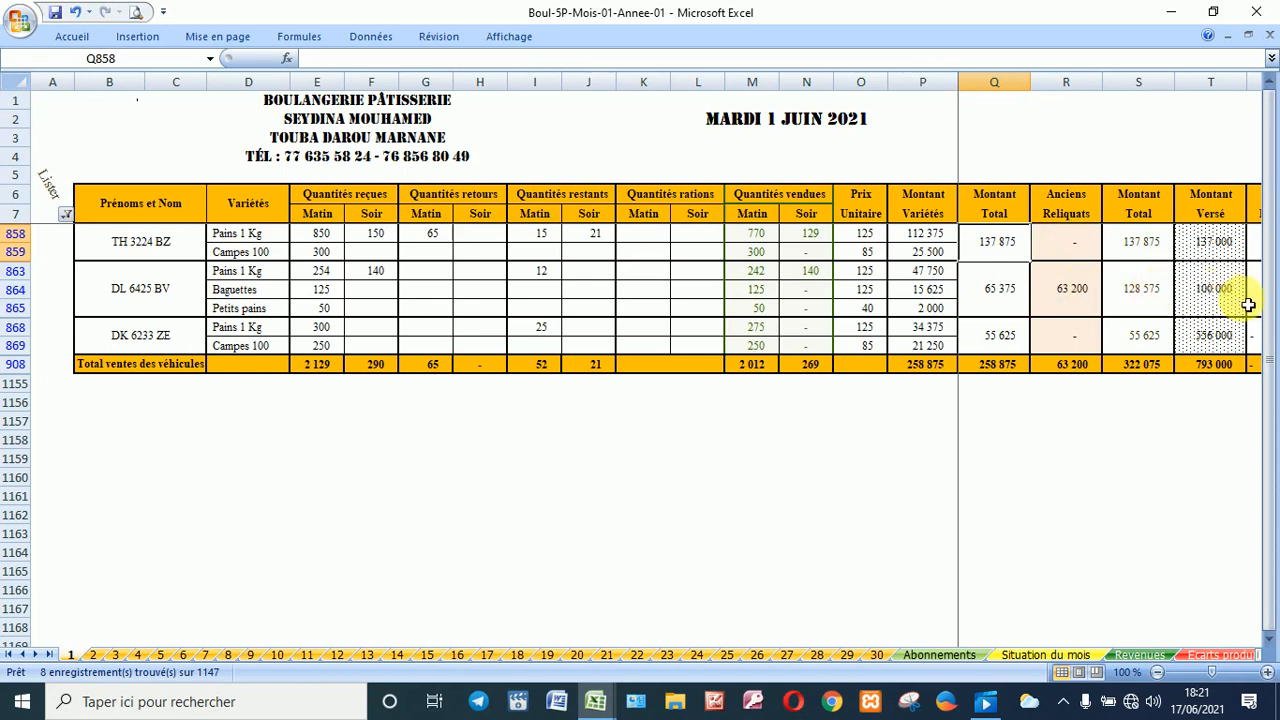
Step: Correct the third vehicle's paid amount to 55 000, then review the profit columns totalling 36 828
left_click(1215, 290)
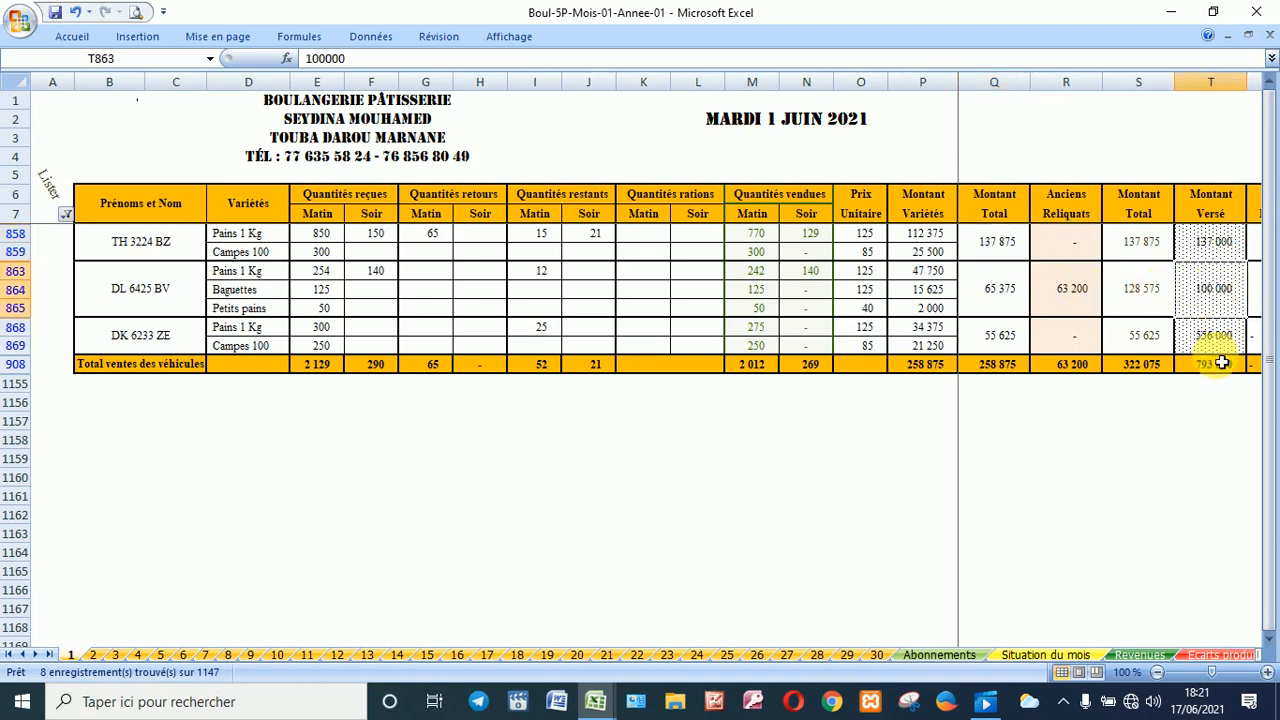
key("Right")
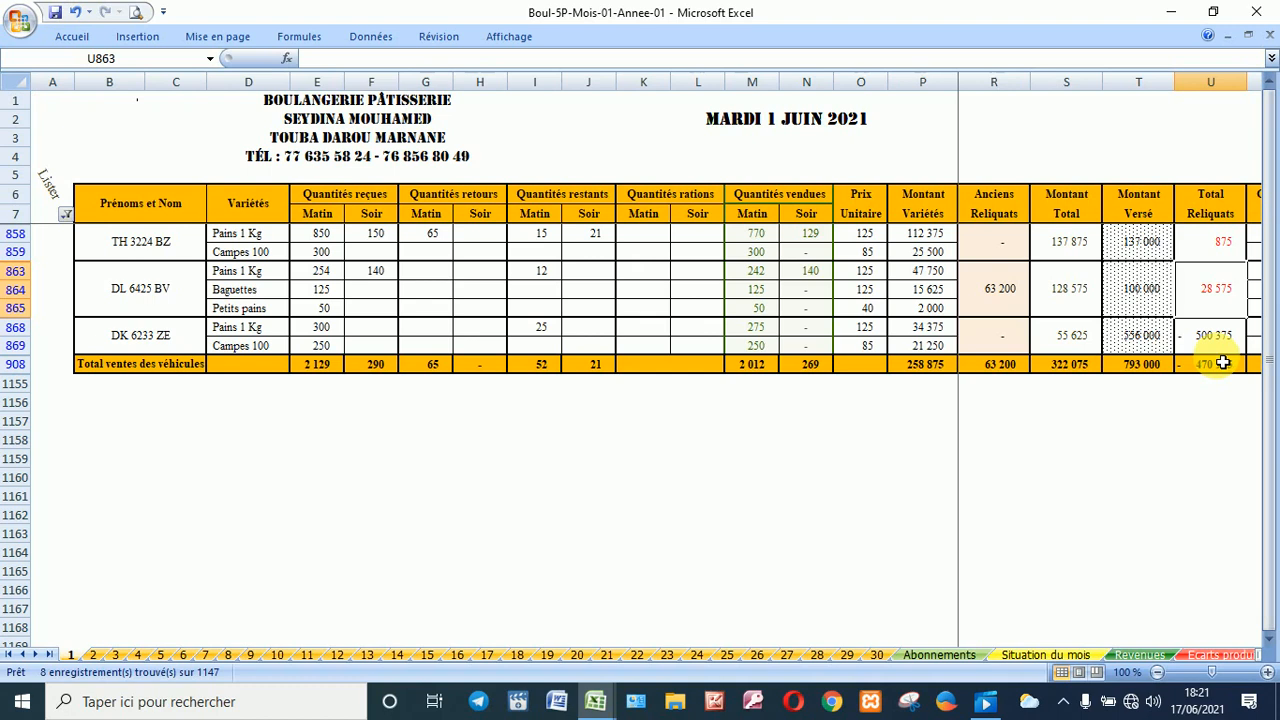
left_click(1151, 346)
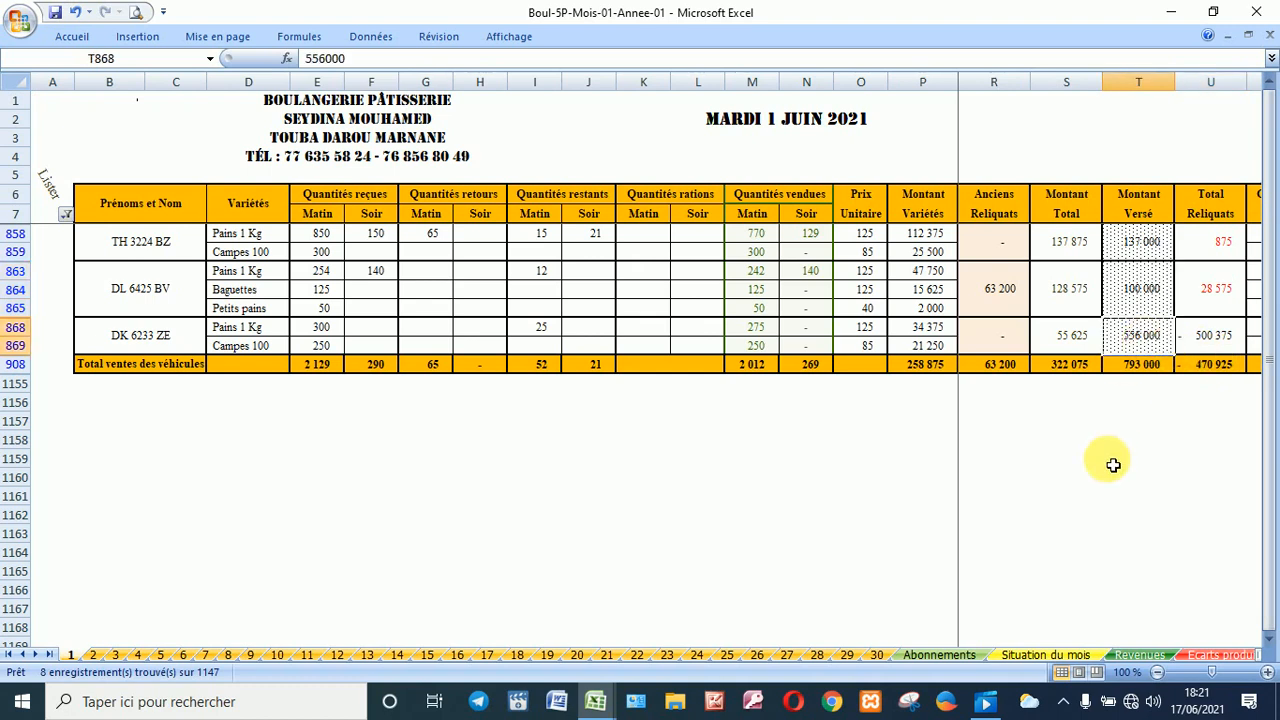
type("55")
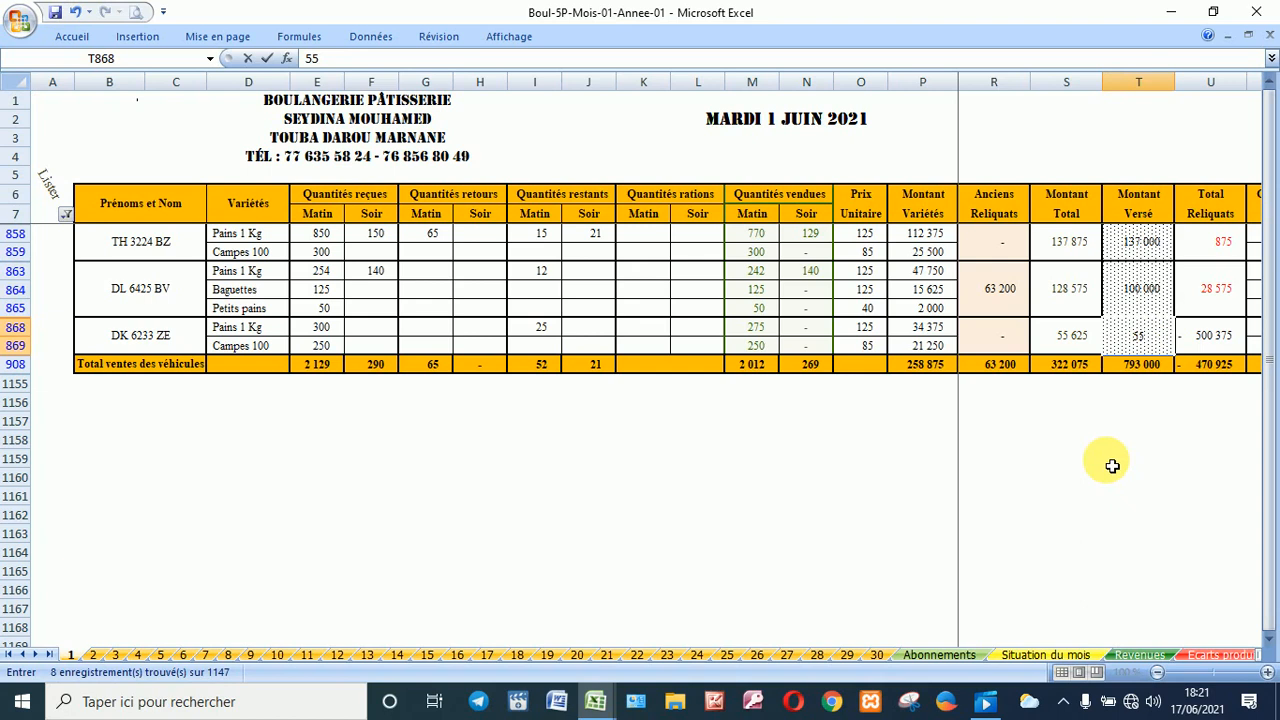
type("000")
key("Tab")
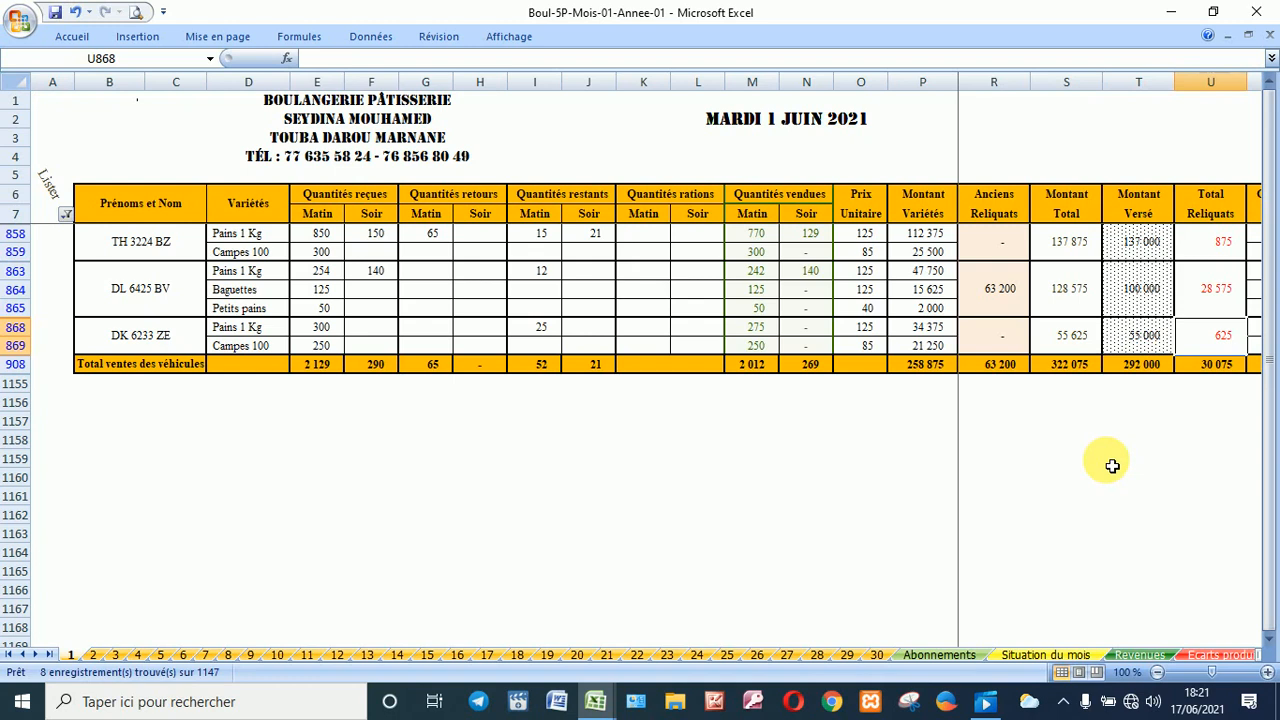
key("Right")
key("Right")
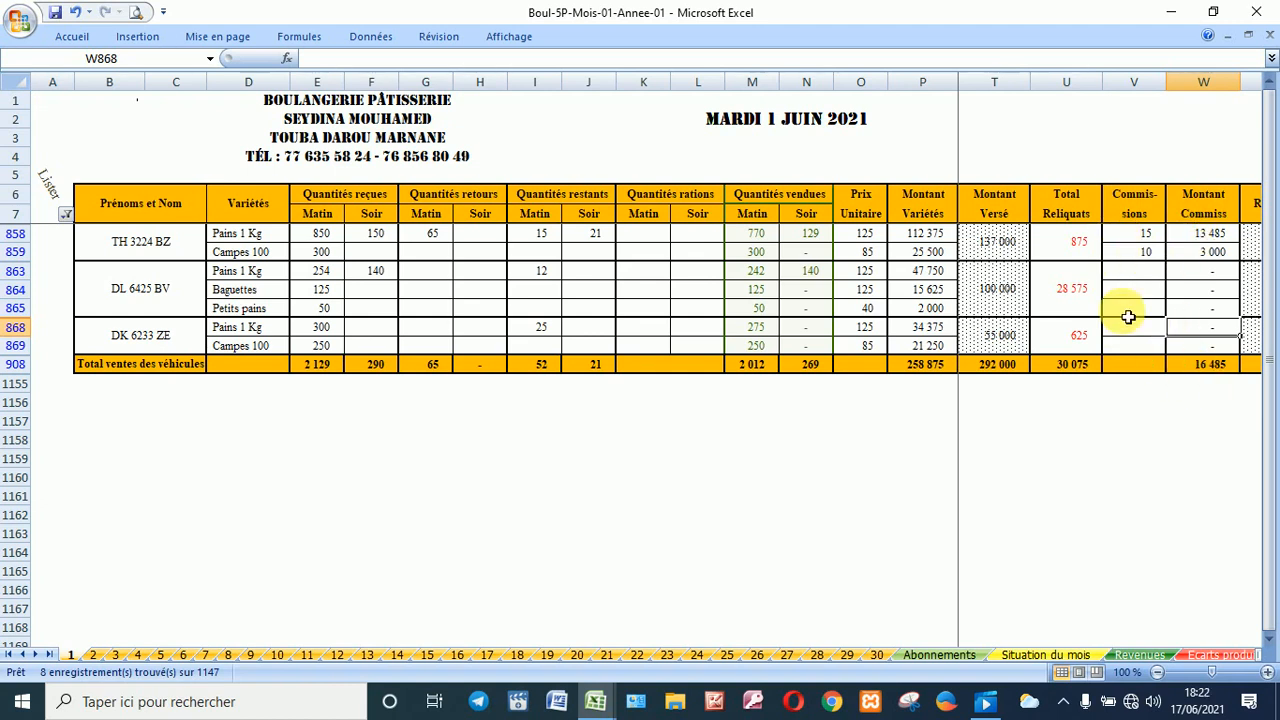
key("Right")
key("Right")
key("Right")
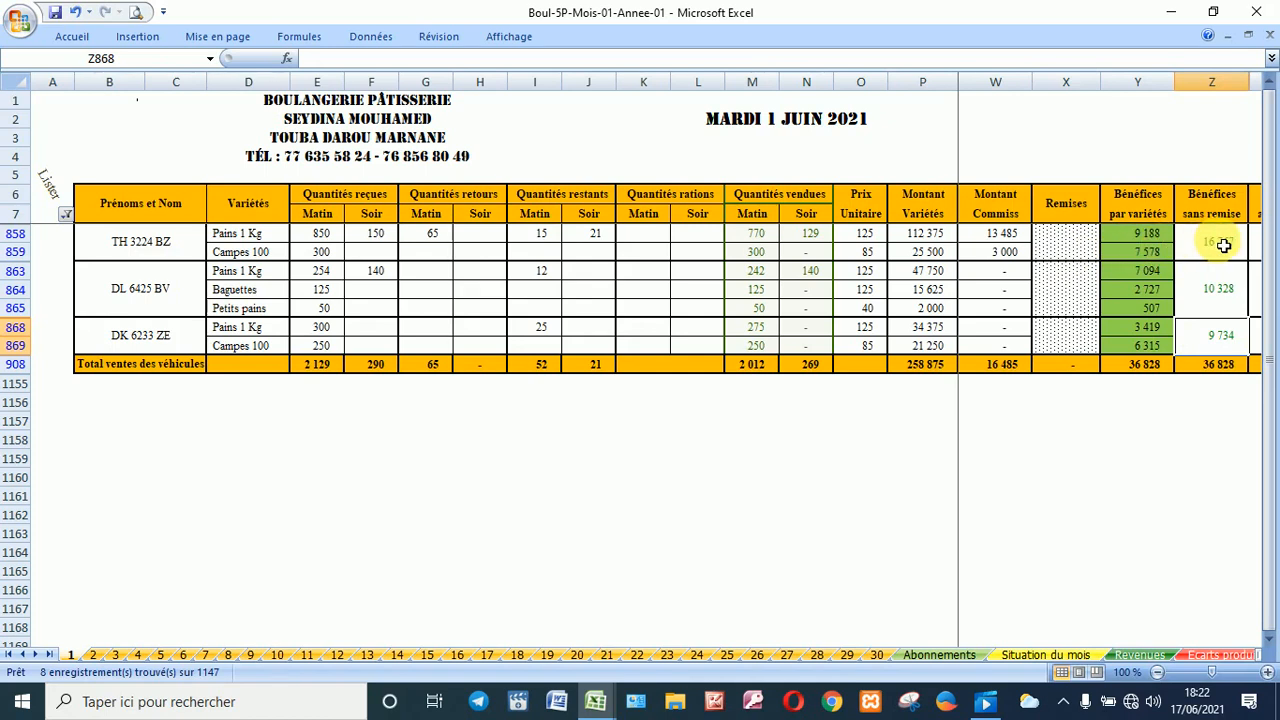
Step: Review the vehicles' profit with discount, charges and net result columns, totalling 5 328
key("Right")
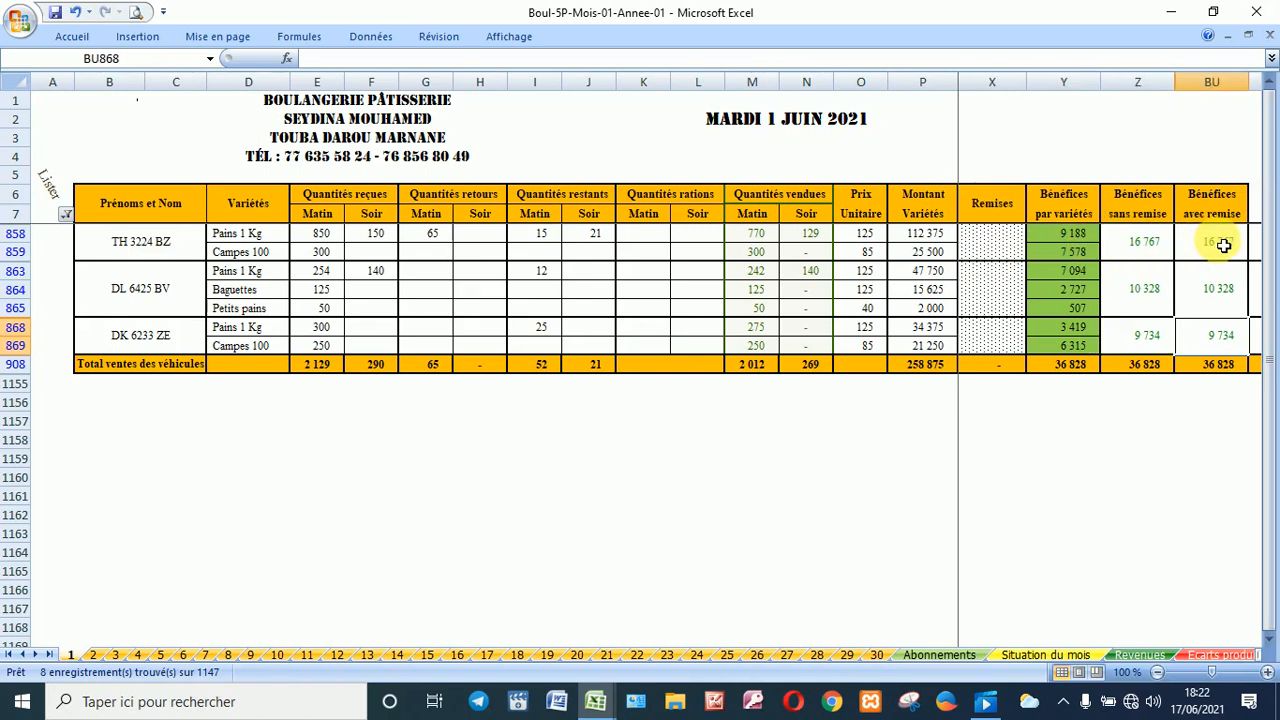
key("Right")
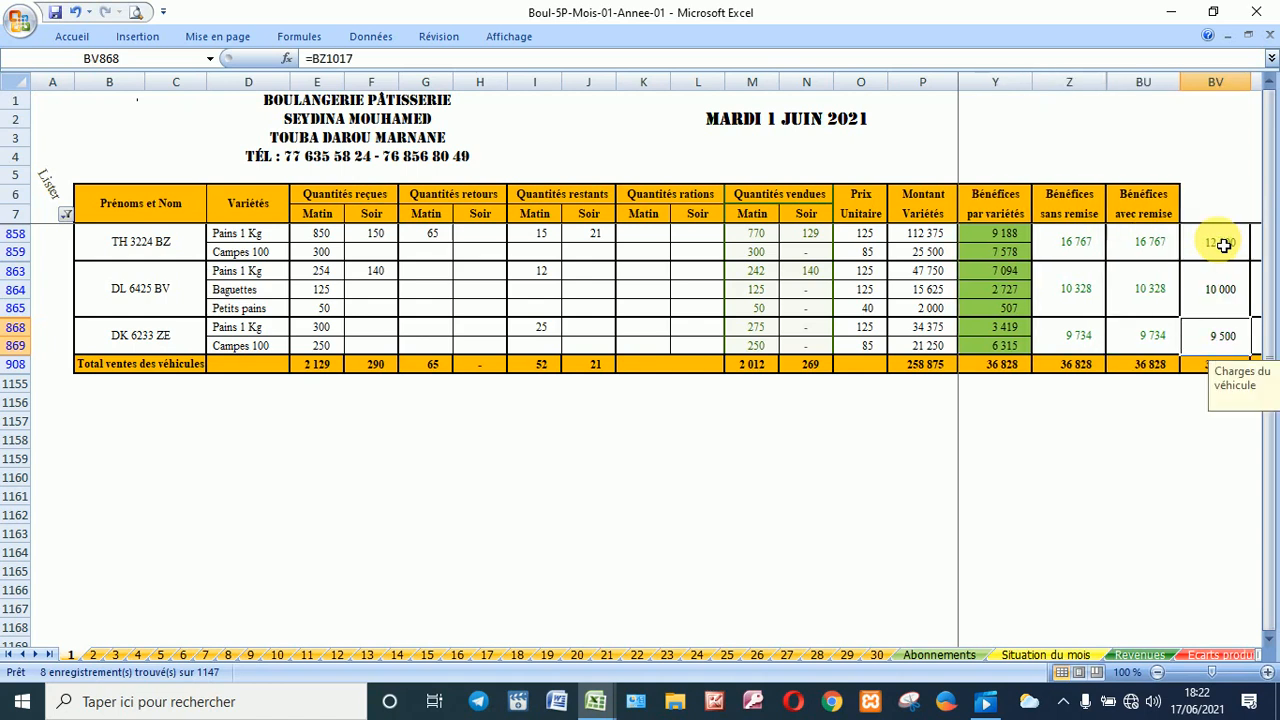
key("Right")
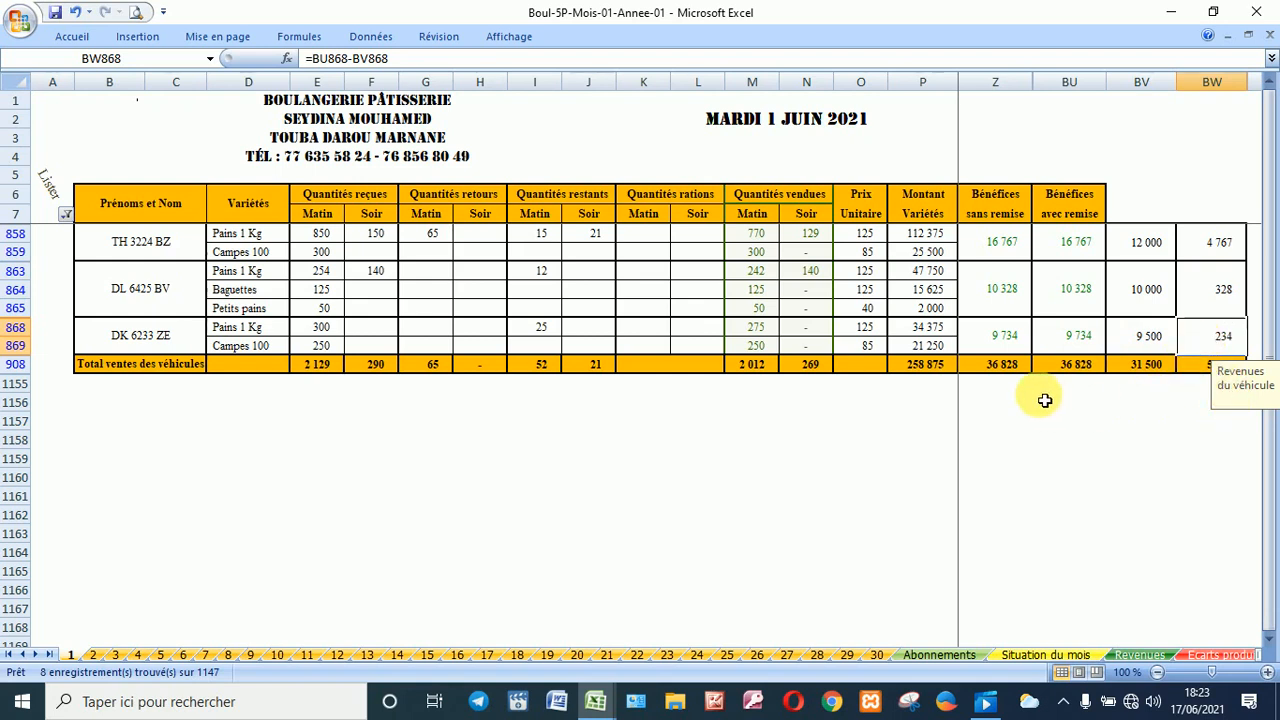
Step: Filter the Lister column to keep only I - Ventes des restants
left_click(943, 349)
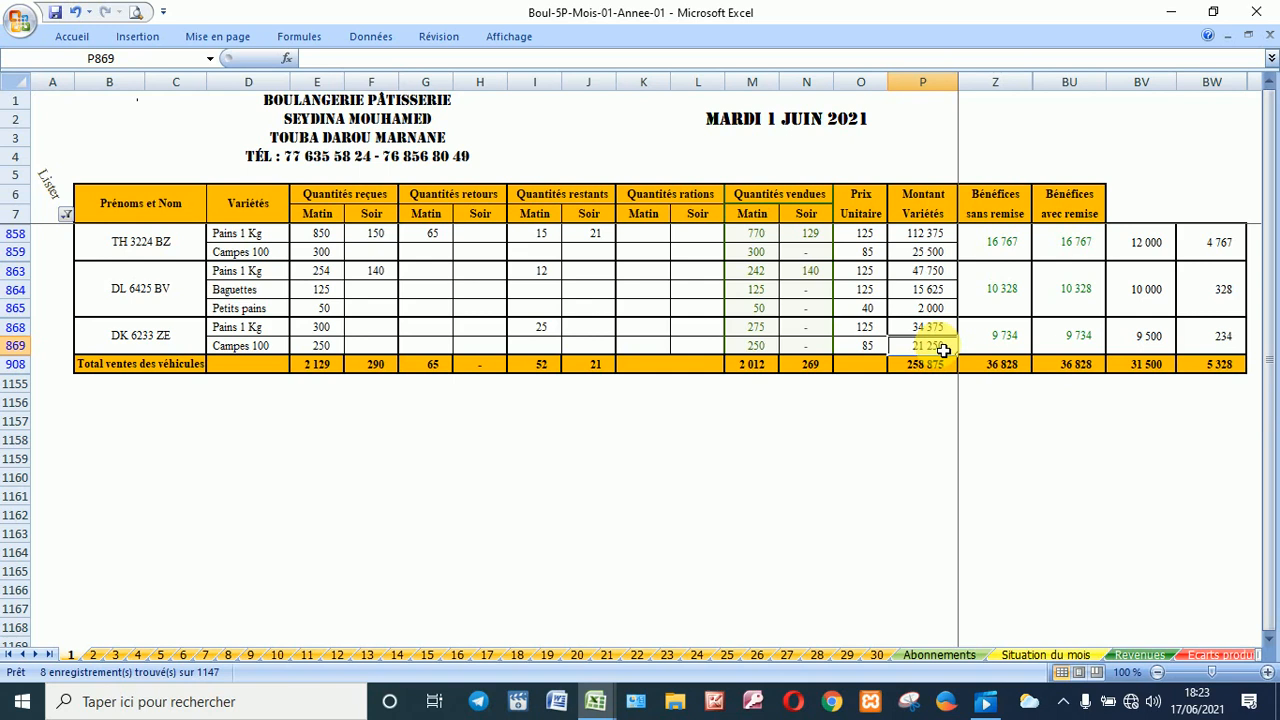
key("Right")
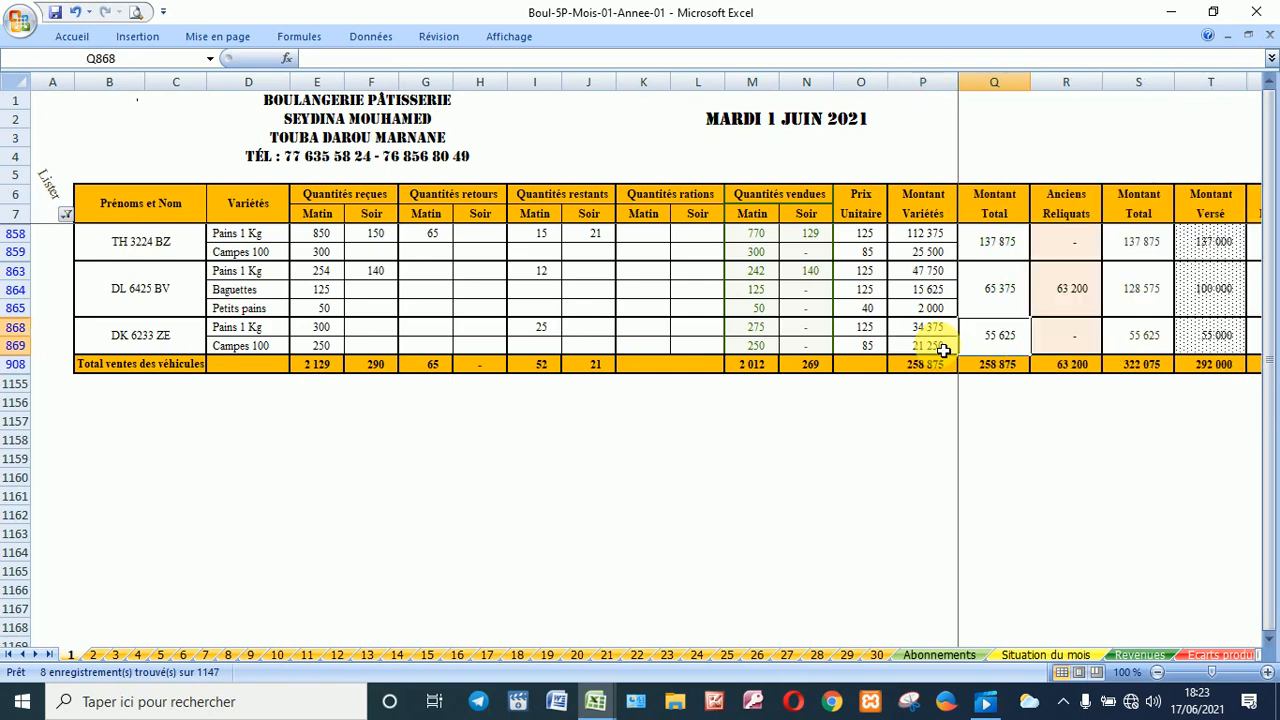
left_click(65, 214)
left_click(58, 468)
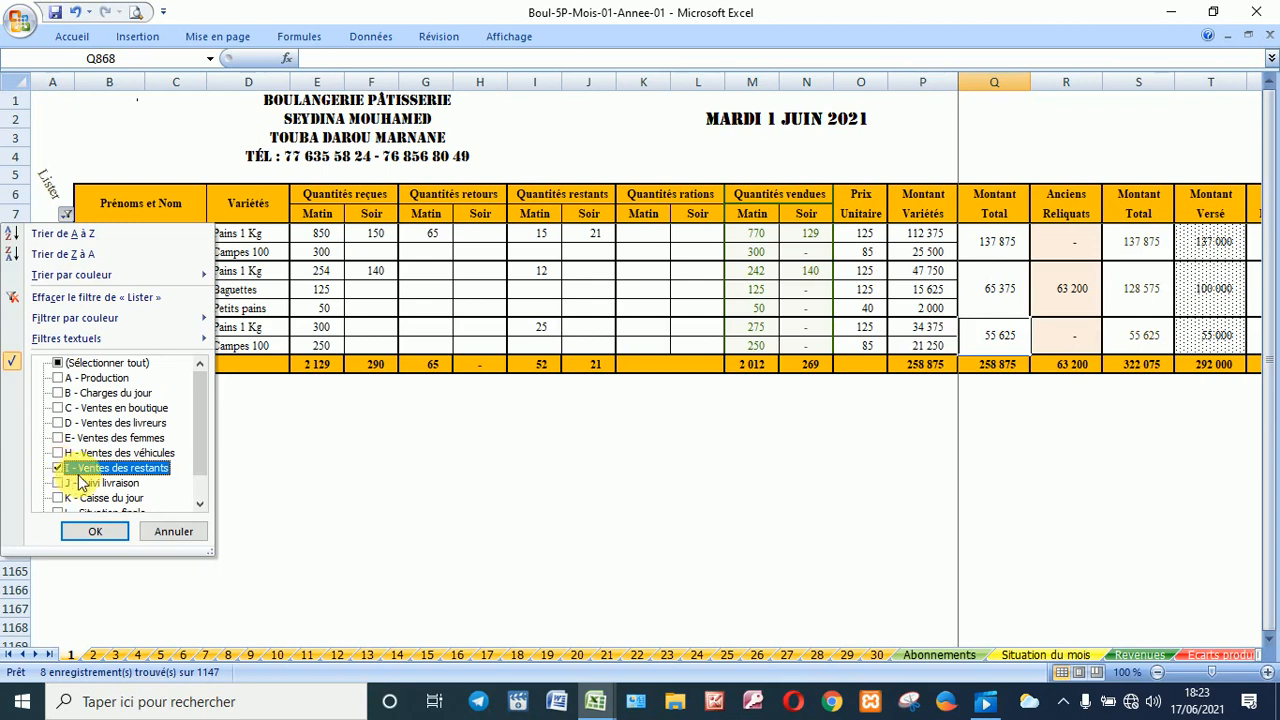
Step: Show the Ventes des restants rows and enter 25 Pains 1 Kg and 12 Baguettes
left_click(95, 532)
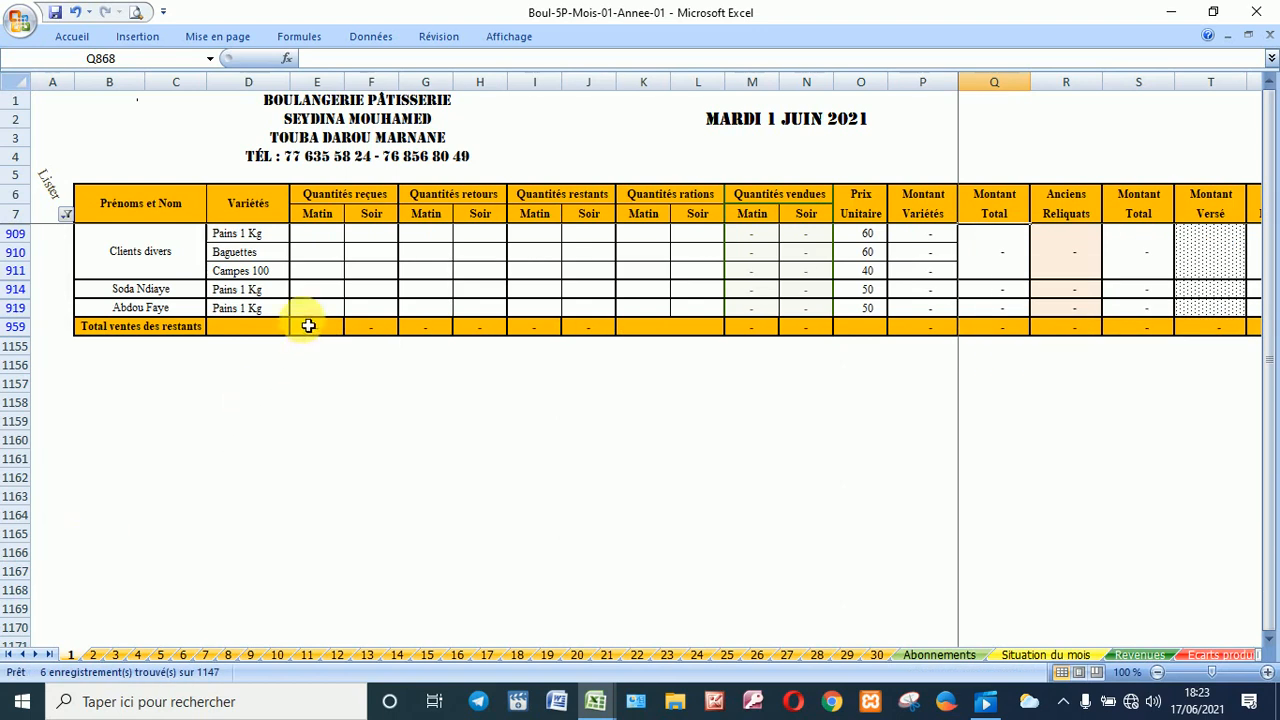
left_click(328, 240)
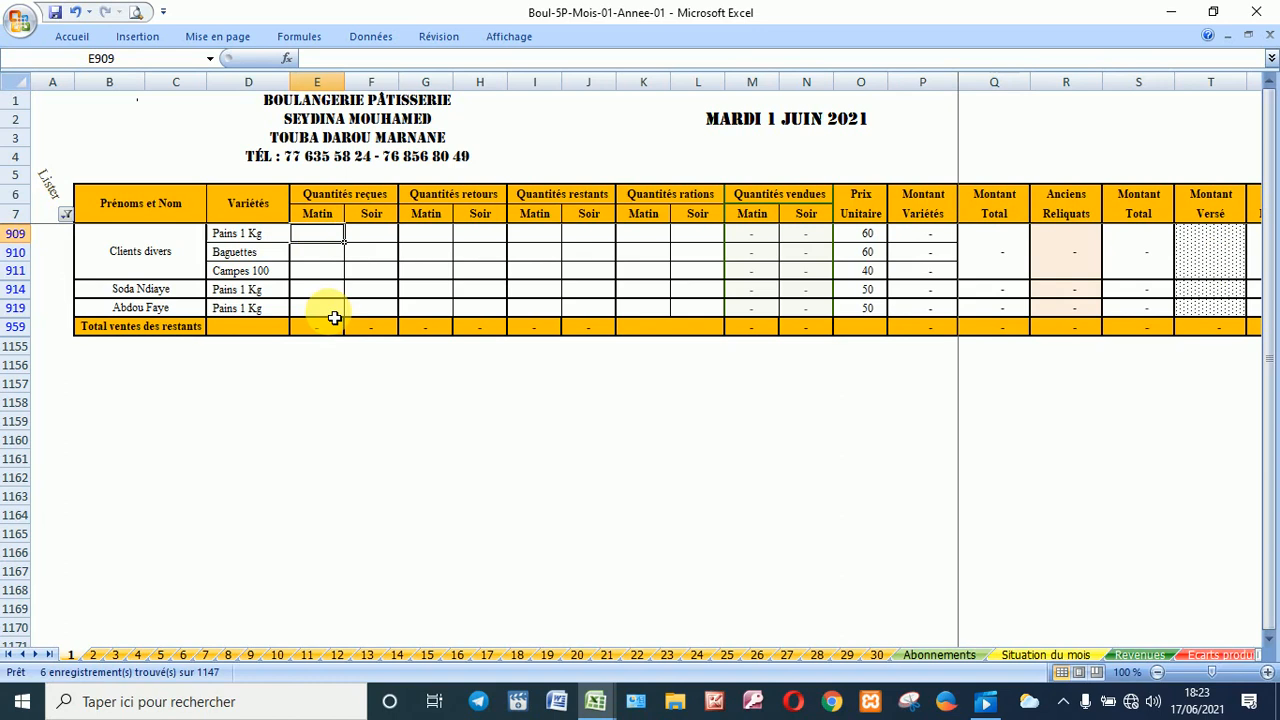
type("25")
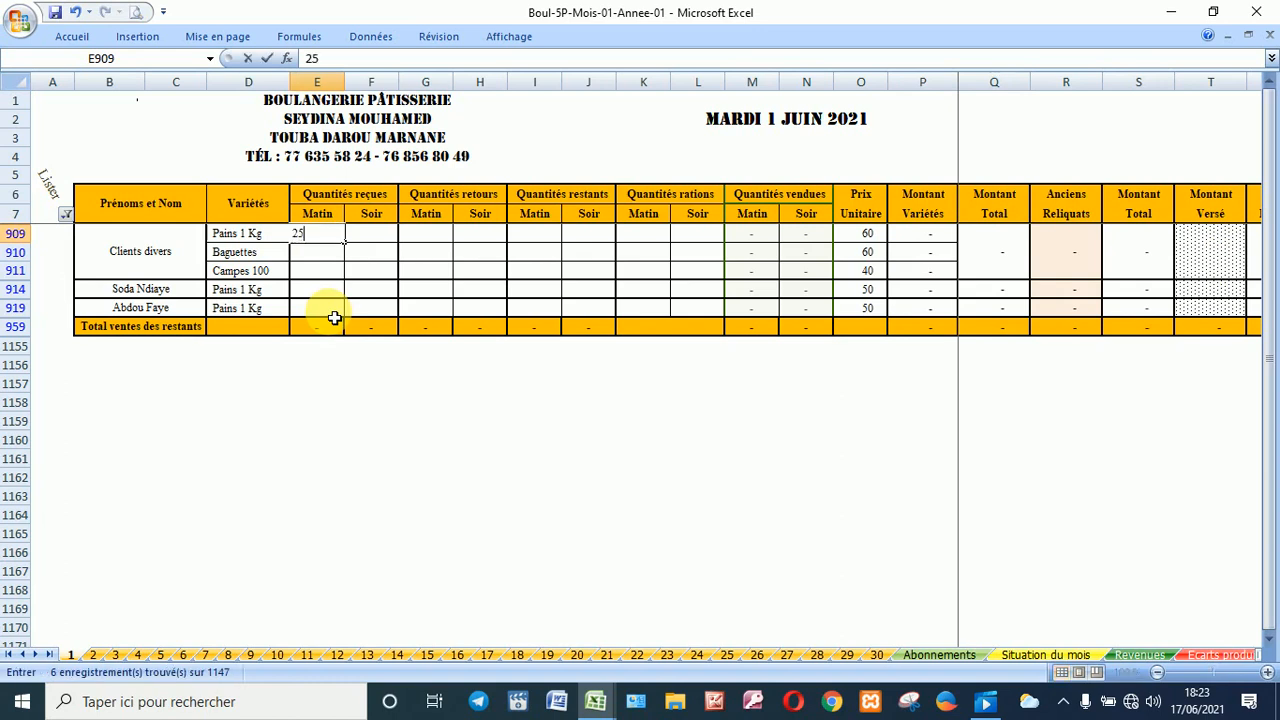
key("ctrl+Return")
key("Return")
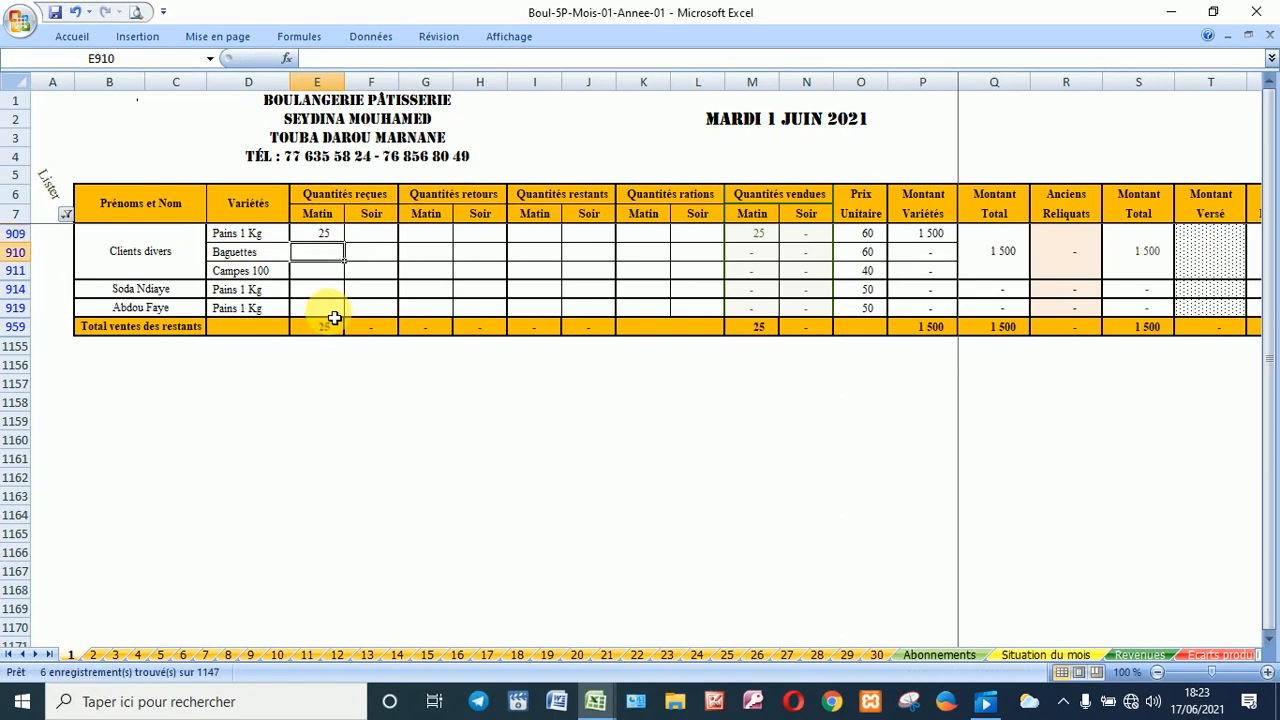
type("12")
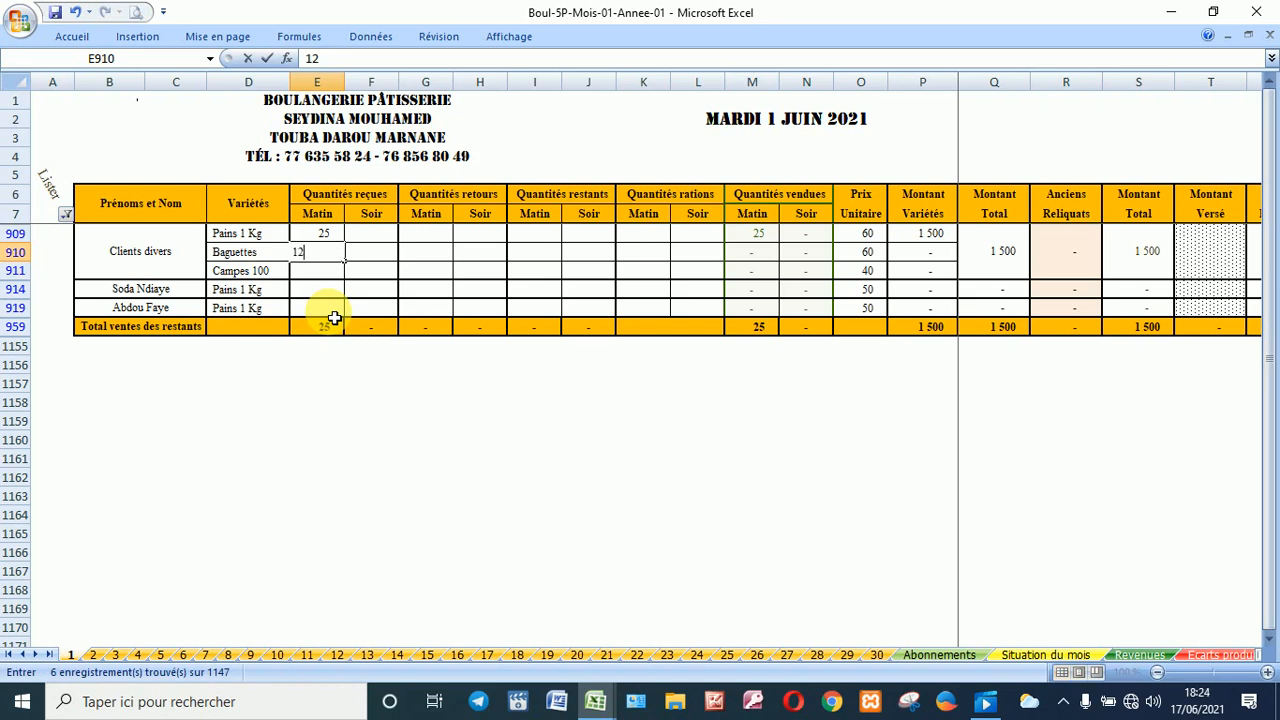
left_click(320, 273)
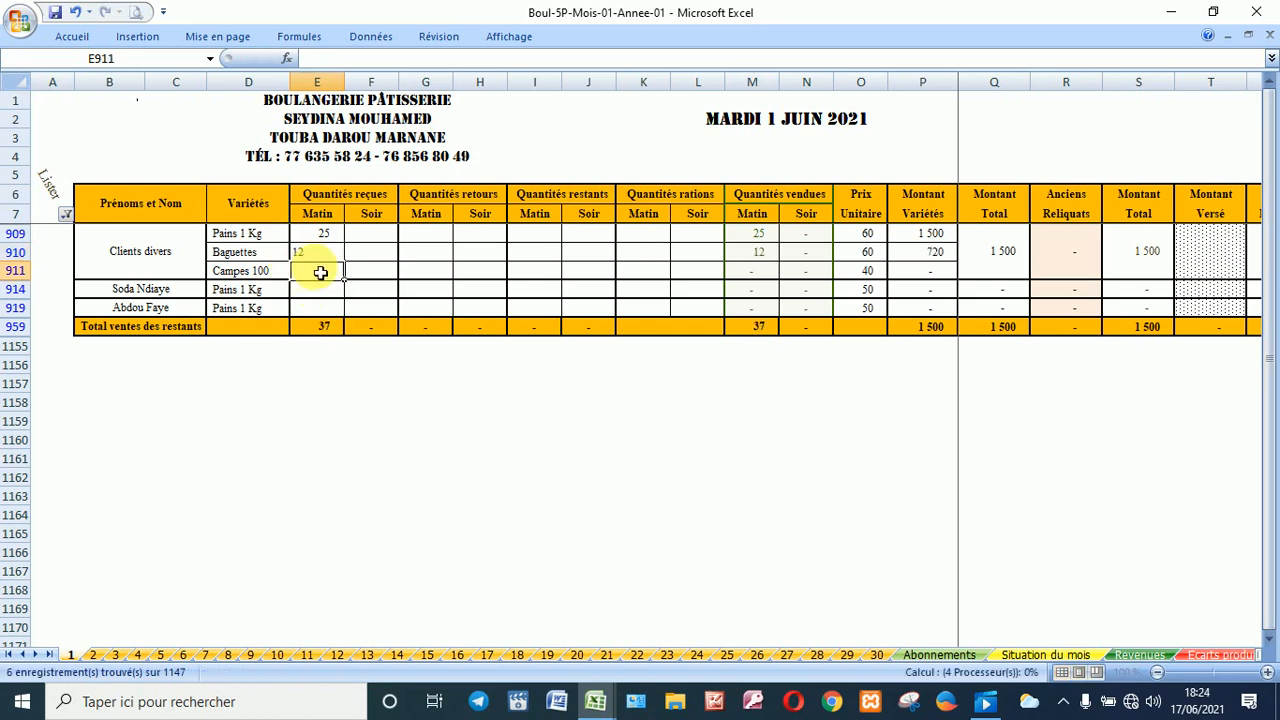
Step: Enter morning quantities of 18, 20 and 12, giving 87 units worth 4 540
type("18")
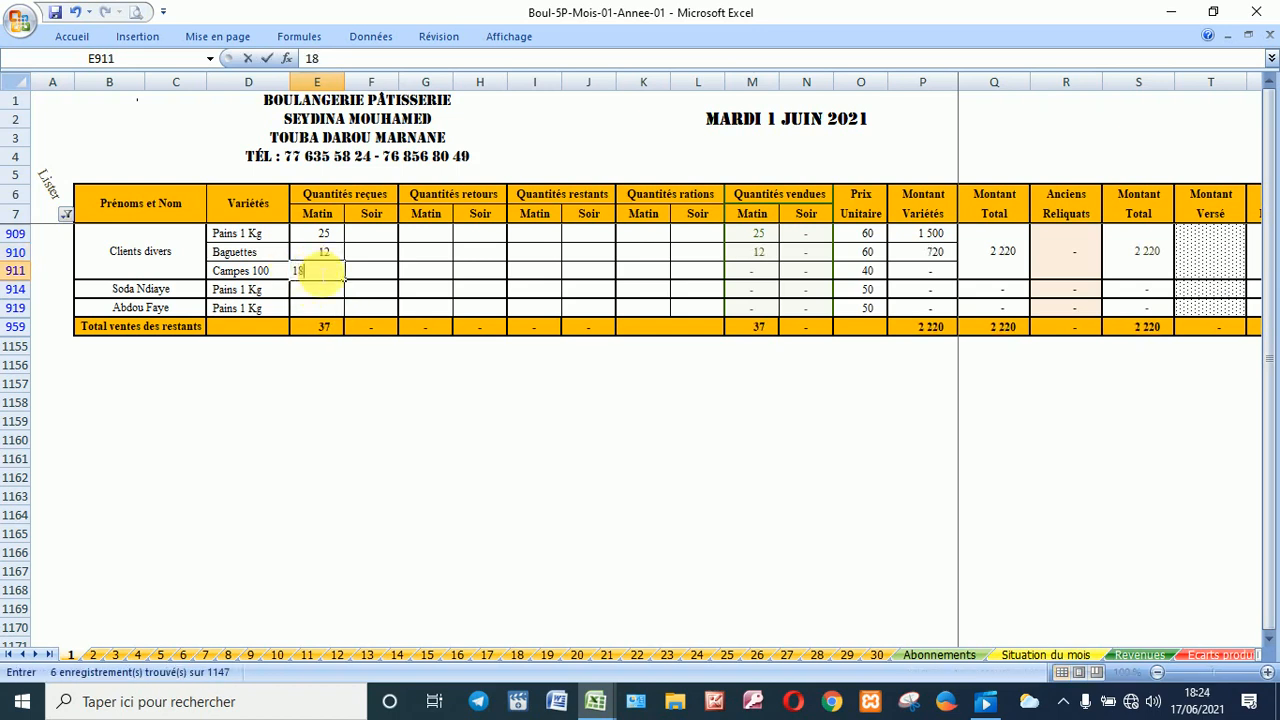
left_click(325, 290)
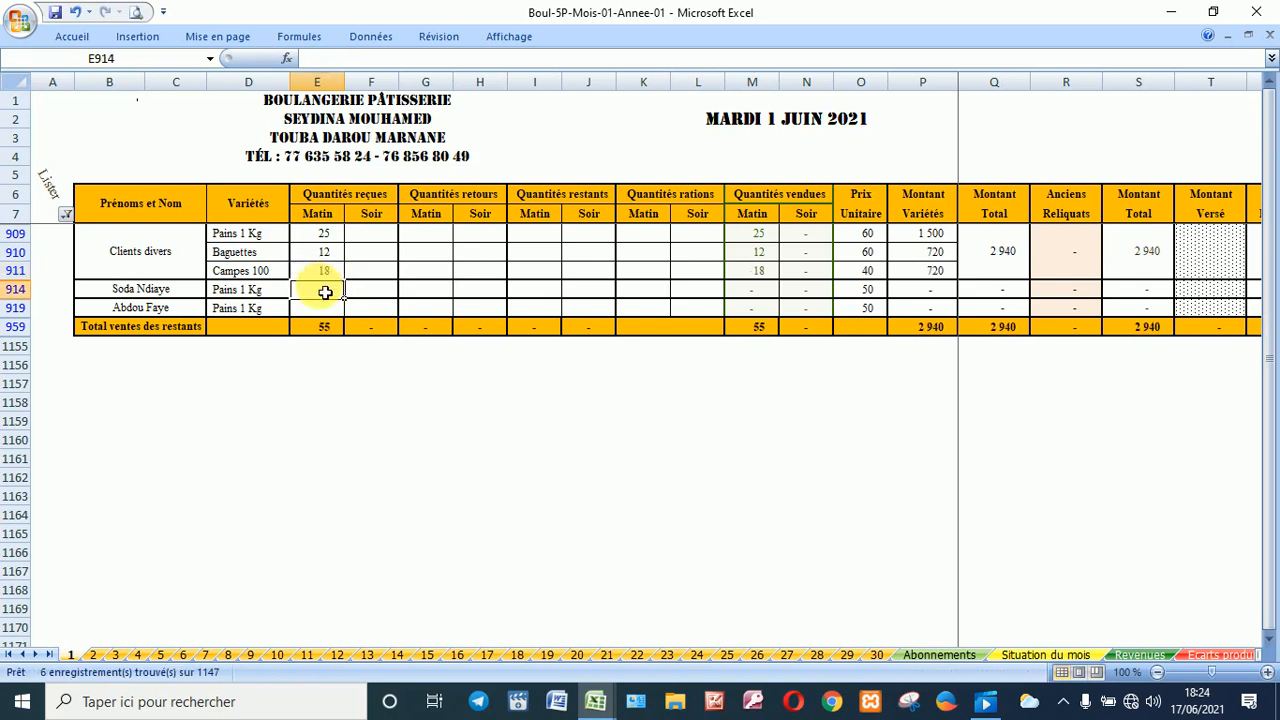
type("20")
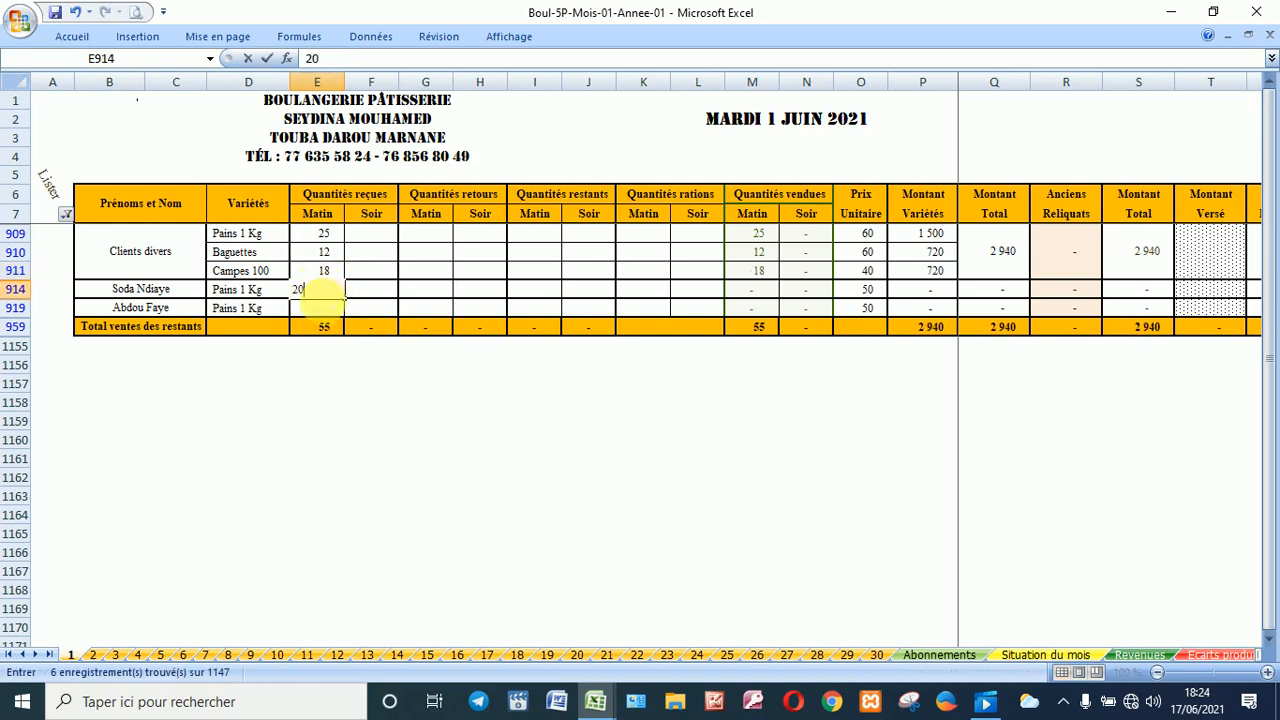
left_click(321, 313)
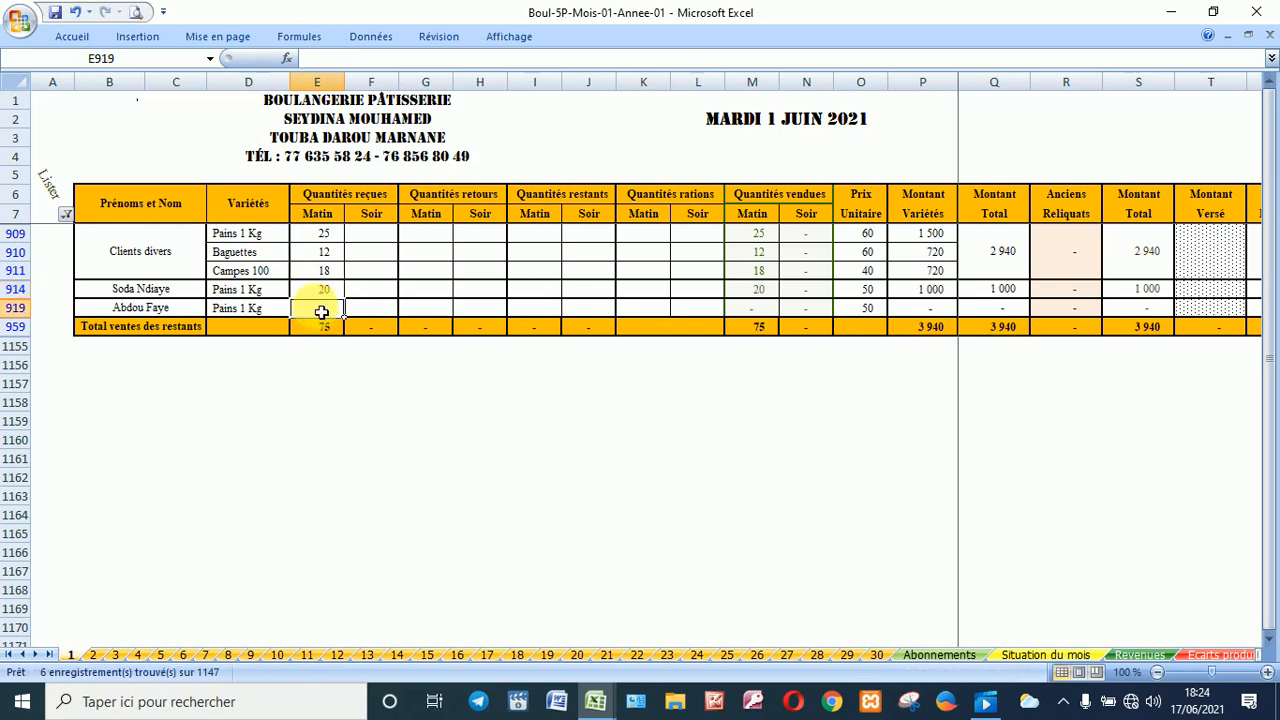
type("12")
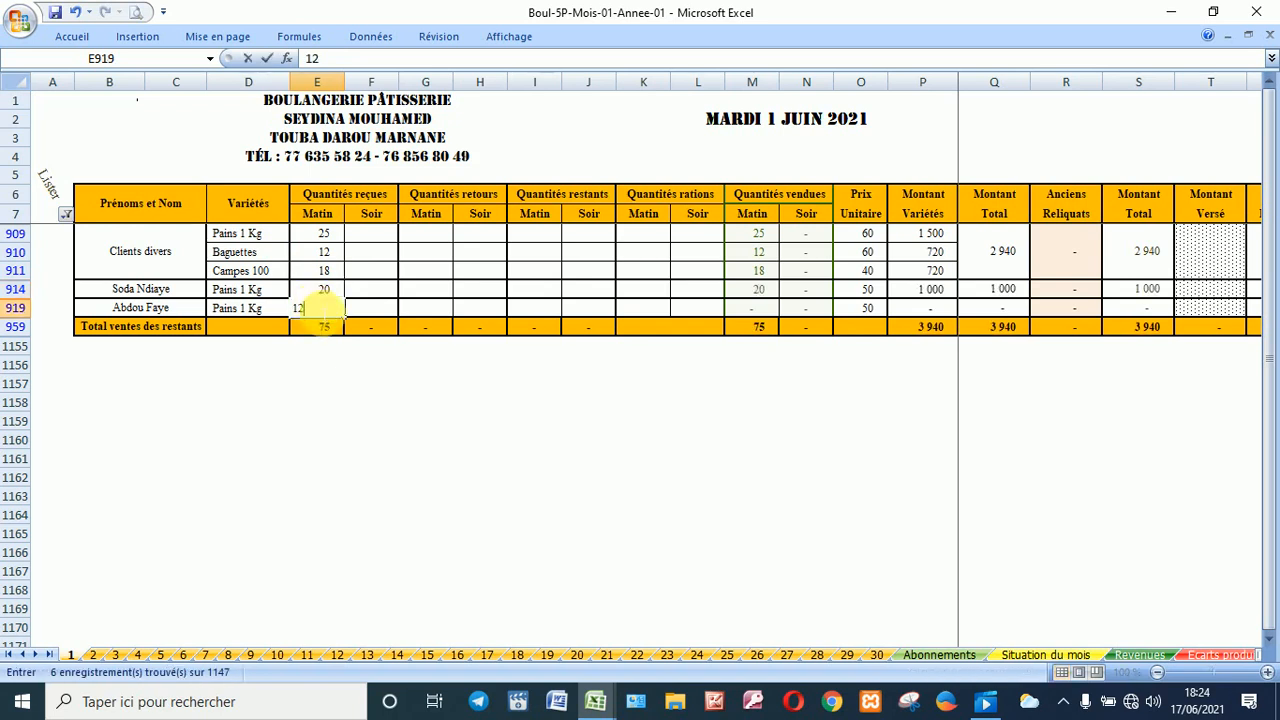
left_click(447, 276)
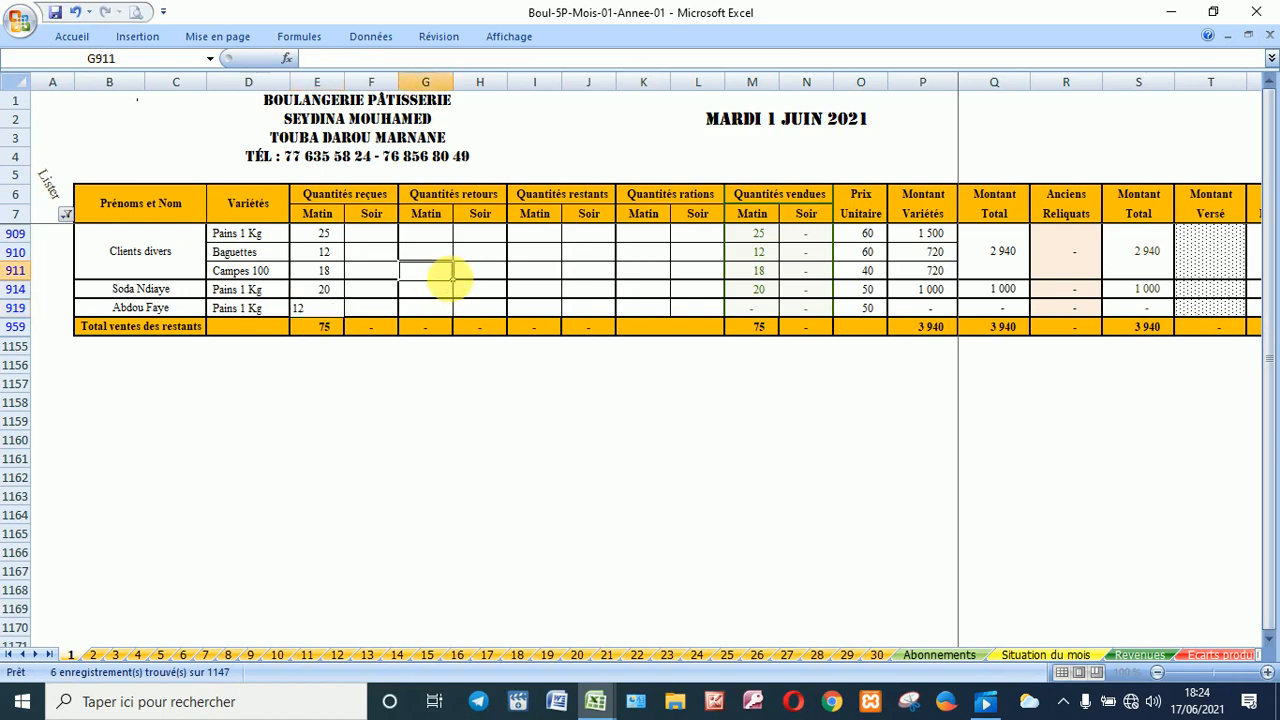
left_click(1184, 255)
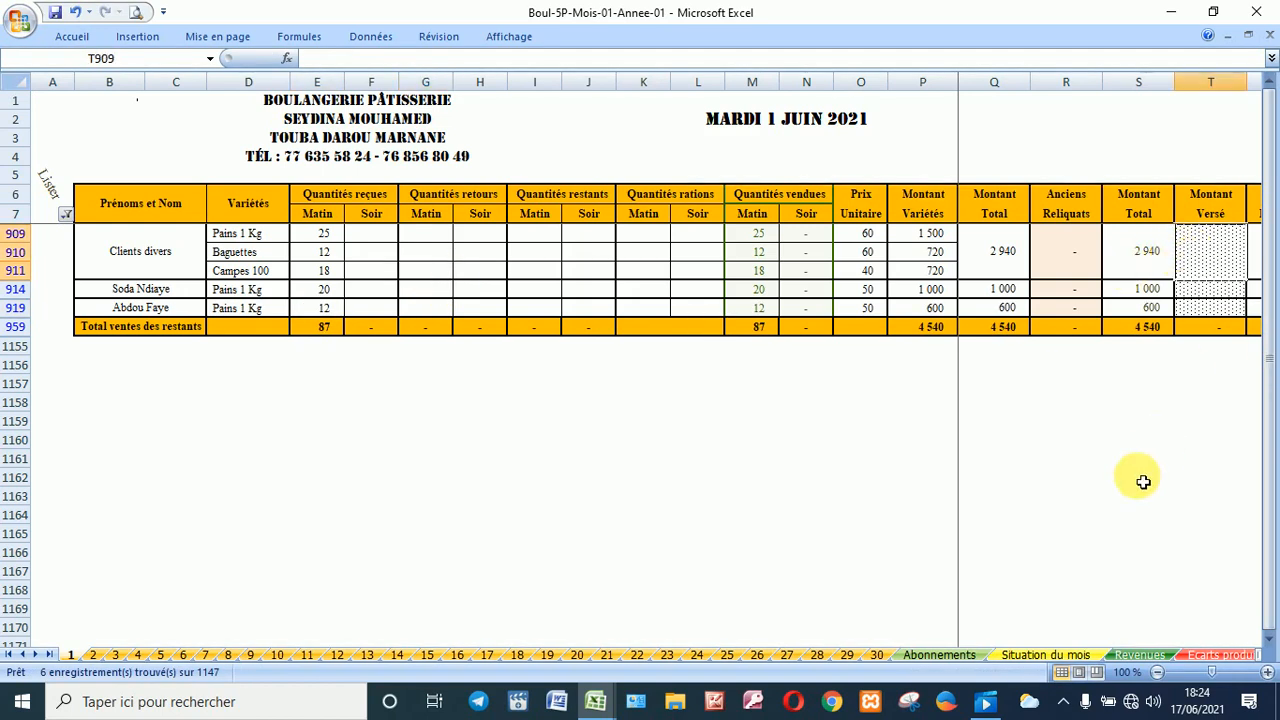
type("2940")
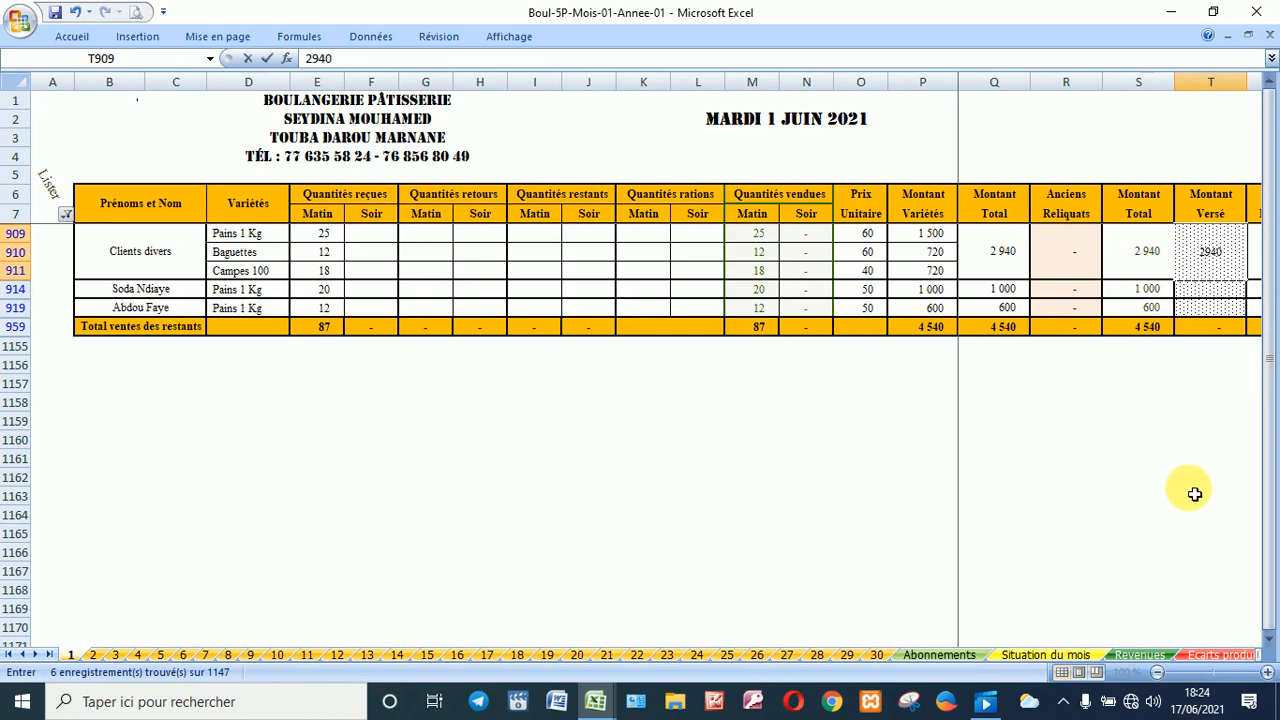
left_click(1205, 298)
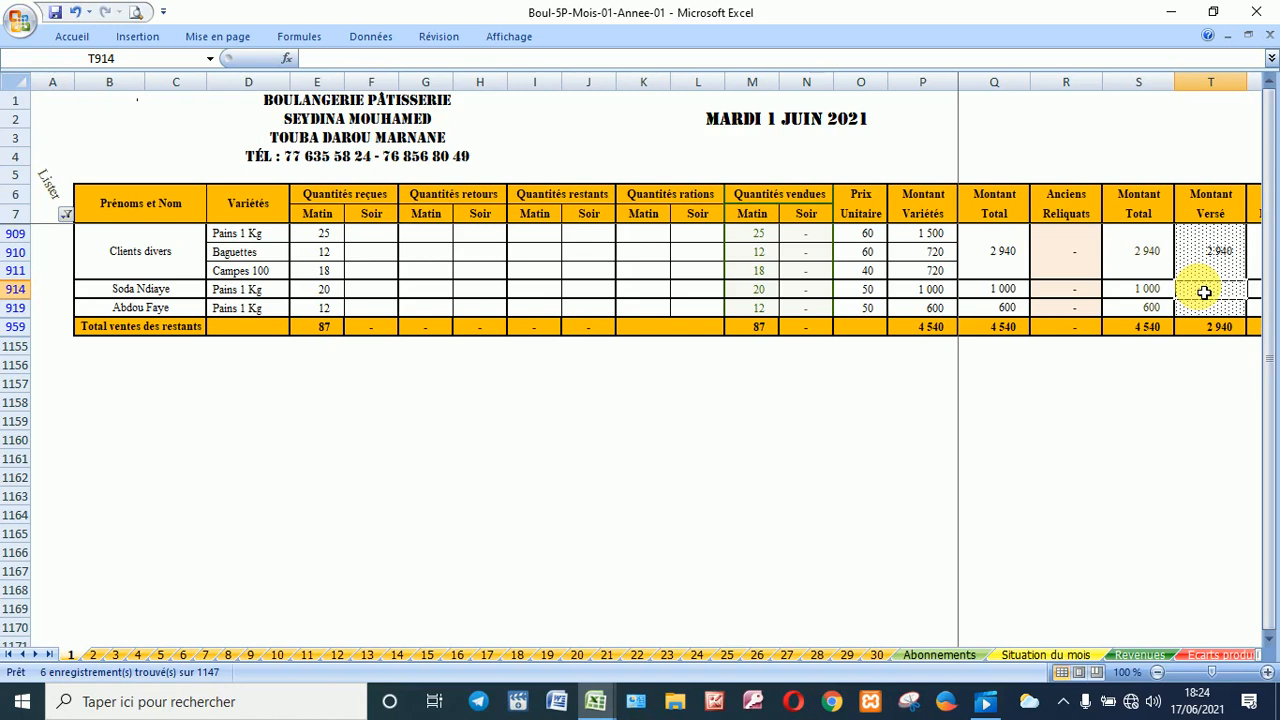
type("1000")
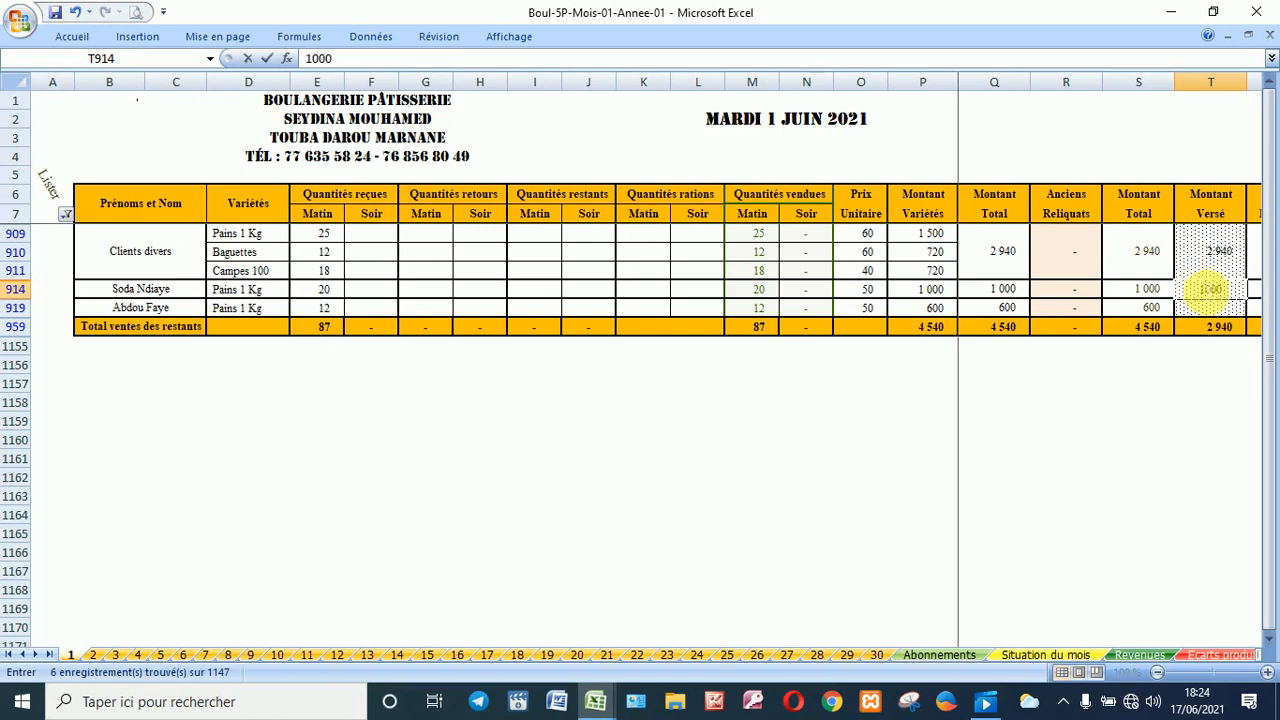
left_click(1216, 314)
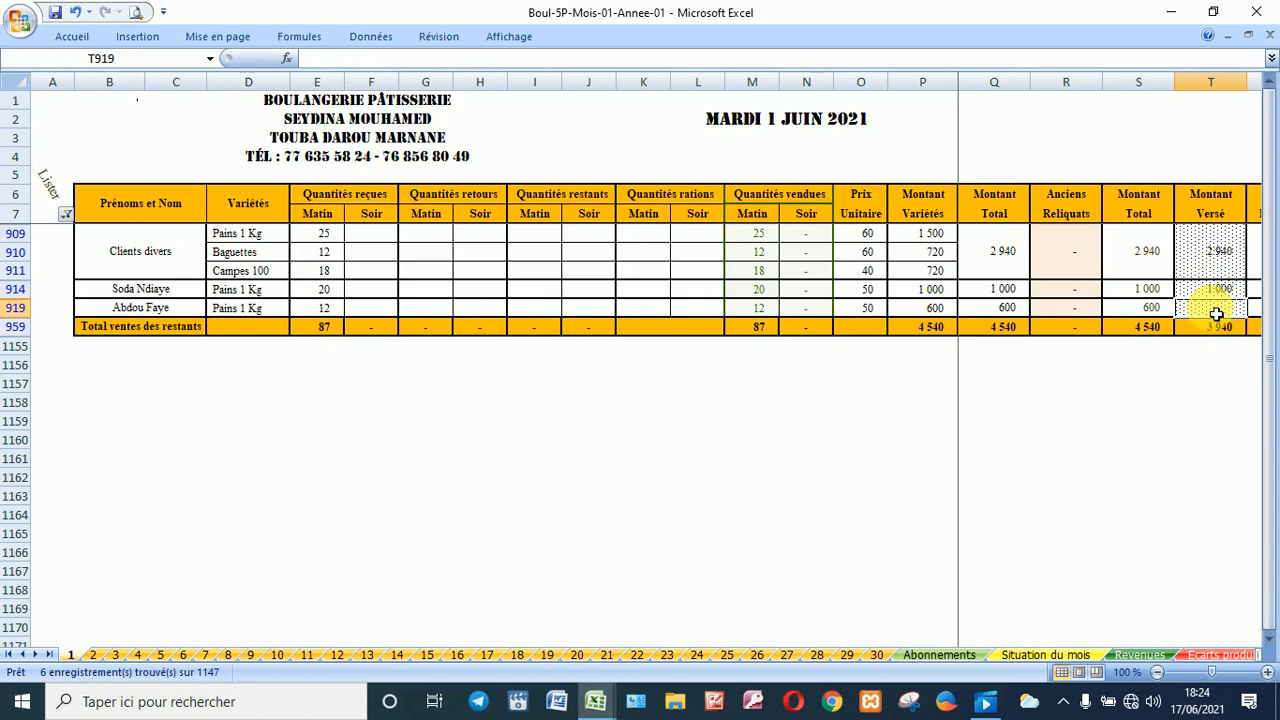
type("6")
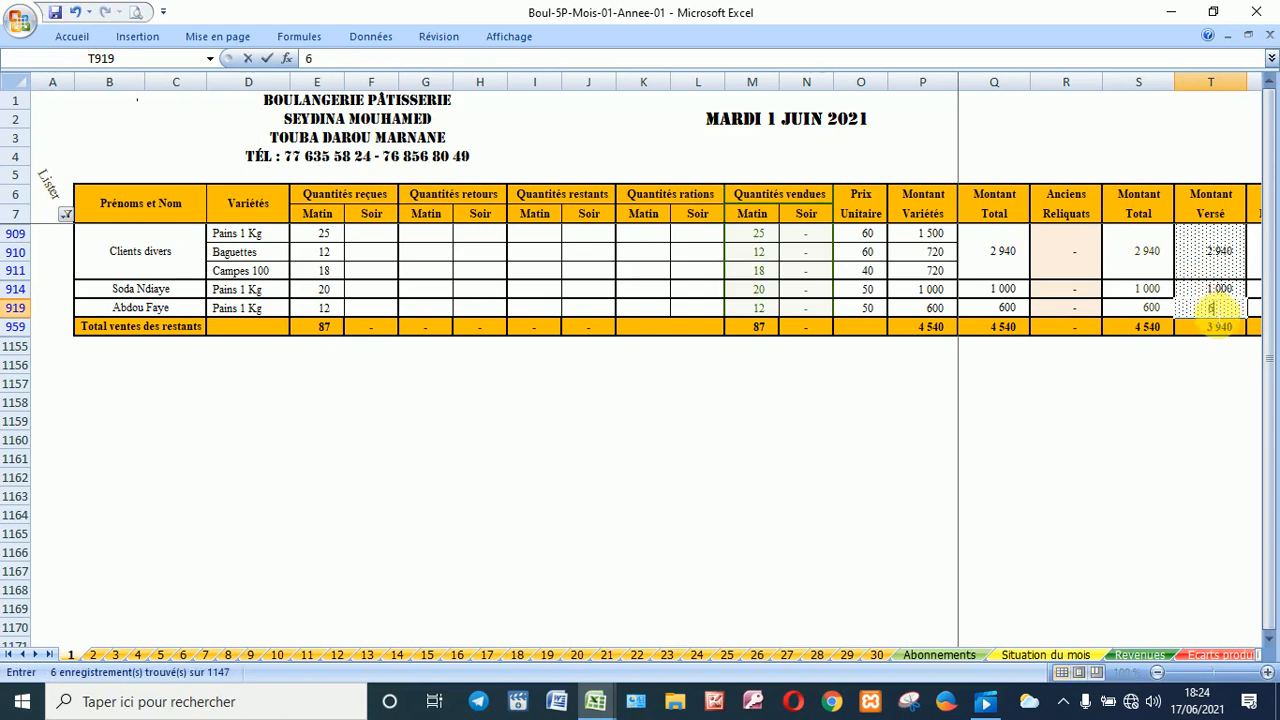
type("00")
key("ctrl+Return")
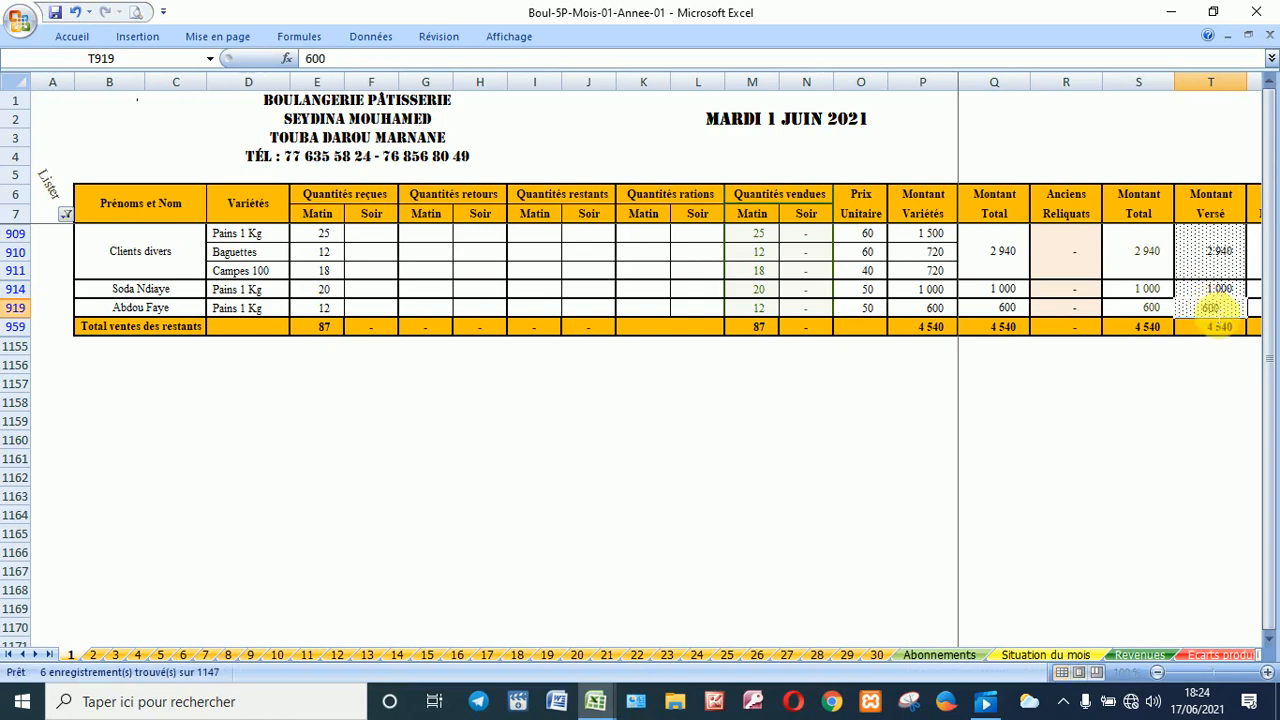
key("Right")
key("Right")
key("Right")
key("Right")
key("Right")
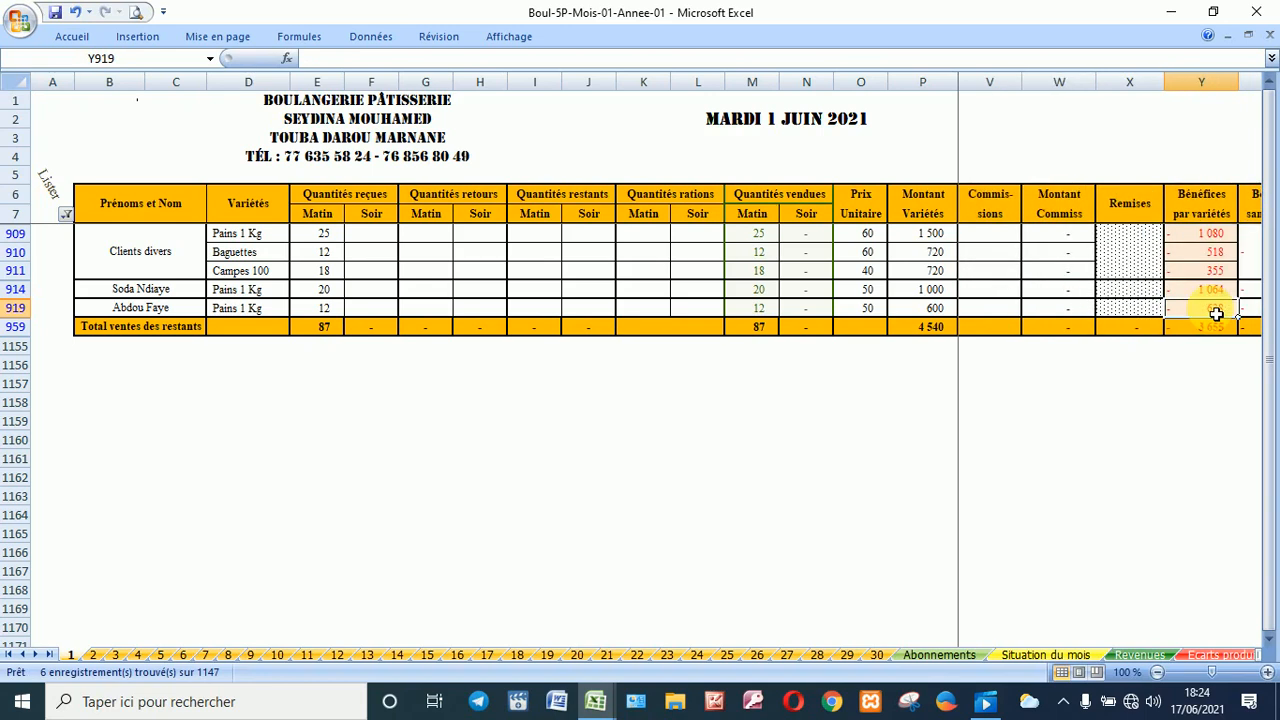
key("Right")
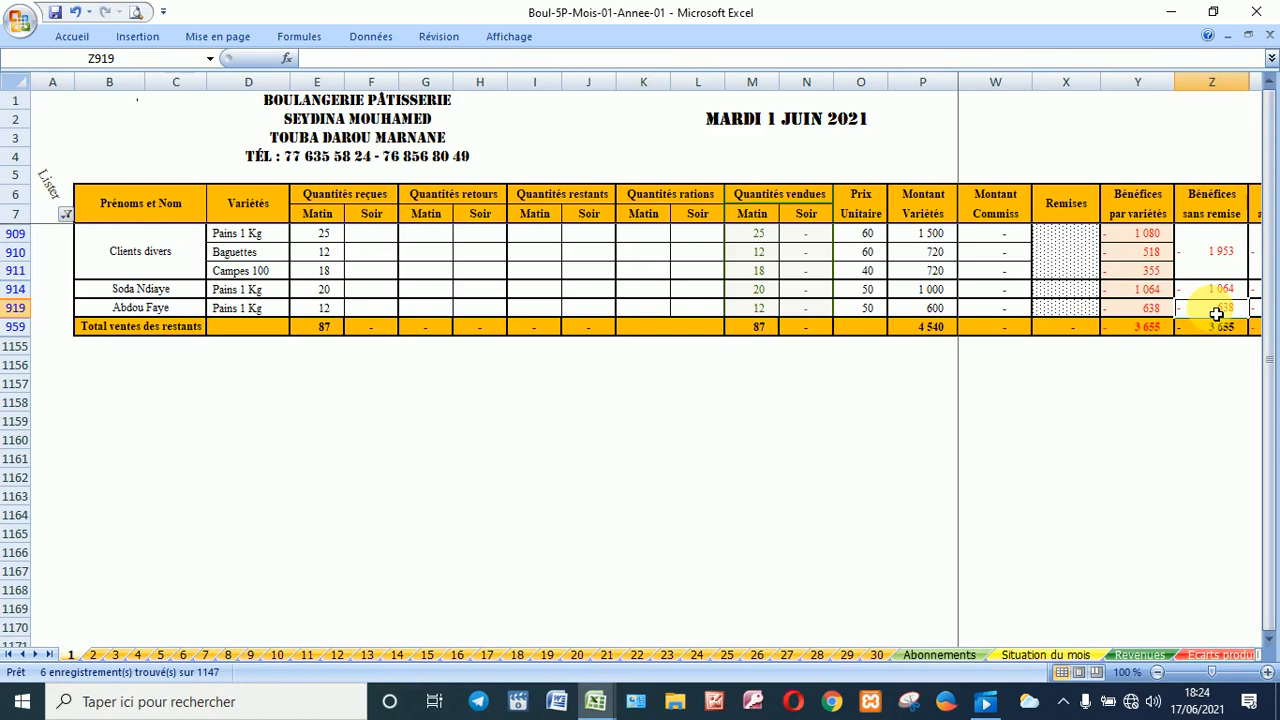
key("Right")
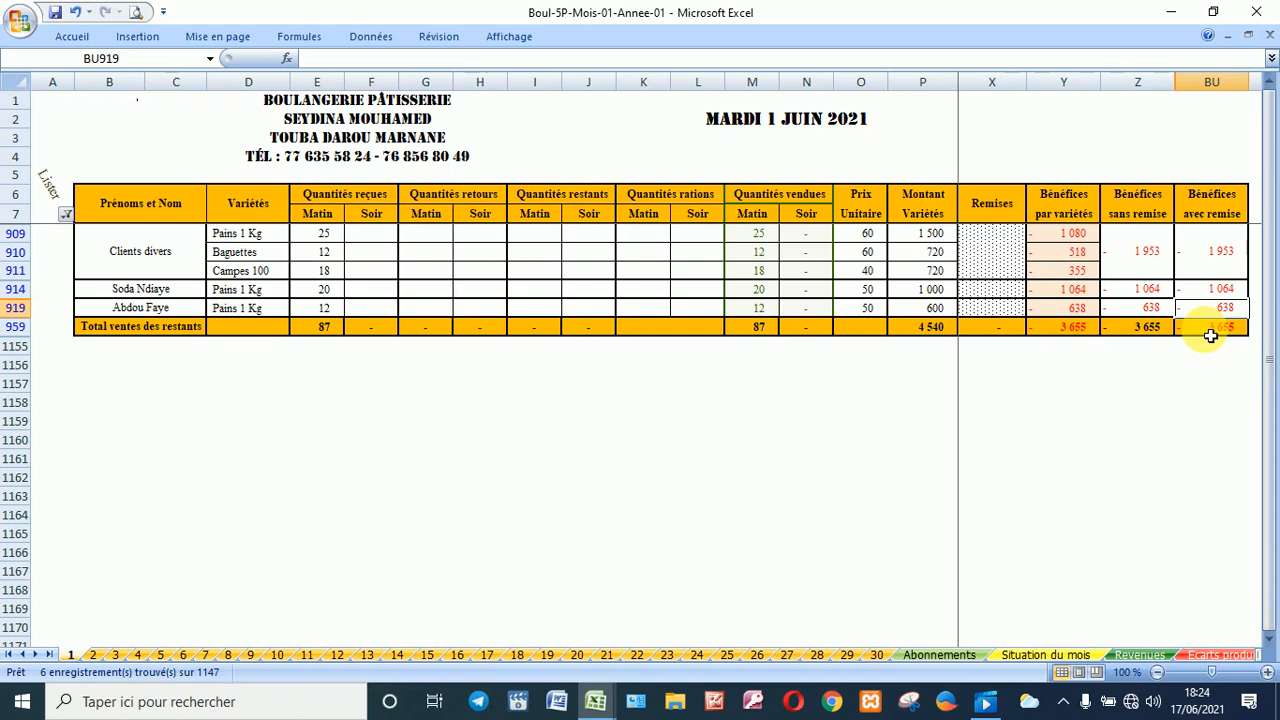
left_click(921, 328)
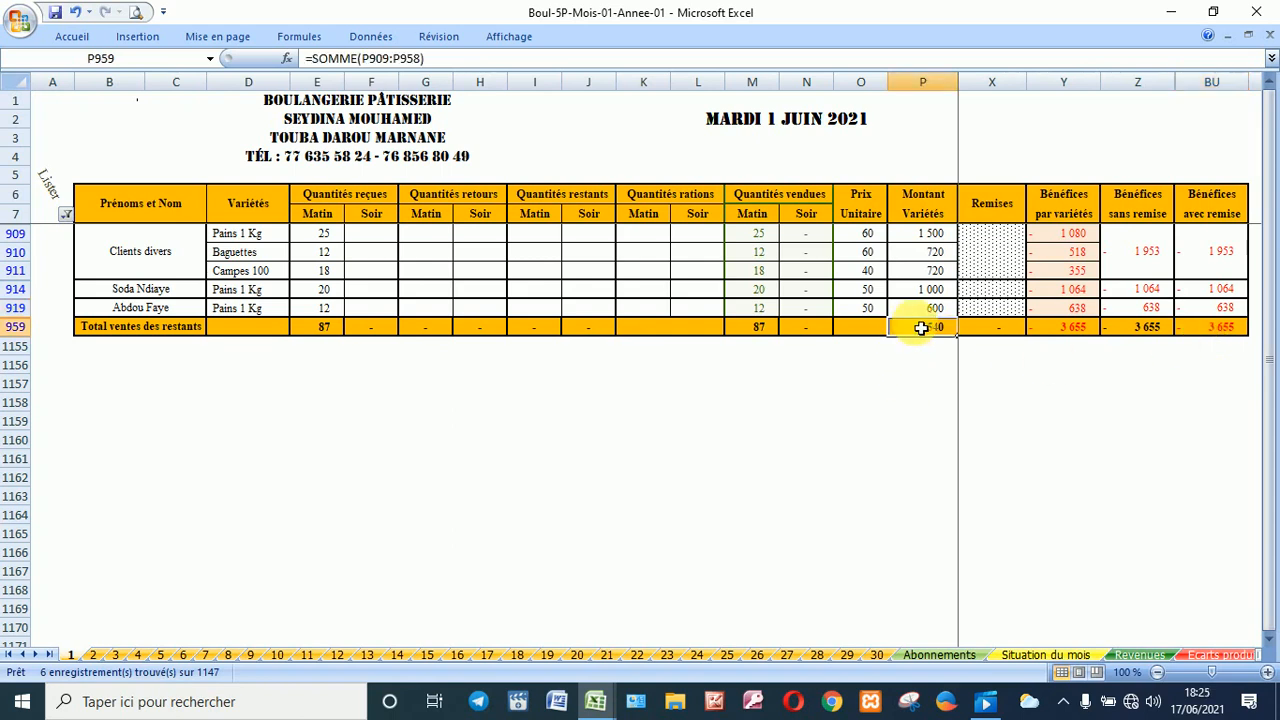
Step: Switch the Lister filter from I - Ventes des restants to J - Suivi livraison
key("Right")
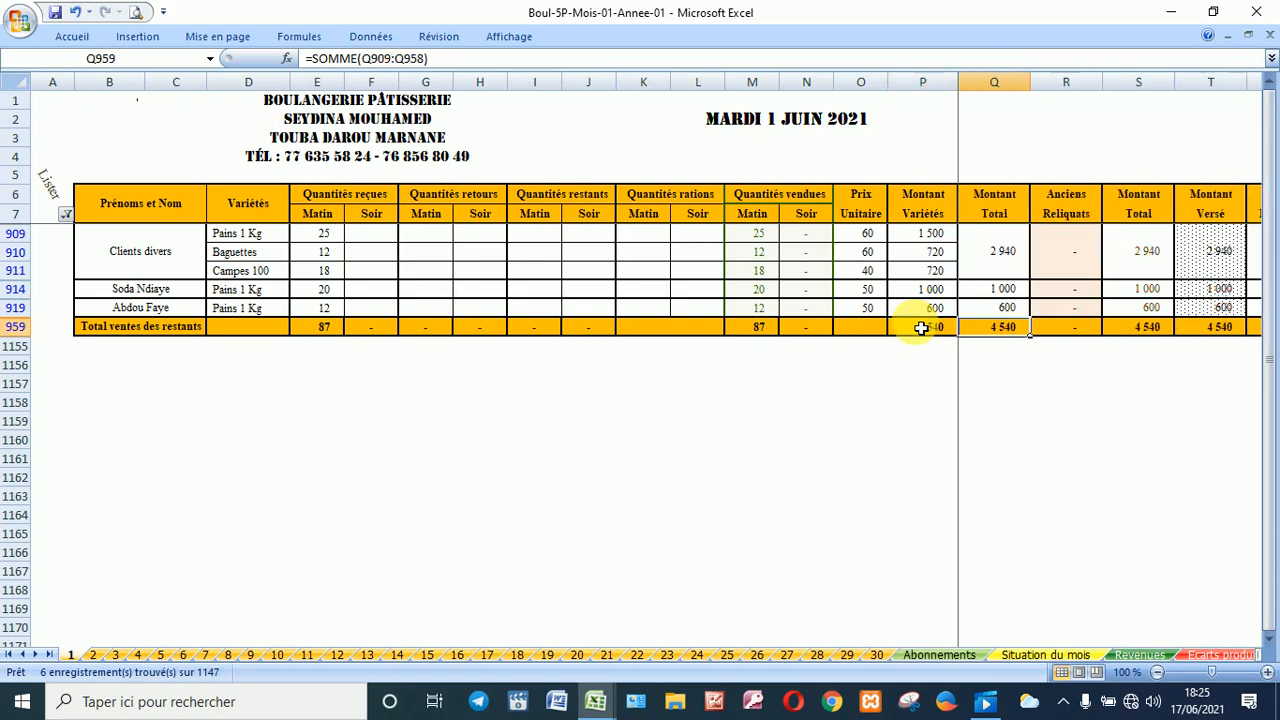
left_click(65, 214)
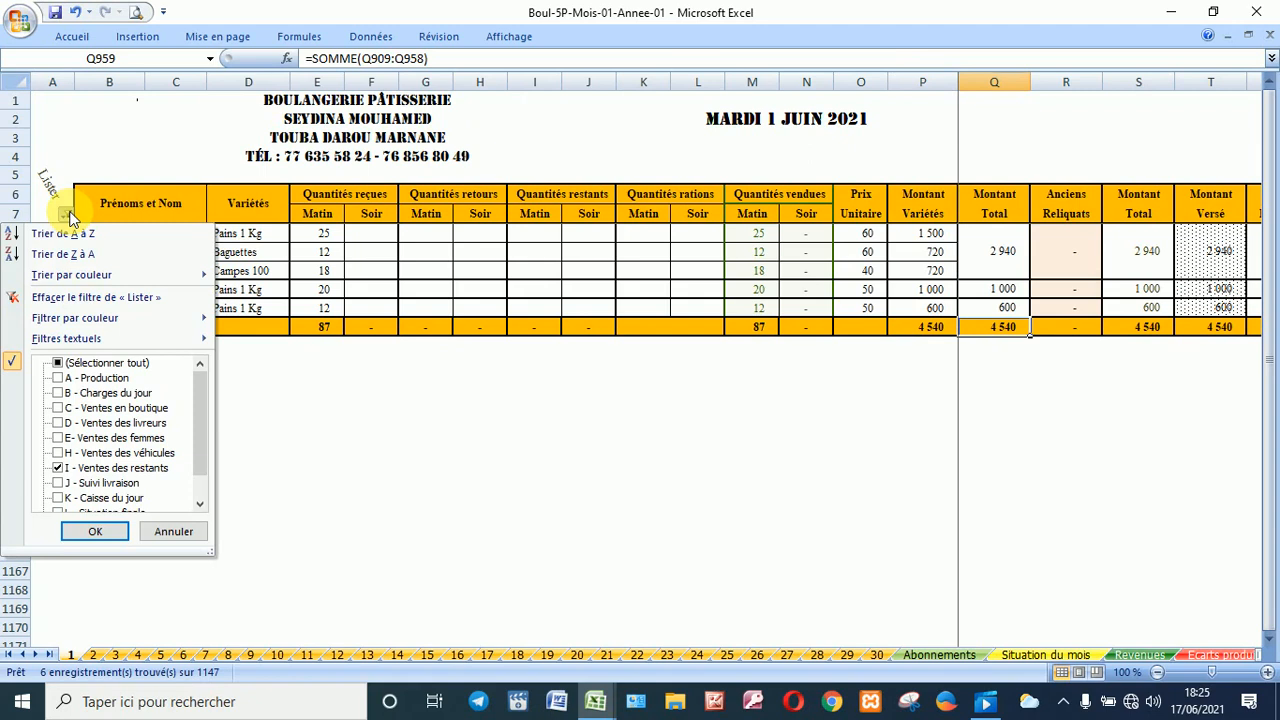
left_click(95, 531)
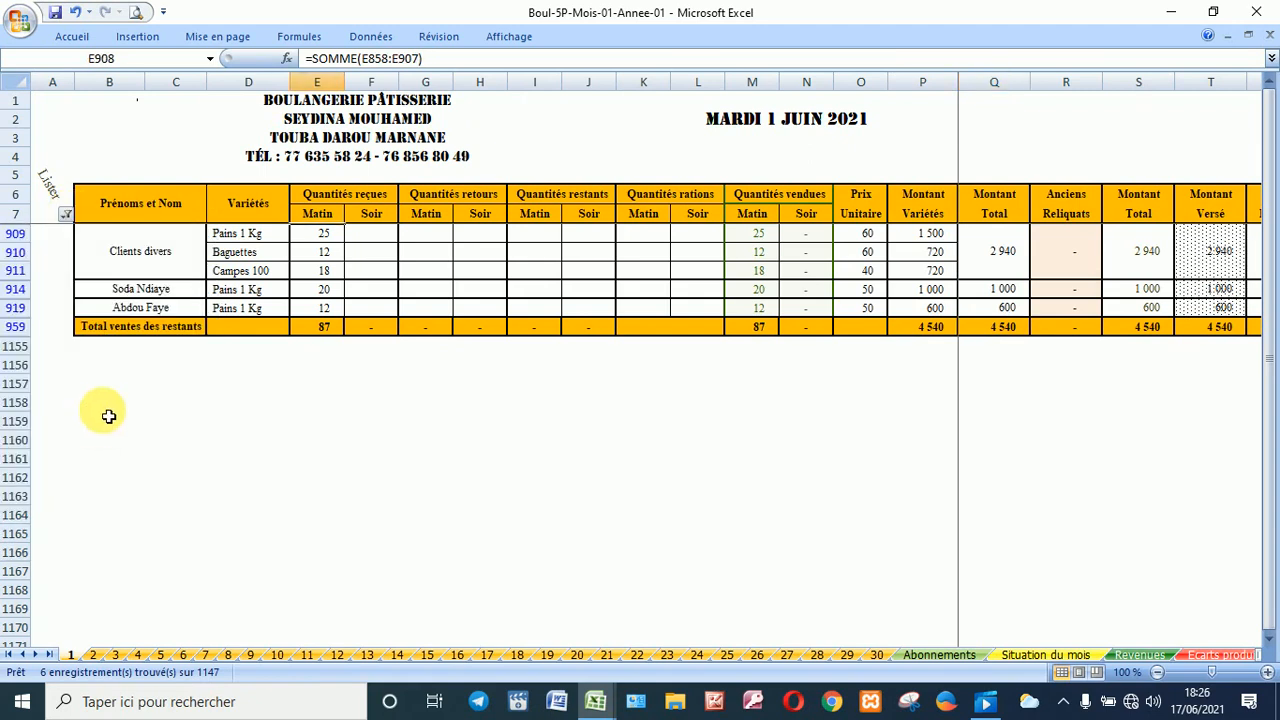
left_click(65, 214)
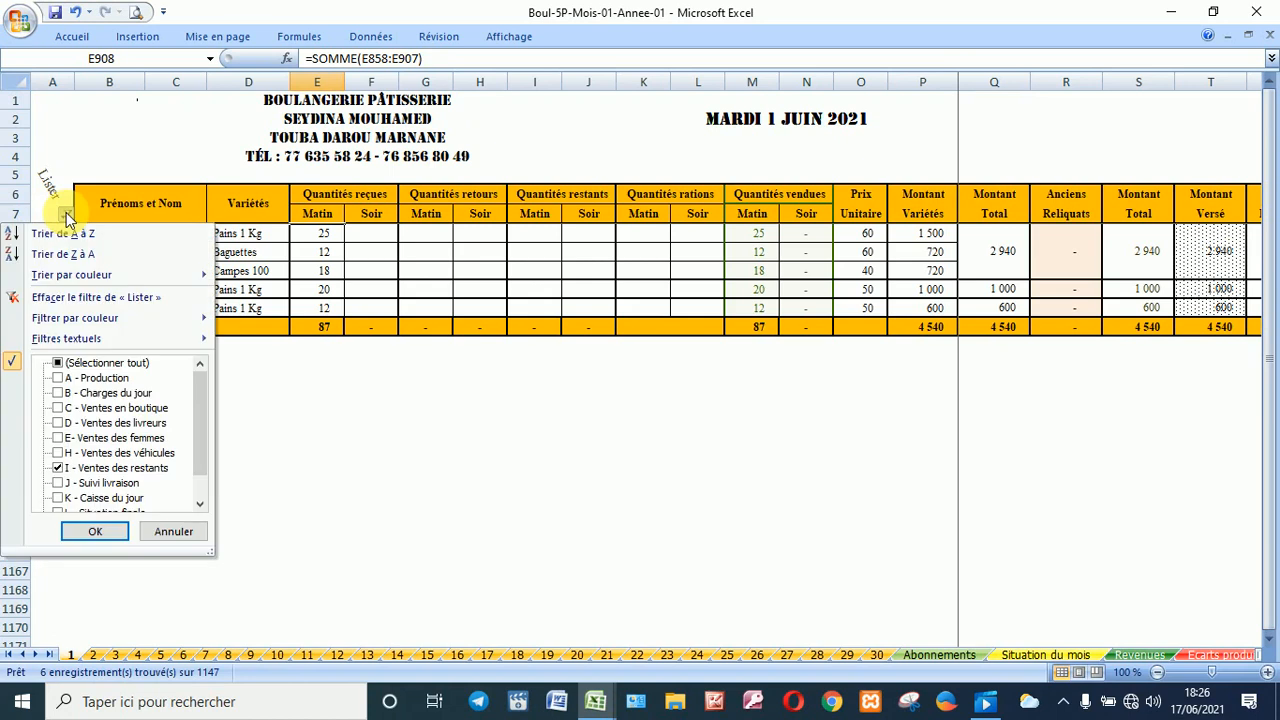
left_click(117, 483)
left_click(112, 468)
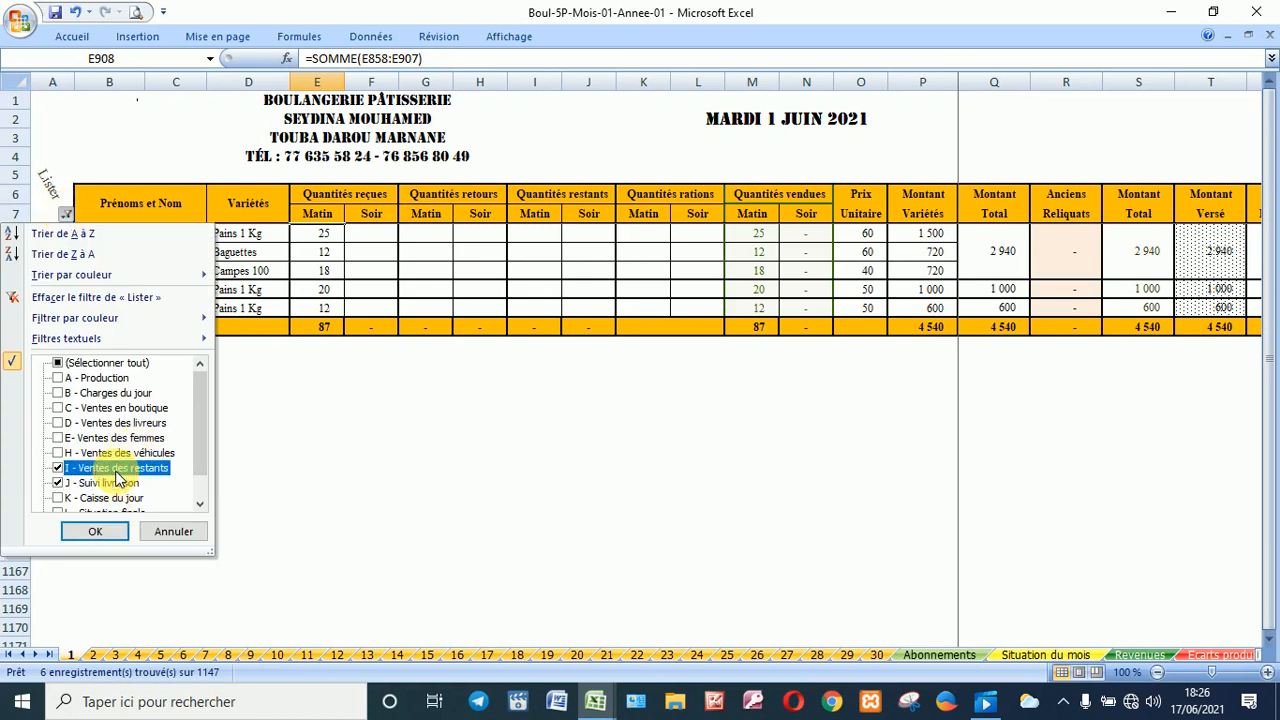
left_click(100, 535)
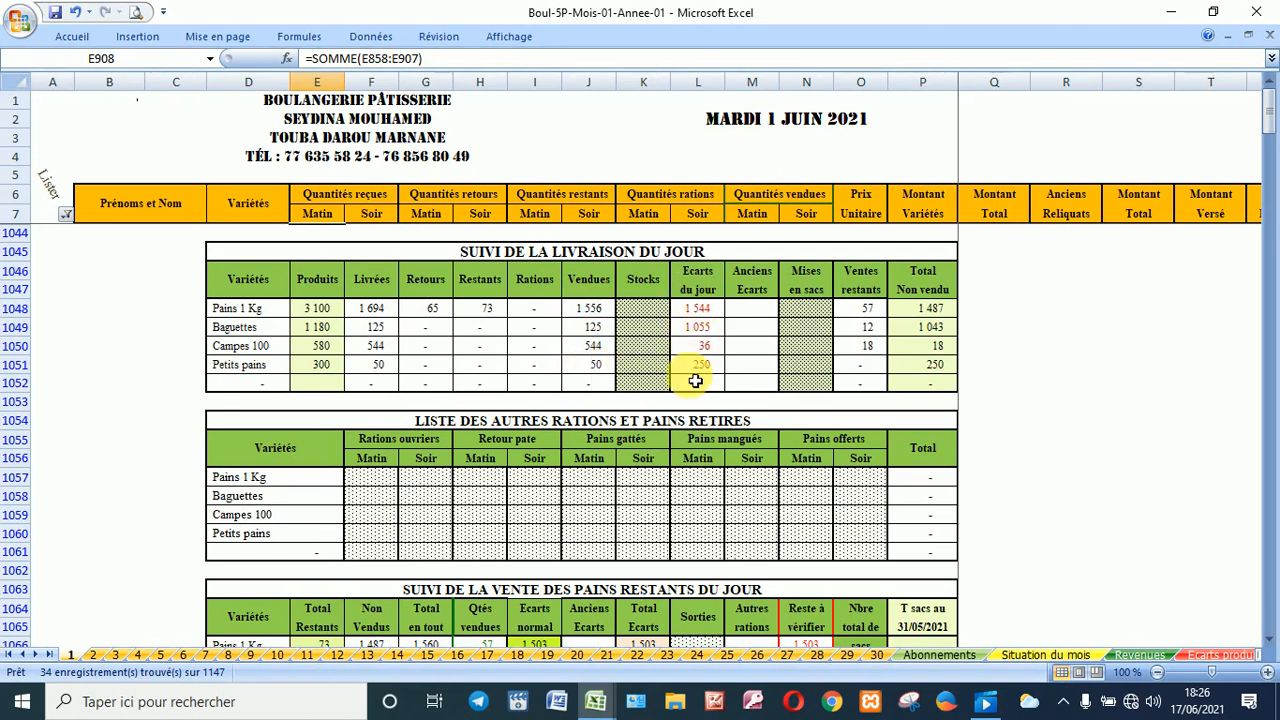
Step: Enter stocks of 350 for Pains 1 Kg in K1048 and 400 for Baguettes in K1049
left_click(655, 313)
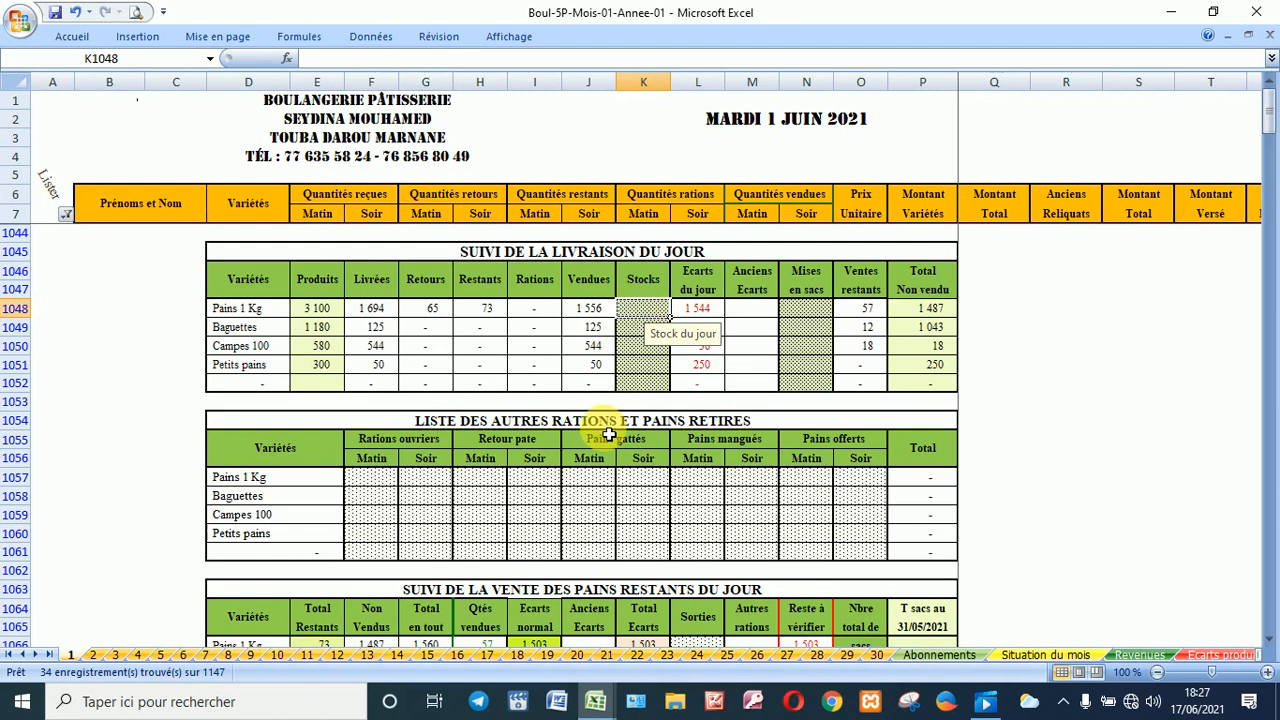
type("350")
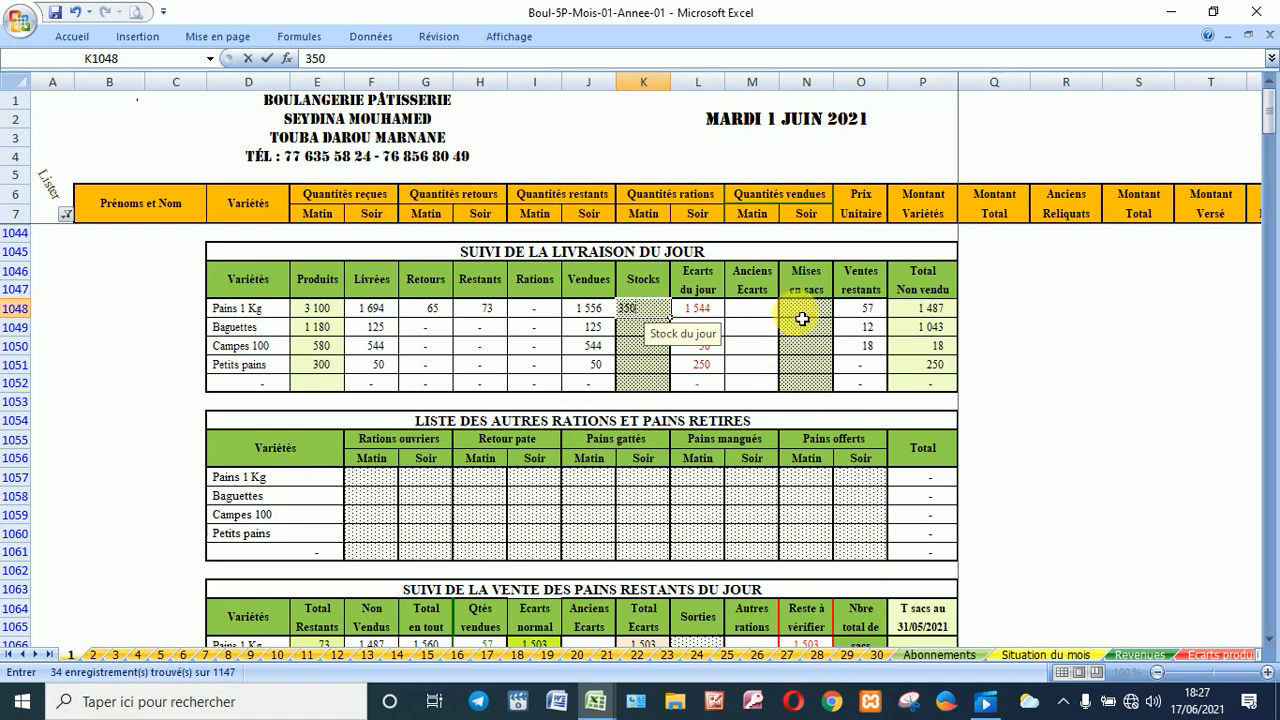
left_click(802, 318)
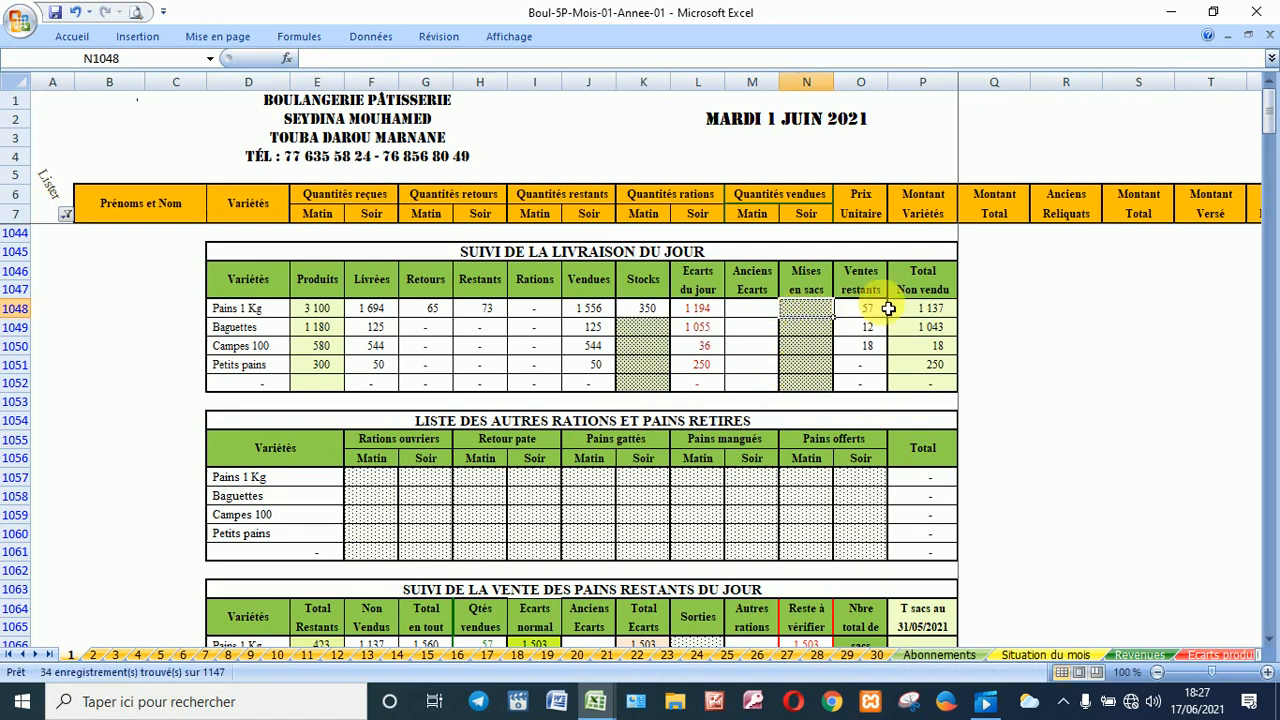
left_click(662, 332)
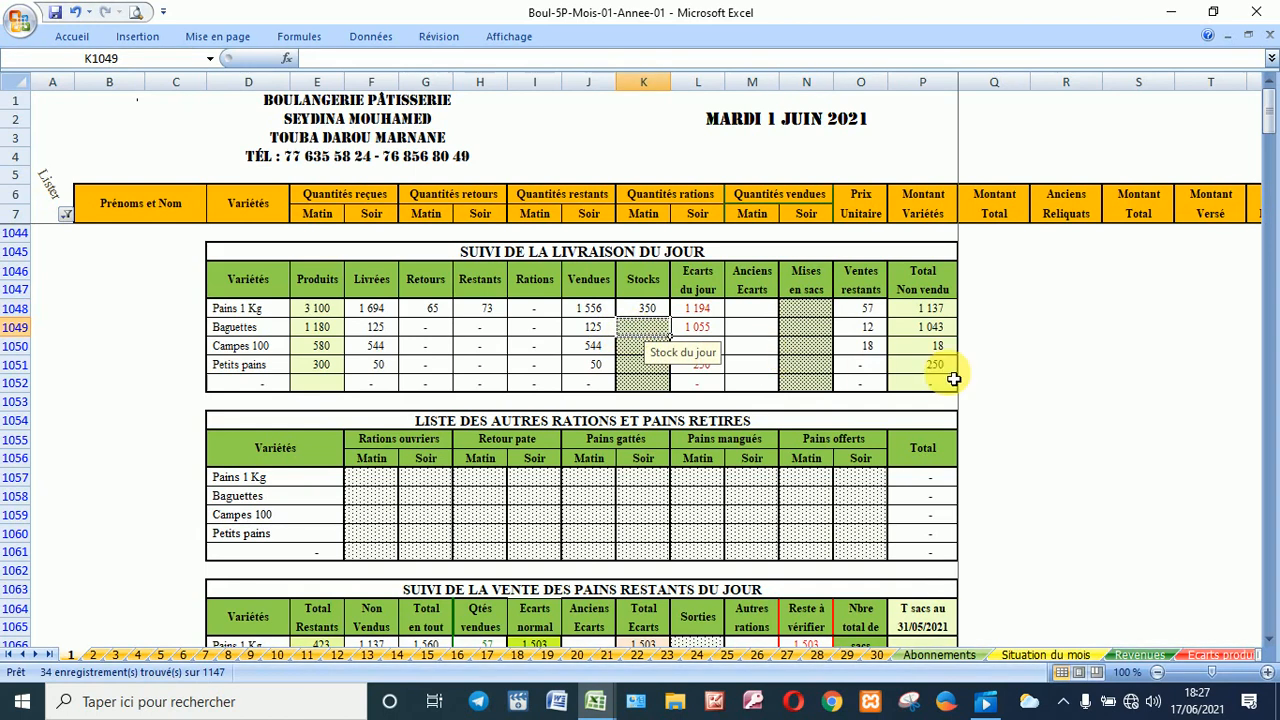
type("400")
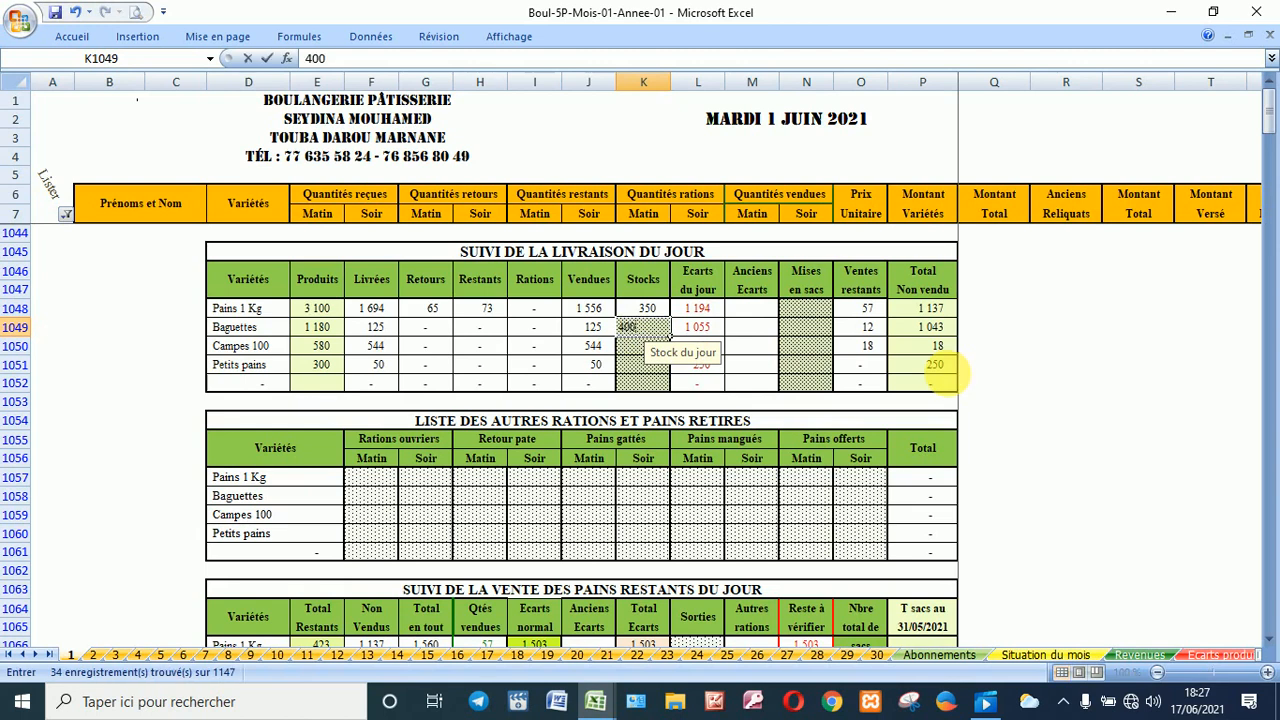
key("Return")
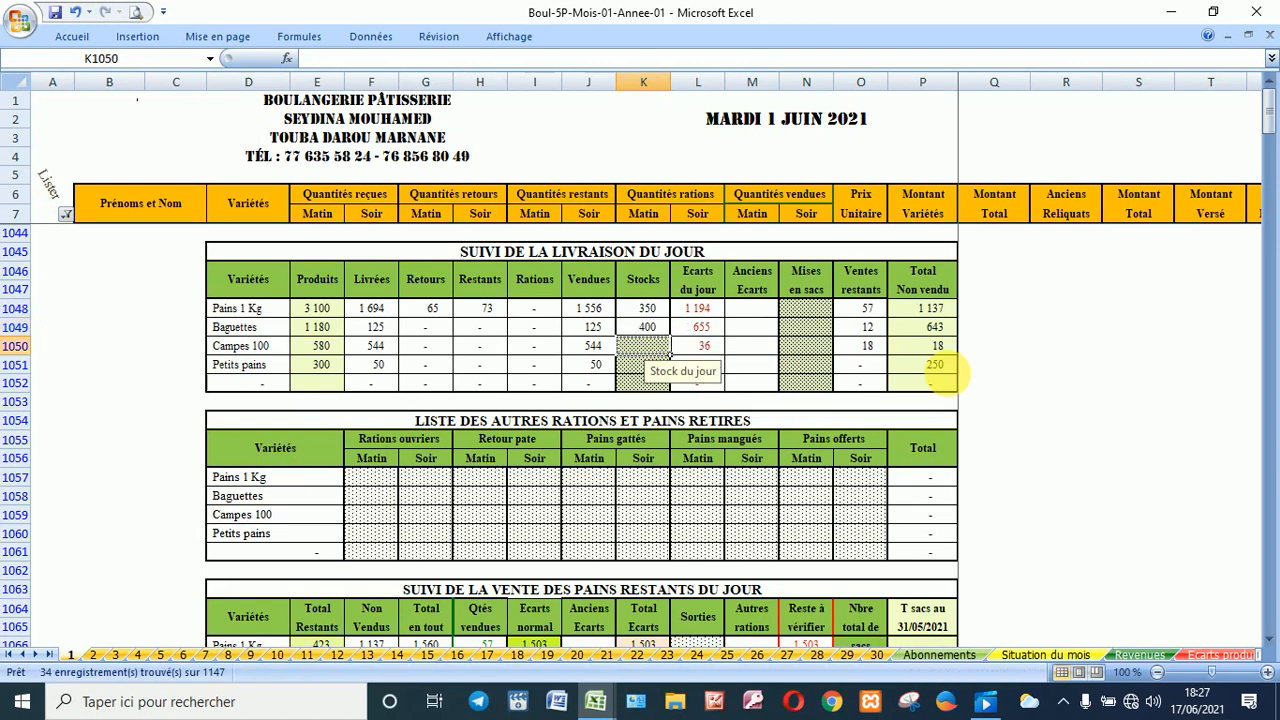
left_click(805, 351)
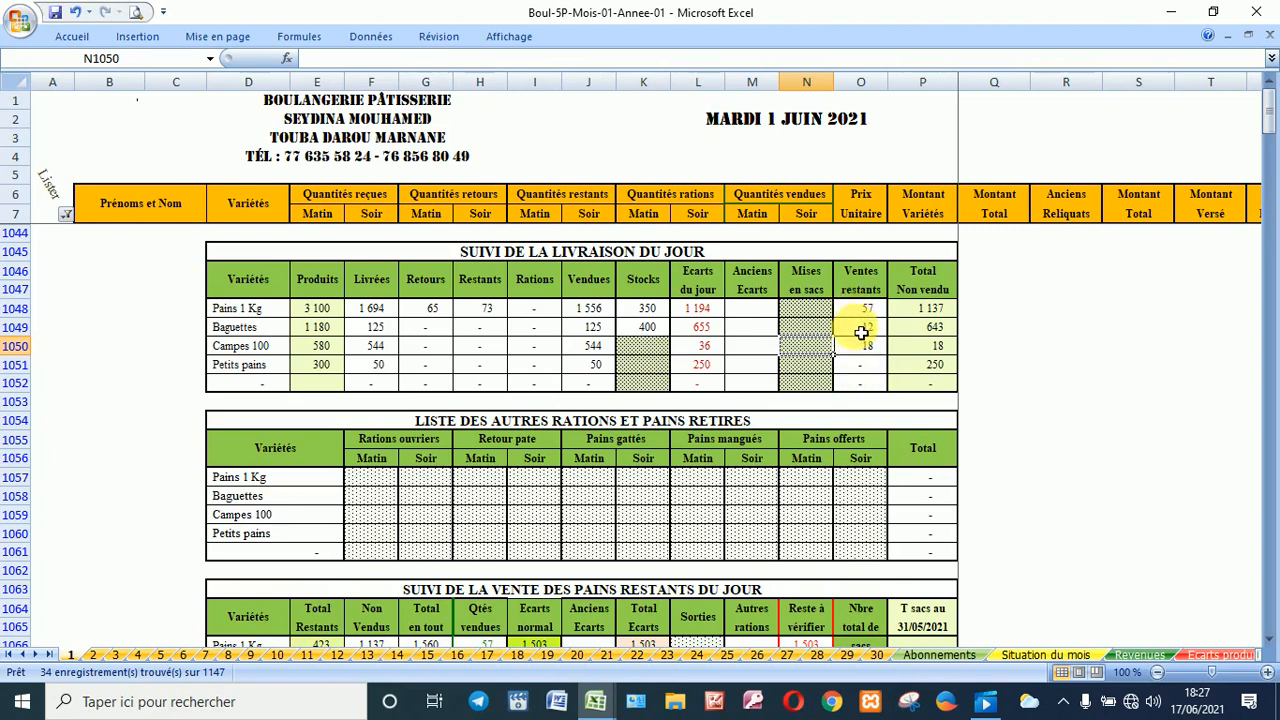
Step: Record 25 worker rations, 12 eaten and 32 given-away Pains 1 Kg for the morning
left_click(373, 481)
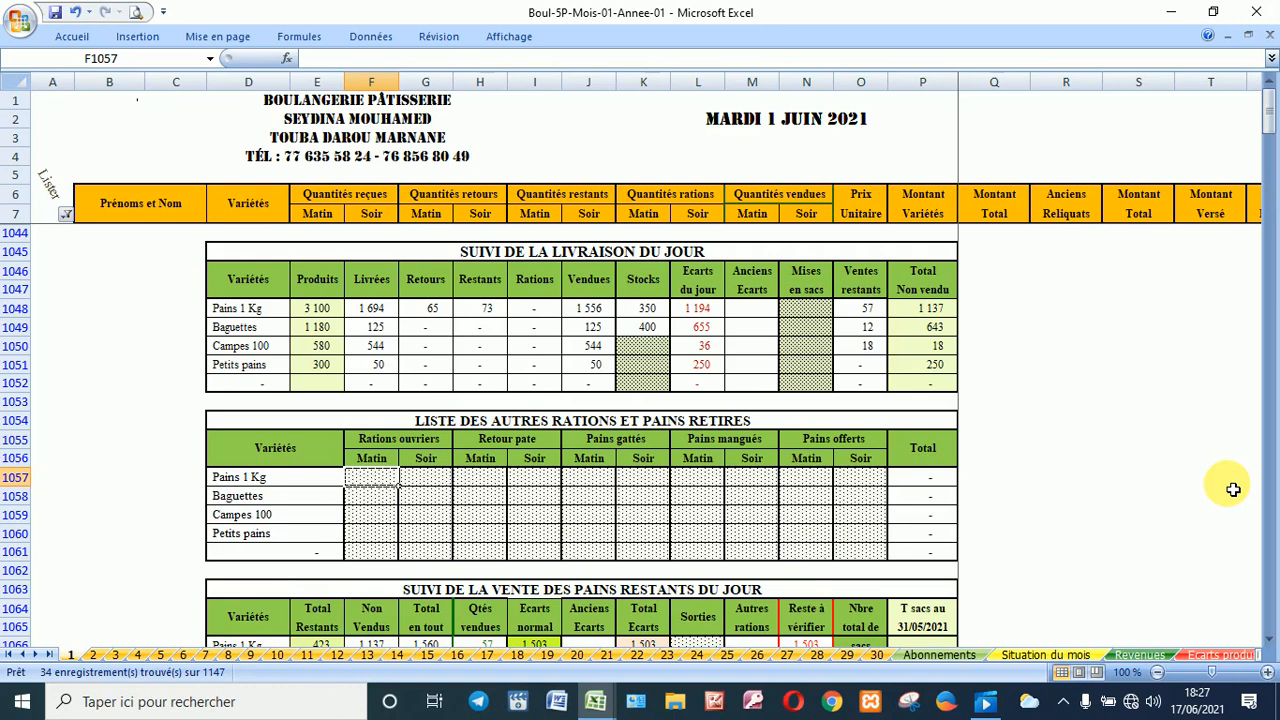
type("25")
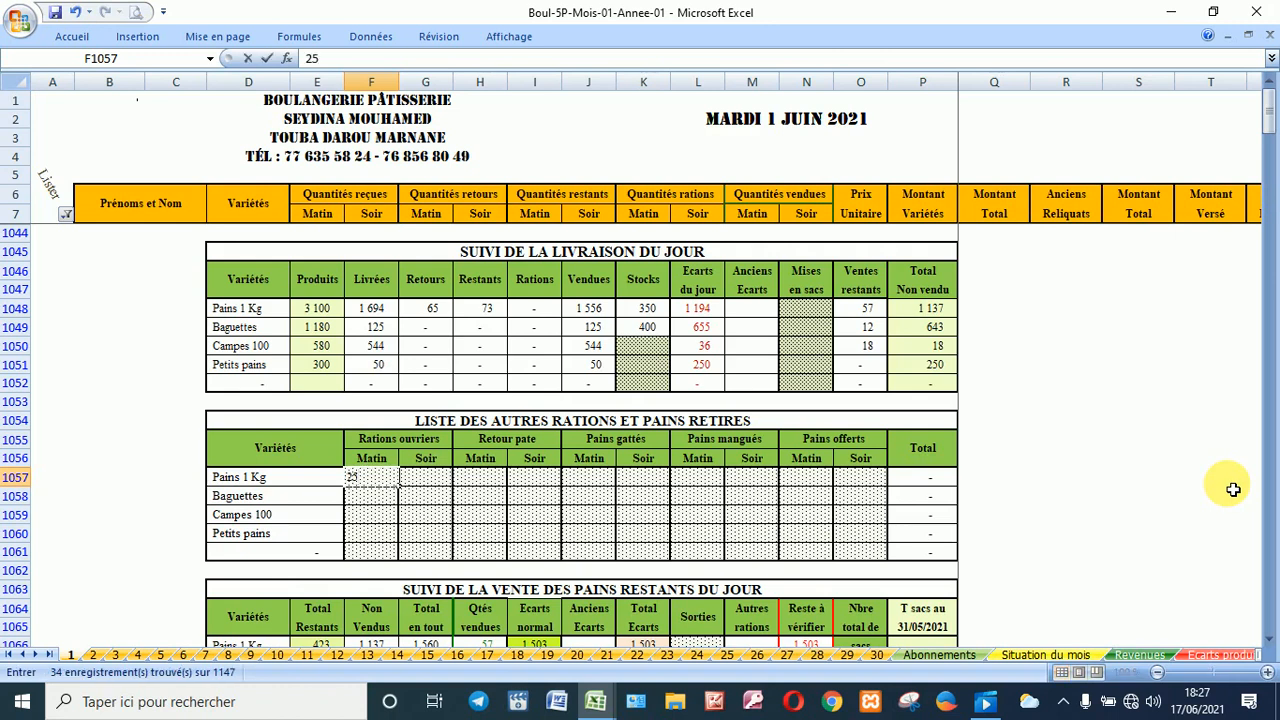
key("Return")
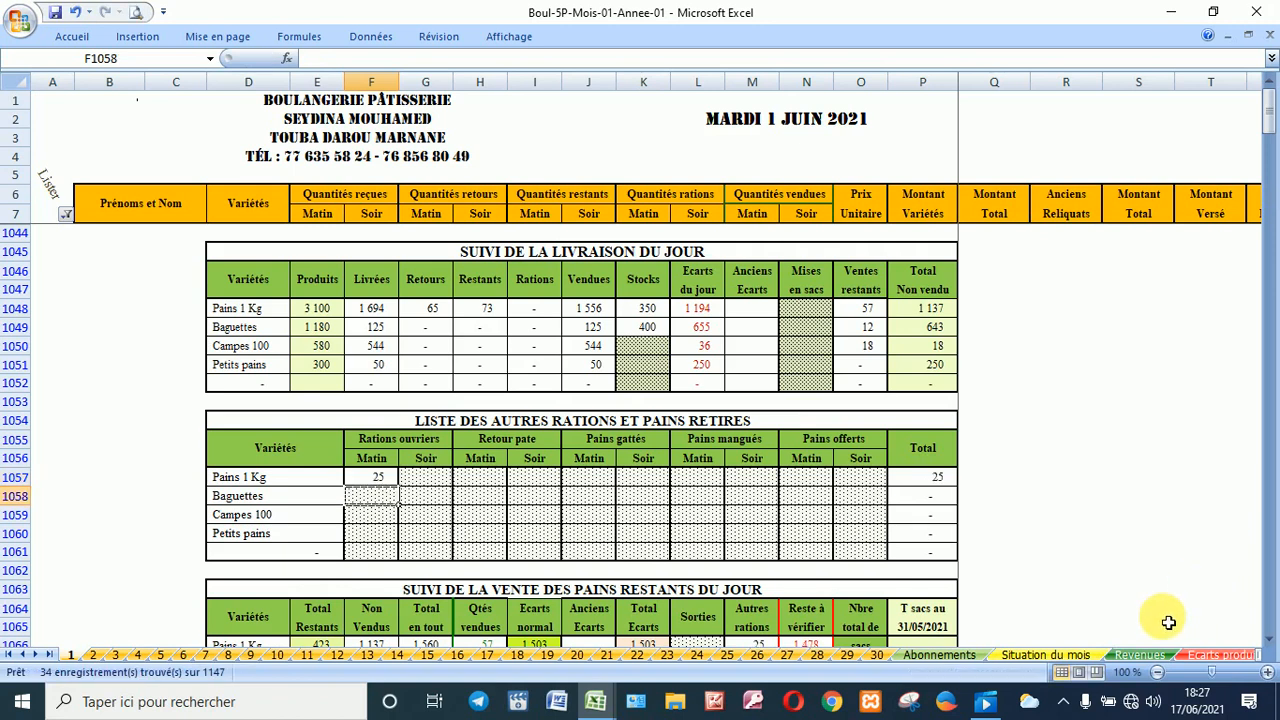
left_click(688, 485)
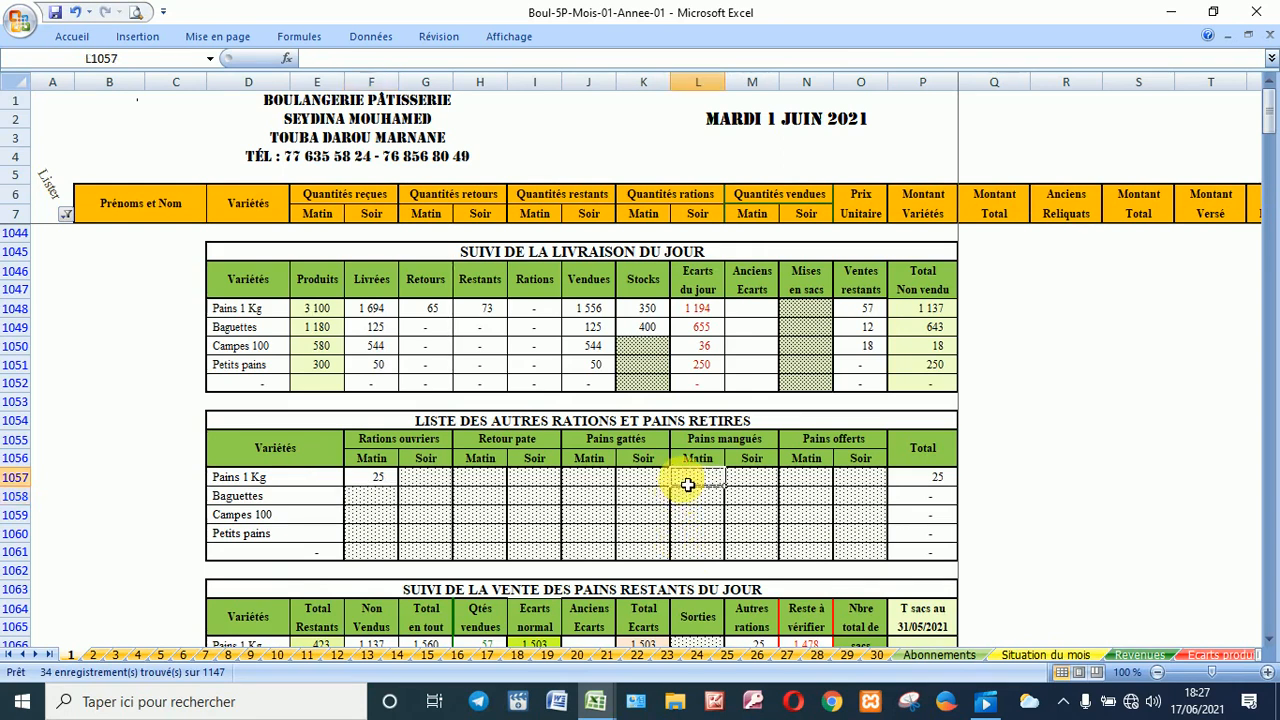
type("12")
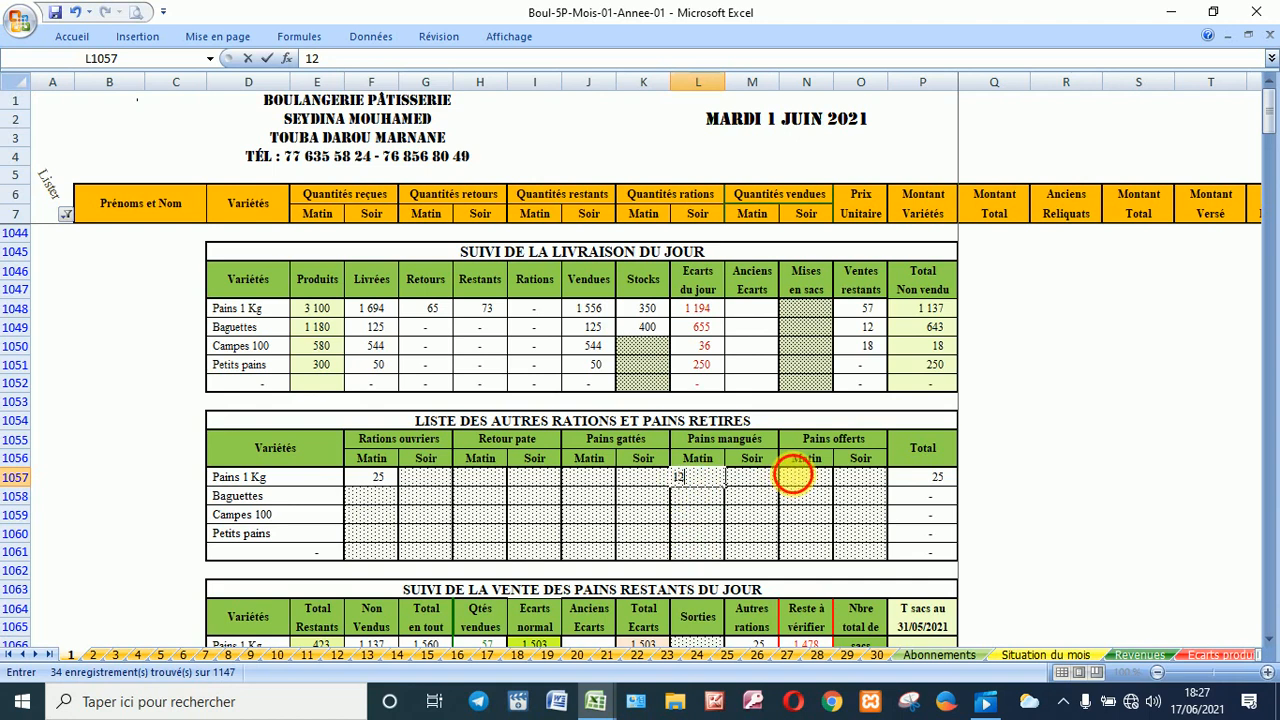
left_click(800, 479)
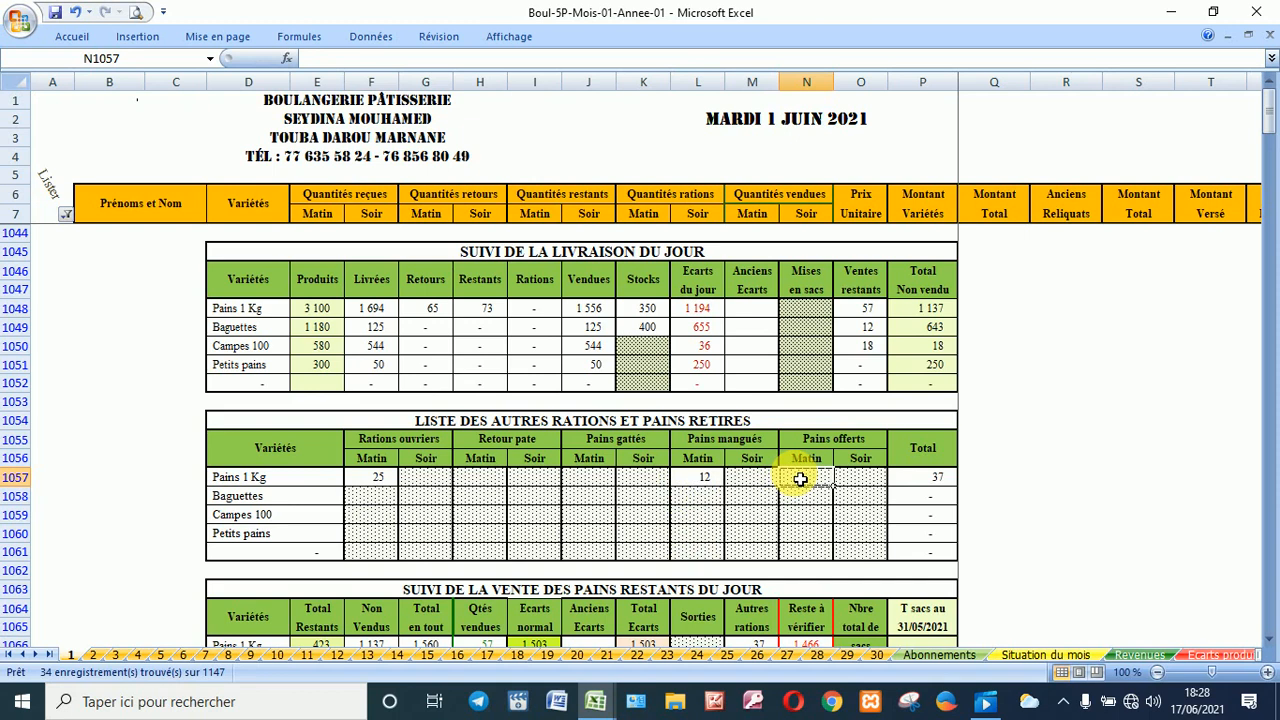
type("32")
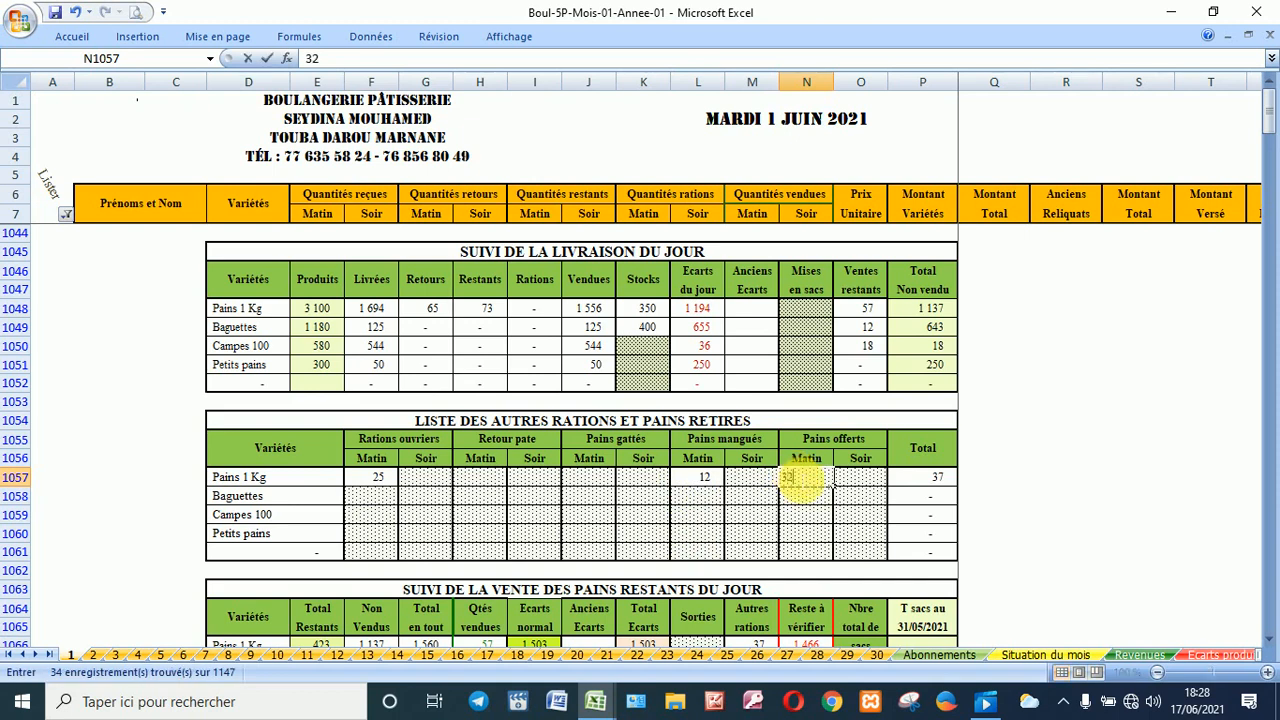
key("Return")
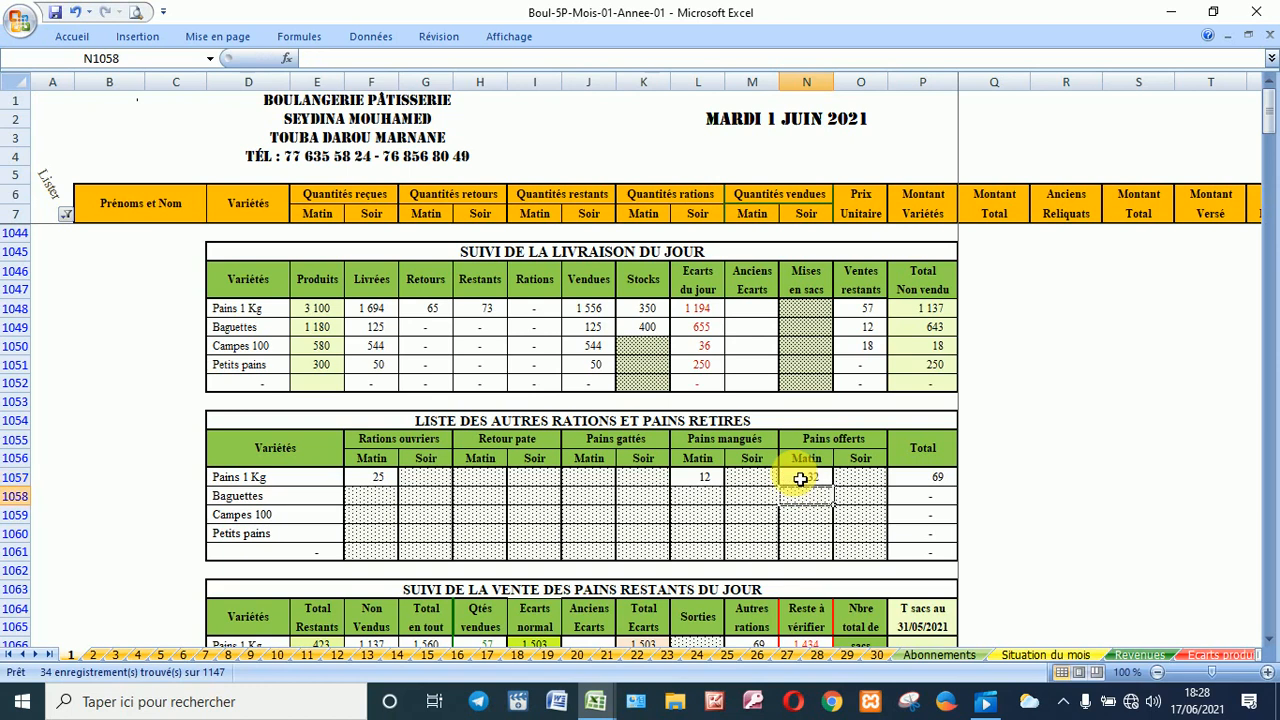
scroll(580, 488, "down", 2)
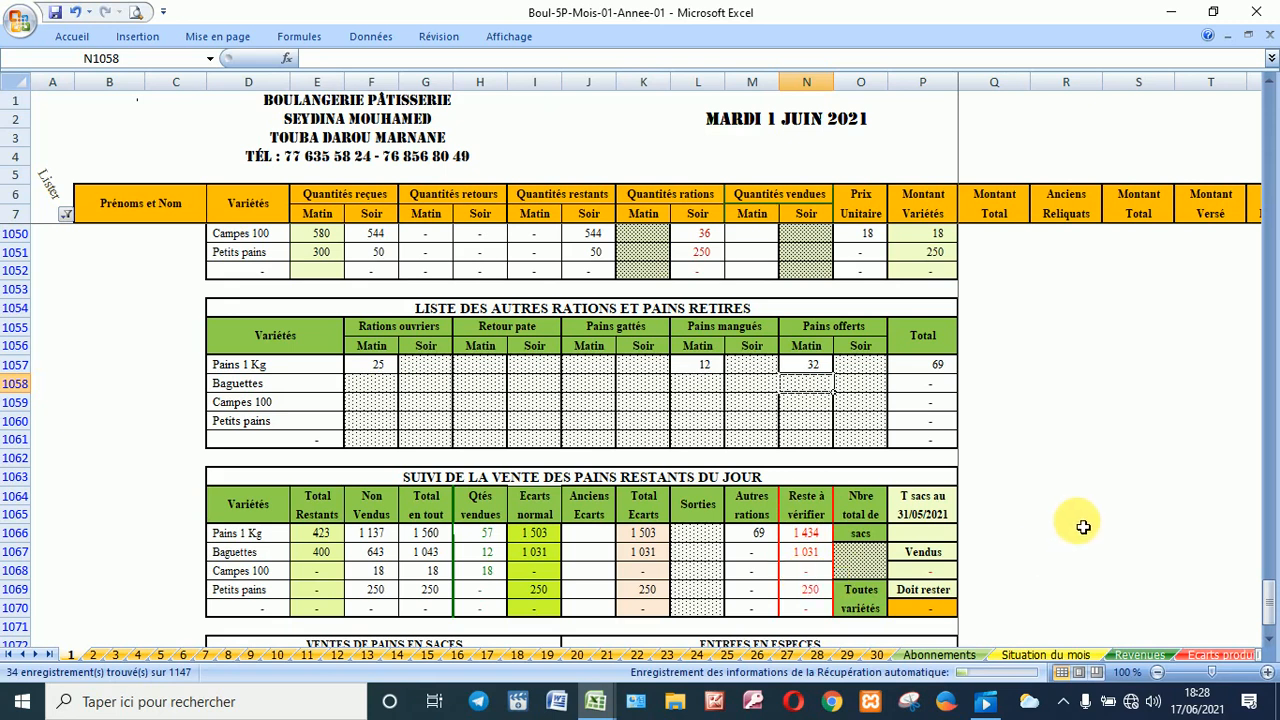
scroll(1167, 357, "up", 2)
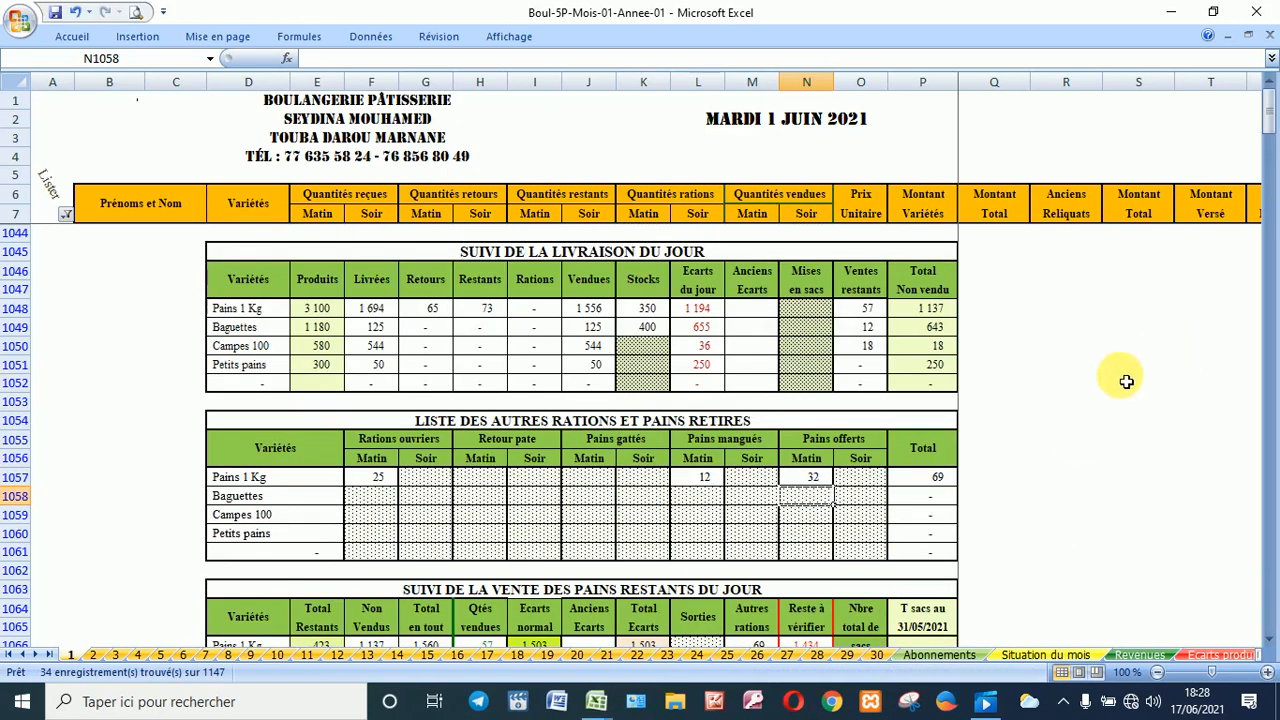
left_click(806, 309)
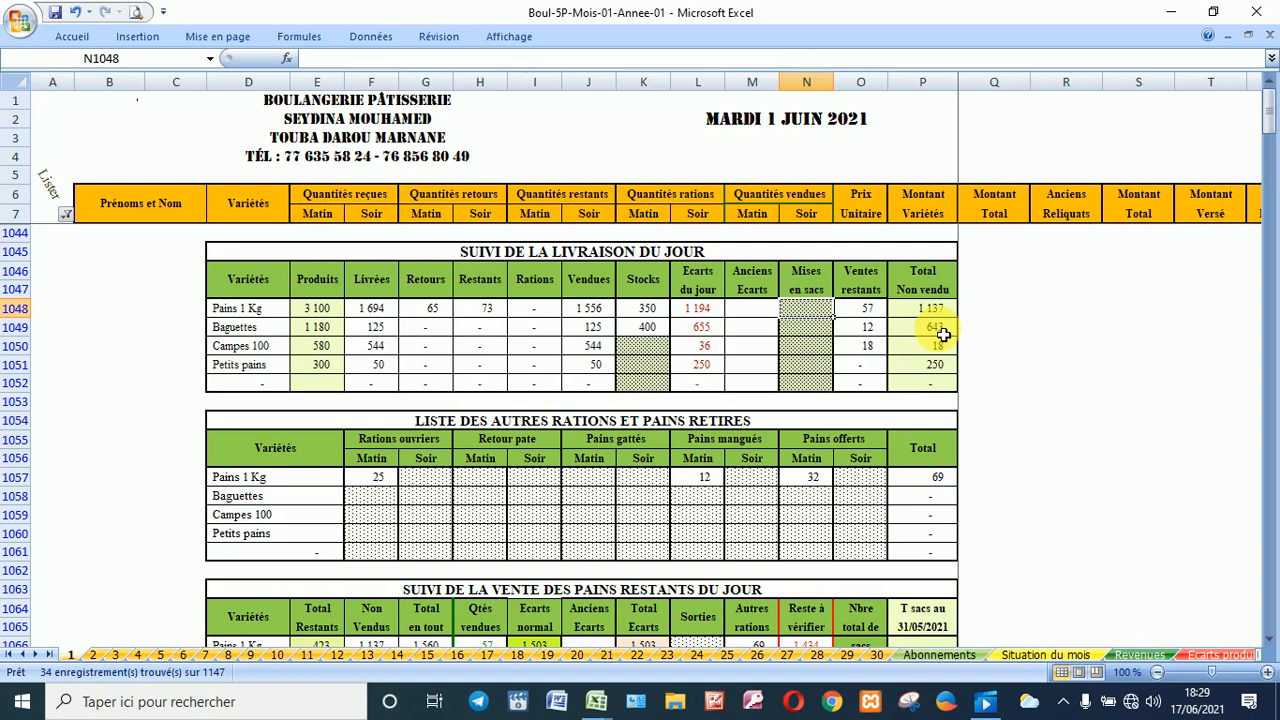
Step: Enter 650 Pains 1 Kg sold in sacks
type("650")
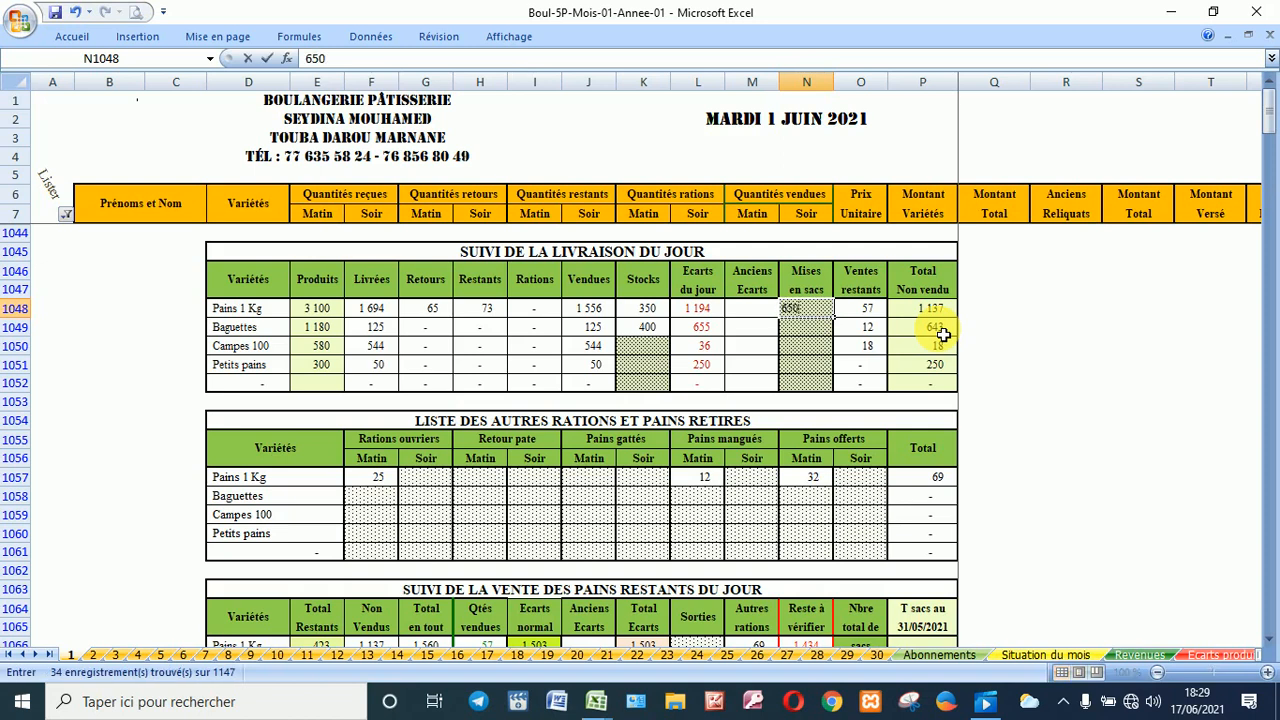
left_click(798, 333)
scroll(798, 333, "down", 1)
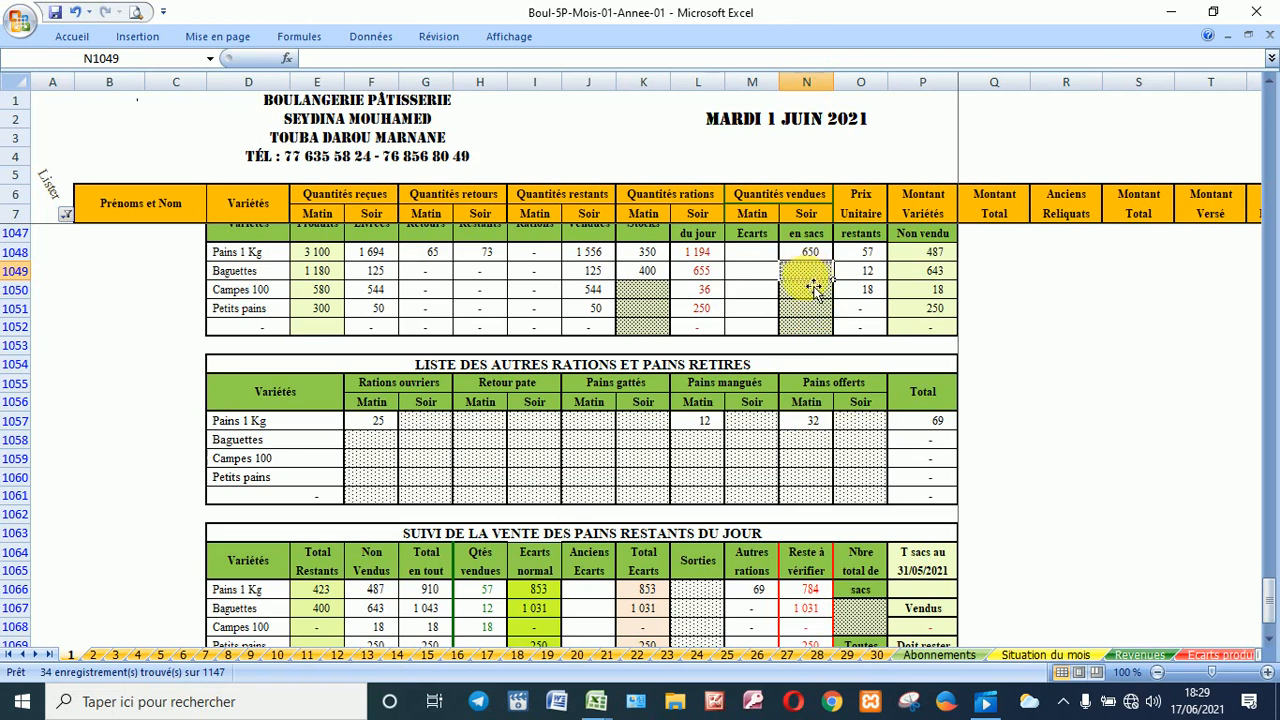
Step: Enter the Baguettes evening sack quantity, fixing the mistyped 7000 to 700
type("7")
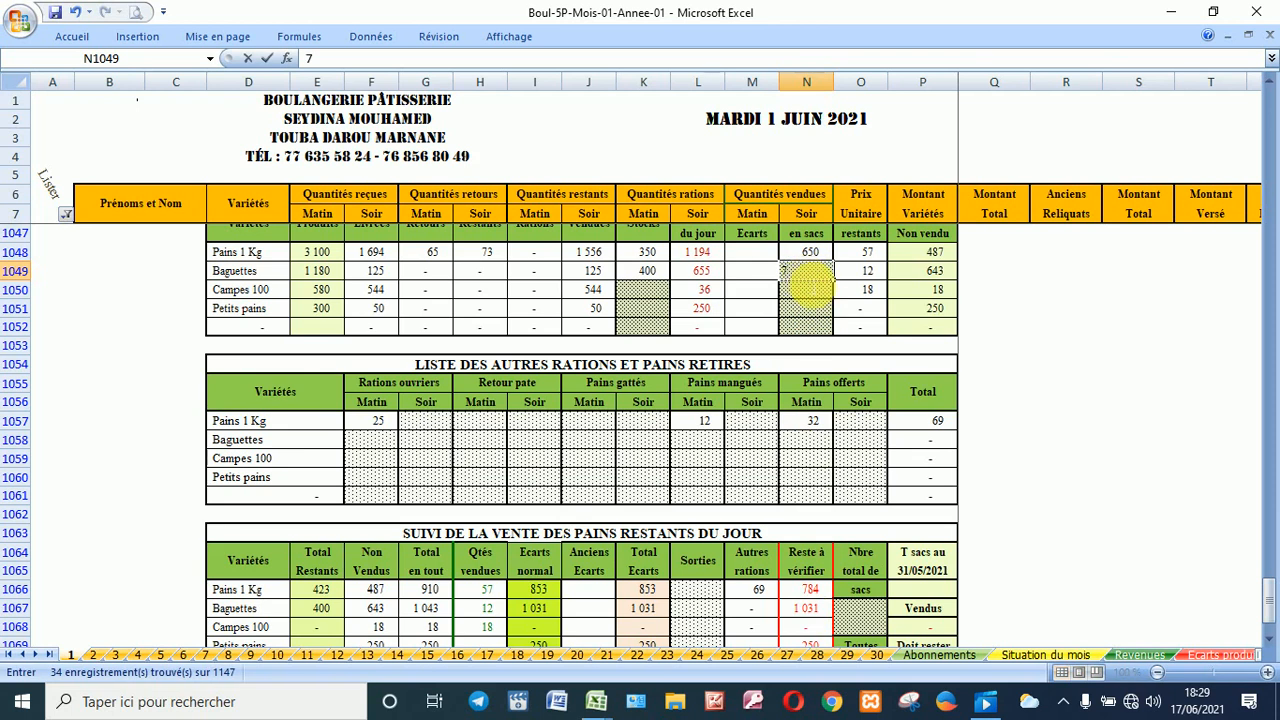
type("000")
key("ctrl+Return")
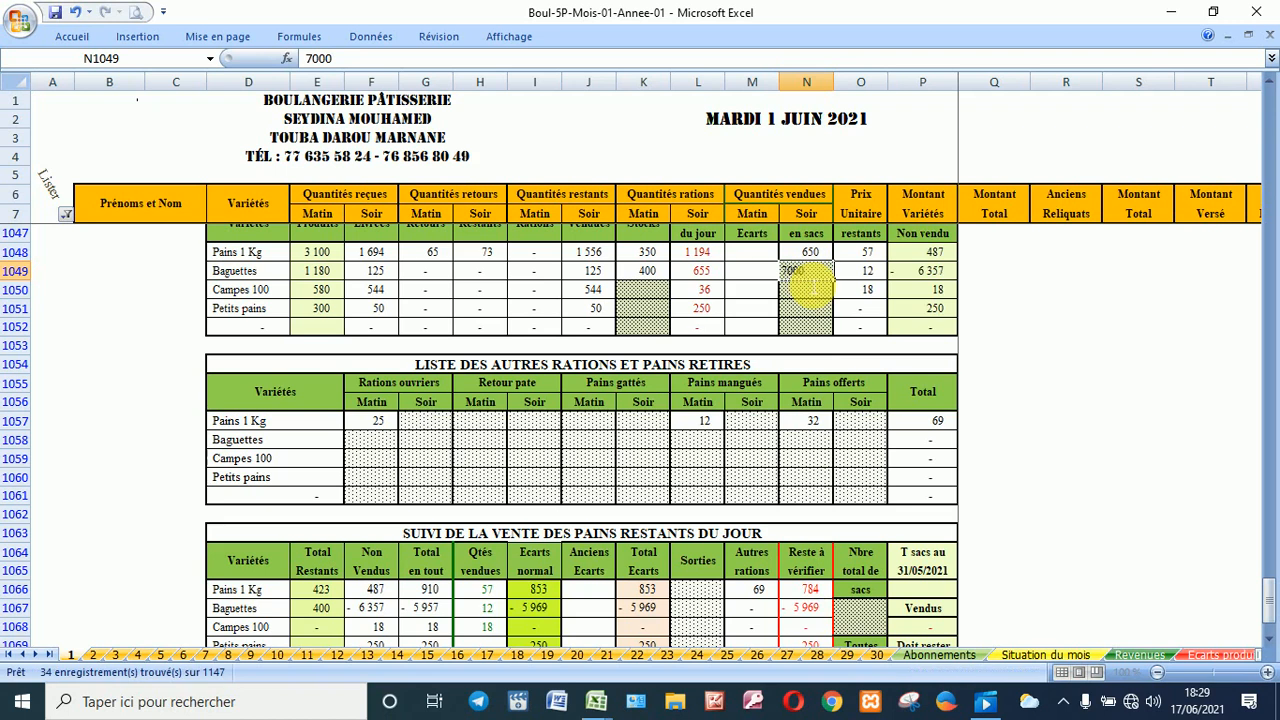
left_click(810, 287)
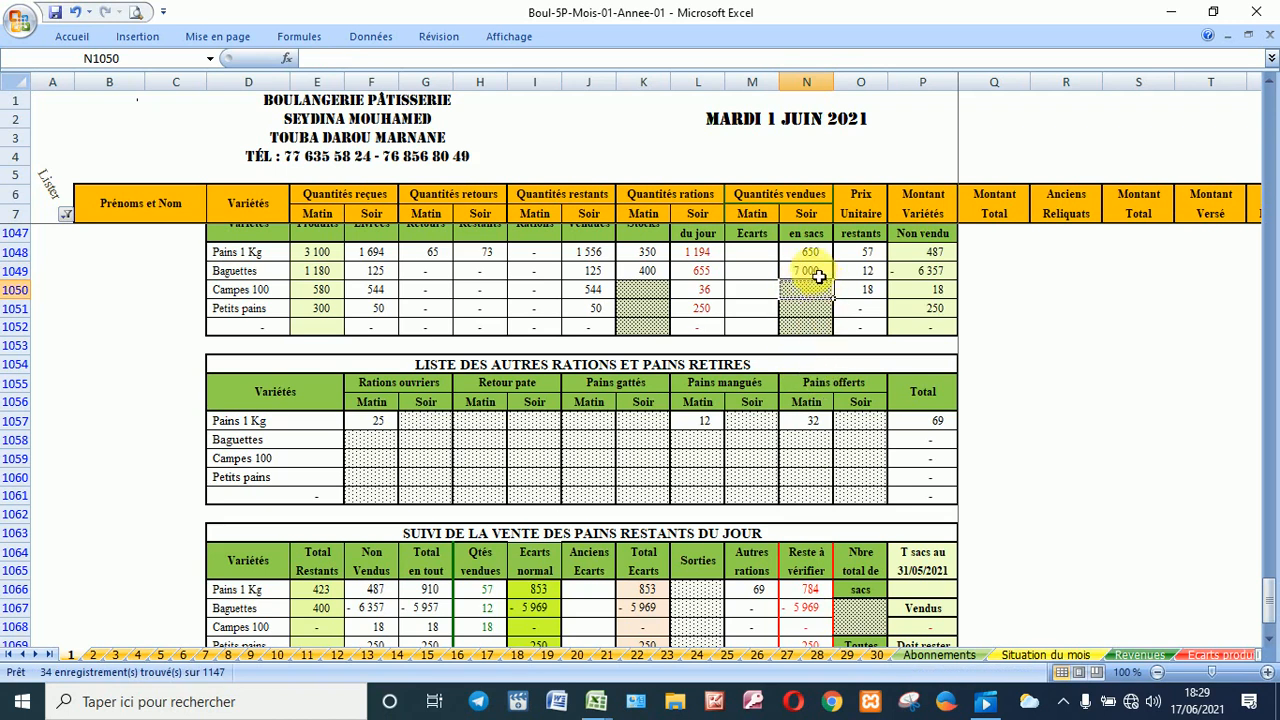
left_click(815, 273)
key("F2")
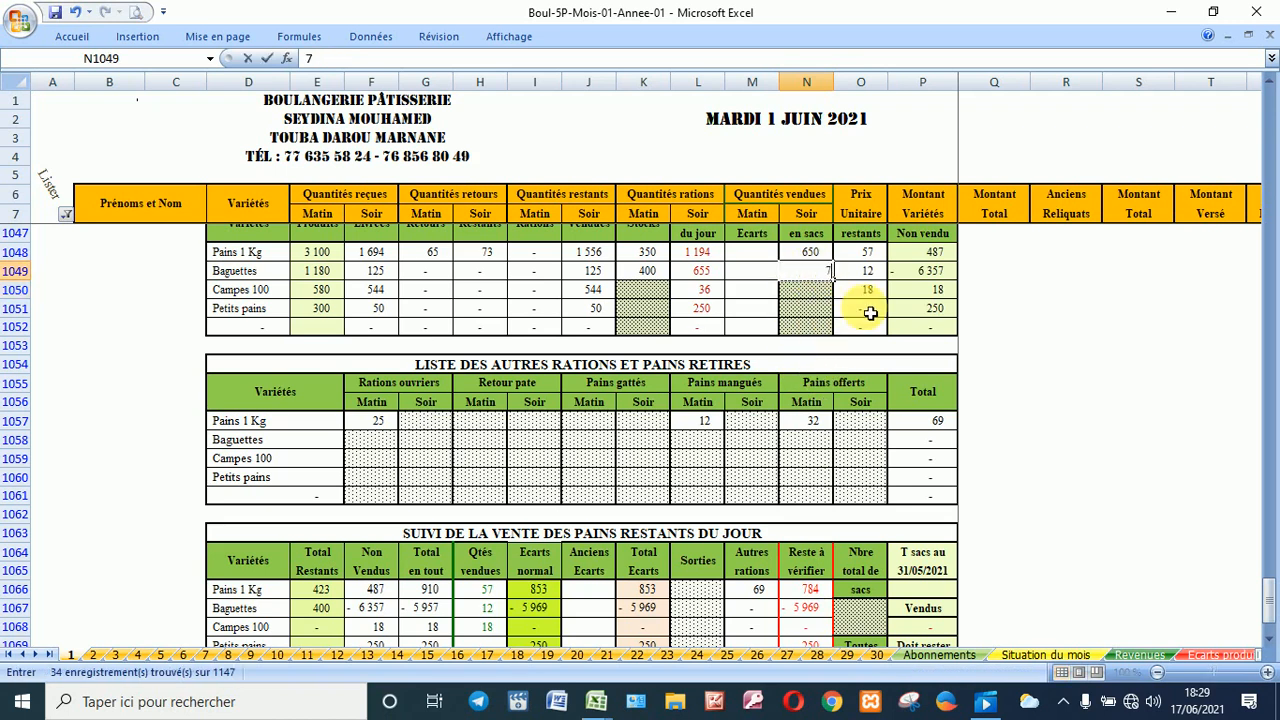
key("BackSpace")
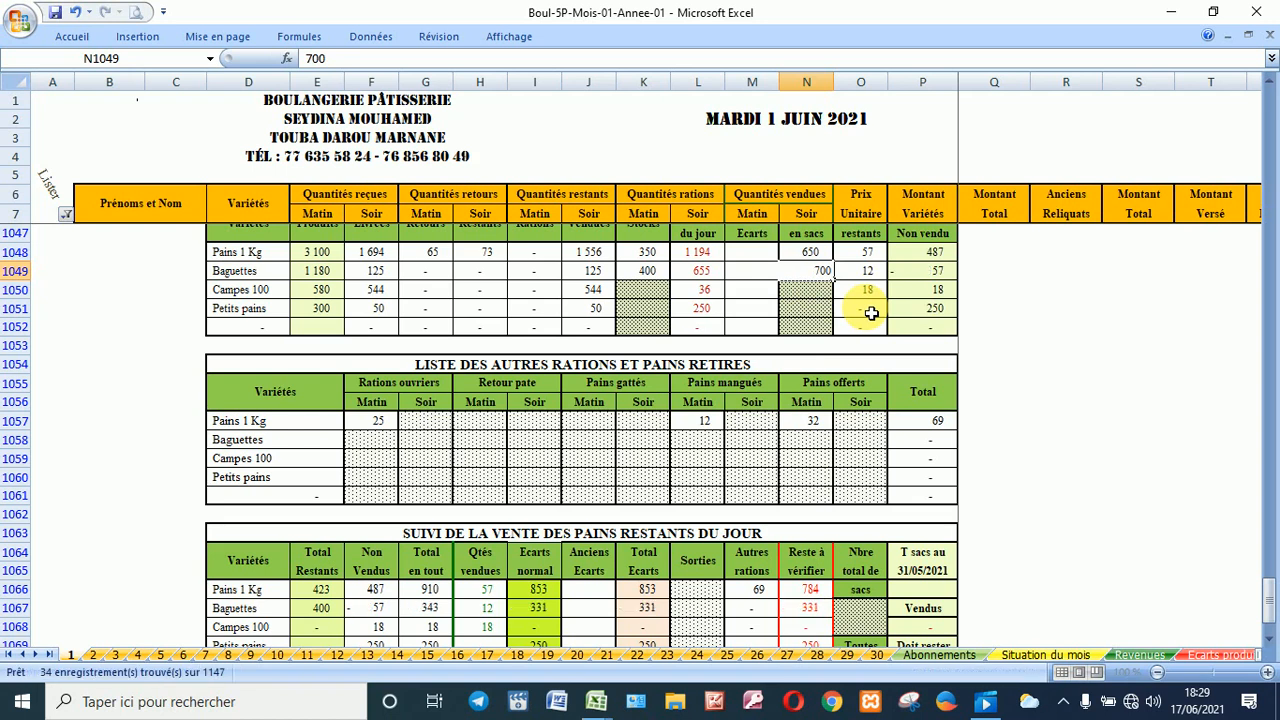
key("Return")
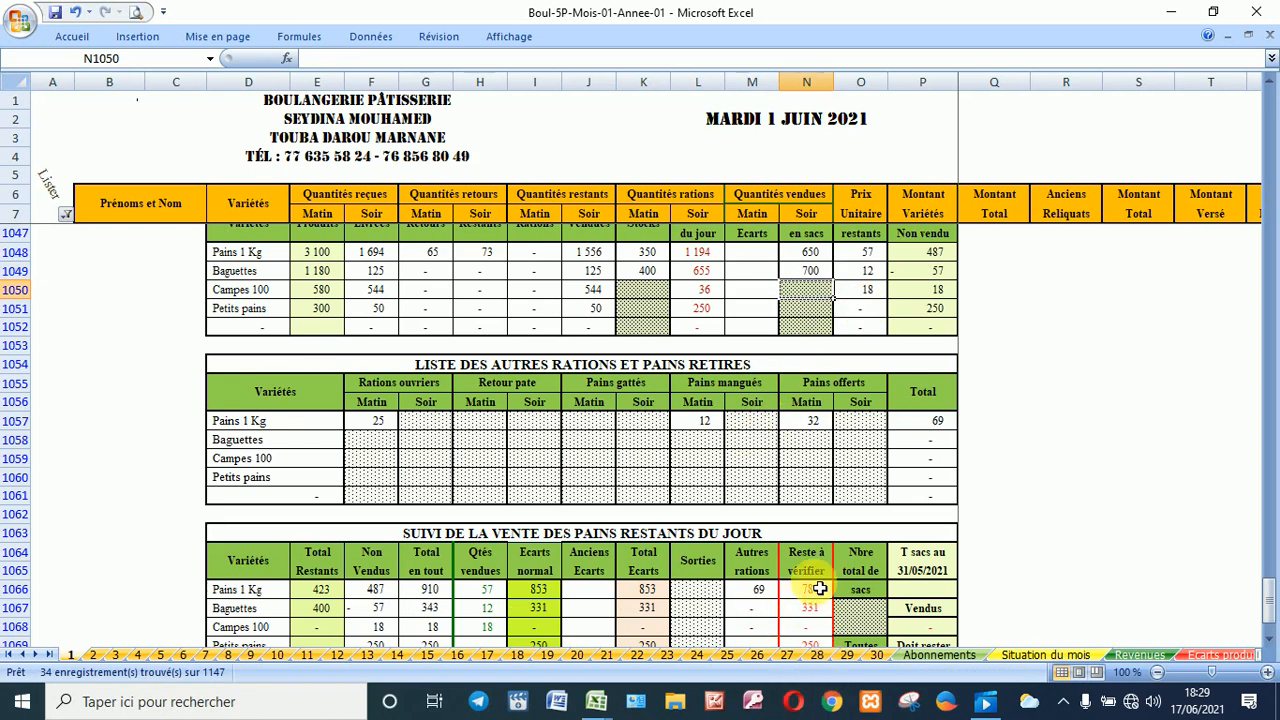
scroll(814, 604, "down", 1)
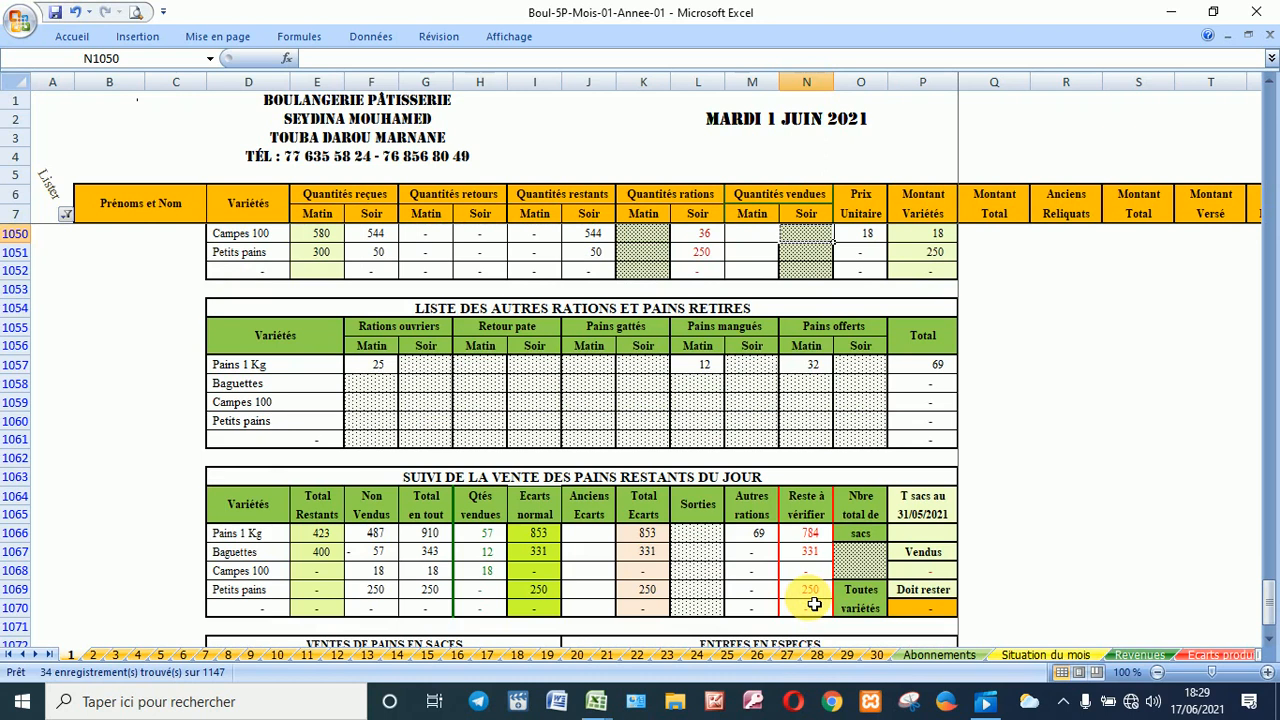
left_click(860, 555)
Step: Record 45 as the total number of bags
scroll(860, 562, "down", 2)
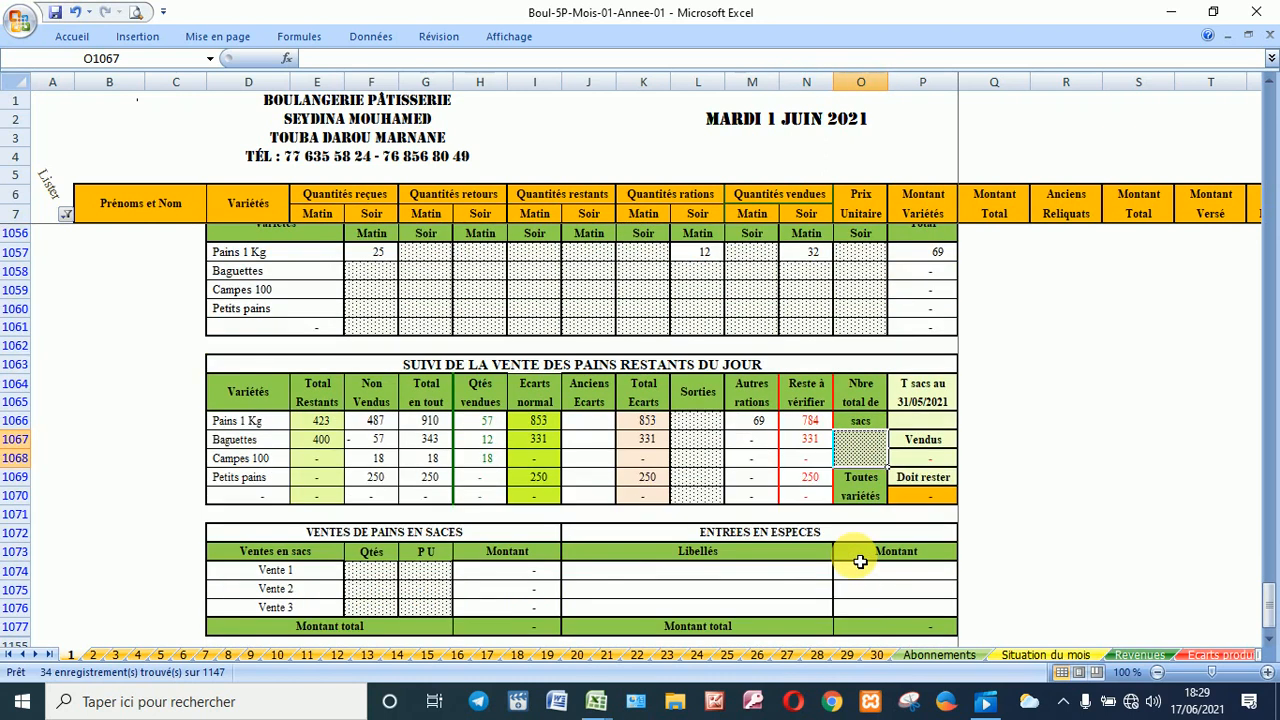
type("45")
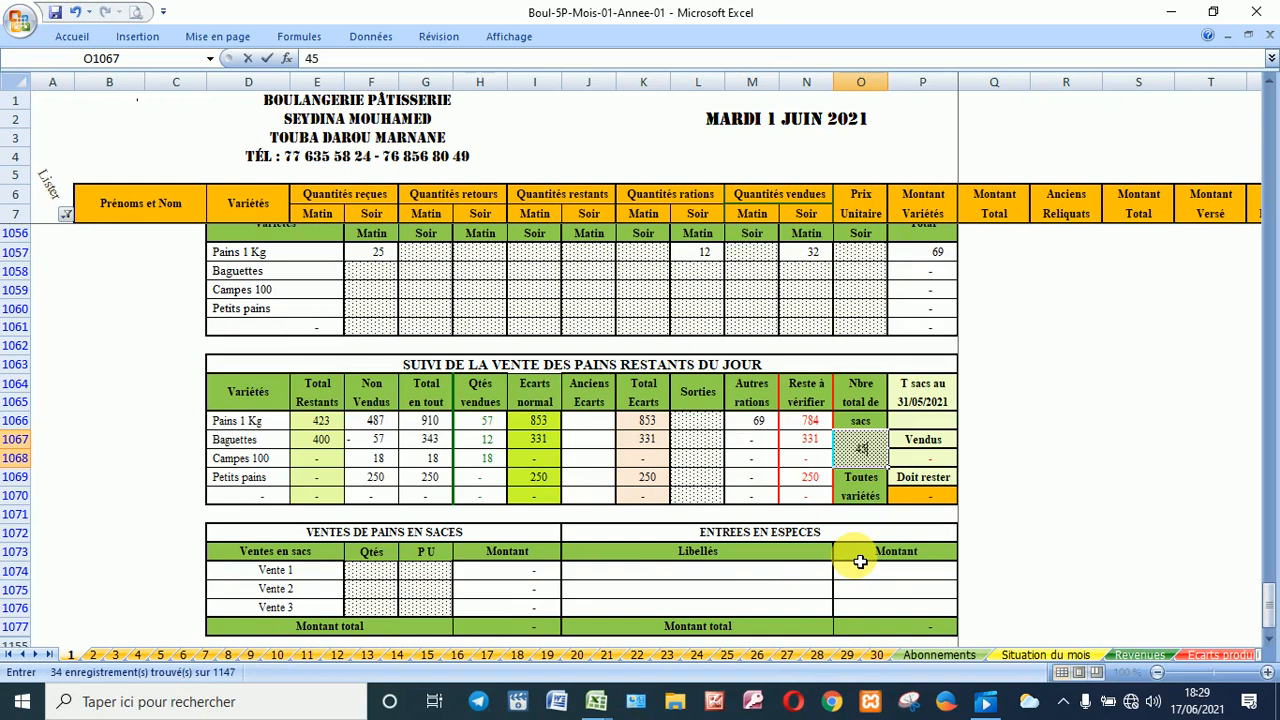
key("Return")
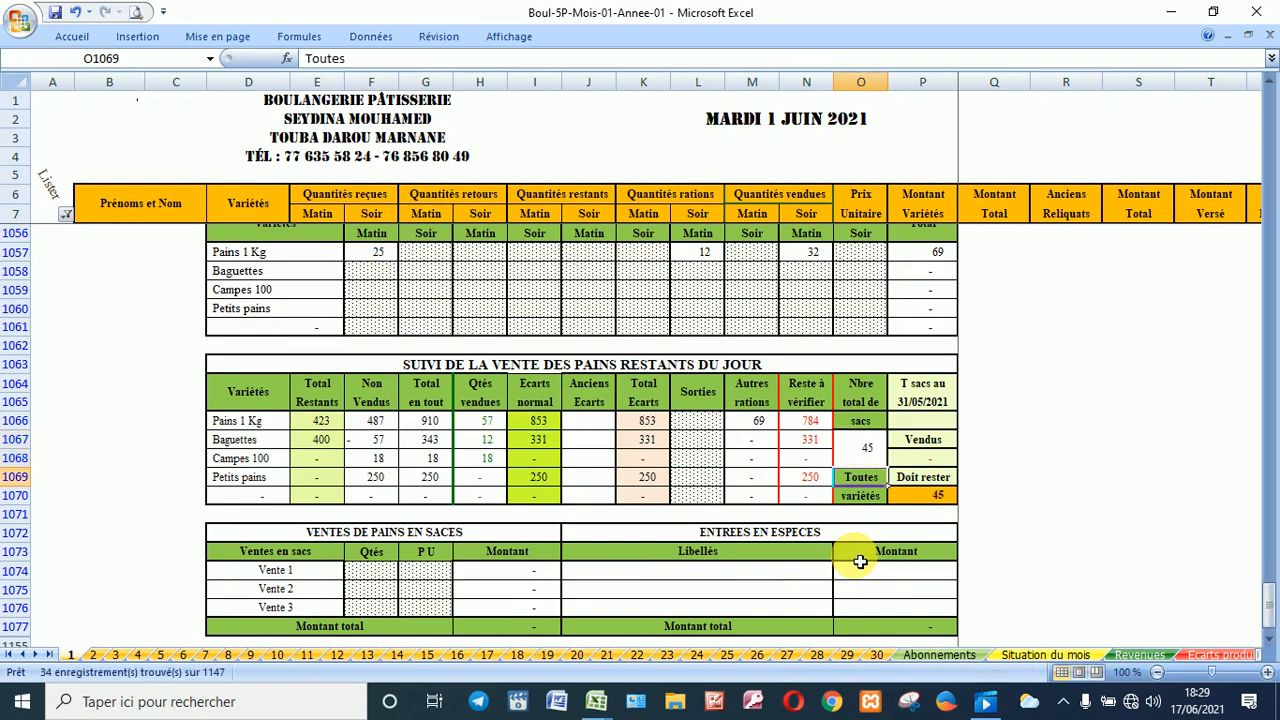
Step: Enter bag sales of 25 at 1 200 and 13 at 800
left_click(371, 577)
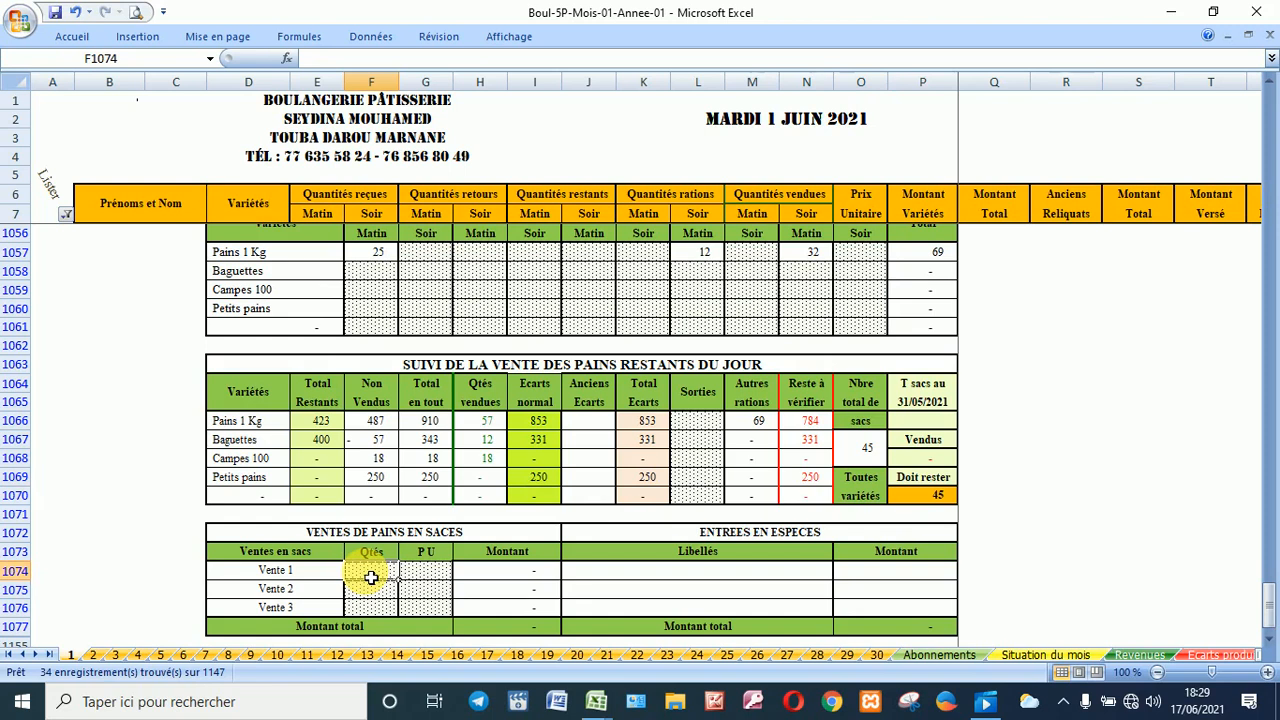
type("25")
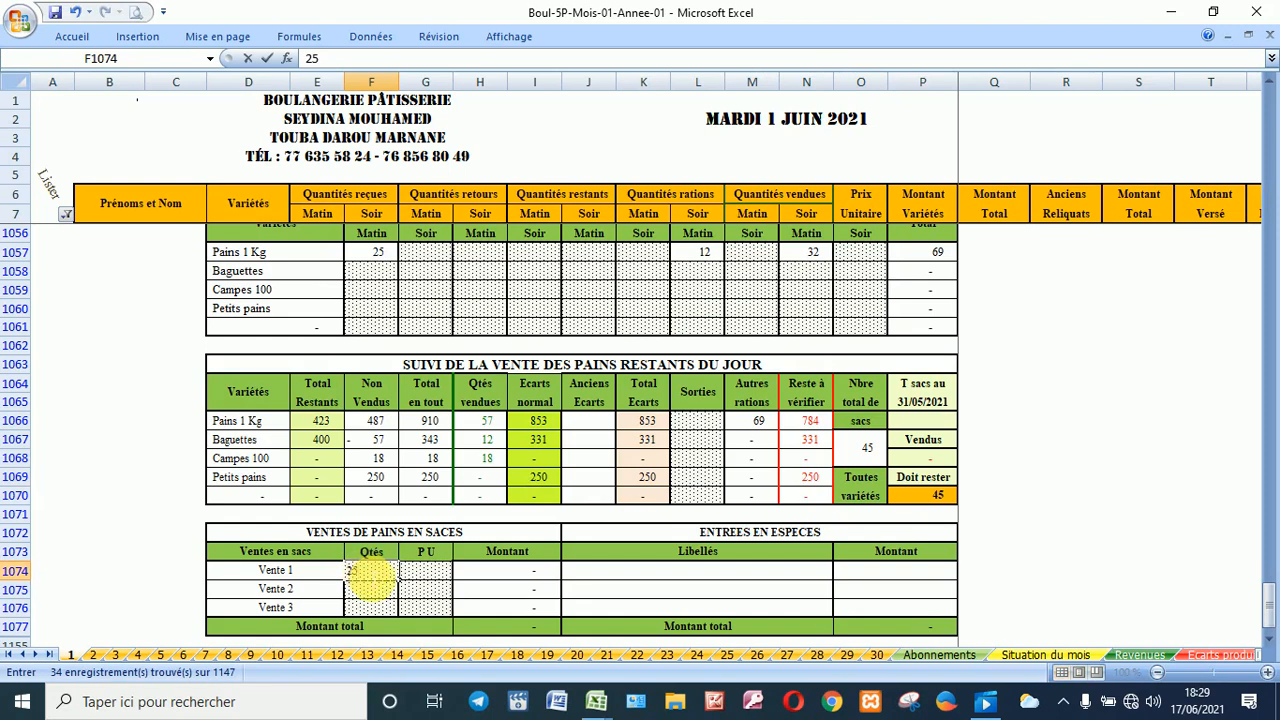
left_click(424, 571)
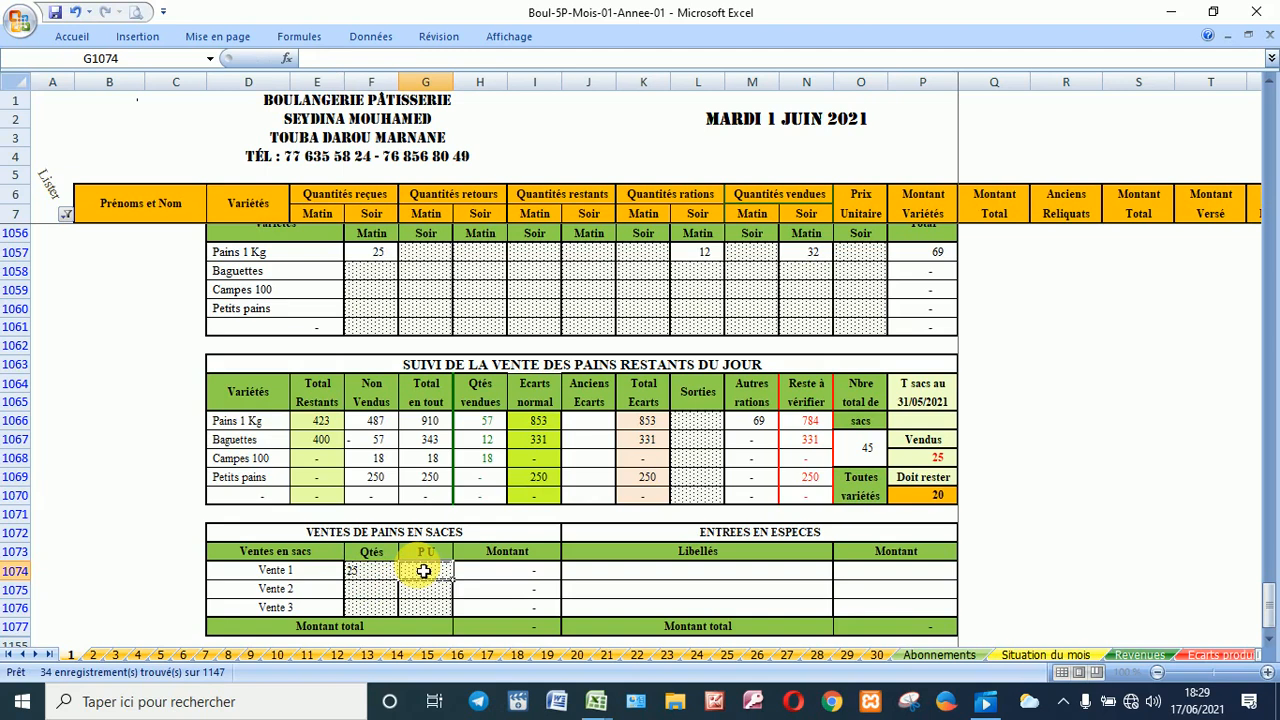
type("1200")
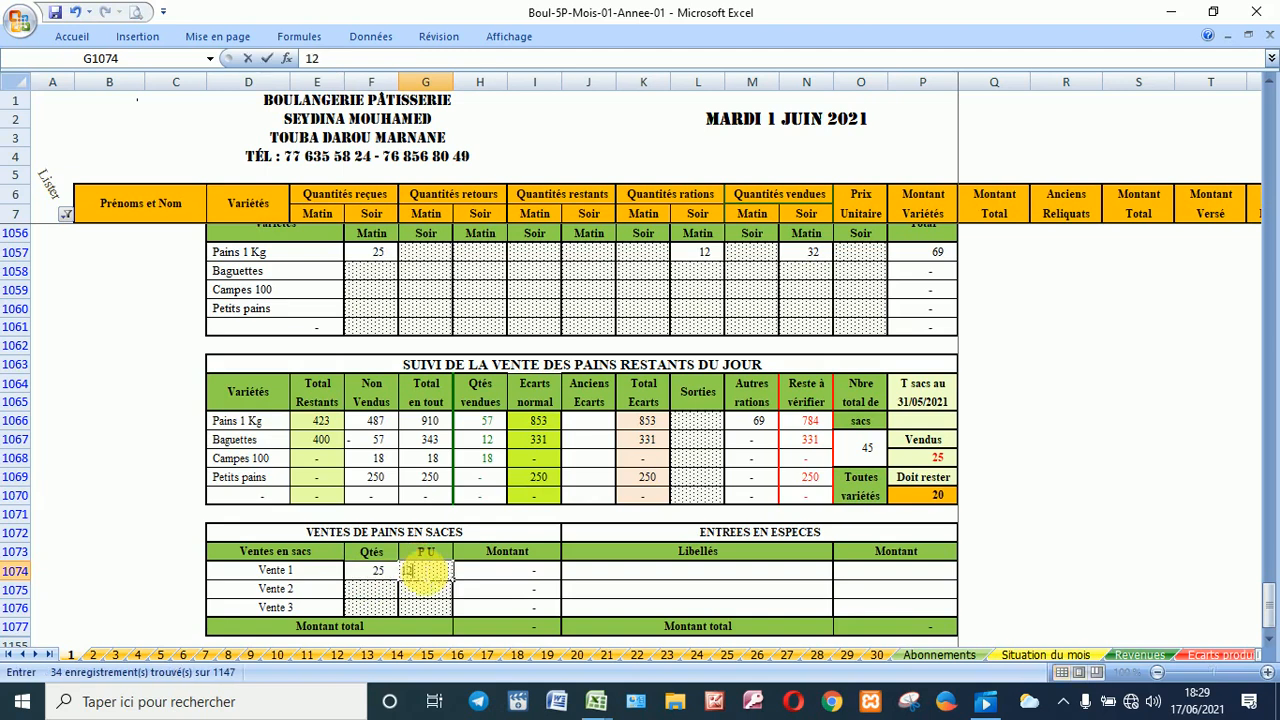
left_click(384, 594)
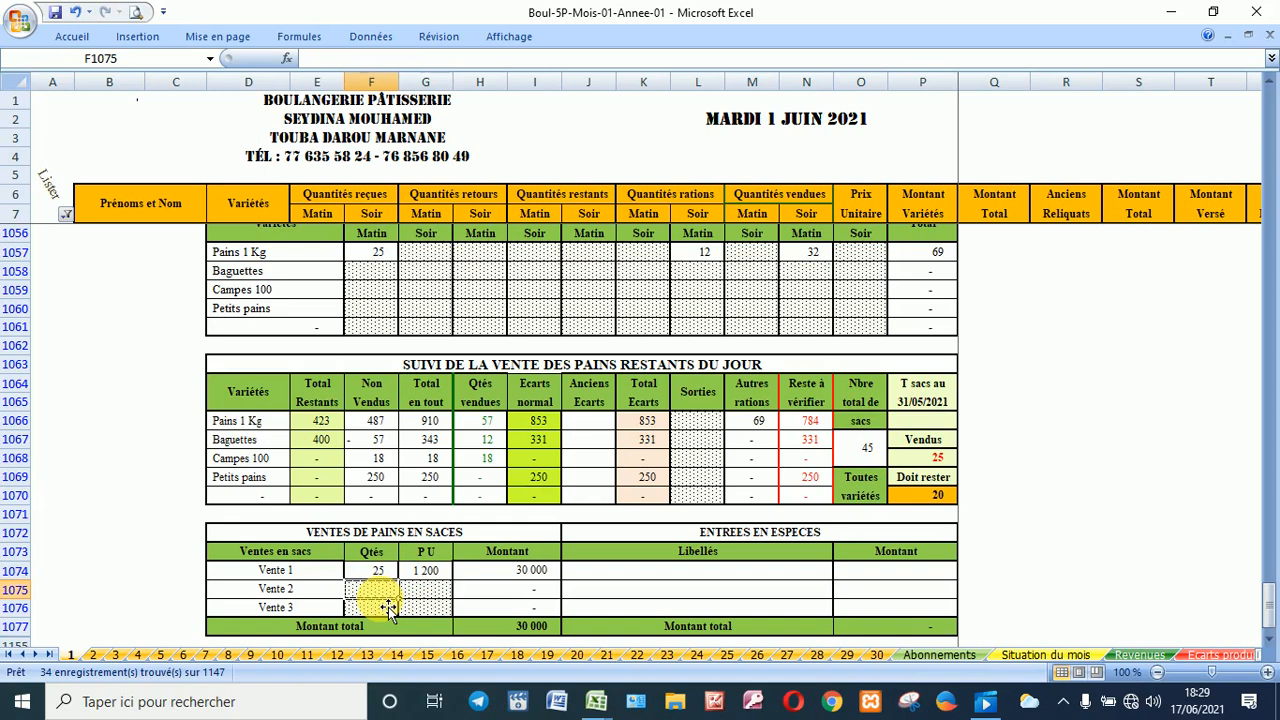
type("13")
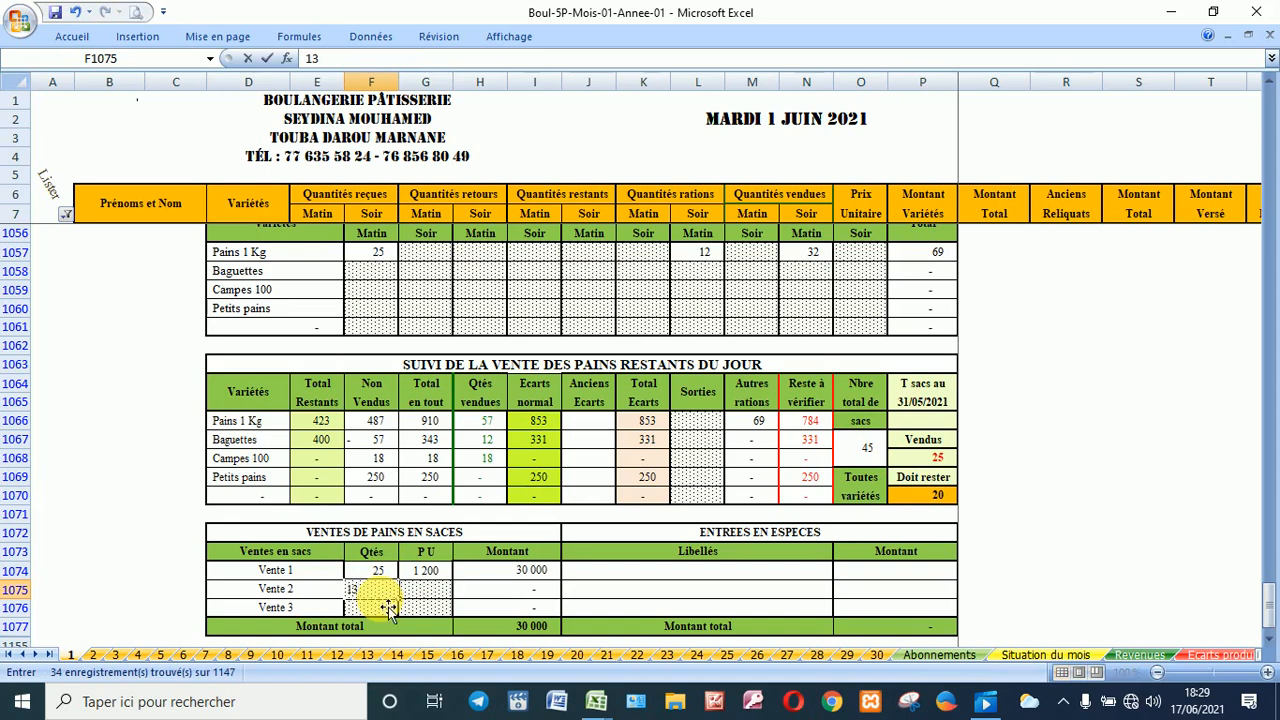
left_click(420, 591)
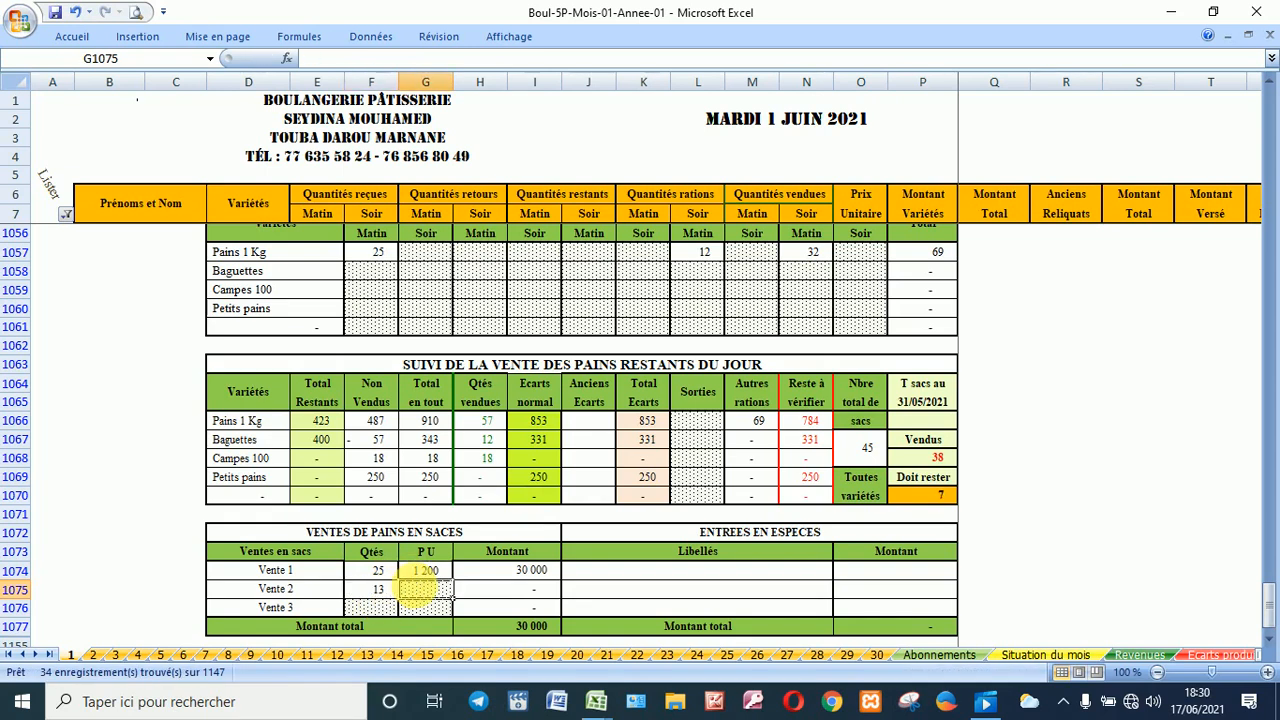
type("800")
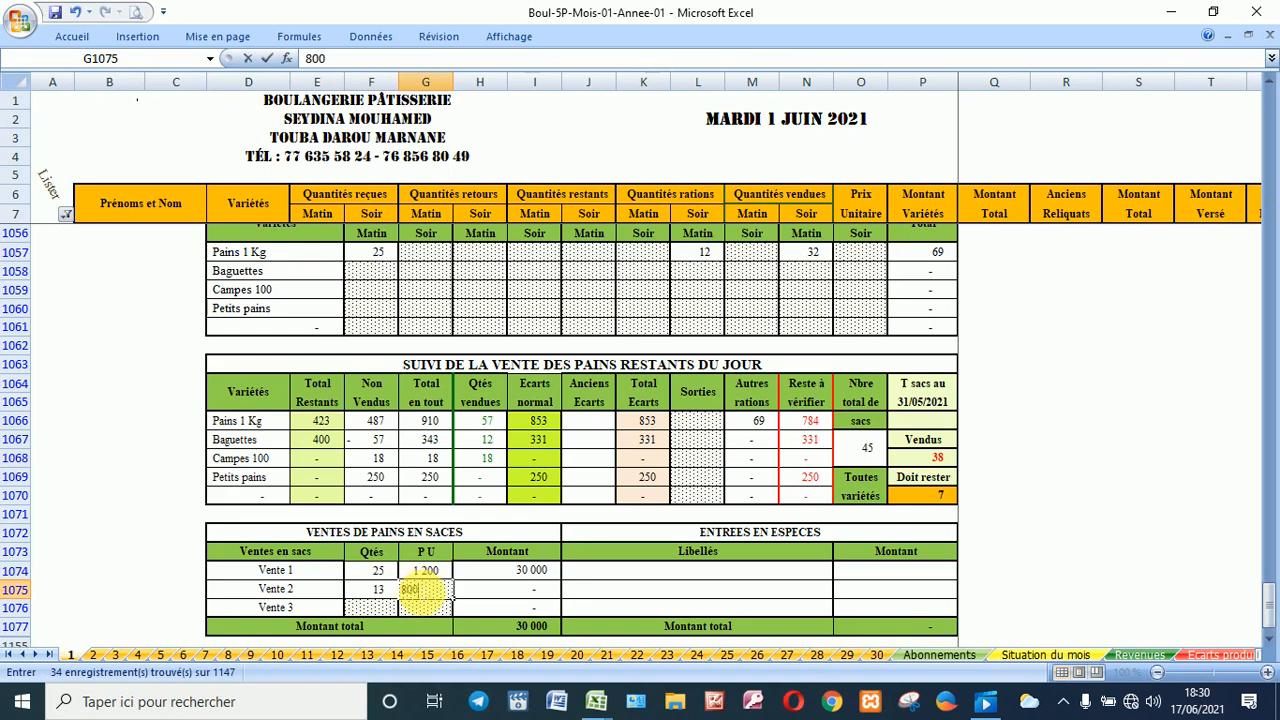
left_click(841, 498)
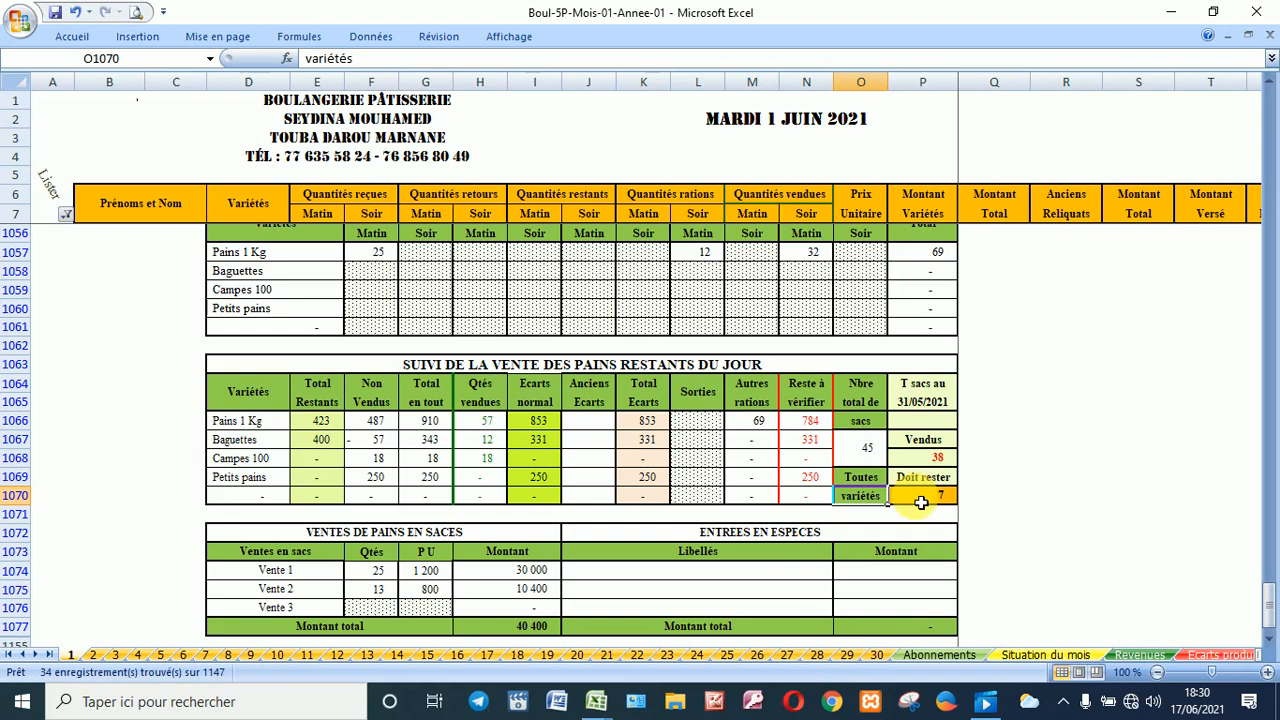
left_click(756, 575)
scroll(756, 575, "down", 2)
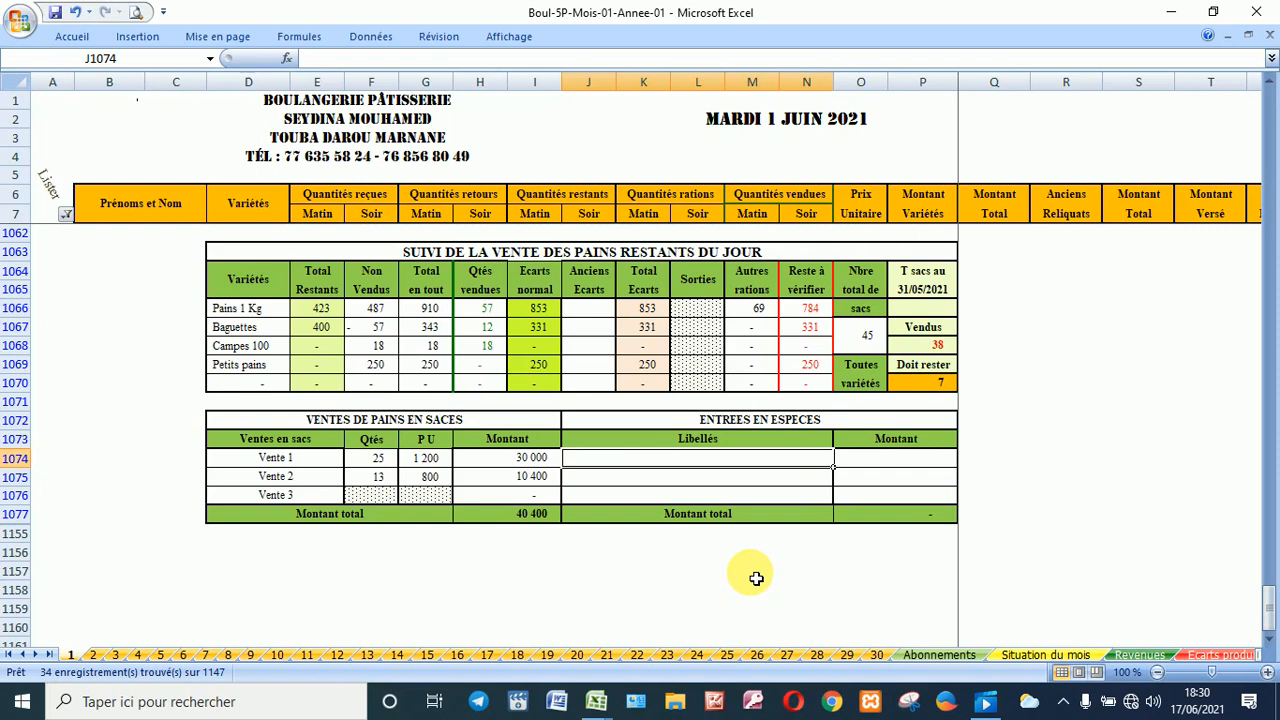
scroll(860, 512, "up", 5)
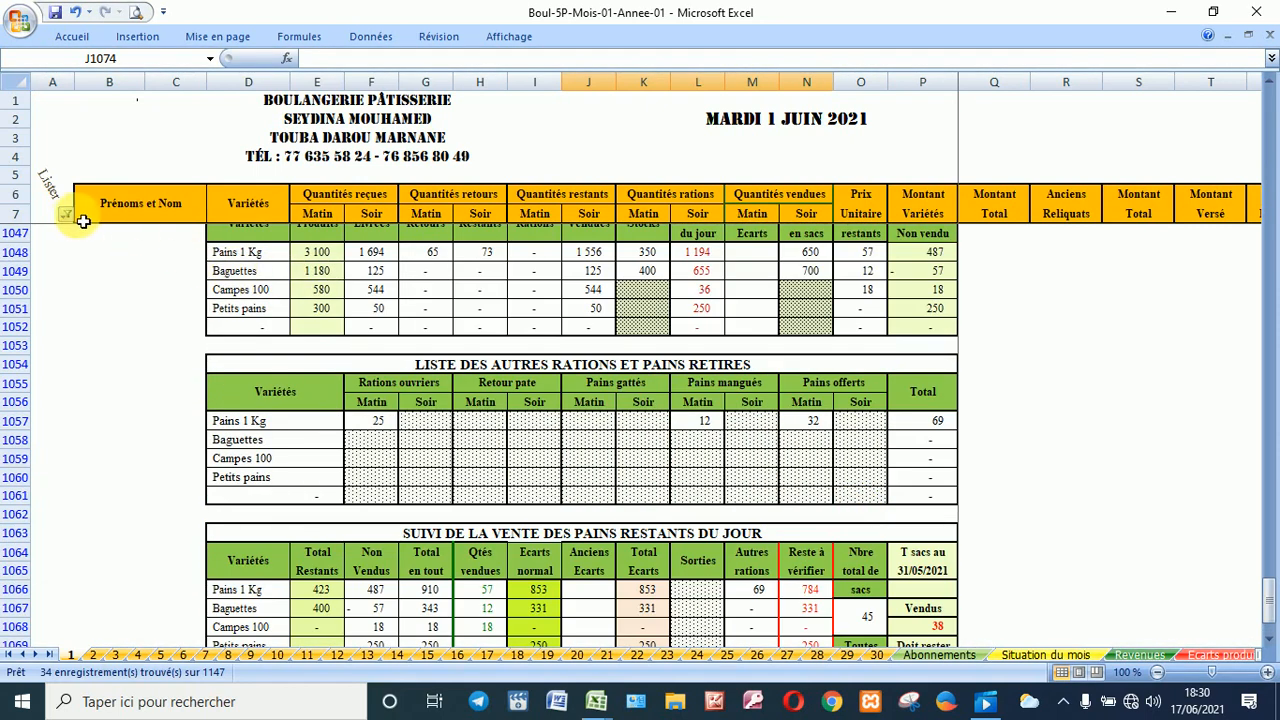
left_click(66, 215)
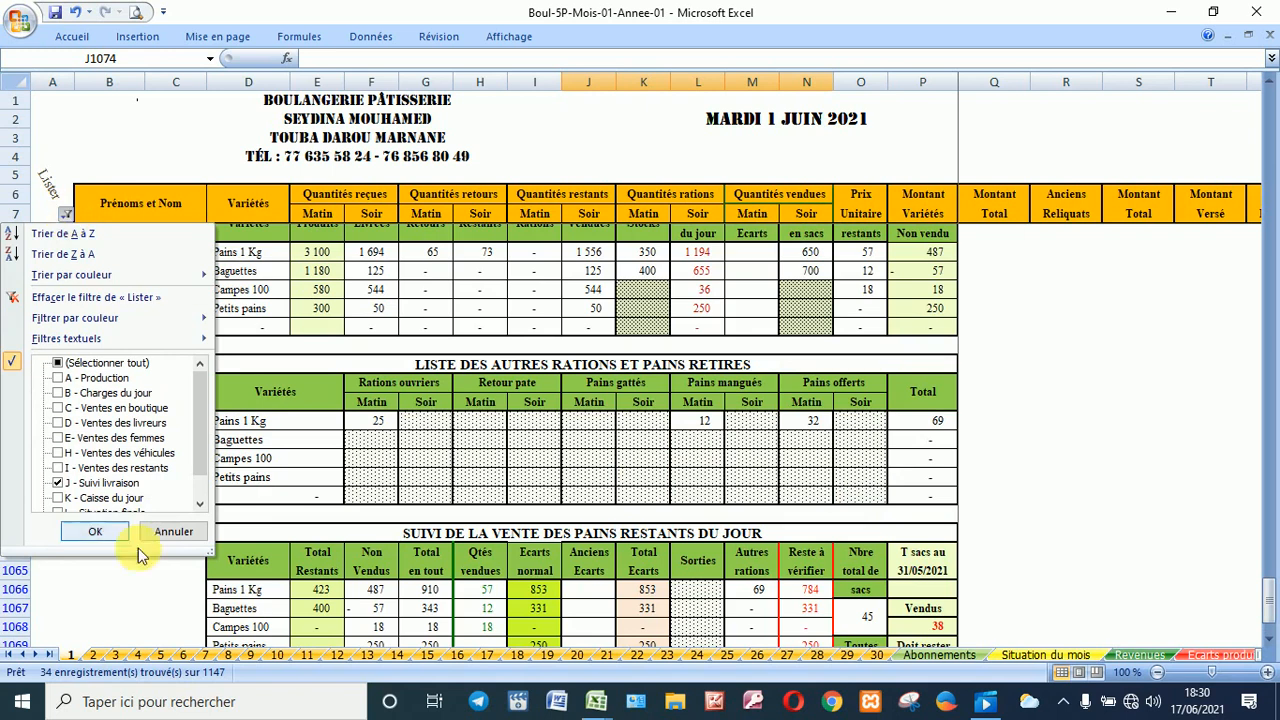
left_click(199, 505)
left_click(199, 505)
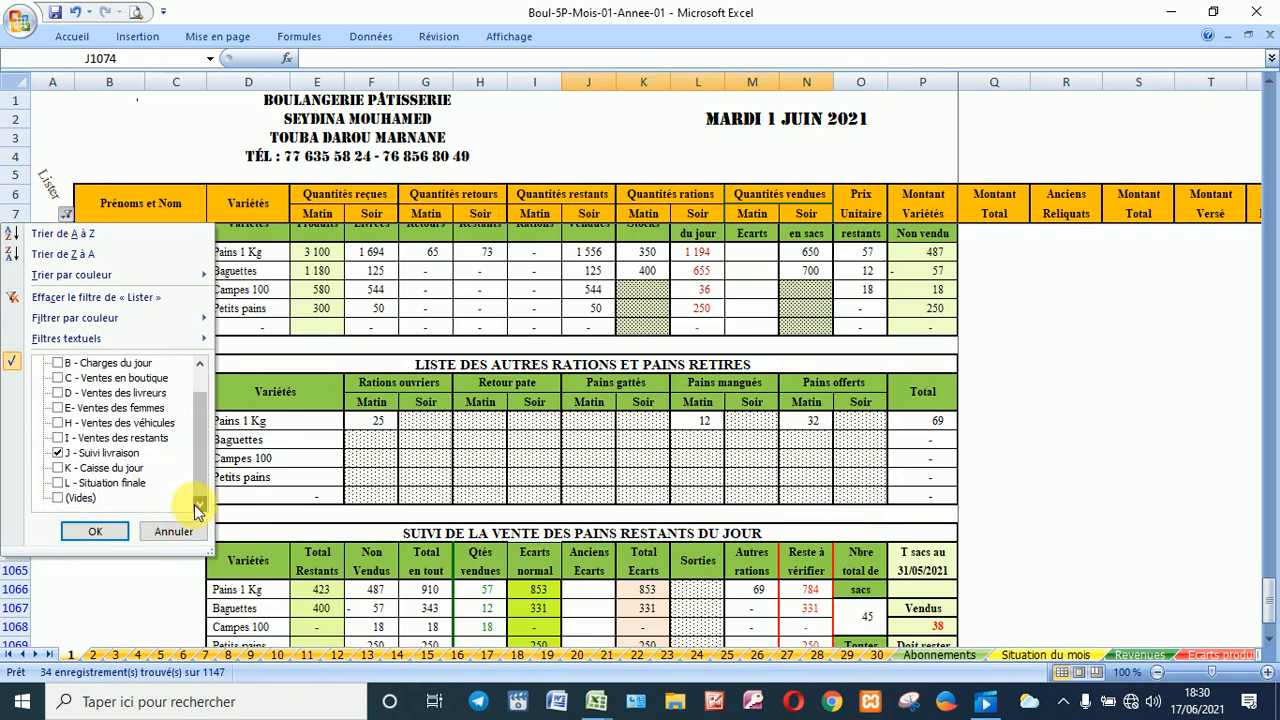
left_click(98, 454)
left_click(98, 468)
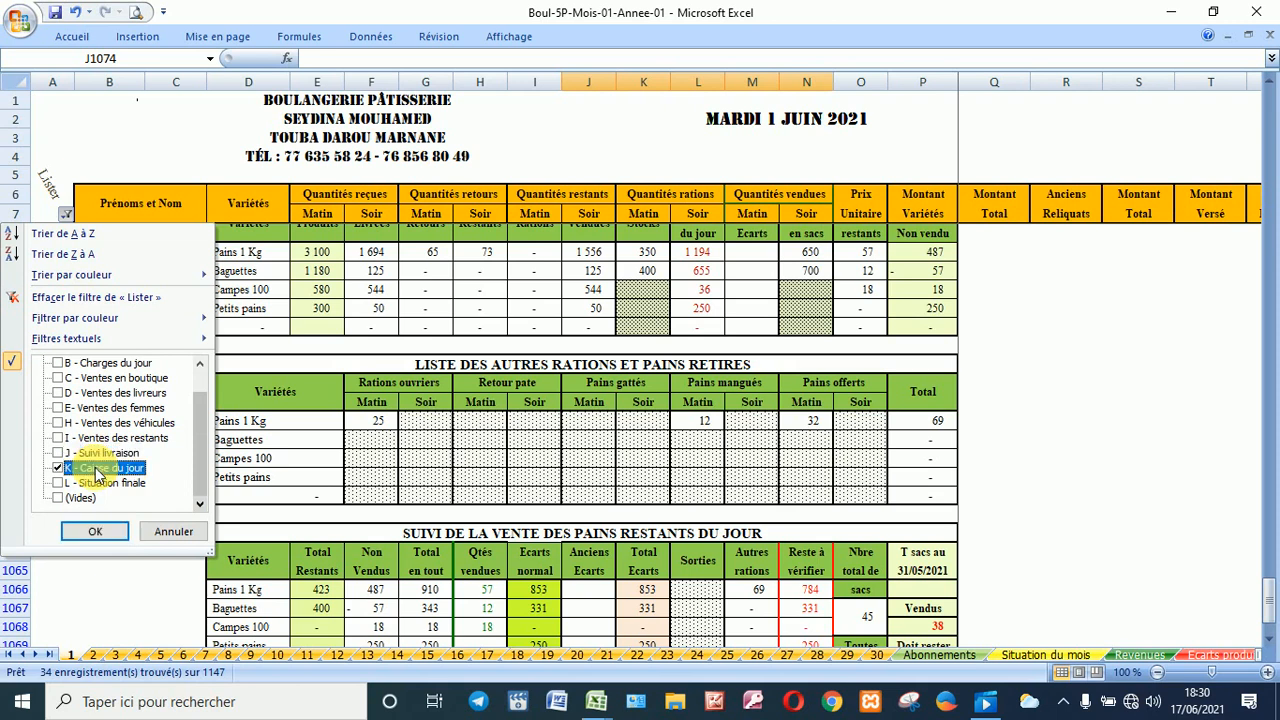
left_click(95, 531)
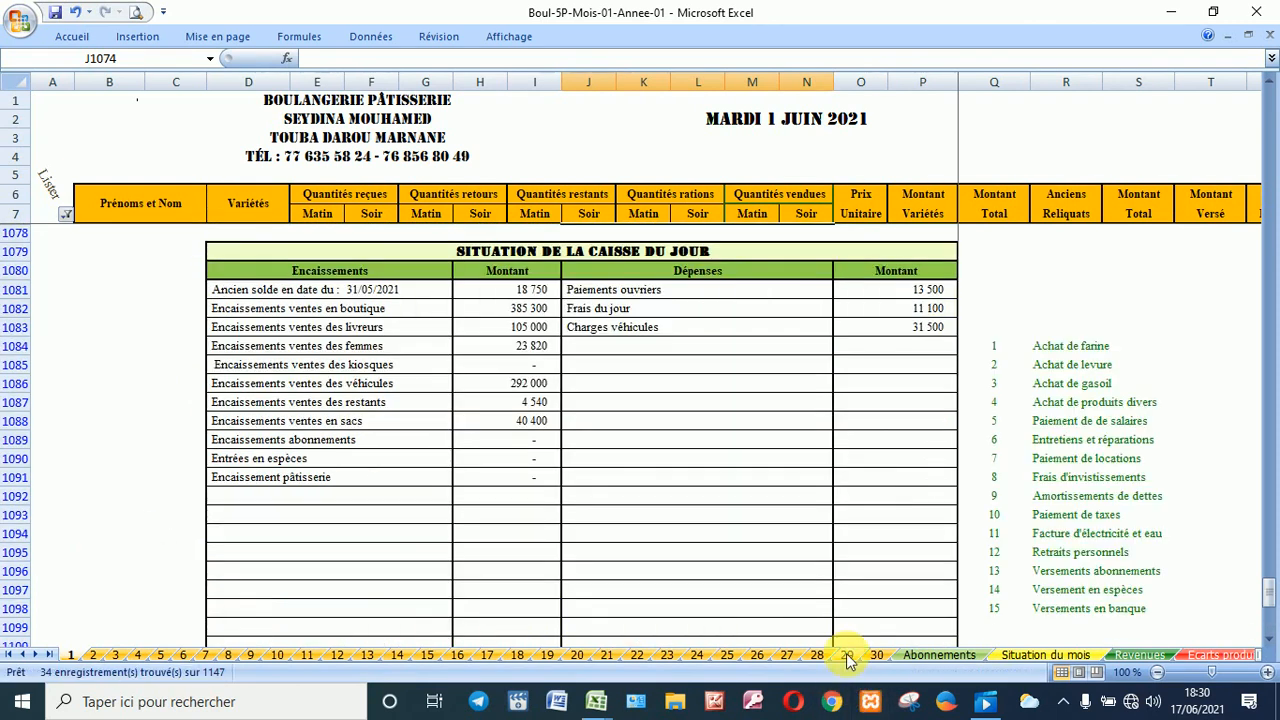
left_click(521, 294)
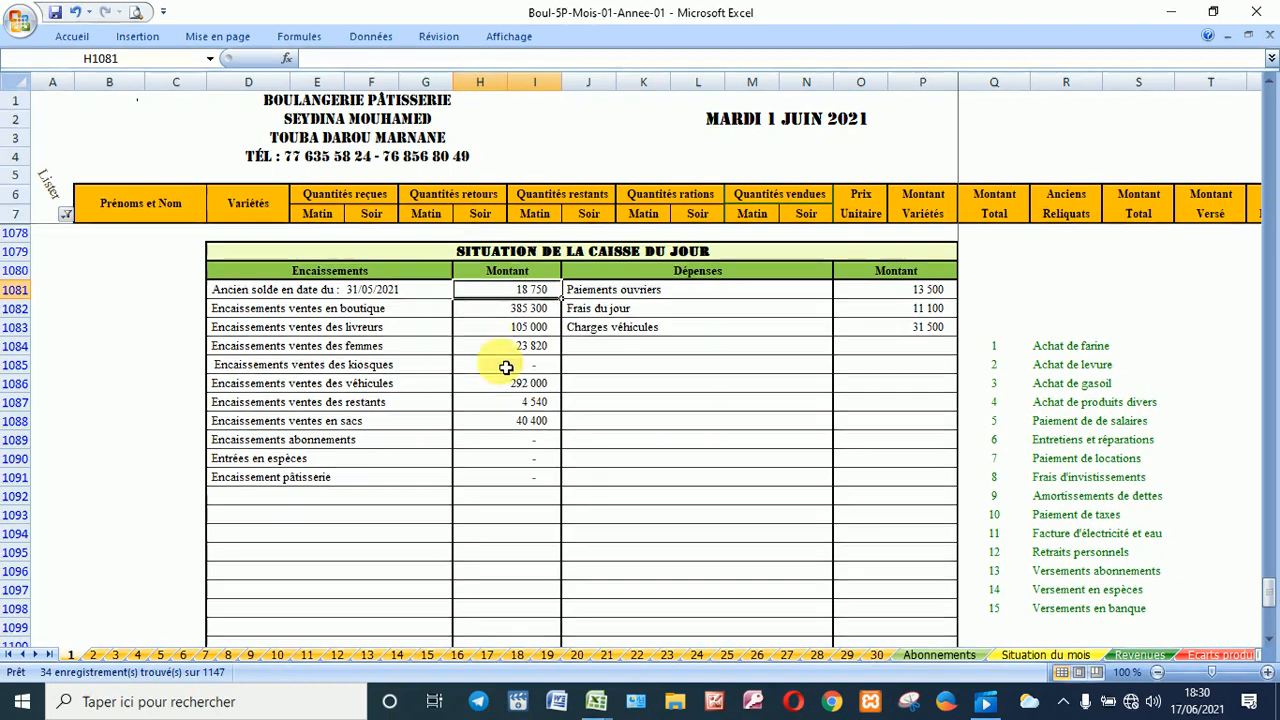
scroll(545, 624, "down", 2)
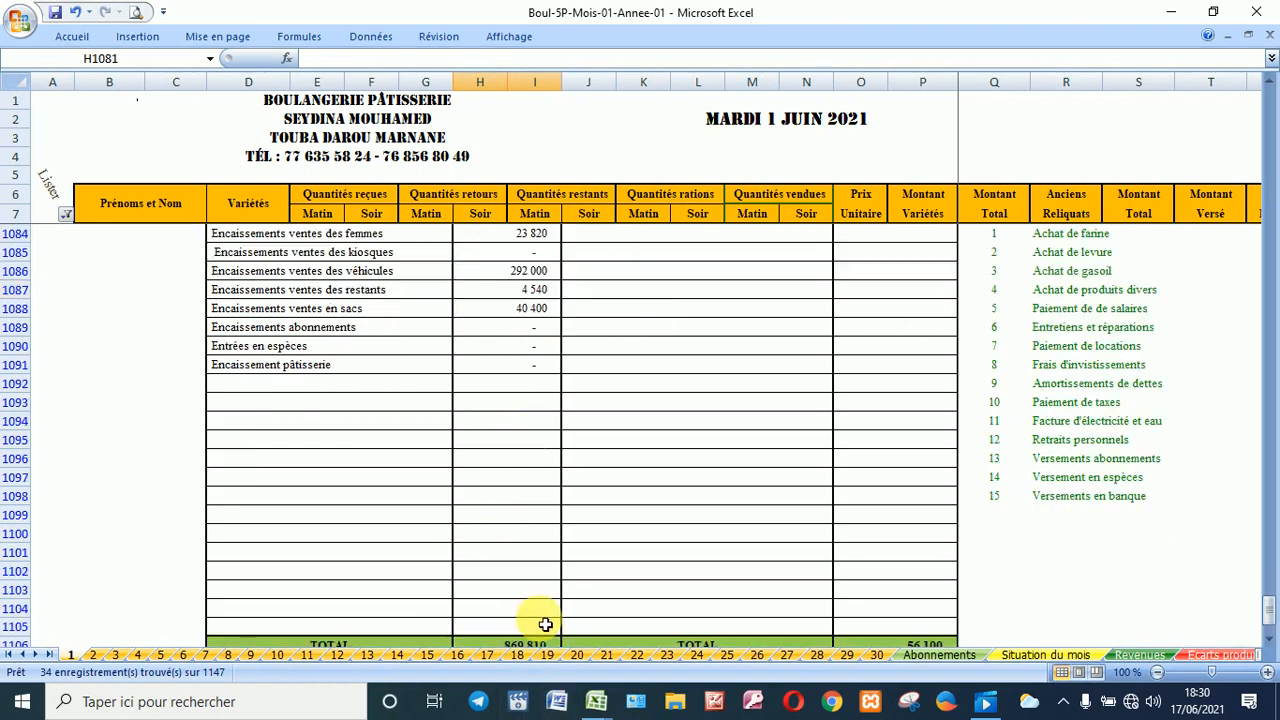
scroll(545, 624, "down", 2)
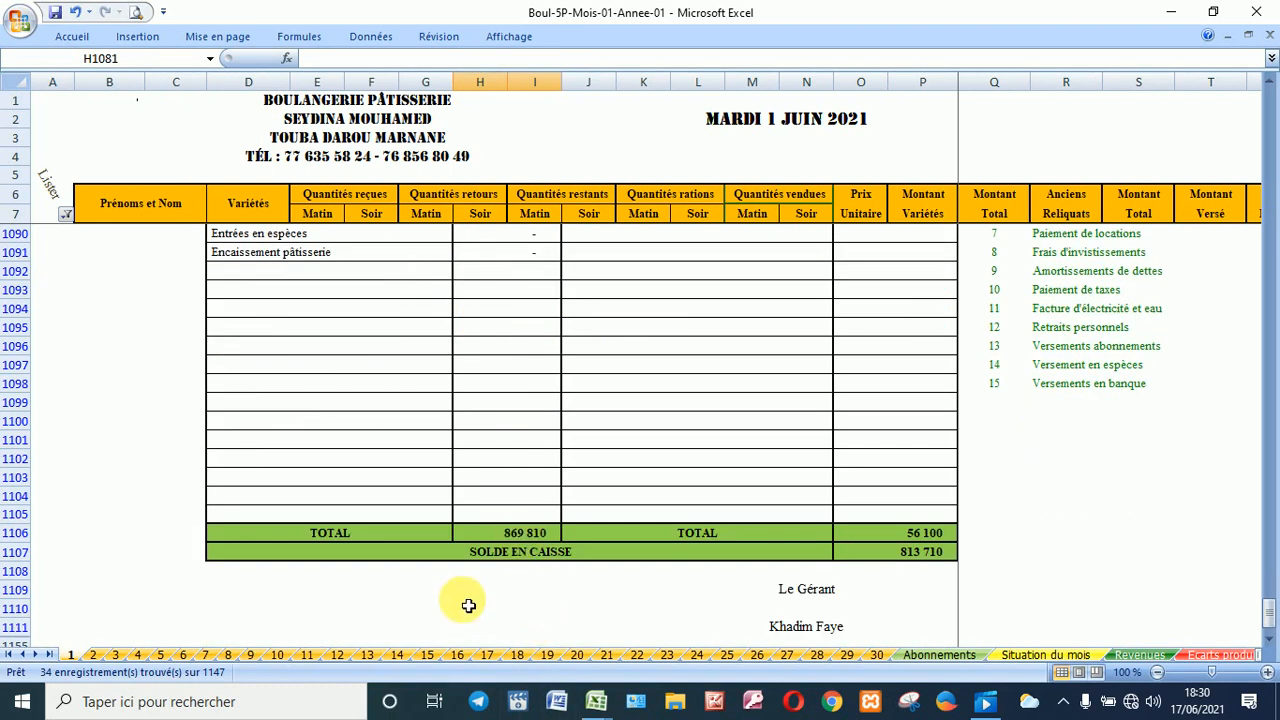
scroll(510, 545, "up", 4)
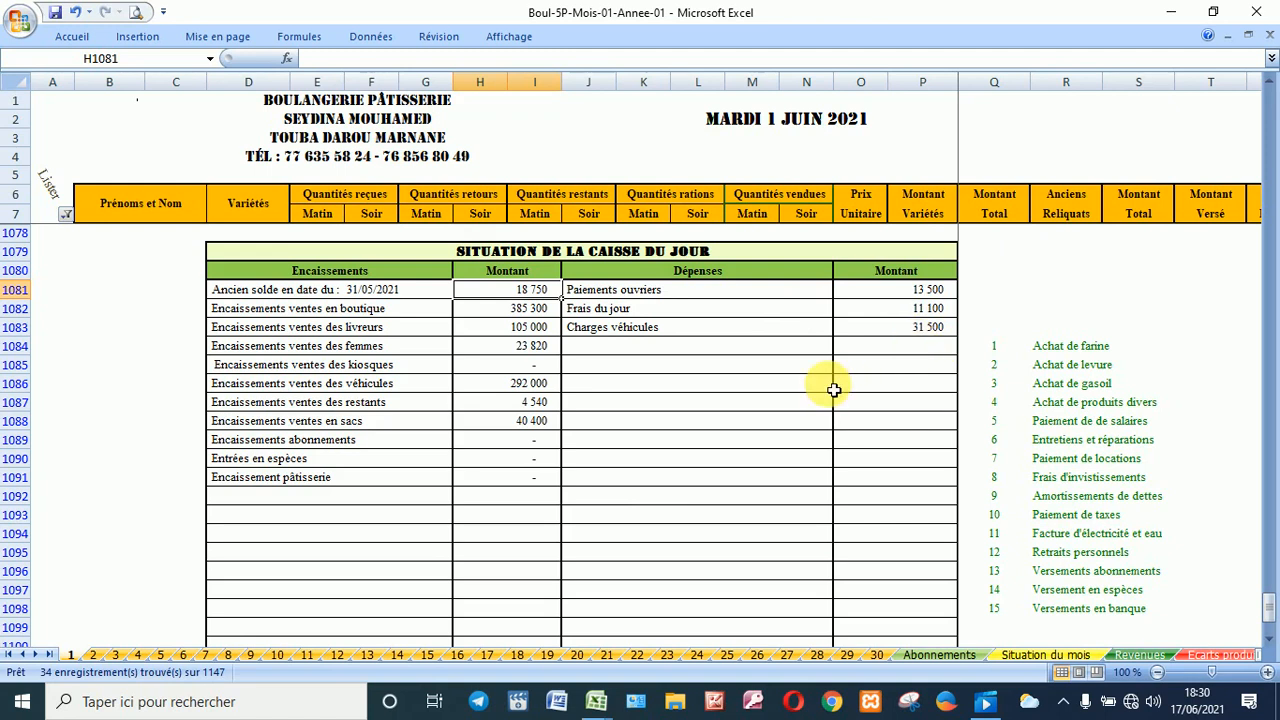
scroll(713, 397, "down", 1)
scroll(713, 397, "down", 2)
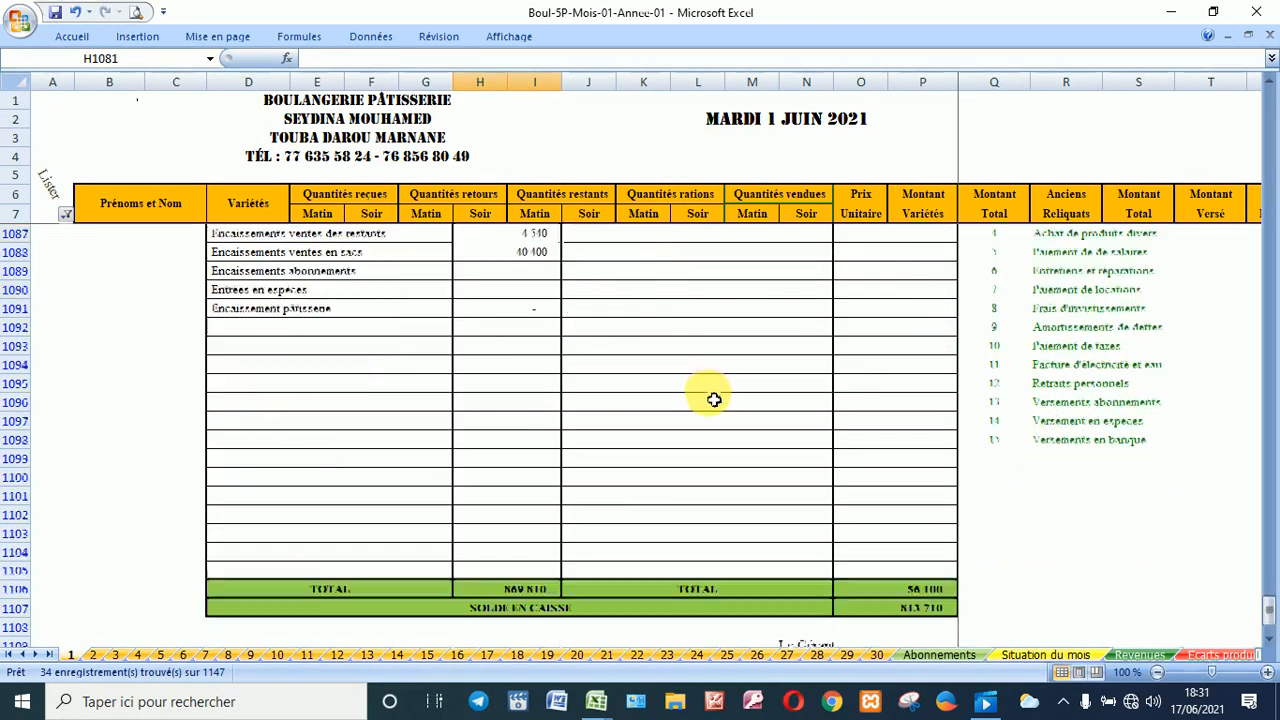
scroll(713, 398, "up", 3)
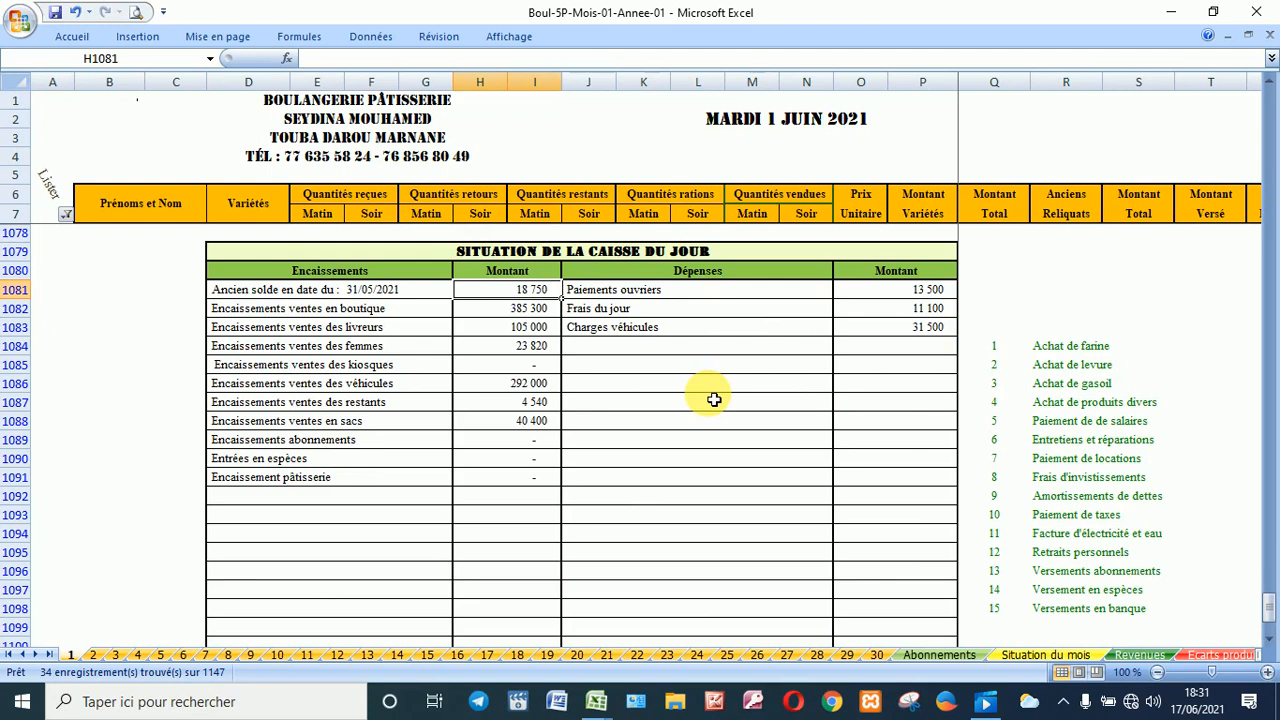
left_click(595, 357)
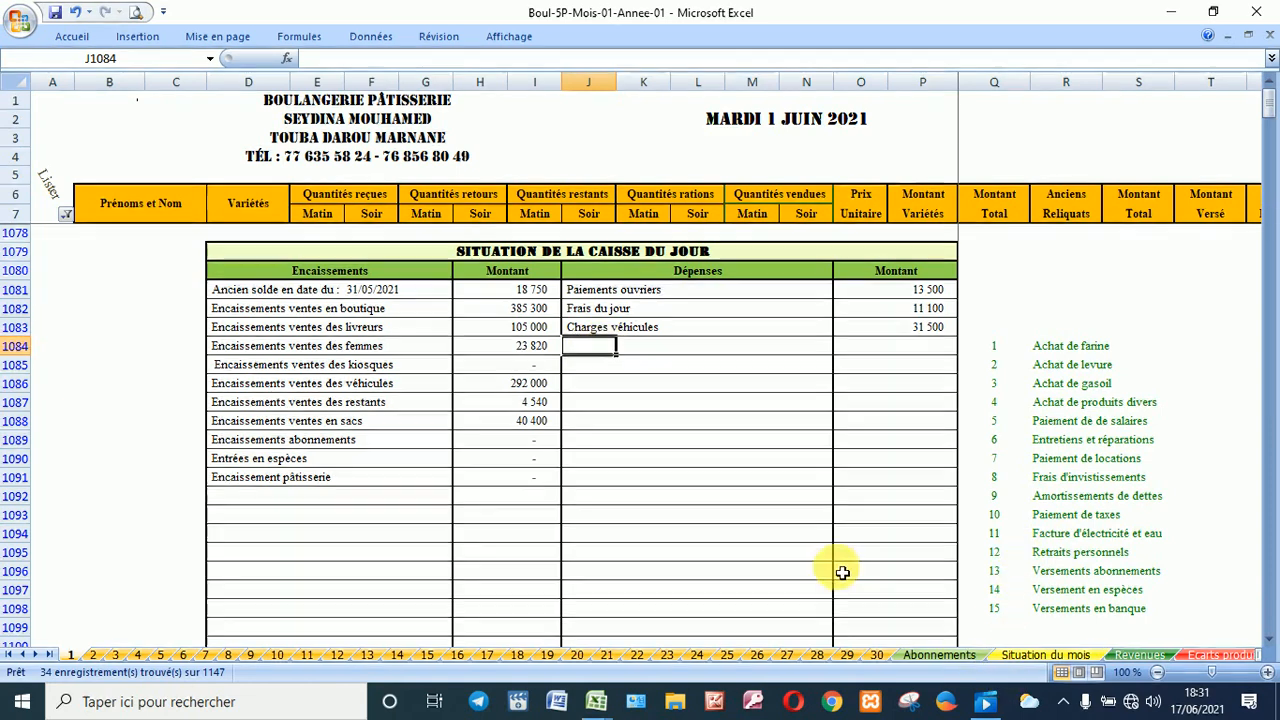
Step: Add a personal withdrawal expense with code 12 and amount 100 000
type("12")
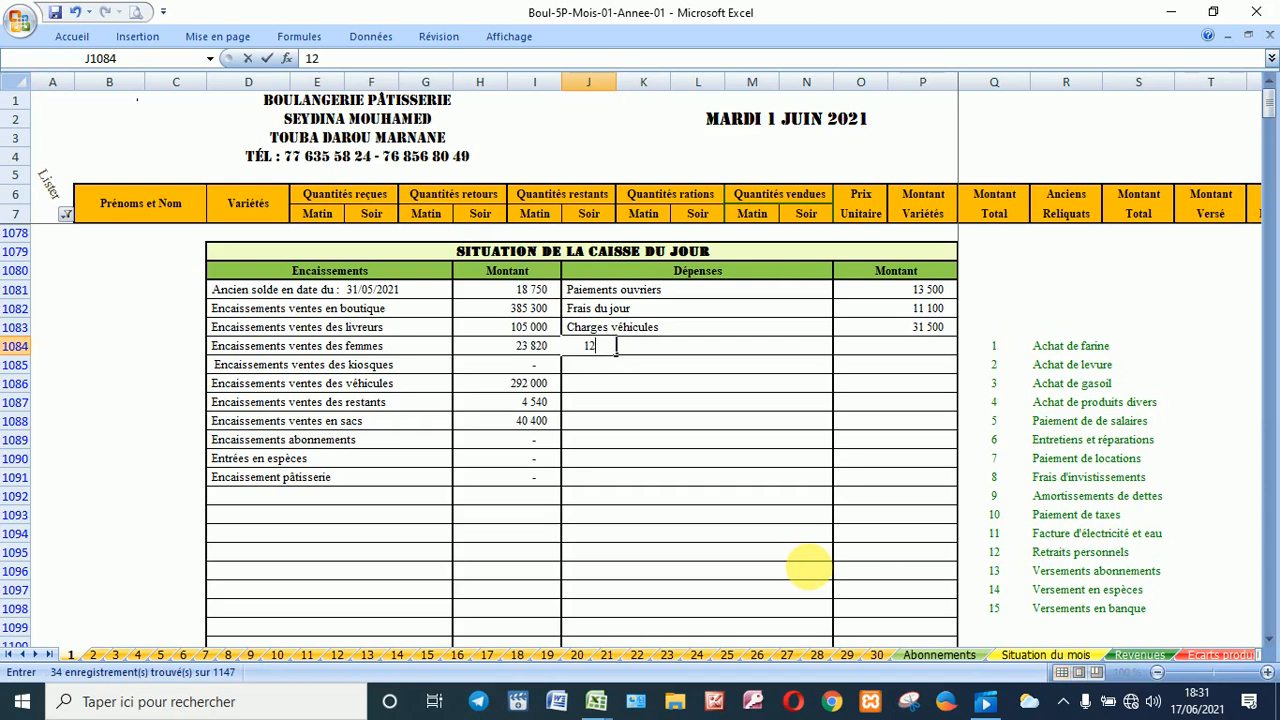
left_click(862, 348)
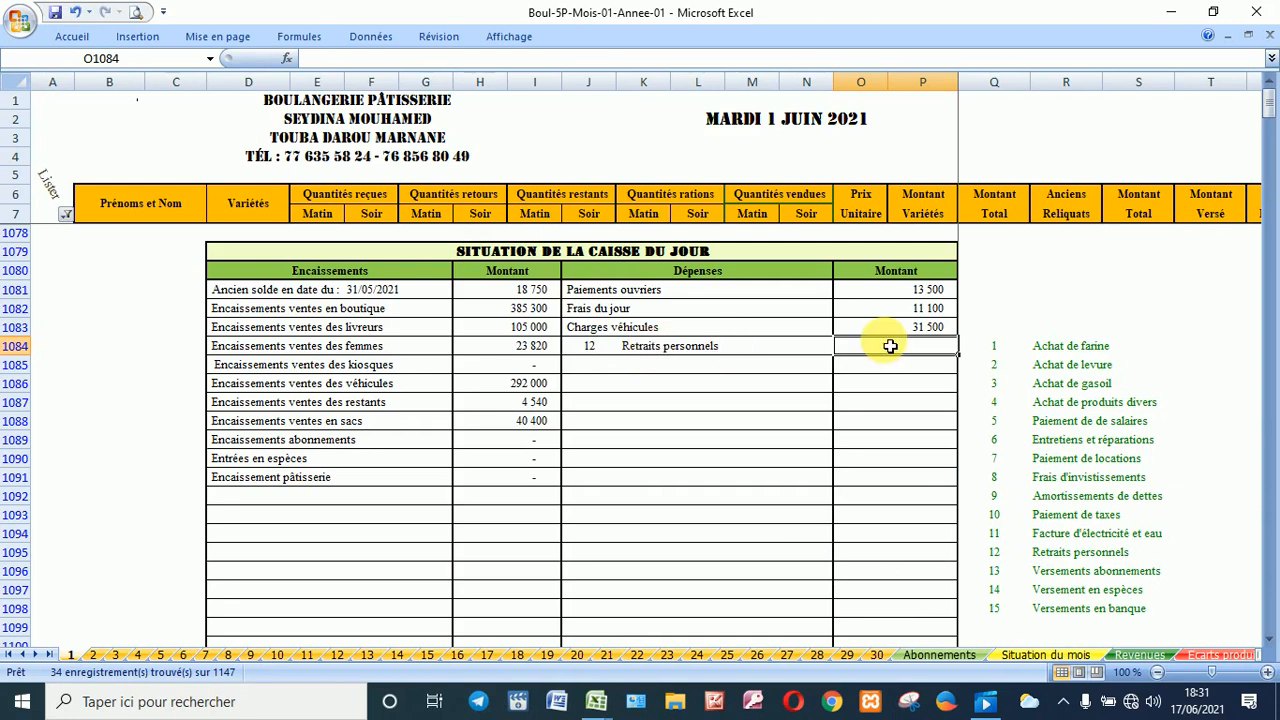
type("100000")
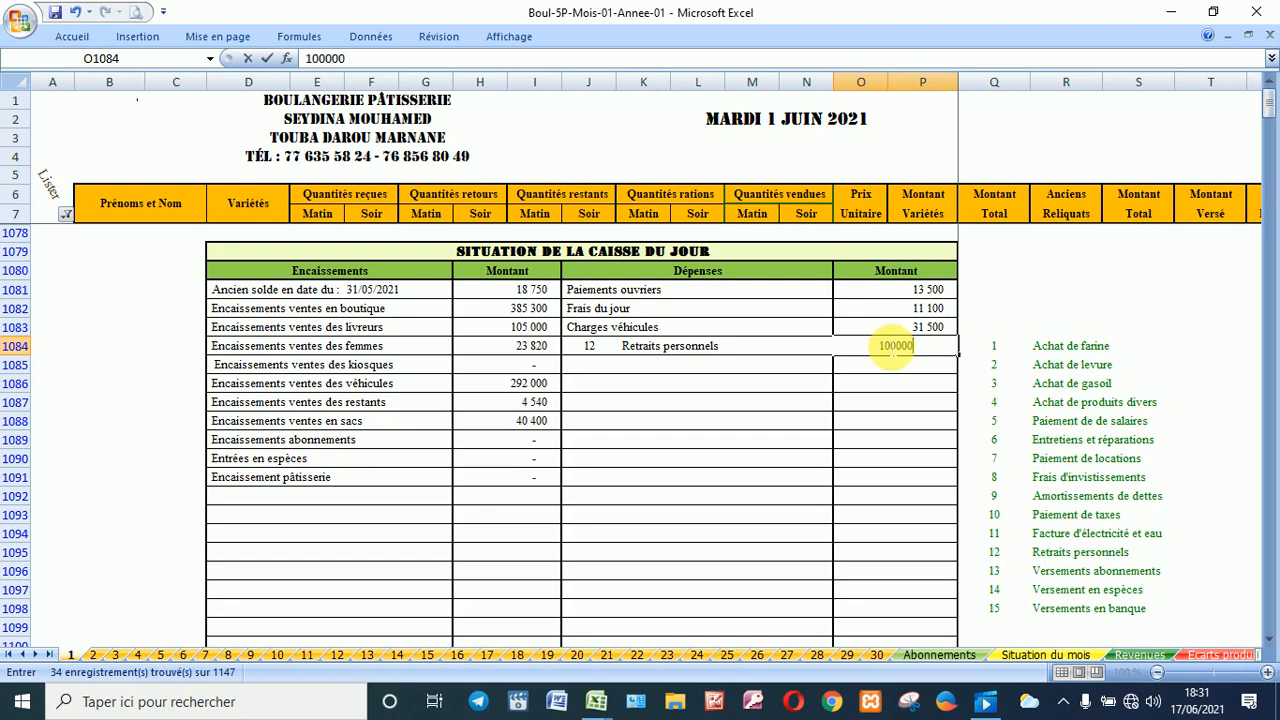
key("Return")
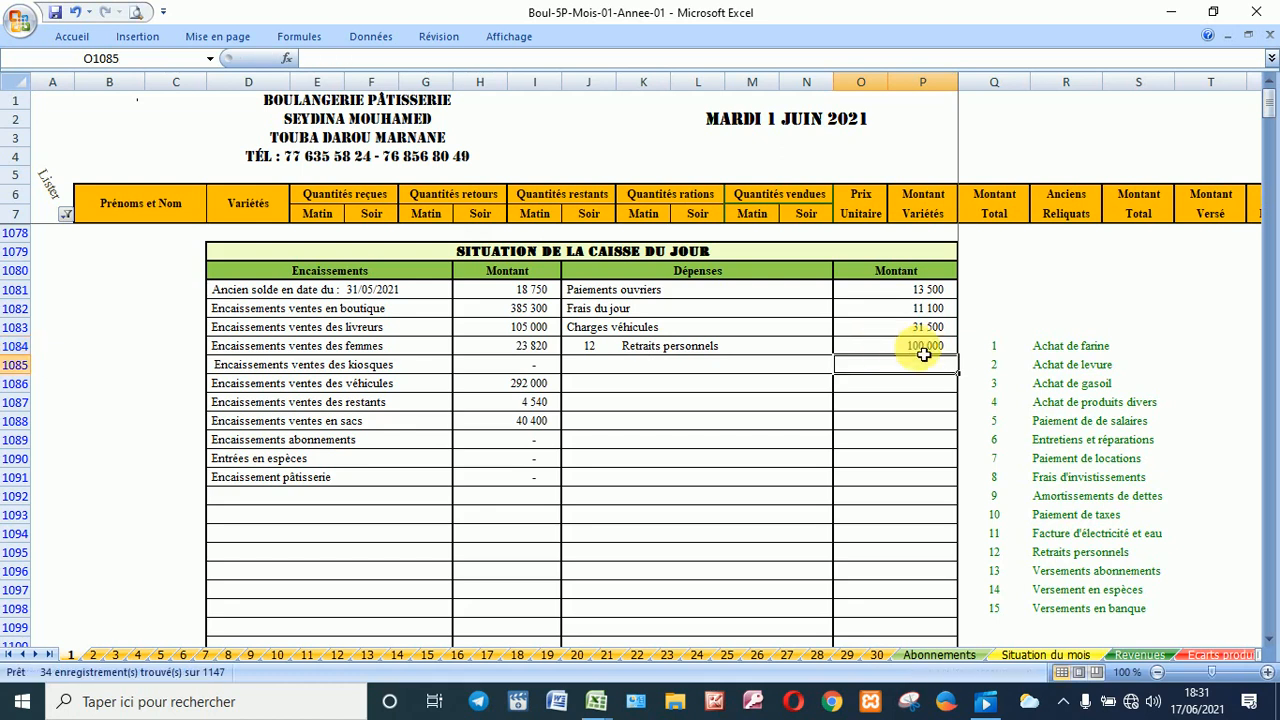
Step: Add a diesel purchase expense with code 3 and its amount
left_click(592, 370)
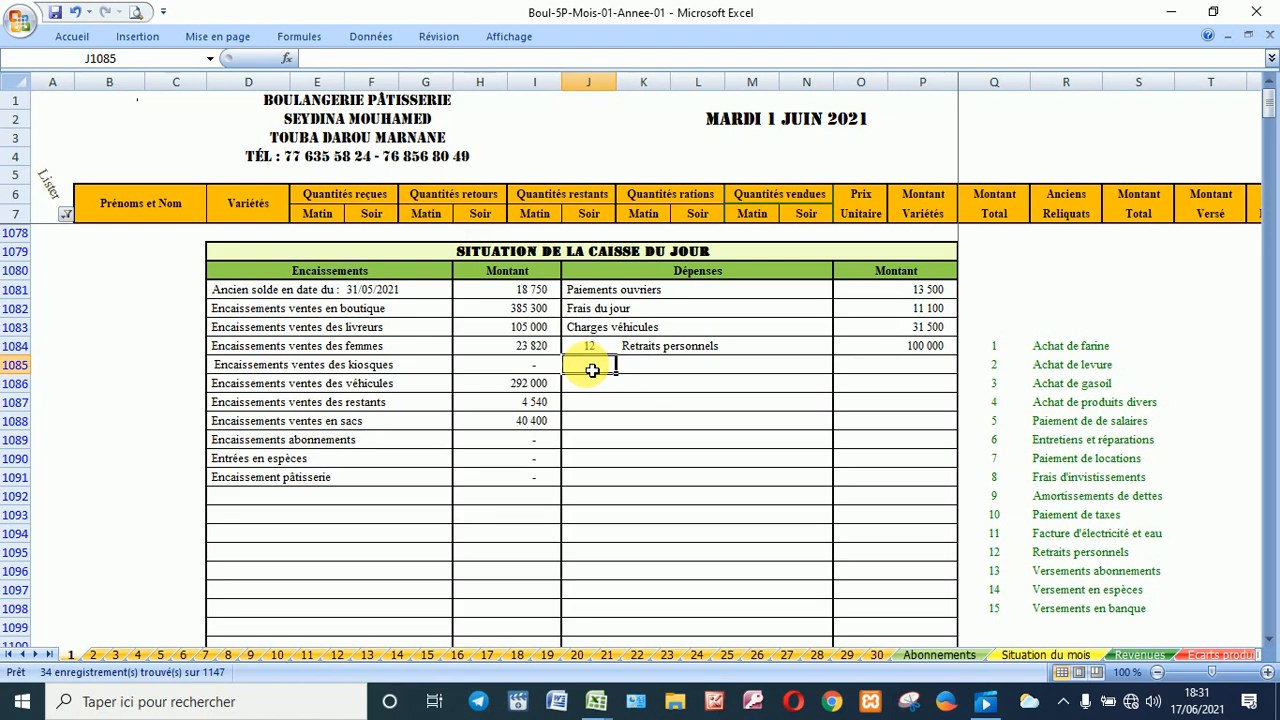
type("3")
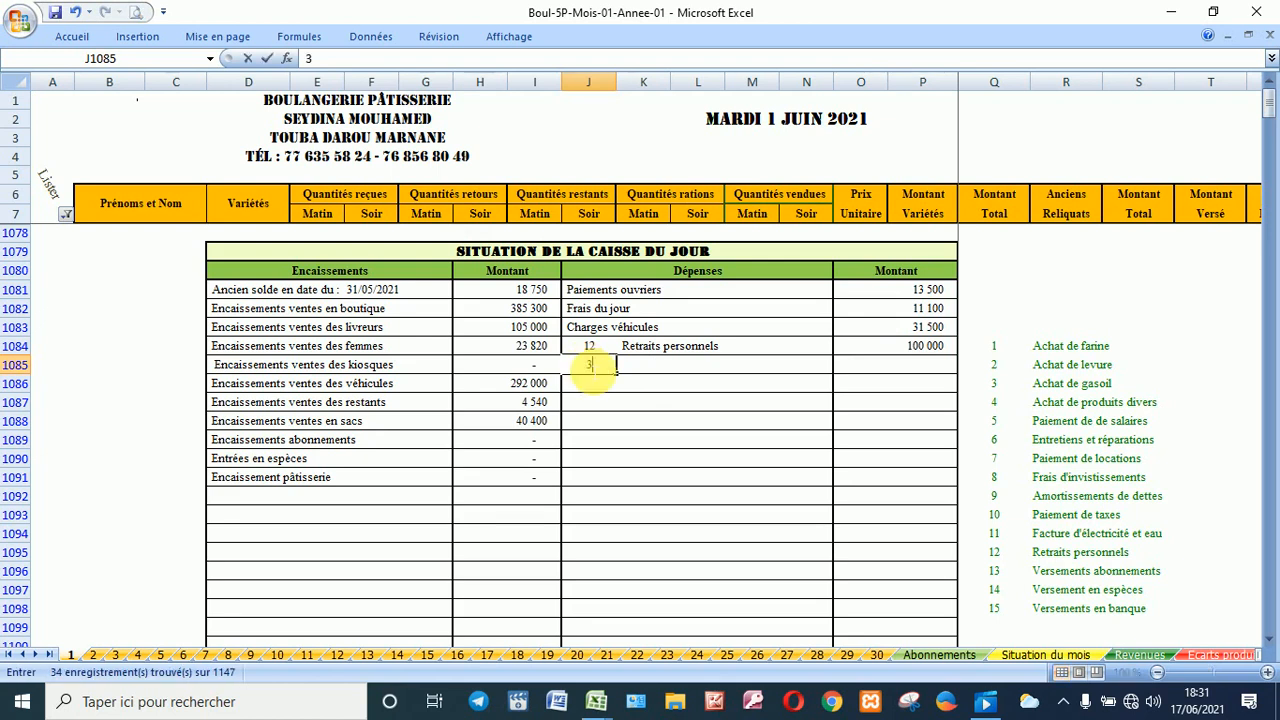
key("Tab")
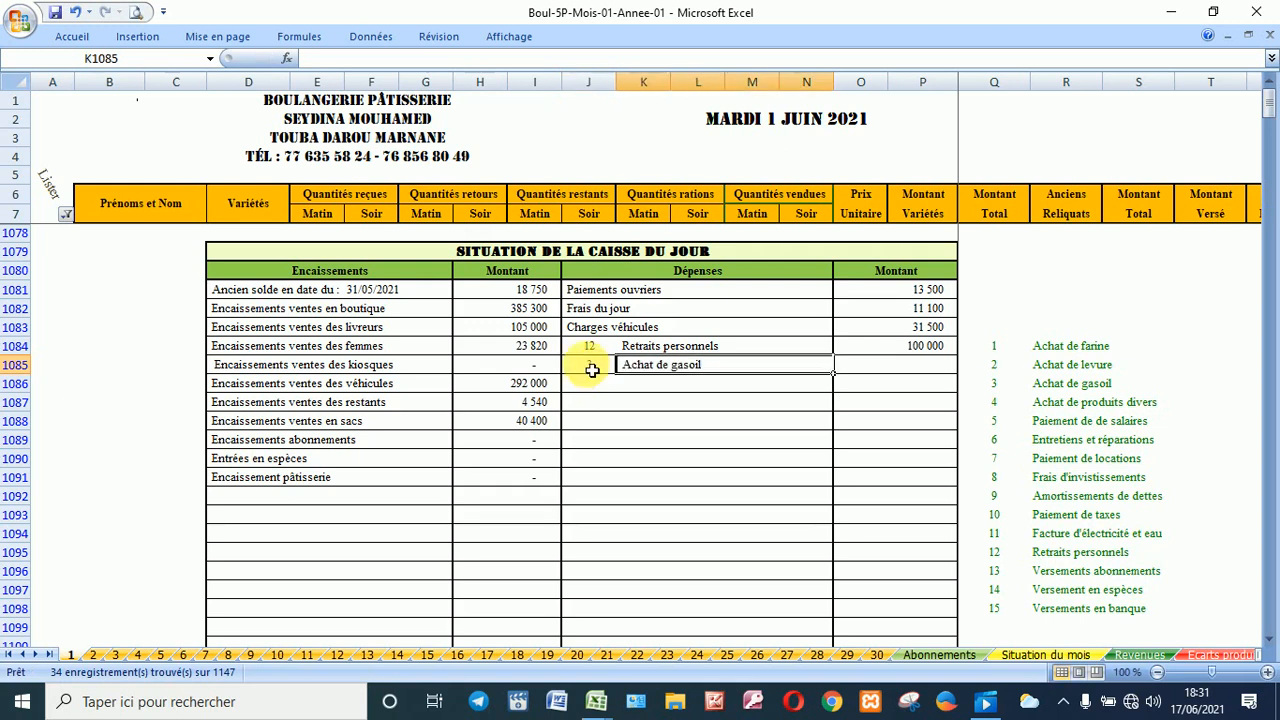
key("Tab")
key("Tab")
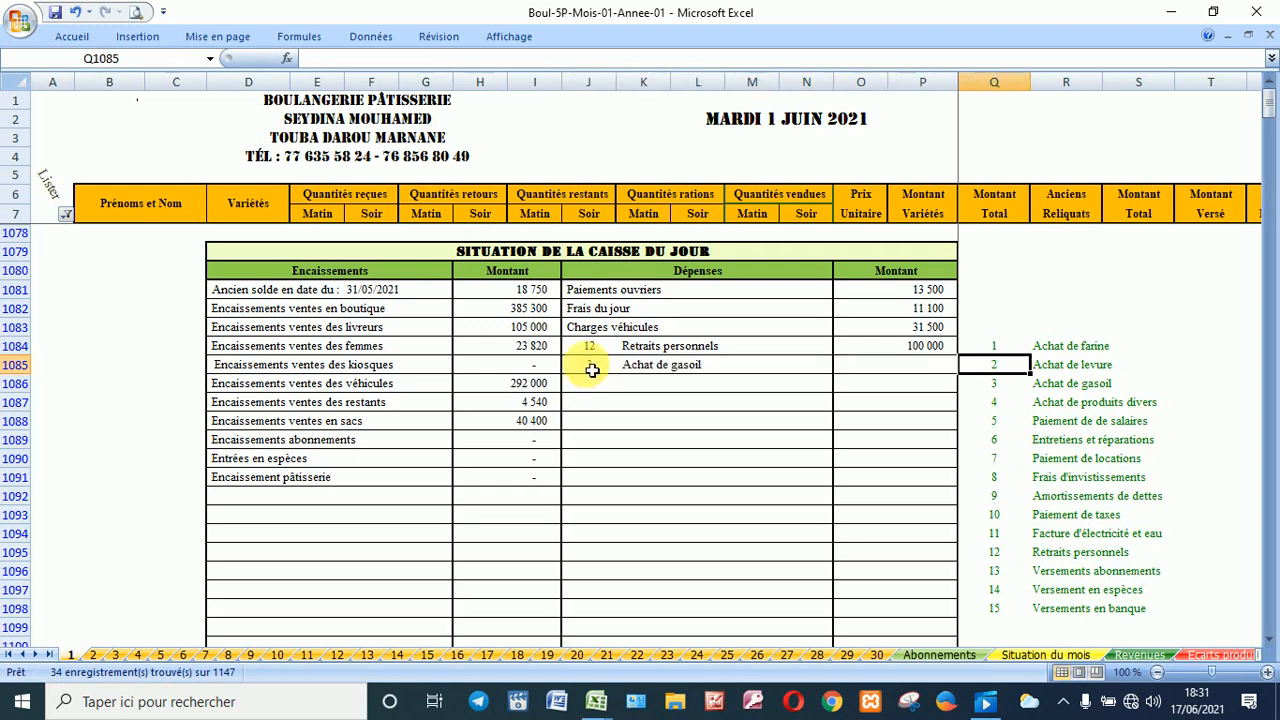
left_click(851, 367)
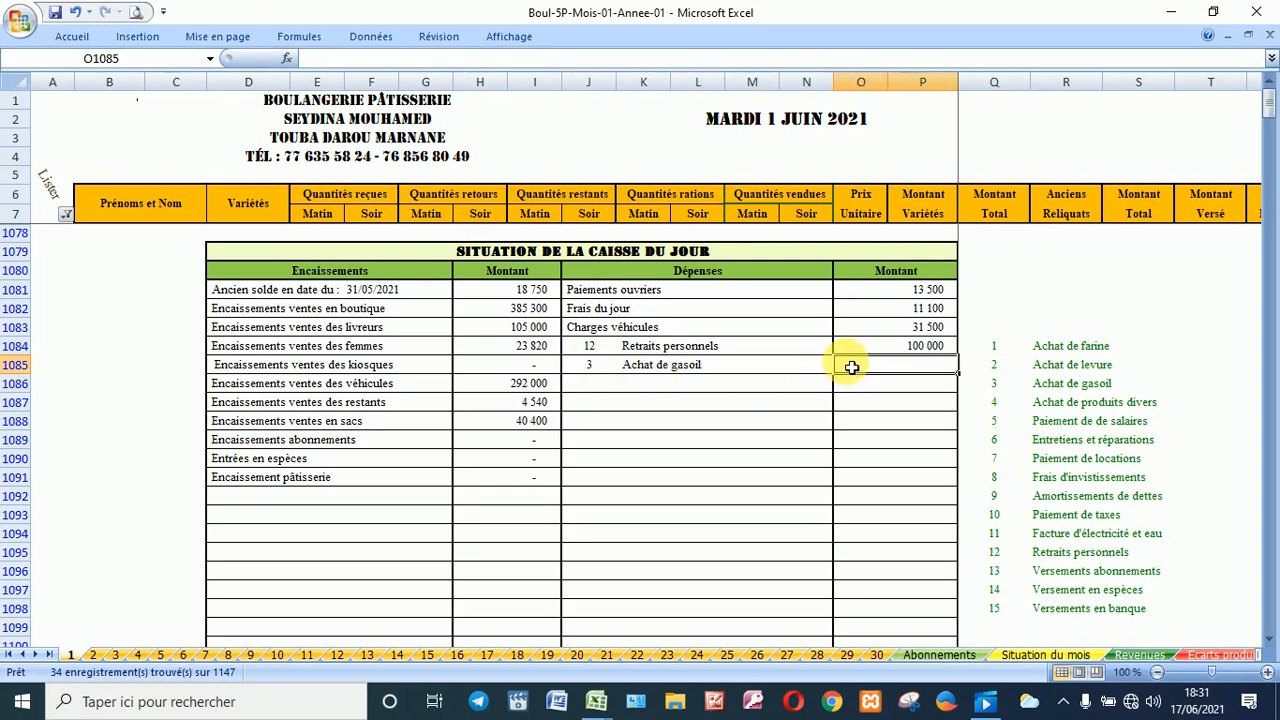
type("5000000")
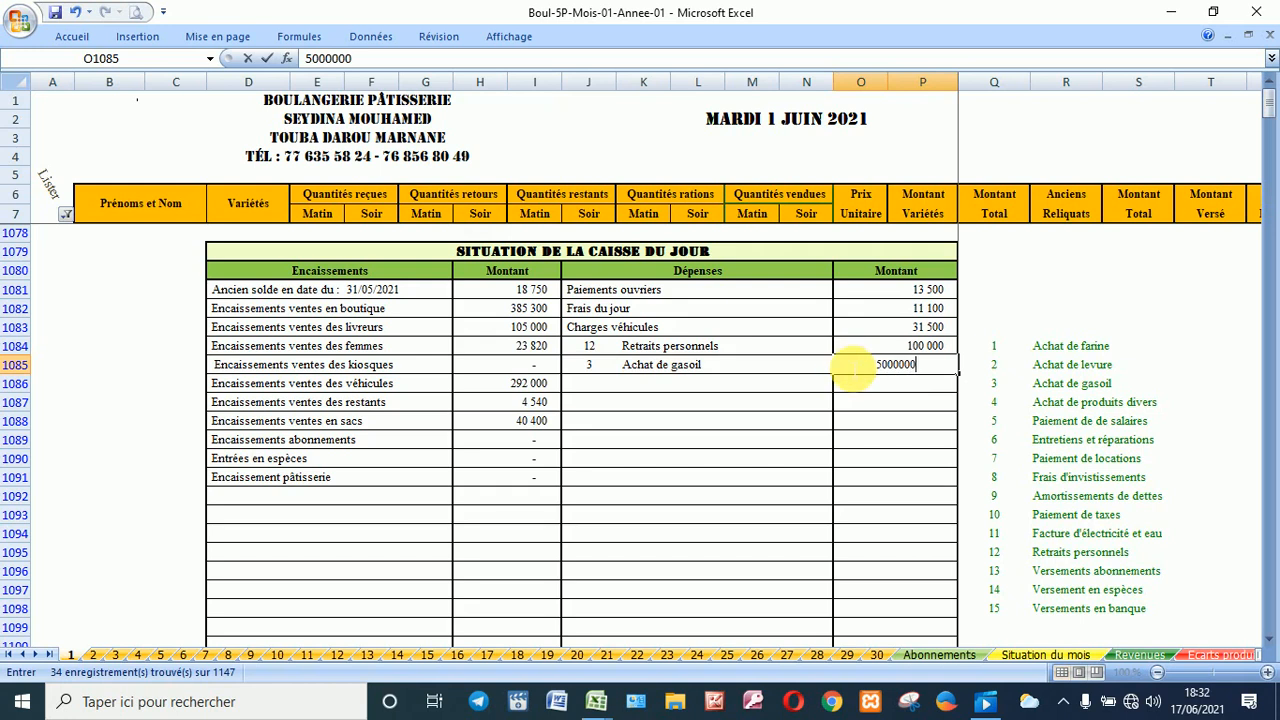
key("Return")
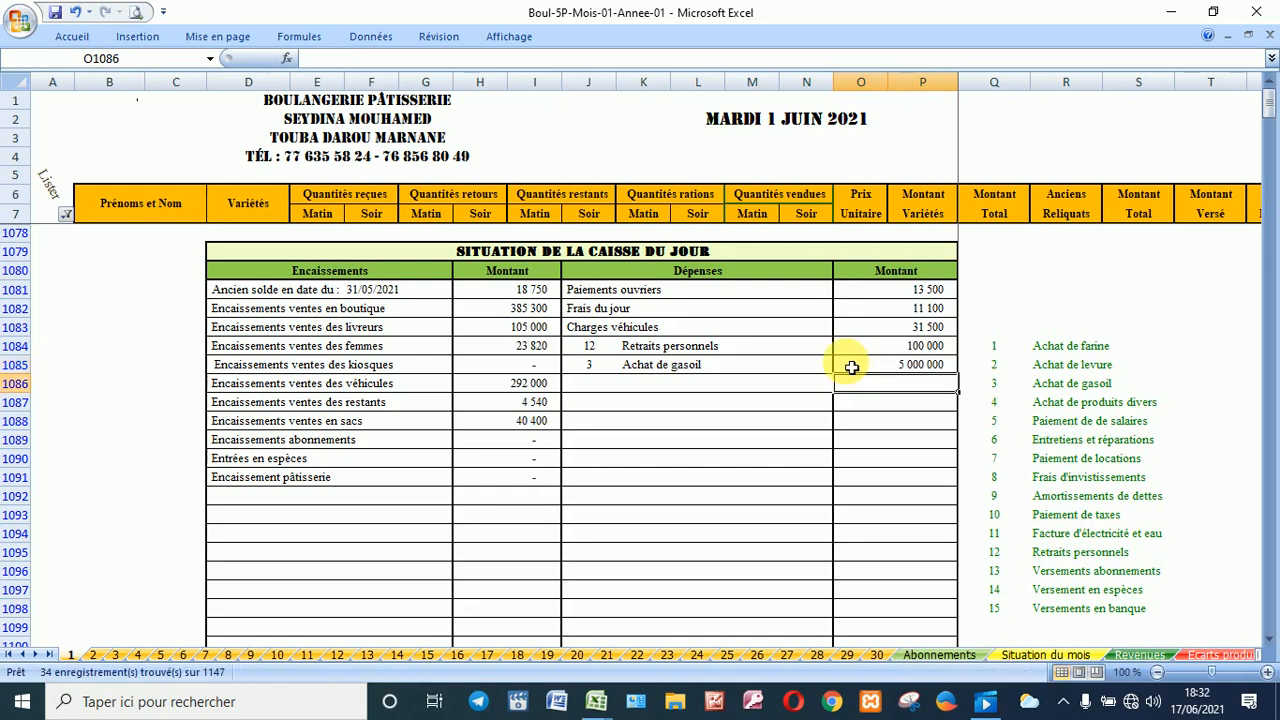
scroll(851, 367, "down", 3)
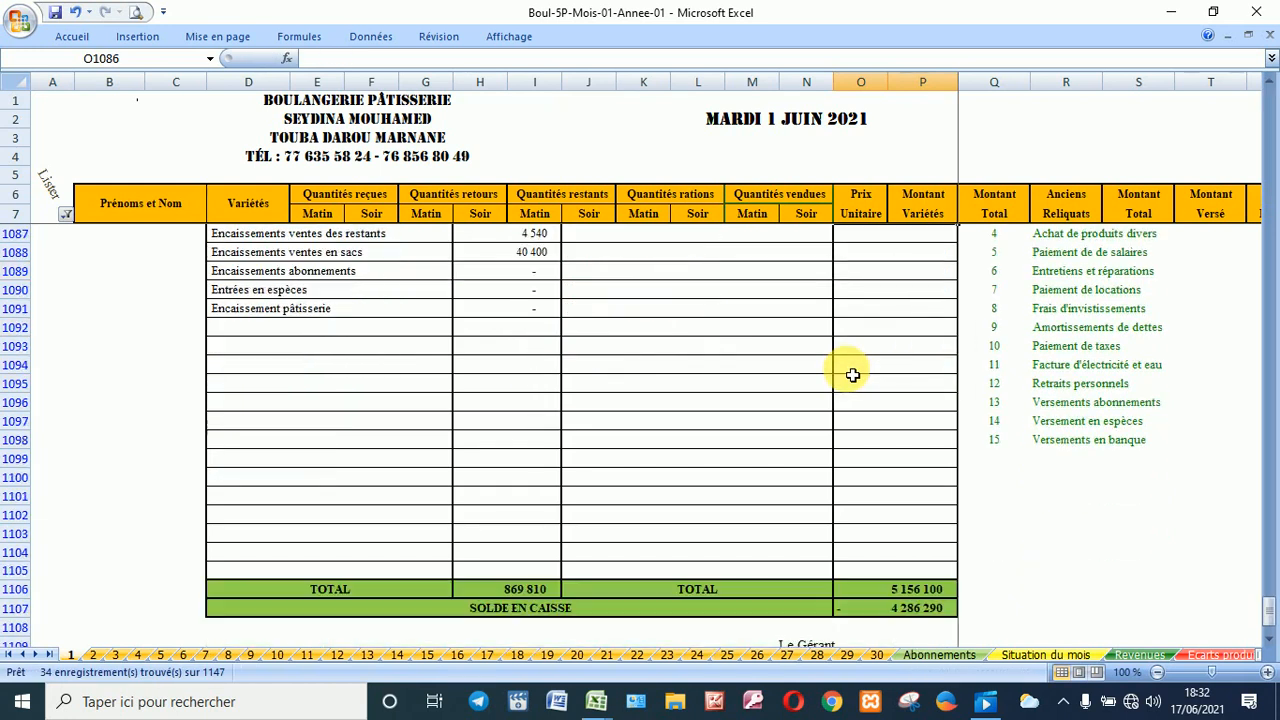
scroll(851, 376, "up", 1)
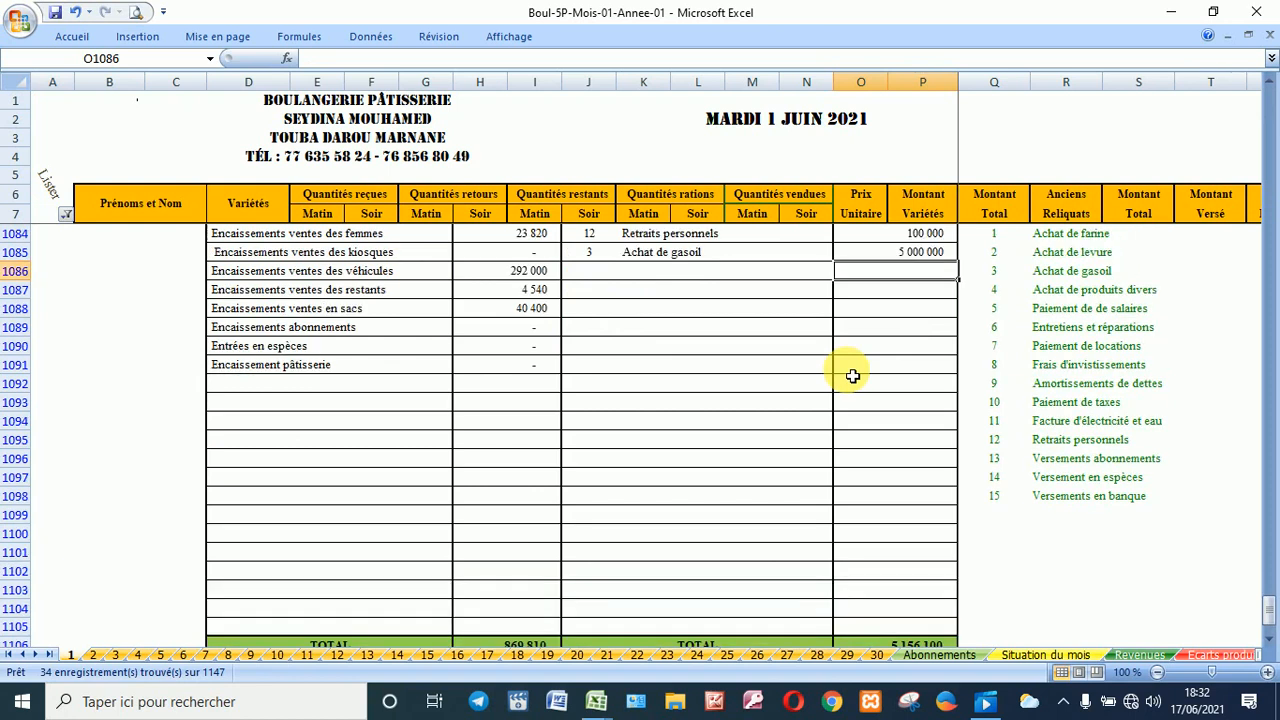
Step: Correct the diesel purchase amount from 5 000 000 to 500 000
left_click(902, 259)
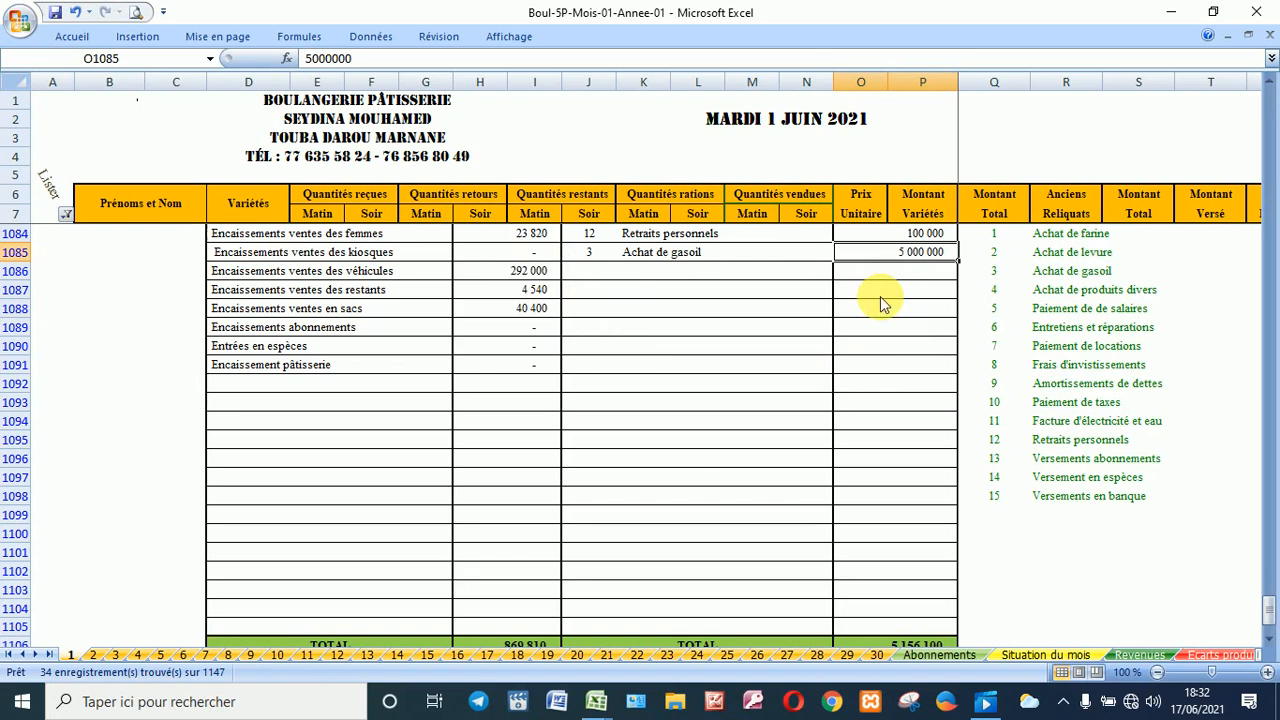
scroll(750, 305, "up", 1)
left_click(610, 310)
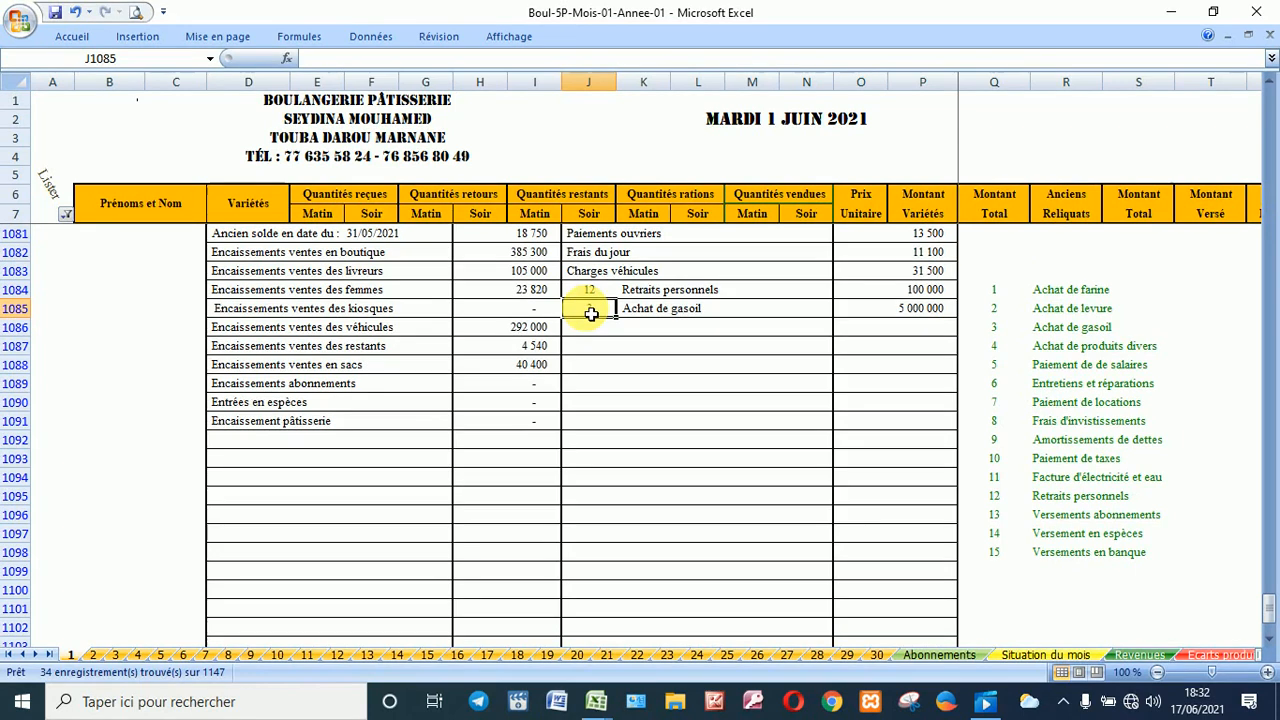
left_click(852, 306)
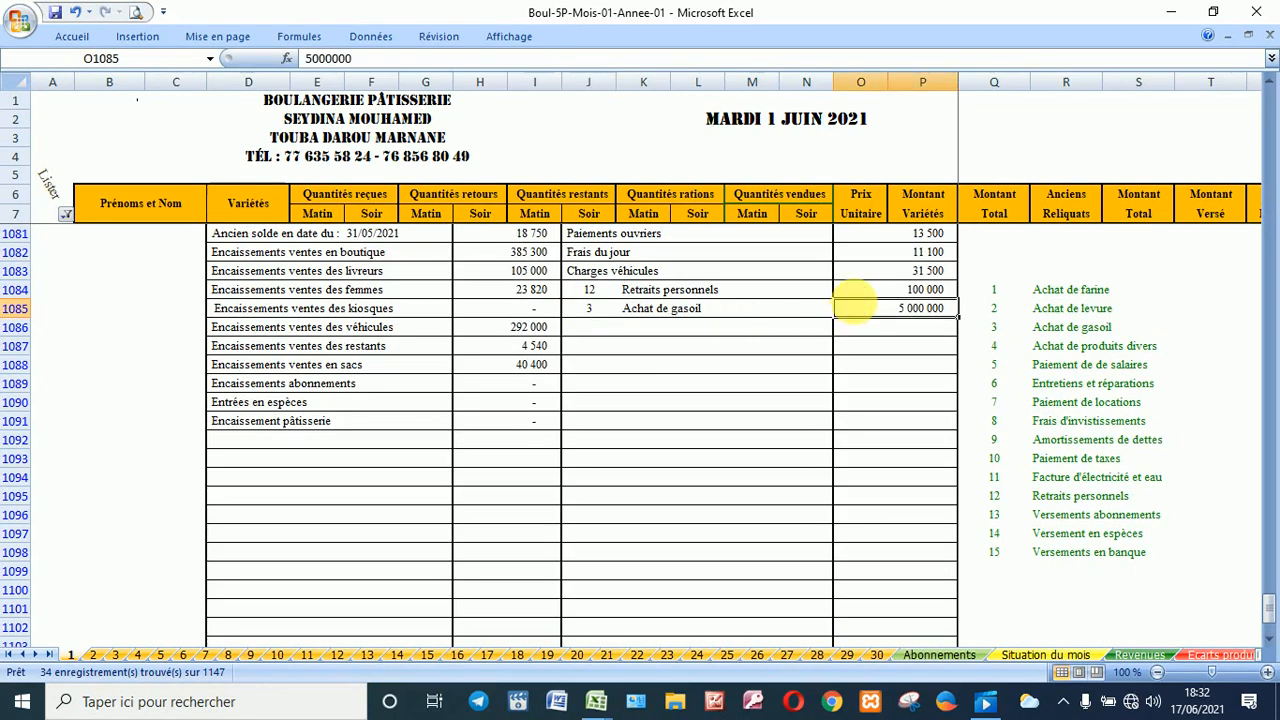
left_click(862, 310)
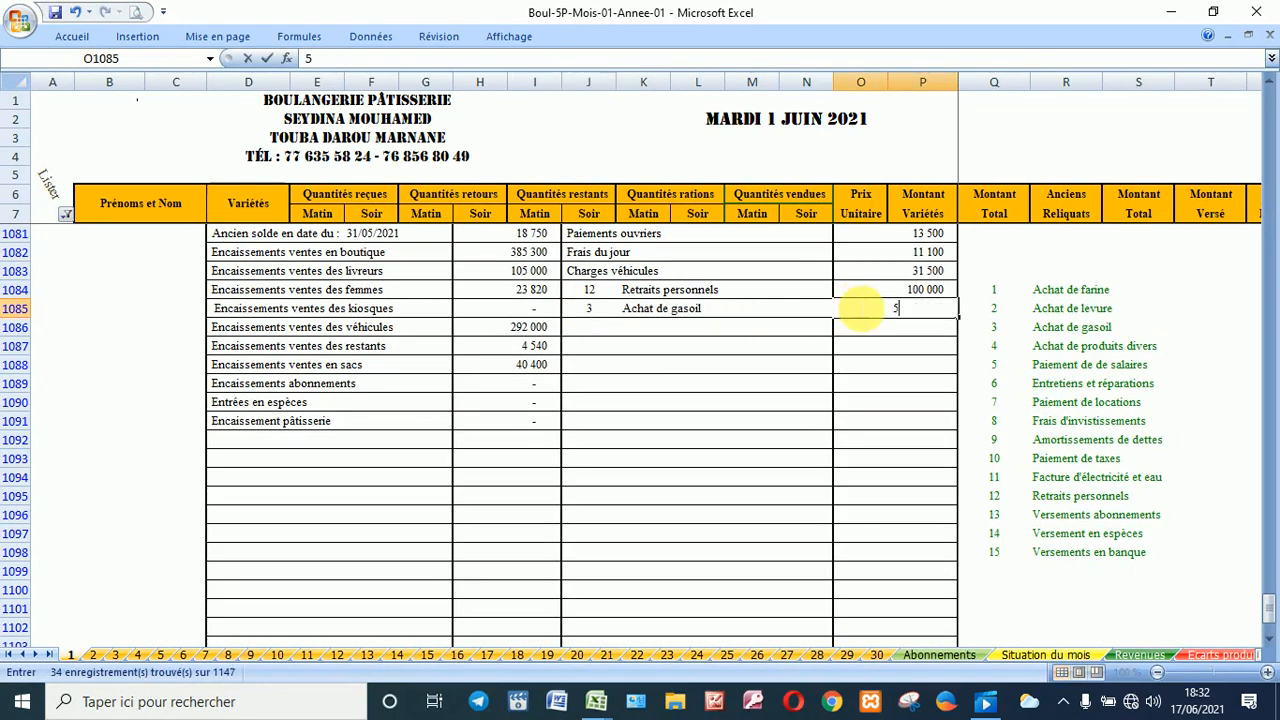
type("500000")
key("Return")
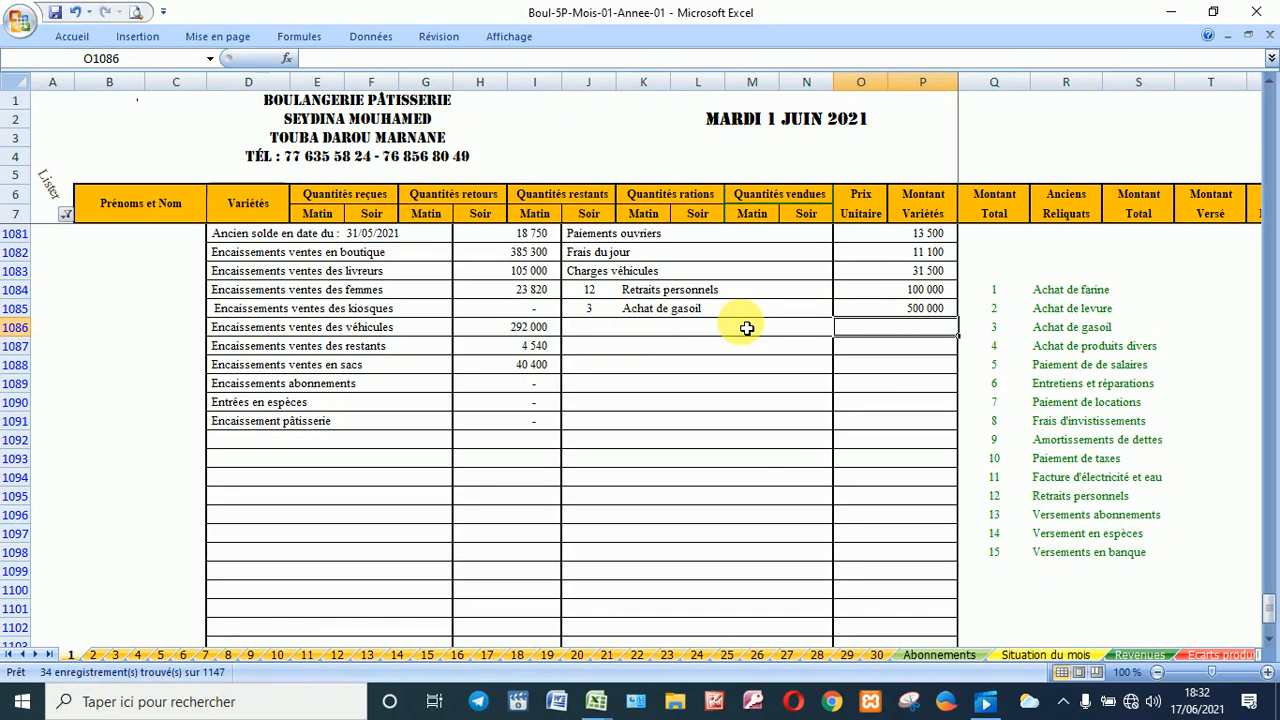
scroll(746, 328, "down", 2)
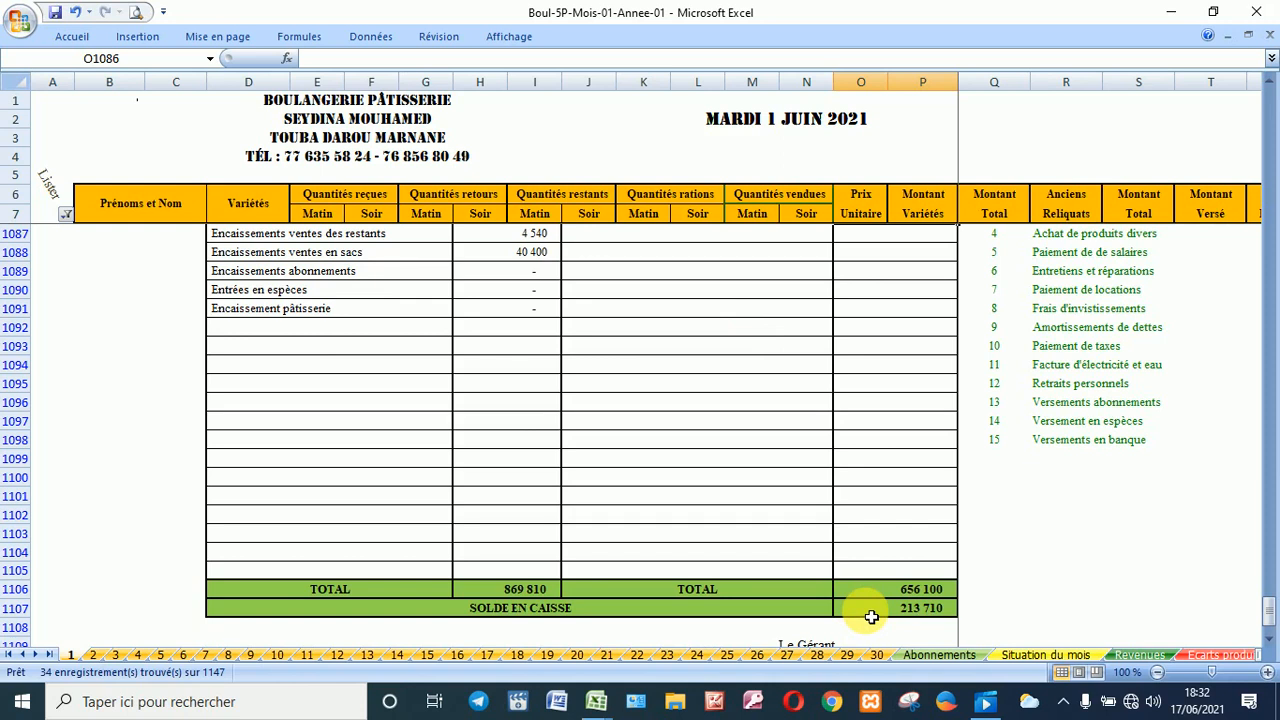
scroll(871, 615, "up", 3)
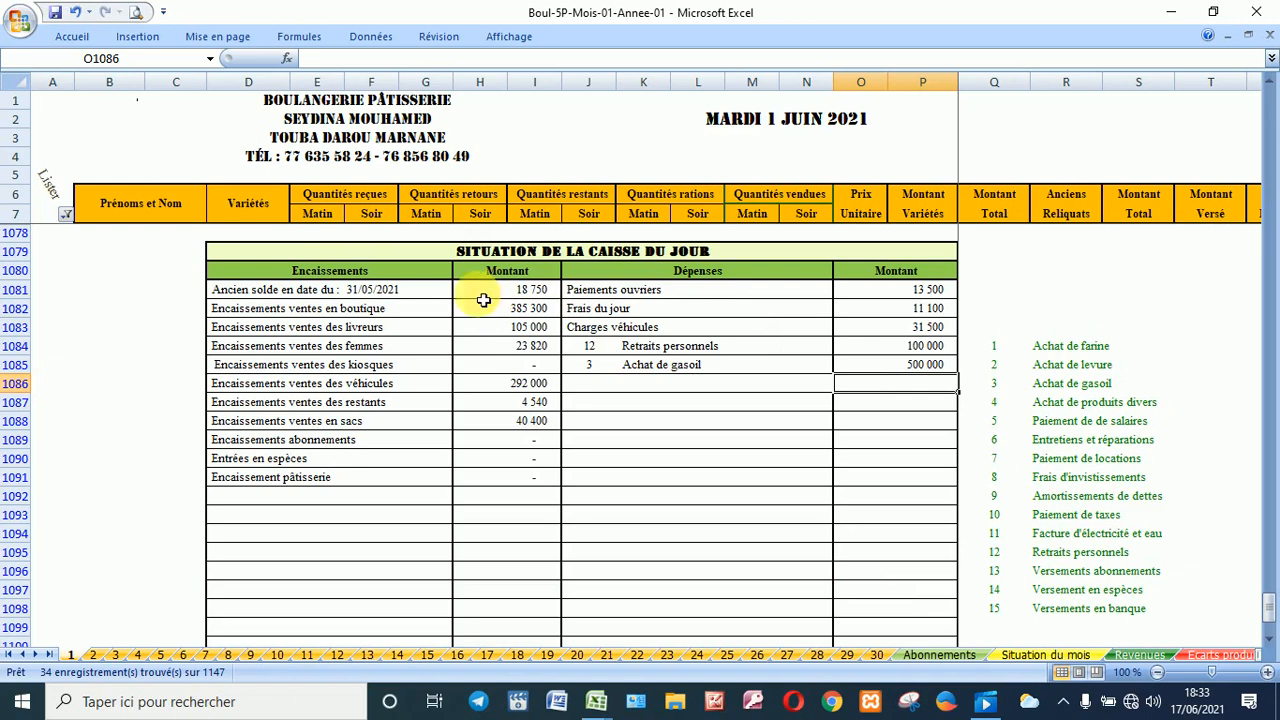
Step: Filter the Lister column to show L - Situation finale instead of K - Caisse du jour
left_click(65, 216)
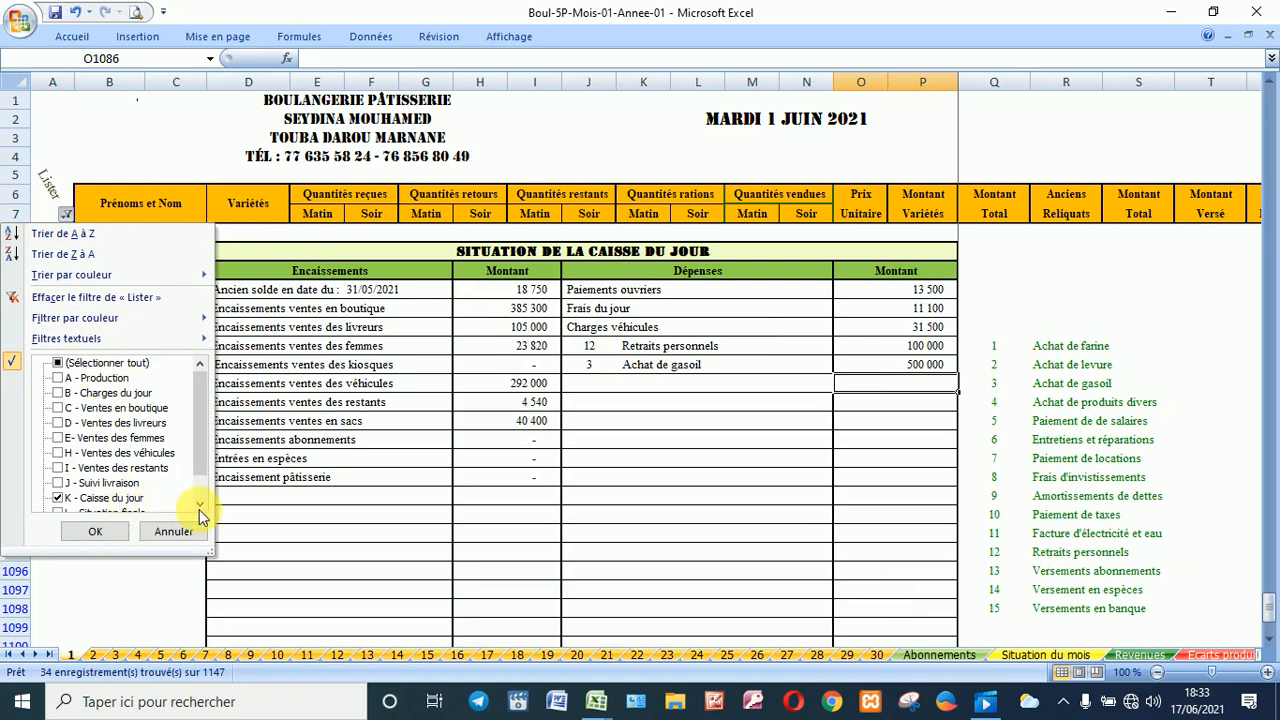
left_click(199, 505)
left_click(199, 505)
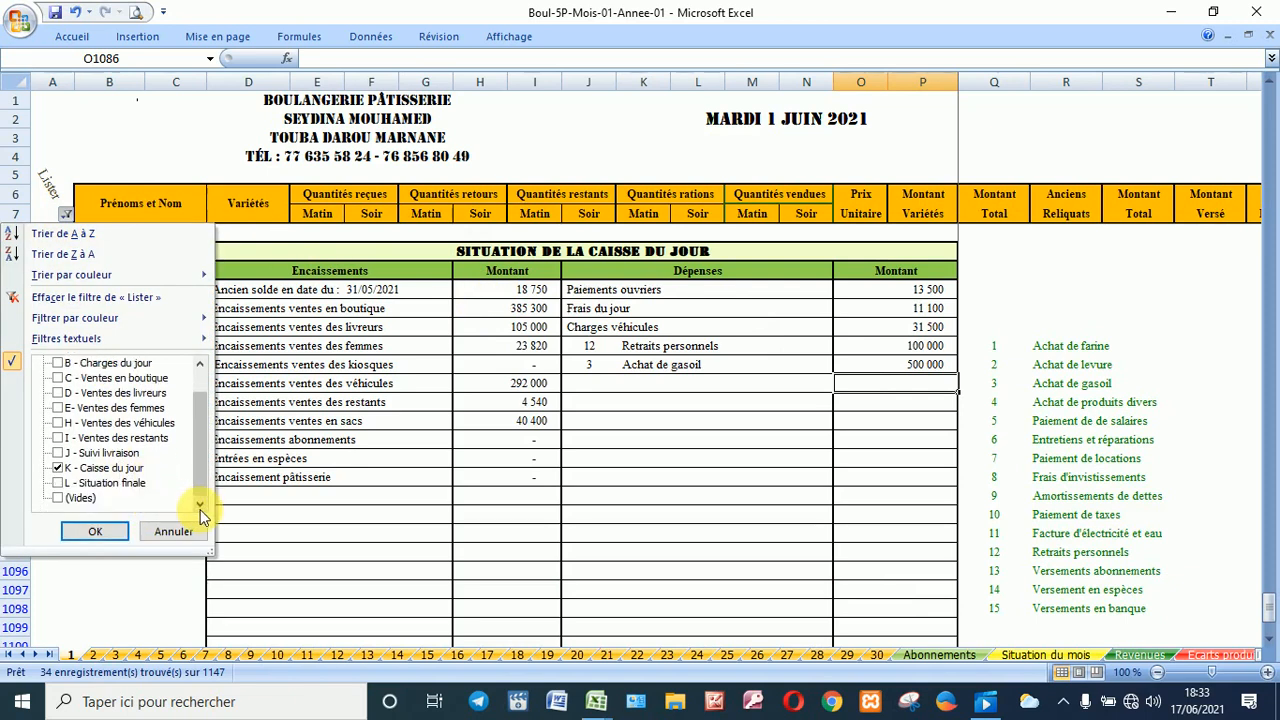
left_click(104, 470)
left_click(101, 481)
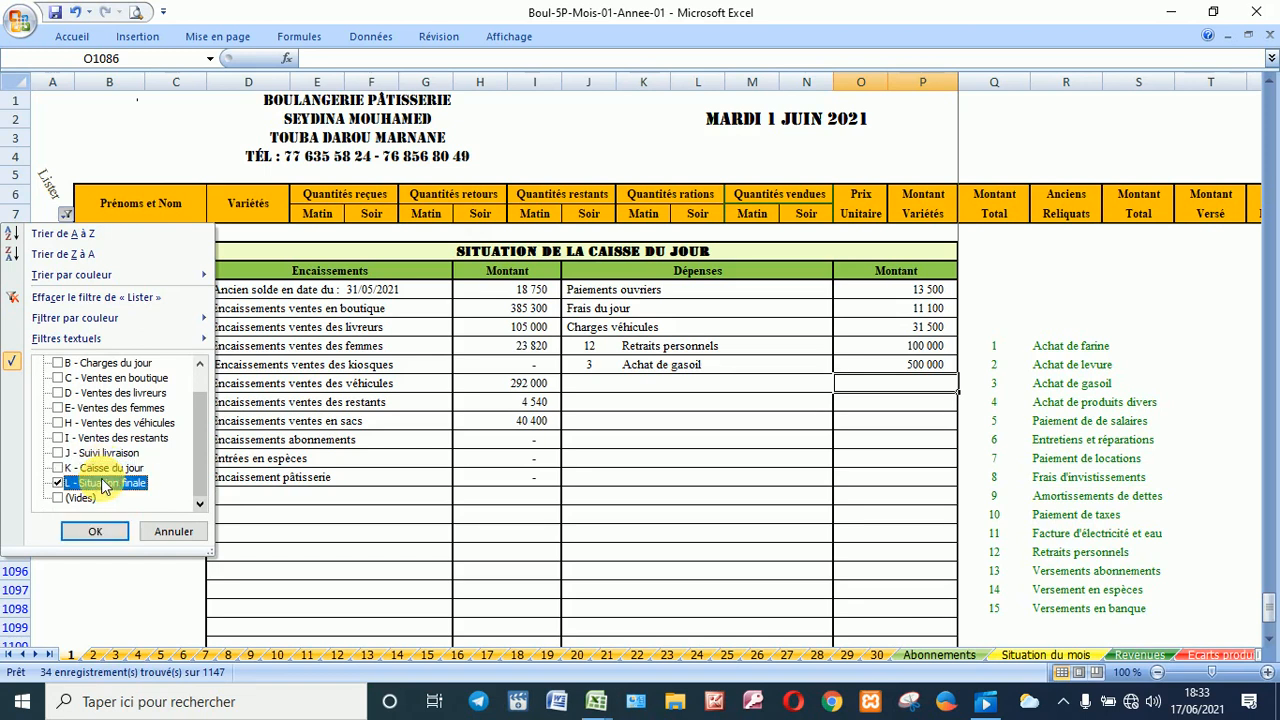
left_click(112, 538)
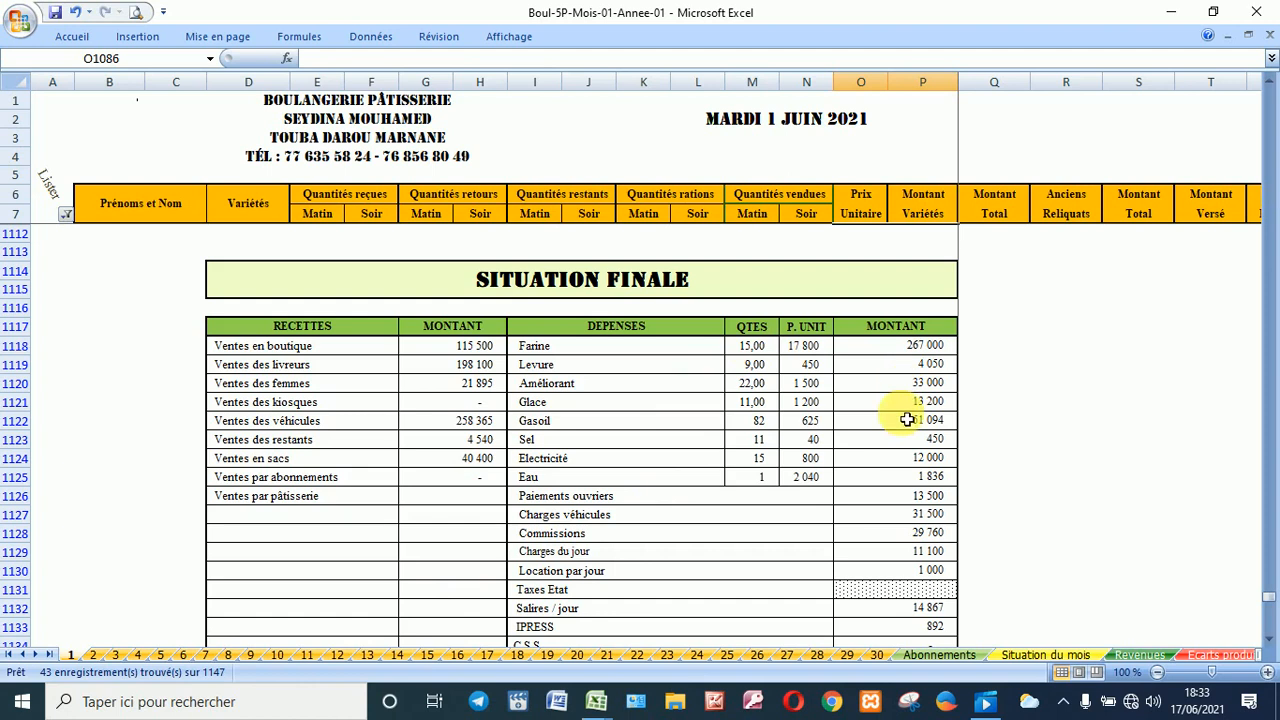
scroll(920, 651, "down", 2)
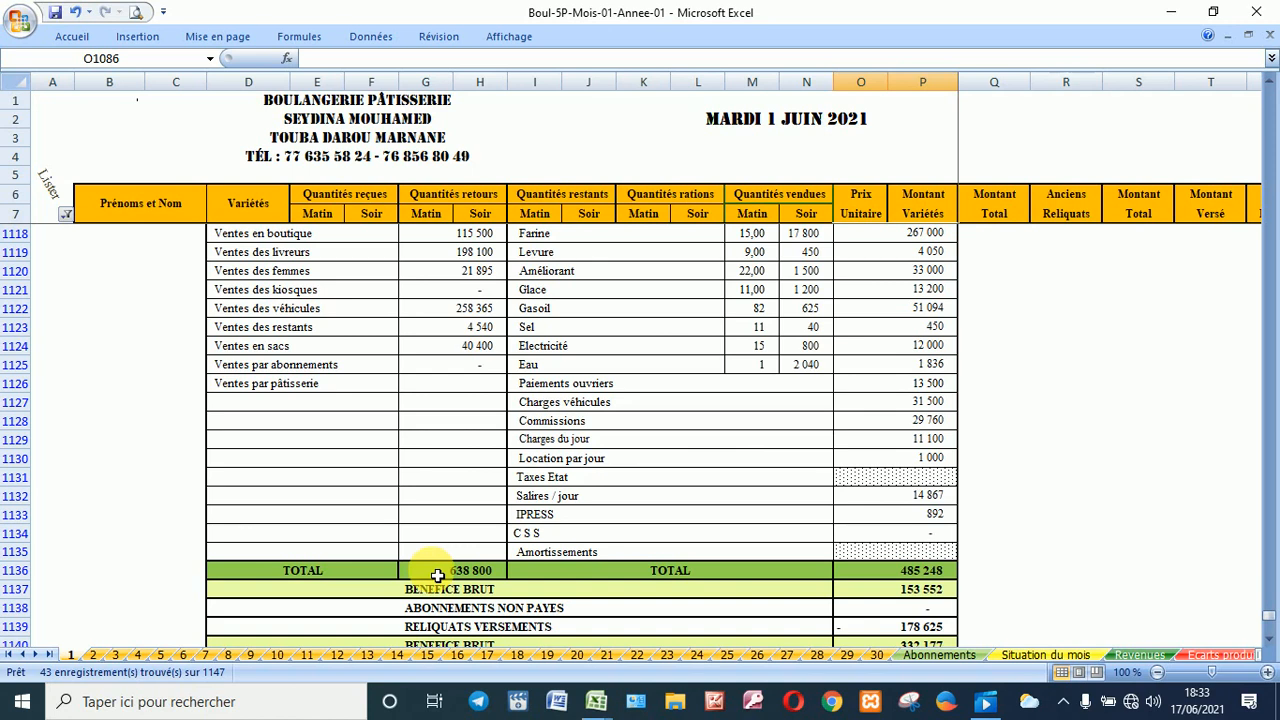
Step: Check the BENEFICE BRUT formula and review the Situation finale receipts and expenses figures
left_click(889, 596)
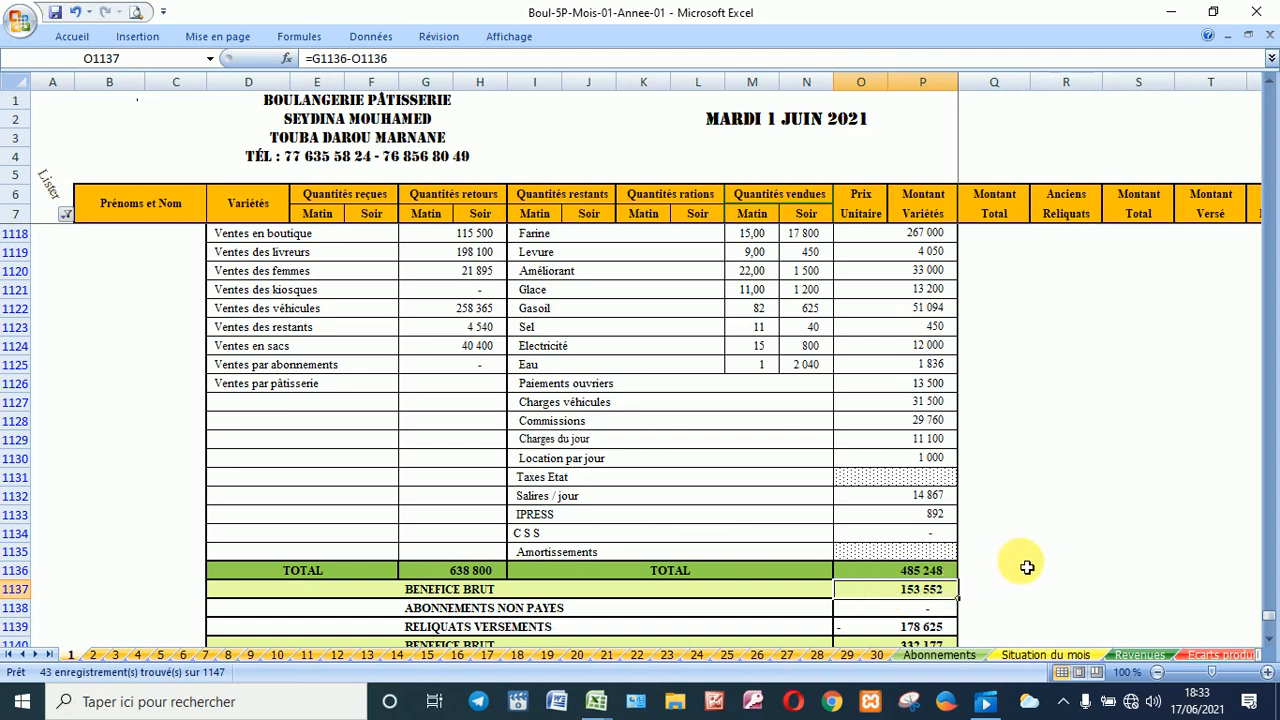
scroll(1027, 567, "down", 2)
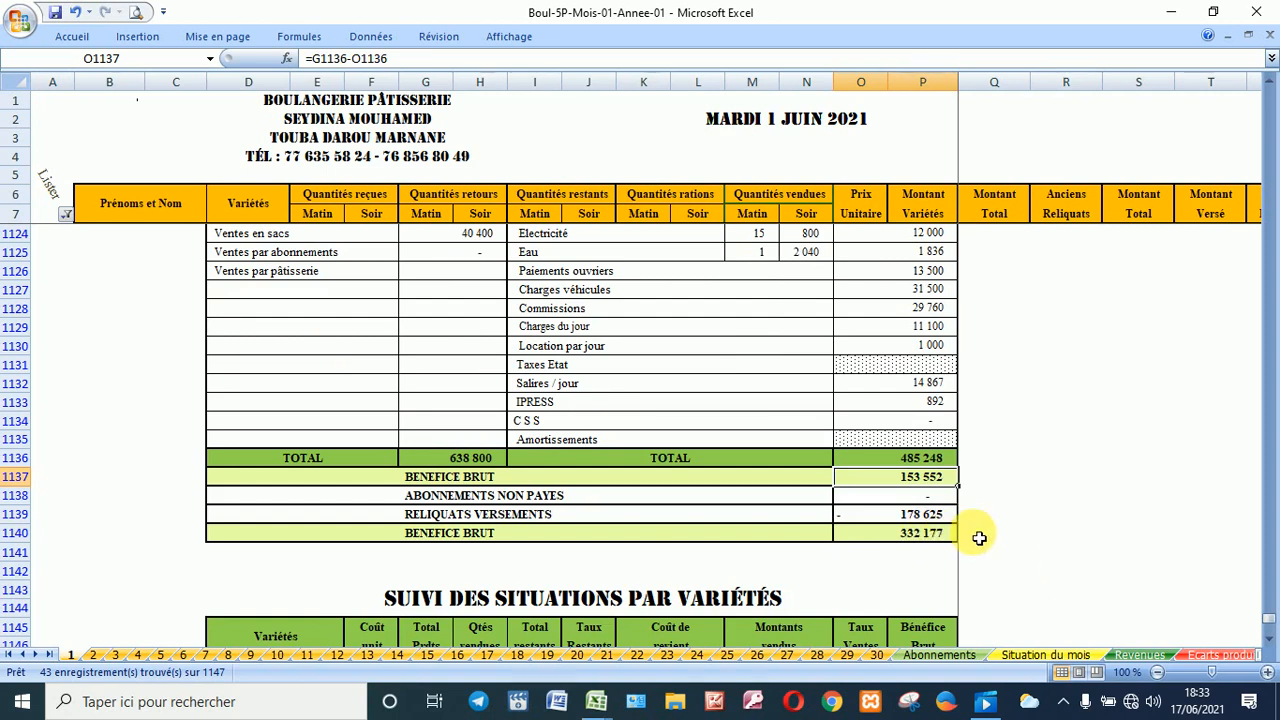
scroll(979, 538, "down", 3)
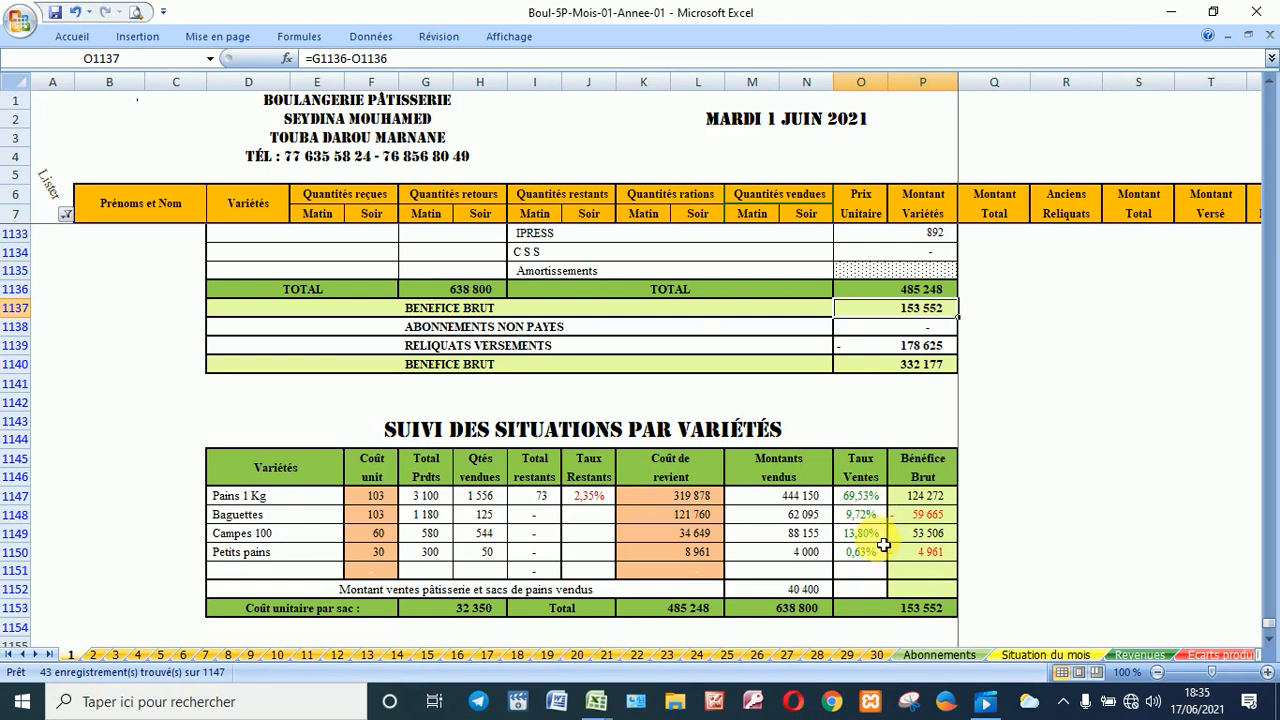
scroll(749, 489, "down", 3)
scroll(741, 476, "up", 5)
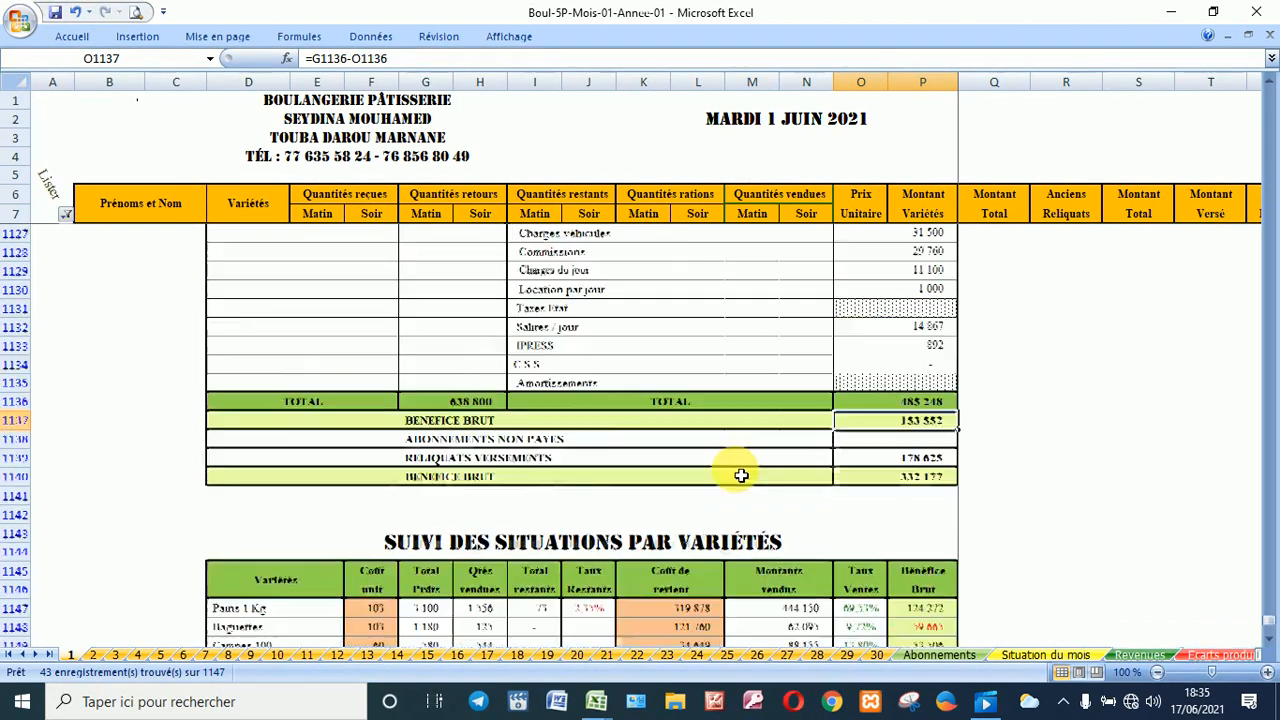
scroll(741, 476, "up", 5)
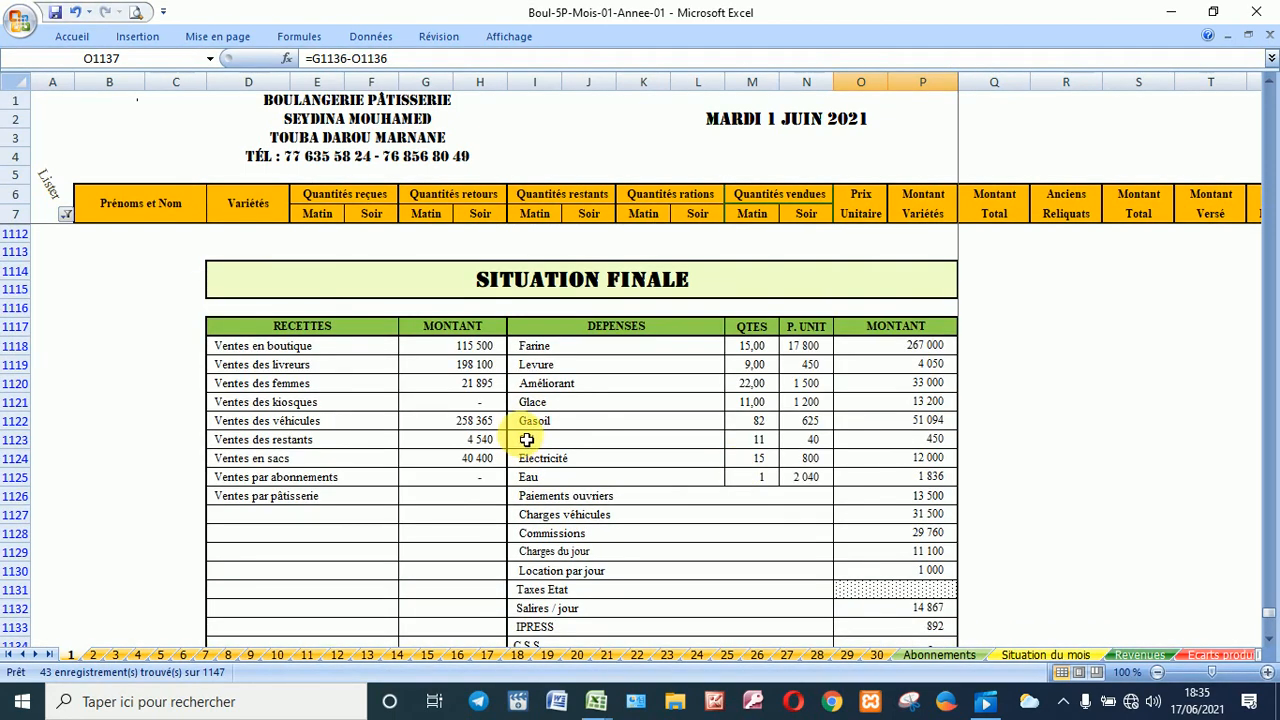
scroll(527, 445, "down", 2)
scroll(523, 452, "up", 2)
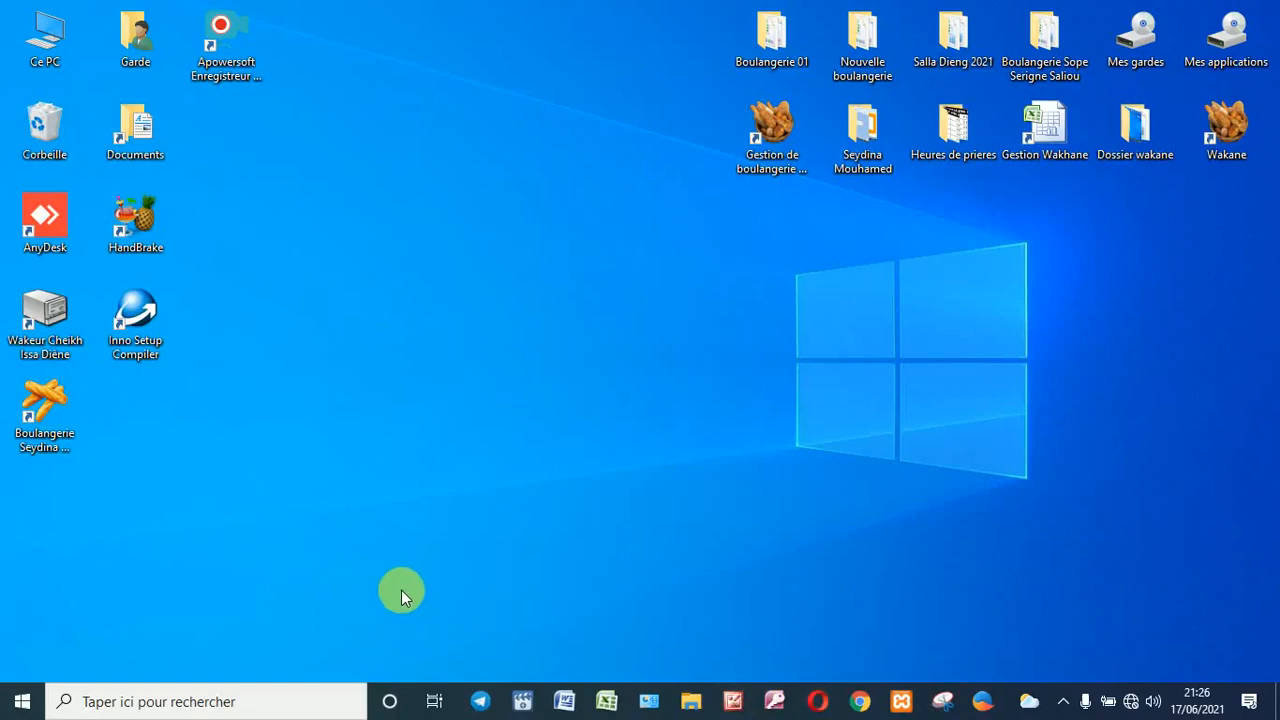
Step: Launch the bakery workbook, unlock the menu with its password, open juin-21, and select G1125
double_click(68, 412)
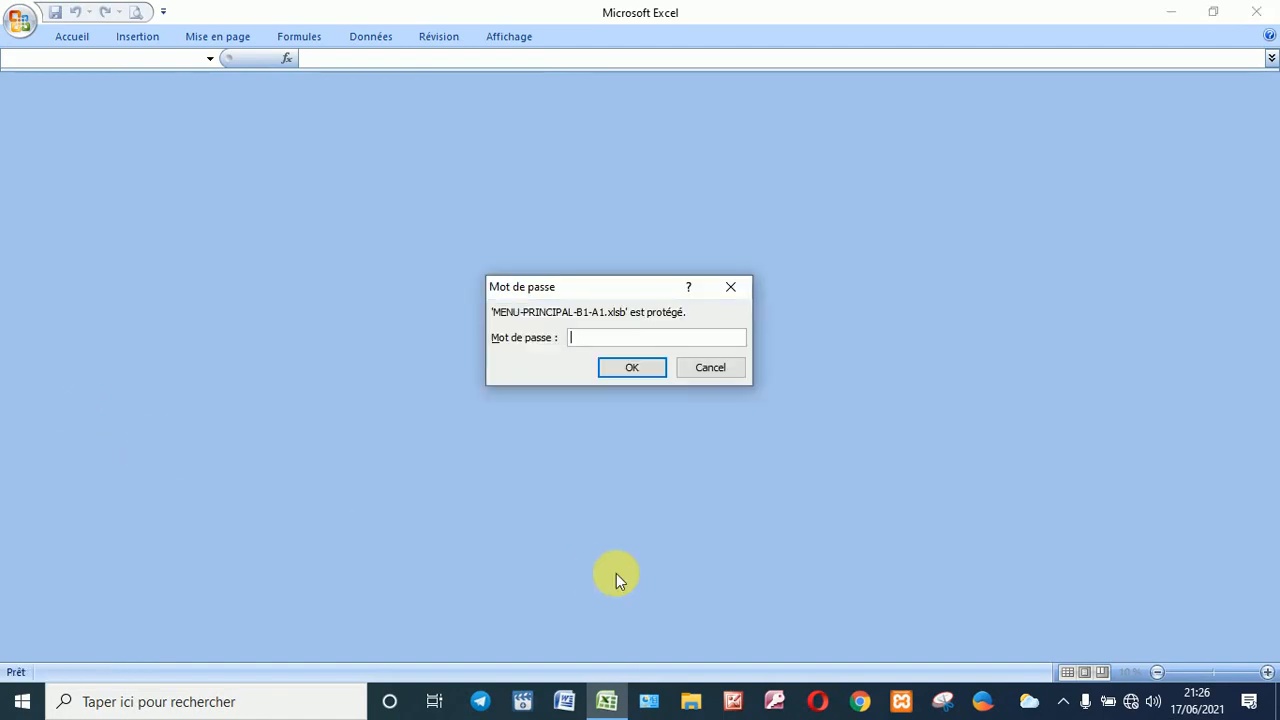
key("Return")
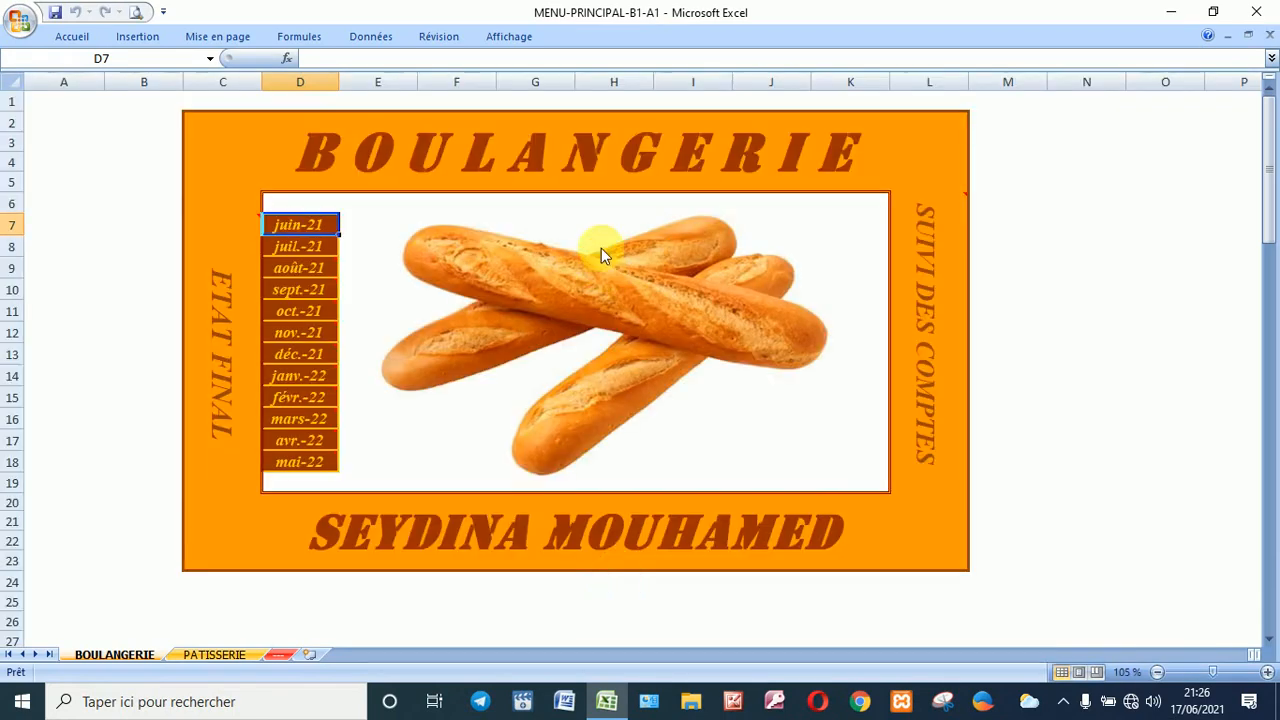
left_click(318, 224)
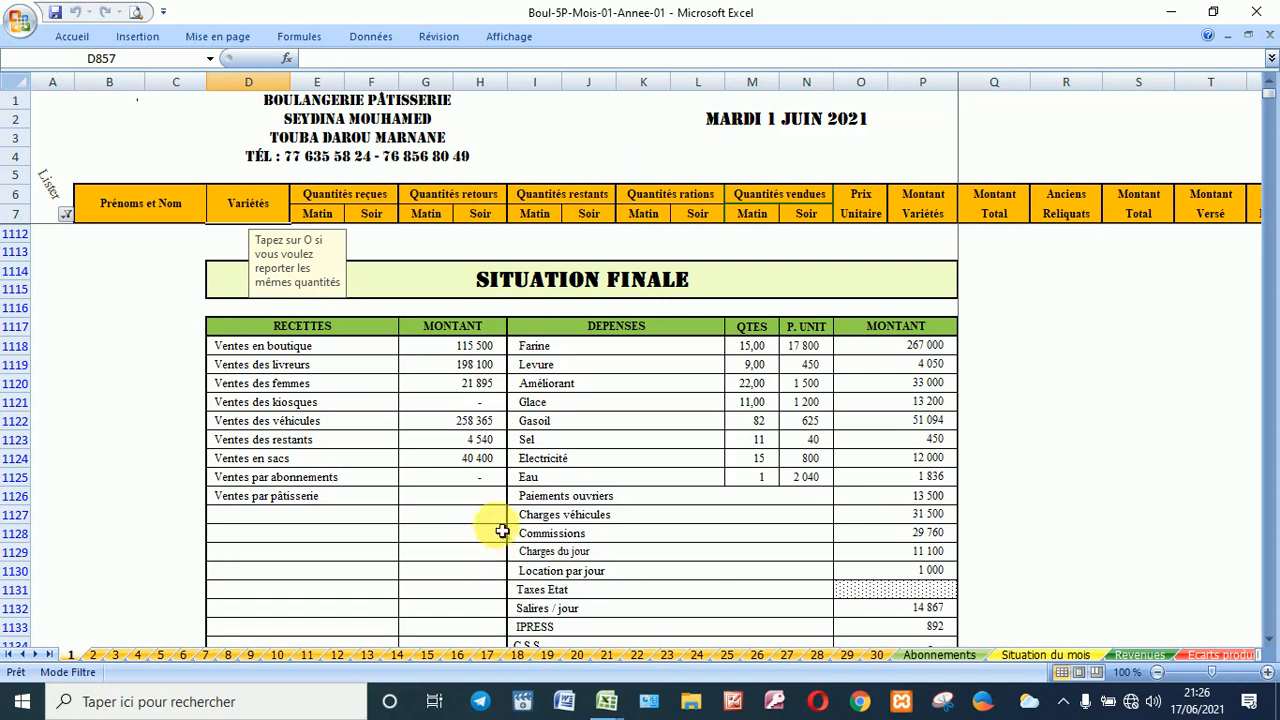
left_click(474, 482)
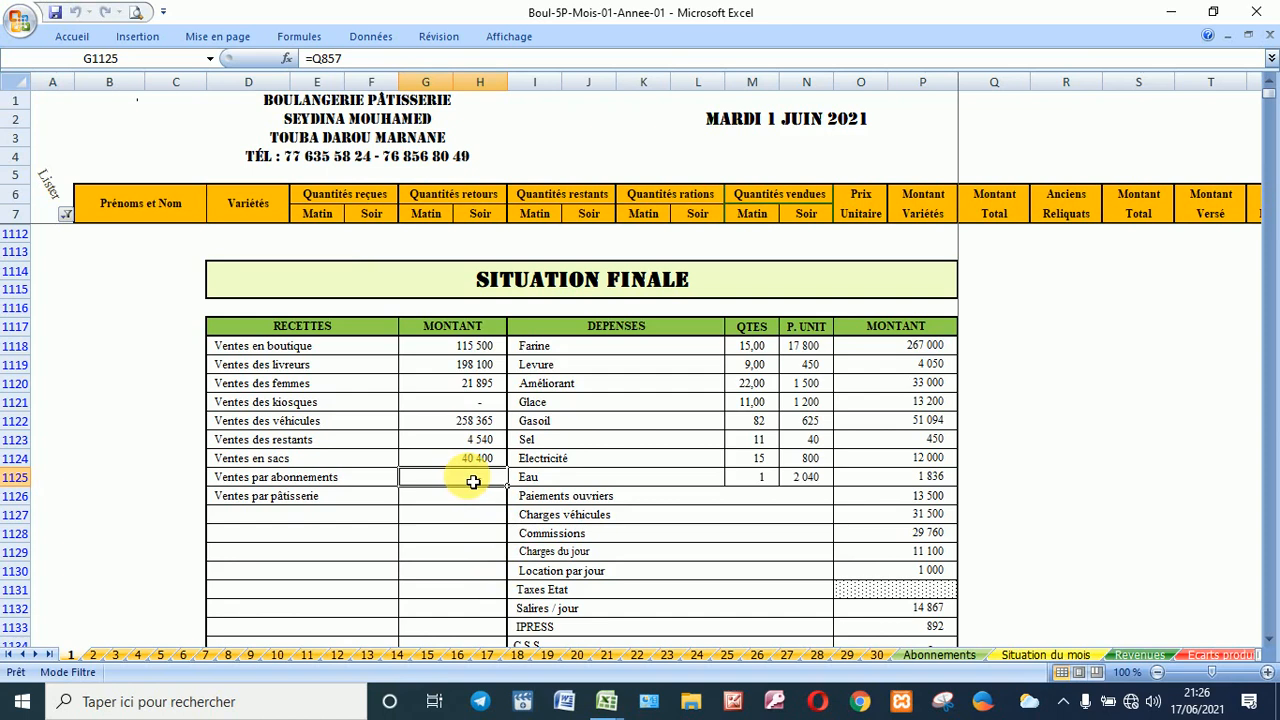
Step: Switch the Lister filter from L - Situation finale to G - Abonnements, then select D857
left_click(66, 215)
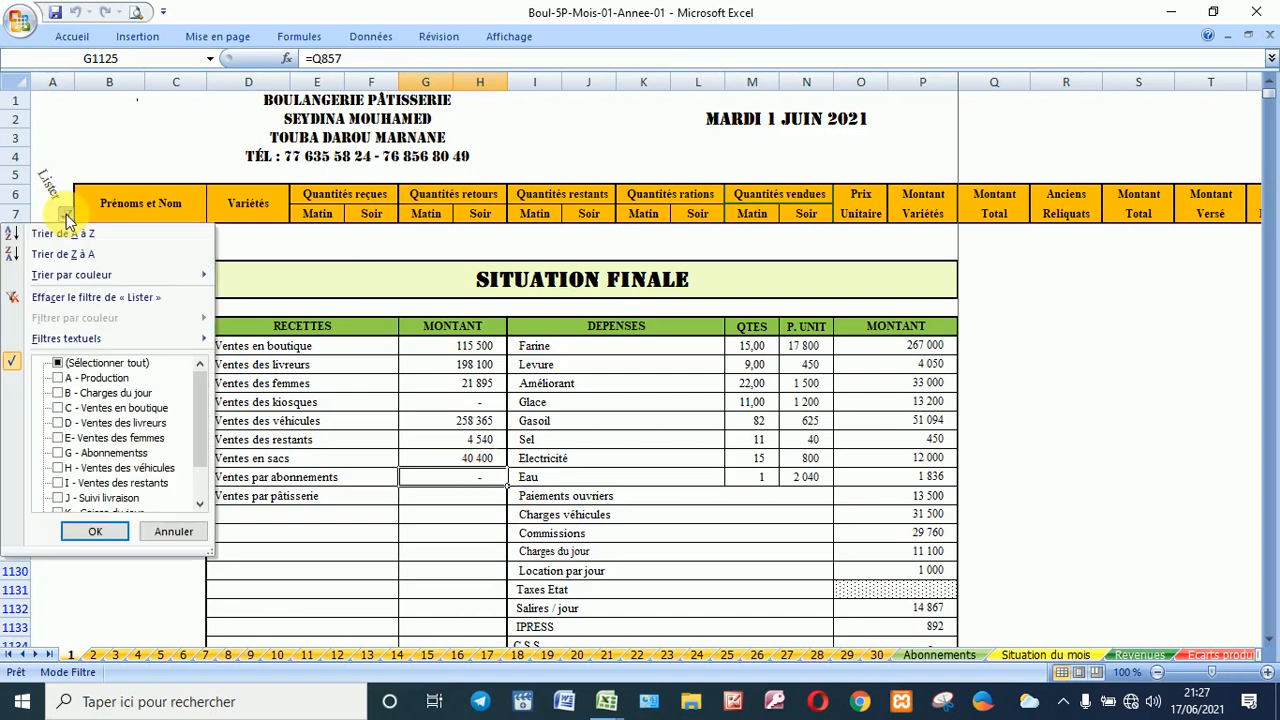
left_click(199, 505)
left_click(199, 505)
left_click(110, 485)
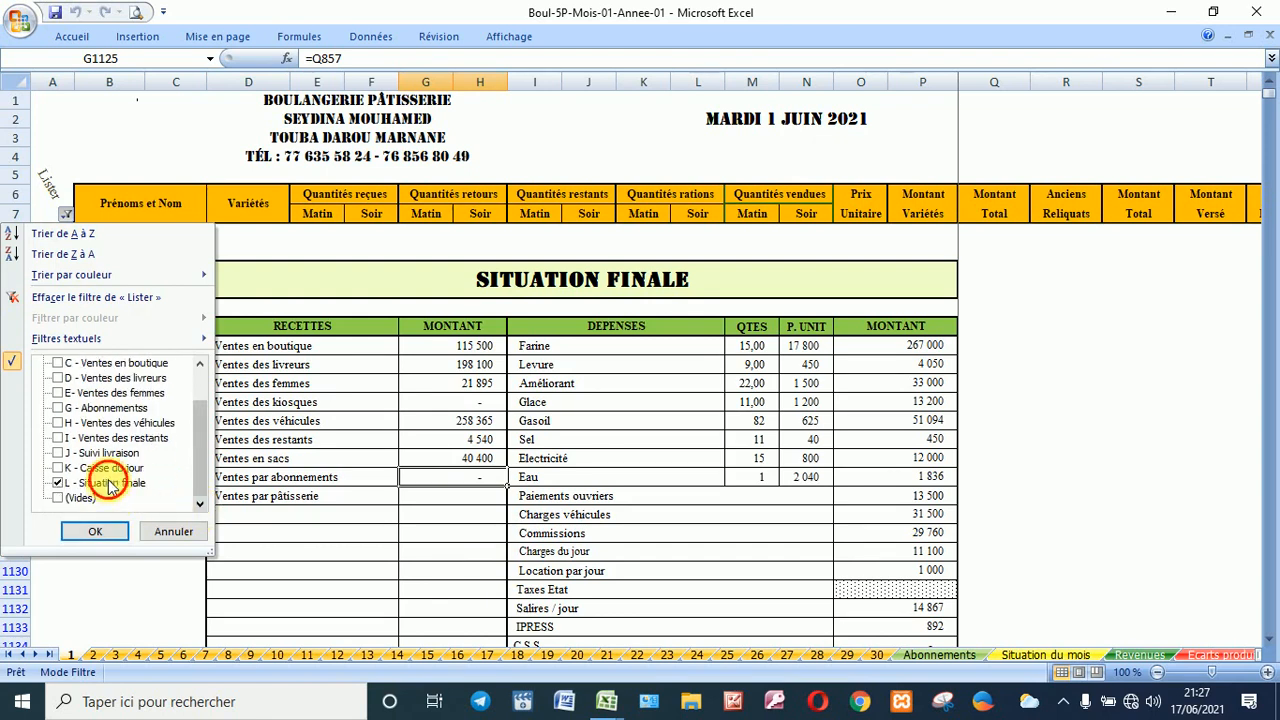
left_click(109, 484)
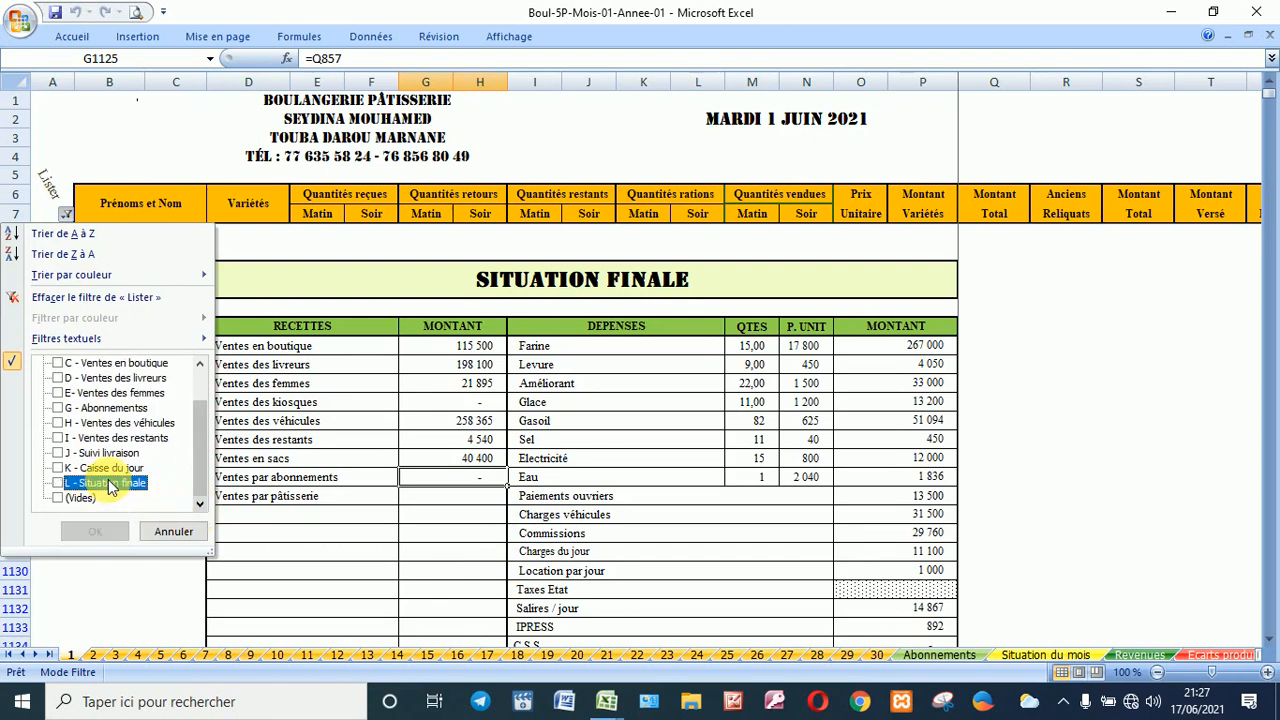
left_click(110, 408)
left_click(115, 532)
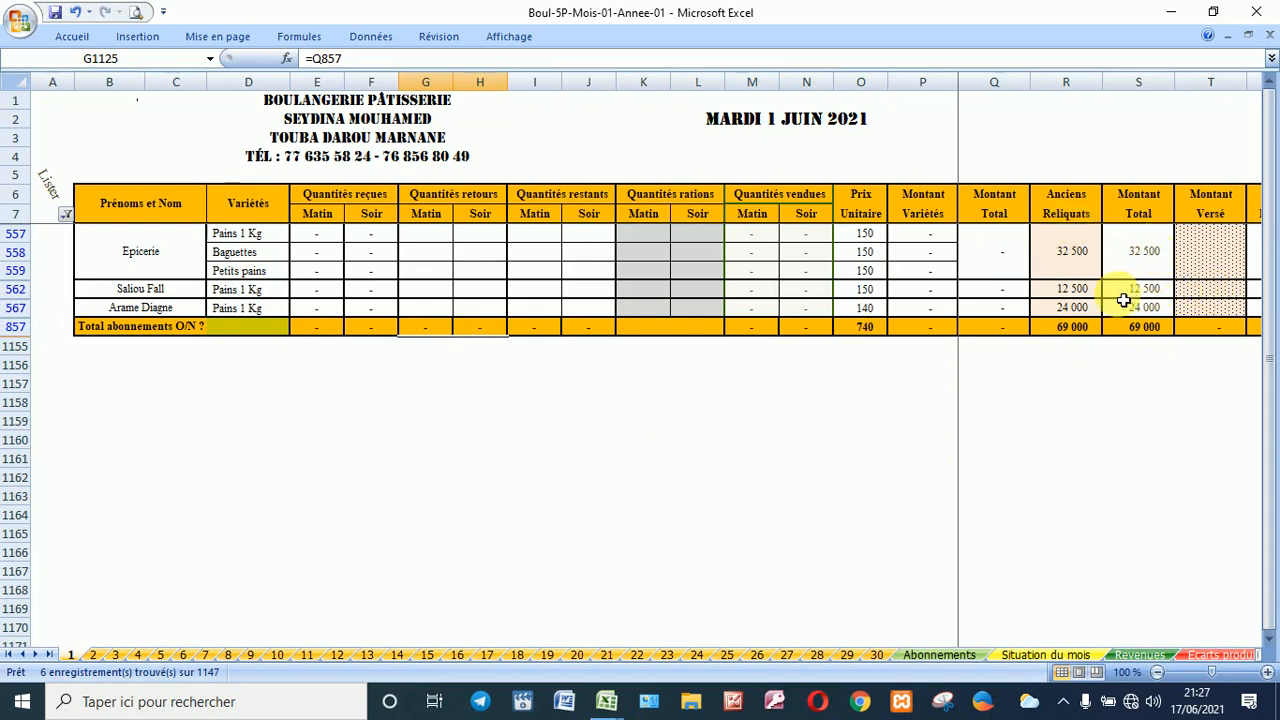
left_click(256, 329)
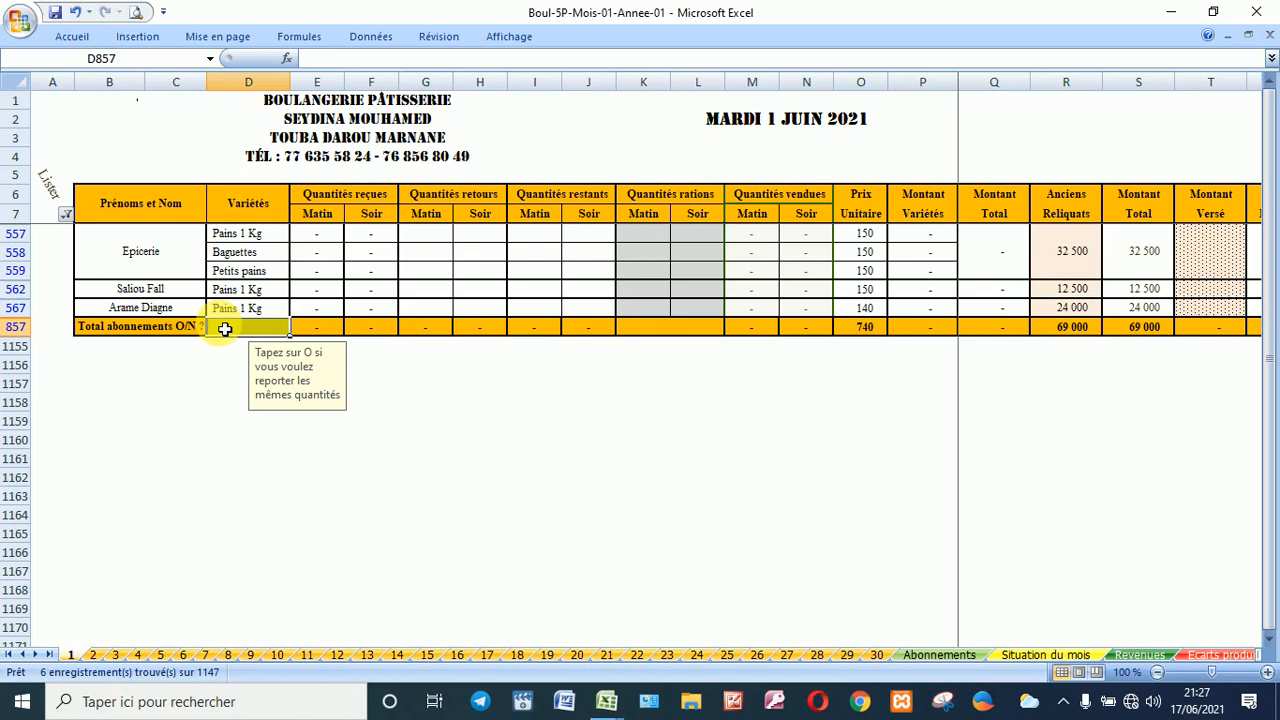
Step: Enter O in D857 to carry over subscription quantities, then inspect the Anciens Reliquats value
type("o")
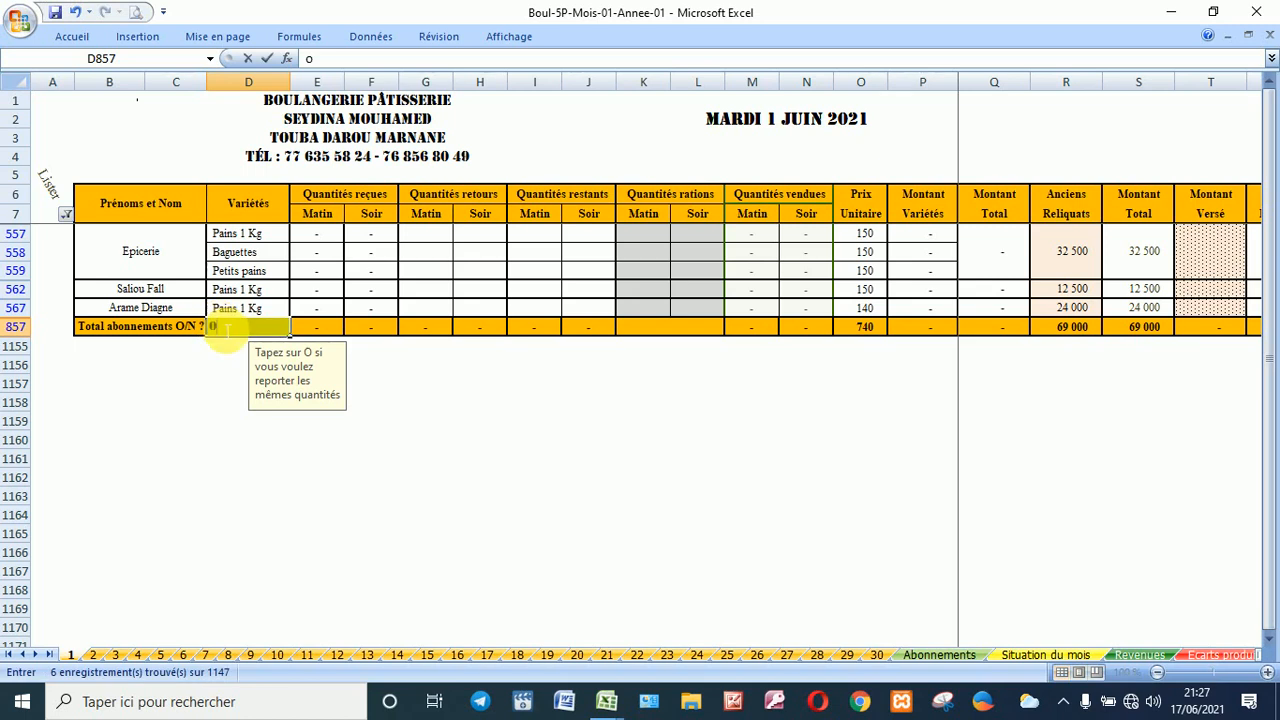
key("Return")
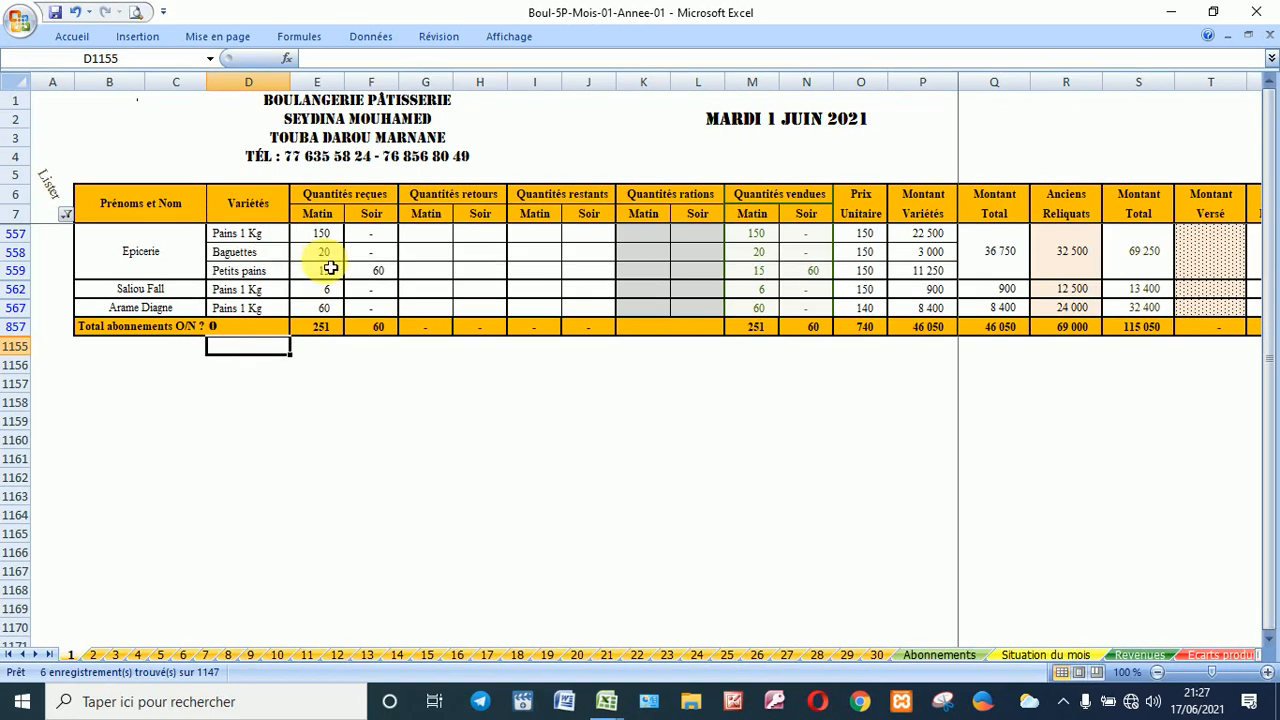
left_click(342, 389)
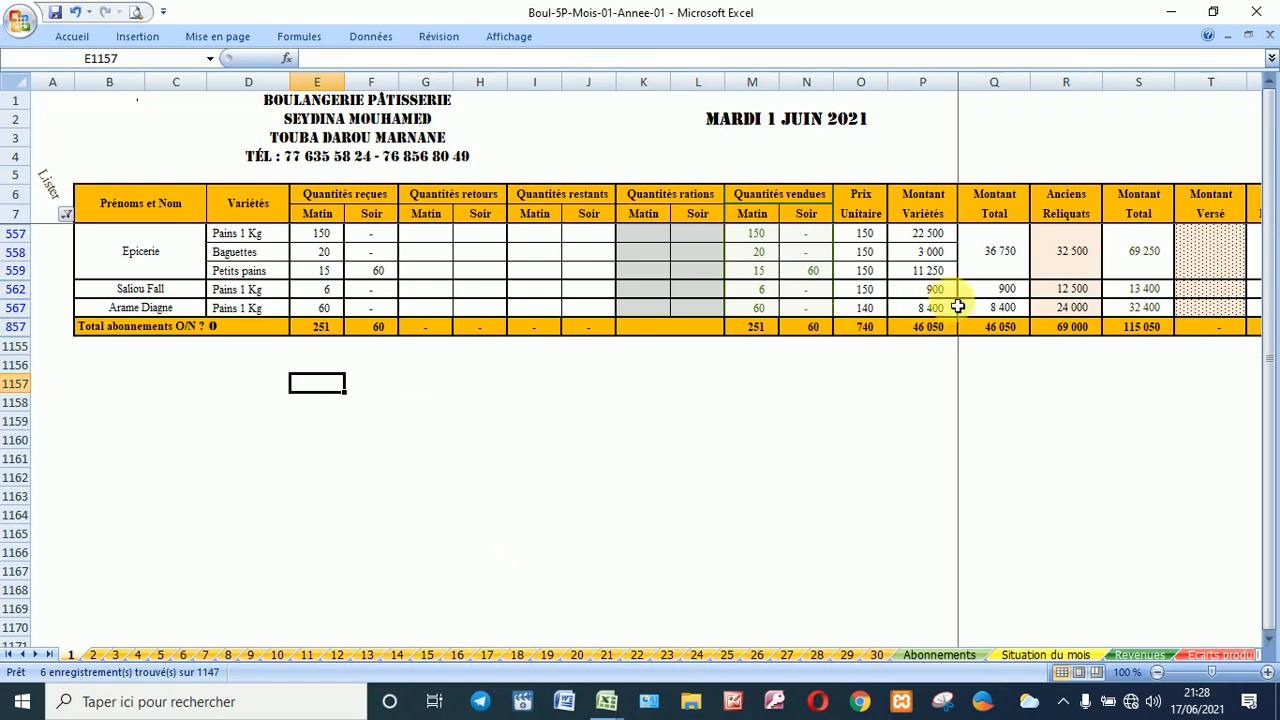
left_click(1080, 291)
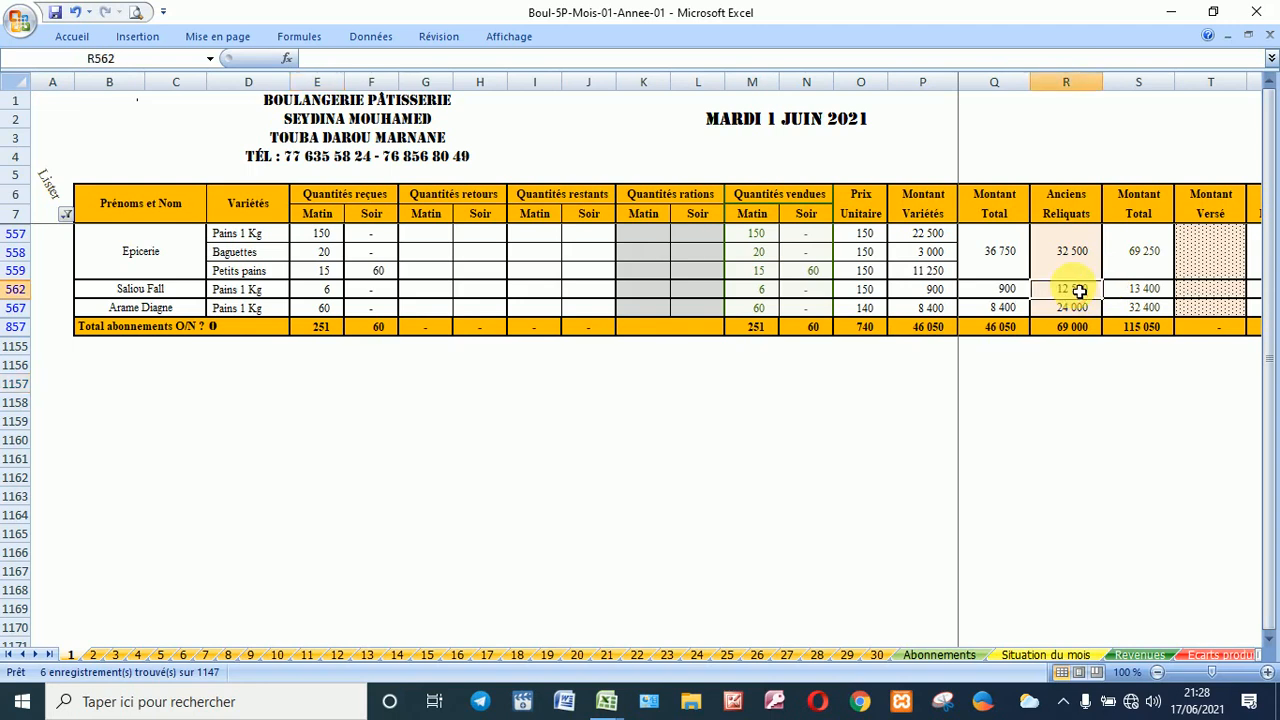
key("Right")
key("Right")
key("Right")
key("Right")
key("Right")
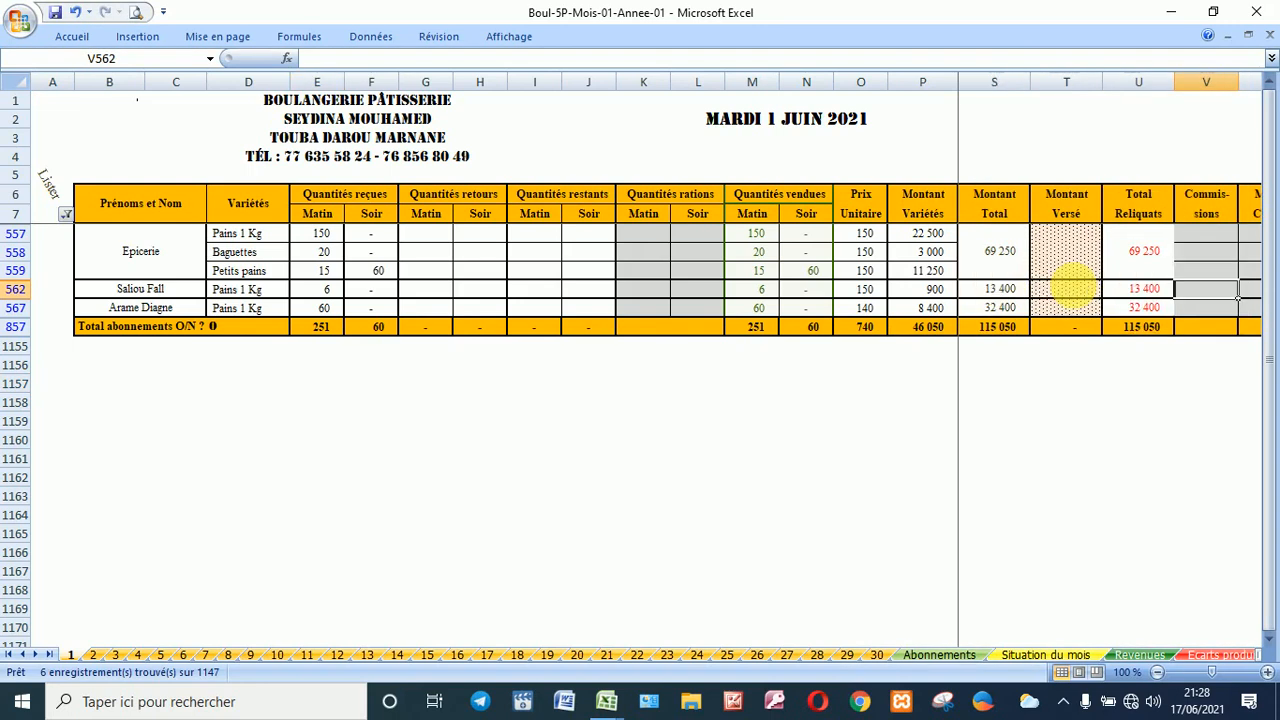
key("Right")
key("Right")
key("Right")
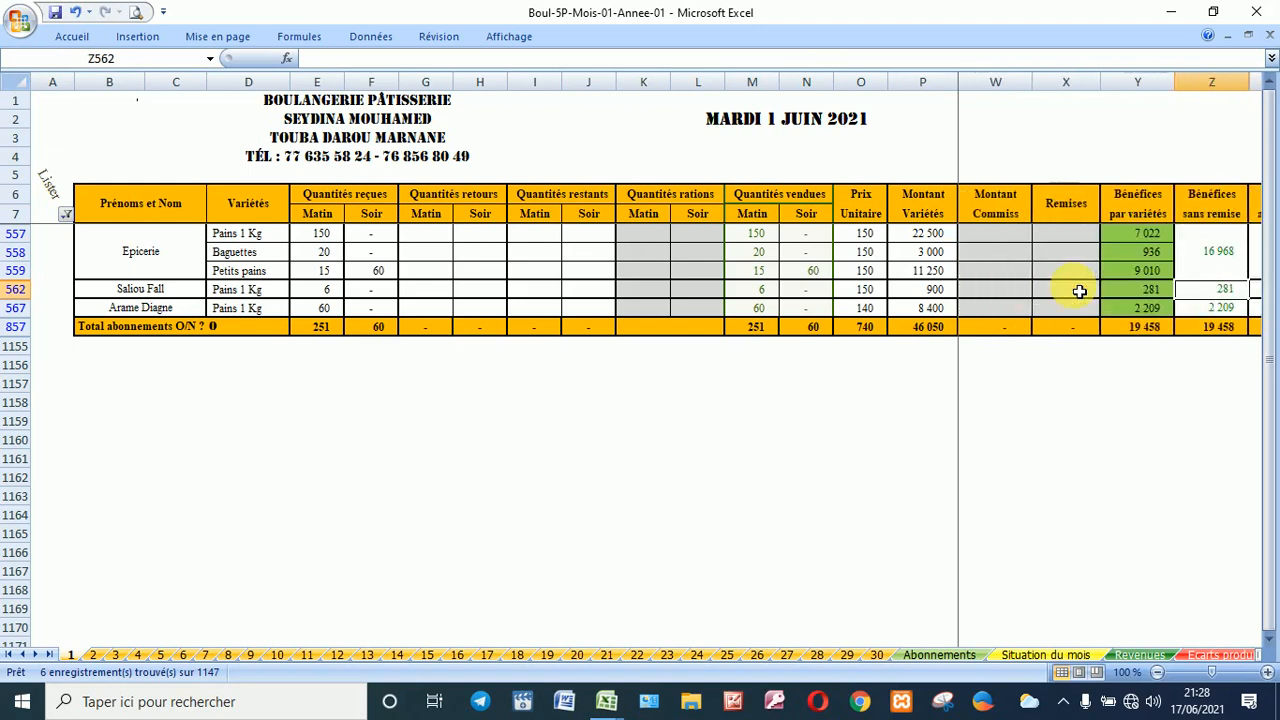
key("Right")
key("Right")
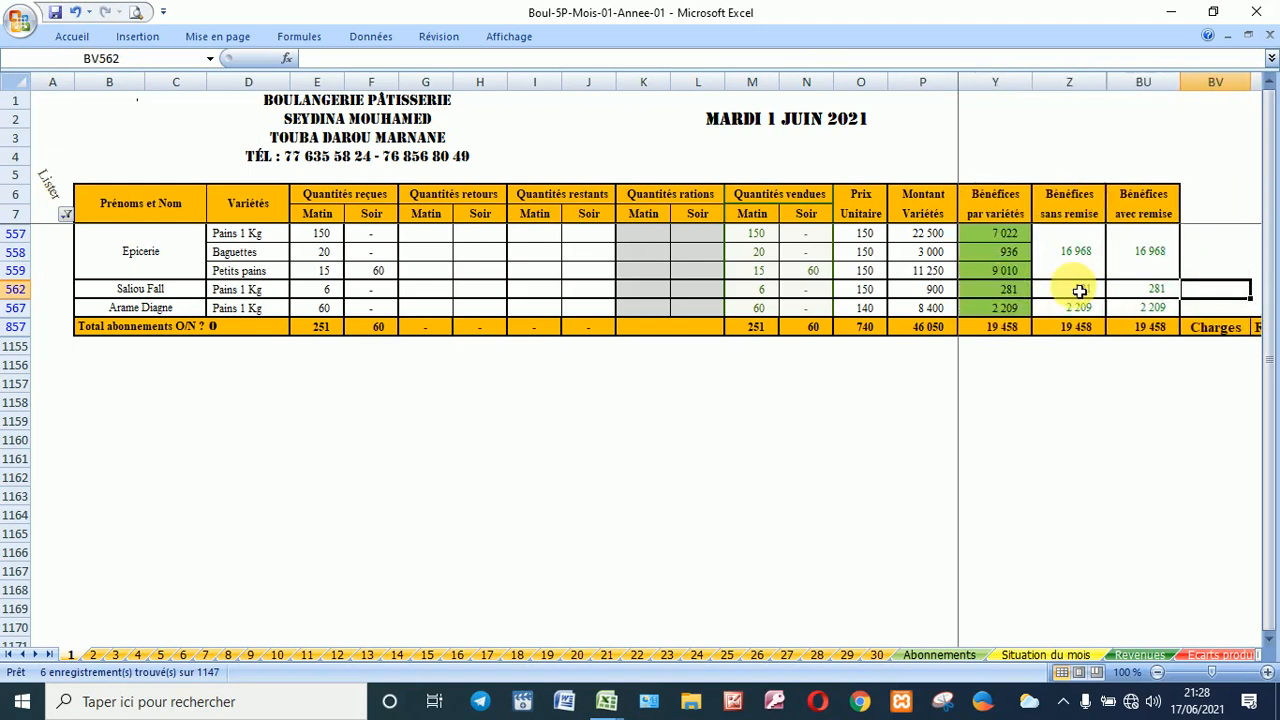
left_click(1128, 250)
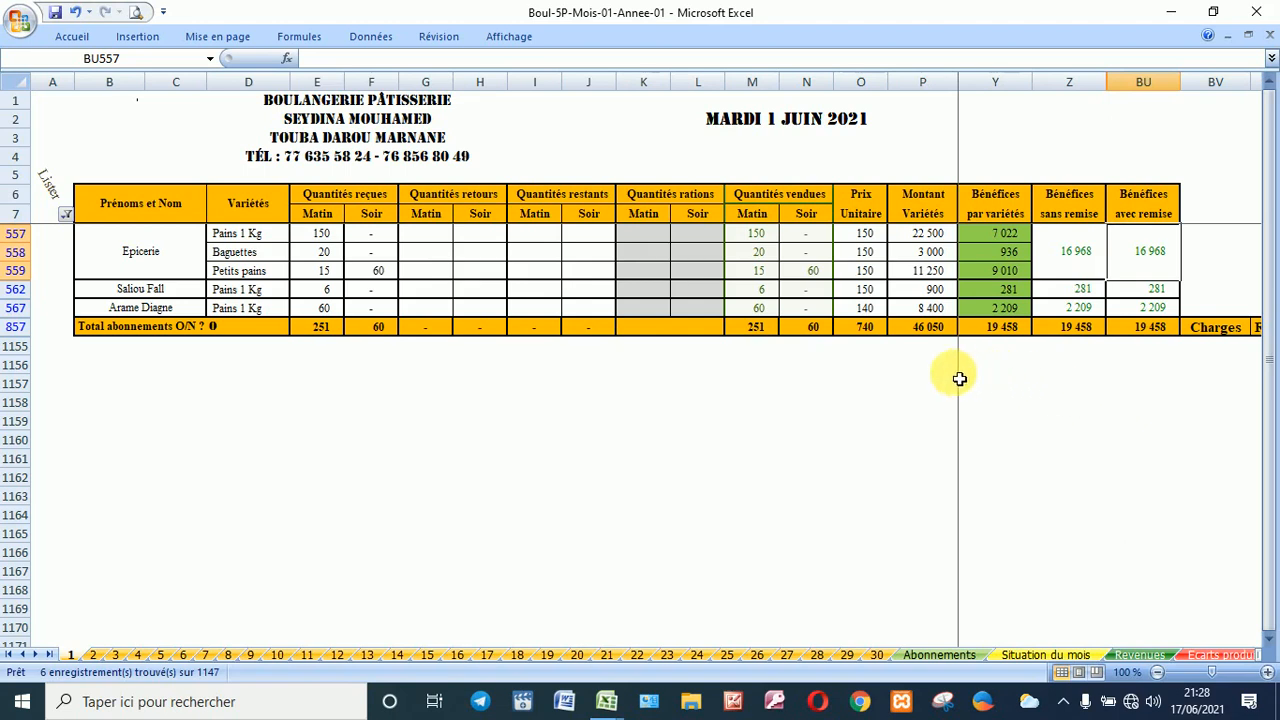
left_click(926, 350)
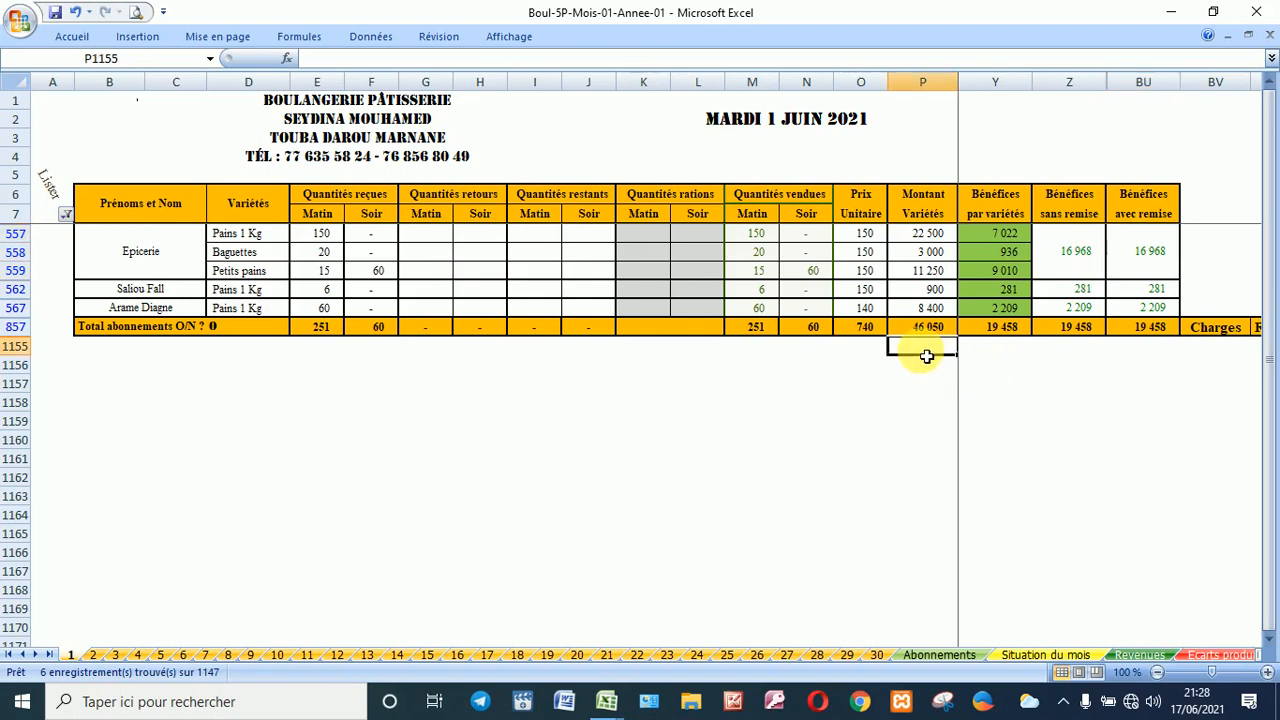
key("Right")
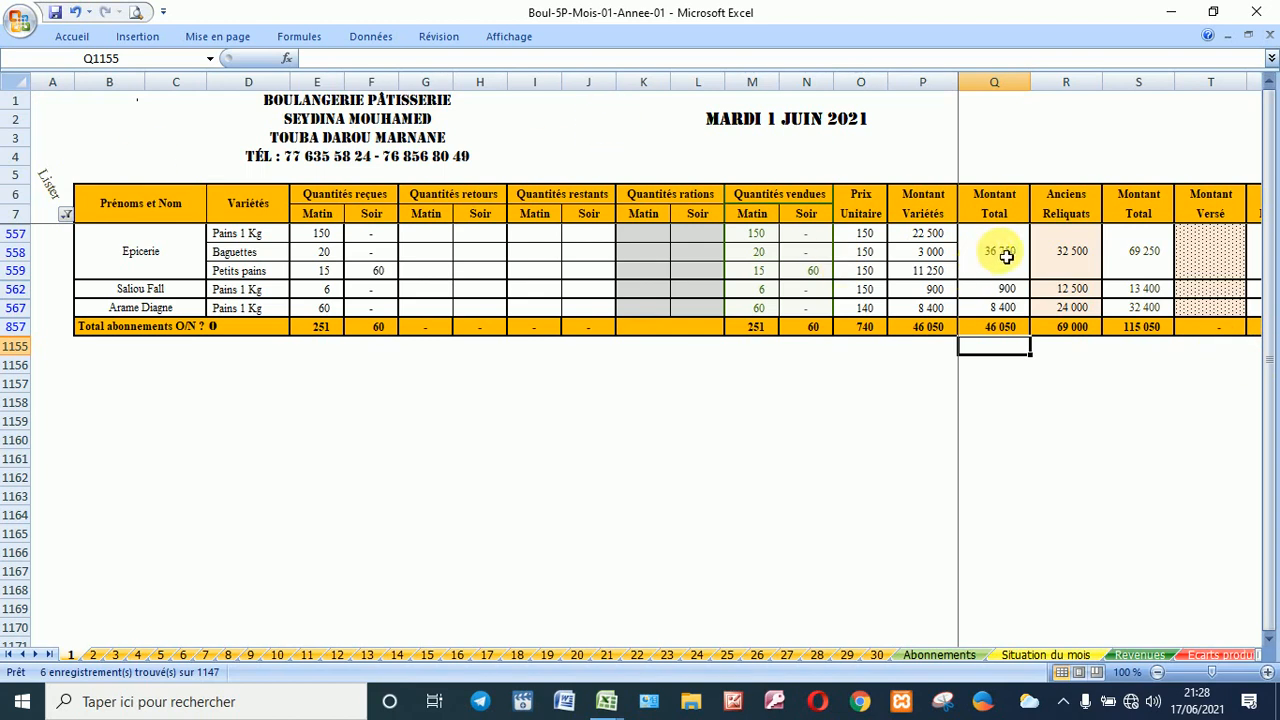
left_click(1066, 252)
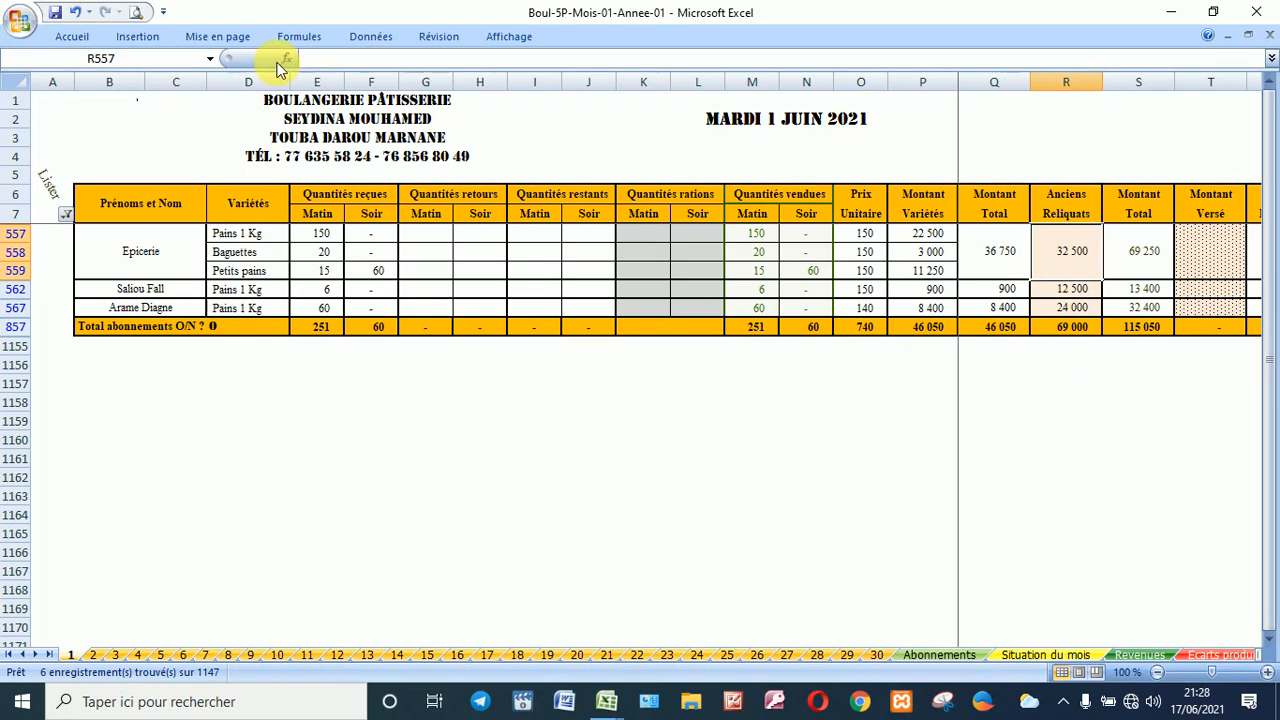
Step: Jump to the _B__ABONNEMENTS named range via the Name Box dropdown
left_click(210, 58)
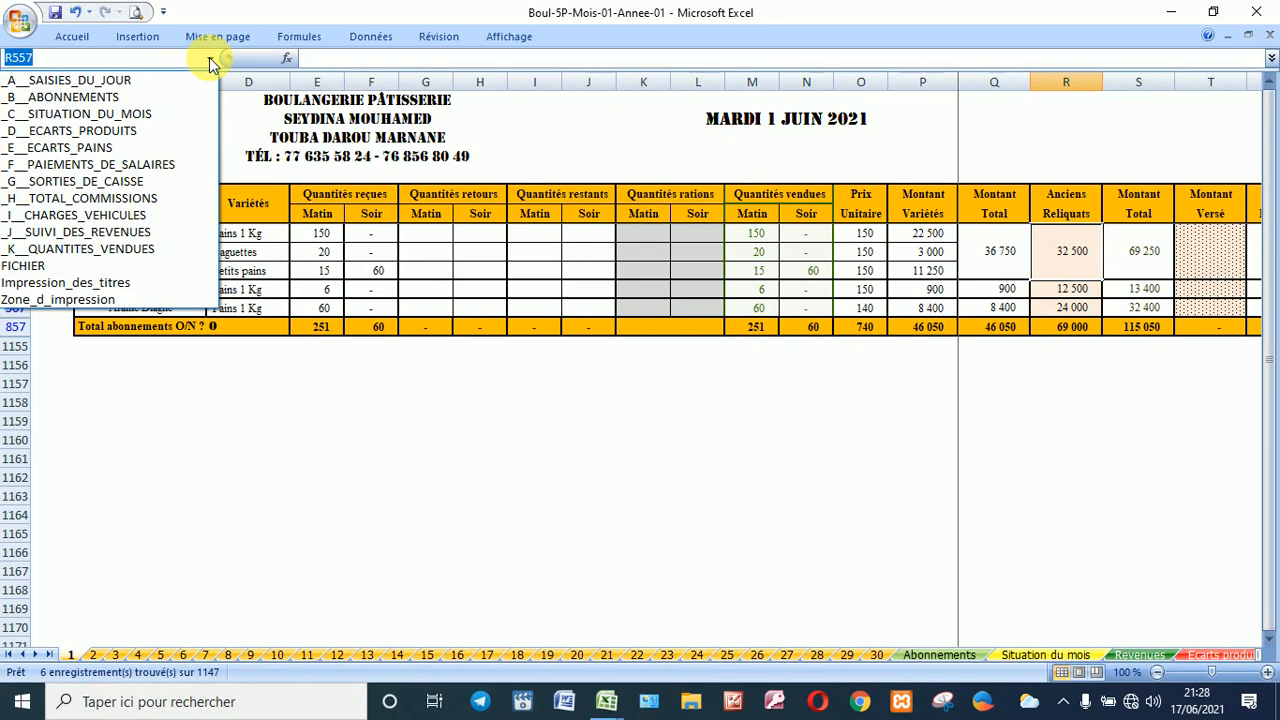
left_click(135, 96)
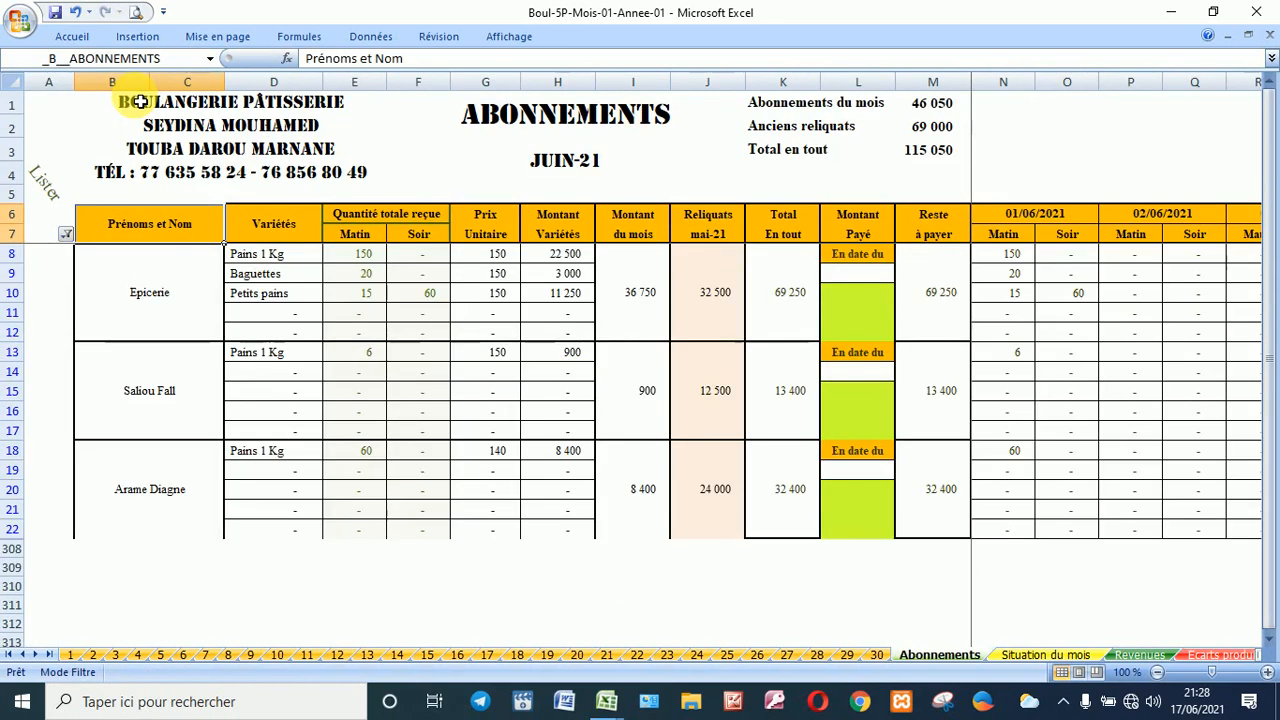
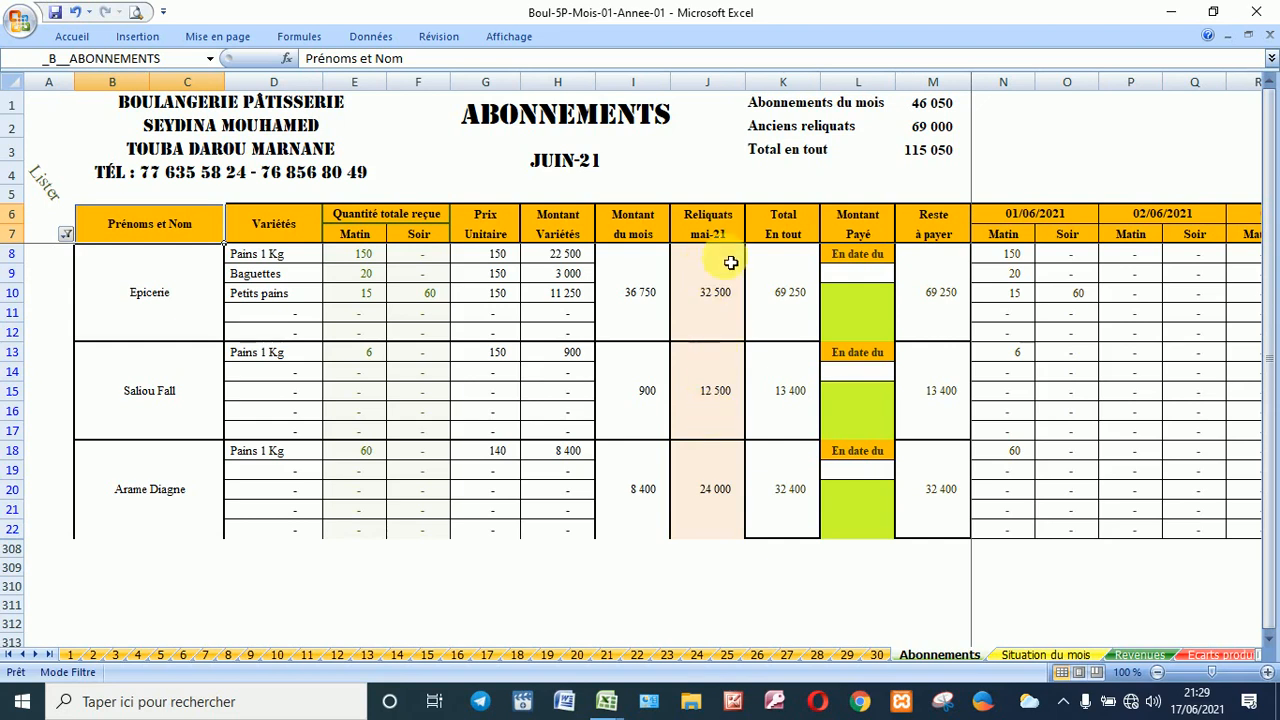
Step: Try entering 3255 as Epicerie's paid amount in L10, then cancel the rejected entry
left_click(844, 279)
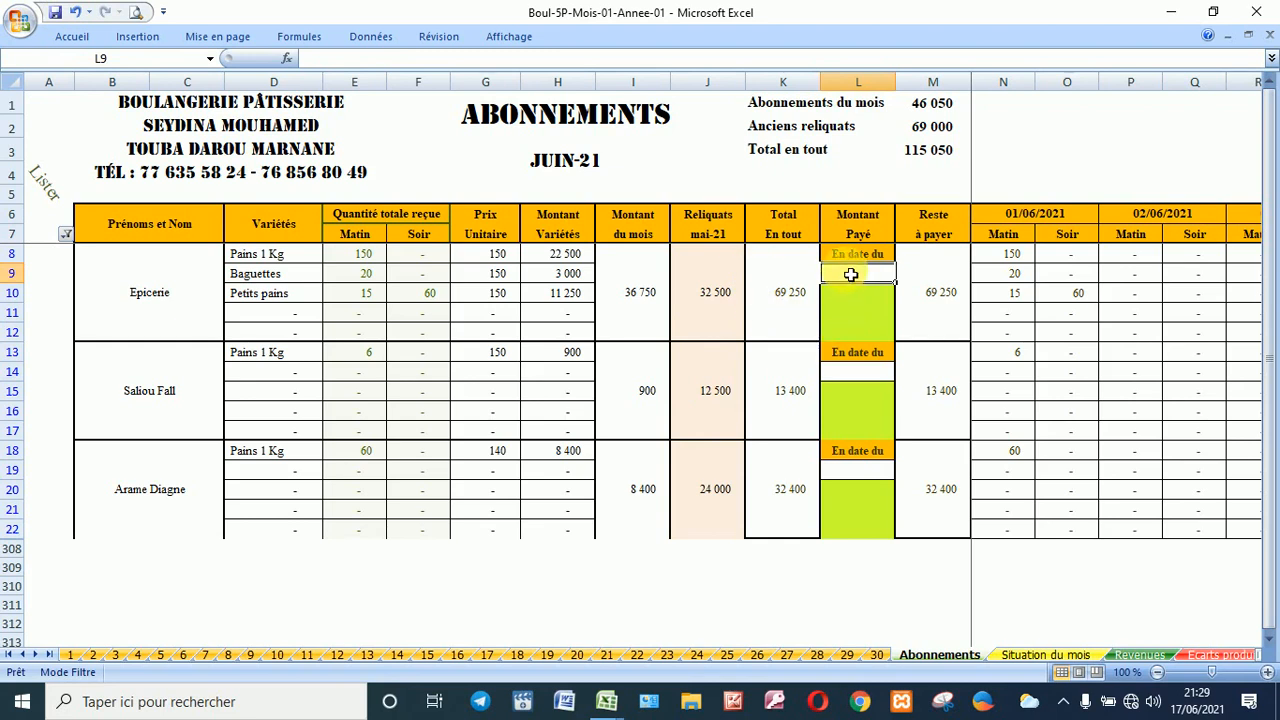
left_click(849, 309)
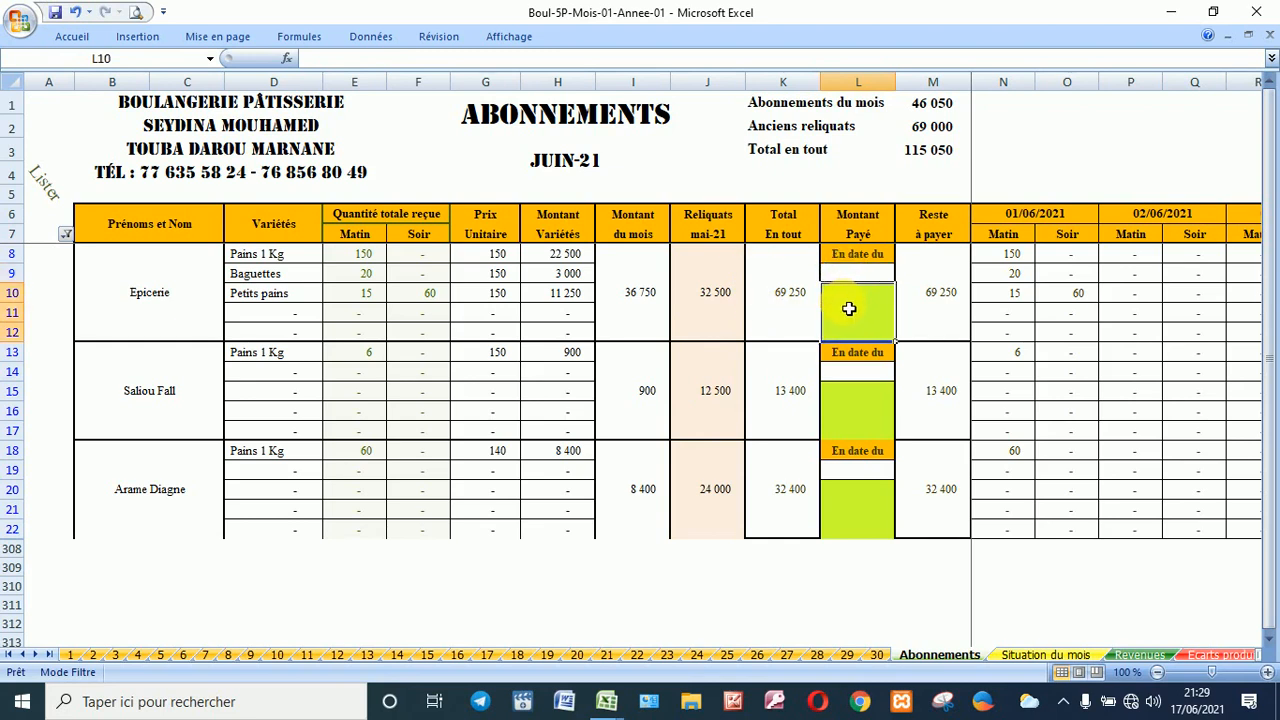
type("32")
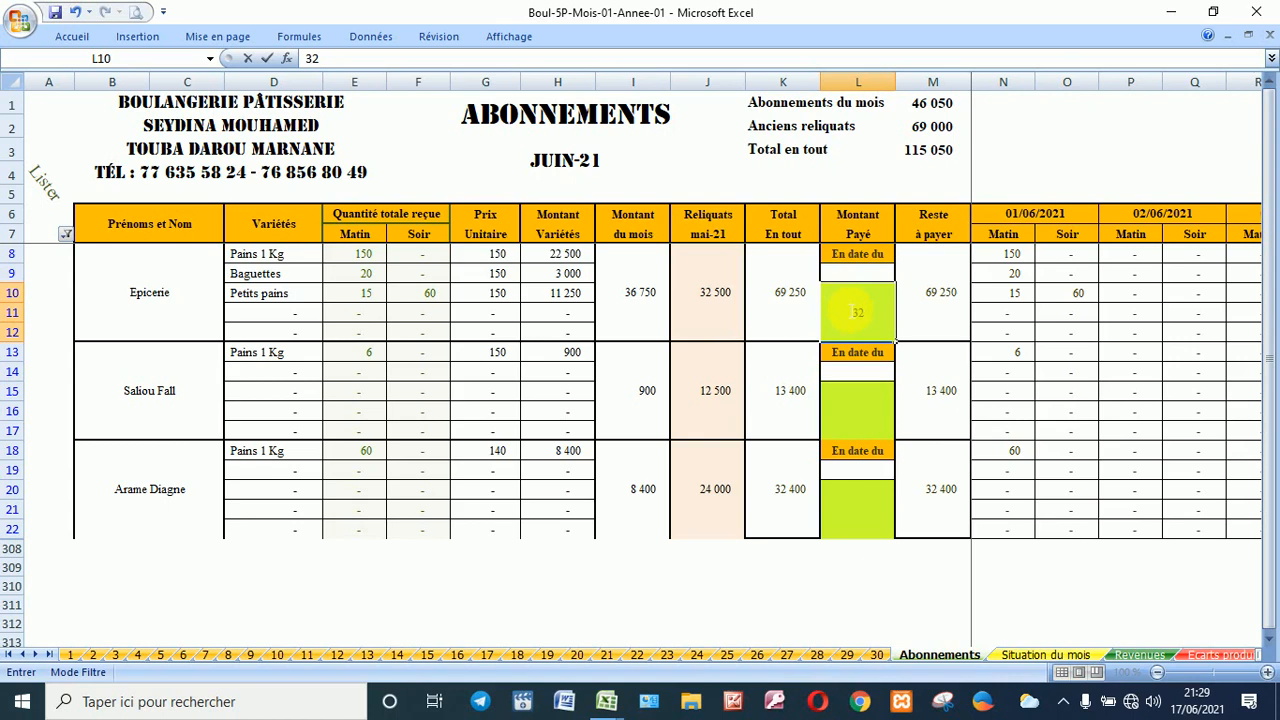
type("55")
key("Return")
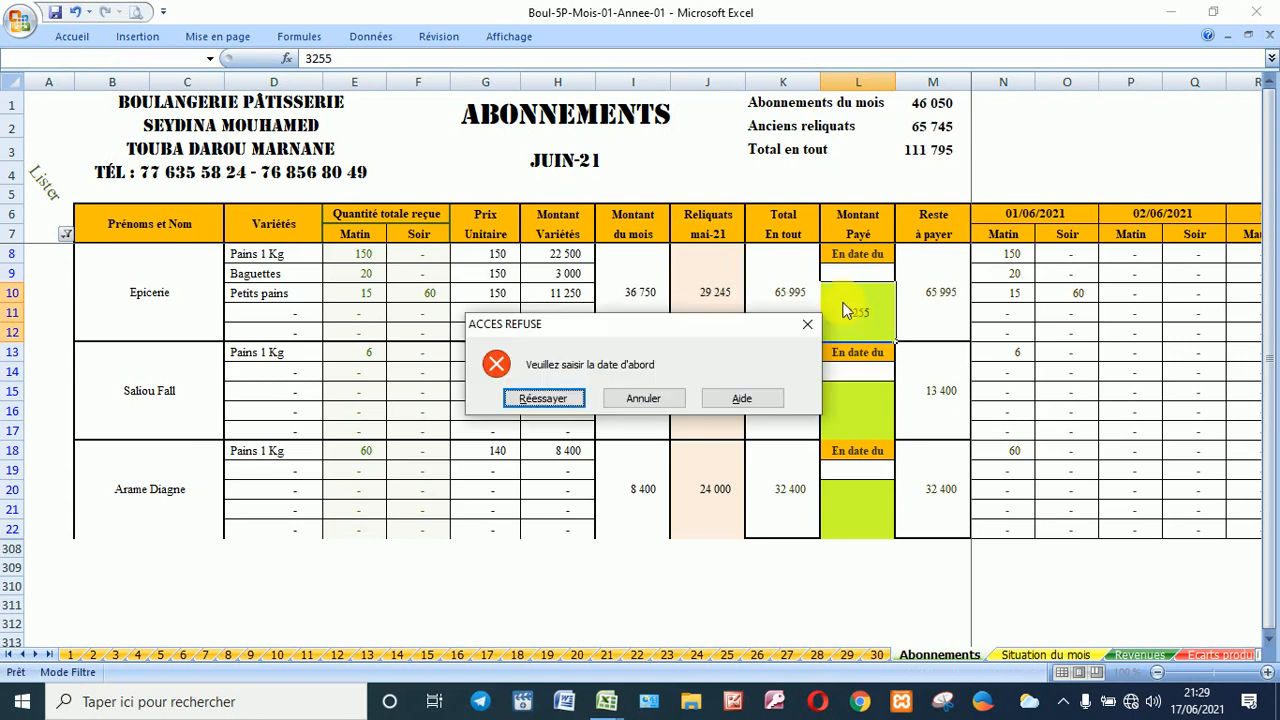
left_click(565, 399)
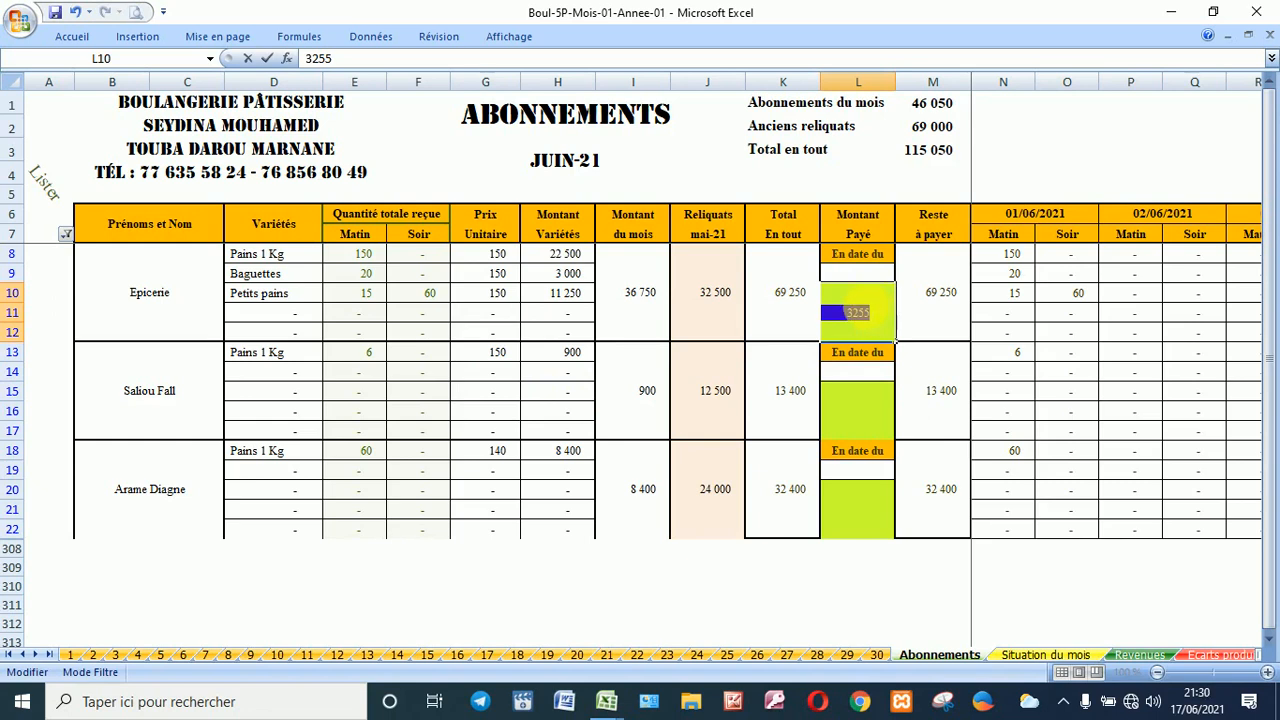
key("Escape")
Step: Enter Epicerie's payment date 01/06/2021 in L9 and amount 62500 in L10
left_click(871, 279)
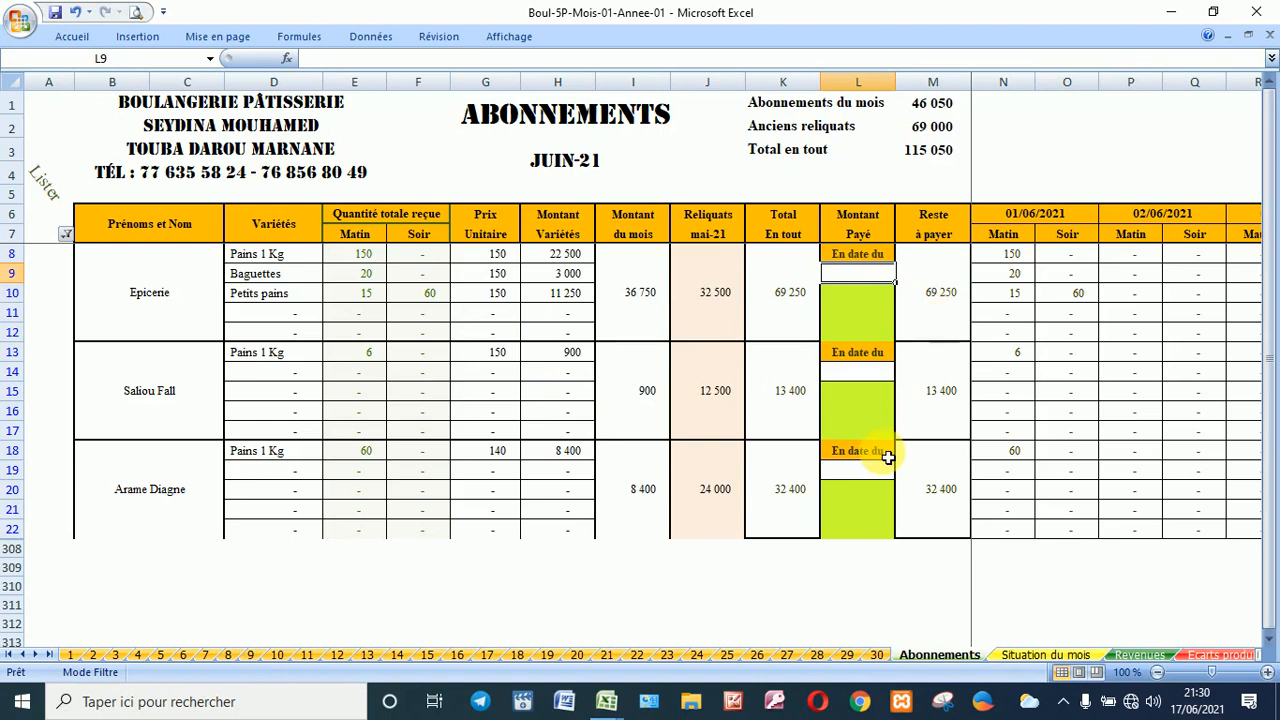
type("1")
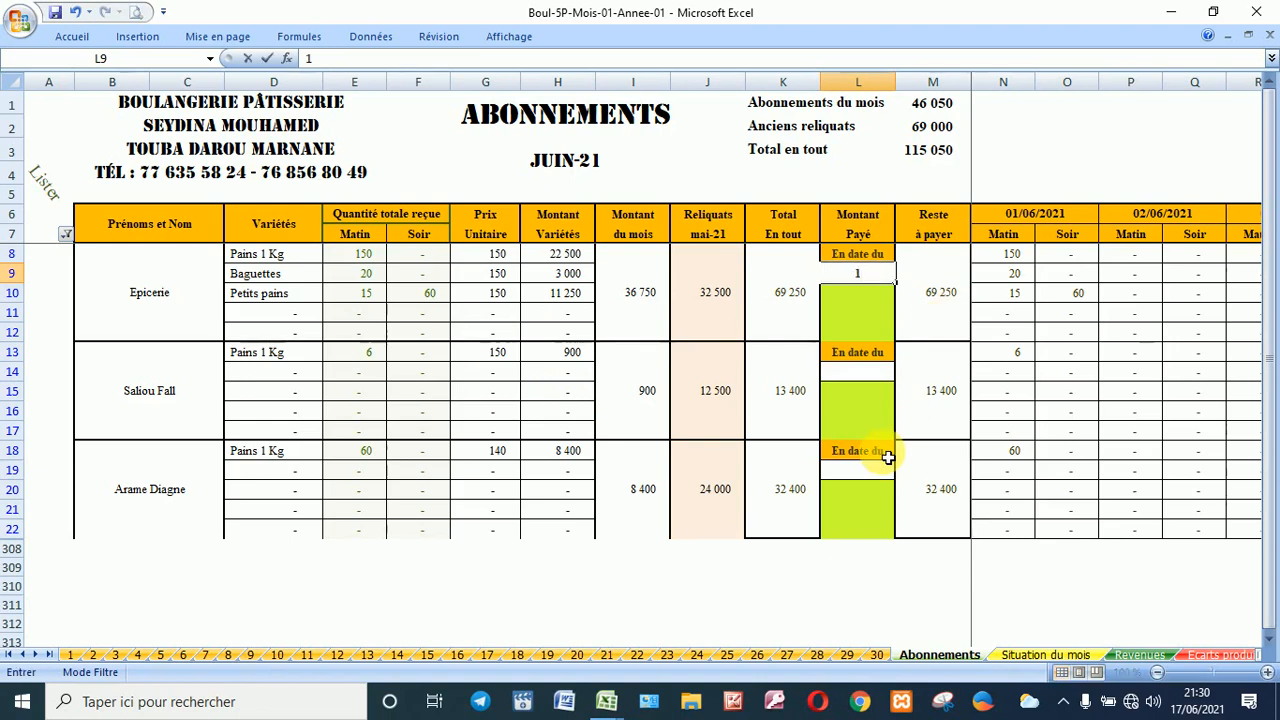
type("/6")
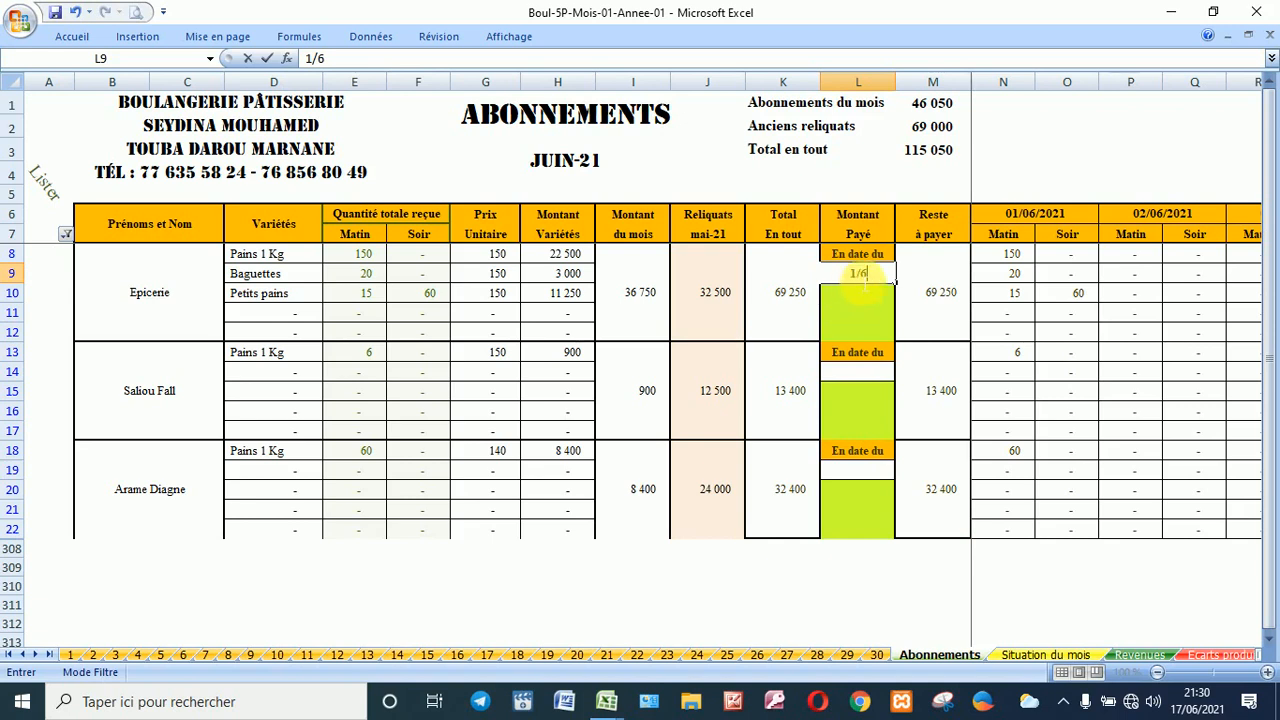
left_click(854, 318)
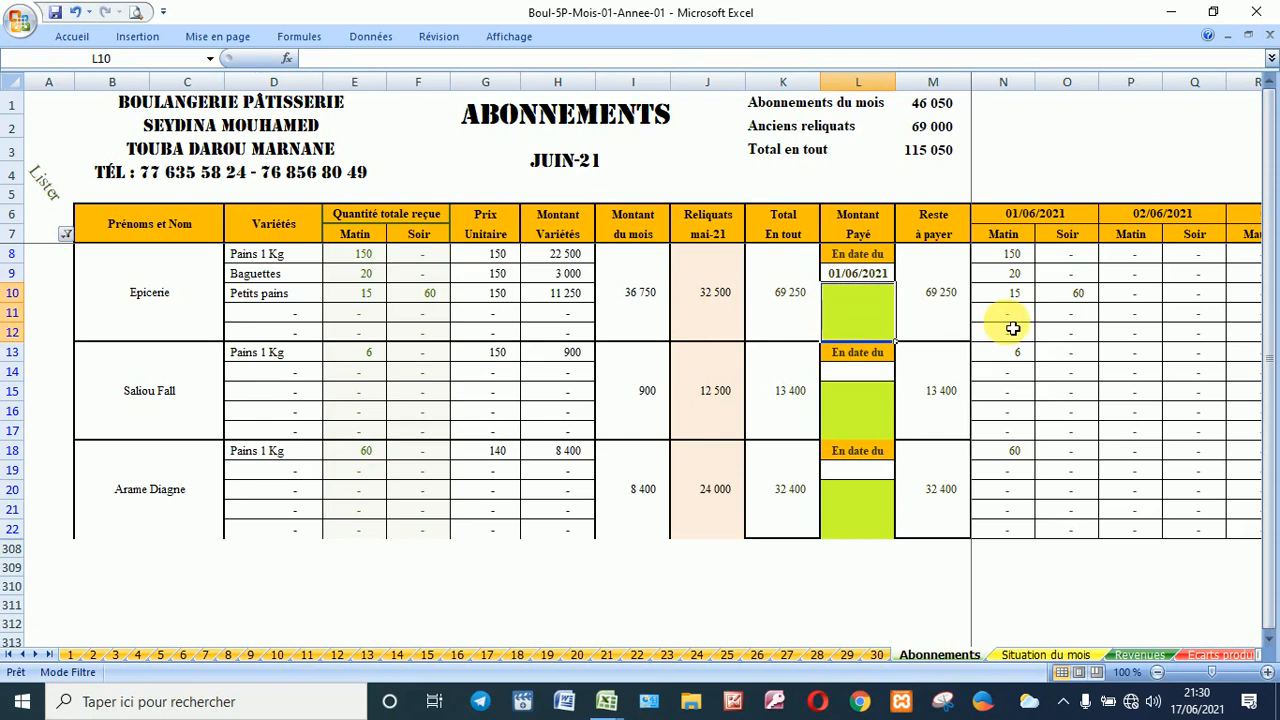
type("6")
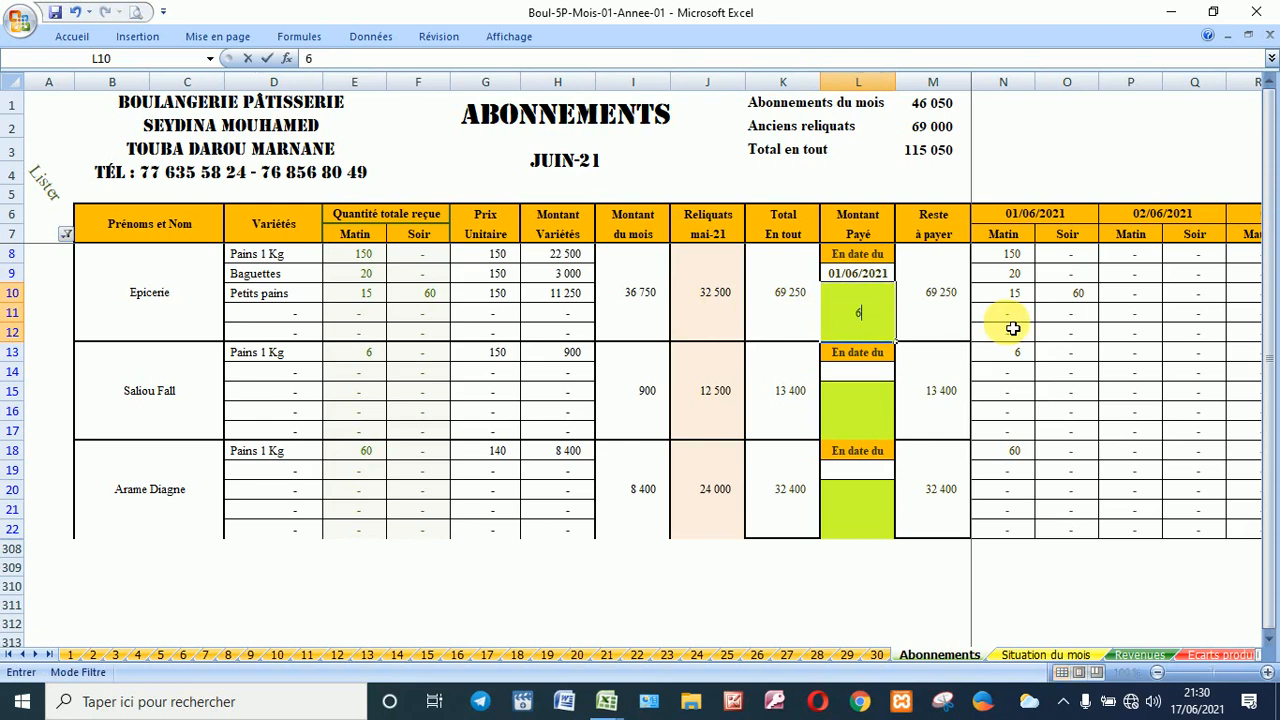
type("2500")
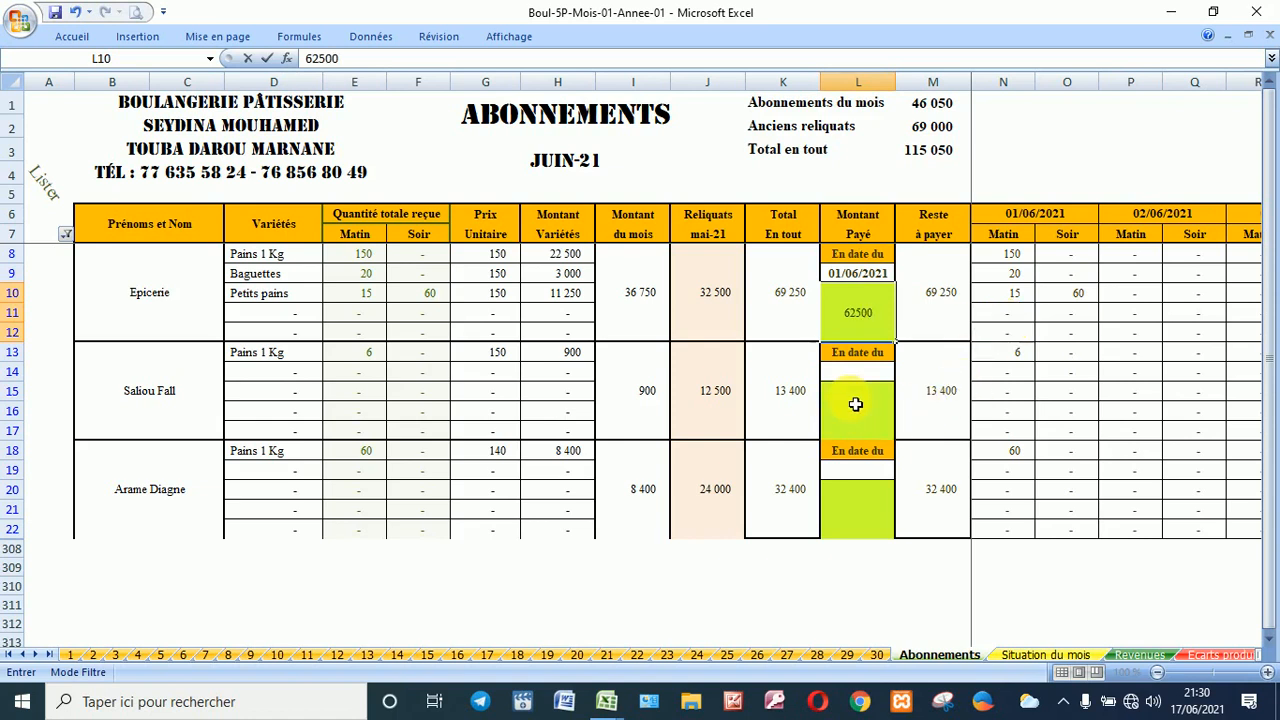
left_click(855, 403)
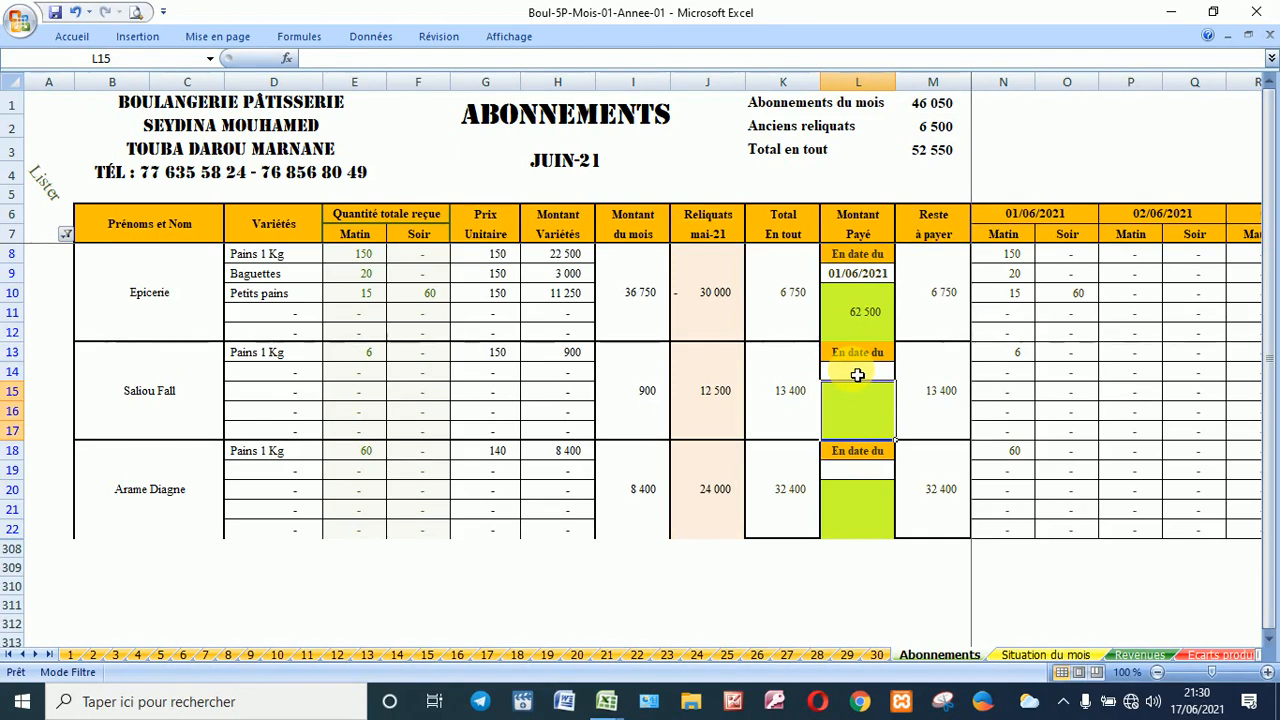
Step: Discard the misplaced date, then enter 01/06/2021 in L14 and 12500 in L15
type("1/")
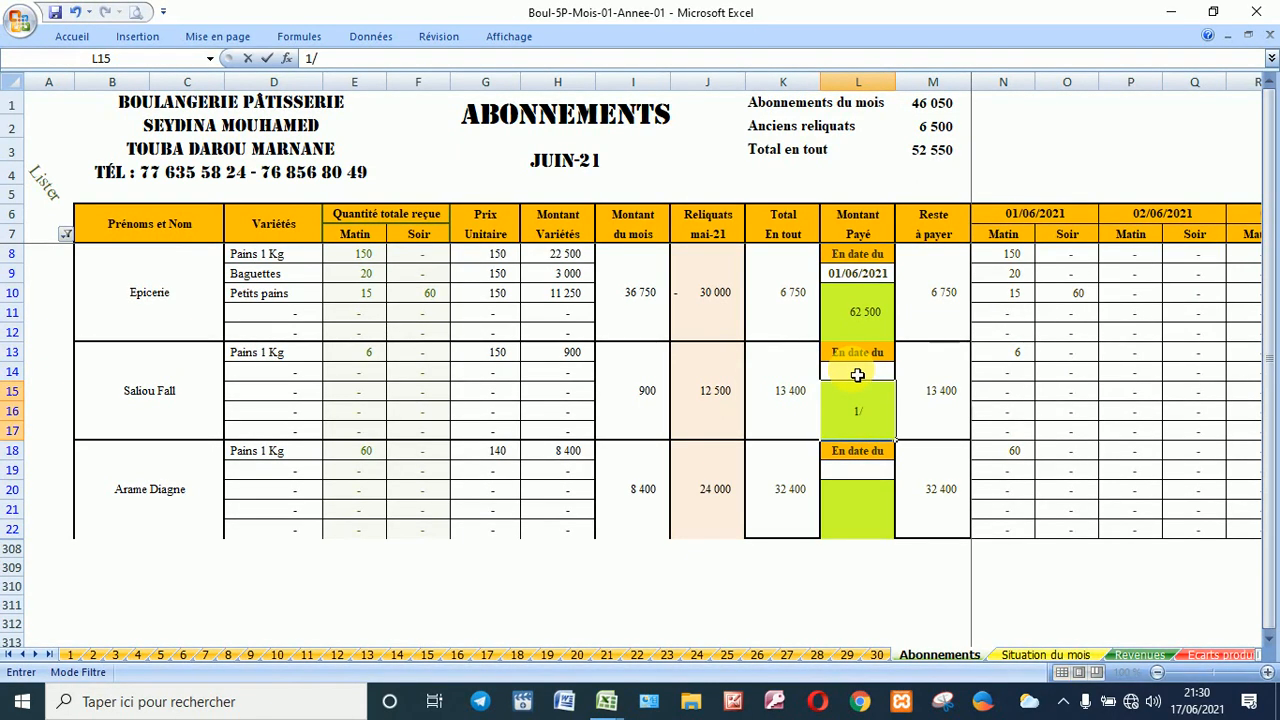
type("6")
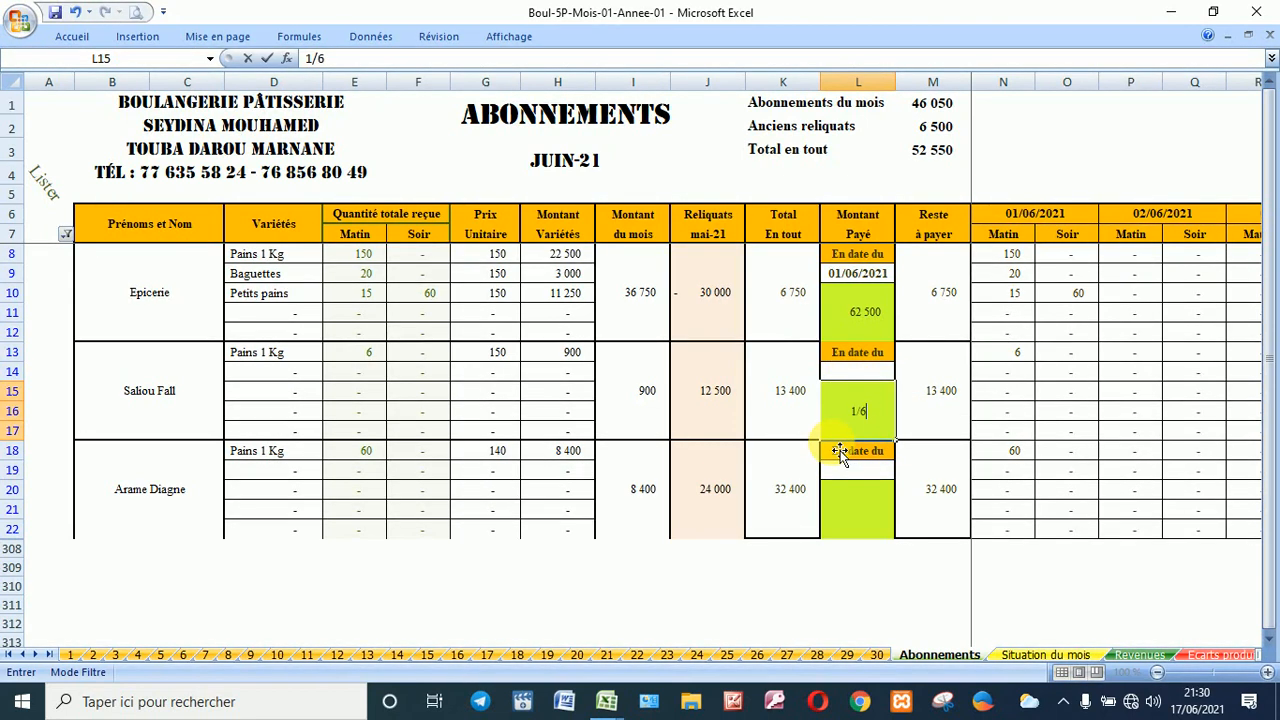
key("Escape")
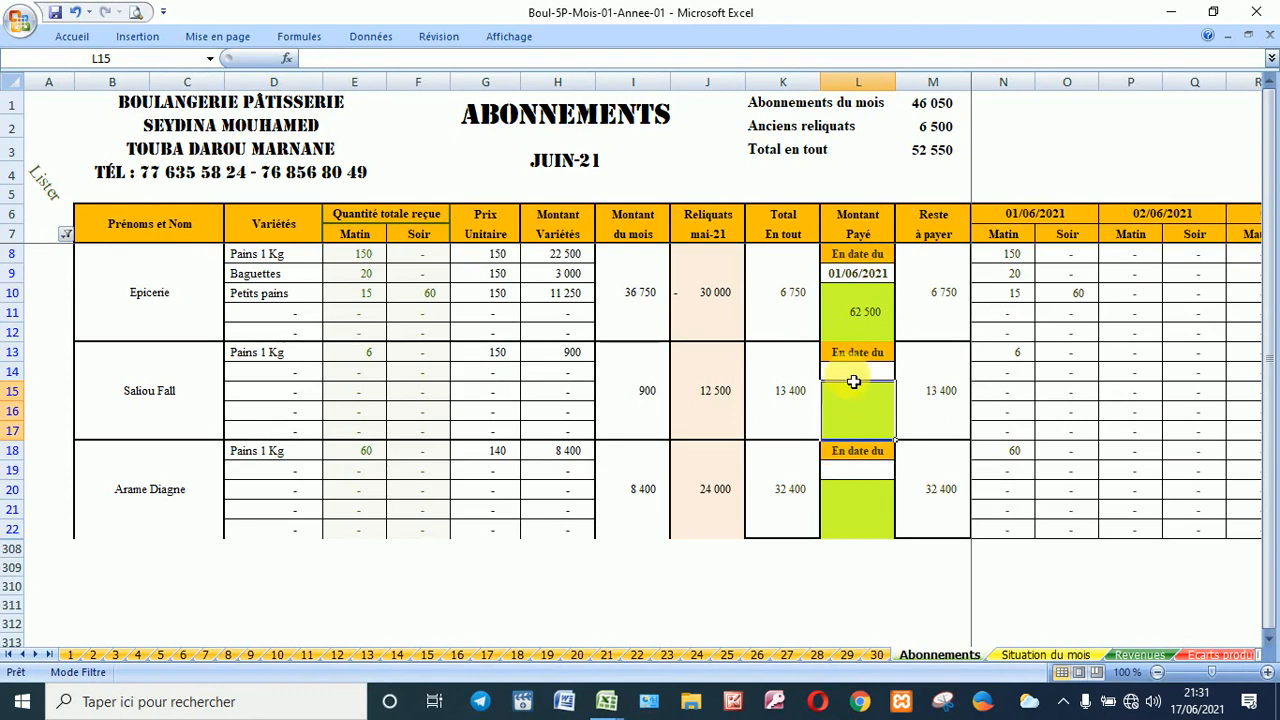
left_click(853, 378)
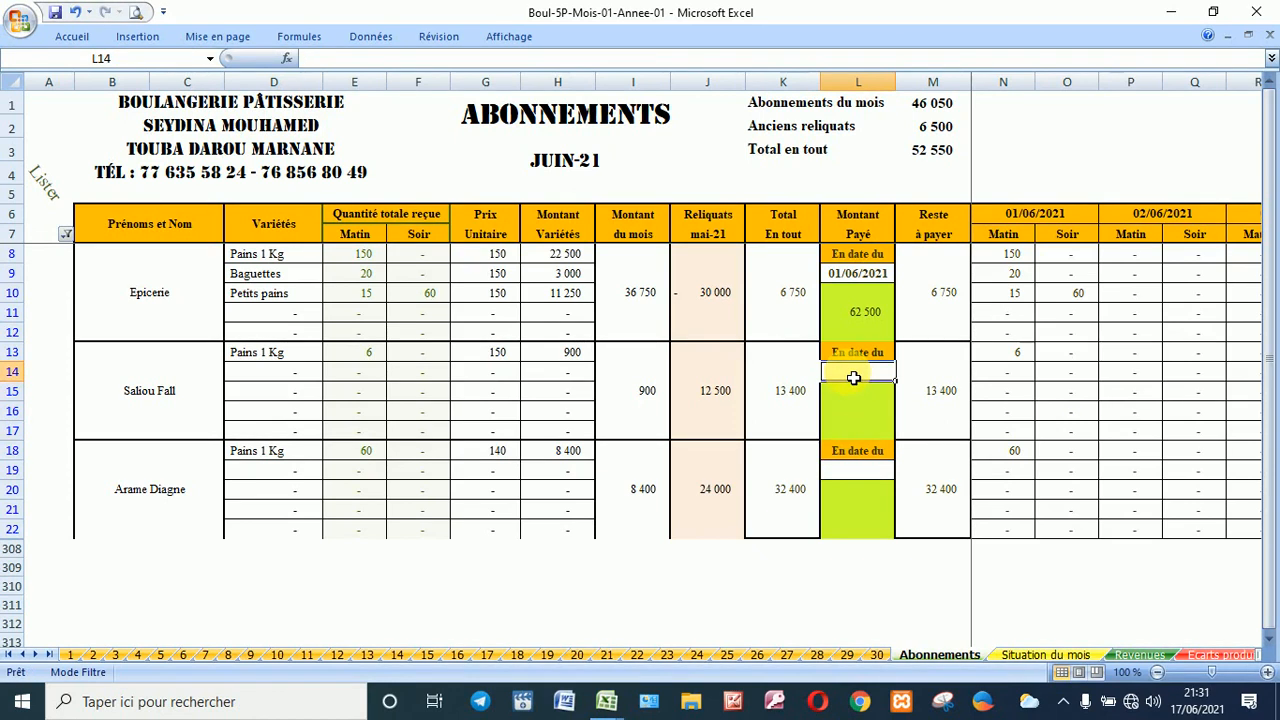
type("1")
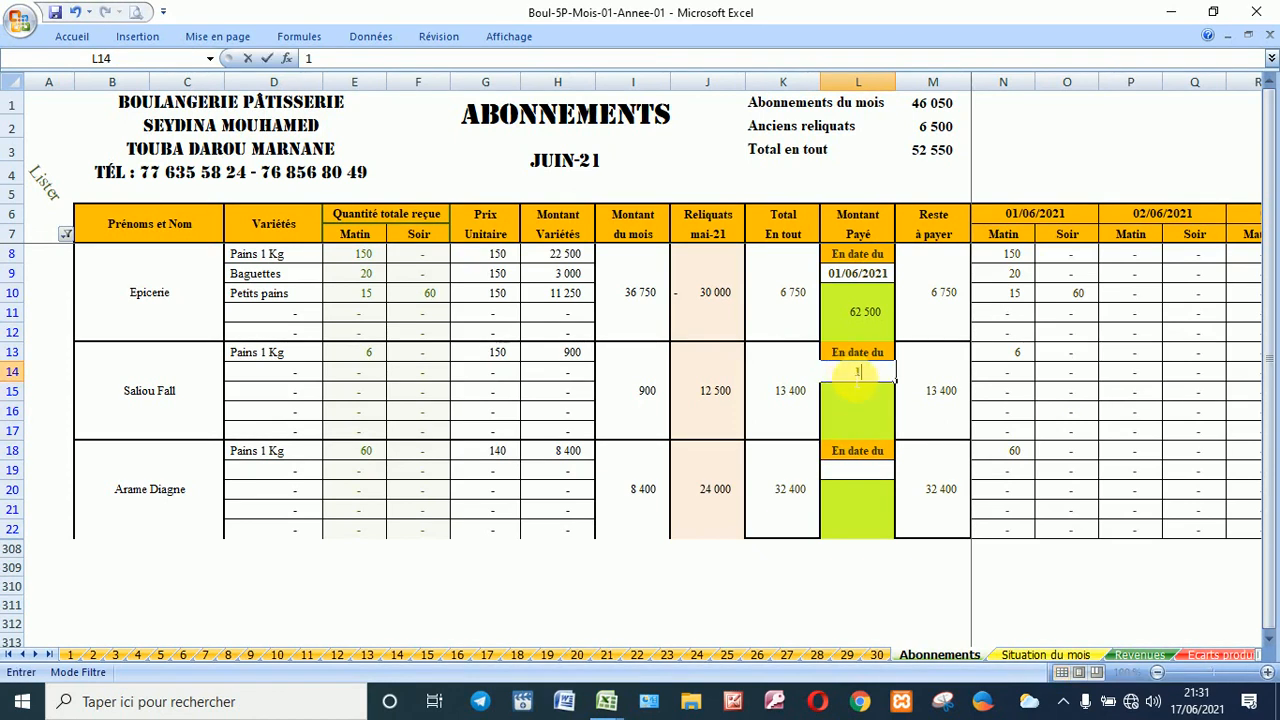
type("/6")
left_click(878, 406)
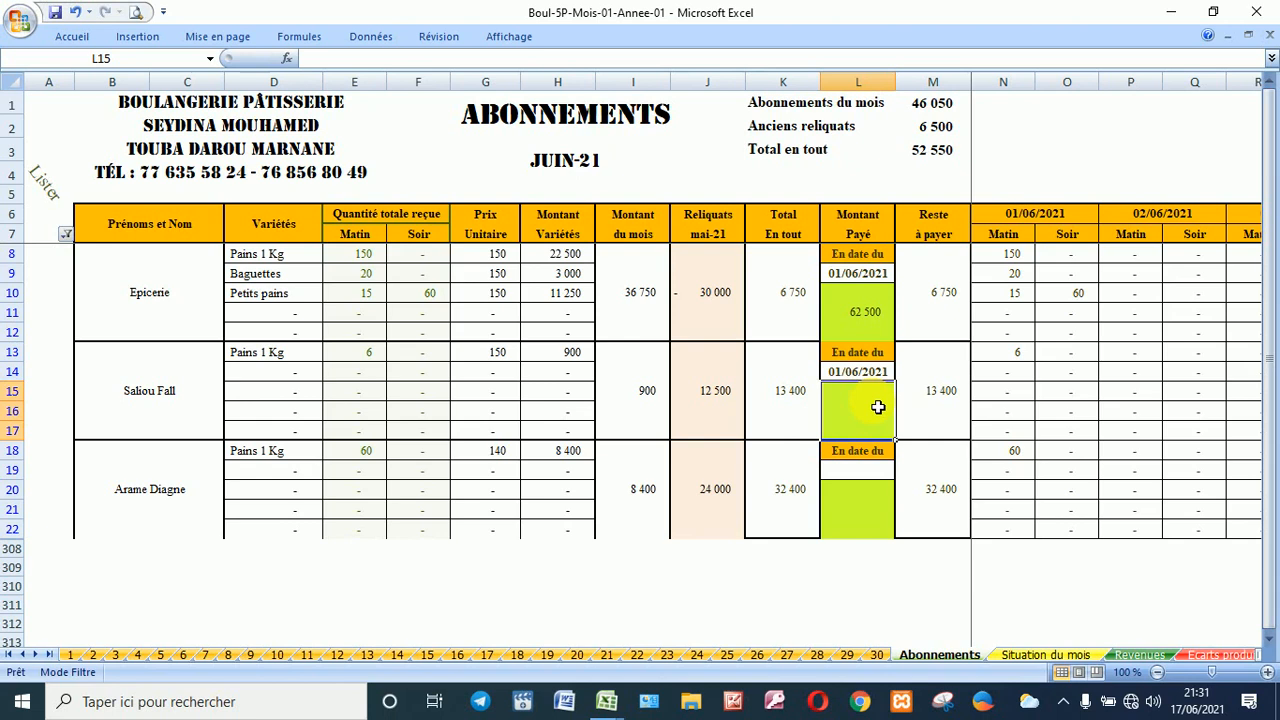
type("1250")
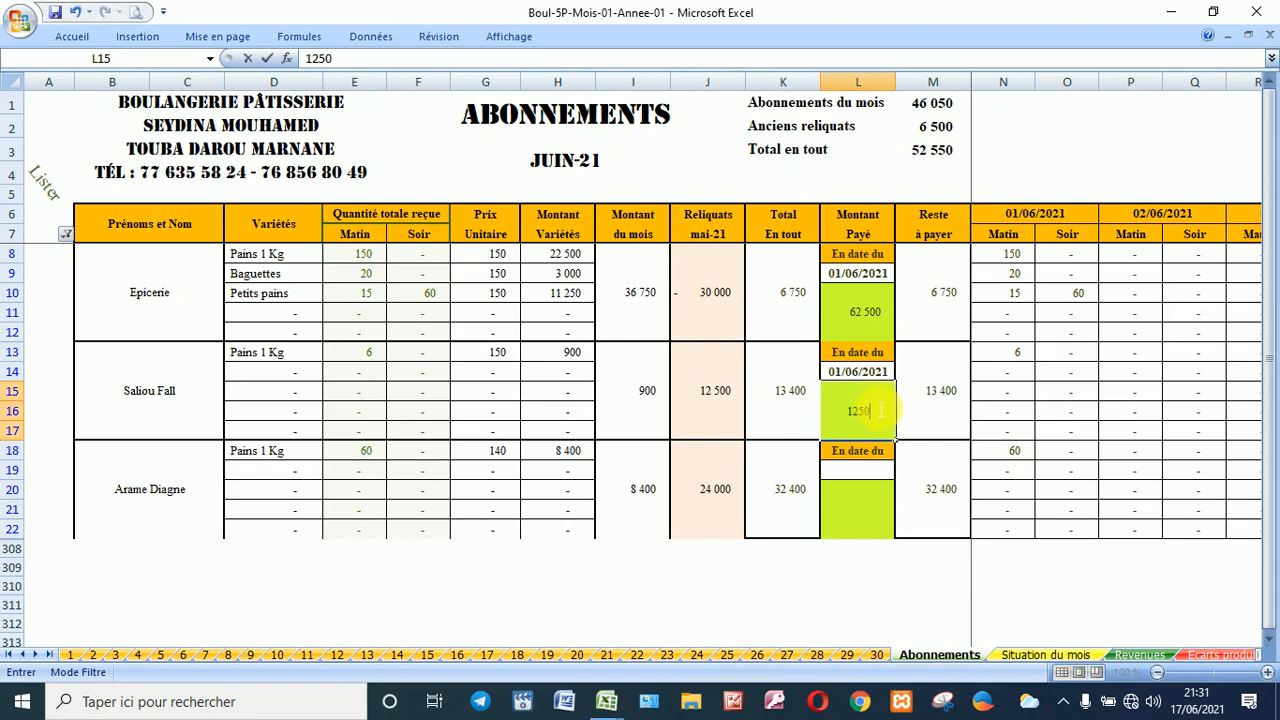
type("0")
left_click(865, 515)
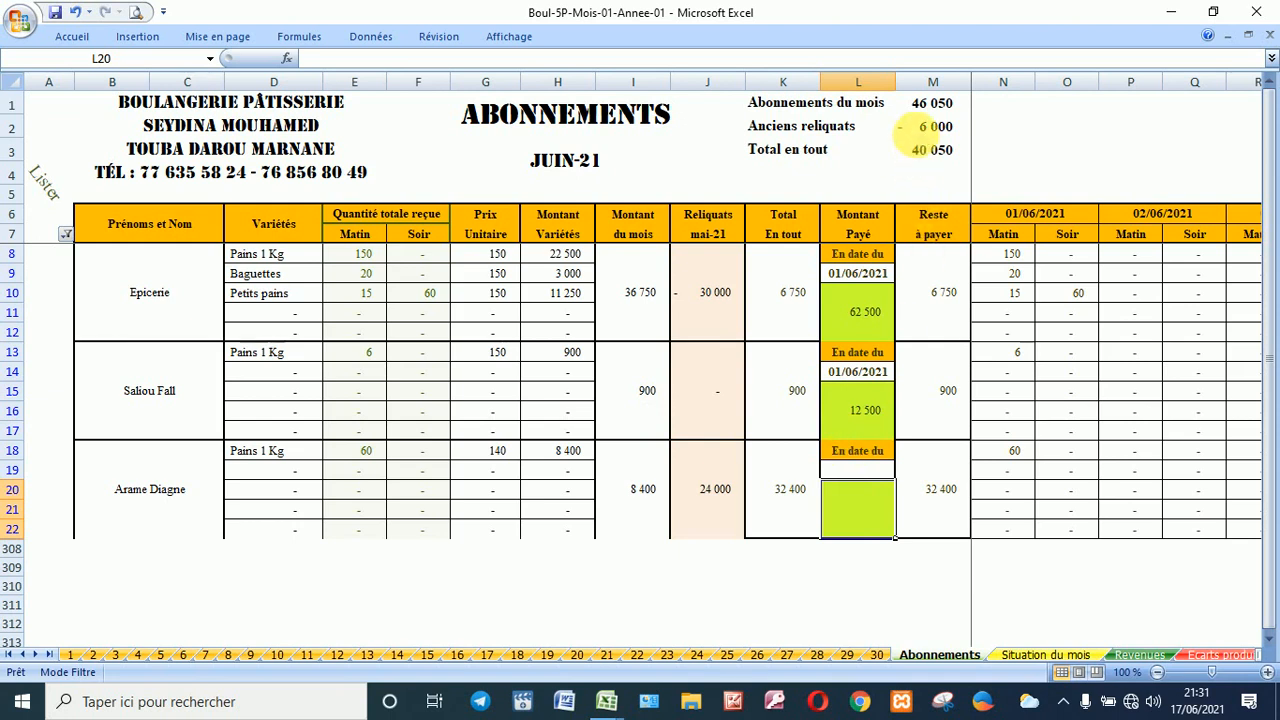
Step: Go back to the second subscriber's paid-amount cell L15
left_click(857, 400)
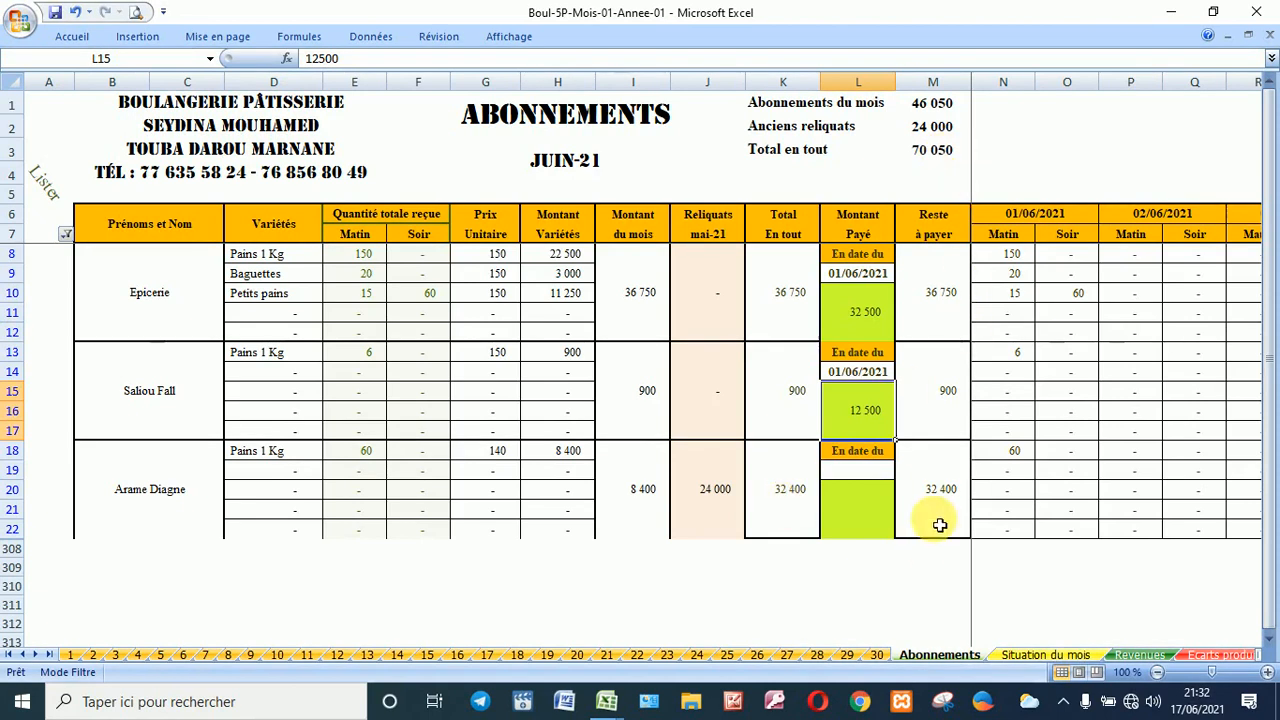
Step: Jump to _A__SAISIES_DU_JOUR and switch the Lister filter from G - Abonnements to K - Caisse du jour
left_click(210, 58)
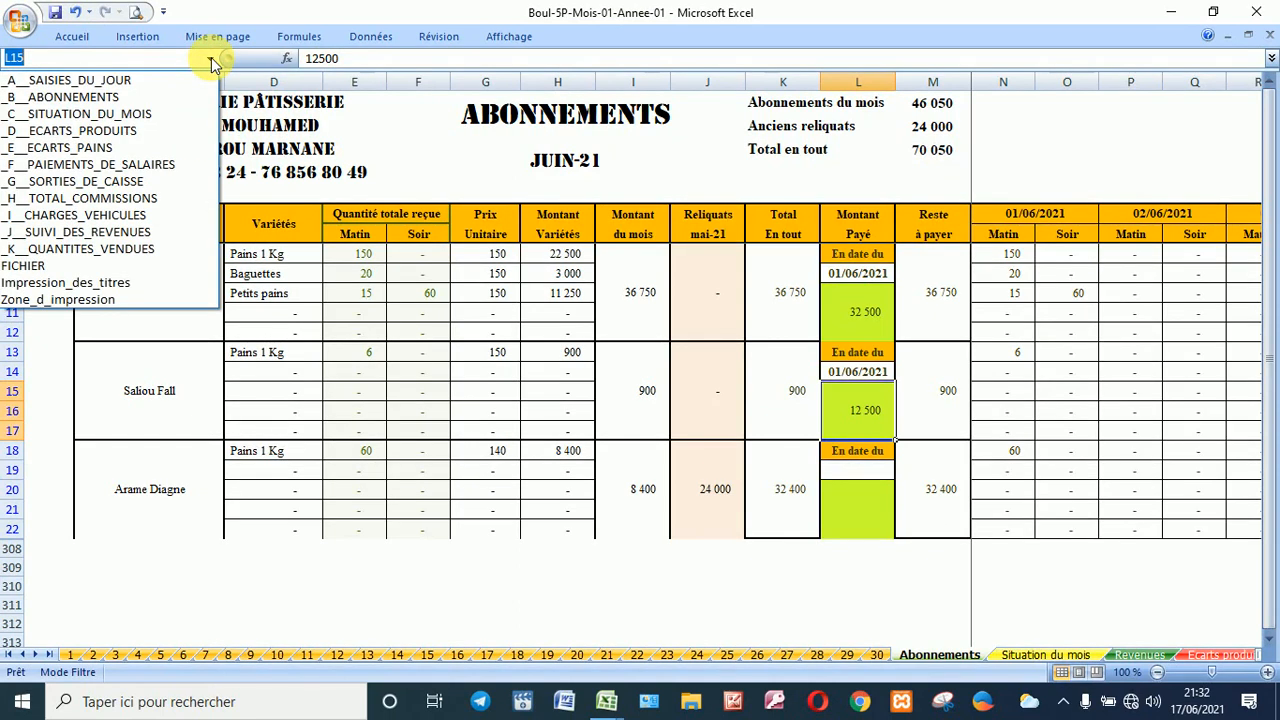
left_click(148, 81)
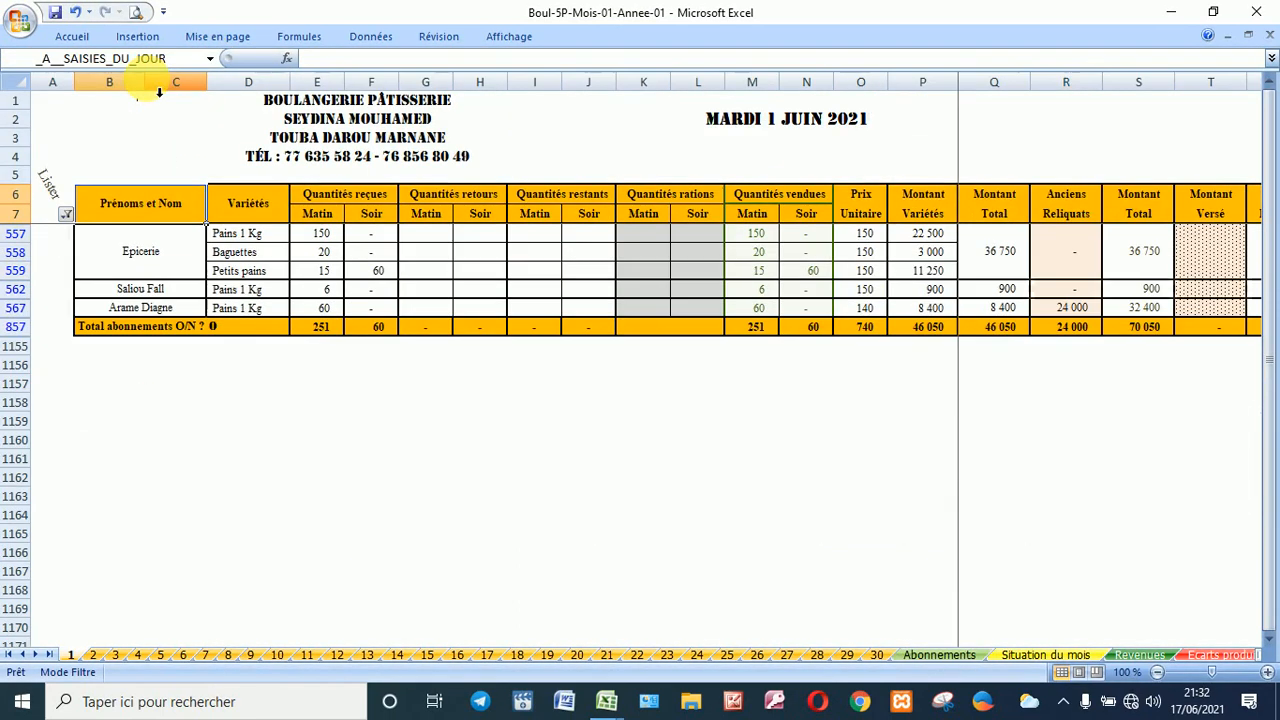
left_click(65, 218)
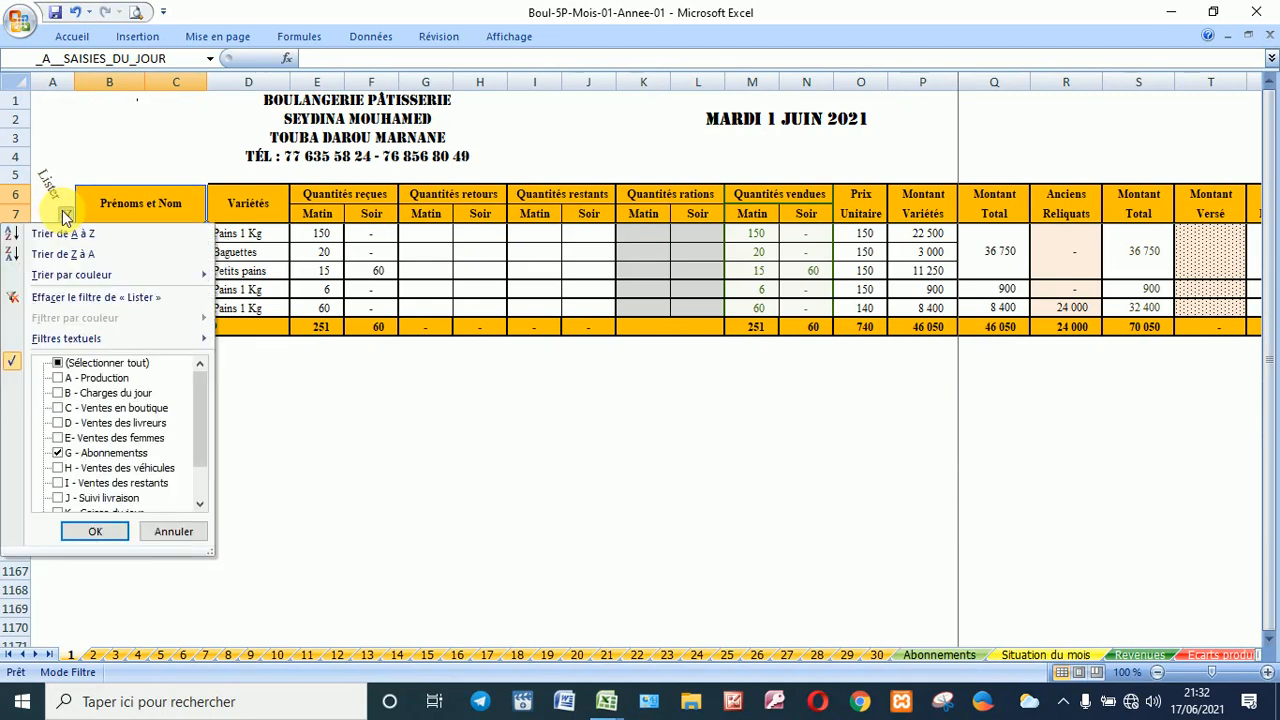
left_click(132, 453)
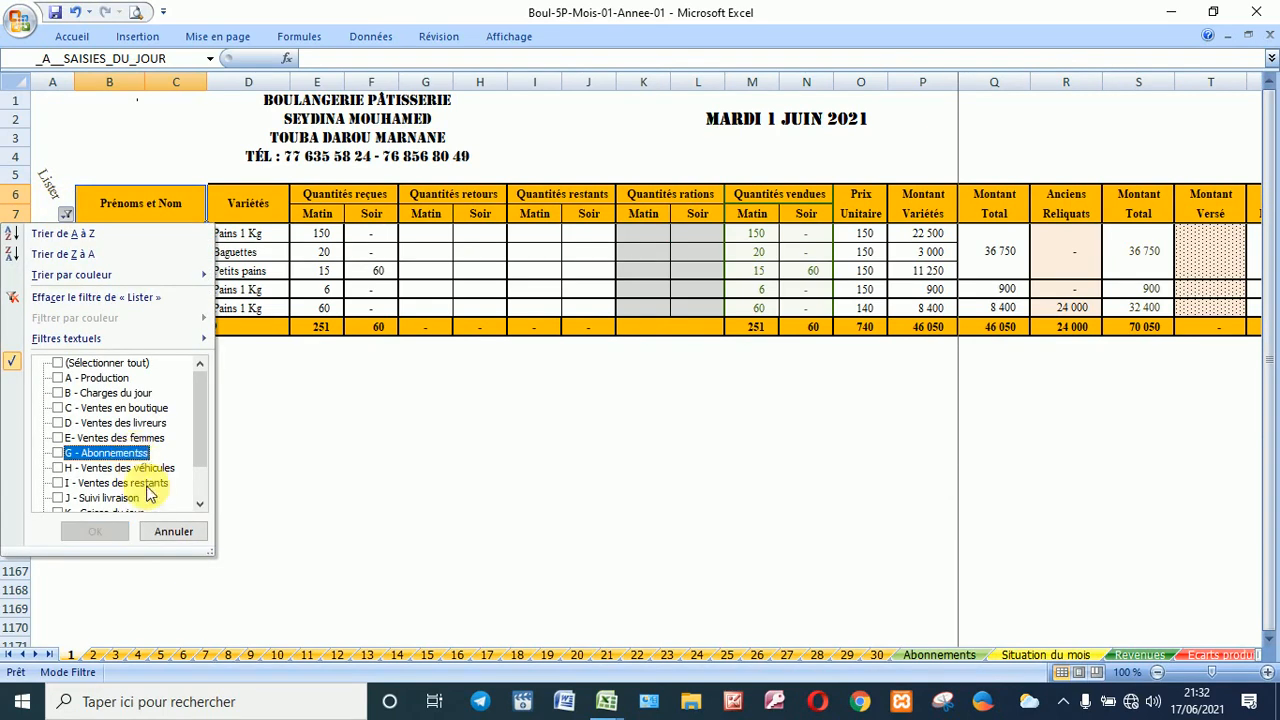
left_click(201, 505)
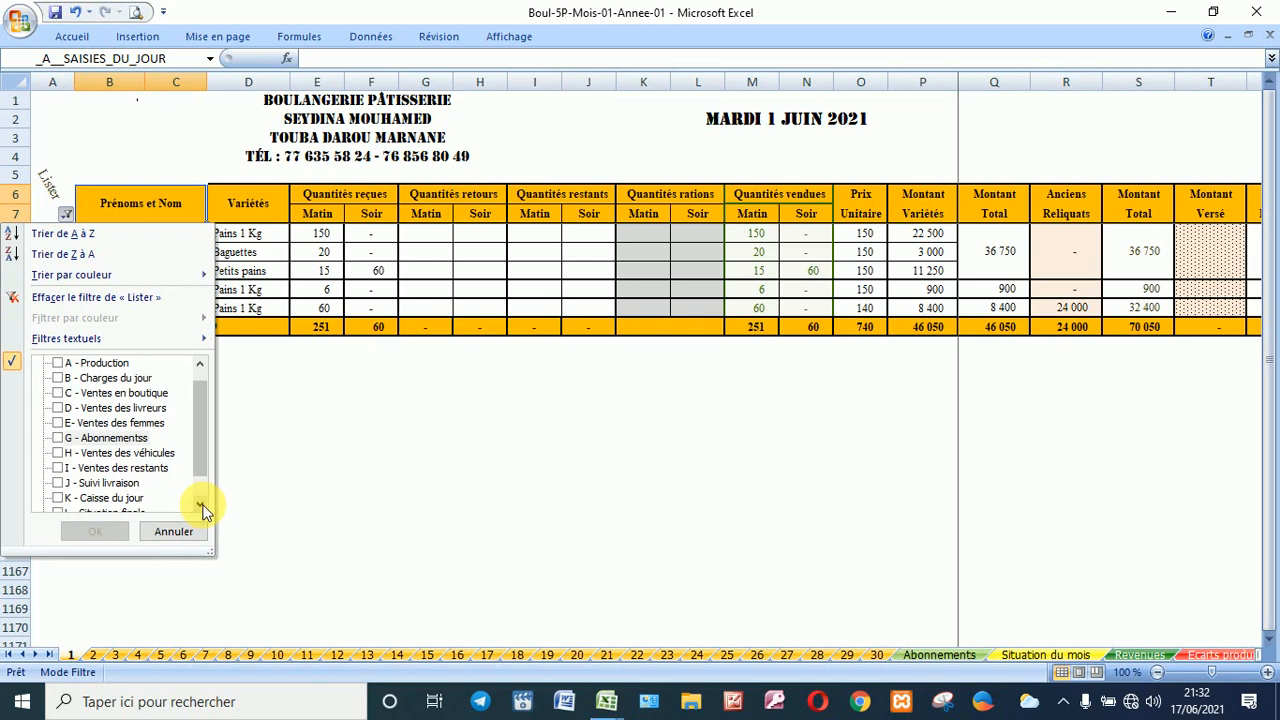
left_click(201, 505)
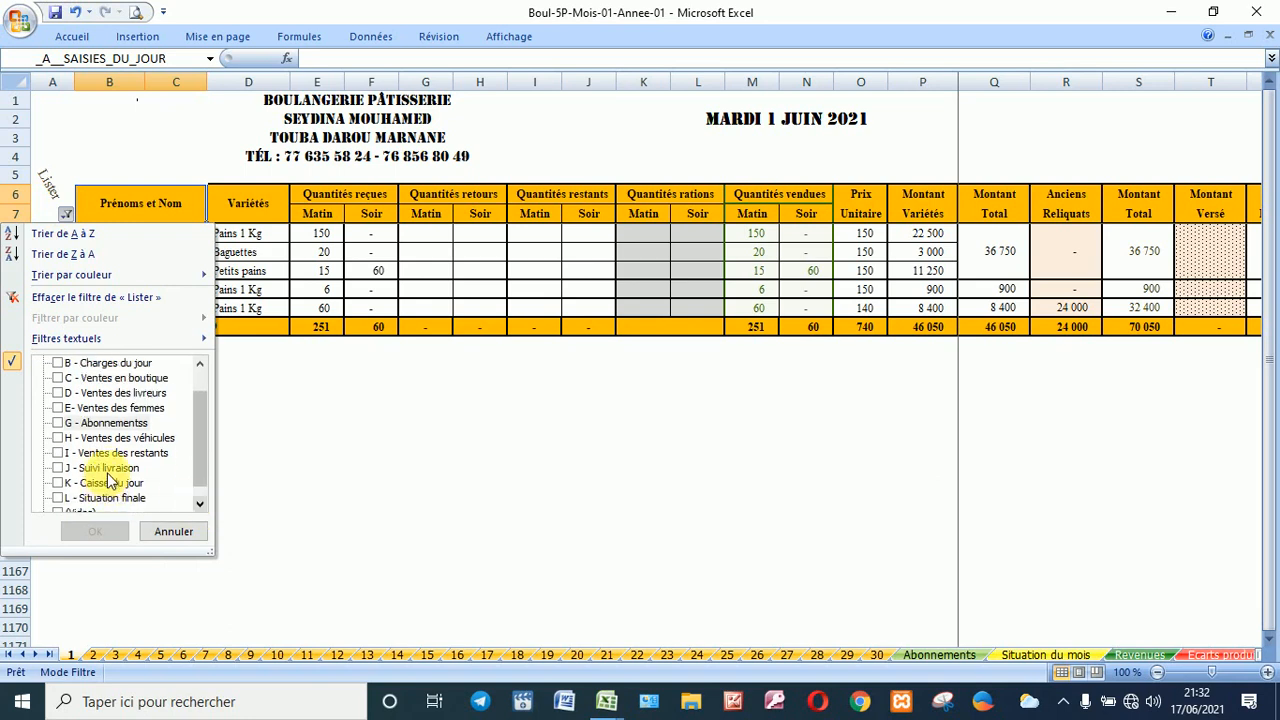
left_click(133, 485)
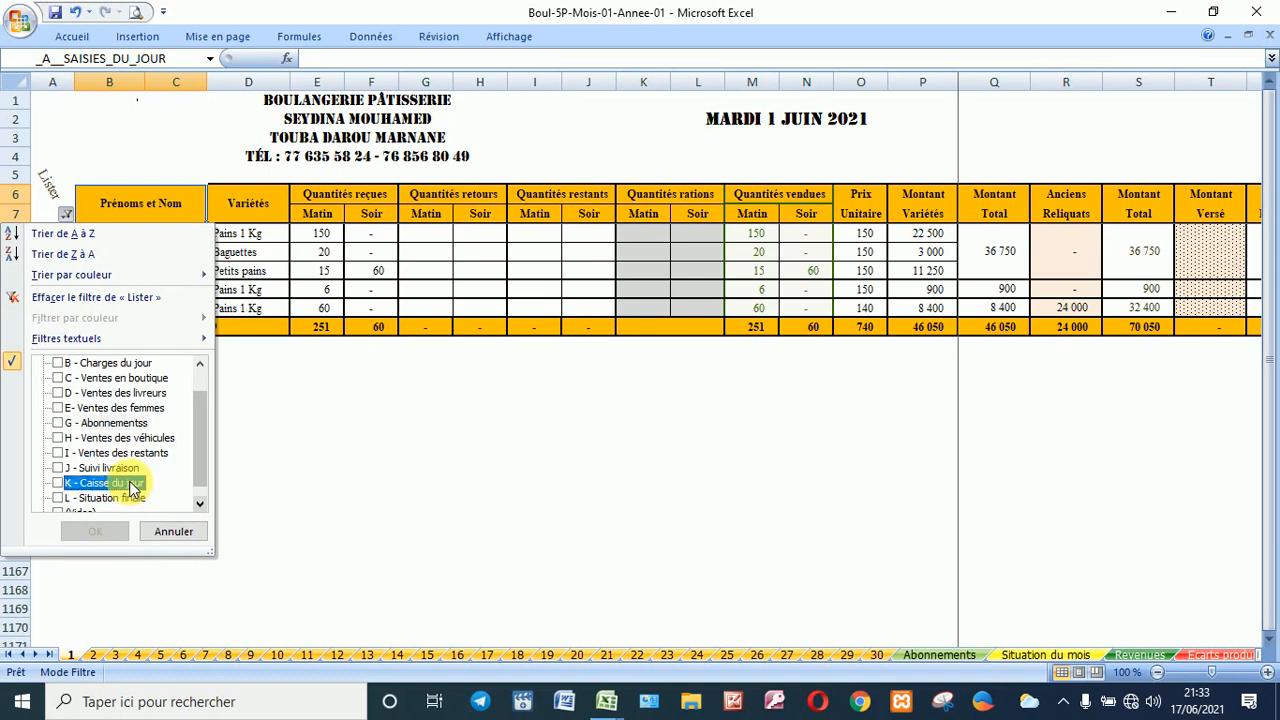
left_click(133, 485)
left_click(95, 531)
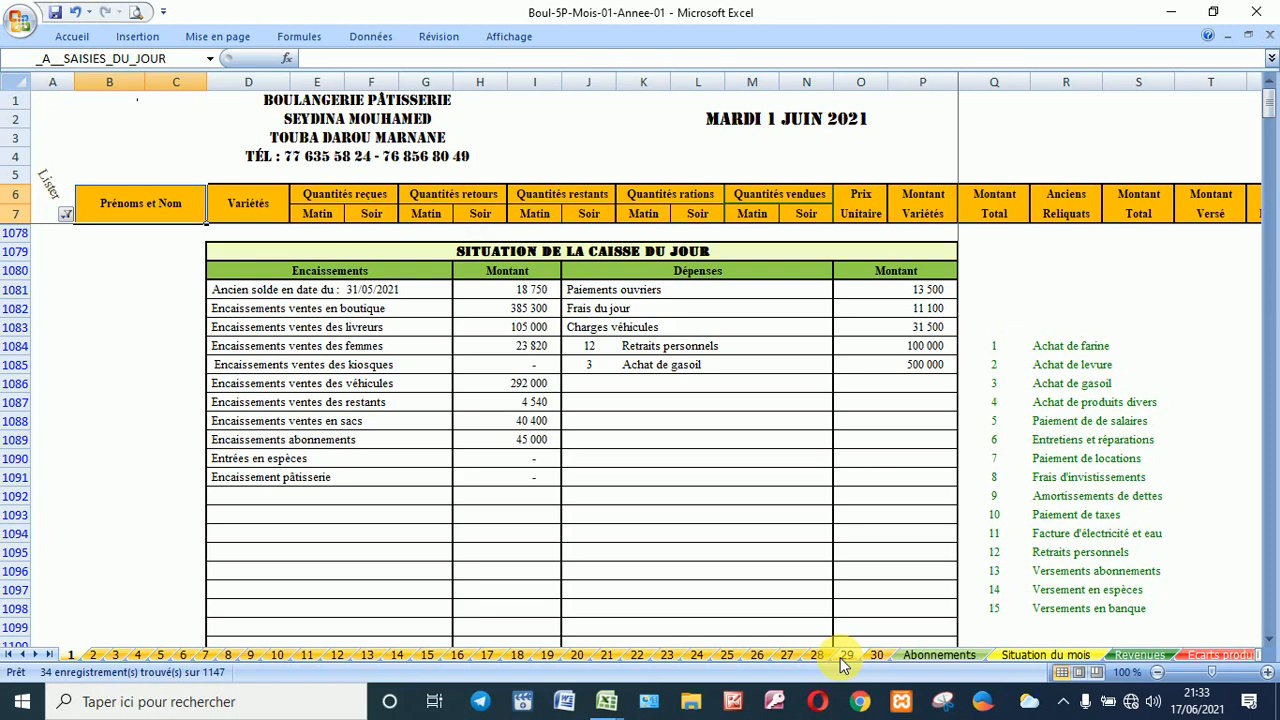
left_click(508, 442)
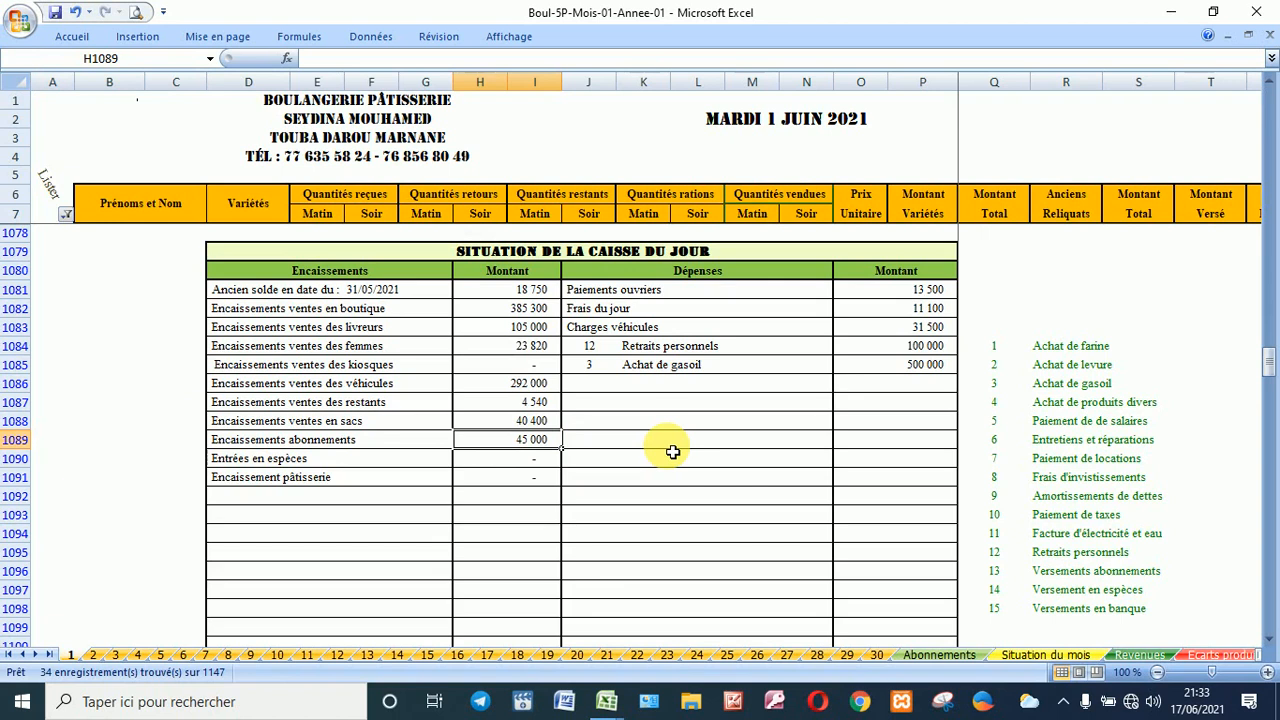
scroll(673, 452, "down", 4)
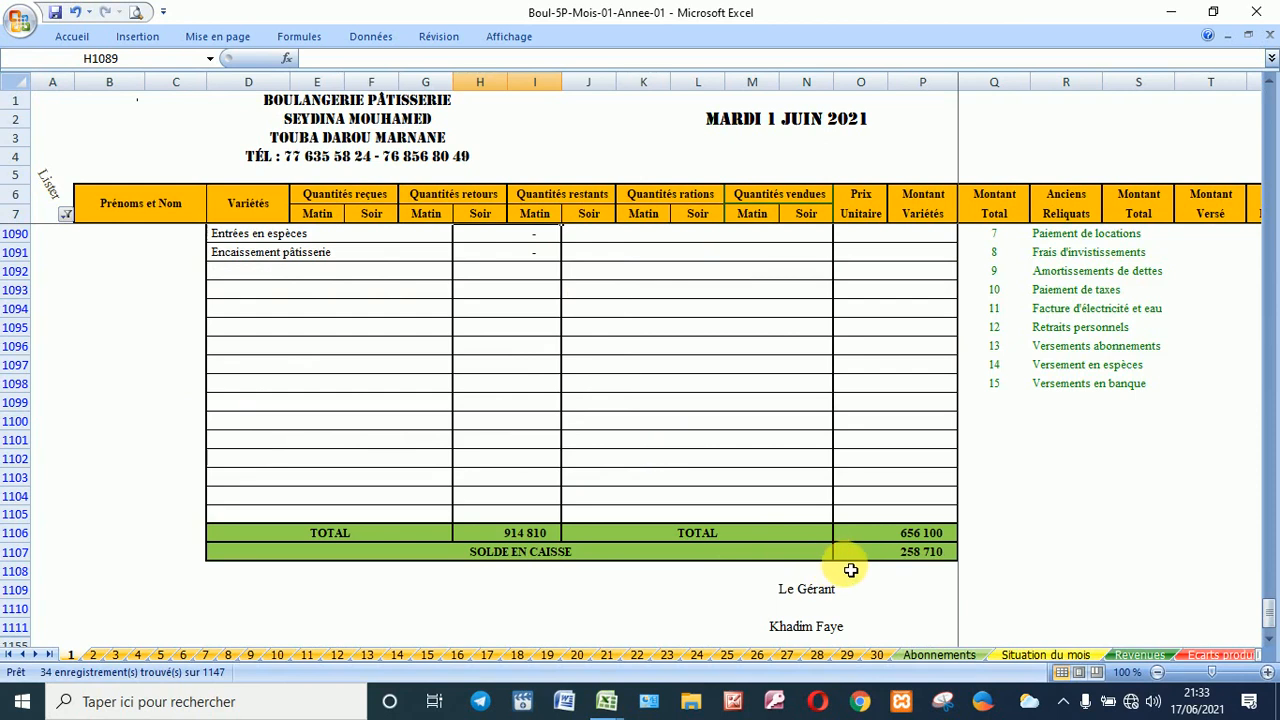
scroll(855, 557, "up", 4)
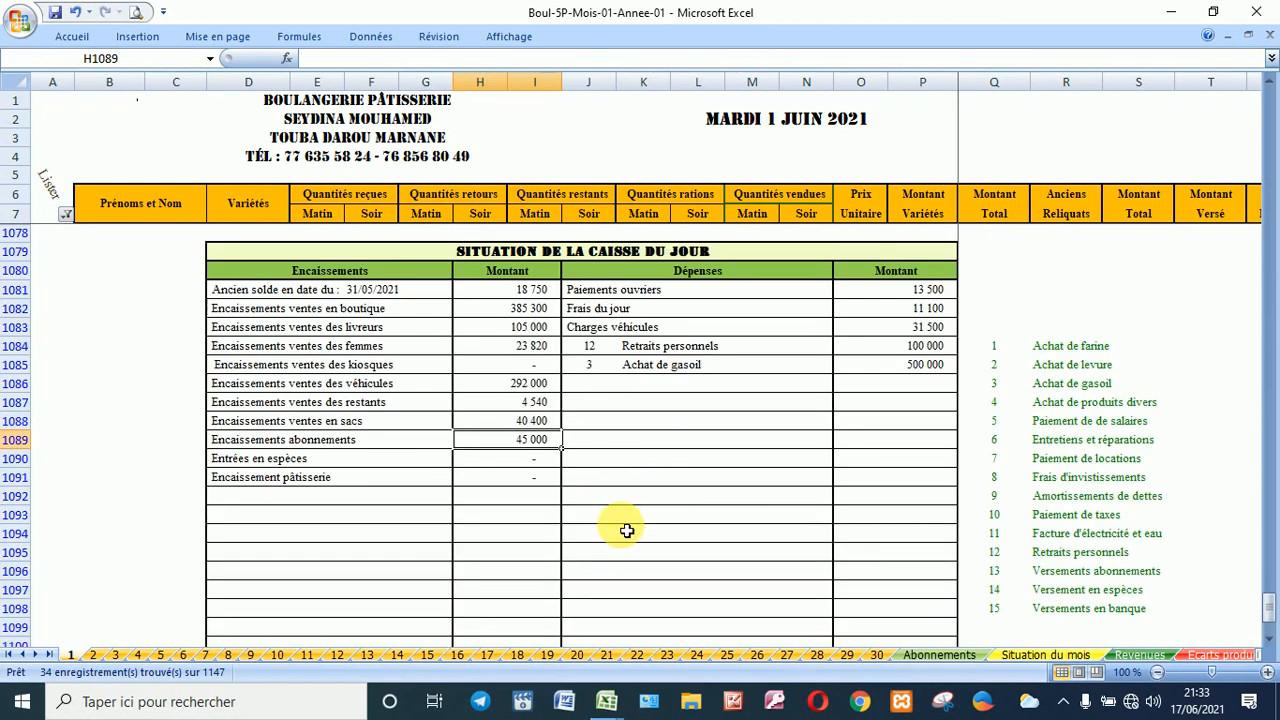
scroll(627, 540, "down", 2)
scroll(627, 540, "up", 2)
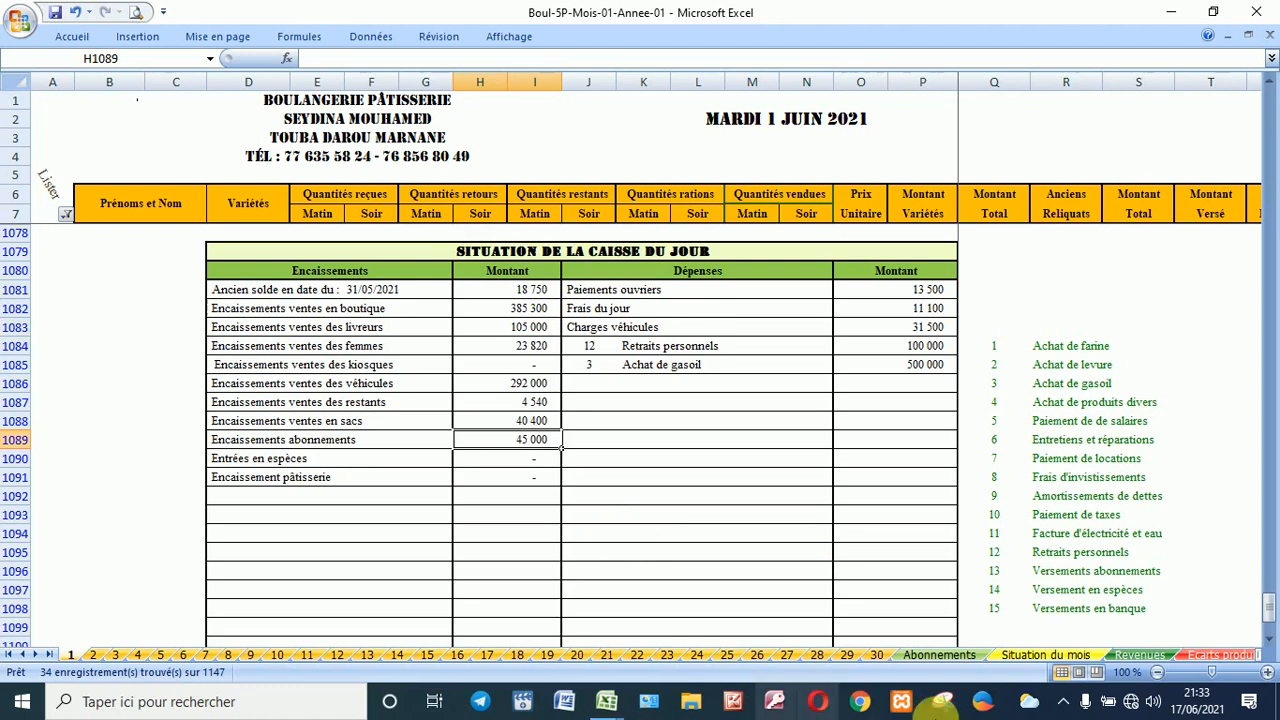
left_click(135, 13)
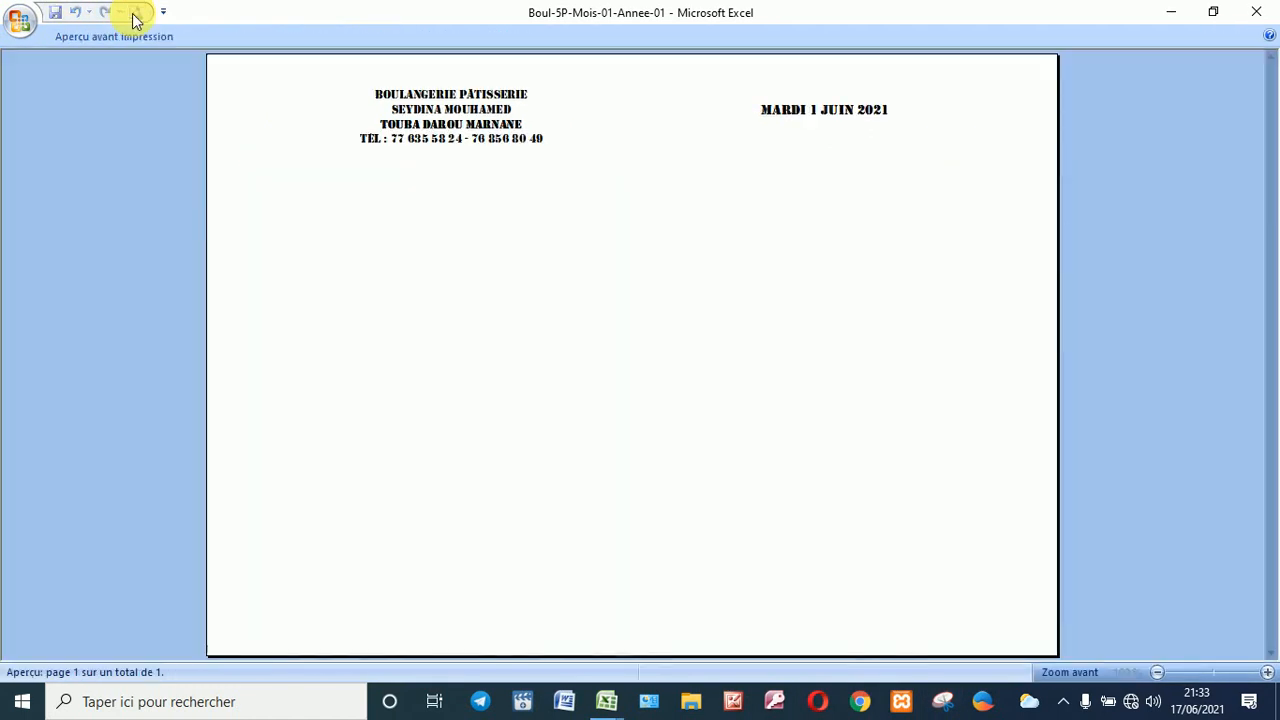
left_click(1256, 11)
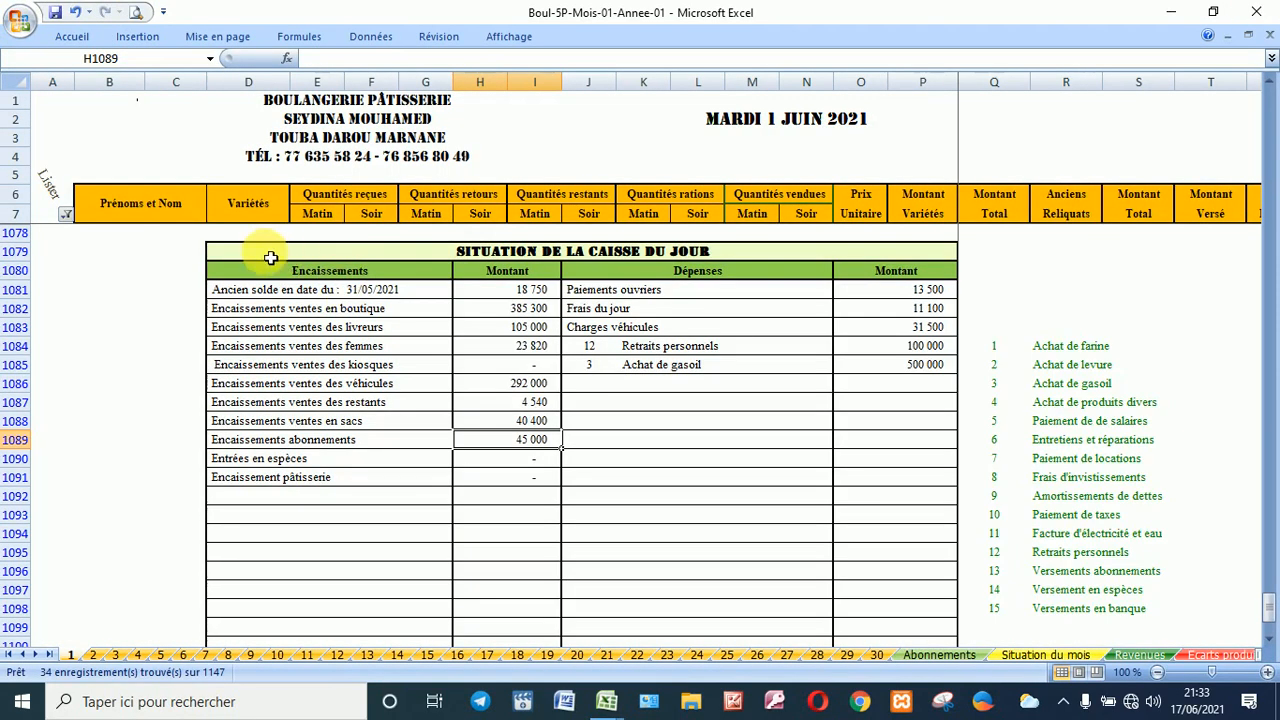
Step: Switch the Lister filter from K - Caisse du jour to L - Situation finale
left_click(66, 215)
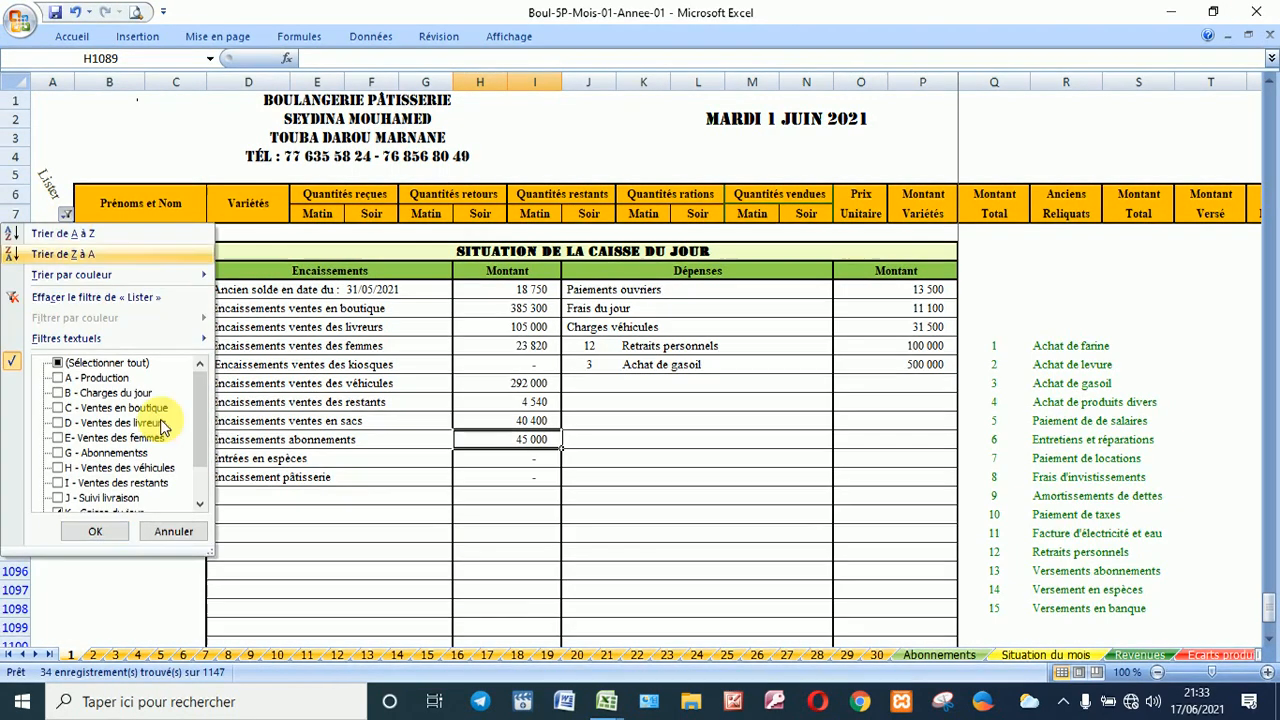
left_click(199, 504)
left_click(199, 504)
left_click(199, 504)
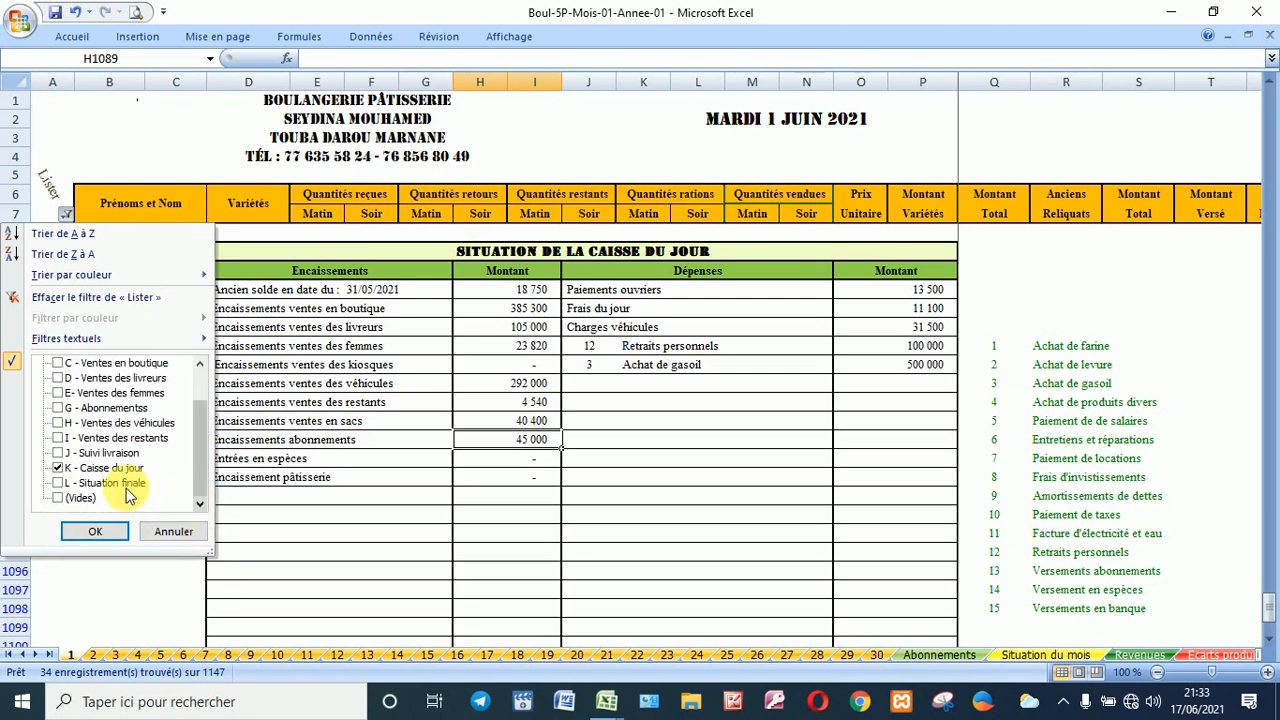
left_click(110, 483)
left_click(105, 467)
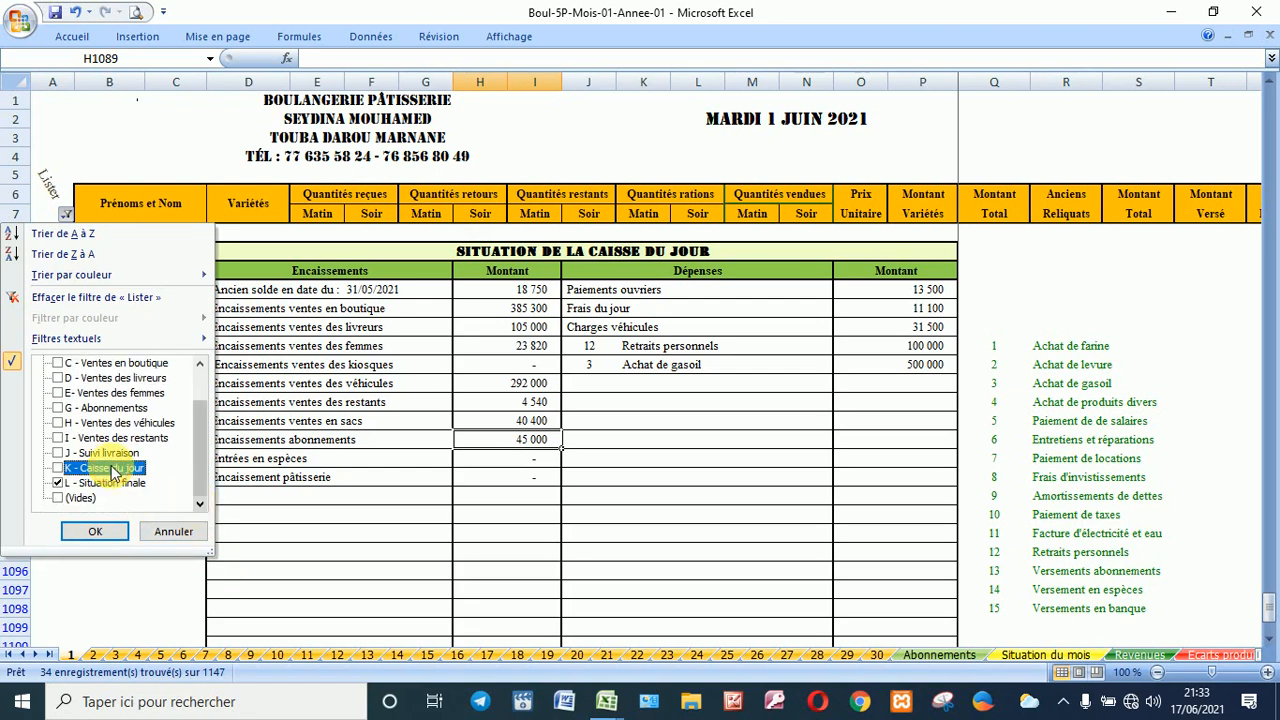
left_click(105, 531)
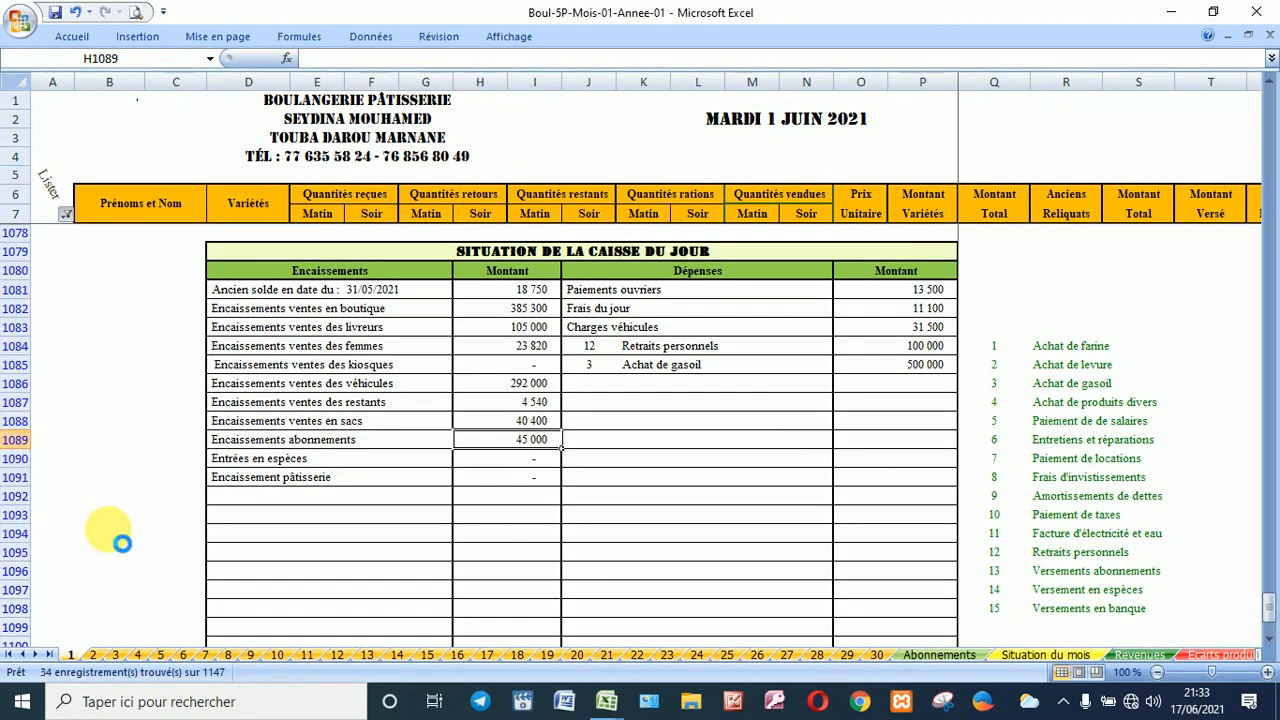
Step: Check the final statement's print layout in Print Preview, then review it on the sheet
left_click(137, 14)
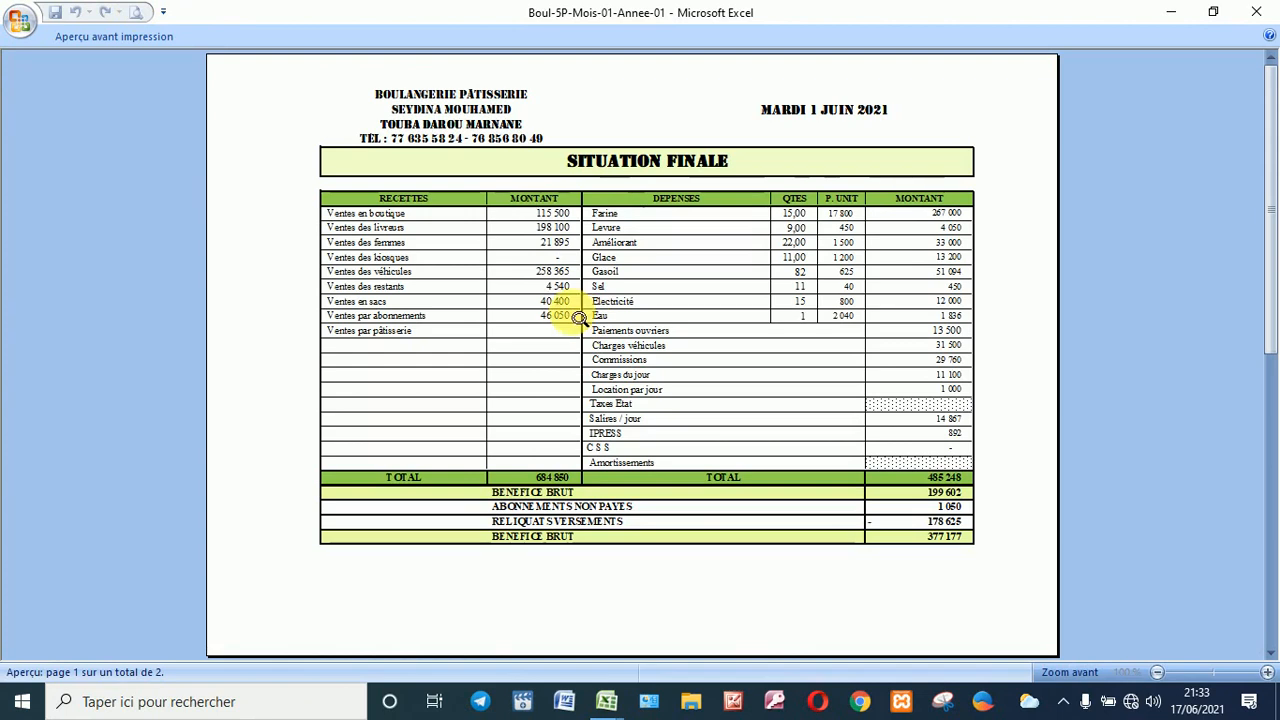
scroll(512, 214, "down", 1)
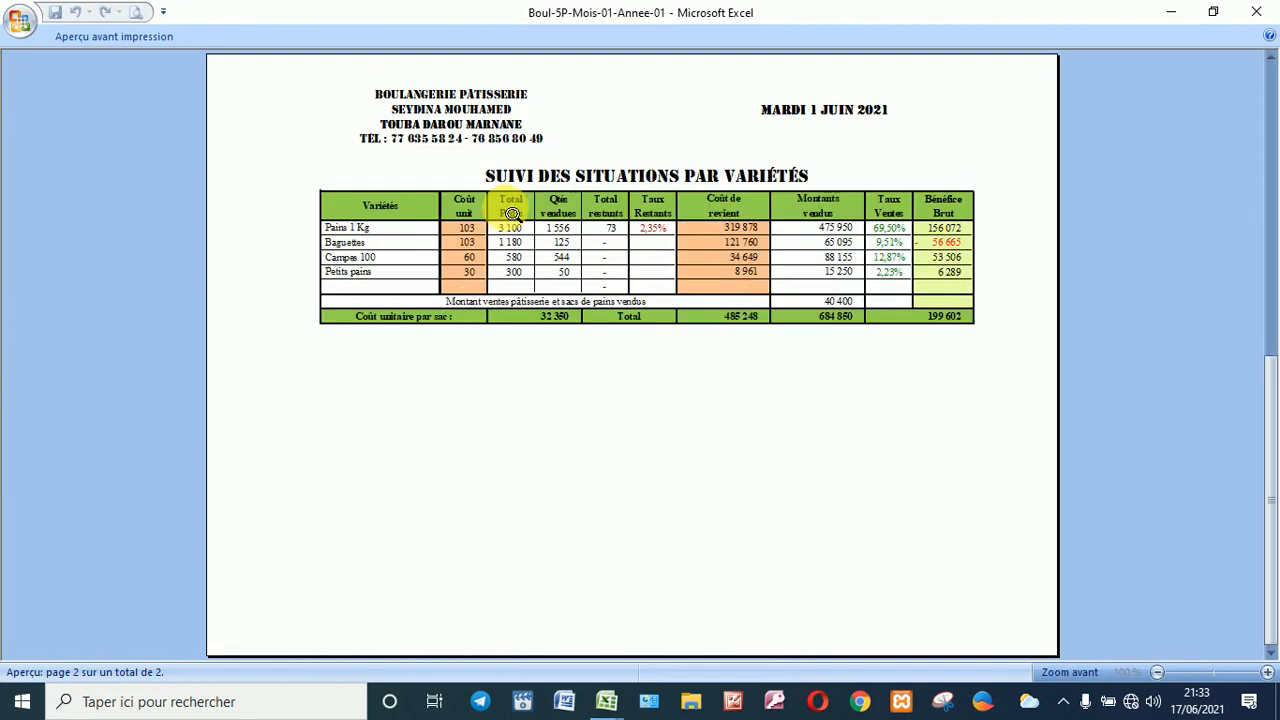
scroll(512, 214, "up", 1)
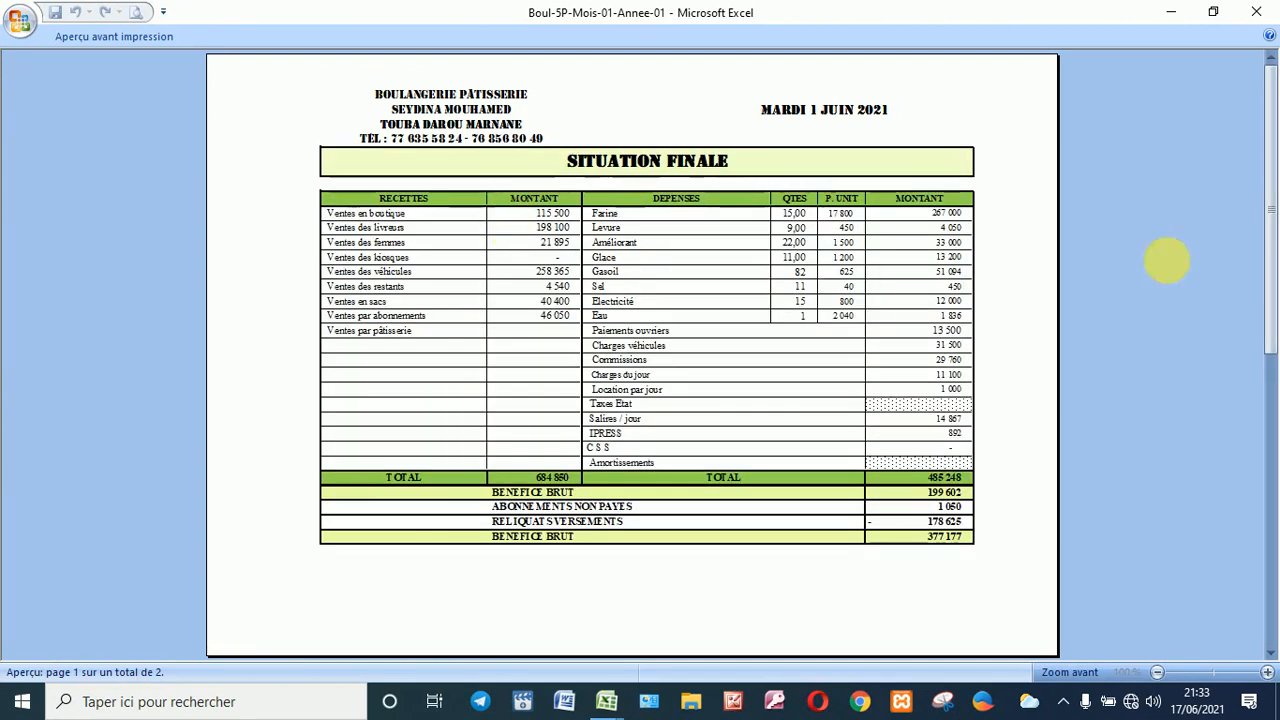
left_click(1266, 38)
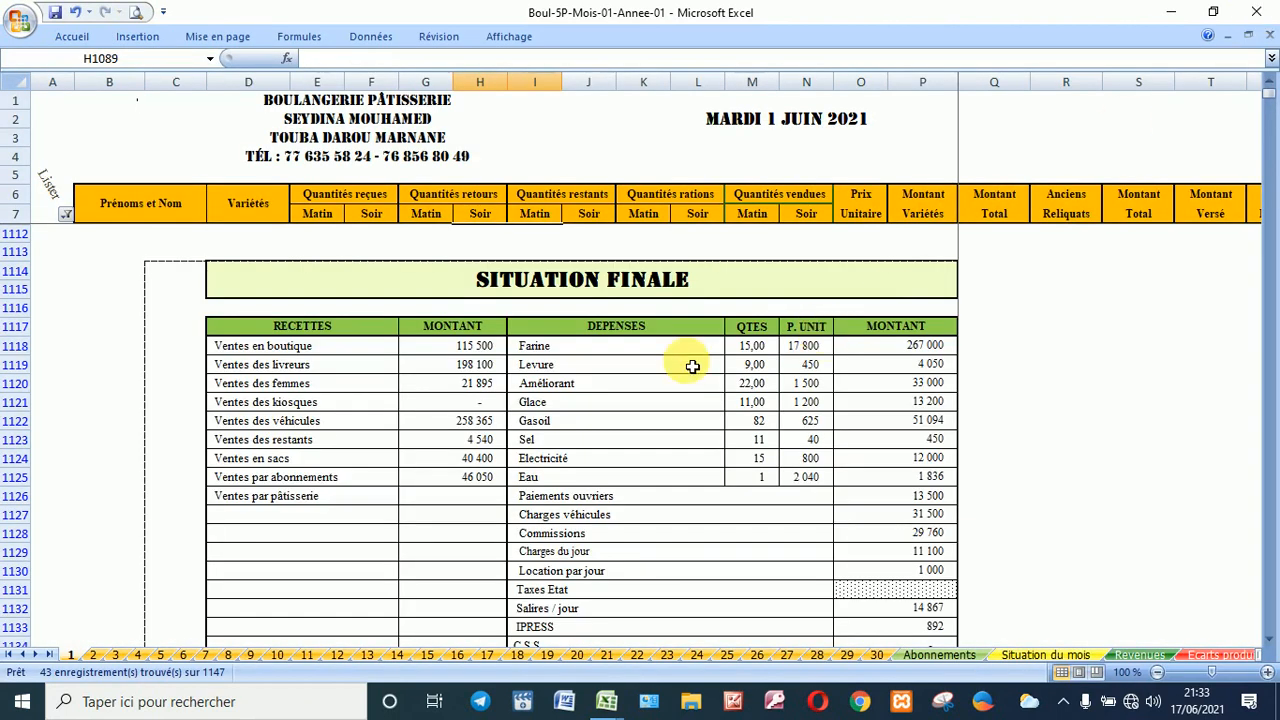
scroll(692, 367, "down", 5)
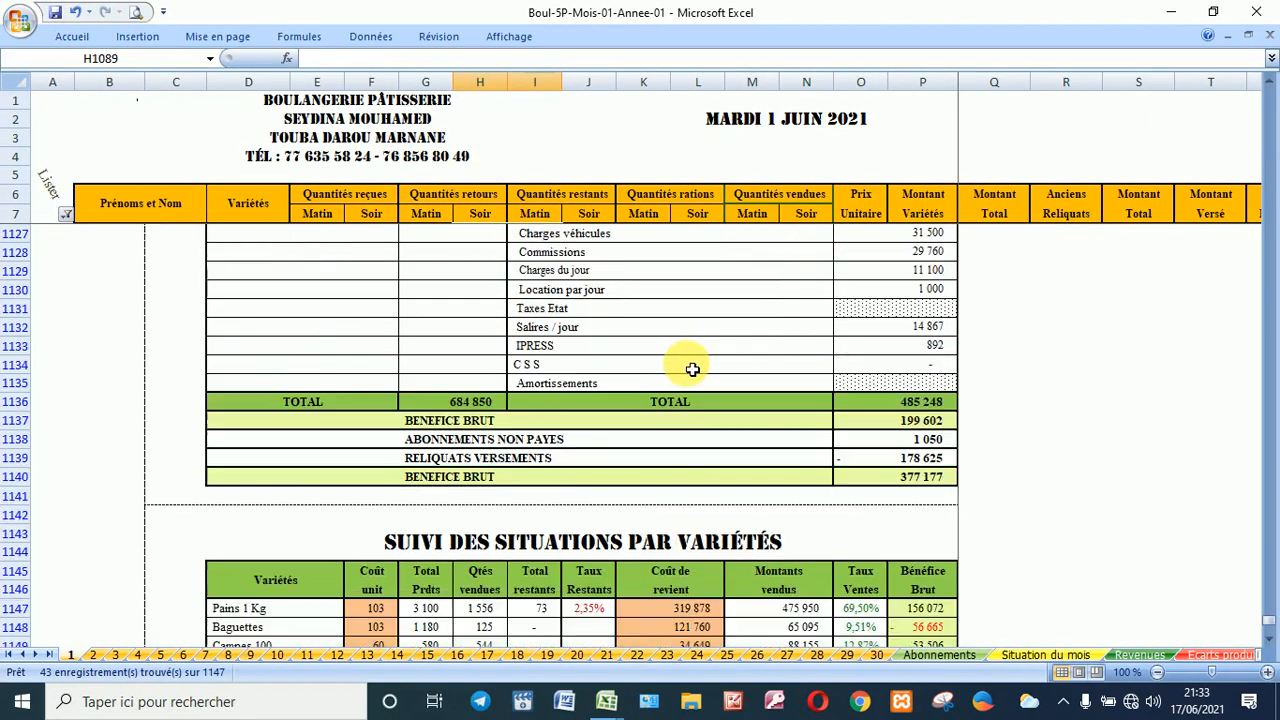
scroll(692, 369, "down", 4)
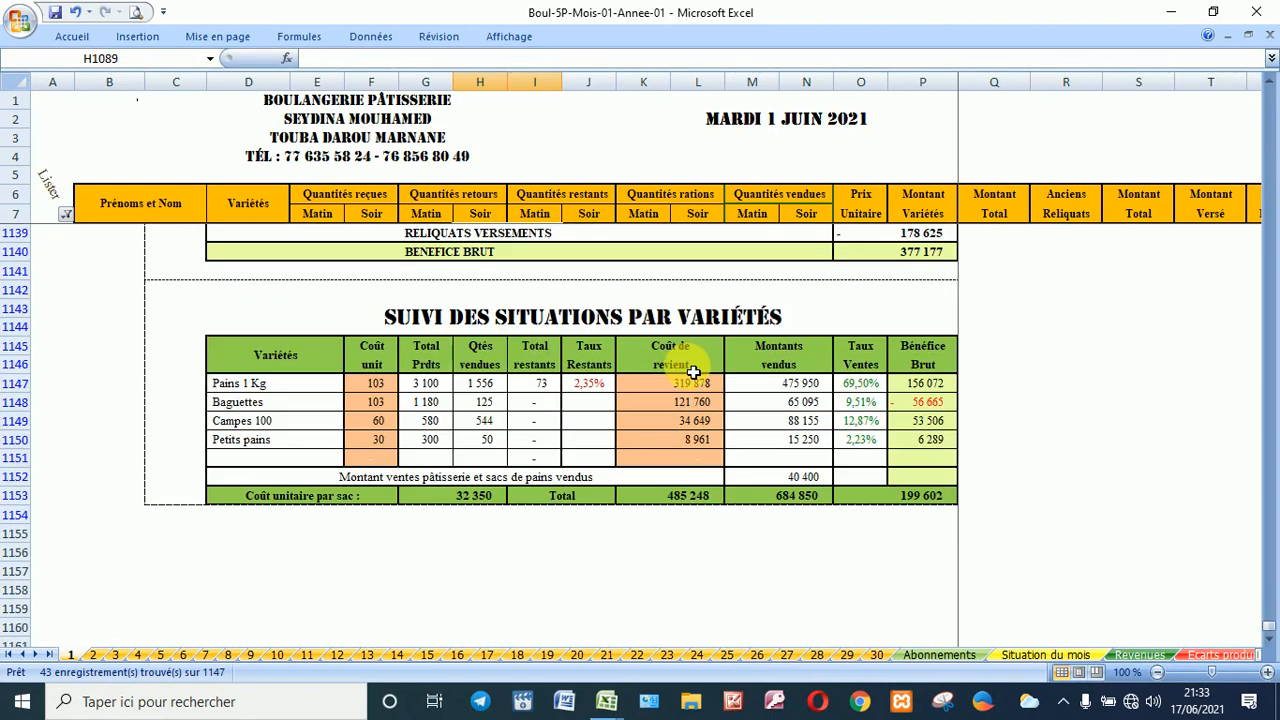
scroll(693, 373, "up", 9)
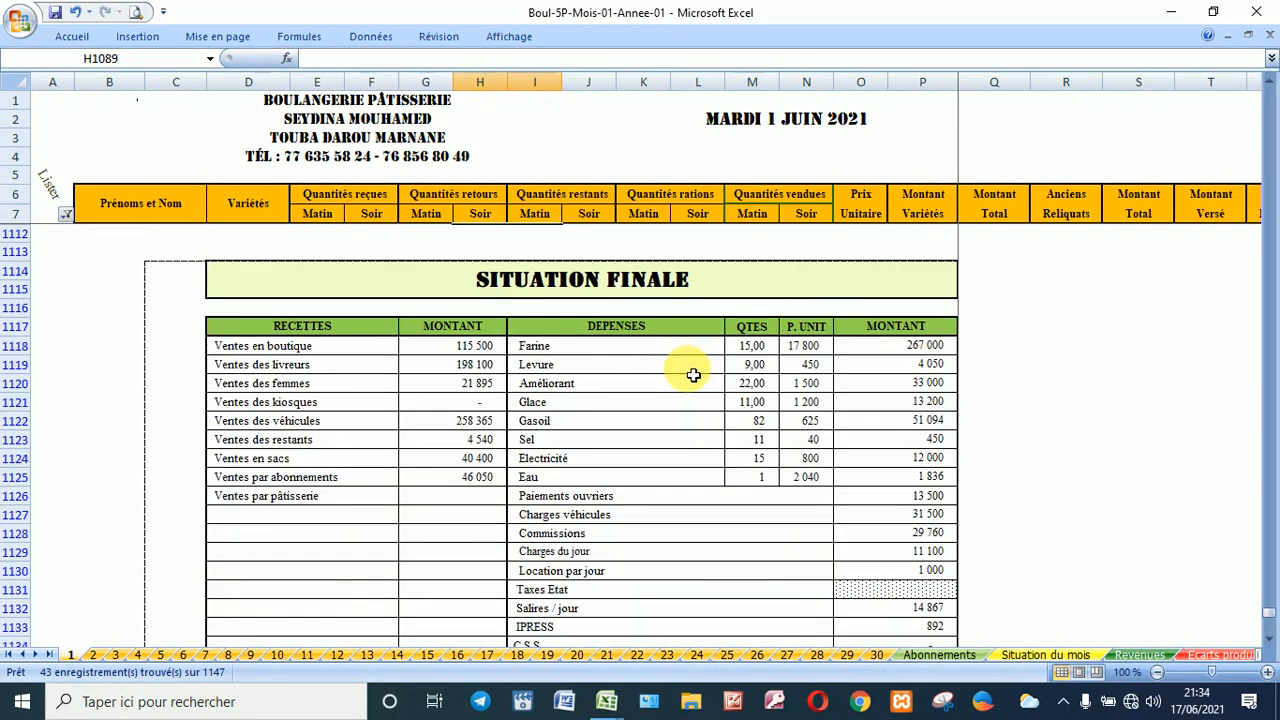
scroll(693, 375, "down", 8)
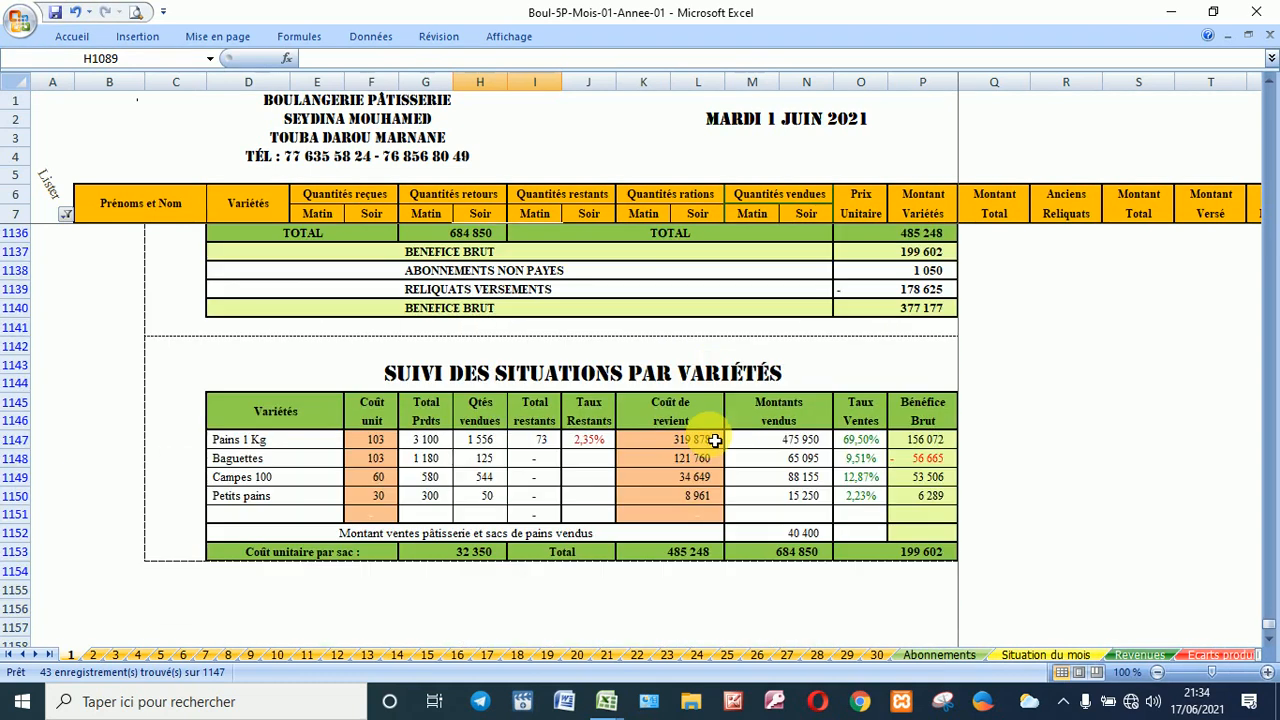
scroll(715, 440, "up", 8)
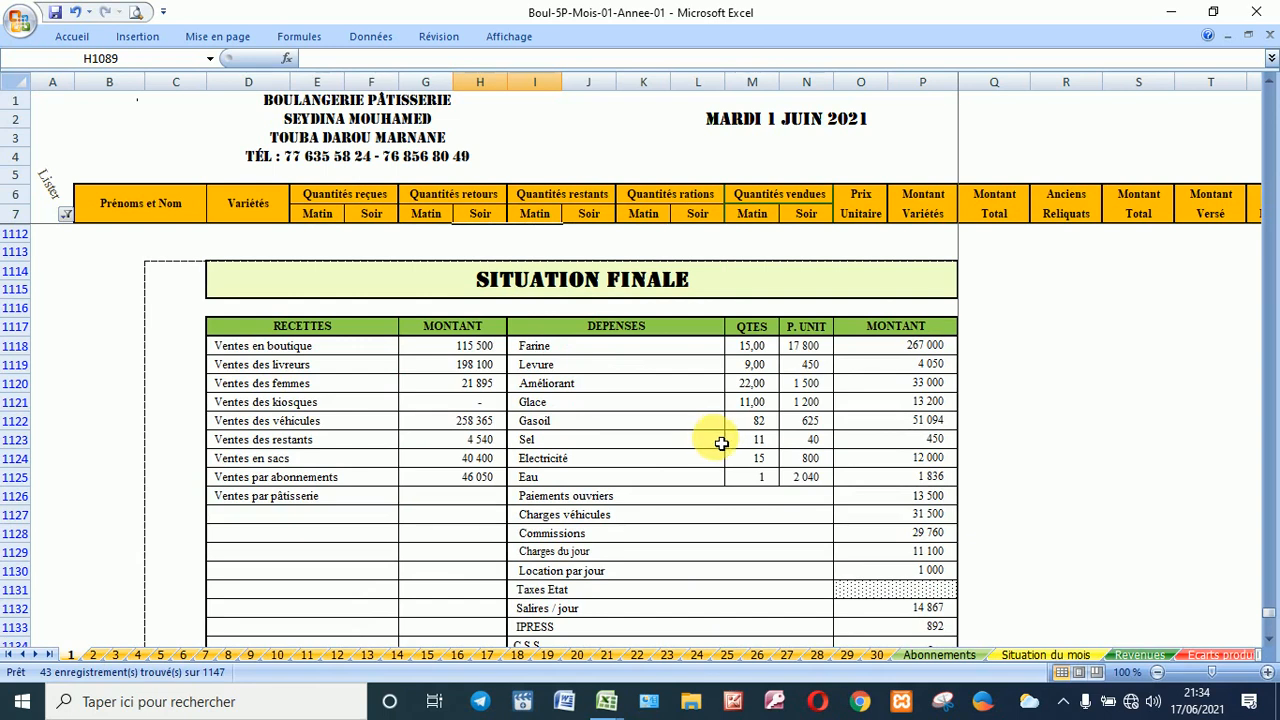
scroll(721, 443, "down", 1)
scroll(722, 446, "up", 1)
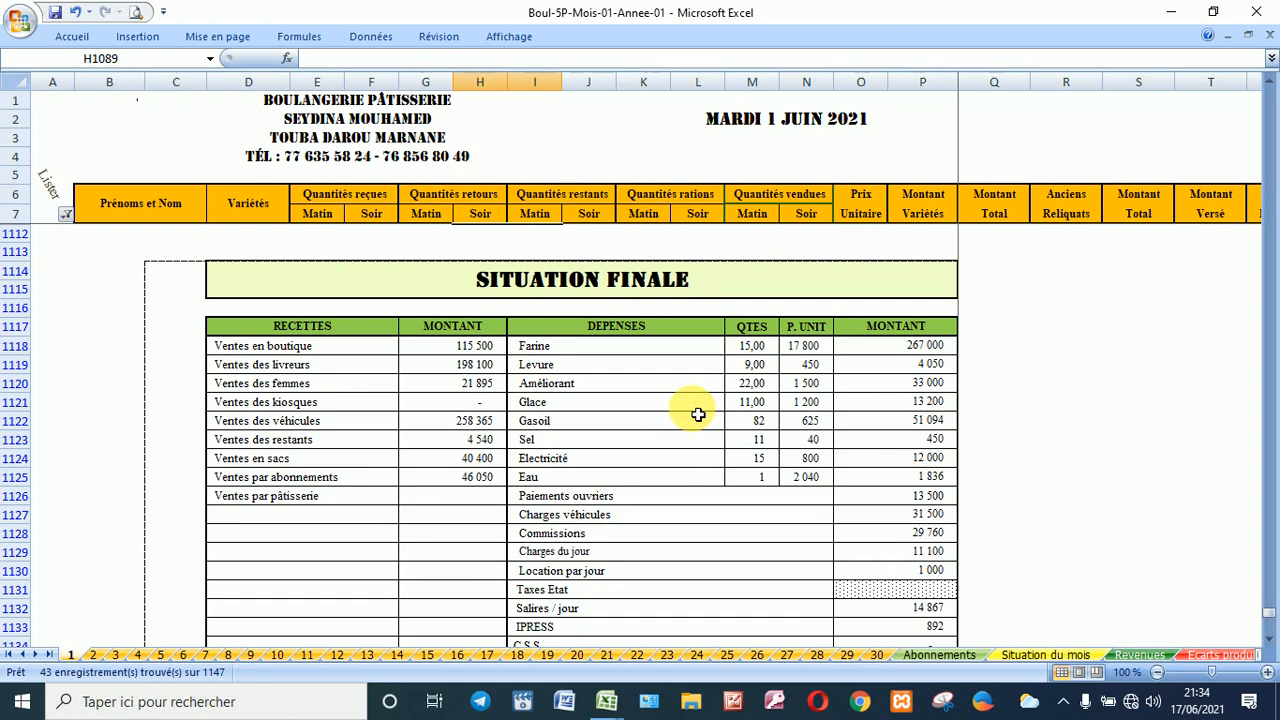
scroll(662, 425, "down", 3)
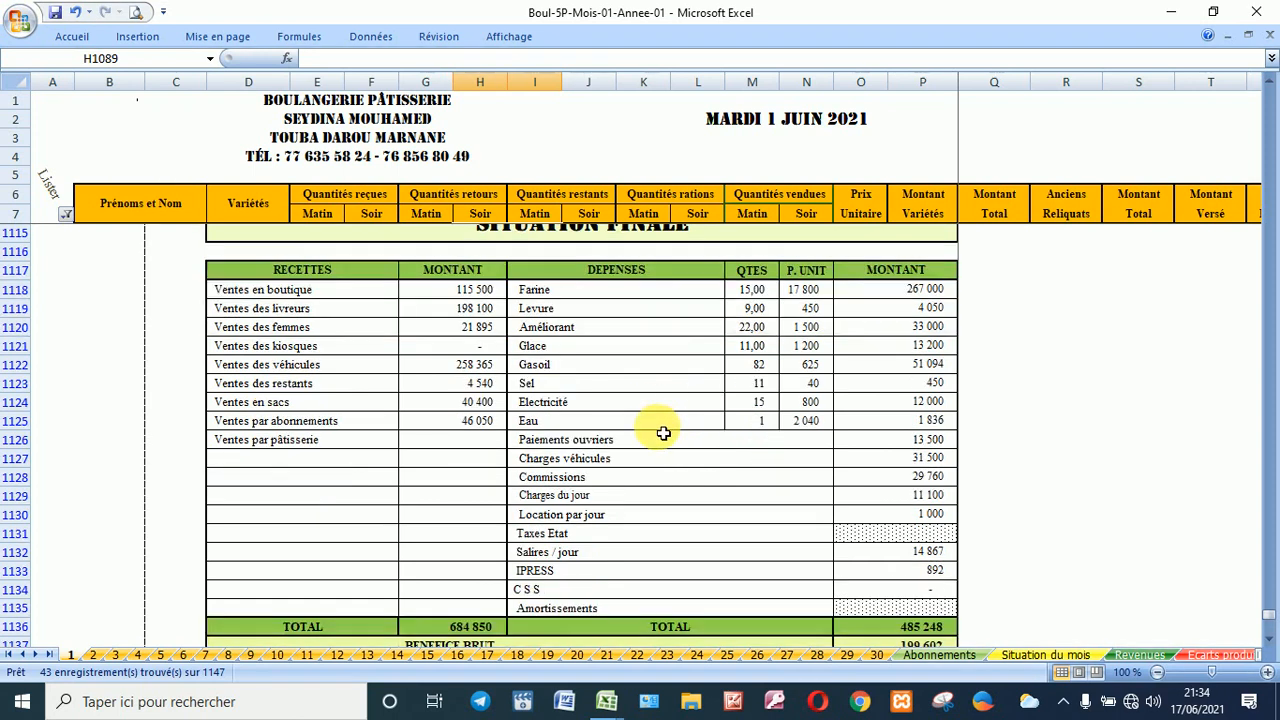
scroll(663, 430, "up", 3)
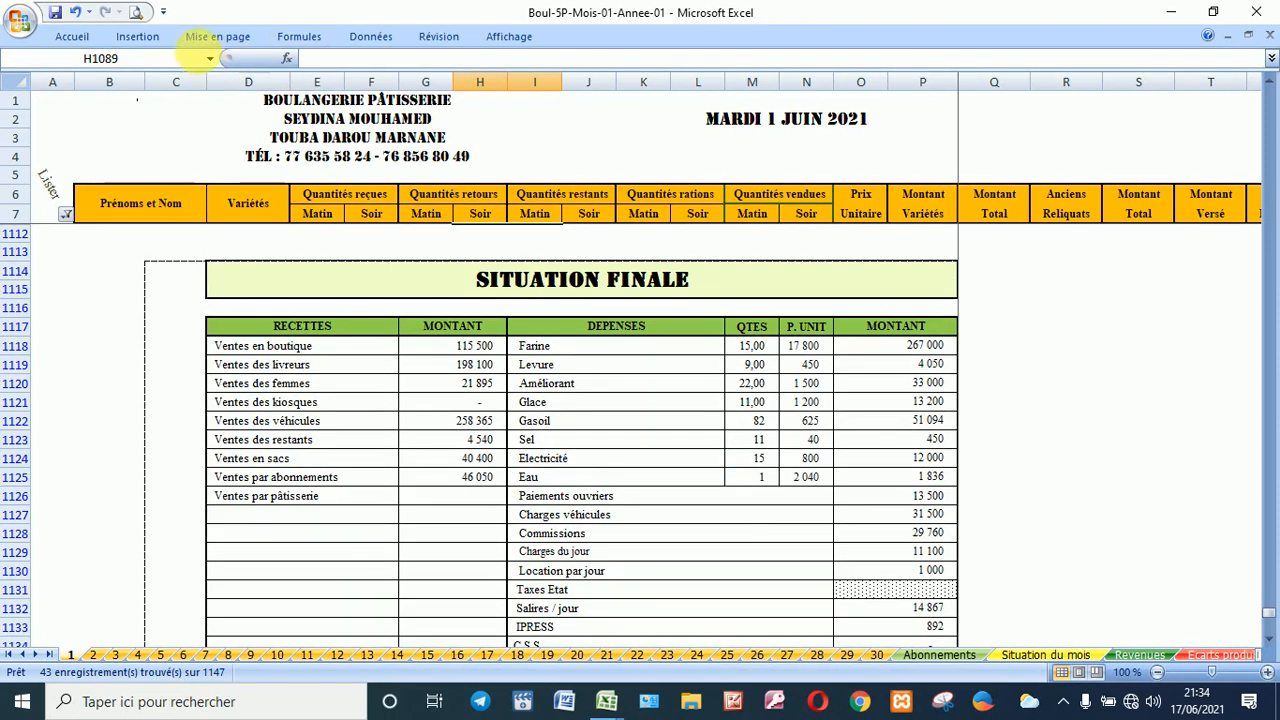
Step: Jump to FICHIER and filter column A to Voir la situation instead of 6 - Liste des abonnés
left_click(209, 58)
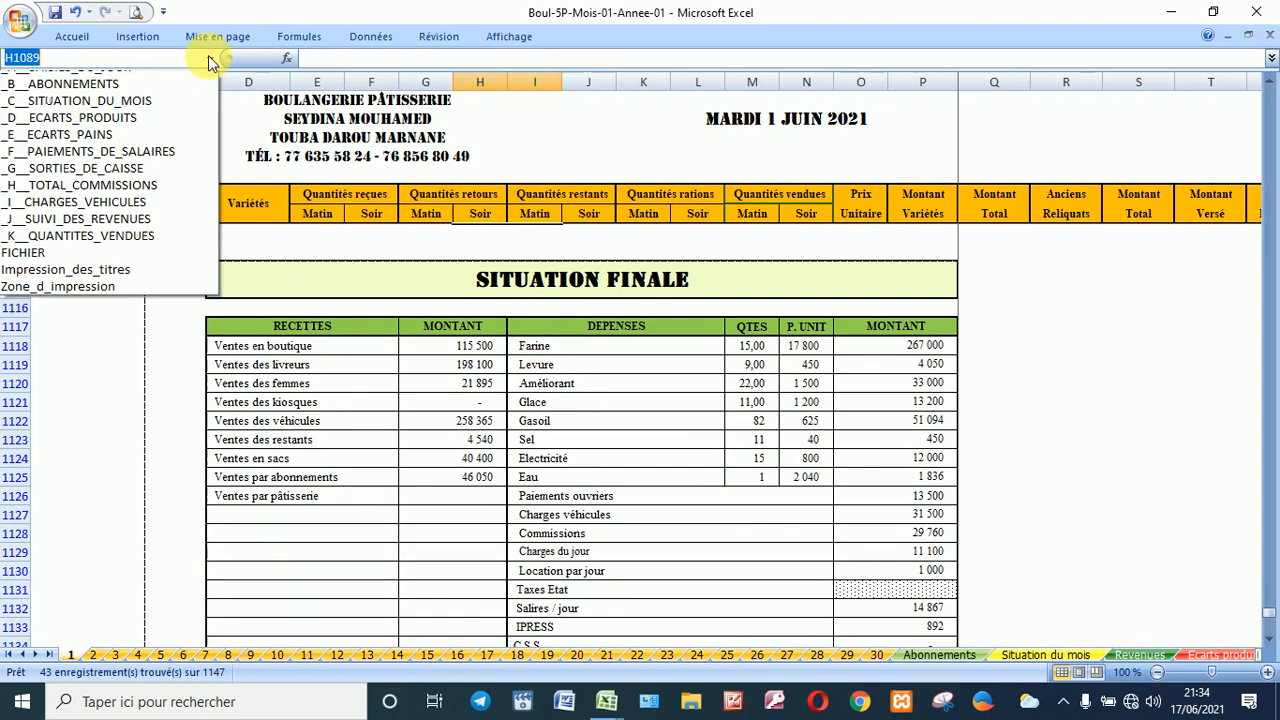
left_click(147, 266)
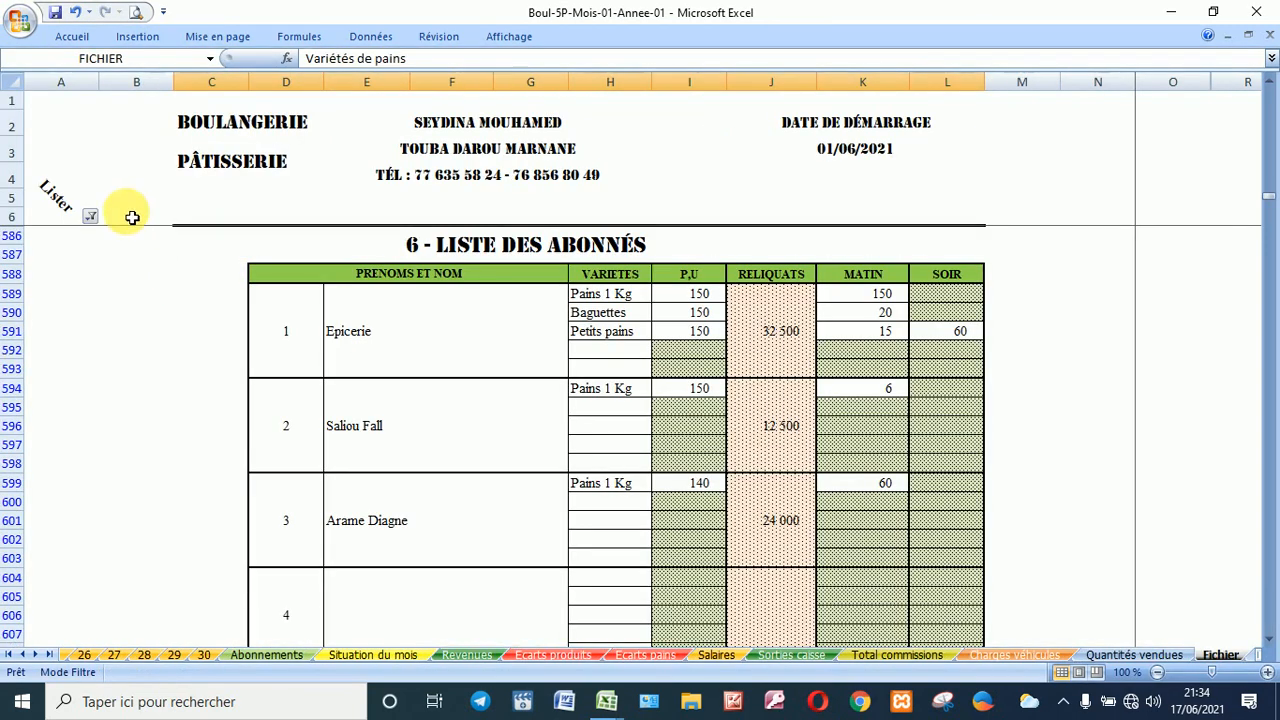
left_click(90, 222)
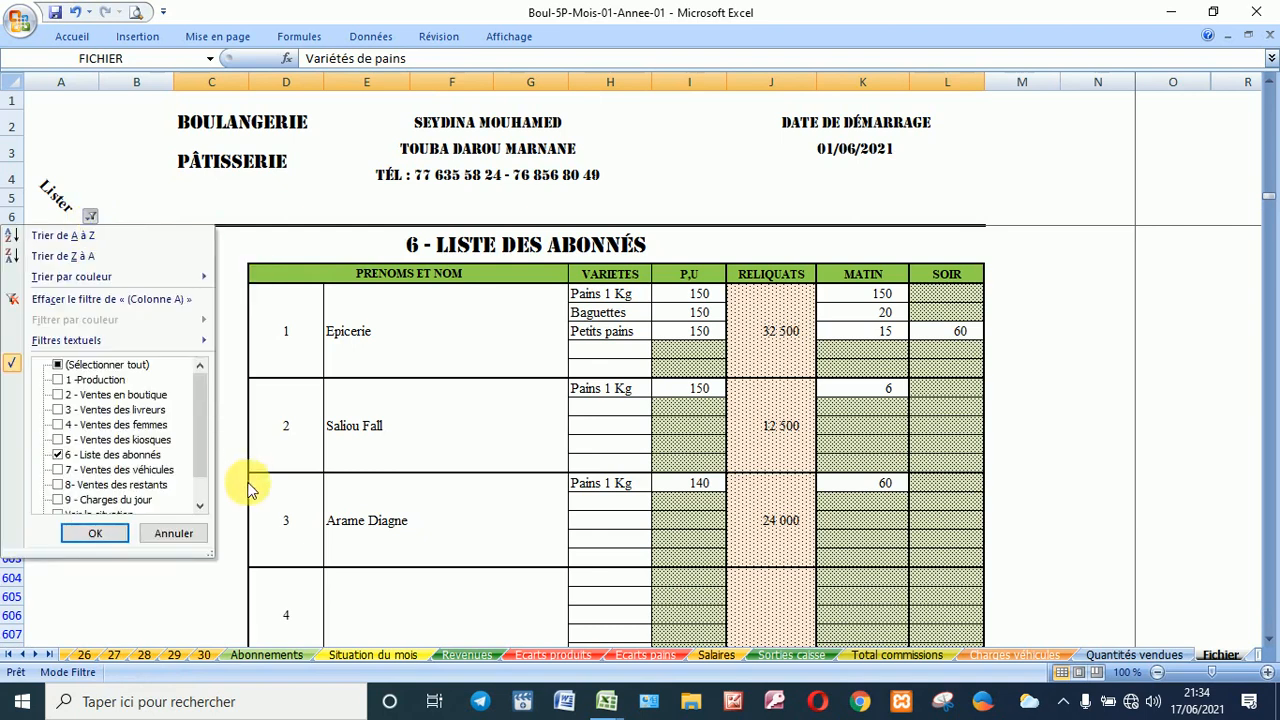
left_click(110, 454)
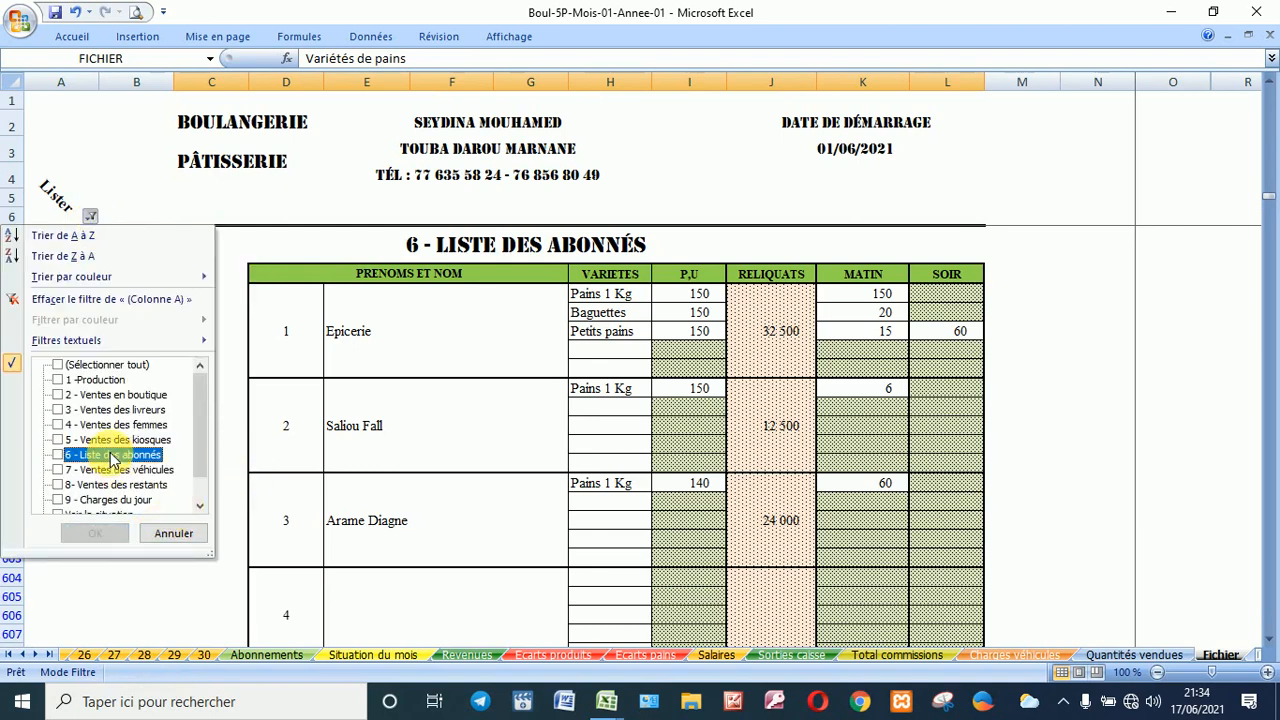
left_click(196, 507)
left_click(196, 507)
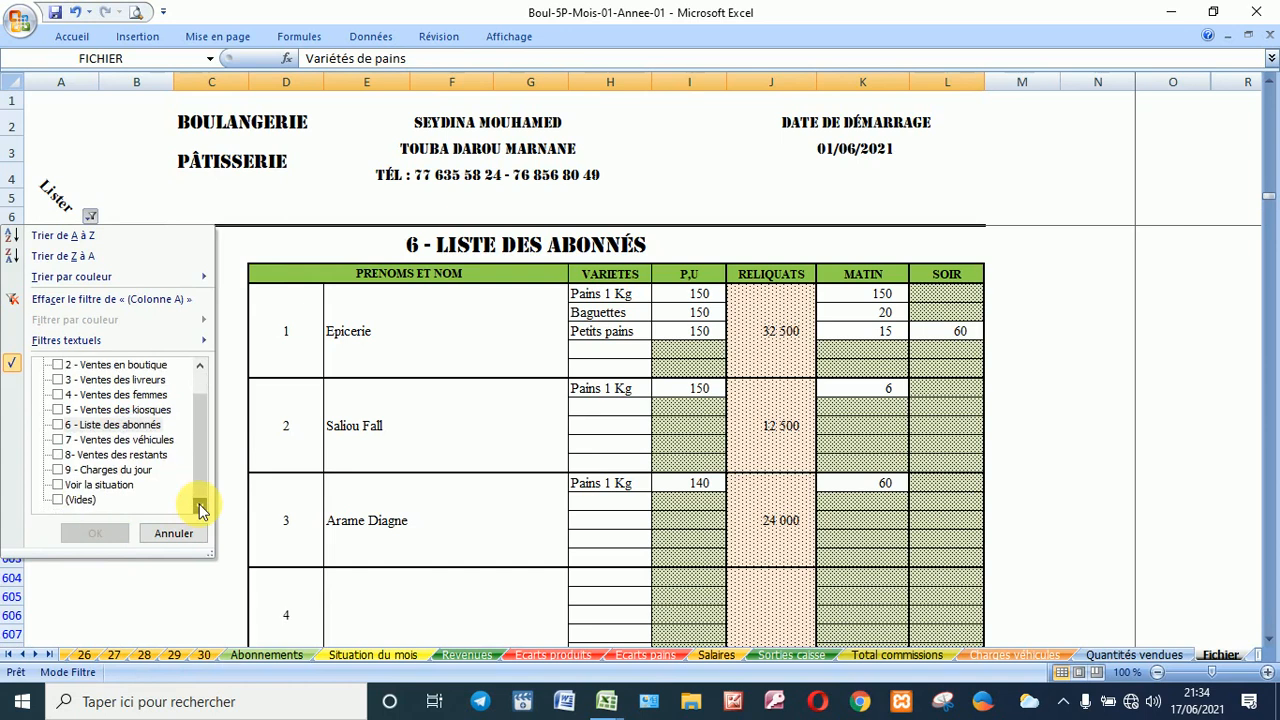
left_click(97, 486)
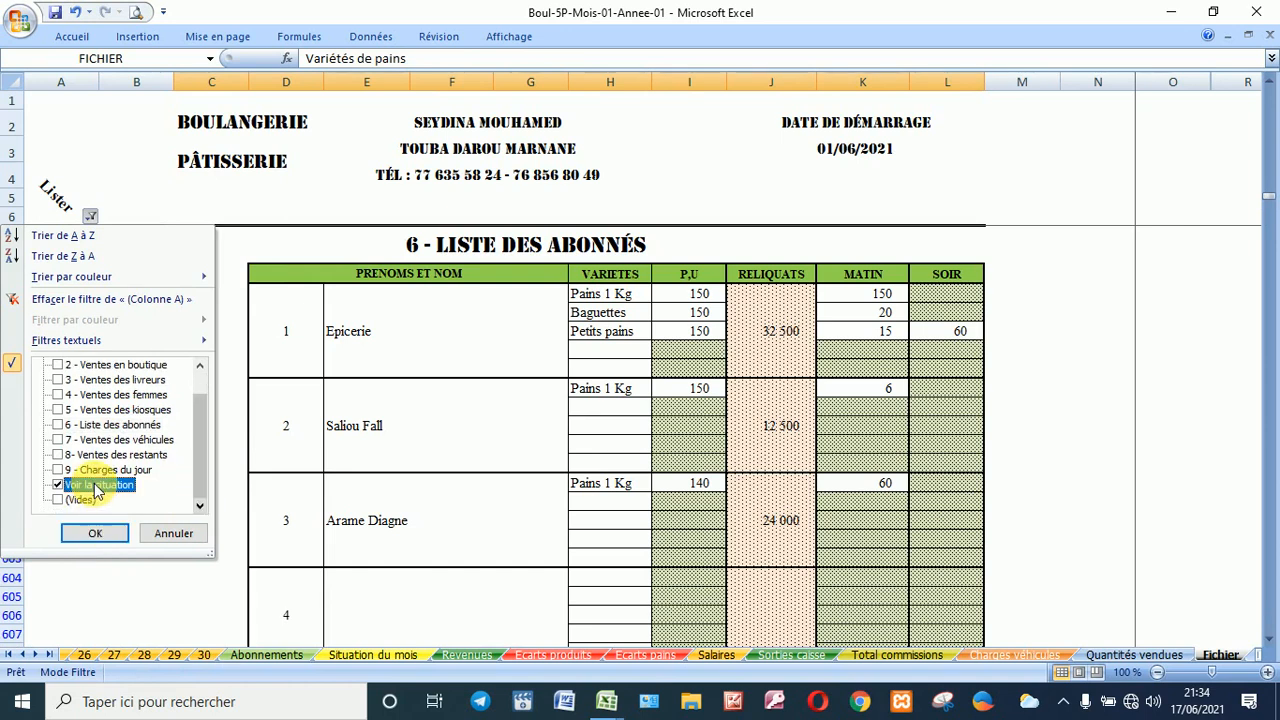
left_click(100, 533)
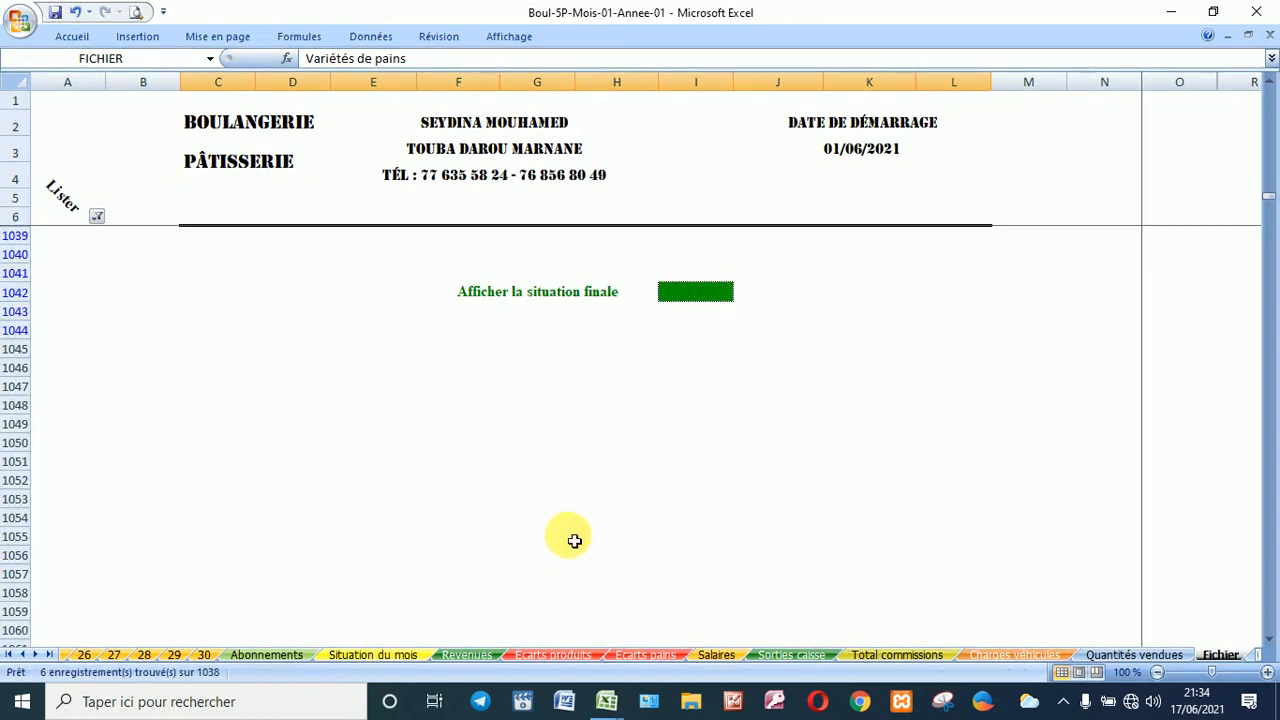
Step: Enter the access code in switch cell I1042 to turn on the final-statement display
left_click(709, 296)
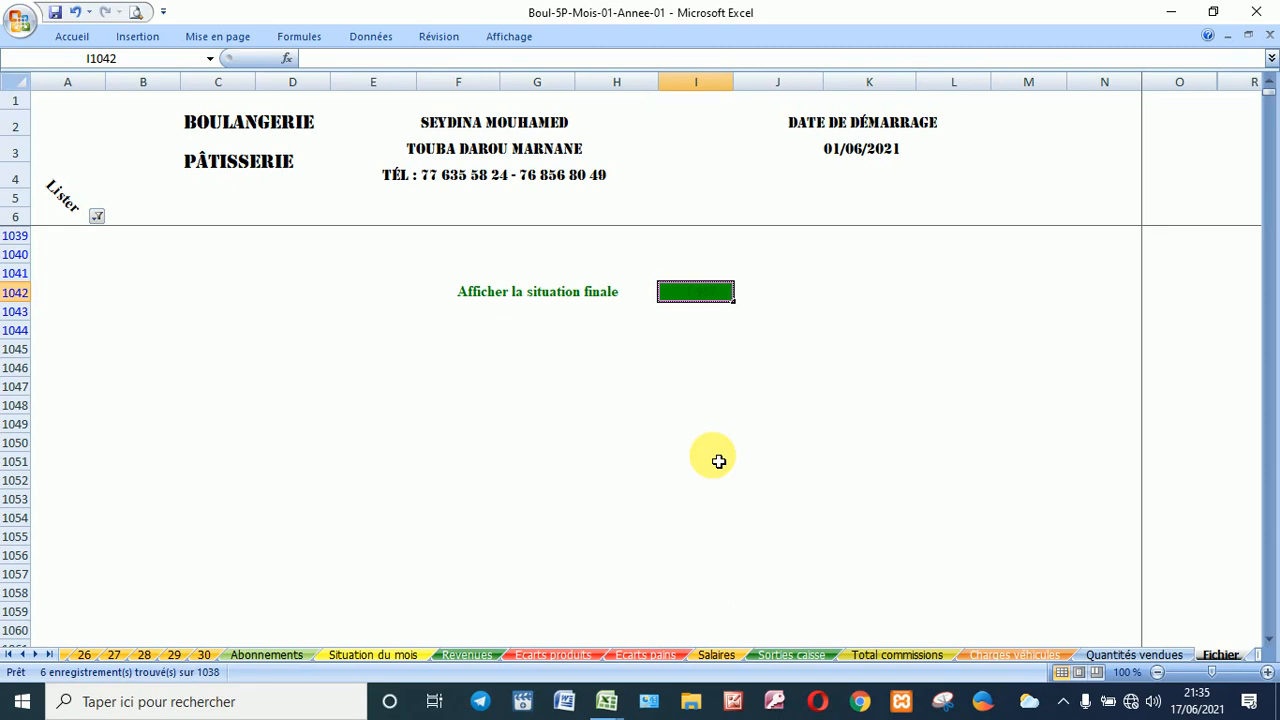
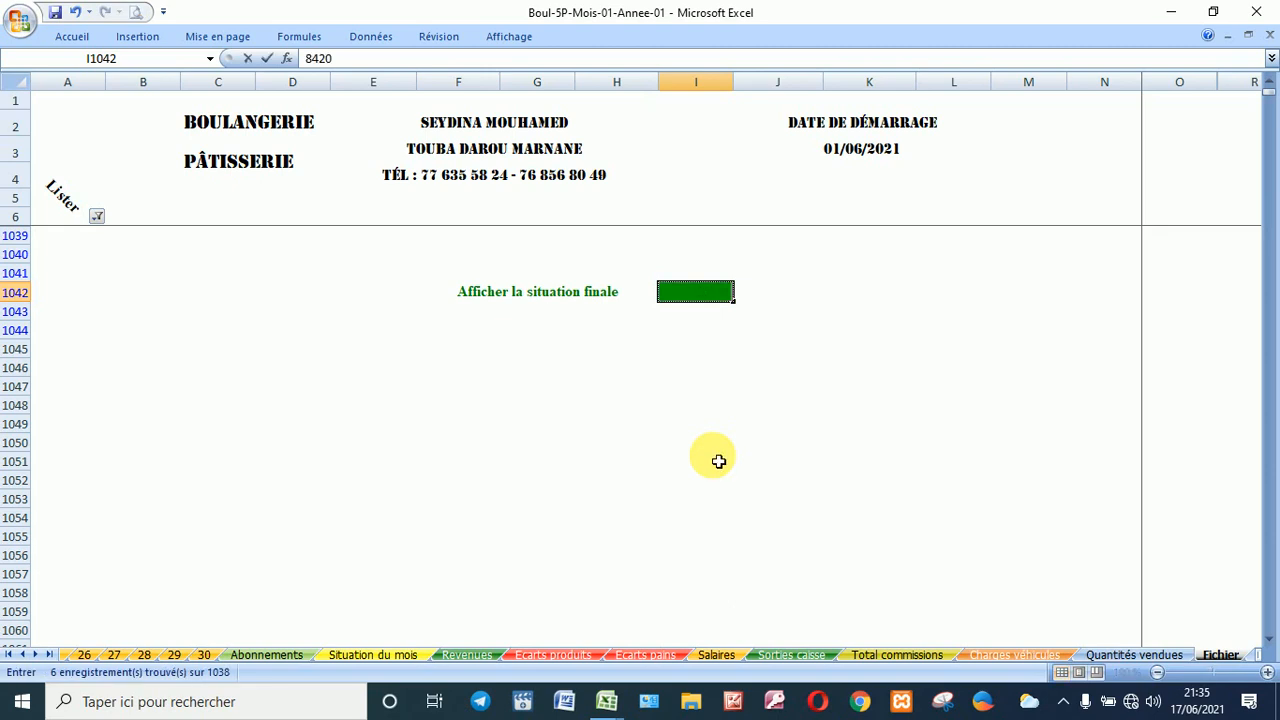
key("Return")
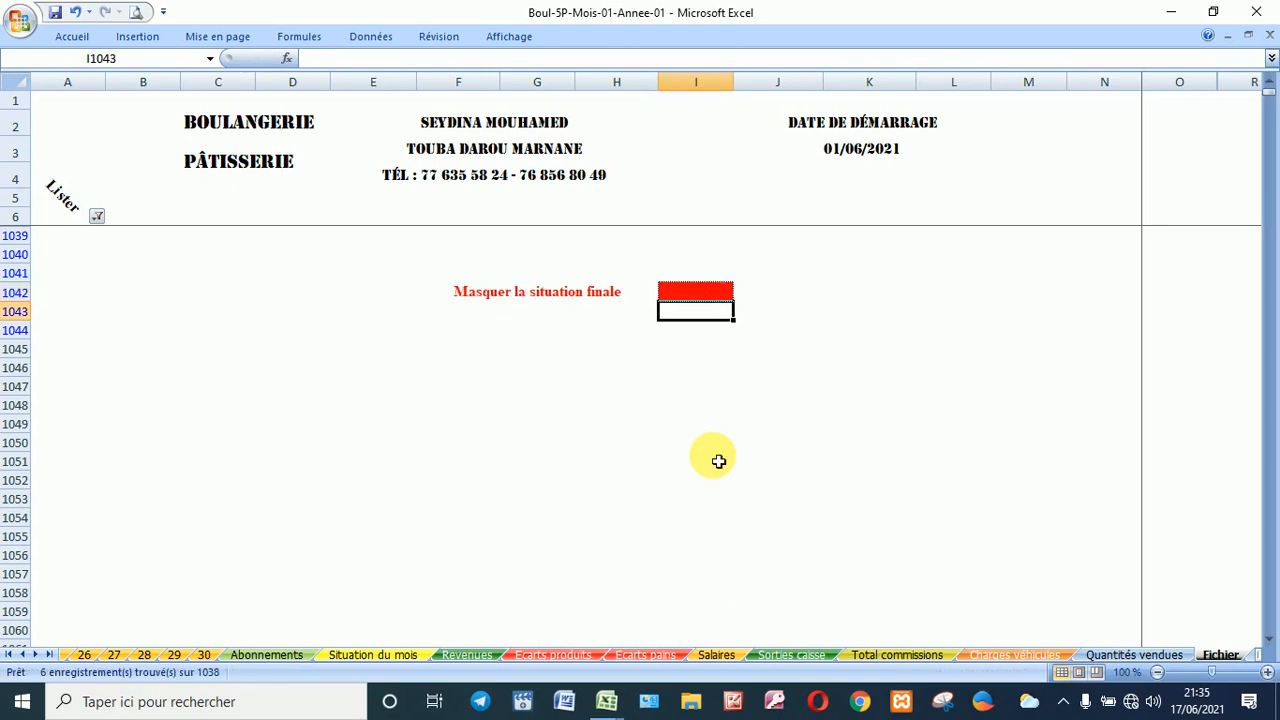
left_click(703, 291)
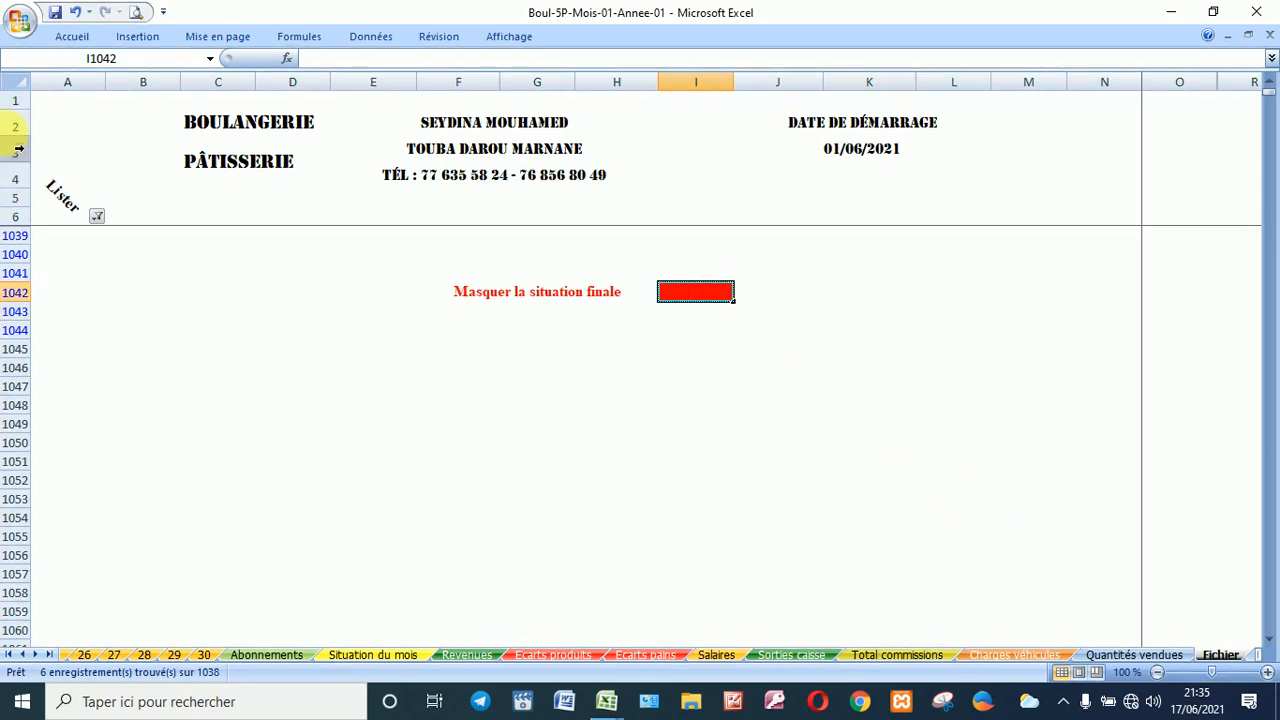
Step: Jump to _A__SAISIES_DU_JOUR and filter the Lister column to K - Caisse du jour only
left_click(210, 58)
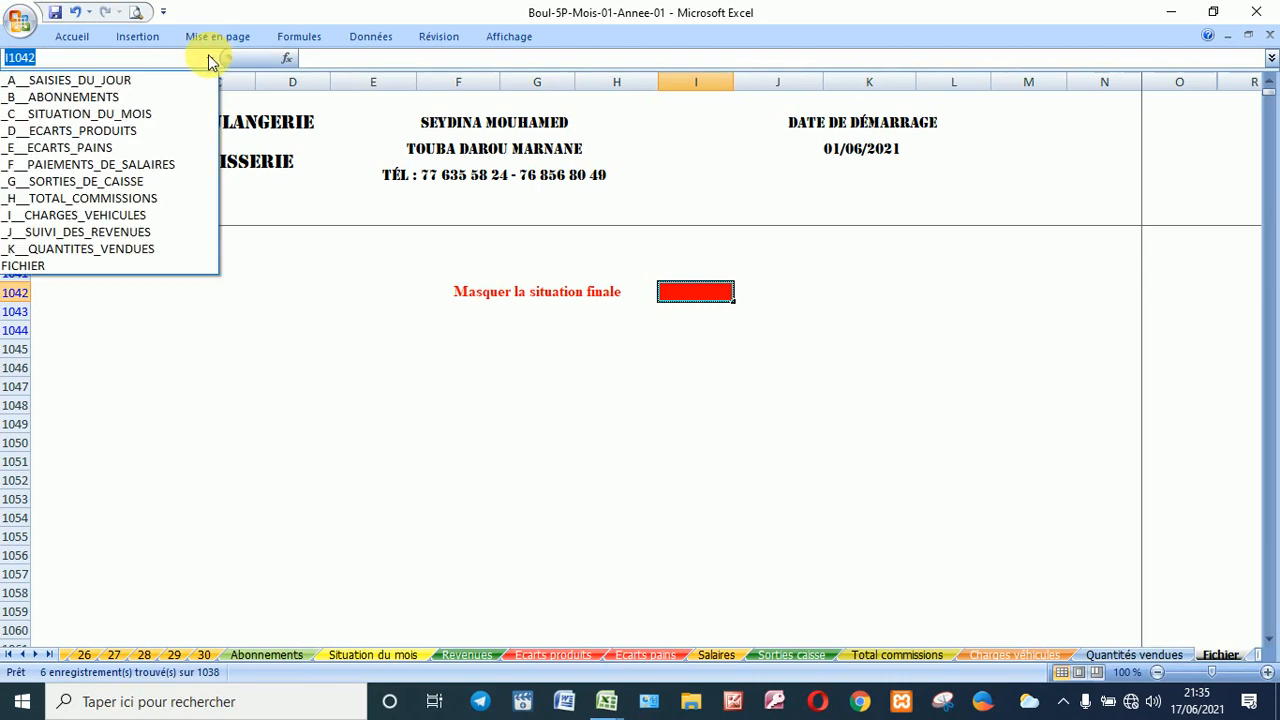
left_click(154, 81)
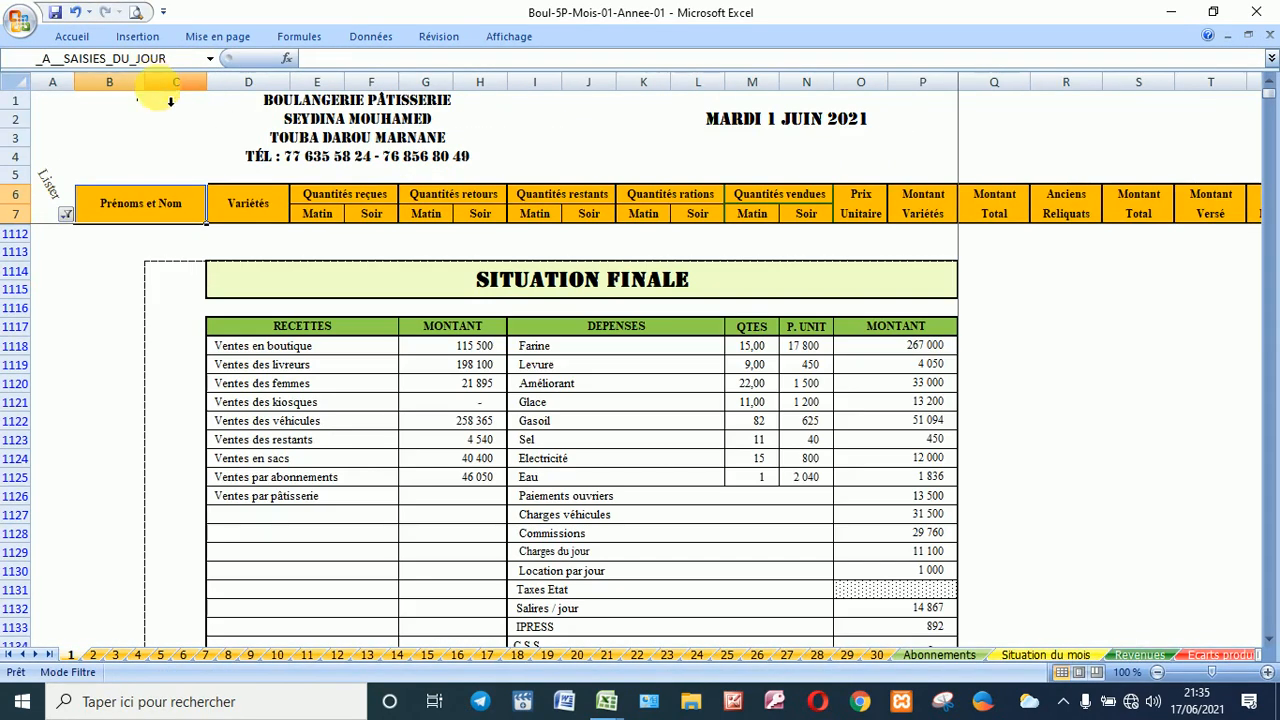
left_click(66, 215)
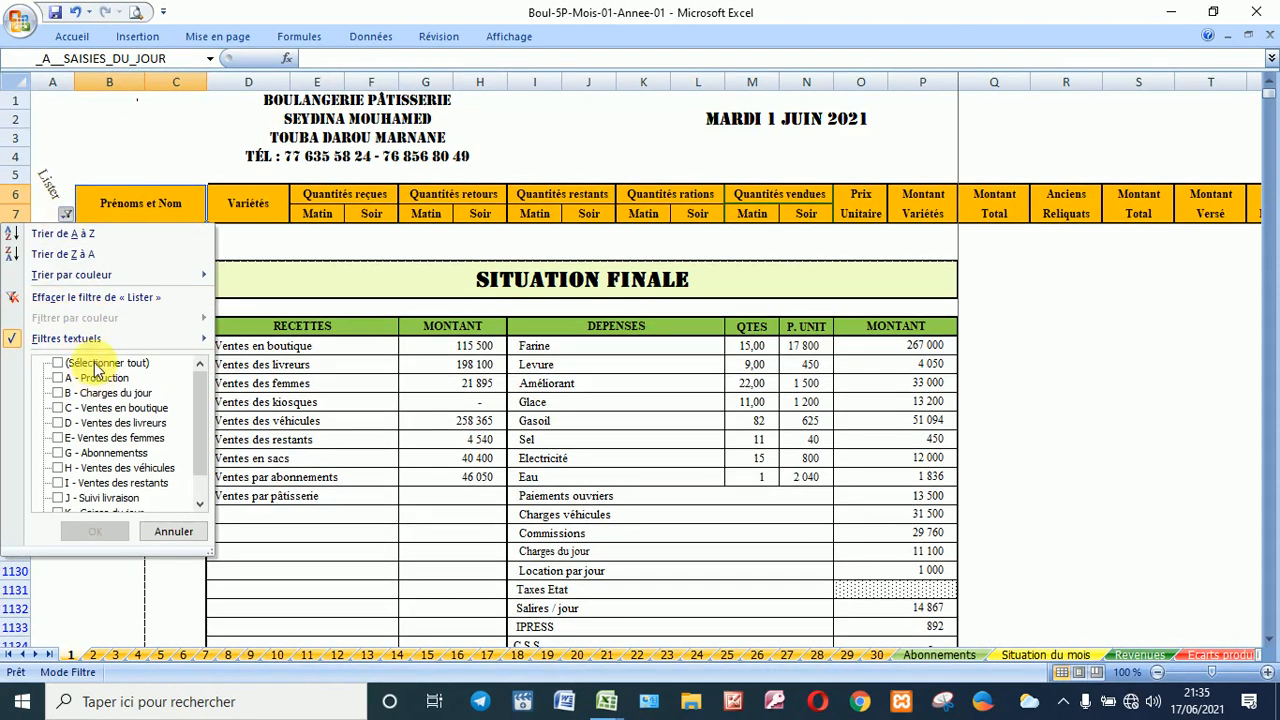
left_click(97, 364)
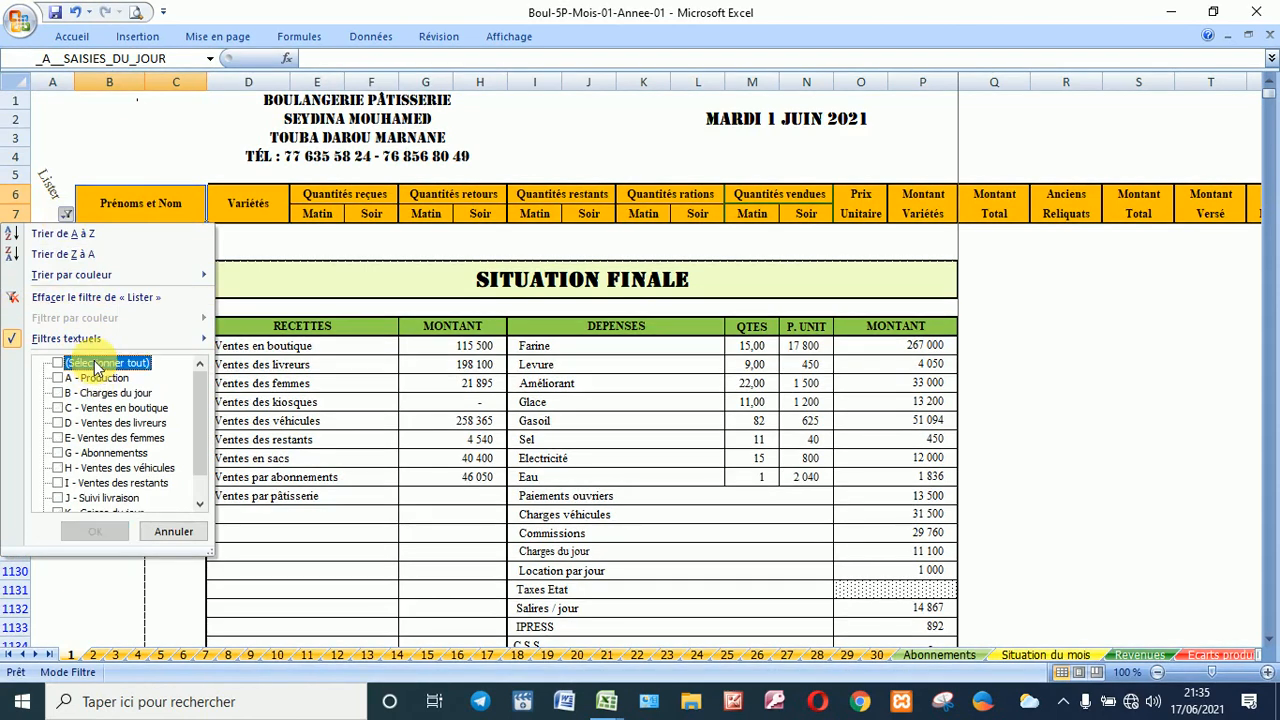
left_click(97, 364)
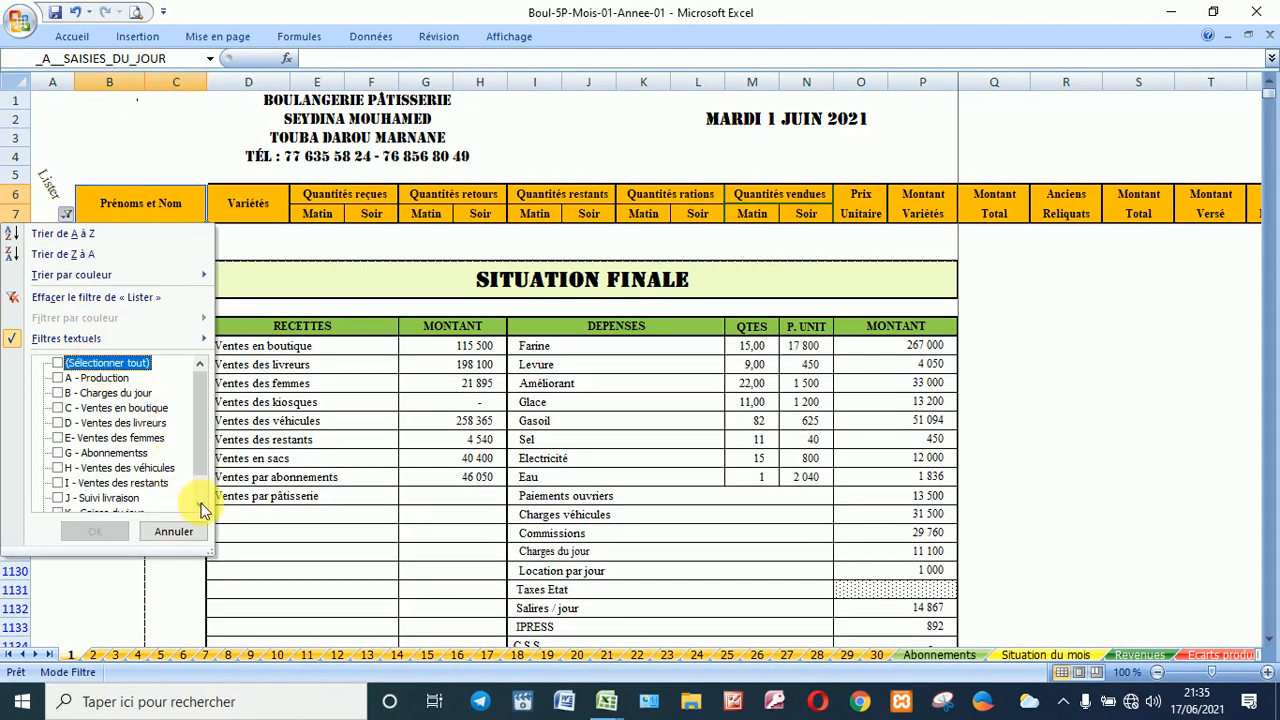
left_click(200, 507)
left_click(200, 507)
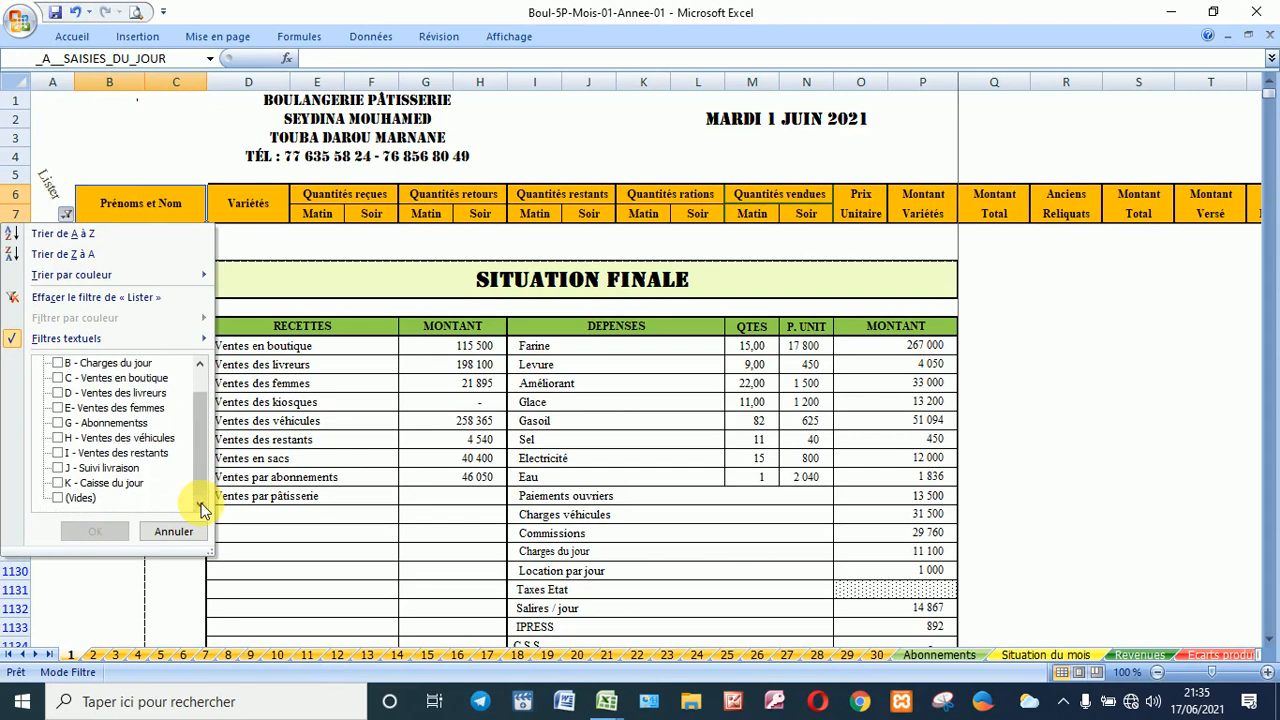
left_click(111, 484)
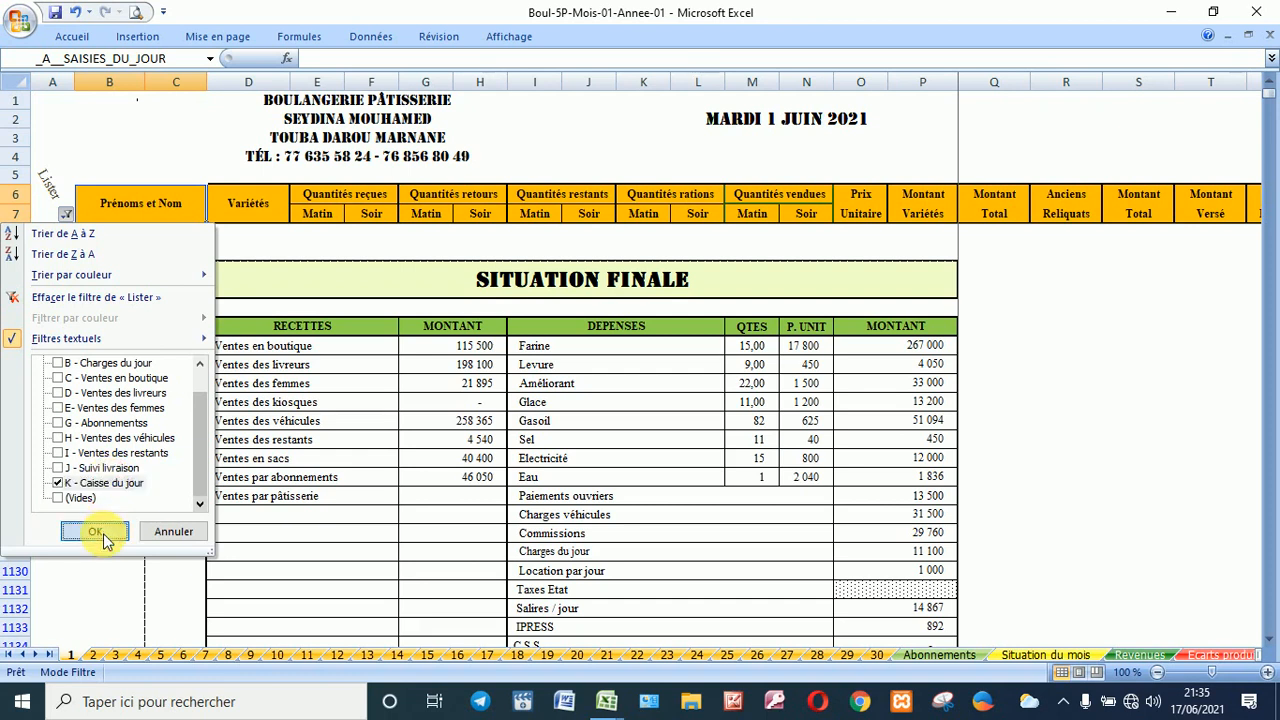
left_click(103, 532)
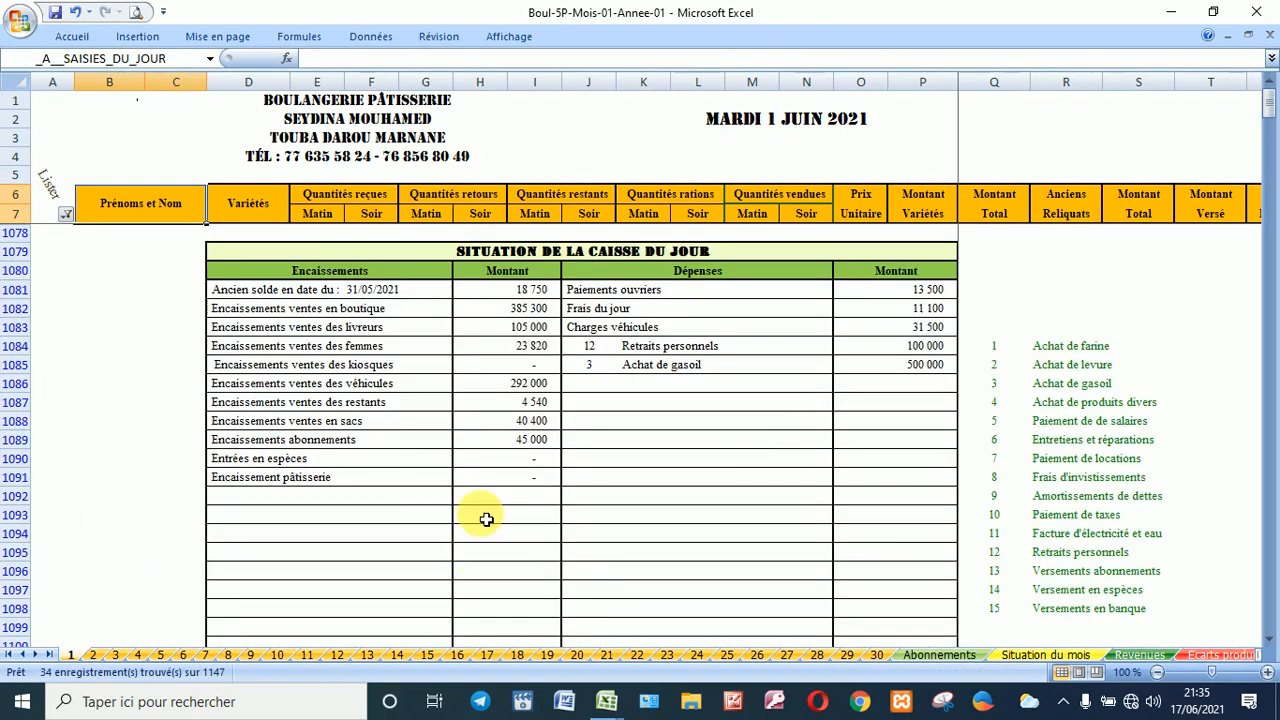
Step: Review the cash report and reopen the Lister filter, closing it unchanged
scroll(480, 517, "down", 4)
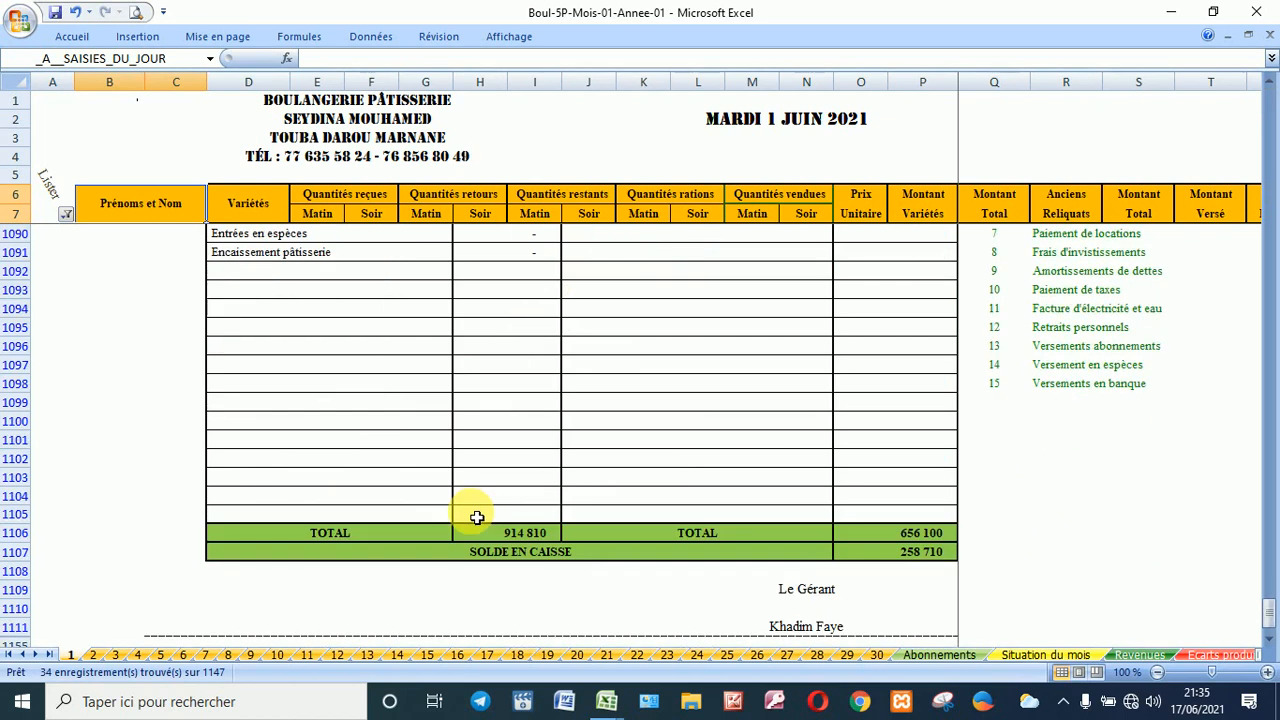
scroll(477, 517, "up", 4)
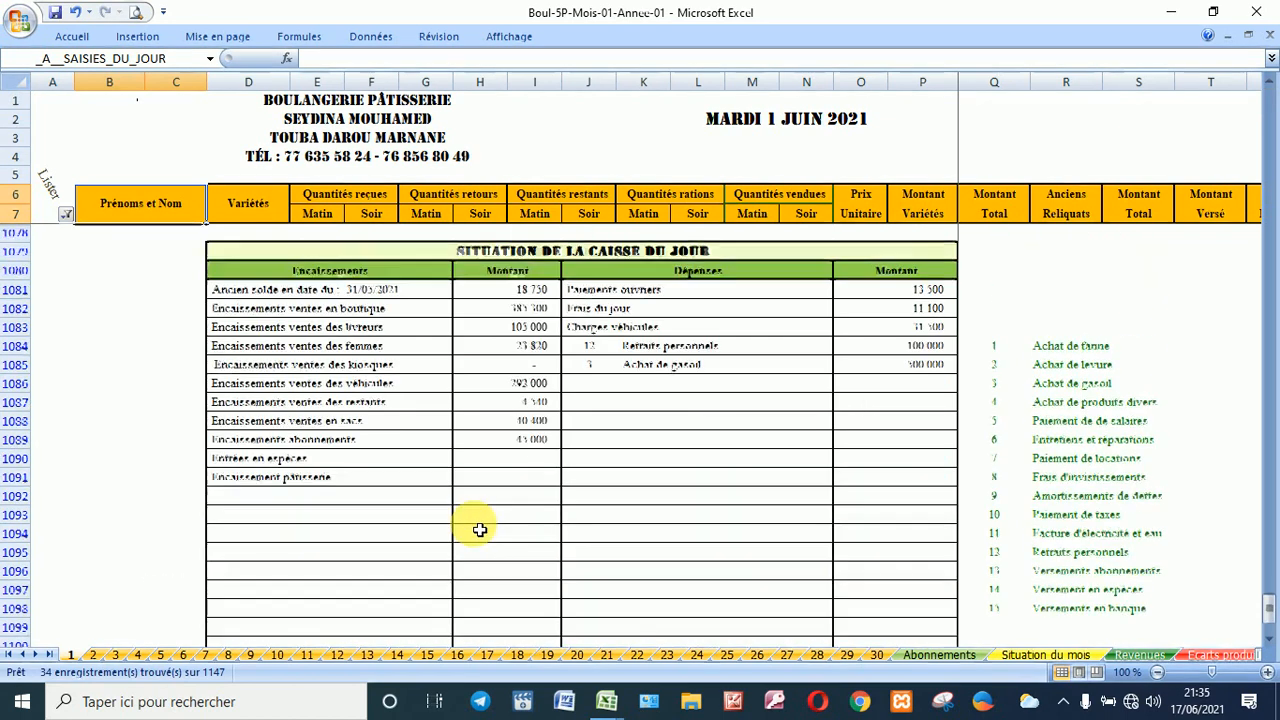
left_click(65, 214)
left_click(200, 504)
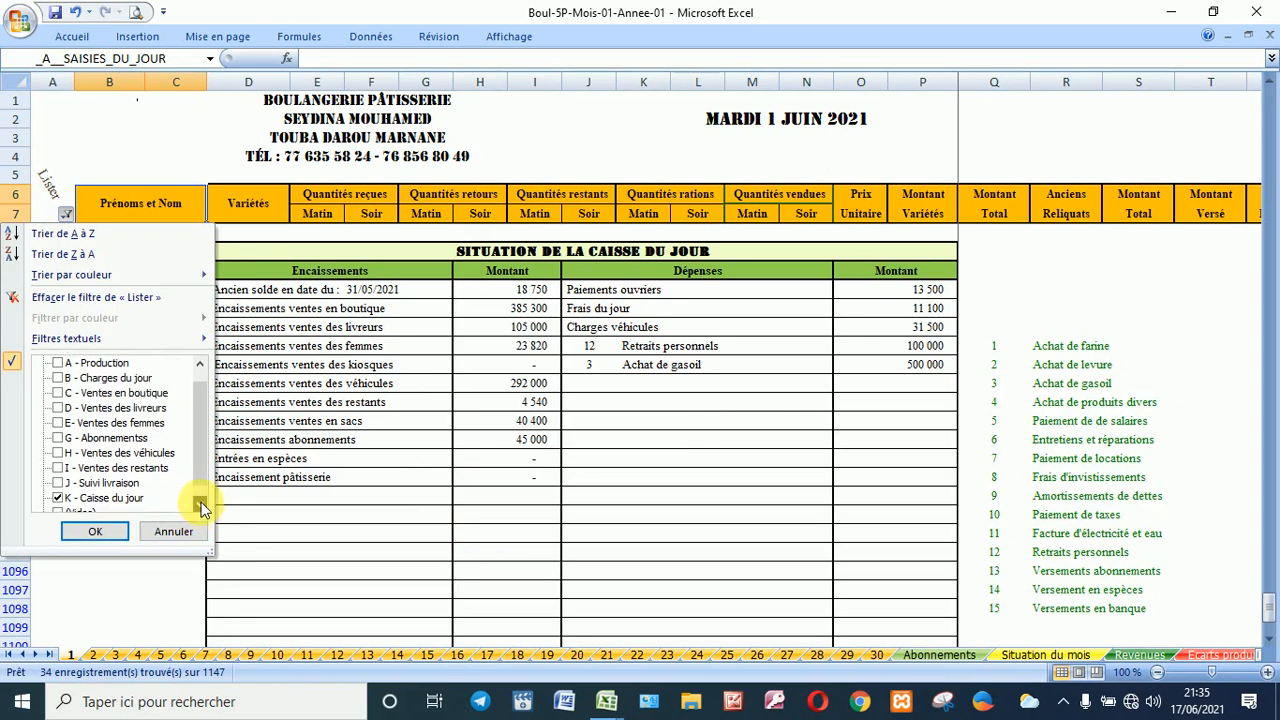
left_click(200, 504)
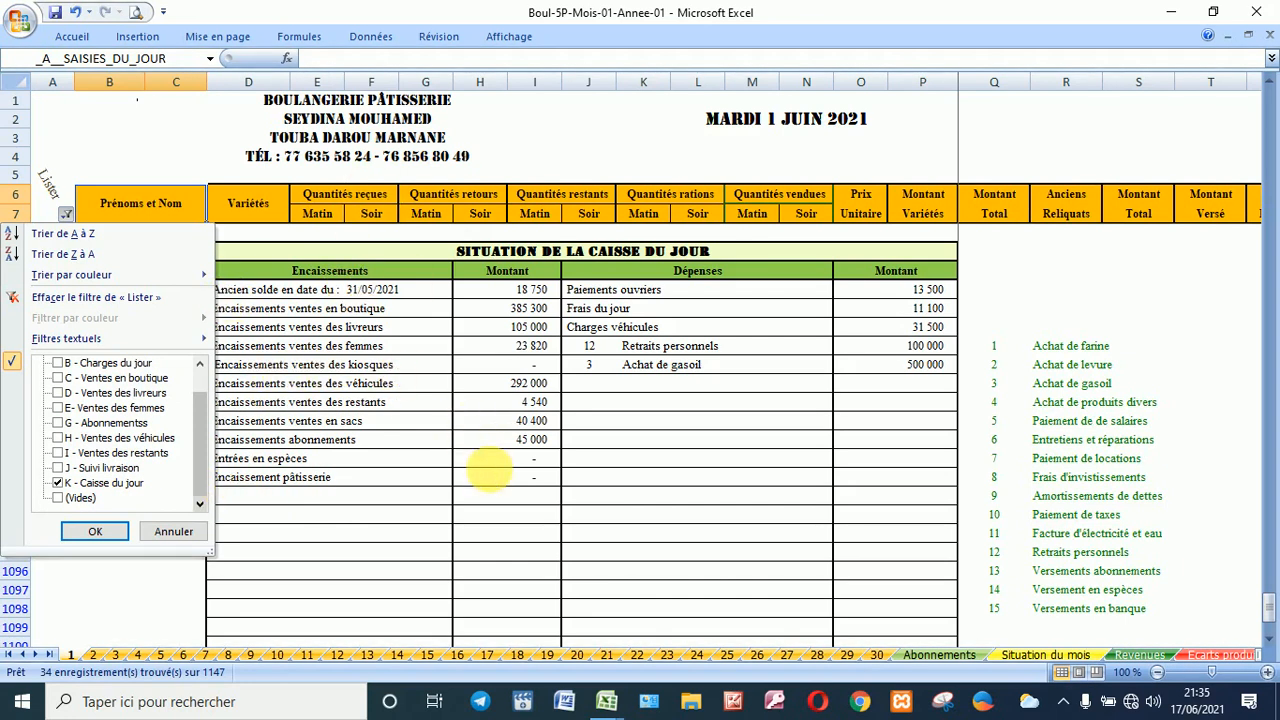
key("Escape")
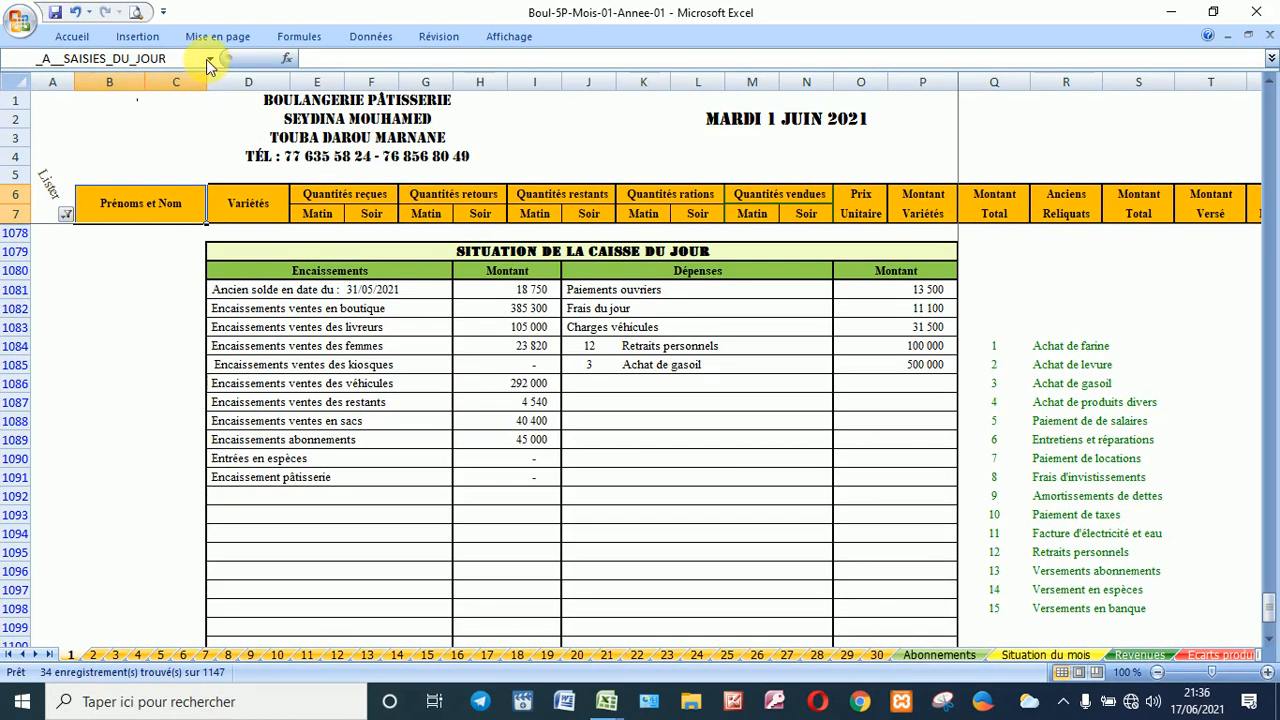
Step: Go to FICHIER and enter the access code in I1042 to hide the final statement
left_click(209, 60)
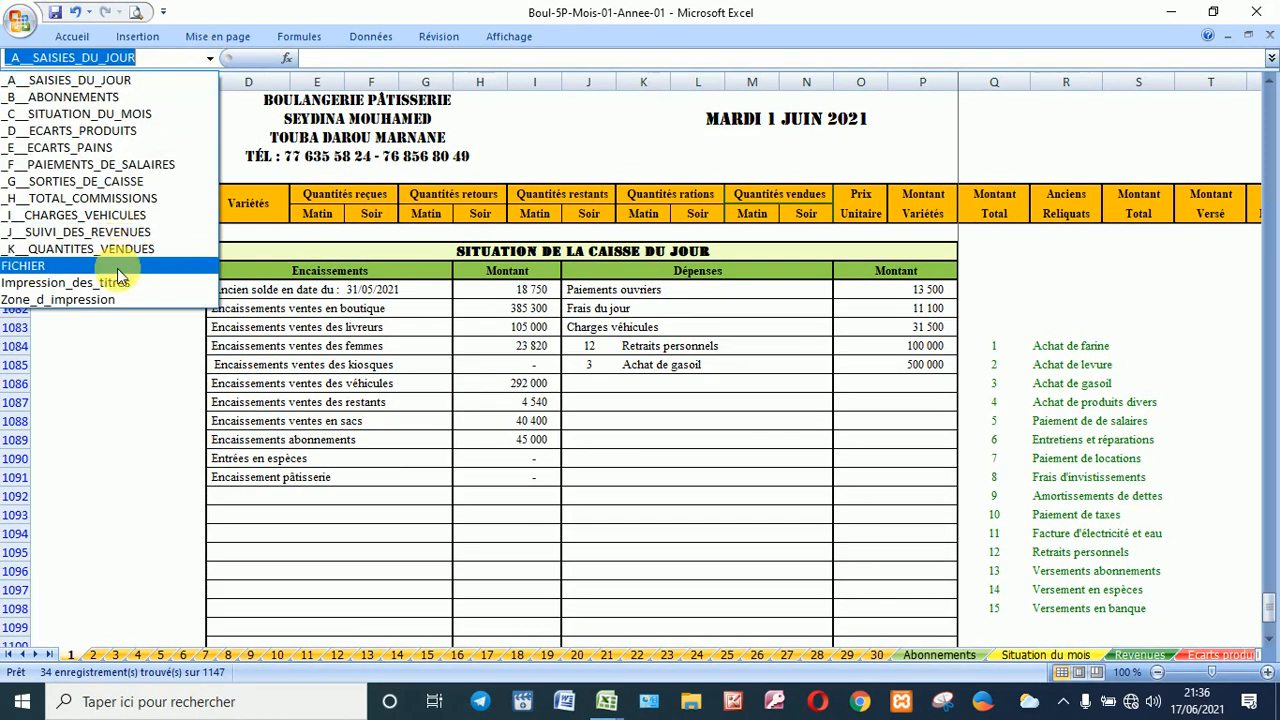
left_click(121, 266)
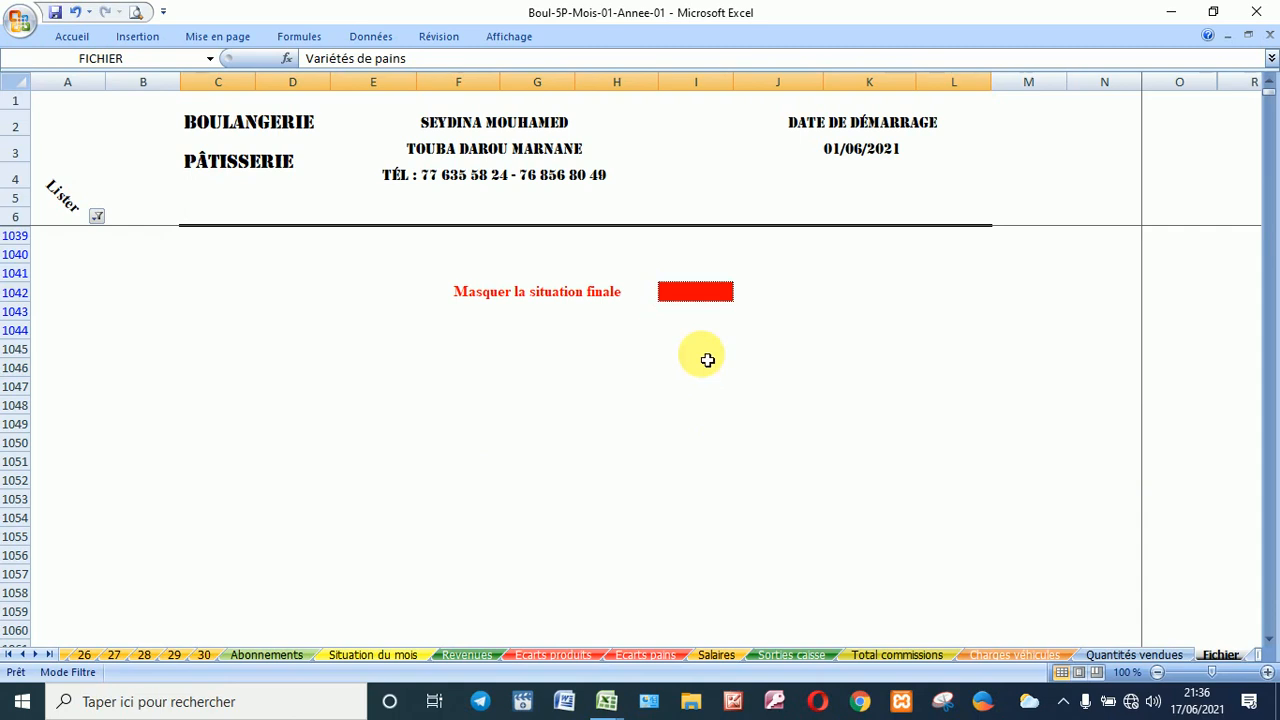
left_click(694, 291)
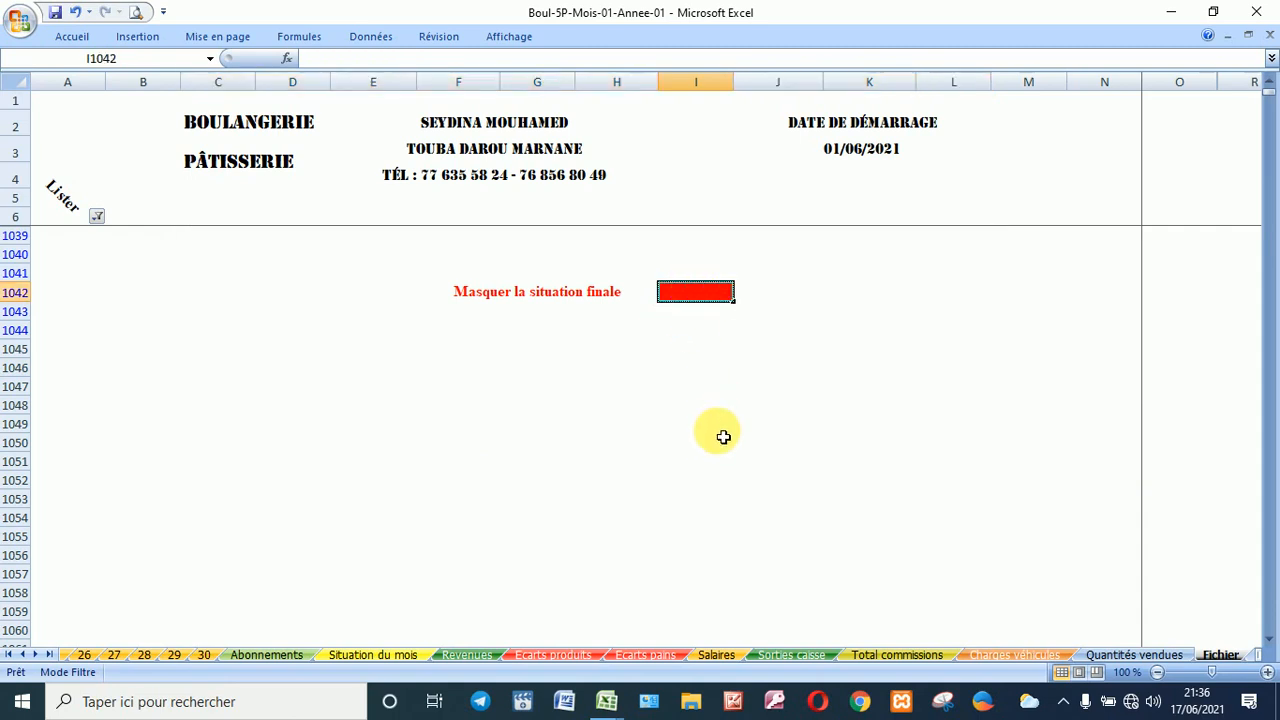
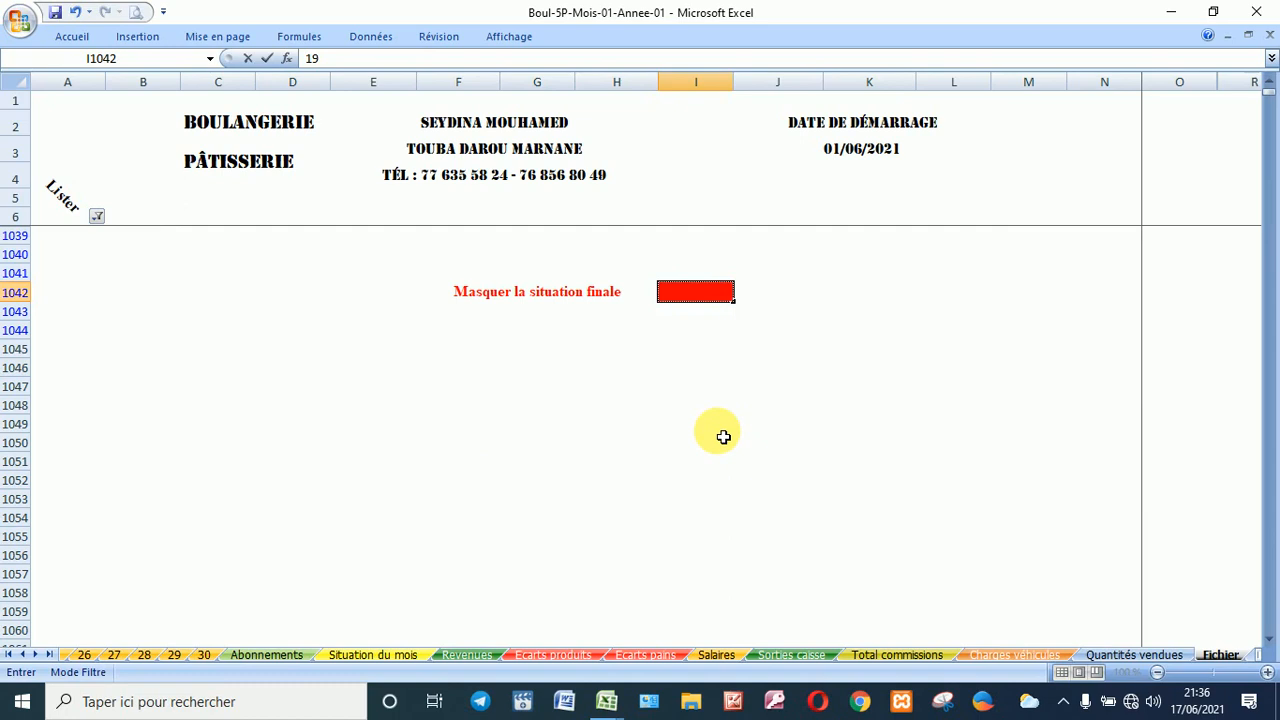
key("Return")
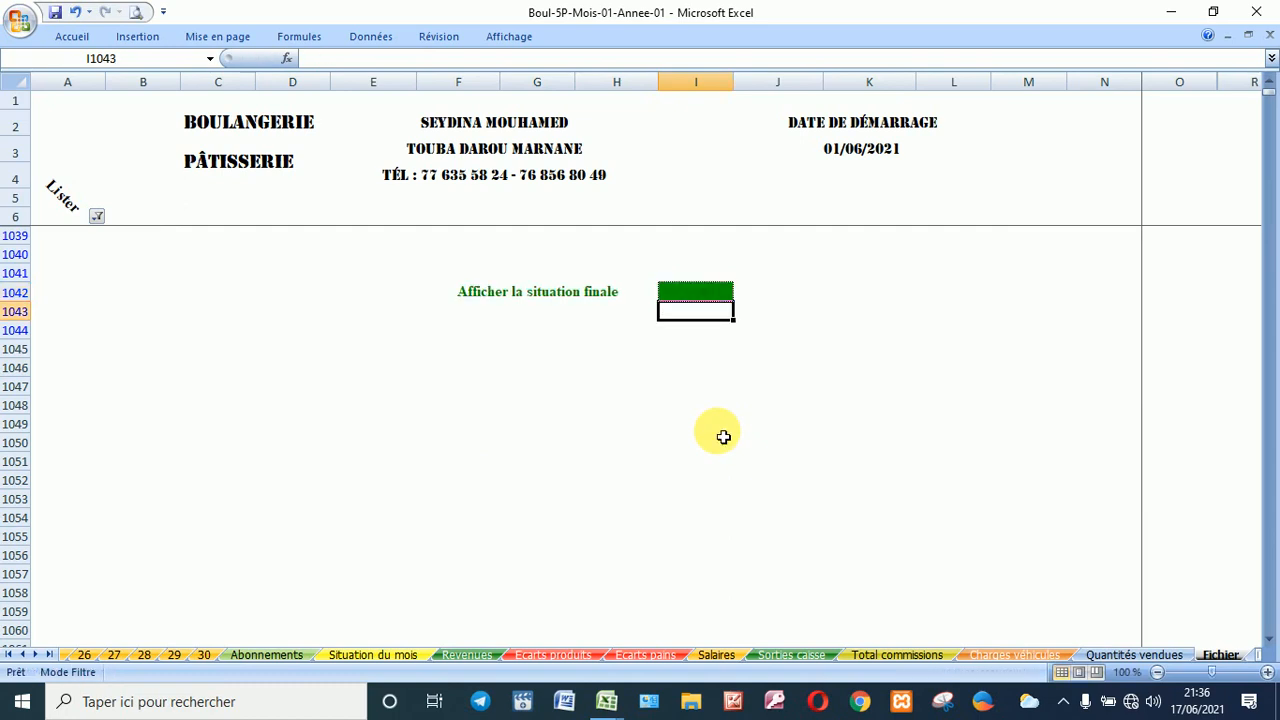
left_click(709, 291)
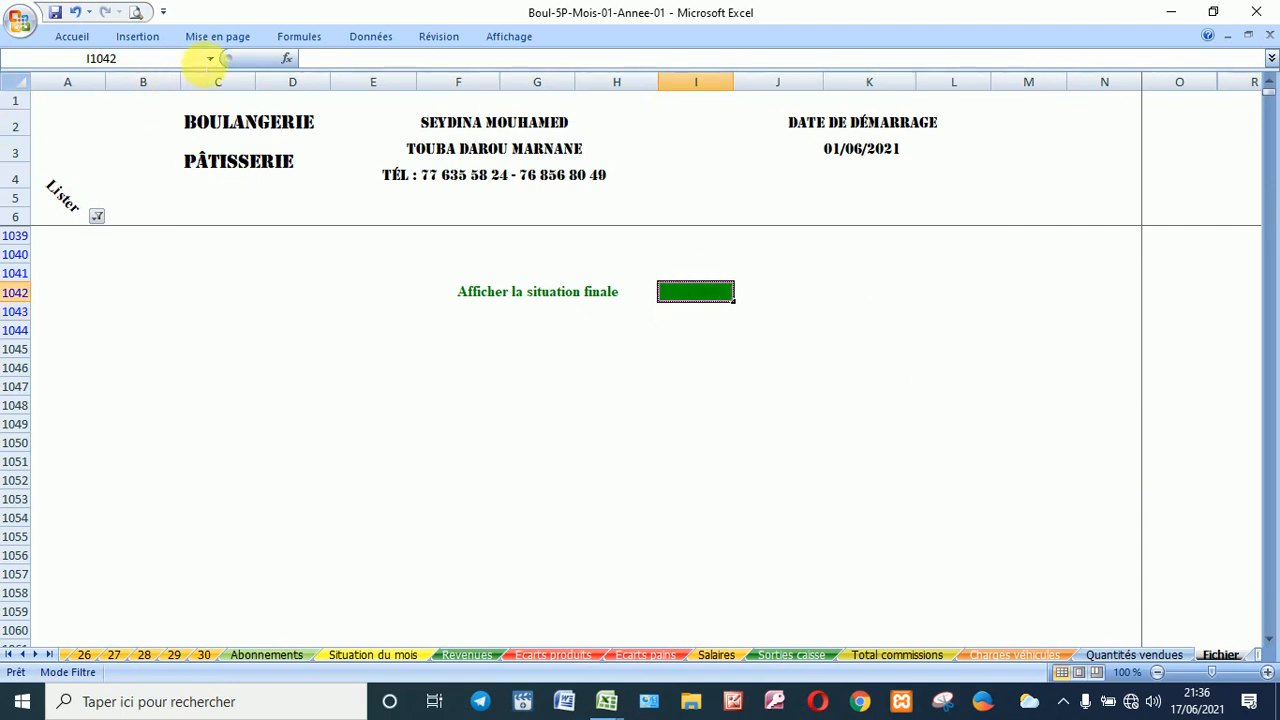
left_click(207, 58)
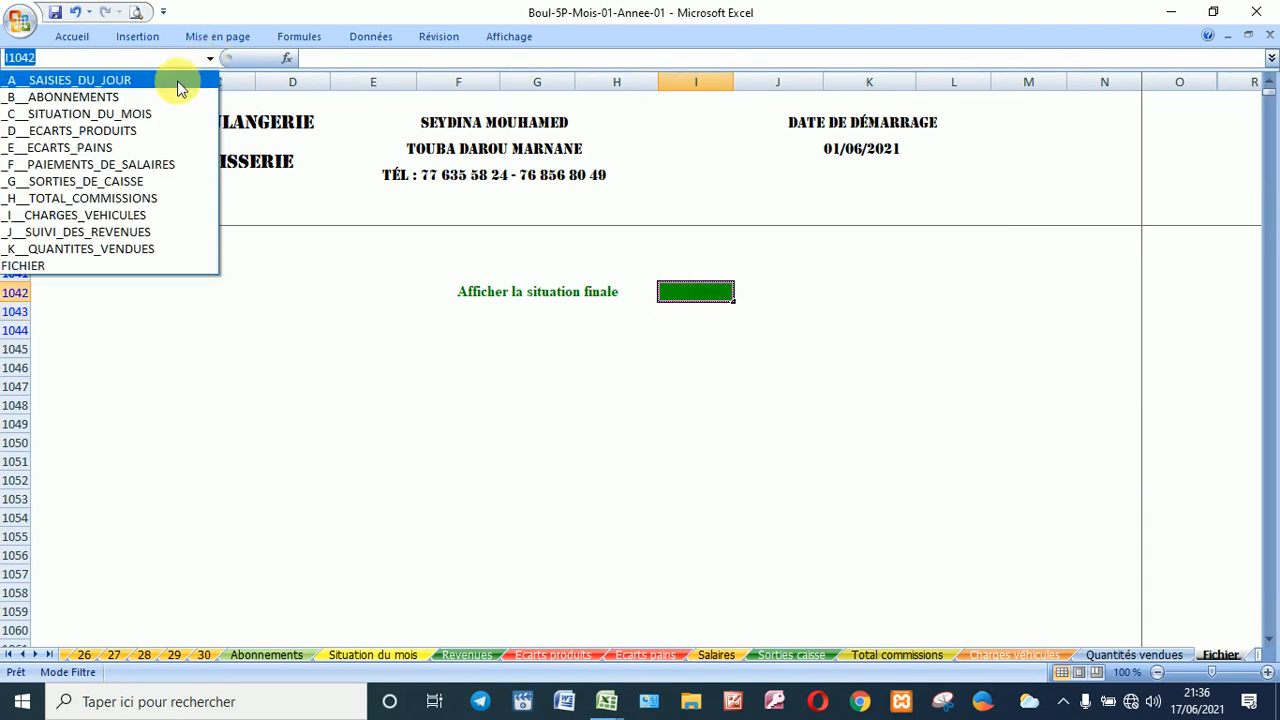
left_click(179, 86)
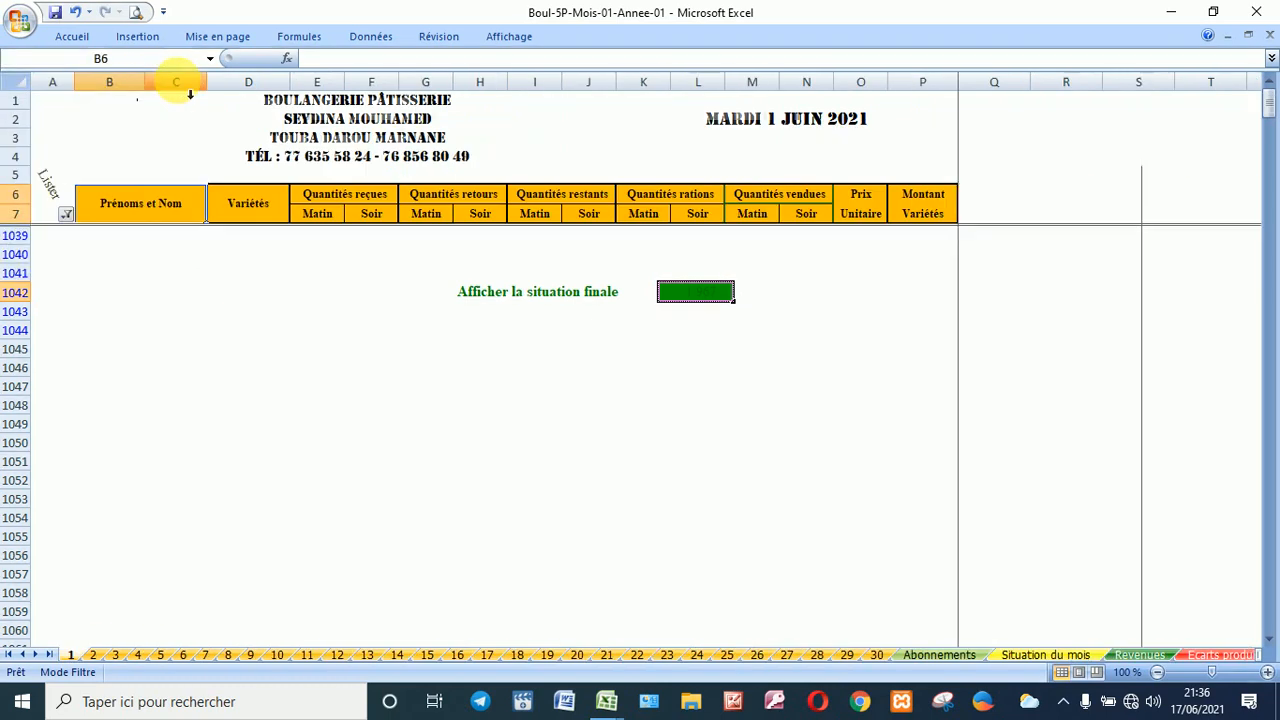
left_click(65, 215)
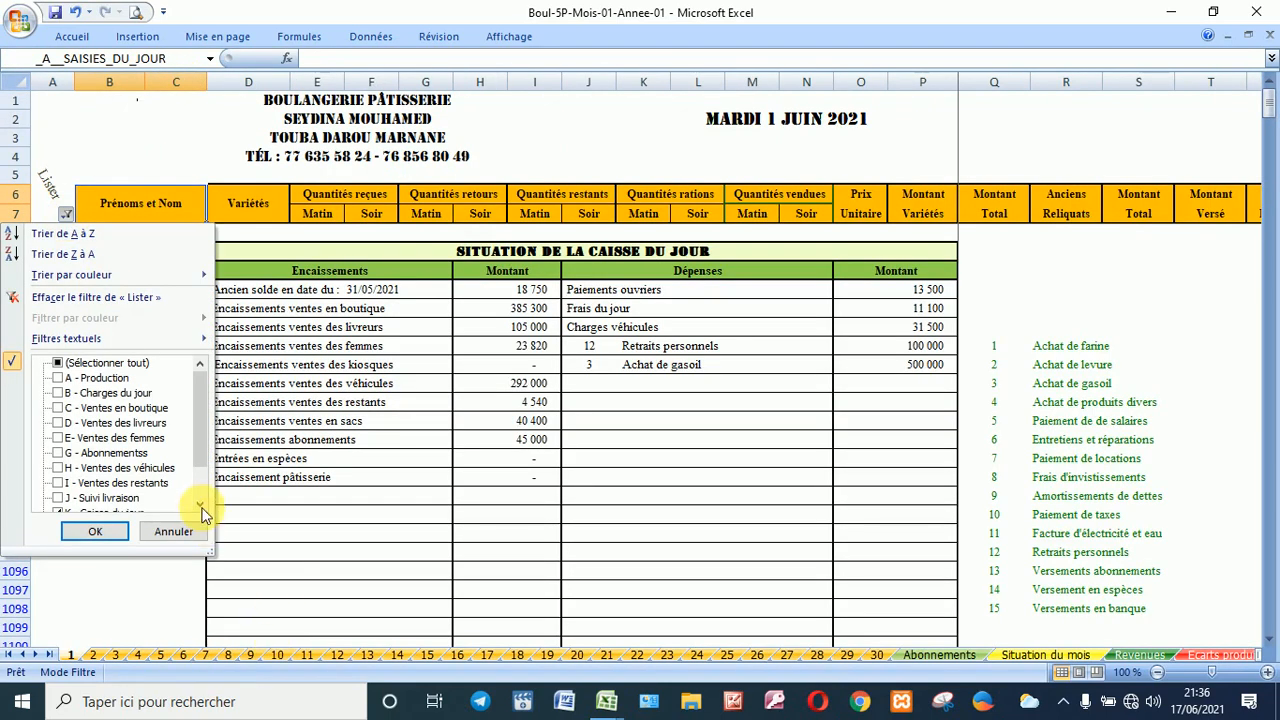
scroll(205, 500, "down", 4)
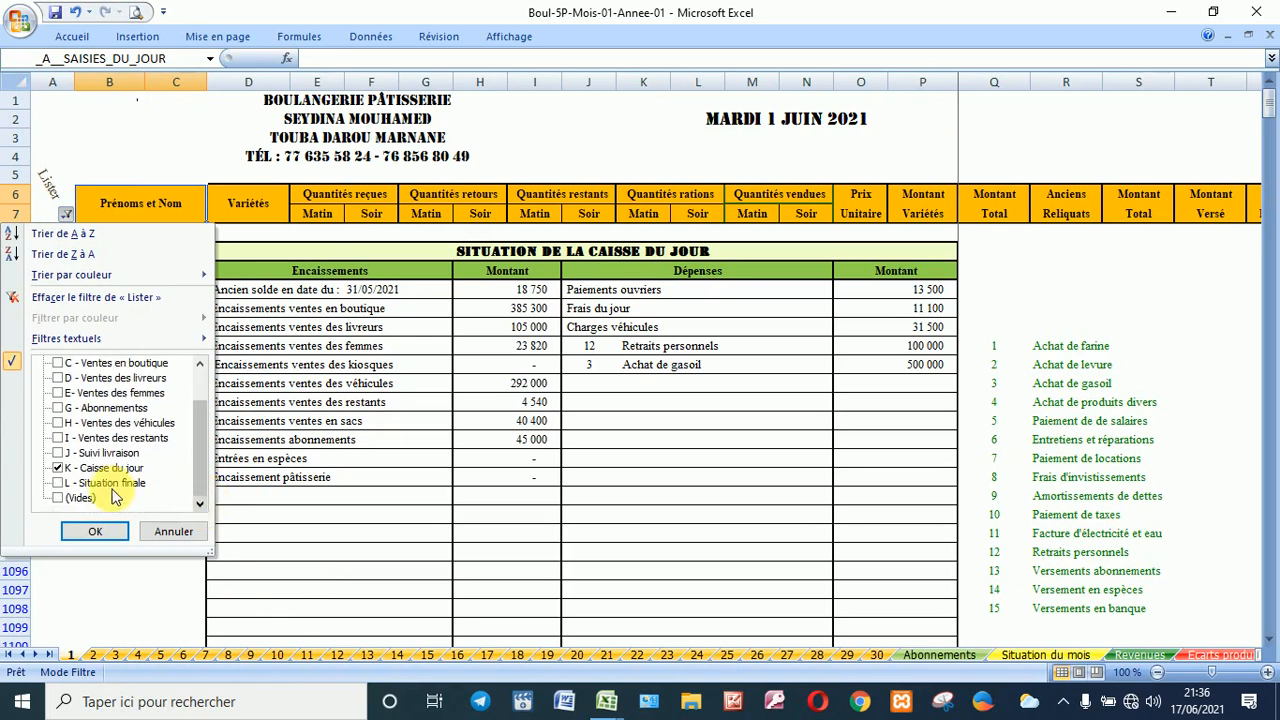
left_click(110, 483)
left_click(104, 468)
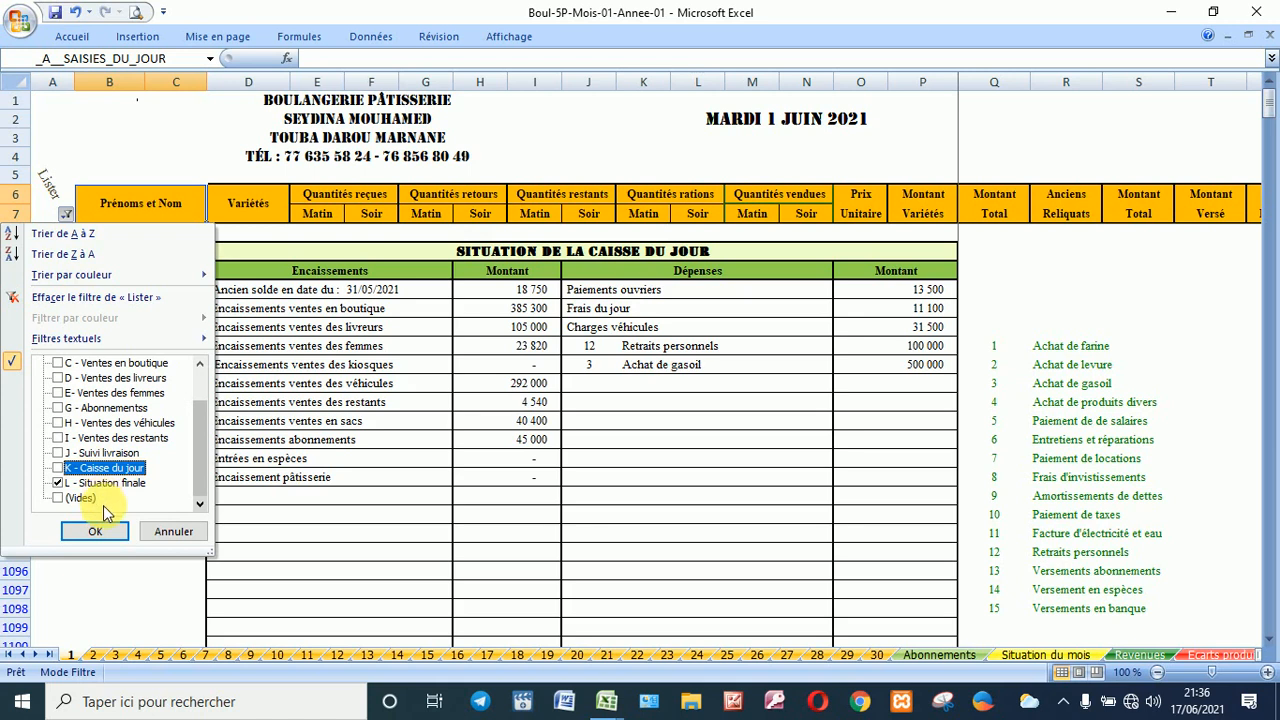
left_click(128, 538)
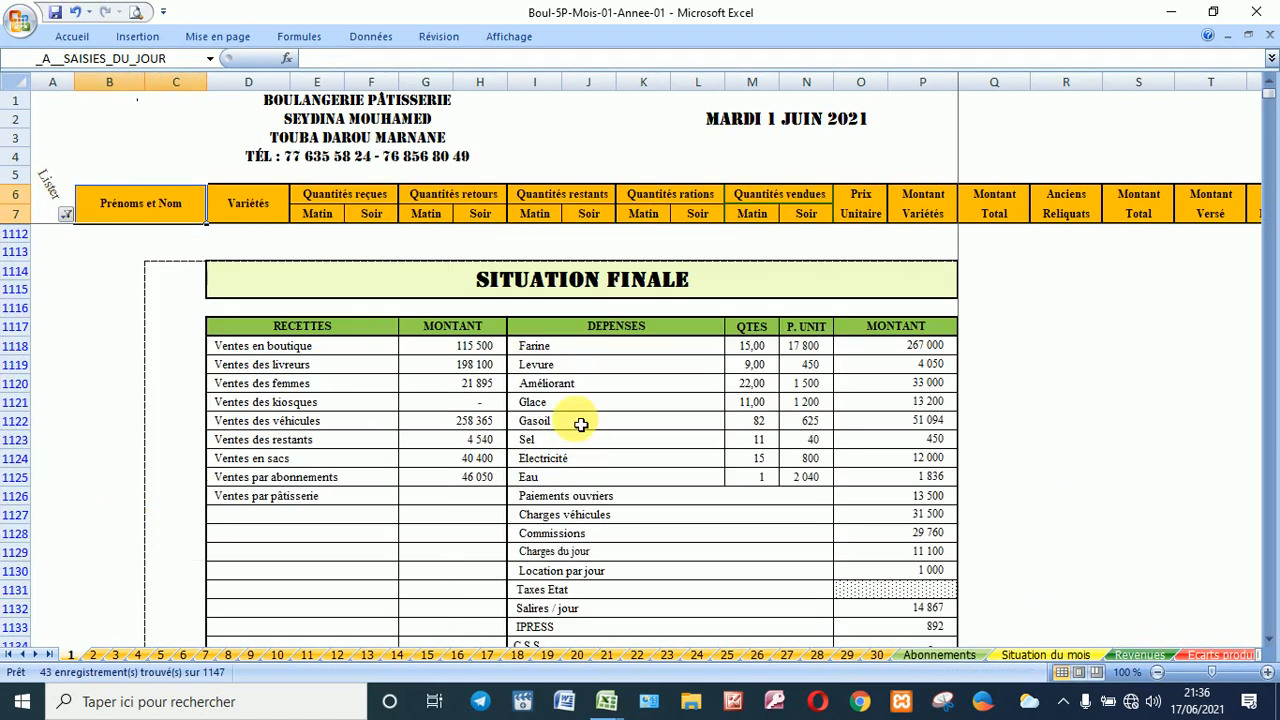
scroll(590, 400, "down", 10)
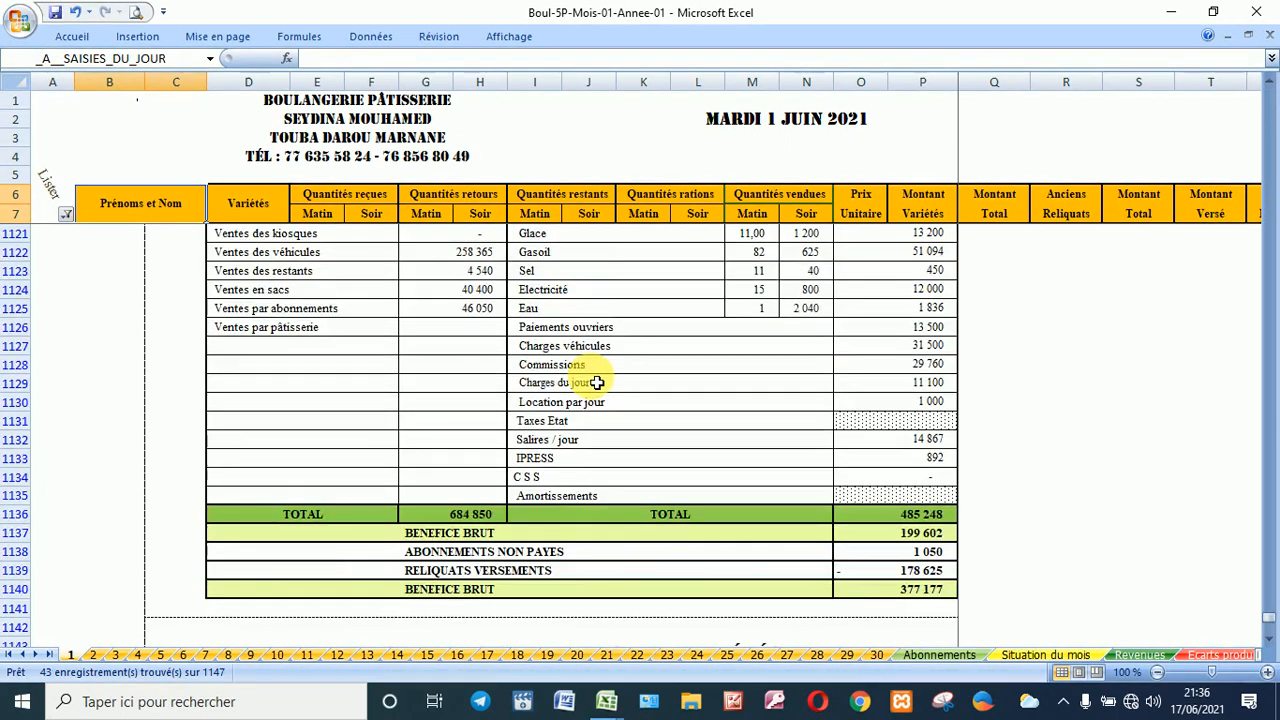
scroll(596, 383, "up", 10)
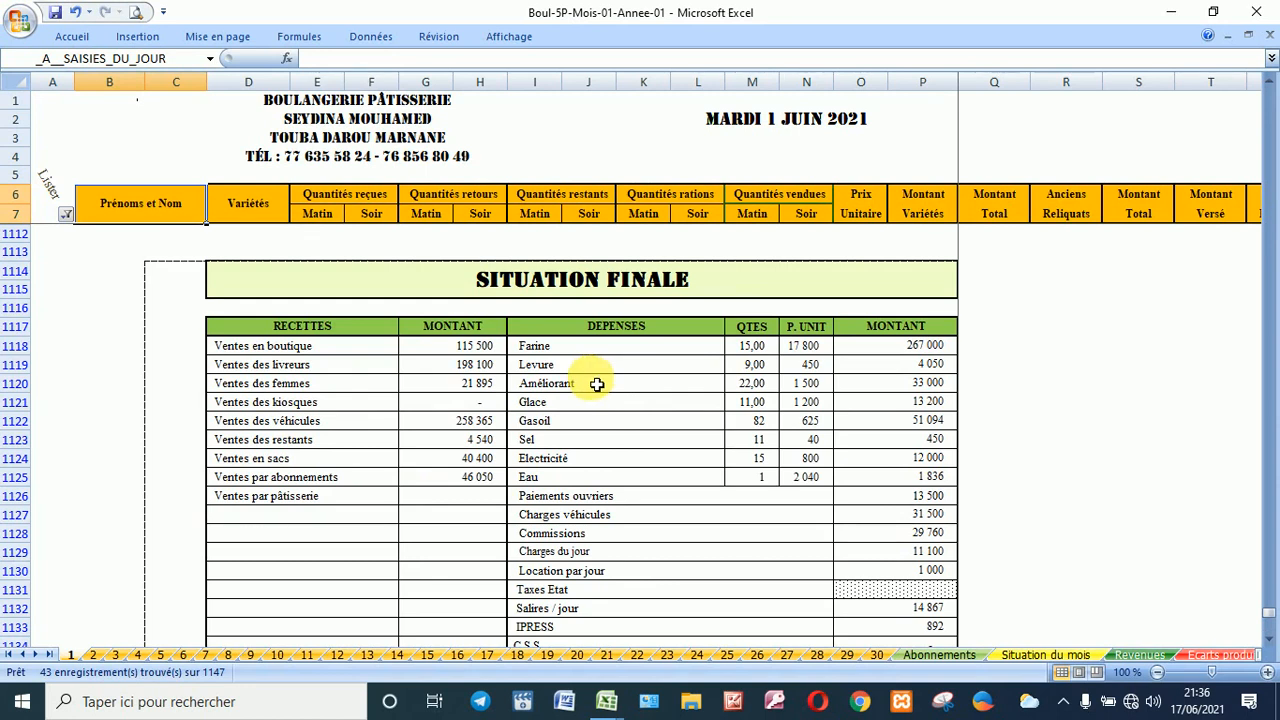
Step: Filter the Lister column to show only A - Production
left_click(66, 214)
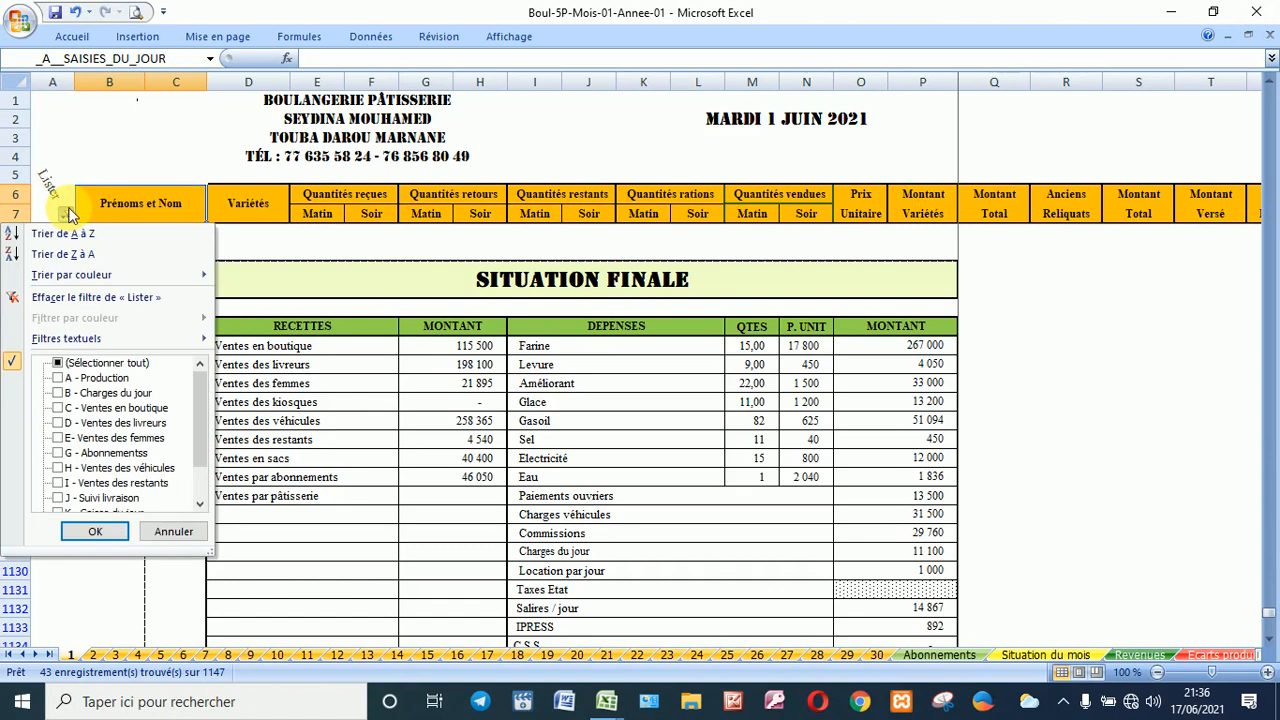
left_click(118, 380)
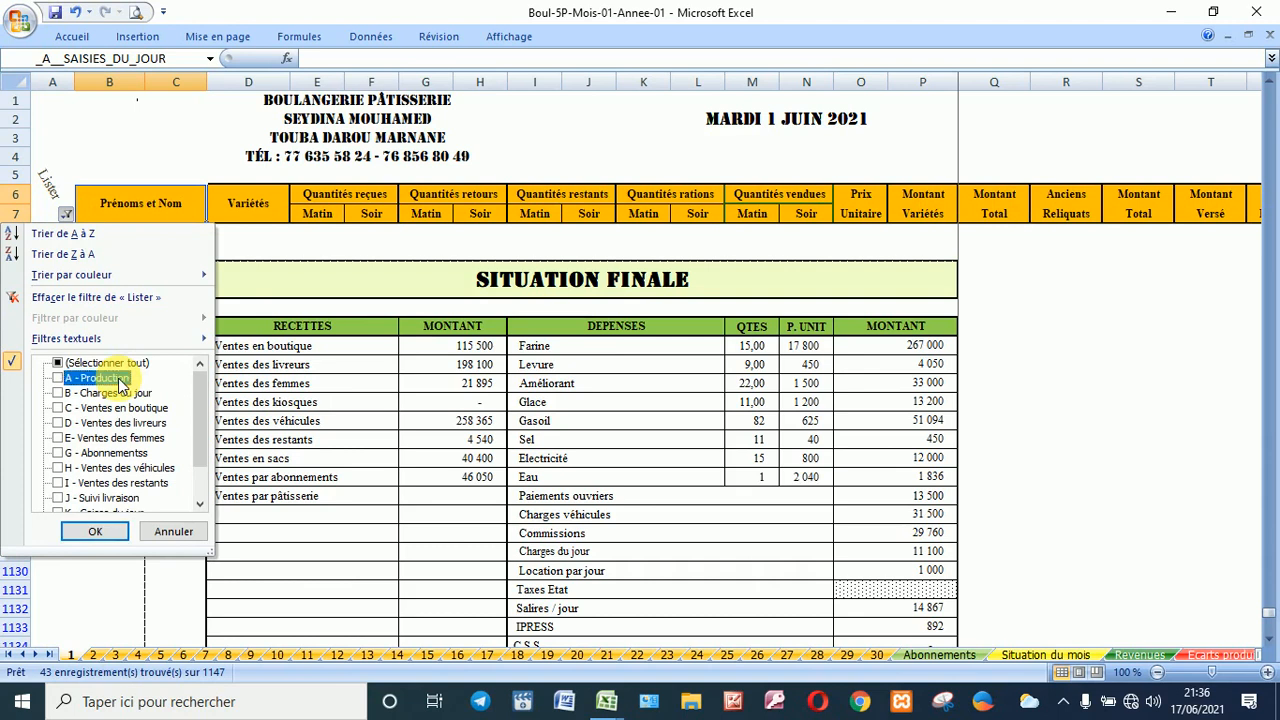
left_click(106, 536)
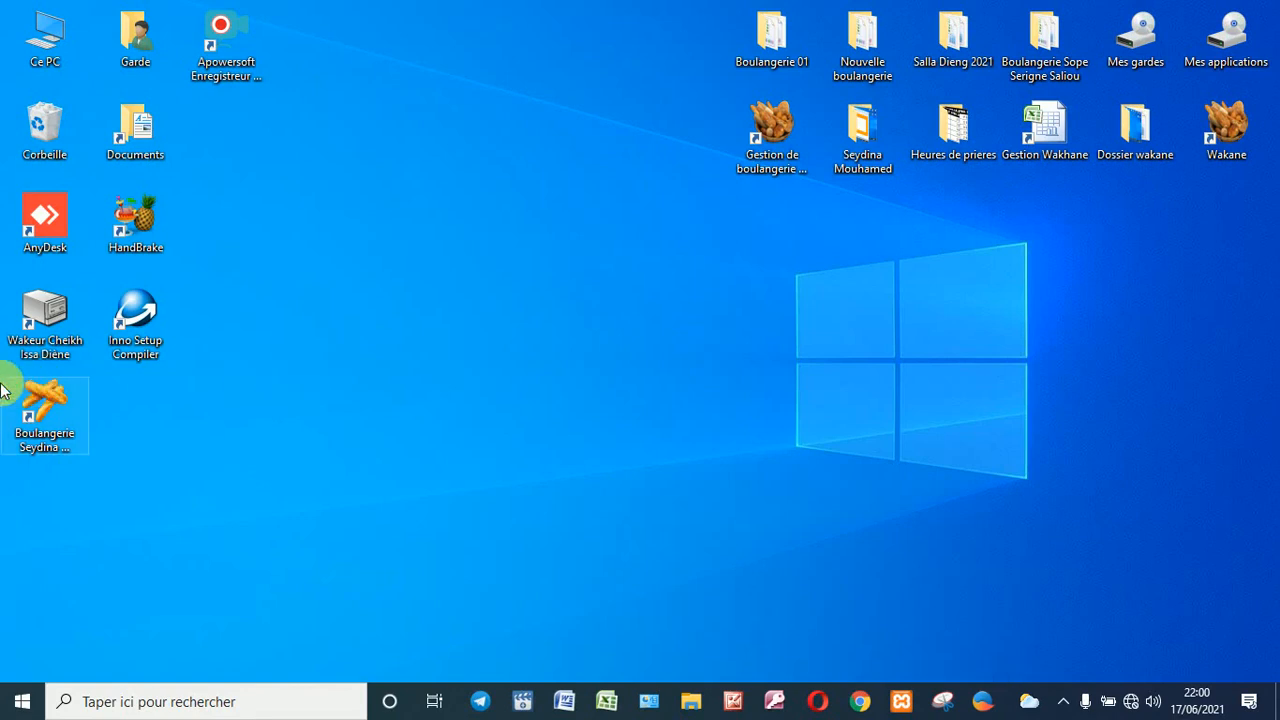
Step: Launch the Boulangerie Seydina workbook with its password and open the juin-21 monthly workbook
double_click(37, 404)
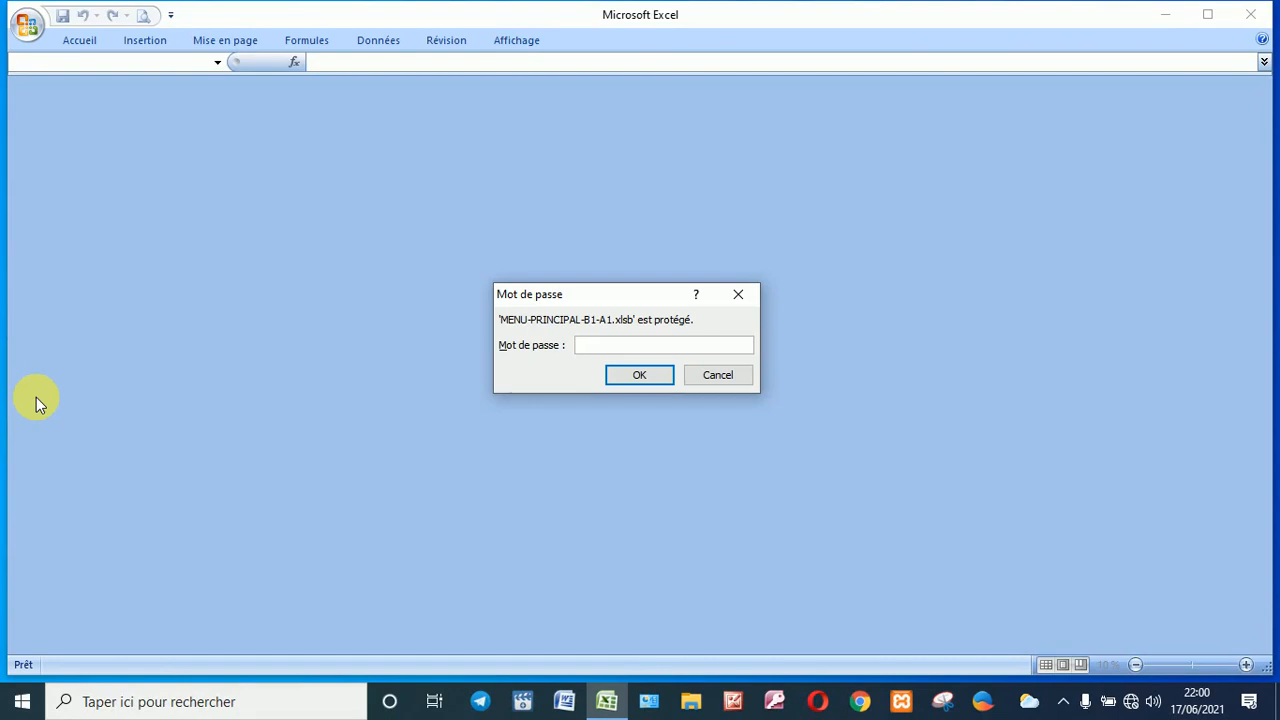
type("●●●●")
key("Return")
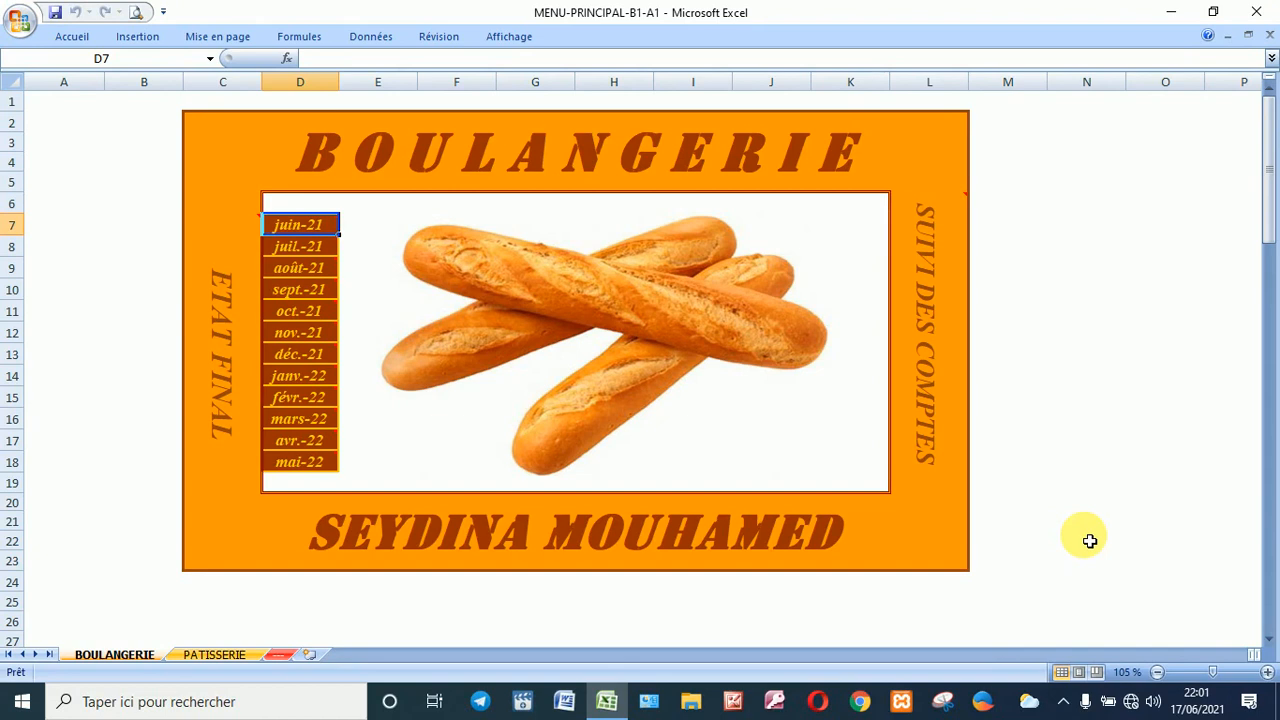
left_click(310, 231)
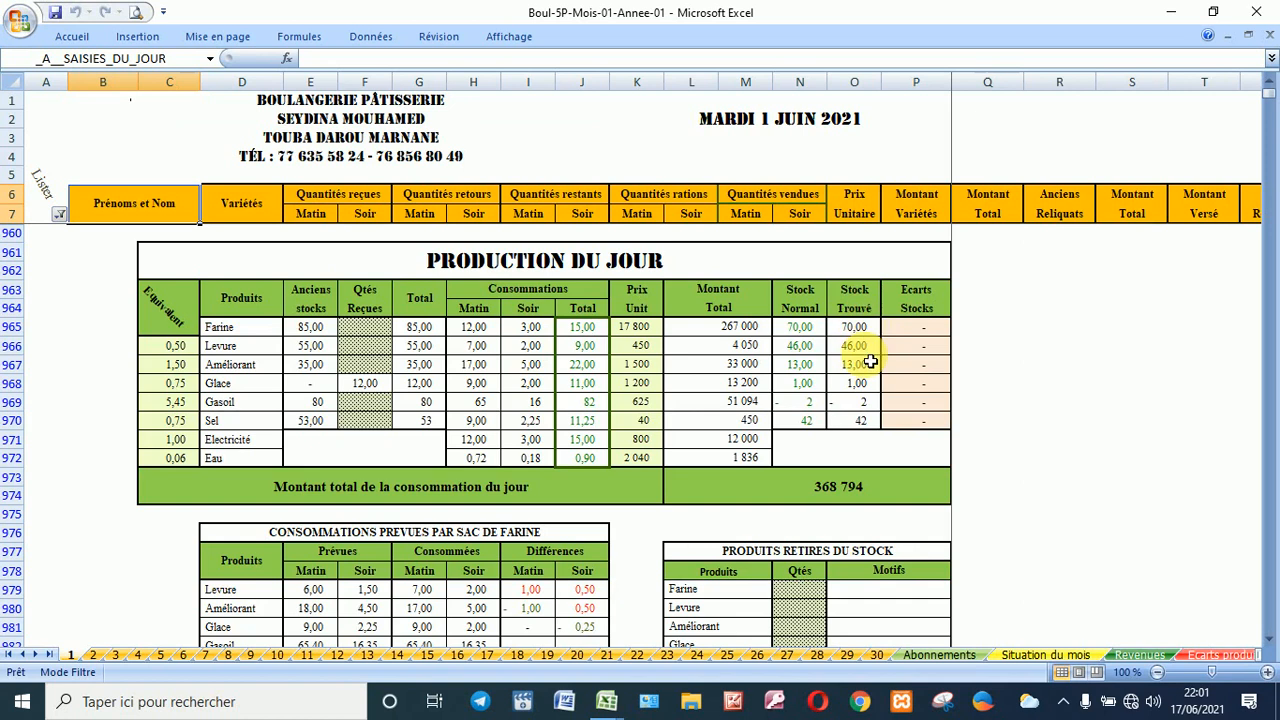
Step: Record 60 Améliorant (F967) and 200 Gasoil (F969) received, then move to the 2 Juin sheet
left_click(368, 404)
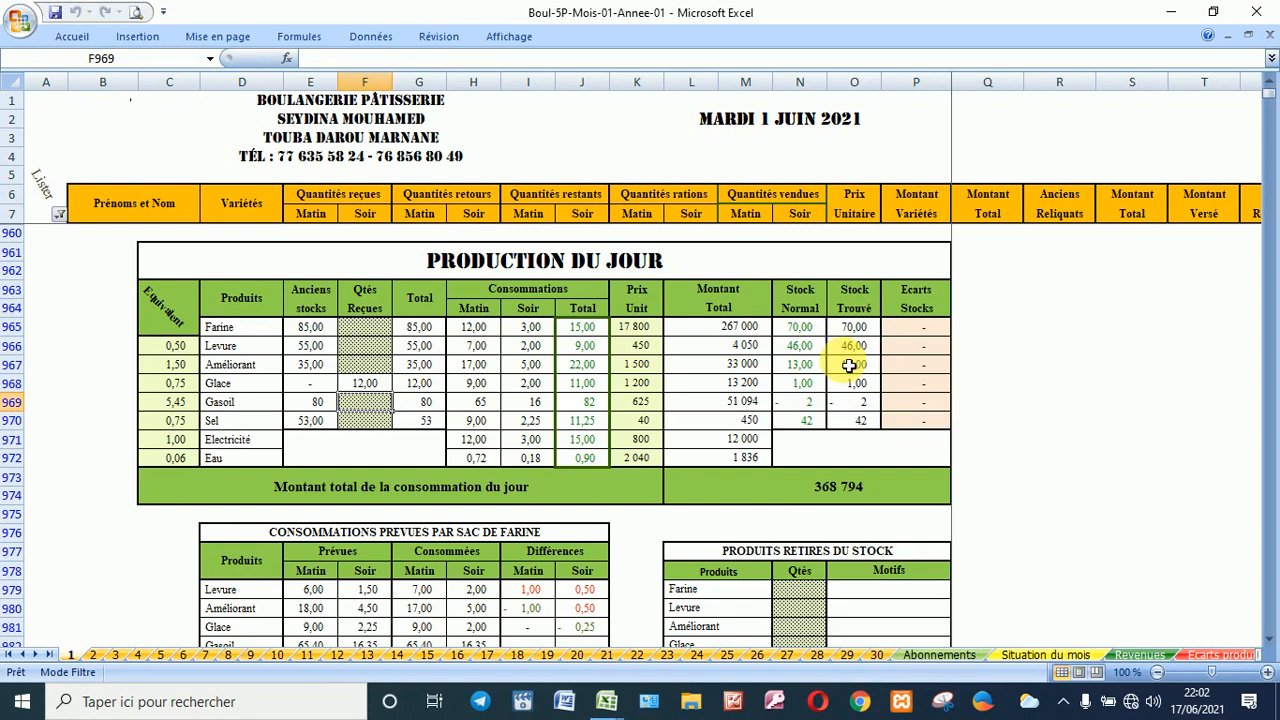
left_click(363, 365)
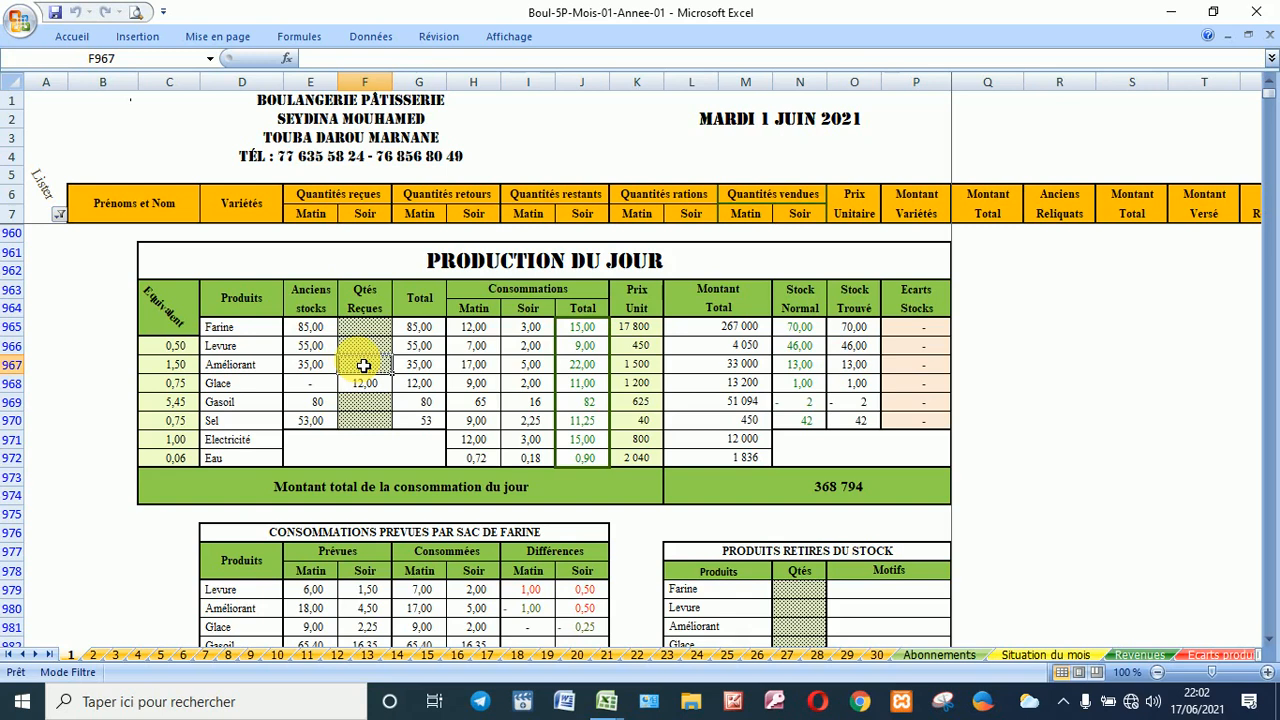
type("6")
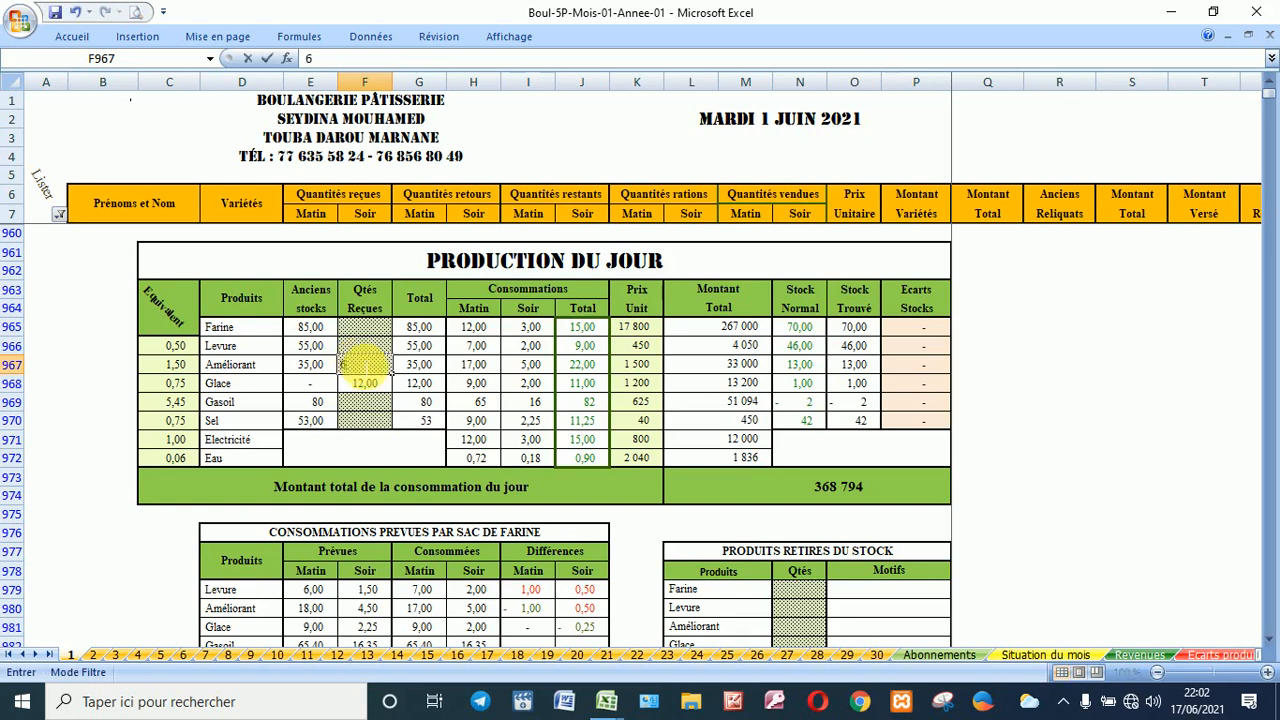
type("0")
key("Return")
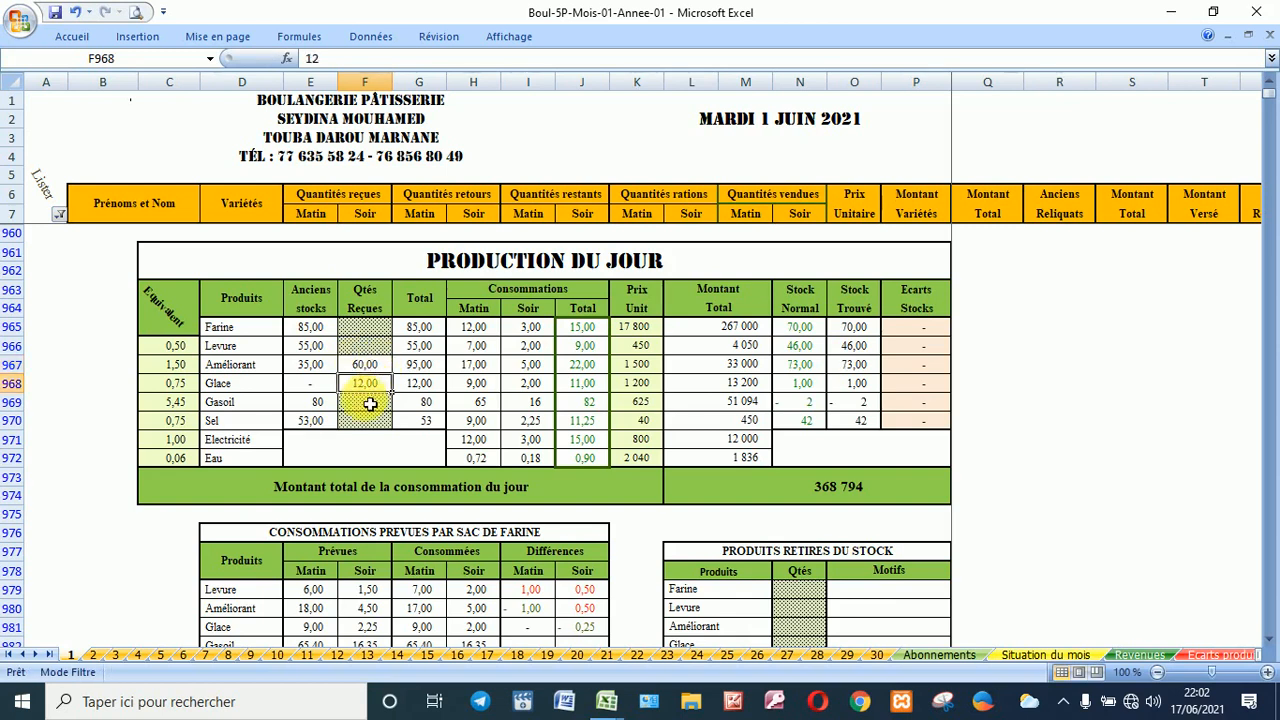
left_click(370, 403)
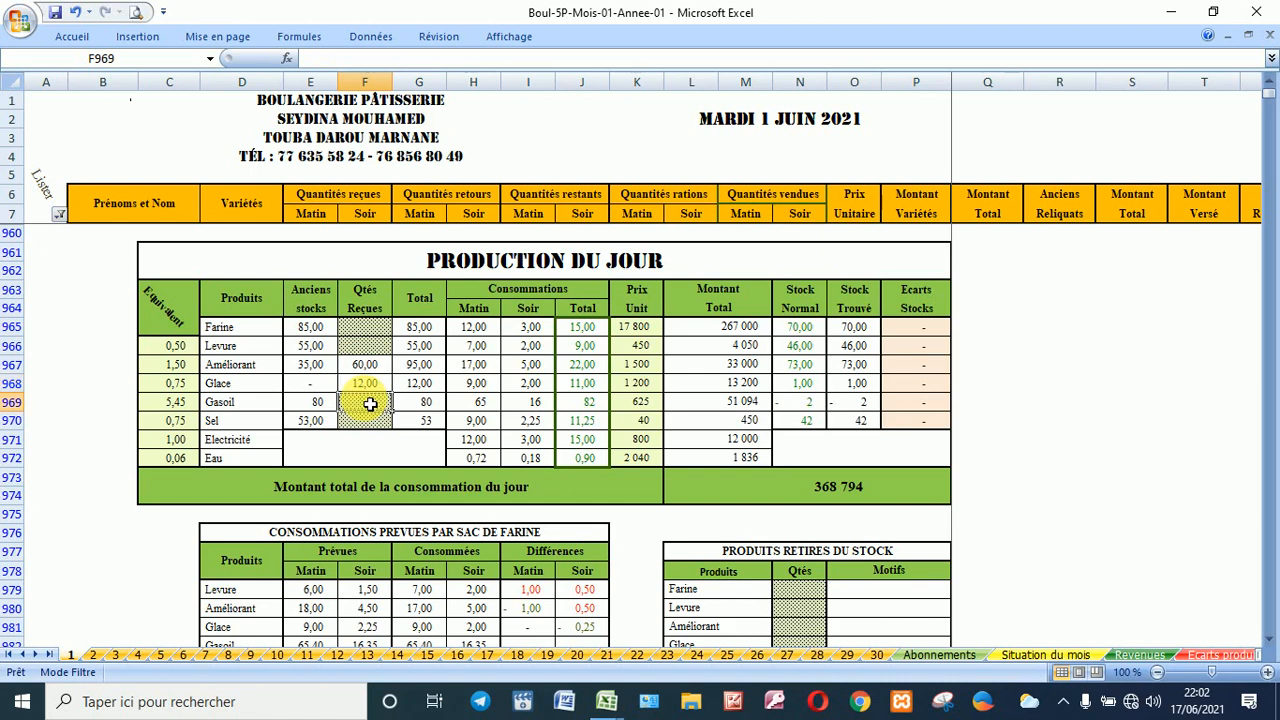
type("200")
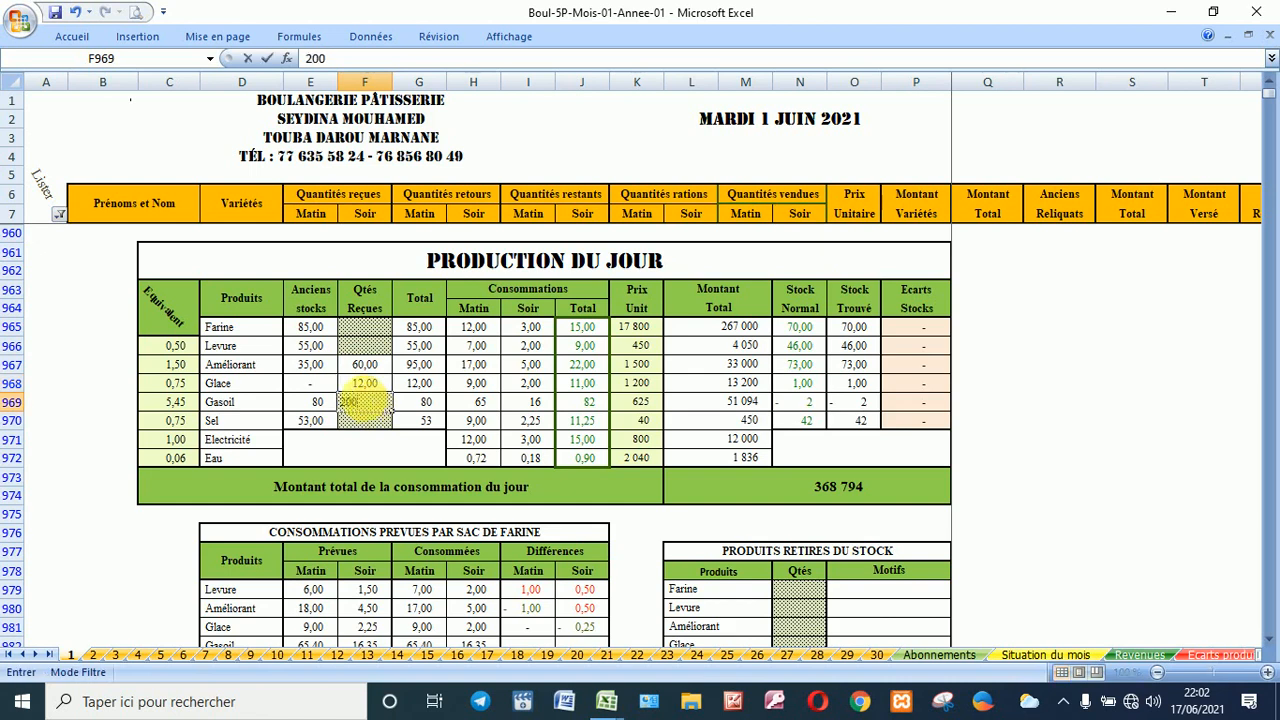
key("Return")
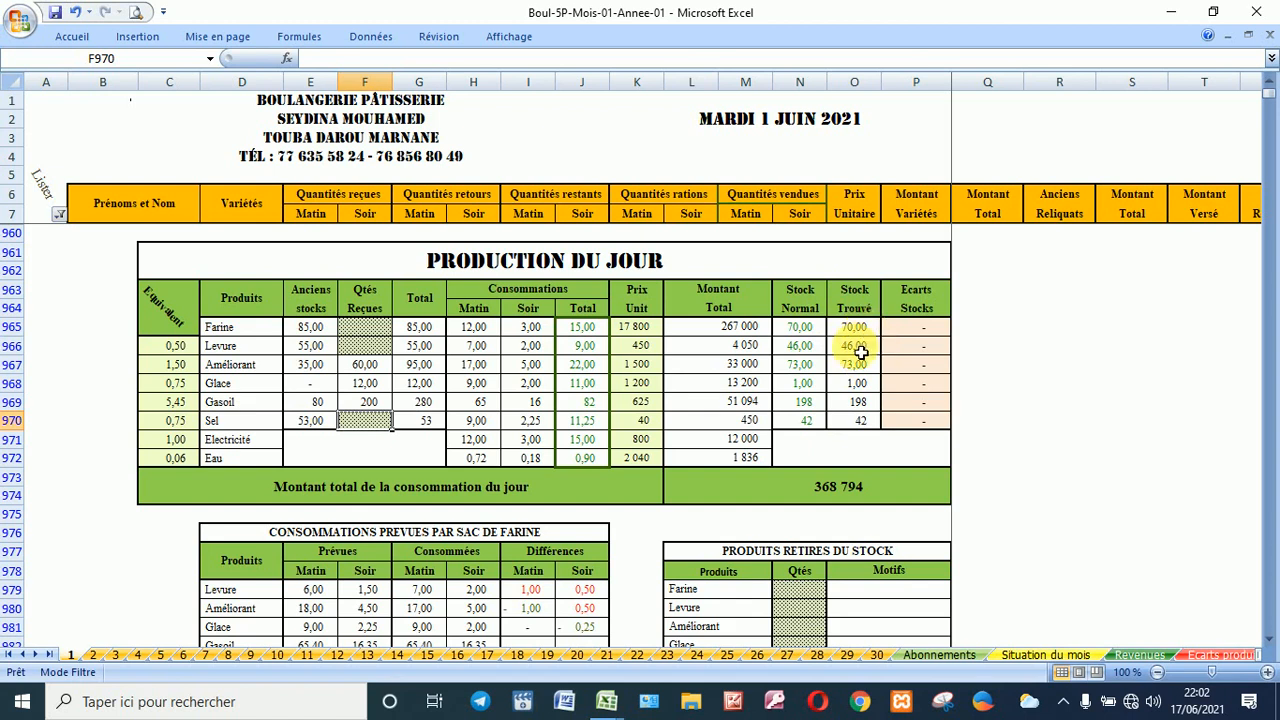
left_click(94, 655)
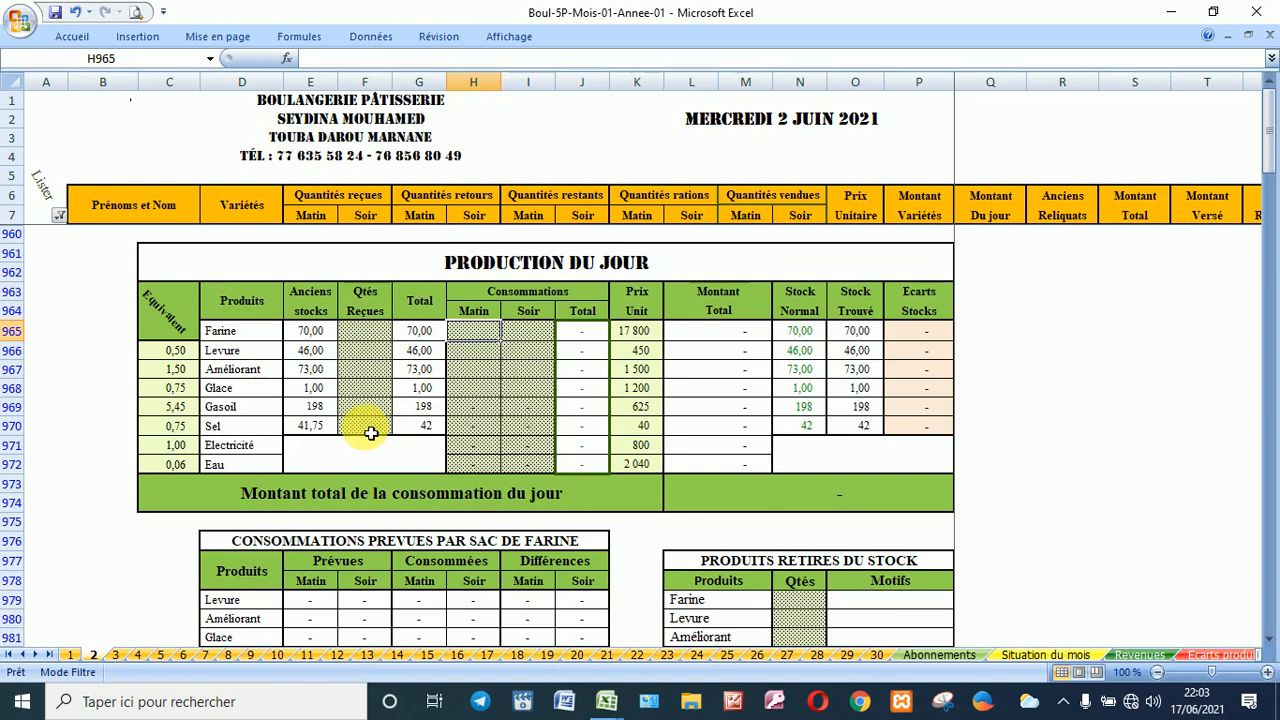
Step: Jump to the _B__ABONNEMENTS range showing subscriptions totalling 70 050
left_click(211, 59)
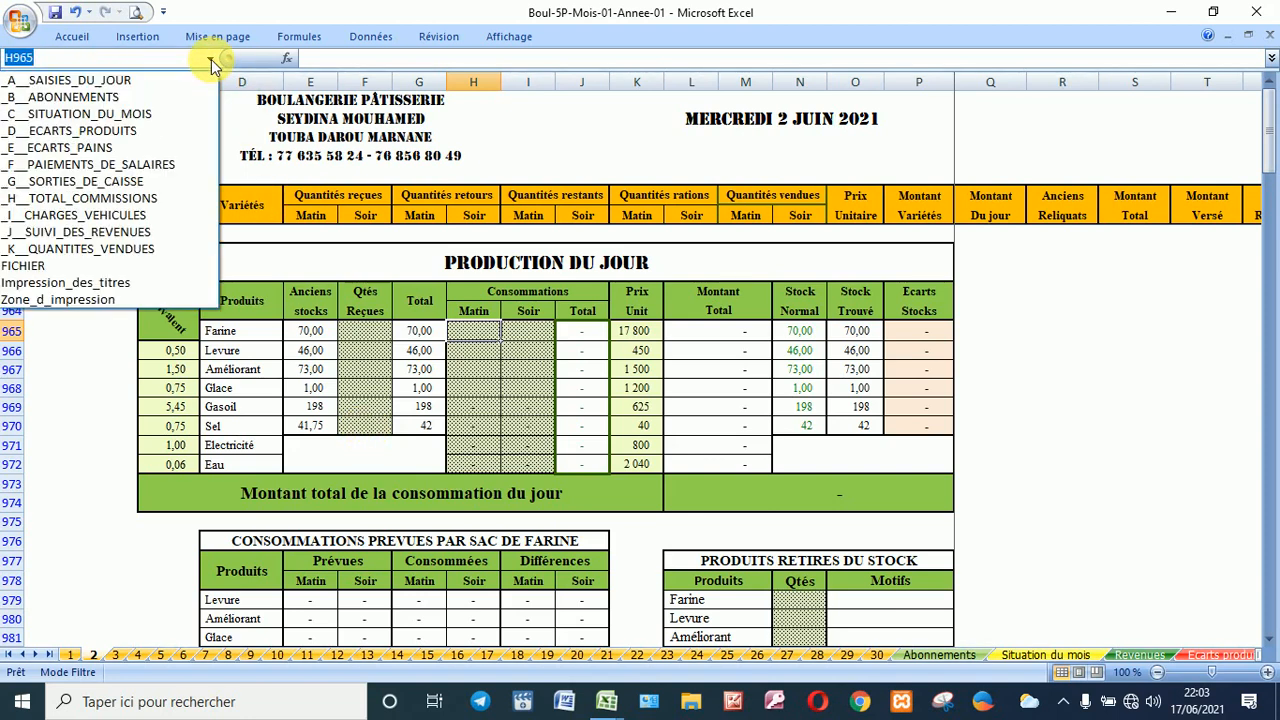
left_click(163, 96)
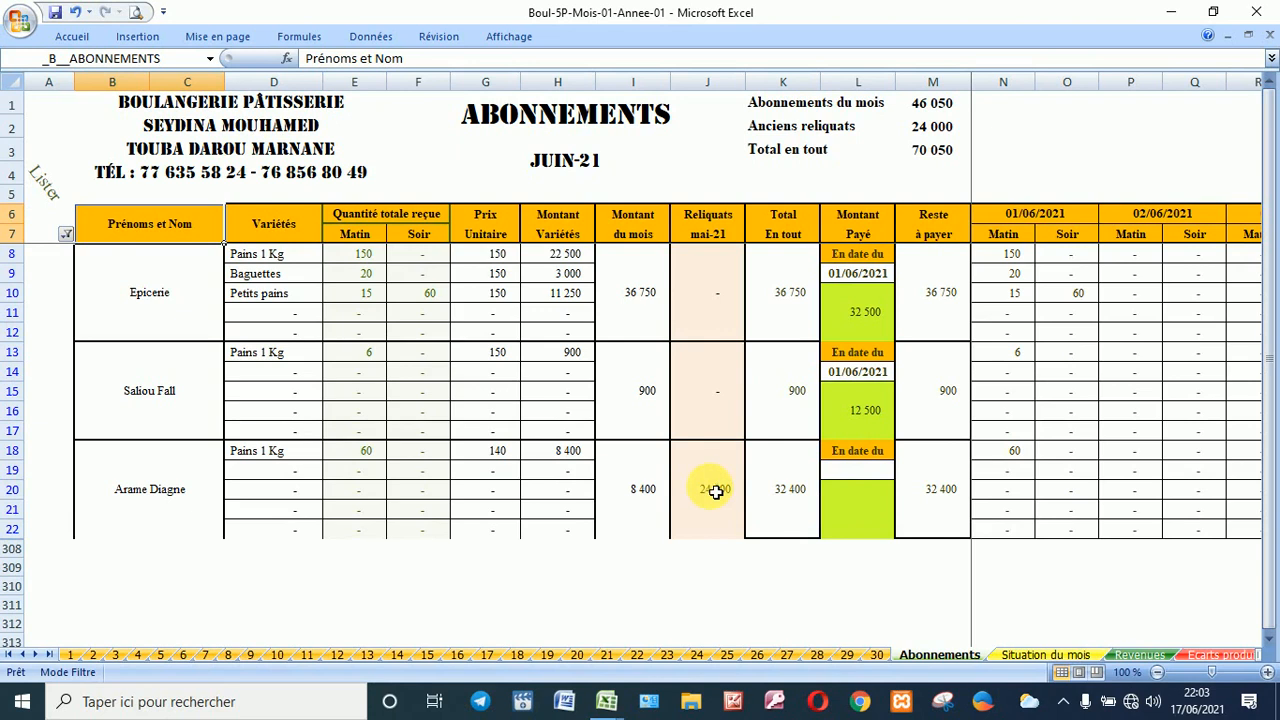
Step: Jump to _C__SITUATION_DU_MOIS and review its totals, with receipts of 725 250
left_click(212, 58)
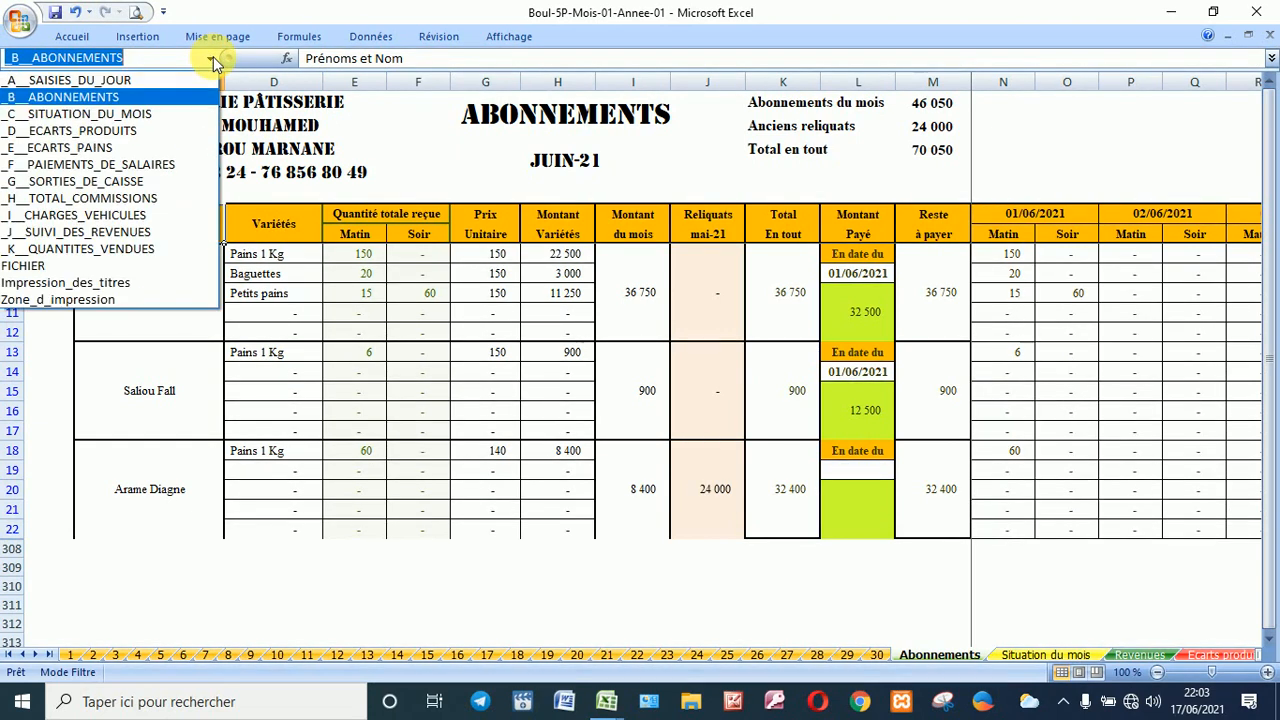
left_click(160, 116)
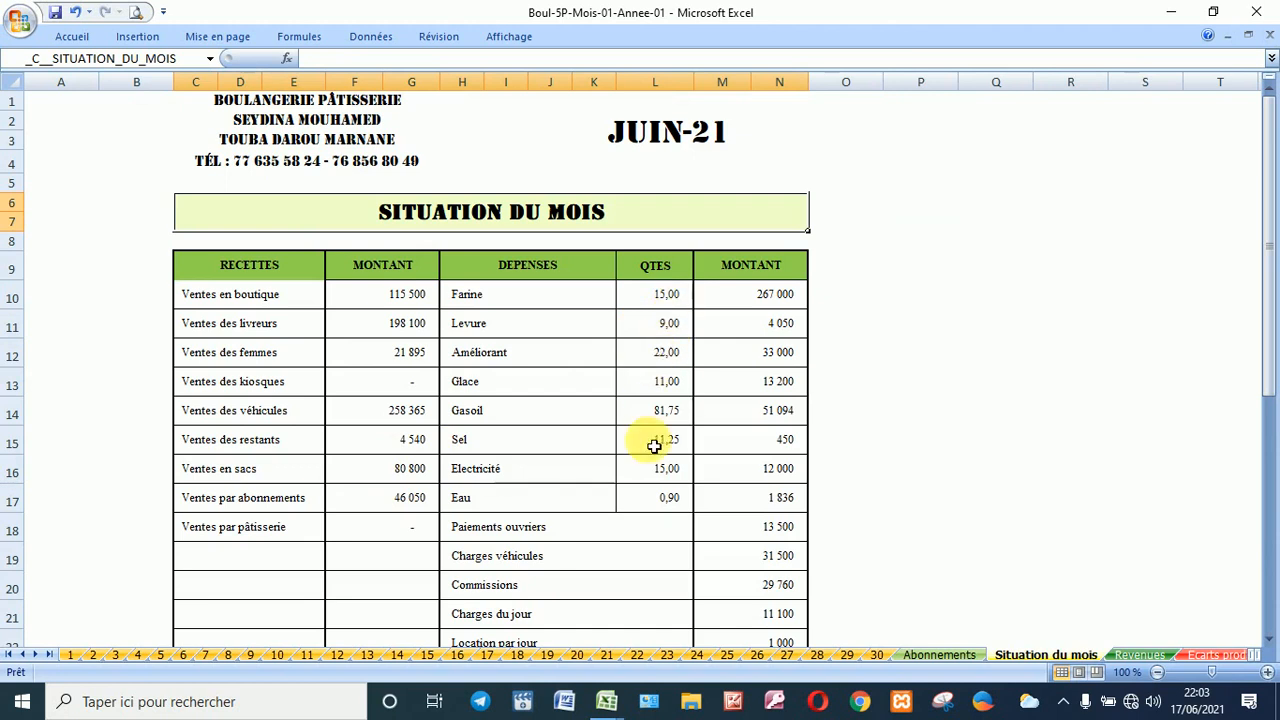
scroll(654, 446, "down", 5)
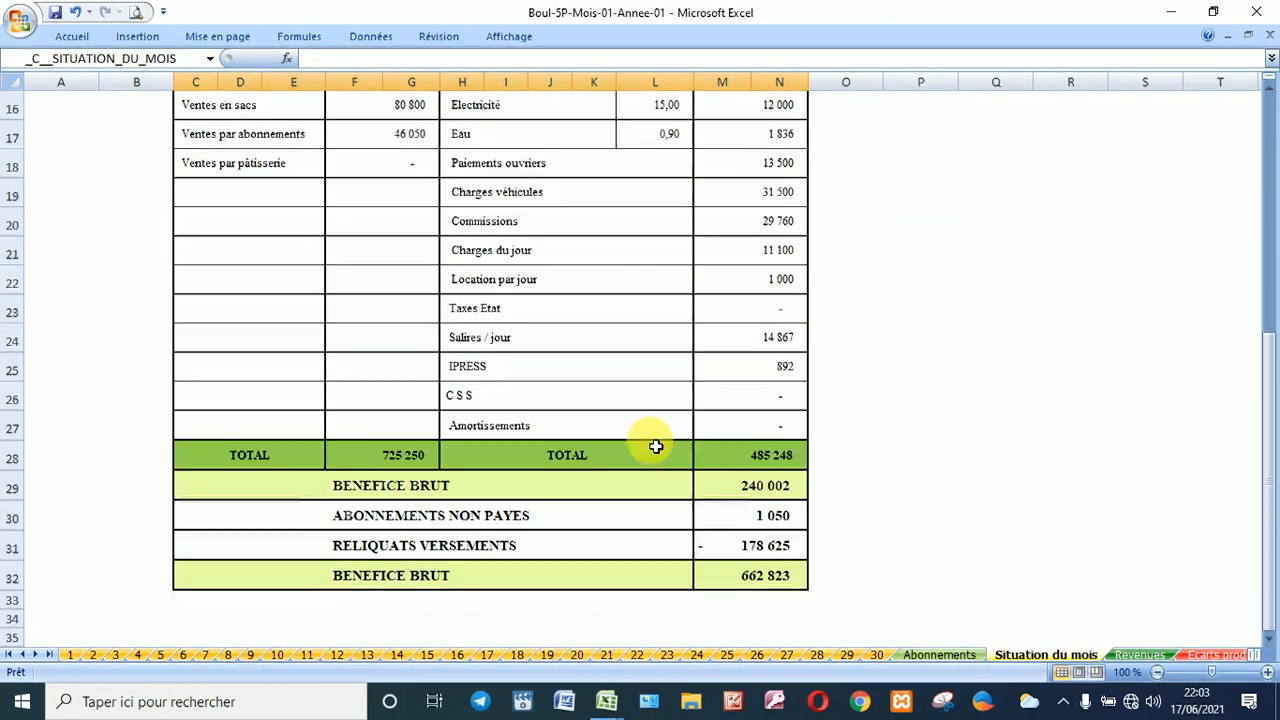
scroll(655, 446, "down", 1)
scroll(655, 446, "up", 6)
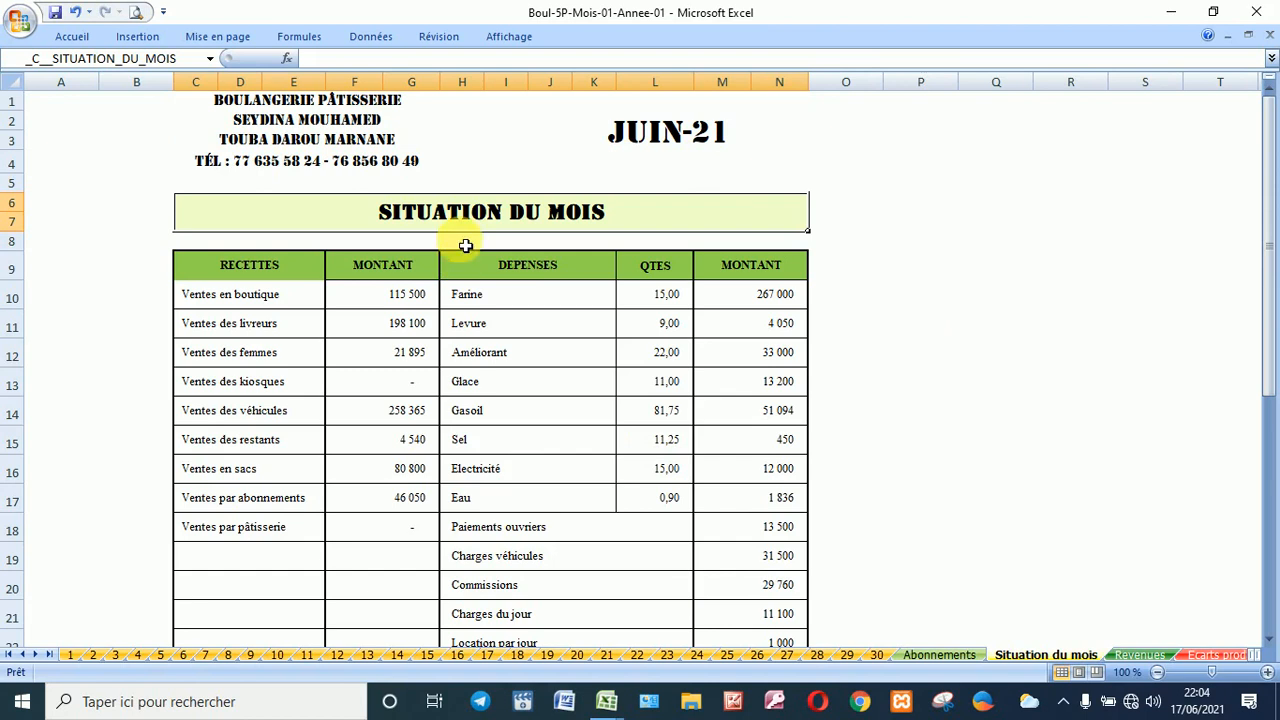
Step: Jump to _D__ECARTS_PRODUITS and inspect the Dates filter choices without changing them
left_click(211, 57)
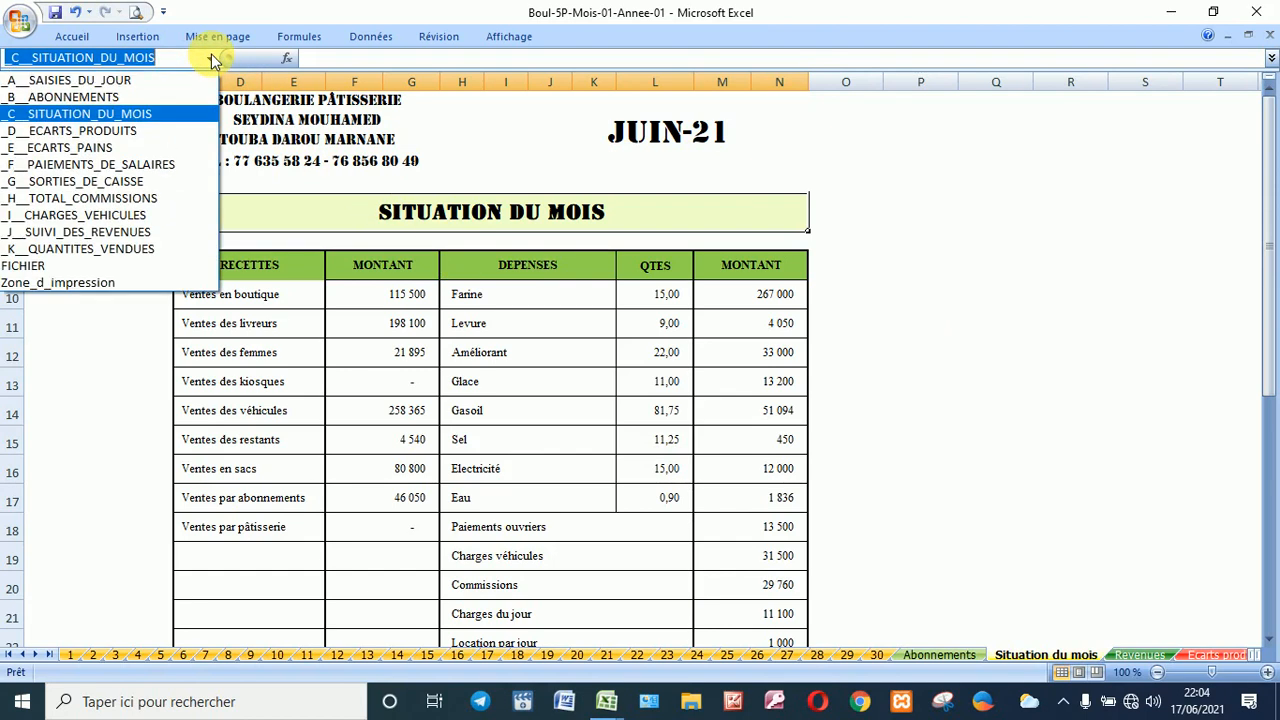
left_click(137, 130)
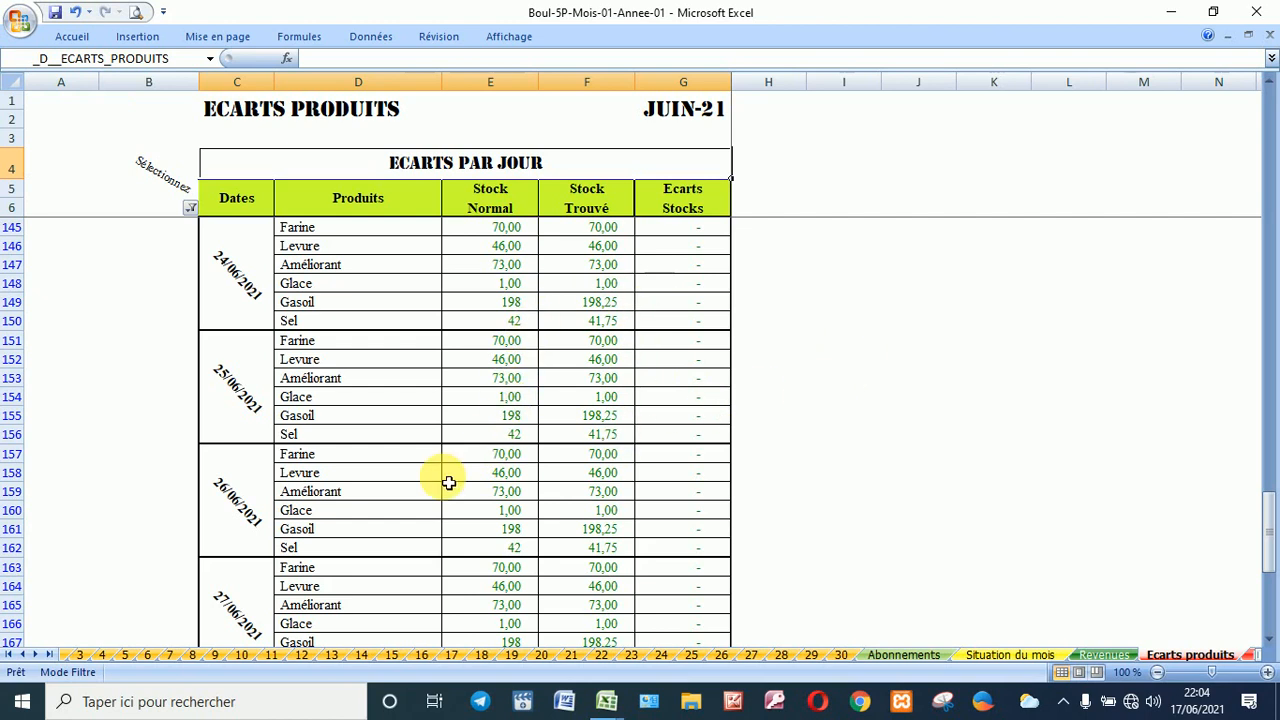
scroll(230, 330, "down", 10)
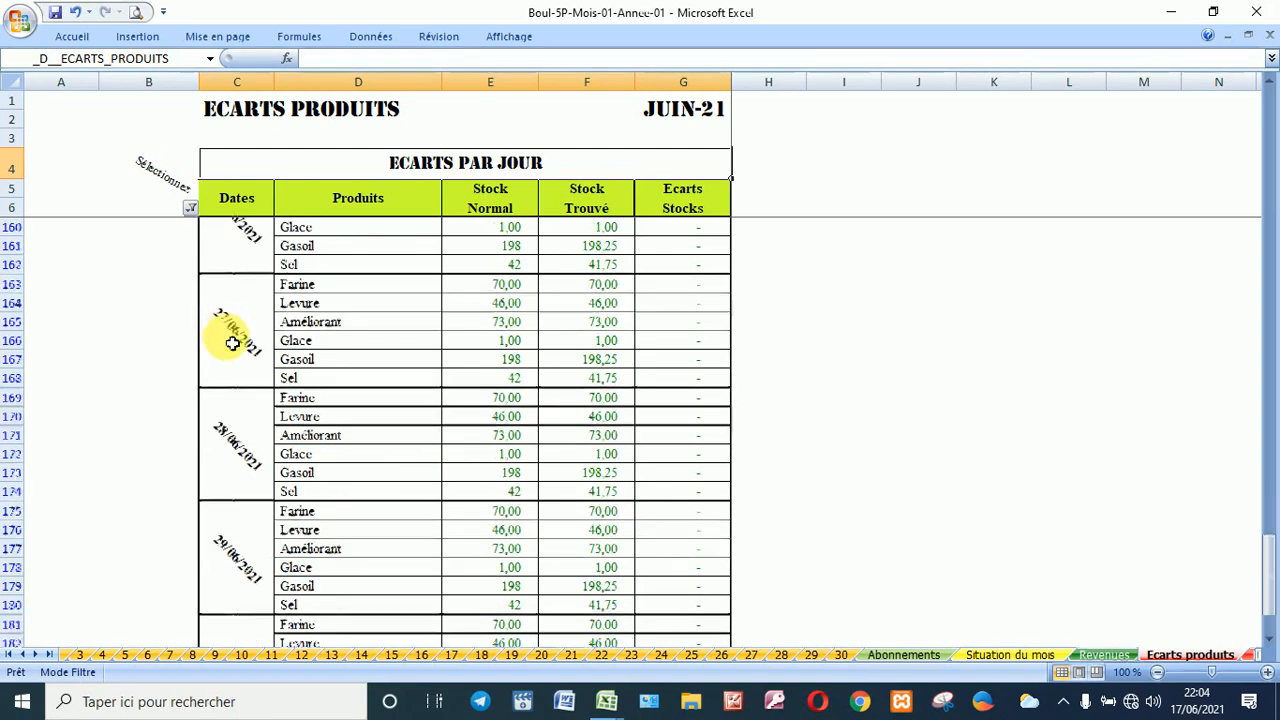
scroll(236, 354, "up", 20)
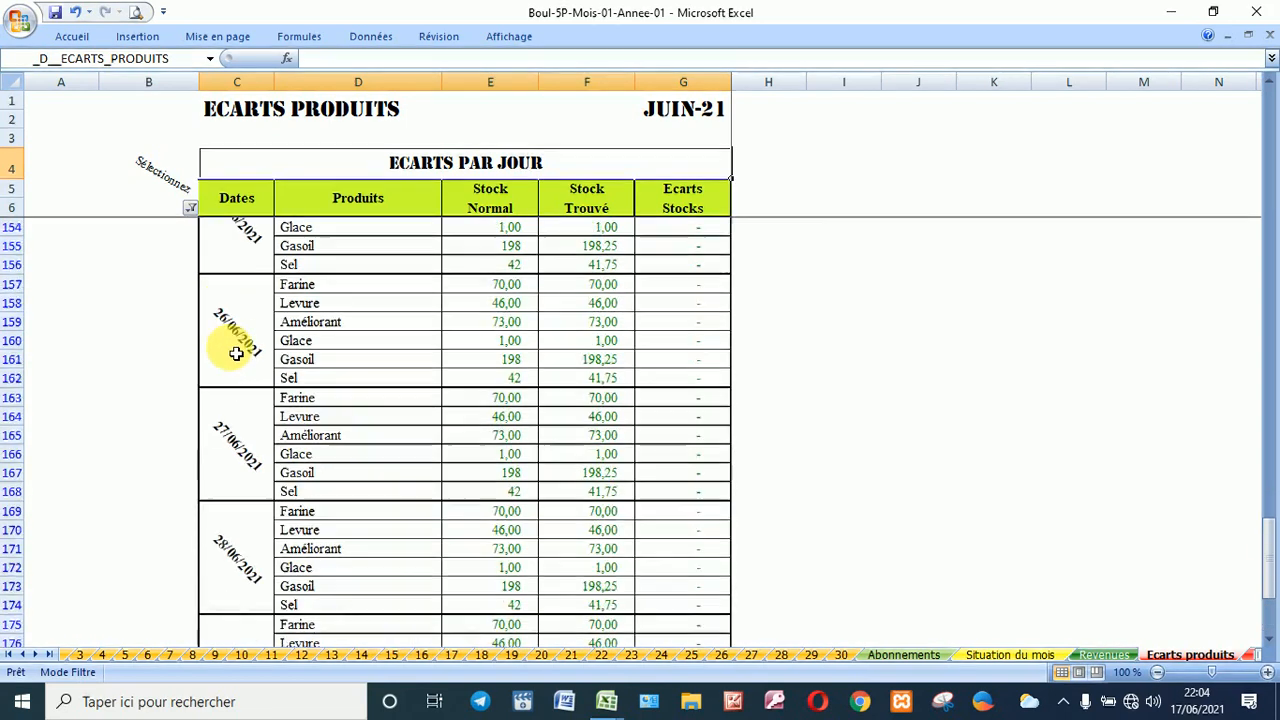
left_click(190, 208)
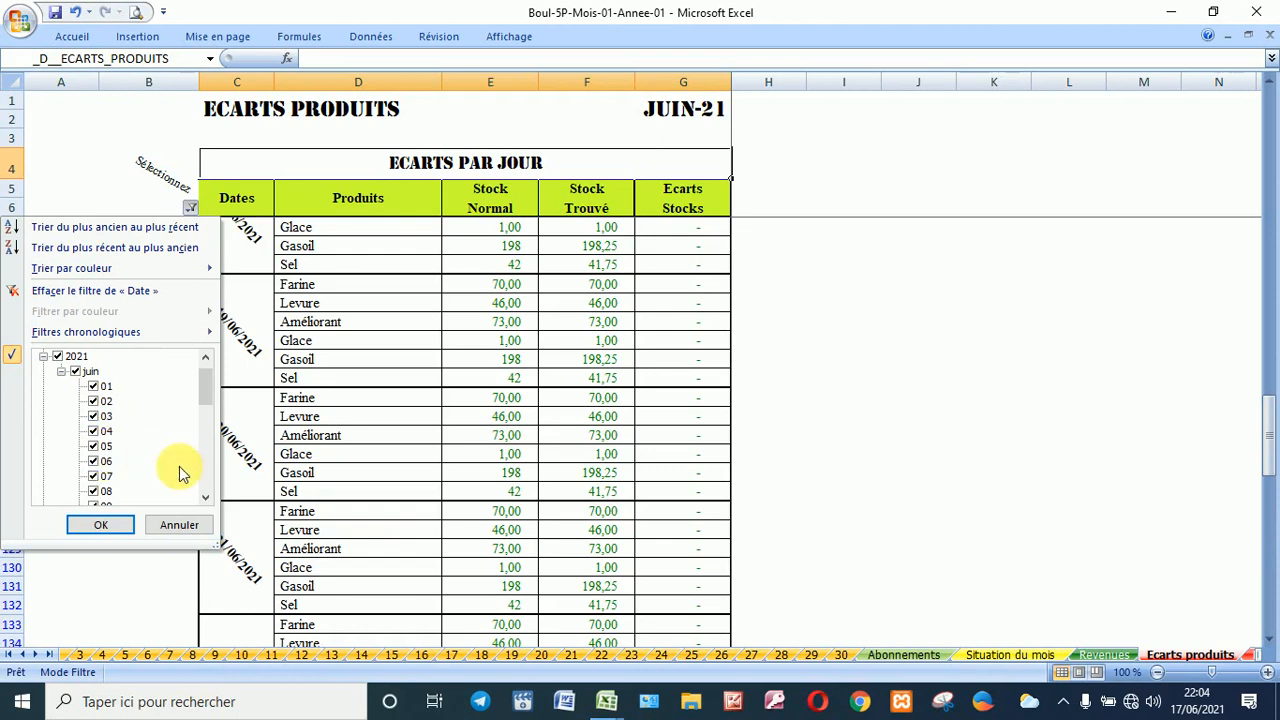
left_click(420, 336)
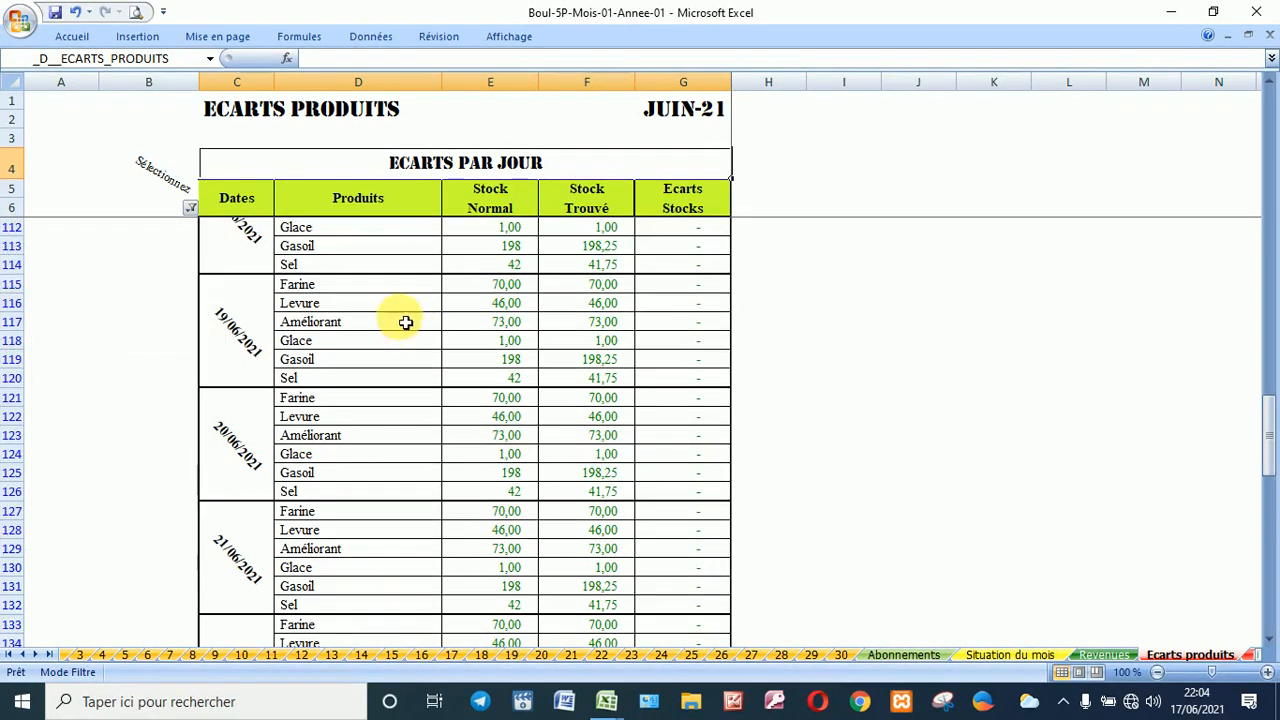
left_click(208, 59)
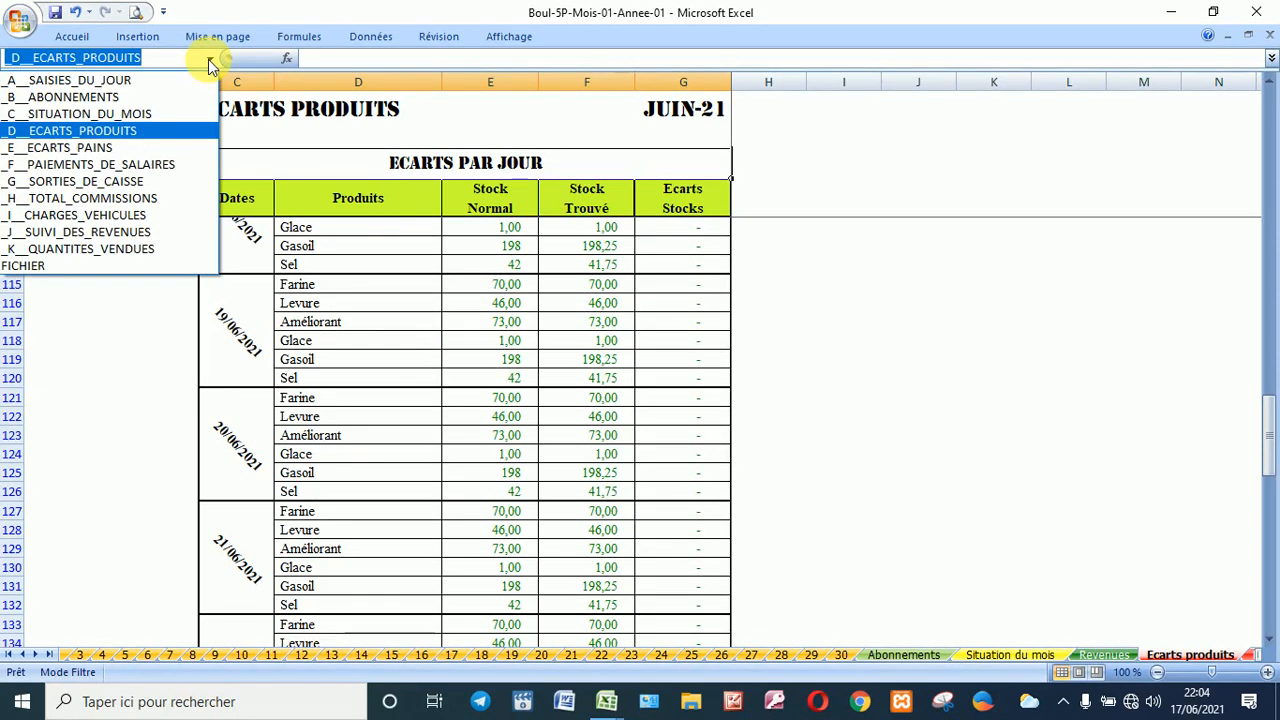
Step: On _E__ECARTS_PAINS, enter unit prices 125, 125, 75 and 40 down column F from F8
left_click(127, 150)
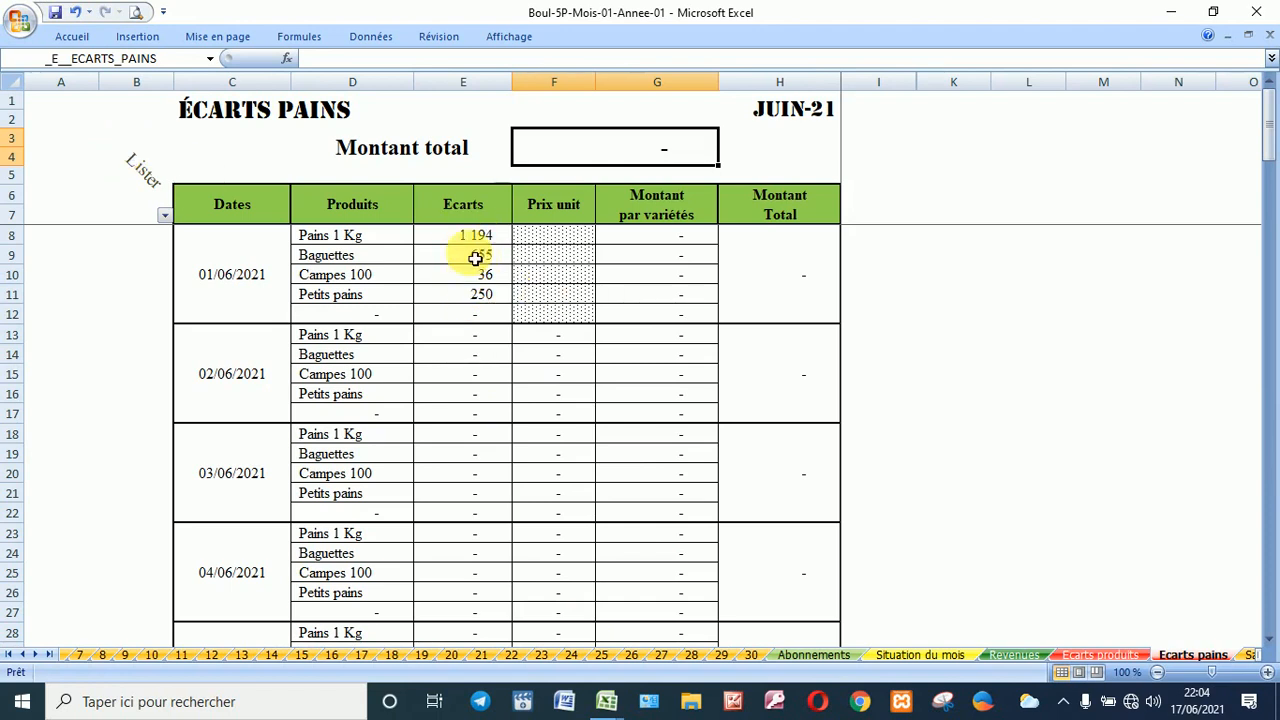
left_click(560, 241)
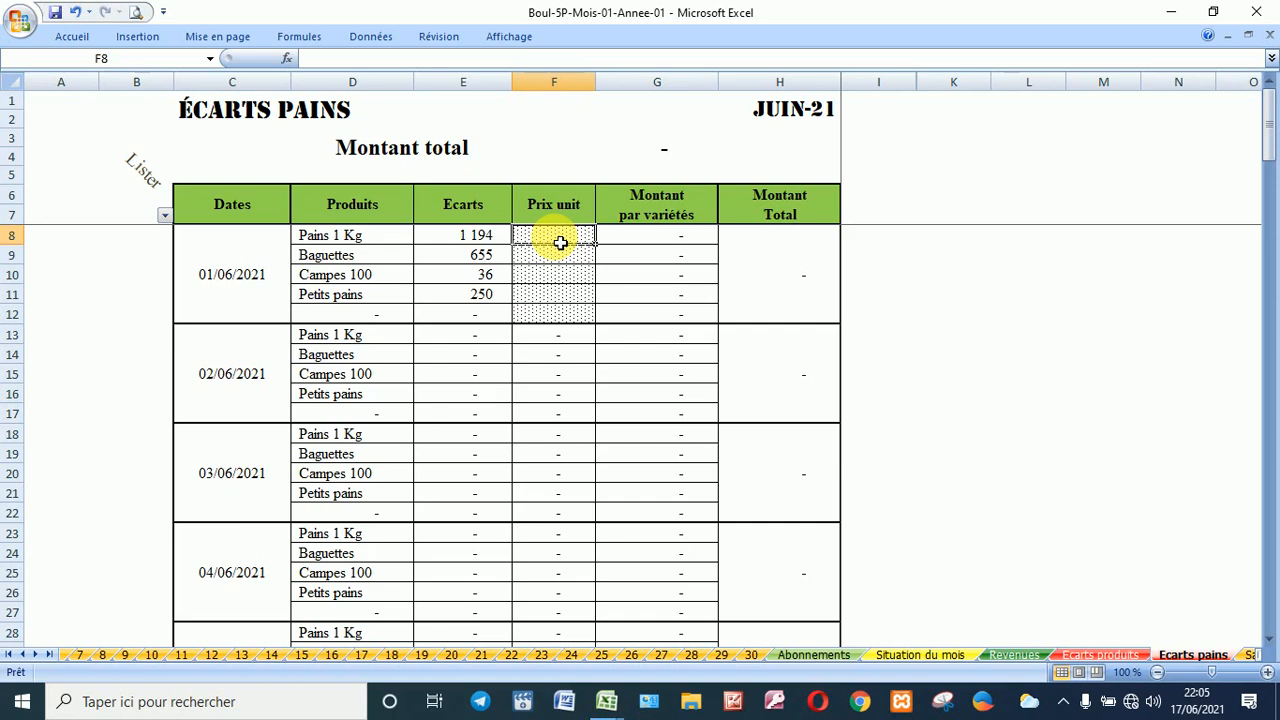
type("125")
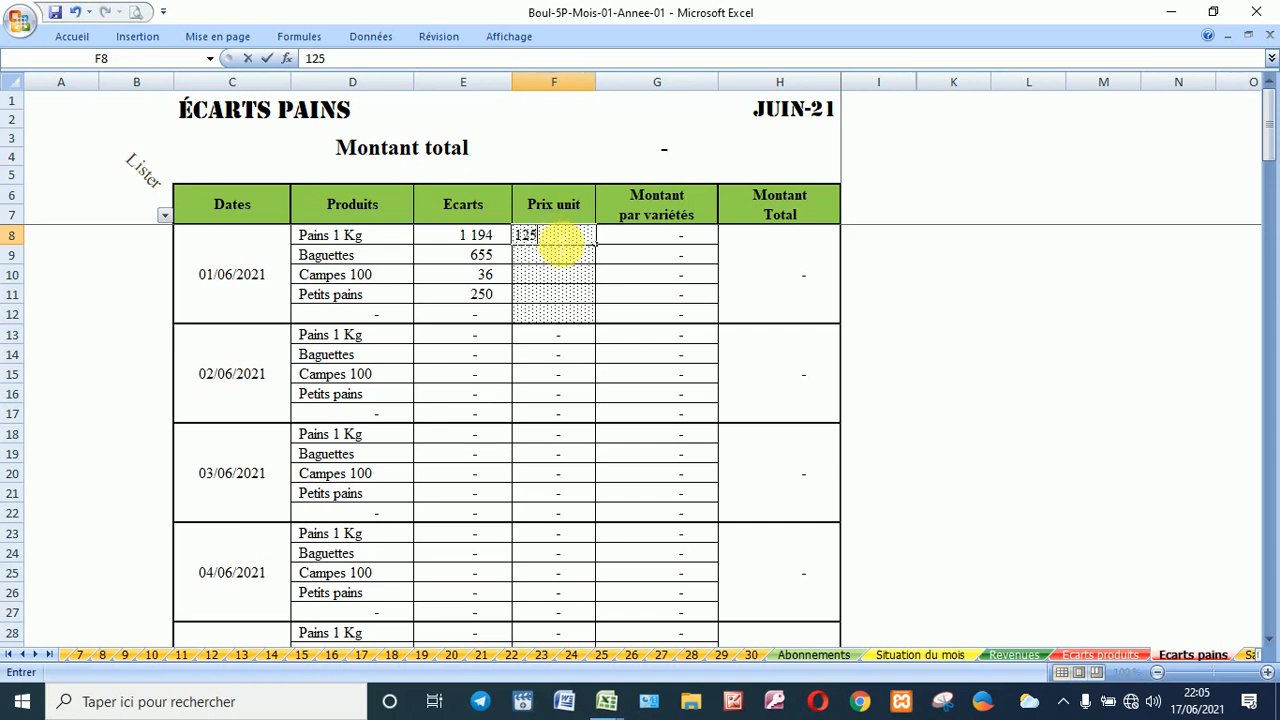
key("Return")
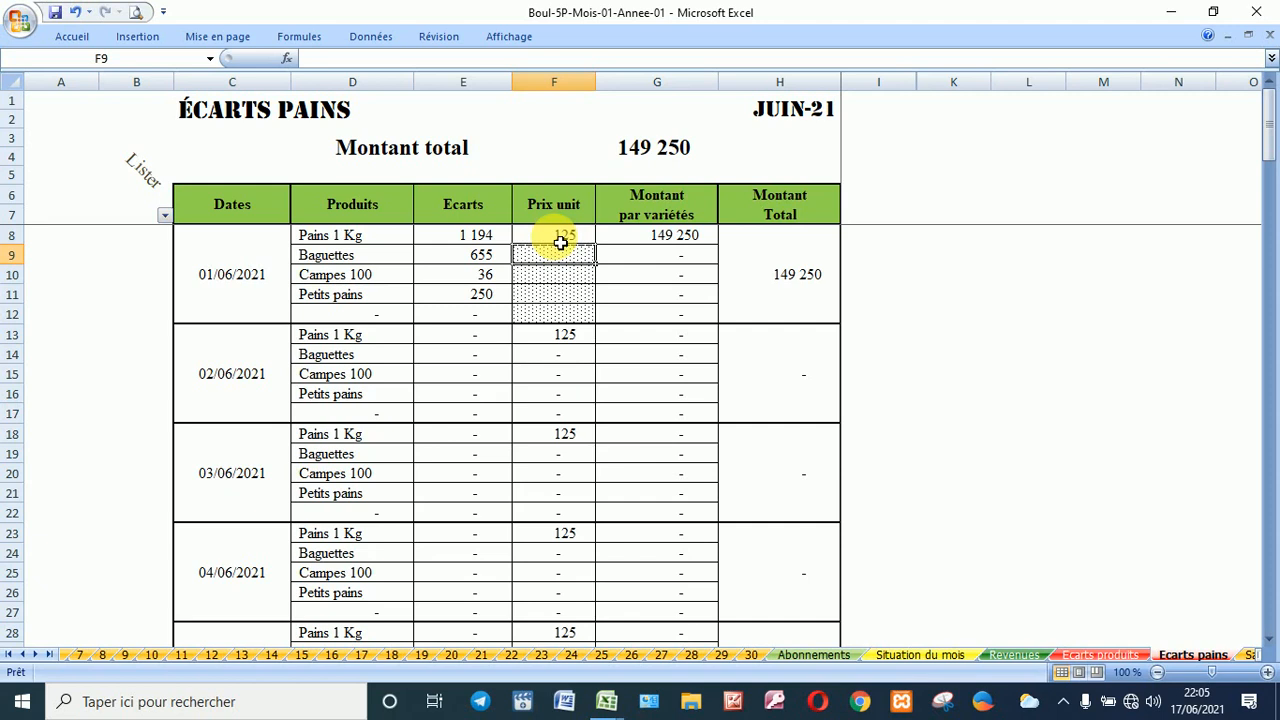
type("125")
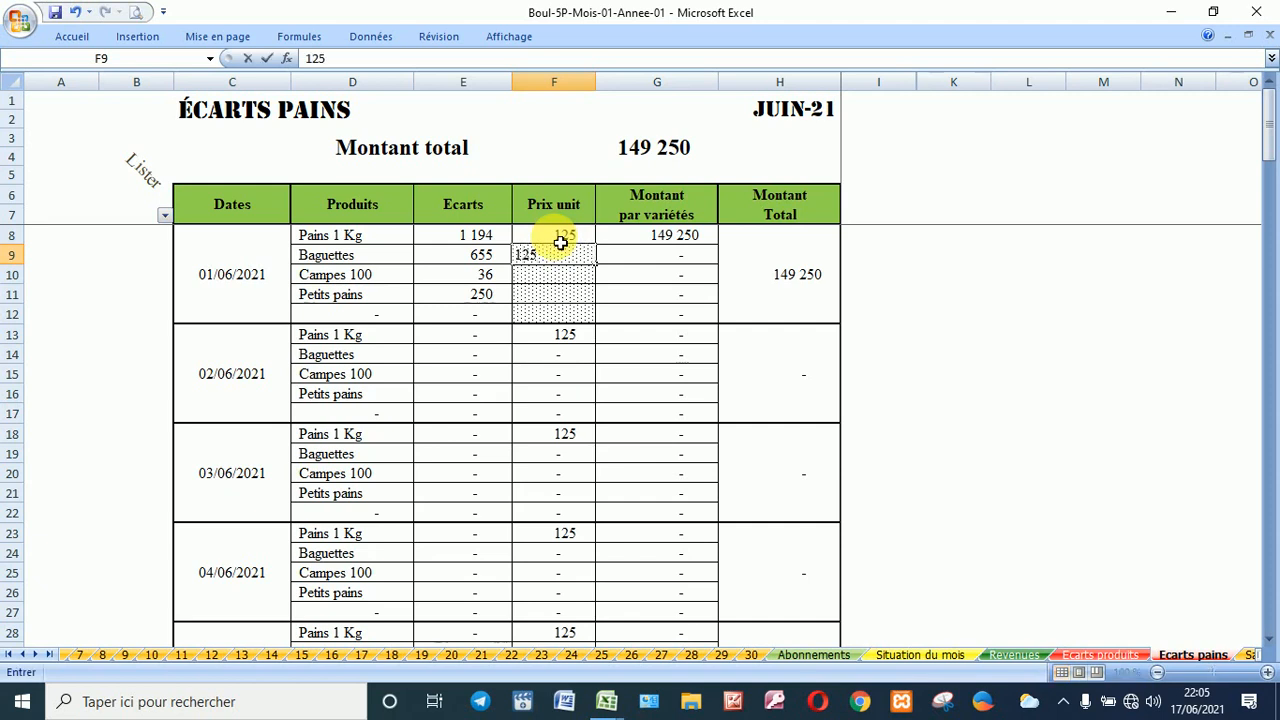
key("Return")
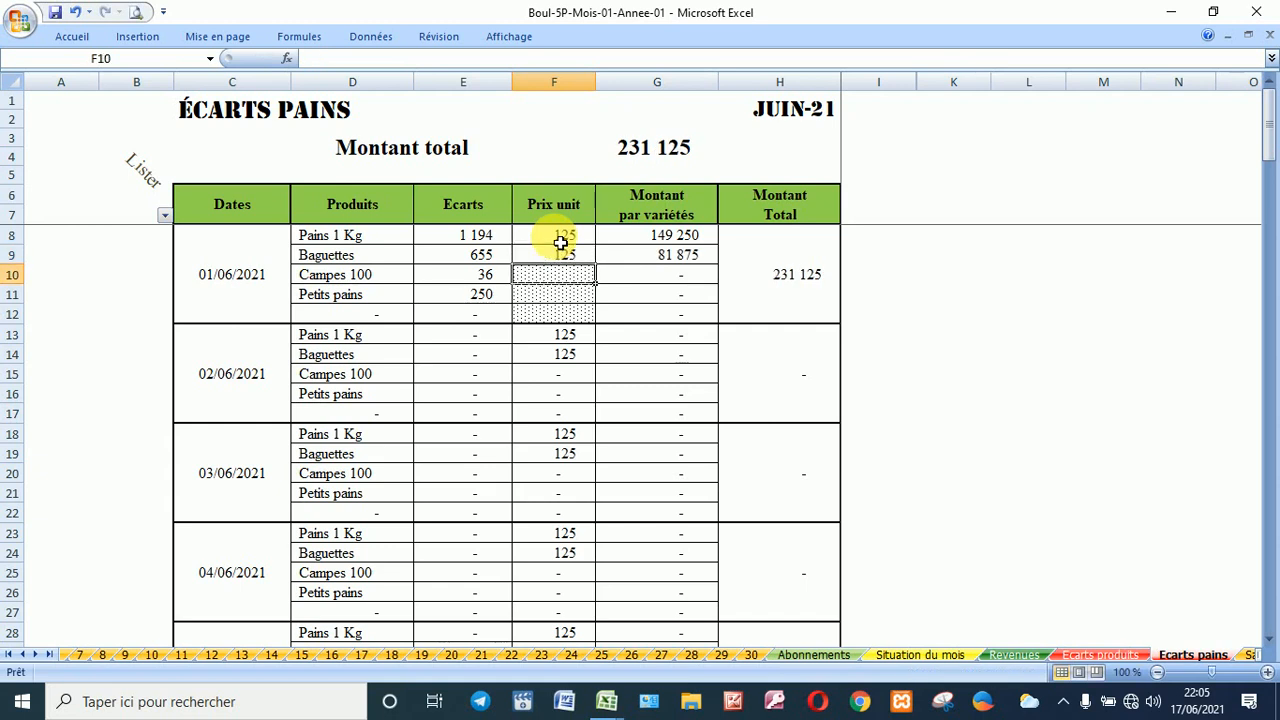
type("7")
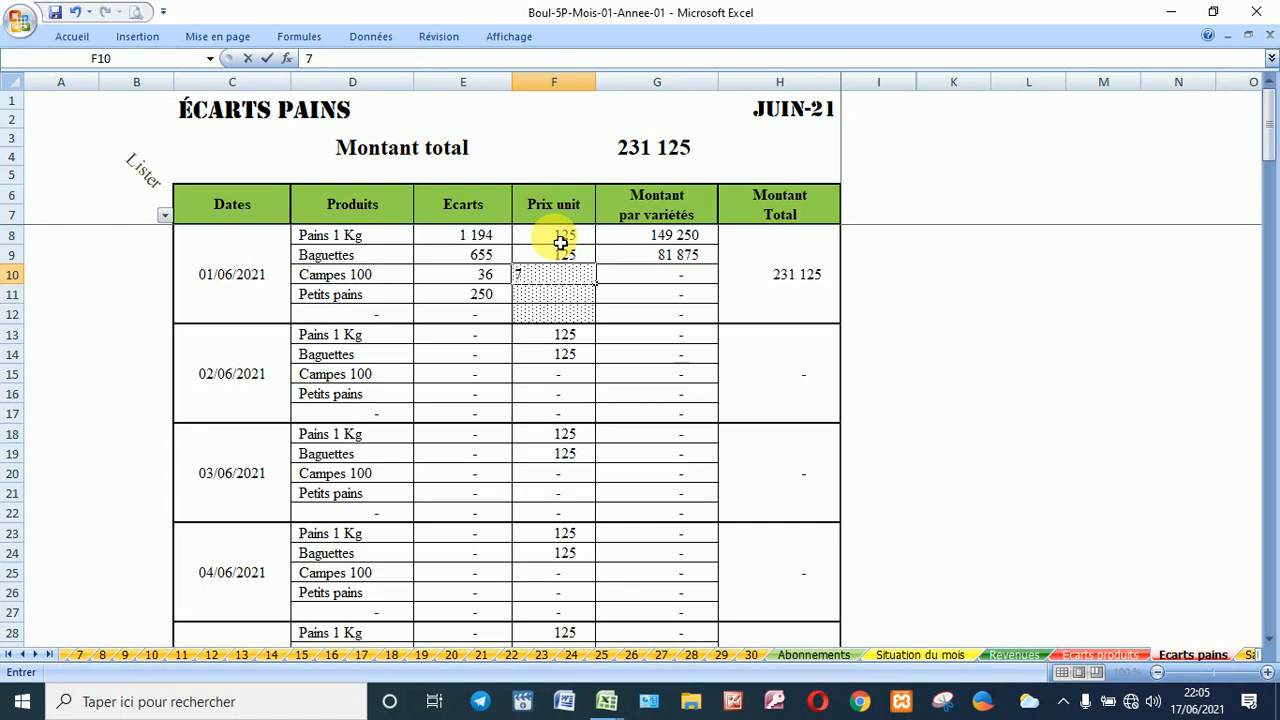
type("5")
key("Return")
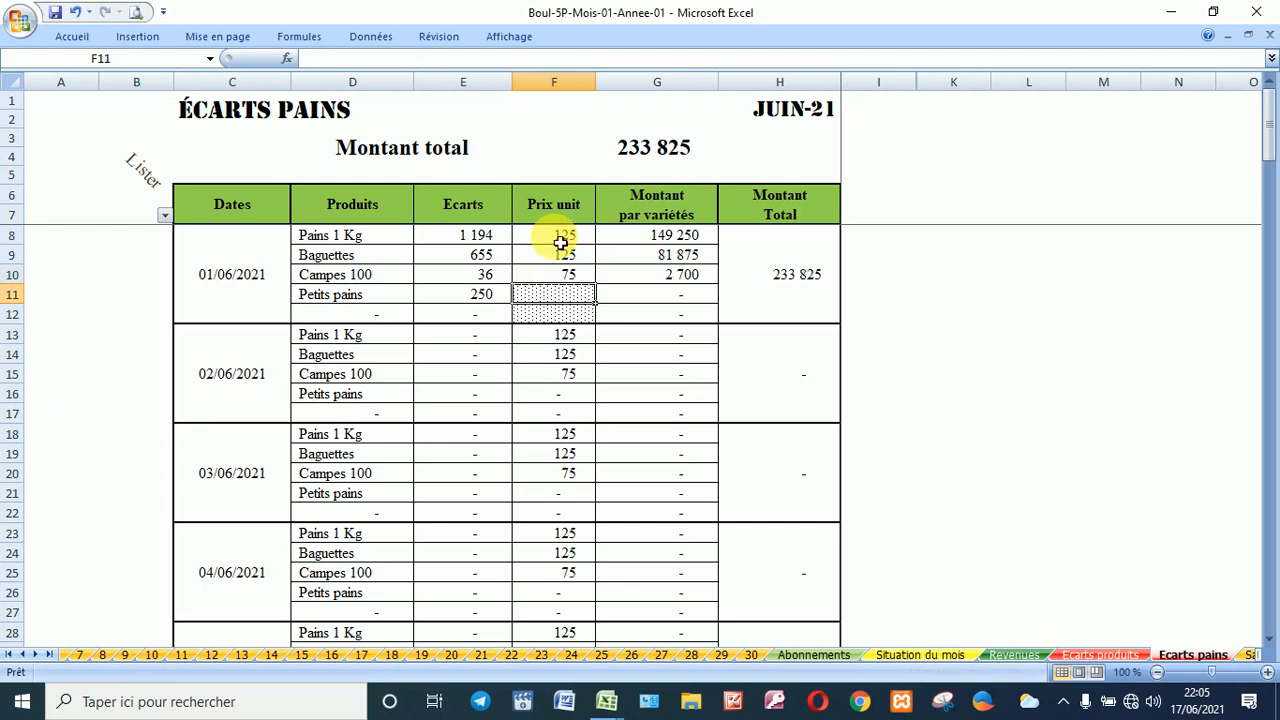
type("40")
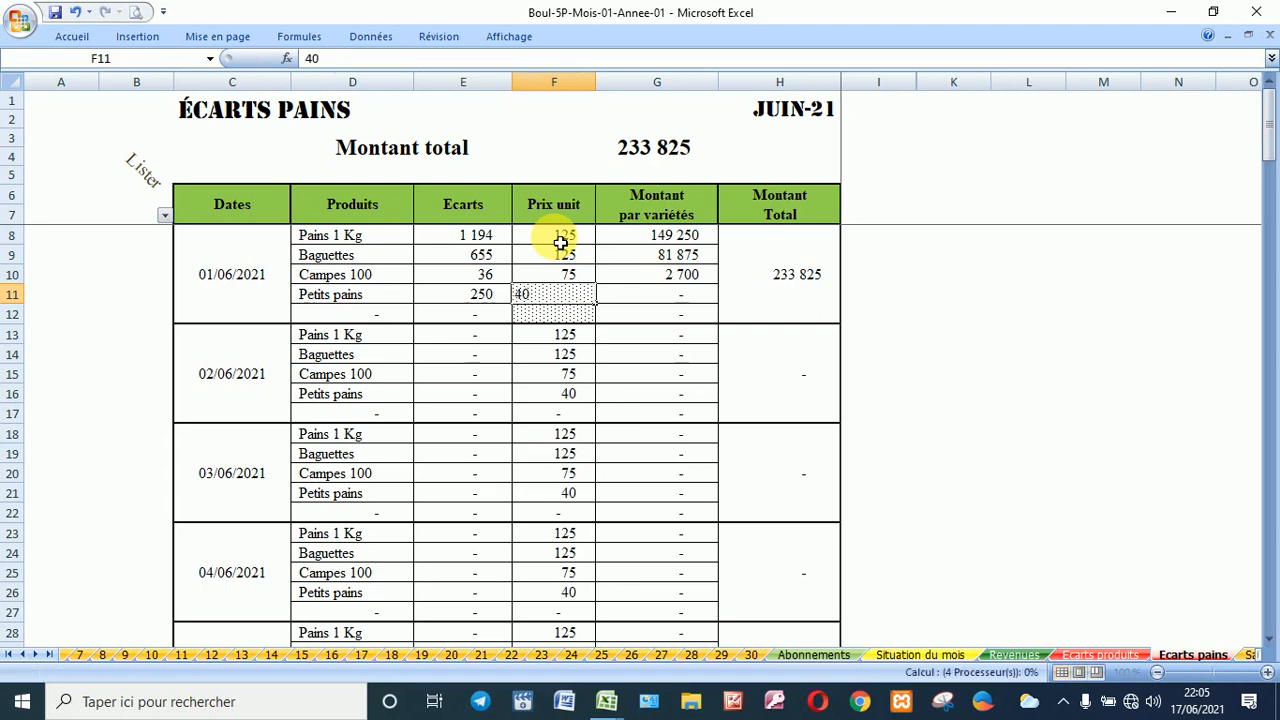
key("Return")
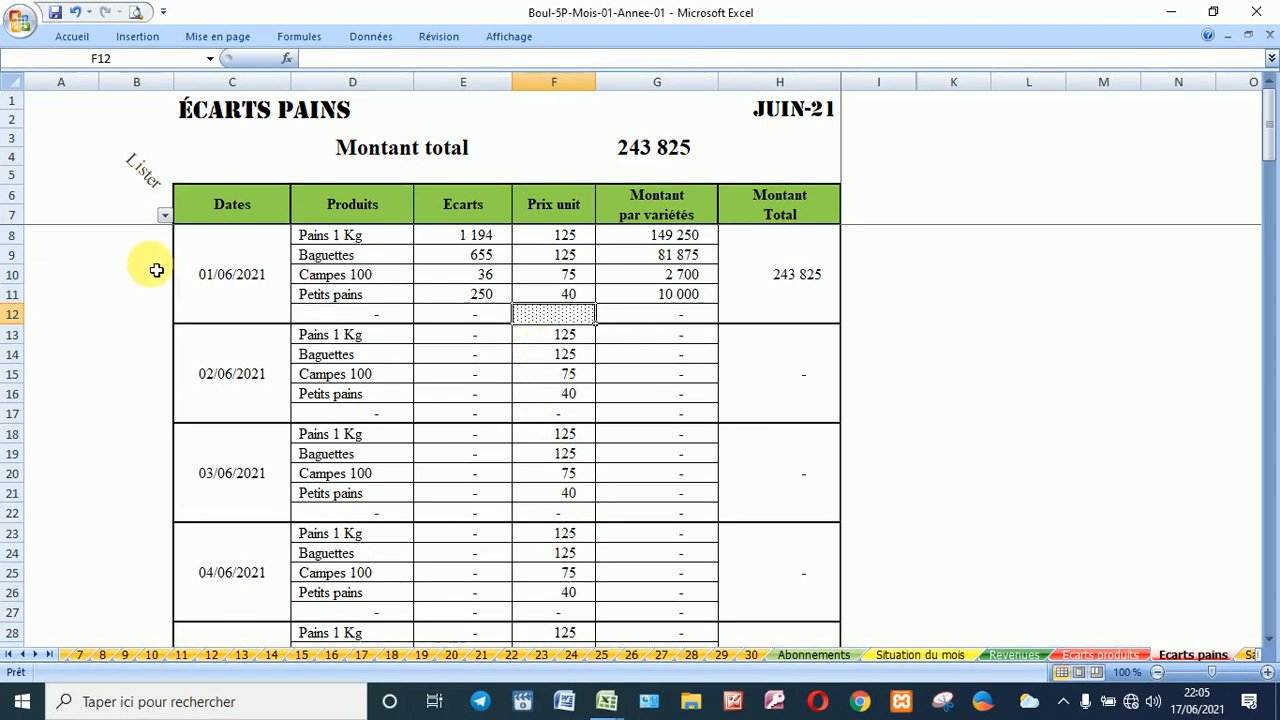
Step: Filter the Dates column to exclude (Vides), keeping only the 01/06/2021 rows
left_click(164, 215)
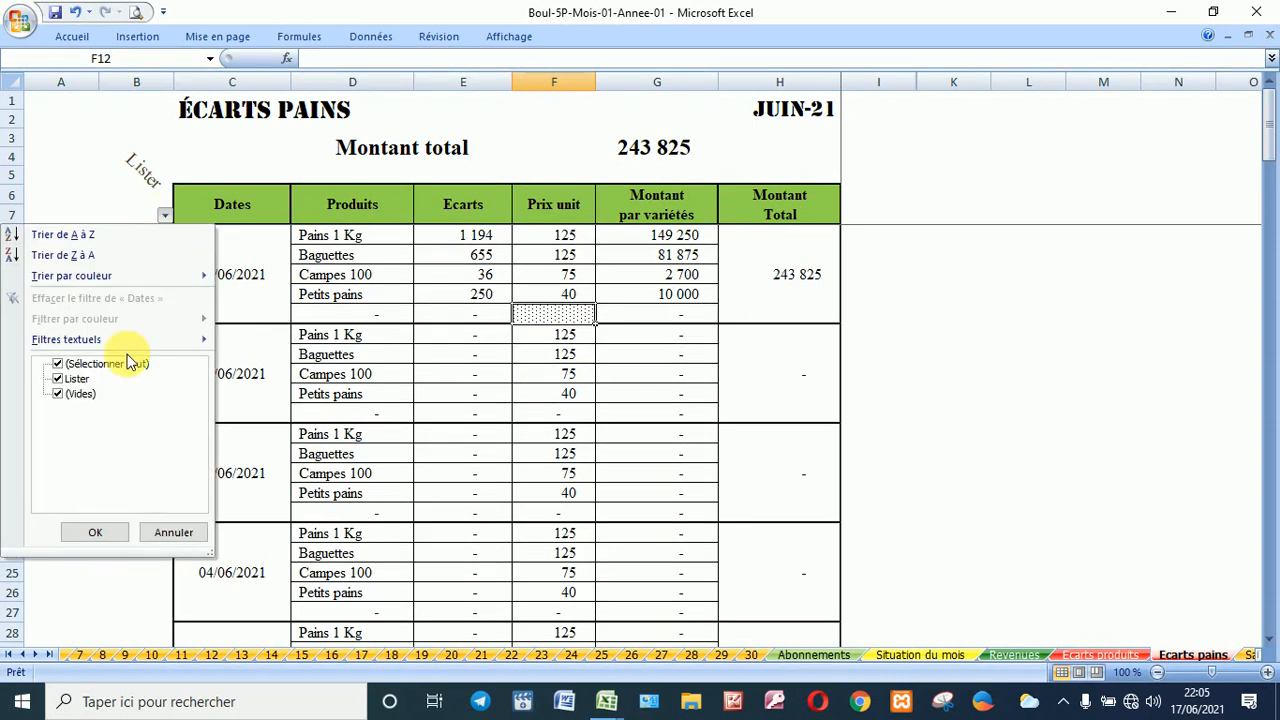
left_click(64, 396)
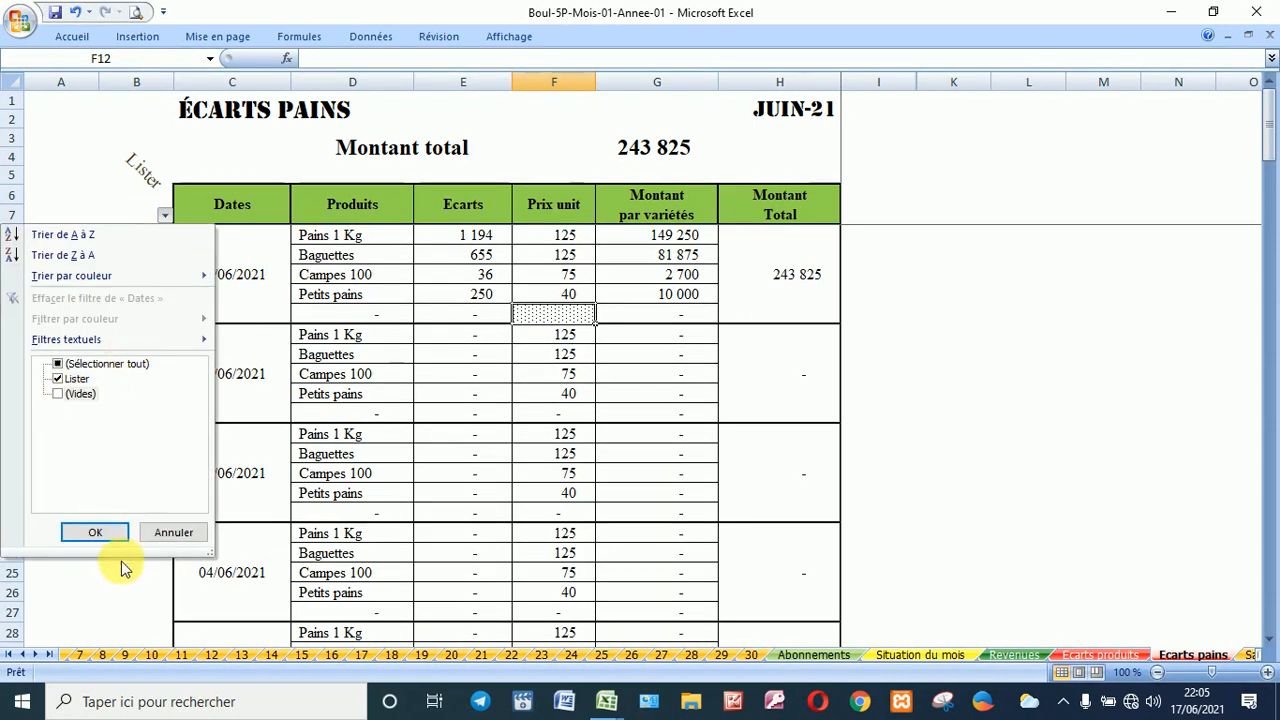
left_click(98, 532)
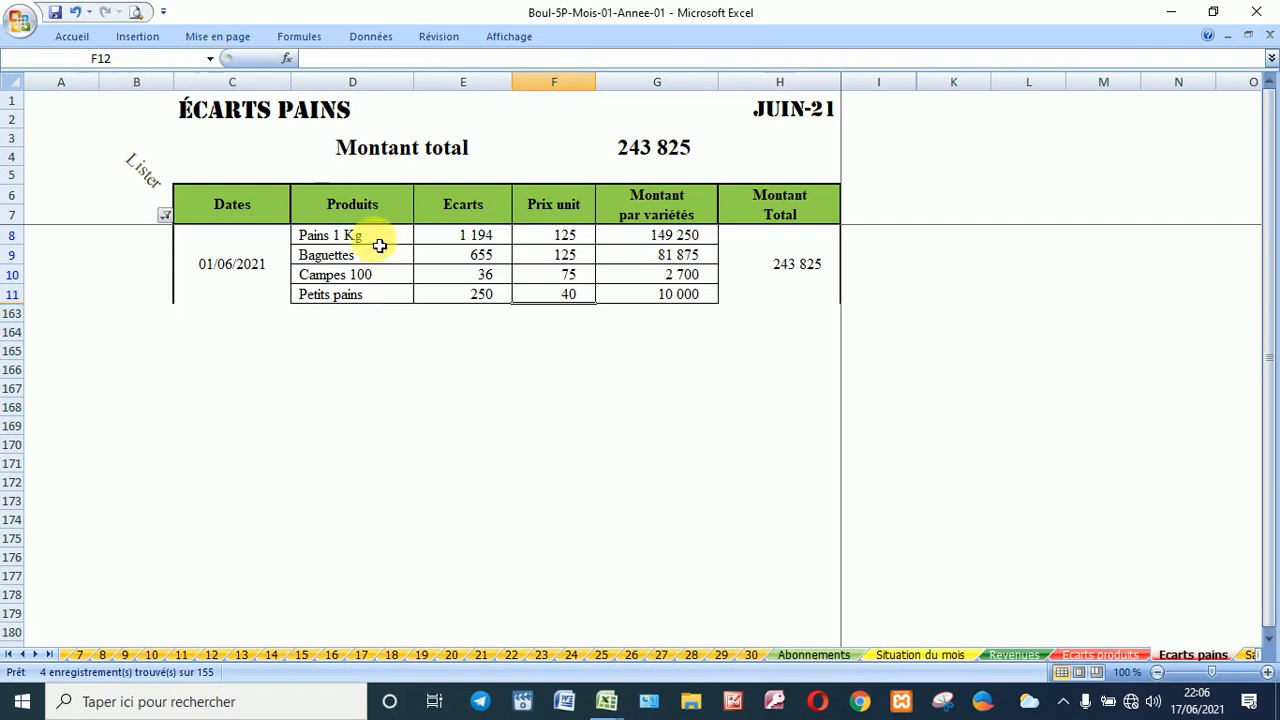
Step: Jump to the _F__PAIEMENTS_DE_SALAIRES range on the Salaires sheet
left_click(211, 59)
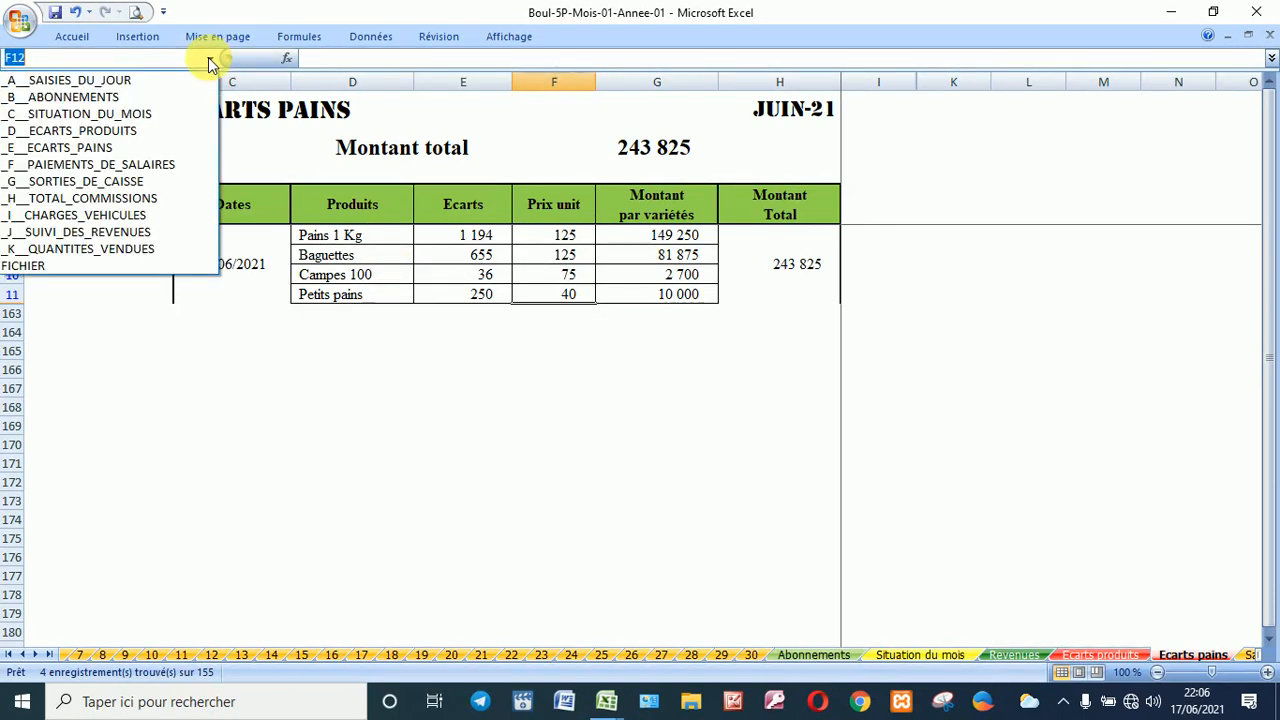
left_click(281, 149)
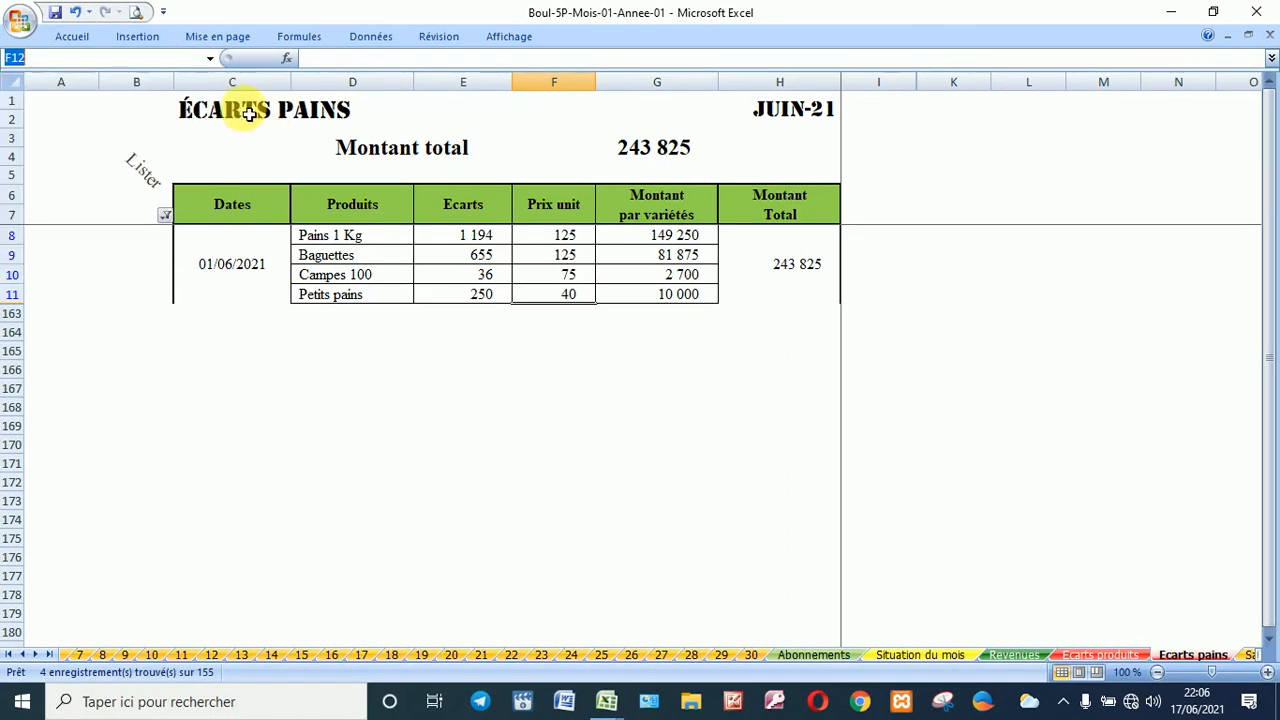
left_click(211, 58)
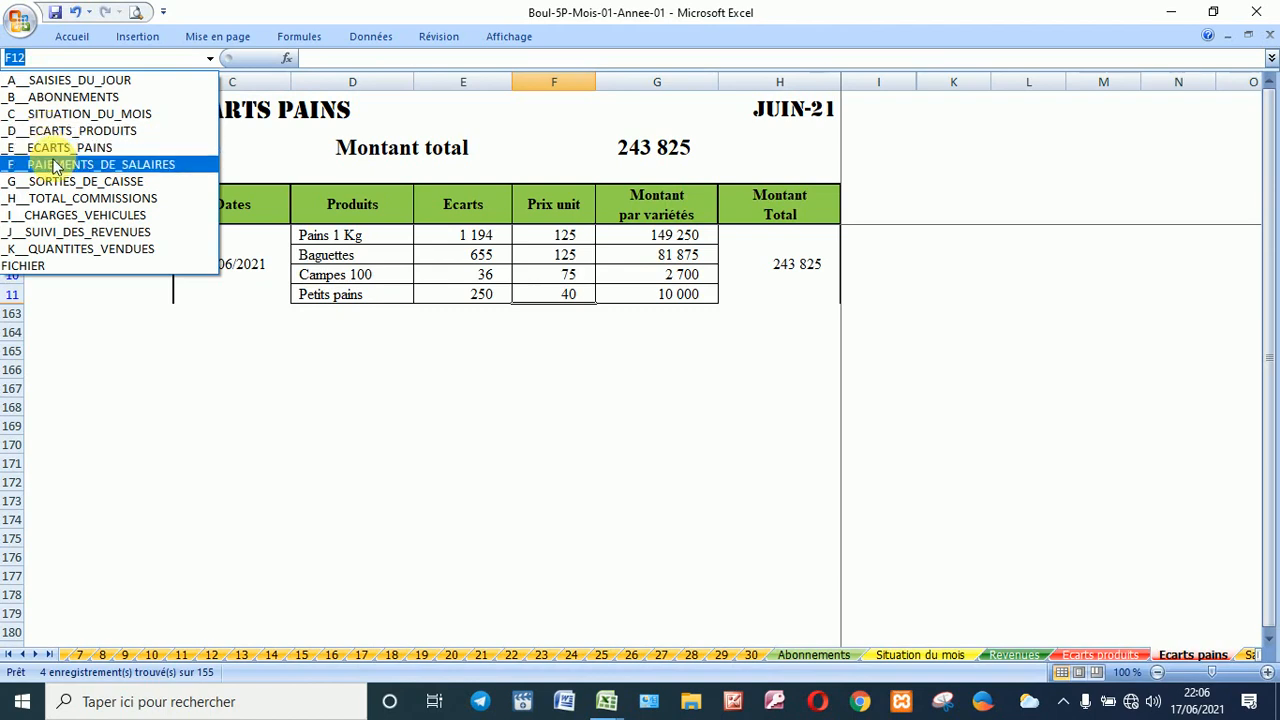
left_click(141, 170)
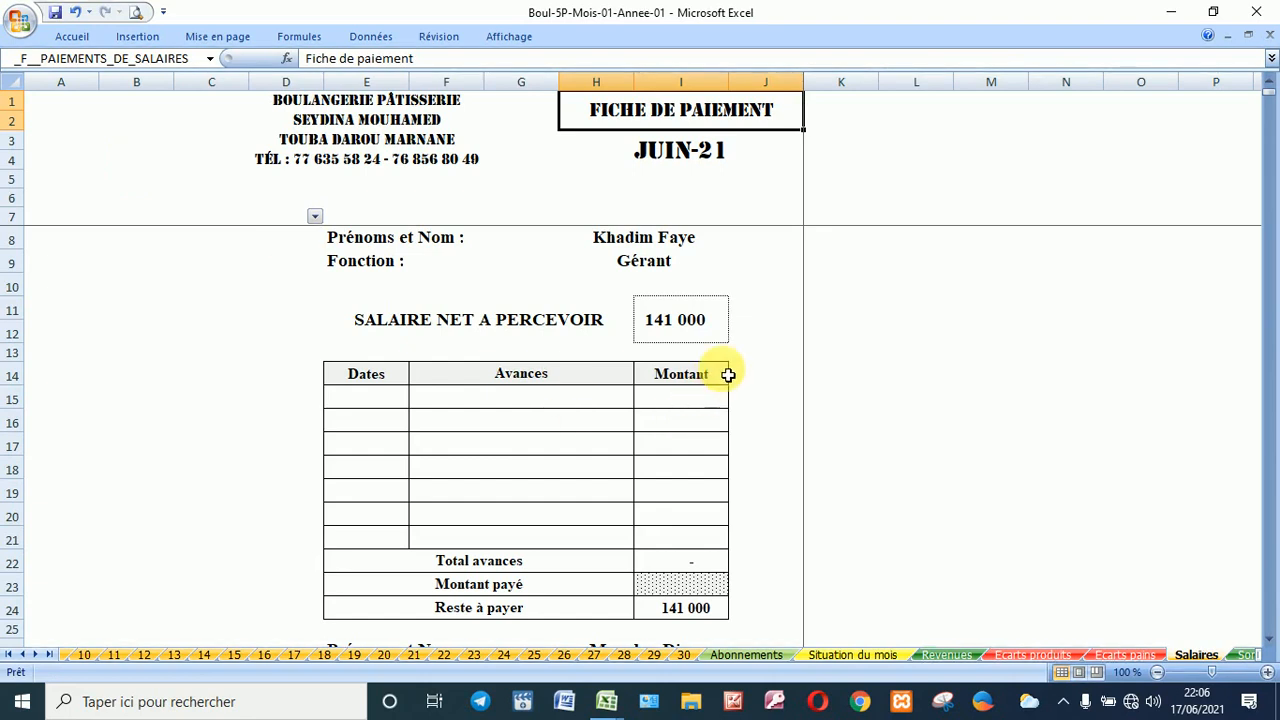
scroll(728, 374, "down", 10)
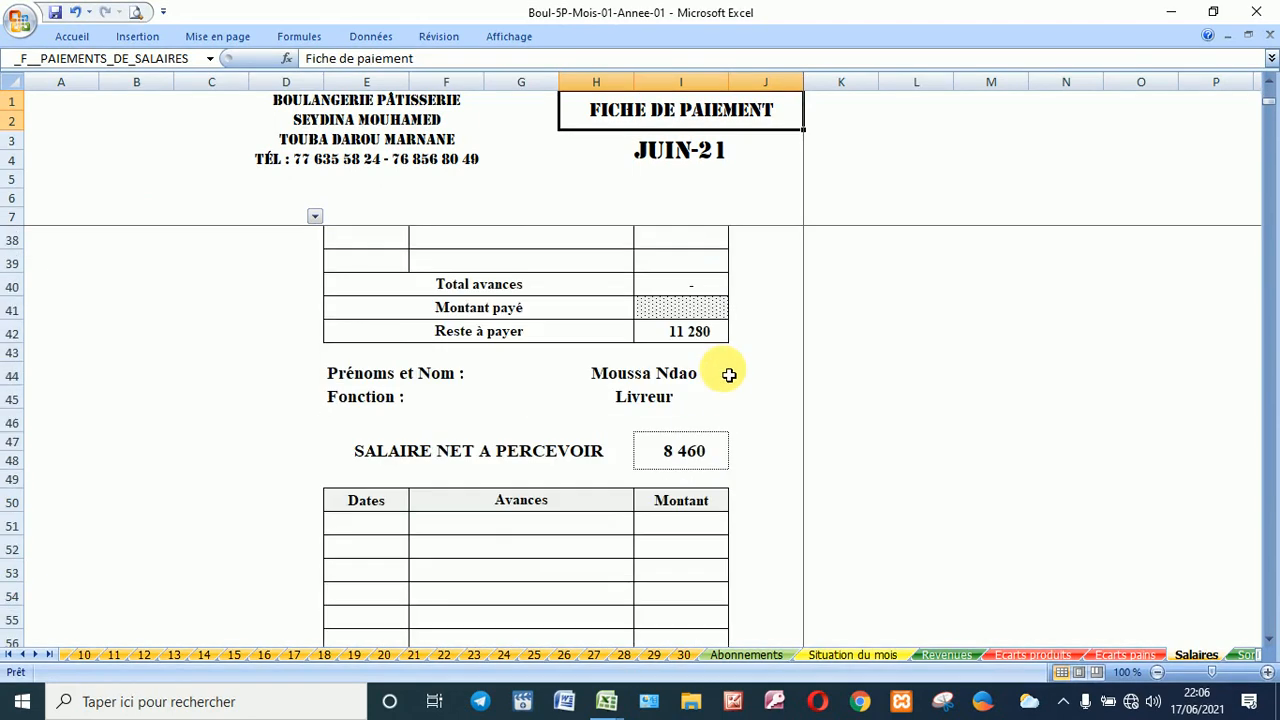
scroll(728, 374, "down", 2)
scroll(728, 376, "up", 8)
scroll(729, 378, "down", 4)
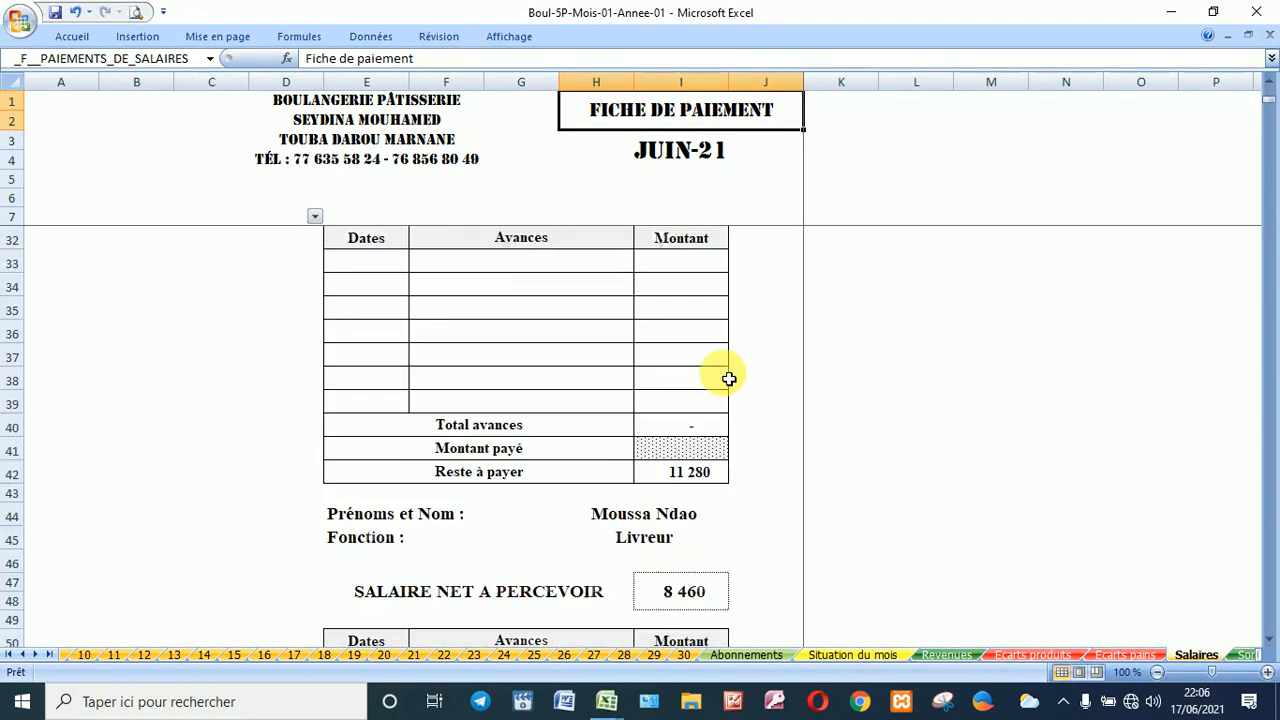
scroll(730, 378, "down", 14)
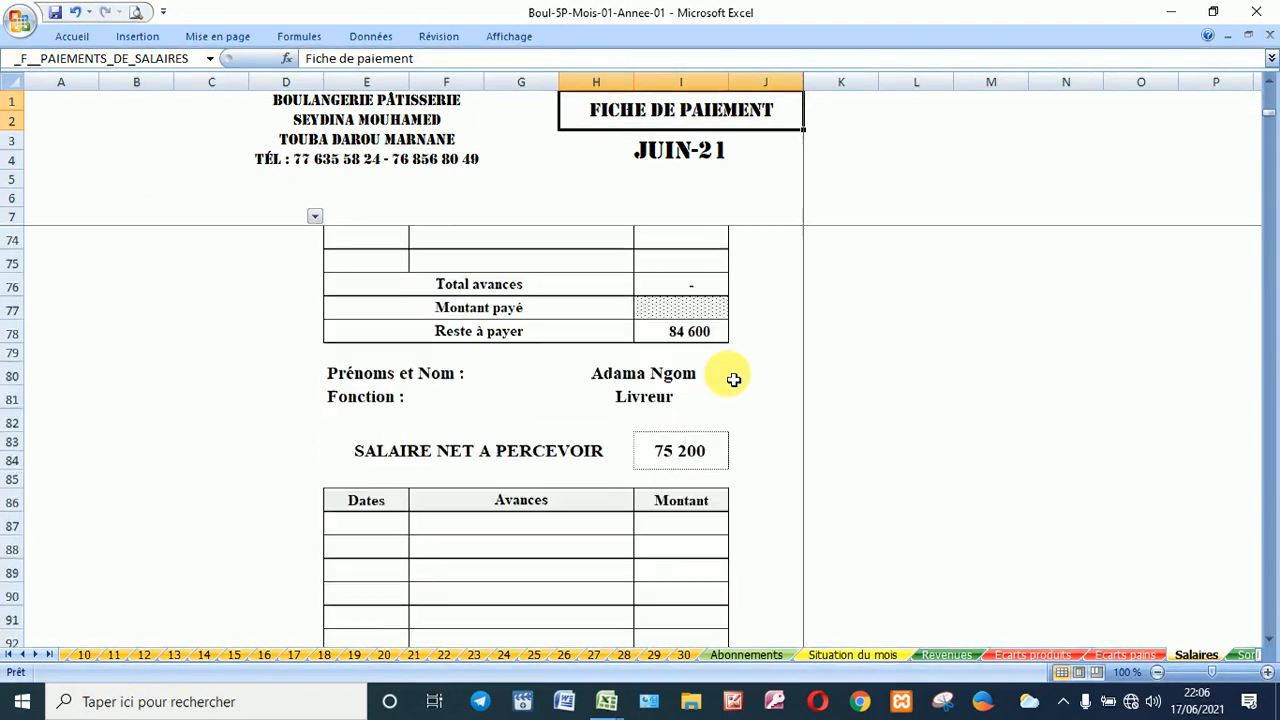
scroll(733, 379, "down", 16)
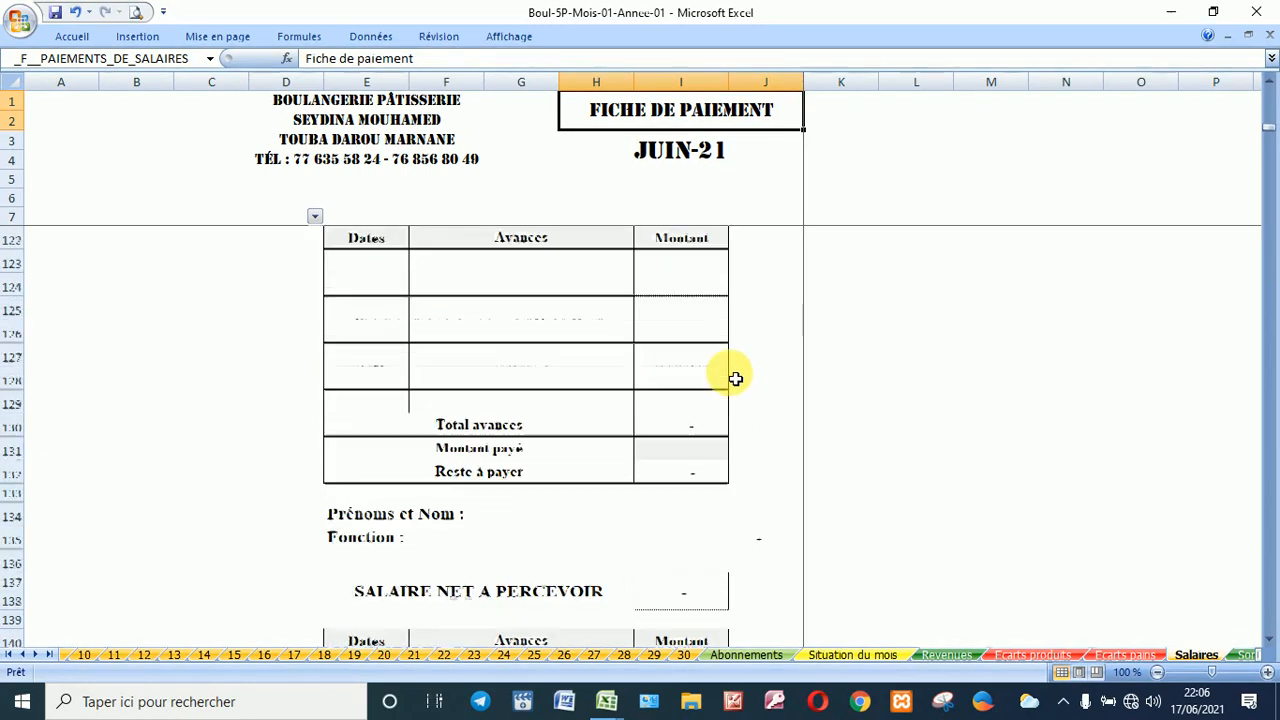
scroll(735, 380, "up", 20)
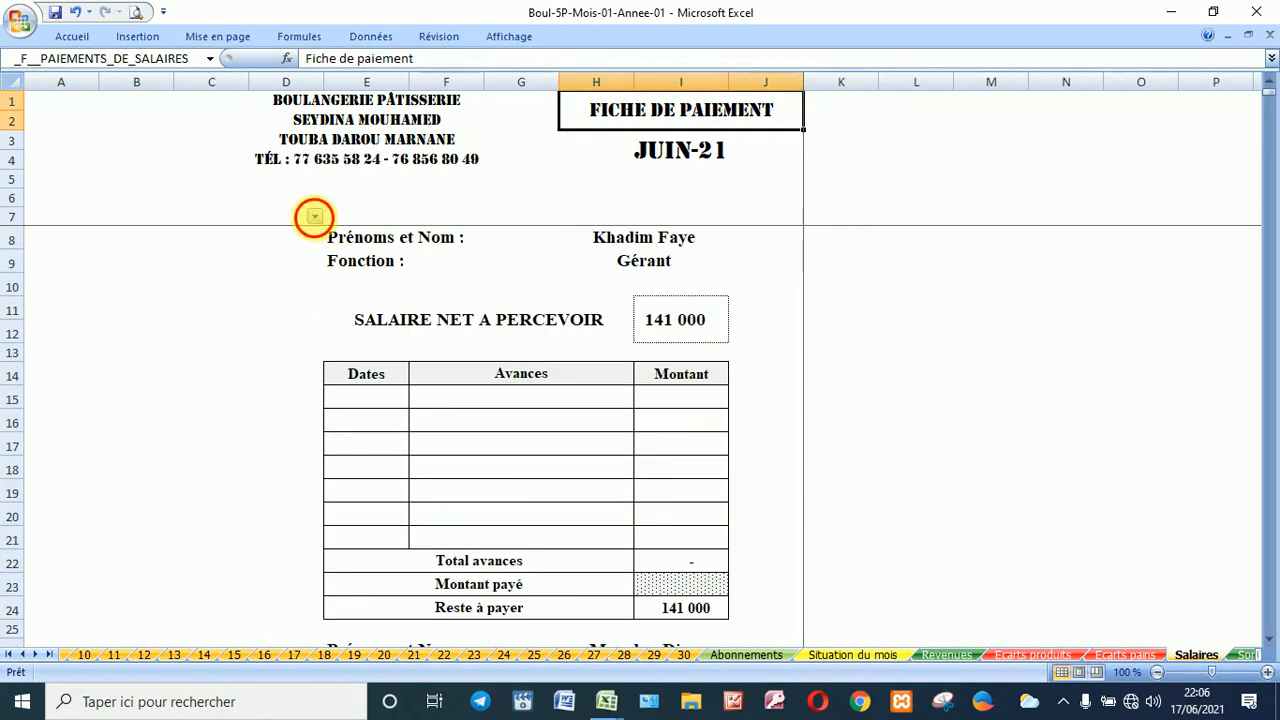
left_click(314, 216)
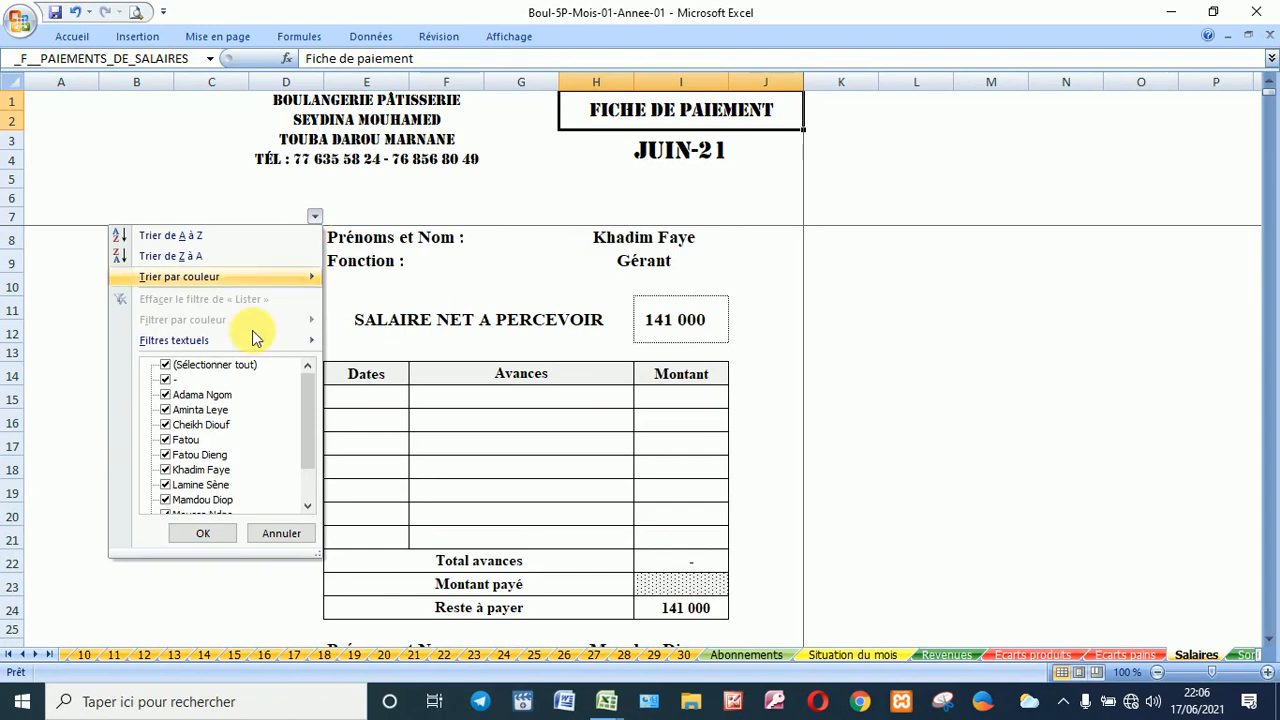
left_click(164, 379)
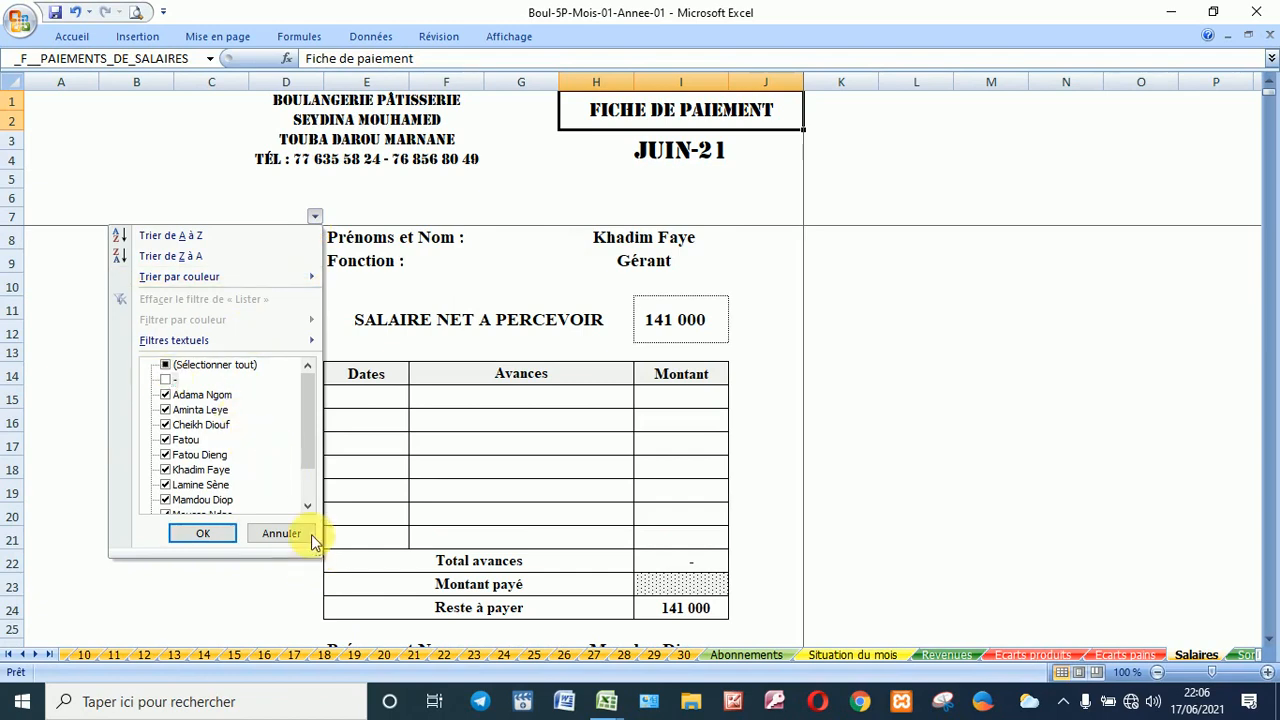
scroll(307, 505, "down", 3)
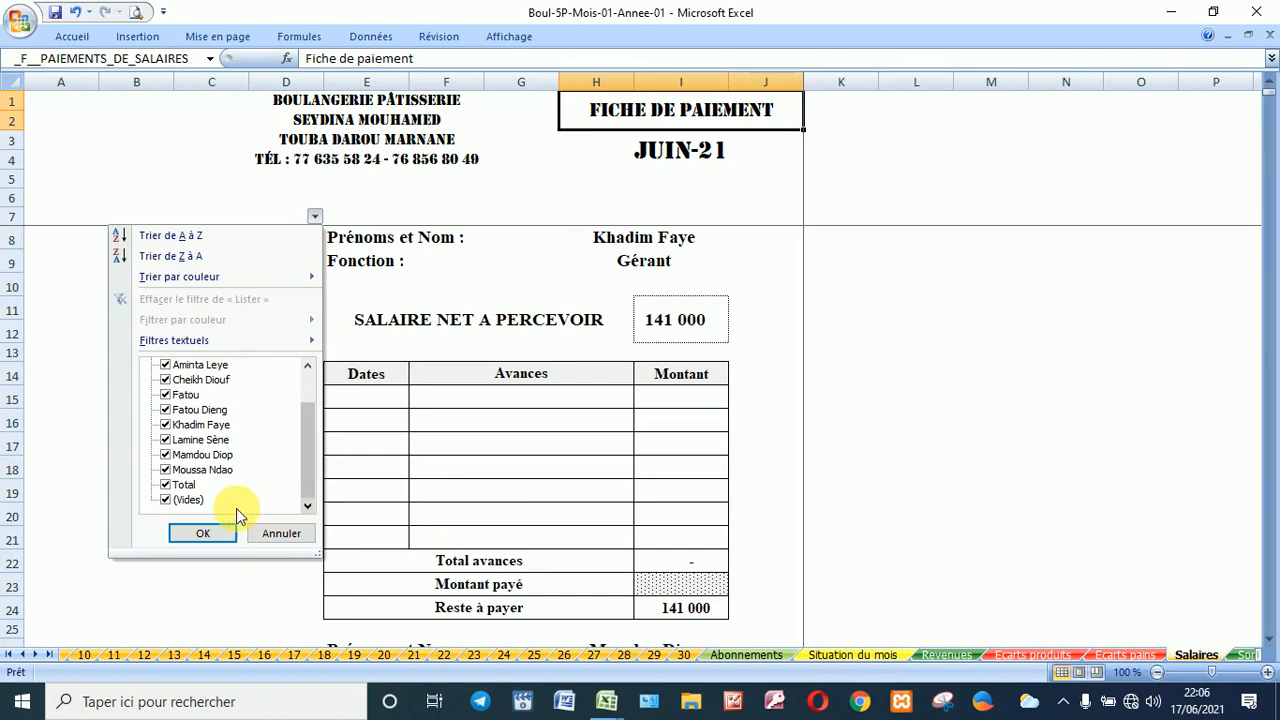
left_click(185, 499)
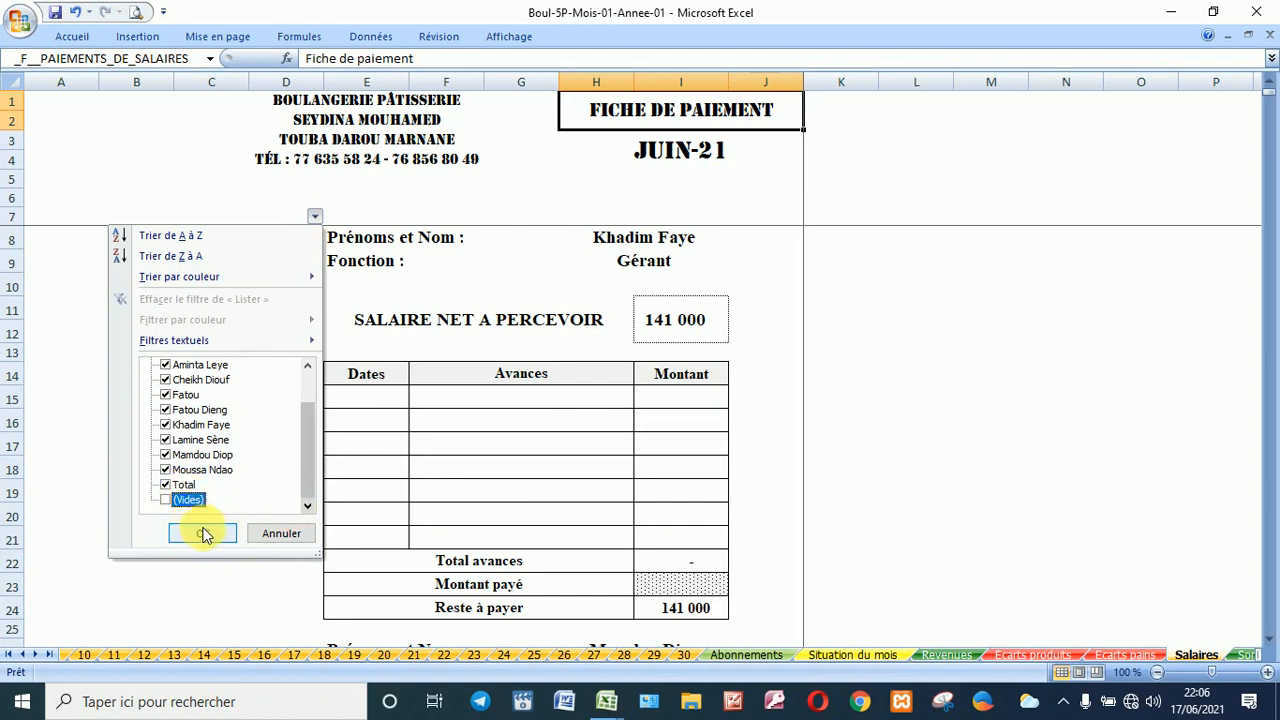
left_click(202, 533)
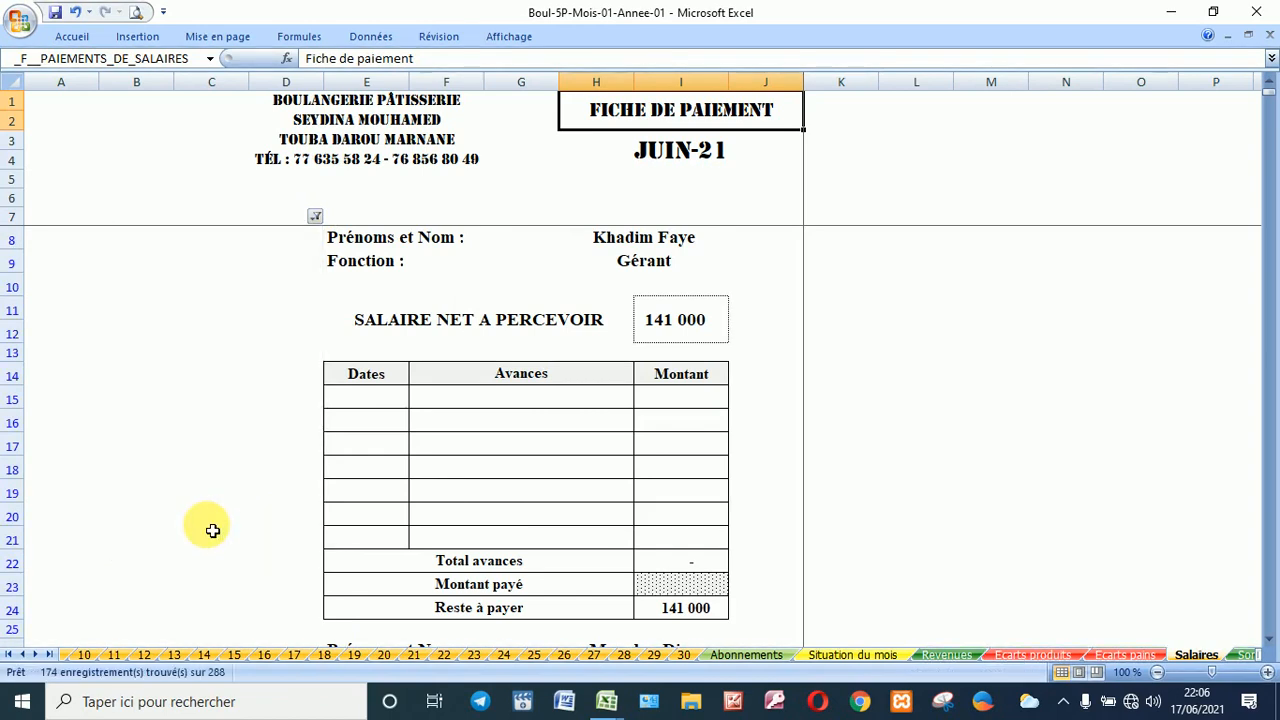
scroll(285, 357, "down", 5)
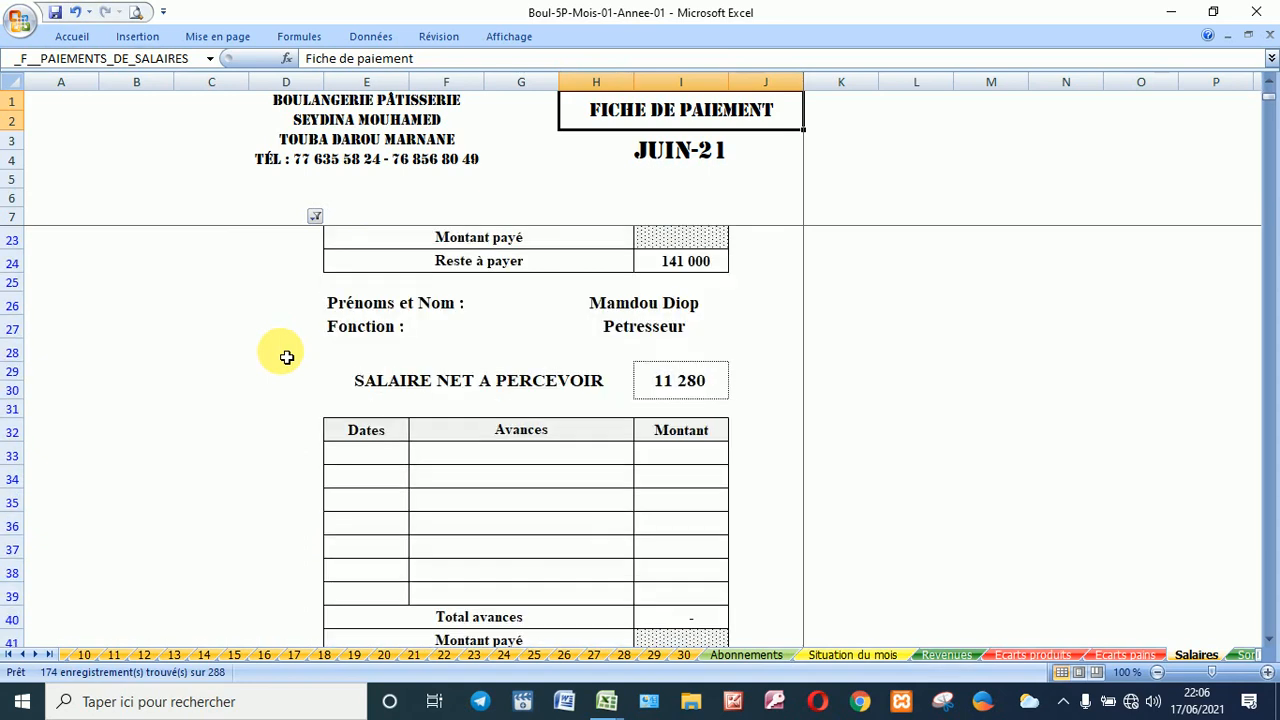
scroll(286, 357, "down", 13)
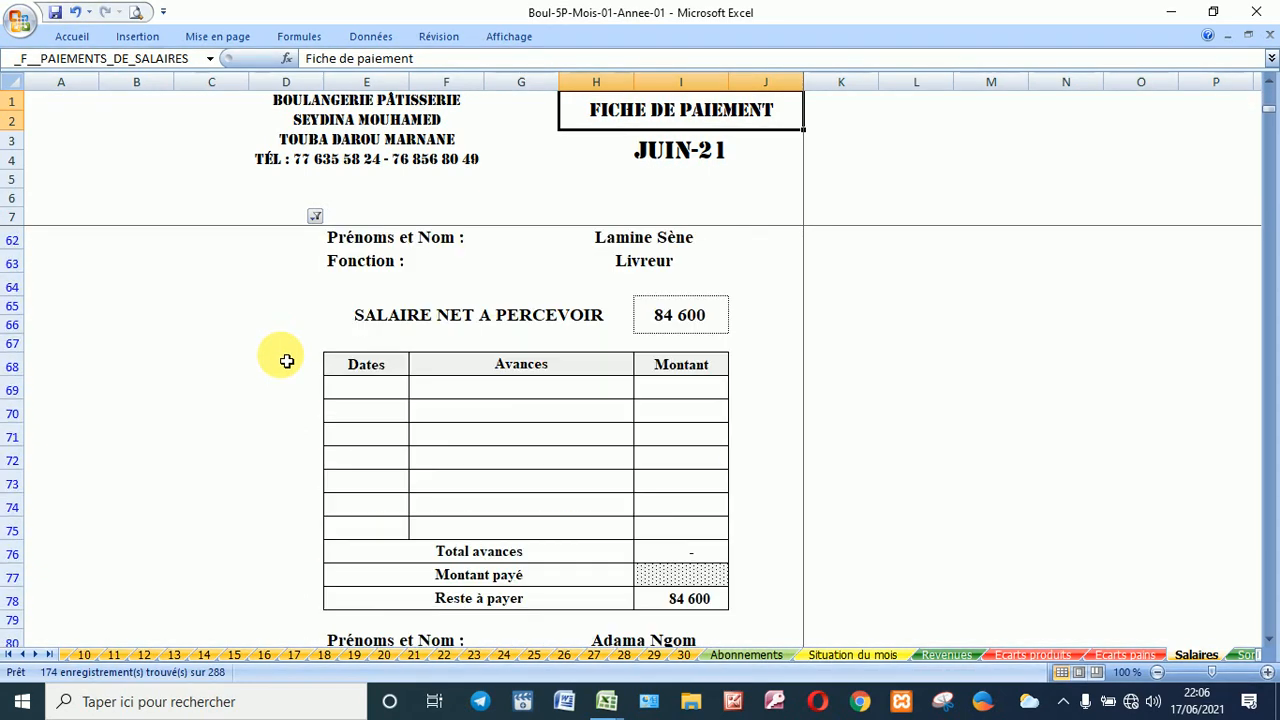
scroll(286, 360, "down", 13)
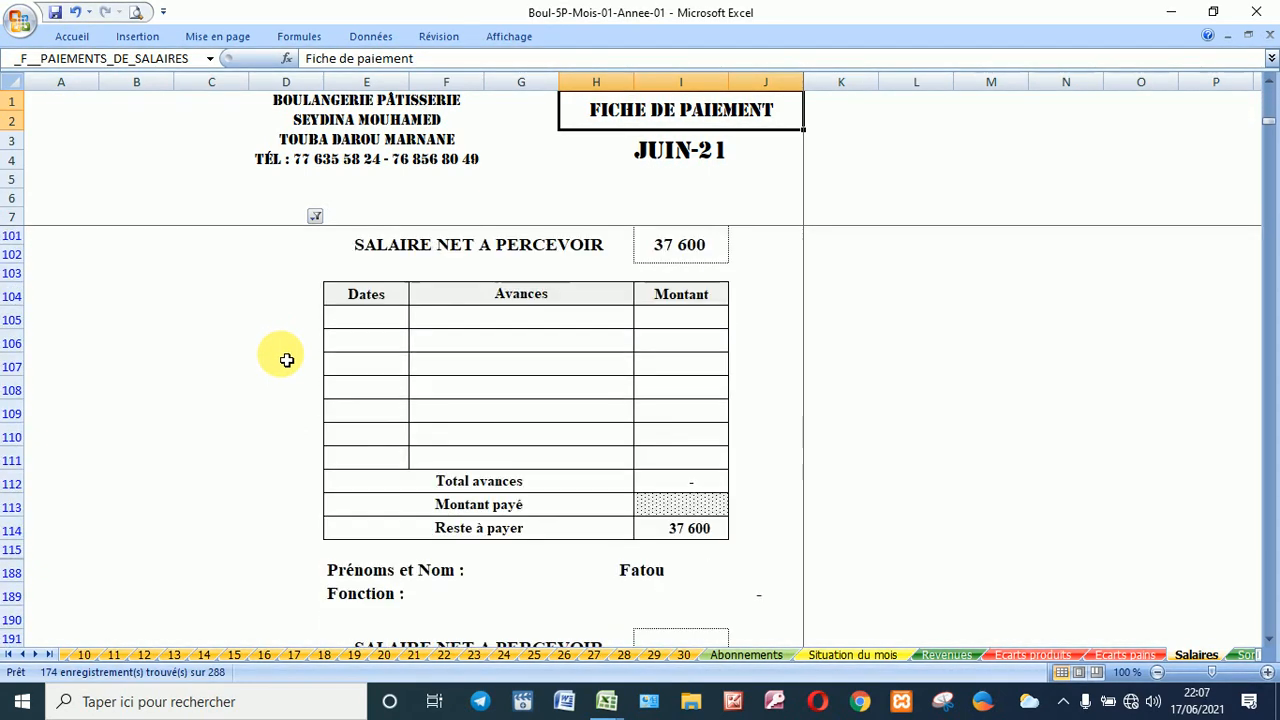
scroll(286, 360, "down", 13)
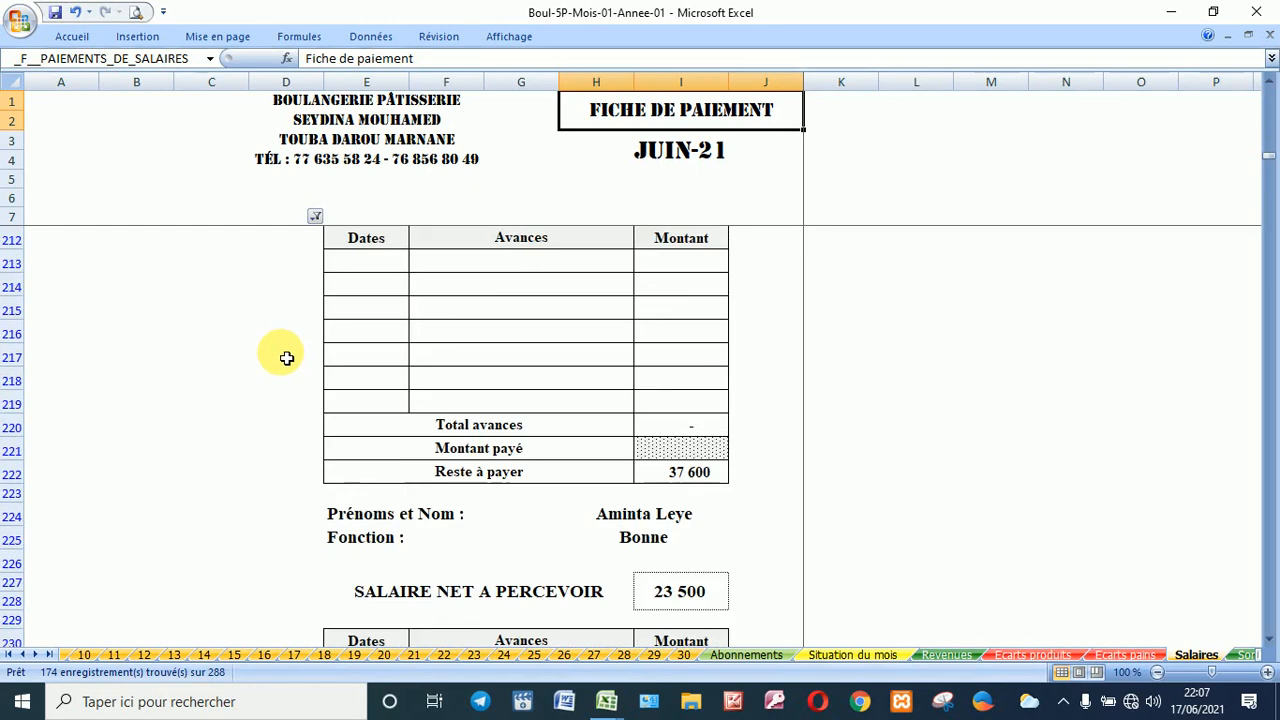
scroll(286, 357, "down", 7)
scroll(286, 357, "up", 2)
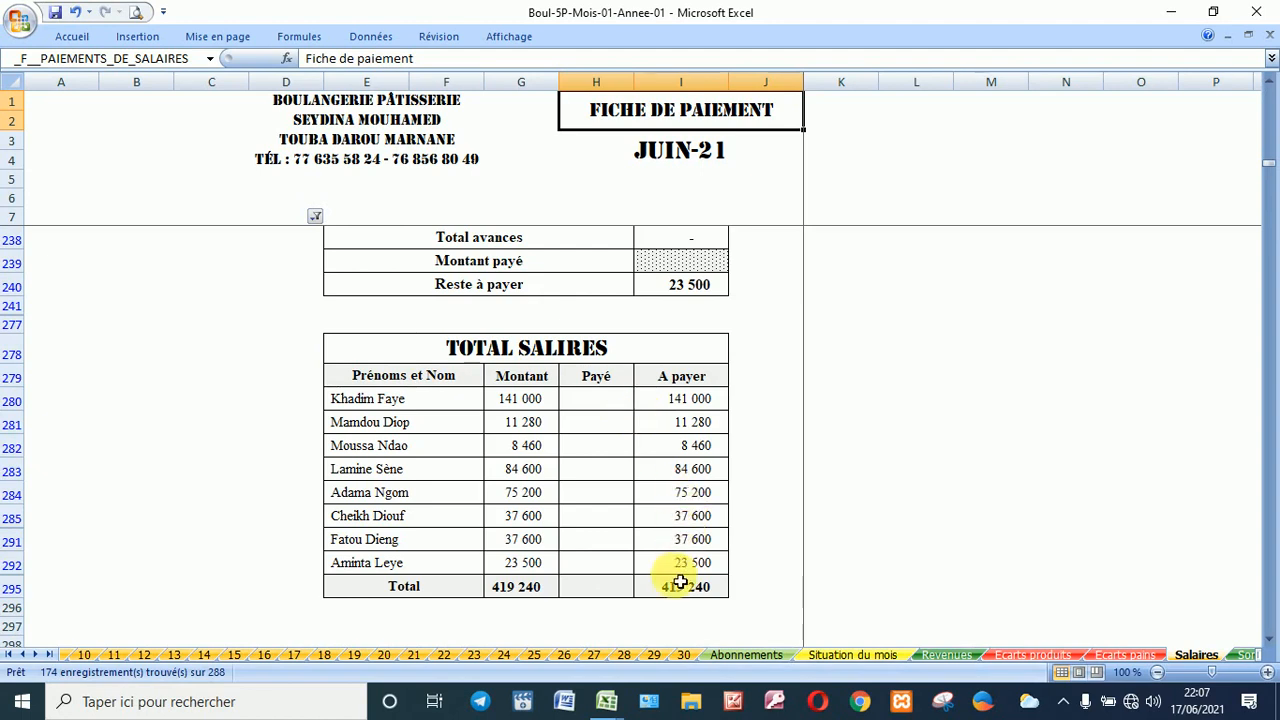
scroll(680, 580, "up", 20)
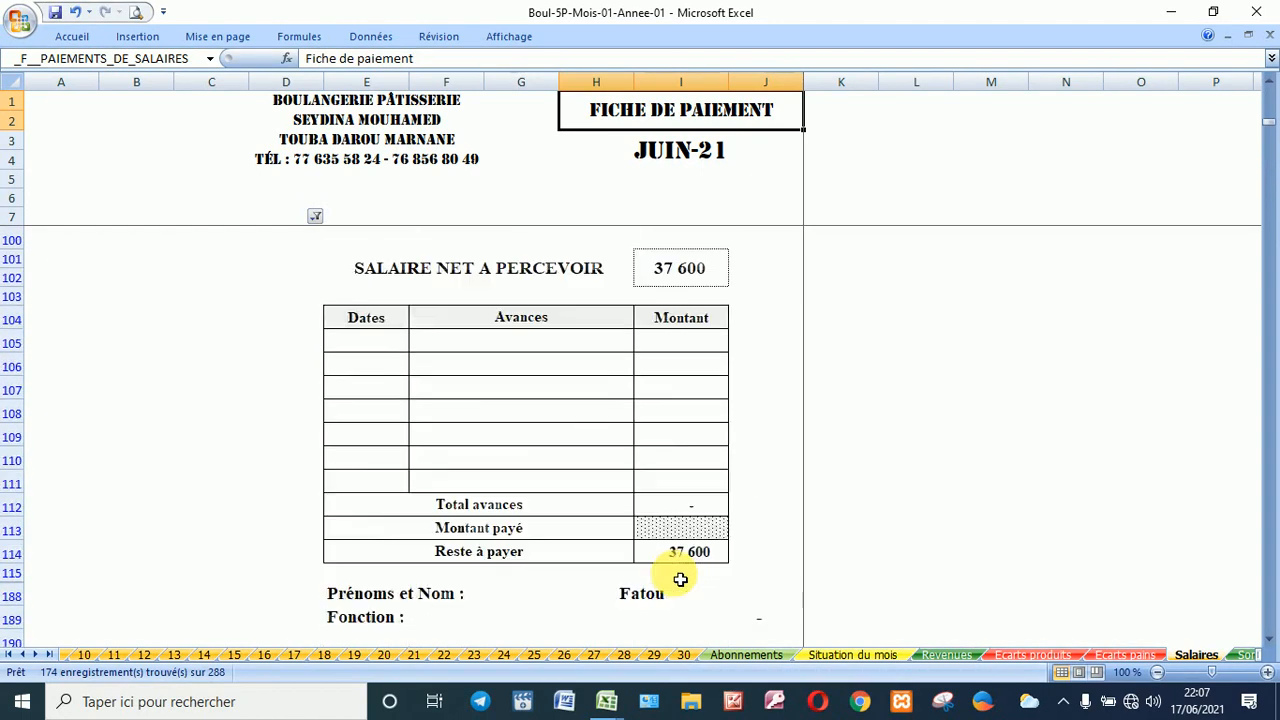
scroll(680, 580, "up", 20)
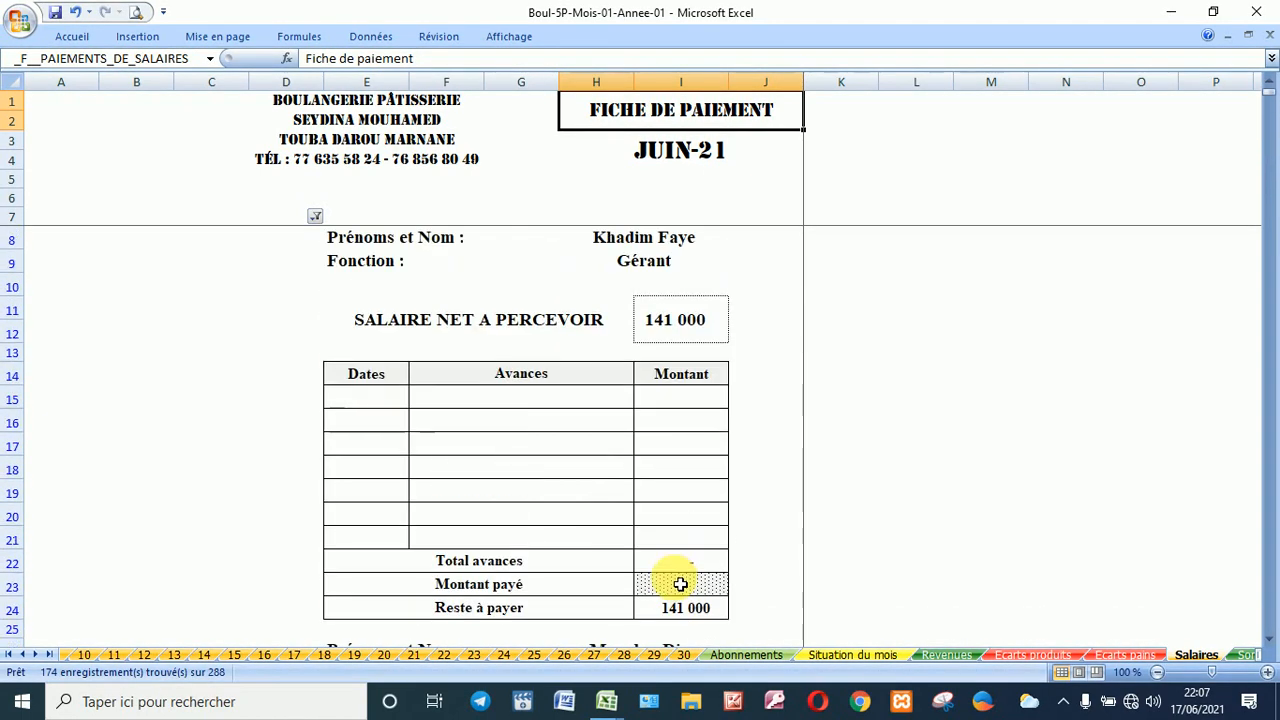
Step: Date the first advance 10/06/2021 in E15, correcting the mistaken 10/01/1900 entry
left_click(384, 397)
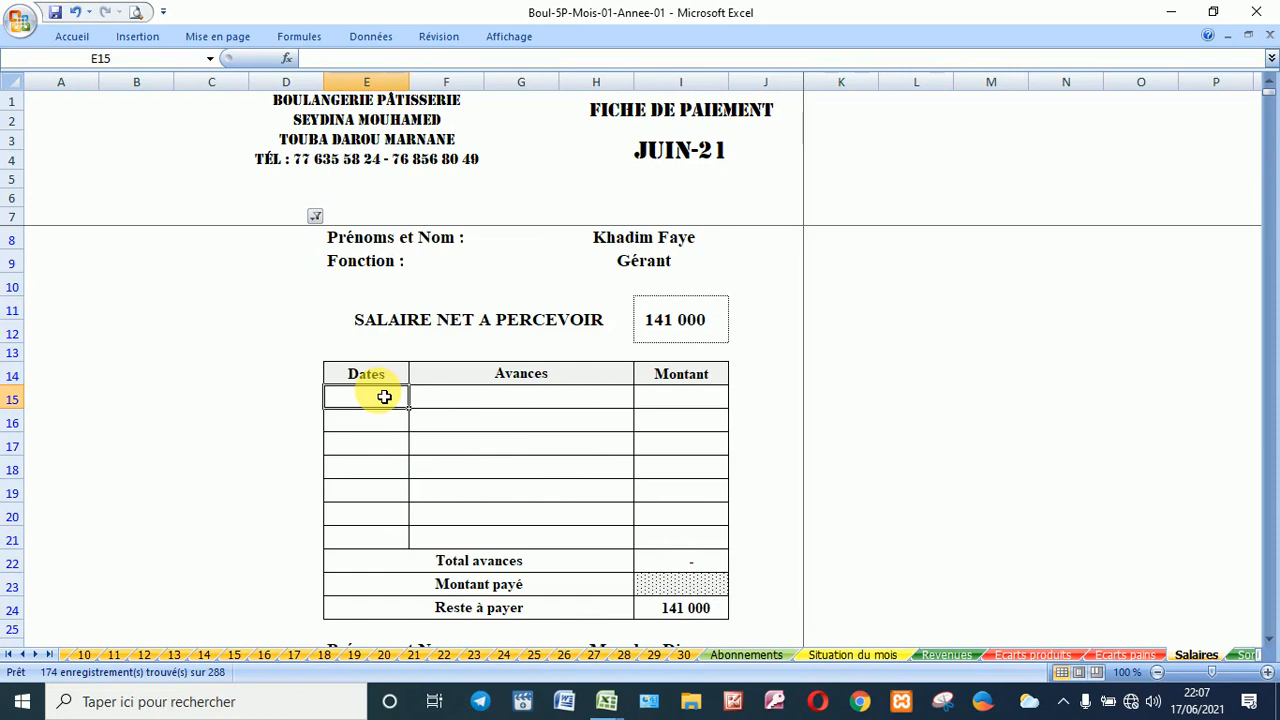
type("10")
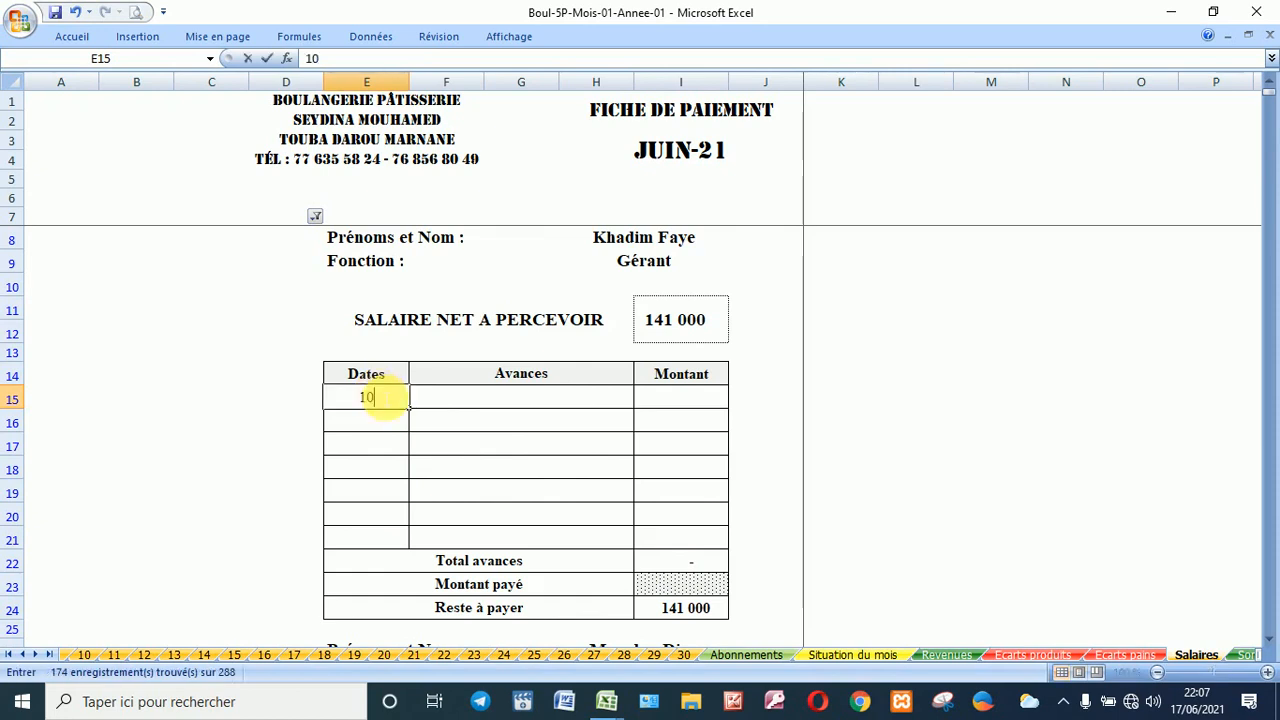
left_click(450, 399)
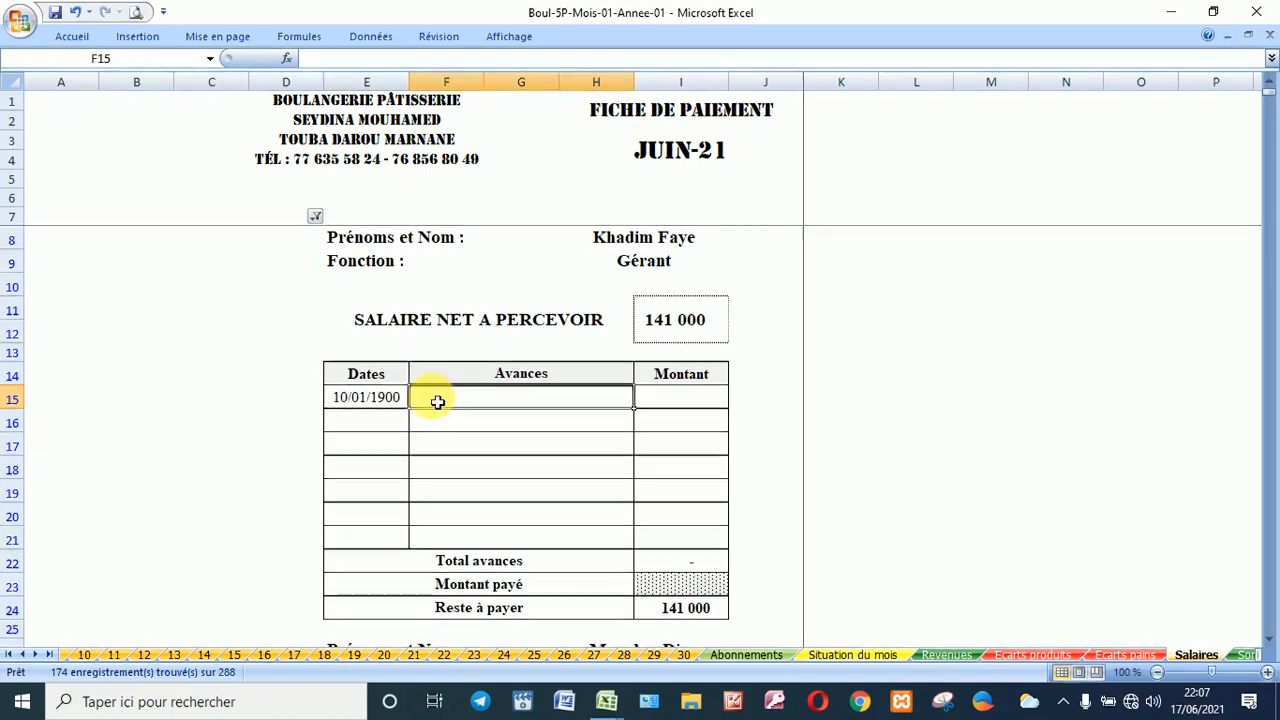
left_click(385, 400)
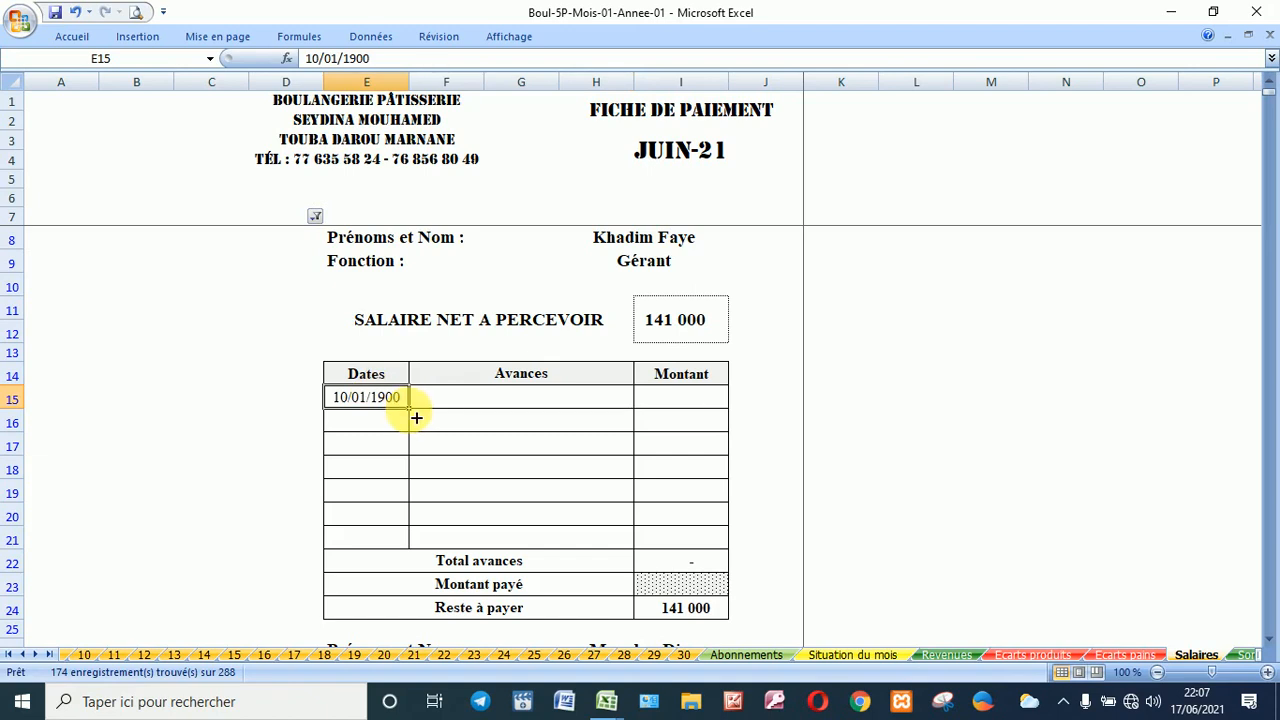
type("10")
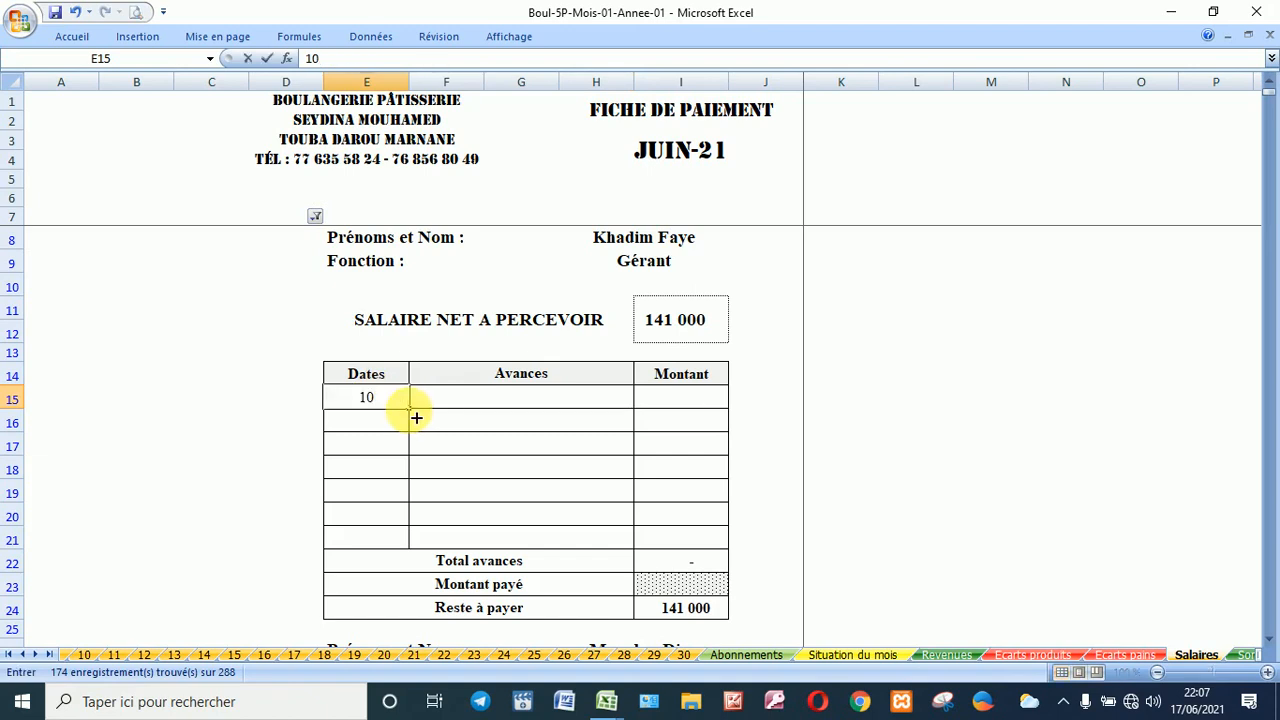
type("/6")
key("Return")
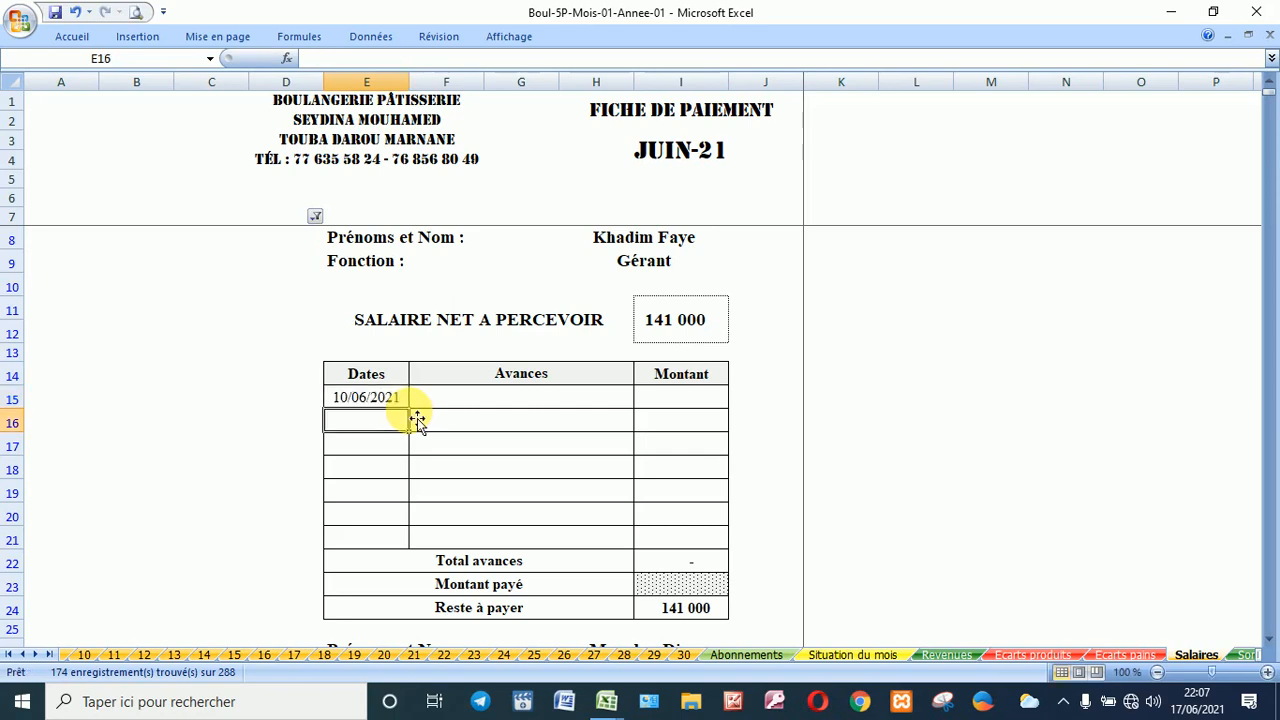
Step: Enter 25 000 as the advance amount in I15, leaving 116 000 to pay
left_click(516, 395)
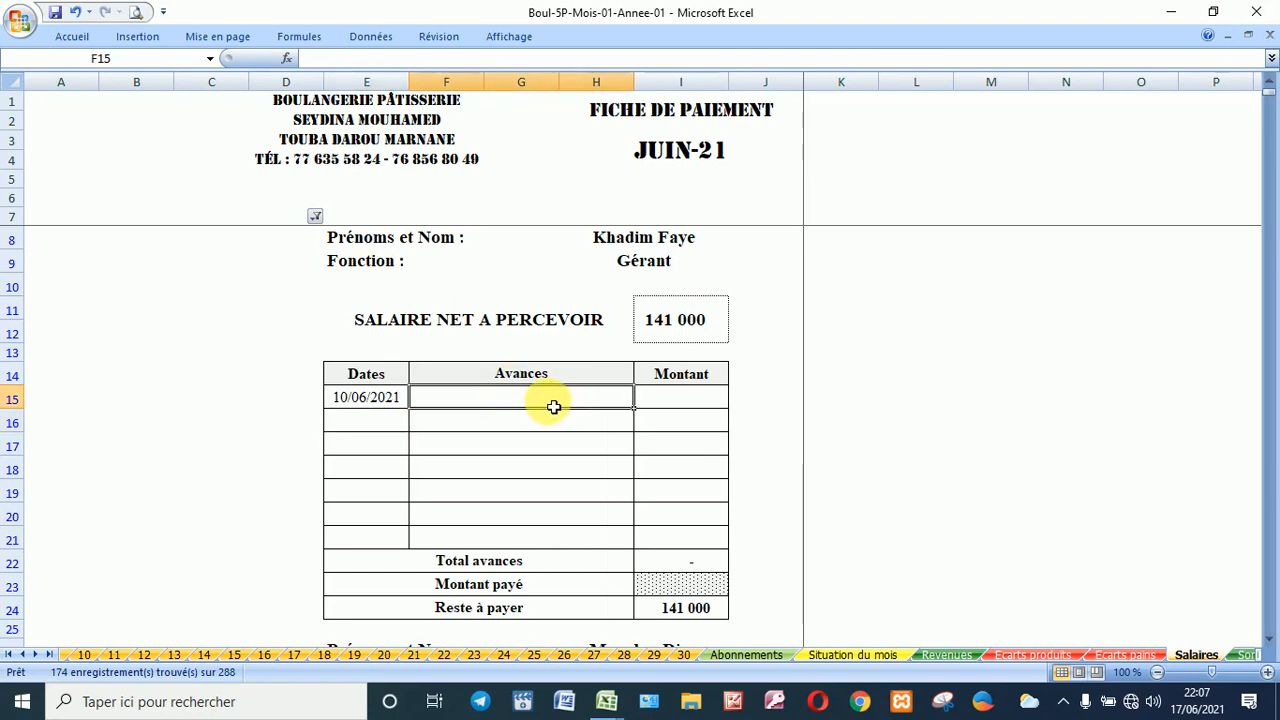
left_click(676, 402)
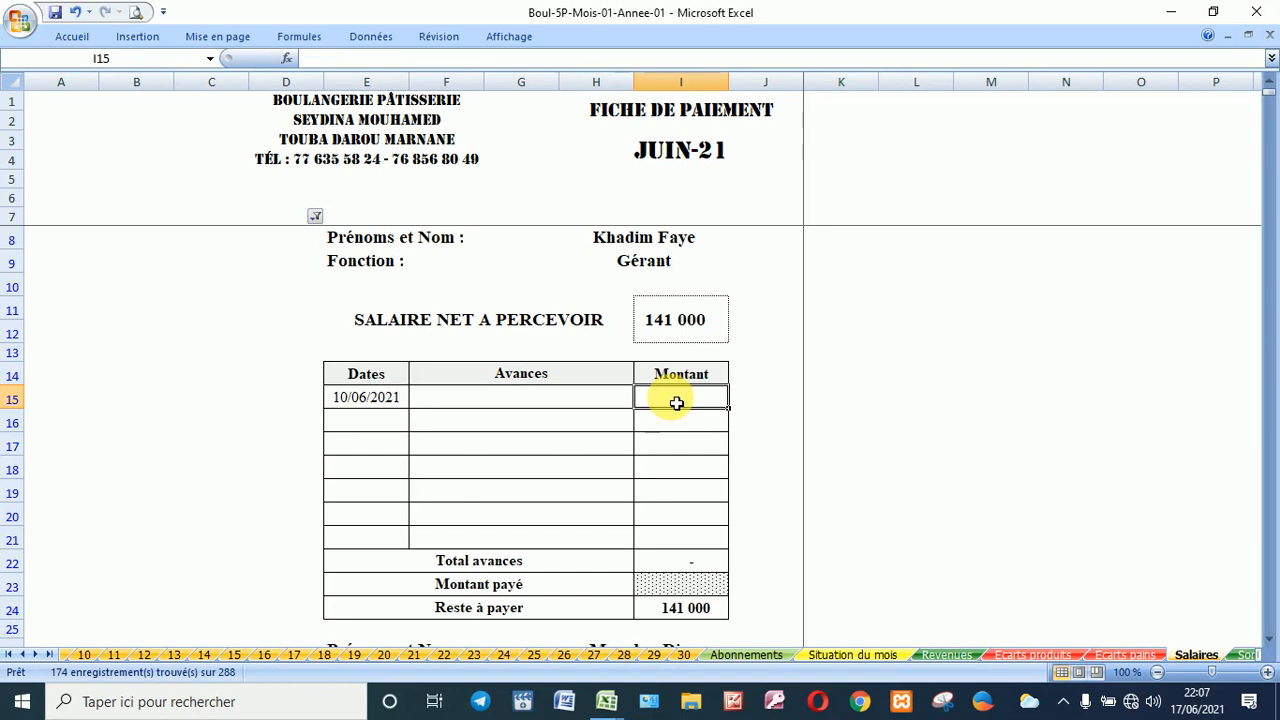
type("25000")
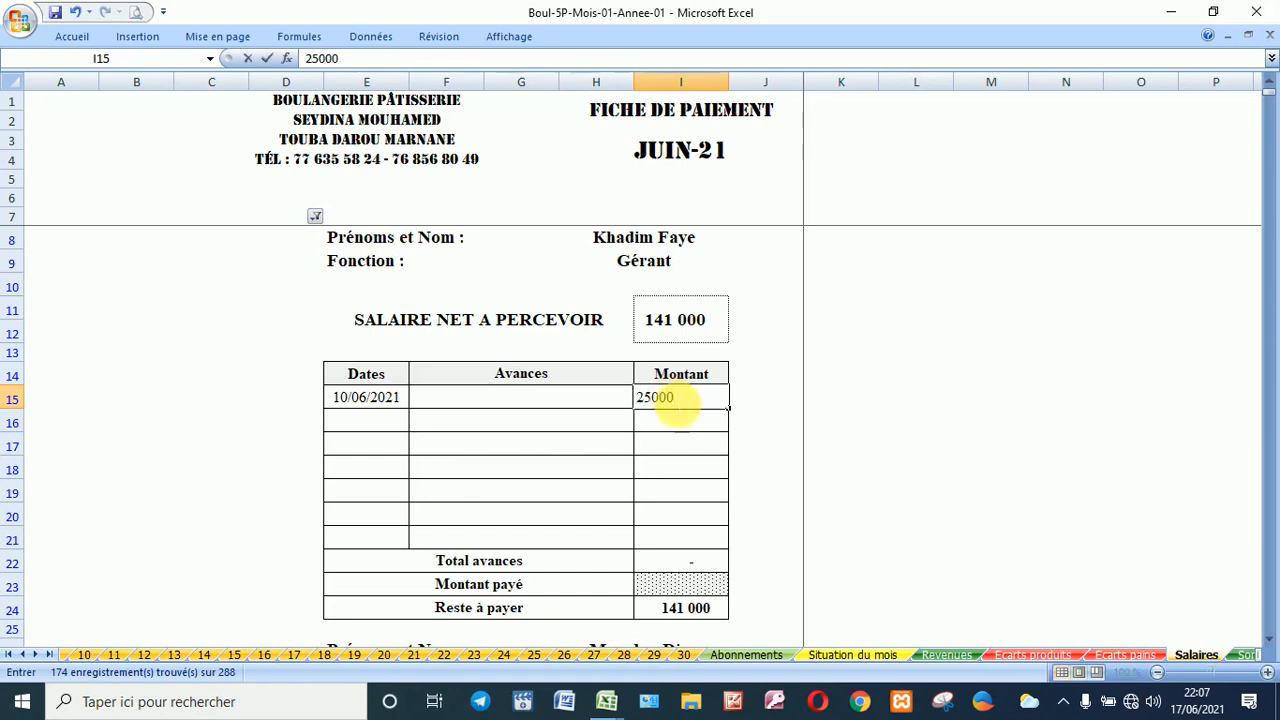
key("Return")
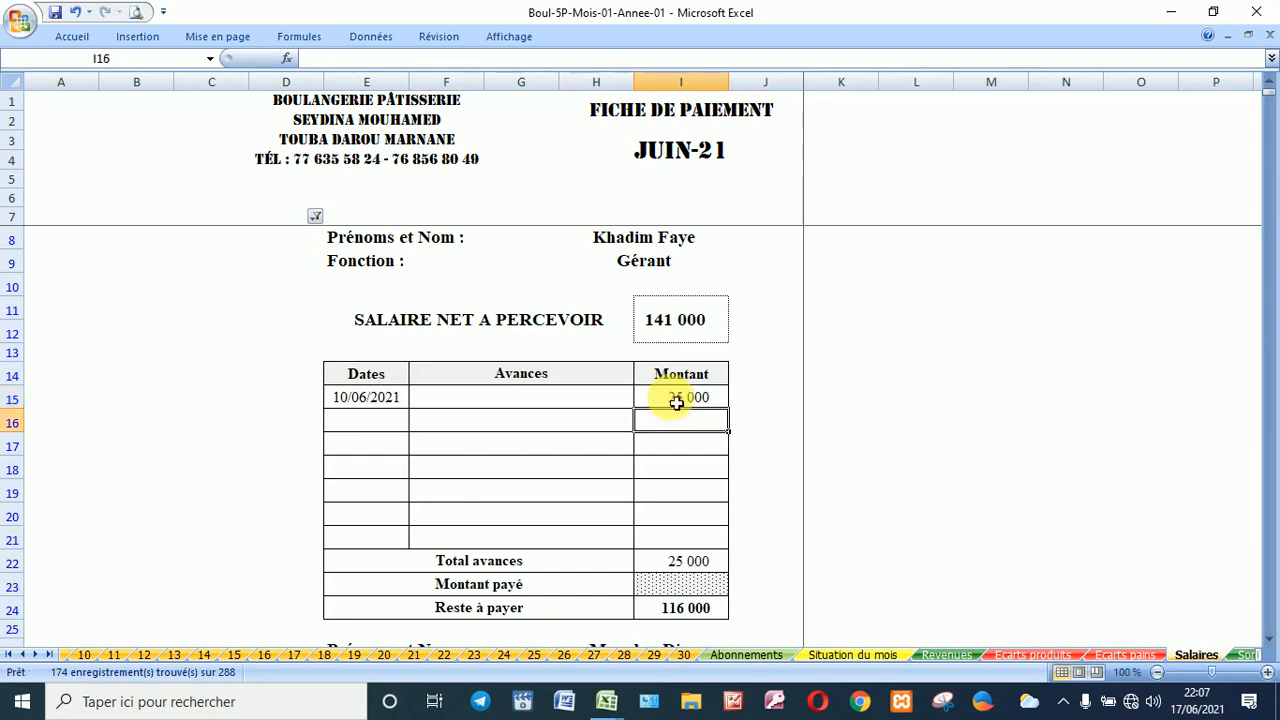
left_click(689, 588)
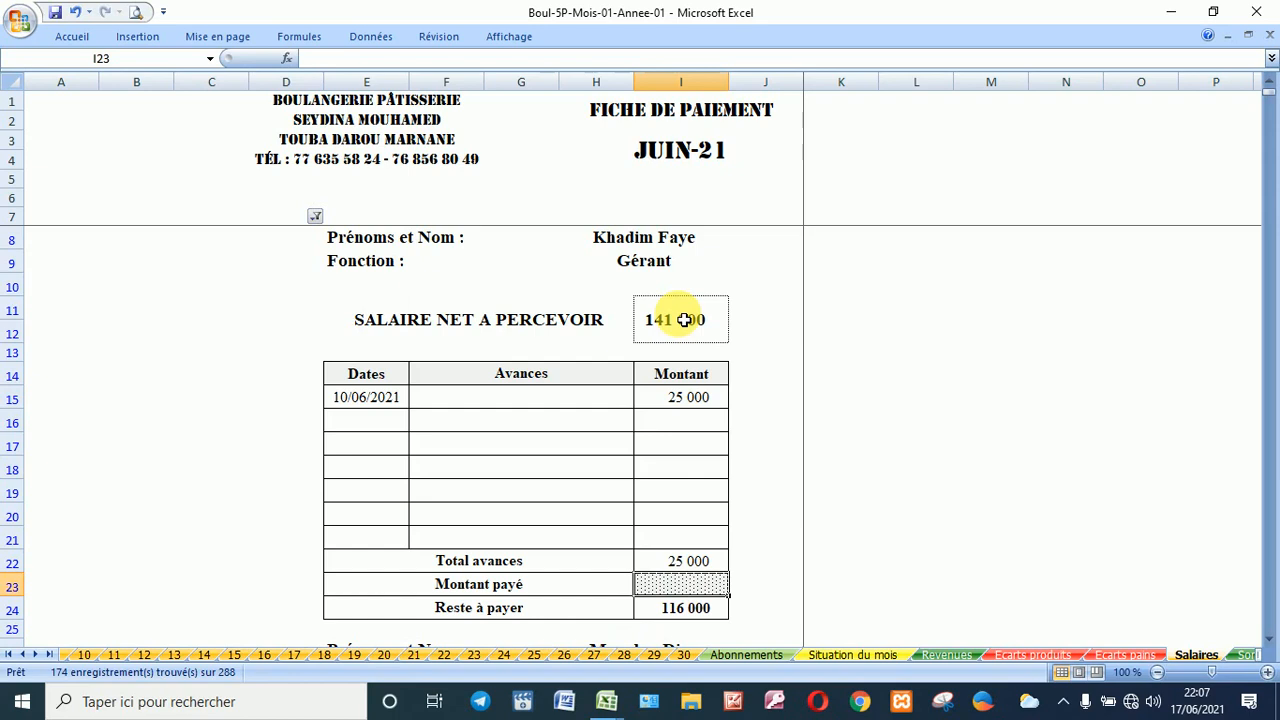
scroll(684, 320, "down", 2)
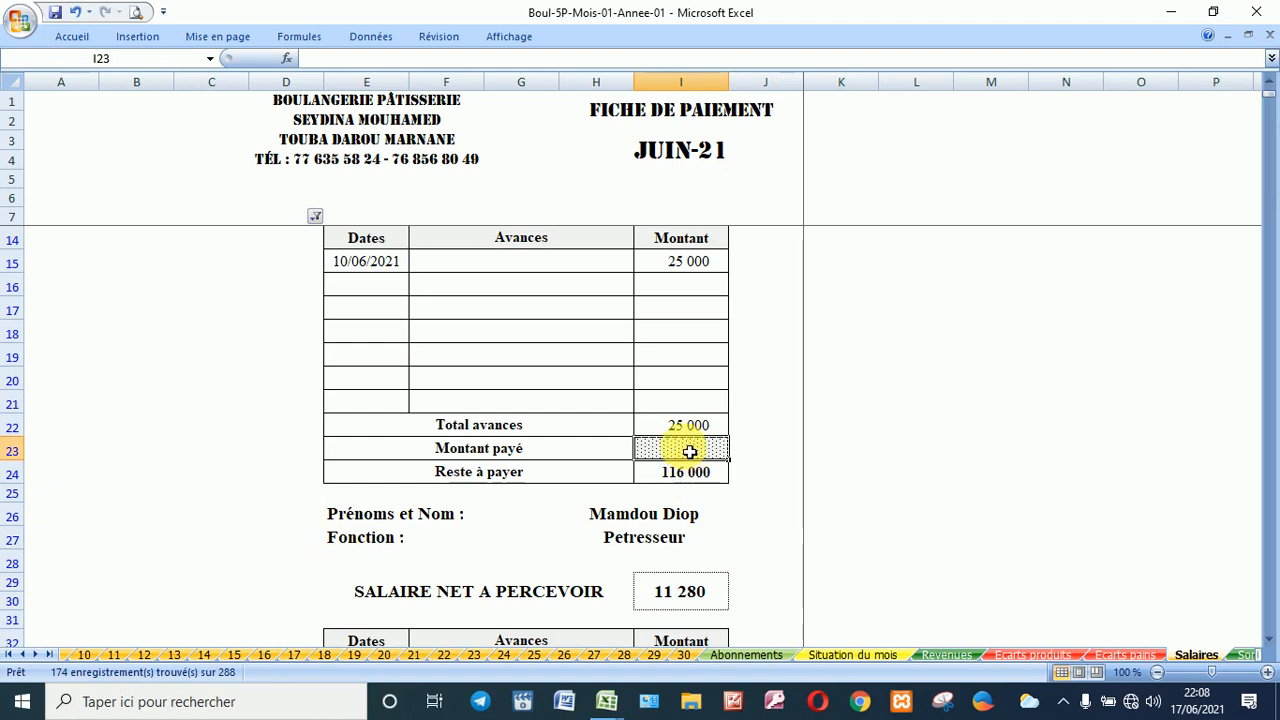
Step: Filter the employee-name column to show only the Vendeur's pay slip, net 37 600
left_click(315, 216)
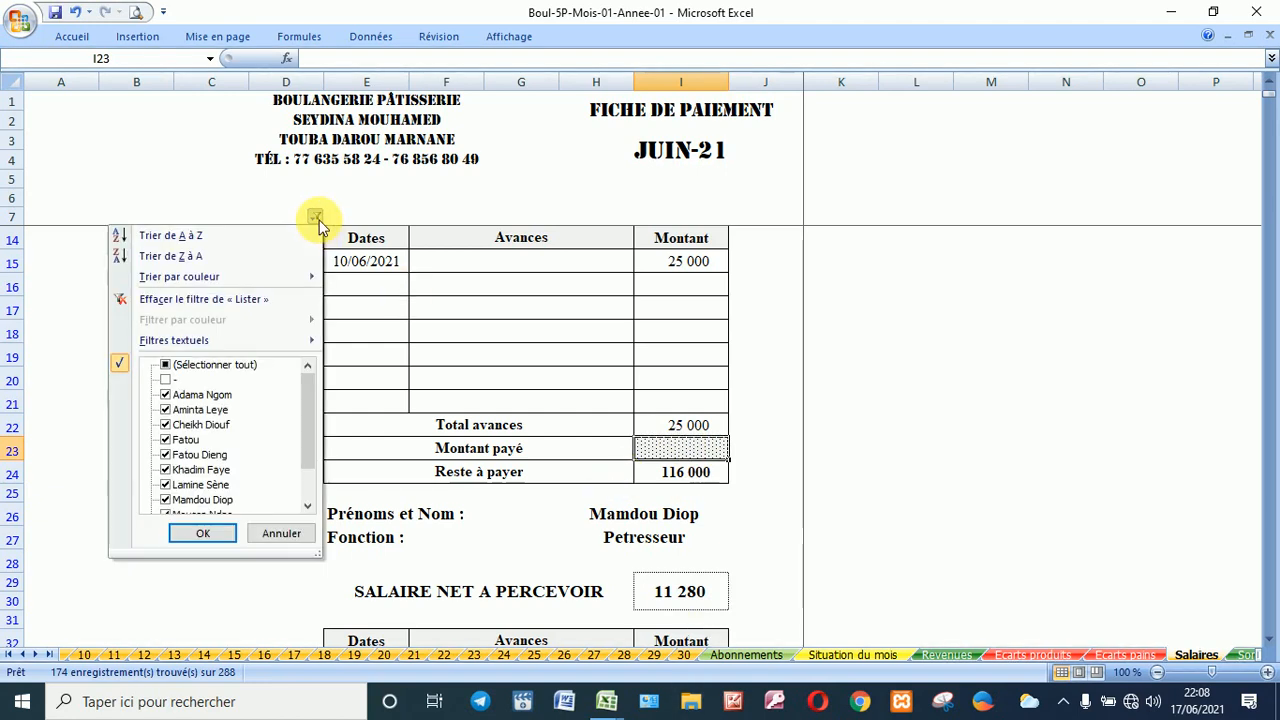
left_click(208, 362)
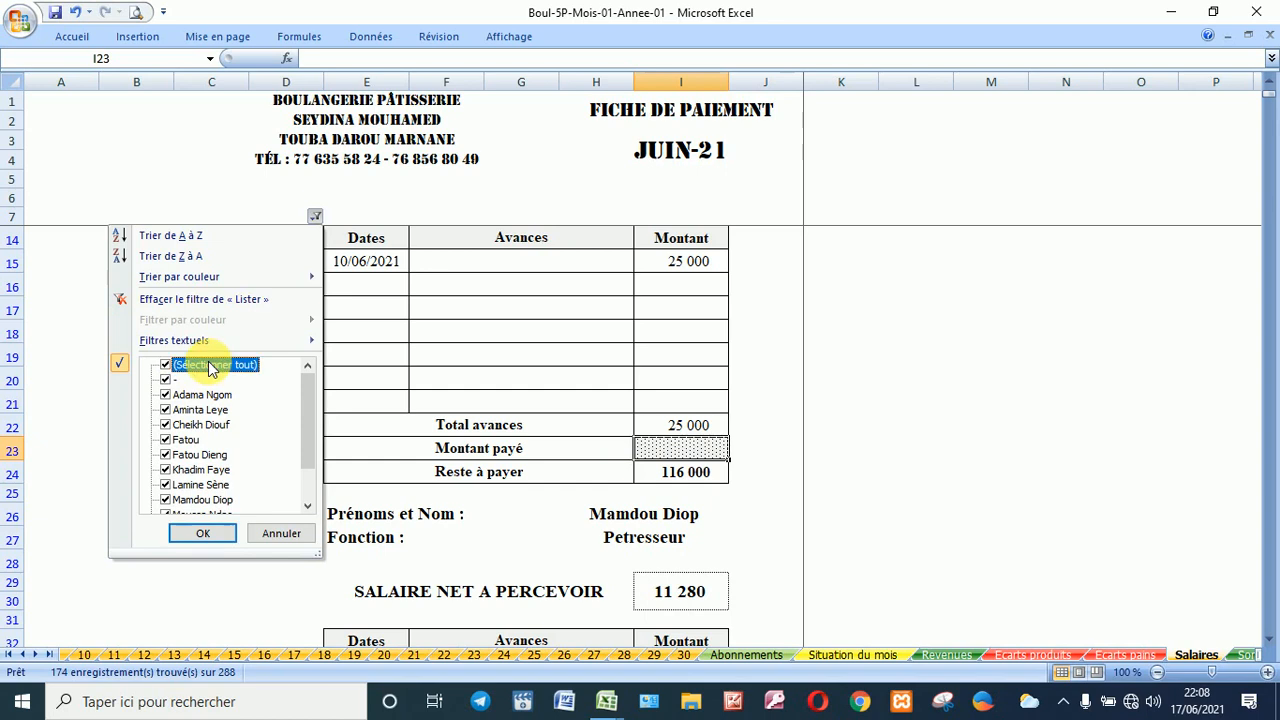
left_click(179, 422)
left_click(198, 537)
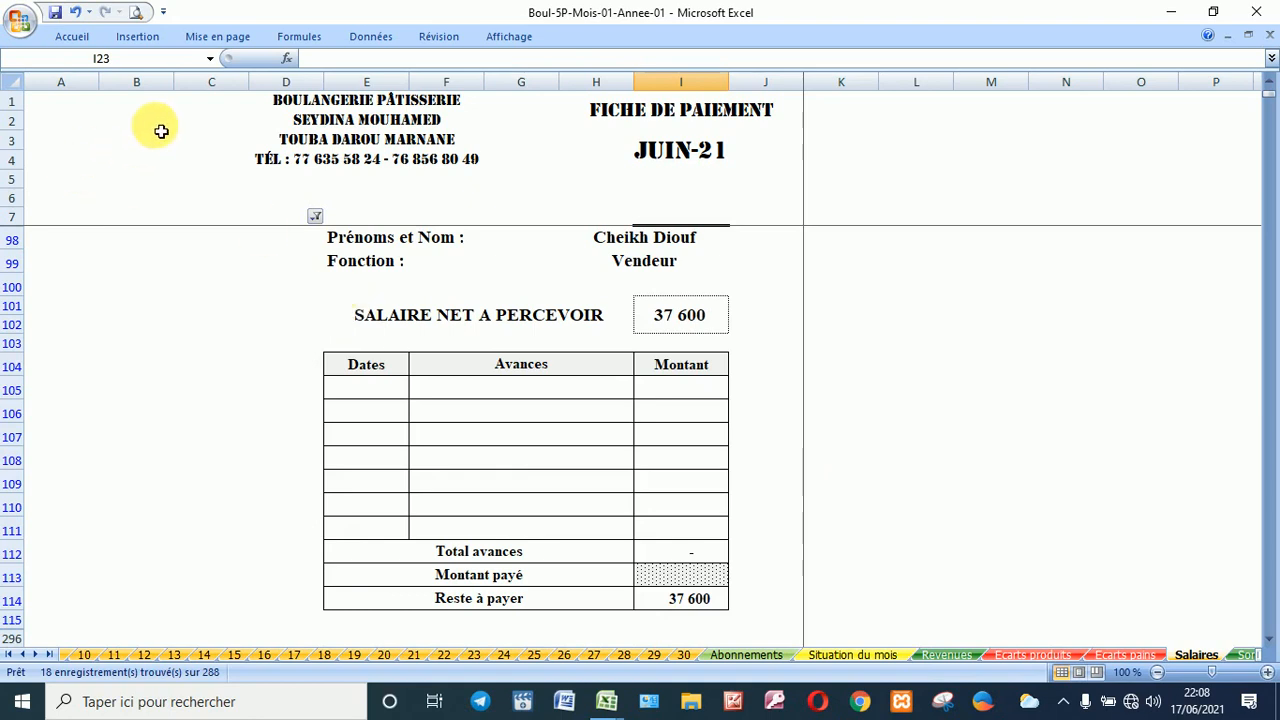
left_click(208, 62)
Step: Jump to _G_SORTIES_DE_CAISSE and review the outflows down to the 600 000 total
left_click(208, 62)
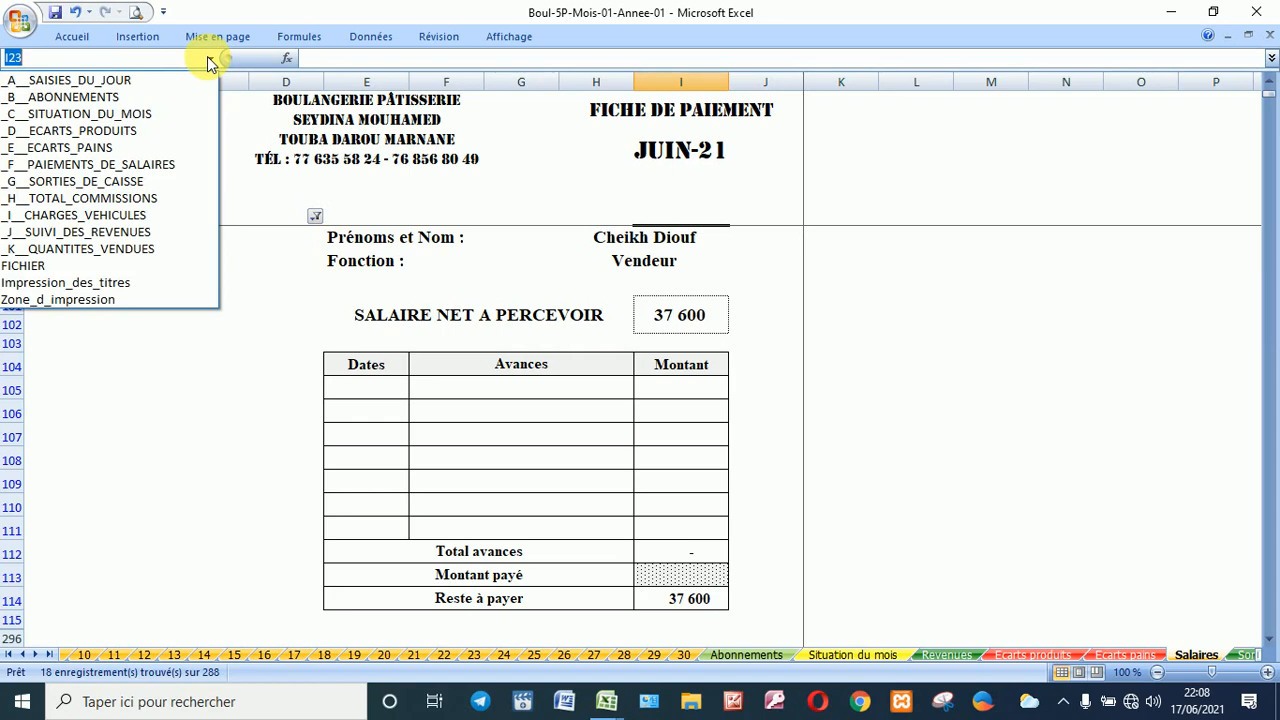
left_click(125, 186)
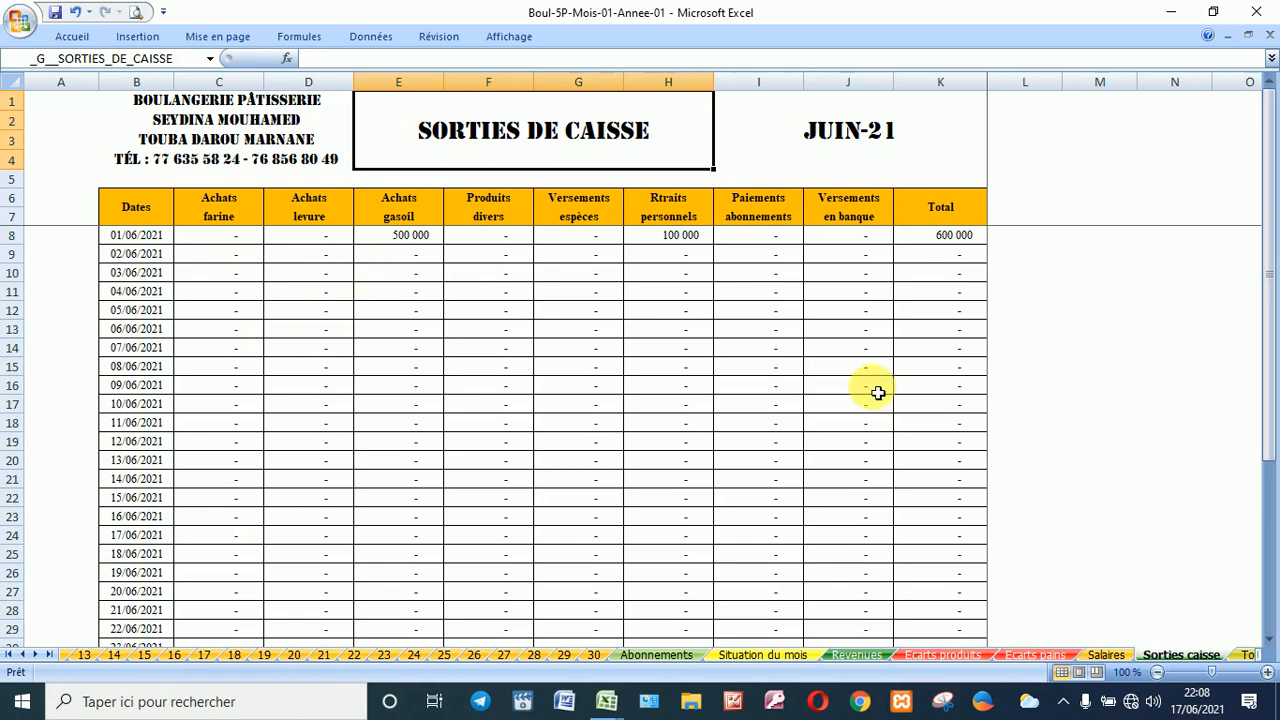
scroll(771, 323, "down", 5)
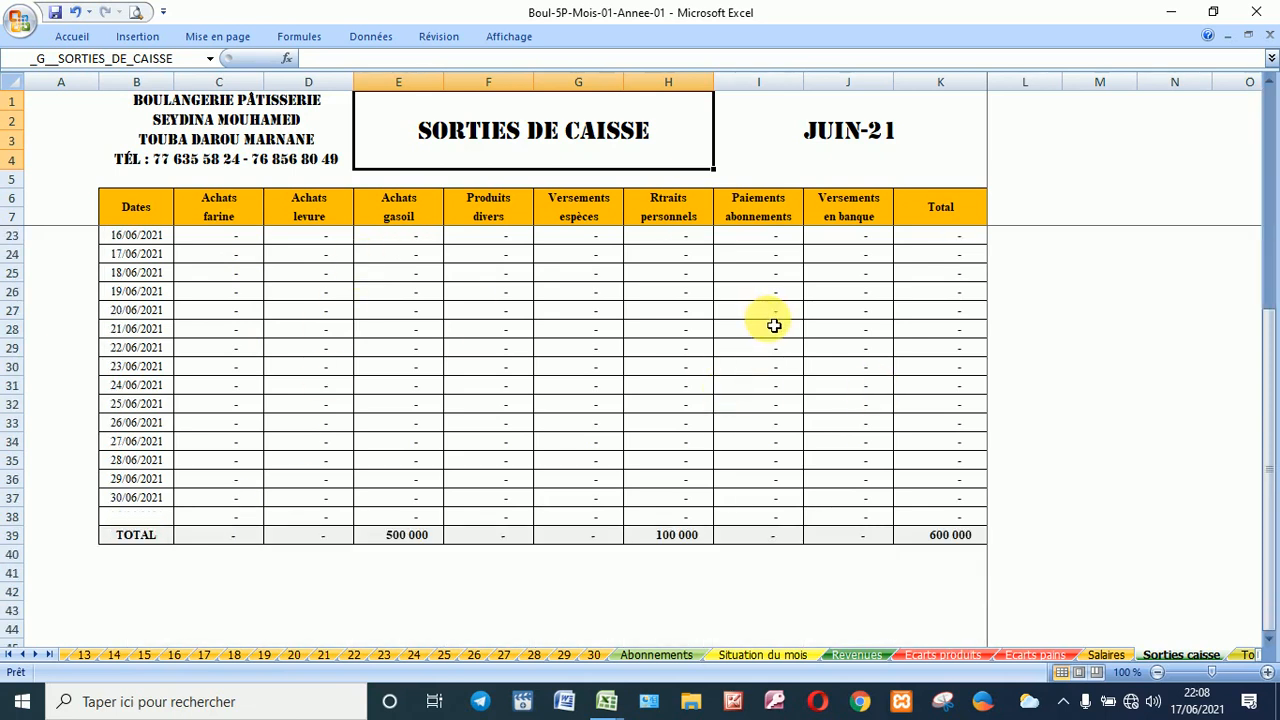
scroll(610, 403, "up", 5)
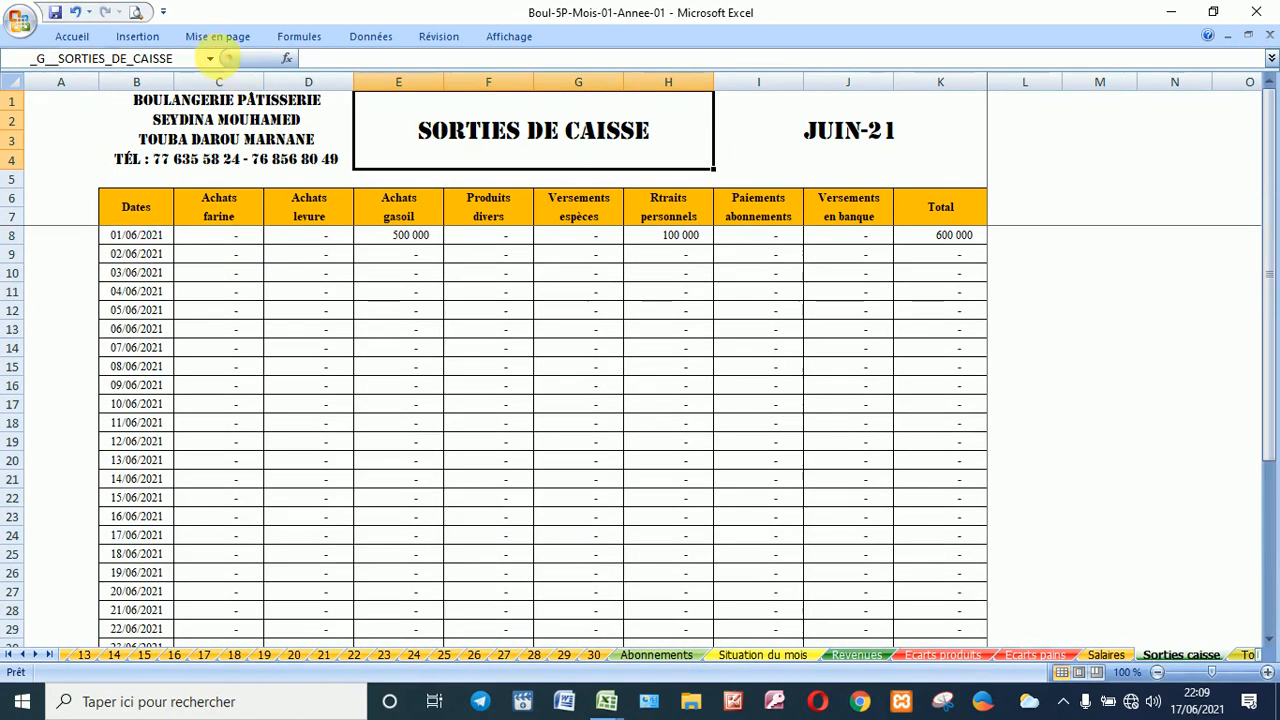
Step: Jump to the Total commissions named range from the Name Box list
left_click(212, 58)
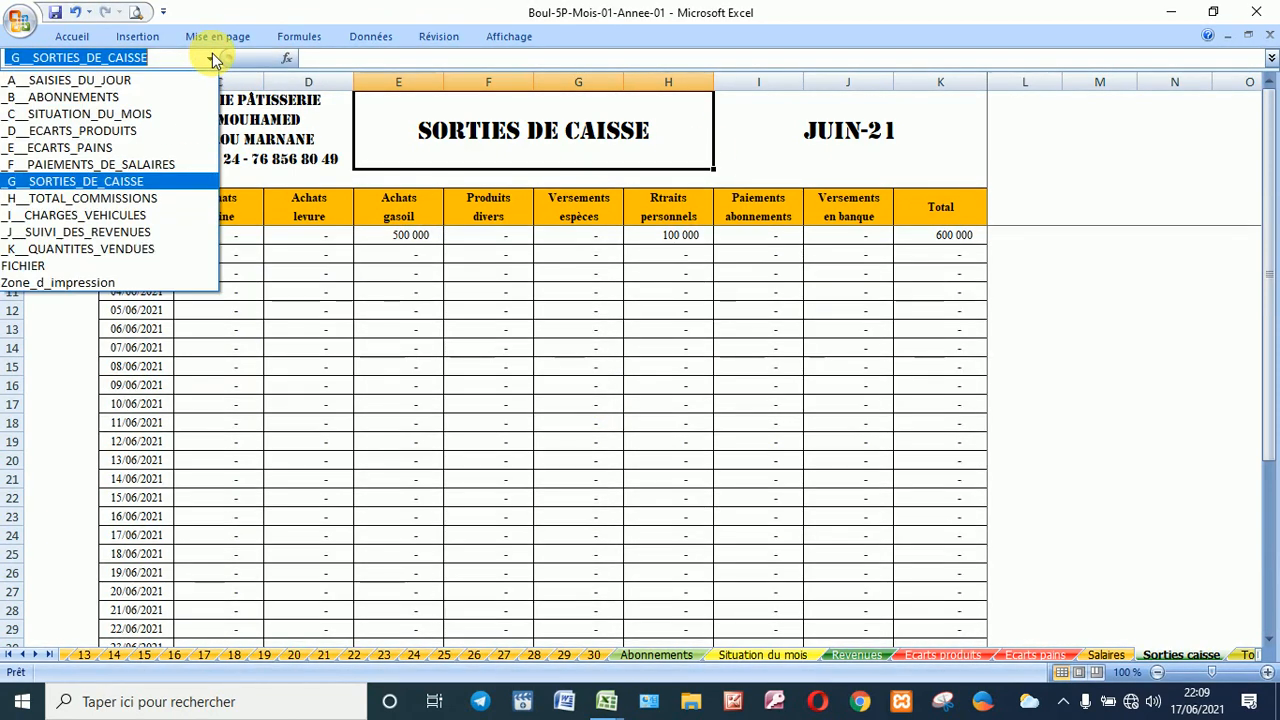
left_click(141, 199)
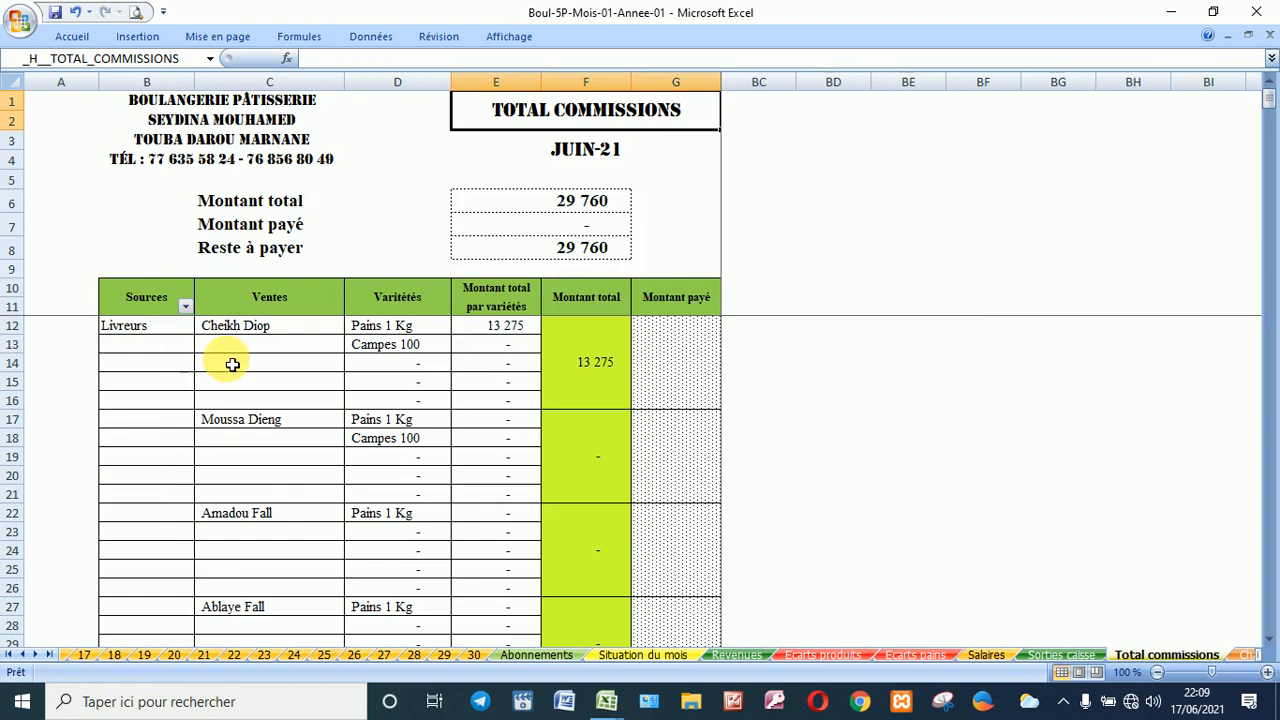
scroll(238, 366, "down", 4)
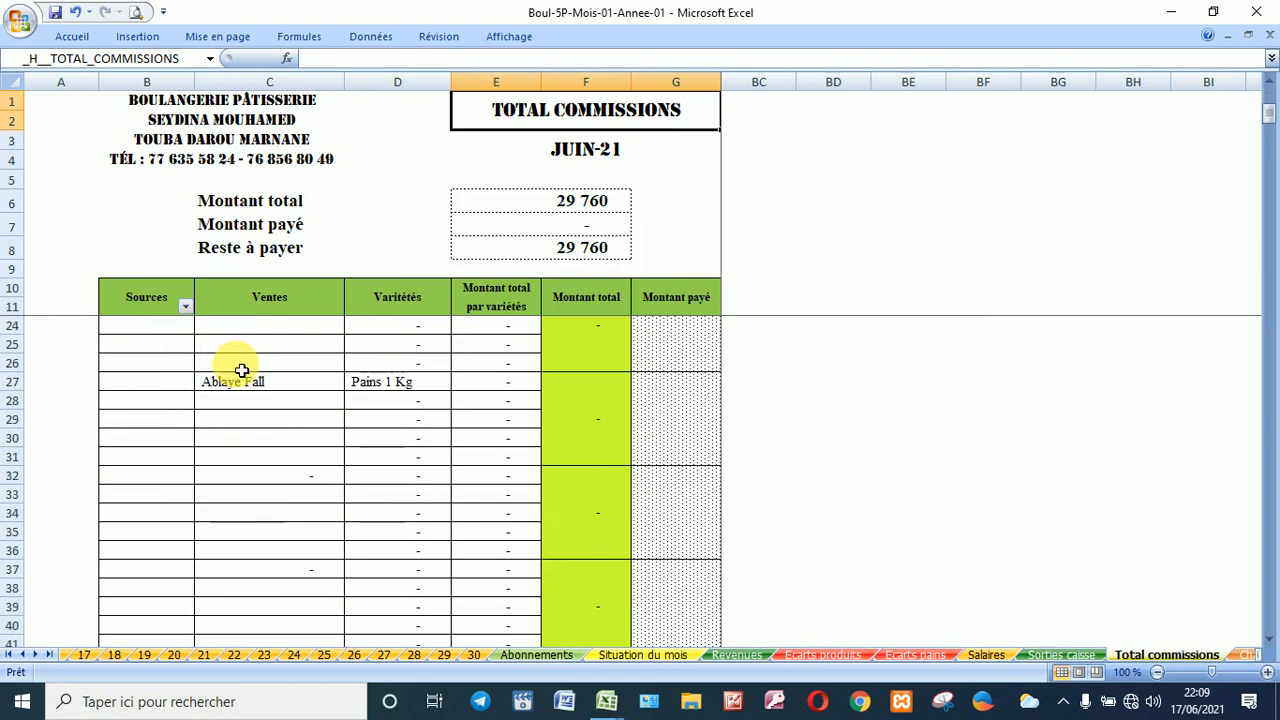
scroll(240, 368, "up", 4)
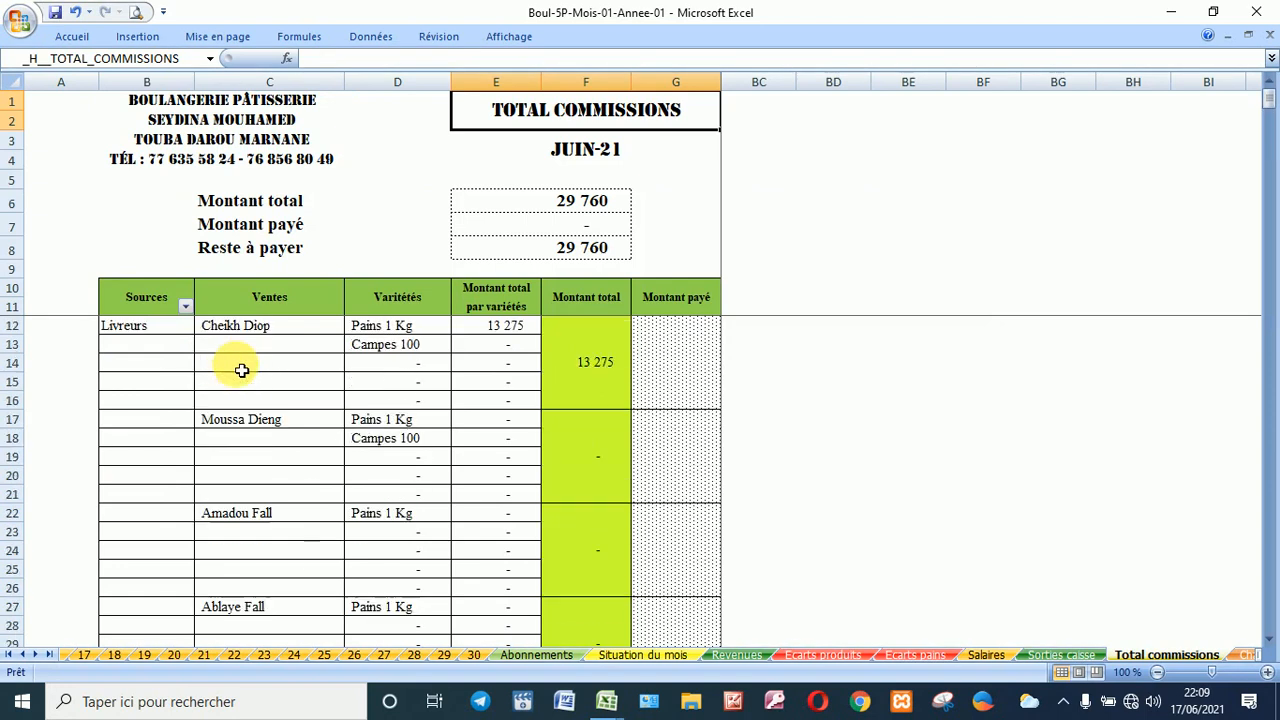
Step: Filter the Sources column to exclude (Vides), then select cell G12 in Montant payé
left_click(185, 306)
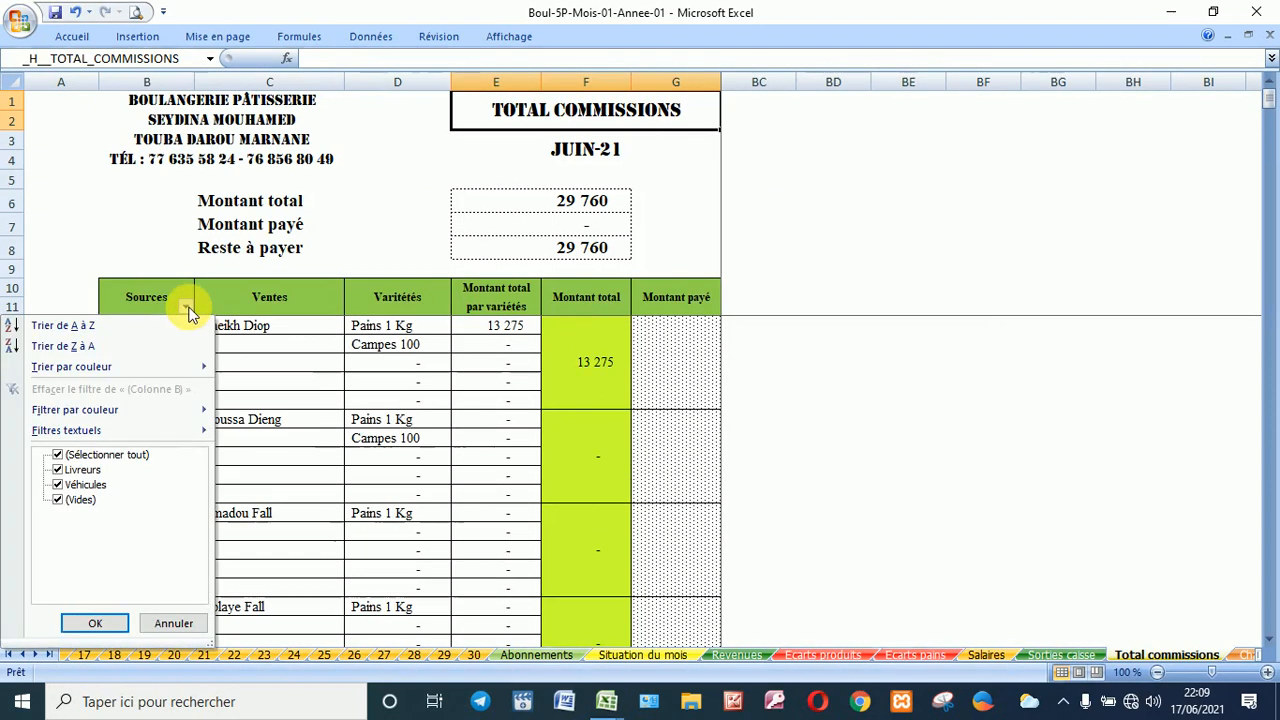
left_click(78, 499)
left_click(97, 622)
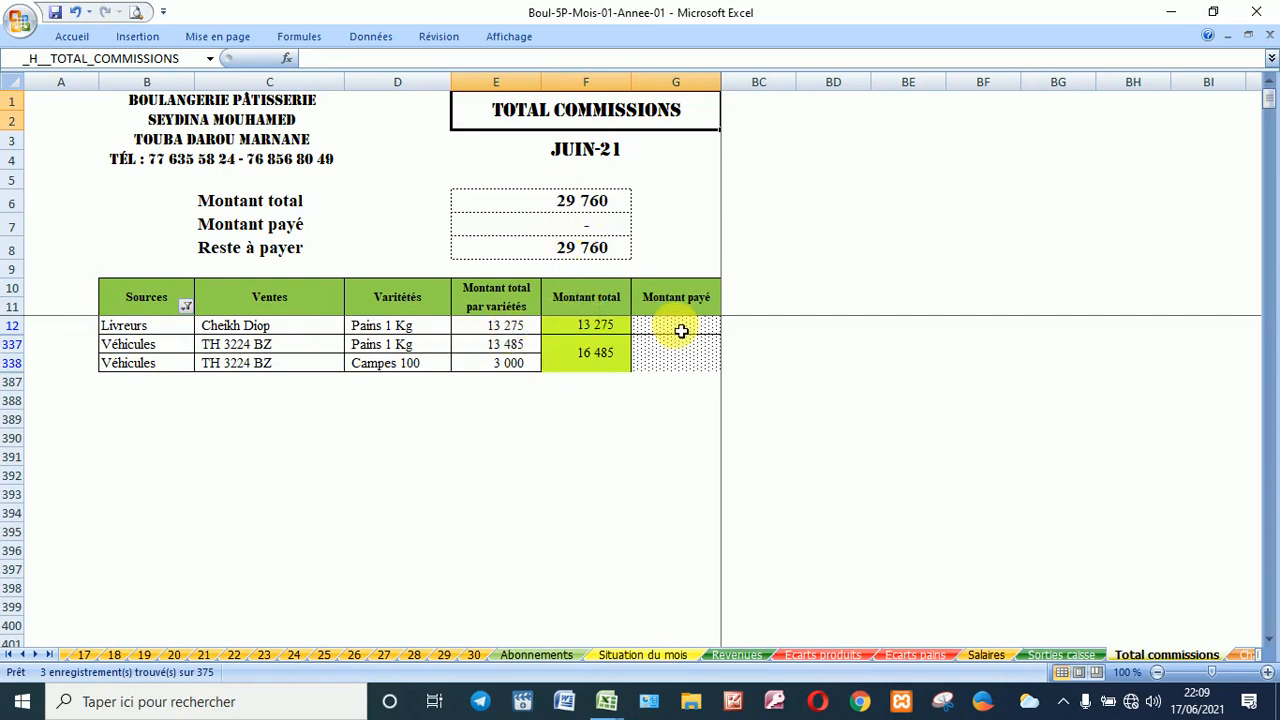
left_click(681, 328)
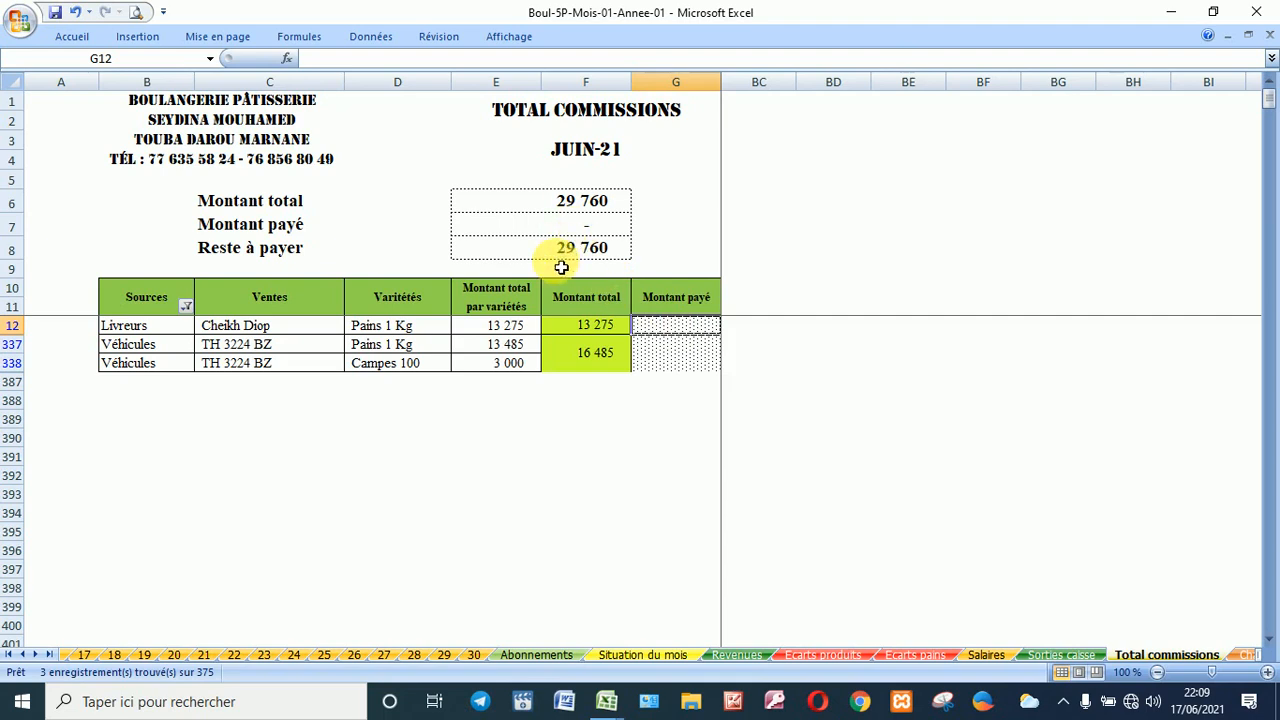
Step: Go to the Charges véhicules sheet and check its Véhicules filter, leaving it unchanged
left_click(212, 58)
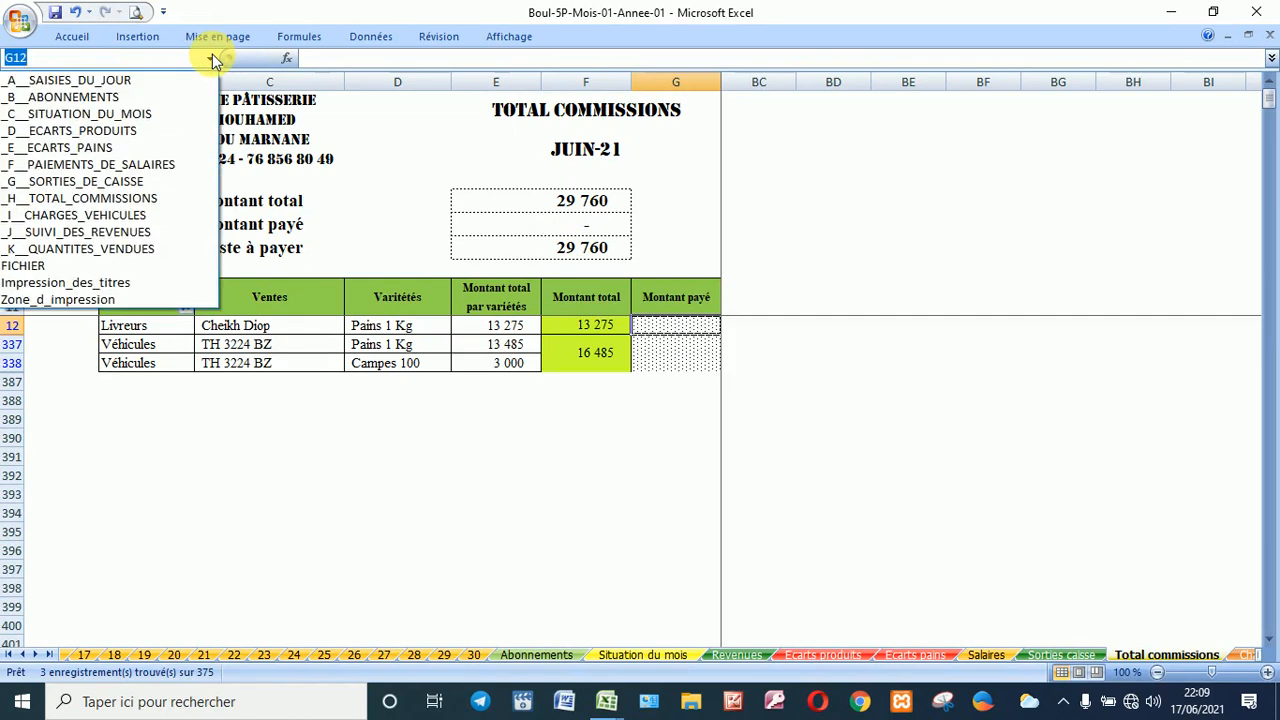
left_click(175, 216)
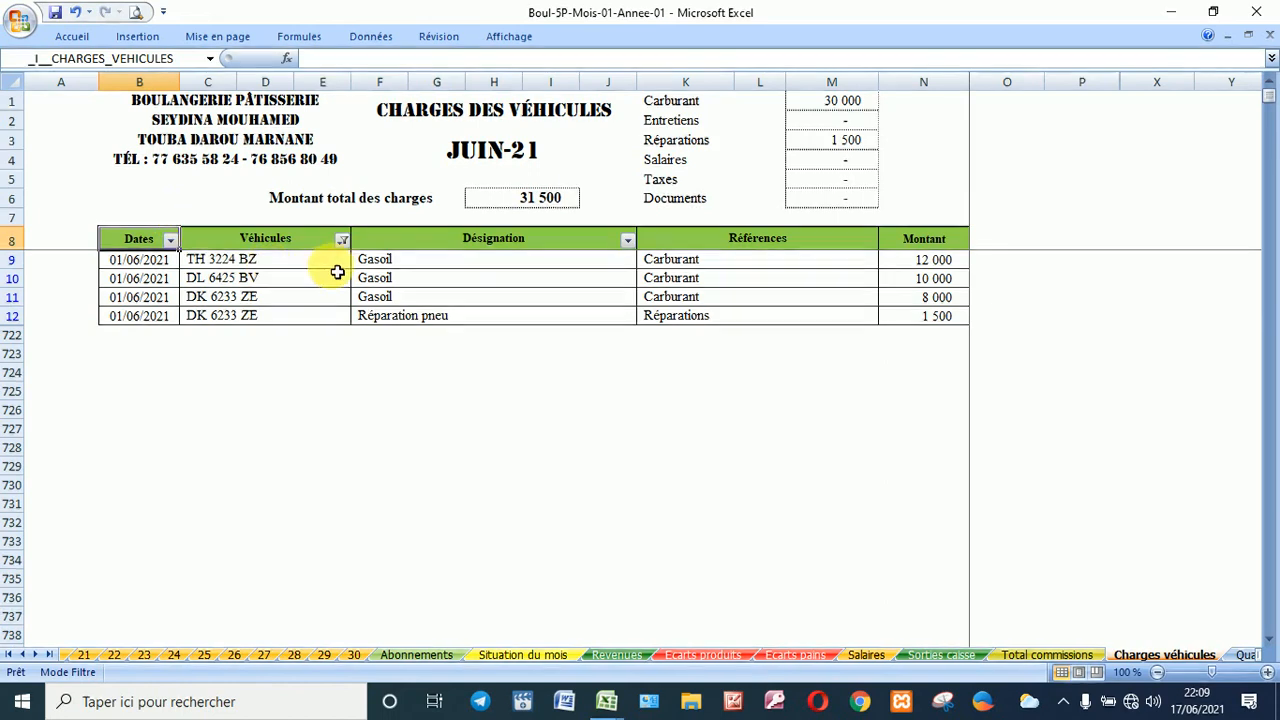
left_click(342, 240)
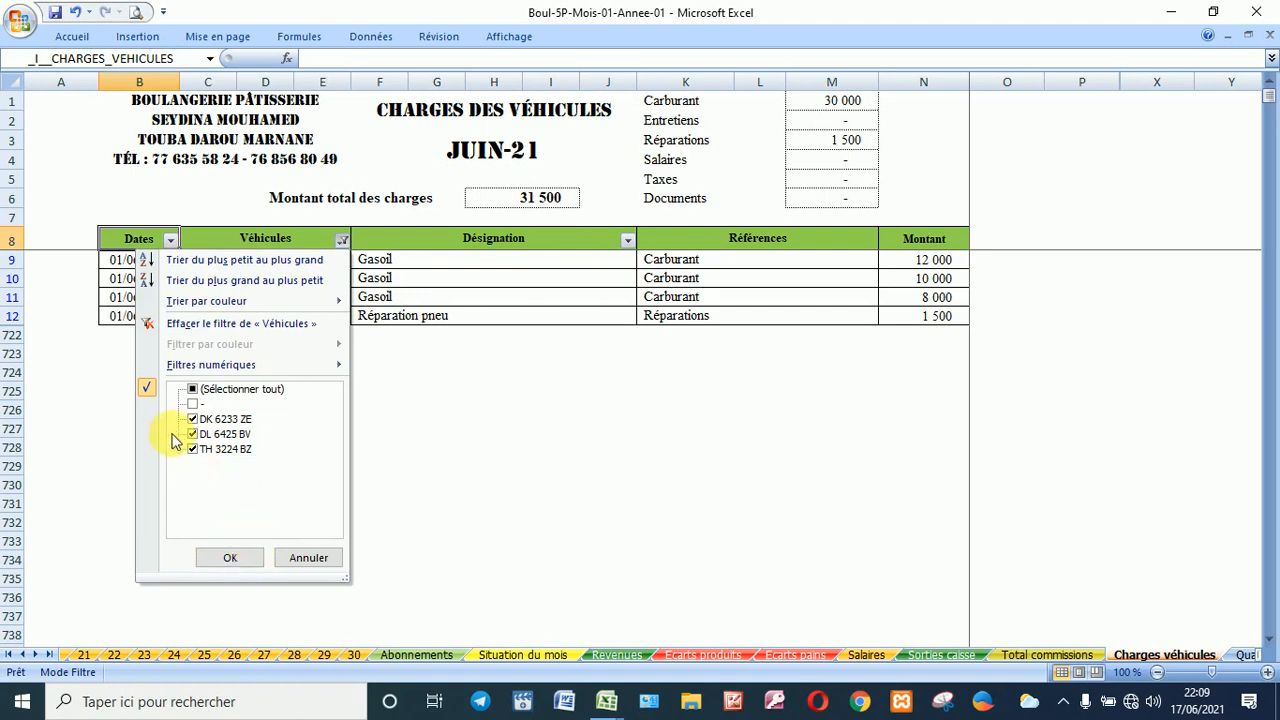
left_click(232, 560)
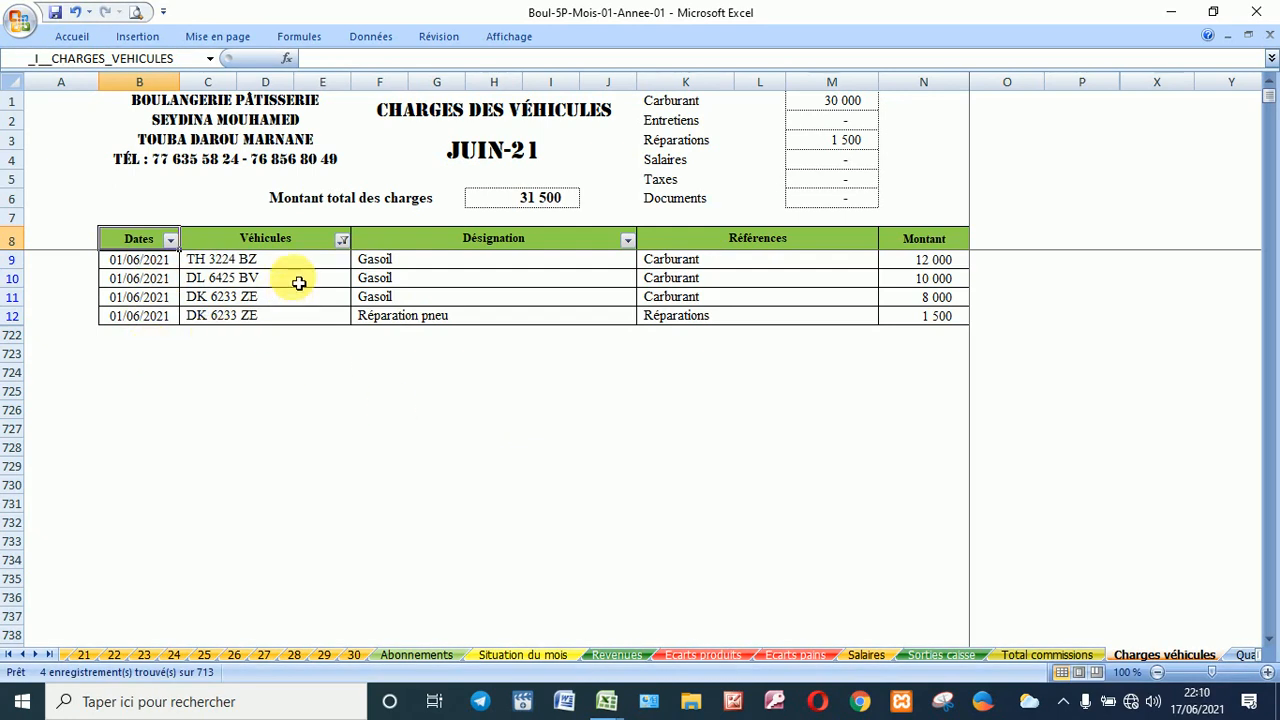
left_click(342, 240)
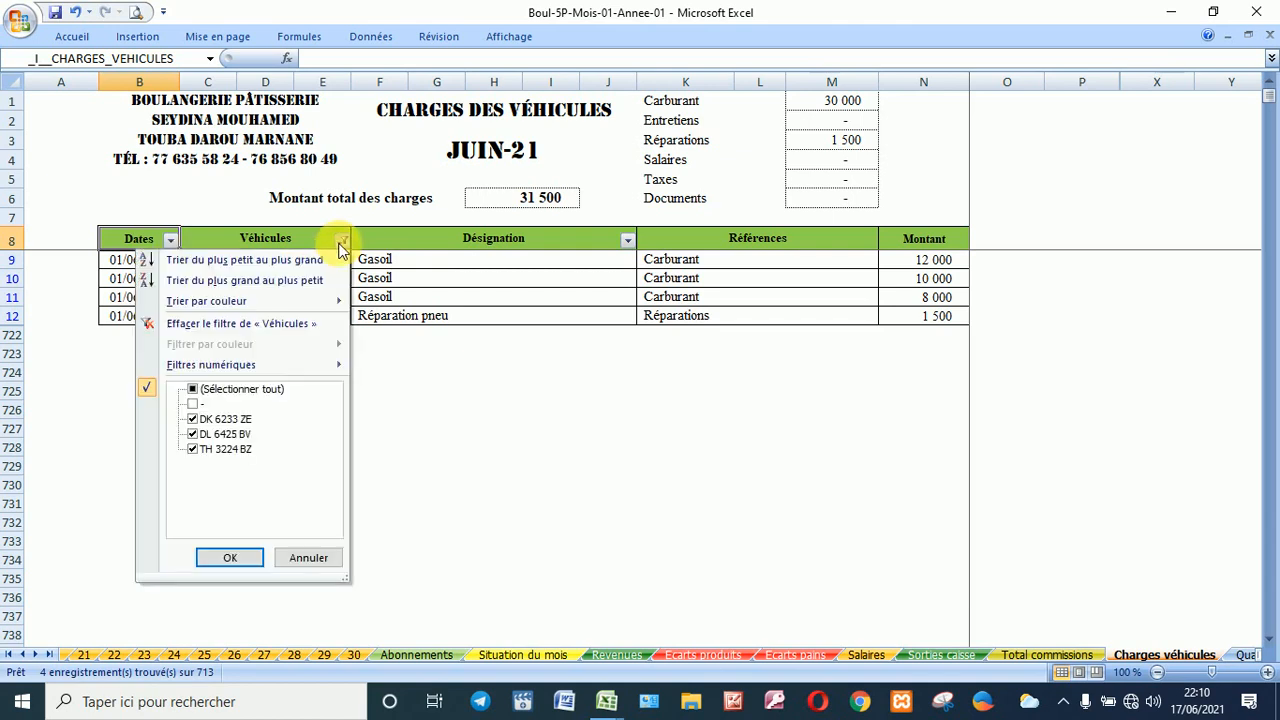
left_click(518, 443)
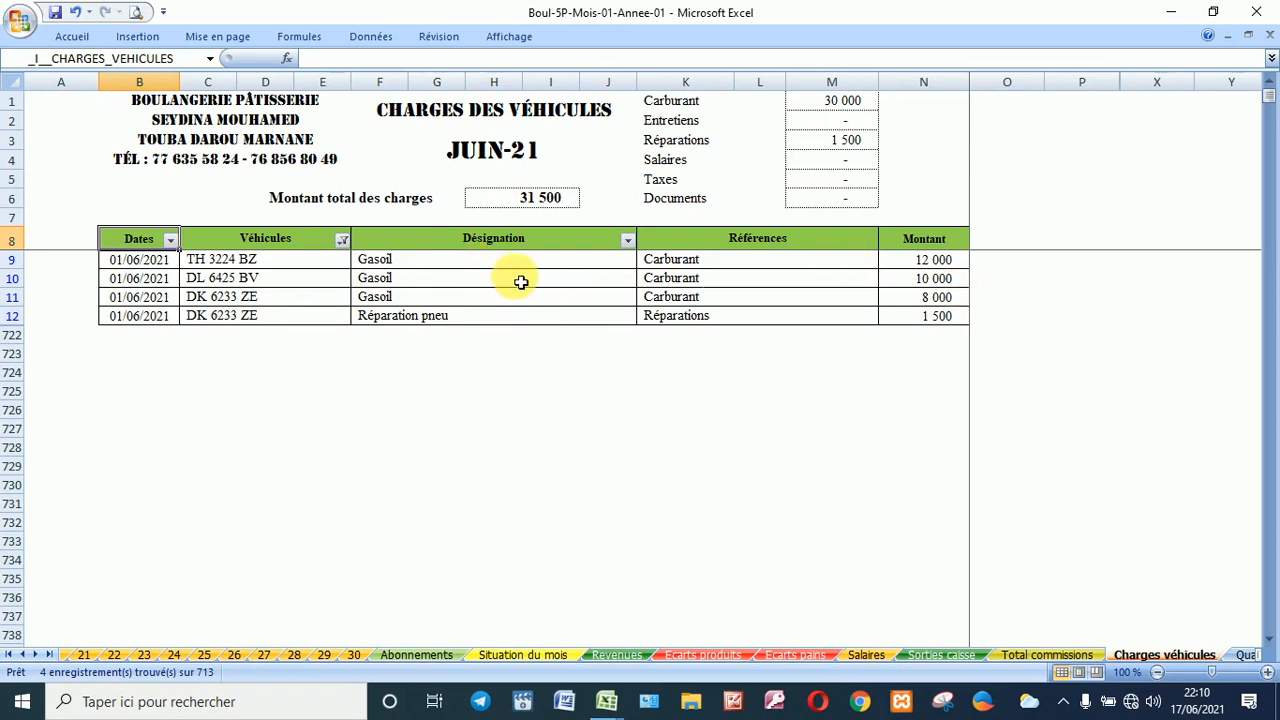
Step: Check the Désignation filter without changes, then jump to the _J_SUIVI_DES_REVENUES sheet
left_click(626, 241)
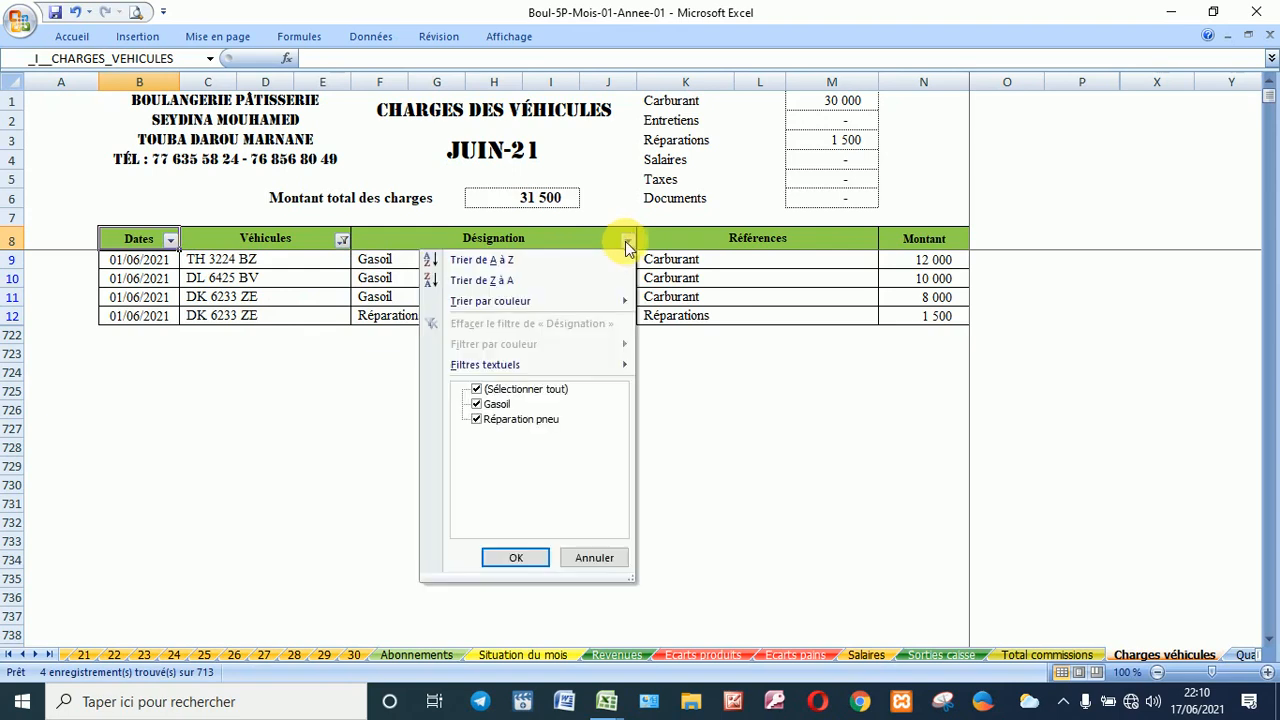
key("Escape")
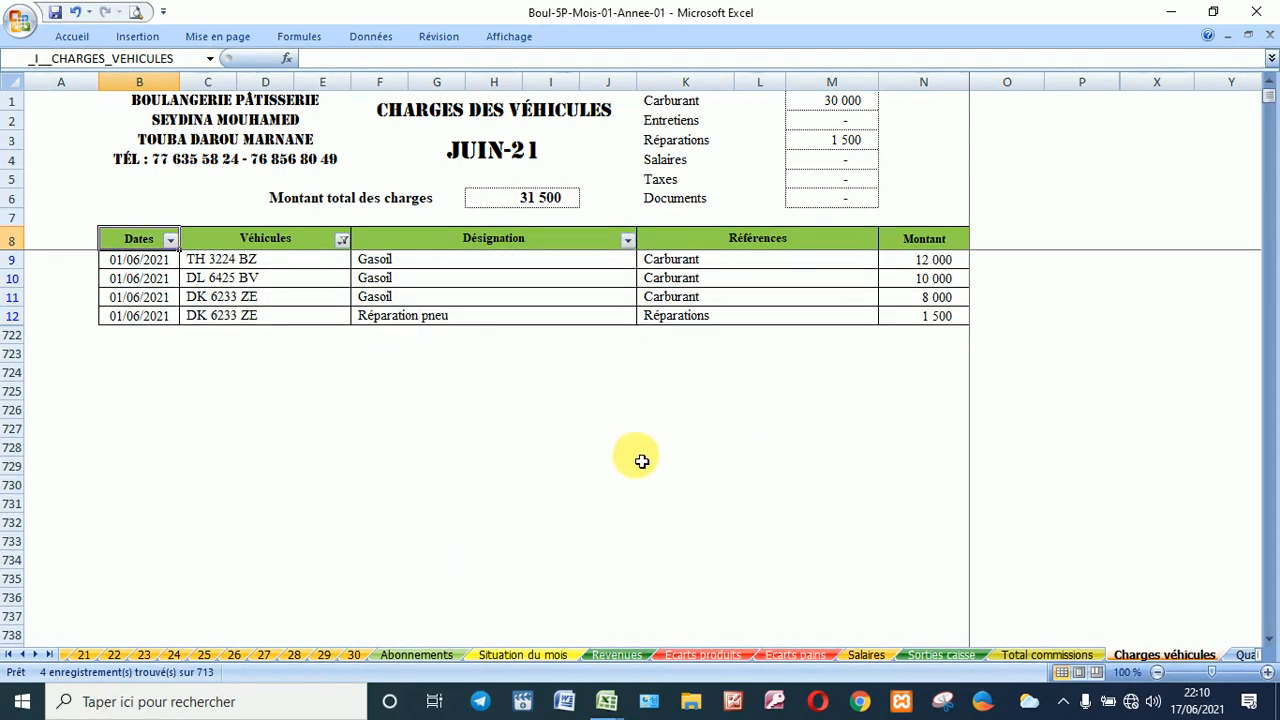
left_click(209, 57)
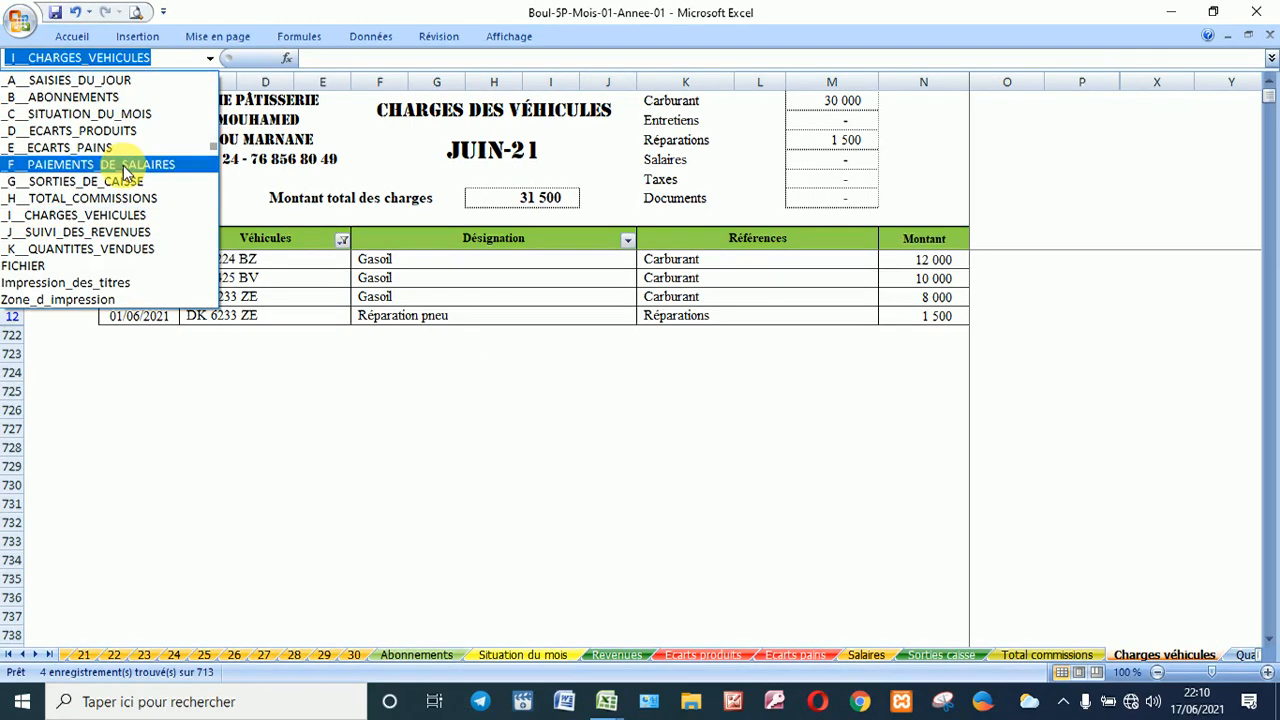
left_click(119, 233)
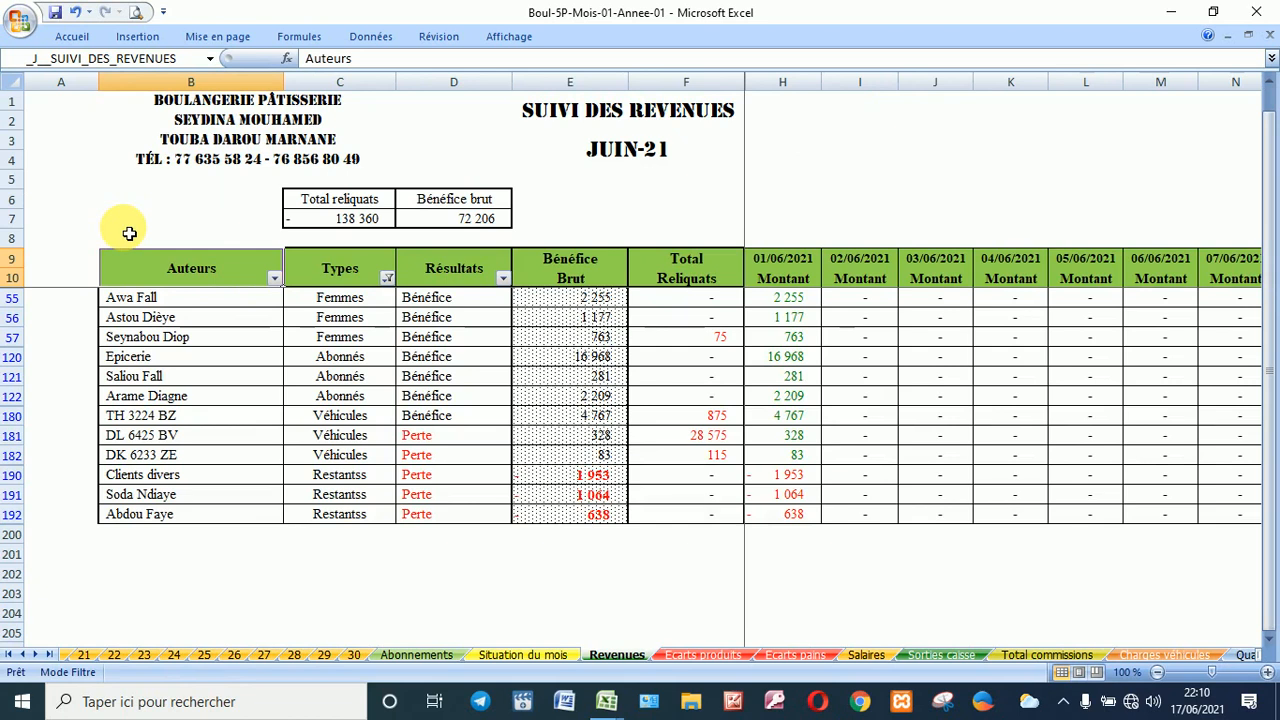
Step: Filter Types to exclude blanks, leaving 19 revenue records, and scroll through them
left_click(386, 281)
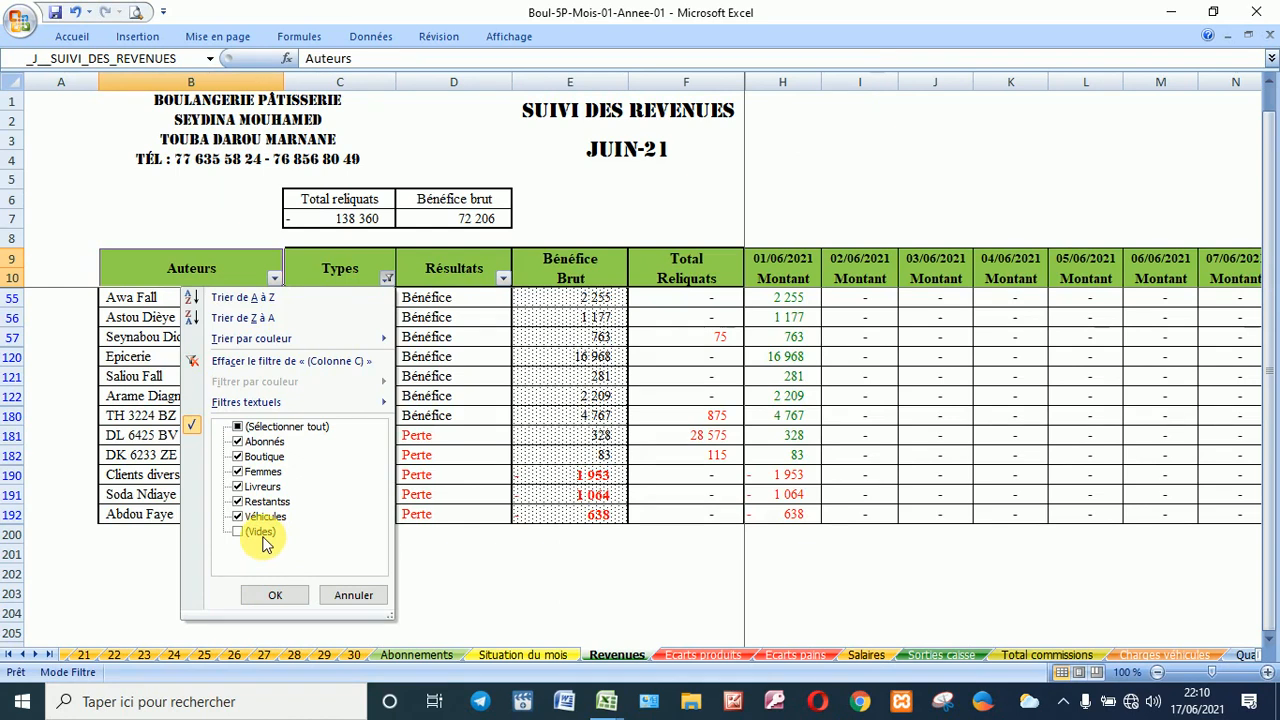
left_click(279, 594)
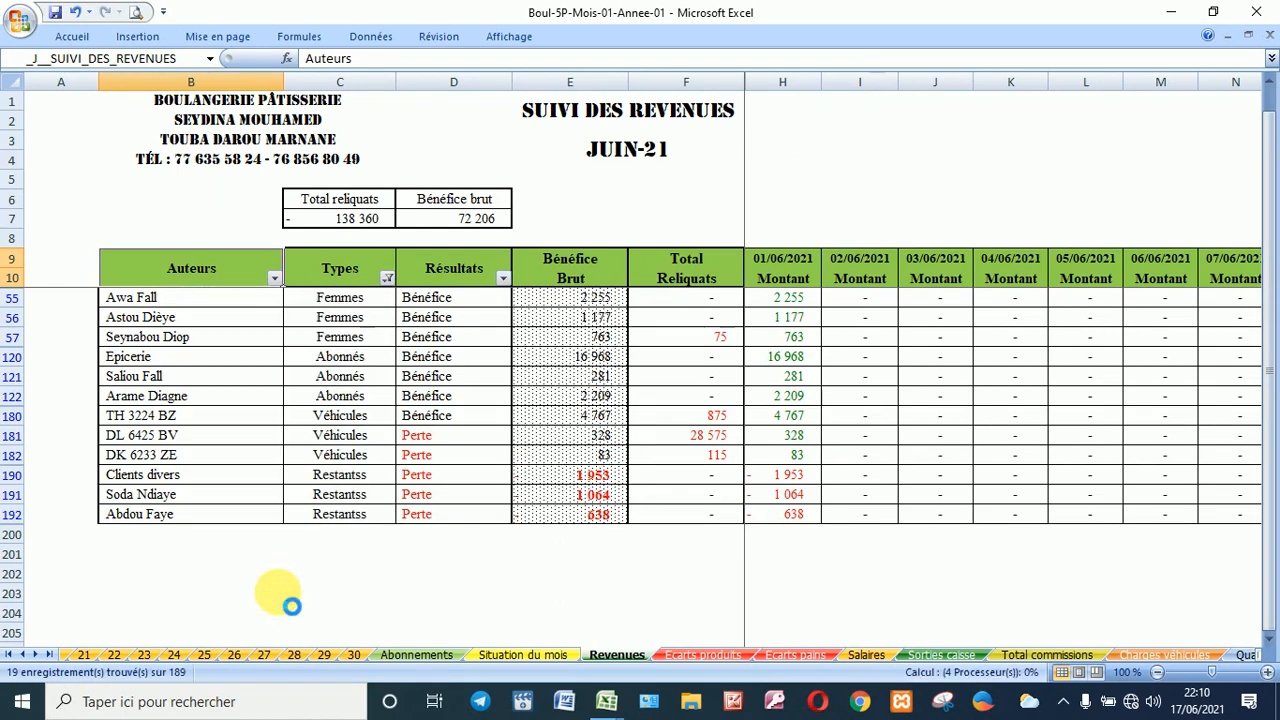
scroll(249, 573, "up", 3)
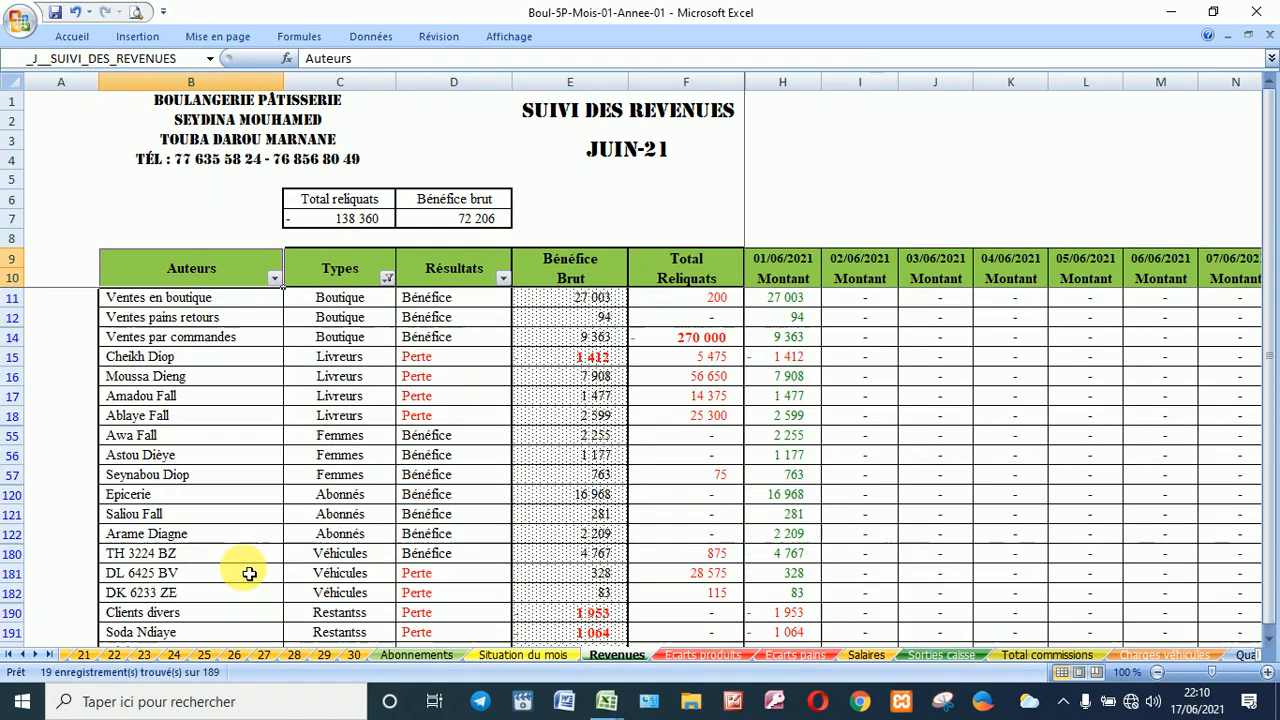
scroll(284, 410, "down", 3)
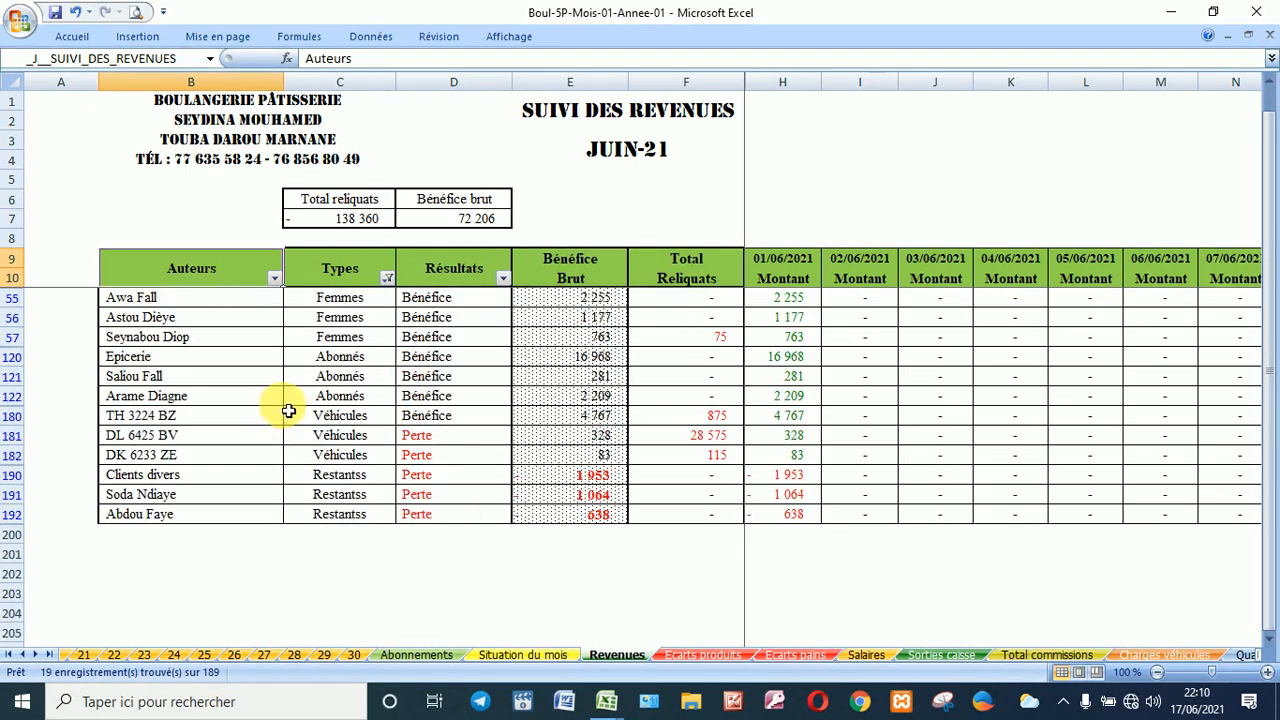
scroll(288, 410, "down", 3)
scroll(288, 410, "up", 5)
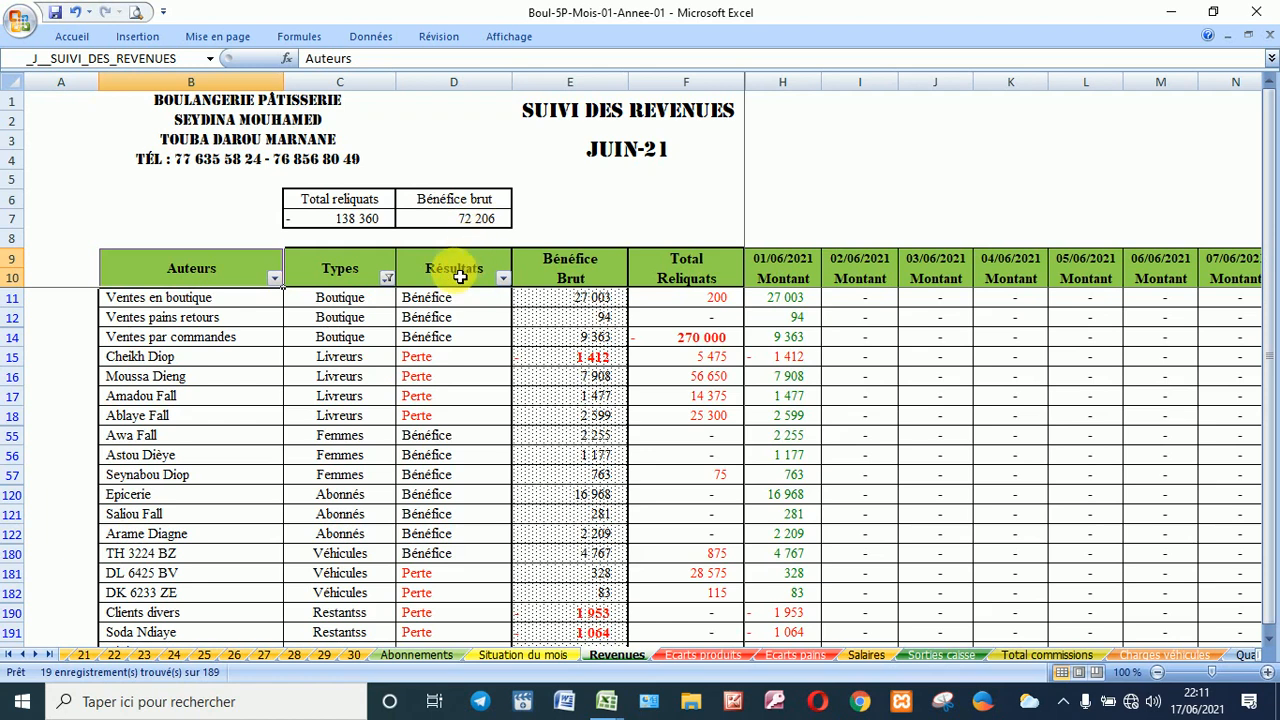
scroll(449, 337, "down", 5)
scroll(445, 348, "up", 5)
scroll(449, 350, "up", 1)
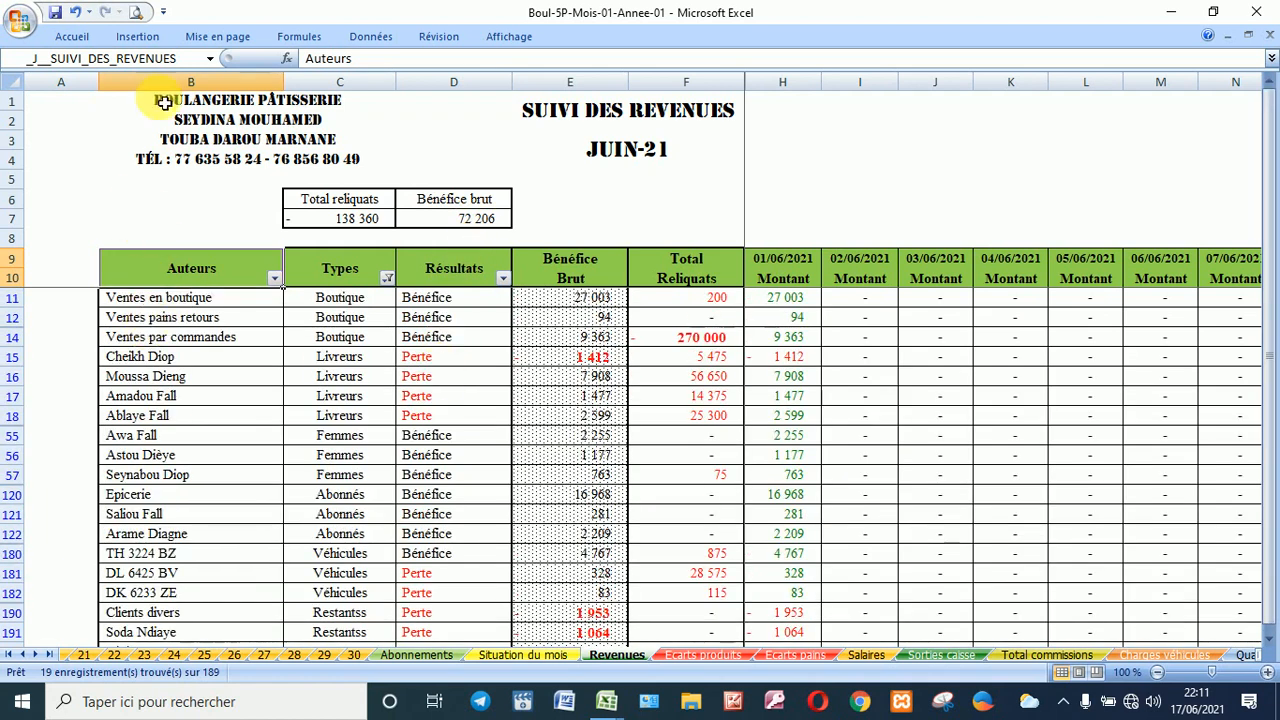
left_click(210, 60)
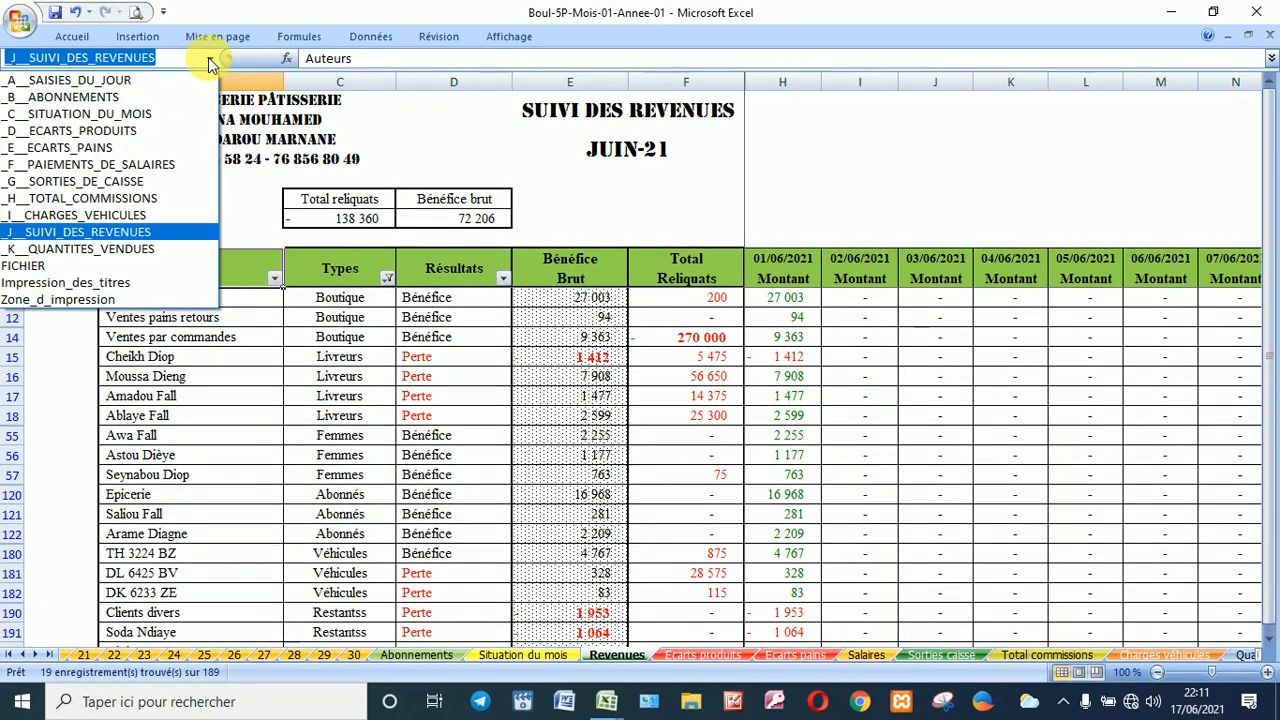
Step: Go to the Quantités vendues sheet and filter Prénoms et Nom to exclude blanks, leaving 27 rows
left_click(117, 248)
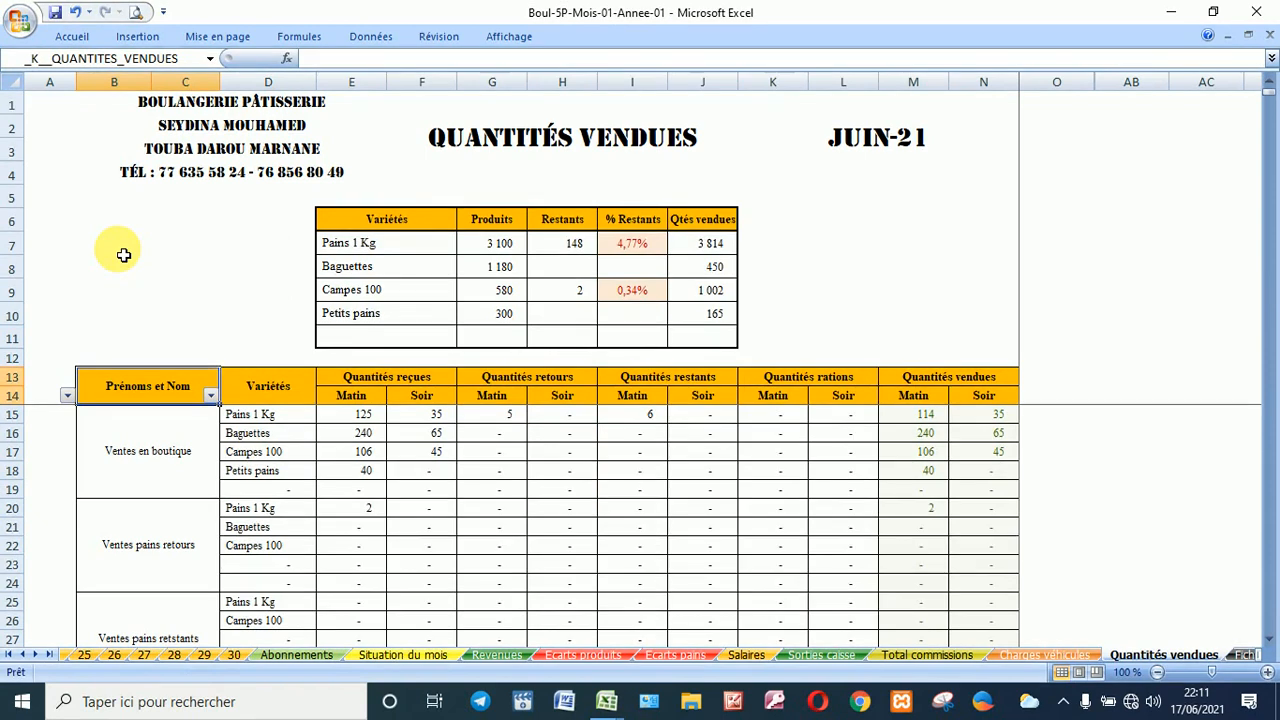
scroll(265, 411, "down", 2)
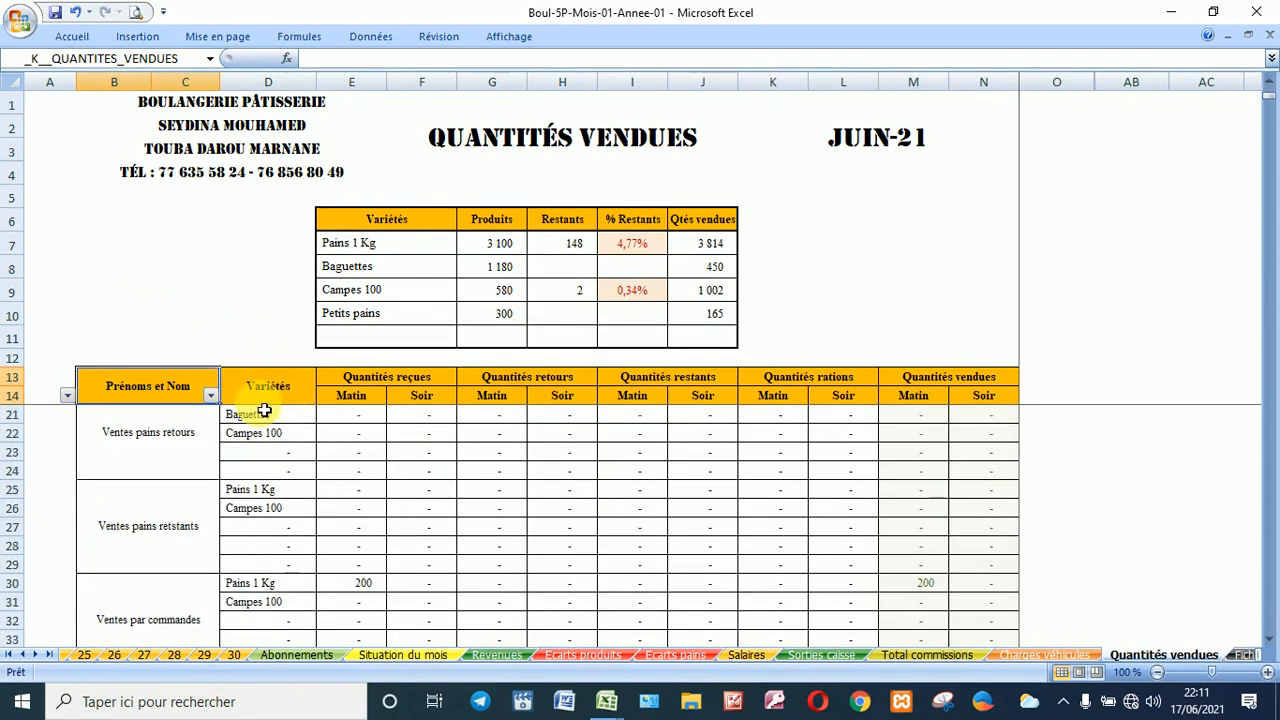
scroll(265, 411, "up", 2)
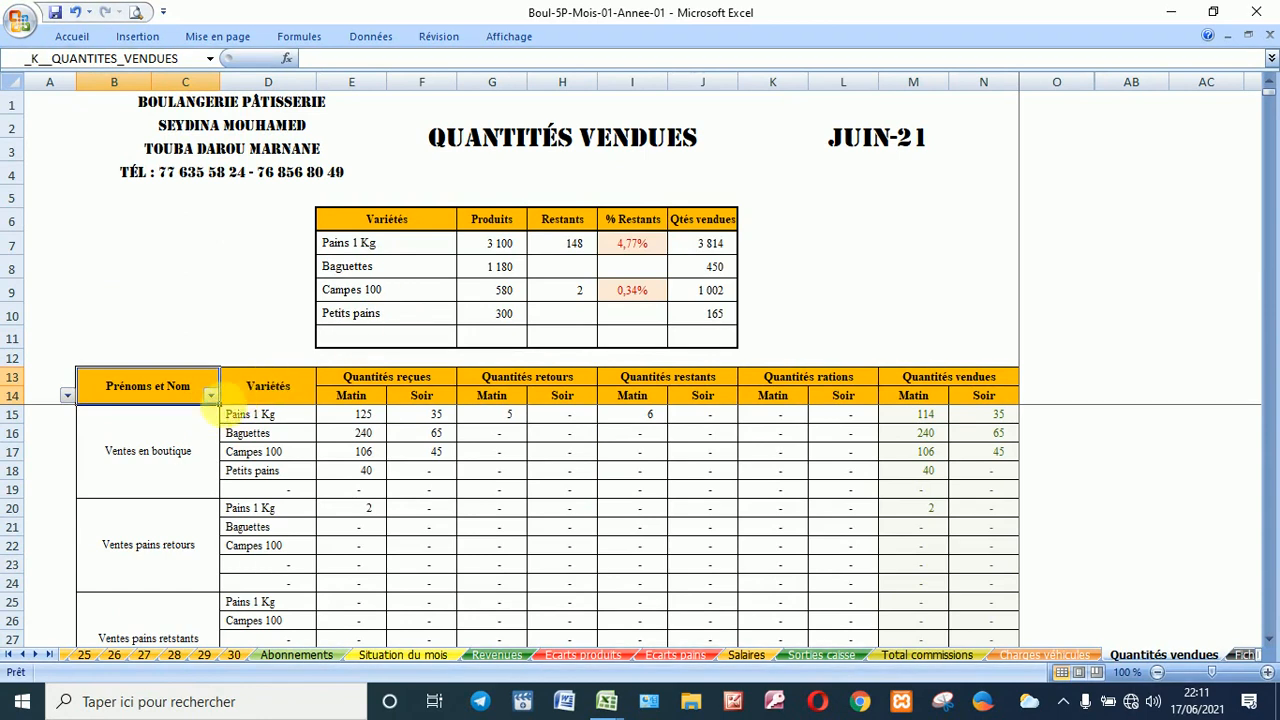
left_click(209, 396)
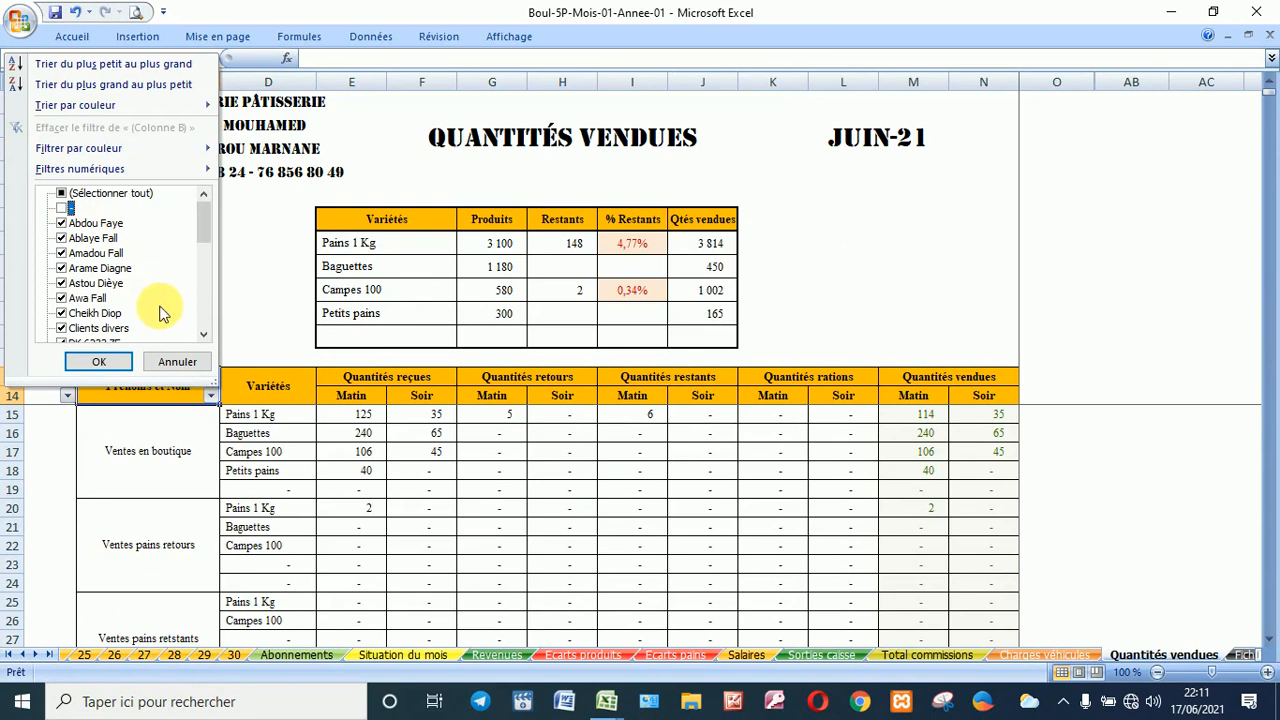
left_click_drag(205, 338, 205, 338)
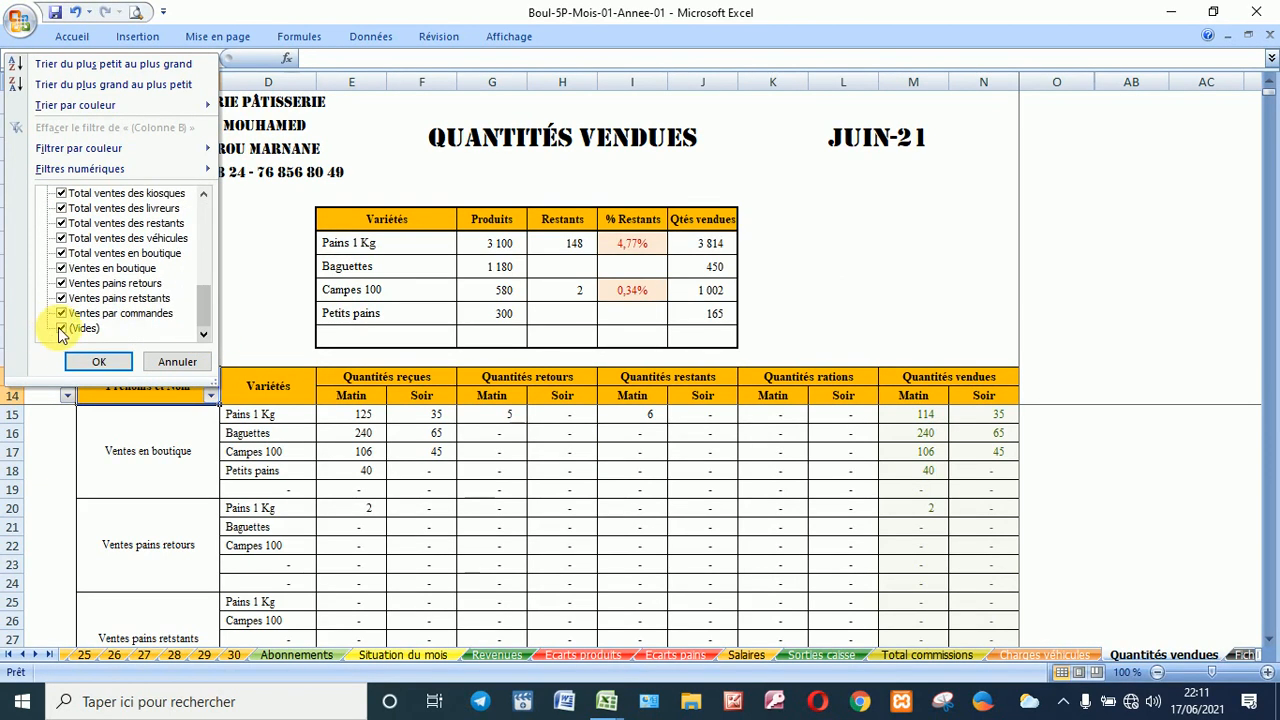
left_click(61, 329)
left_click(101, 361)
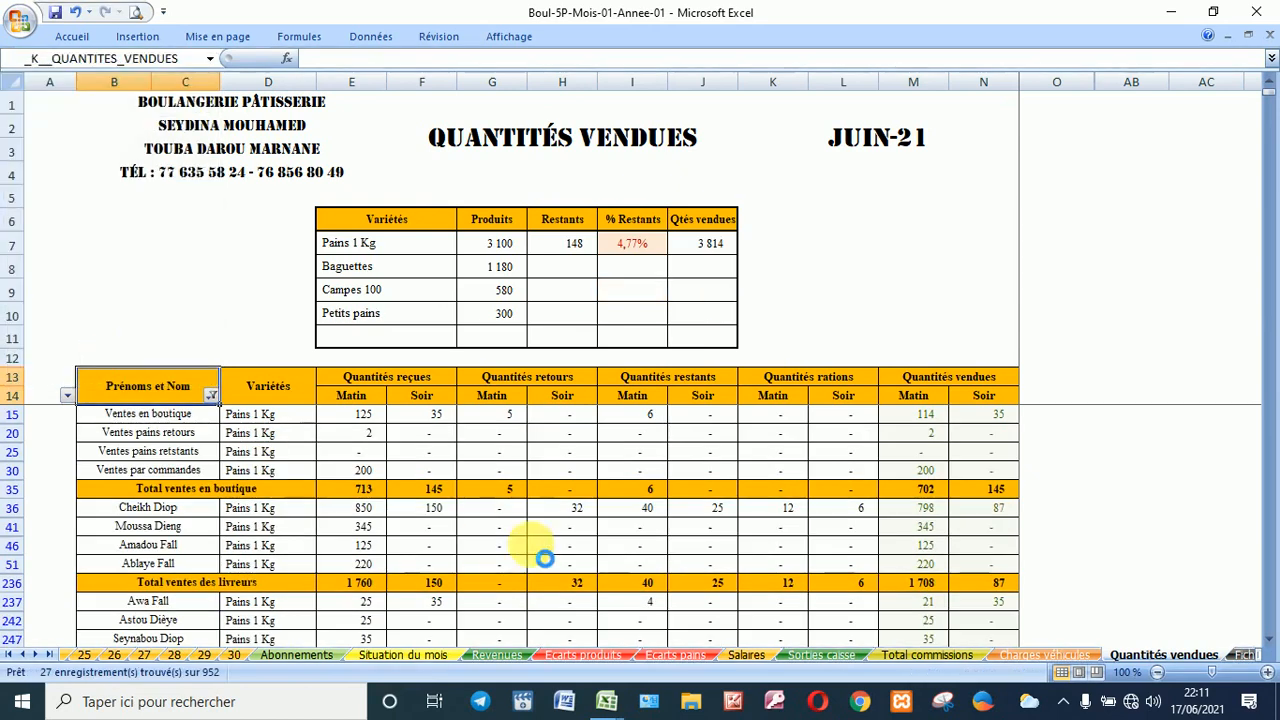
Step: Scroll through the 27 filtered rows, then show the workbook's defined names
scroll(500, 422, "down", 1)
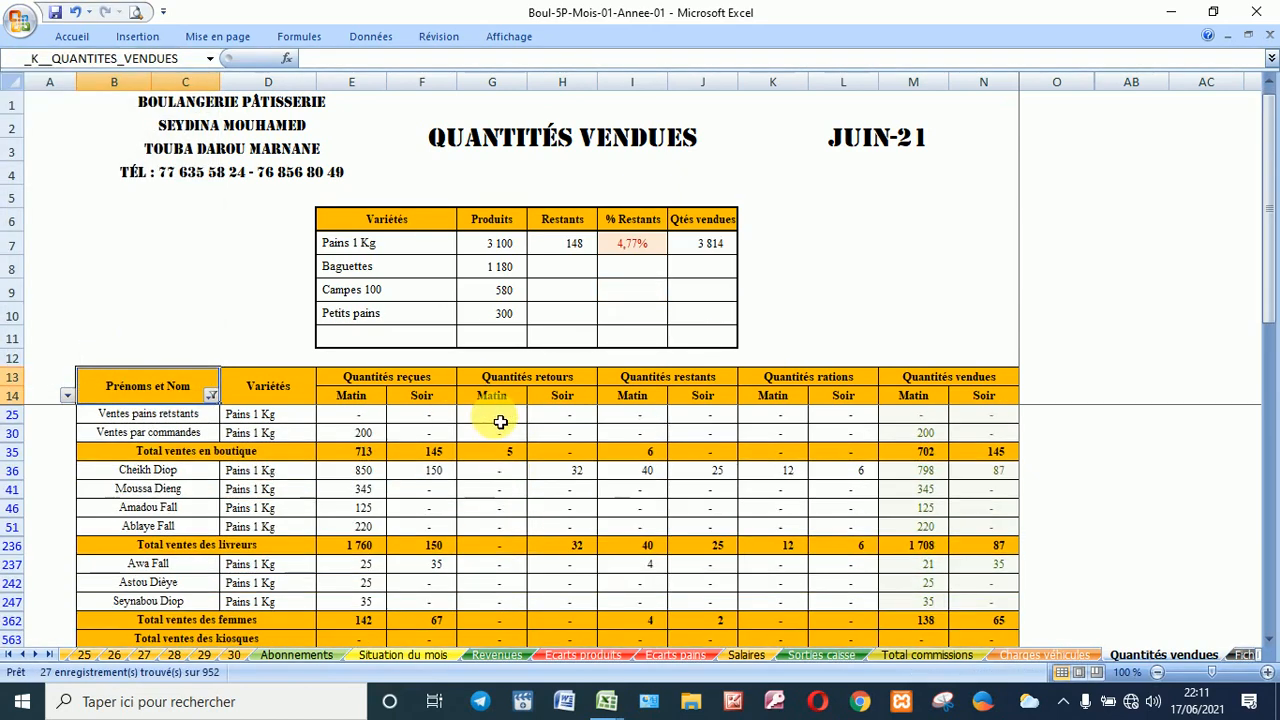
scroll(500, 422, "down", 1)
scroll(500, 422, "up", 2)
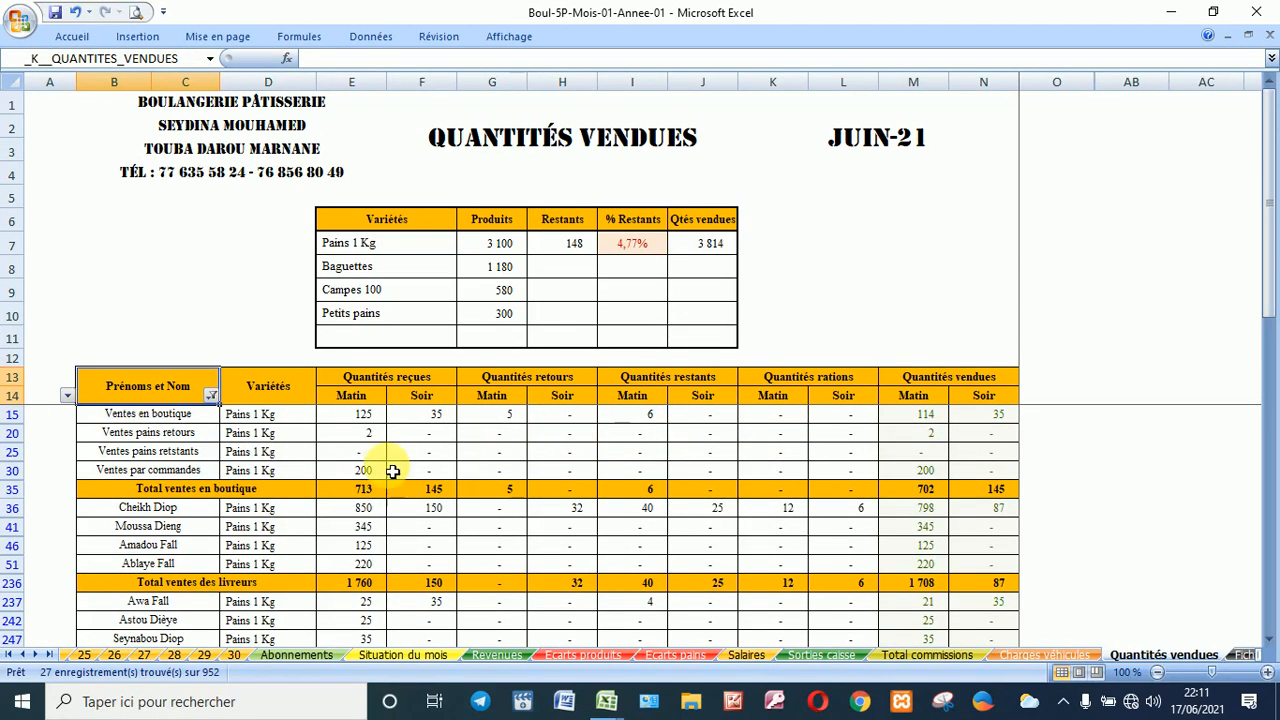
scroll(396, 471, "down", 1)
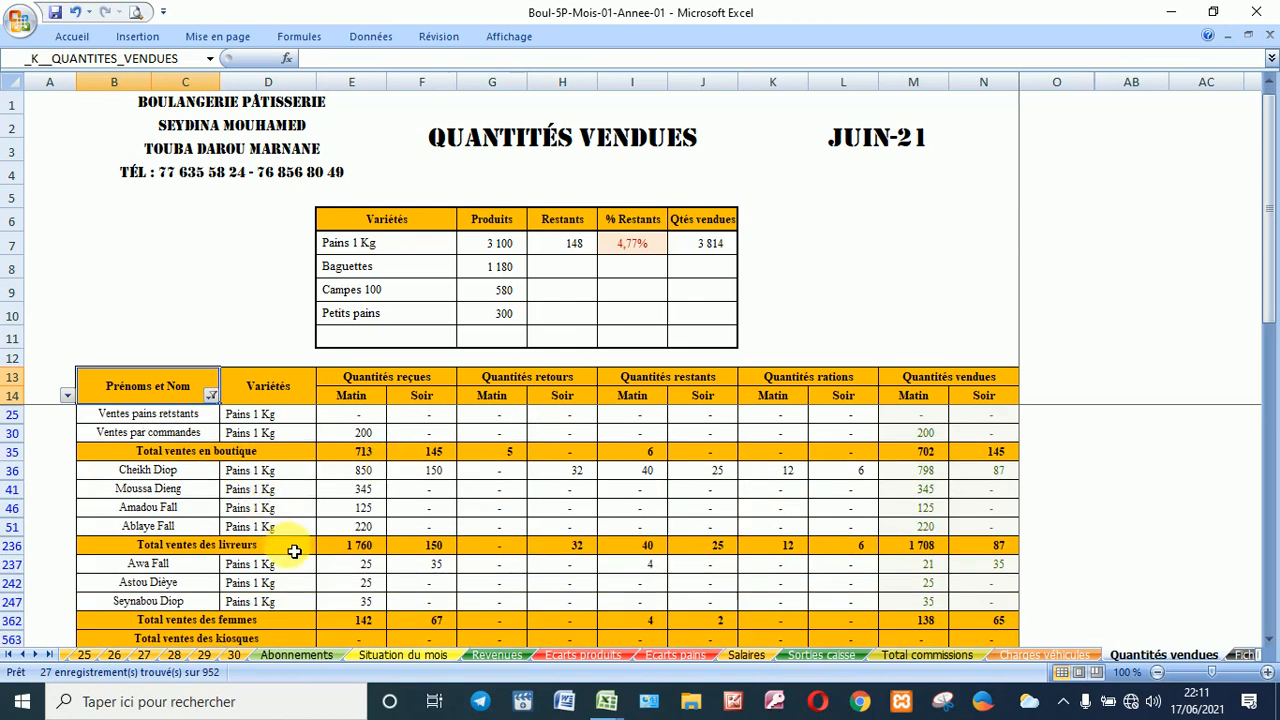
scroll(296, 551, "down", 4)
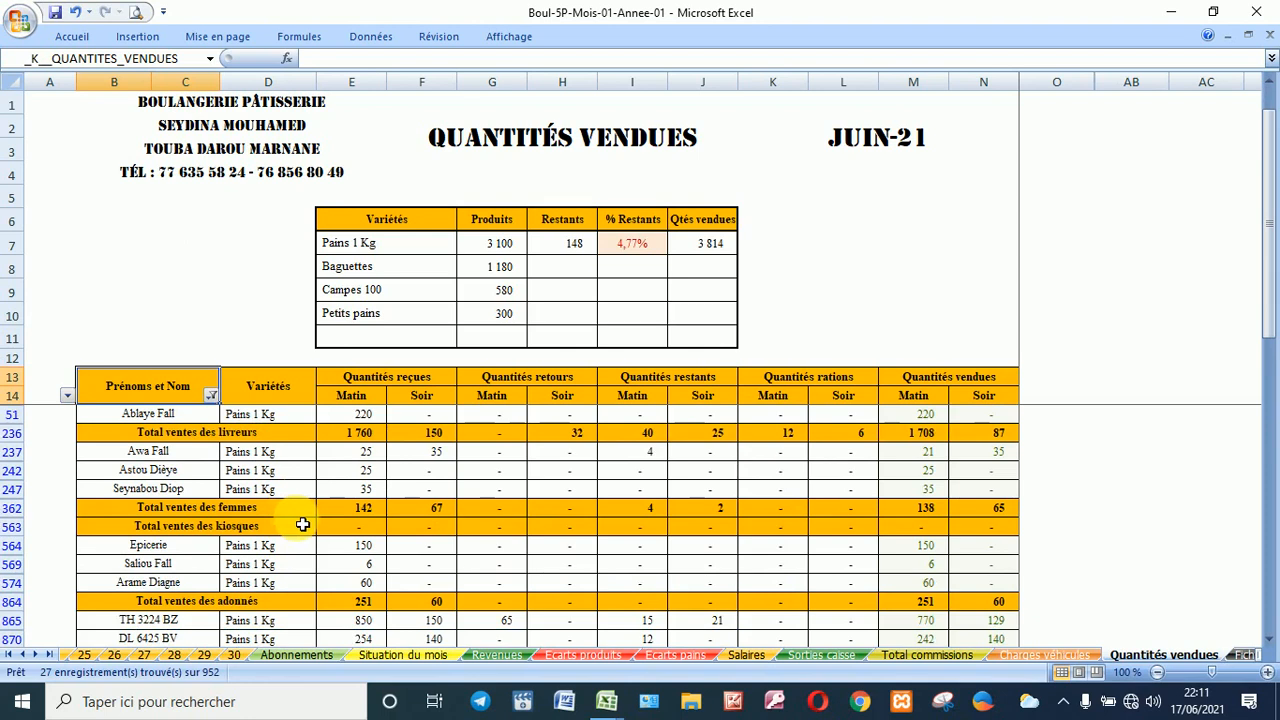
scroll(310, 523, "down", 3)
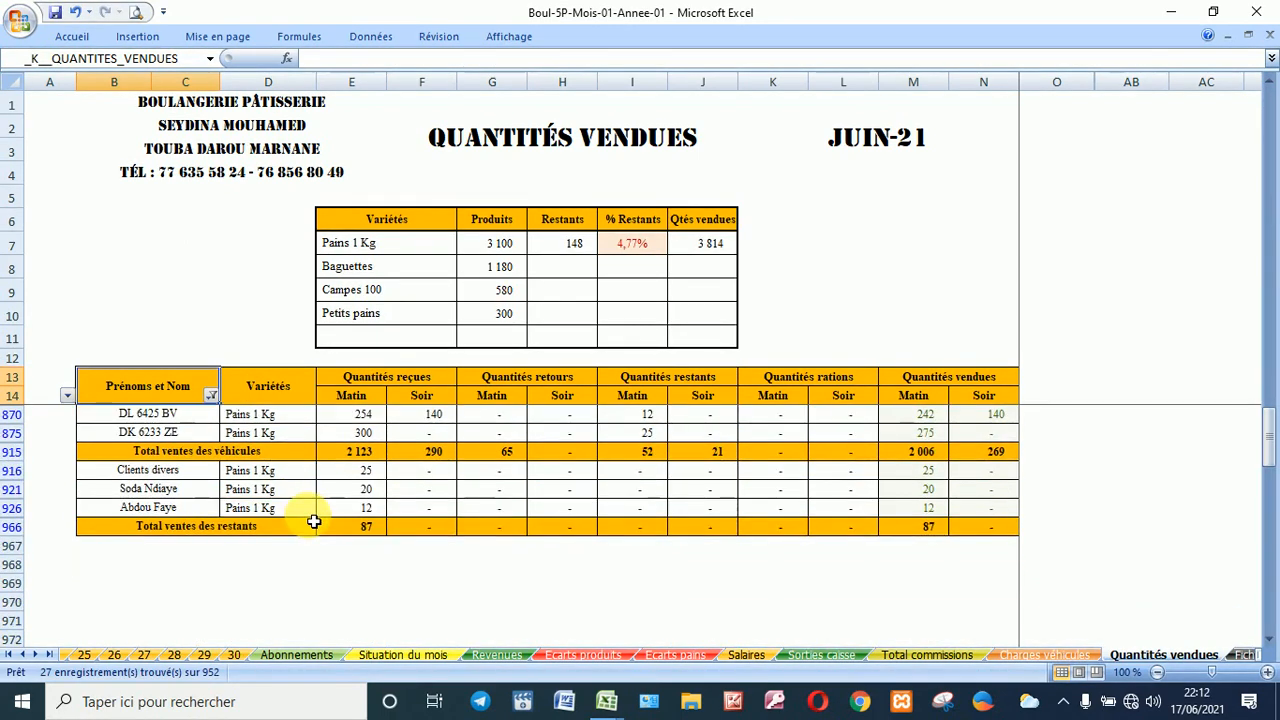
scroll(313, 521, "up", 6)
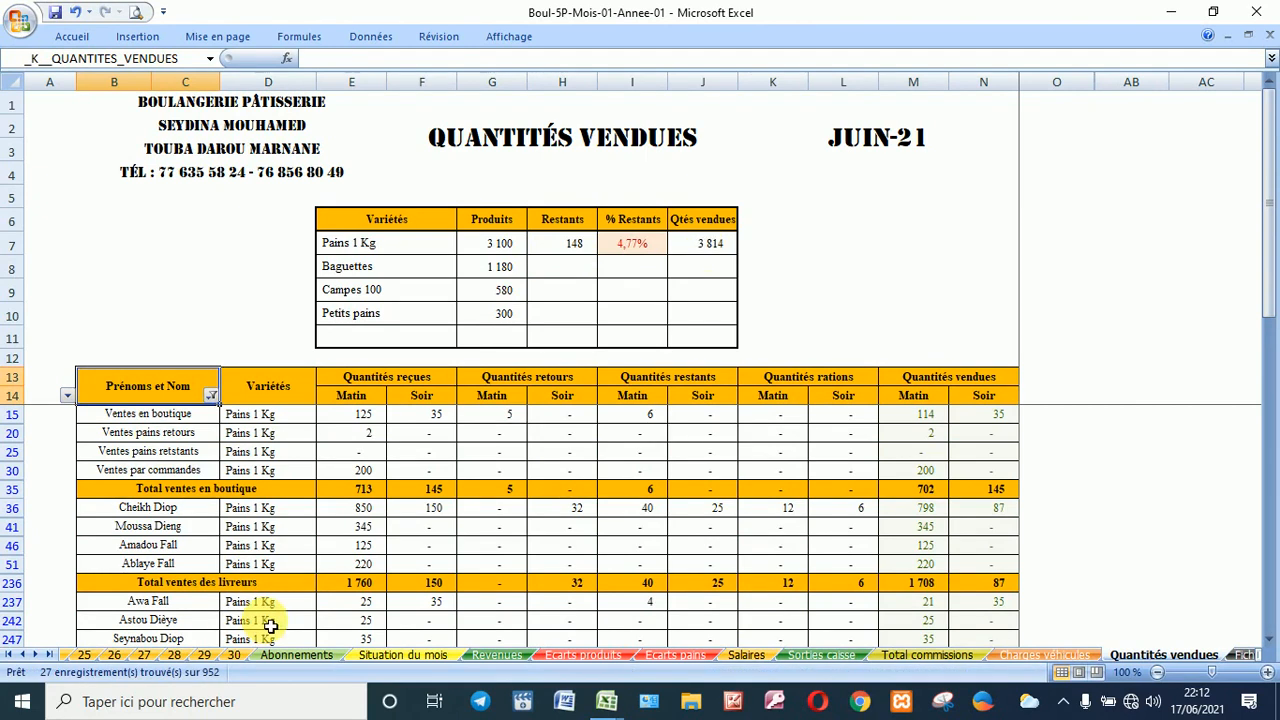
left_click(210, 58)
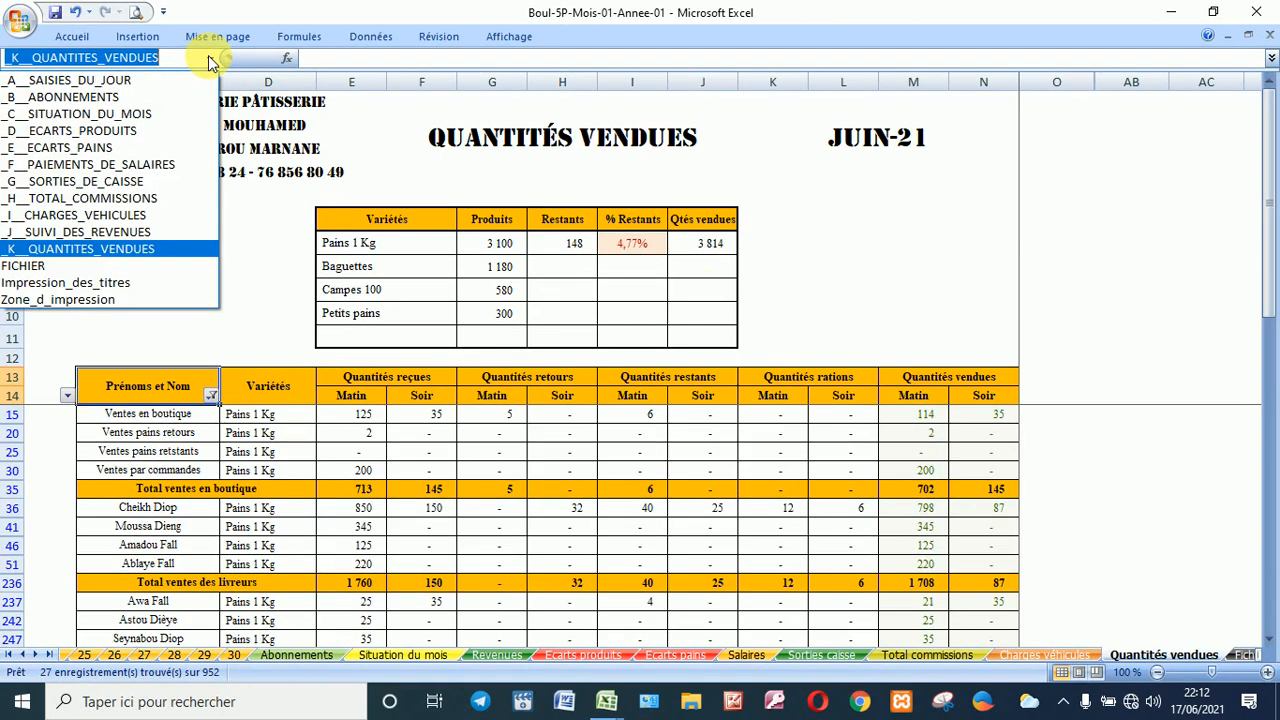
Step: Launch the Boulangerie Seydina workbook from the desktop shortcut and confirm its password
left_click(299, 322)
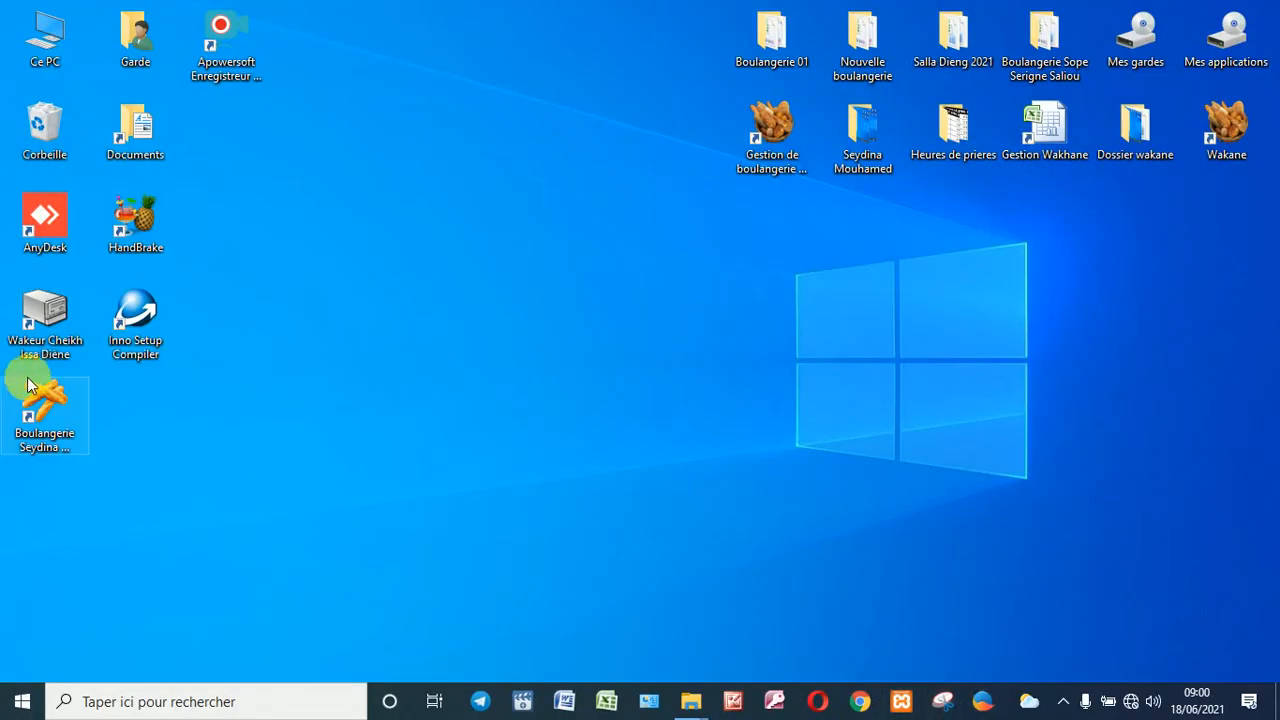
double_click(35, 413)
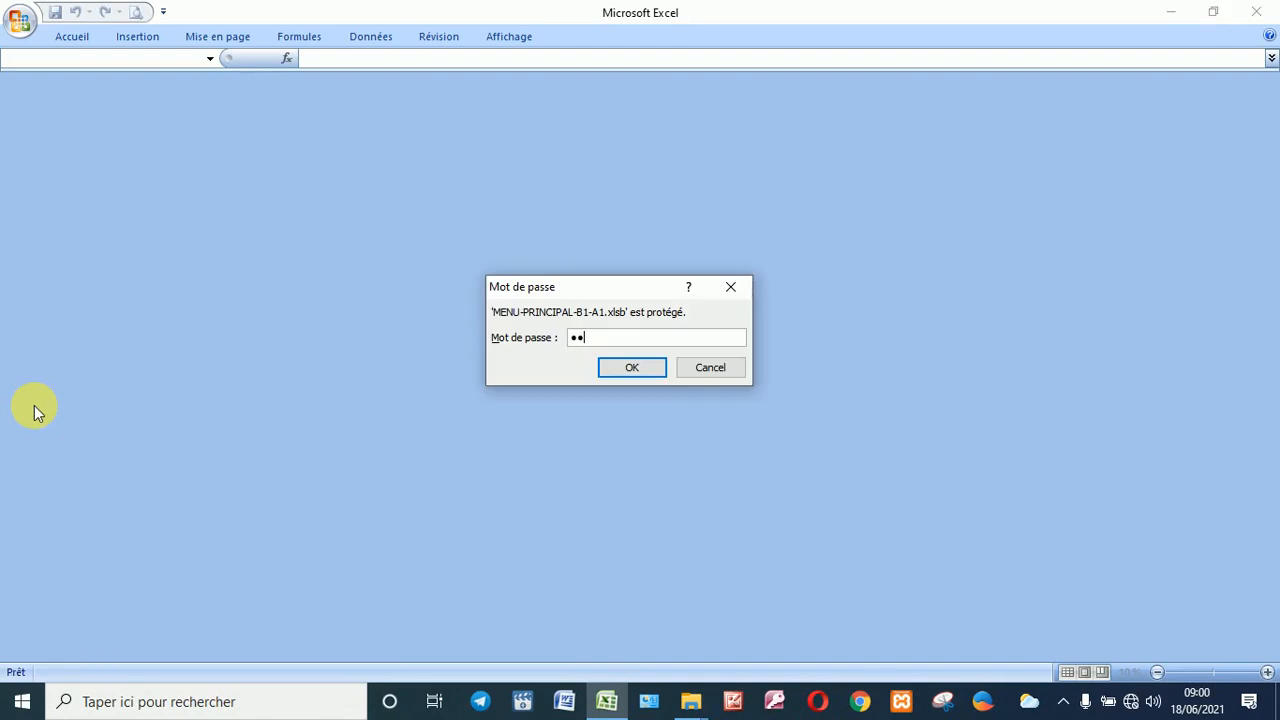
key("Return")
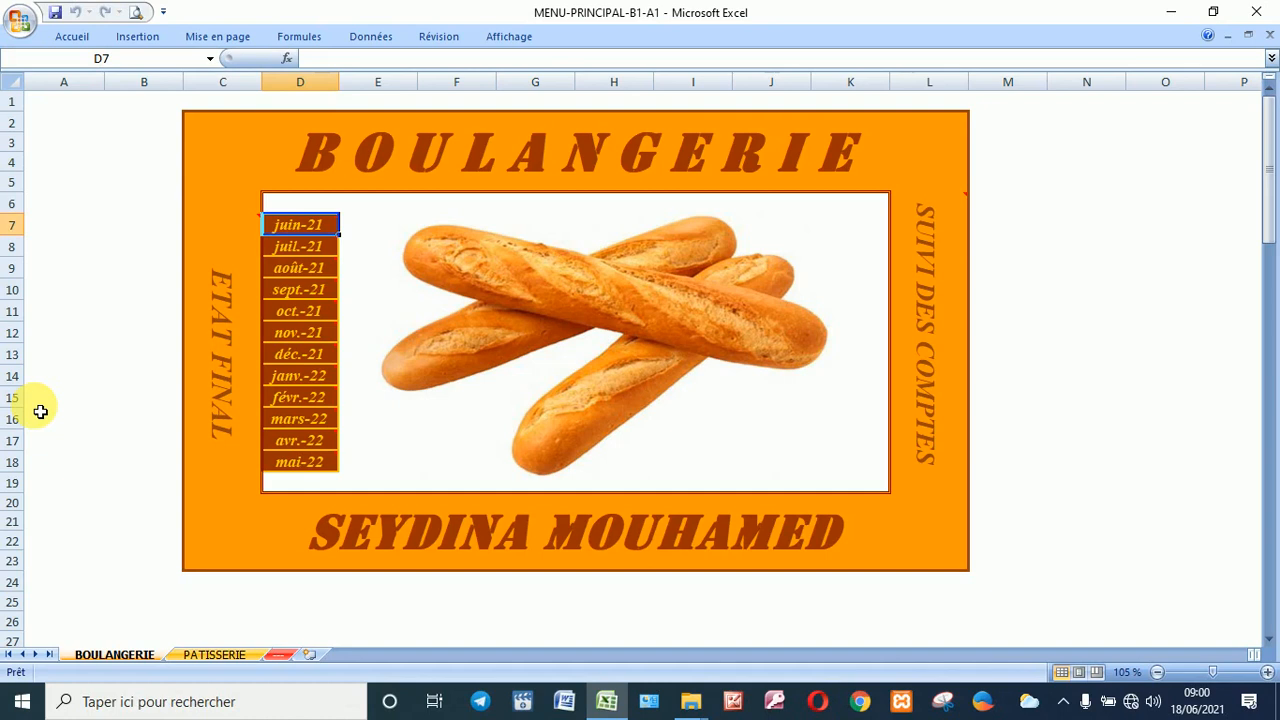
Step: Open the ETAT FINAL workbook and scroll its juin-21 statement (receipts 725 250, expenses 491 926)
left_click(228, 322)
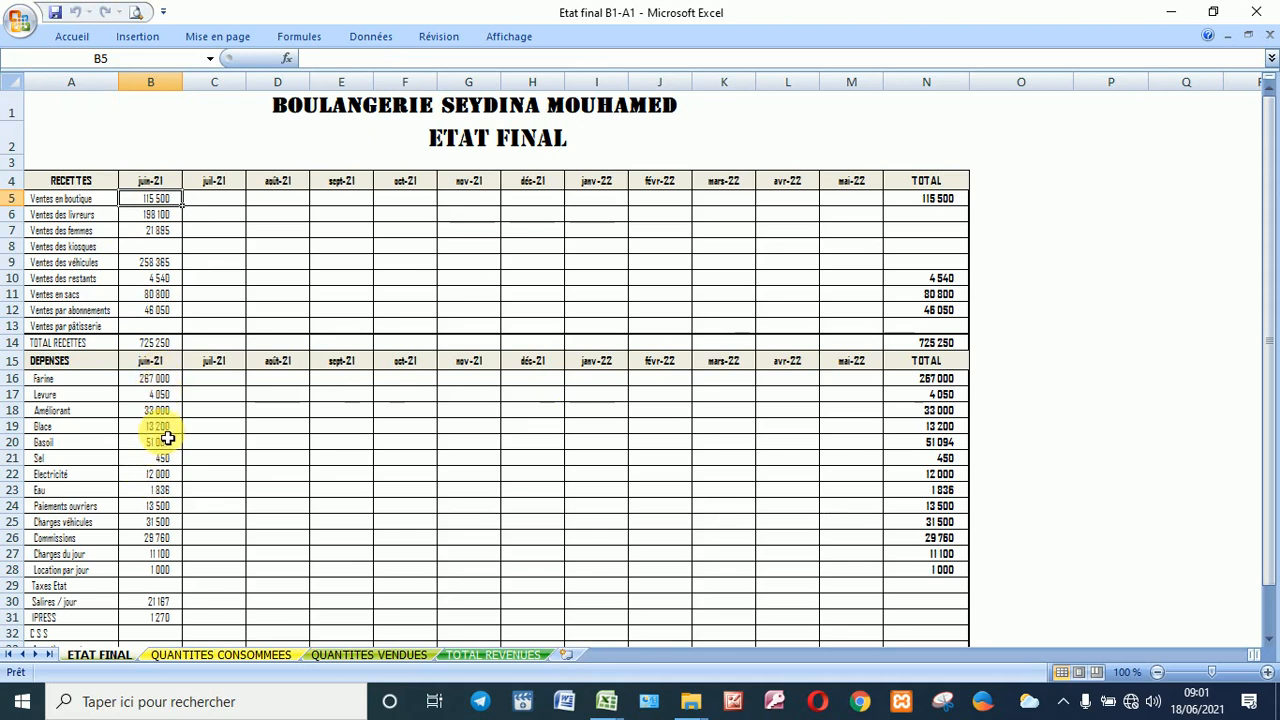
scroll(164, 428, "down", 1)
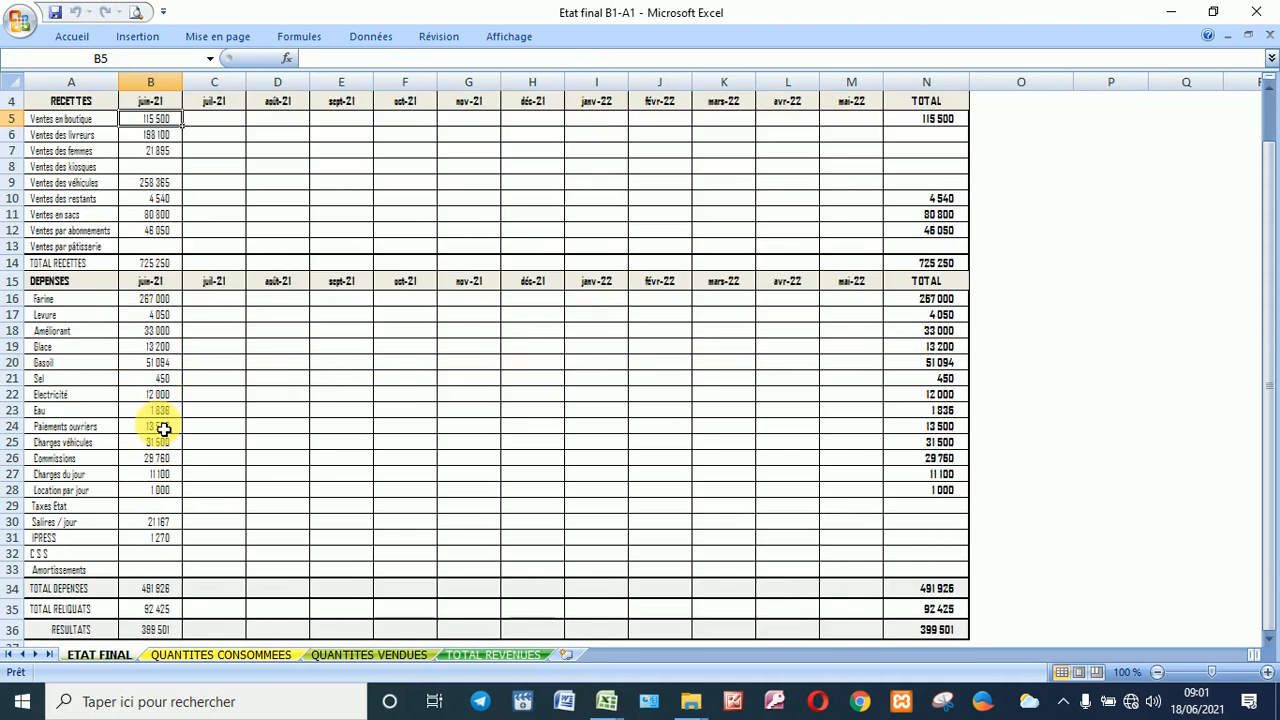
scroll(164, 428, "down", 1)
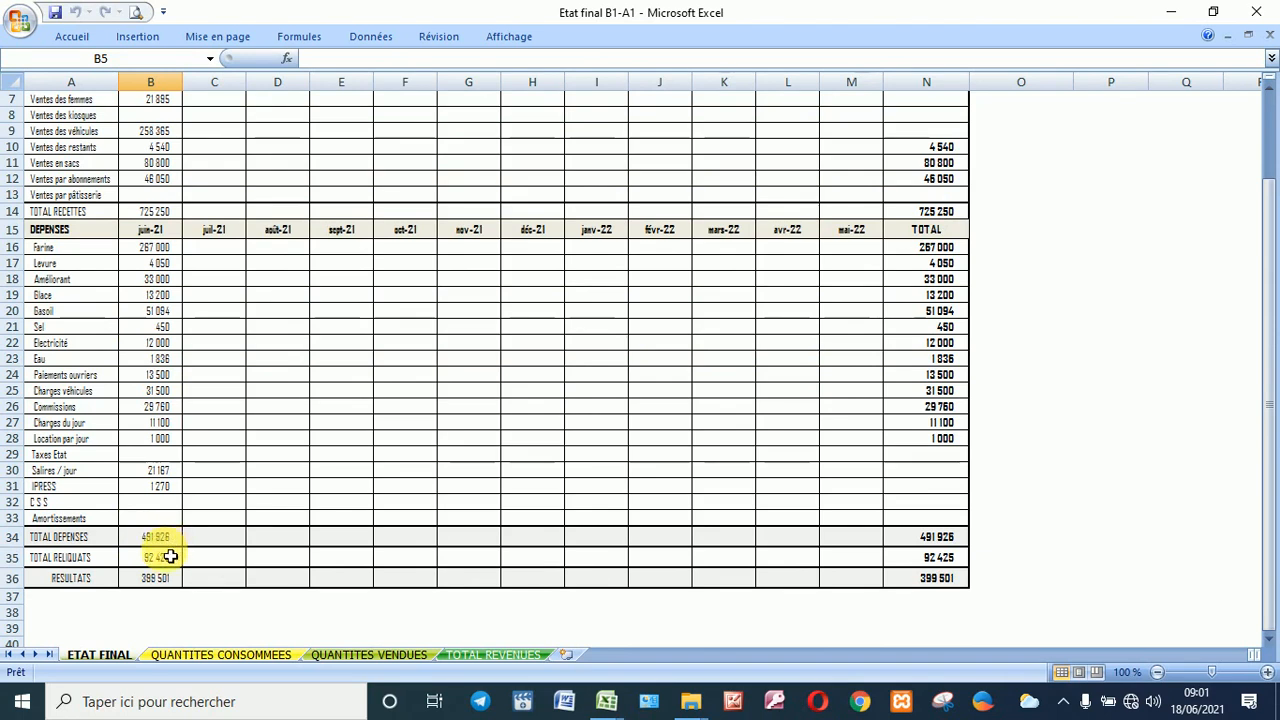
scroll(158, 590, "up", 2)
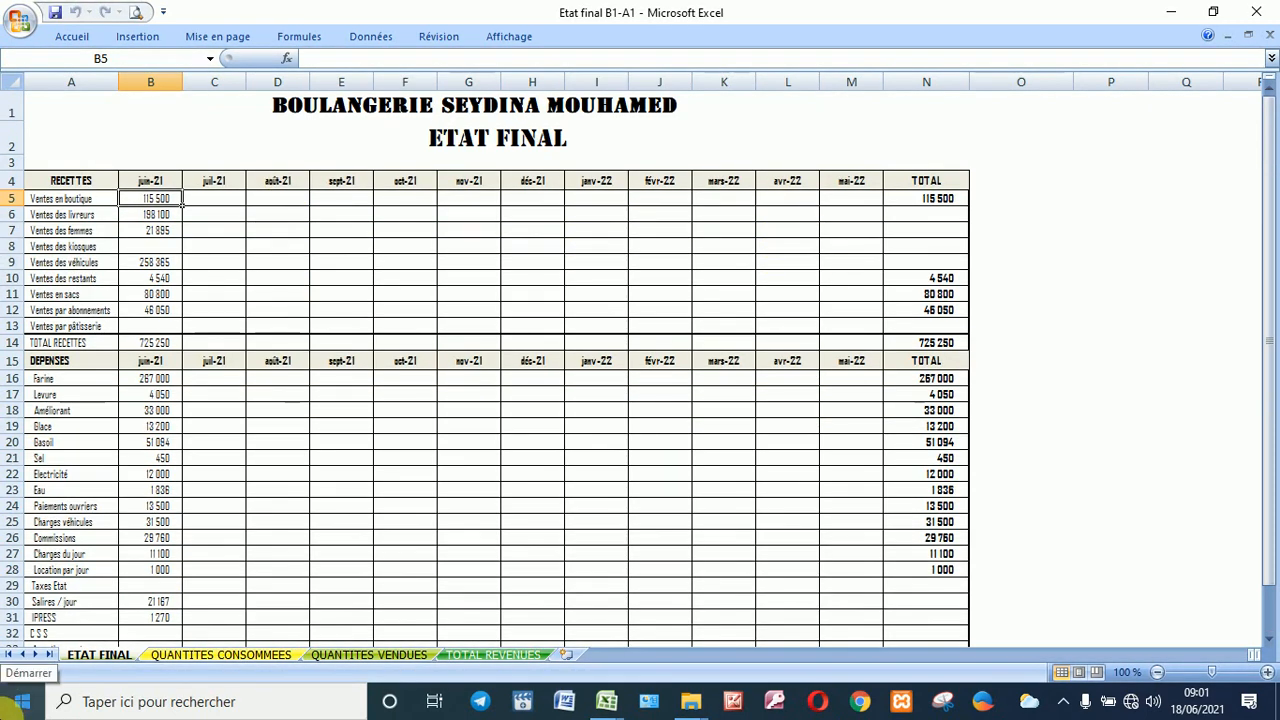
Step: View the QUANTITES CONSOMMEES sheet, then move to the QUANTITES VENDUES sheet
left_click(250, 656)
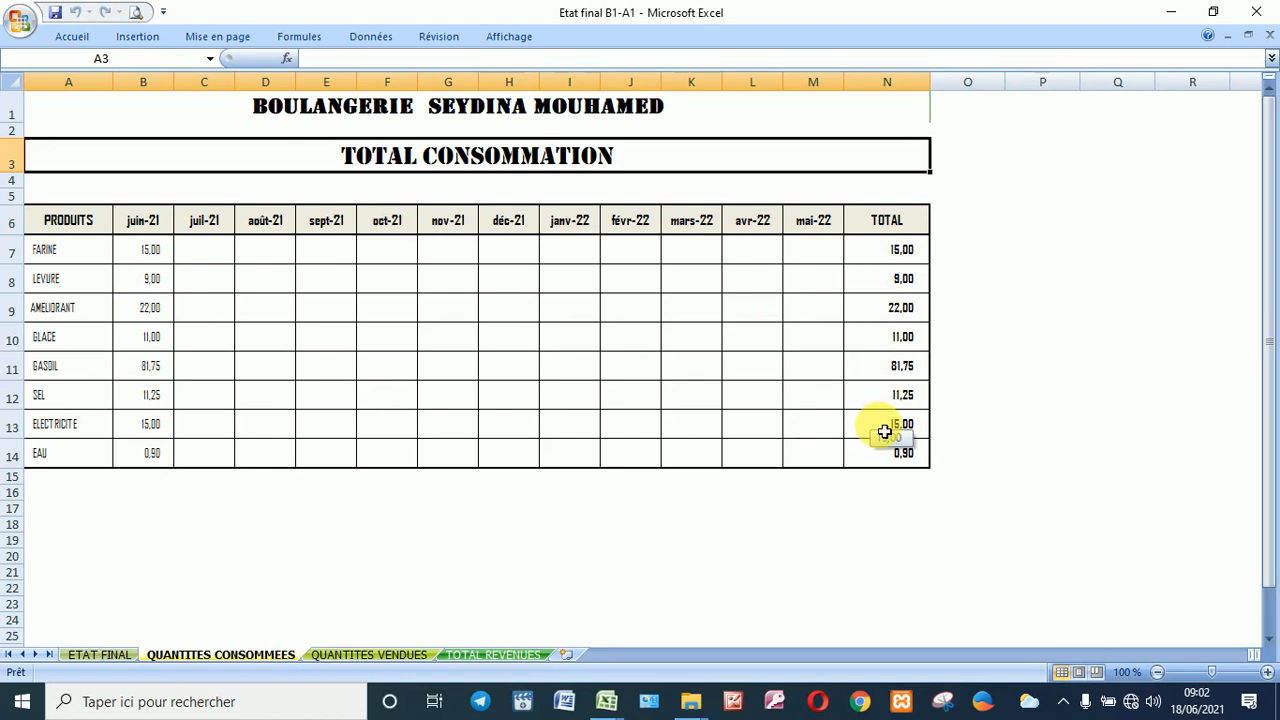
left_click(337, 652)
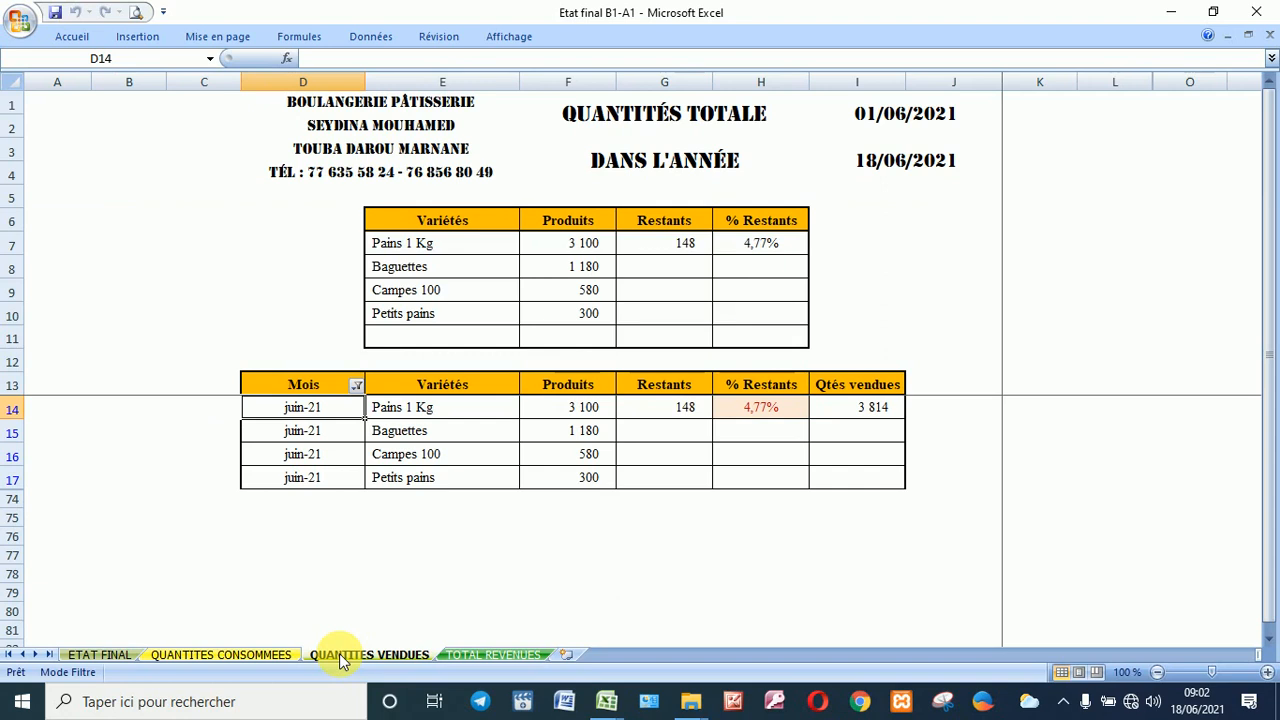
left_click(357, 385)
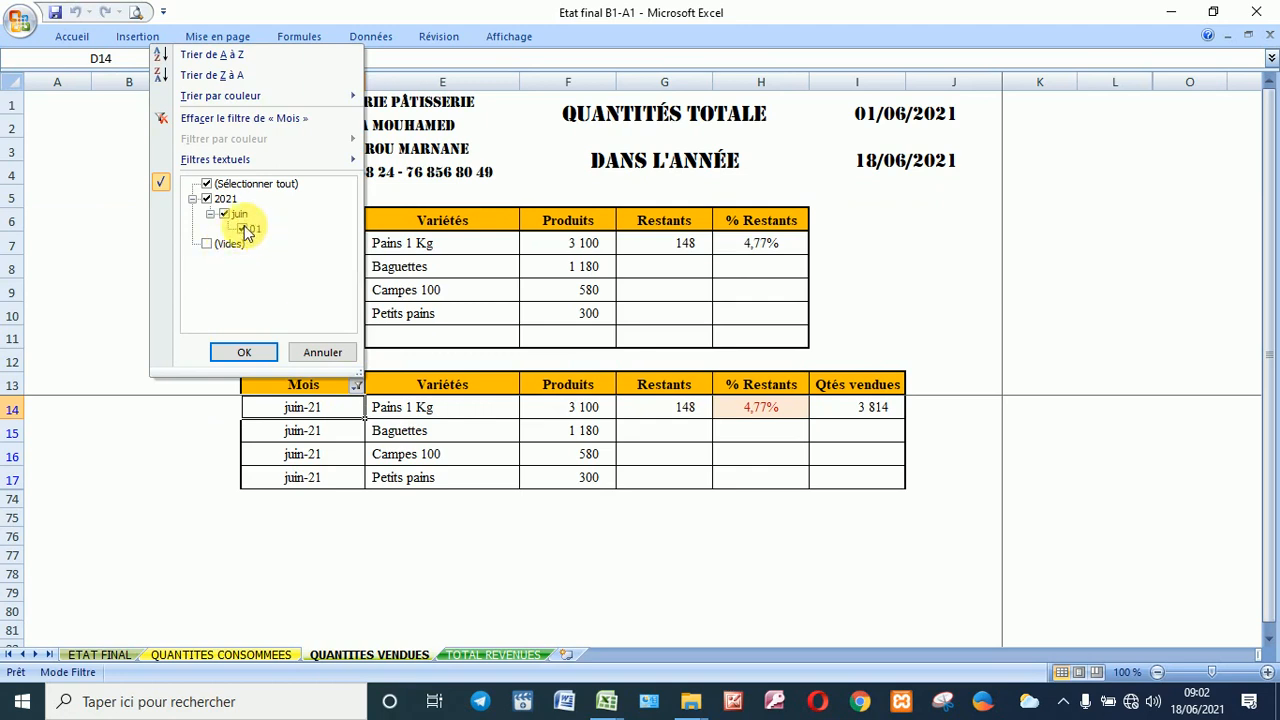
left_click(210, 215)
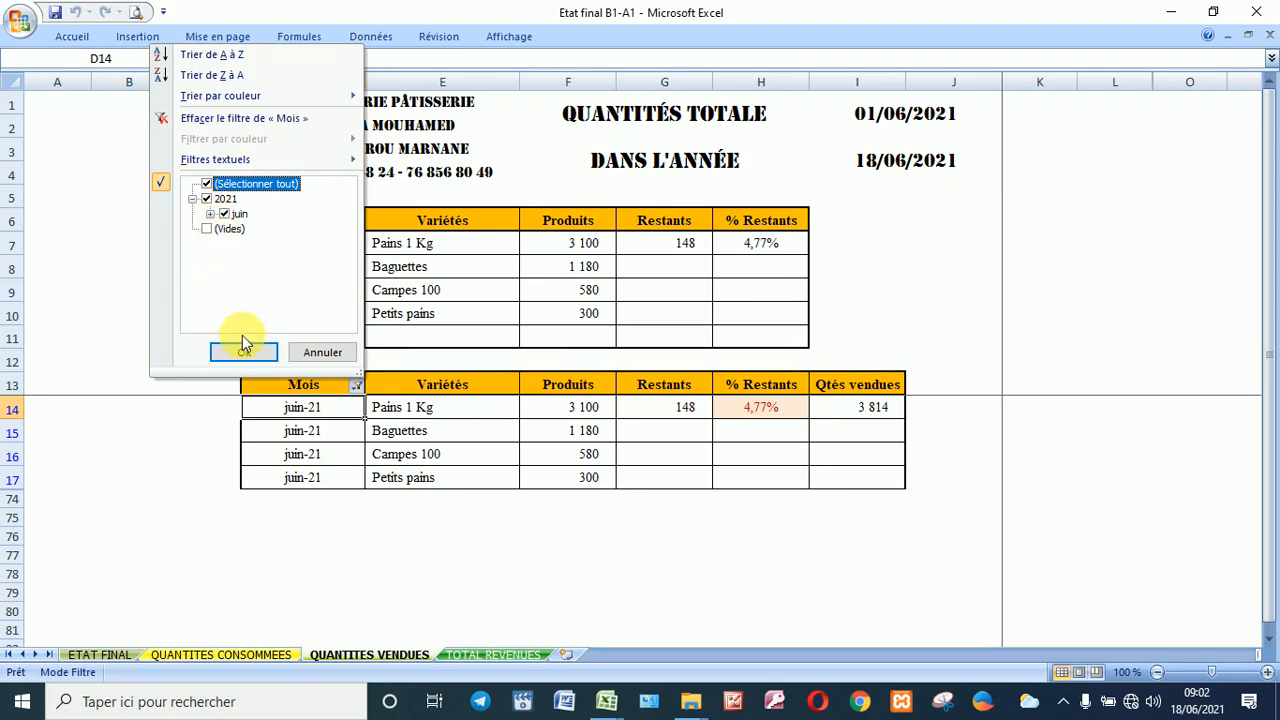
left_click(248, 355)
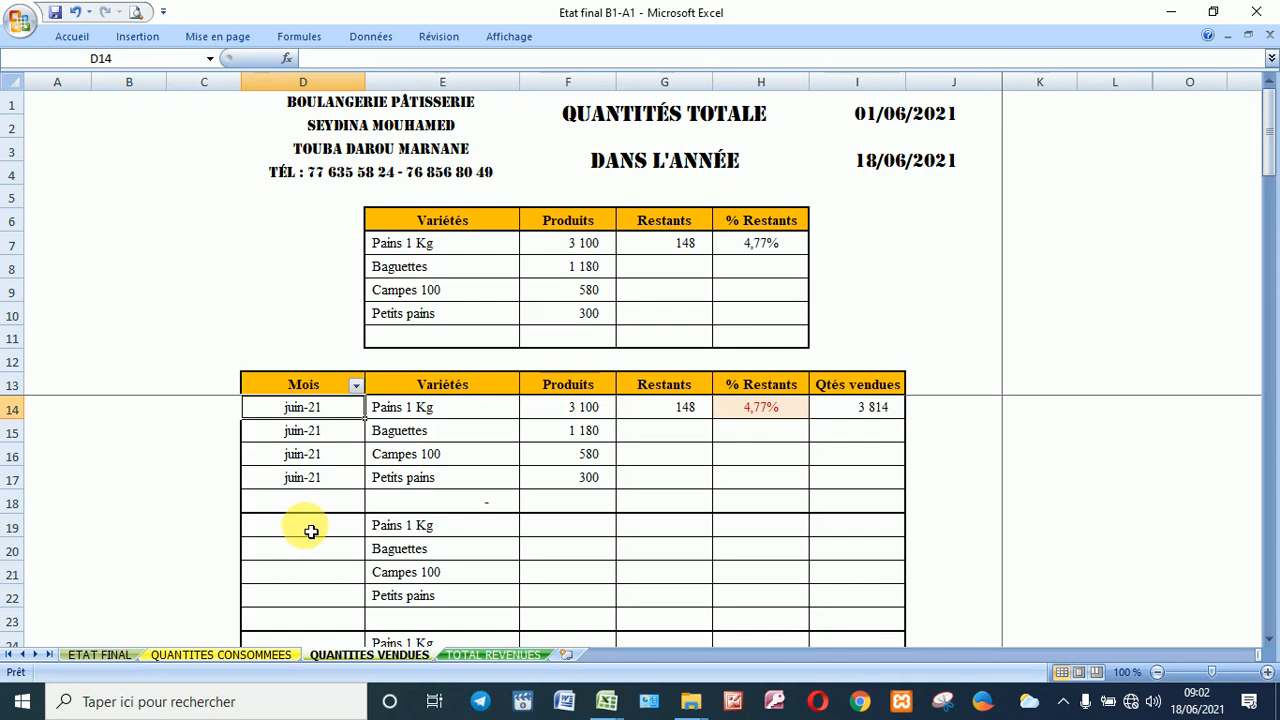
scroll(303, 628, "down", 3)
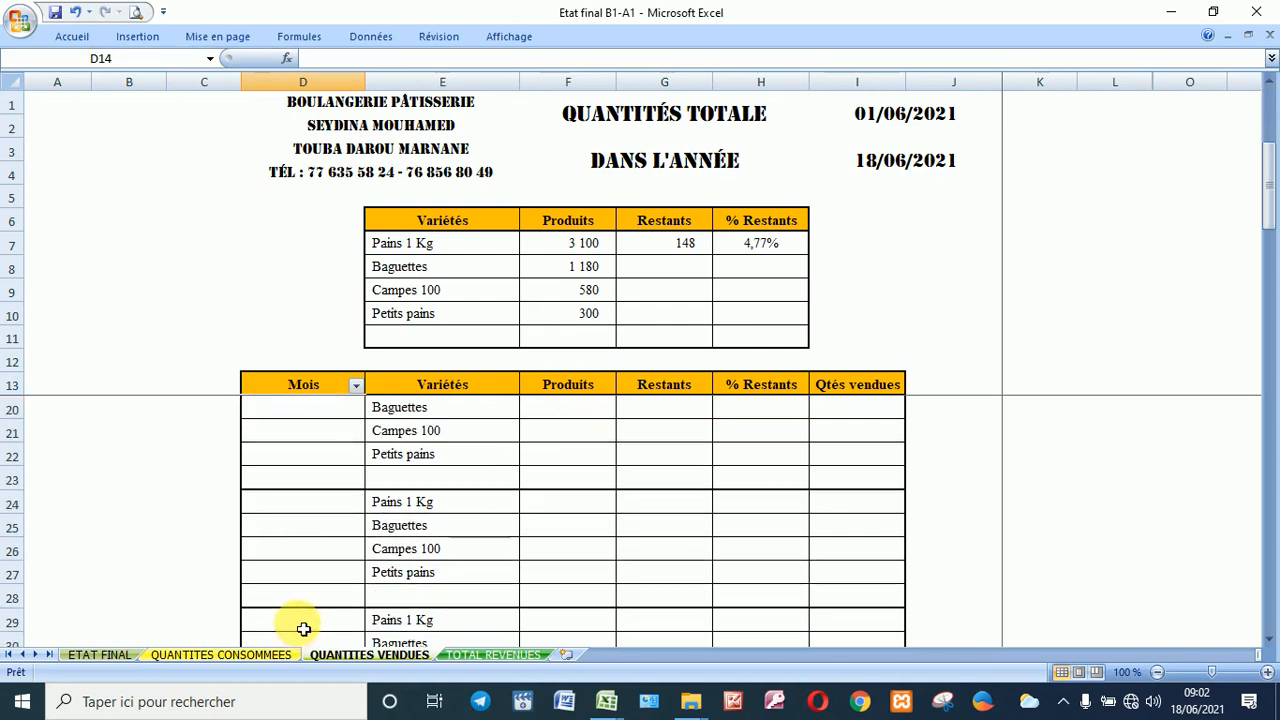
scroll(300, 625, "up", 3)
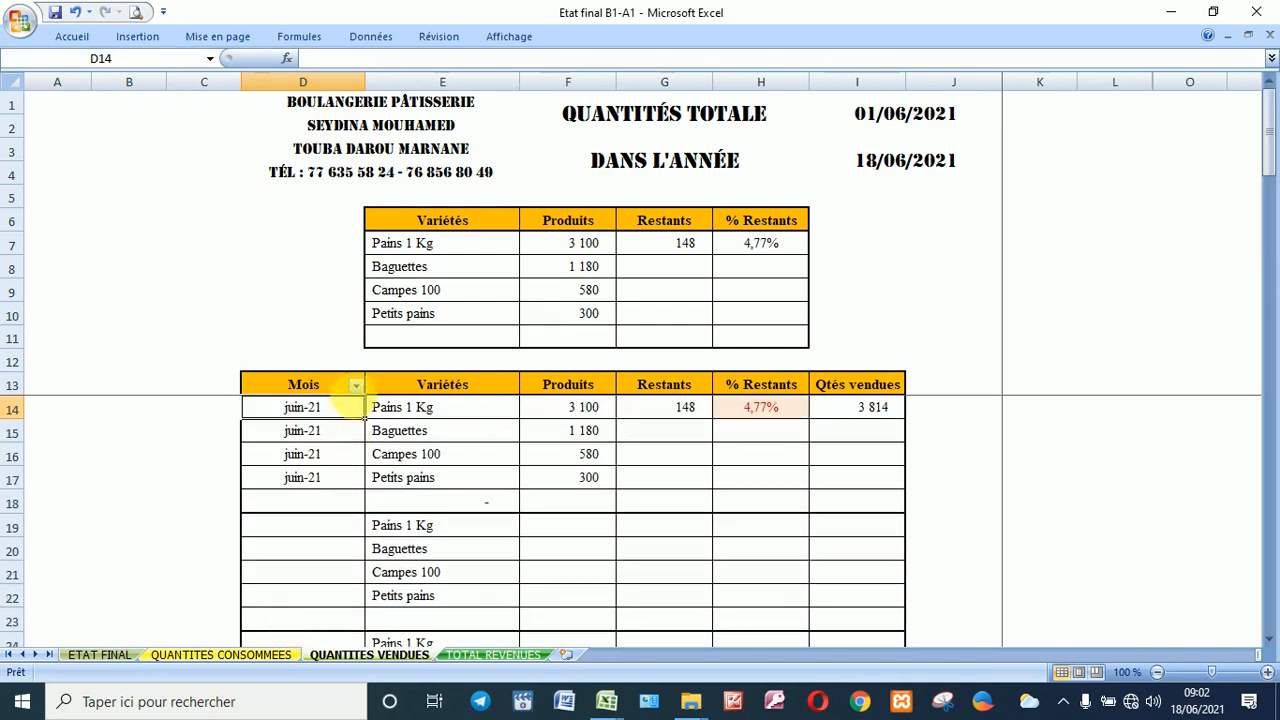
left_click(355, 386)
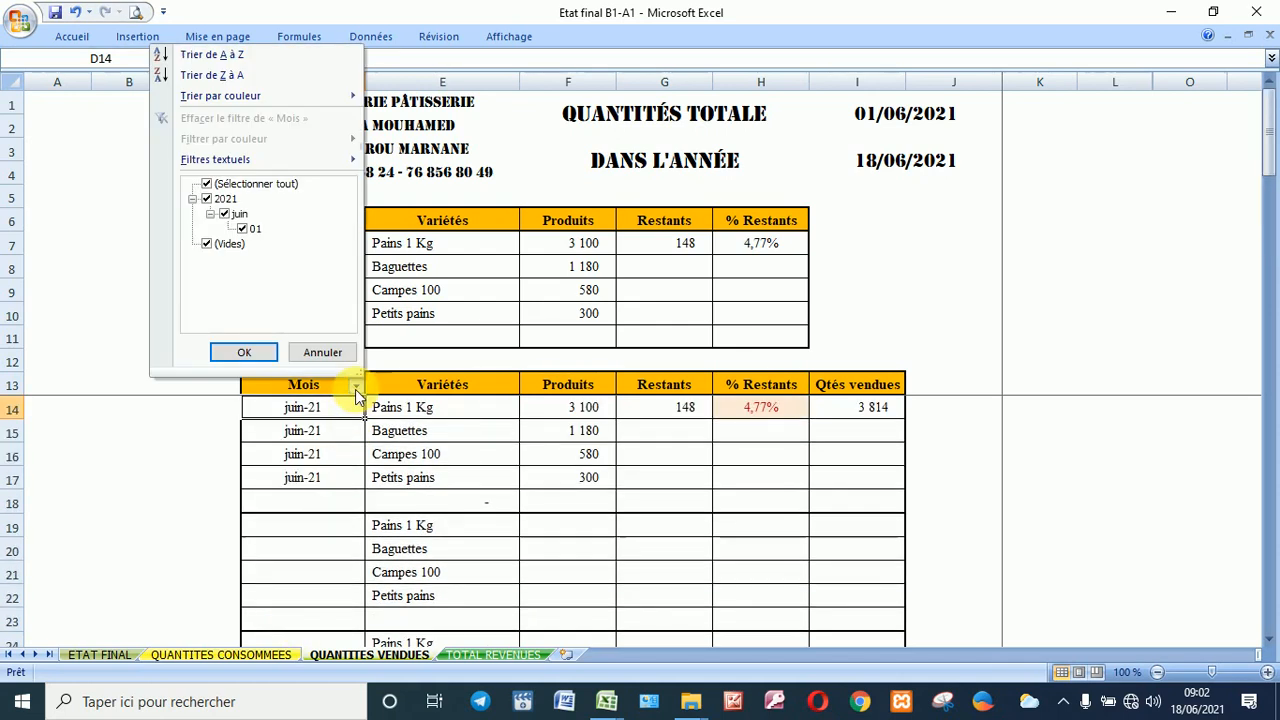
left_click(231, 244)
left_click(235, 352)
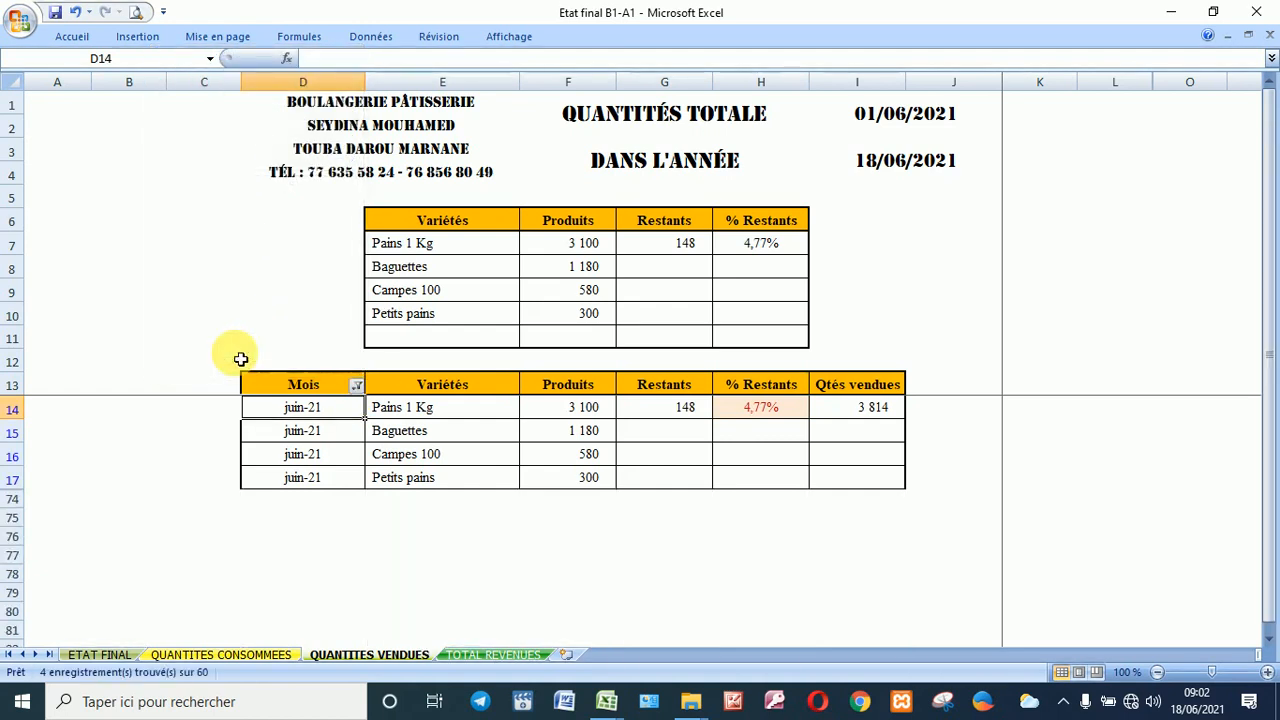
Step: Show the TOTAL REVENUES sheet and scroll its juin-21 list (gross profit 64 764)
left_click(493, 655)
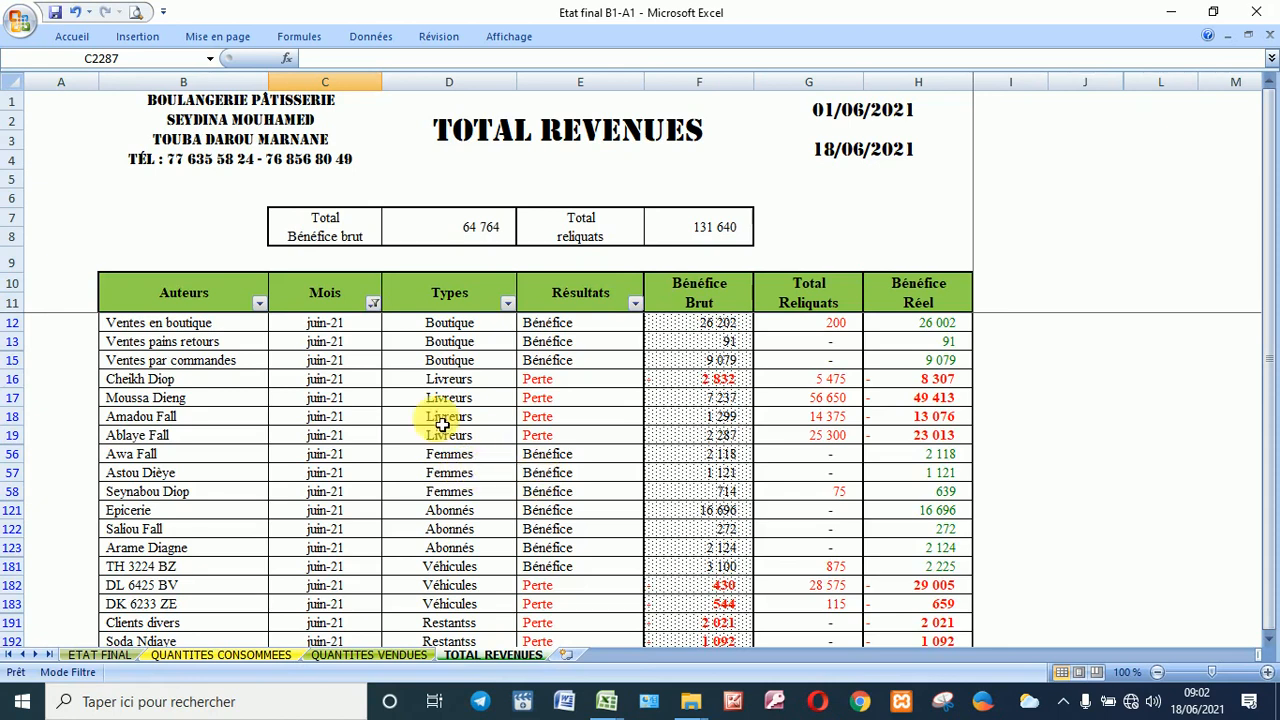
scroll(438, 421, "down", 2)
scroll(433, 432, "up", 2)
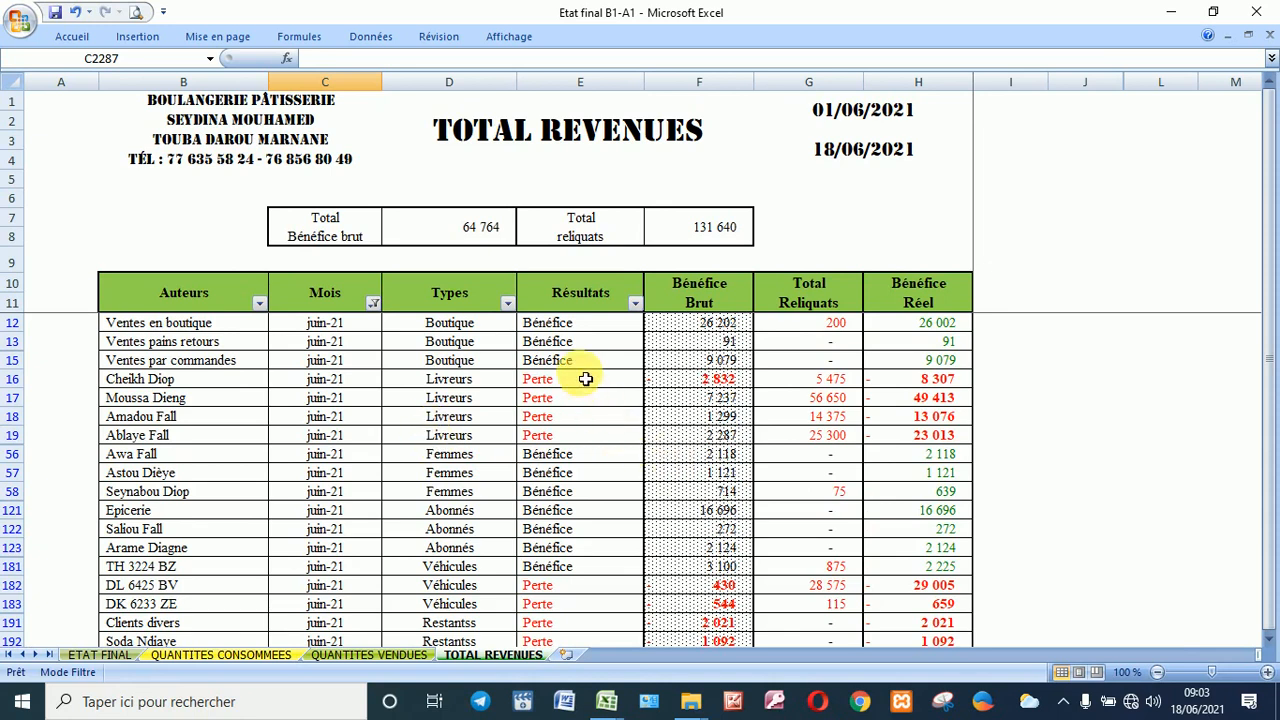
scroll(566, 400, "down", 3)
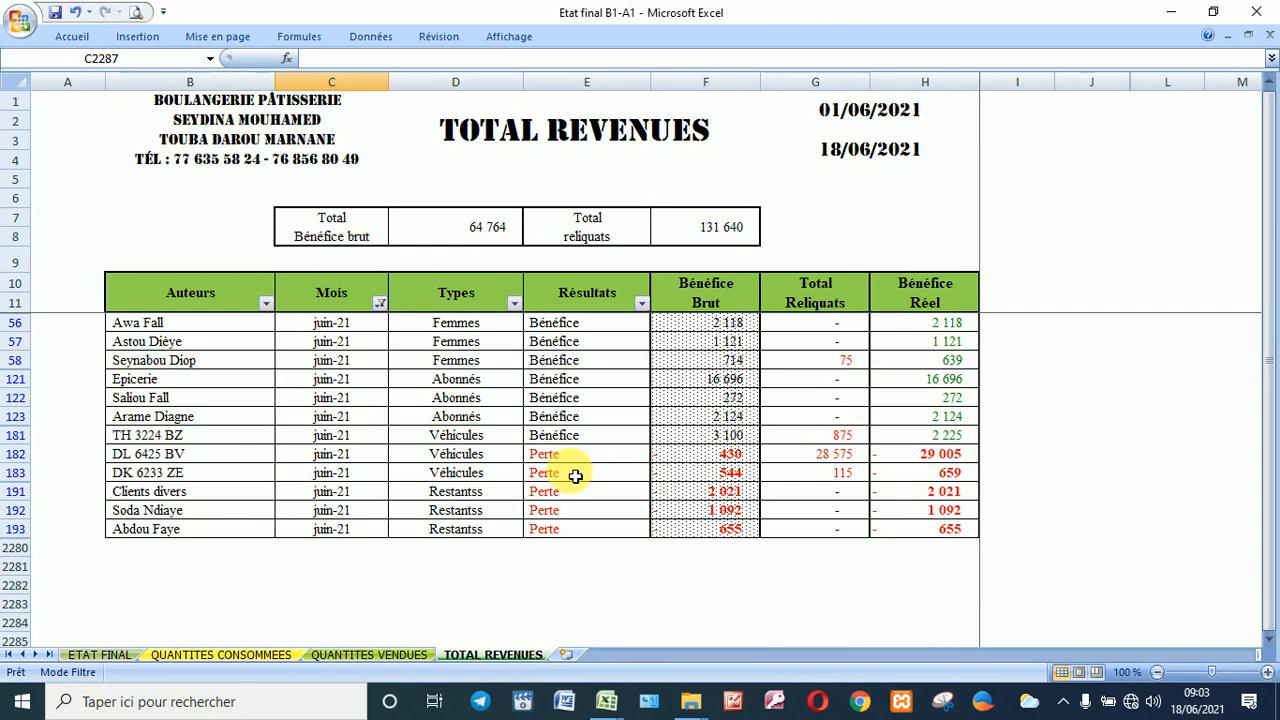
scroll(575, 475, "up", 3)
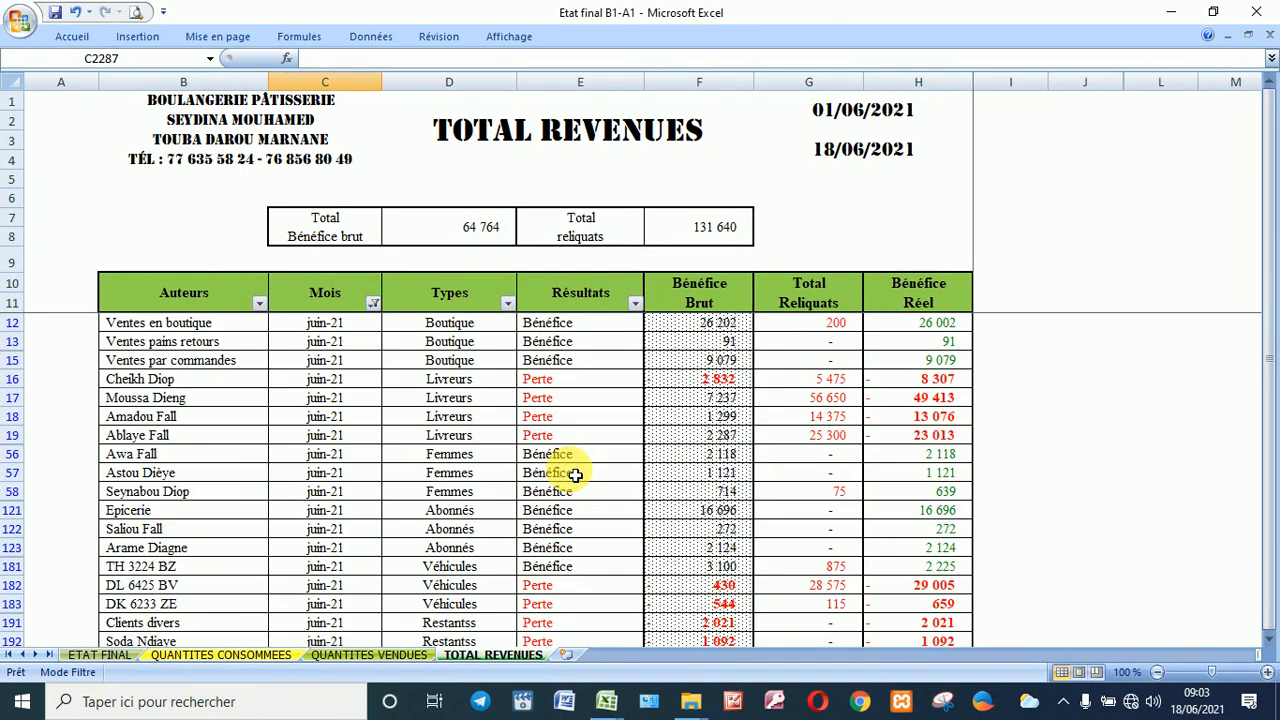
Step: Filter the Types column to show only Restantss revenue rows
left_click(508, 303)
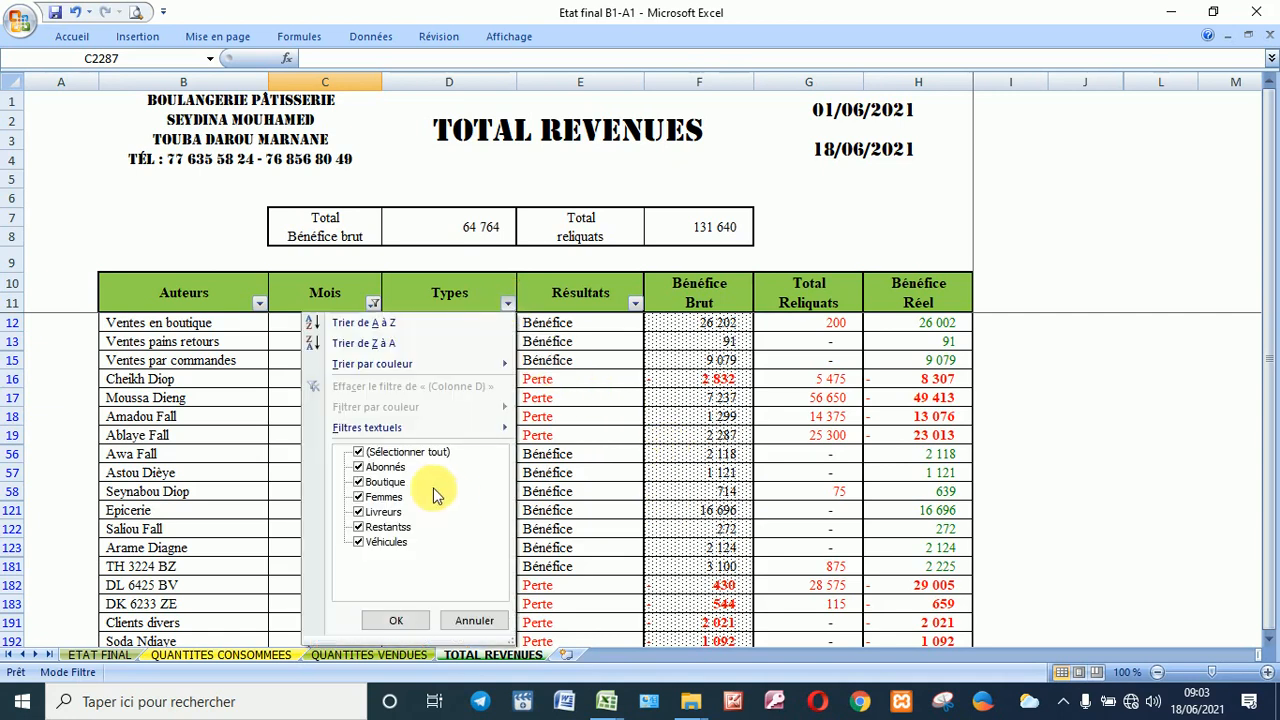
left_click(418, 451)
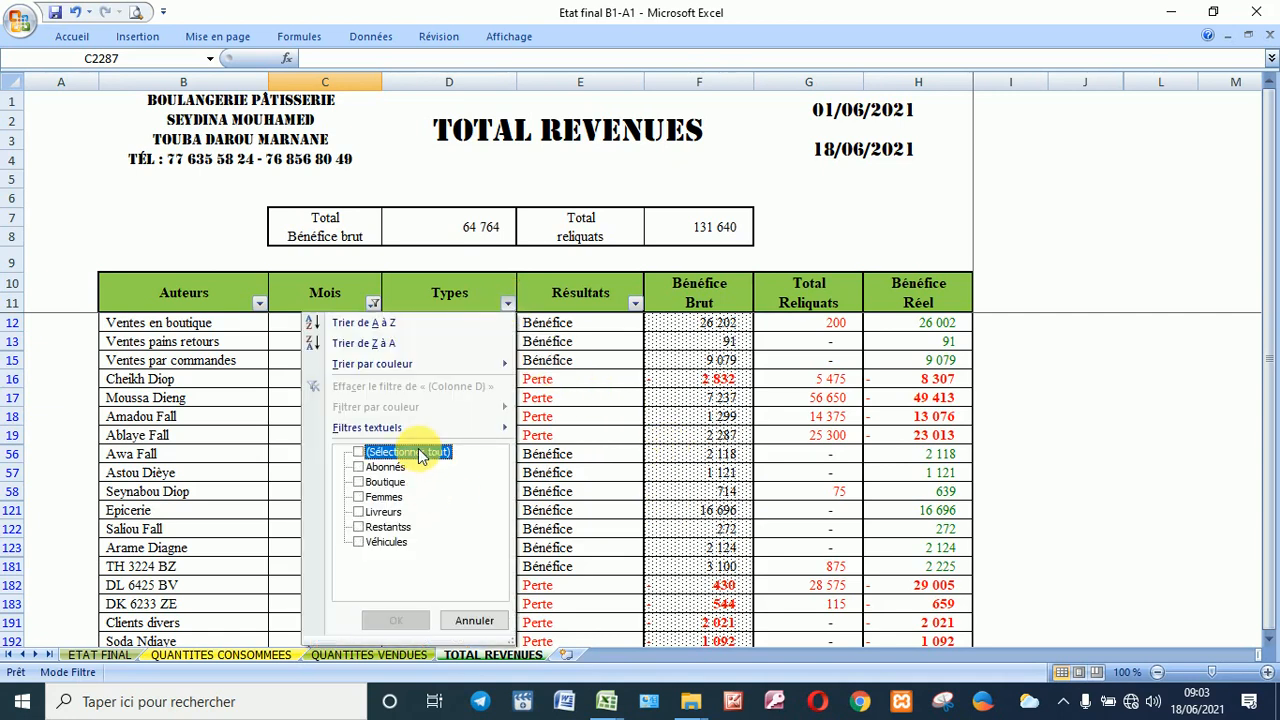
left_click(379, 527)
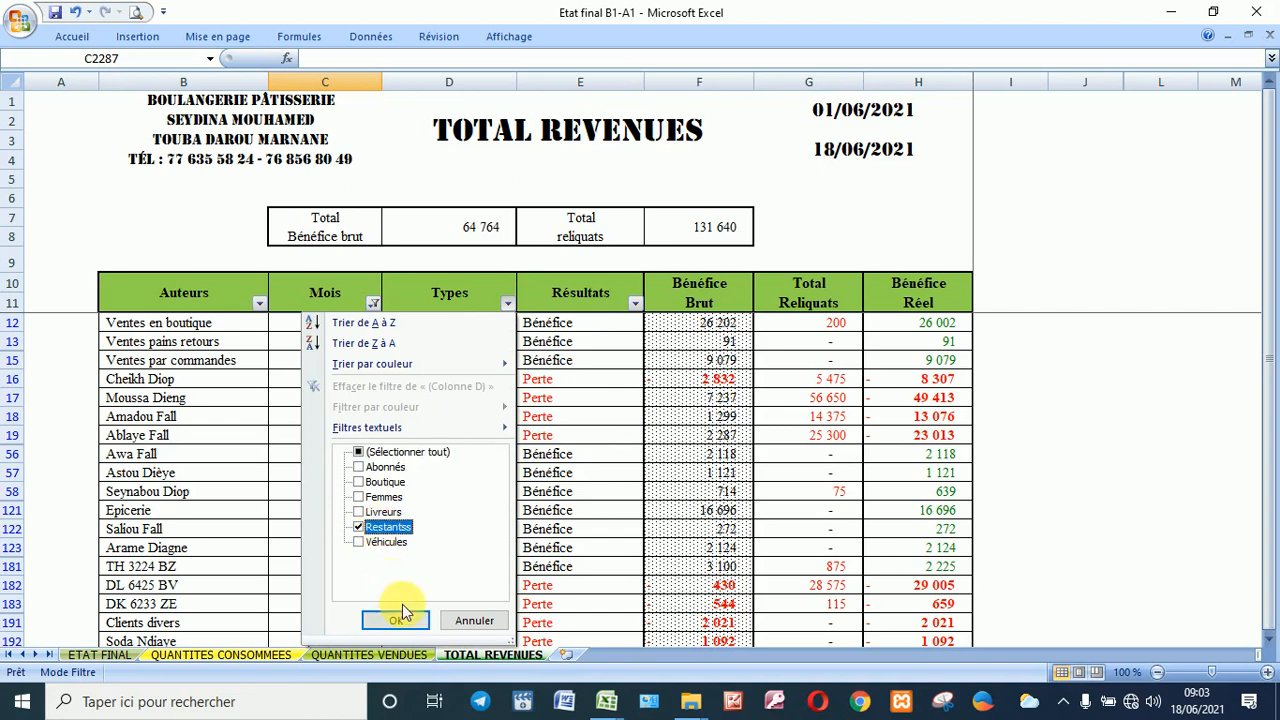
left_click(396, 620)
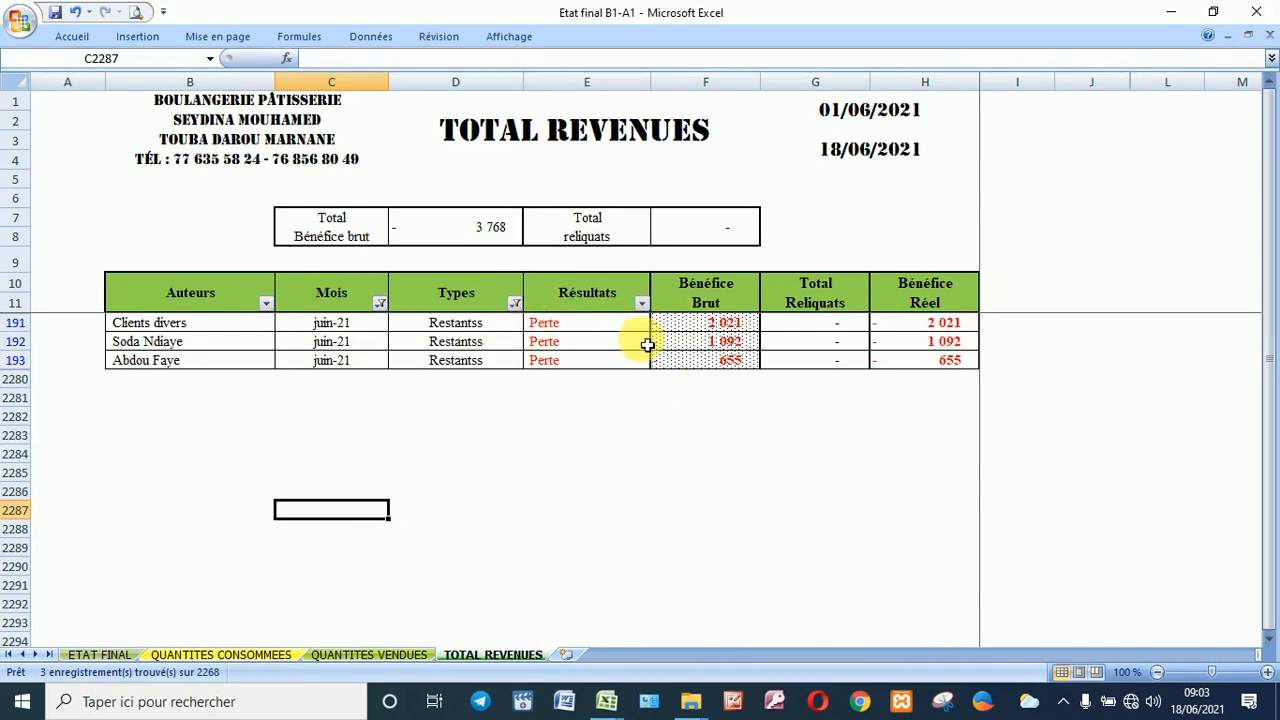
Step: Change the Types filter to show only Livreurs revenues
left_click(514, 303)
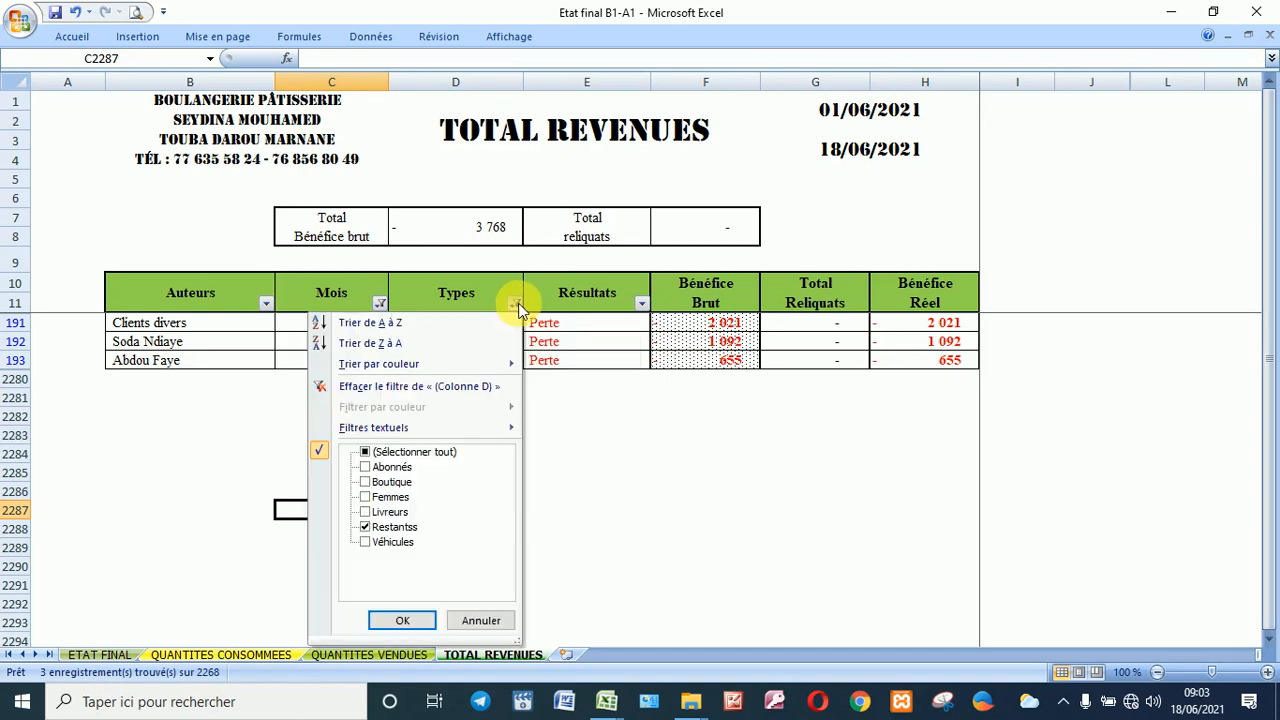
left_click(386, 528)
left_click(382, 513)
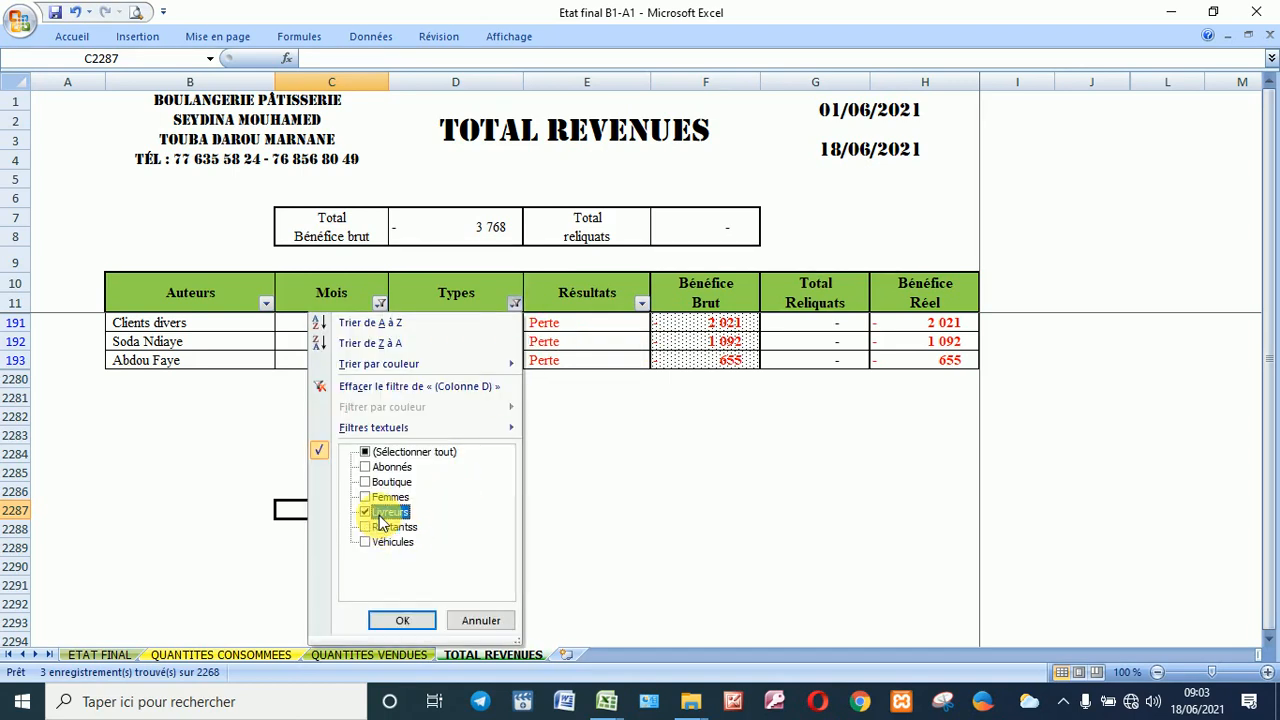
left_click(402, 620)
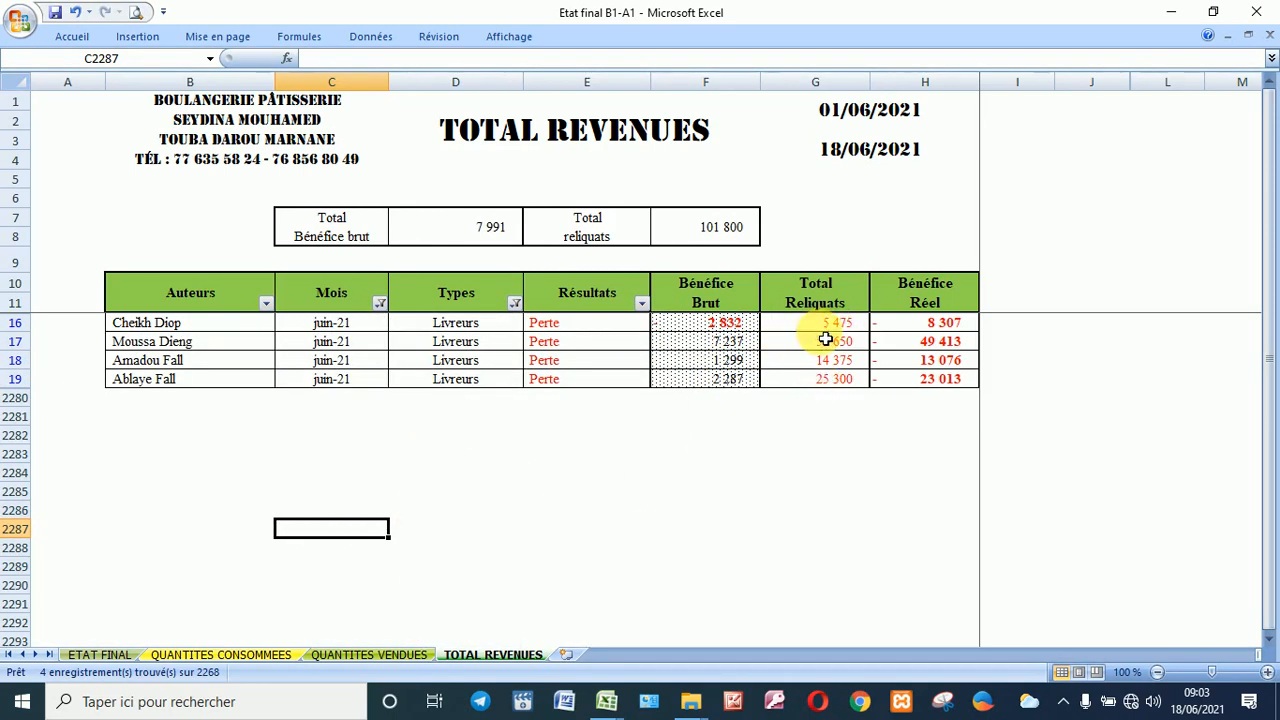
Step: Change the Types filter to show only Abonnés revenues
left_click(514, 303)
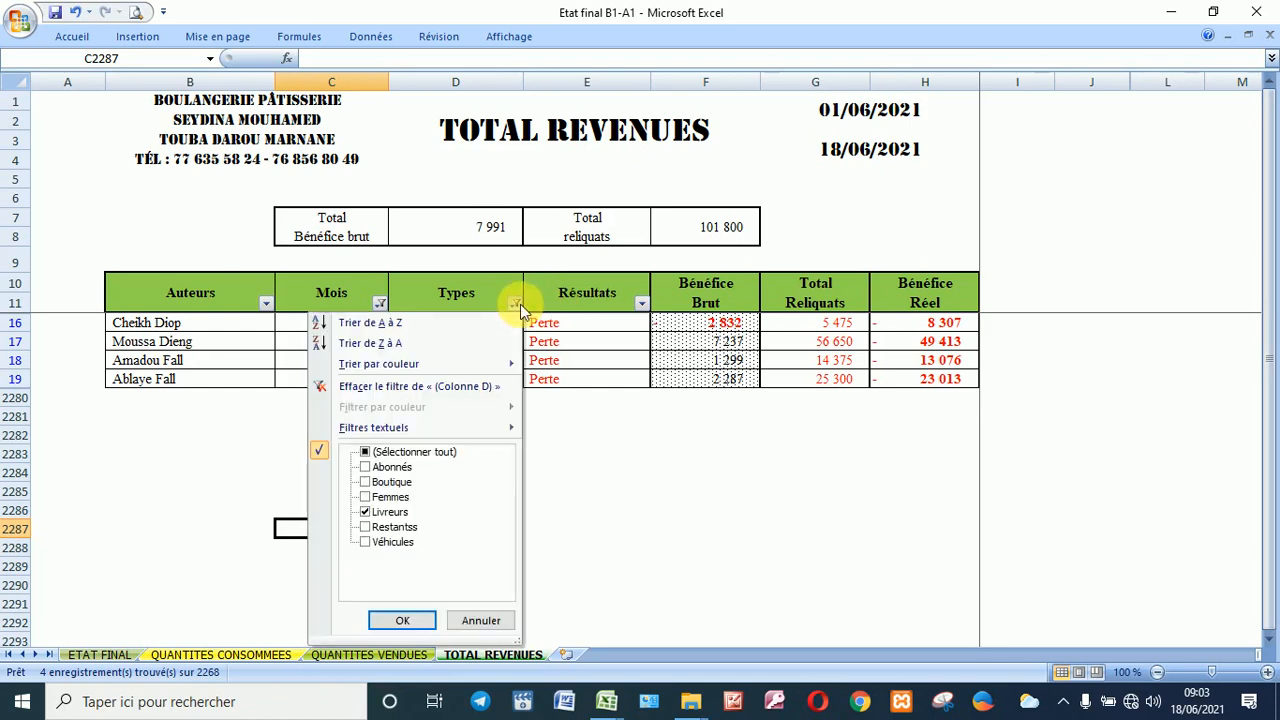
left_click(397, 513)
left_click(389, 468)
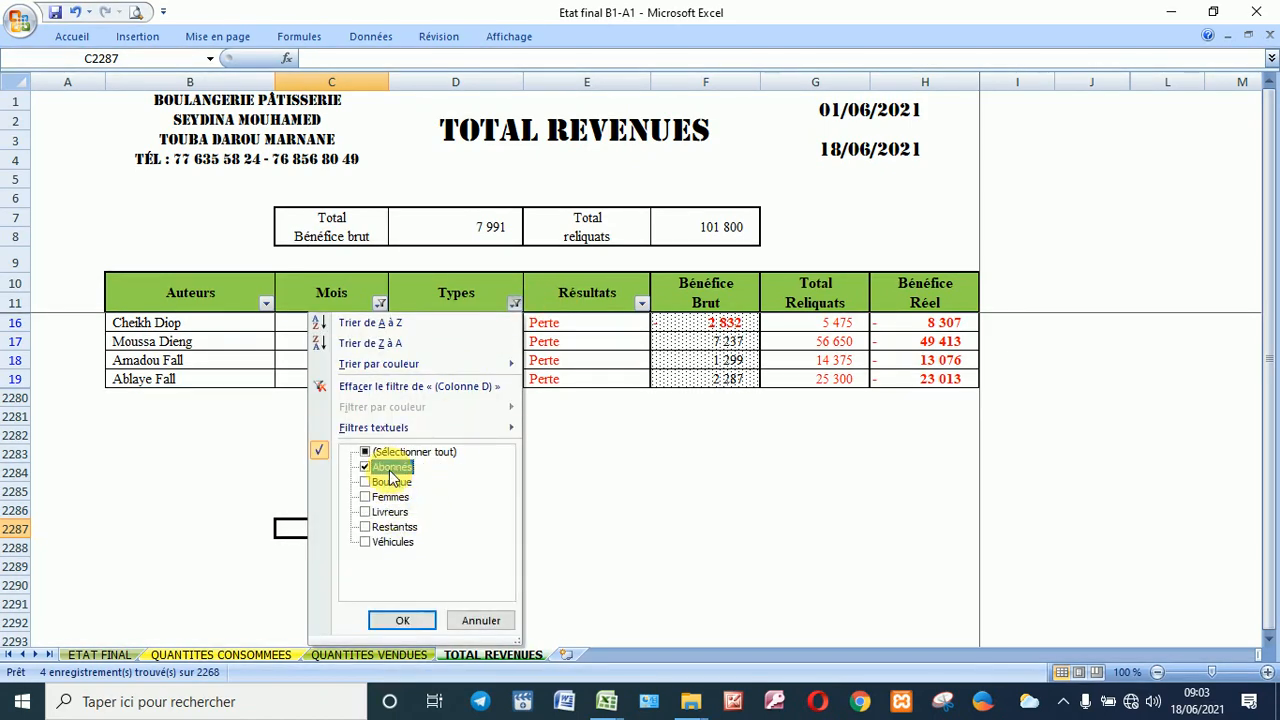
left_click(414, 619)
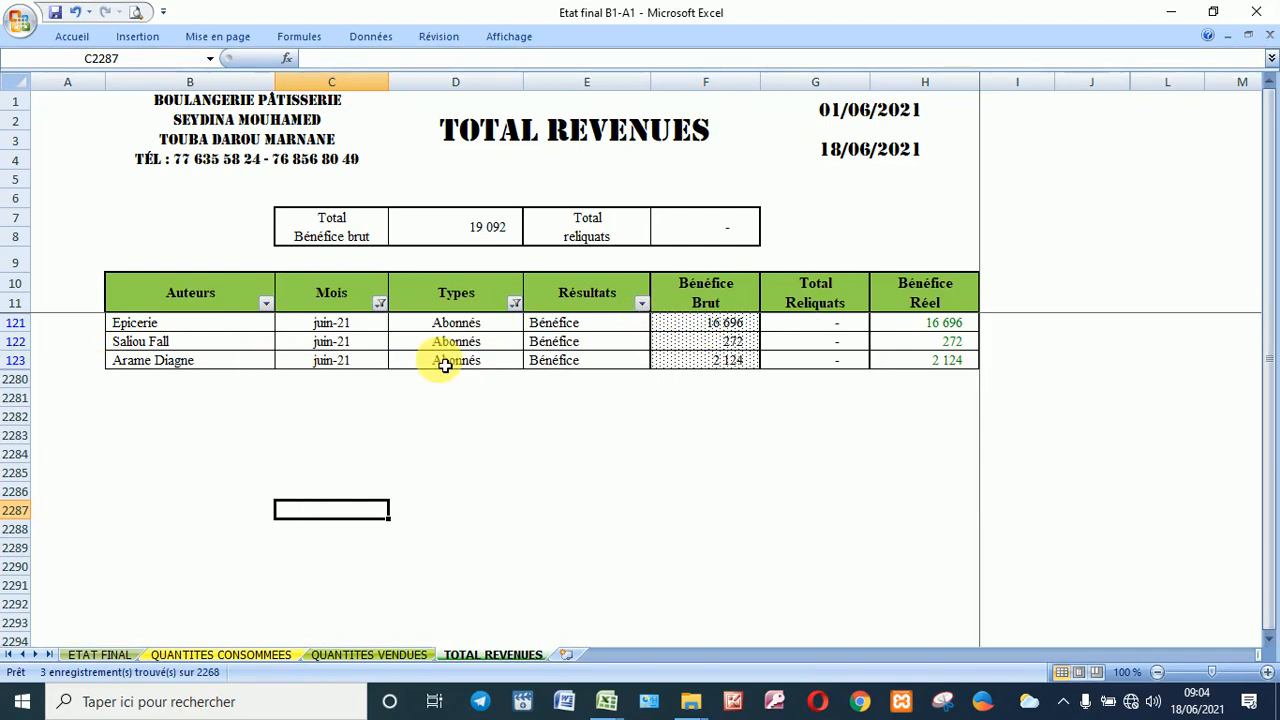
Step: Clear the Types filter so all 19 juin-21 records show again
left_click(514, 303)
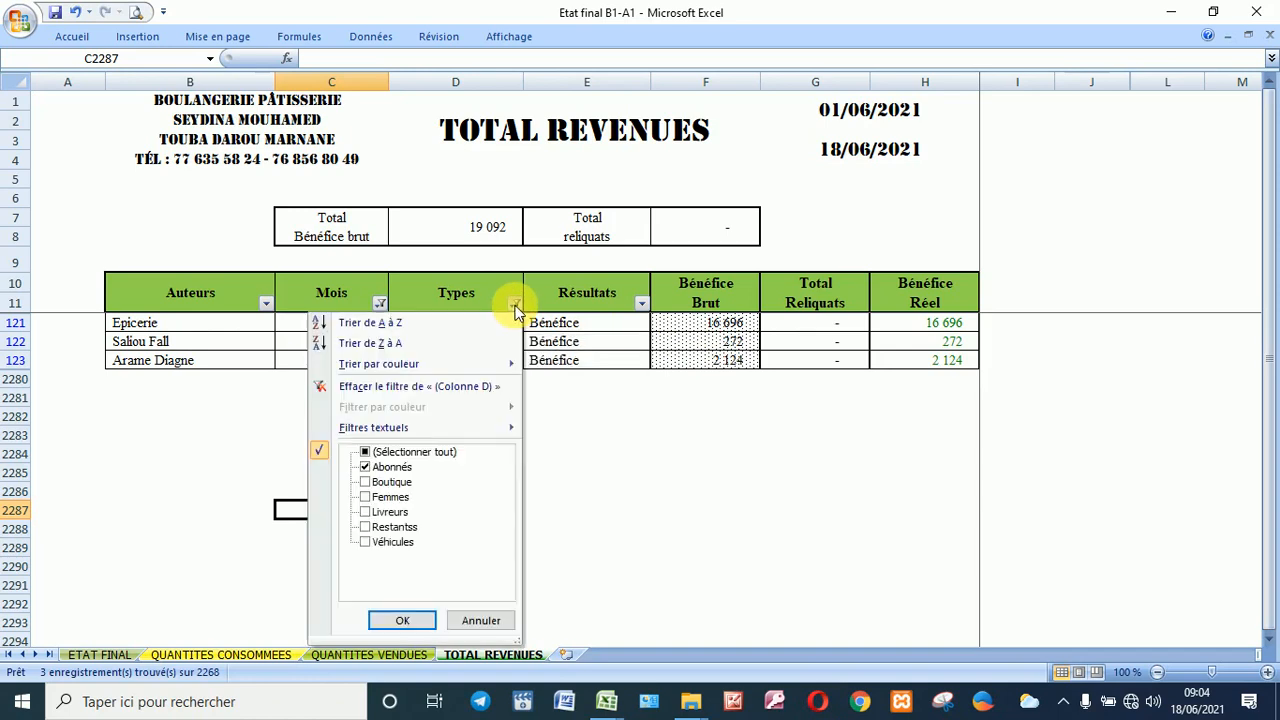
left_click(410, 455)
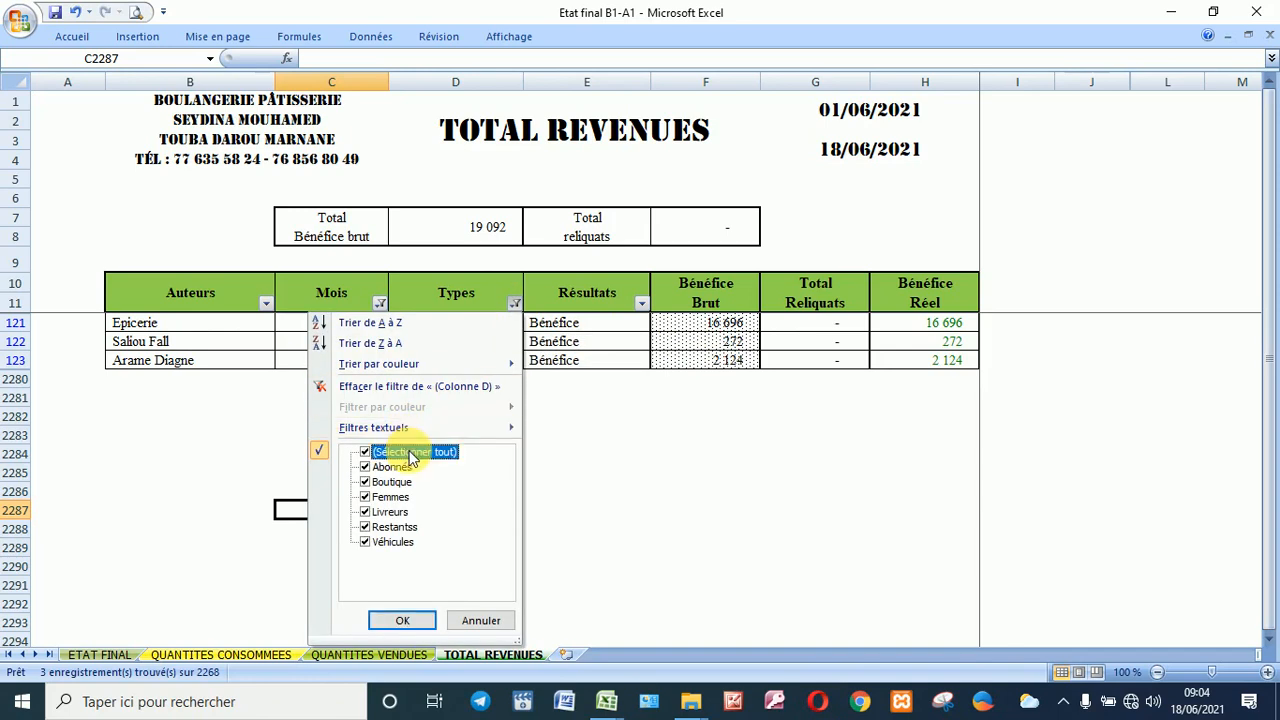
left_click(402, 620)
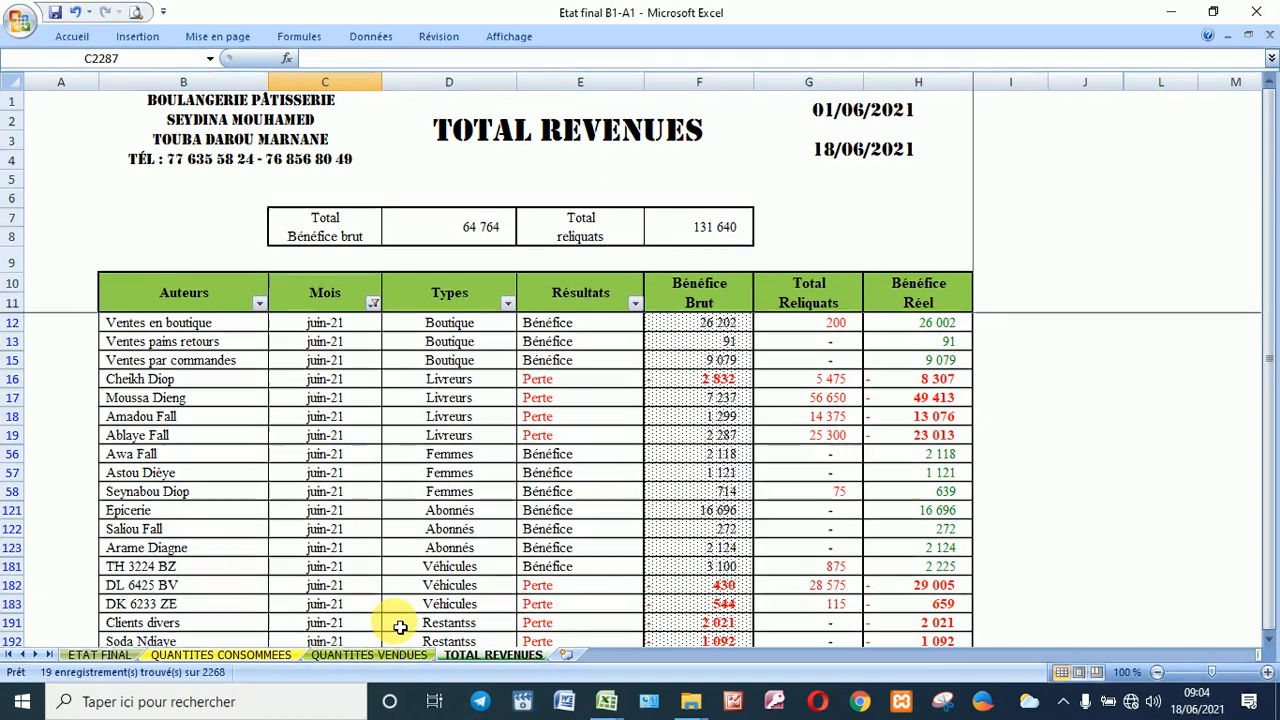
Step: Return to the ETAT FINAL sheet, save the Etat final workbook and close it with Fermer
left_click(112, 655)
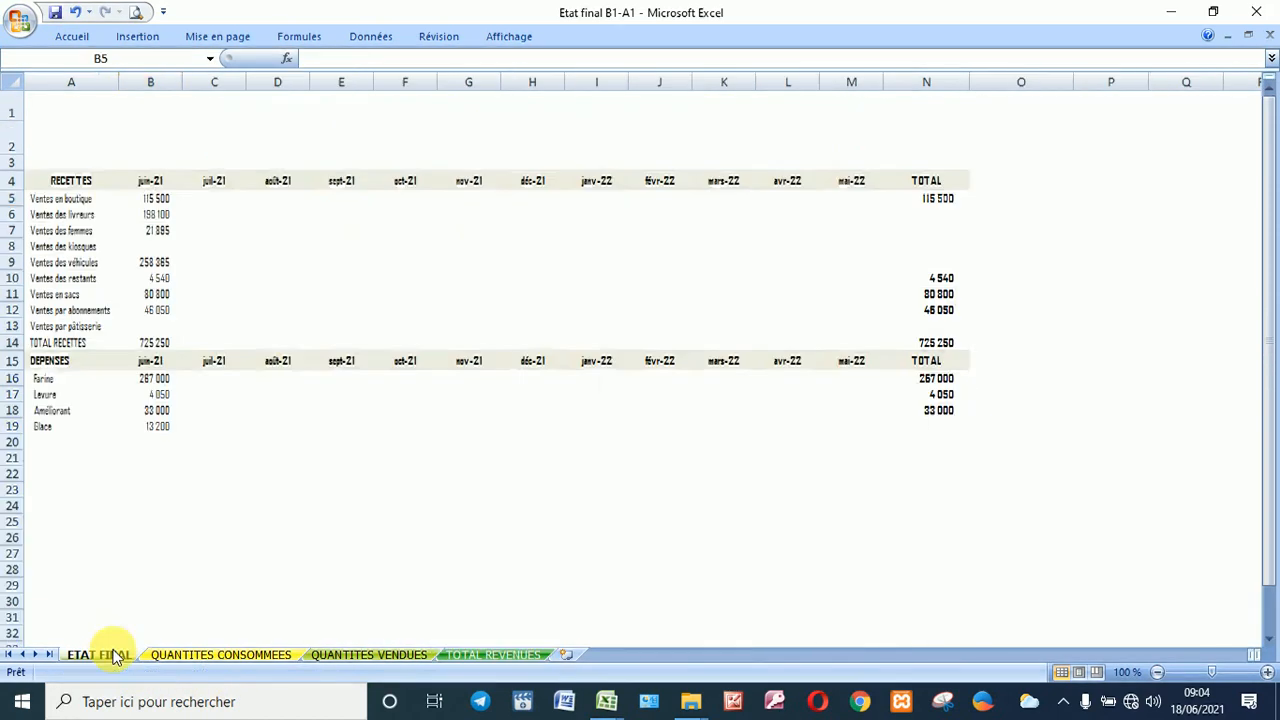
left_click(57, 13)
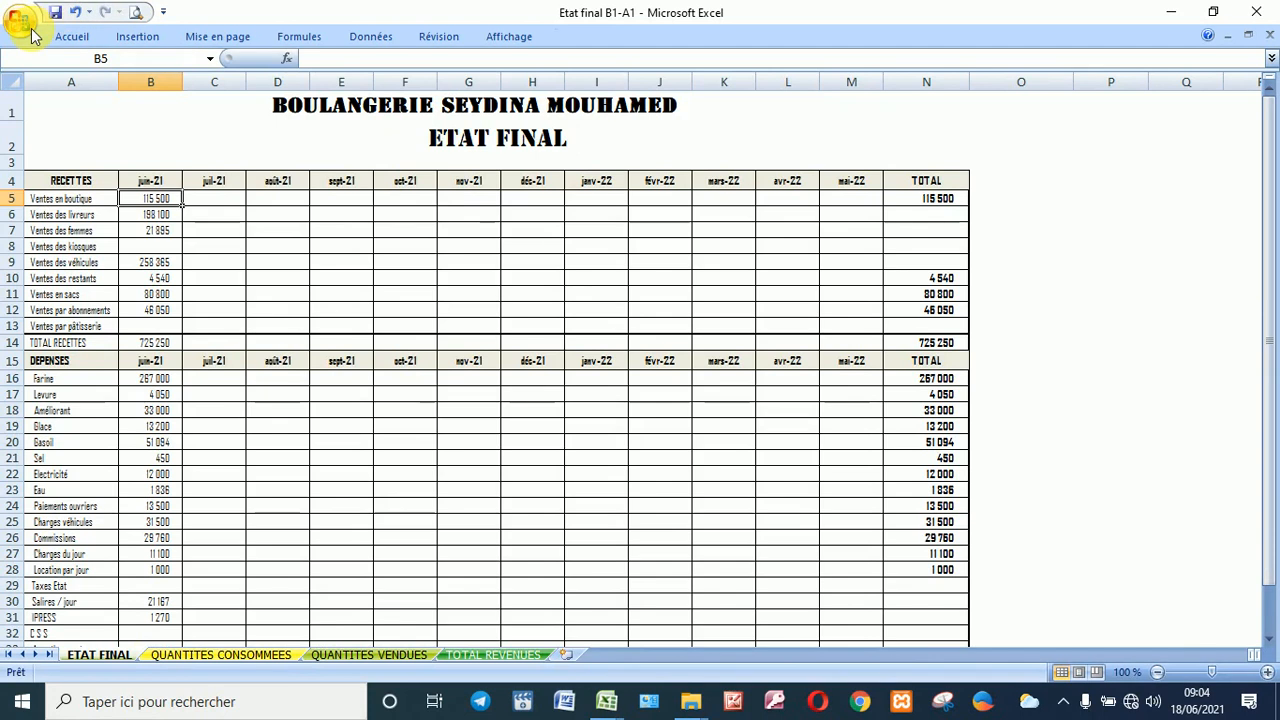
left_click(24, 24)
left_click(90, 406)
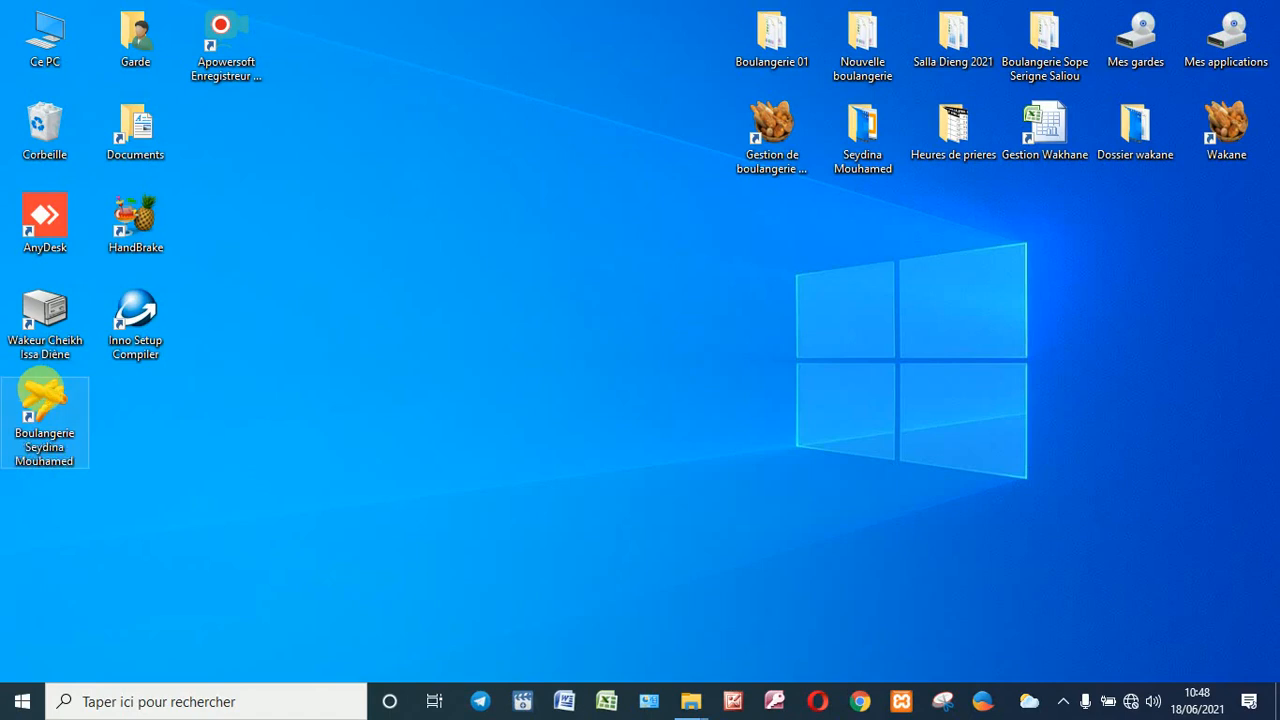
Step: Open the Boulangerie menu workbook with its password and follow SUIVI DES COMPTES to Comptes_B1_A1
double_click(41, 393)
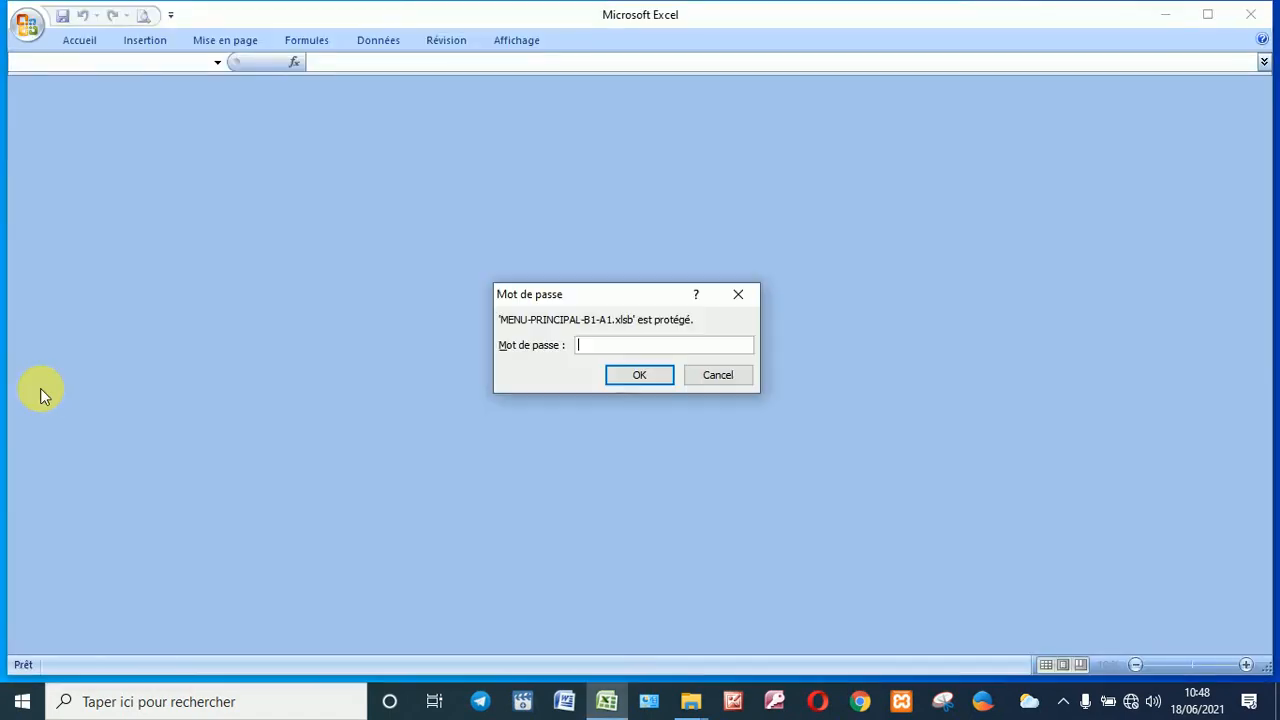
key("Return")
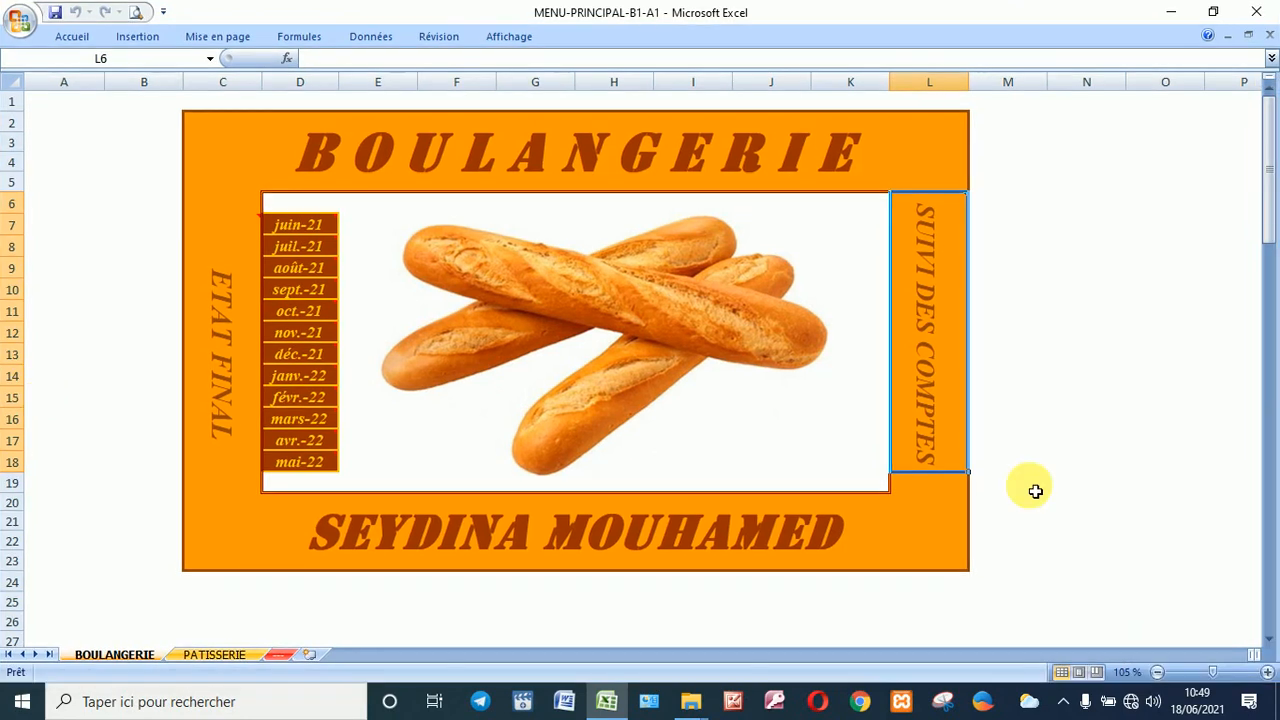
left_click(935, 333)
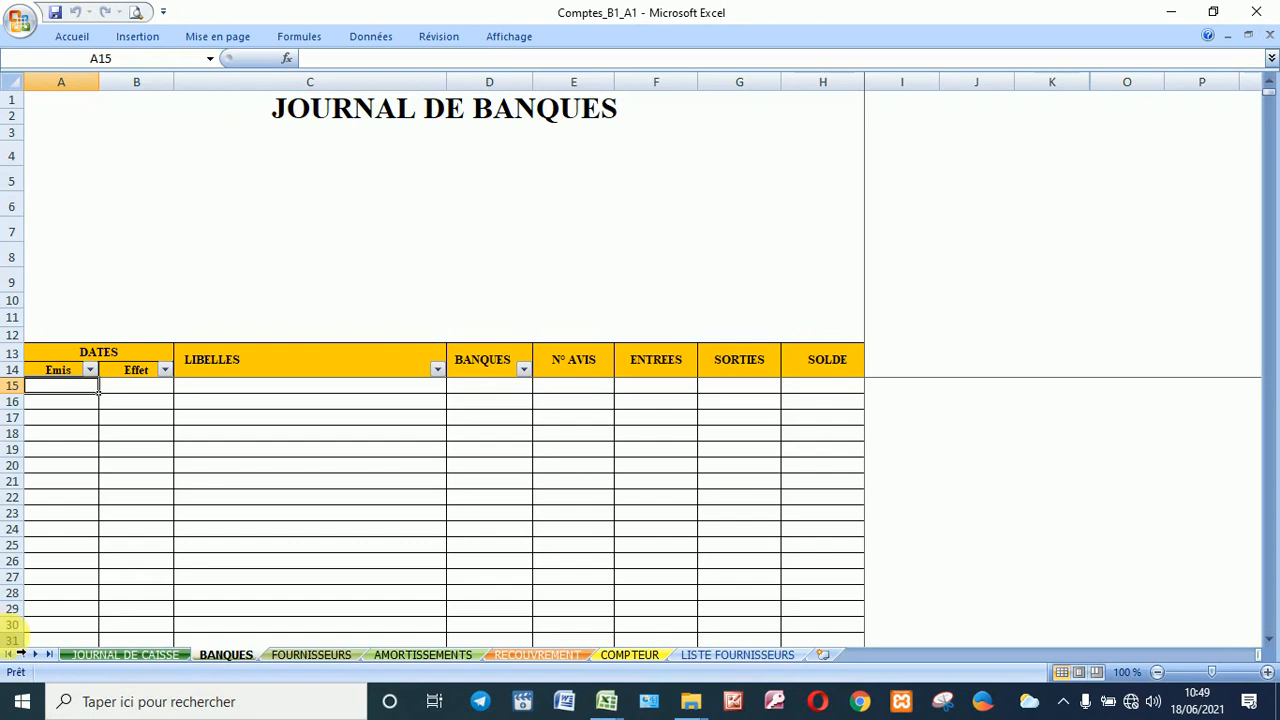
Step: In JOURNAL DE CAISSE, enter the 945 600 receipt in D10 and the 60 000 Achat améliorant outflow in row 11
left_click(126, 658)
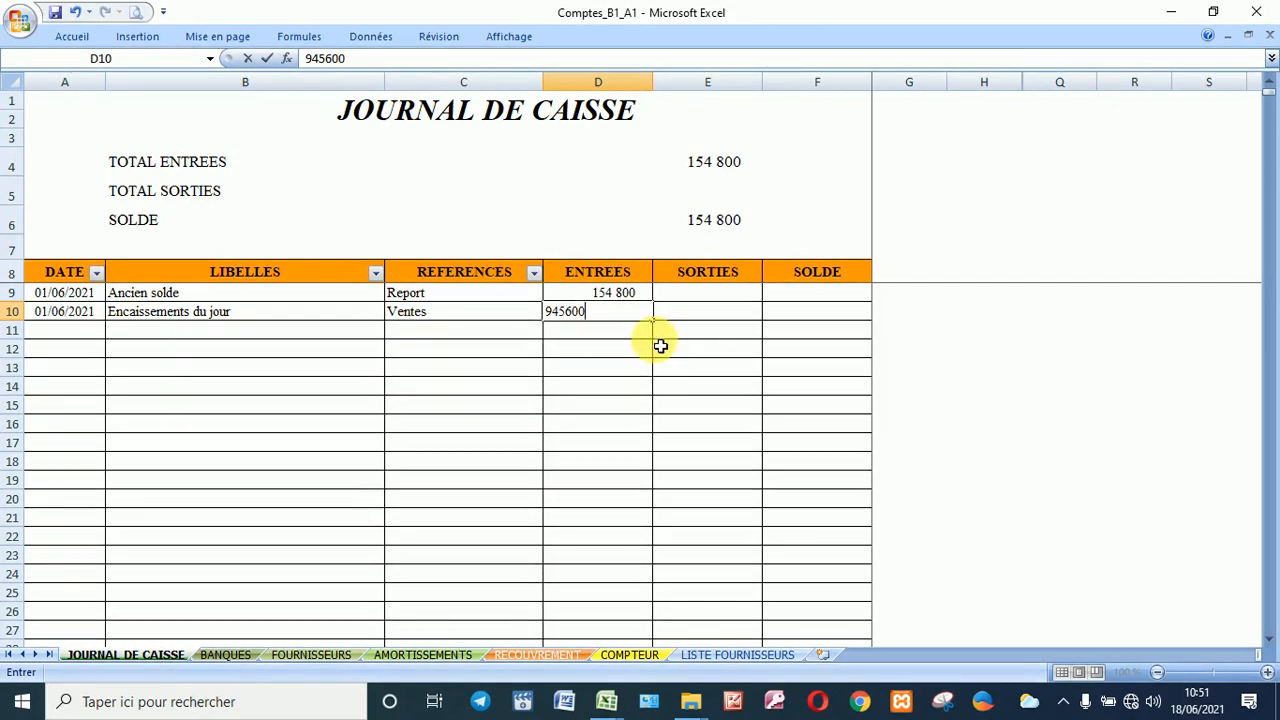
key("Return")
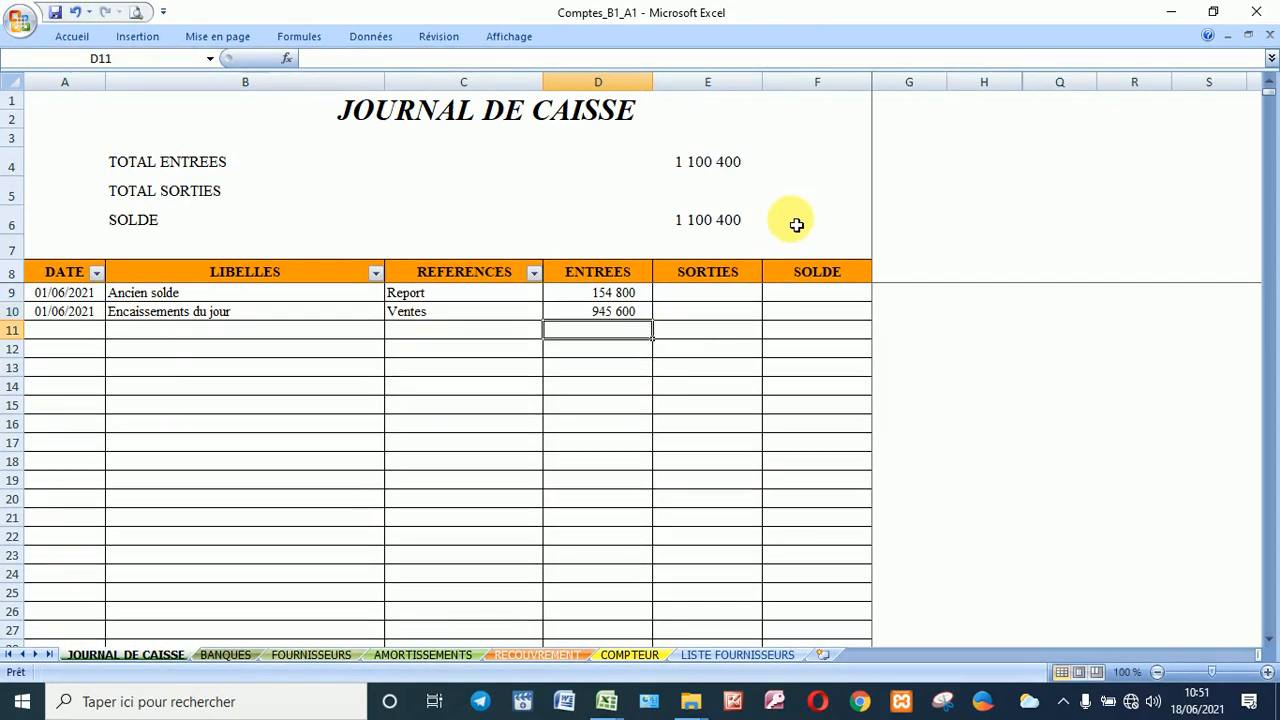
left_click(62, 337)
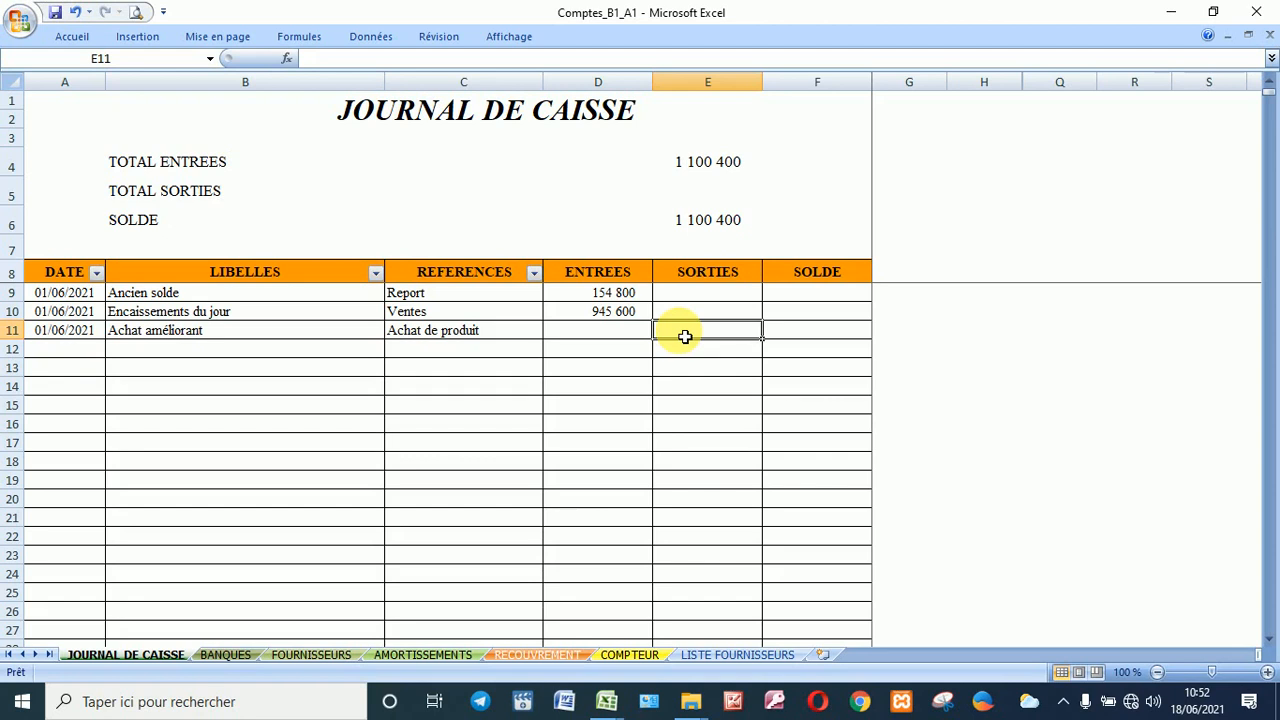
type("60000")
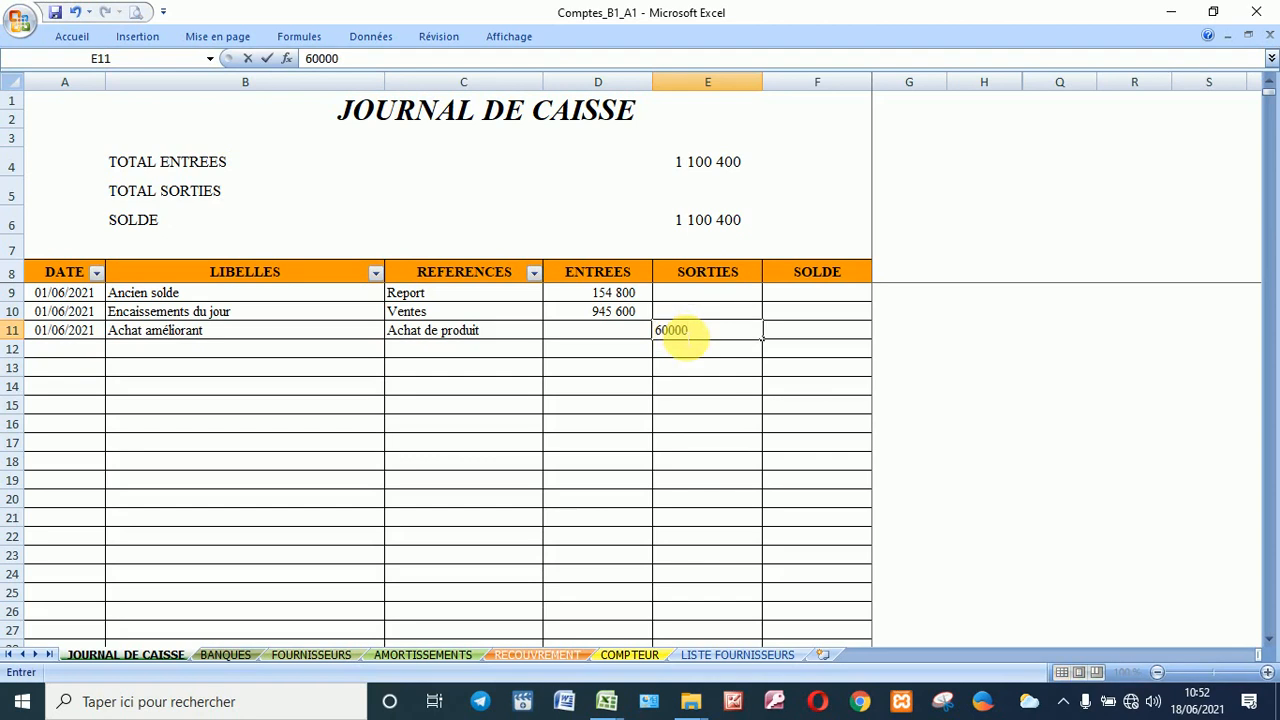
key("Return")
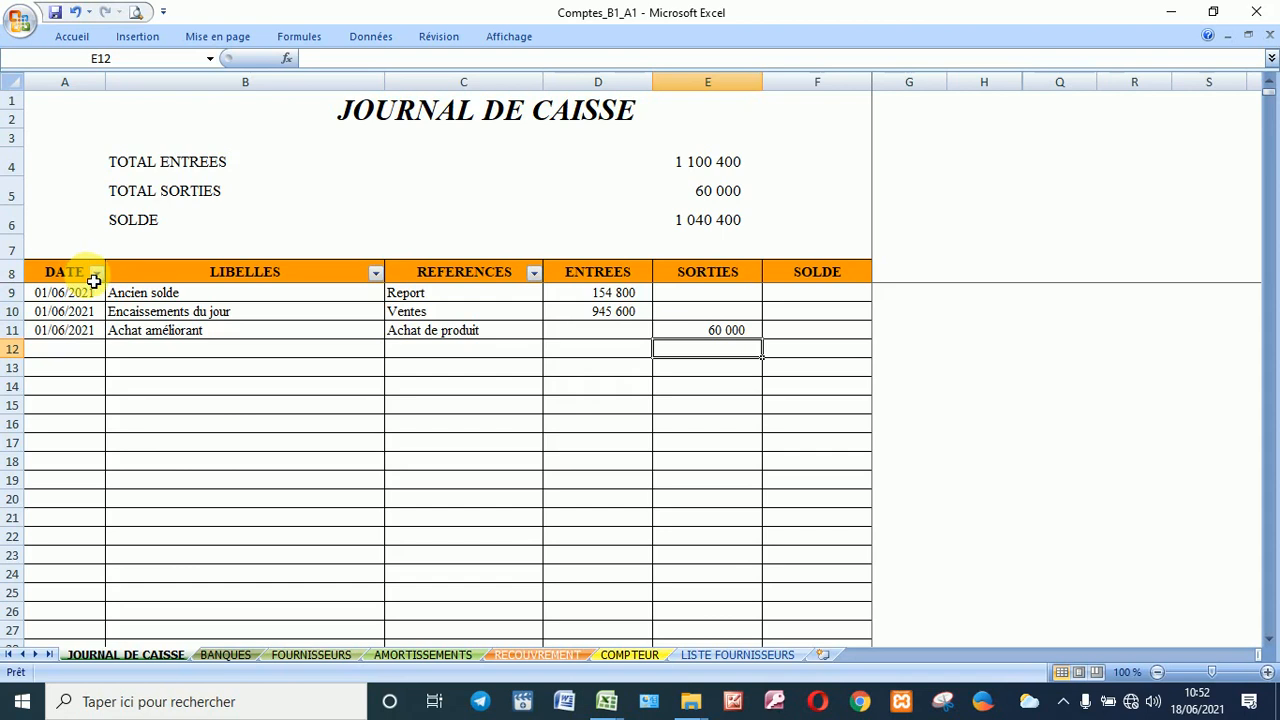
Step: Start an Entre… date filter on the DATE column, cancel it unchanged, and show the BANQUES sheet
left_click(97, 274)
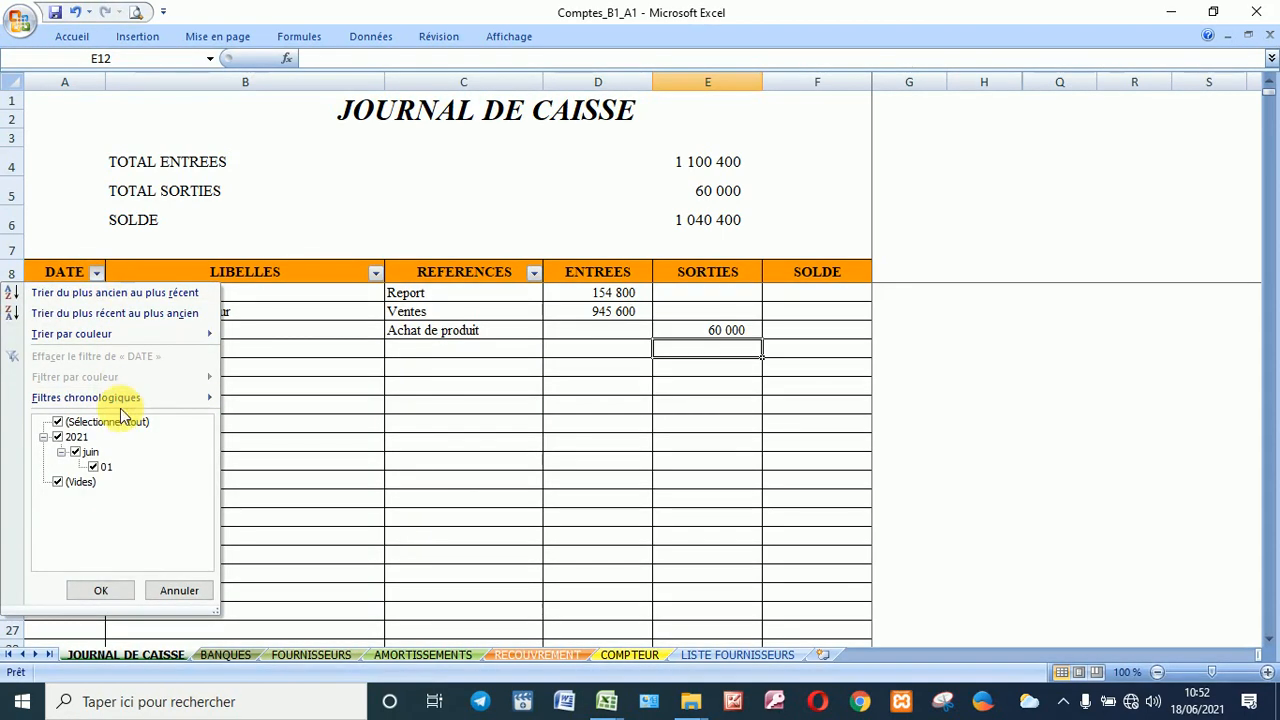
mouse_move(118, 400)
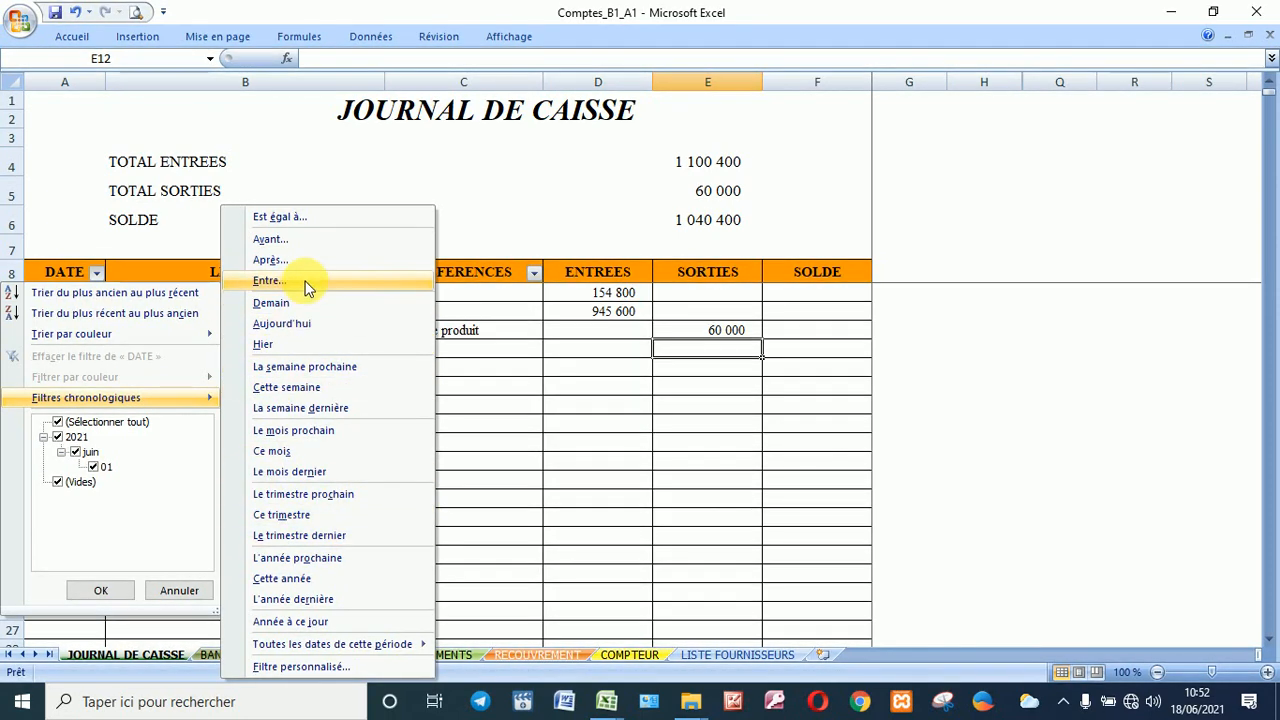
left_click(308, 219)
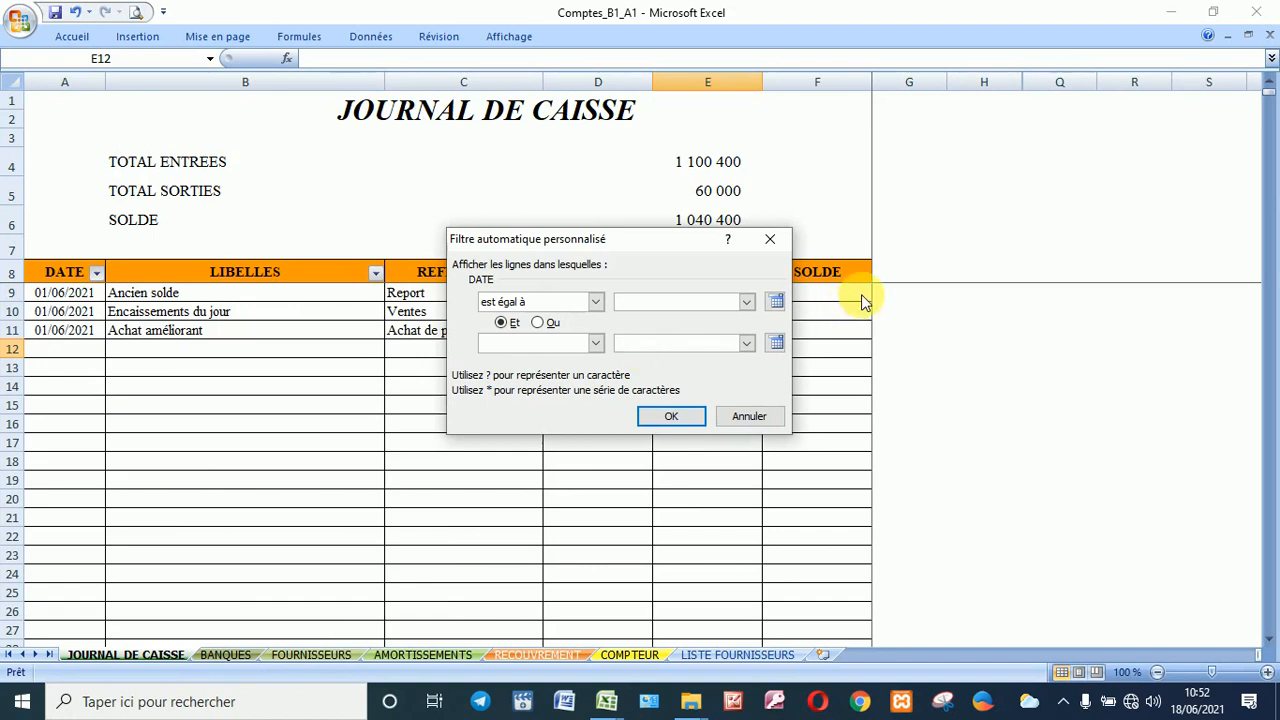
left_click(778, 302)
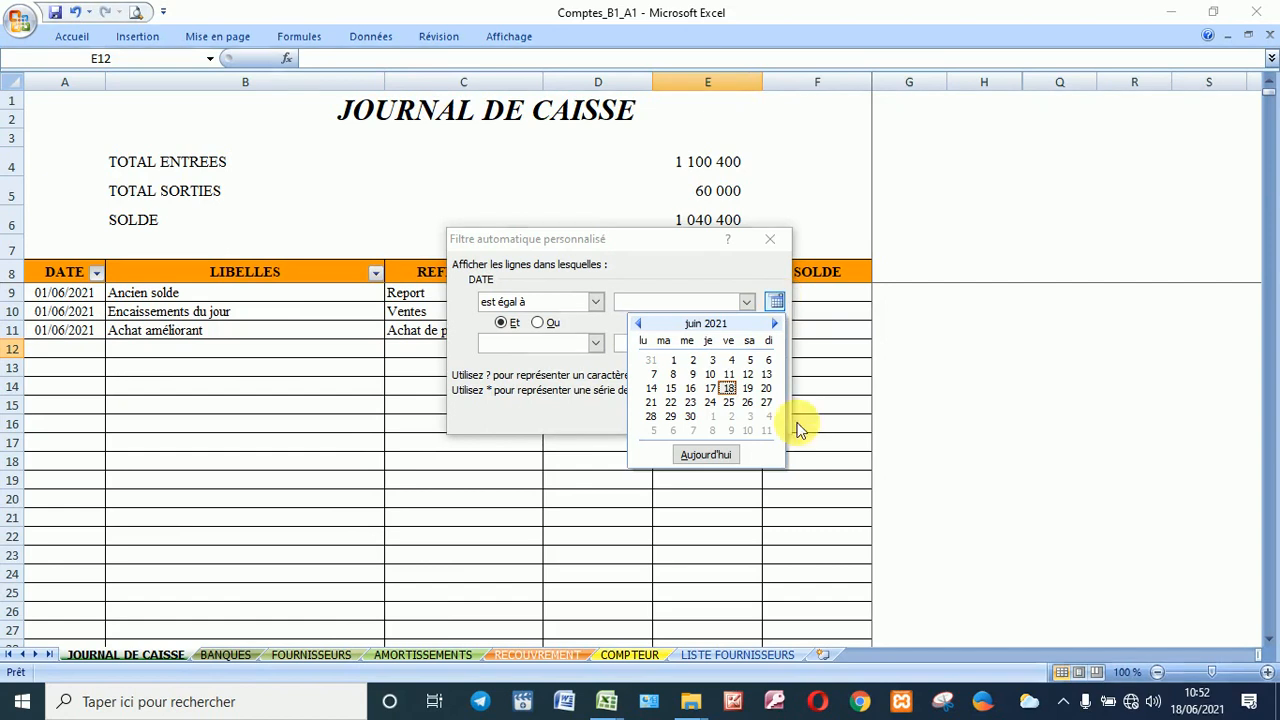
left_click(940, 427)
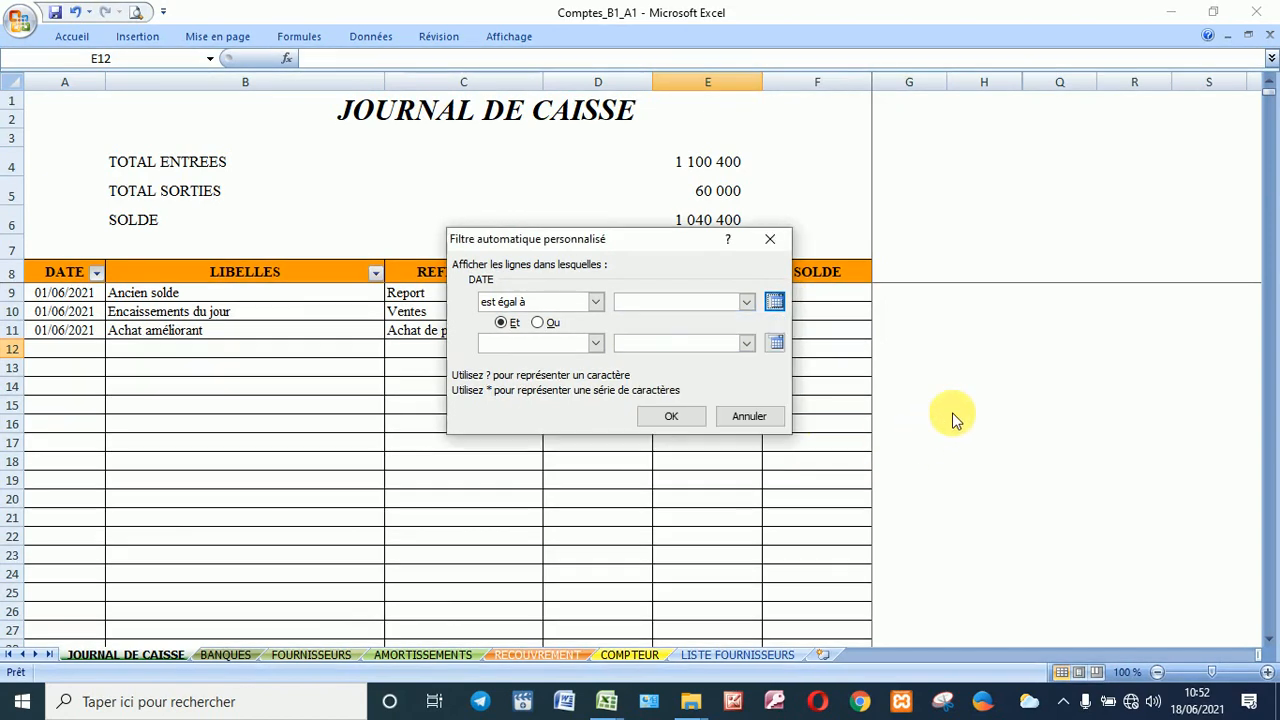
left_click(750, 416)
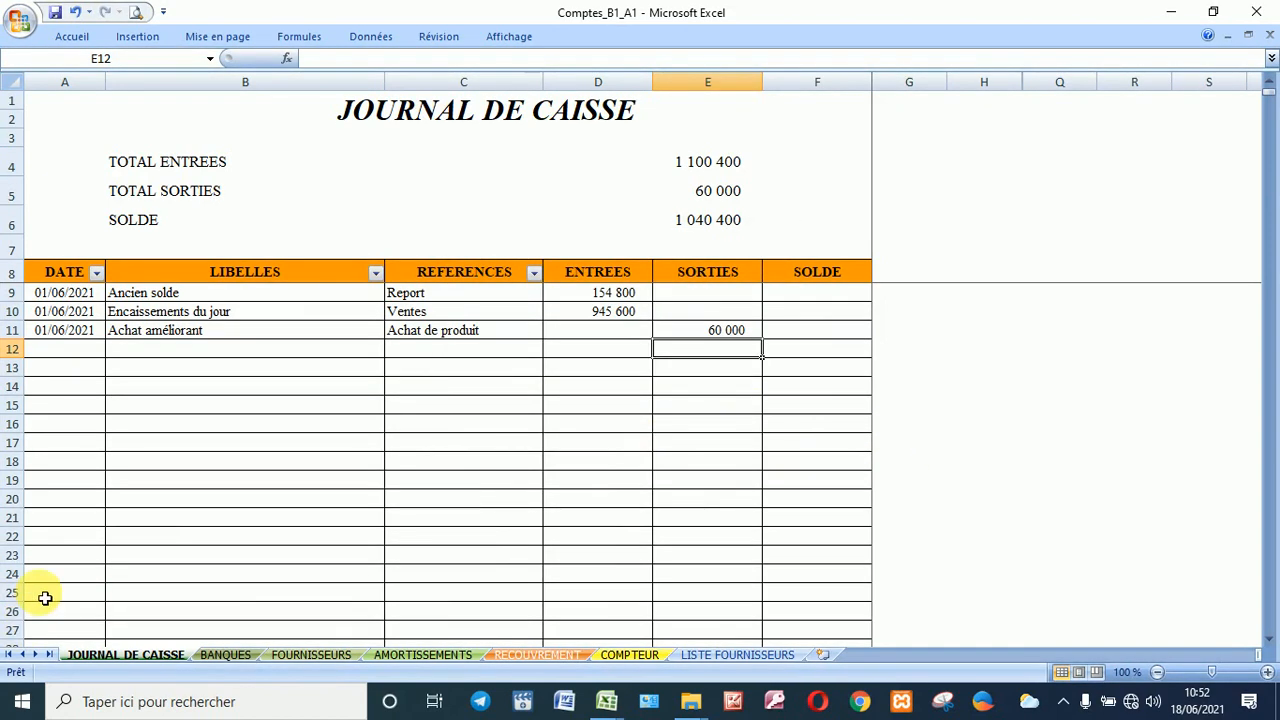
left_click(226, 655)
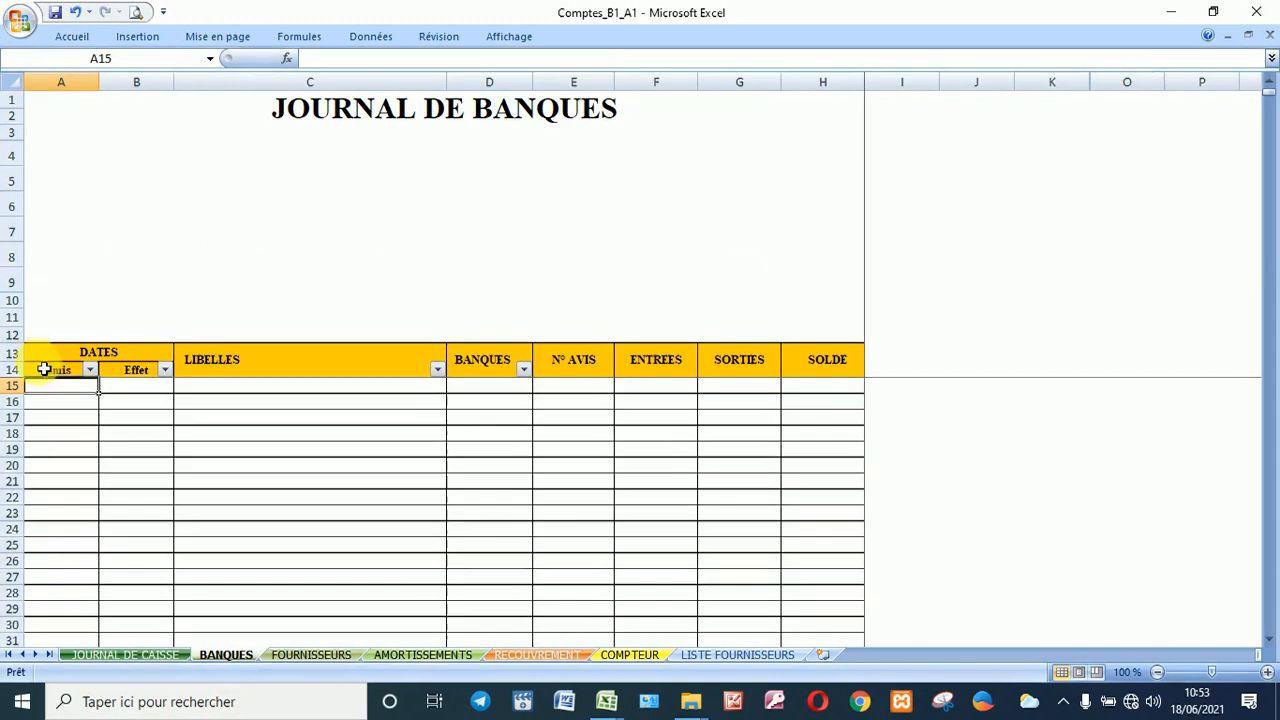
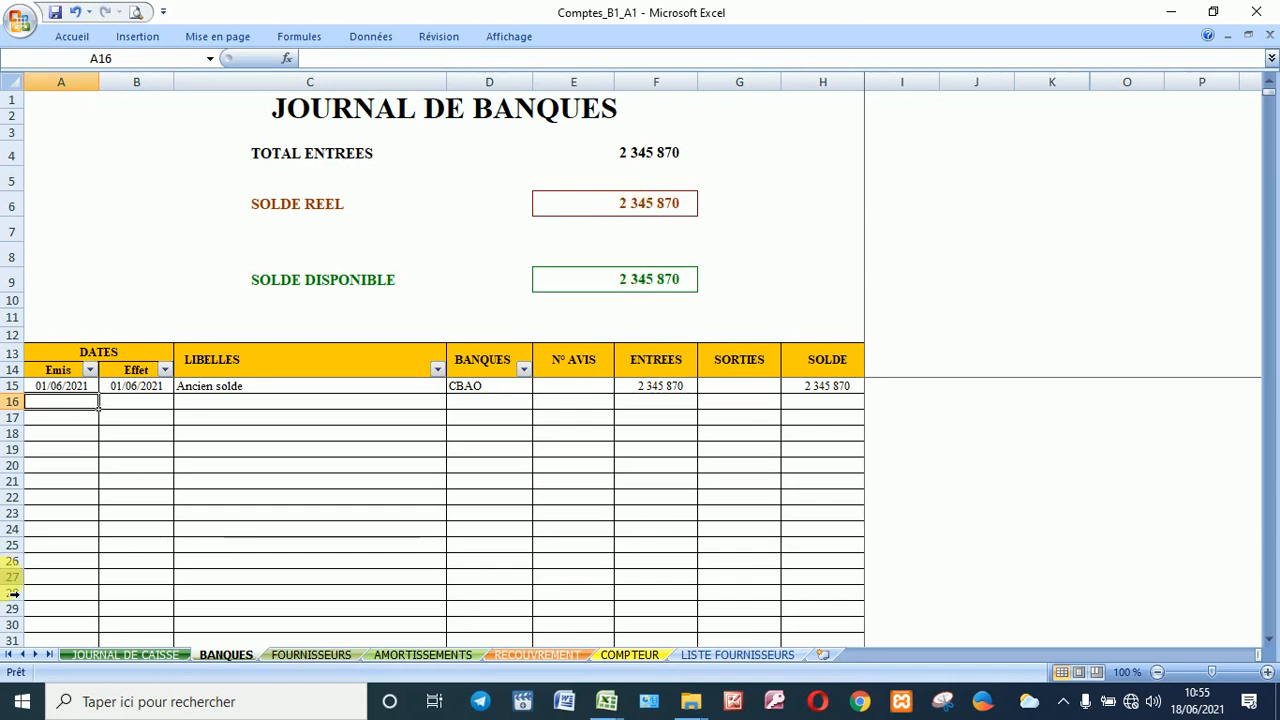
Step: Fill row 16 with issue date 2/6, effect date 20/06 and a 1 000 000 cheque withdrawal
type("2/6")
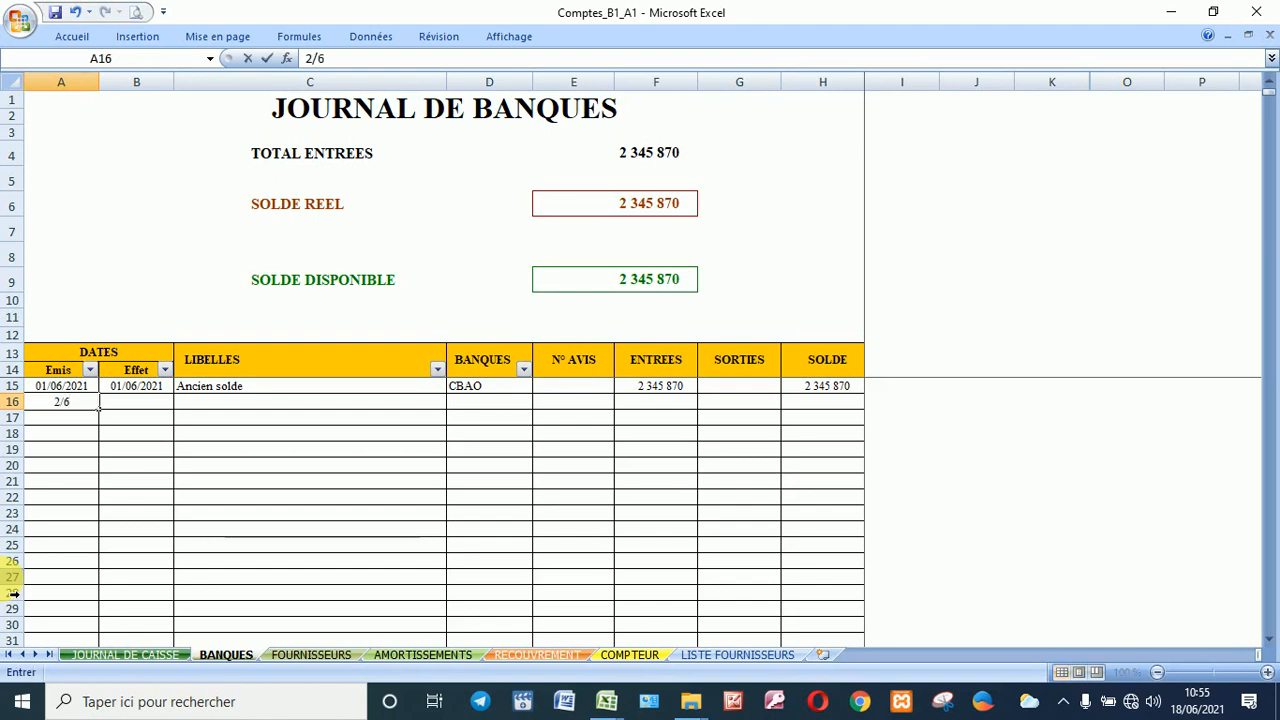
key("Tab")
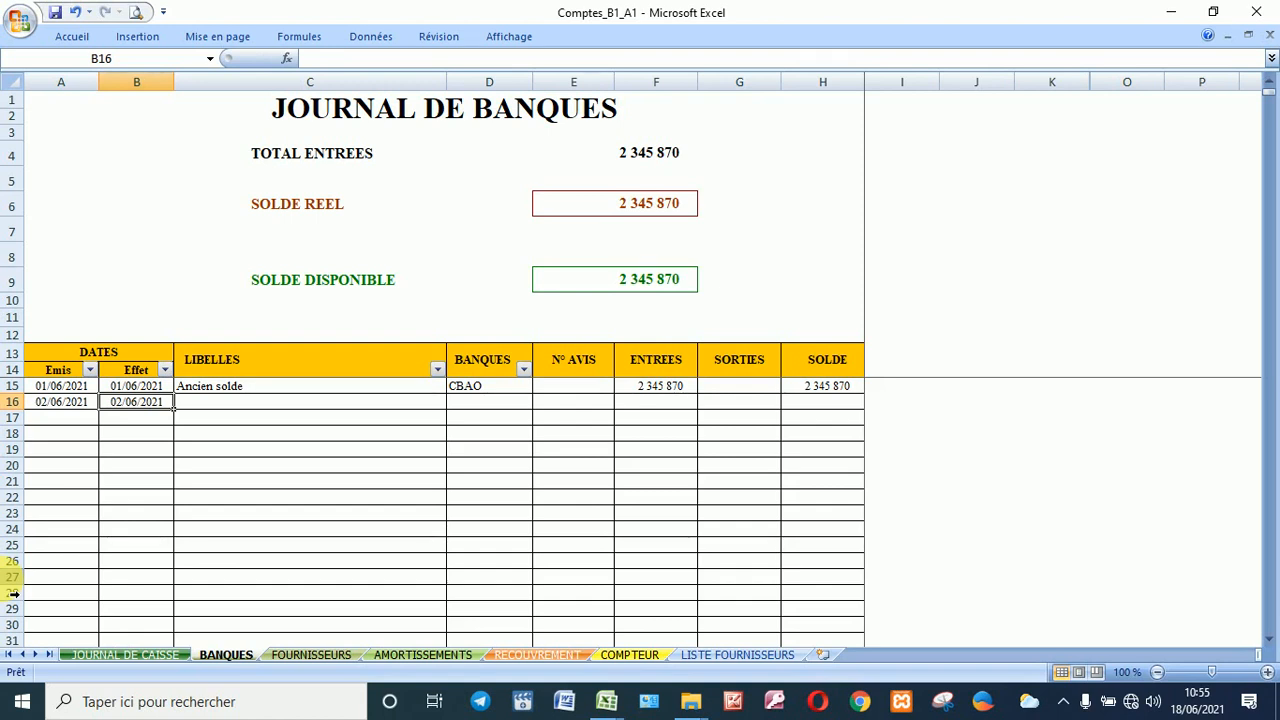
type("20/")
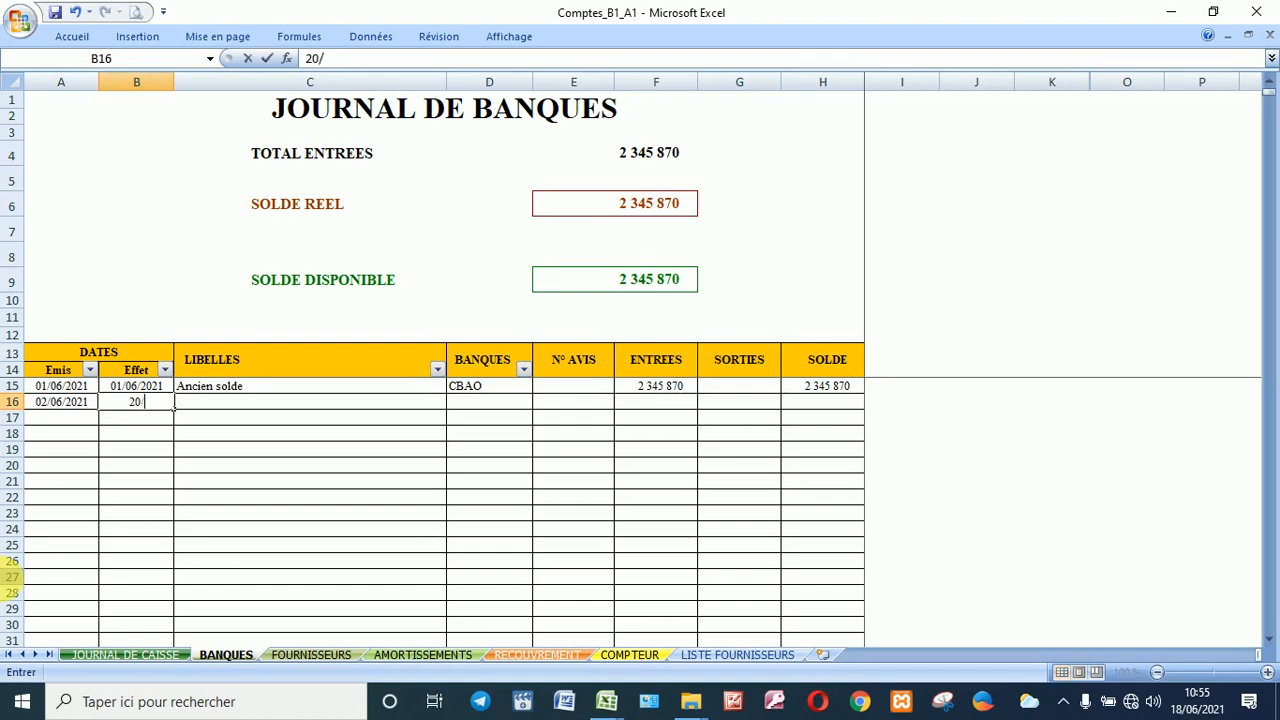
type("06")
key("Tab")
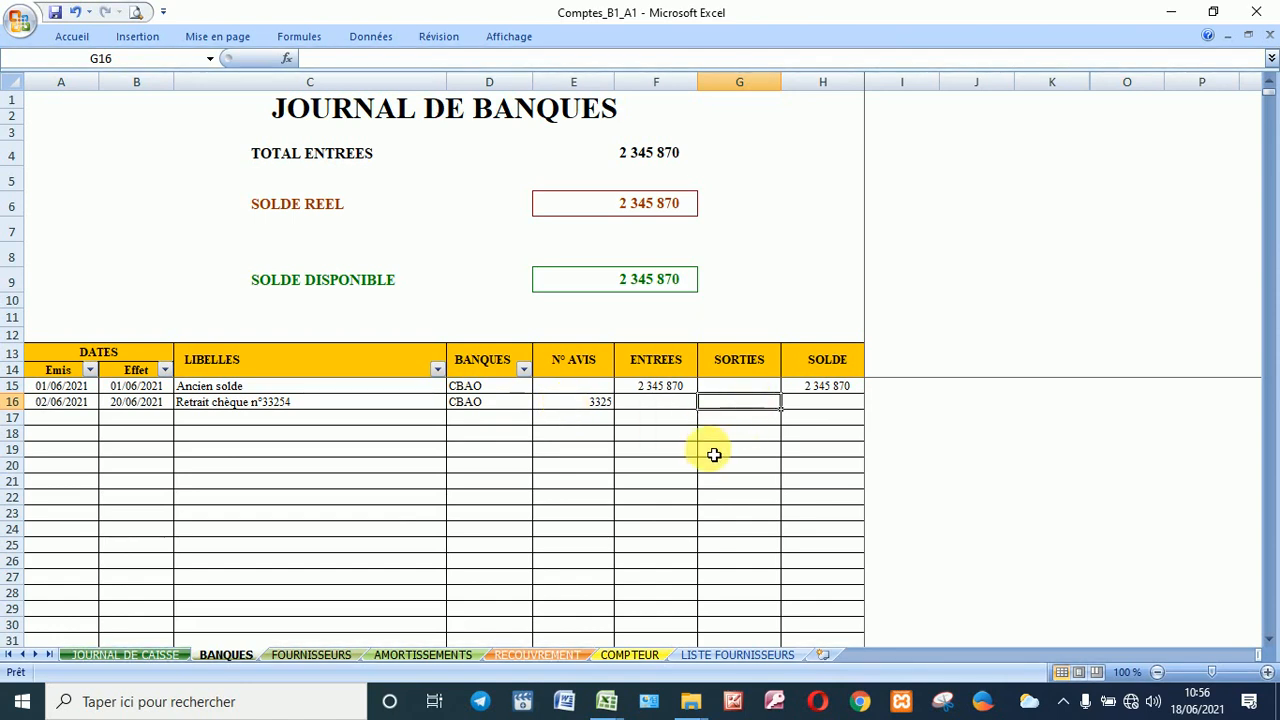
type("000000")
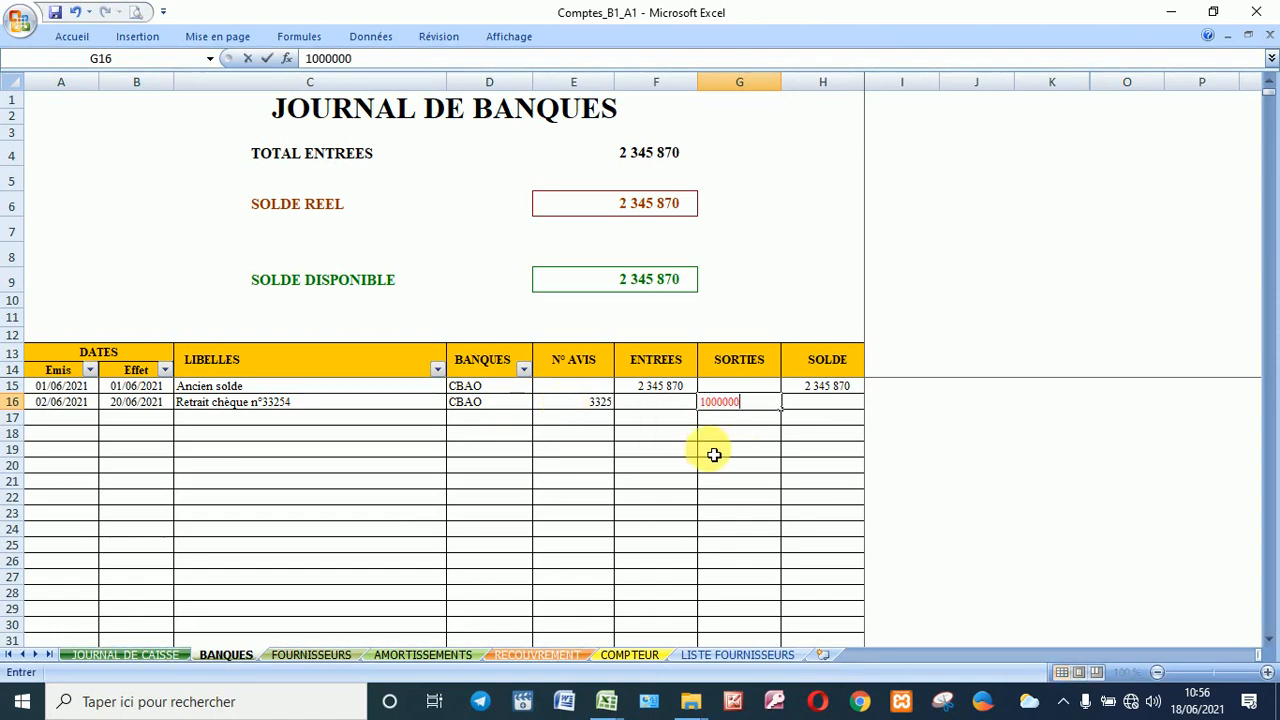
key("Return")
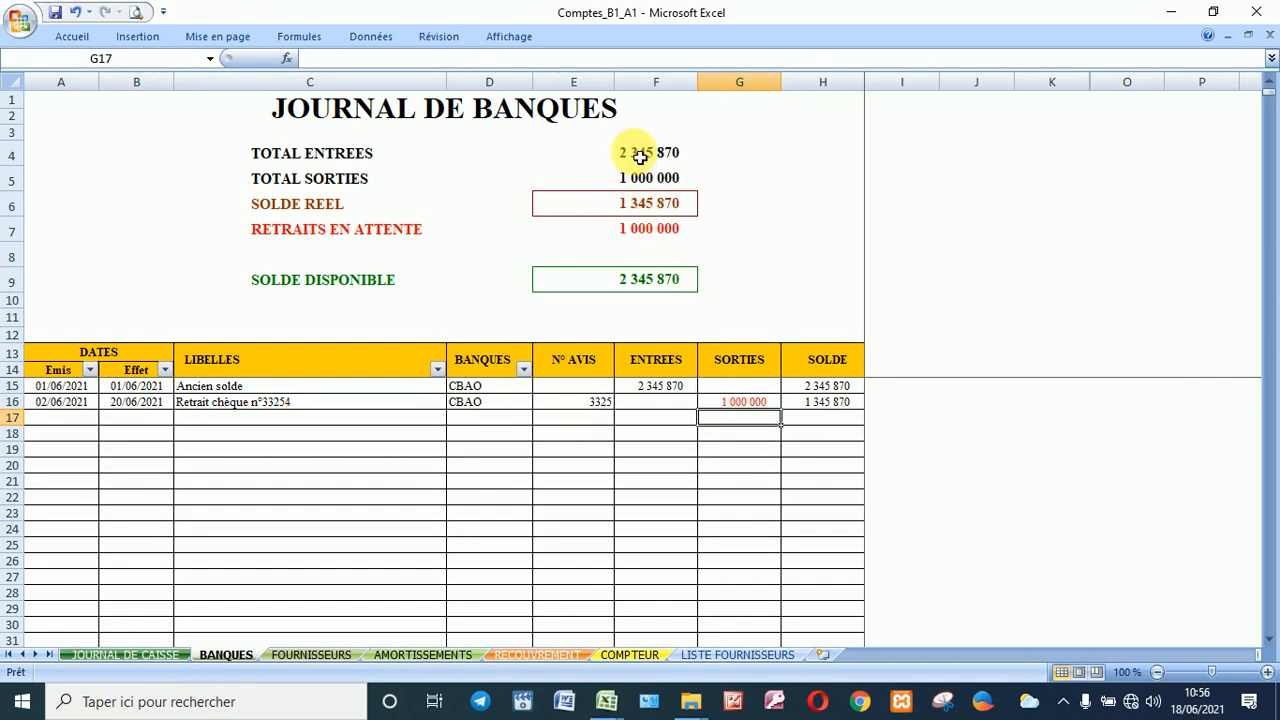
left_click(657, 211)
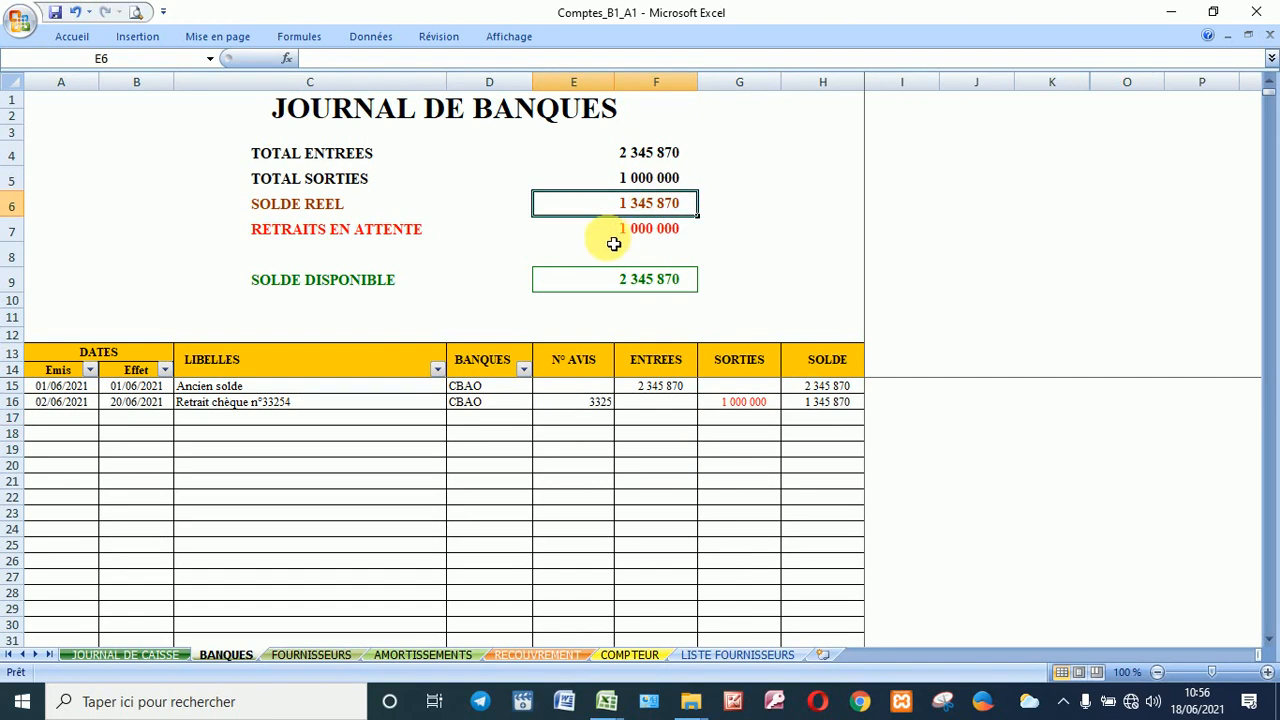
left_click(670, 236)
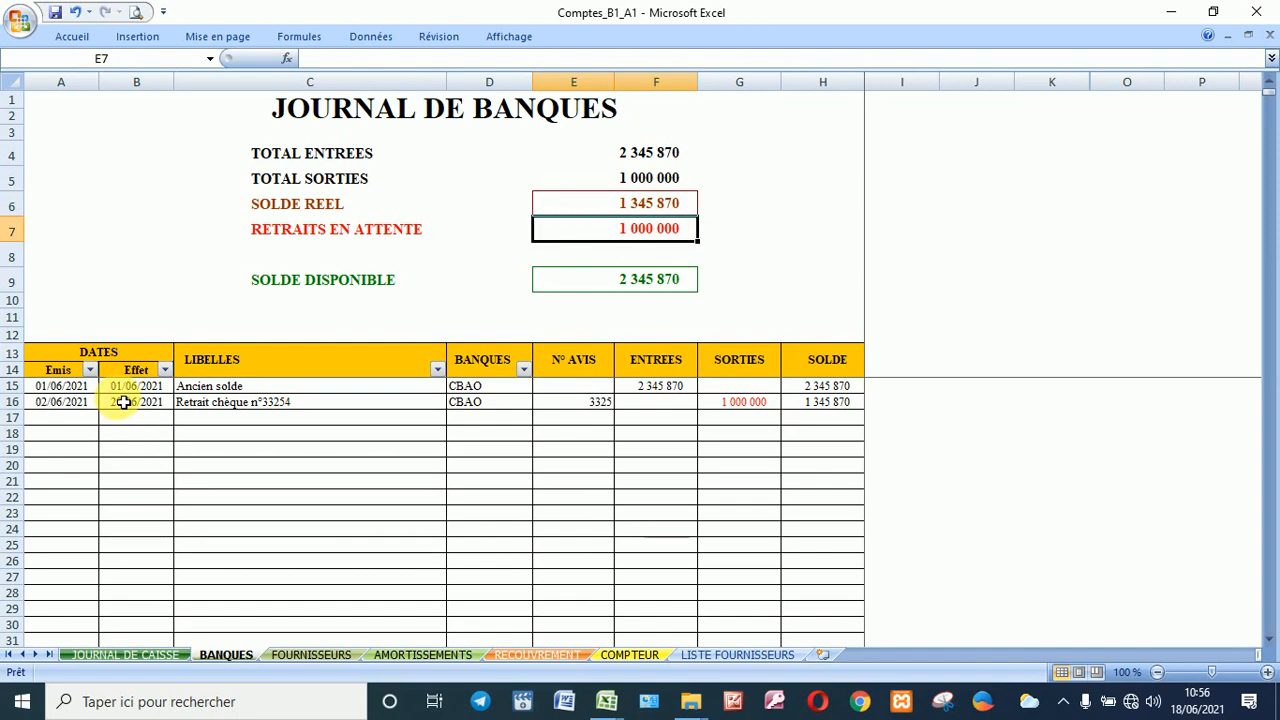
left_click(580, 283)
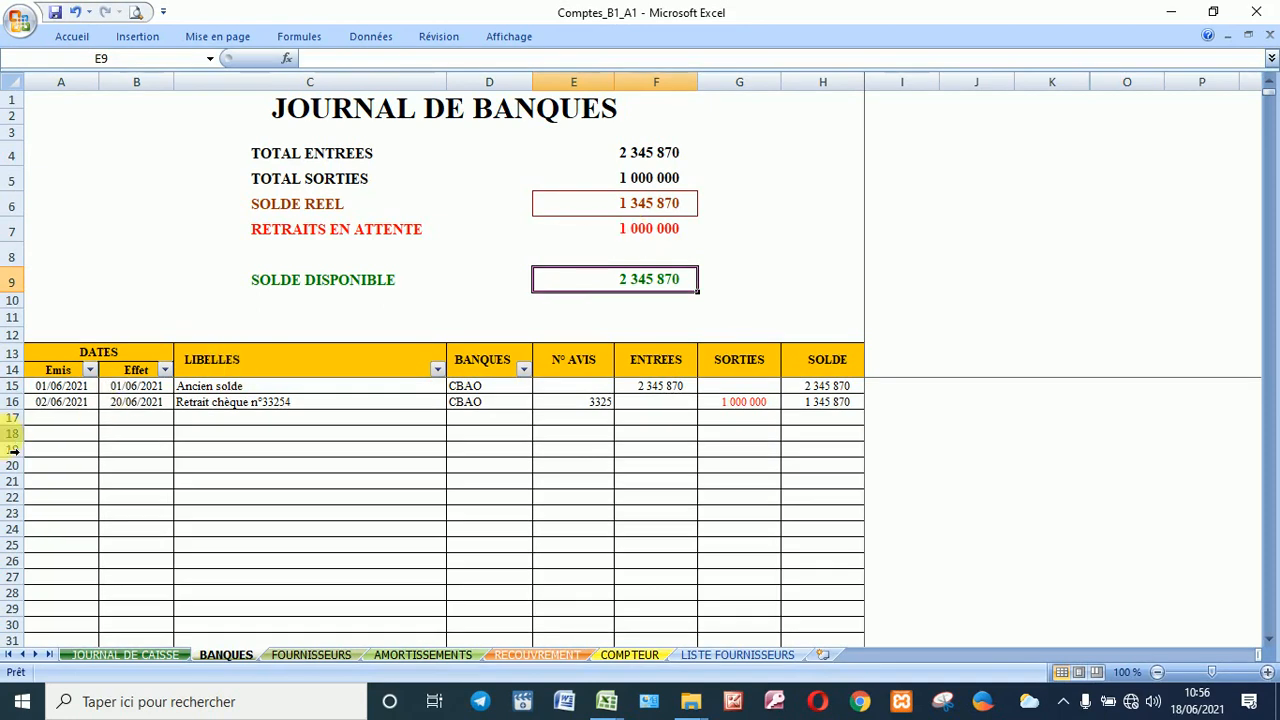
left_click(50, 421)
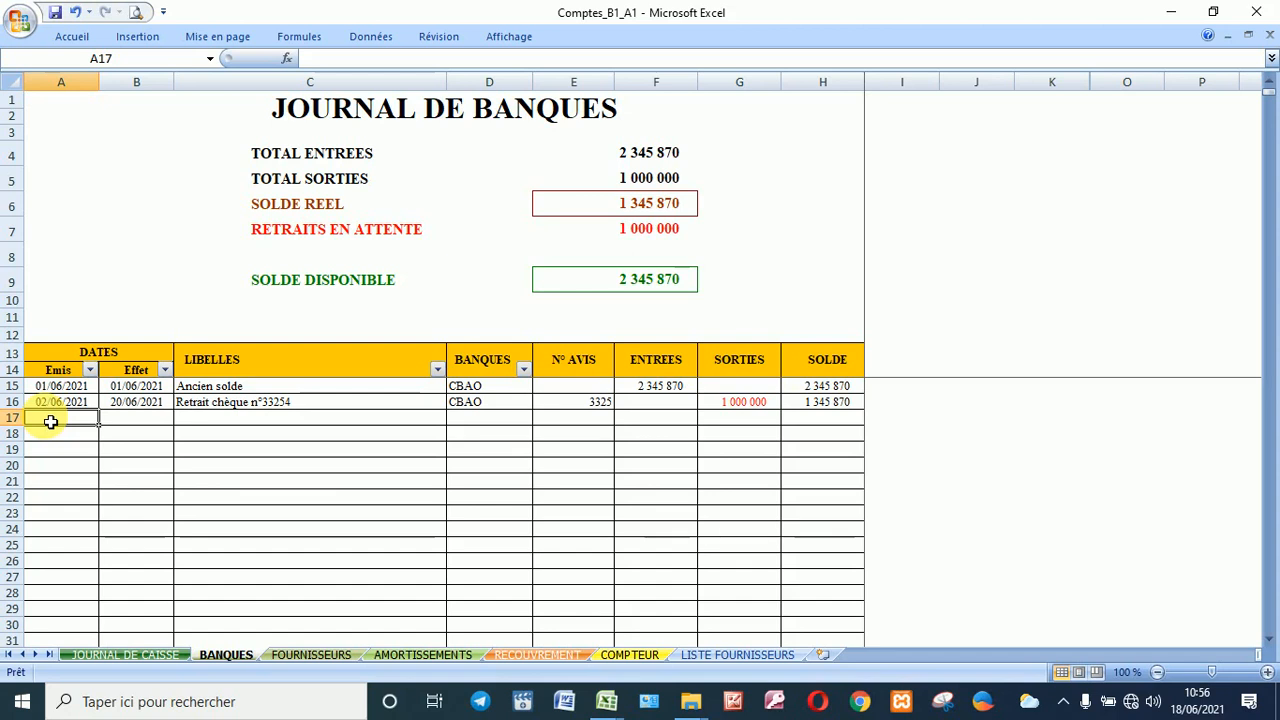
Step: Fill row 17 with issue date 4/6, effect date 22/6 and a 2 500 000 cheque deposit
type("4/")
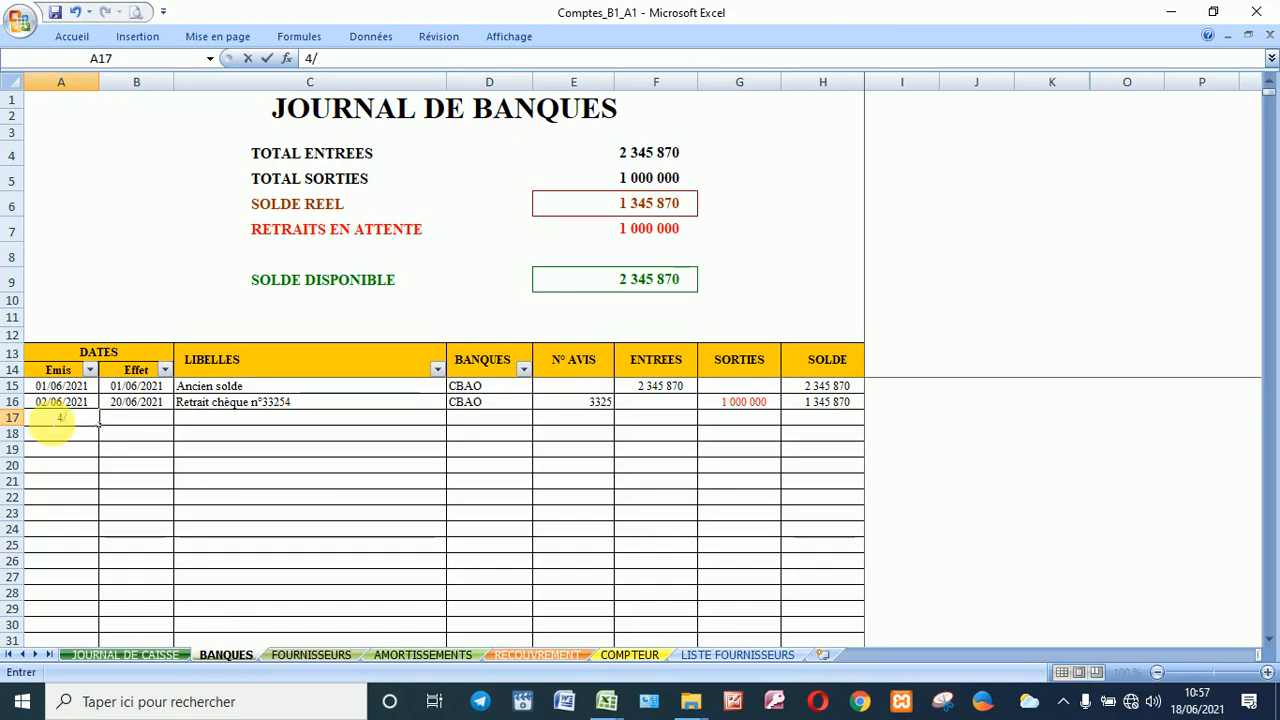
type("6")
key("Tab")
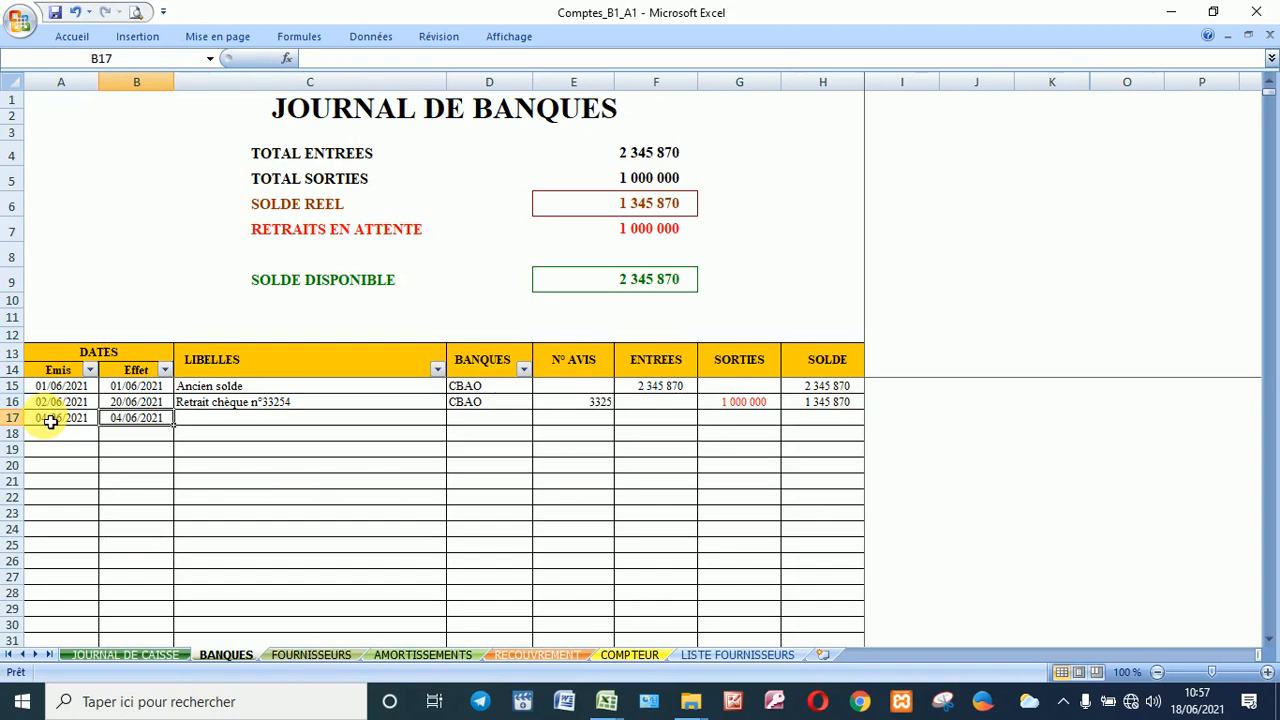
type("22/6")
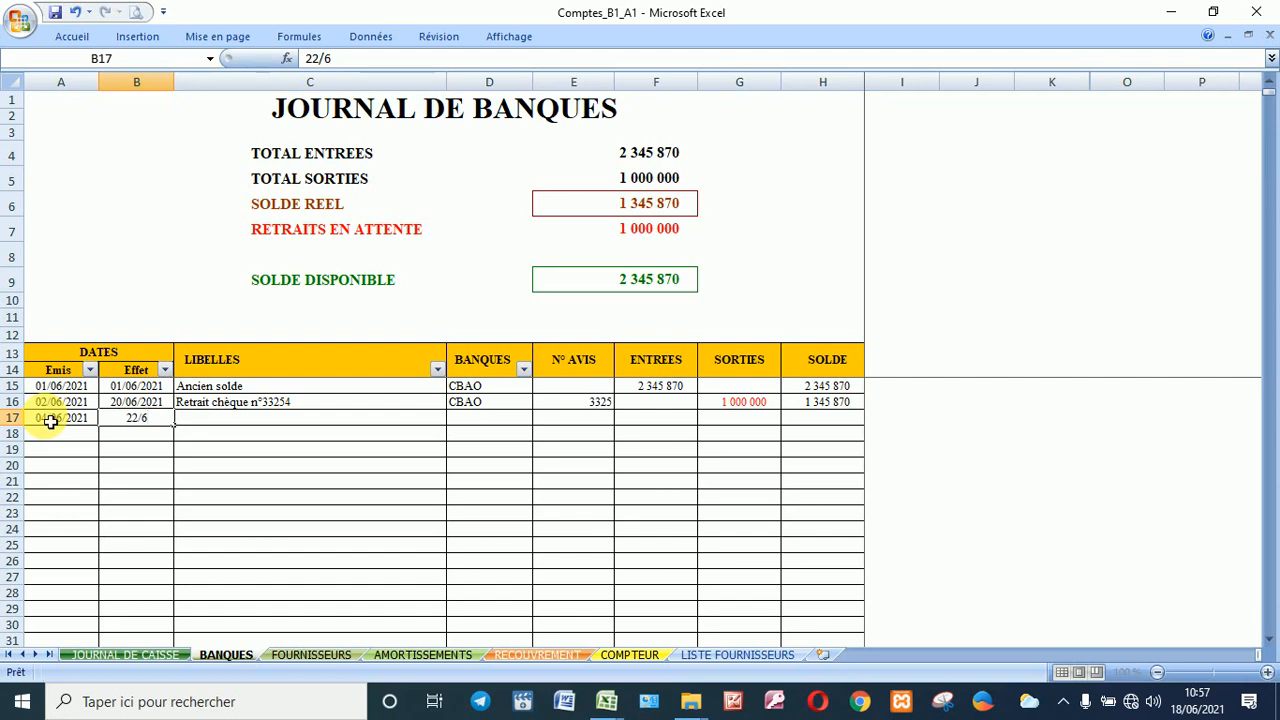
key("Tab")
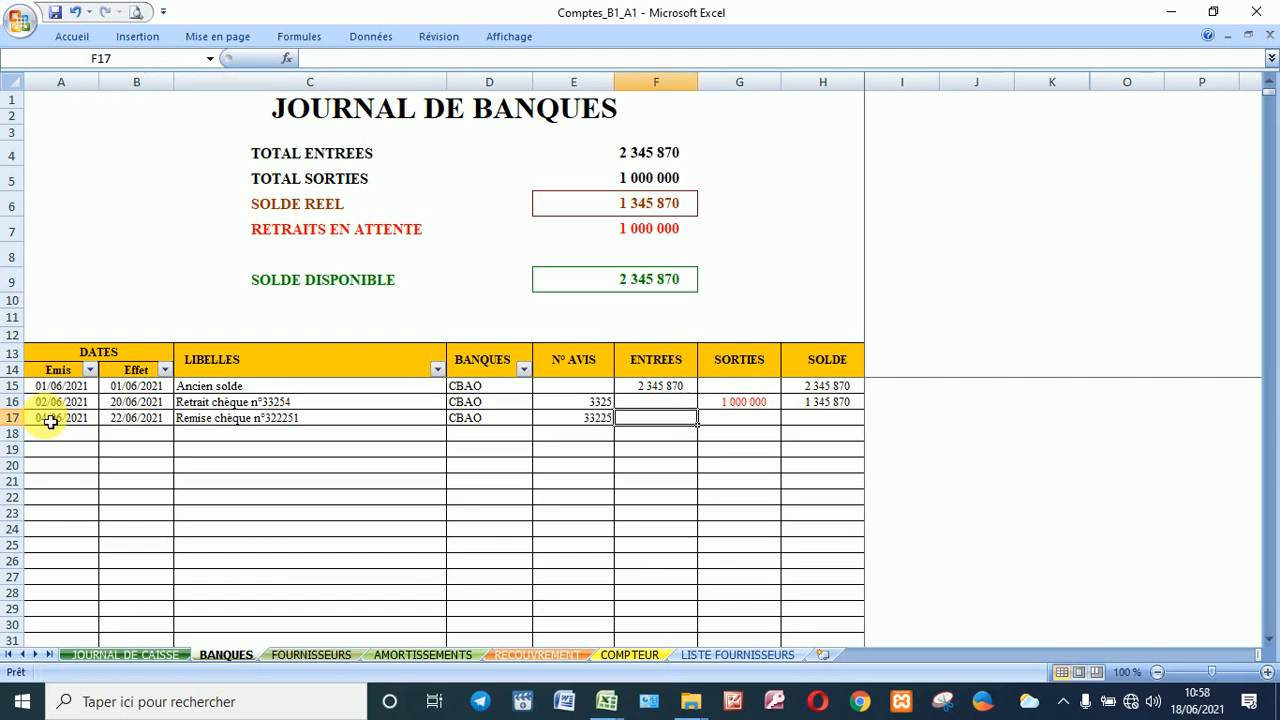
type("25")
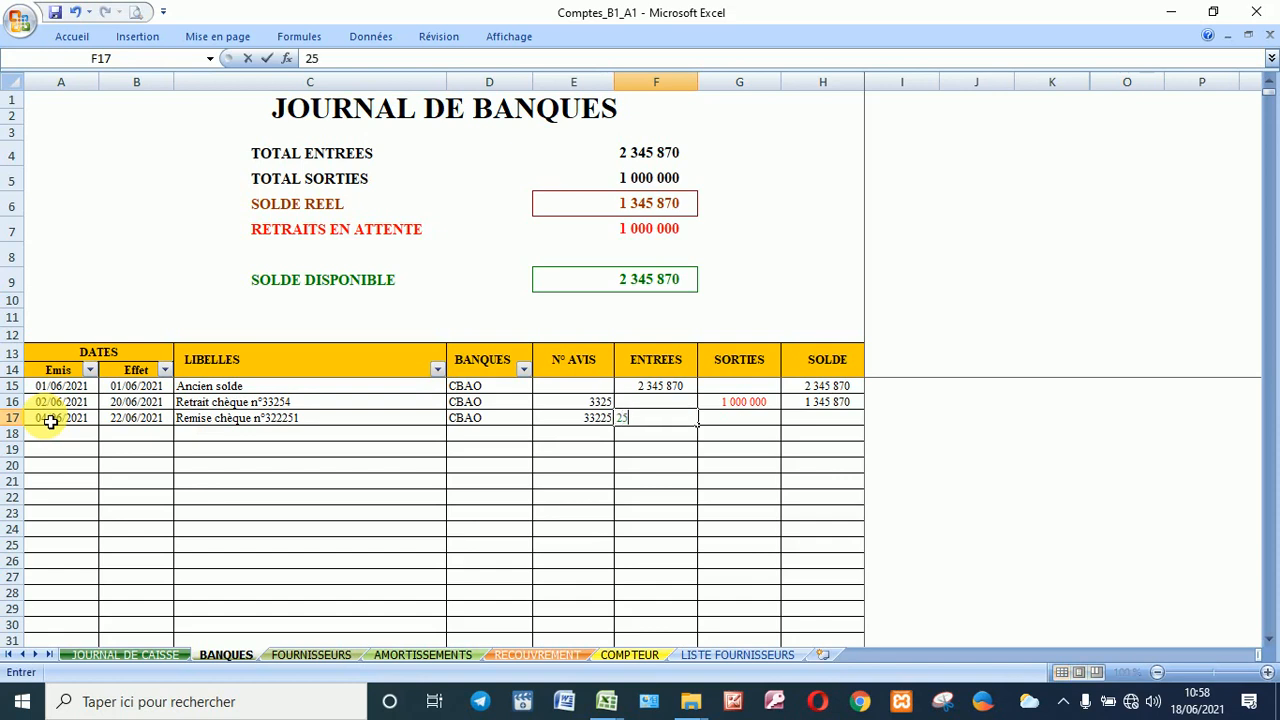
type("00000")
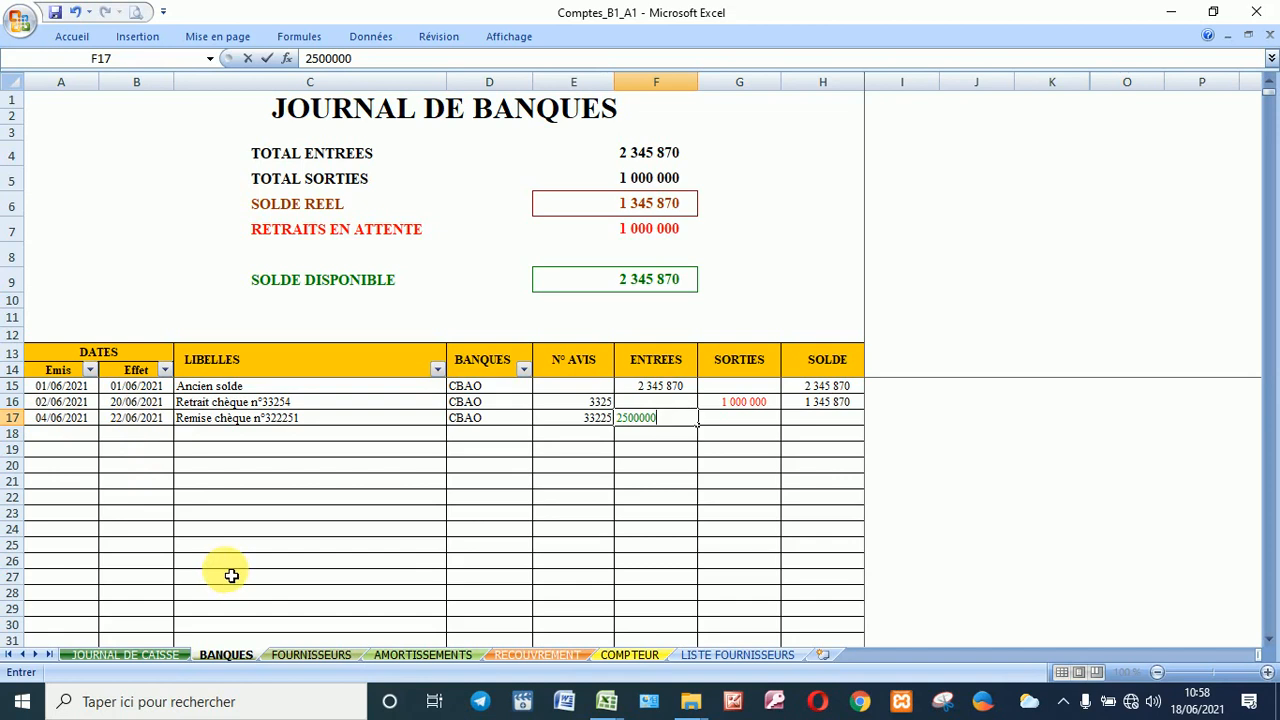
key("Return")
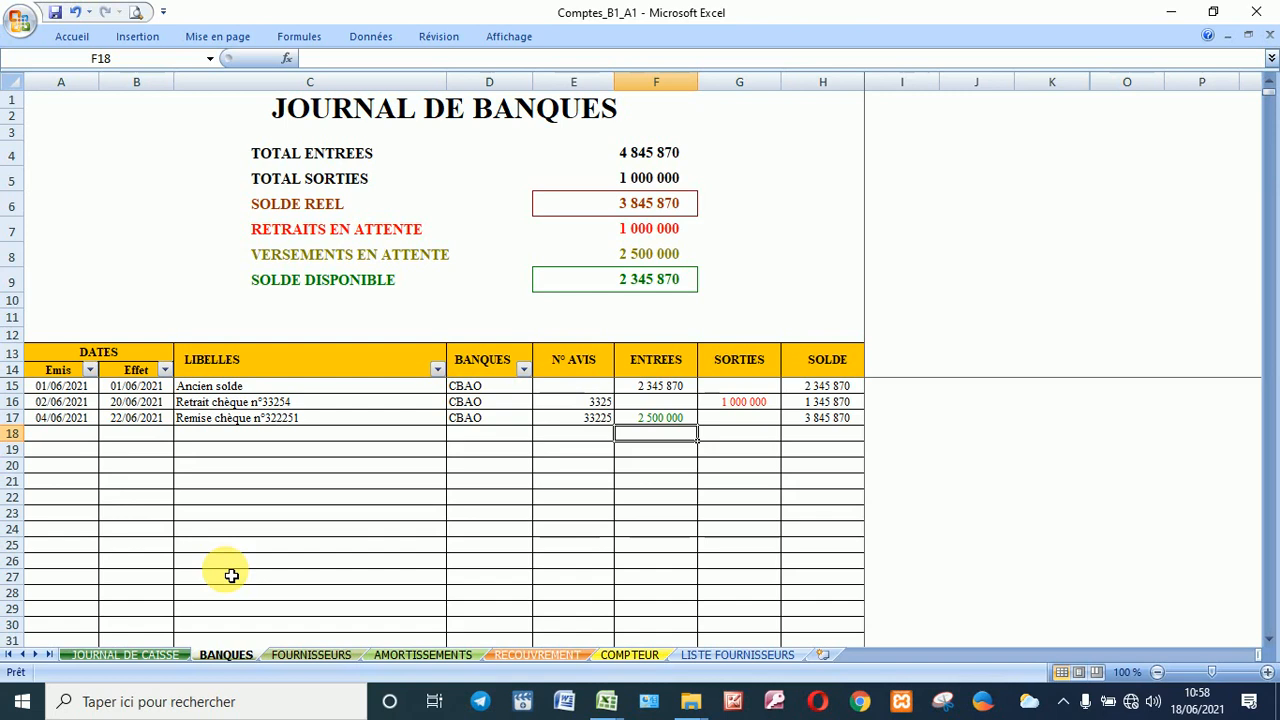
left_click(645, 260)
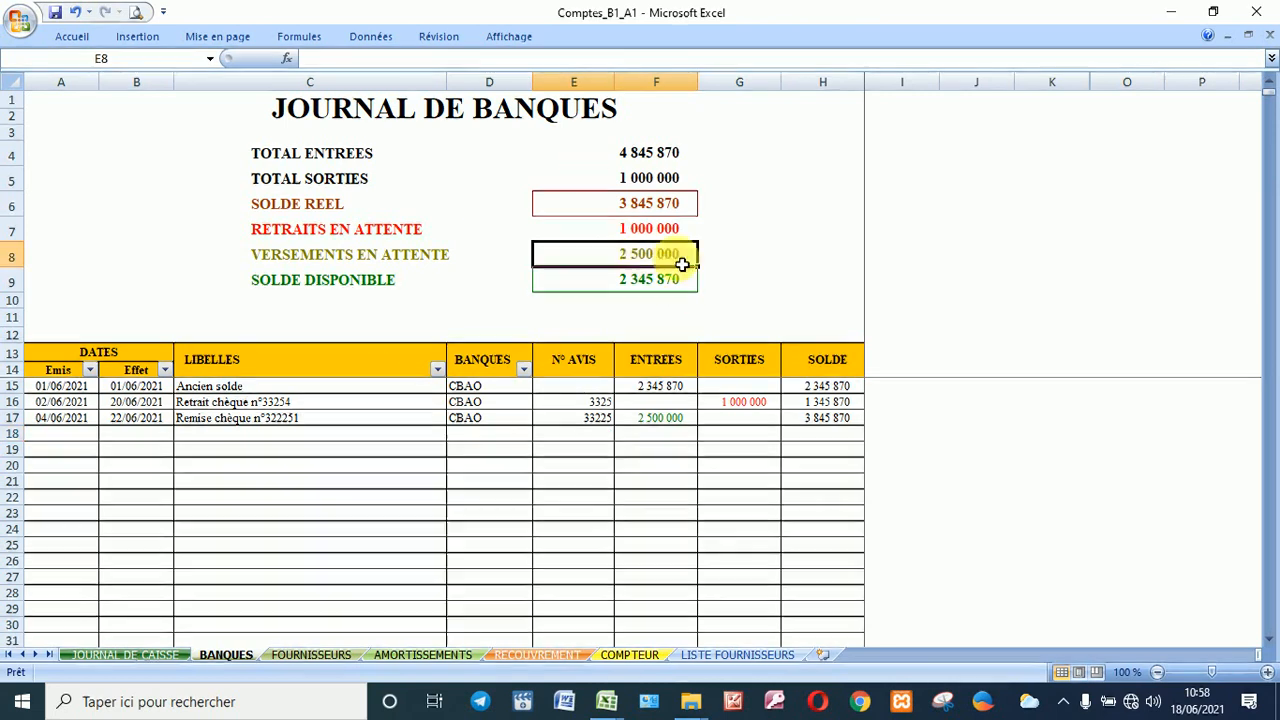
left_click(679, 212)
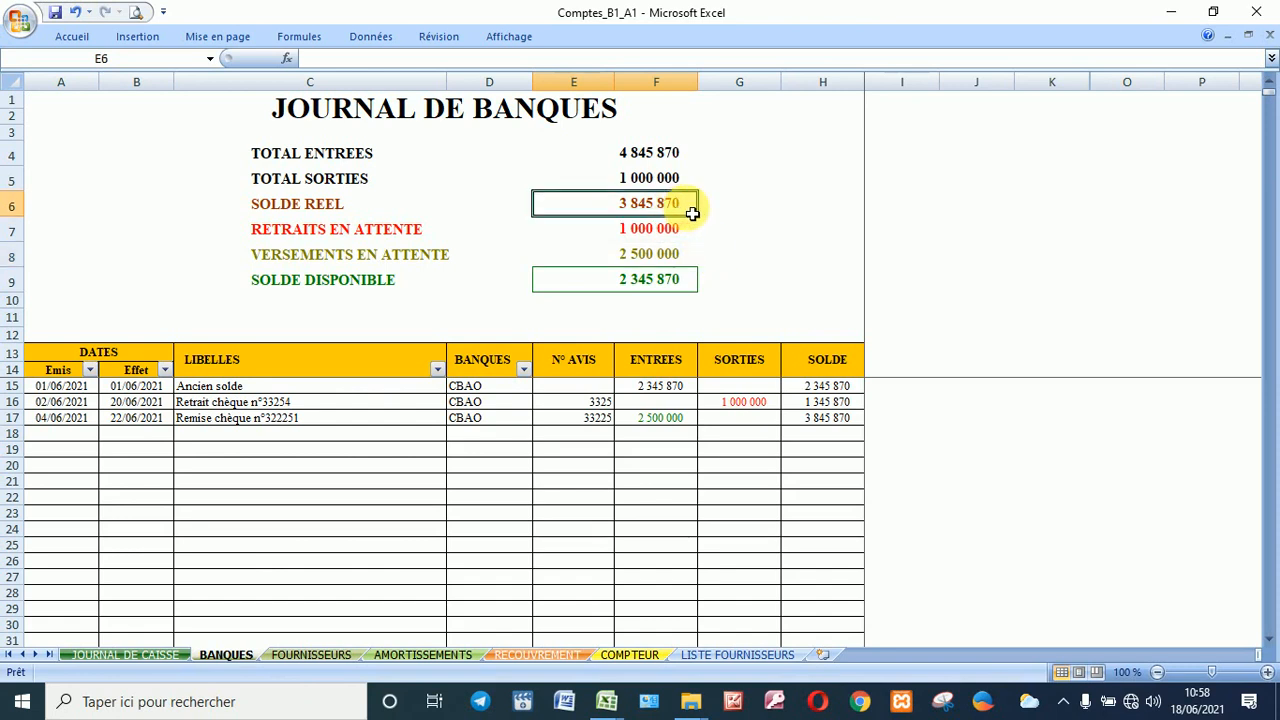
left_click(723, 278)
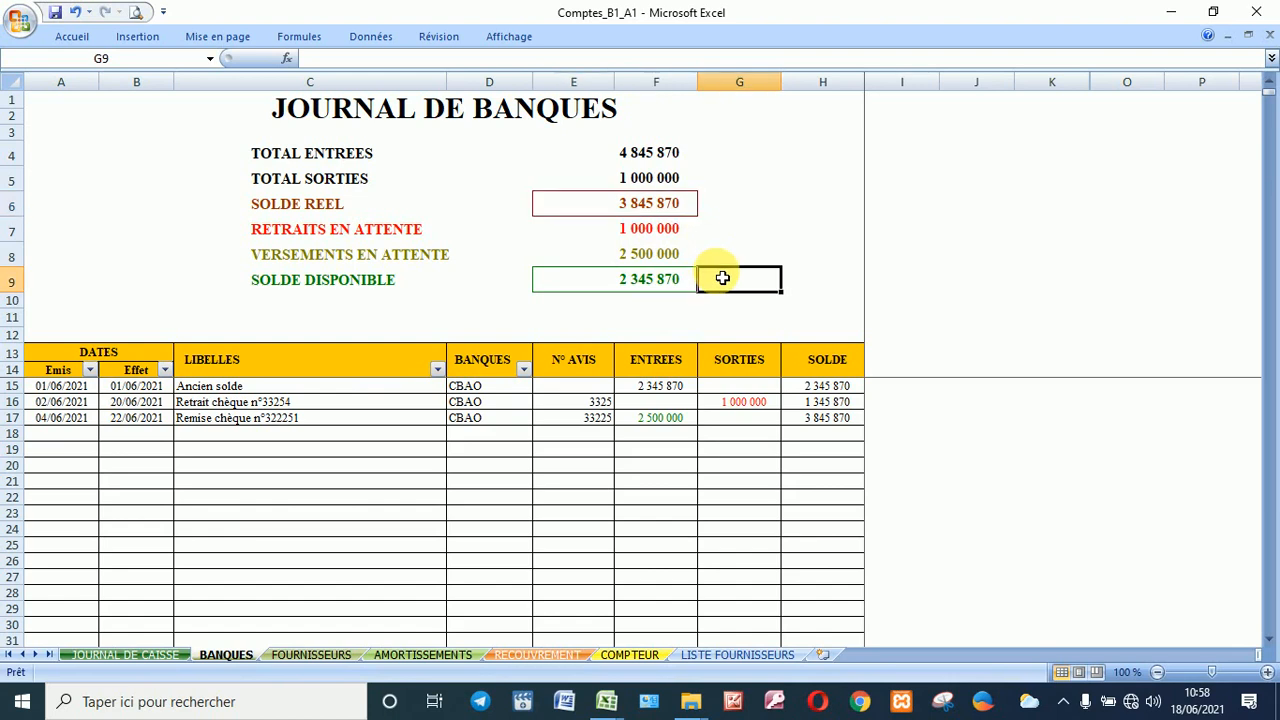
left_click(662, 279)
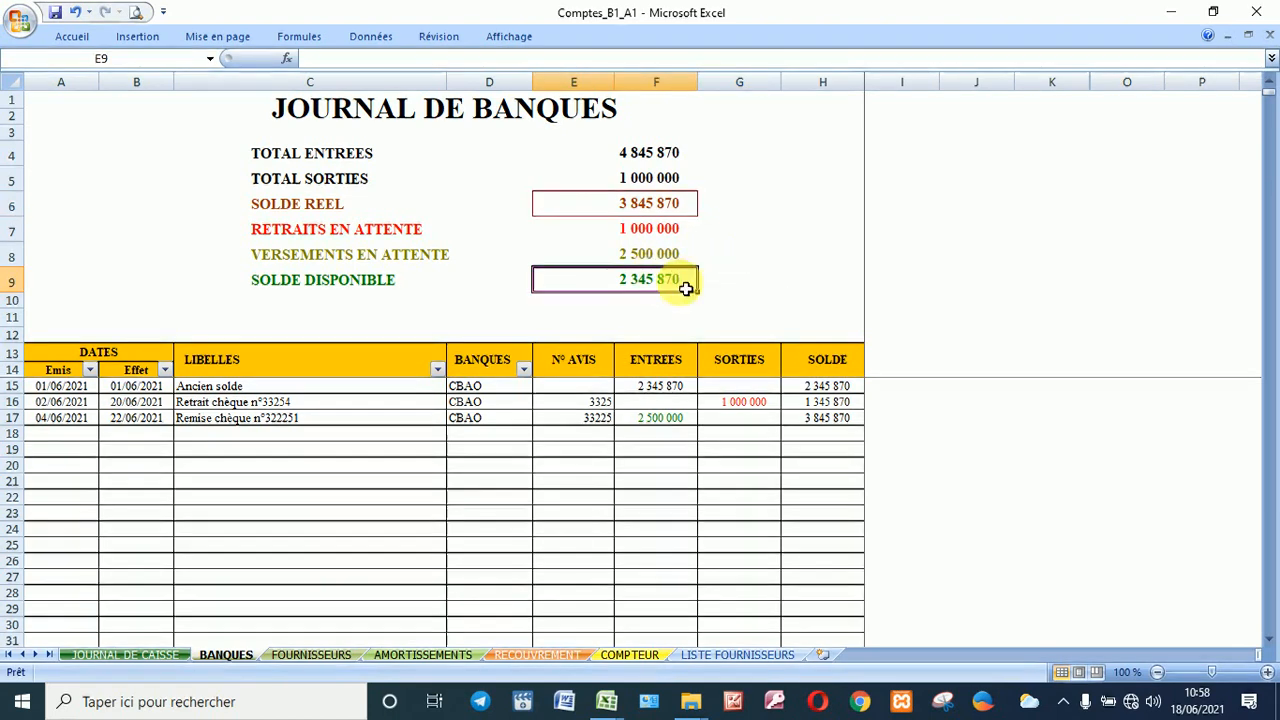
left_click(666, 232)
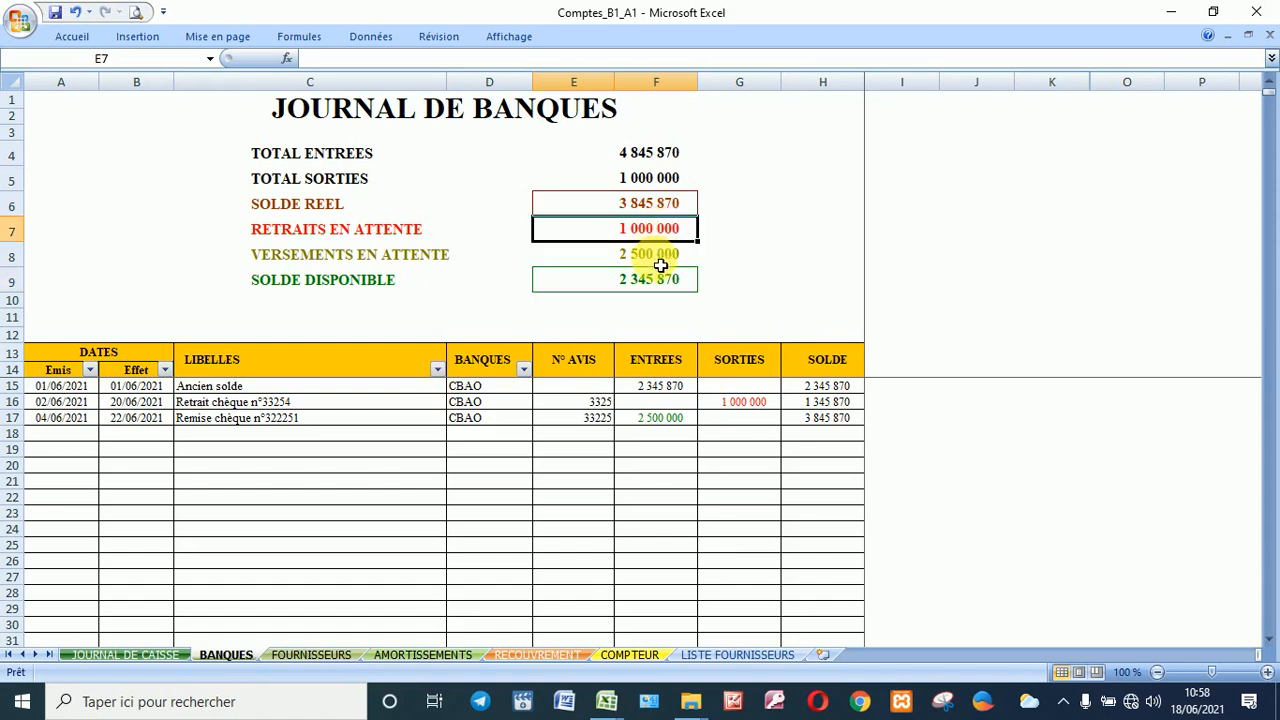
left_click(661, 262)
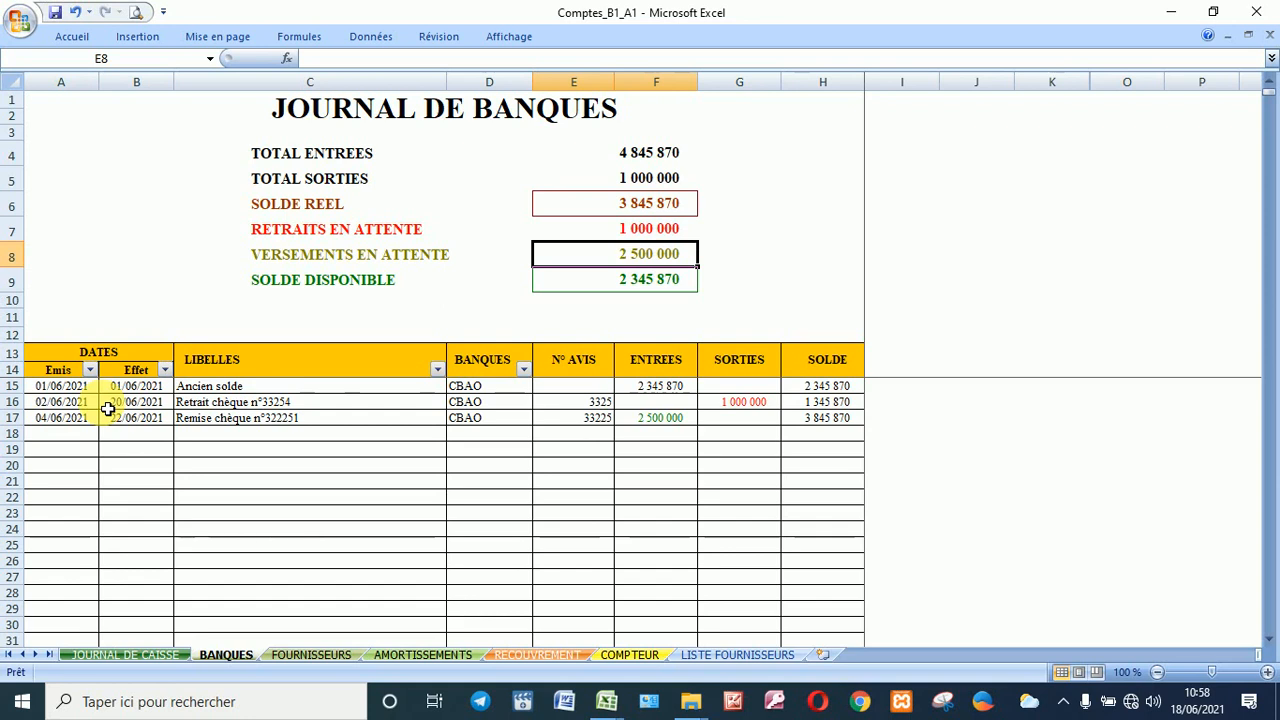
left_click(66, 438)
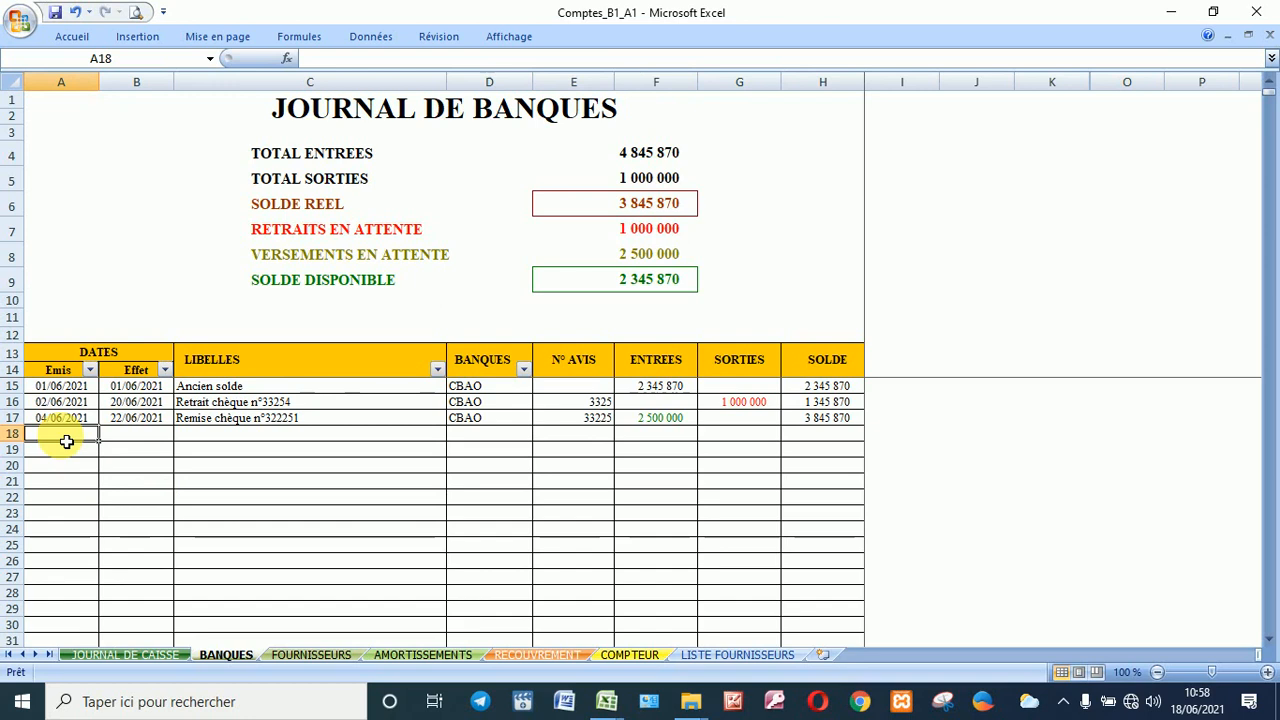
Step: Switch to FOURNISSEURS, check the LISTE FOURNISSEURS names, then return to FOURNISSEURS
left_click(311, 655)
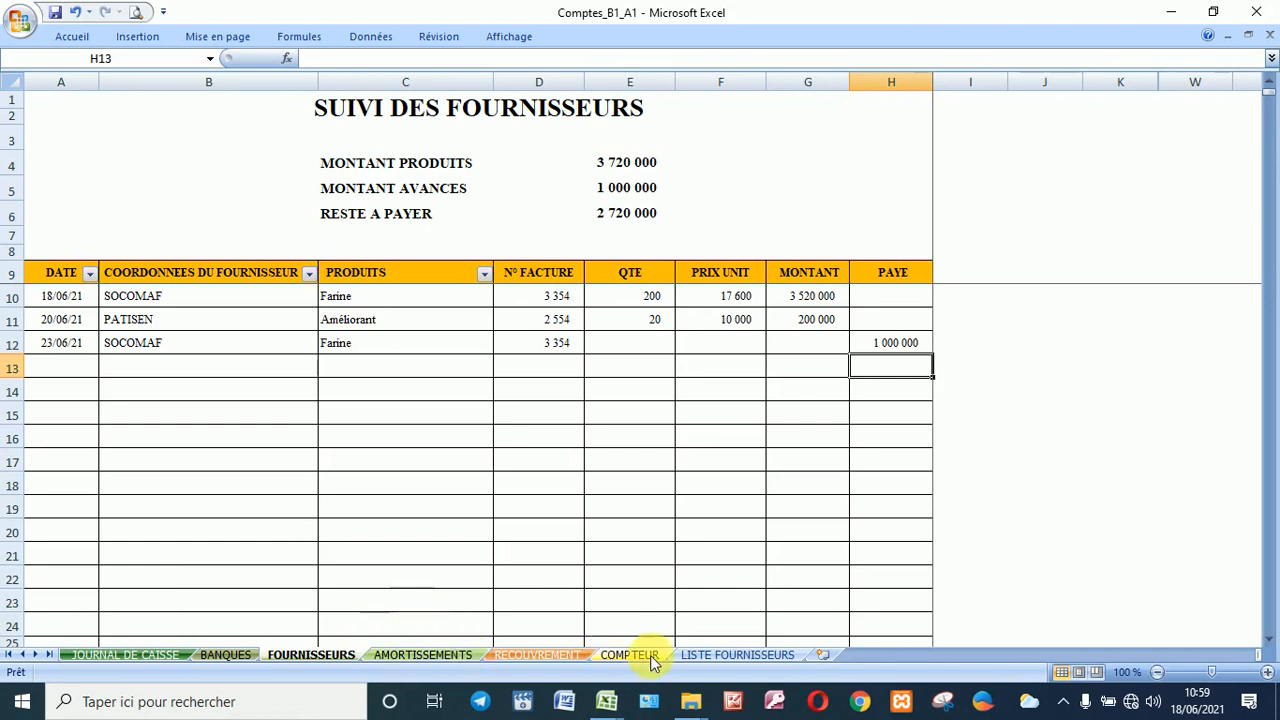
left_click(713, 655)
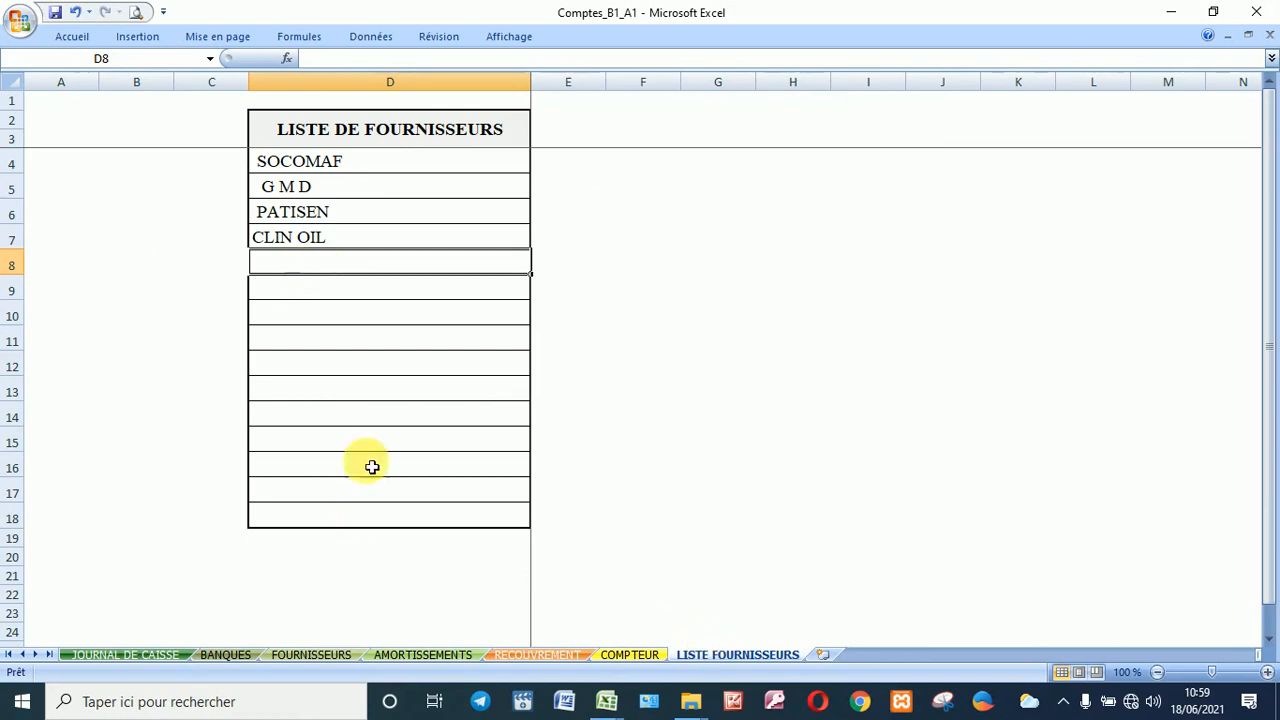
left_click(284, 655)
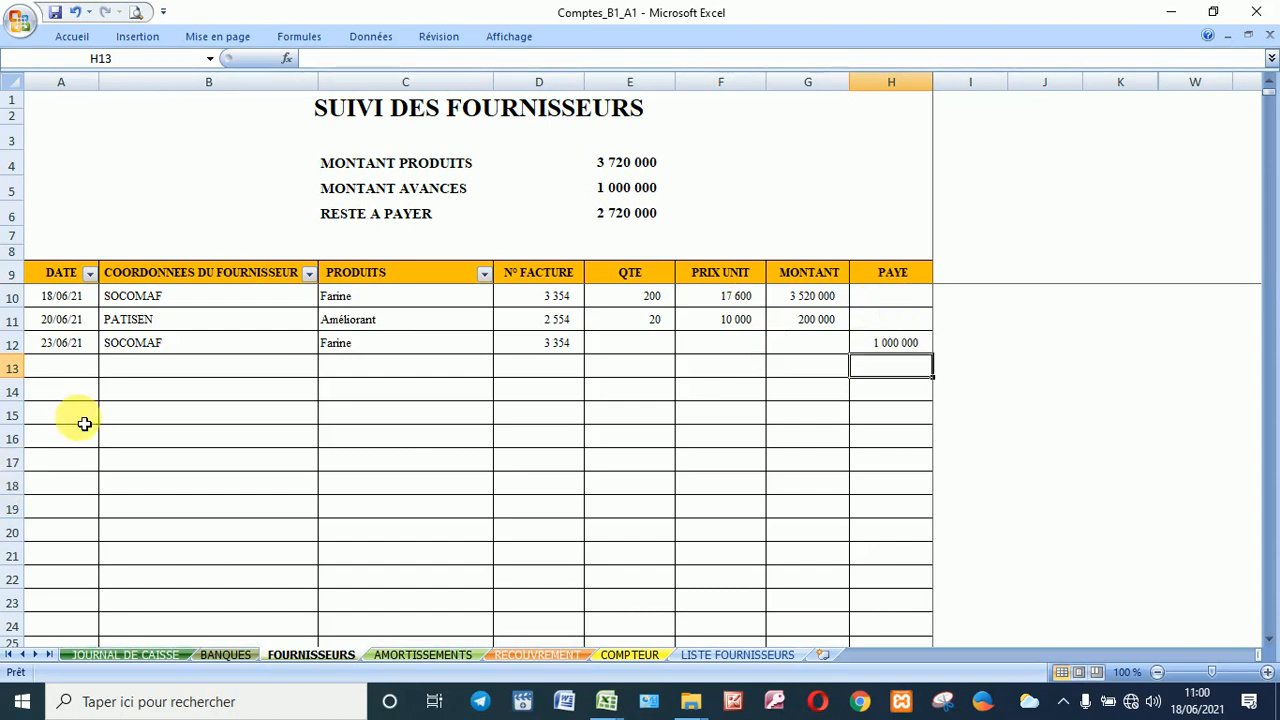
Step: Filter the supplier column to show only SOCOMAF rows
left_click(309, 274)
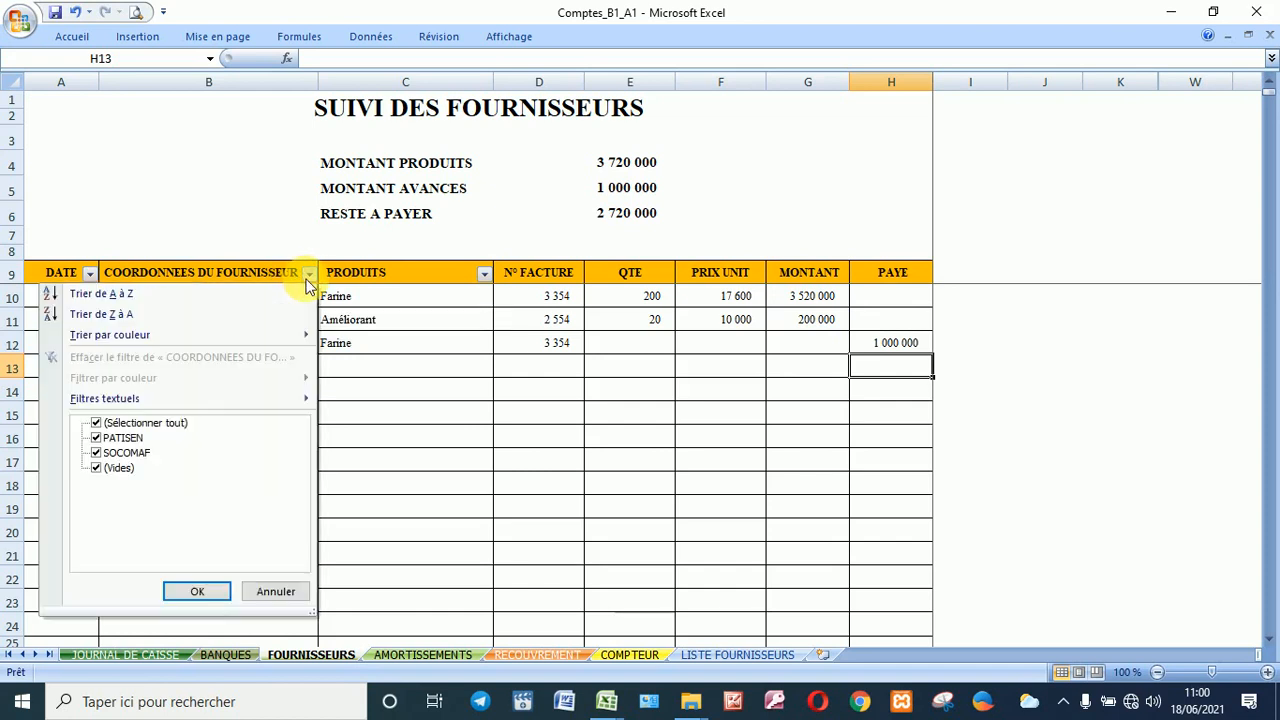
left_click(150, 424)
left_click(115, 450)
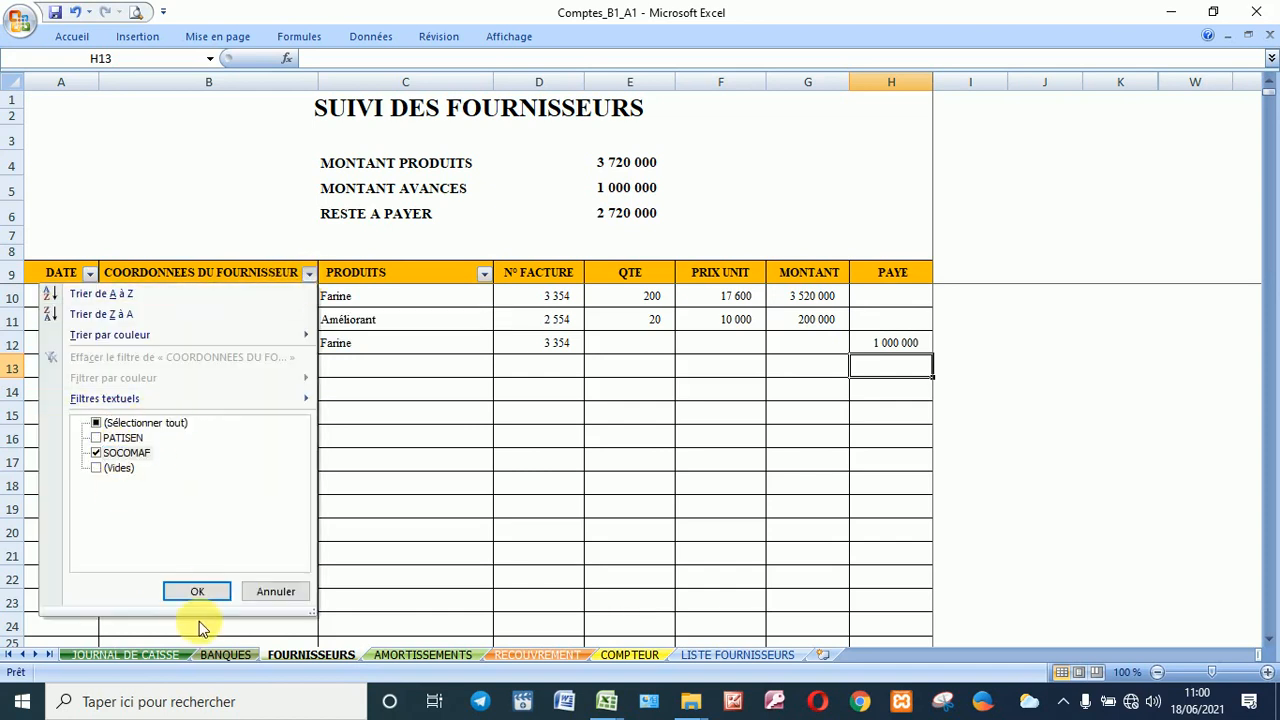
left_click(205, 594)
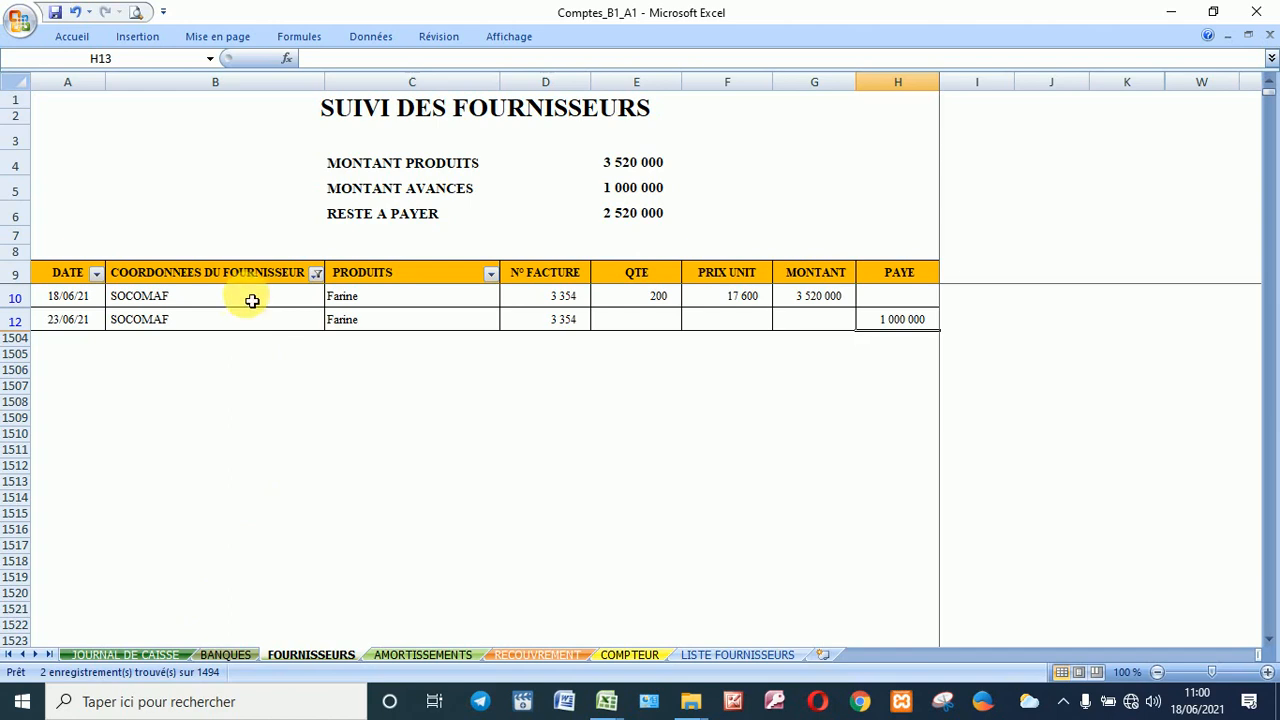
Step: Change the supplier filter to show only PATISEN rows
left_click(316, 274)
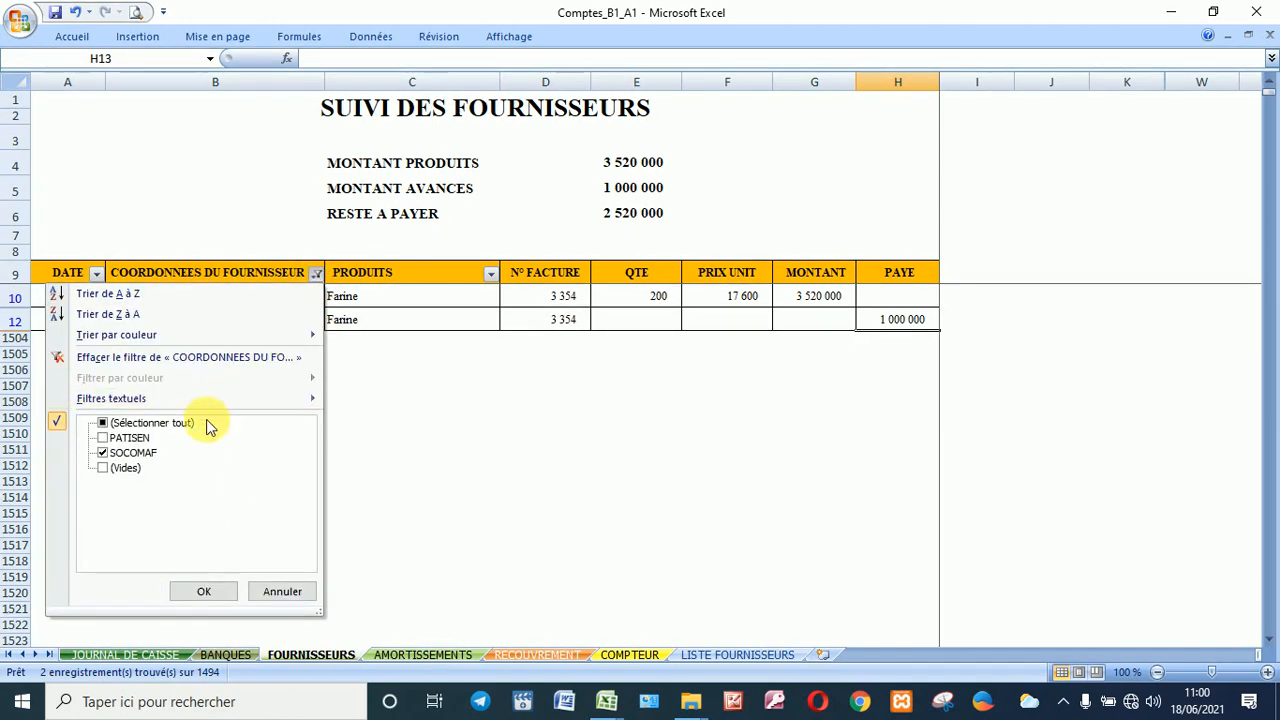
left_click(119, 453)
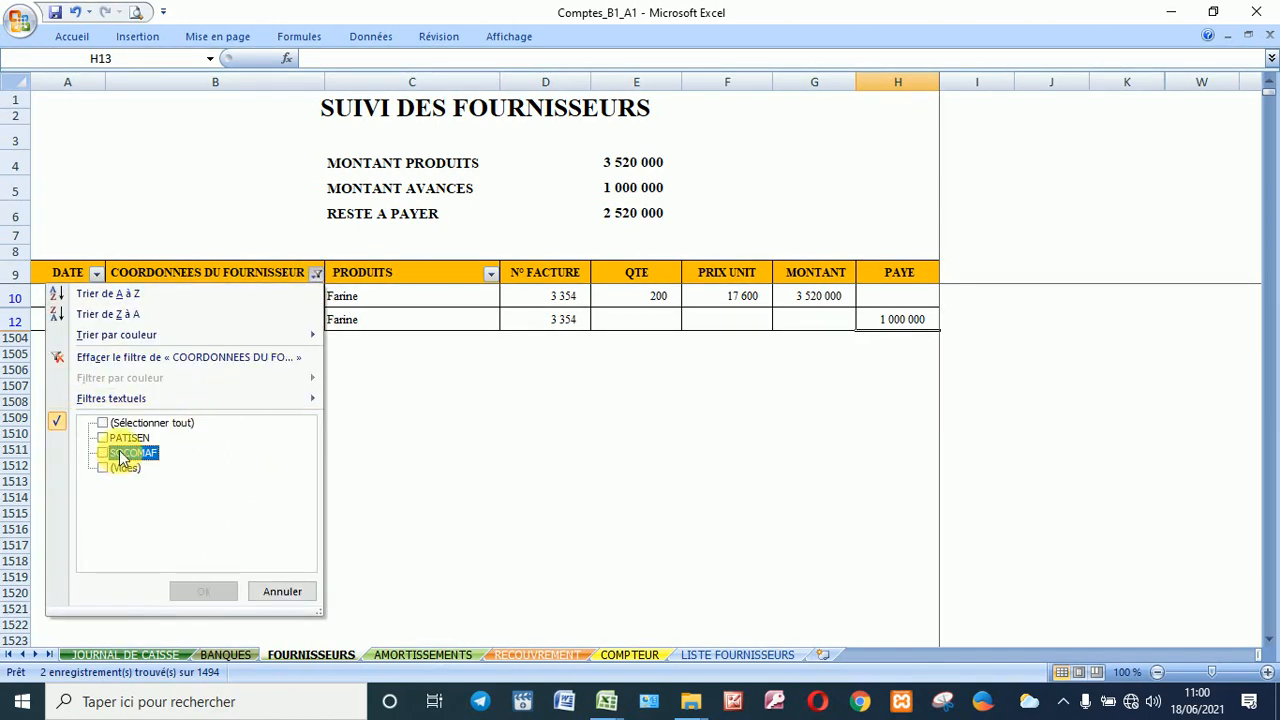
left_click(123, 437)
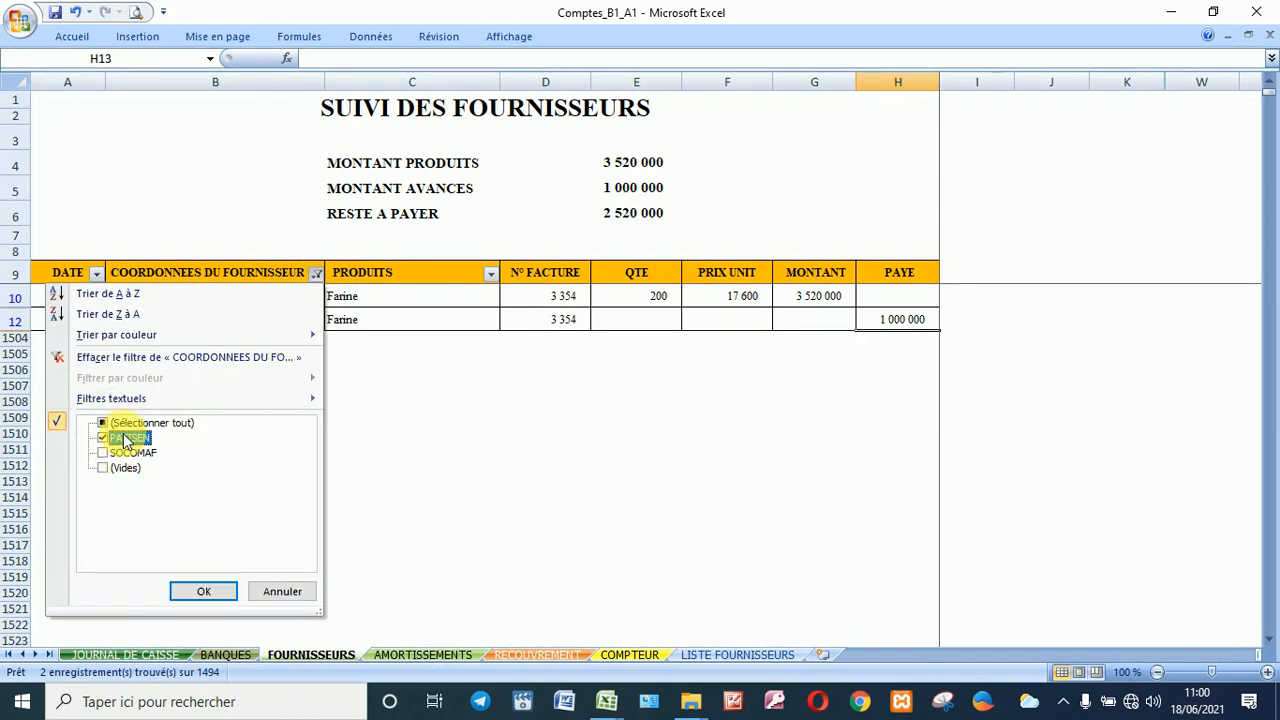
left_click(206, 591)
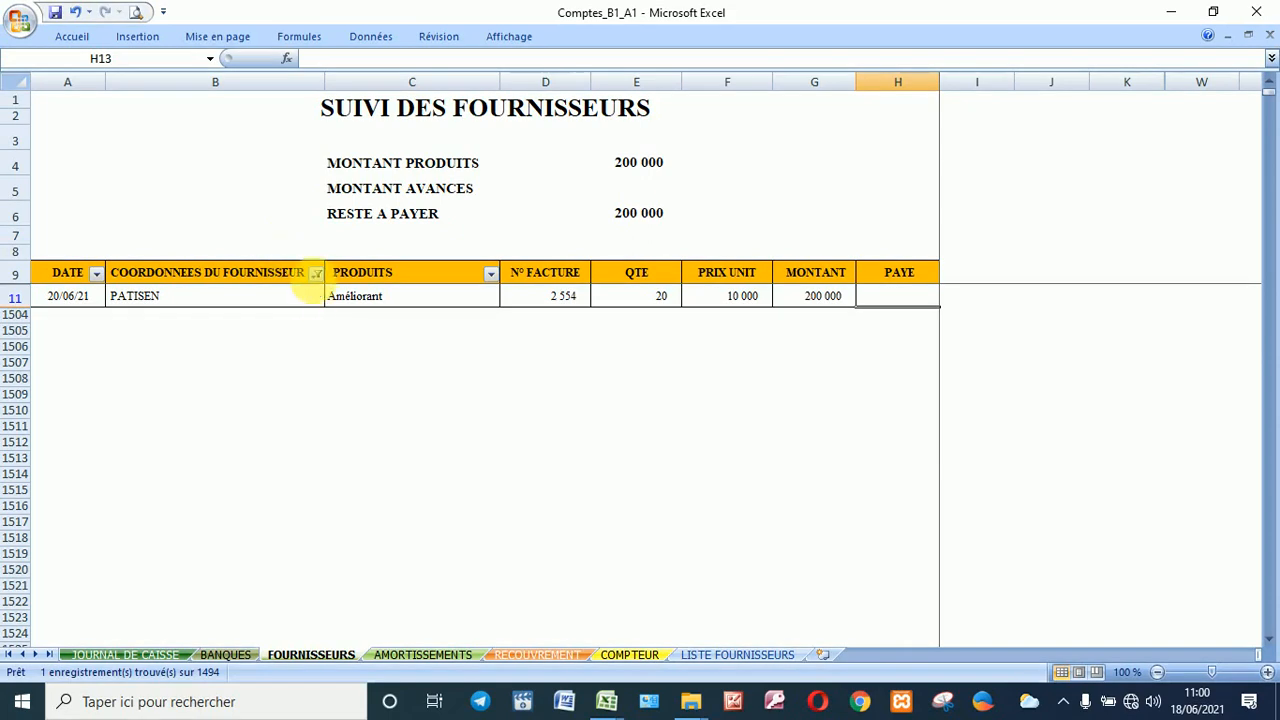
Step: Reselect all suppliers in the filter to show every row again
left_click(314, 274)
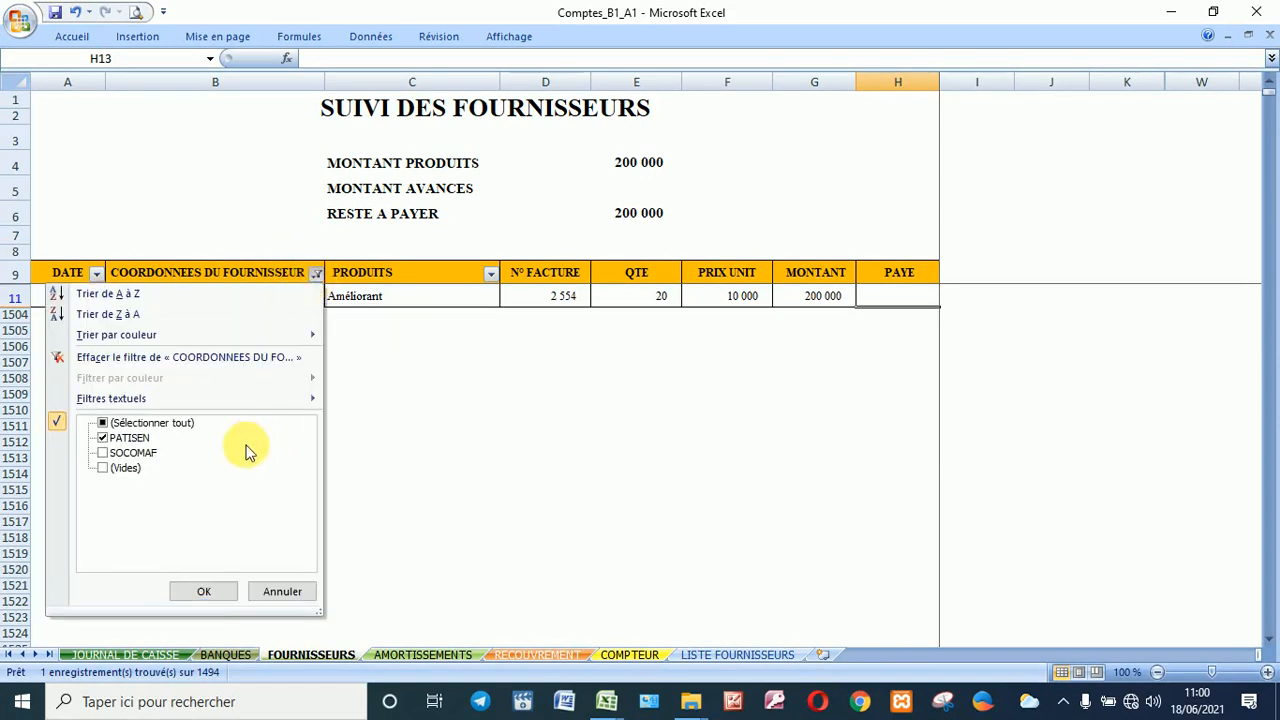
left_click(172, 427)
left_click(203, 591)
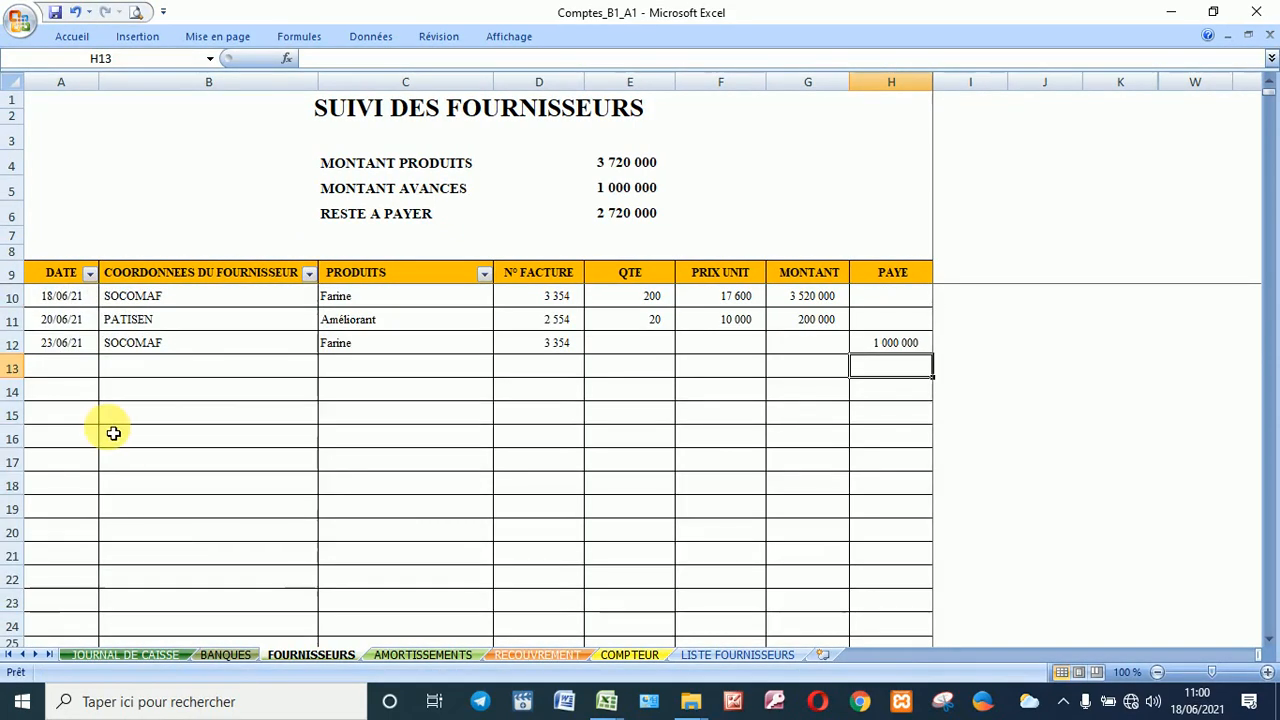
Step: Start row 13 with date 22/06 and PATISEN chosen as the supplier
left_click(84, 366)
type("22")
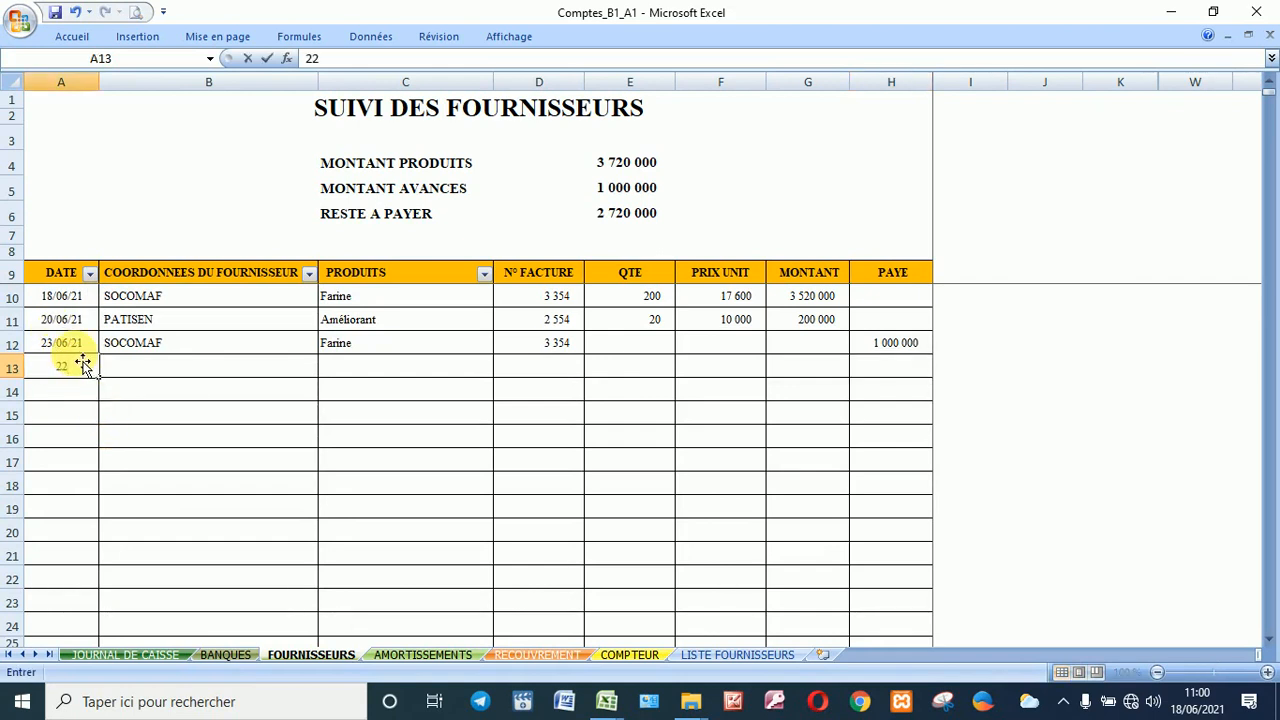
type("/0")
type("6")
key("Tab")
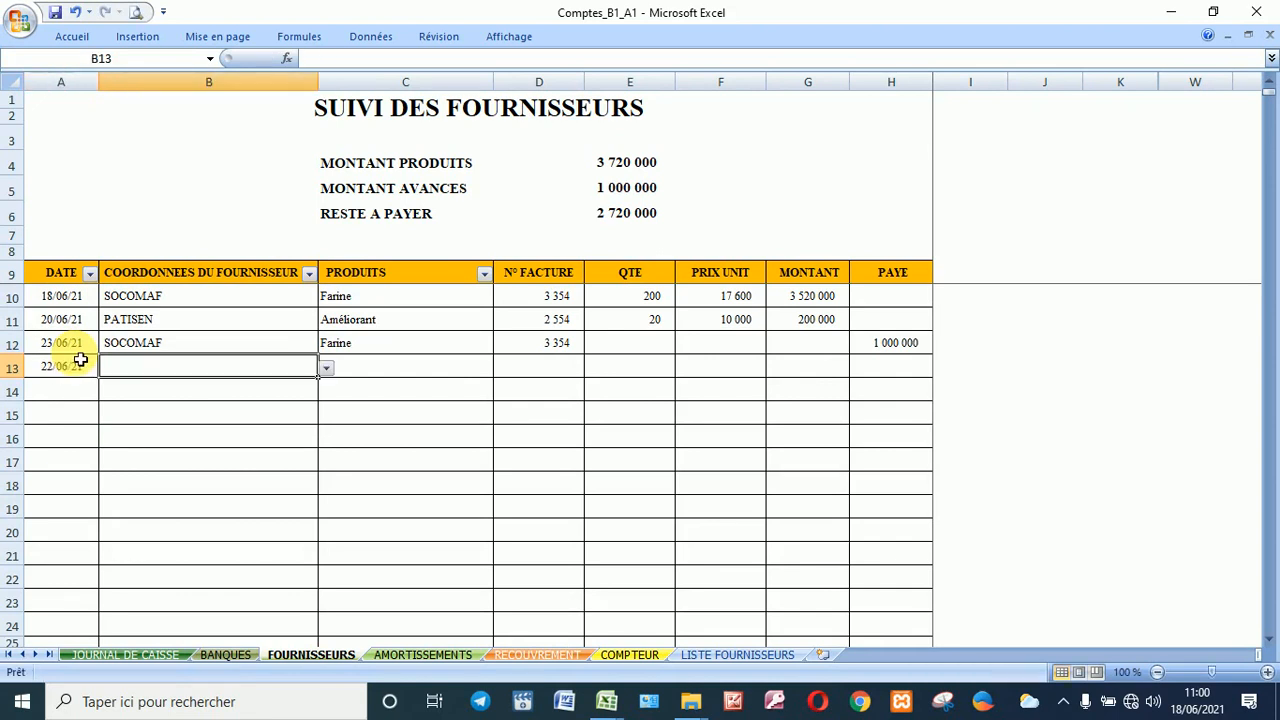
left_click(140, 373)
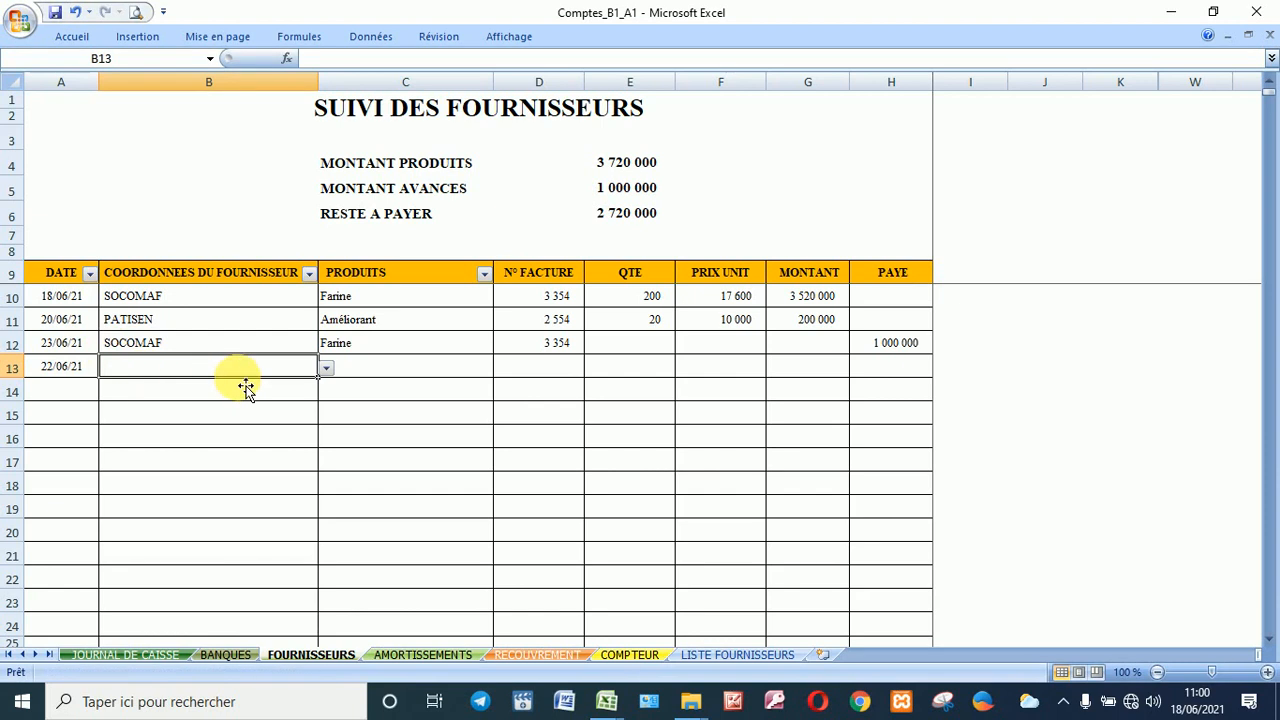
left_click(326, 368)
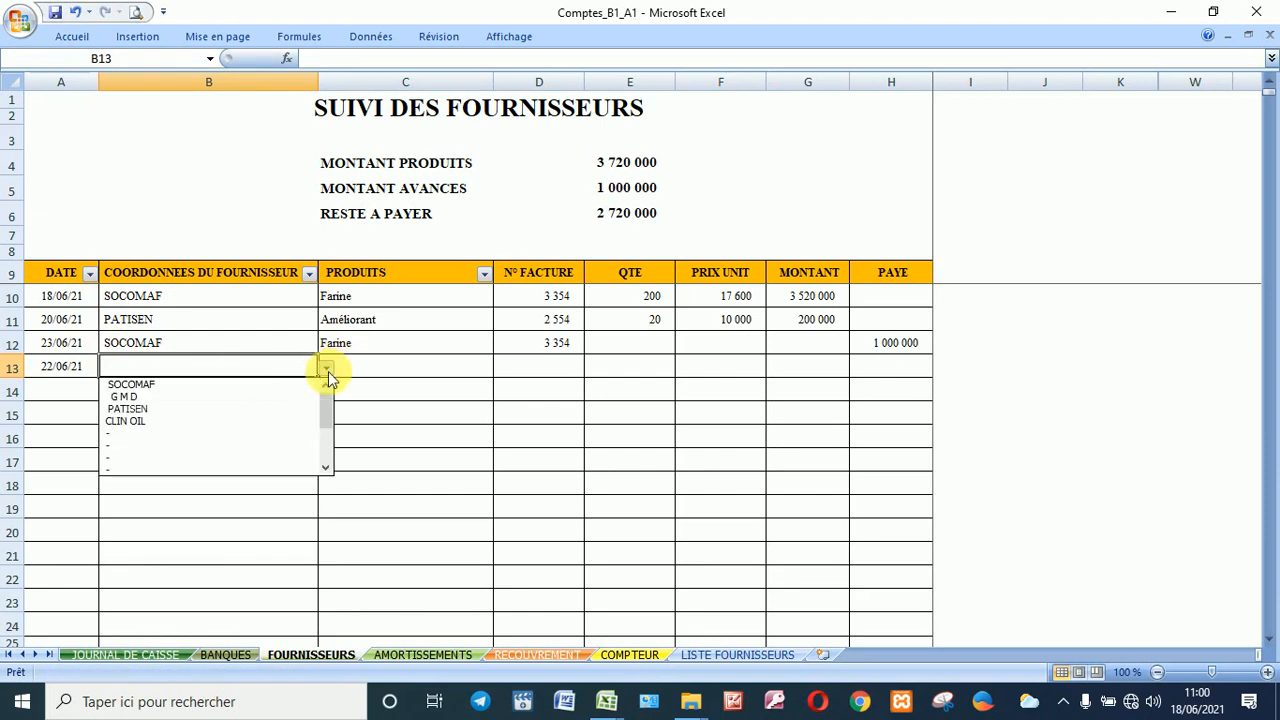
left_click(229, 408)
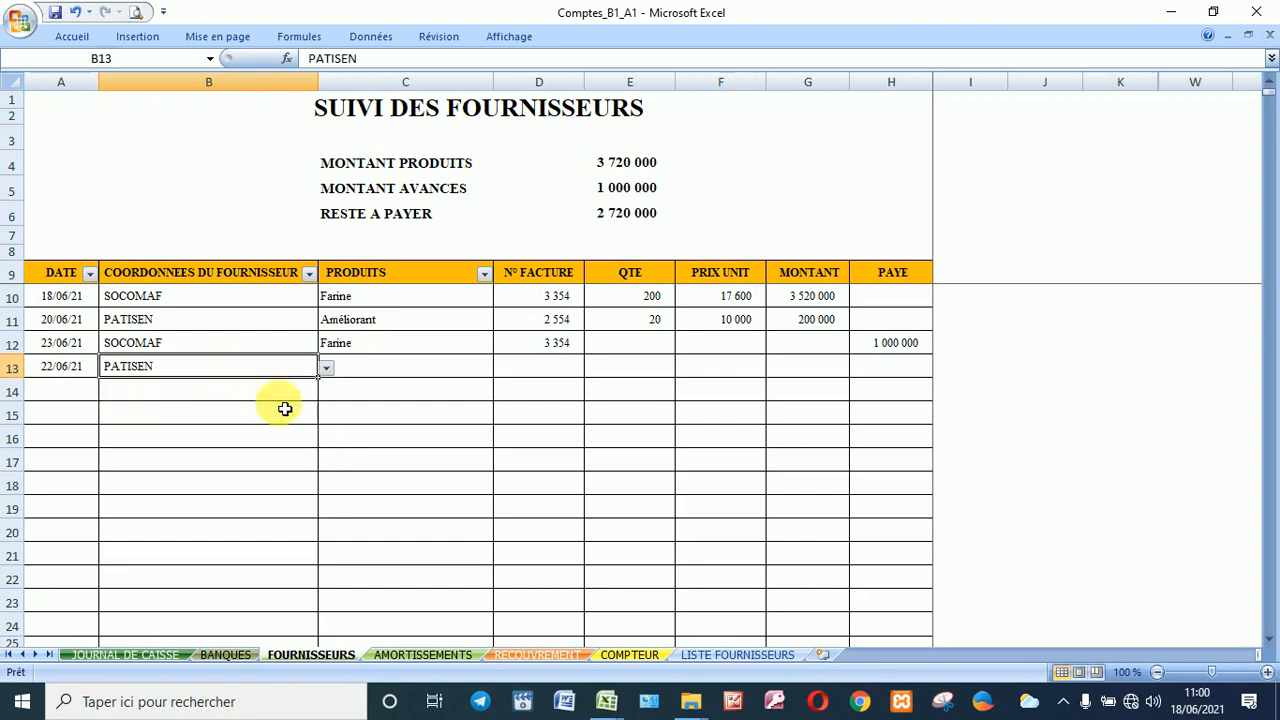
Step: Complete row 13 with product Améliorant, invoice 2554 and a 200 000 payment
left_click(395, 367)
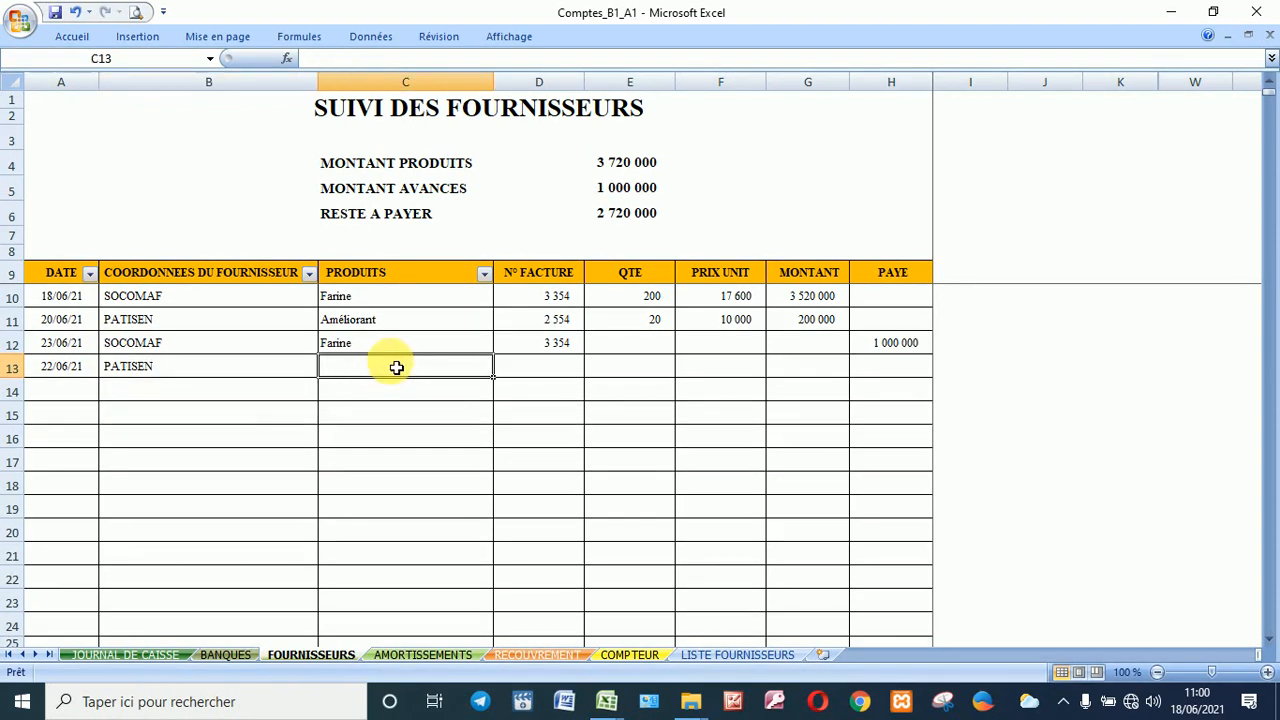
type("améliorant")
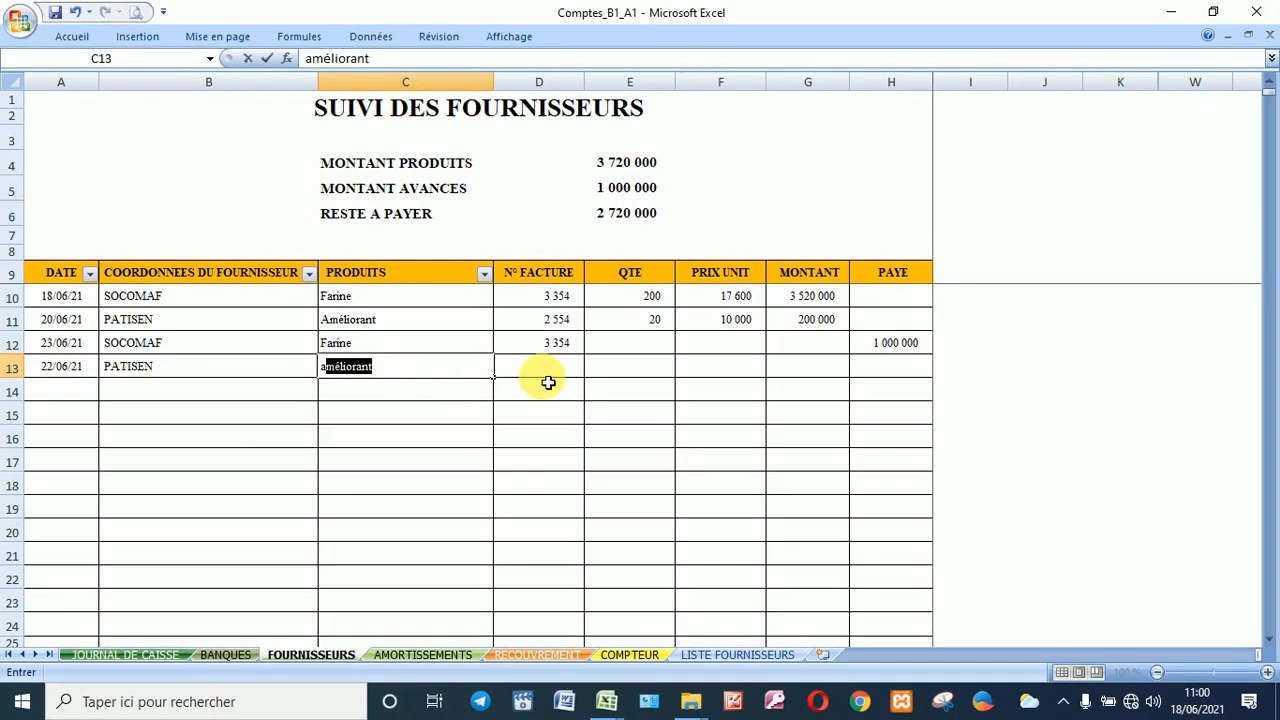
left_click(540, 368)
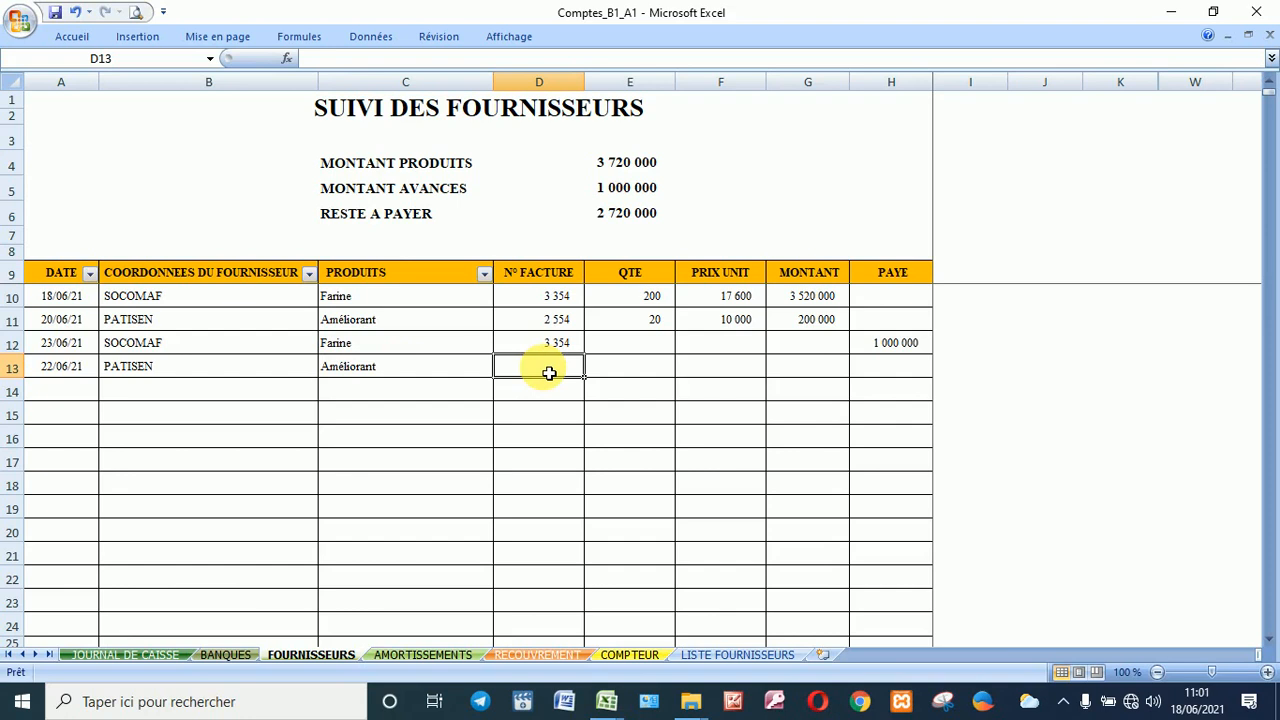
type("2554")
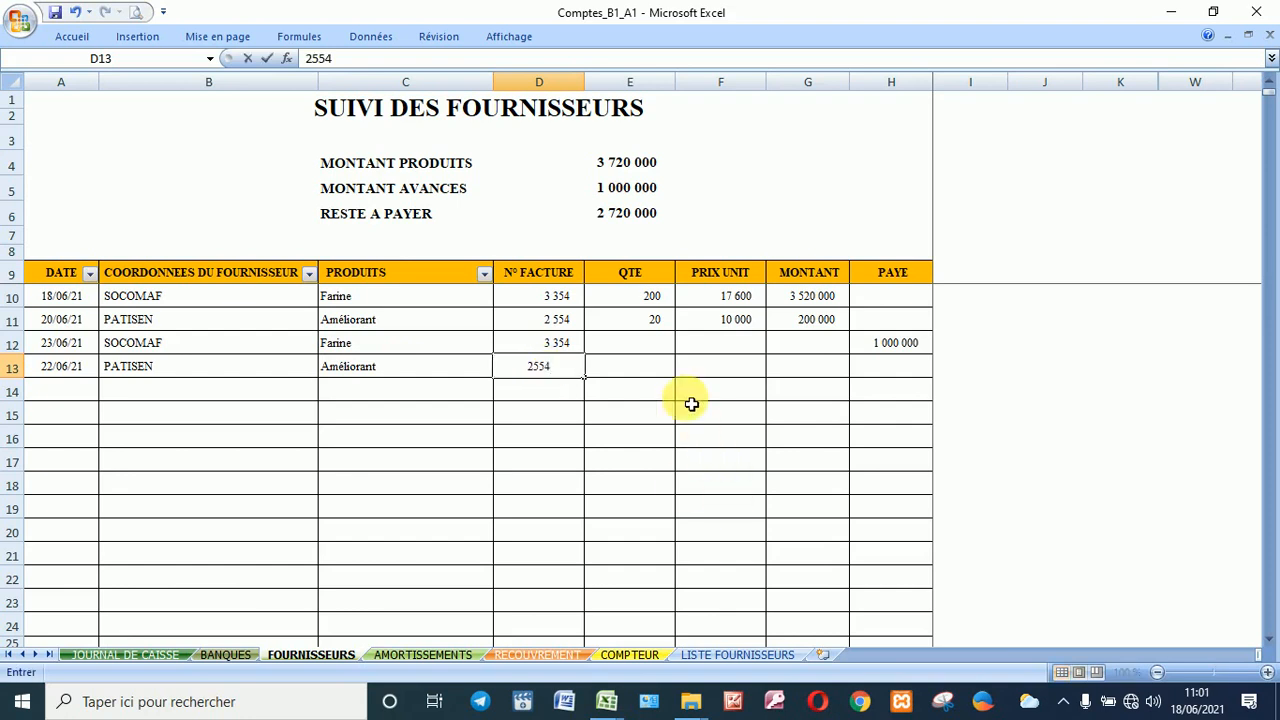
left_click(868, 374)
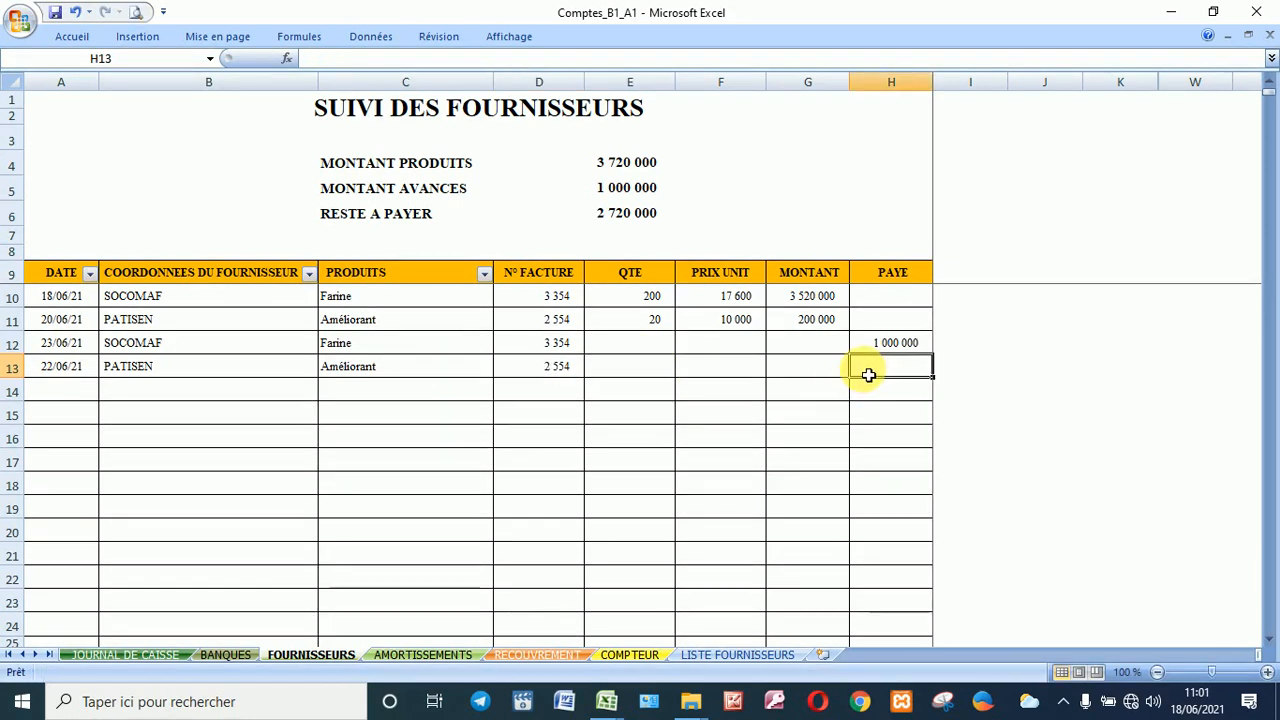
type("200 000")
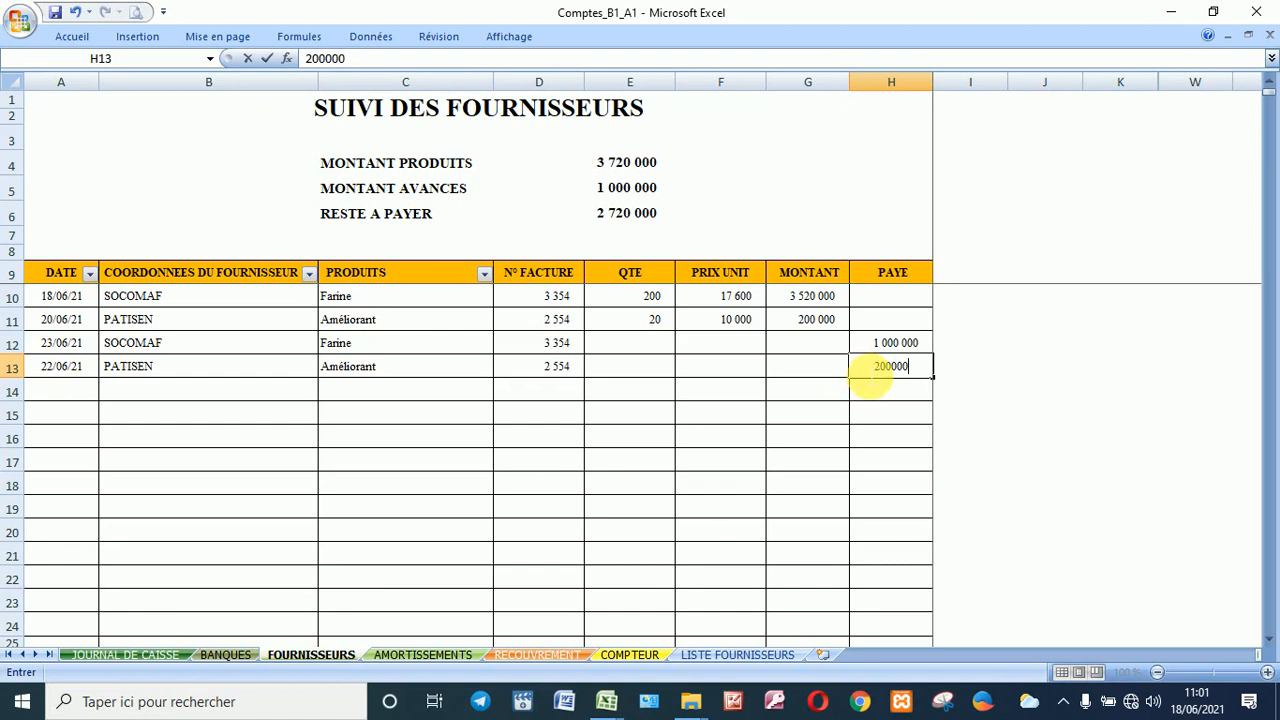
key("Return")
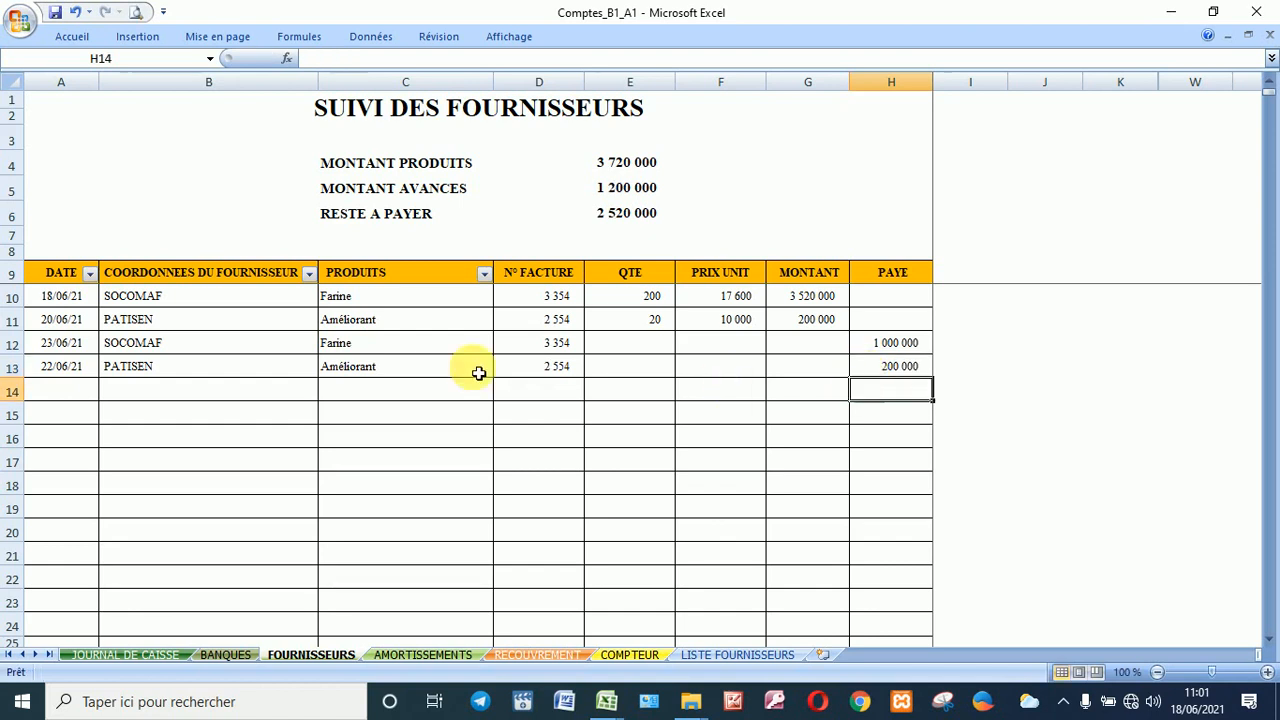
Step: Filter the supplier table to PATISEN only, then switch to the AMORTISSEMENTS sheet
left_click(229, 397)
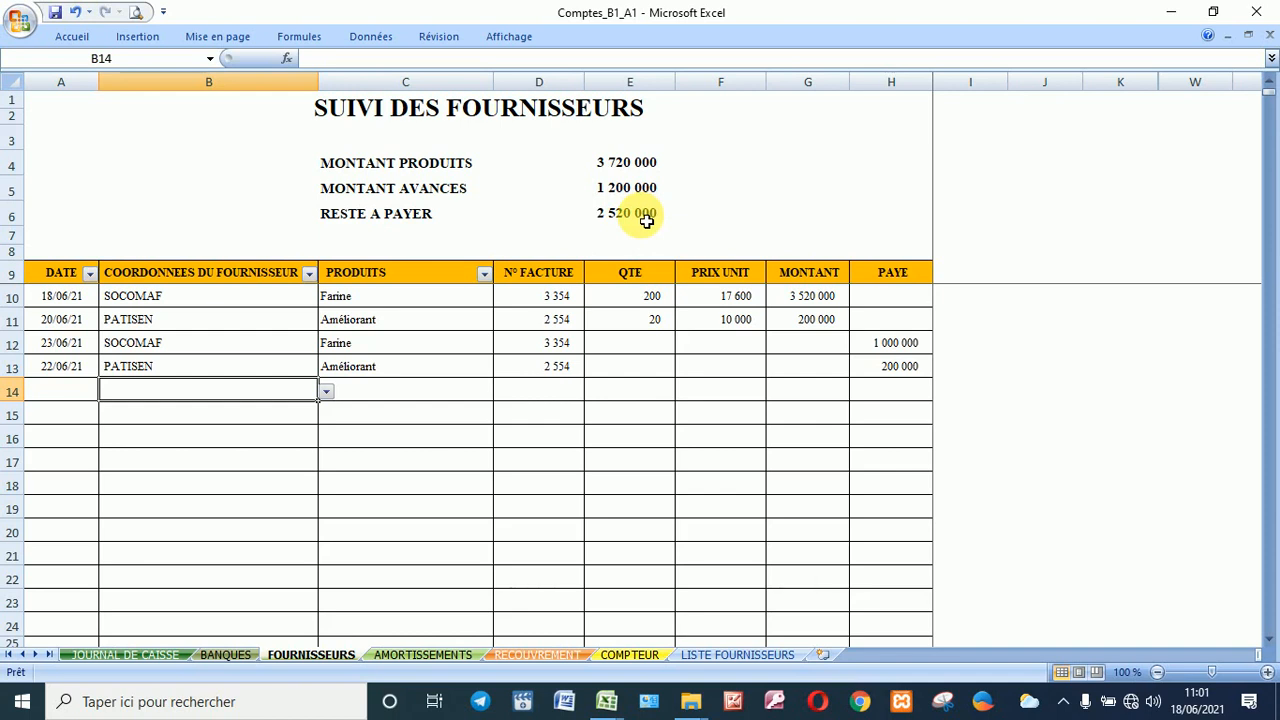
left_click(309, 273)
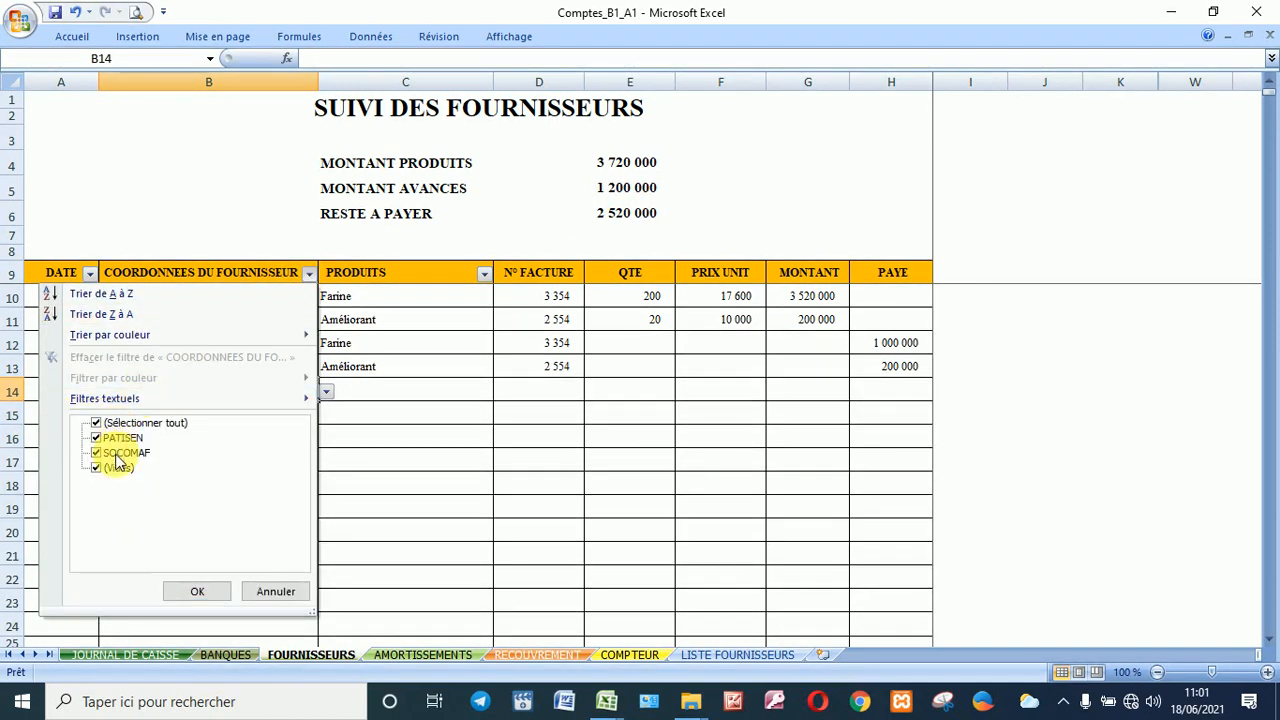
left_click(119, 425)
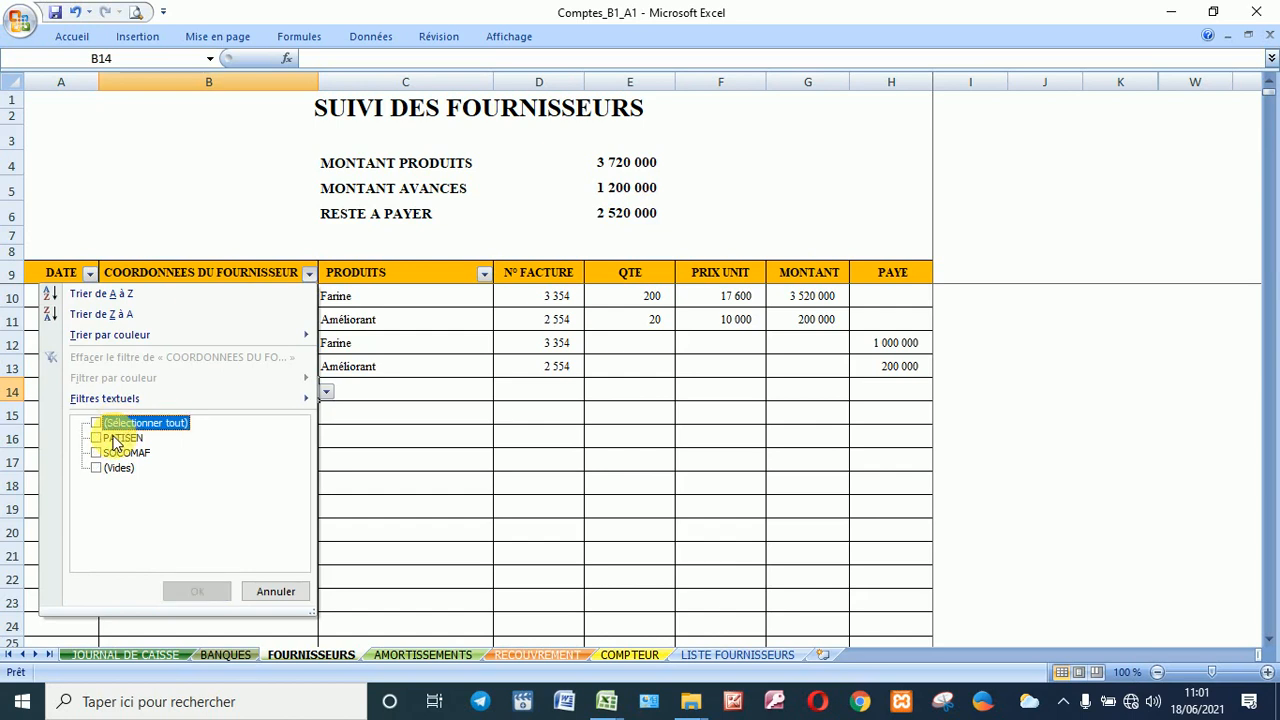
left_click(119, 438)
left_click(198, 591)
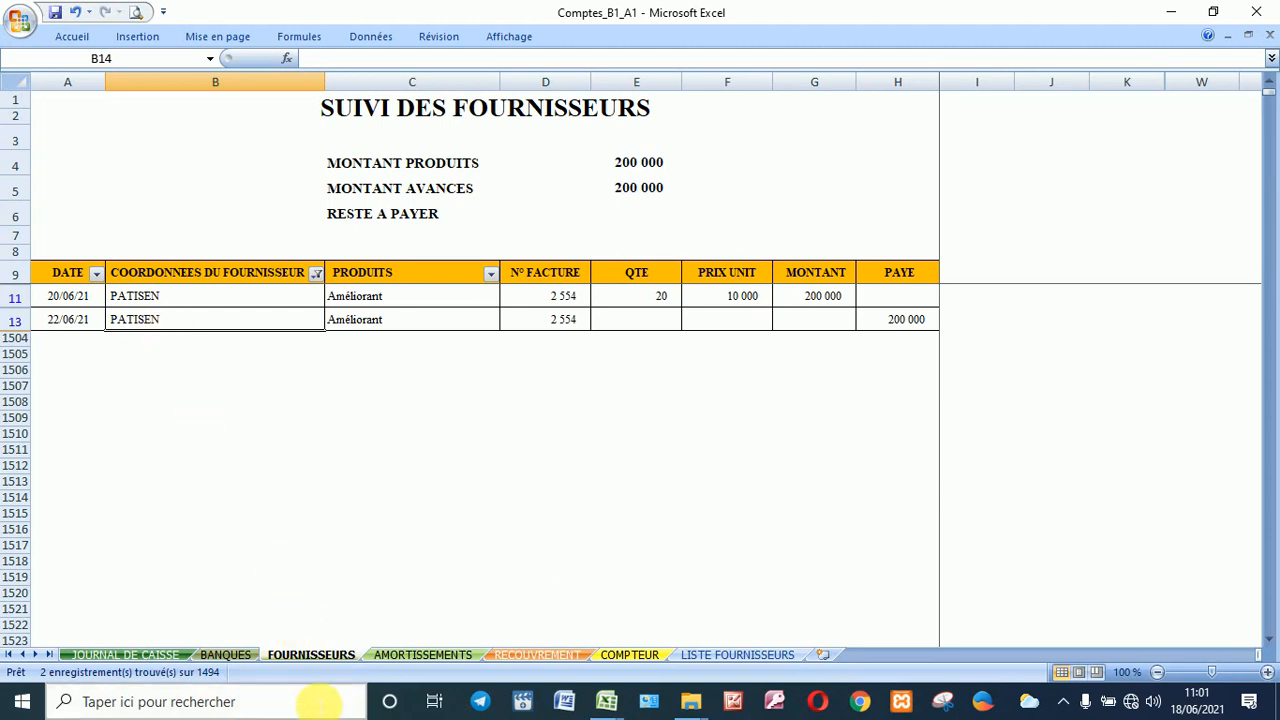
left_click(404, 652)
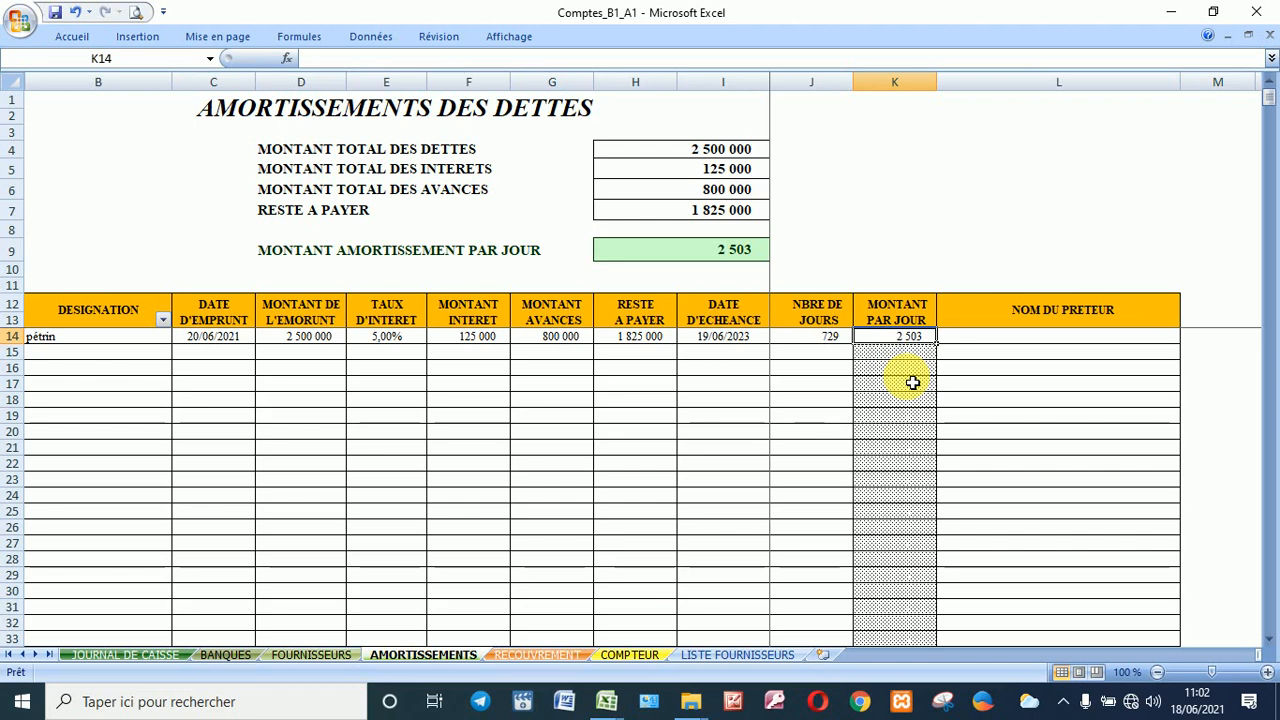
Step: On the COMPTEUR slip, enter 14 as the count of 2 000 notes in E8
left_click(537, 655)
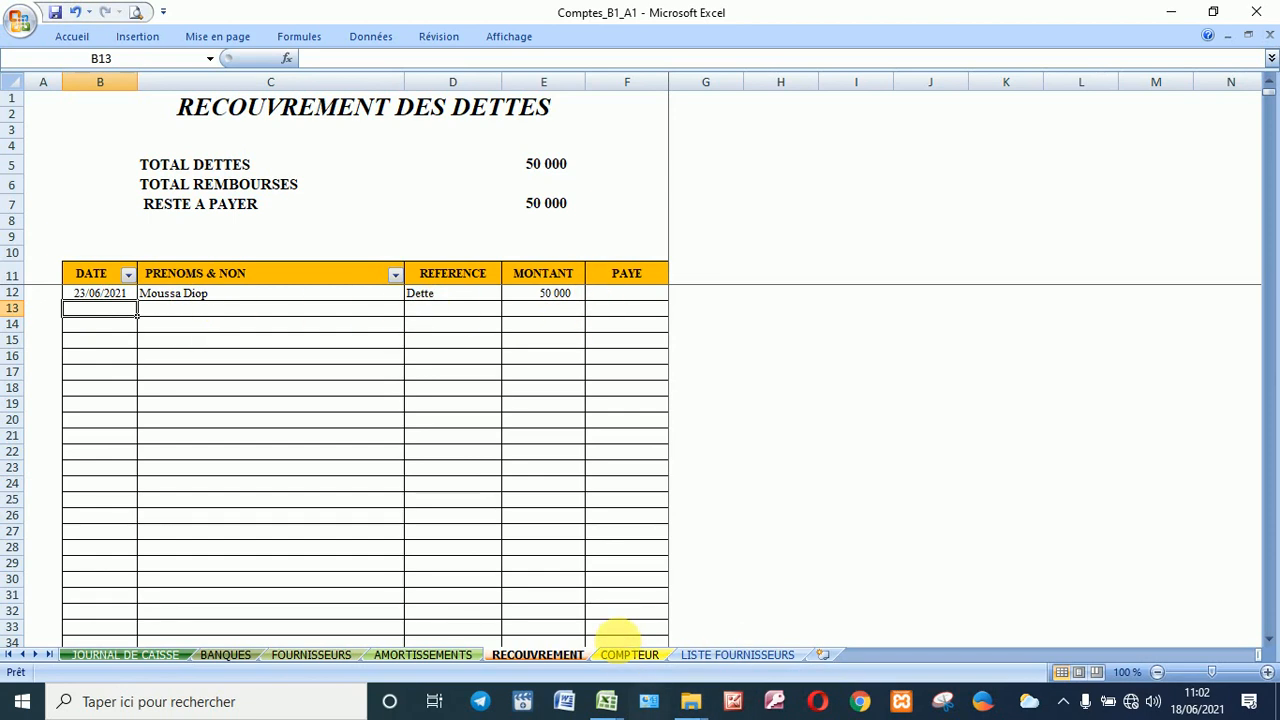
left_click(630, 654)
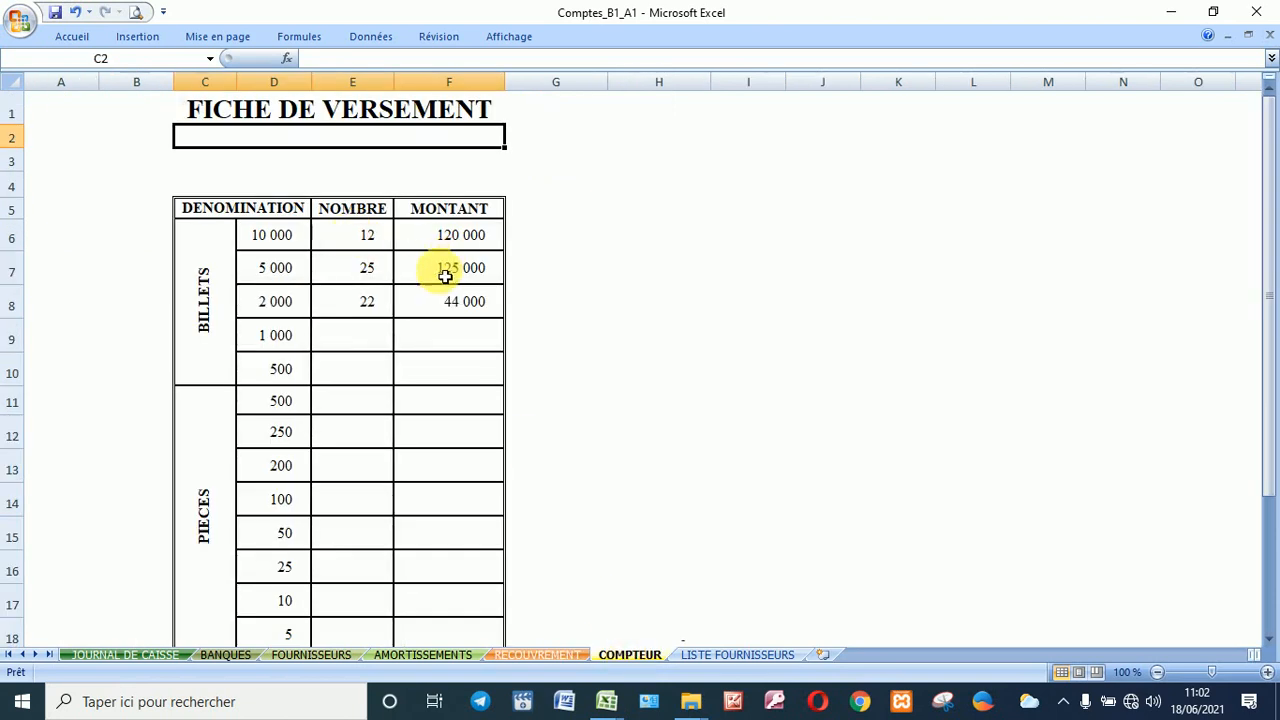
left_click(369, 303)
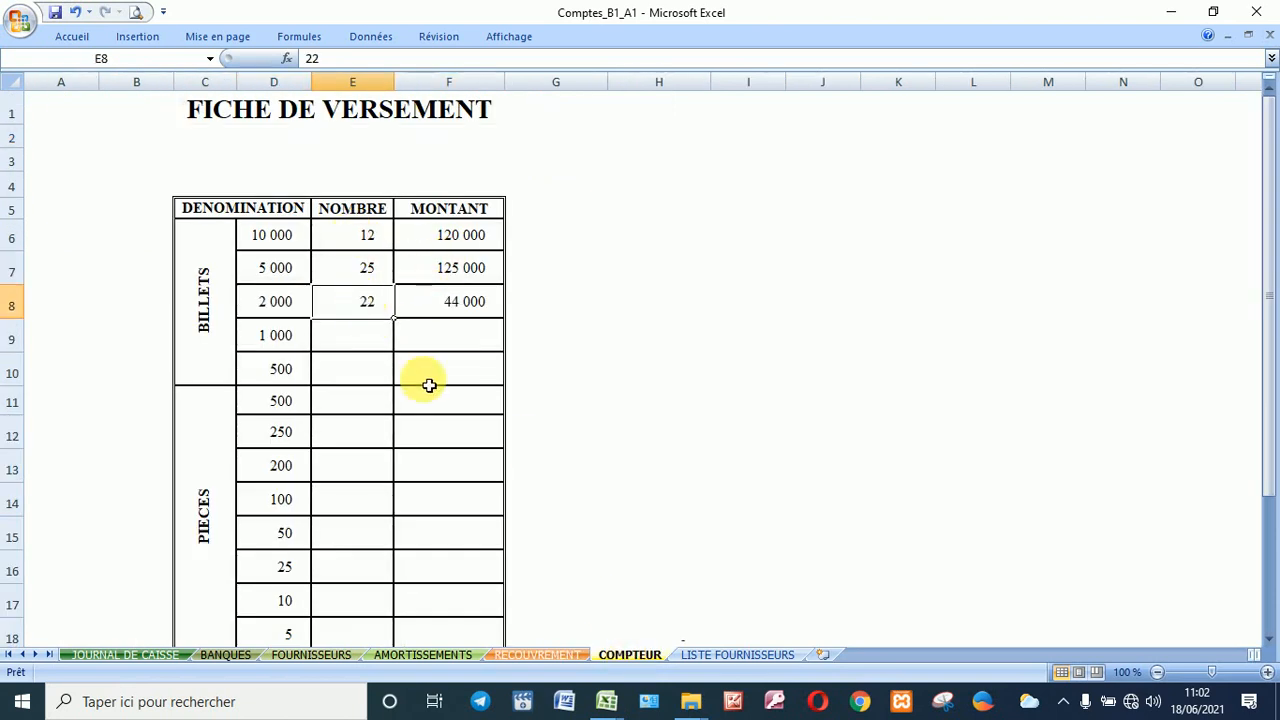
type("14")
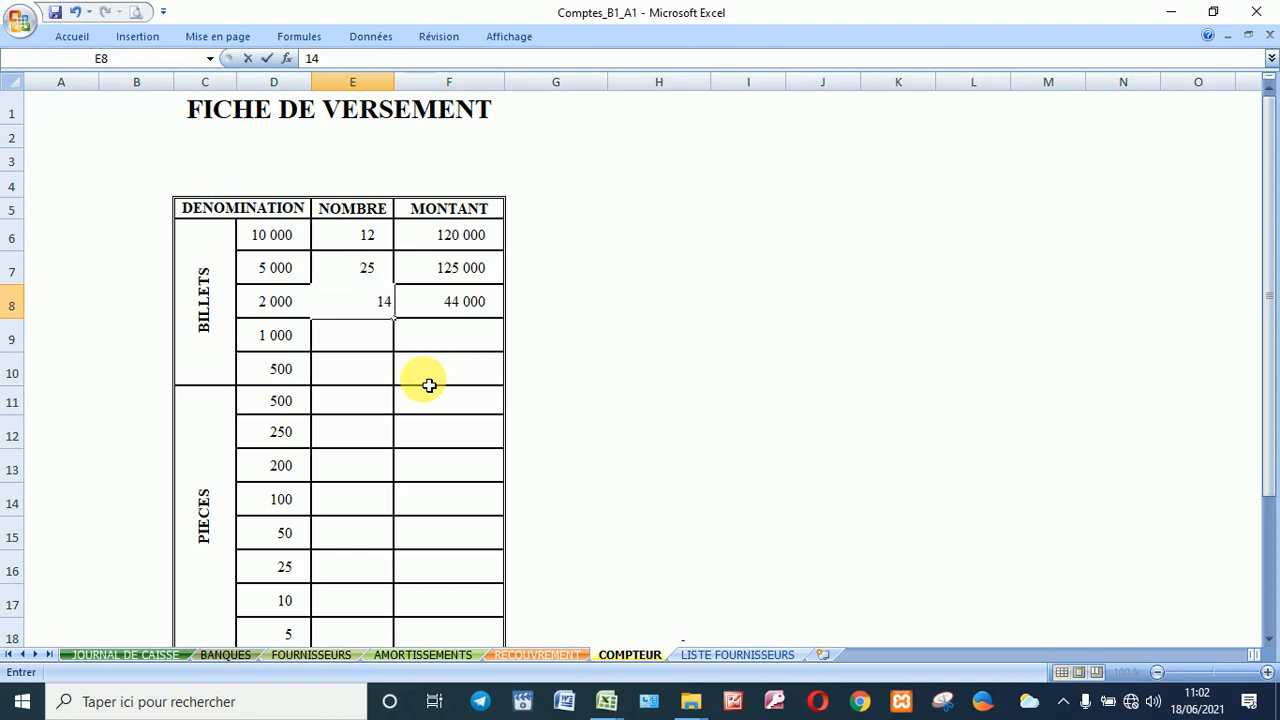
key("Return")
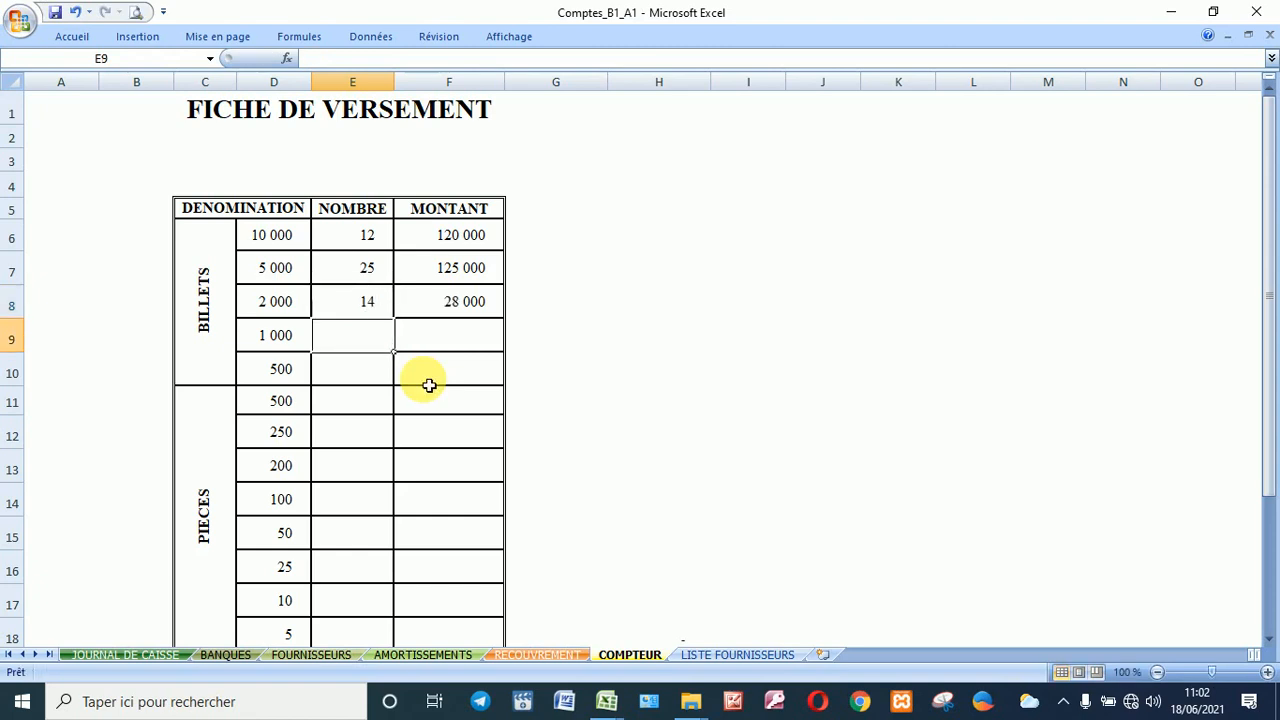
left_click(325, 139)
scroll(370, 300, "down", 3)
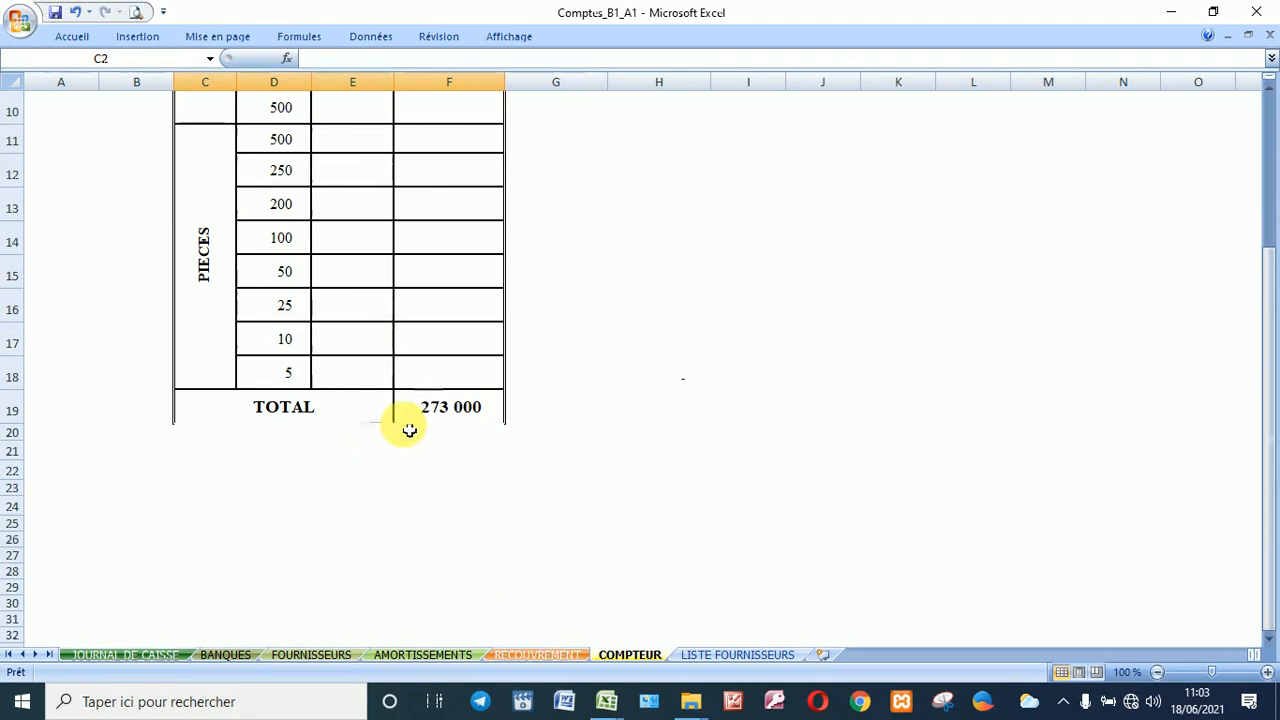
scroll(420, 425, "up", 3)
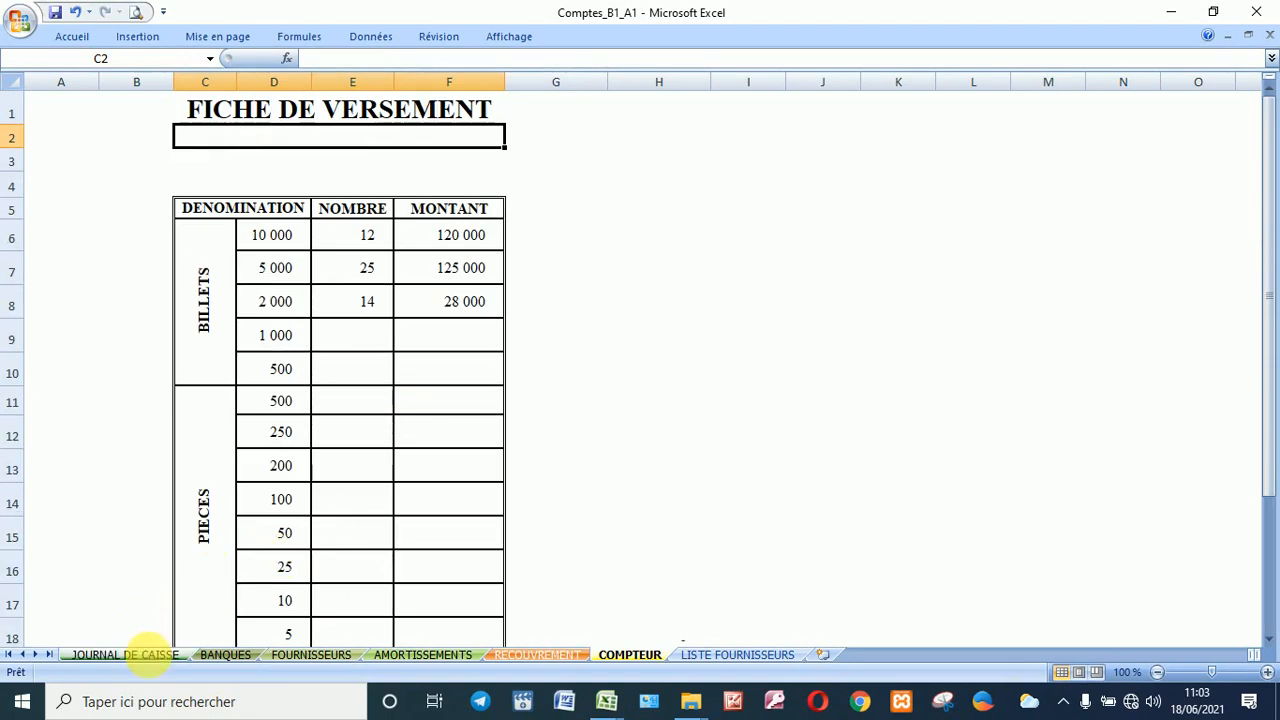
Step: Return to JOURNAL DE CAISSE, then close Comptes_B1_A1.xlsb and save the changes
left_click(148, 656)
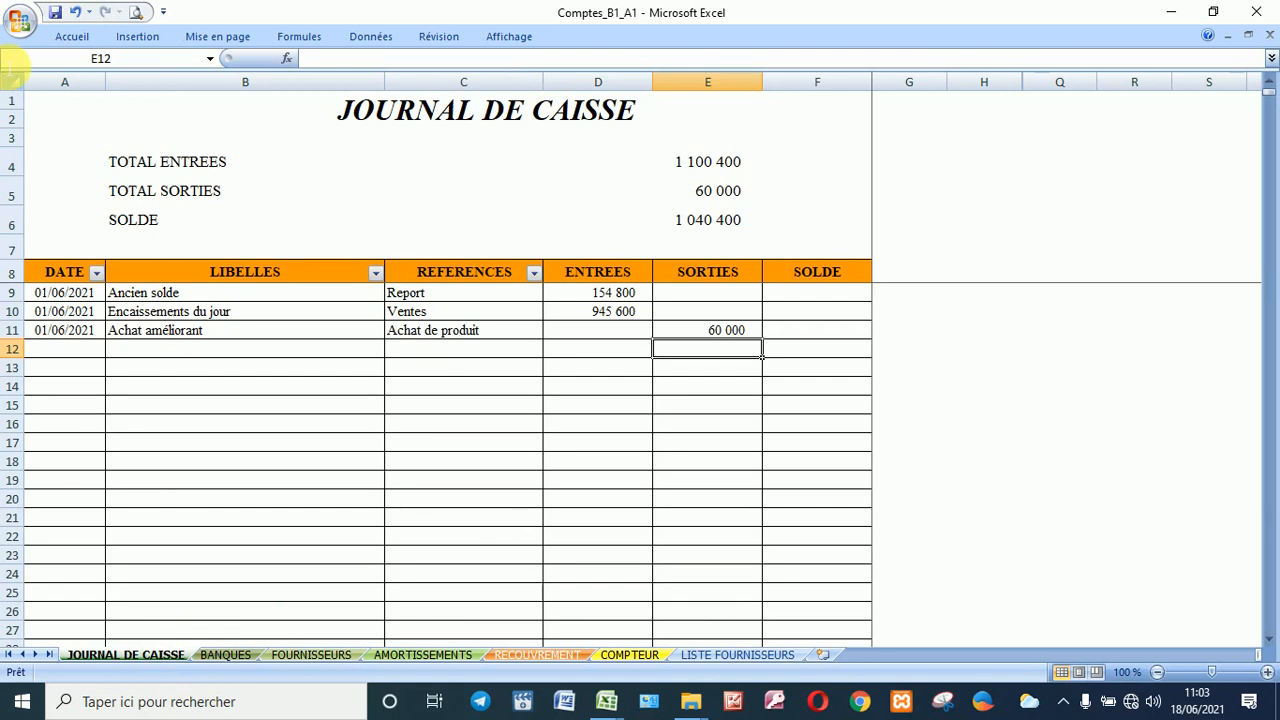
left_click(17, 30)
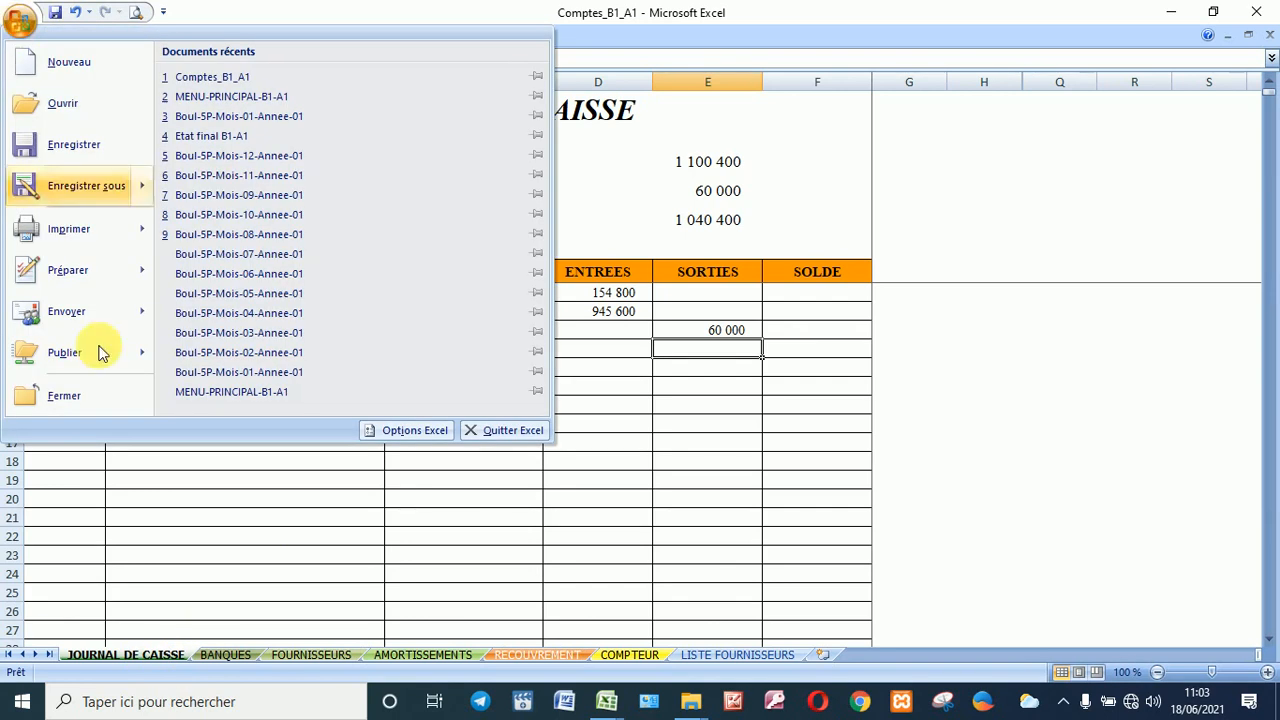
left_click(106, 393)
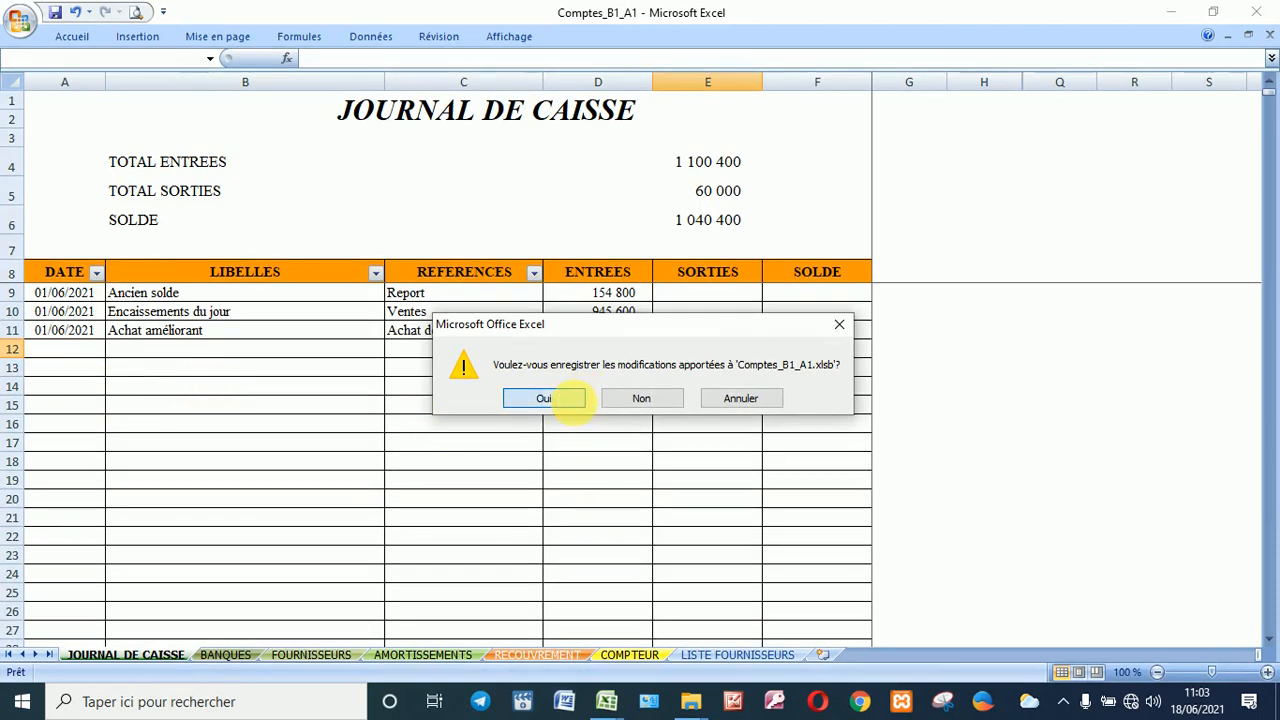
left_click(570, 398)
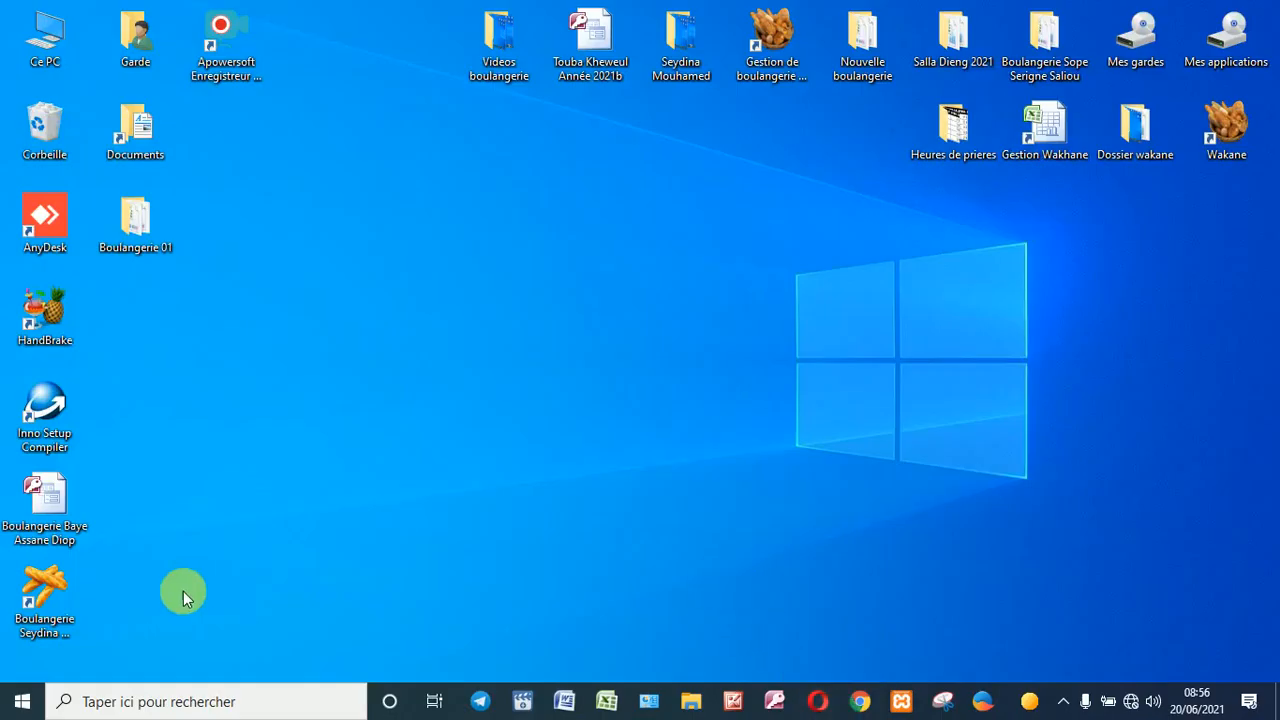
Step: Launch the bakery shortcut and enter the workbook password to open MENU-PRINCIPAL-B1-A1
double_click(60, 598)
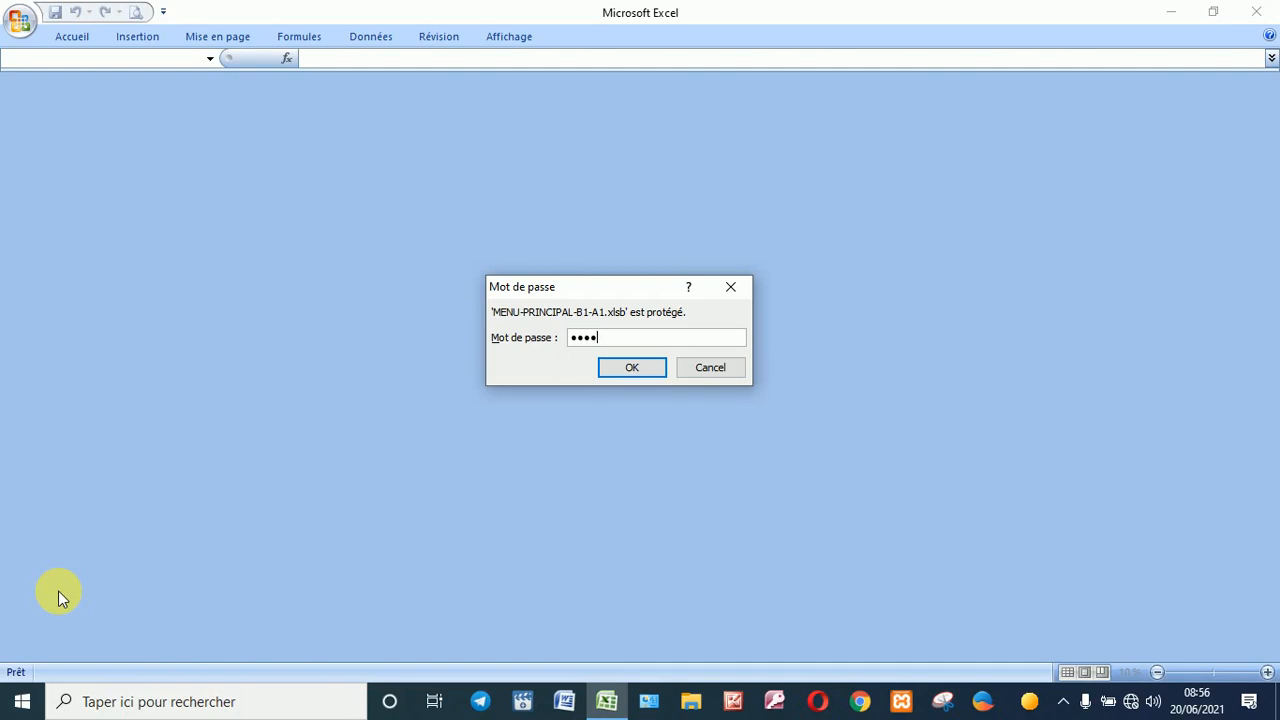
key("Return")
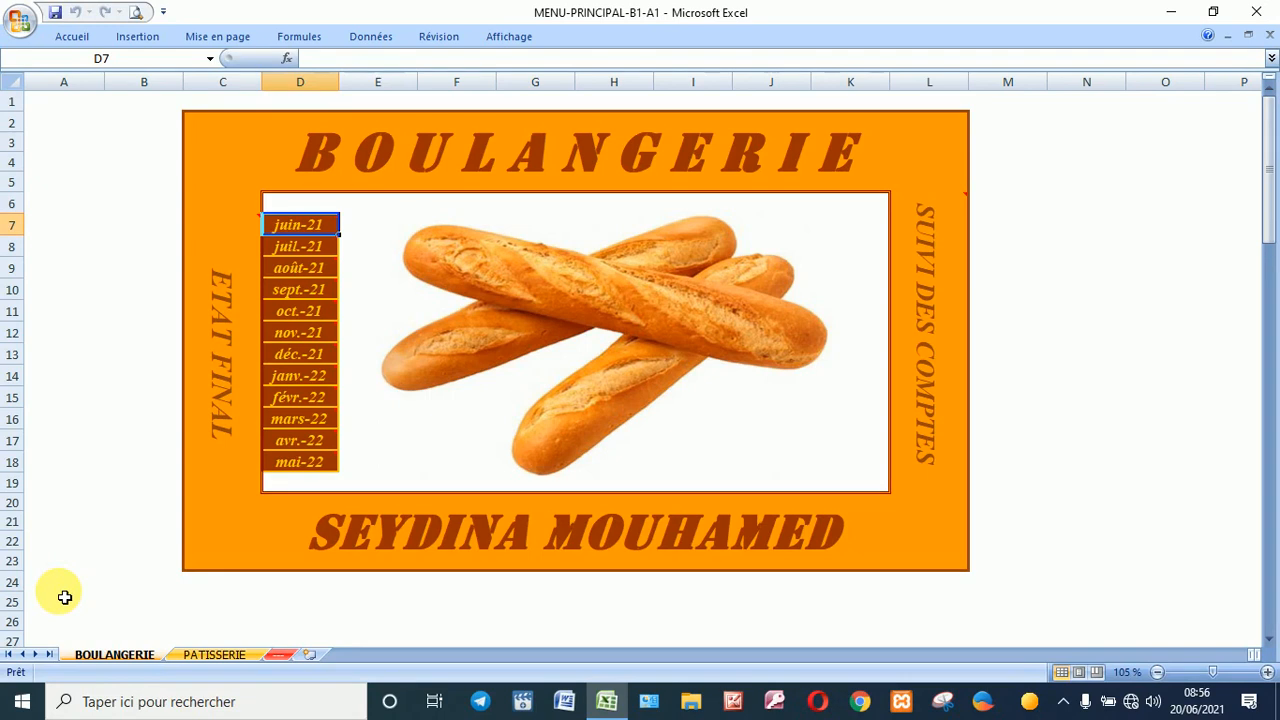
Step: From the PATISSERIE menu sheet, open the FICHIER_P1_A1 pastry workbook
left_click(214, 655)
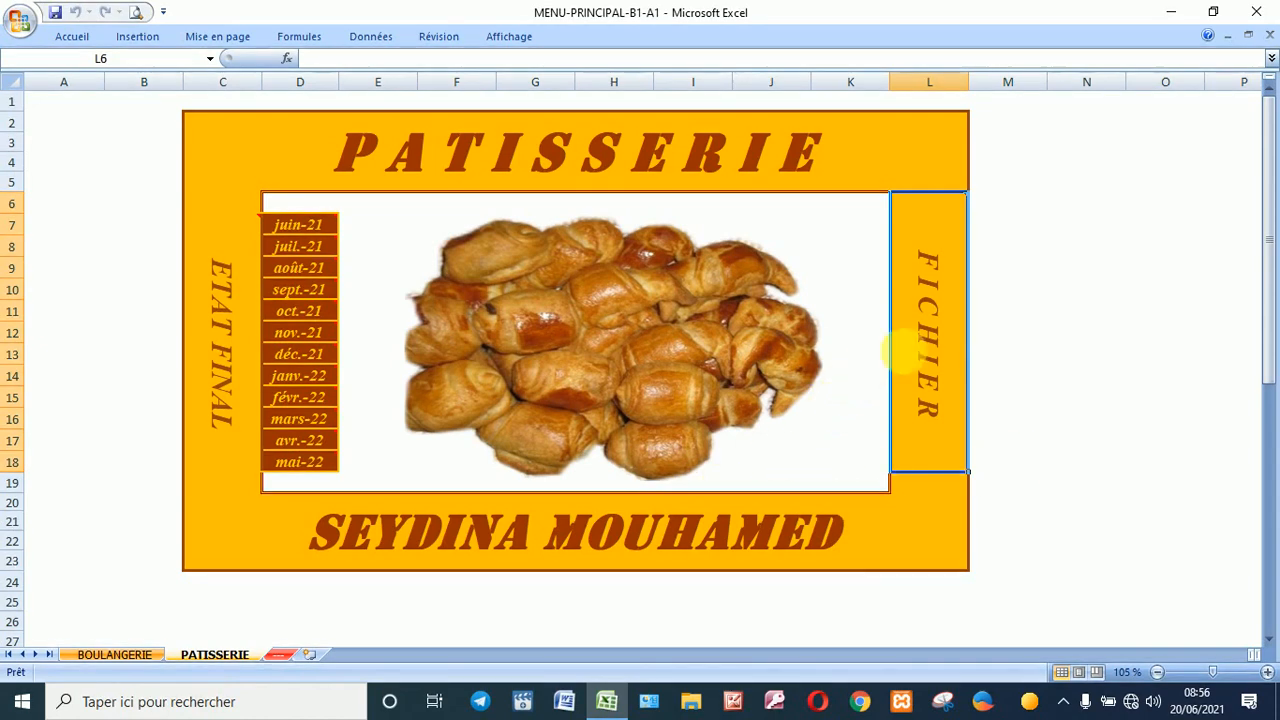
mouse_move(958, 336)
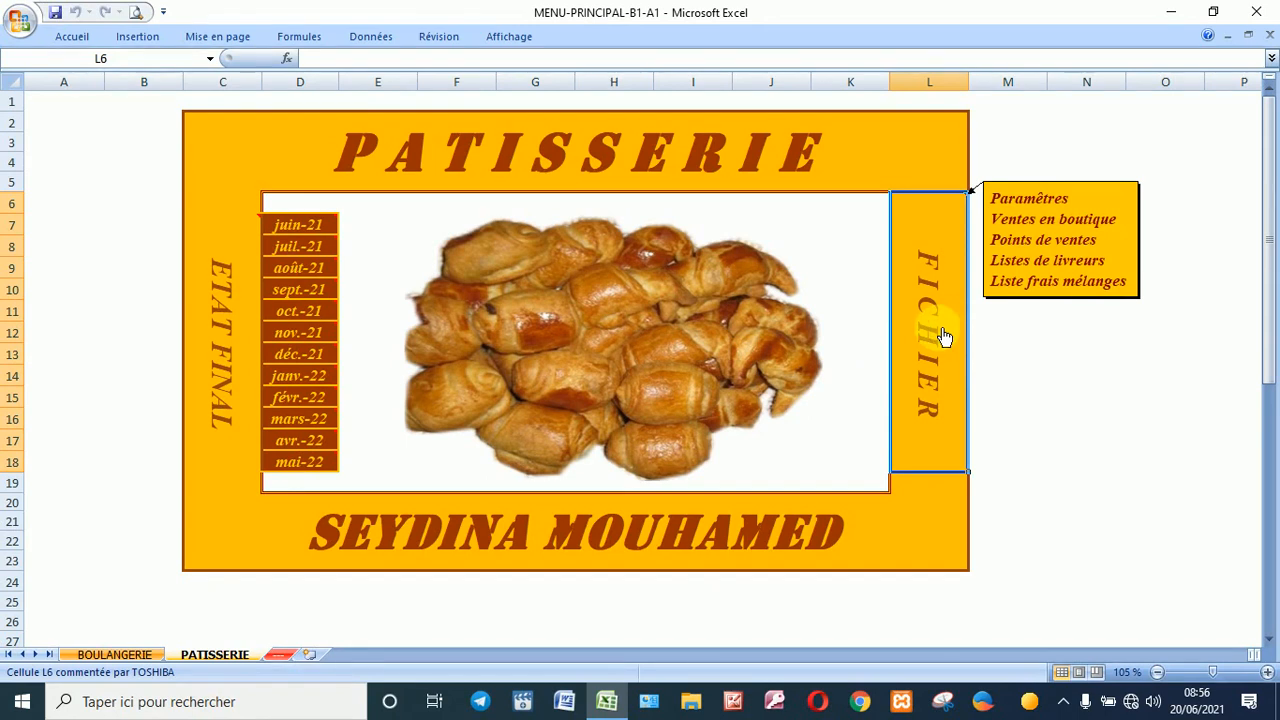
left_click(946, 338)
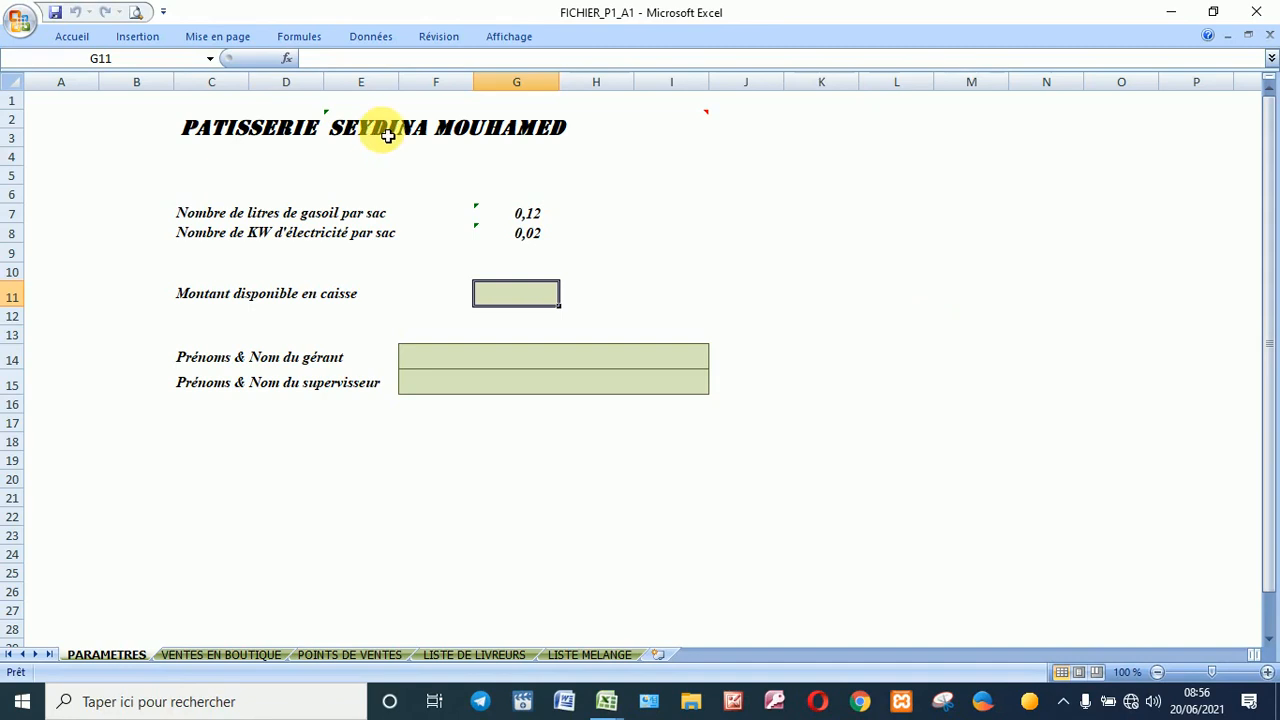
Step: Review the formula linking the pastry shop name in the PATISSERIE header
left_click(423, 133)
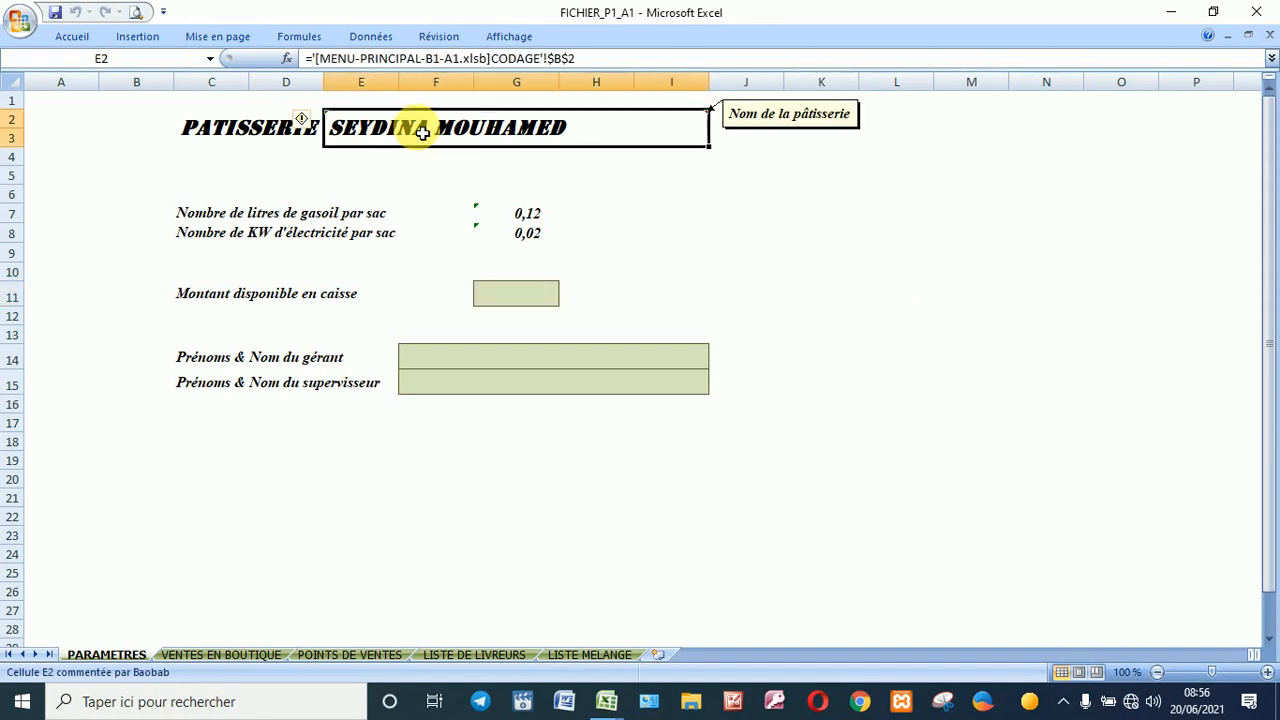
left_click(271, 126)
left_click(395, 135)
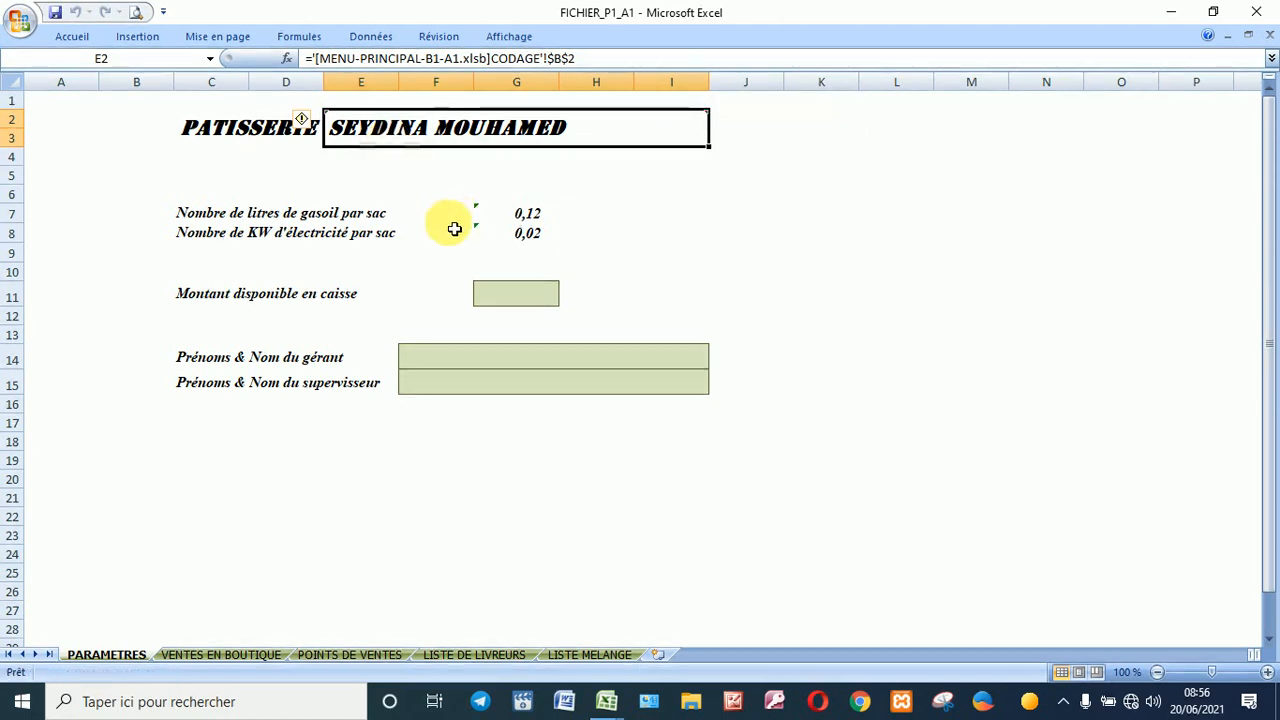
Step: Enter 32 540 as cash available in G11 and fill in the manager and supervisor names
left_click(538, 291)
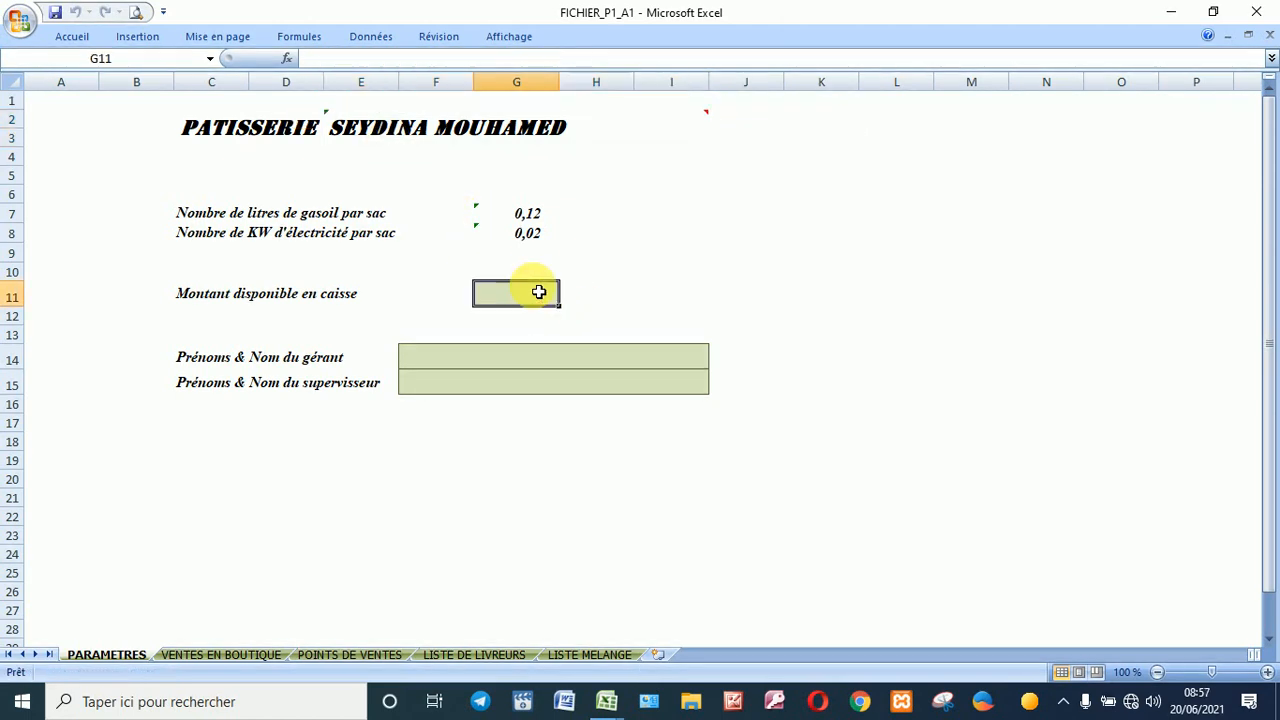
type("3254")
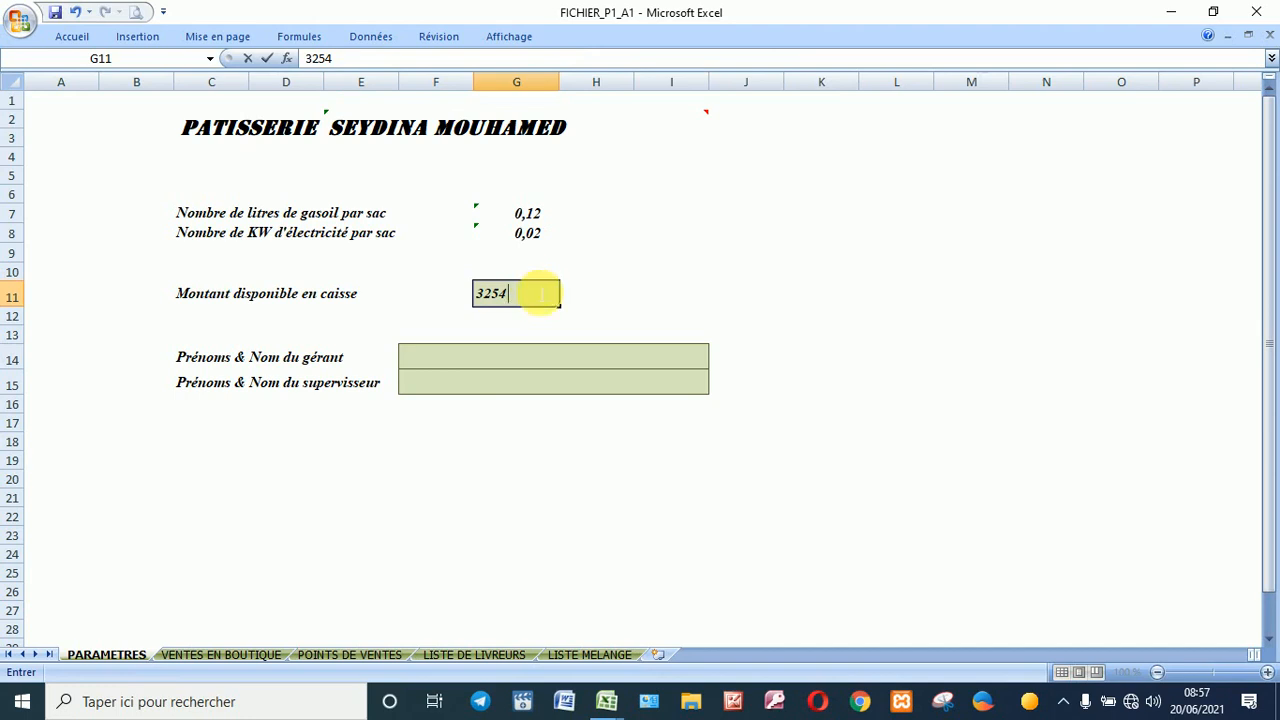
type("0")
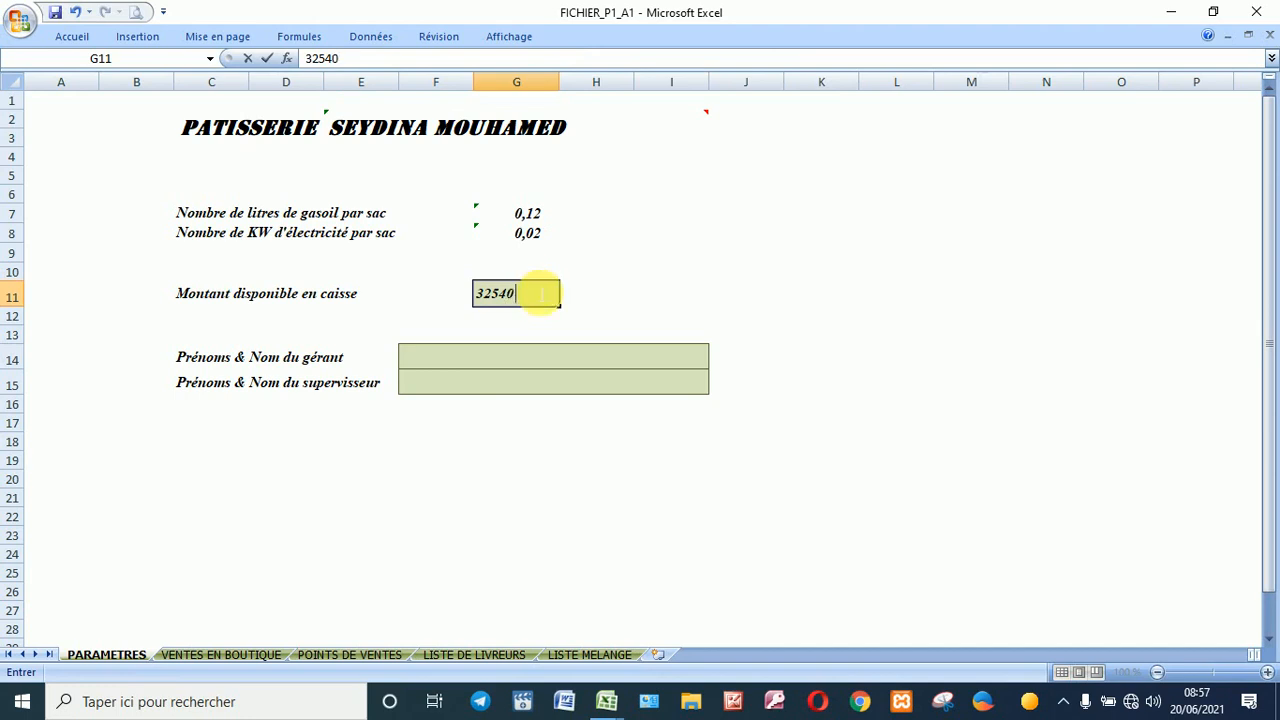
left_click(610, 358)
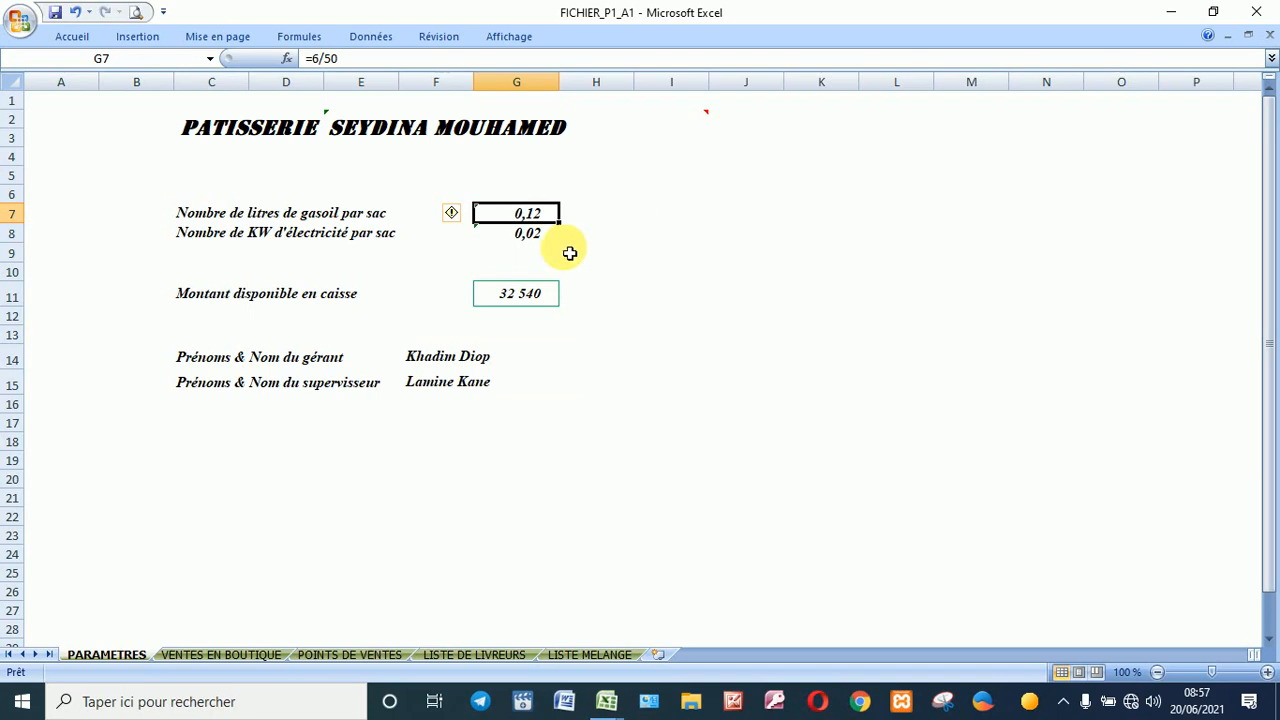
left_click(511, 238)
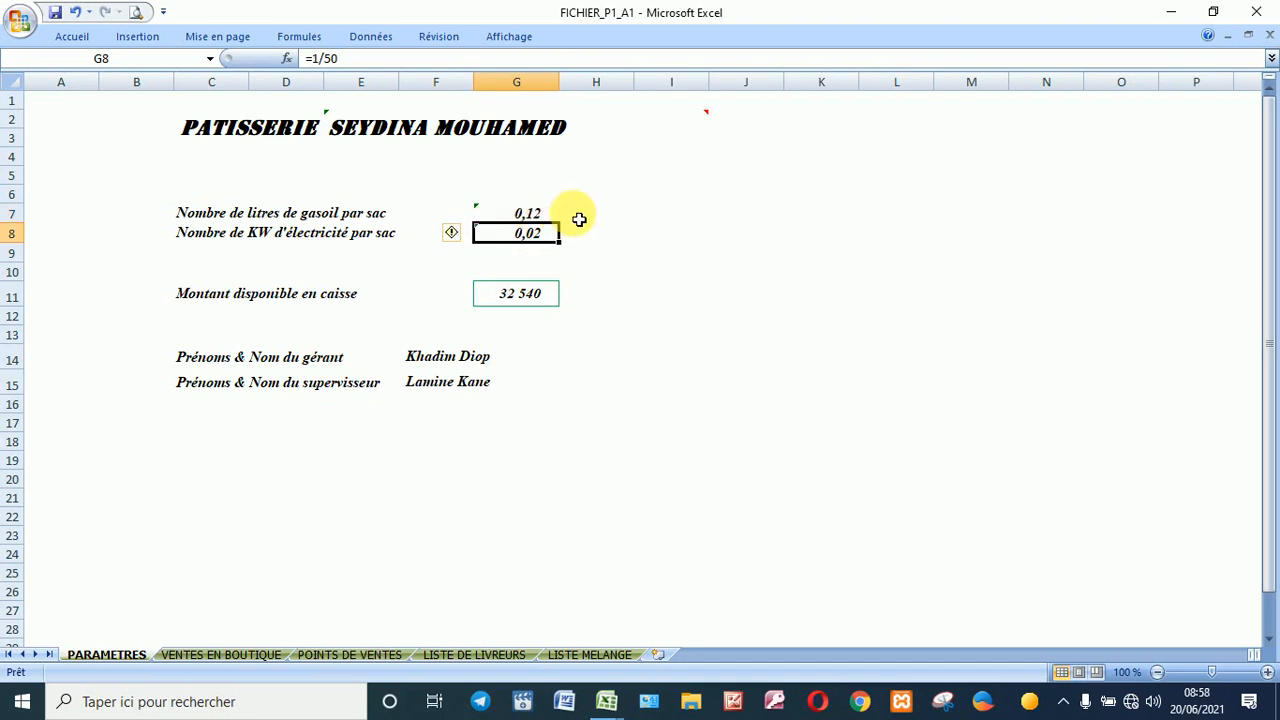
left_click(237, 655)
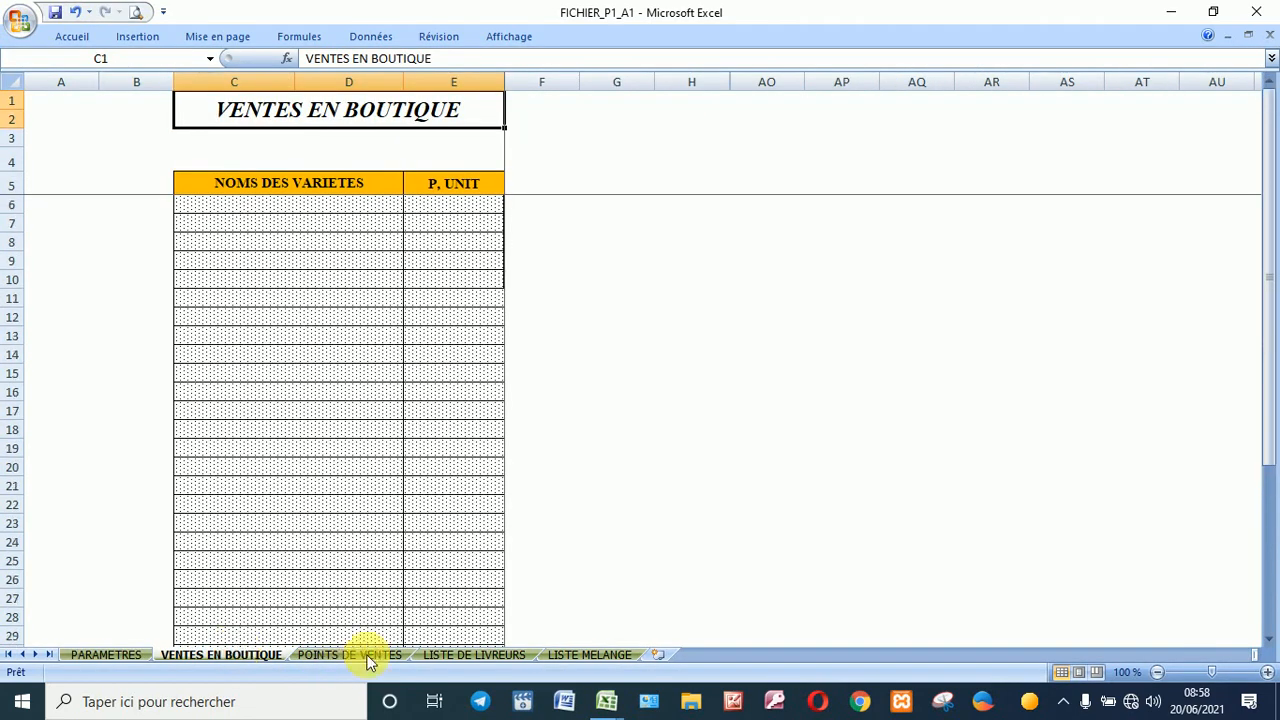
Step: Enter the nine varieties, Brioche GM to Pain coco, in C6:C14 with unit prices in E6:E14
left_click(339, 205)
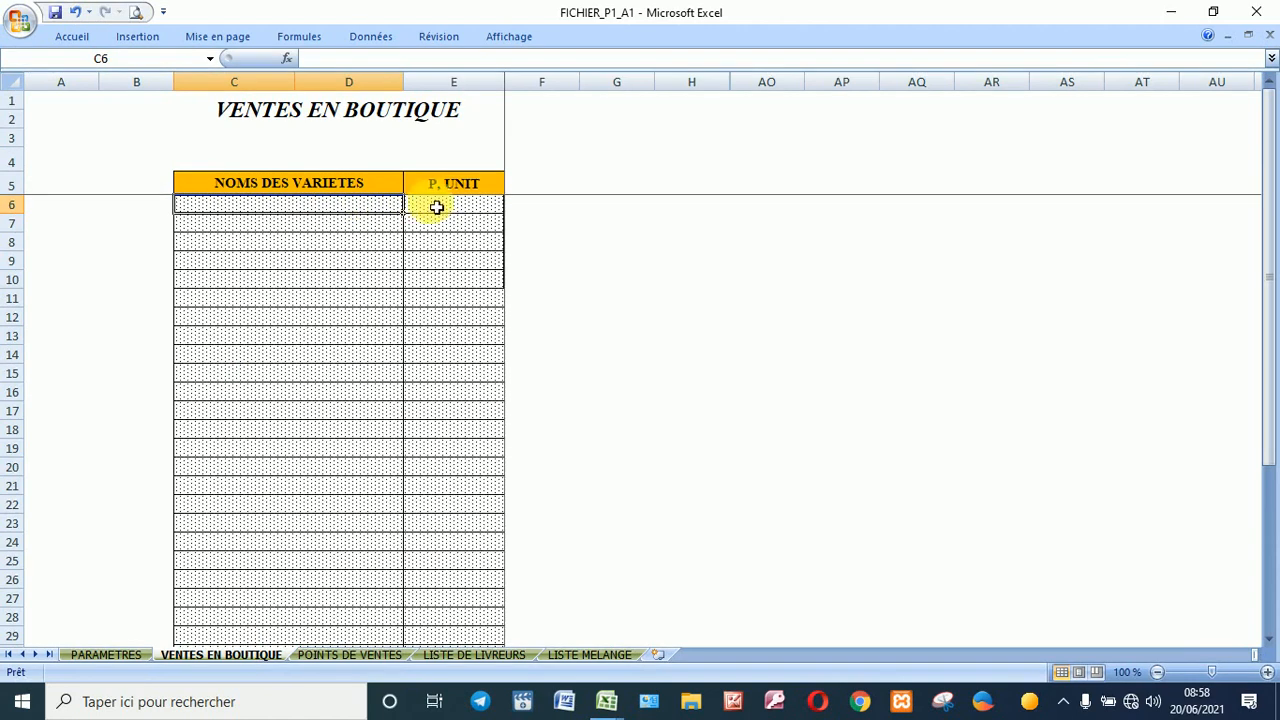
left_click(455, 204)
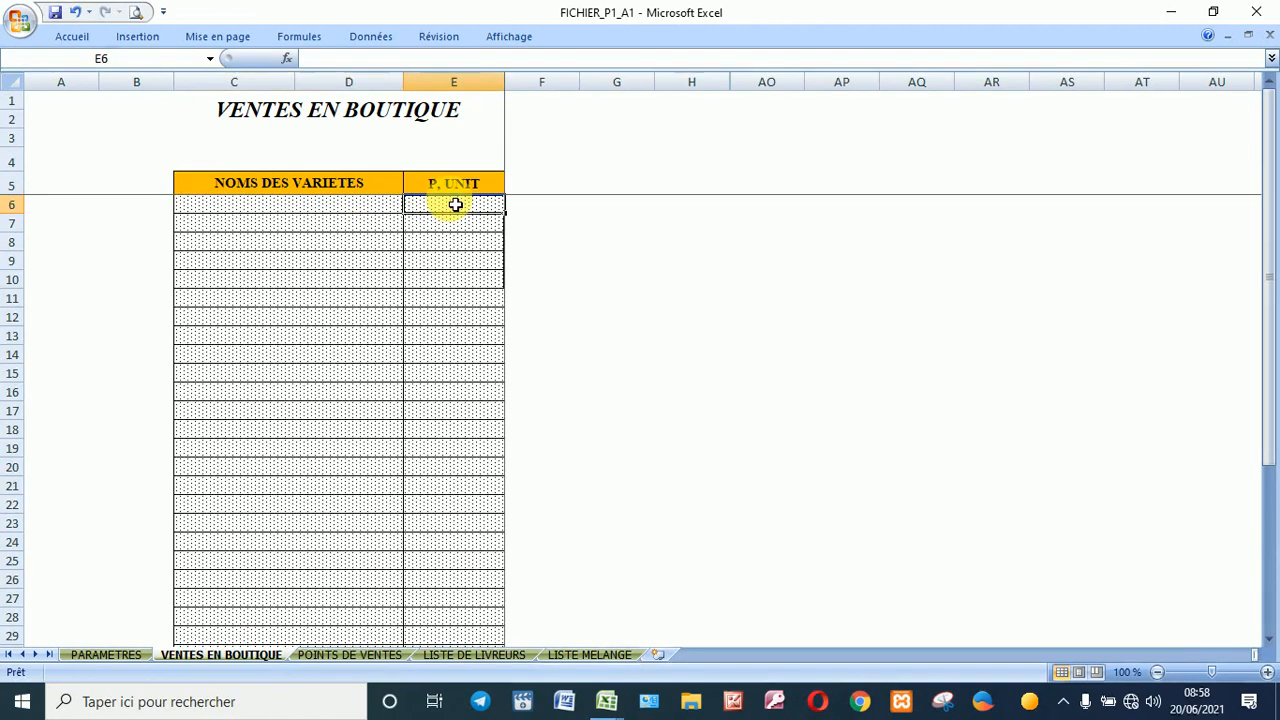
left_click(345, 207)
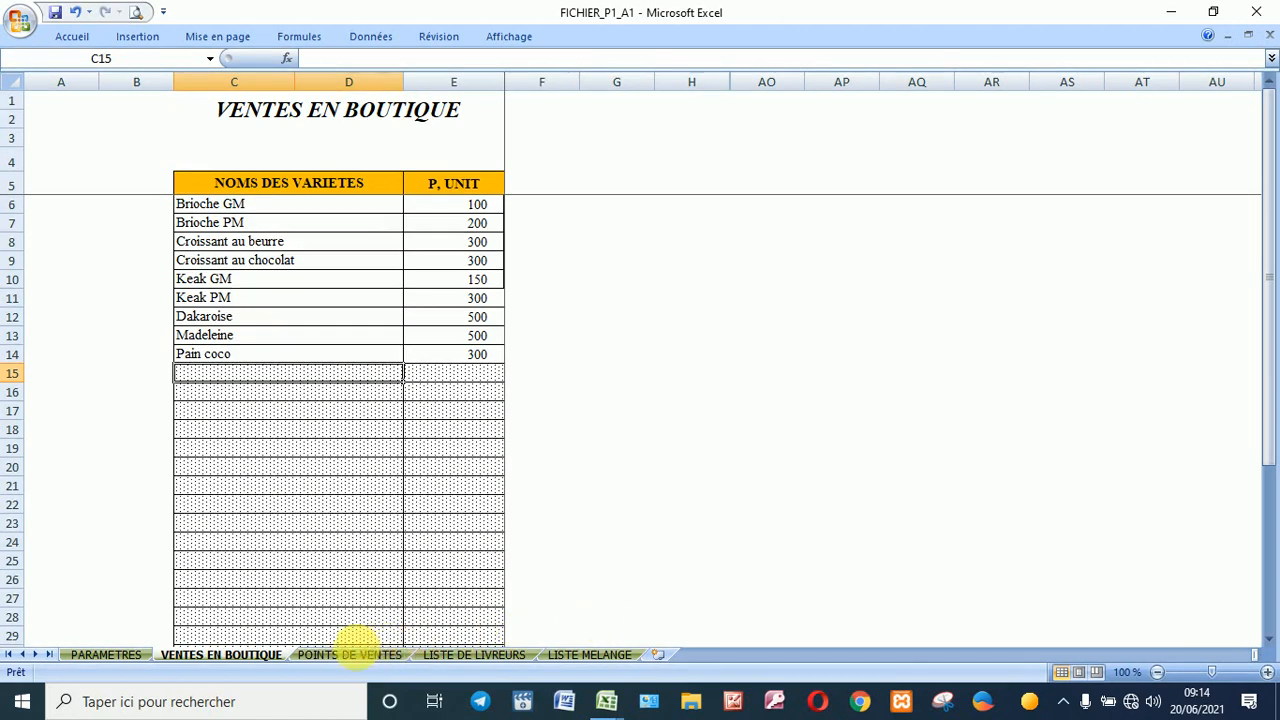
left_click(333, 655)
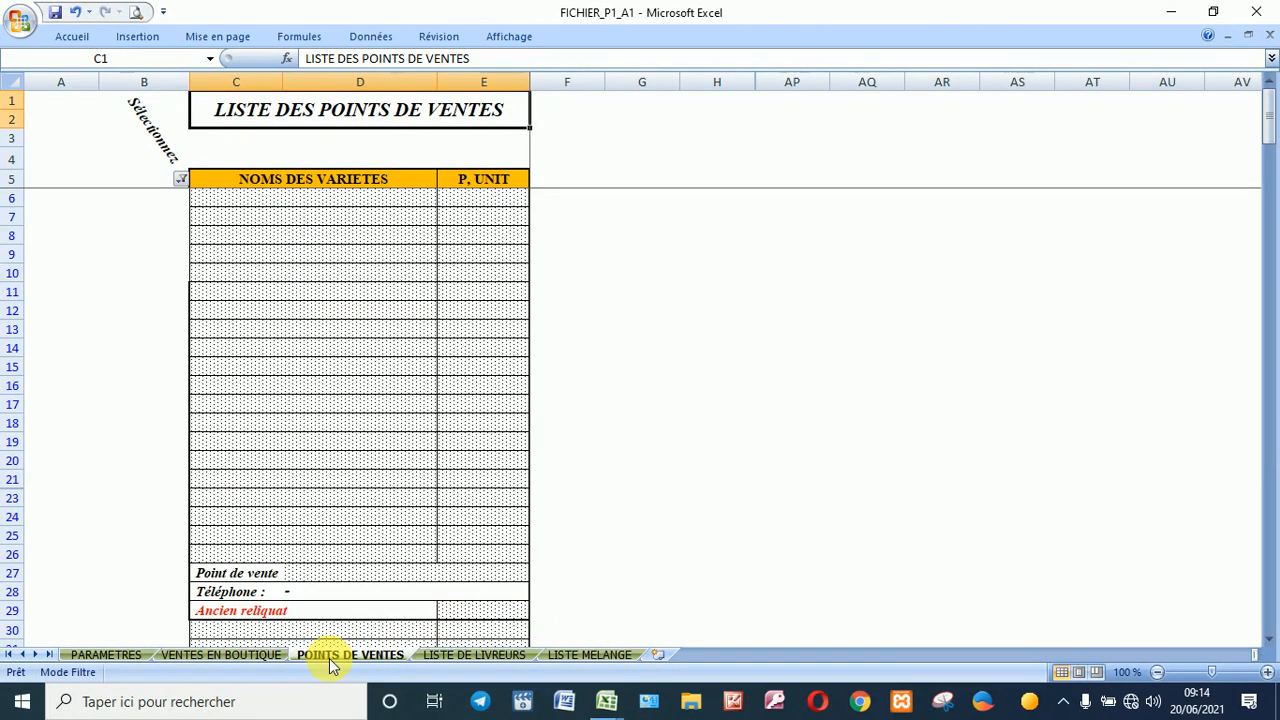
Step: Filter the points-of-sale list to show only Point de ventes 1
left_click(181, 181)
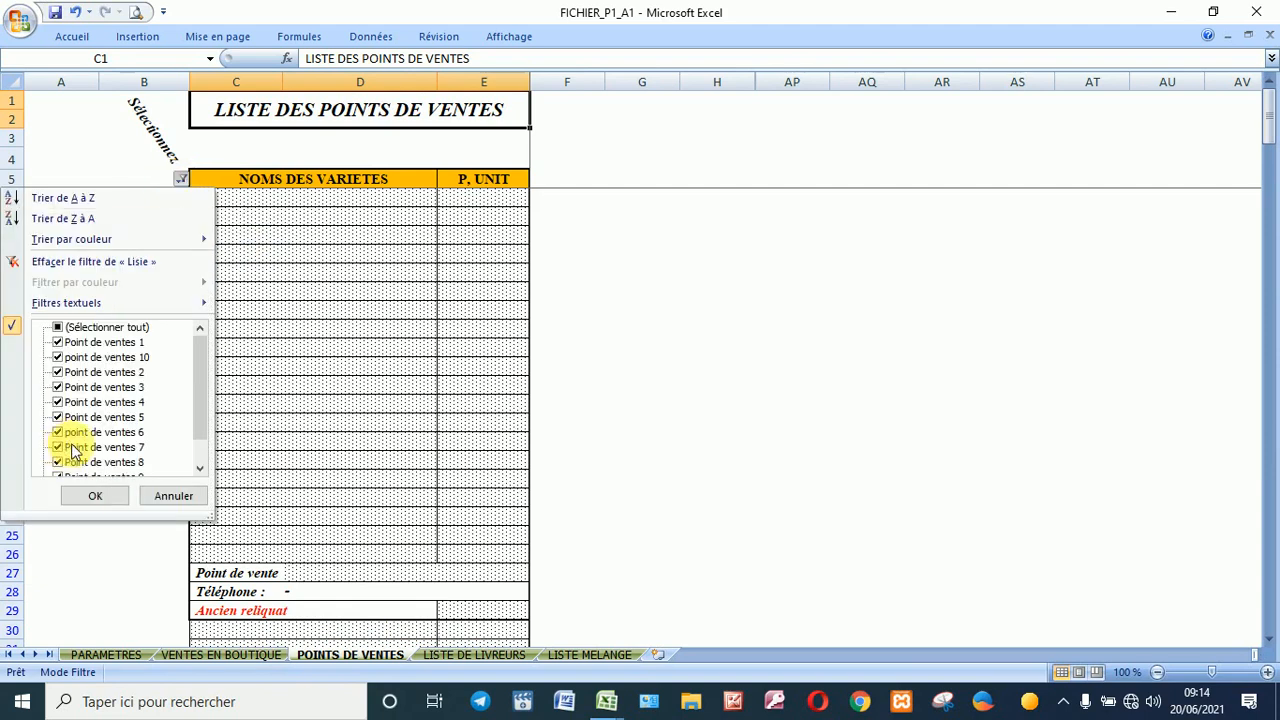
scroll(100, 421, "down", 1)
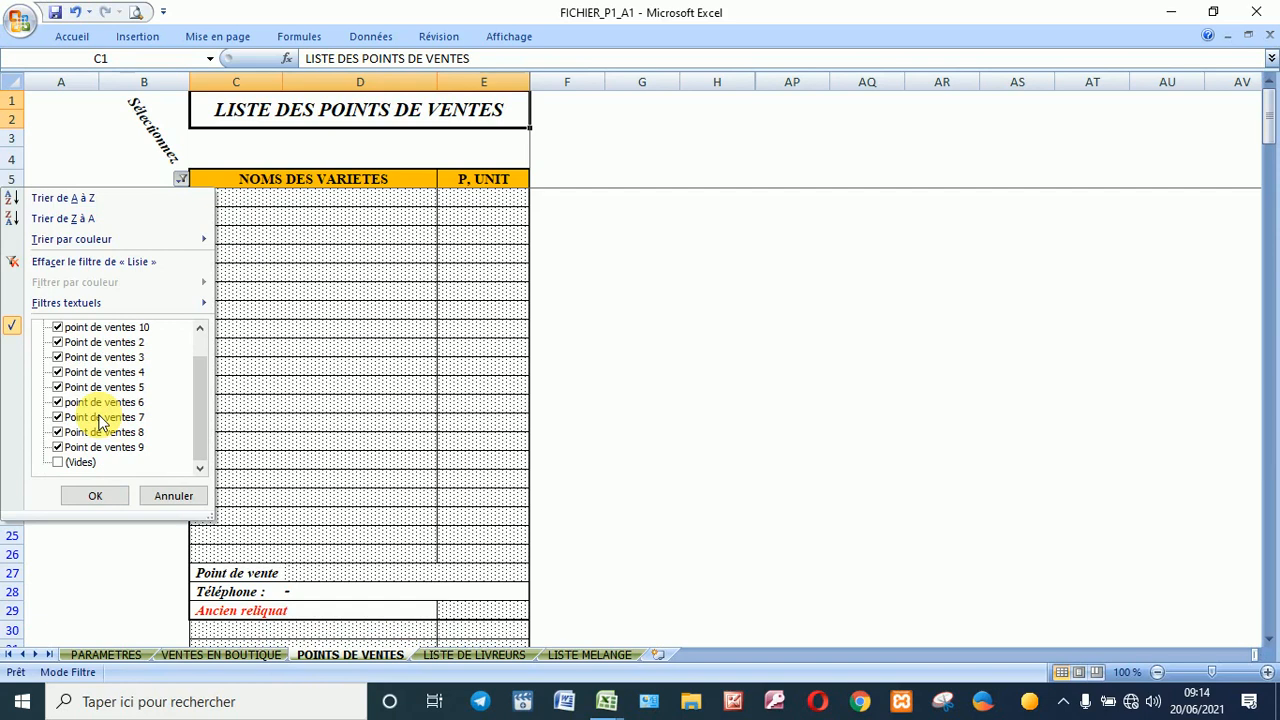
scroll(100, 421, "up", 1)
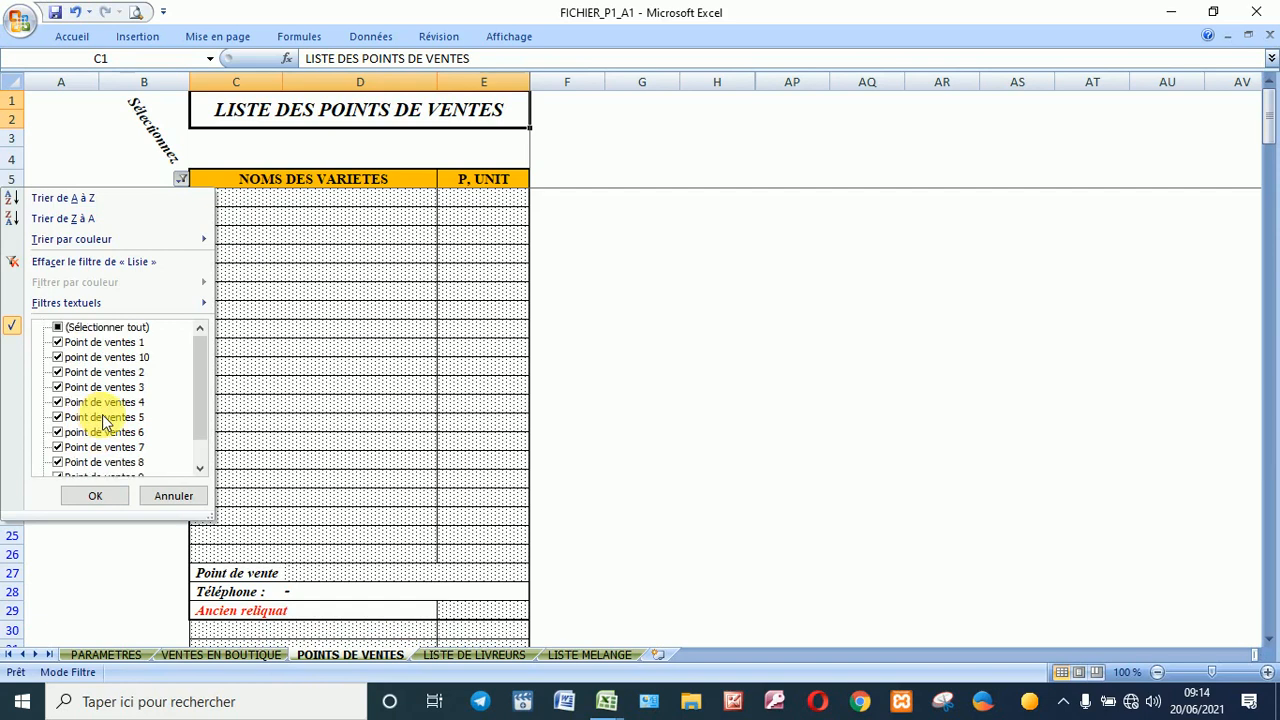
left_click(112, 330)
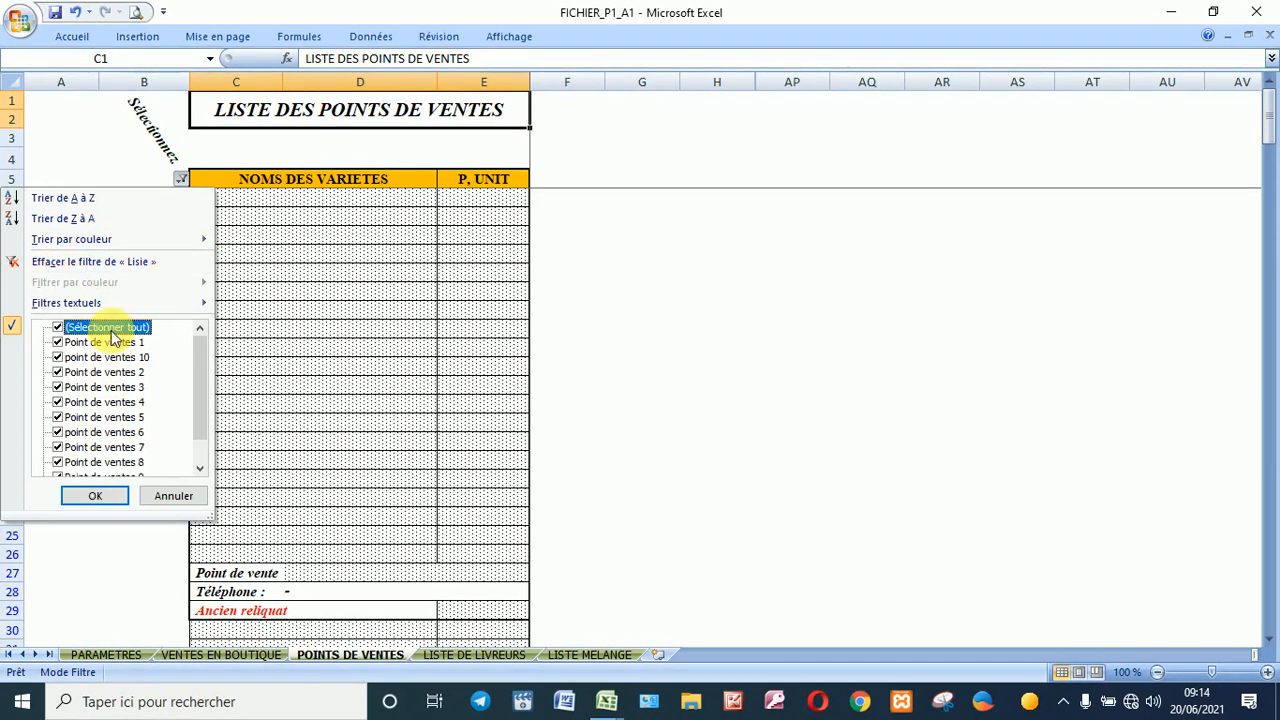
left_click(112, 331)
left_click(112, 342)
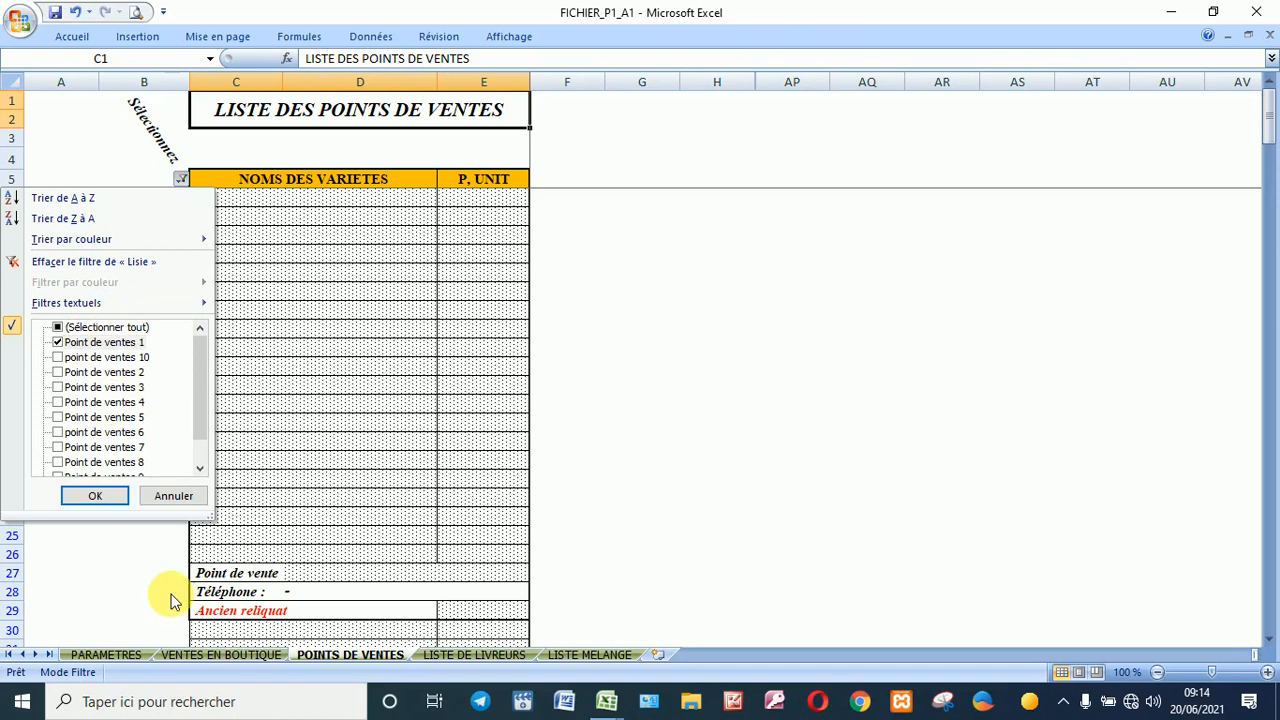
left_click(100, 490)
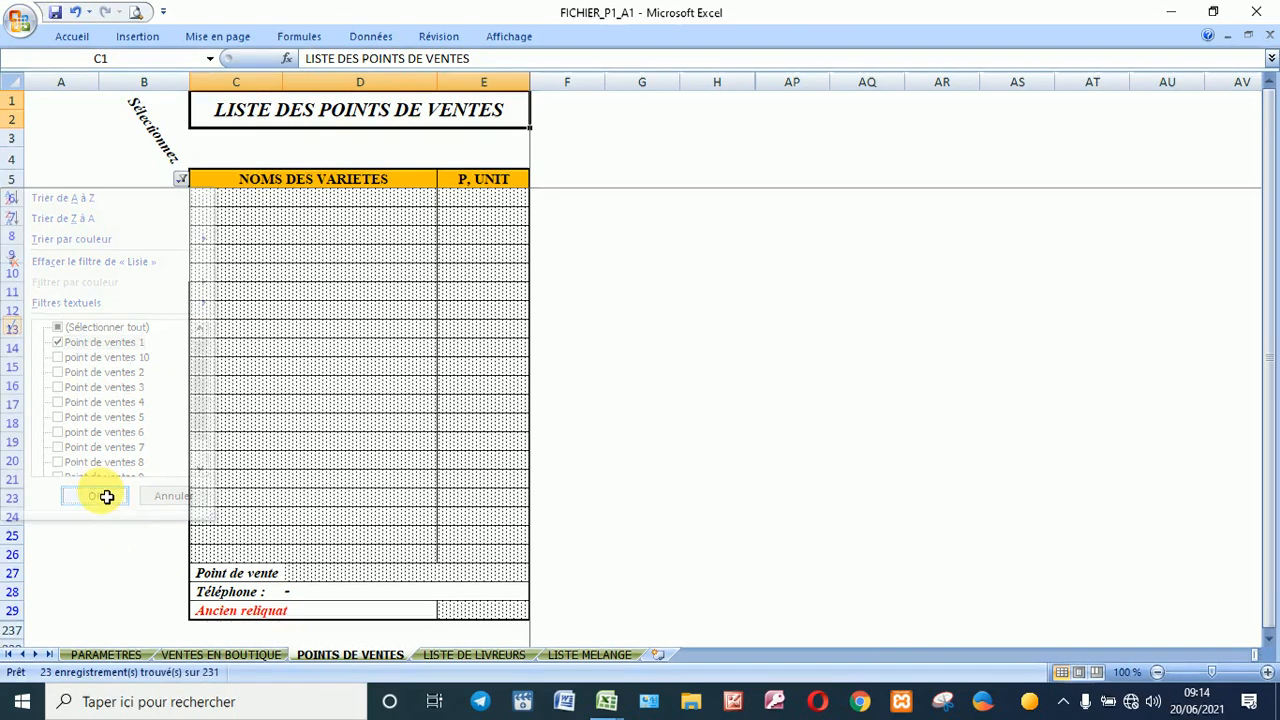
scroll(465, 423, "down", 4)
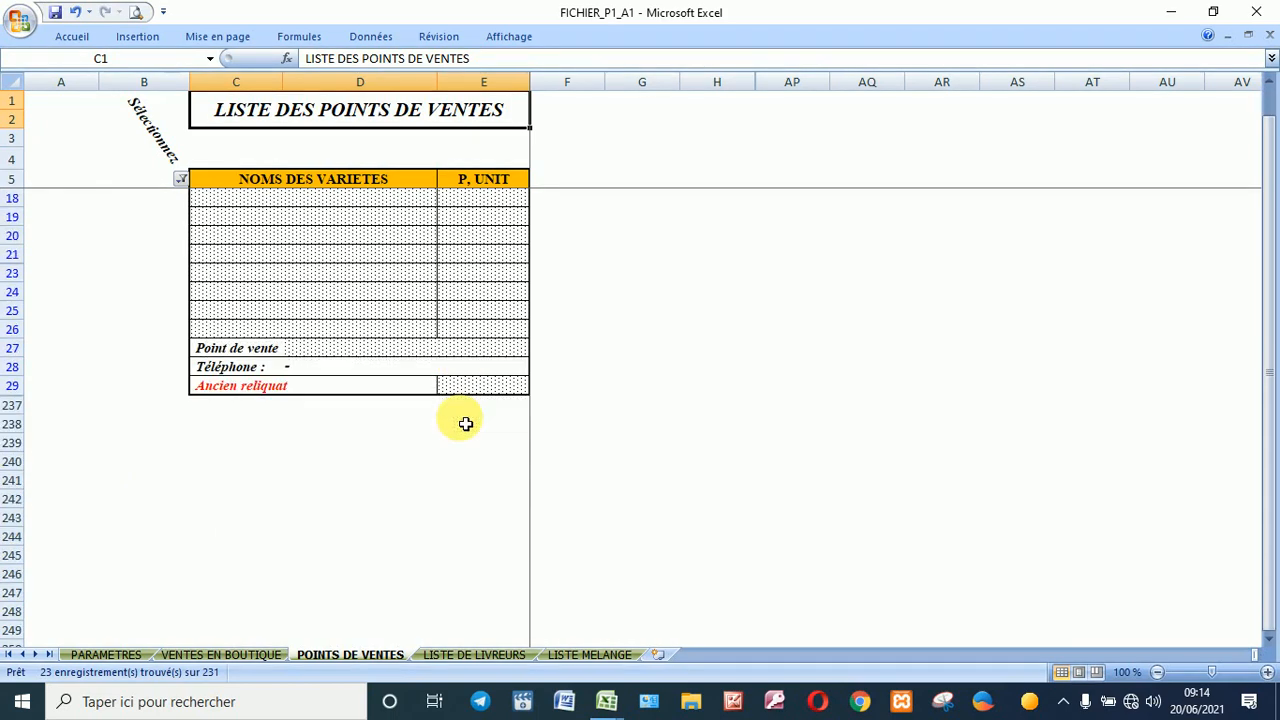
scroll(465, 423, "up", 4)
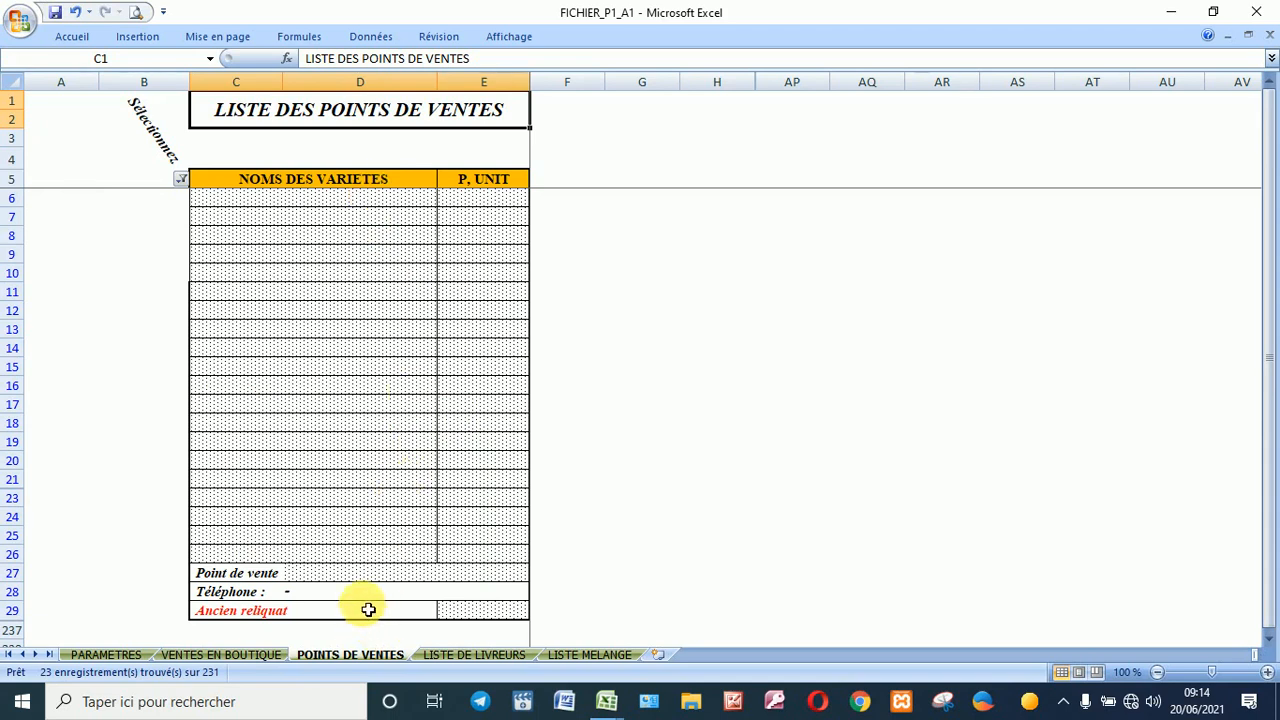
Step: Enter Point de ventes 1's shop name, its phone number and an Ancien reliquat of 3 500
left_click(368, 579)
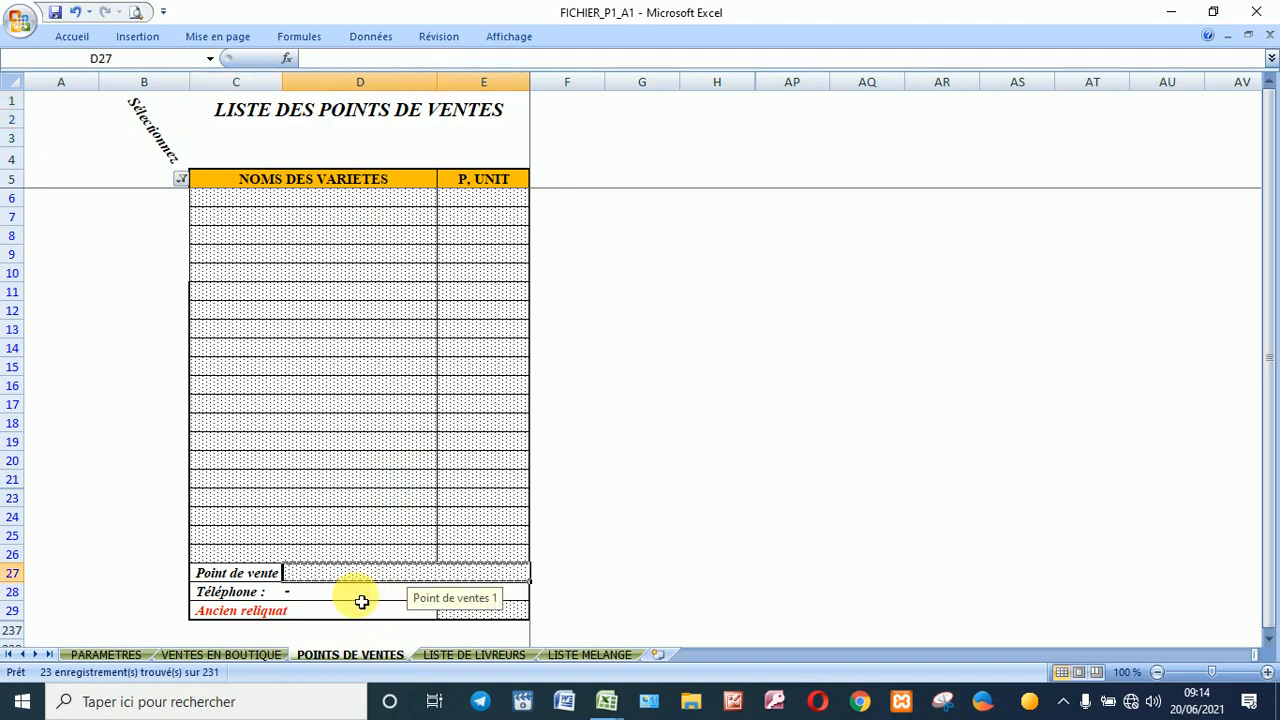
left_click(362, 599)
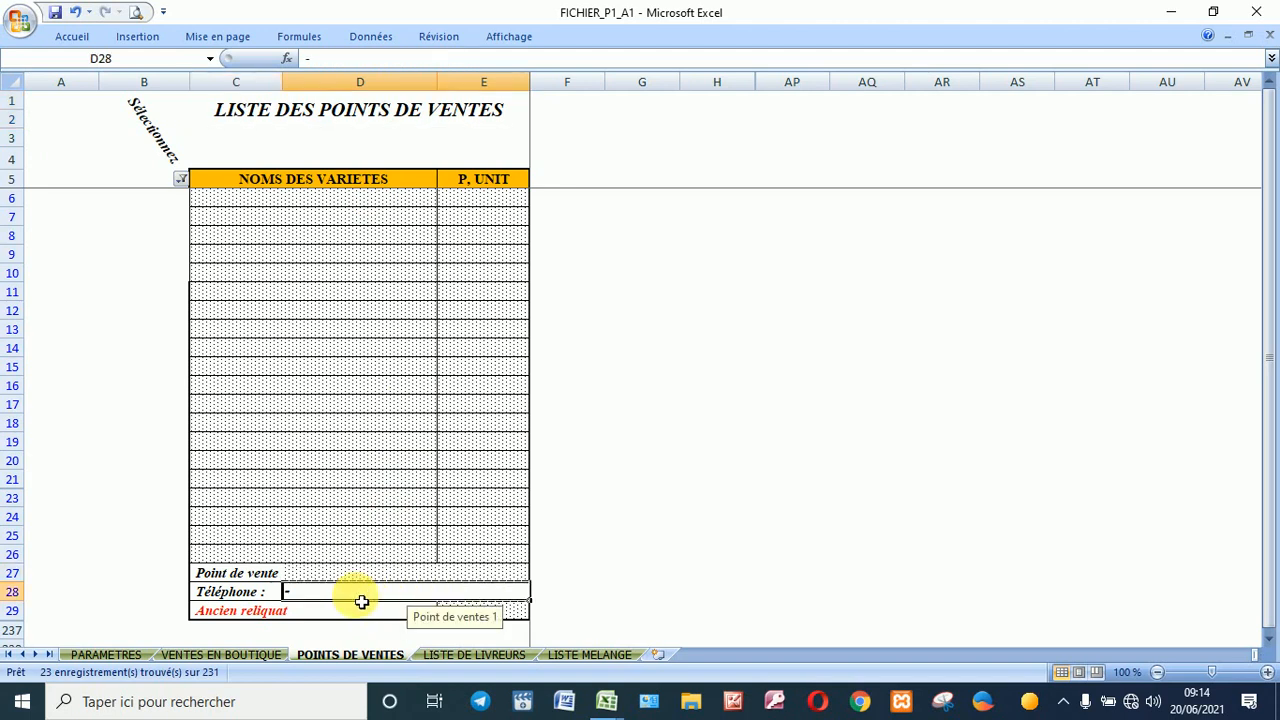
left_click(522, 613)
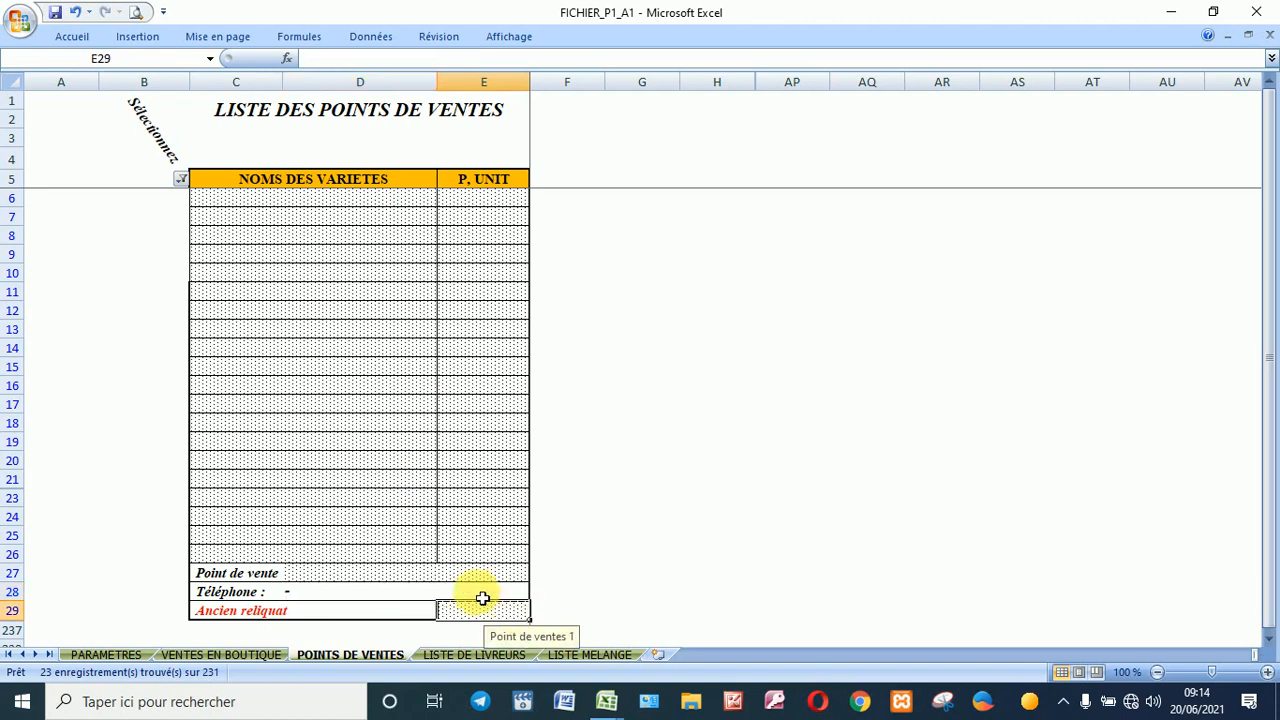
left_click(435, 575)
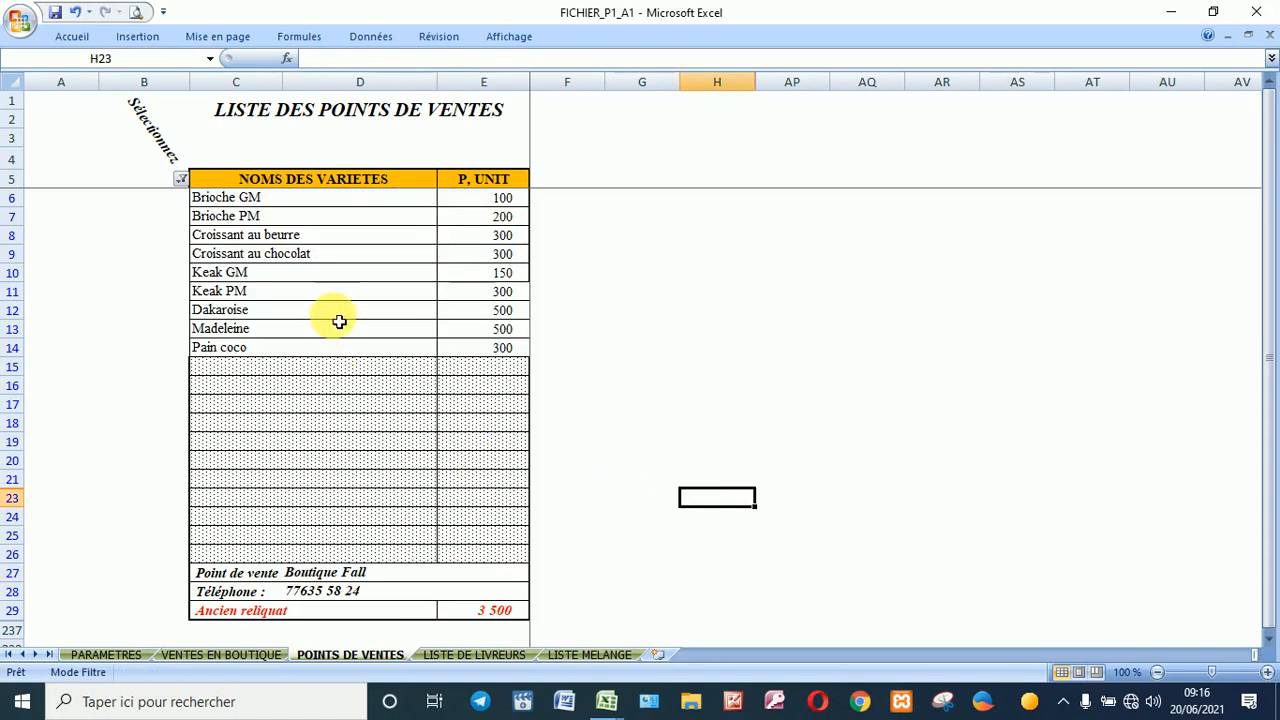
left_click(369, 575)
left_click(380, 597)
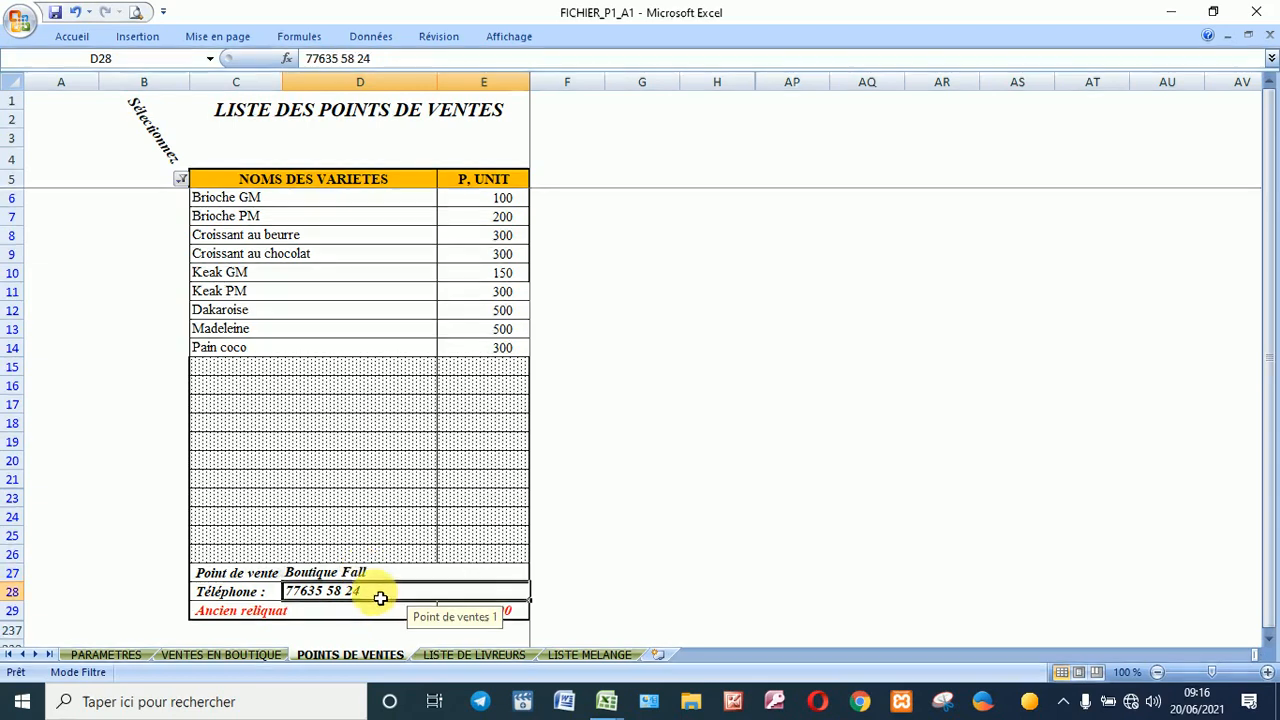
left_click(572, 596)
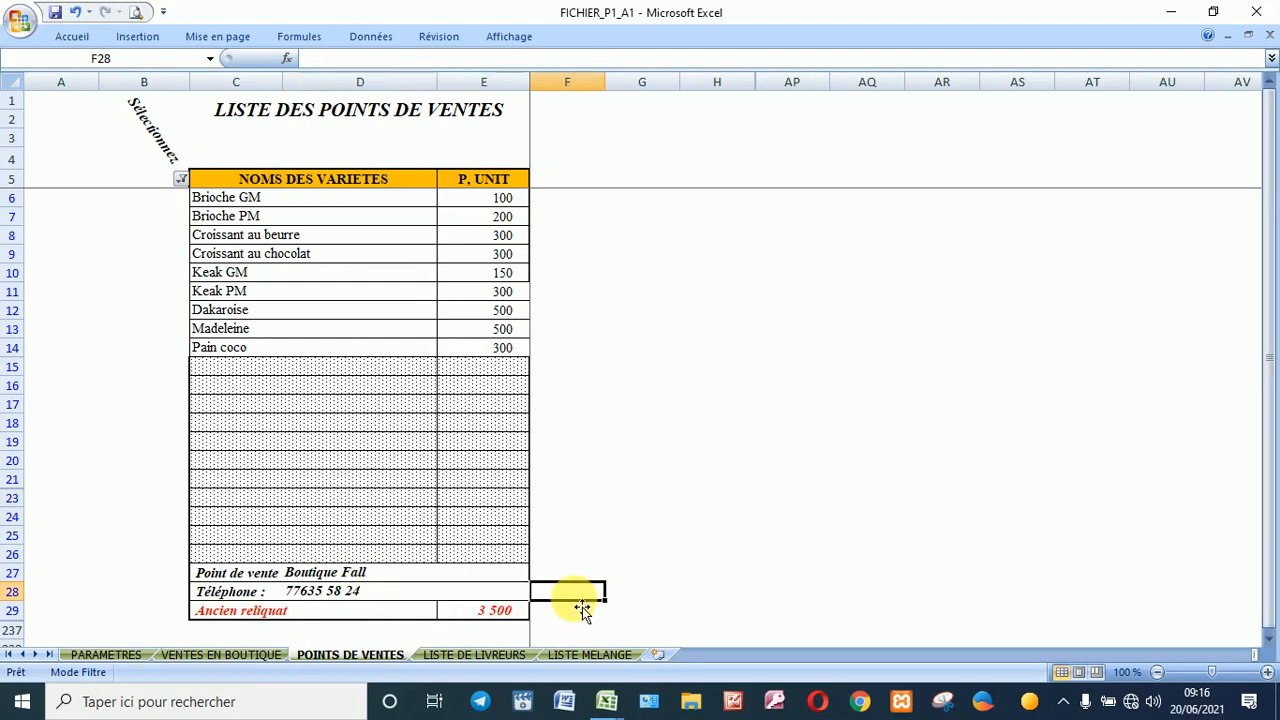
left_click(497, 607)
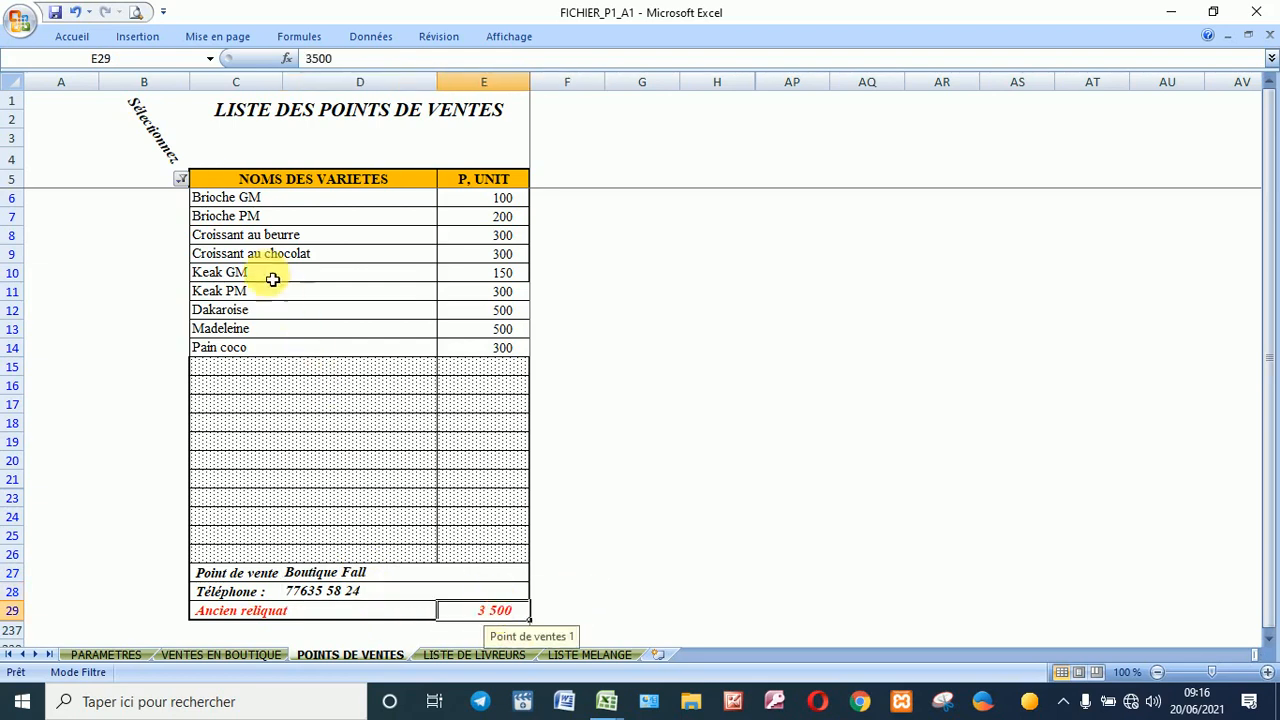
Step: Filter to Point de ventes 3 only and paste the varieties and prices into rows 53–61
left_click(177, 179)
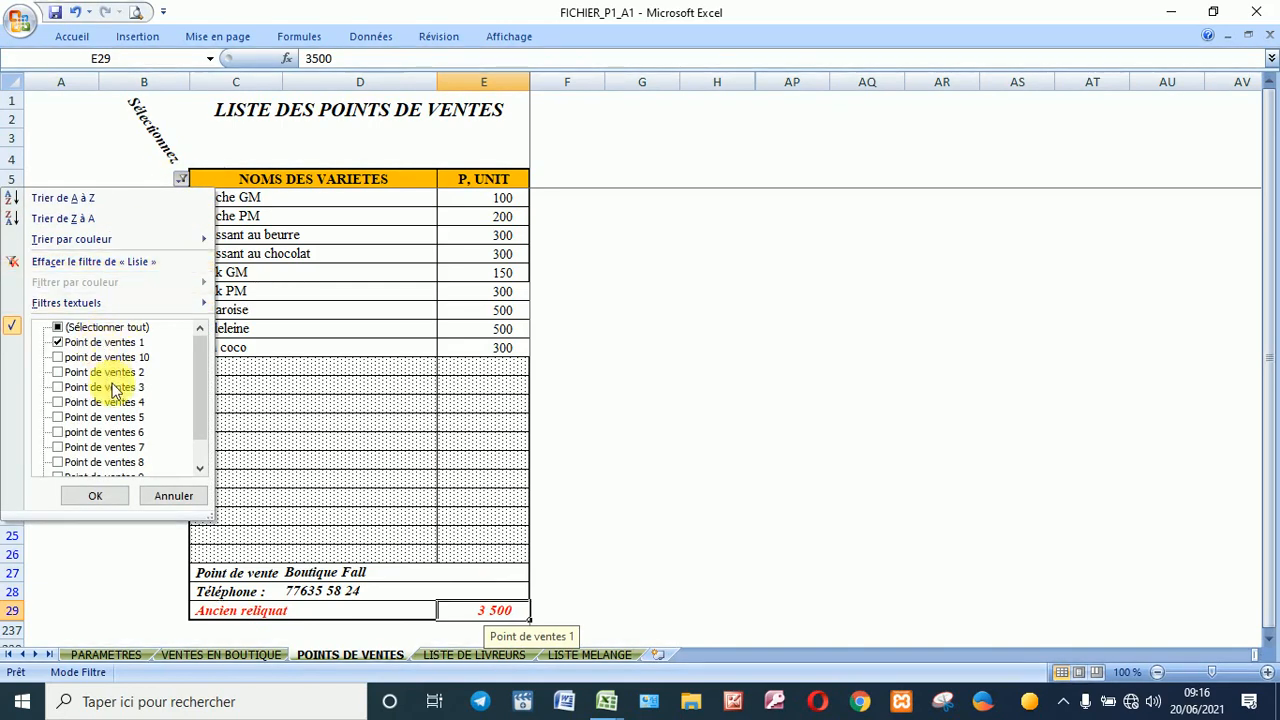
left_click(115, 388)
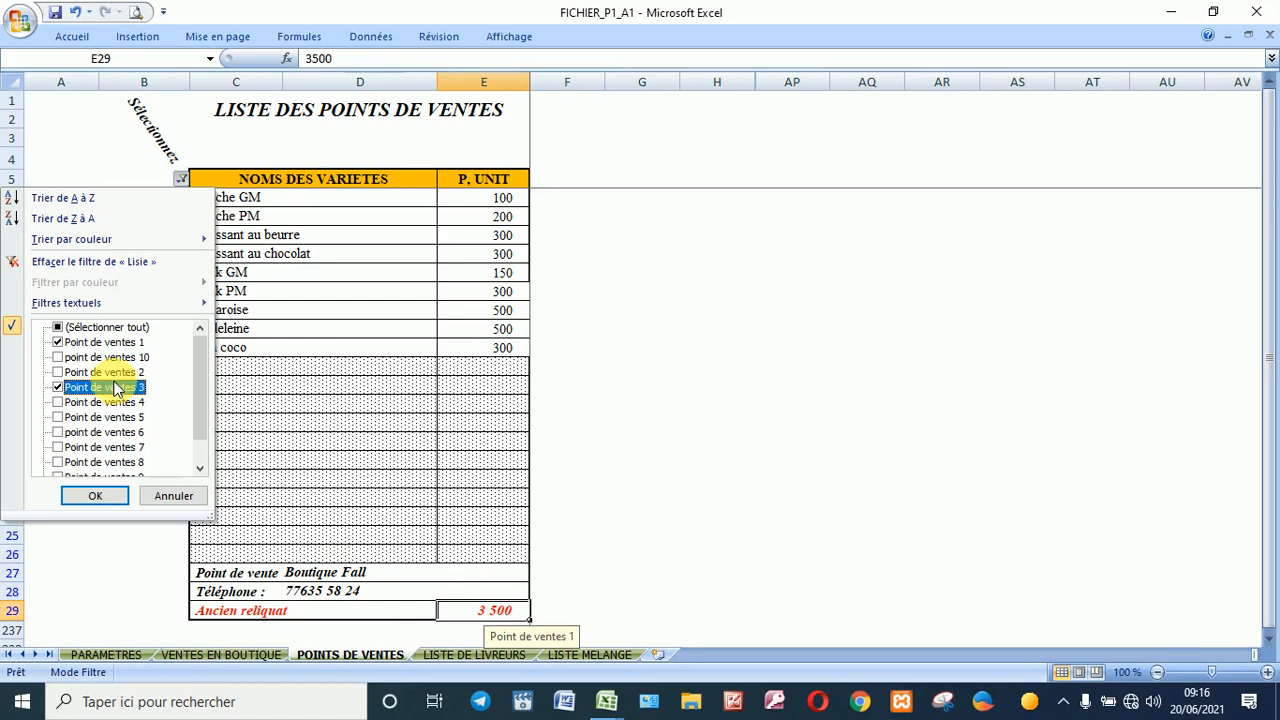
left_click(105, 342)
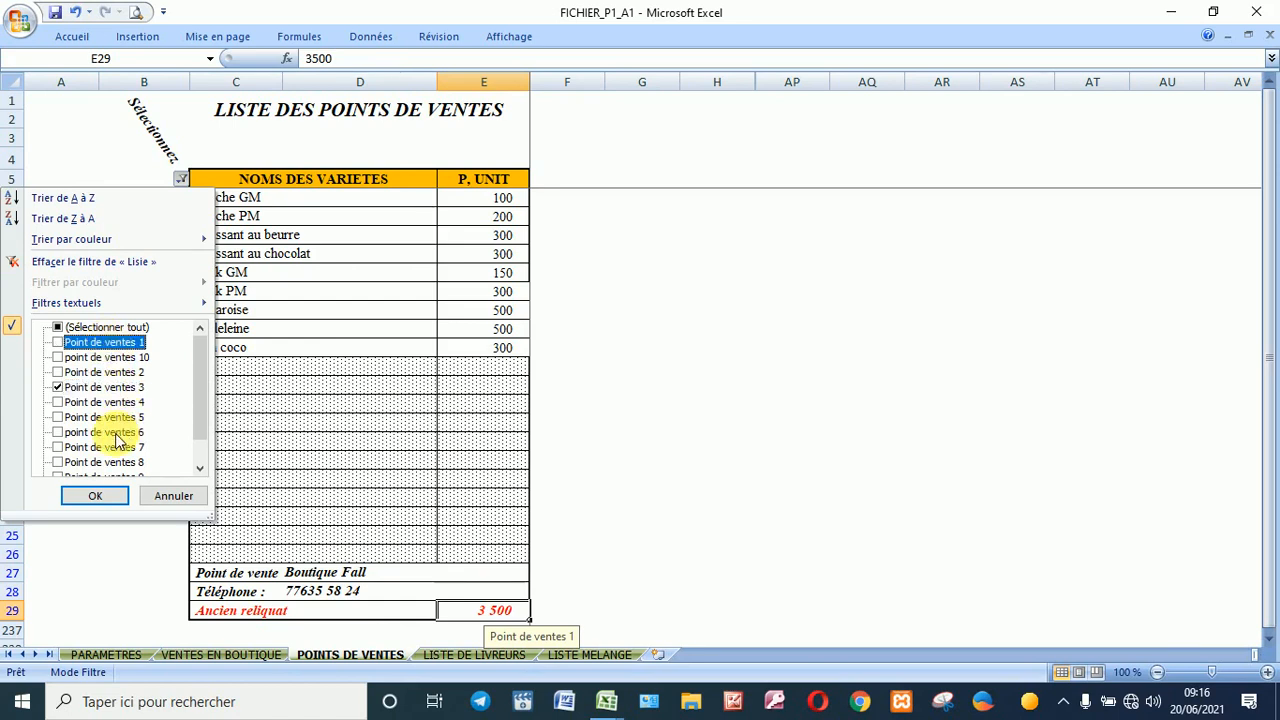
left_click(95, 495)
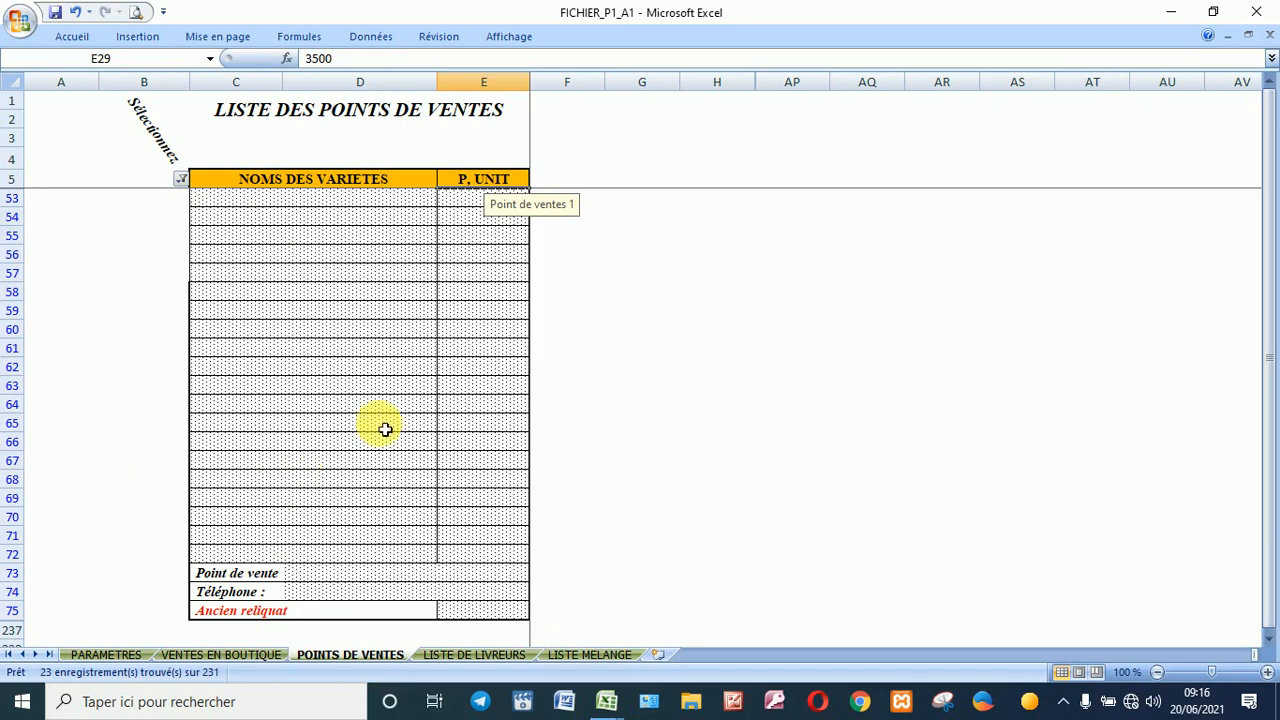
left_click(660, 292)
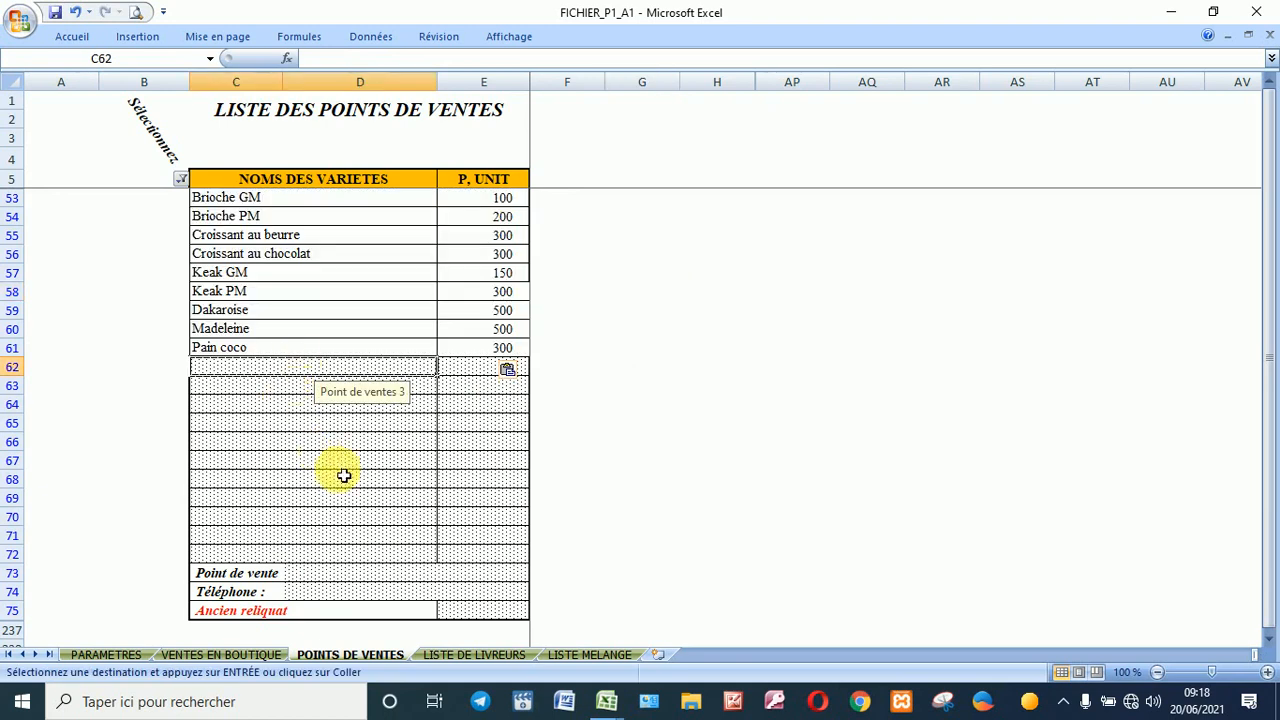
left_click(481, 656)
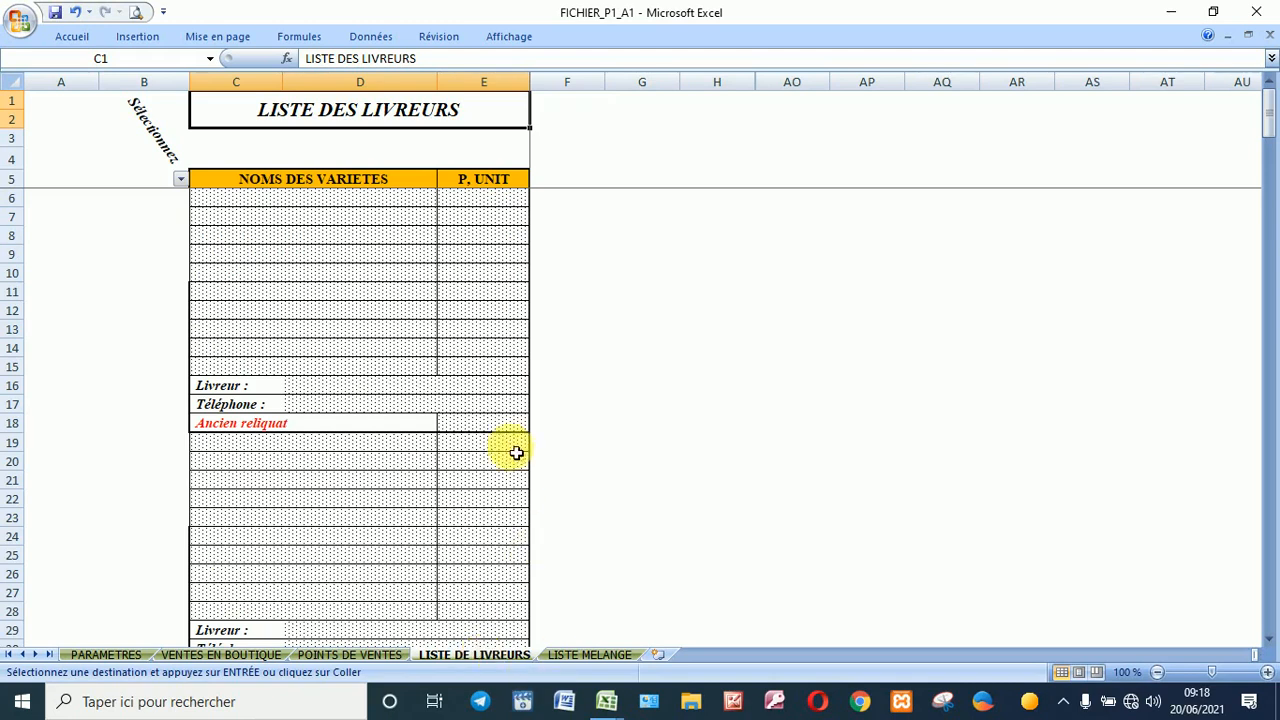
Step: Give Livreur 1 Brioche GM at 150 and Brioche PM at 75 on LISTE DE LIVREURS
scroll(394, 370, "down", 2)
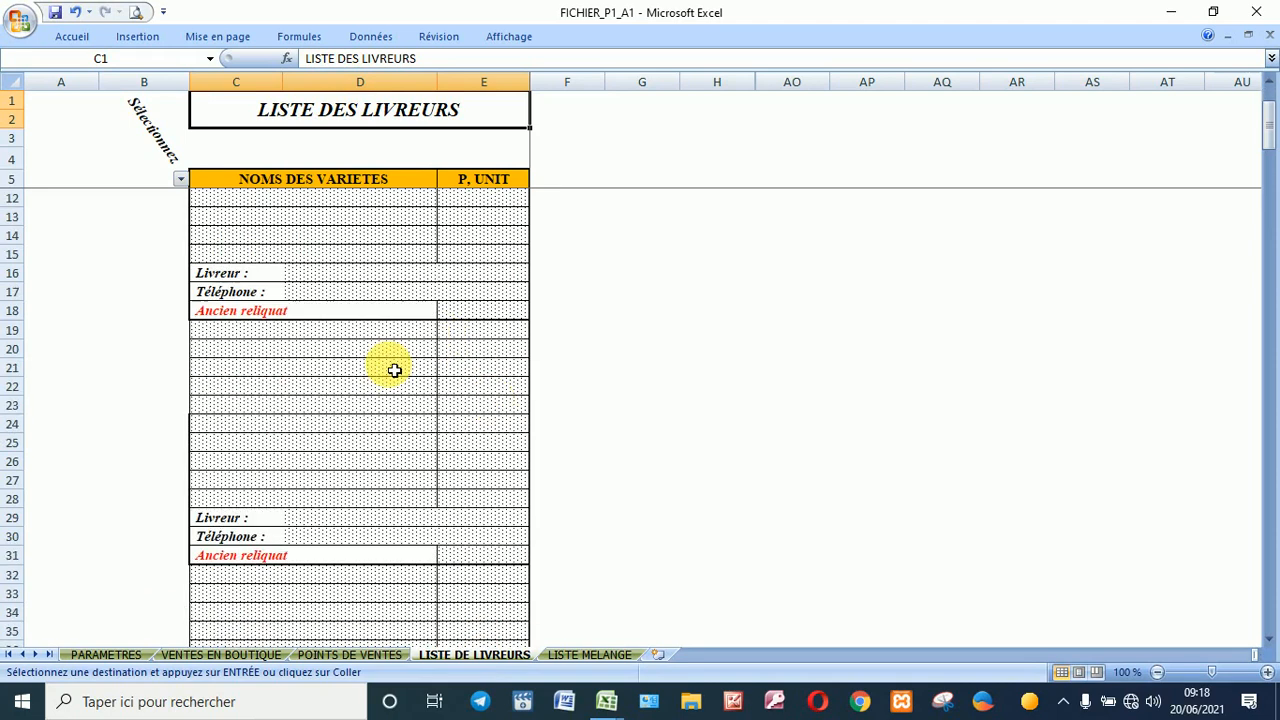
scroll(394, 370, "down", 9)
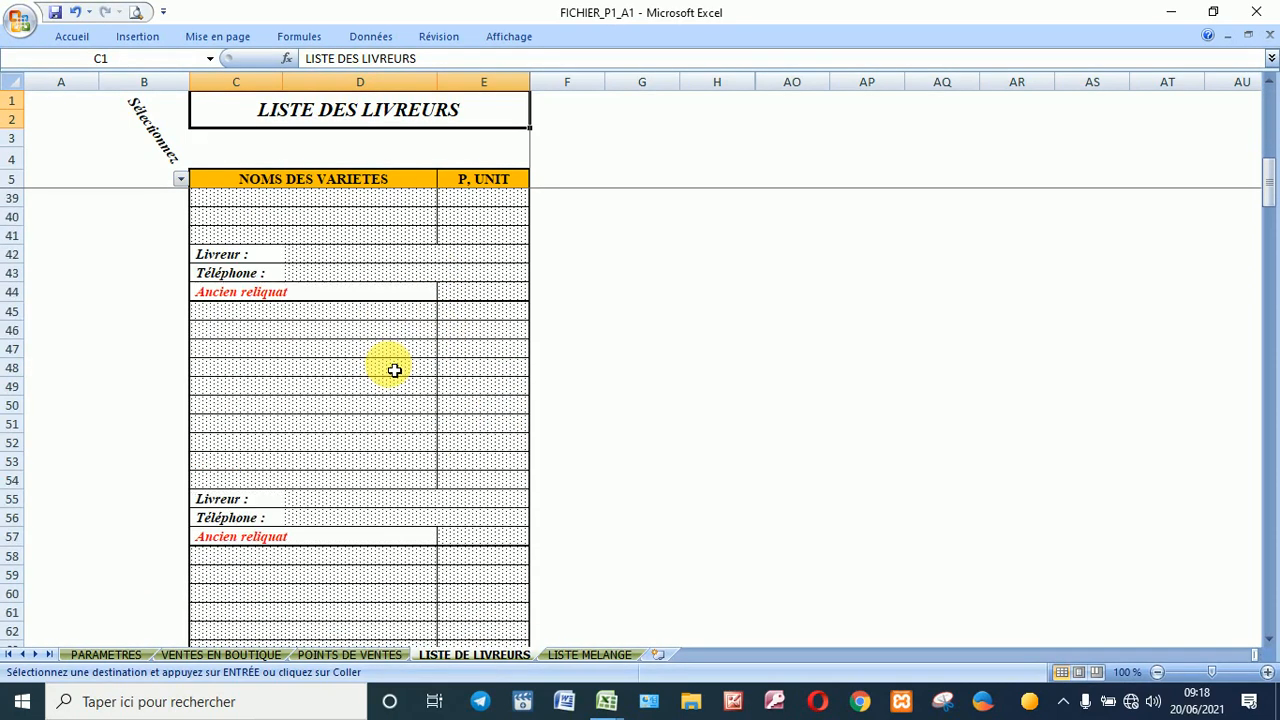
scroll(394, 370, "up", 10)
scroll(394, 370, "up", 1)
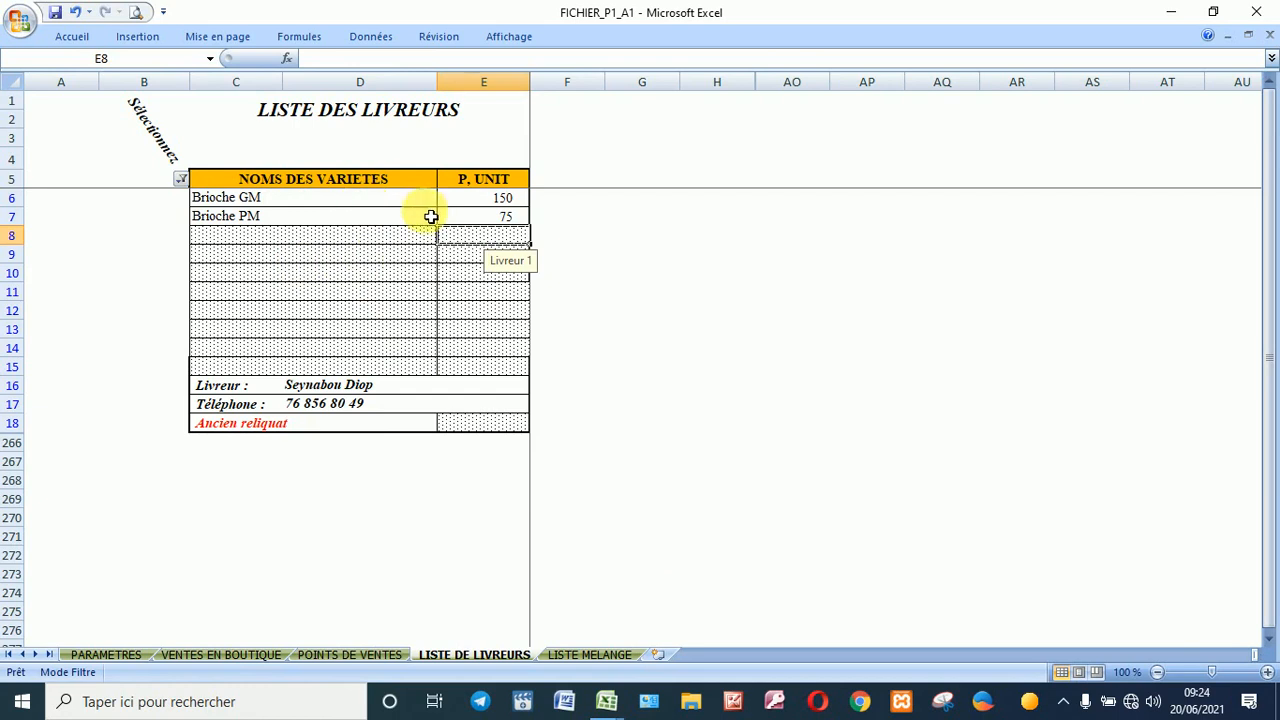
left_click(491, 199)
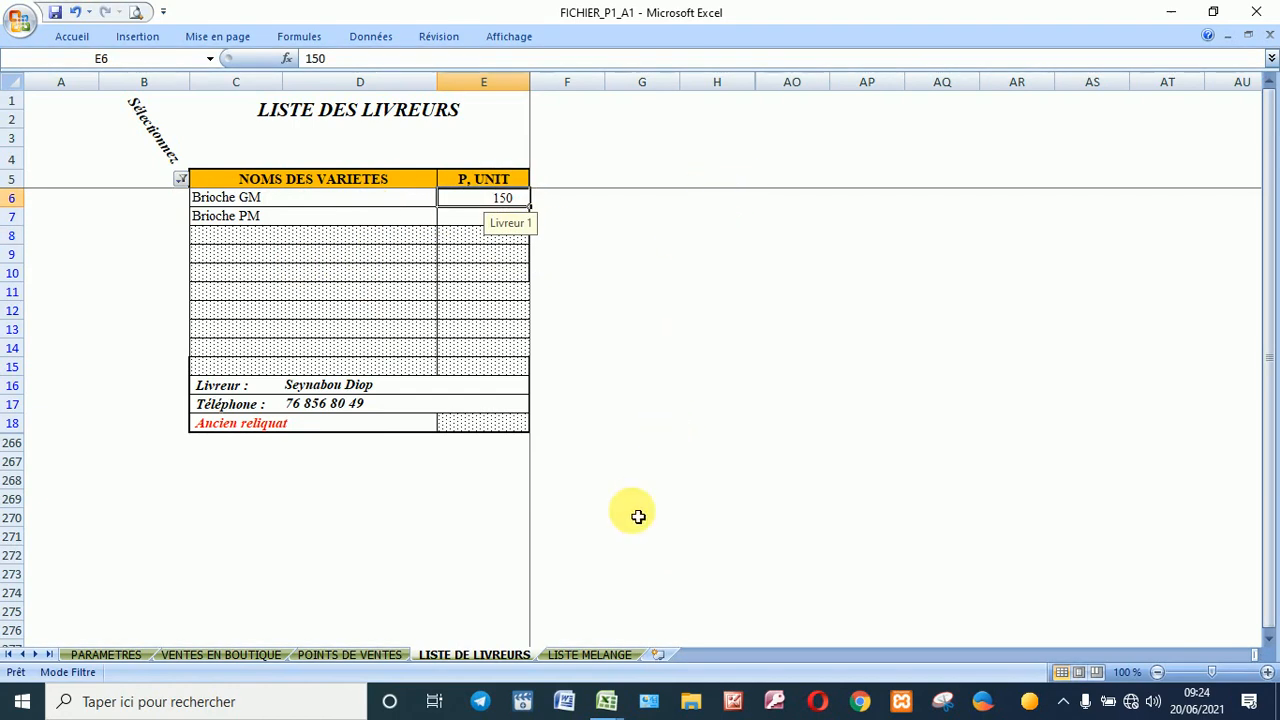
left_click(589, 655)
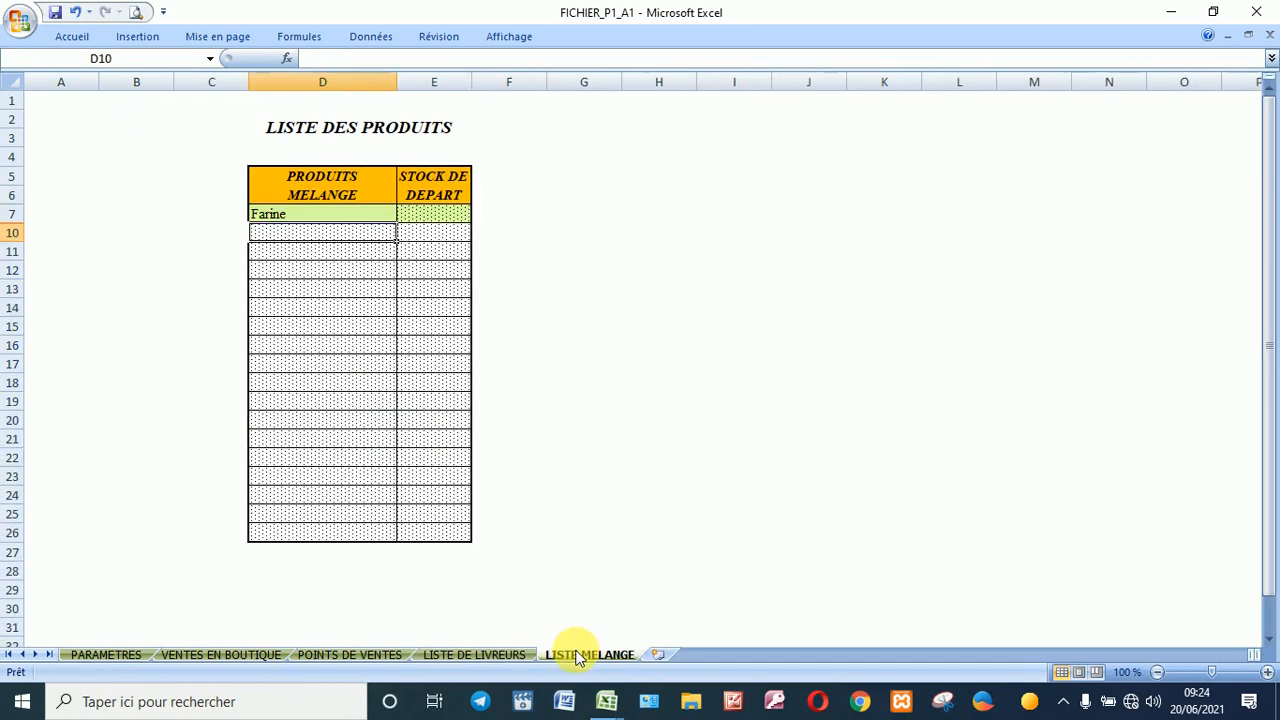
Step: Type the eleven mix products in D7:E18 with starting stocks, Farine 25,00 through Sel 20,00
left_click(437, 212)
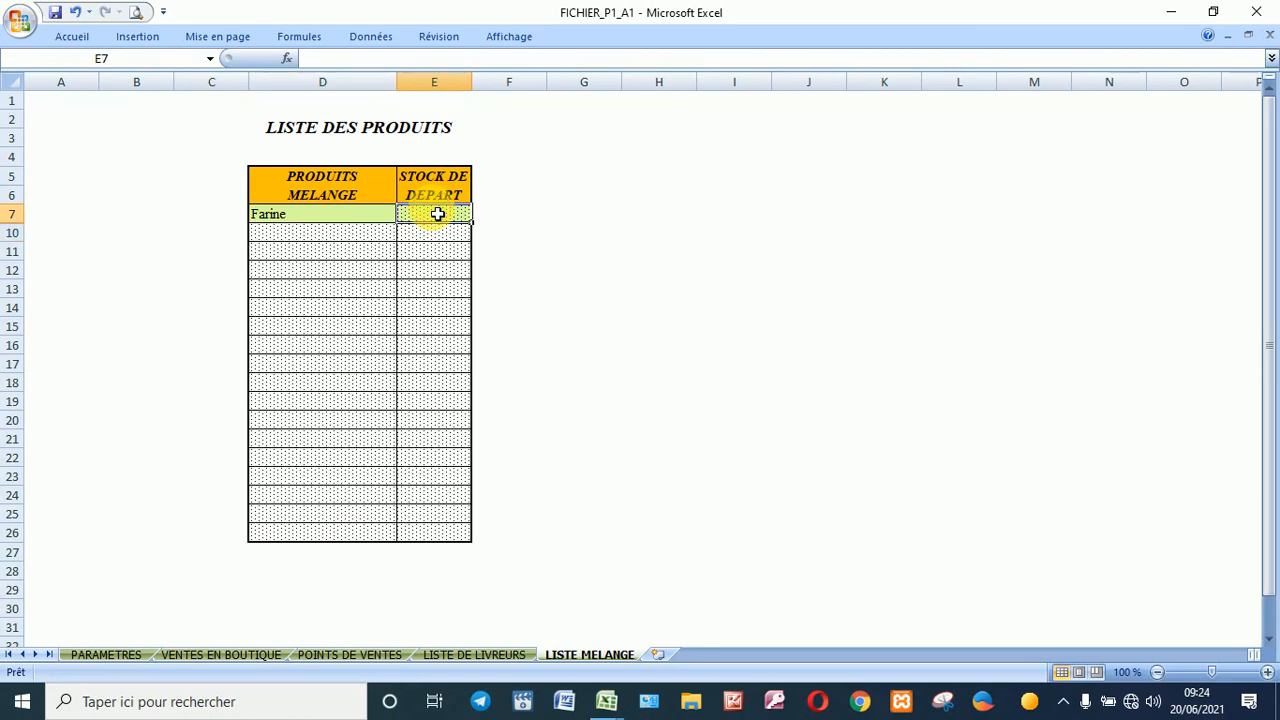
left_click(314, 238)
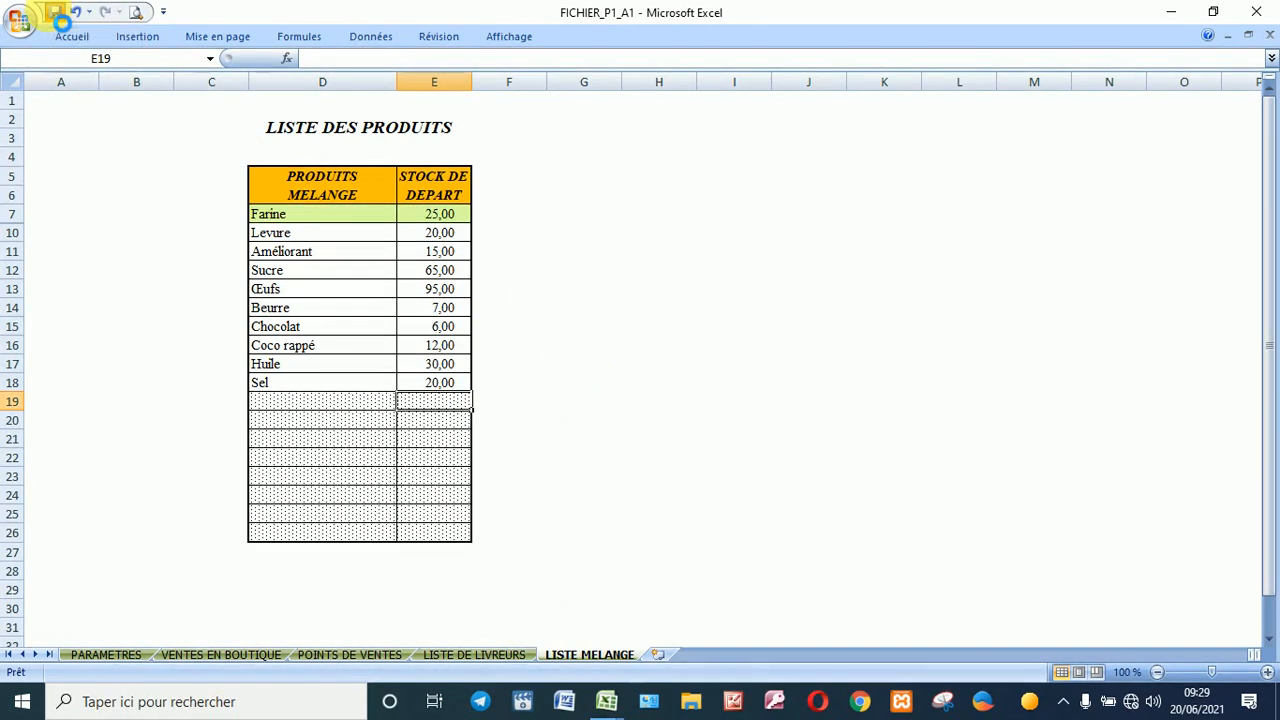
Step: Close FICHIER_P1_A1, then reopen the password-protected MENU-PRINCIPAL-B1-A1 workbook on its PATISSERIE sheet
left_click(22, 24)
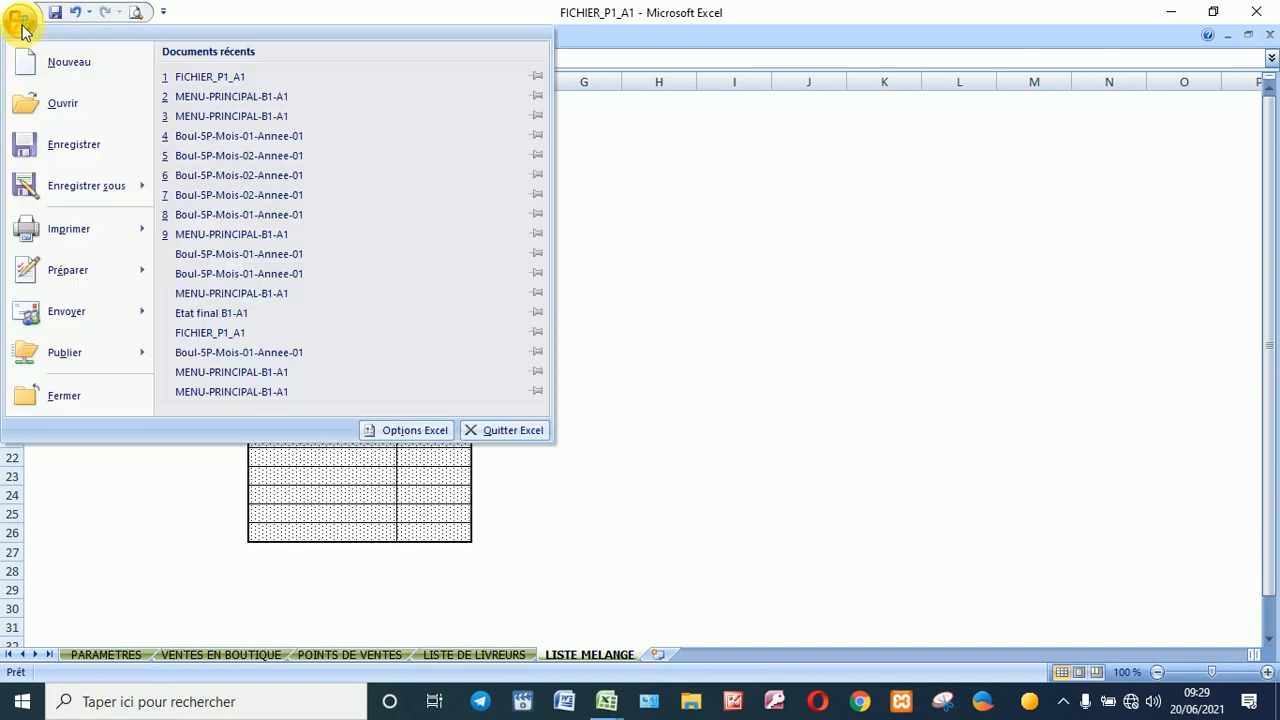
left_click(100, 394)
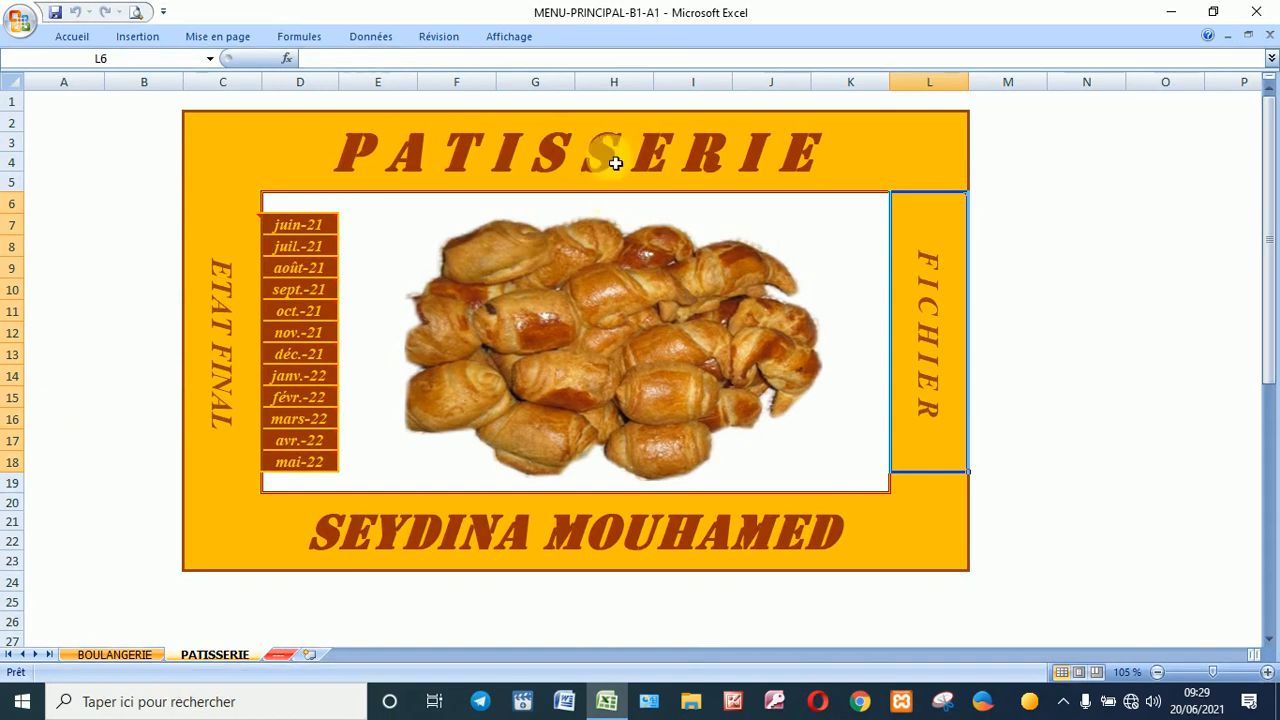
mouse_move(305, 229)
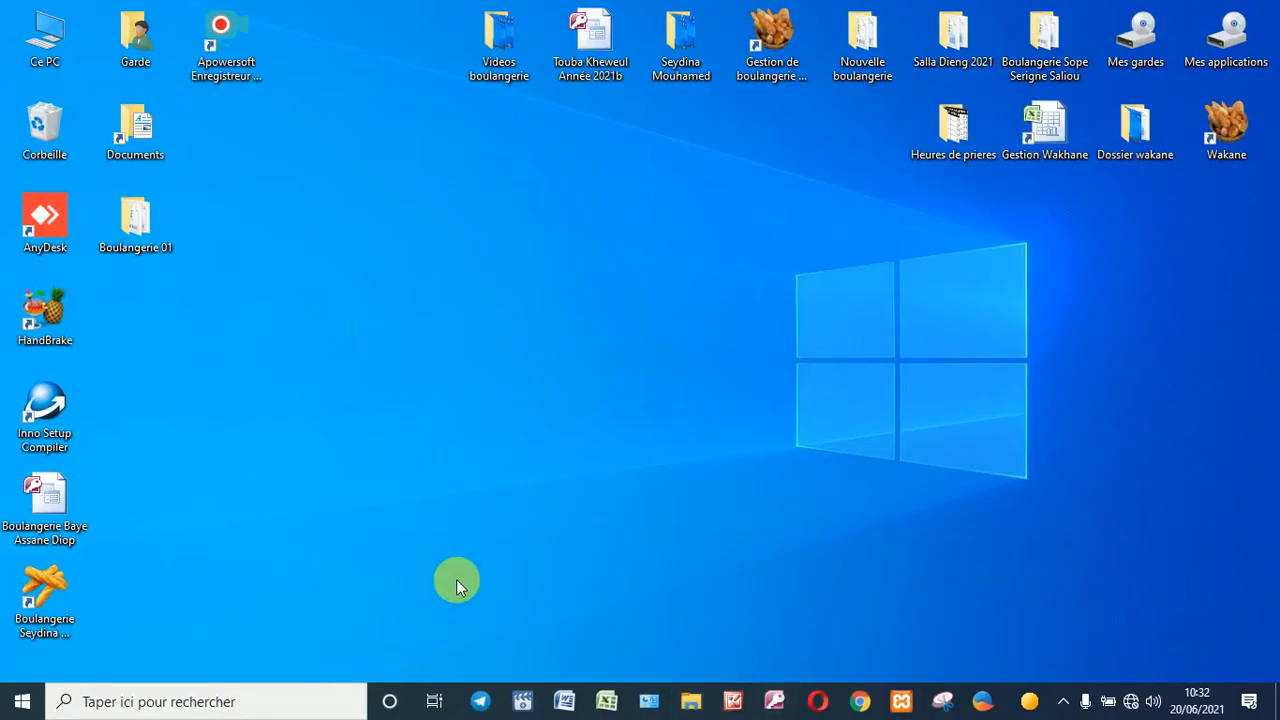
left_click(46, 587)
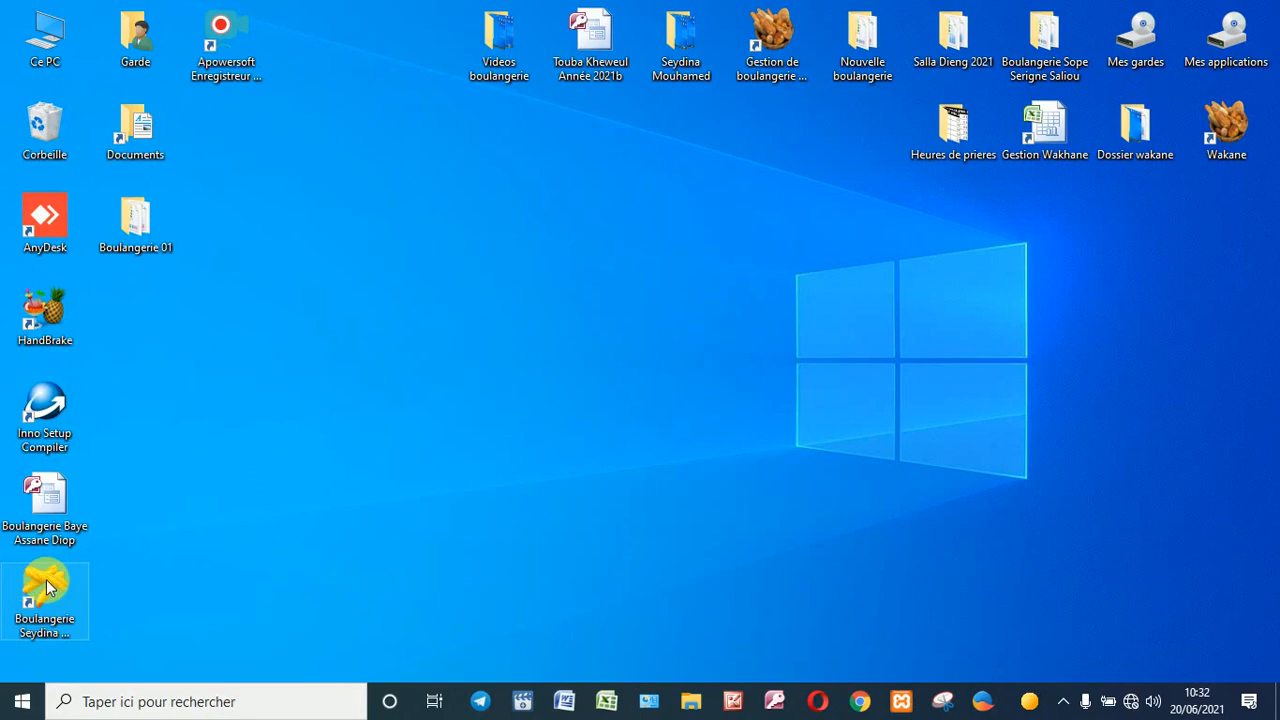
double_click(46, 587)
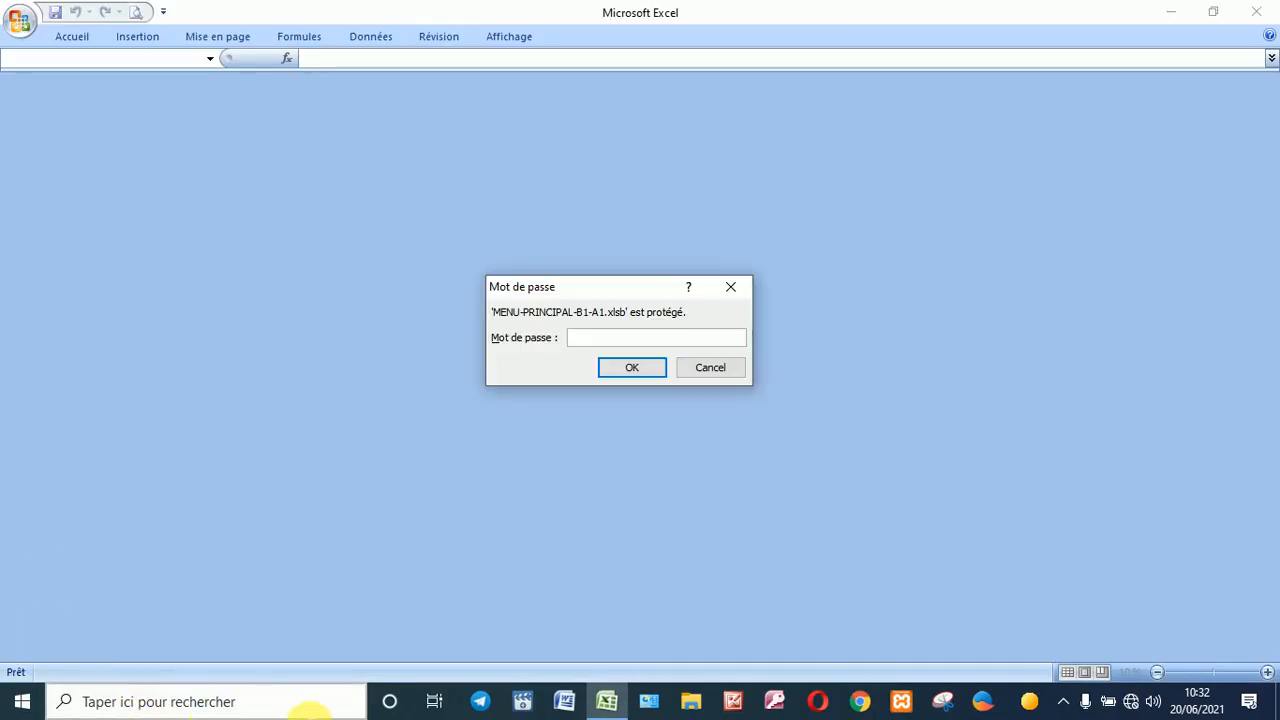
type("••••")
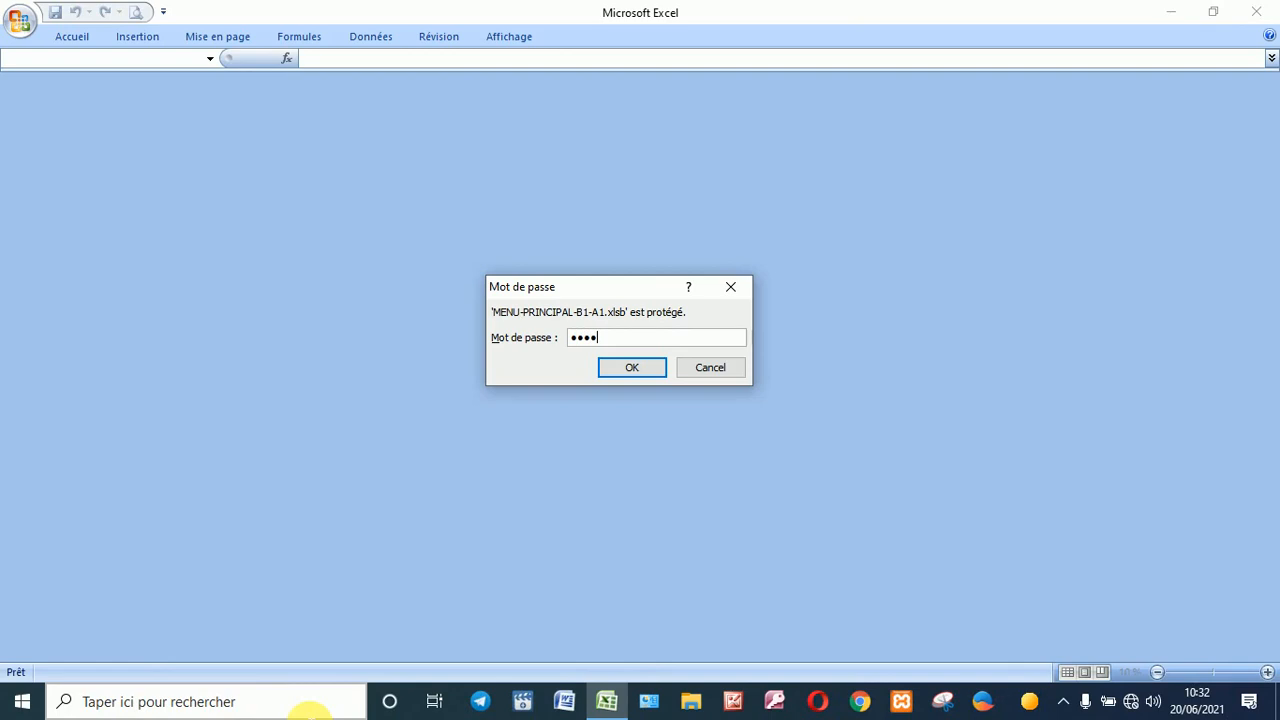
key("Return")
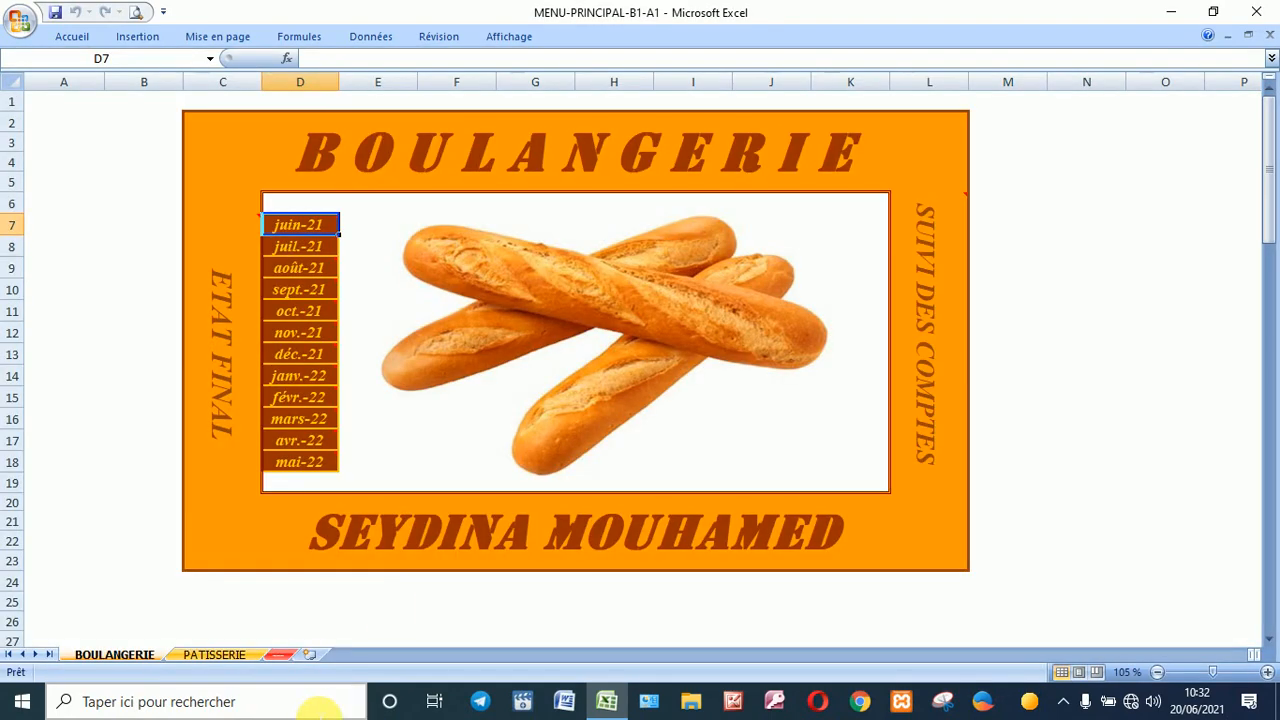
left_click(226, 656)
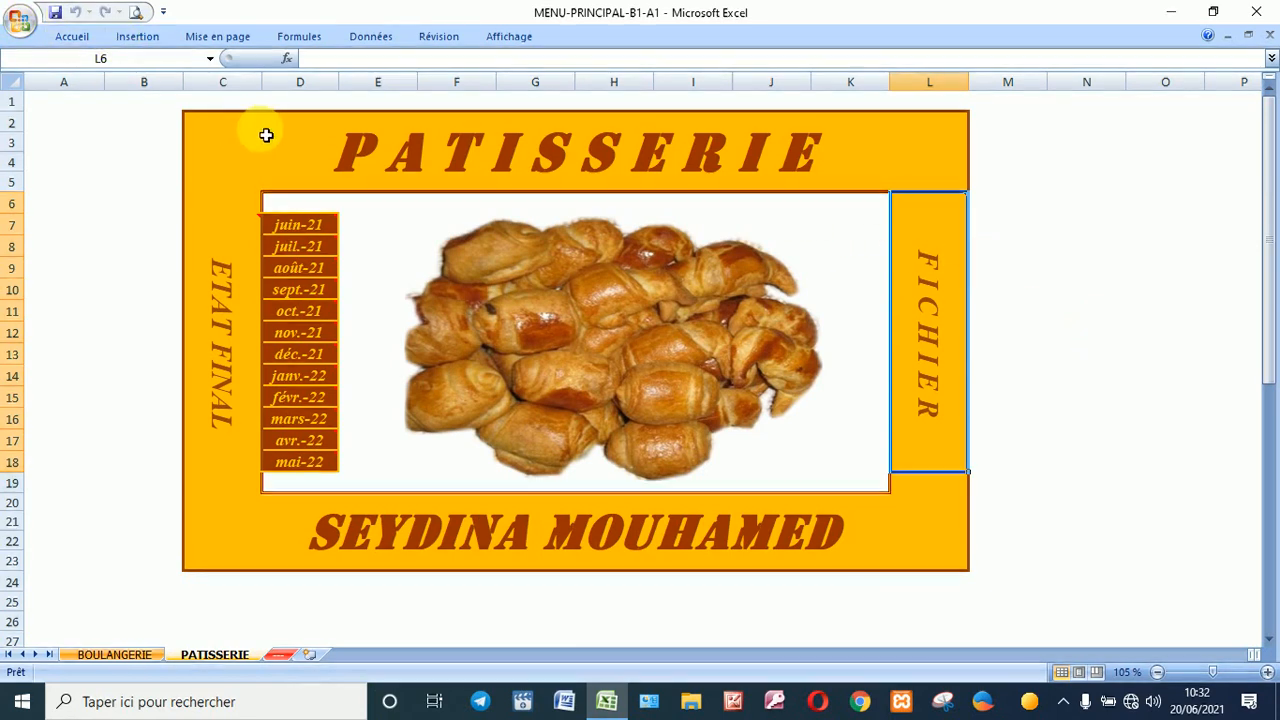
Step: Open the juin-21 Patis_1_M1_A1 sheet and filter column B to 1 - Ventes en boutique
left_click(299, 237)
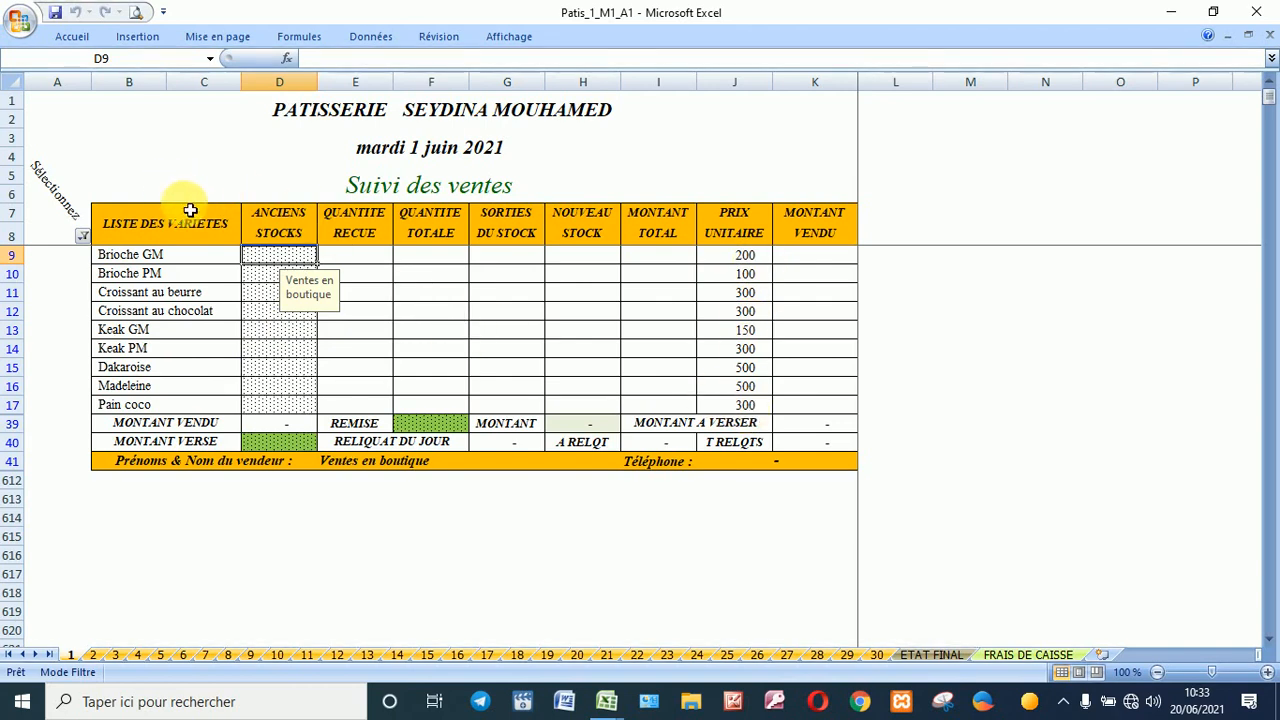
left_click(84, 236)
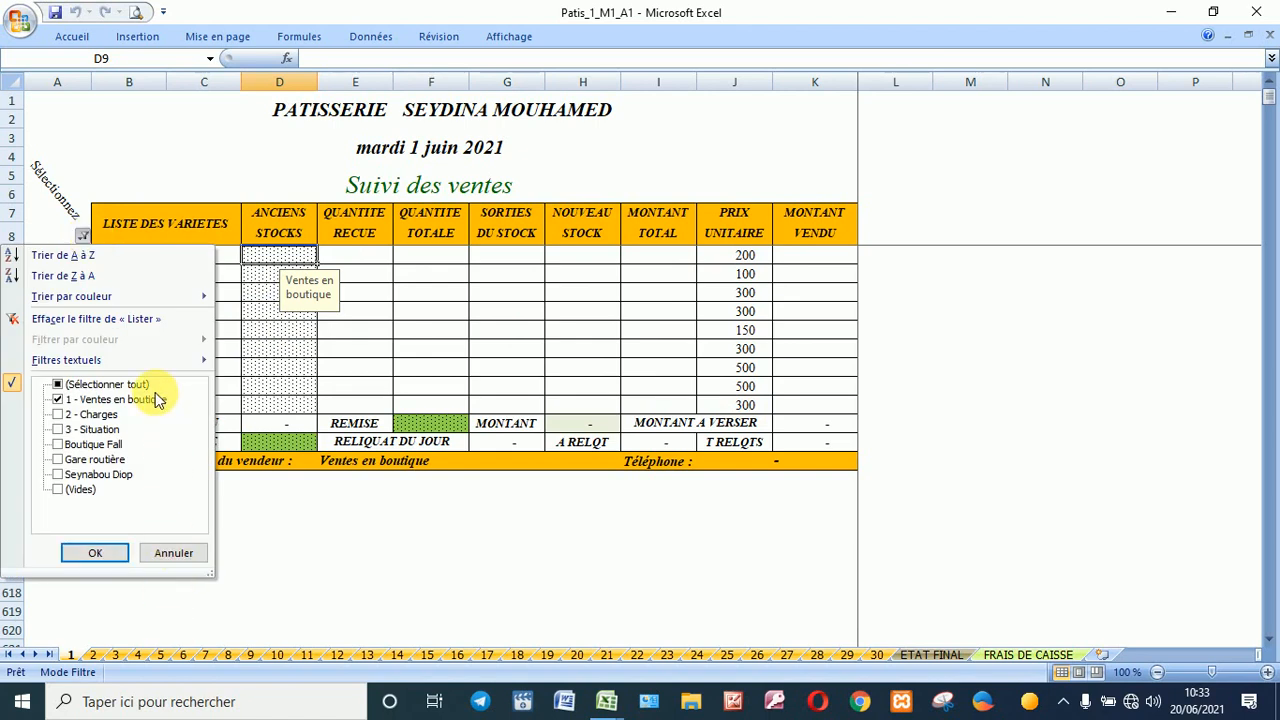
left_click(110, 552)
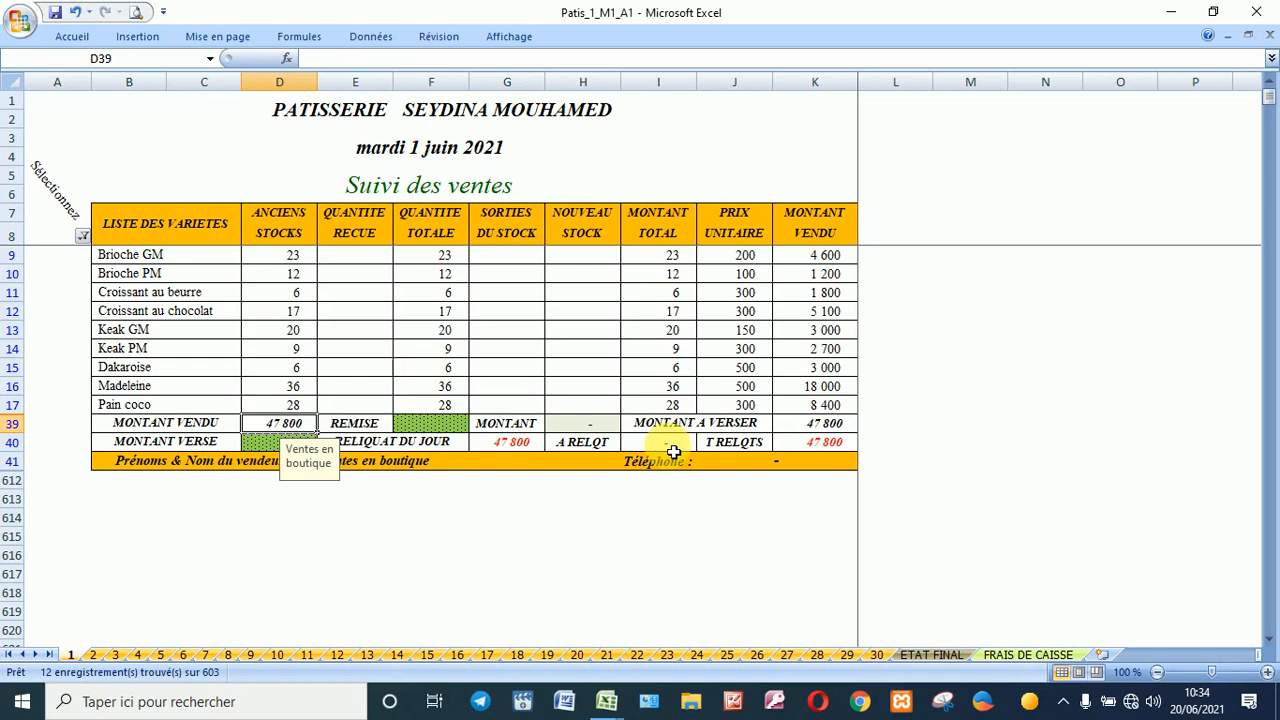
Step: Enter received quantities in E9:E17 for eight varieties, leaving Dakaroise blank, bringing sales to 115 300
left_click(513, 258)
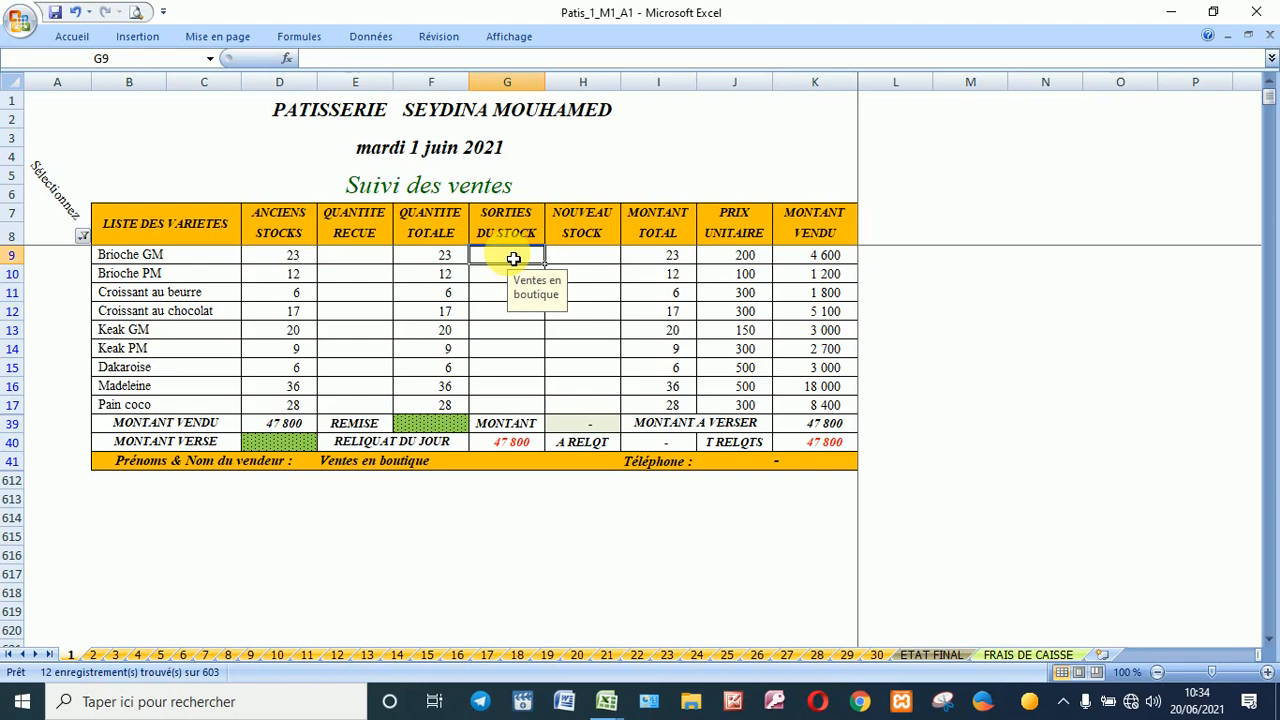
left_click(508, 370)
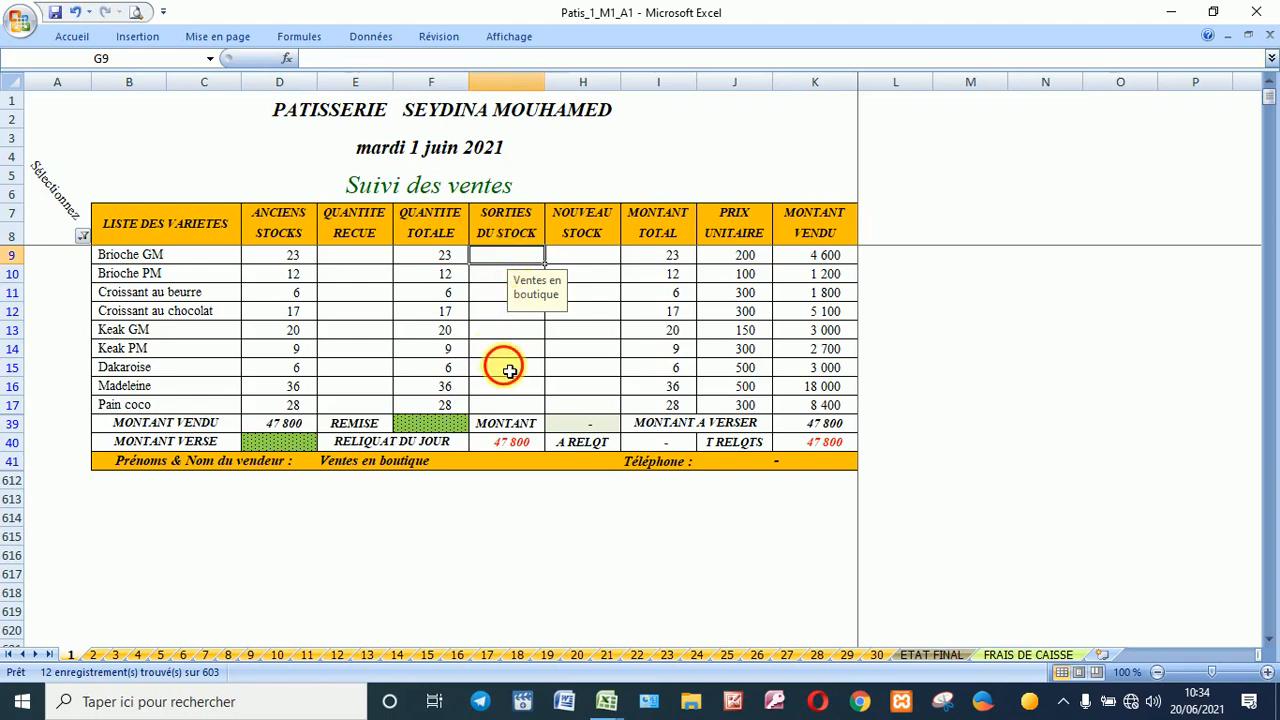
type("1")
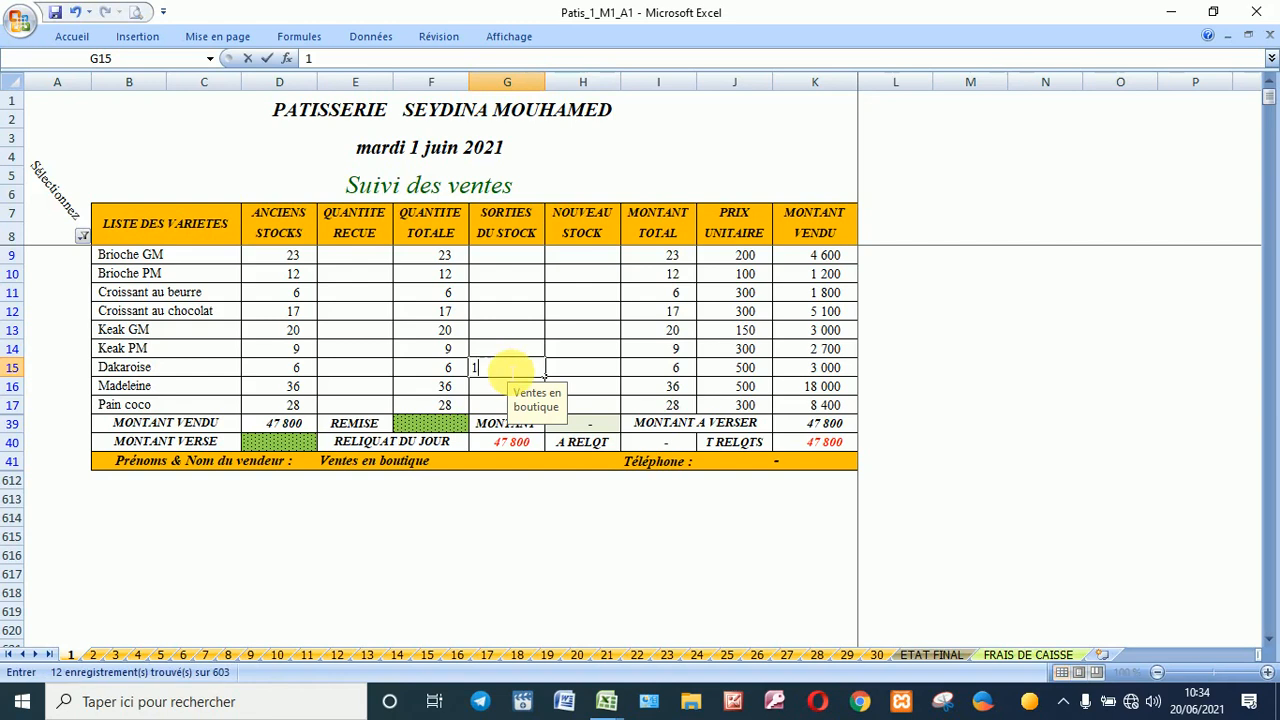
left_click(593, 372)
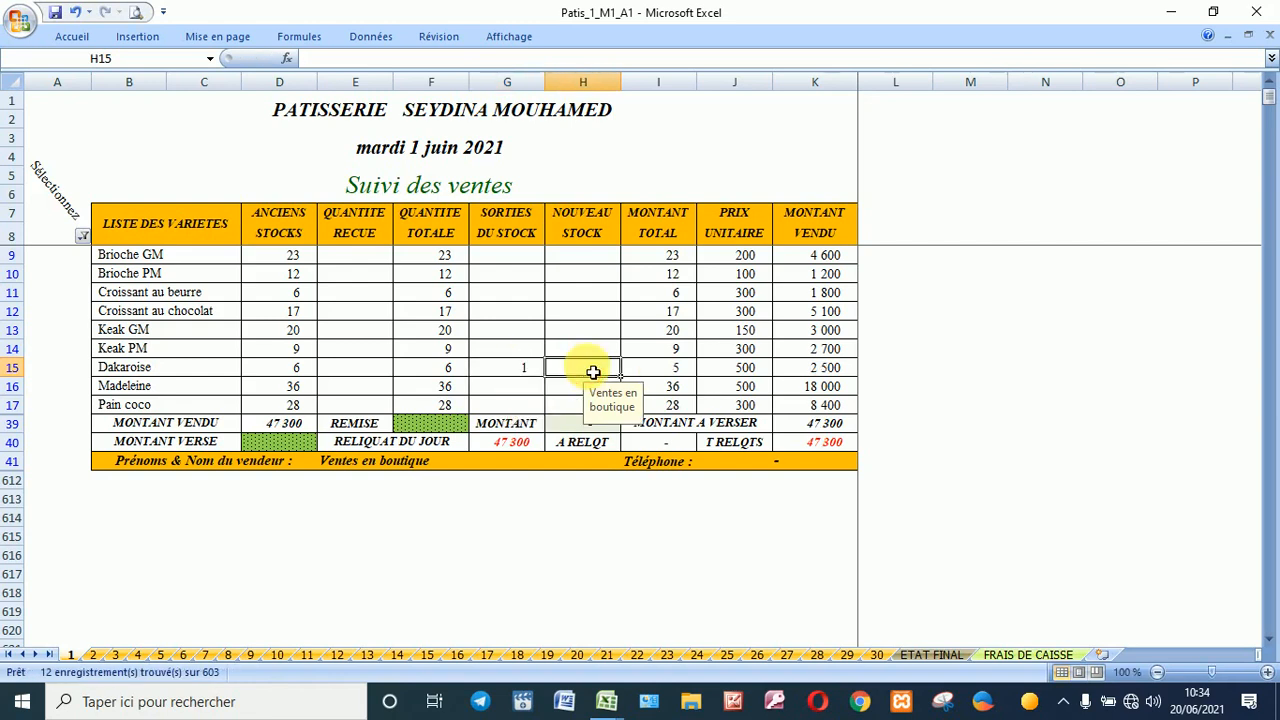
left_click(588, 257)
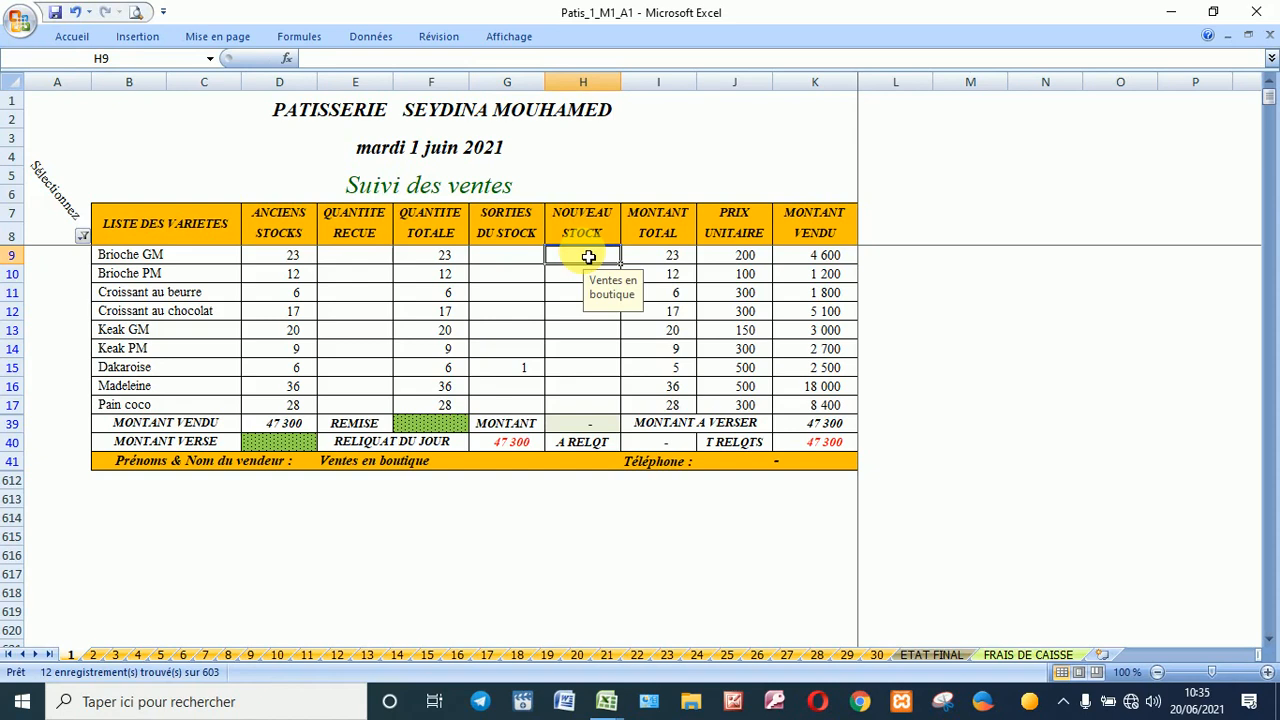
left_click(347, 257)
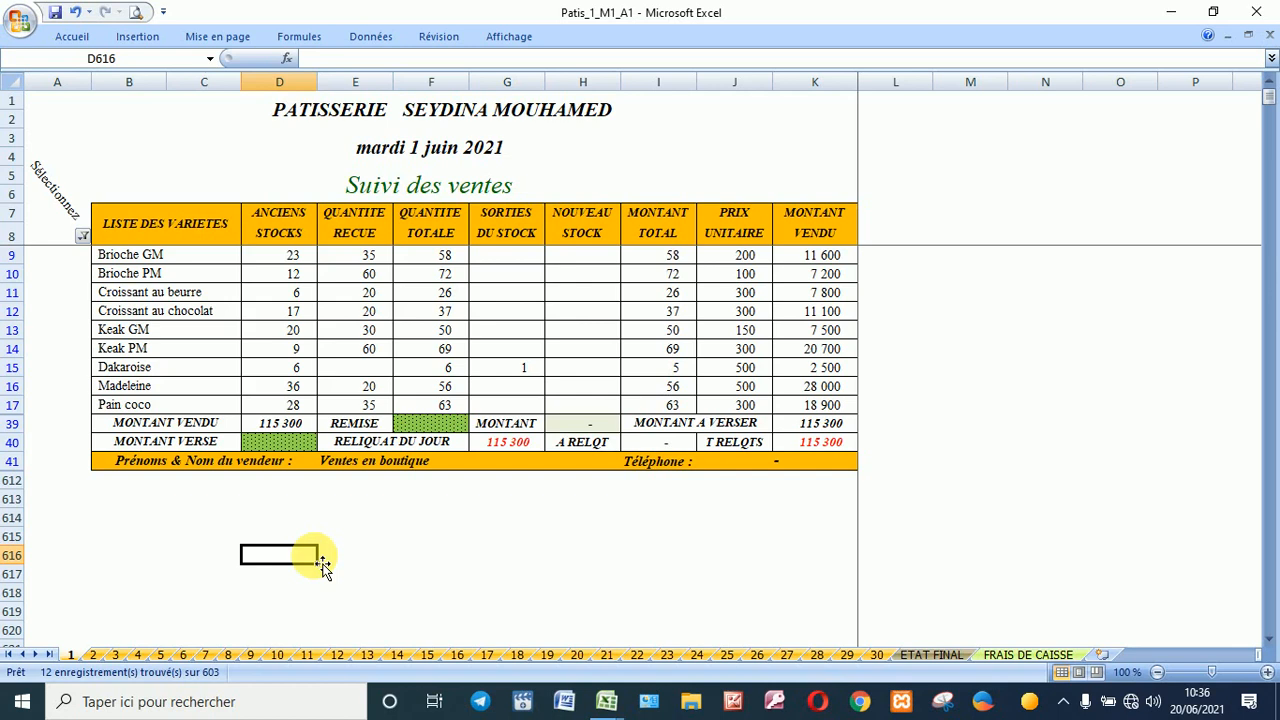
Step: Enter the remaining stocks in H9:H17 and 85 550 as the deposited amount in D40
left_click(361, 373)
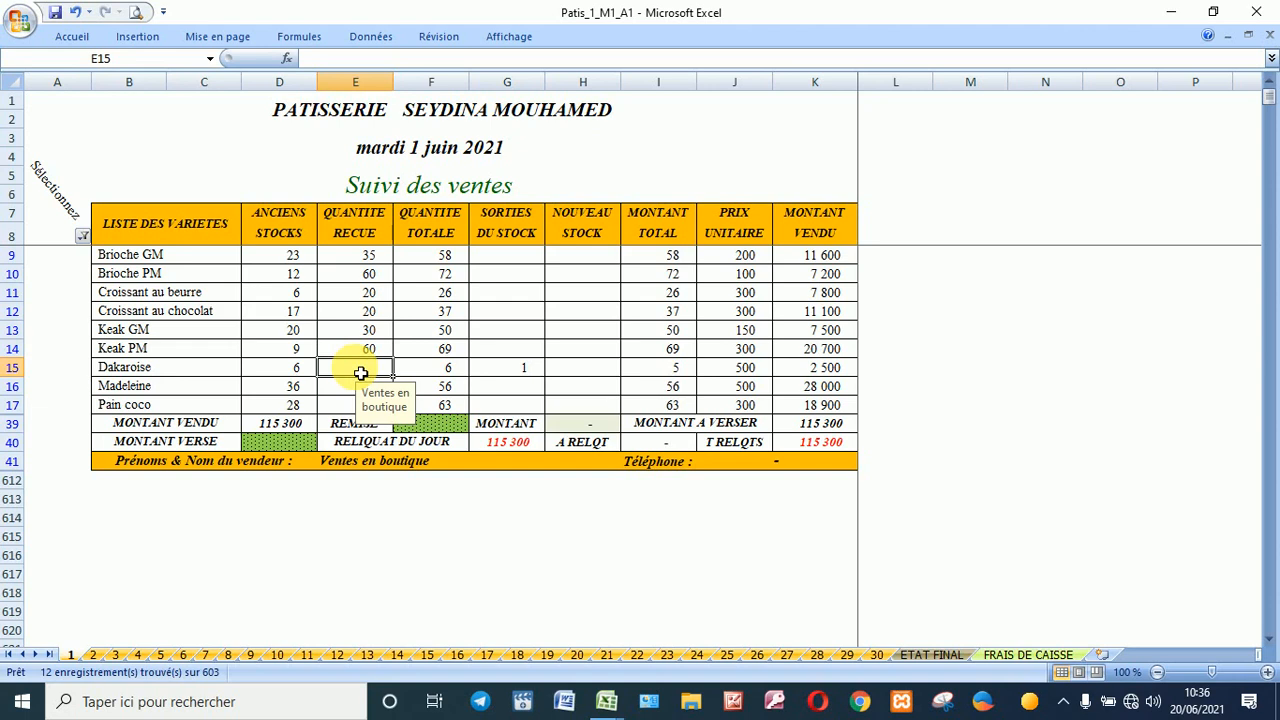
left_click(589, 263)
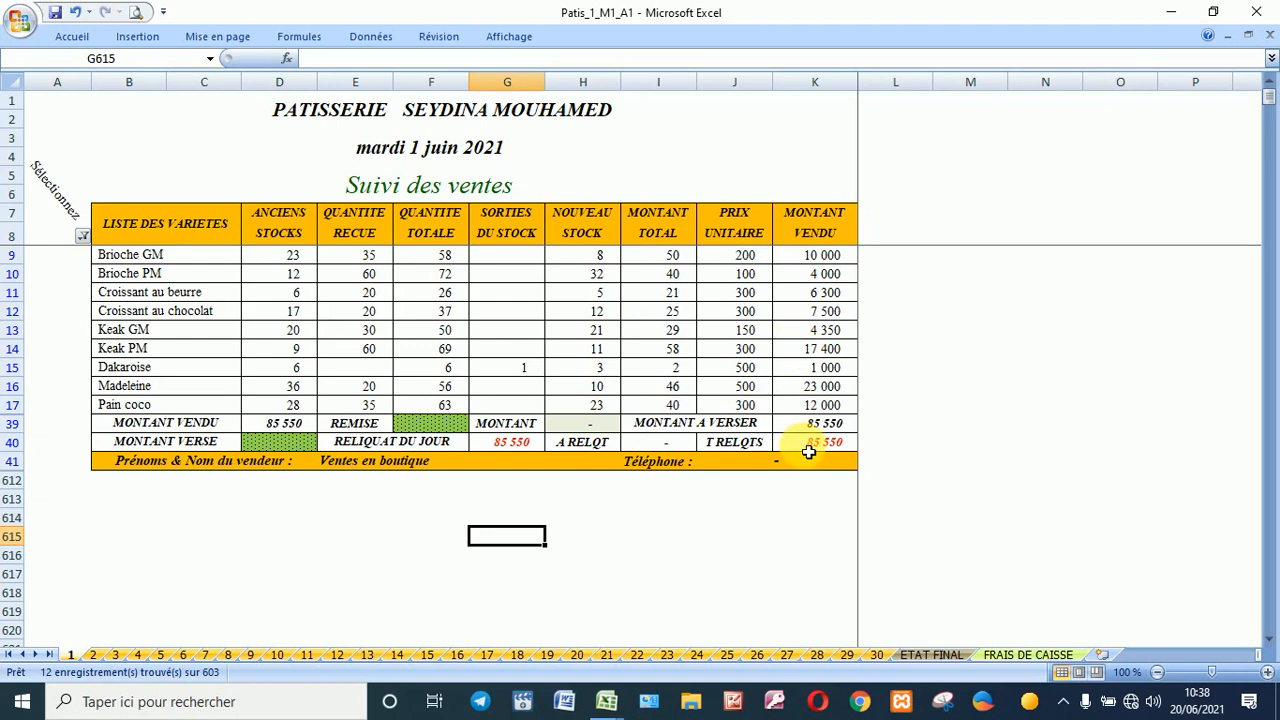
left_click(267, 451)
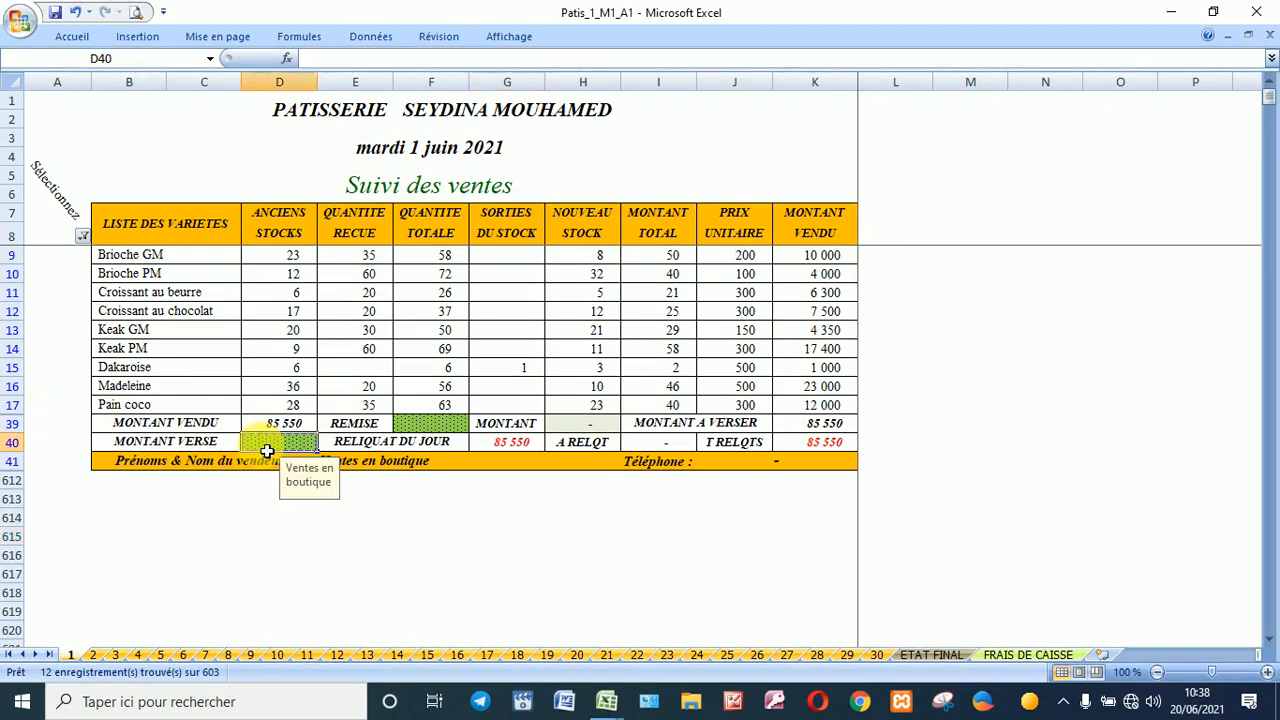
left_click(428, 430)
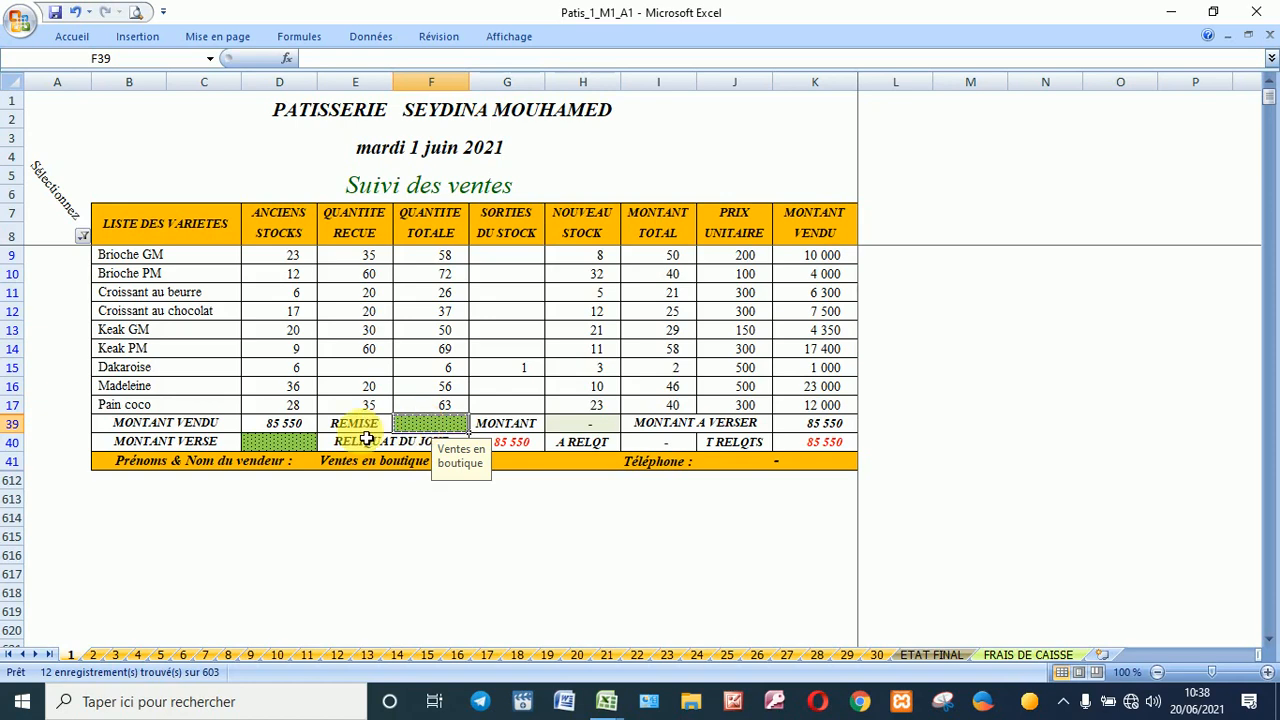
left_click(296, 441)
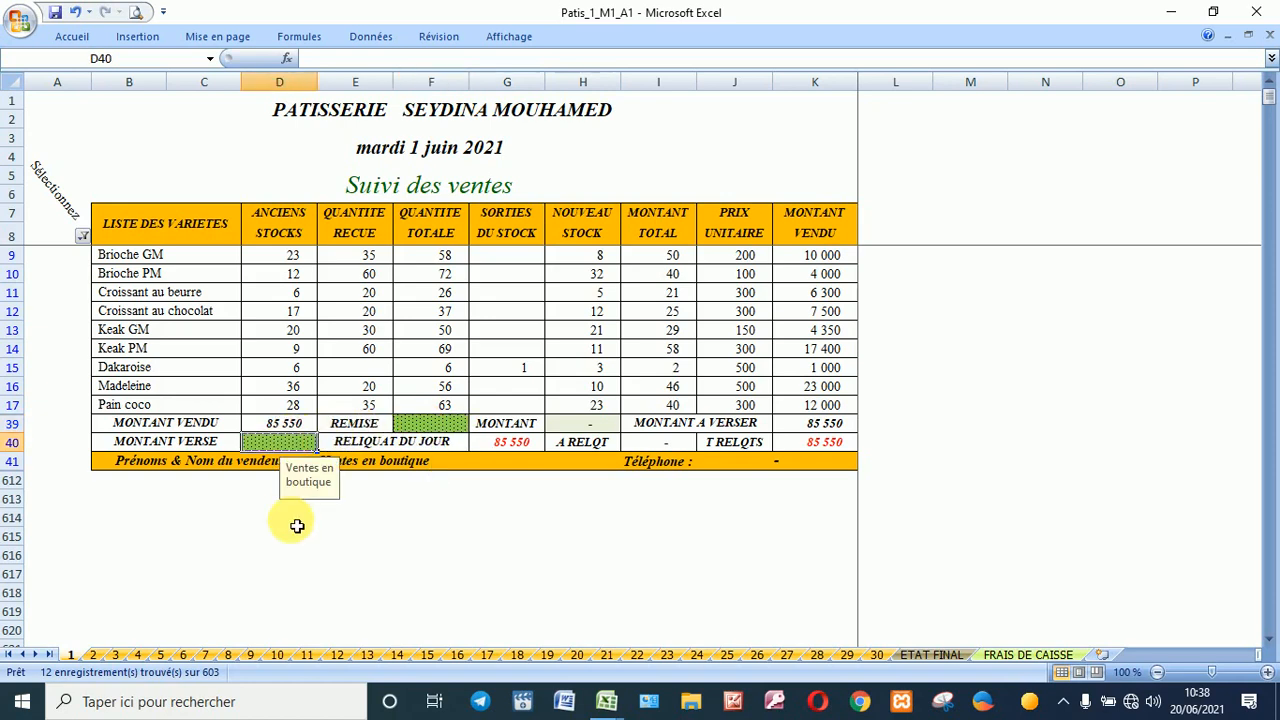
type("85")
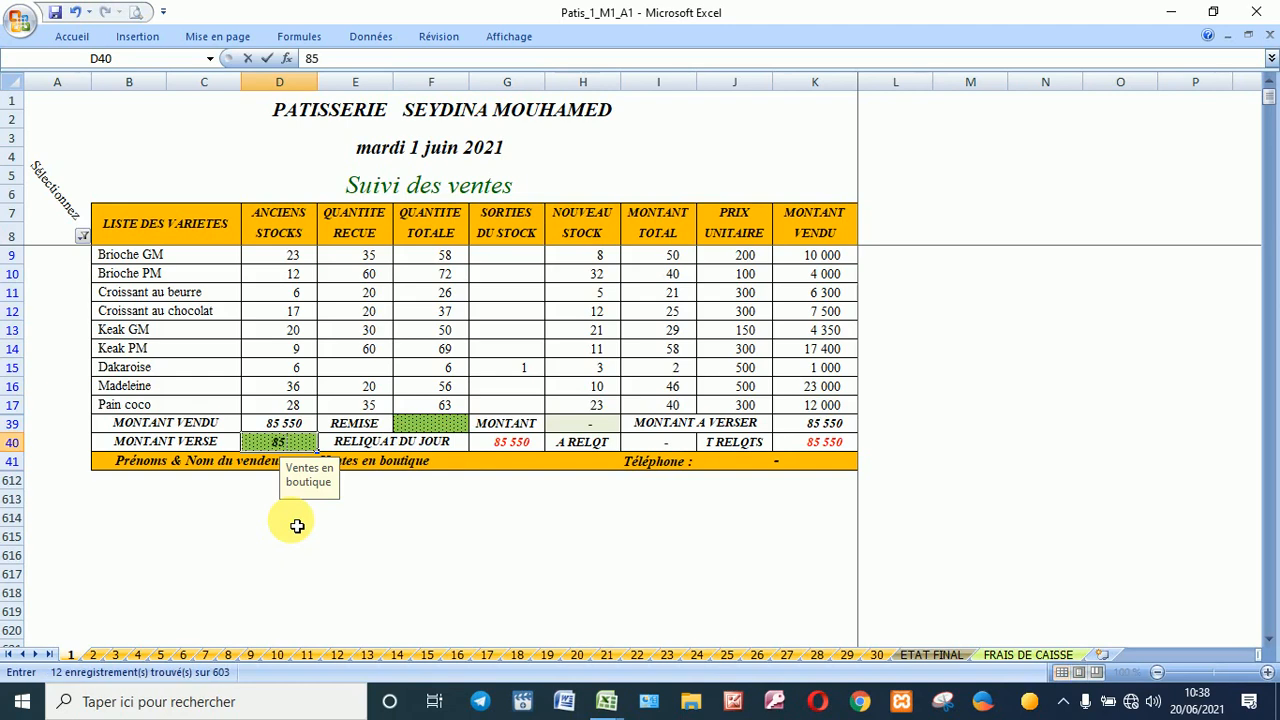
type("550")
key("Return")
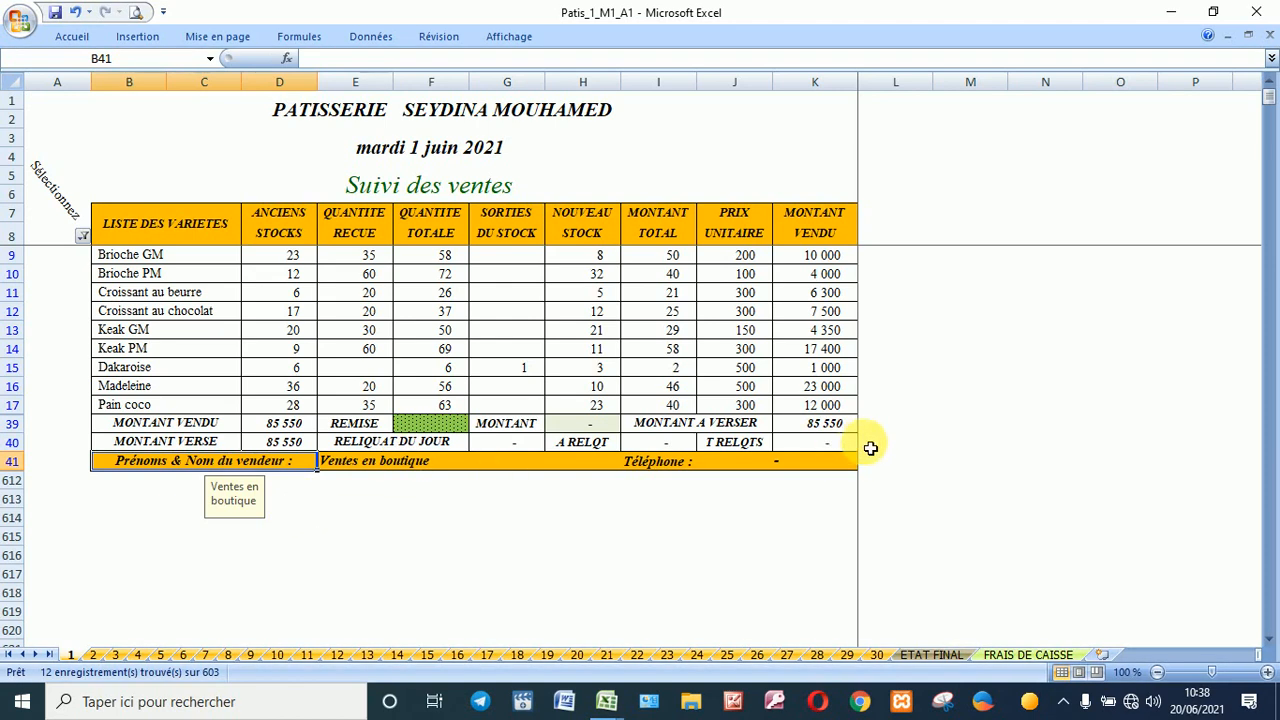
left_click(818, 442)
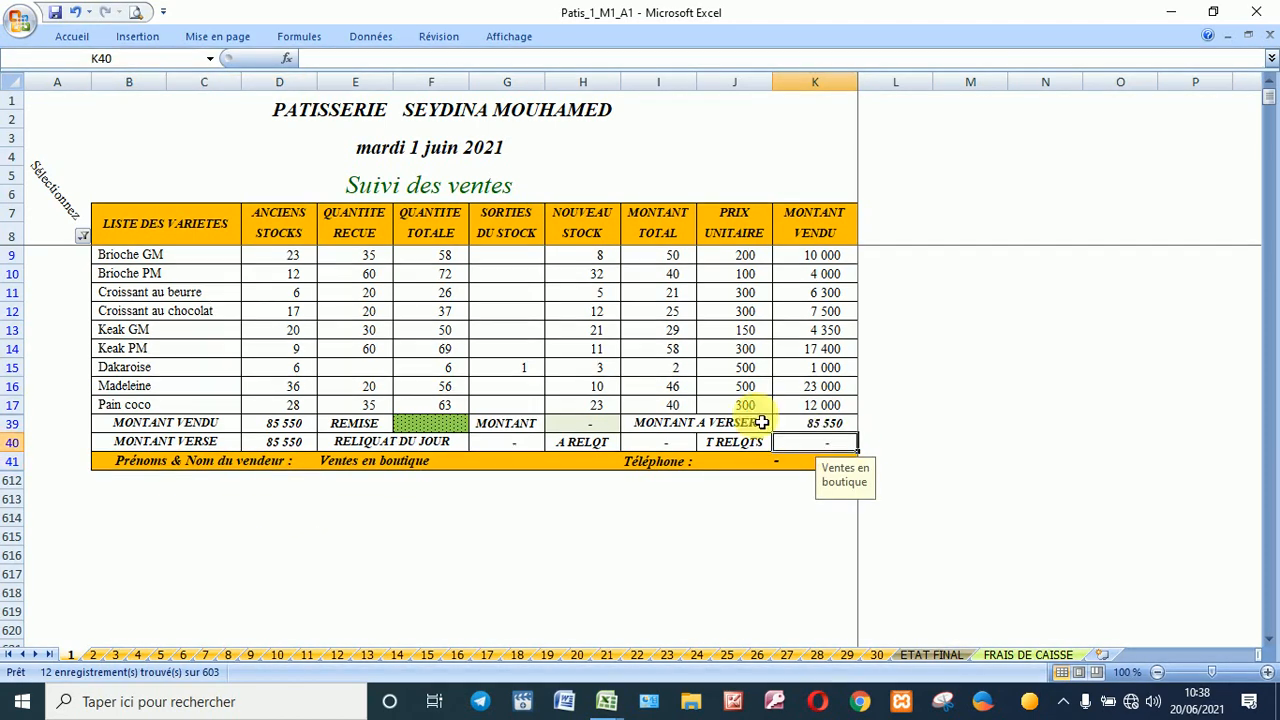
left_click(82, 236)
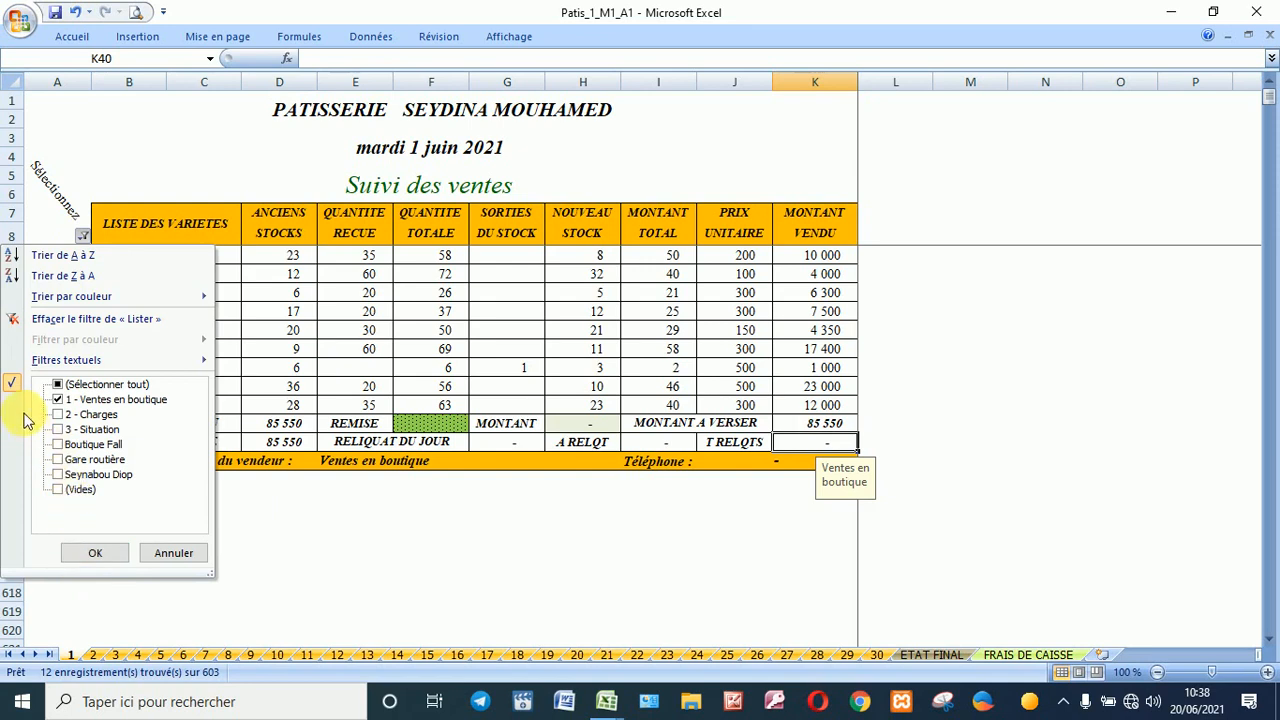
Step: Filter column B to show only the Boutique Fall rows
left_click(96, 400)
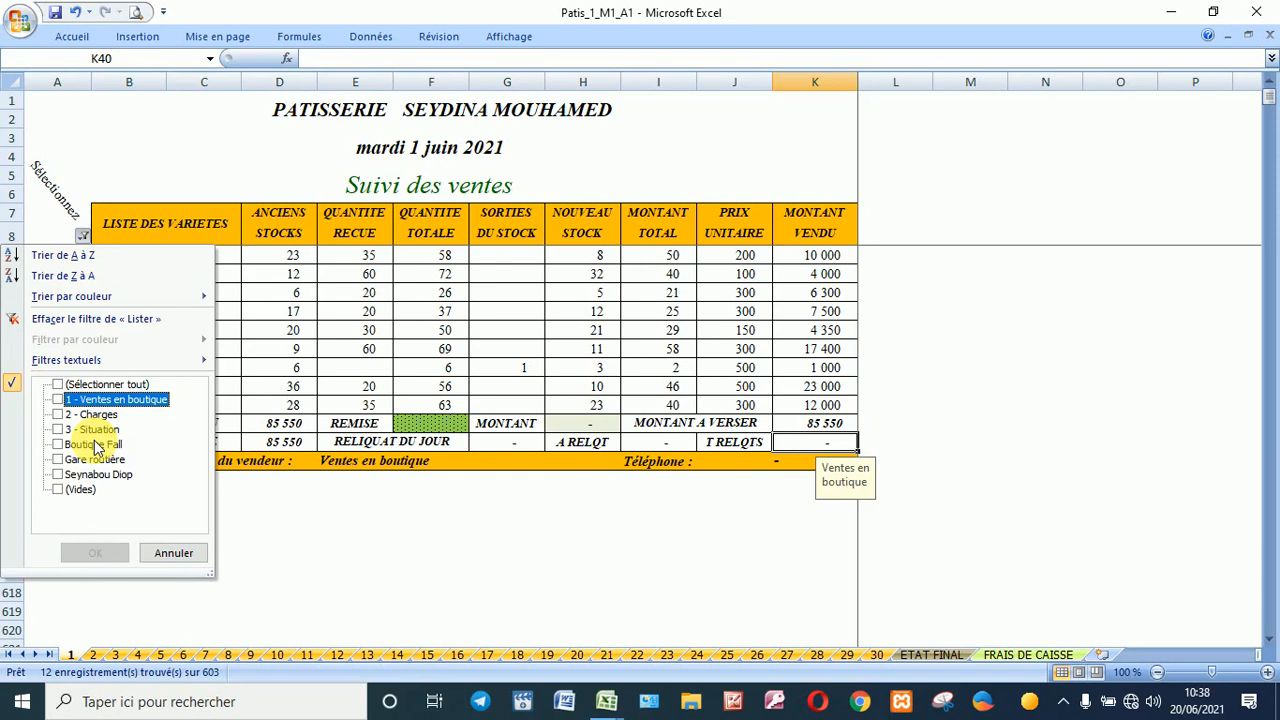
left_click(97, 446)
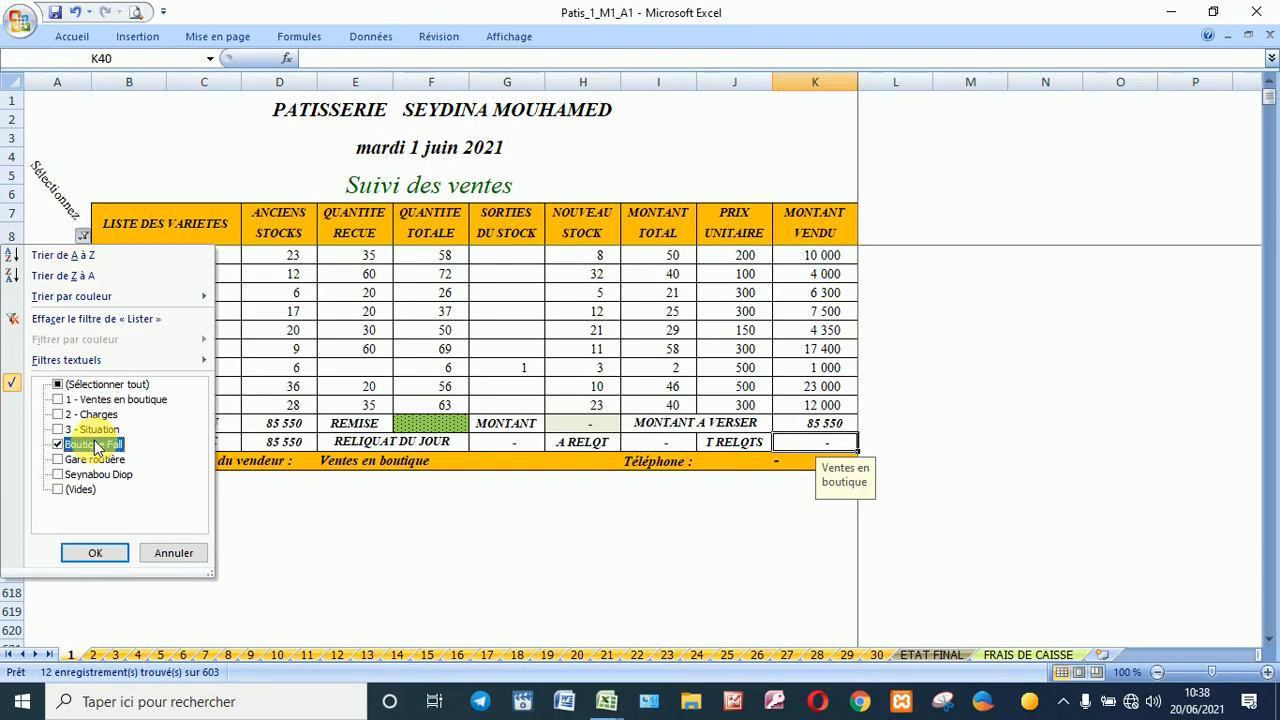
left_click(95, 553)
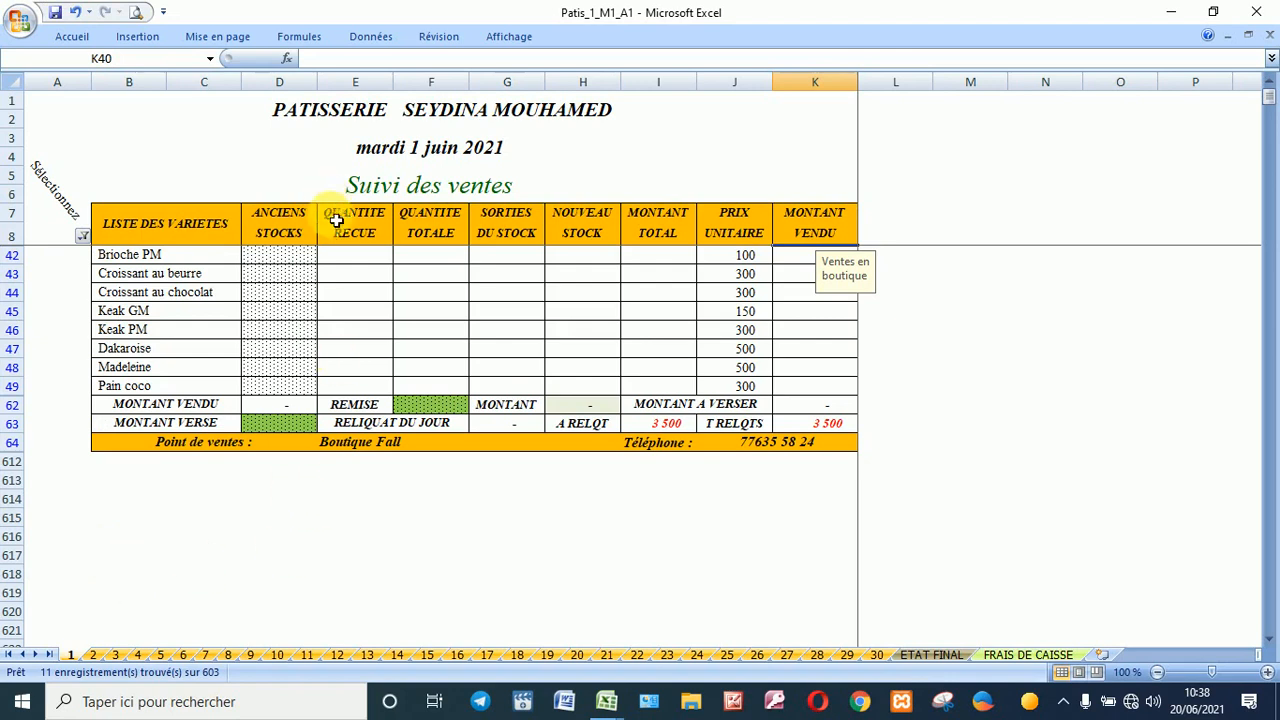
Step: Enter Boutique Fall's received quantities and a 10% discount, leaving 31 590 due
left_click(358, 258)
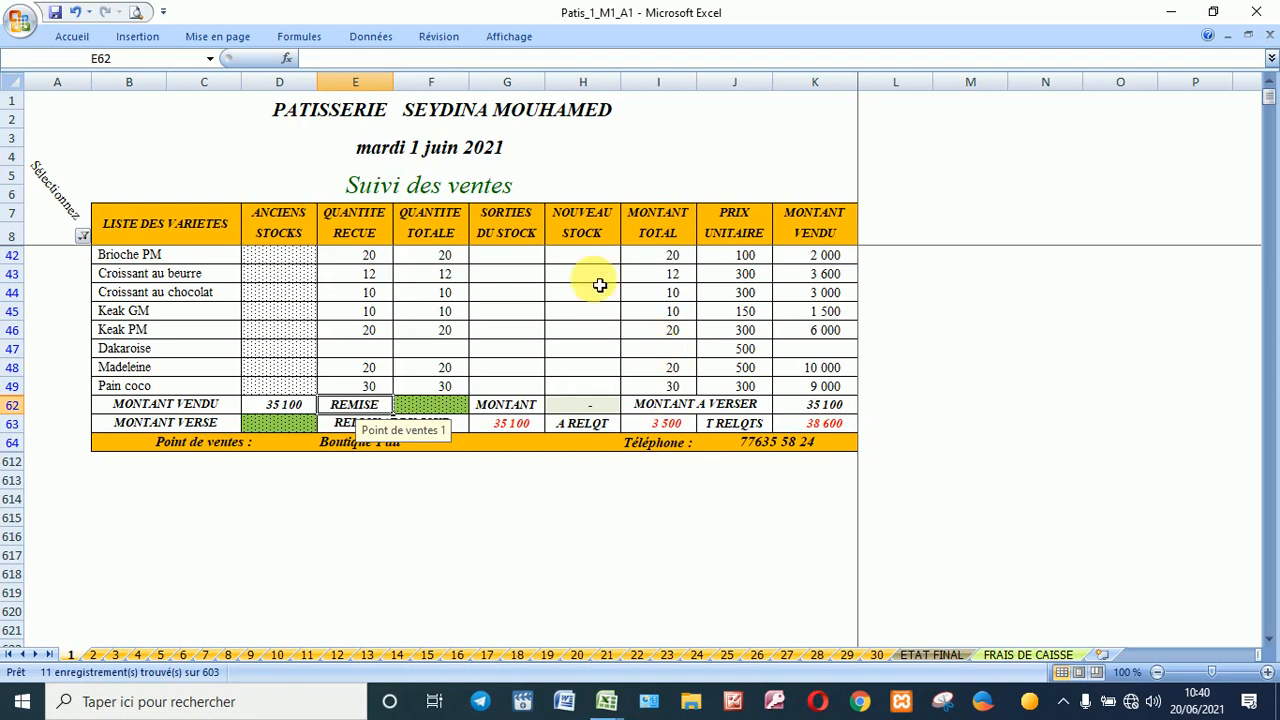
left_click(430, 403)
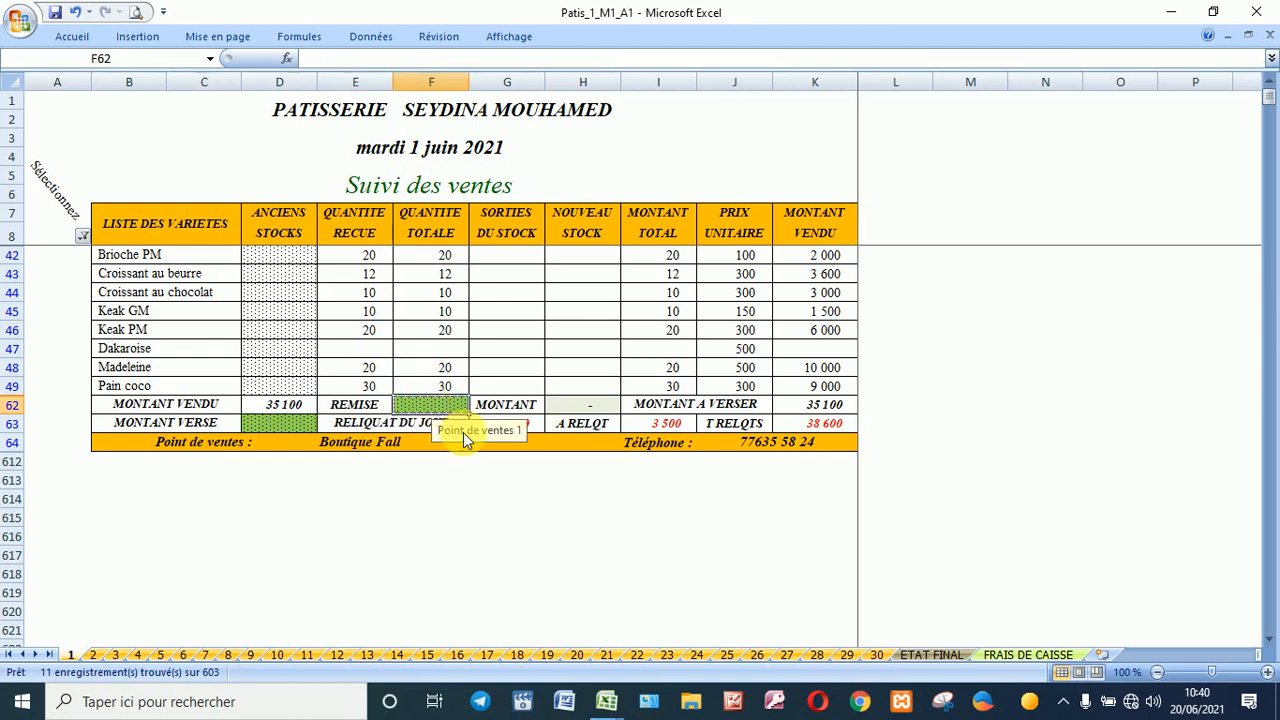
type("10%")
key("Return")
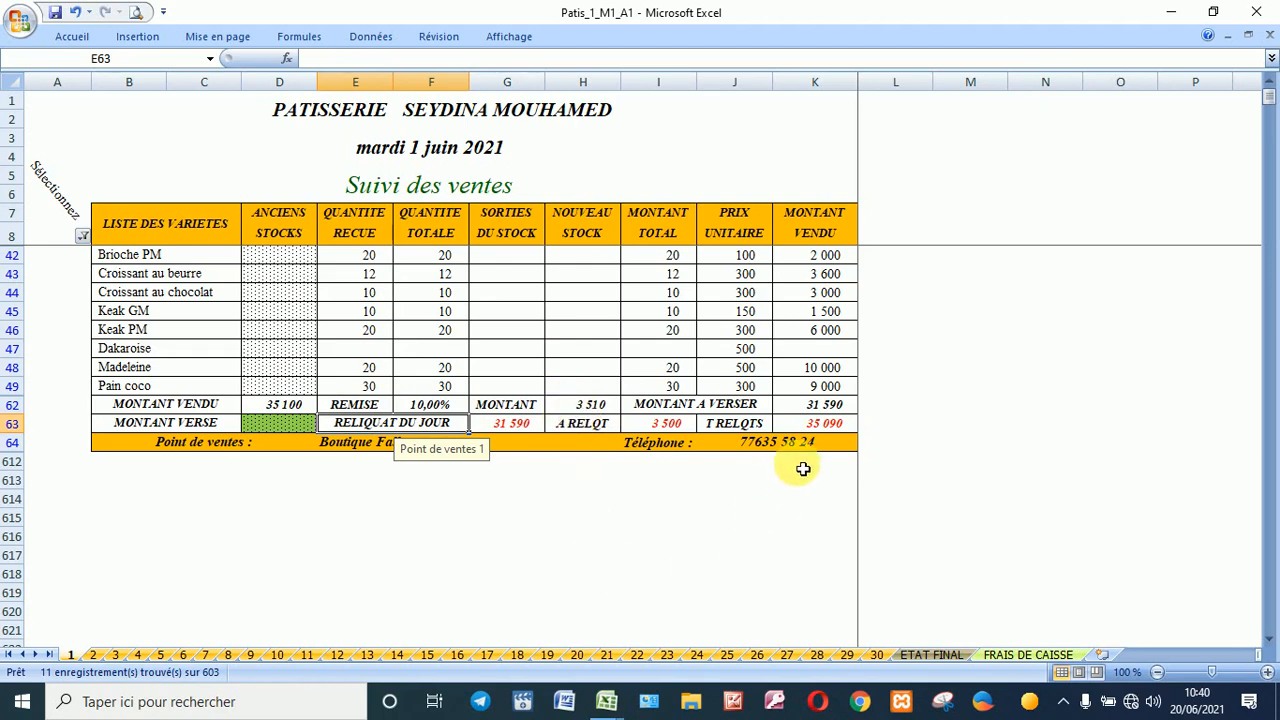
left_click(806, 429)
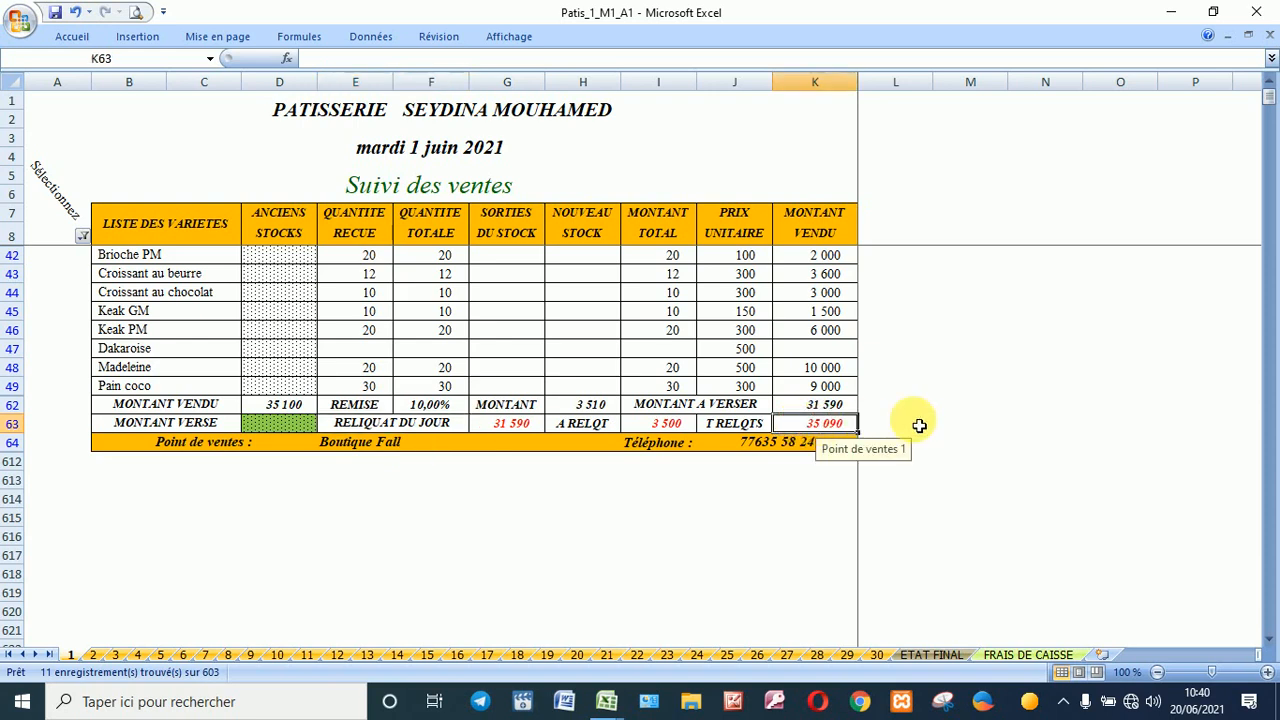
left_click(831, 405)
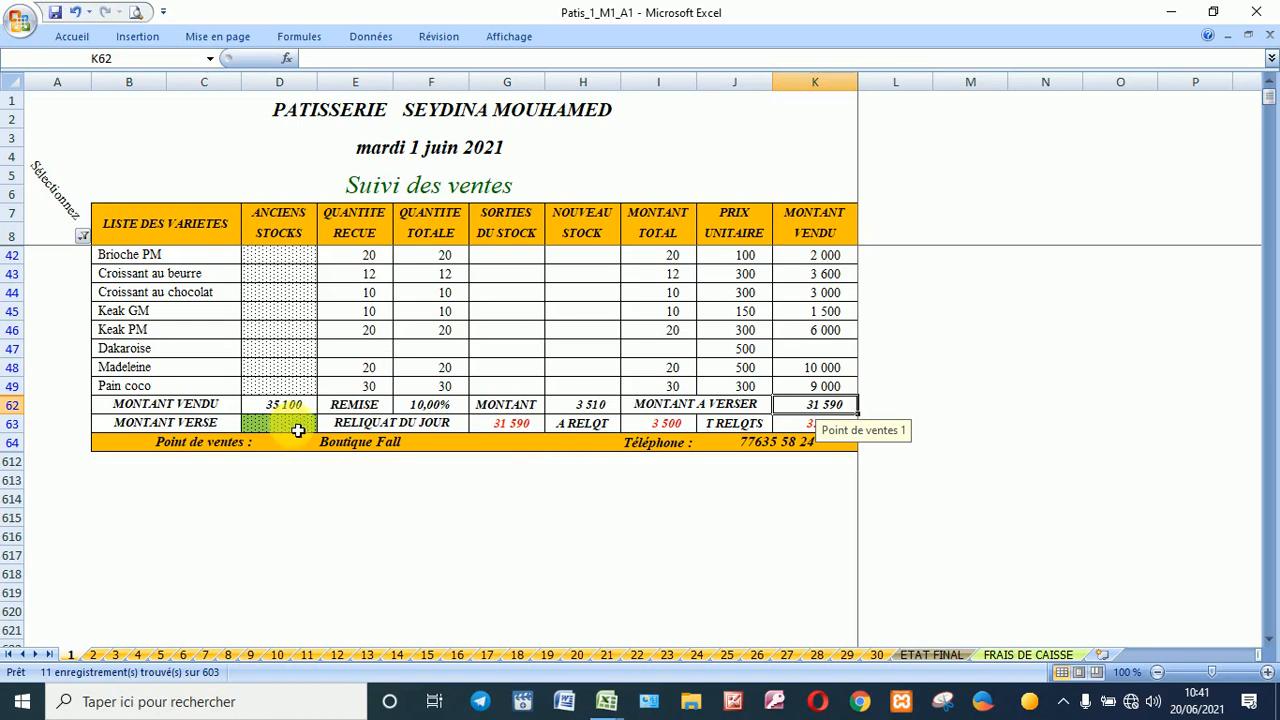
Step: Re-enter the 10% Boutique Fall discount in F62 and compare the resulting balances
left_click(438, 408)
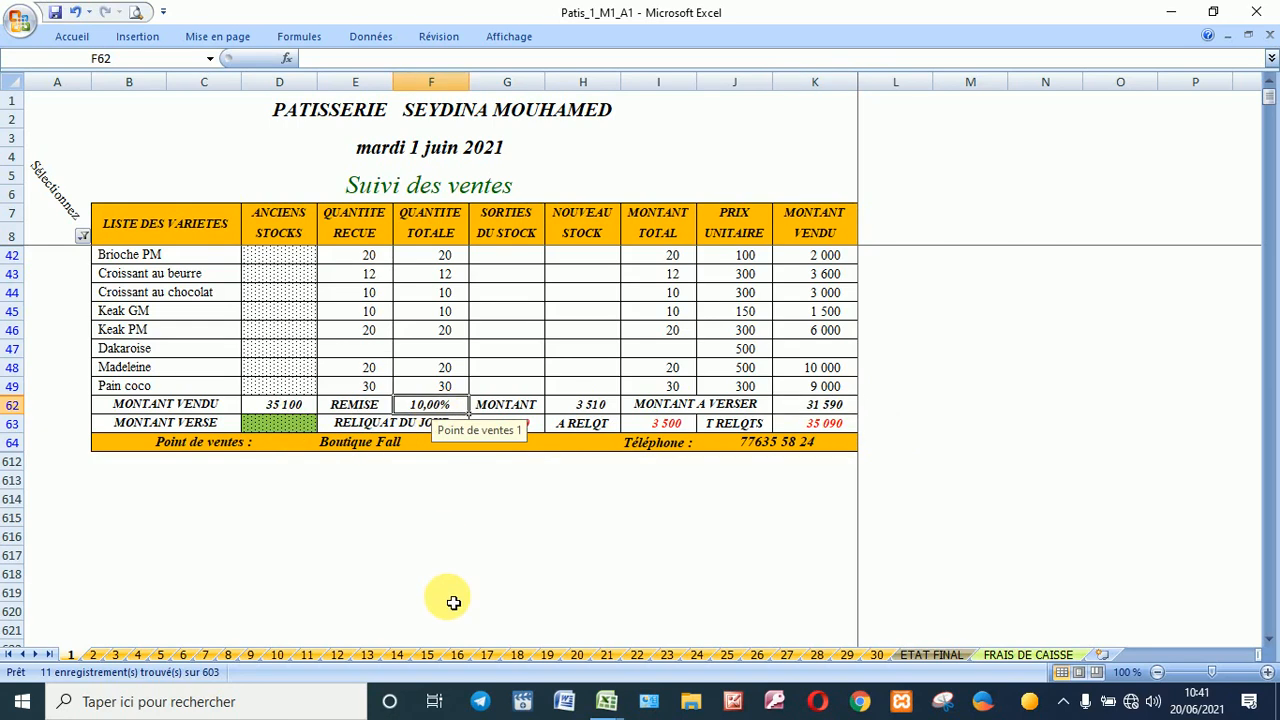
key("Delete")
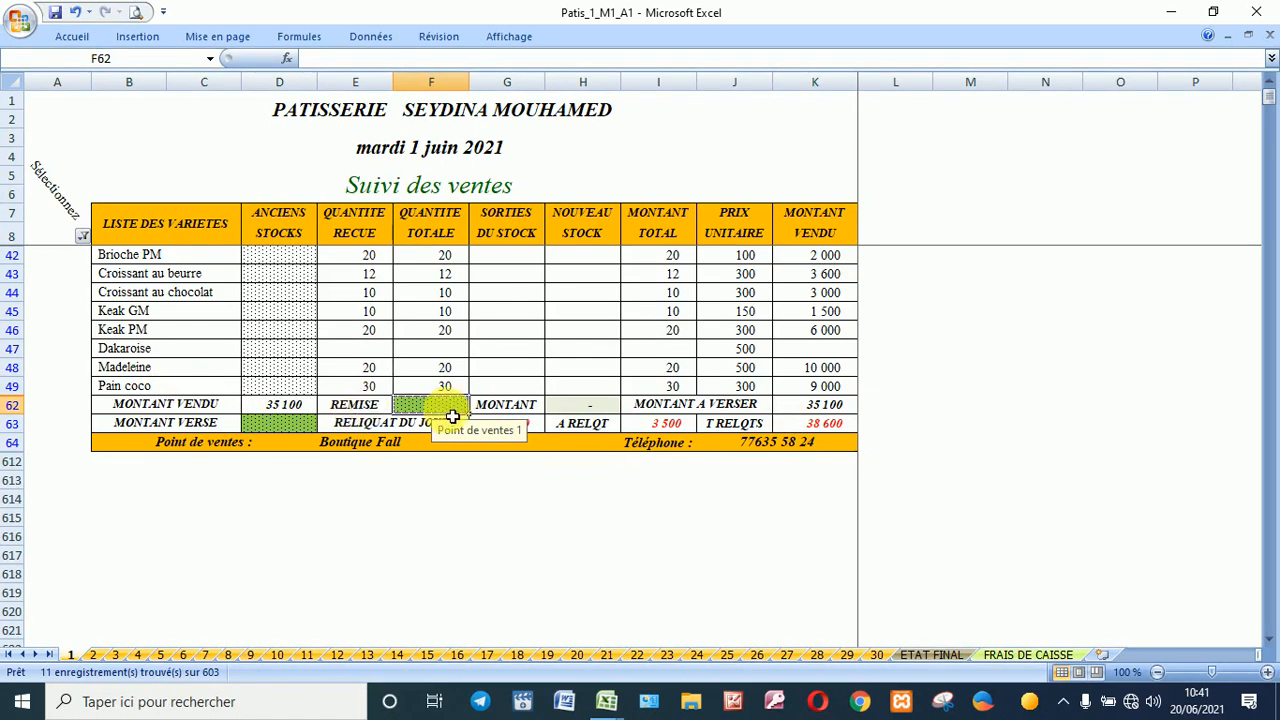
type("10%")
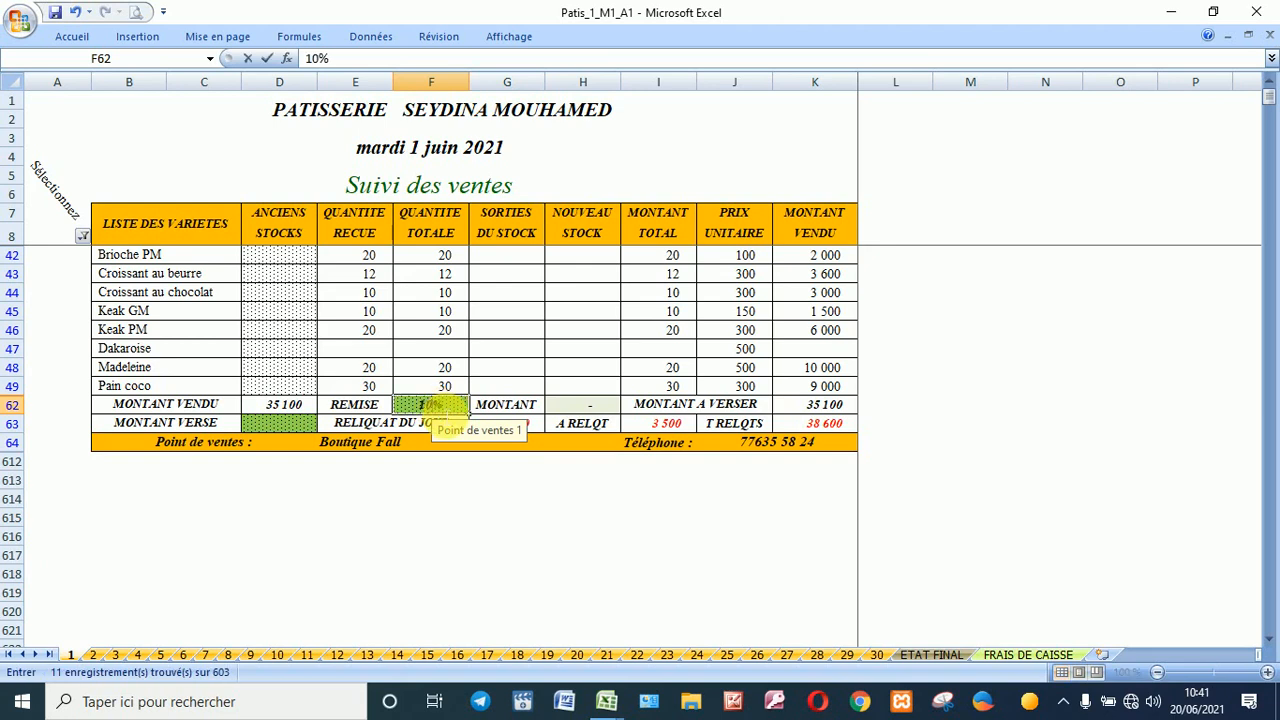
key("Tab")
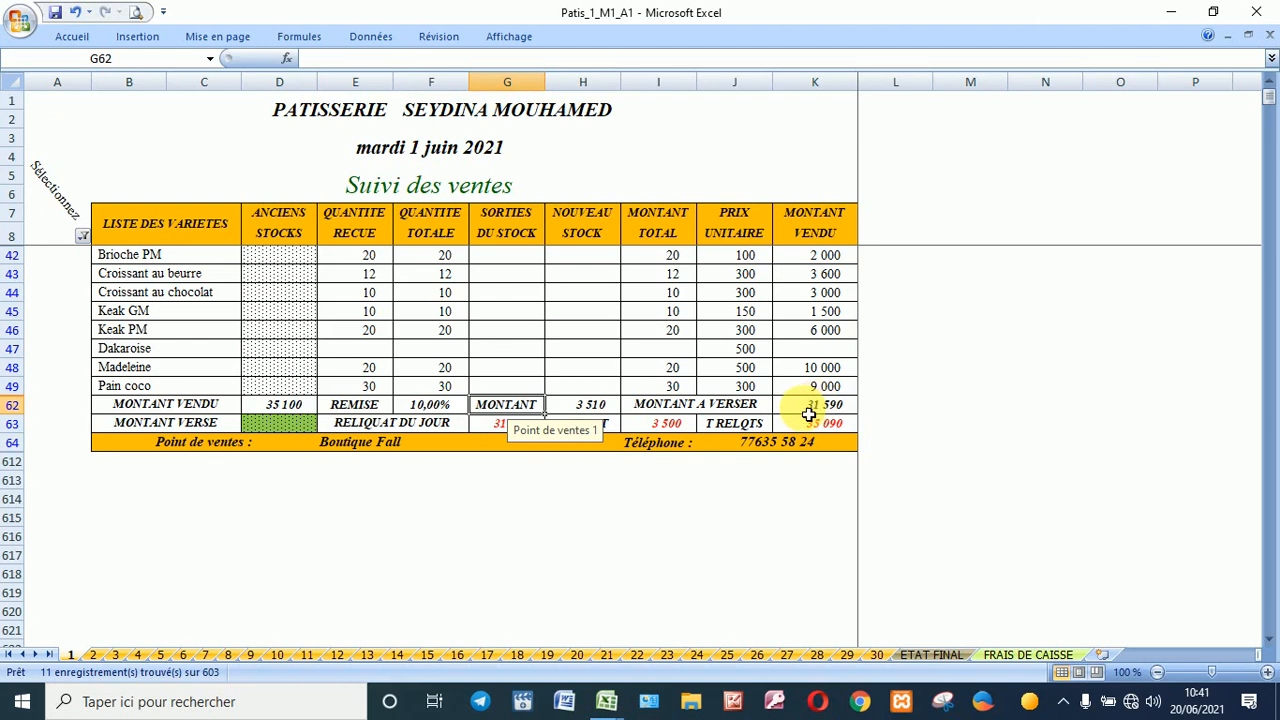
left_click(668, 503)
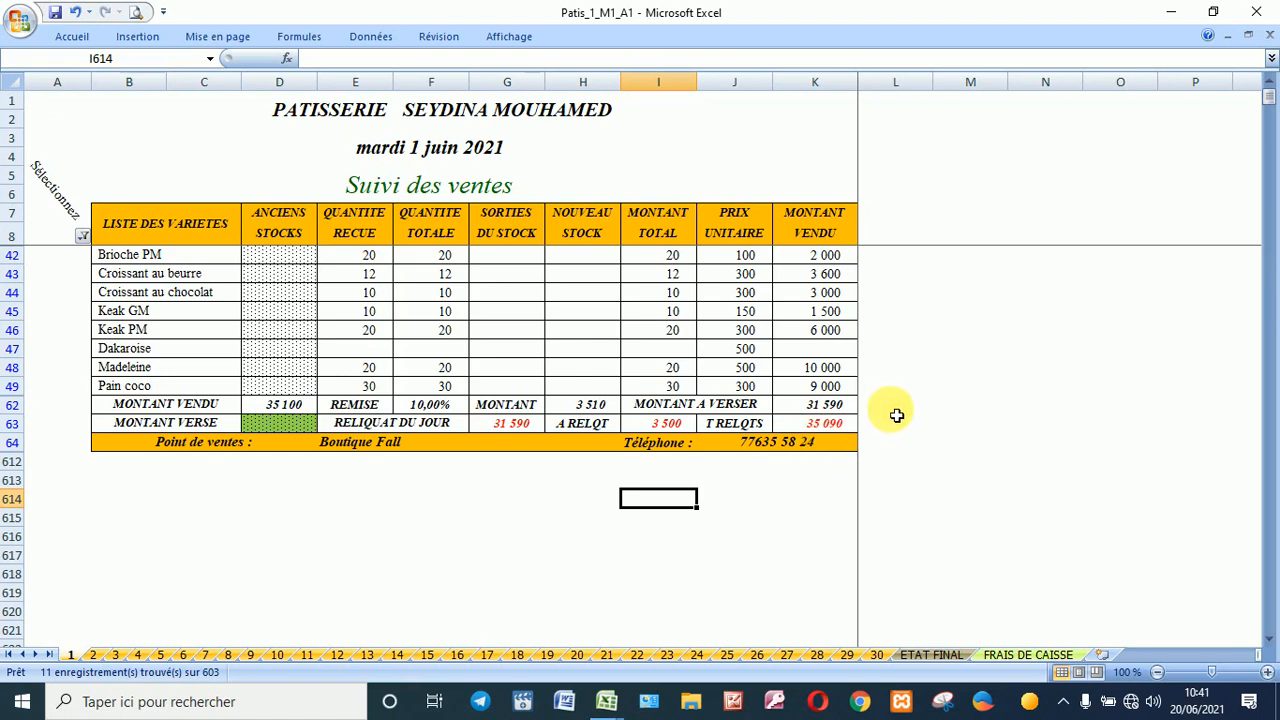
left_click(834, 429)
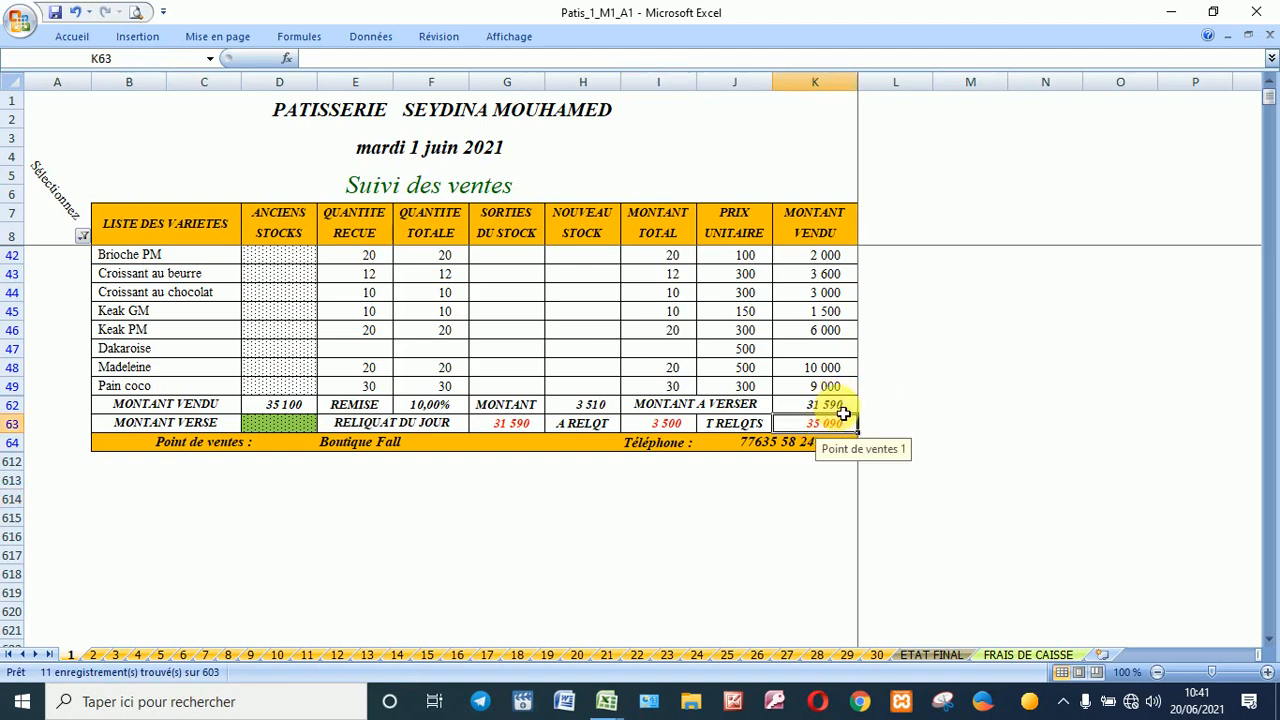
left_click(838, 406)
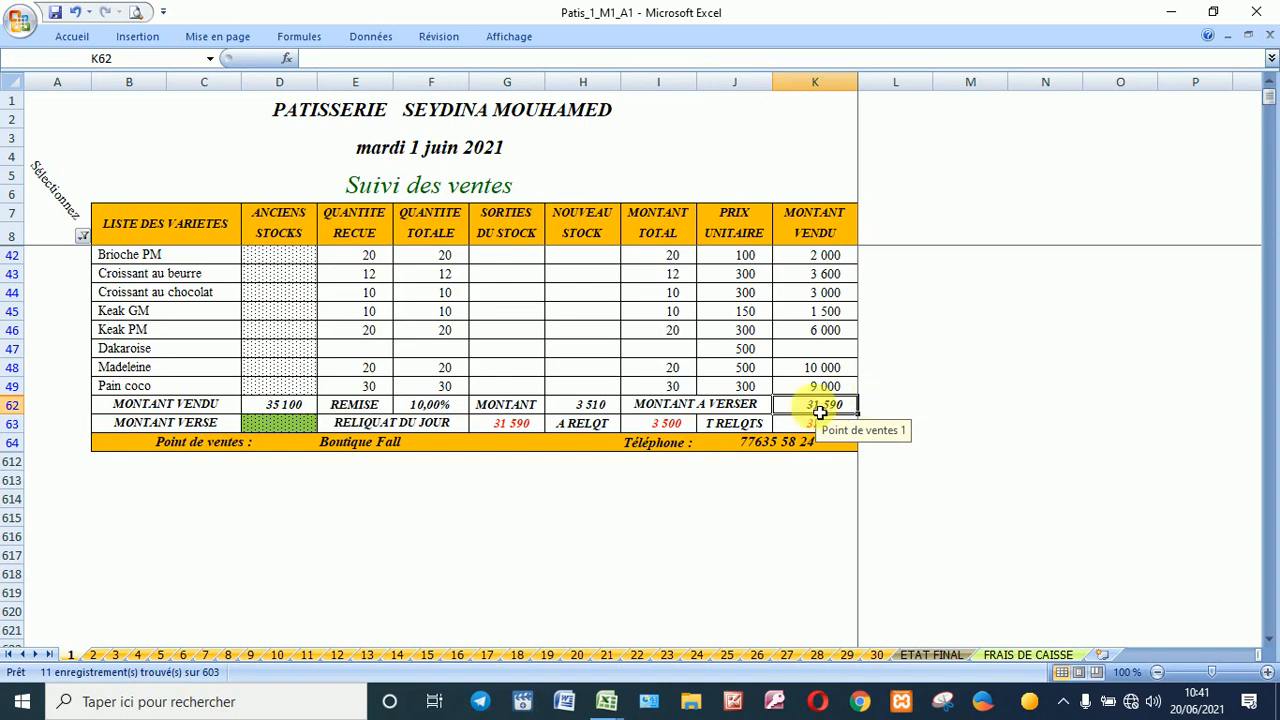
left_click(679, 429)
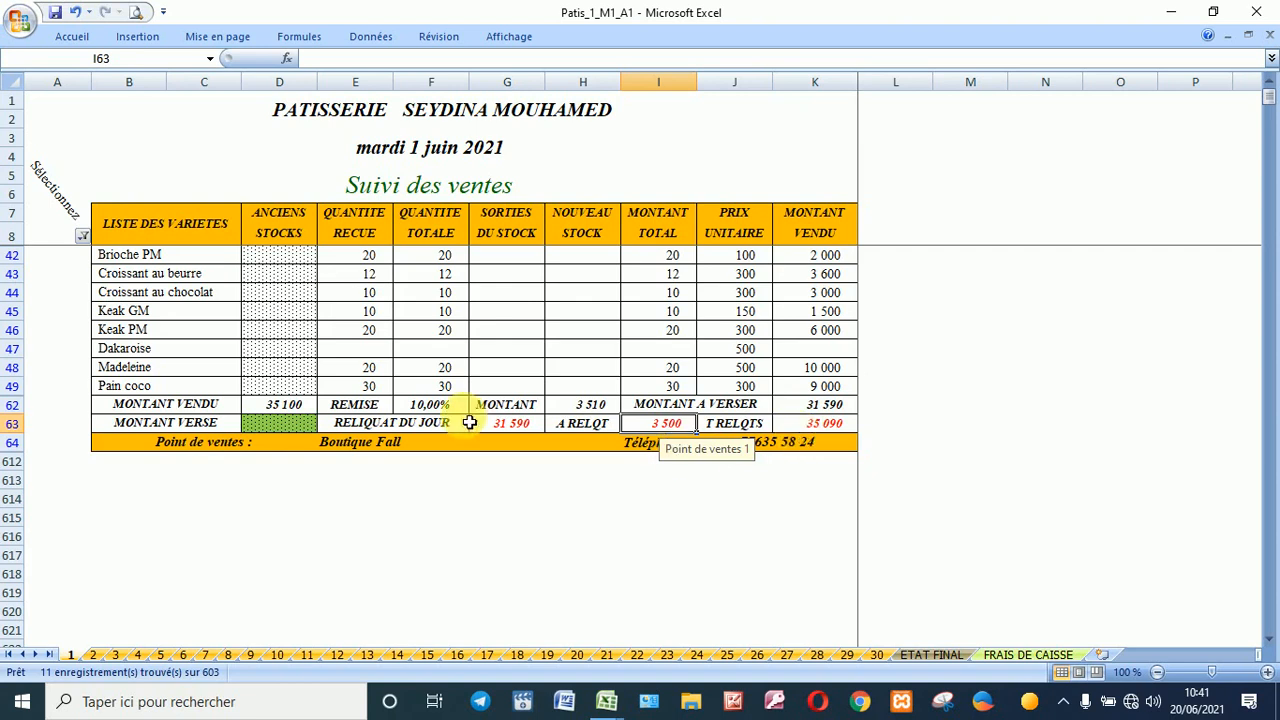
Step: Record 35 000 deposited for Boutique Fall, giving a -3 410 day balance
left_click(300, 425)
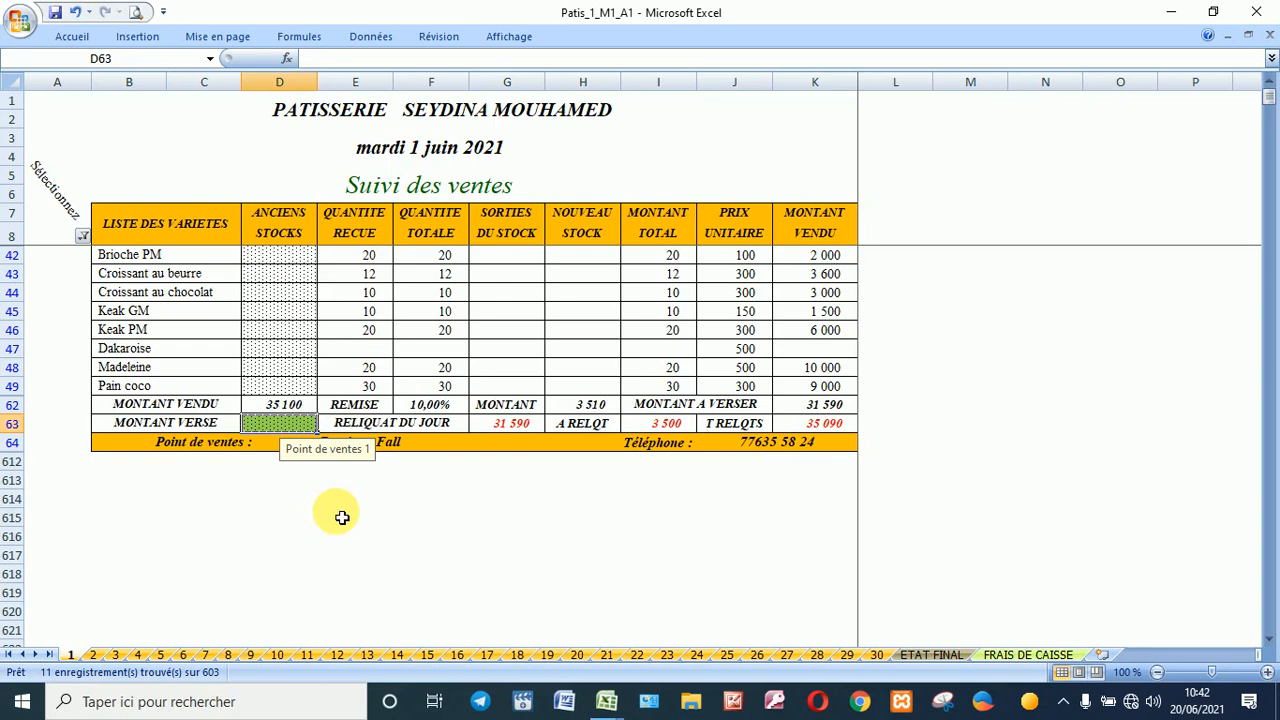
type("35000")
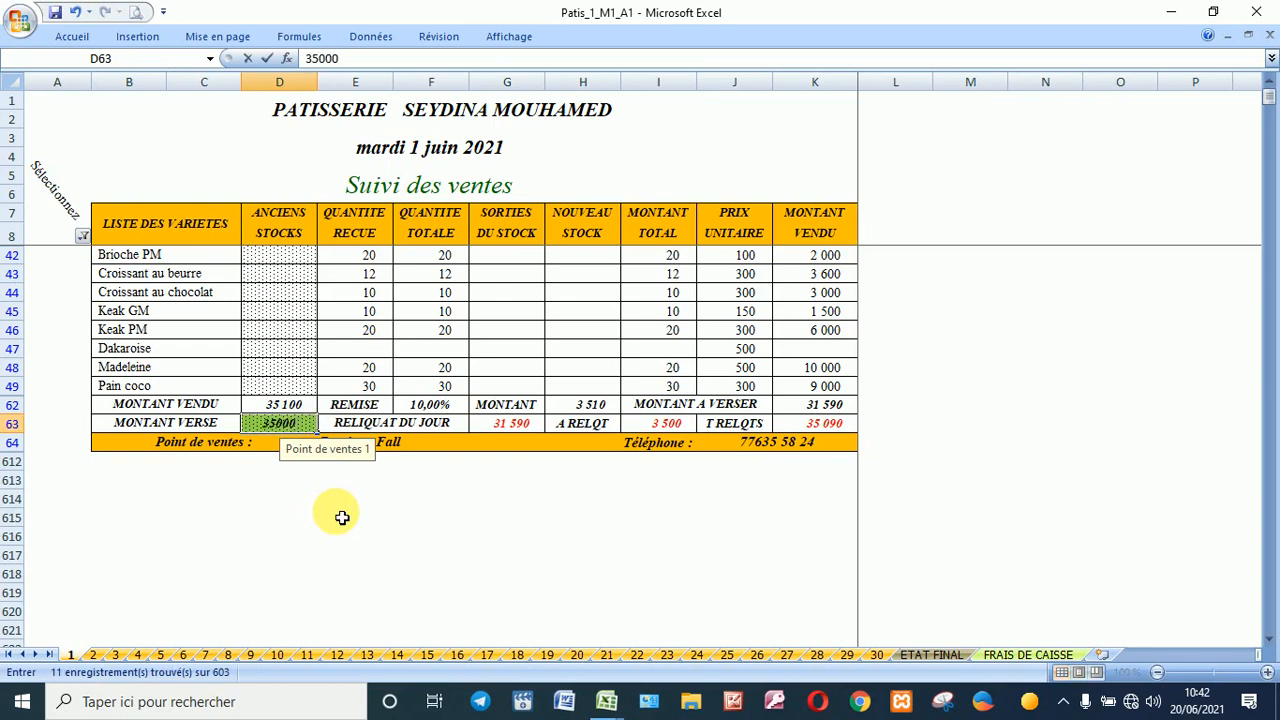
key("Return")
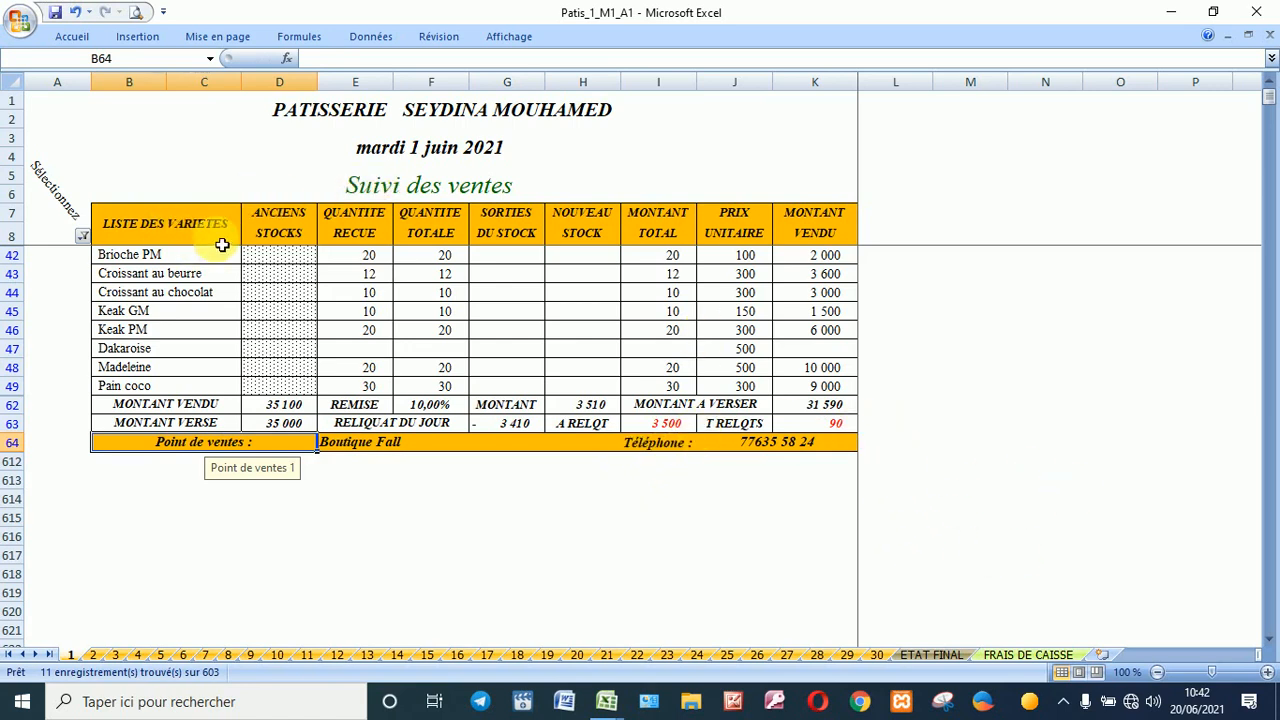
Step: Filter column B to show only the Gare routière rows
left_click(83, 237)
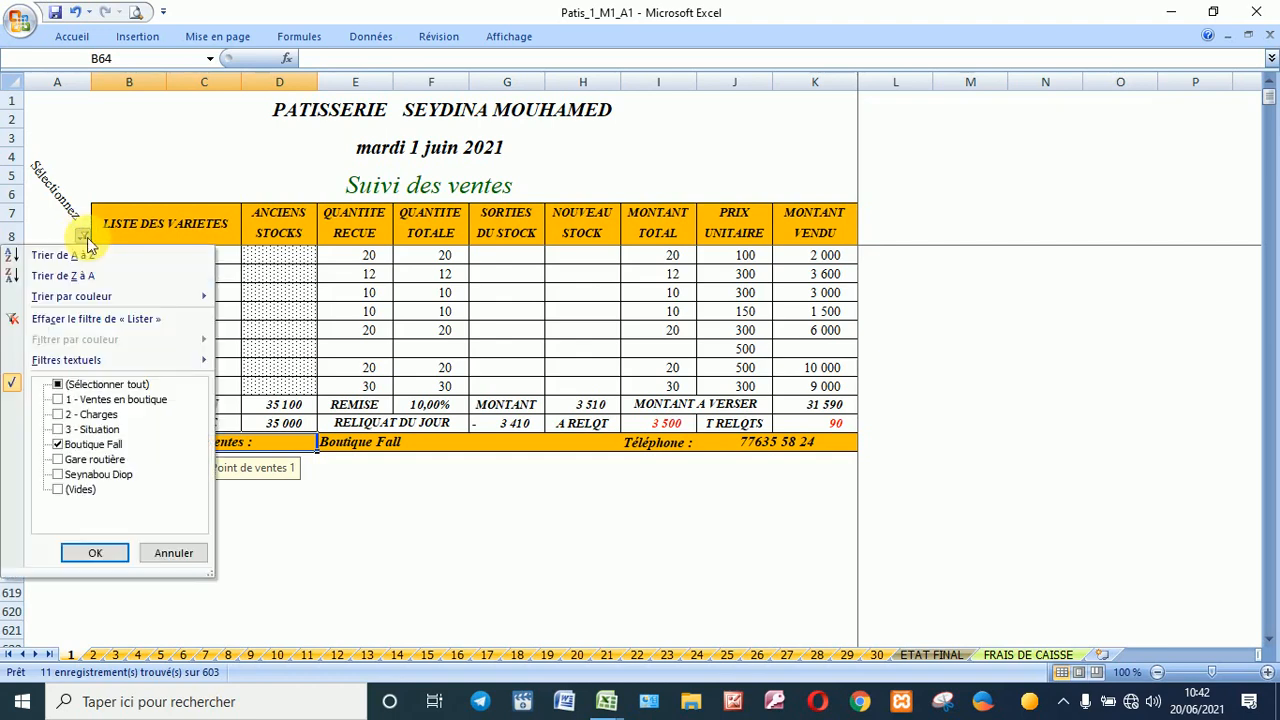
left_click(102, 462)
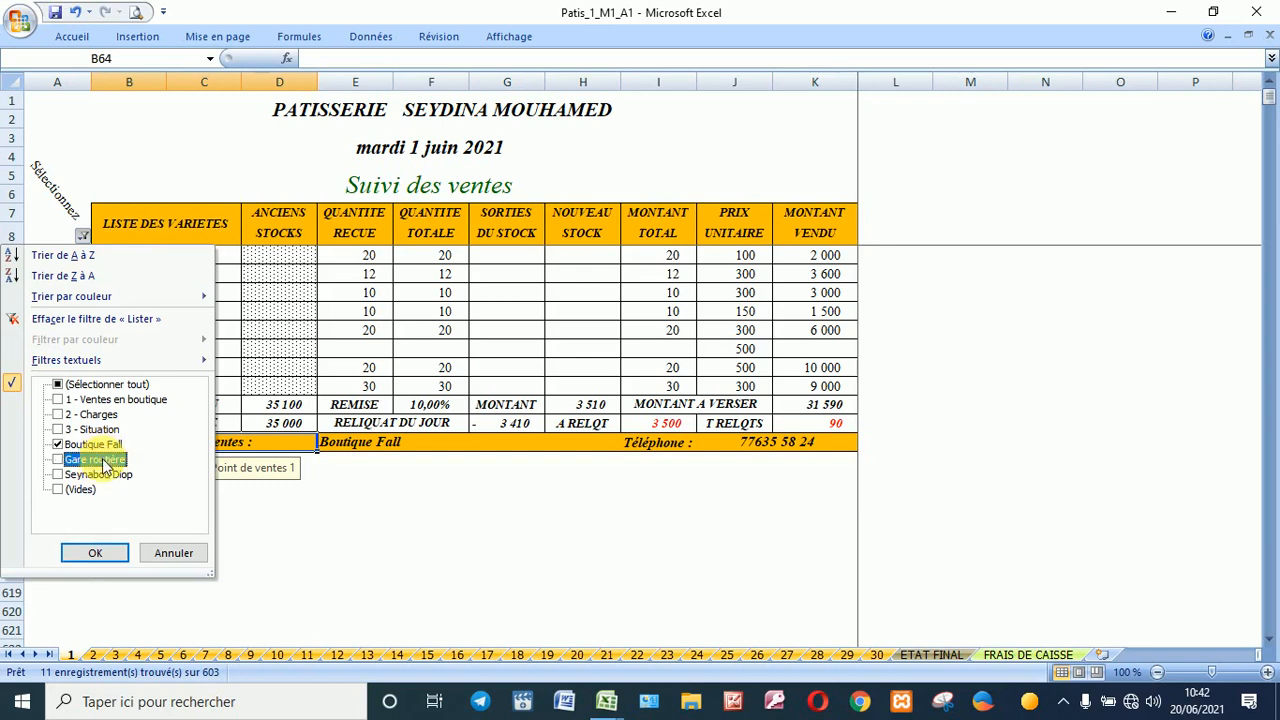
left_click(98, 476)
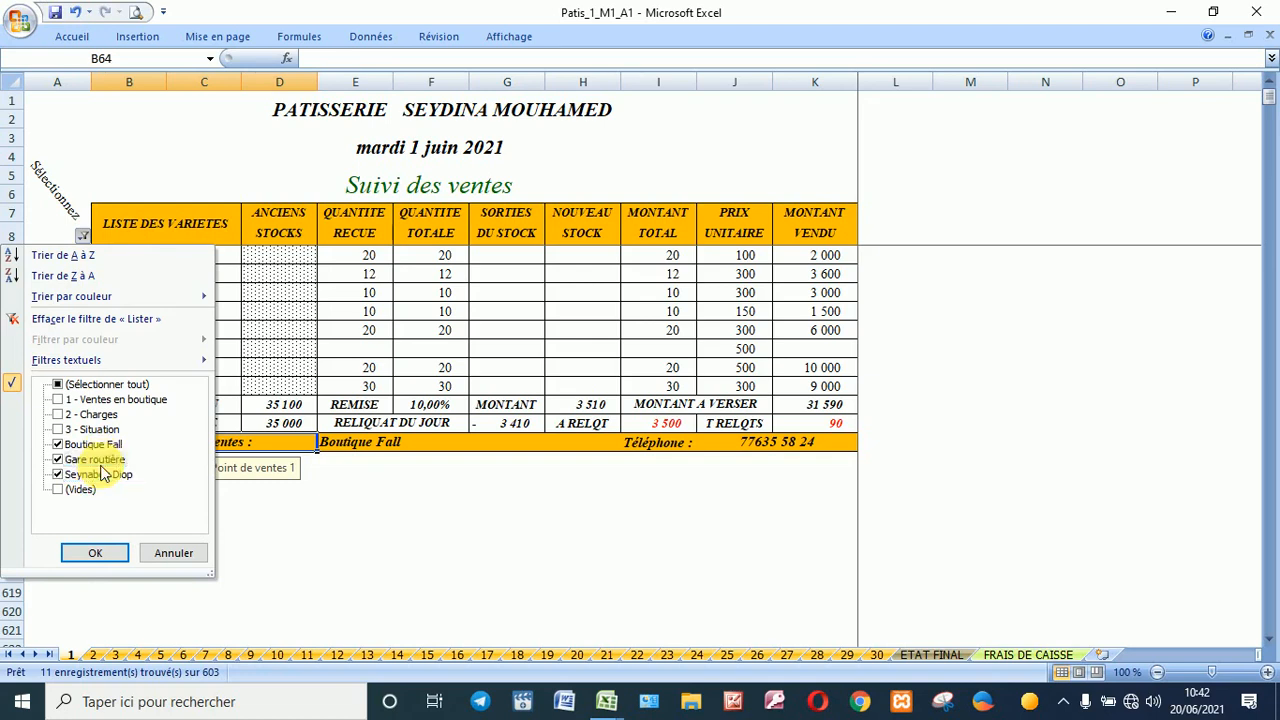
left_click(101, 460)
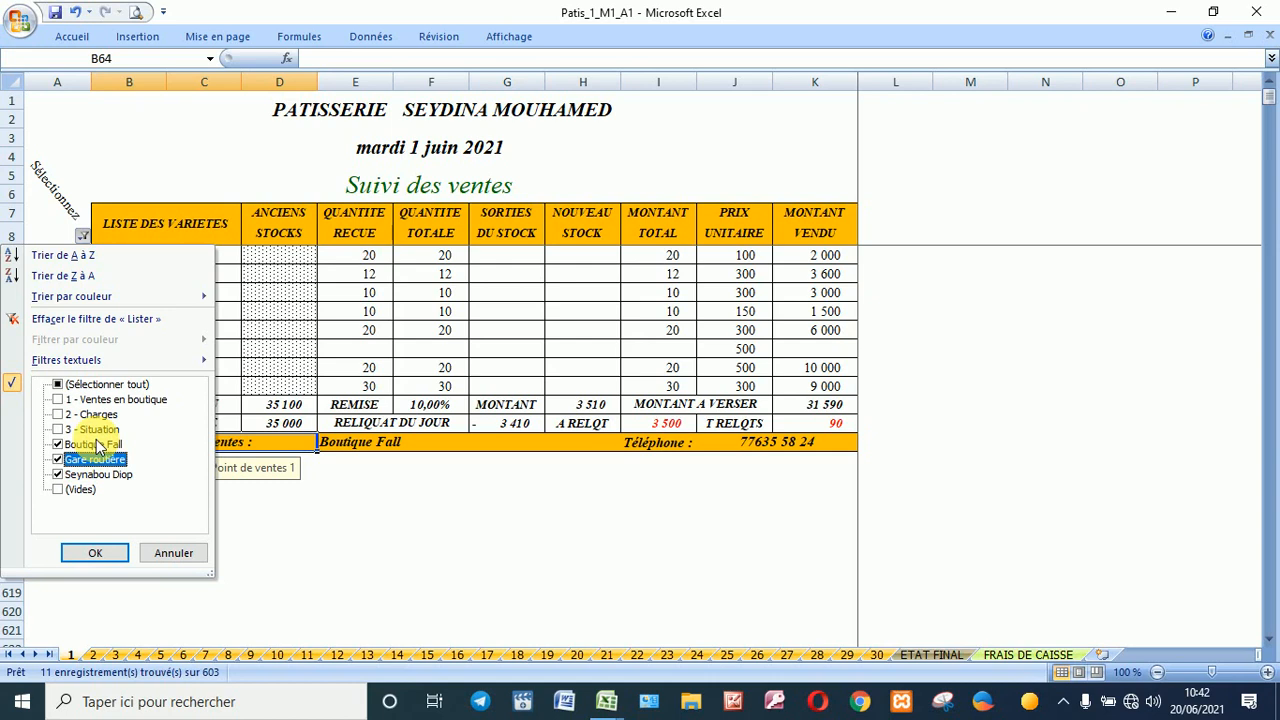
left_click(97, 445)
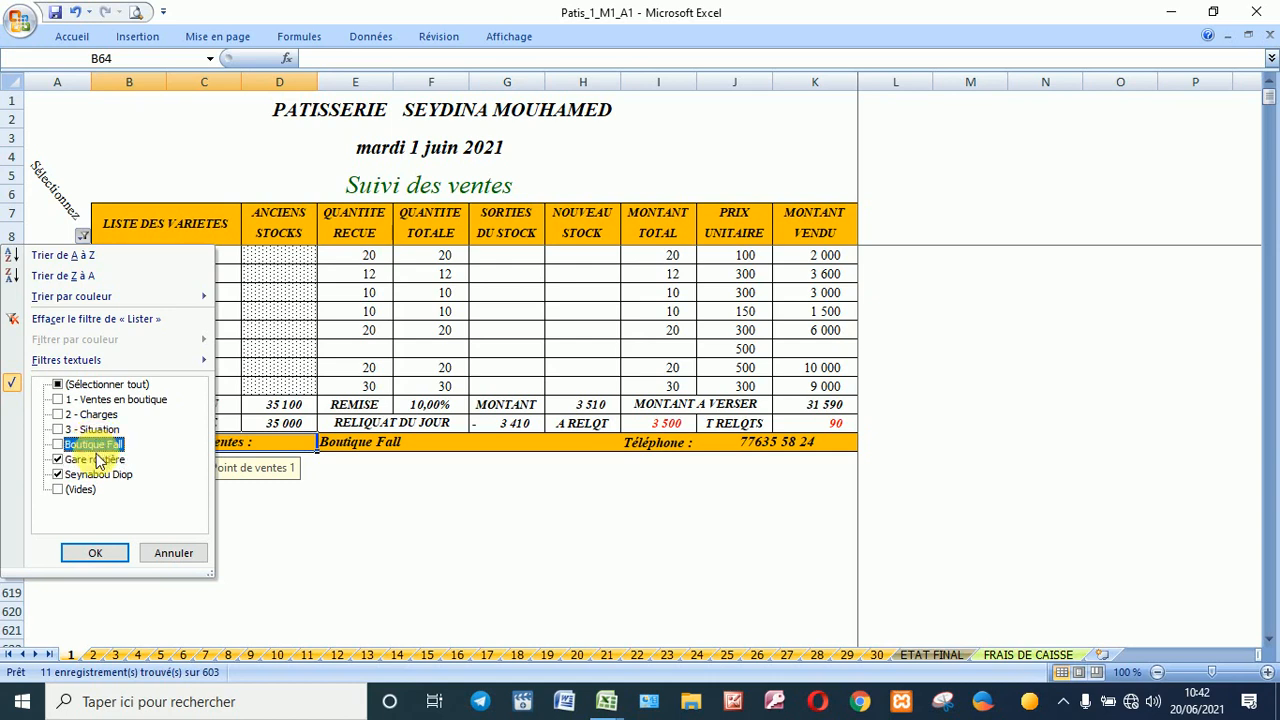
left_click(98, 476)
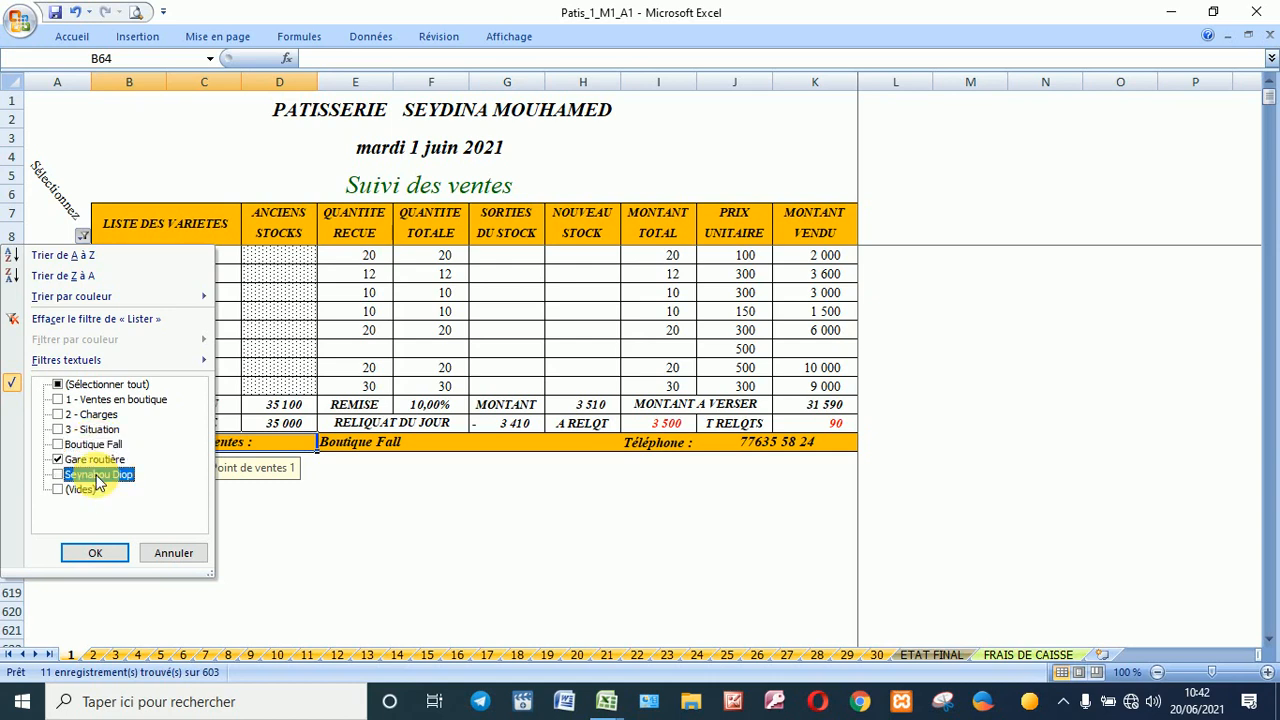
left_click(95, 553)
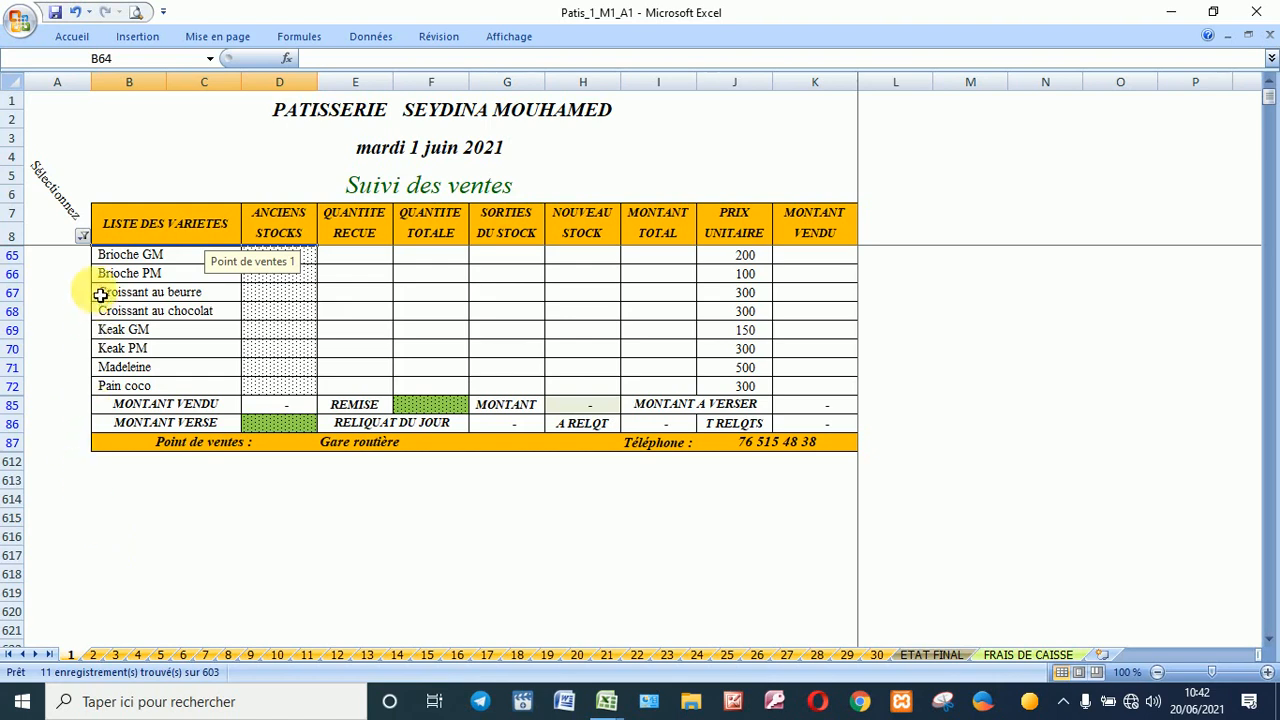
Step: Switch the filter to show only the delivery person's Brioche GM and PM table
left_click(82, 235)
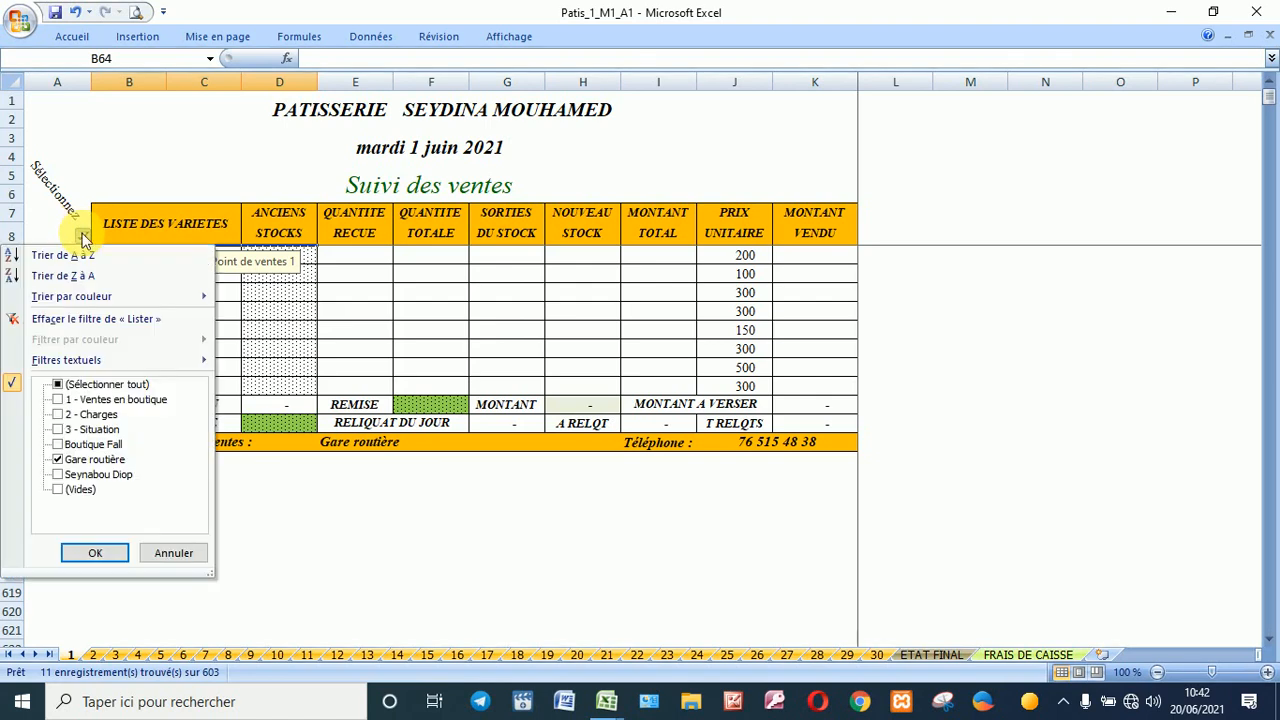
left_click(90, 475)
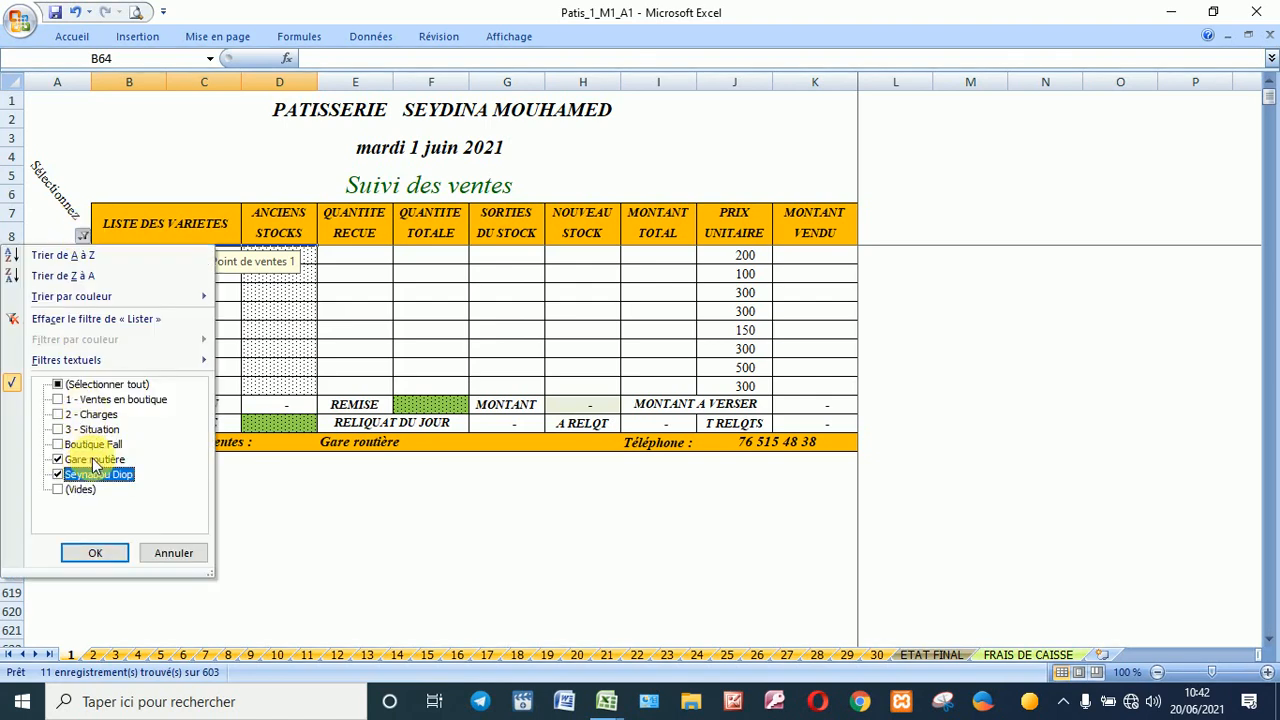
left_click(92, 459)
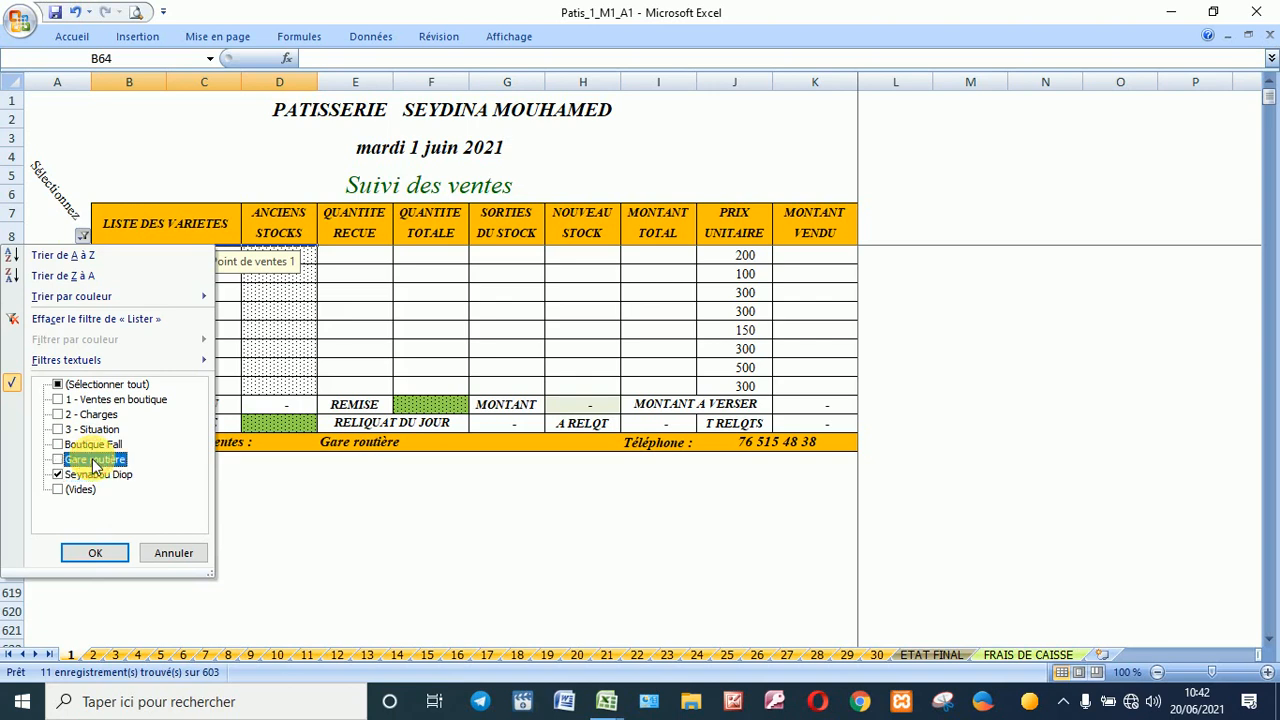
left_click(106, 554)
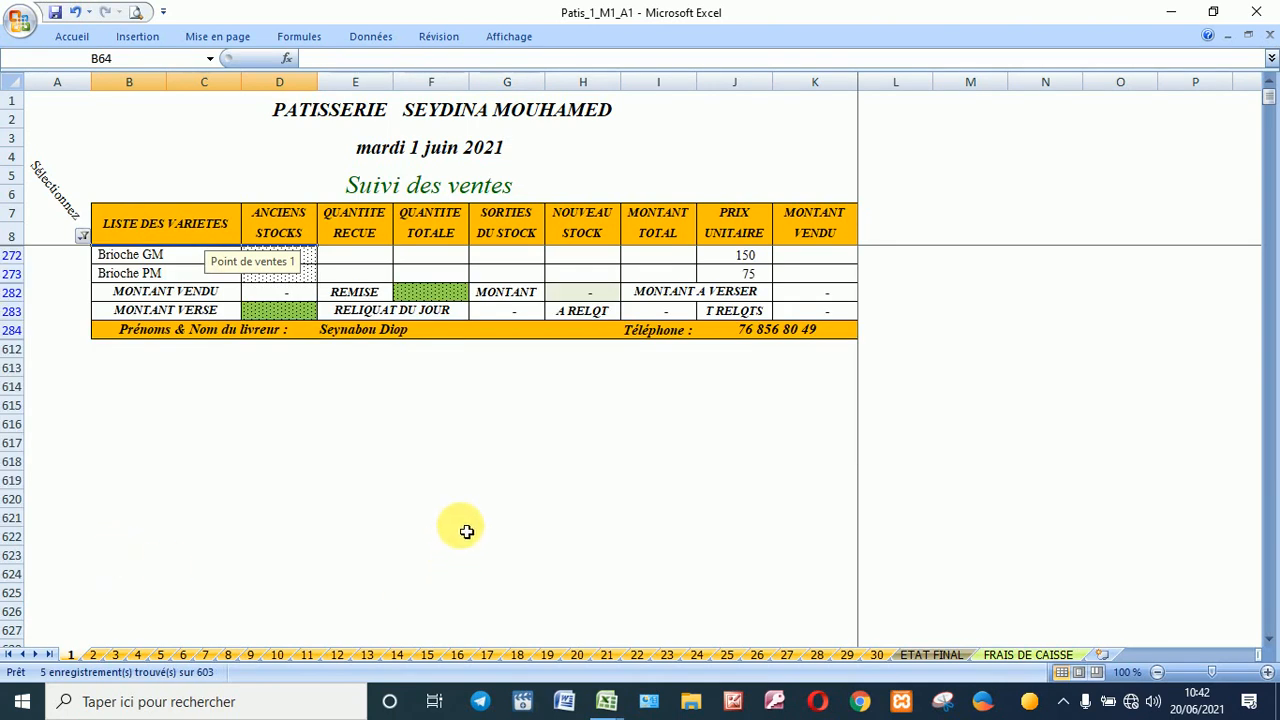
left_click(462, 526)
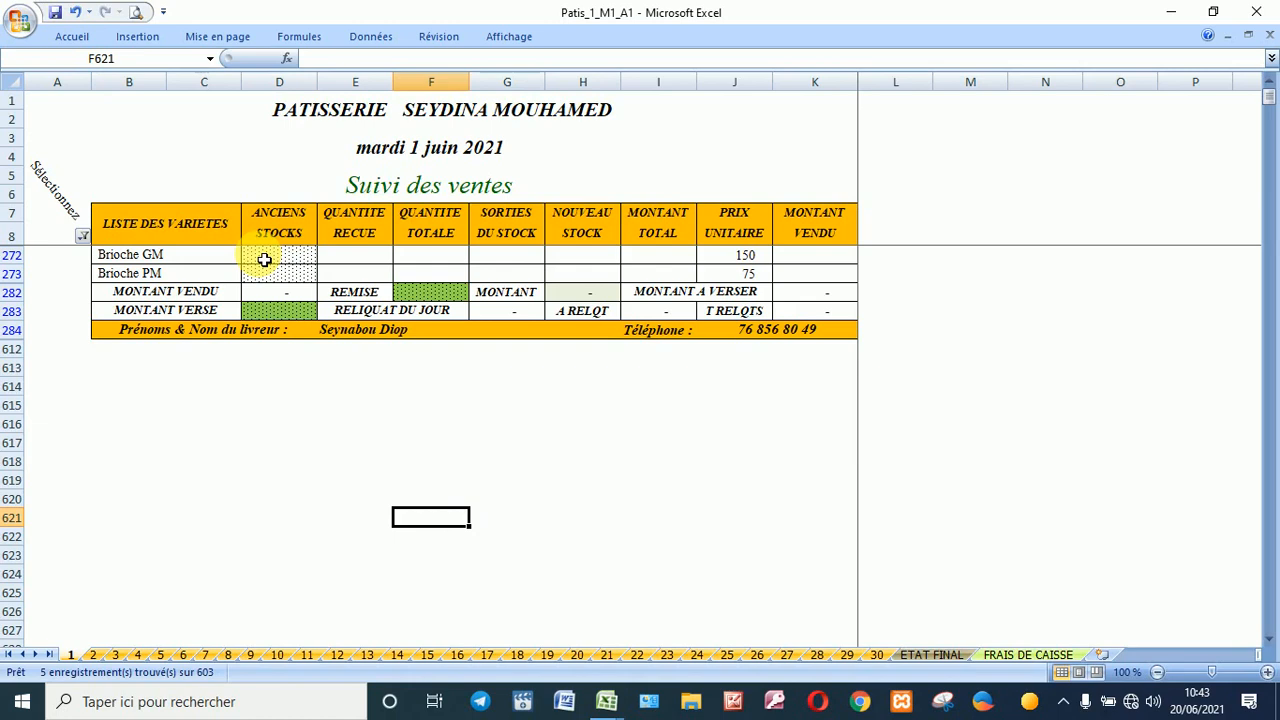
Step: Enter 50 Brioche GM and 50 Brioche PM received, correcting 52 to 50
left_click(350, 256)
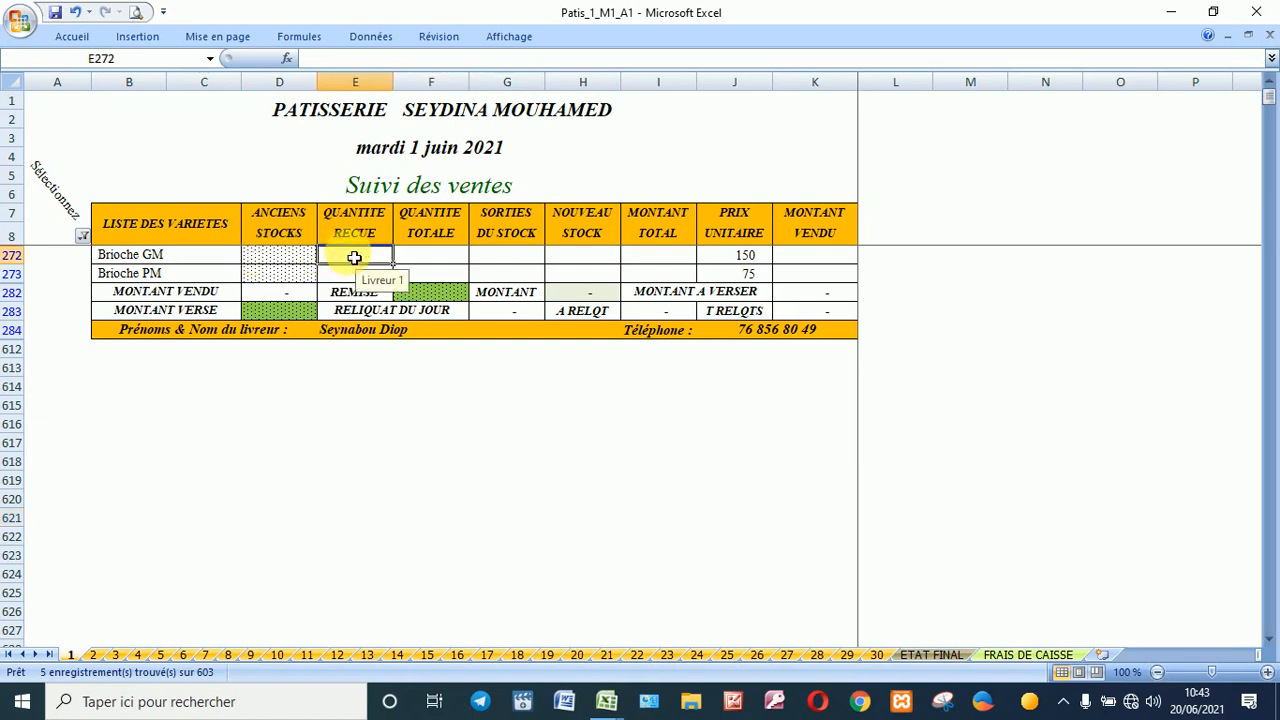
type("5")
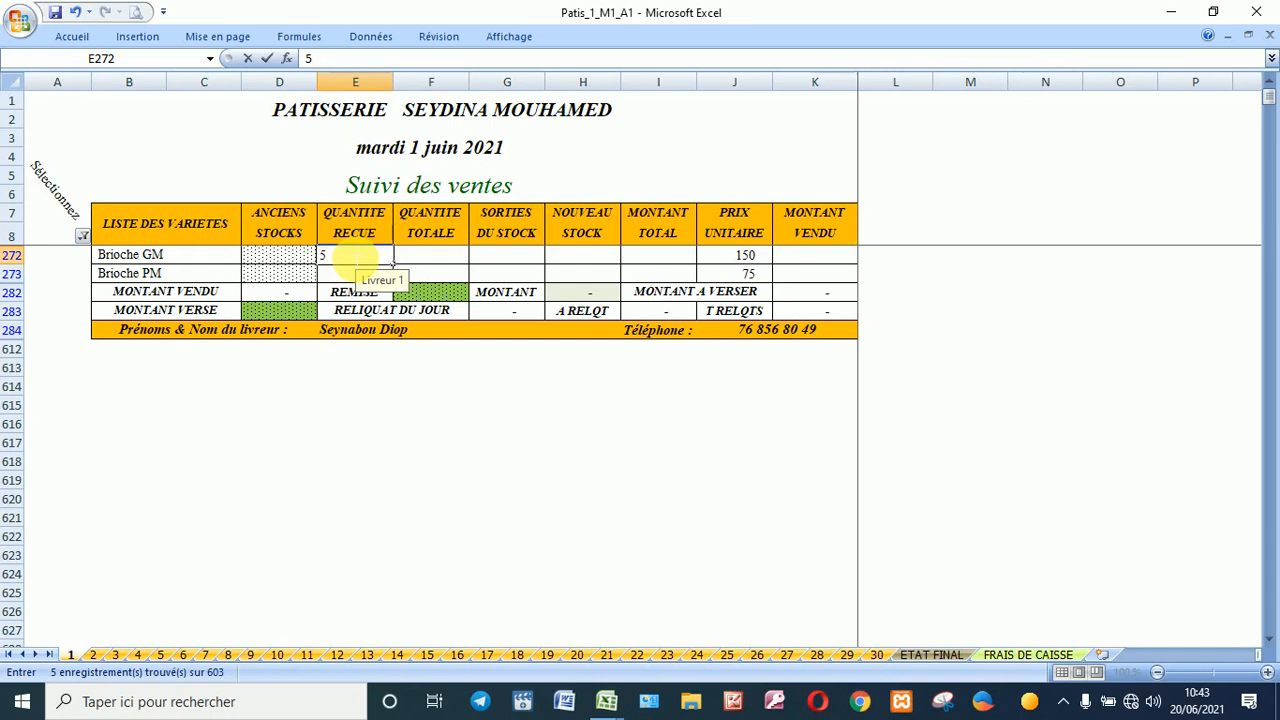
type("2")
key("Return")
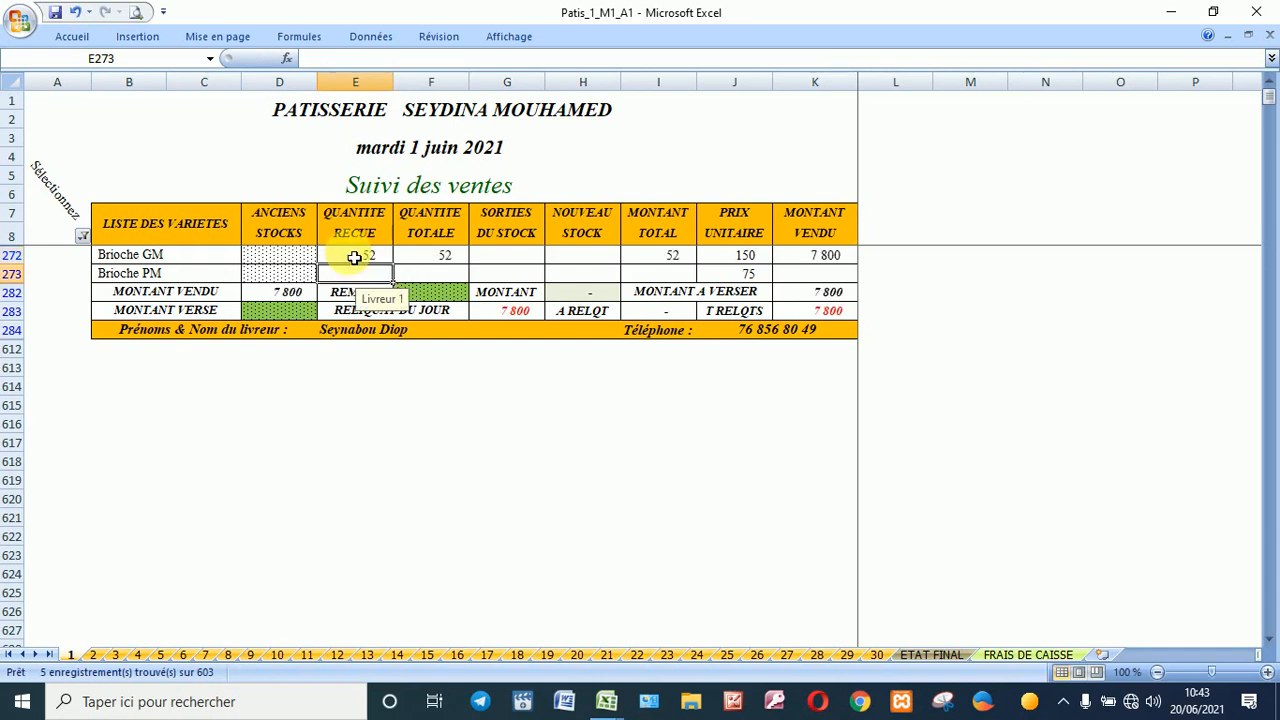
type("50")
left_click(354, 257)
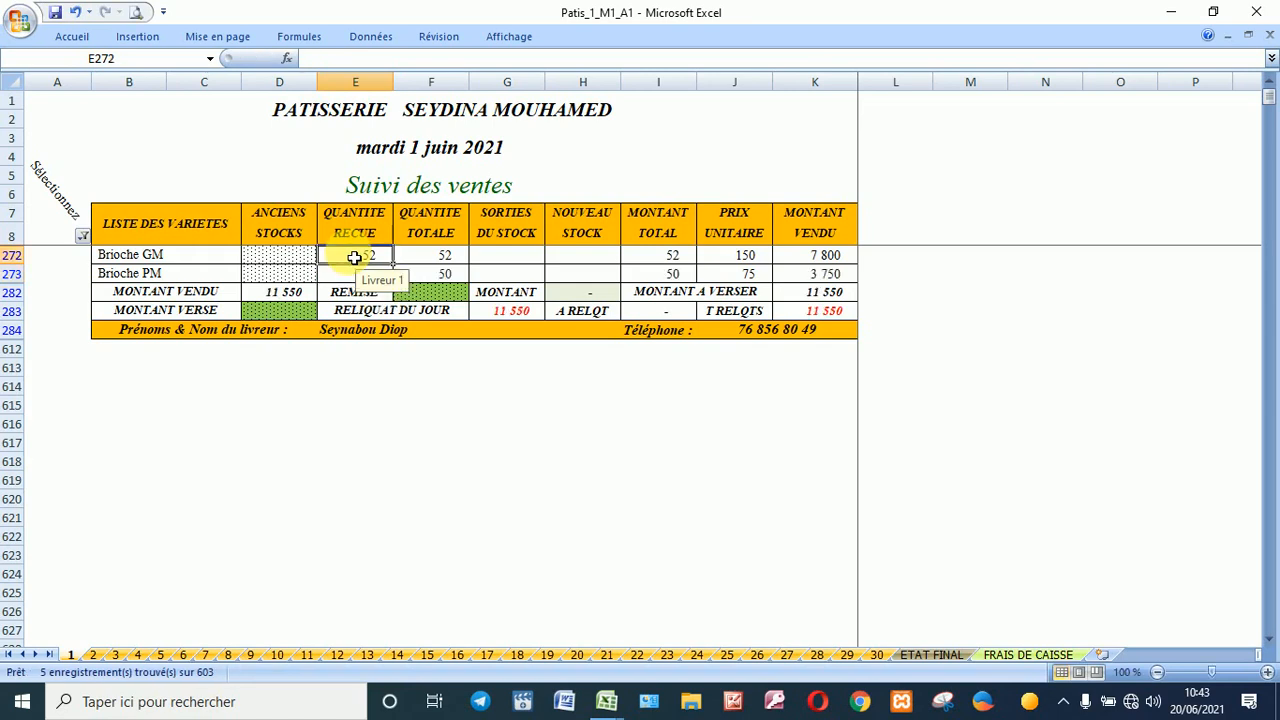
type("50")
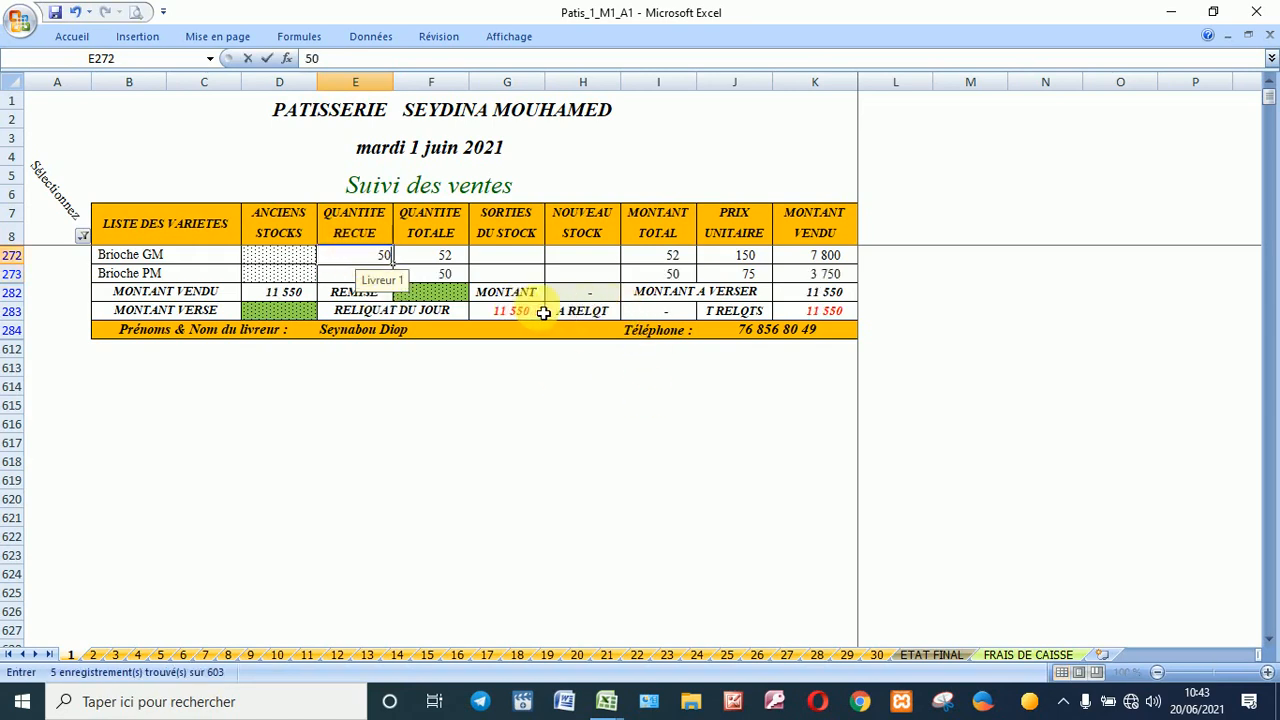
left_click(578, 362)
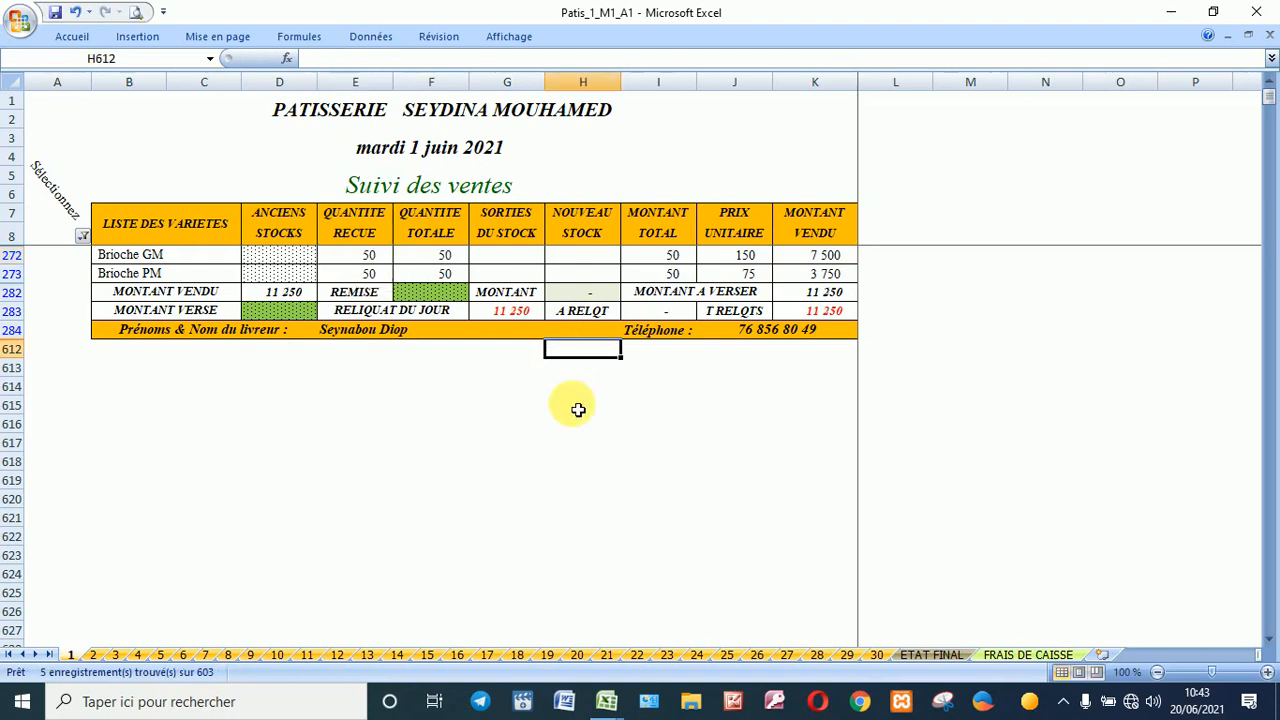
Step: Record 11 250 paid in by the delivery person
left_click(299, 315)
type("1")
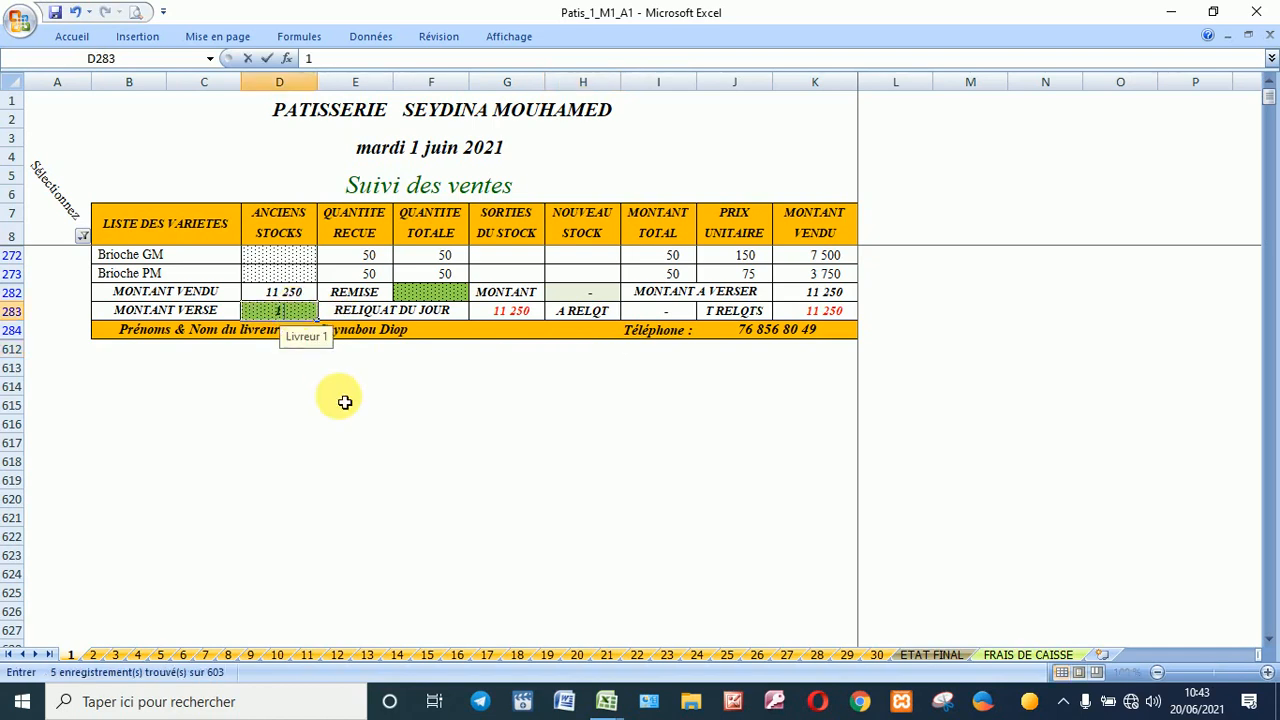
type("1 250")
key("Return")
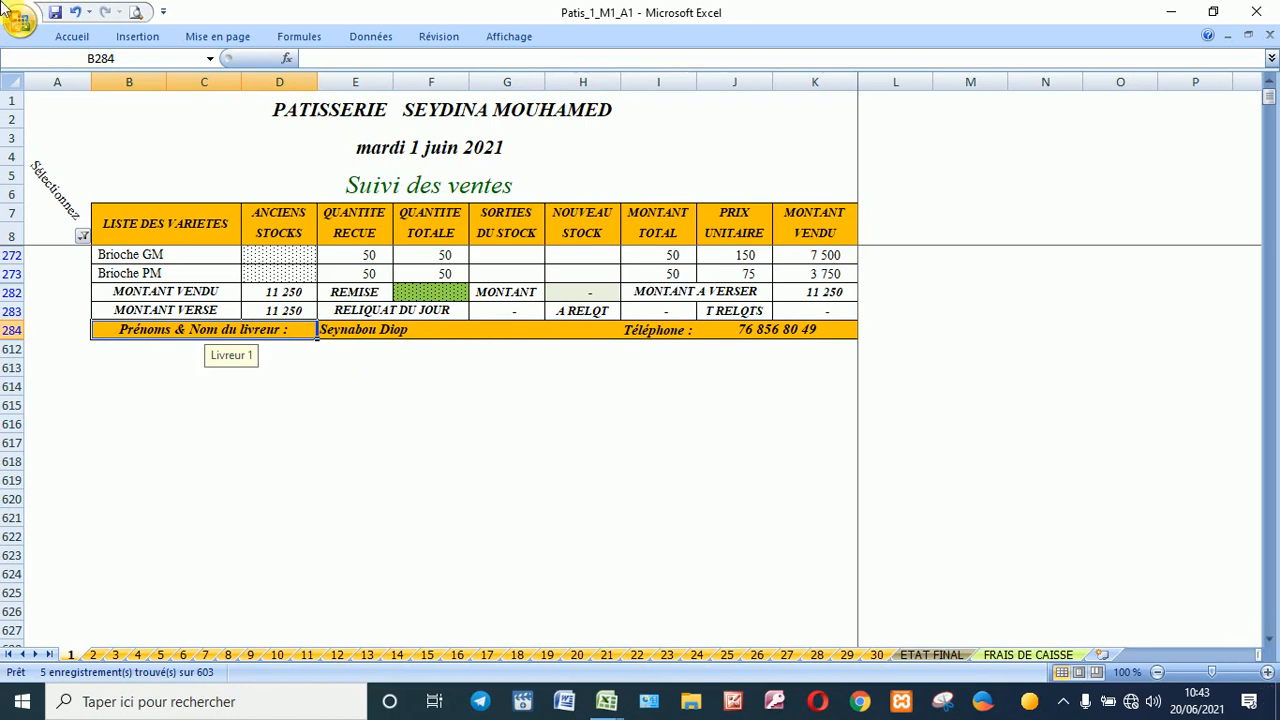
Step: Change the column B filter from the delivery person to 2 - Charges
left_click(84, 237)
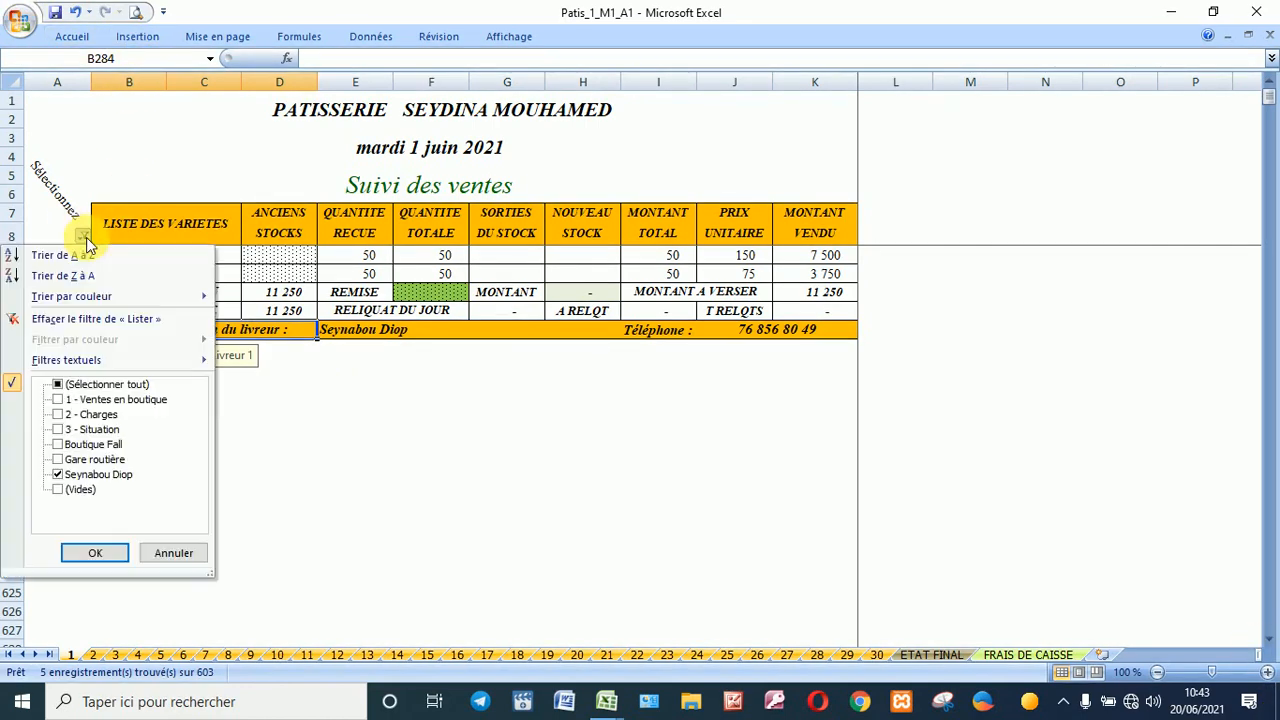
left_click(100, 474)
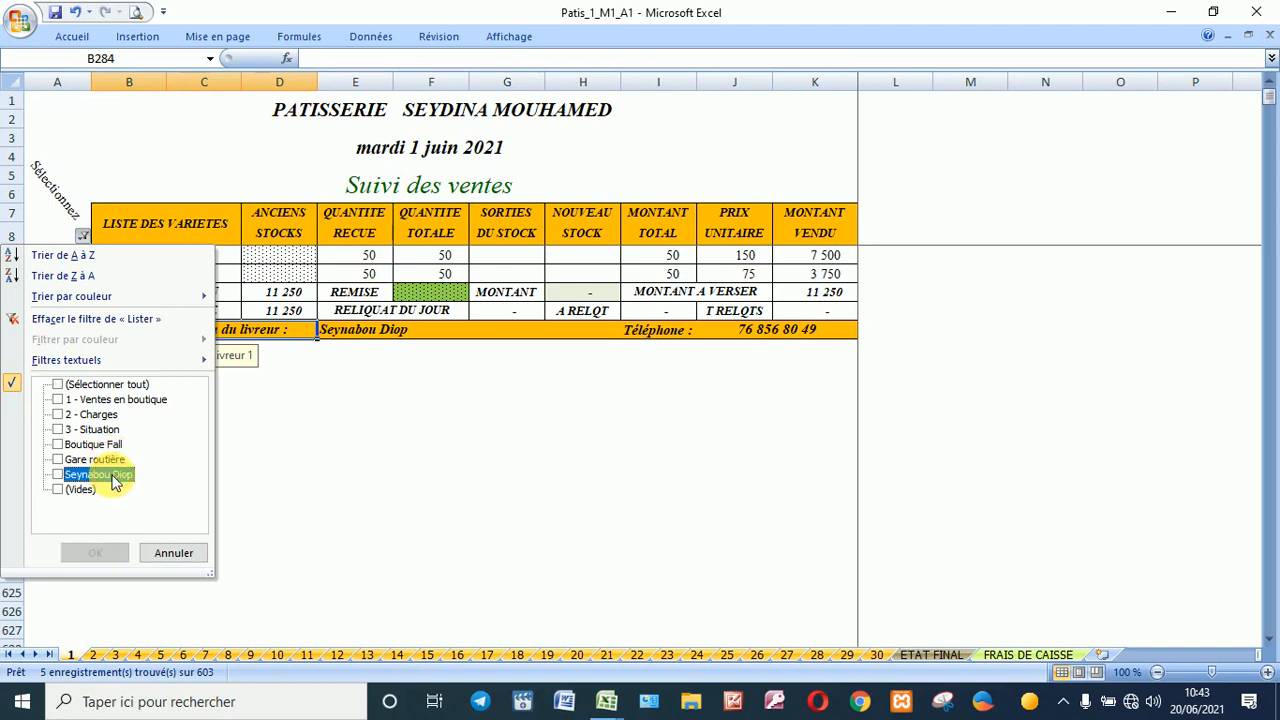
left_click(104, 416)
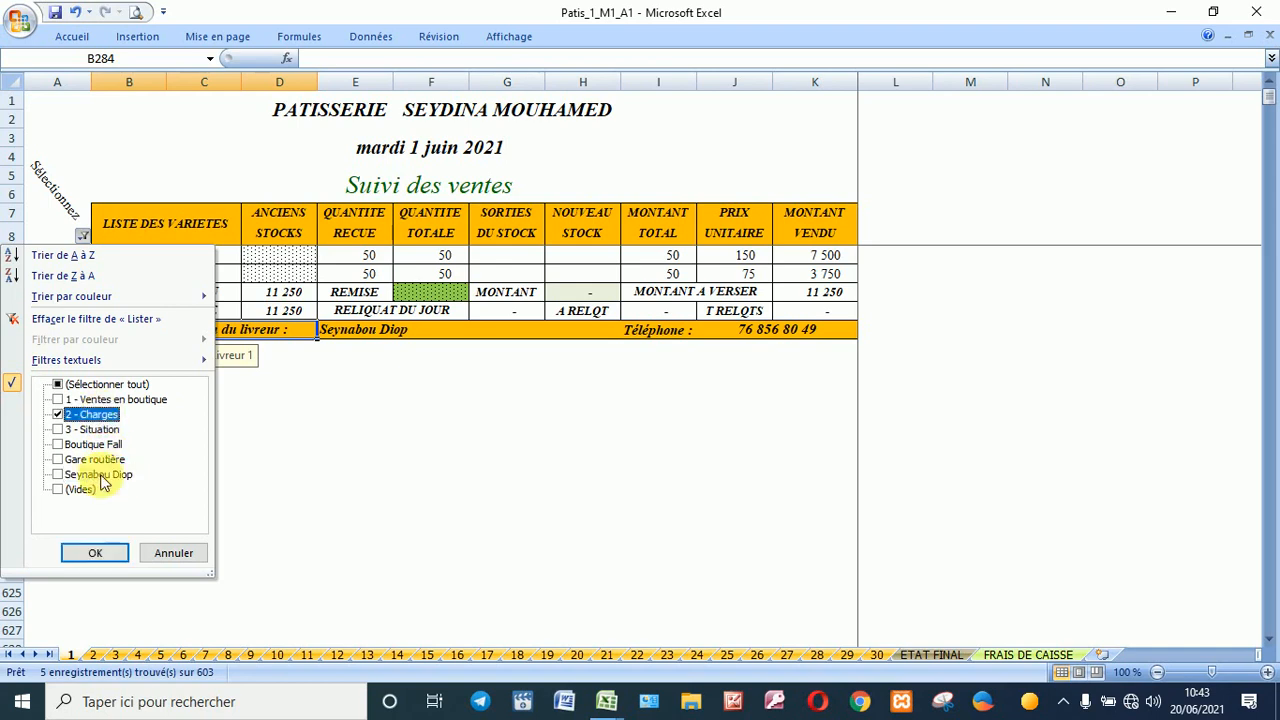
left_click(108, 552)
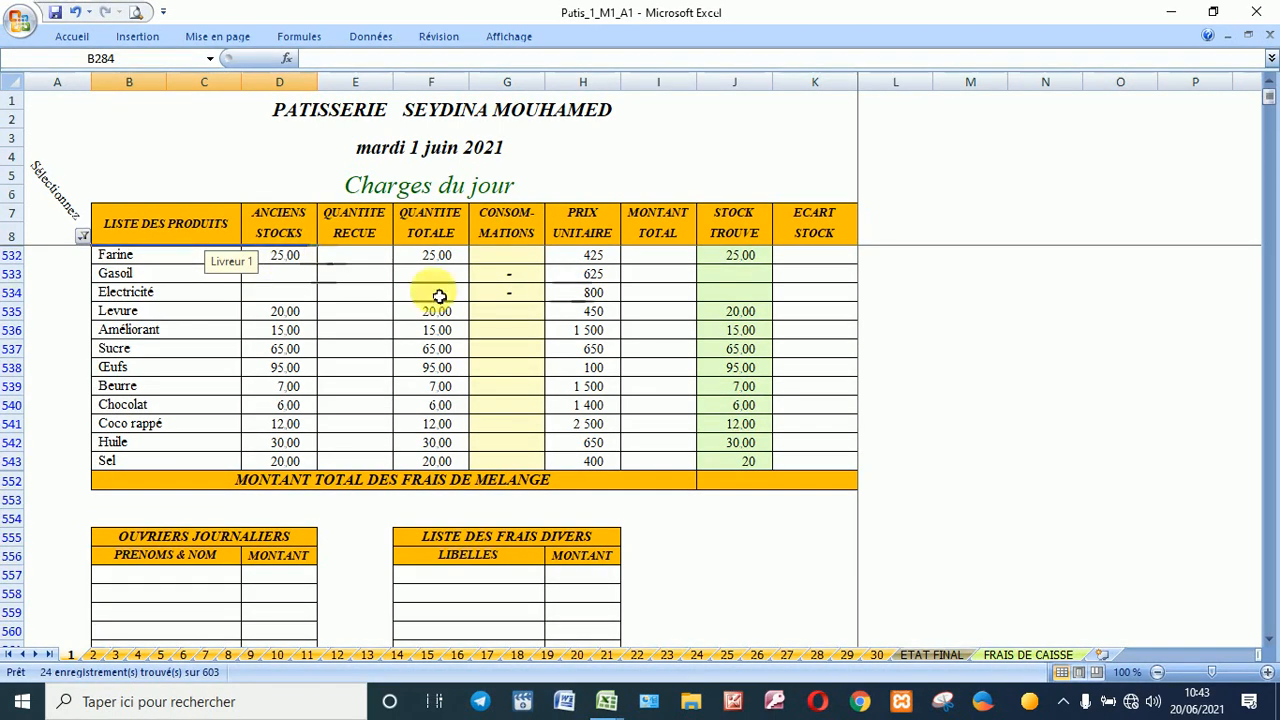
left_click(506, 259)
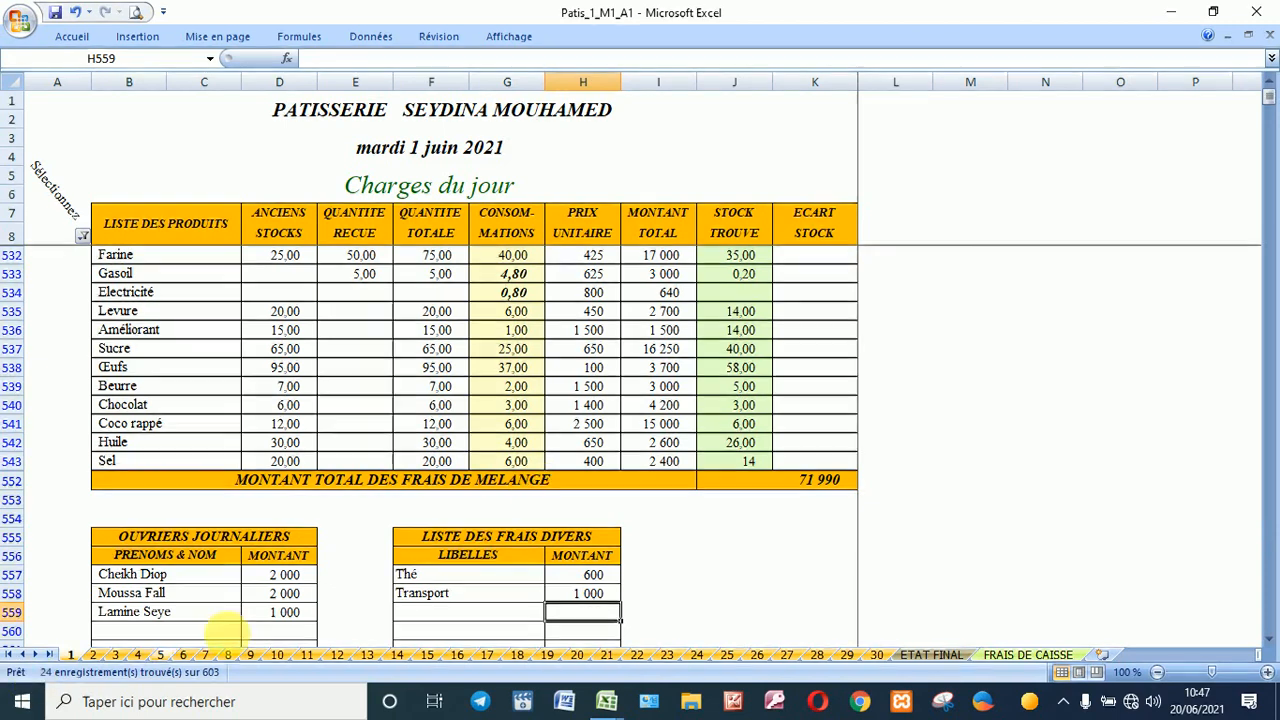
Step: Scroll through the Charges du jour table to review consumptions, wages and miscellaneous costs
scroll(297, 589, "down", 2)
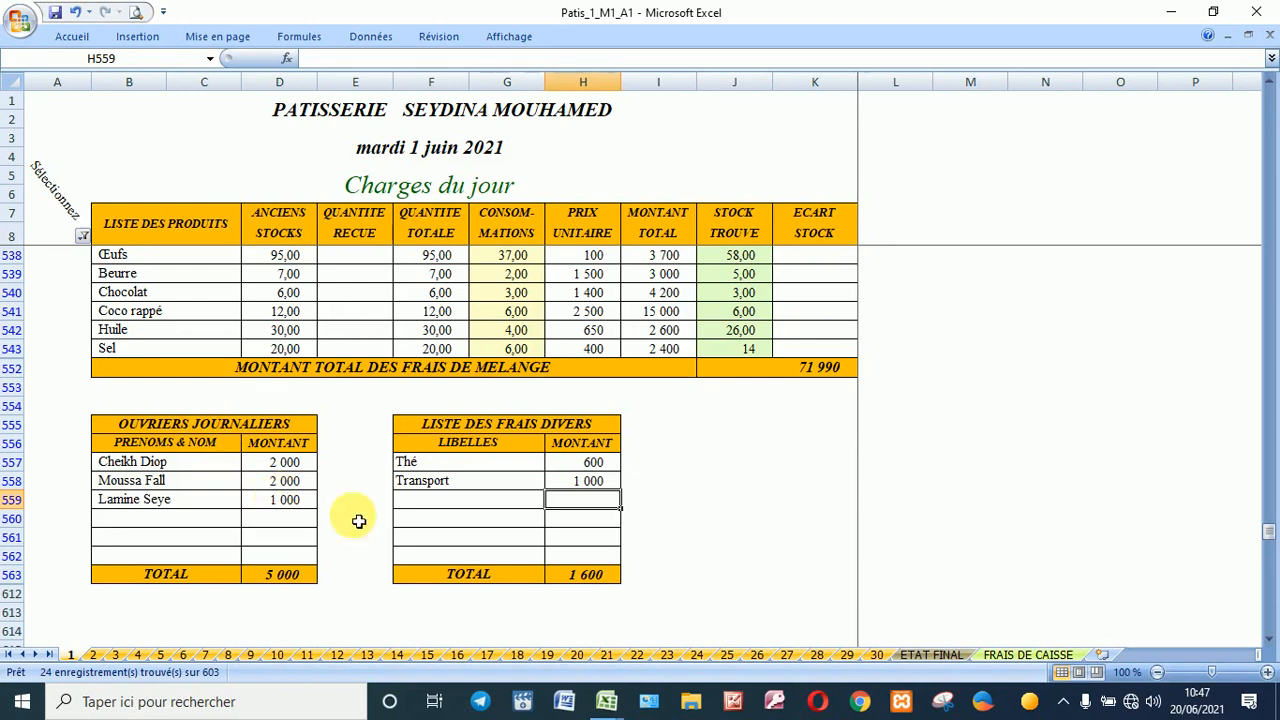
scroll(559, 485, "up", 2)
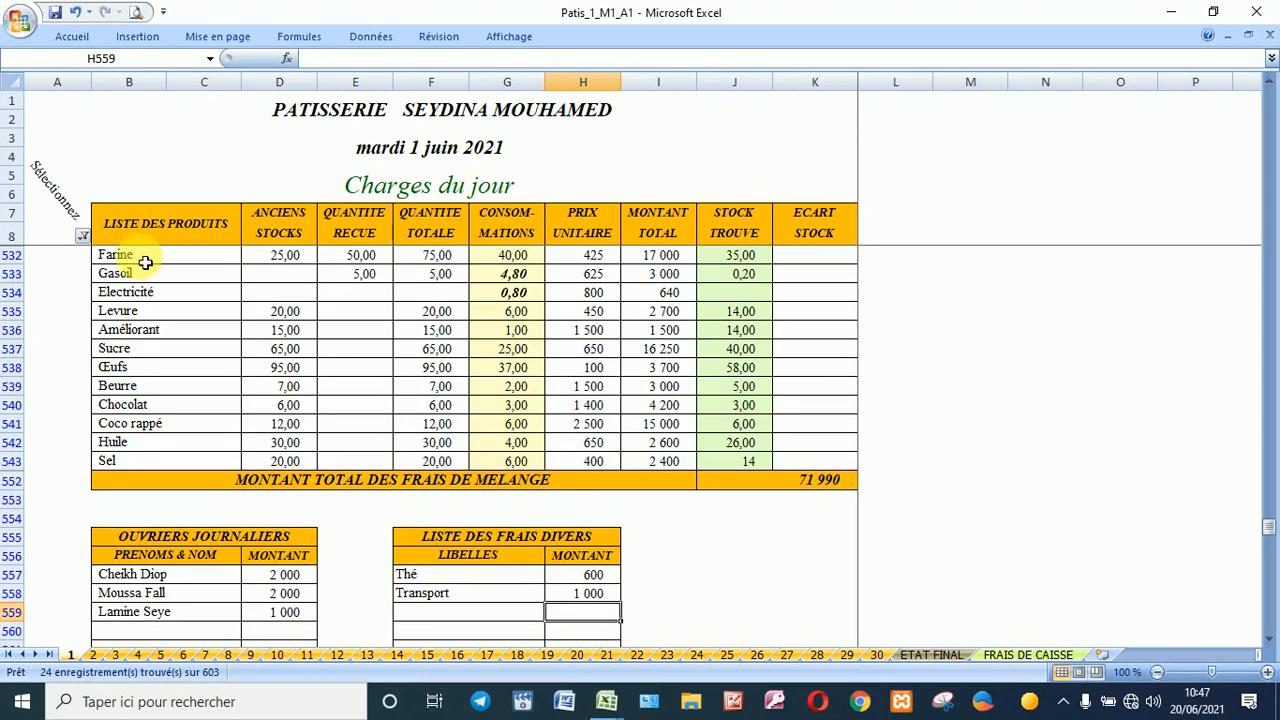
Step: Change the filter from 2 - Charges to 3 - Situation to show the day's summary
left_click(83, 240)
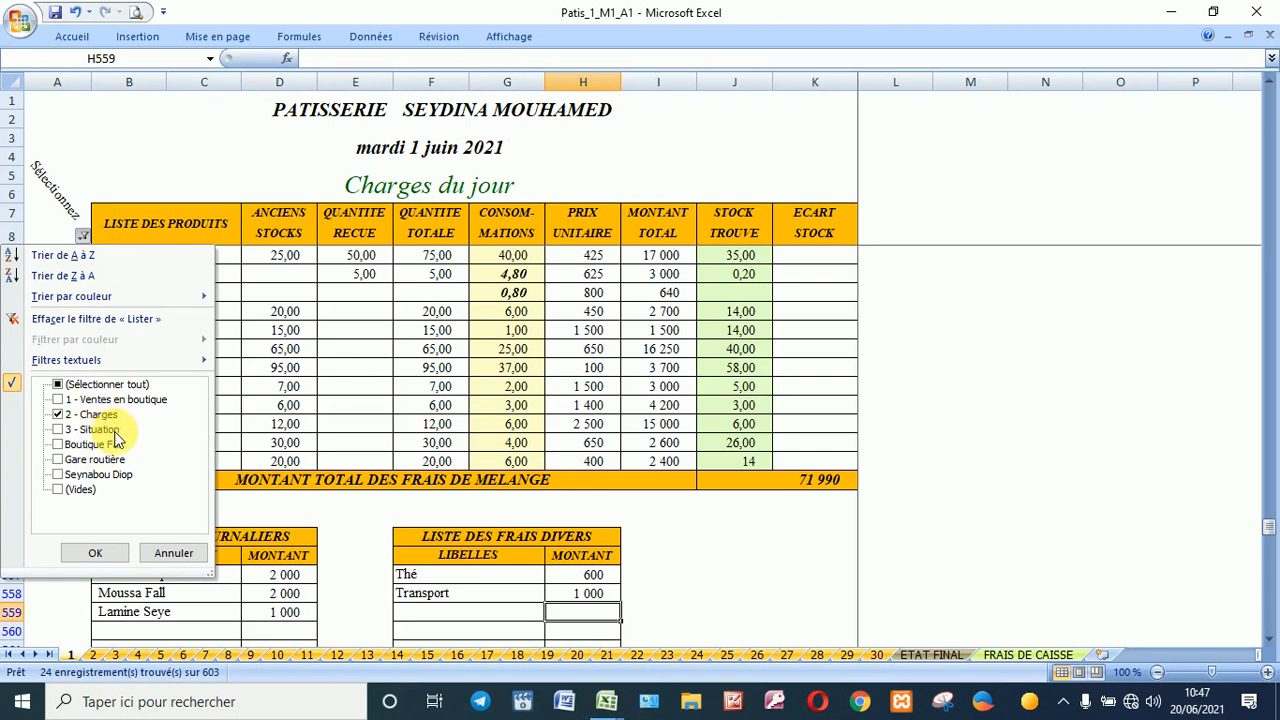
left_click(82, 429)
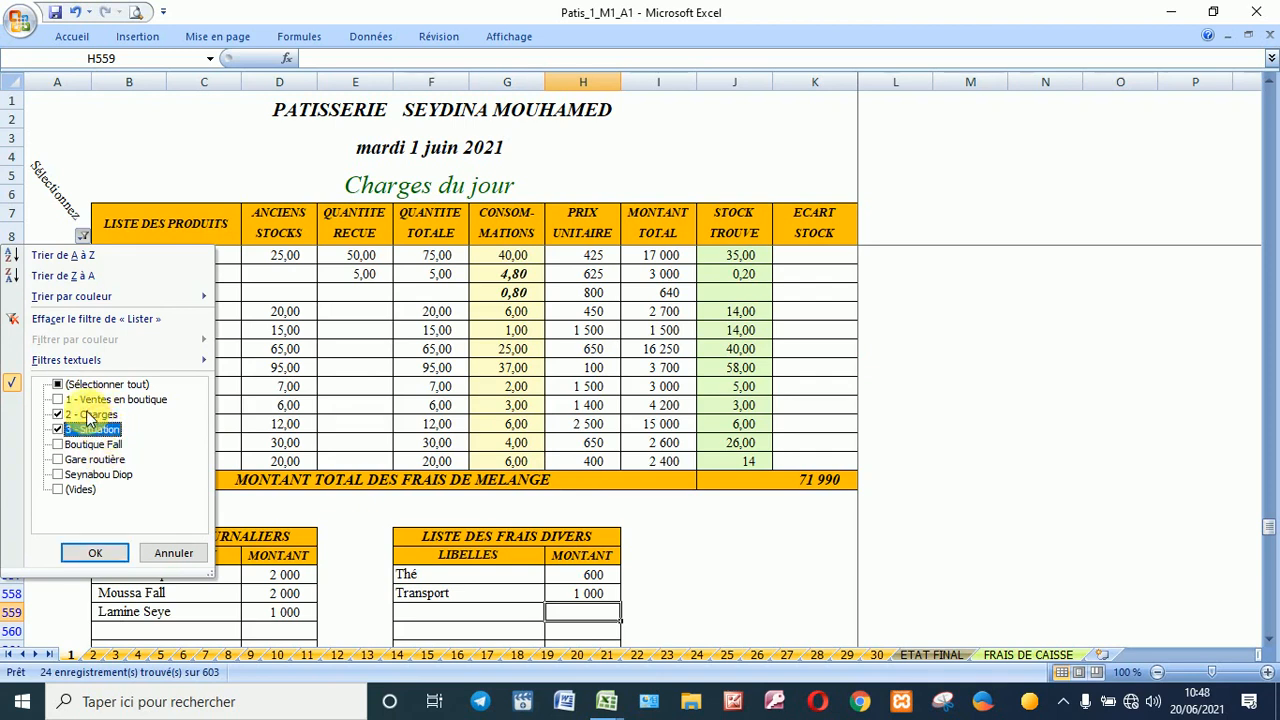
left_click(88, 416)
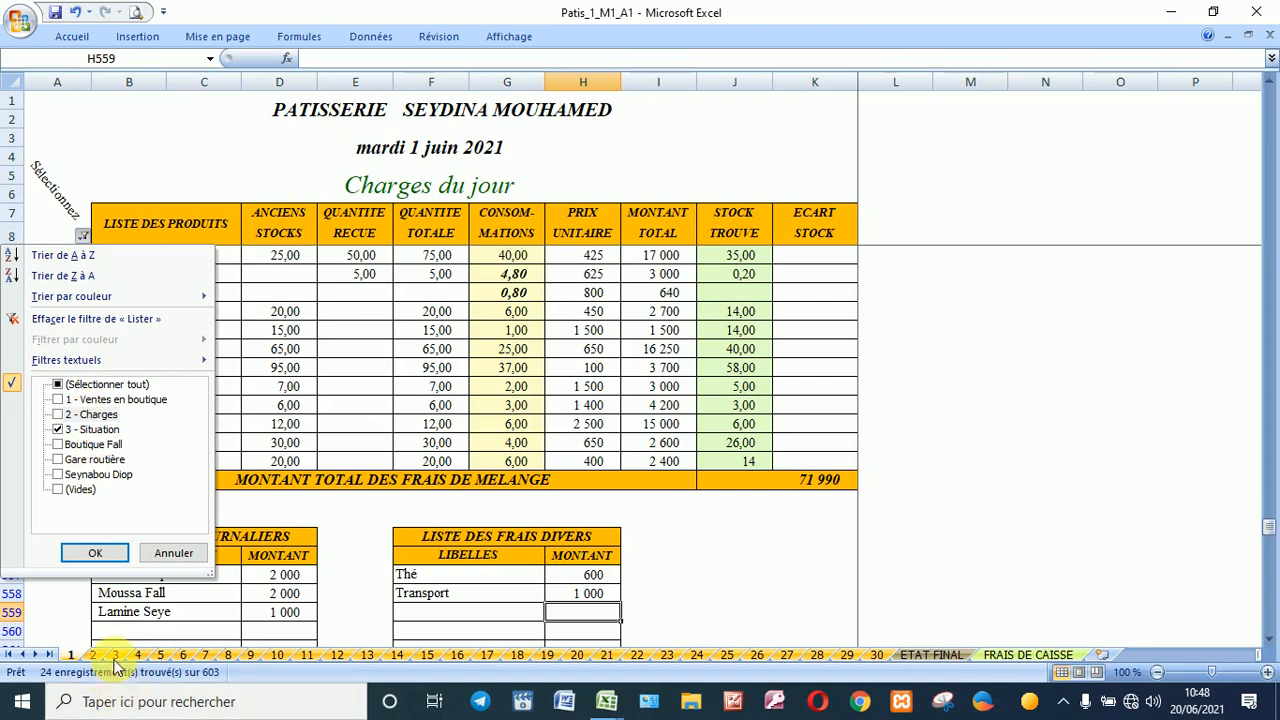
left_click(112, 552)
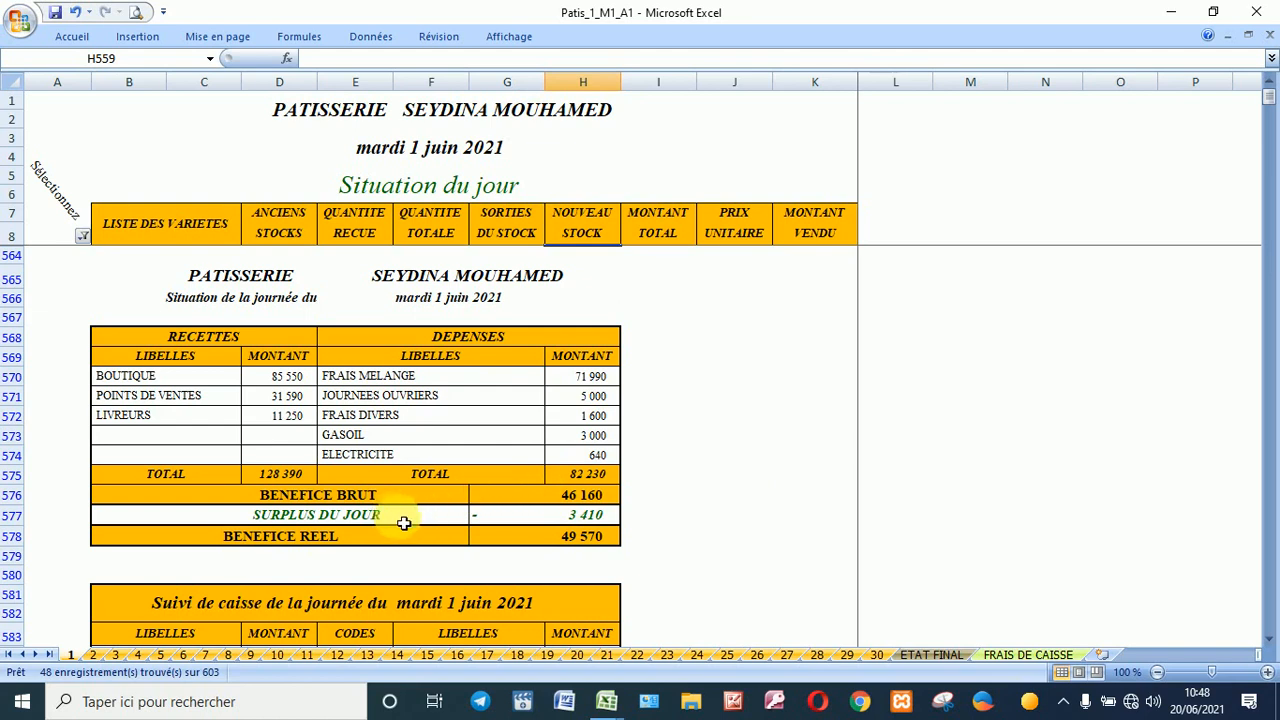
left_click(542, 526)
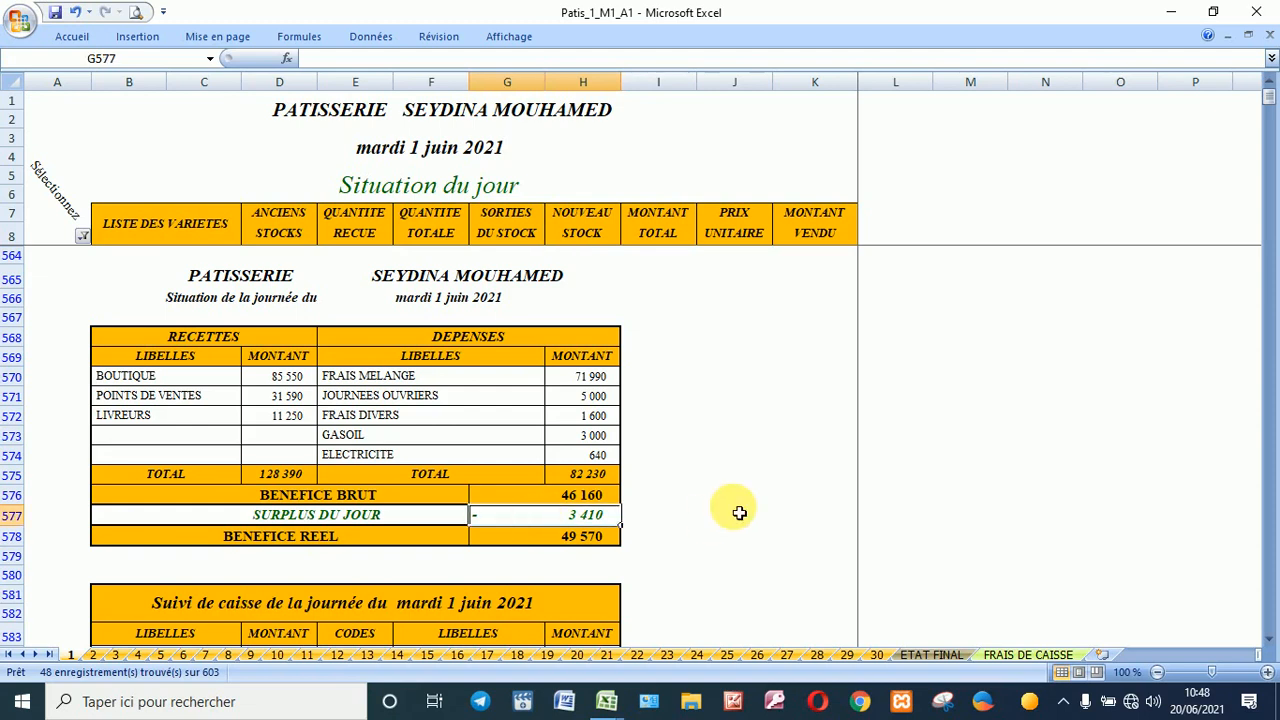
scroll(739, 512, "down", 4)
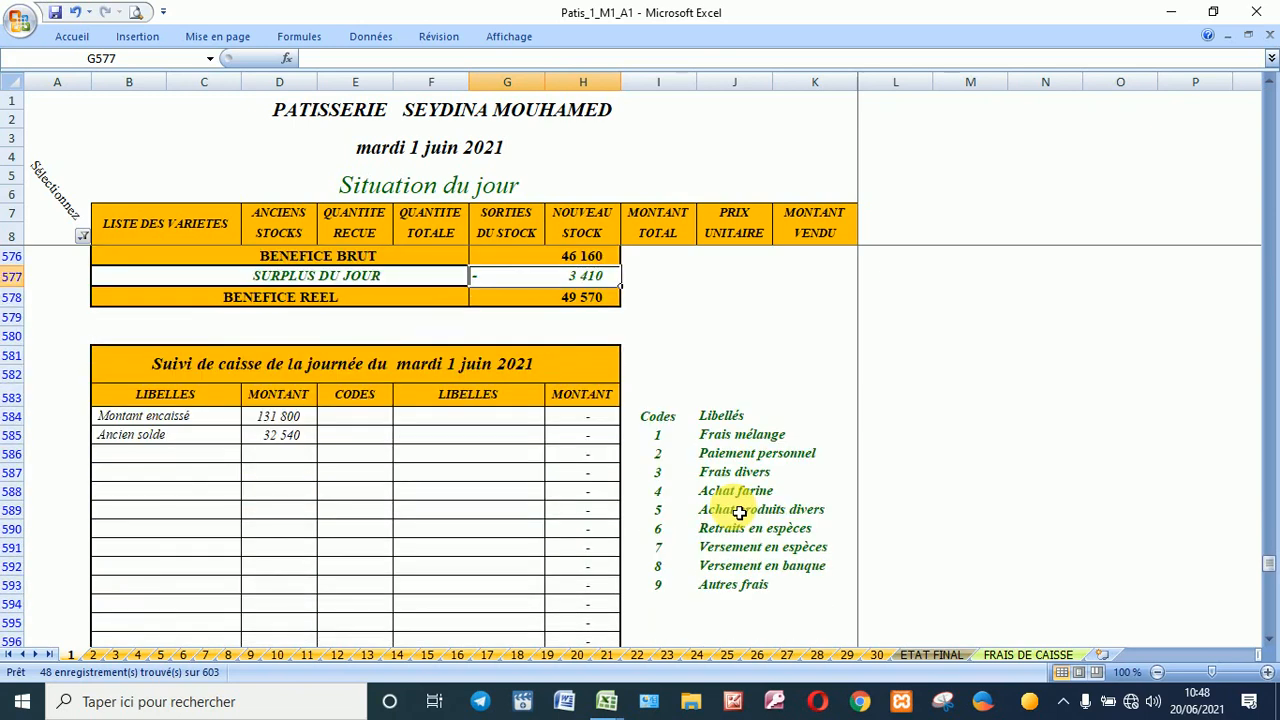
scroll(739, 512, "down", 1)
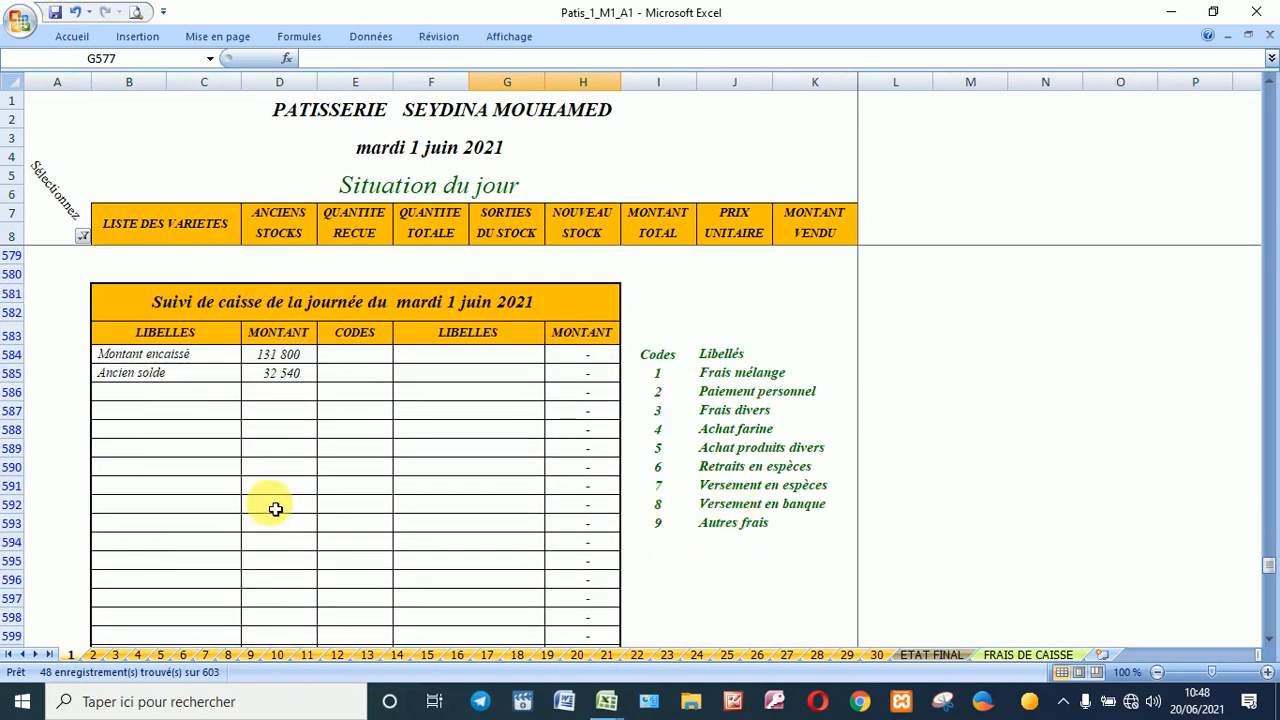
scroll(326, 495, "down", 3)
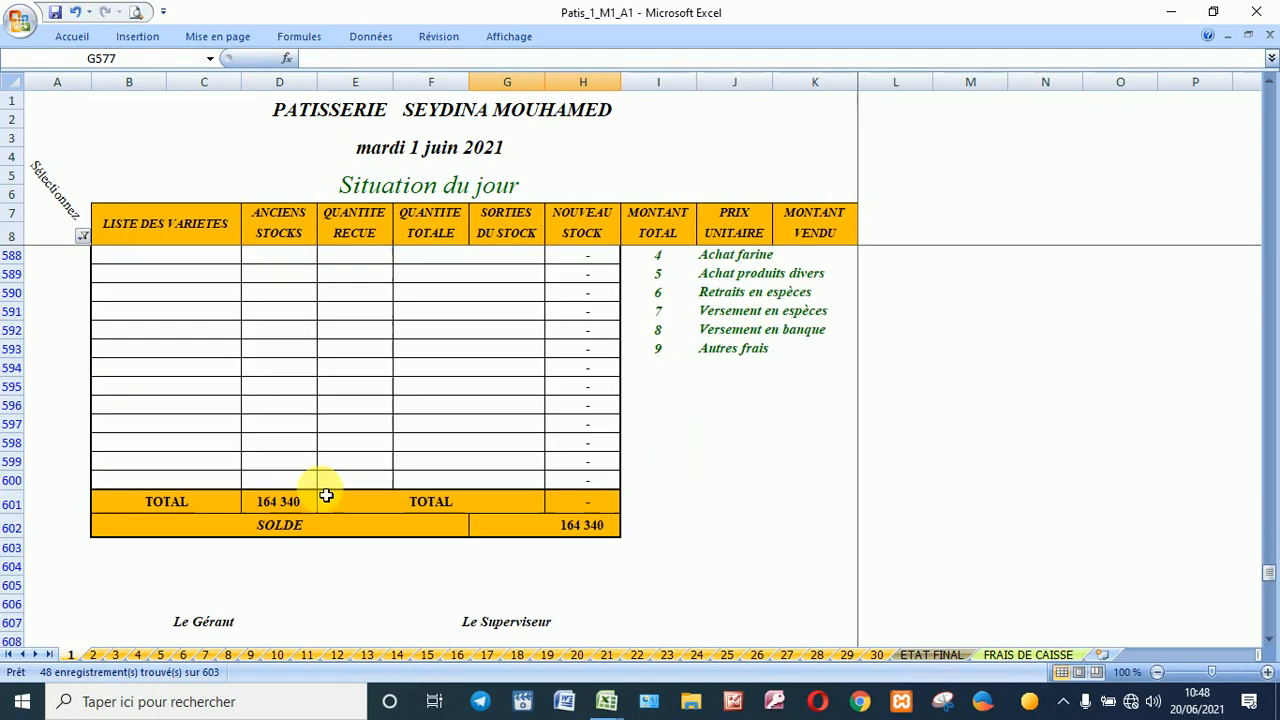
scroll(326, 495, "up", 3)
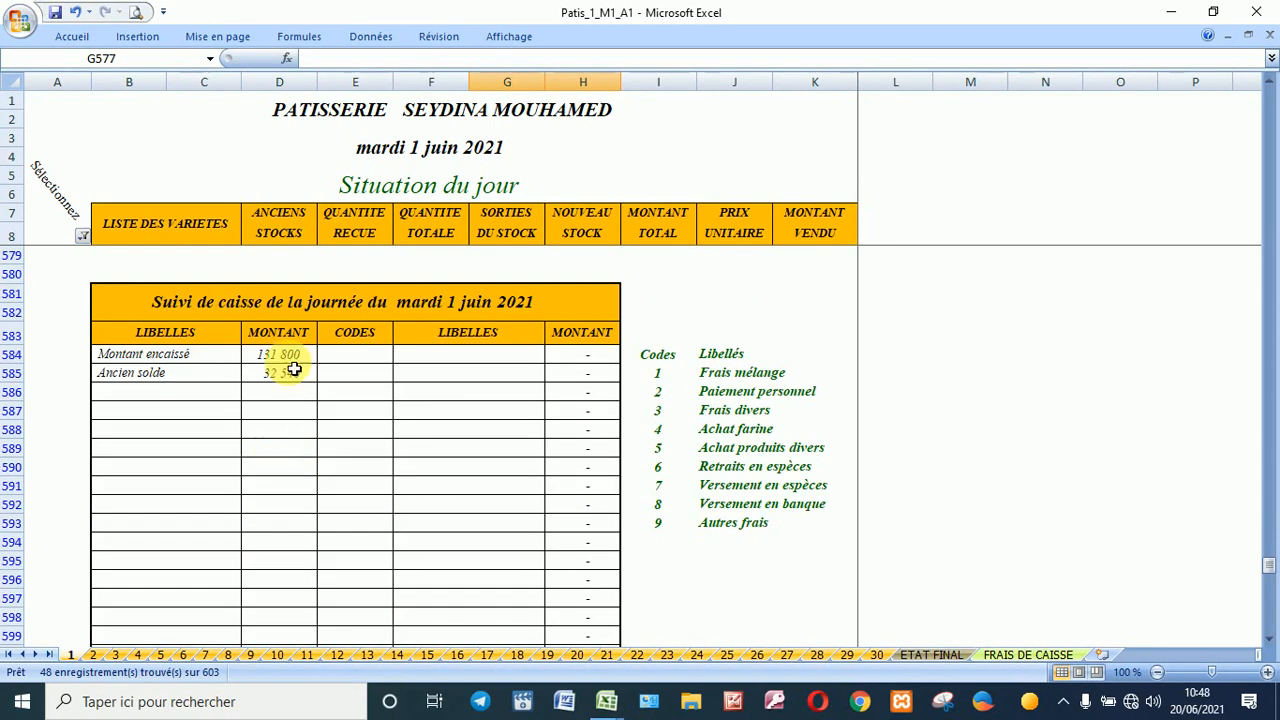
scroll(285, 380, "down", 2)
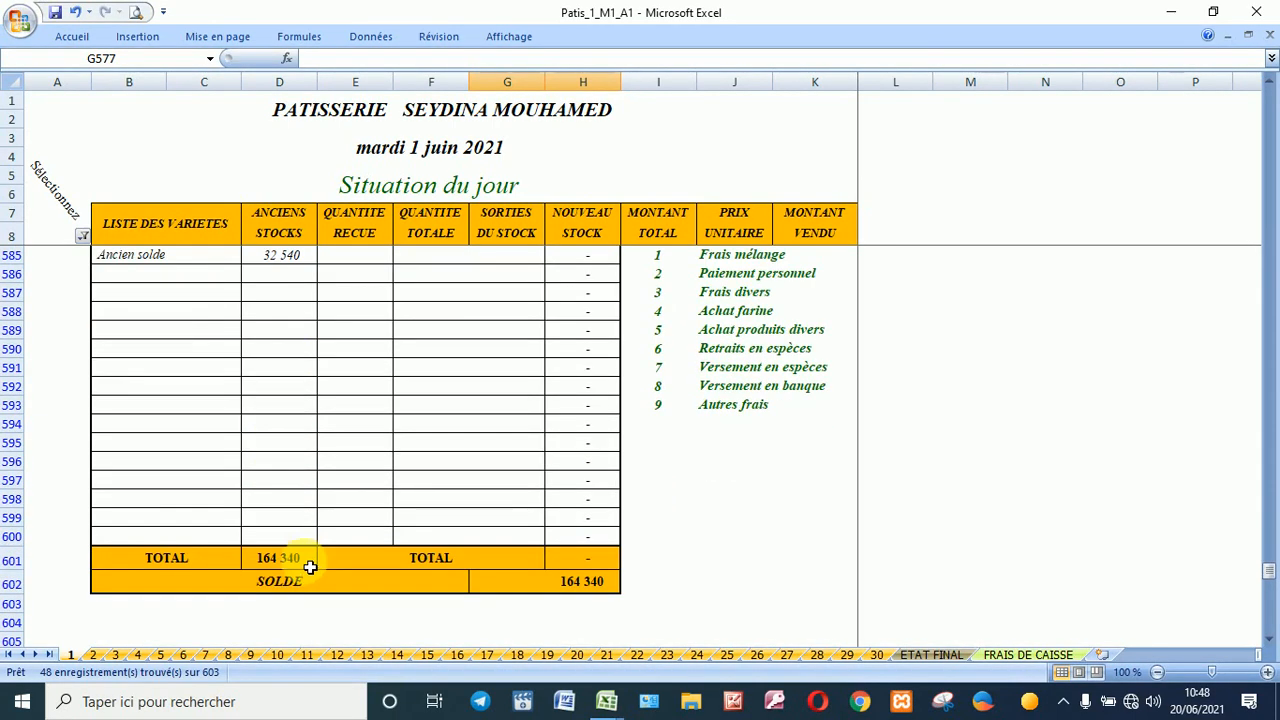
left_click(310, 568)
scroll(326, 549, "up", 4)
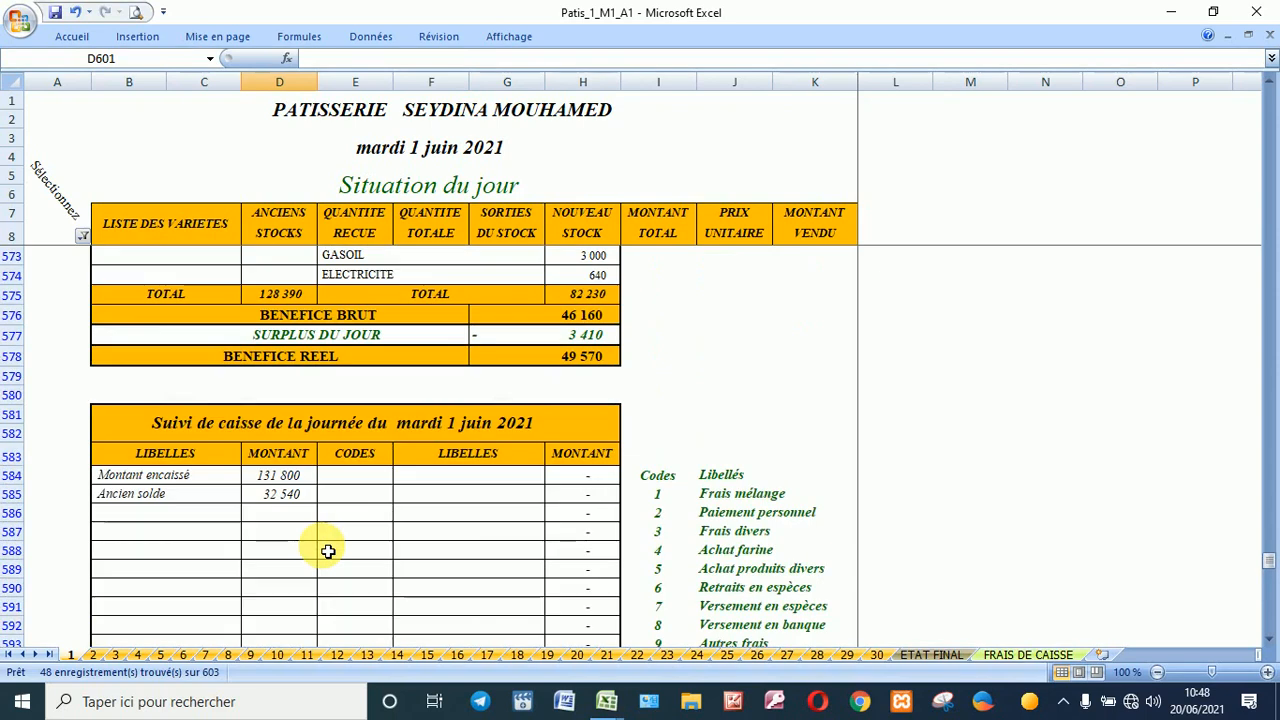
Step: Code the first two cash-tracking entries 1 and 2 for Frais mélange and Paiement personnel
left_click(365, 477)
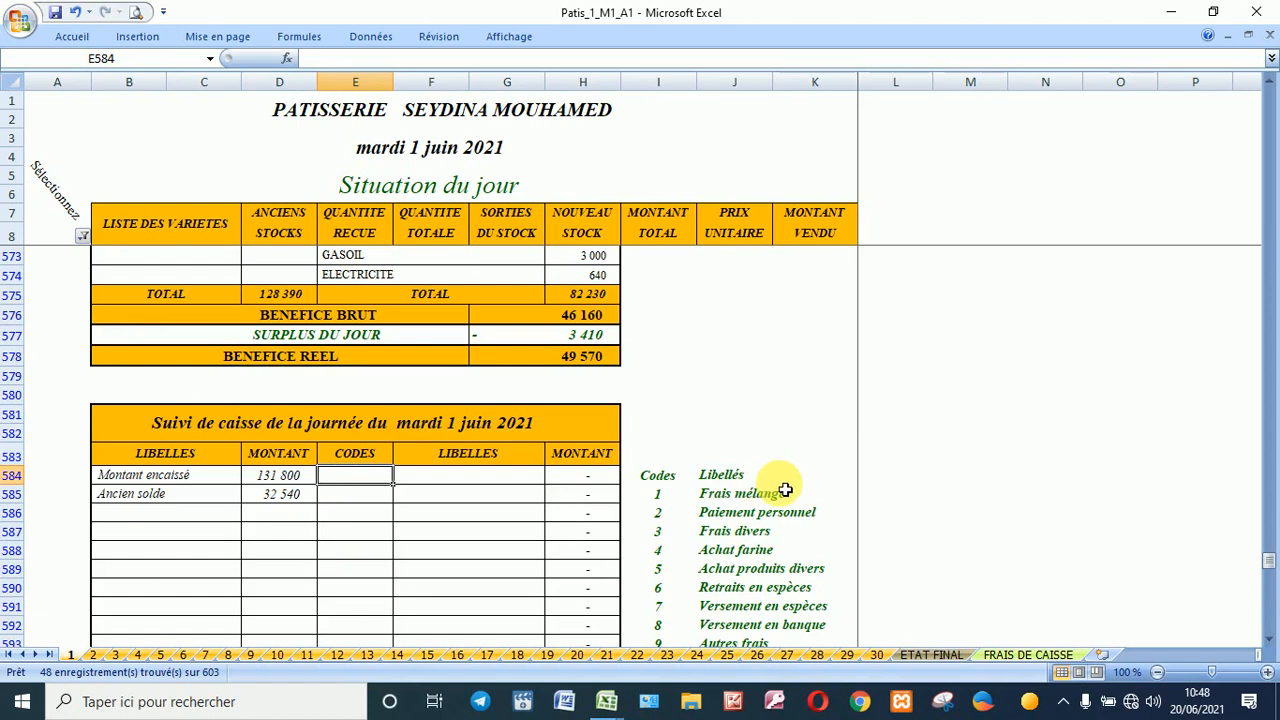
type("1")
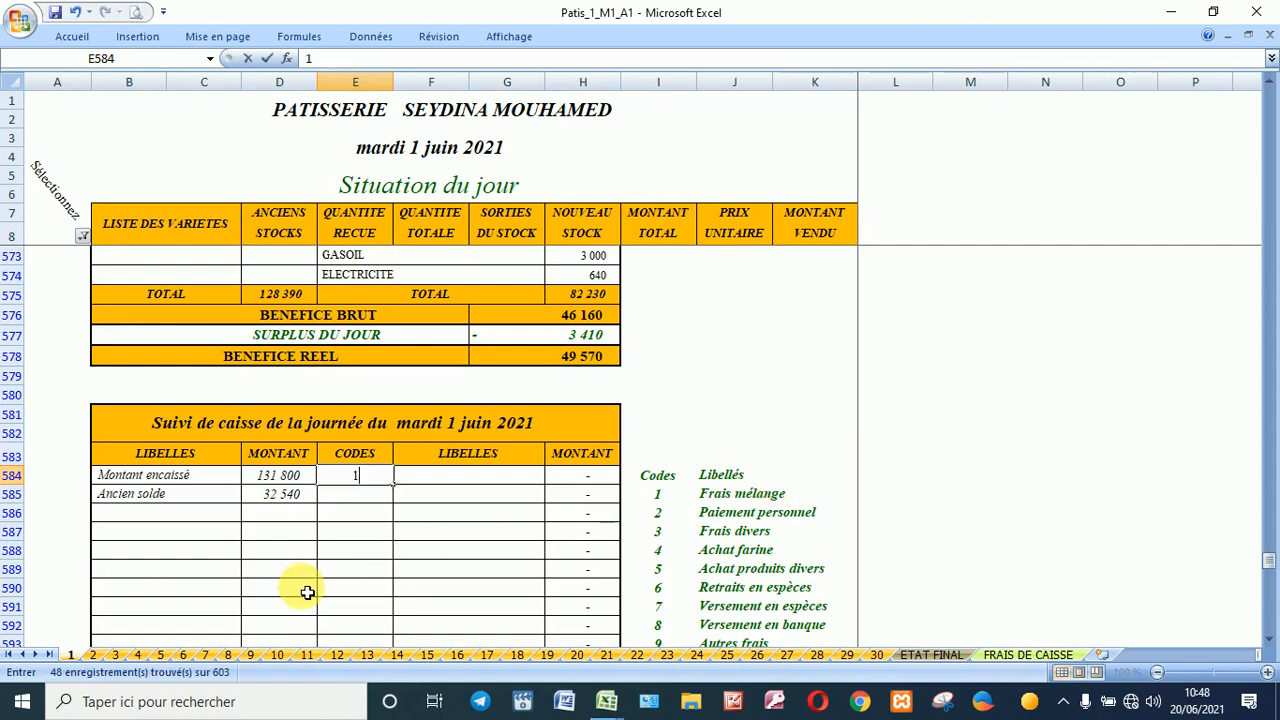
key("Return")
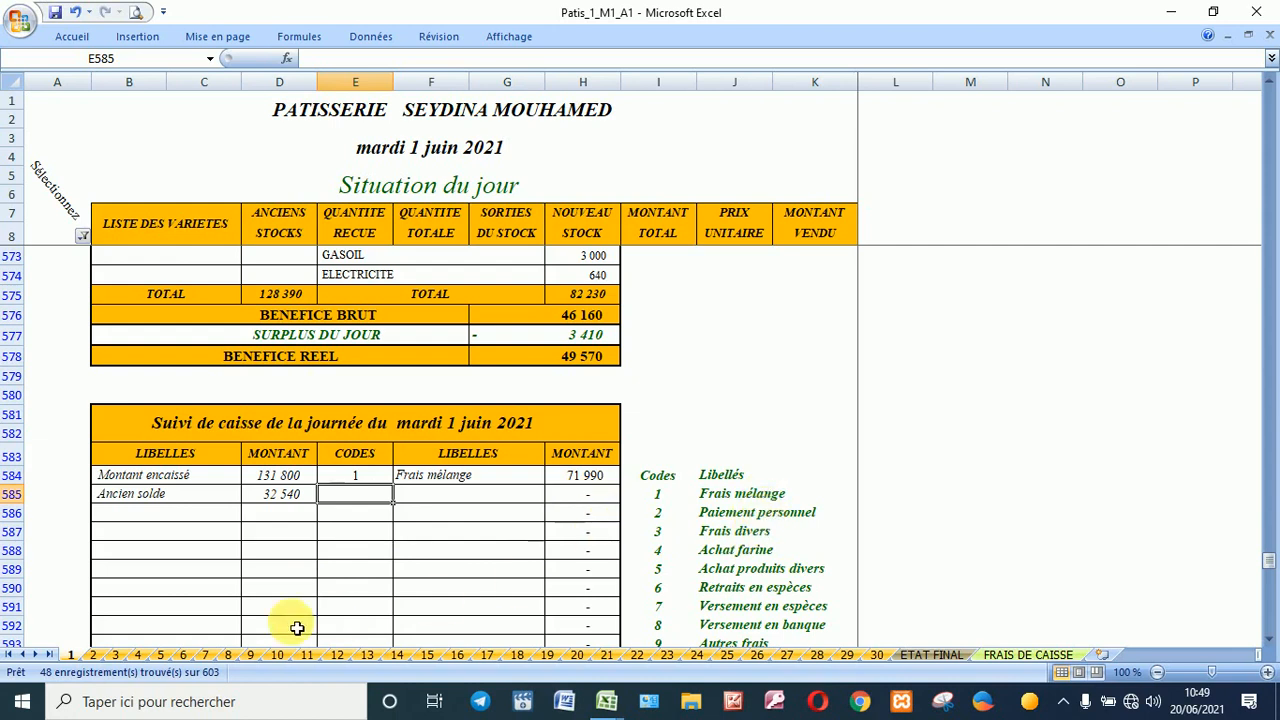
type("2")
key("Return")
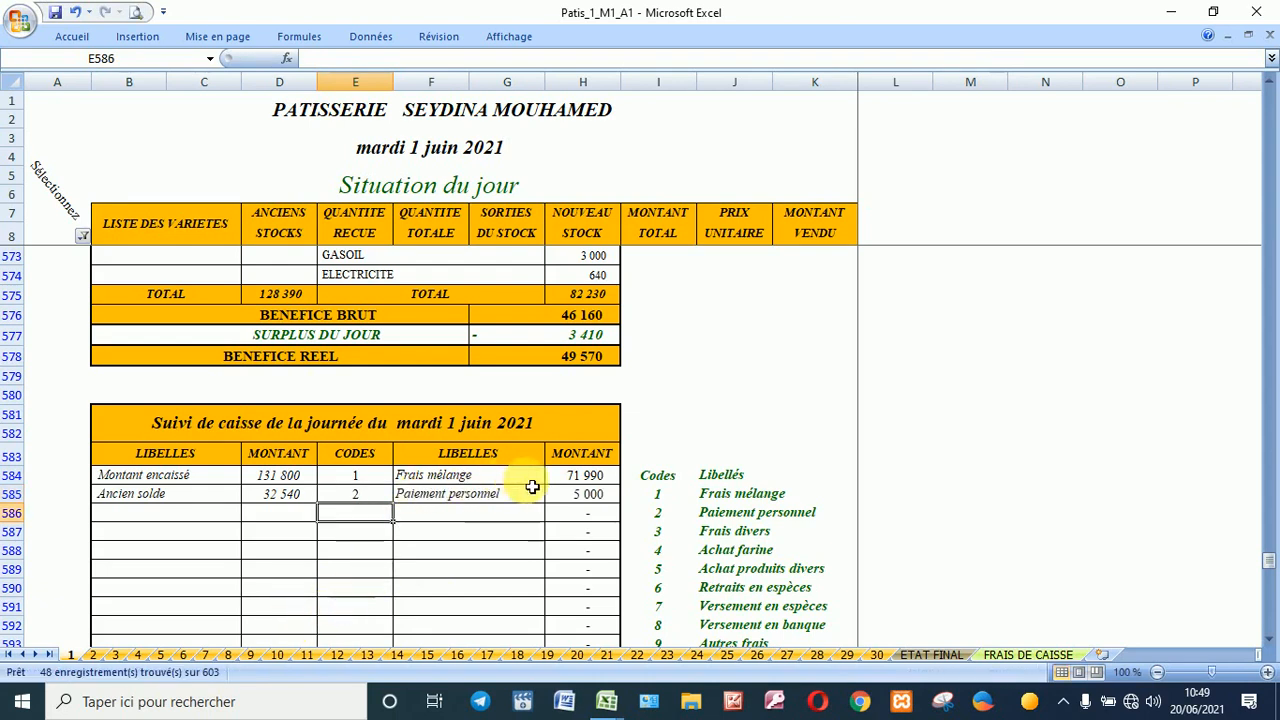
Step: Code the third entry 3 for Frais divers and check the 85 750 SOLDE
scroll(573, 496, "up", 3)
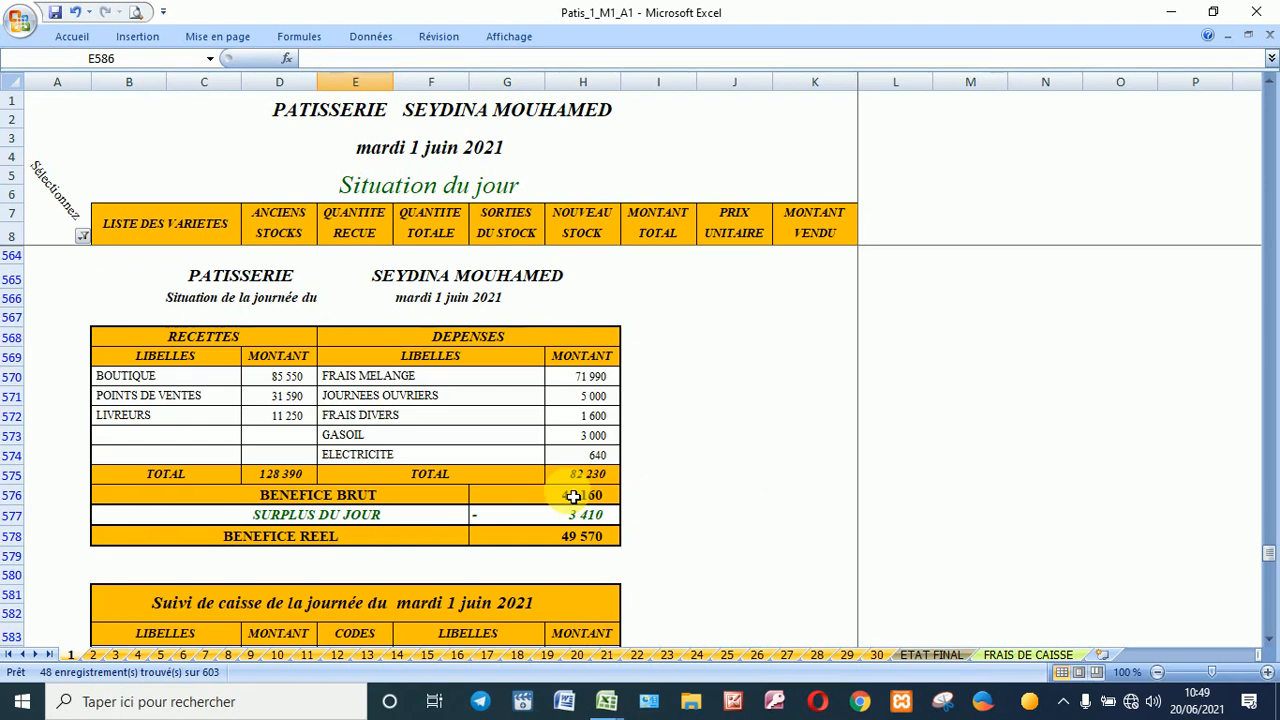
scroll(573, 496, "down", 3)
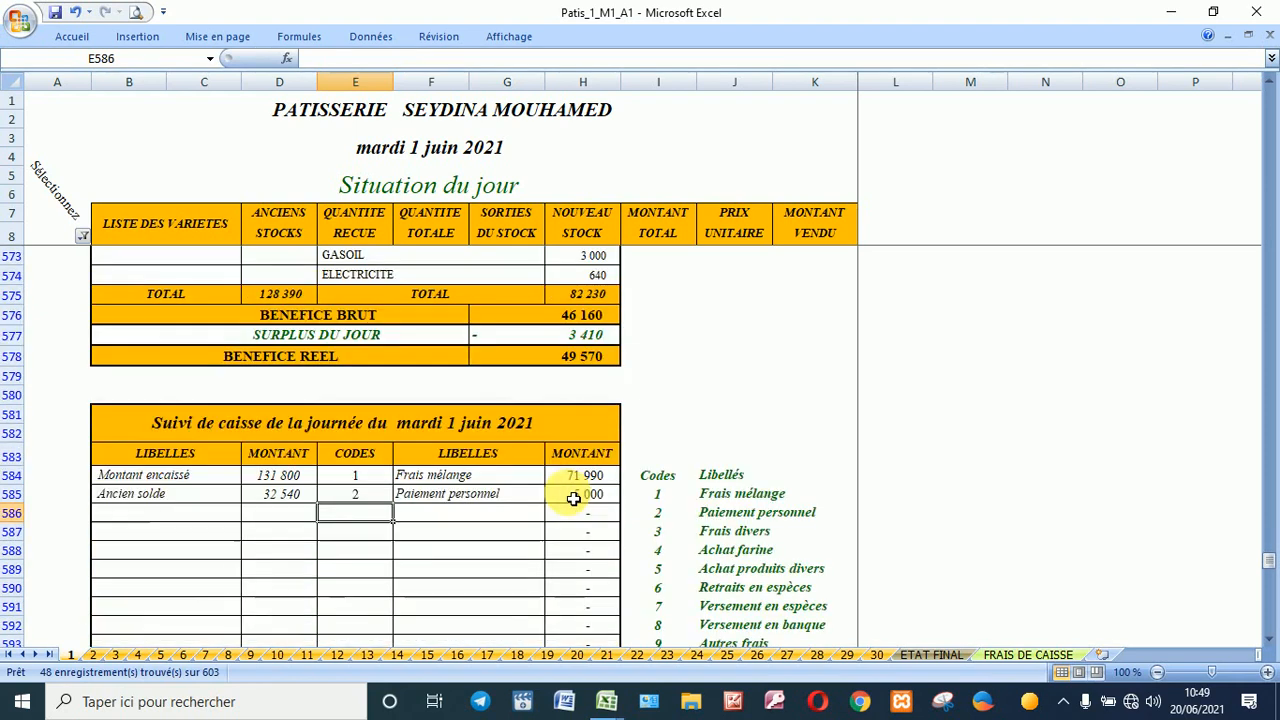
scroll(573, 498, "down", 2)
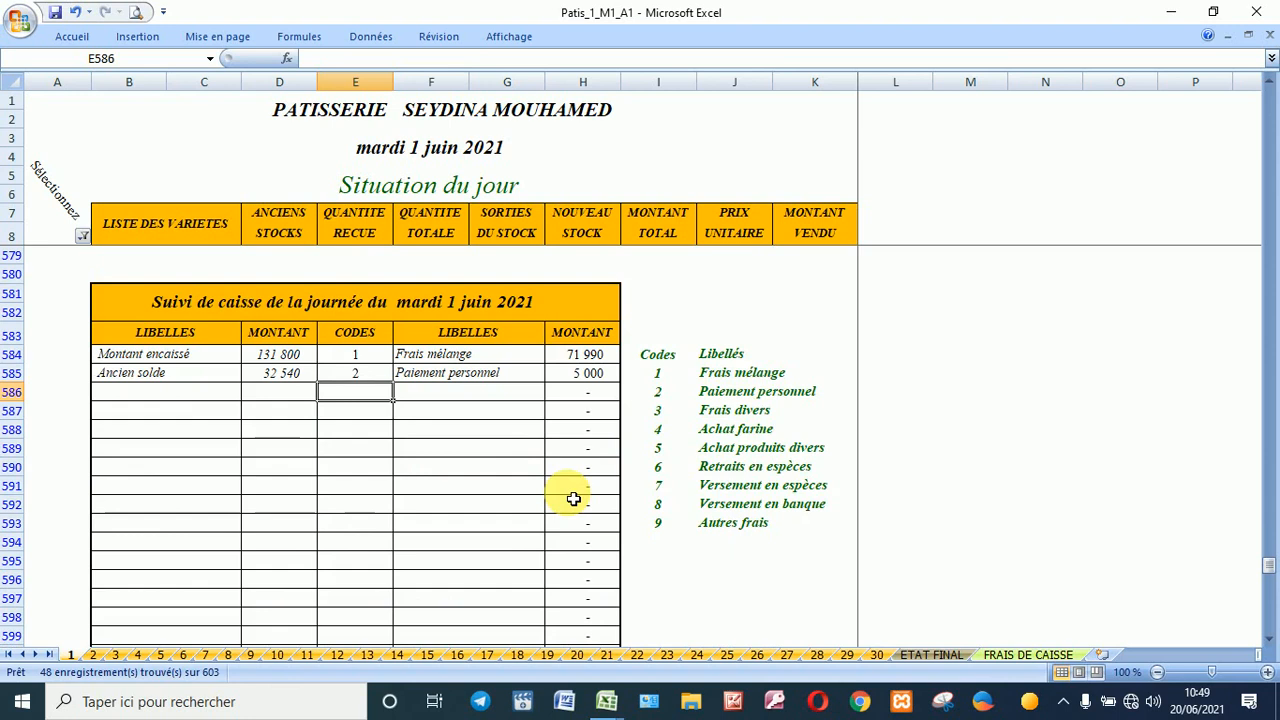
type("3")
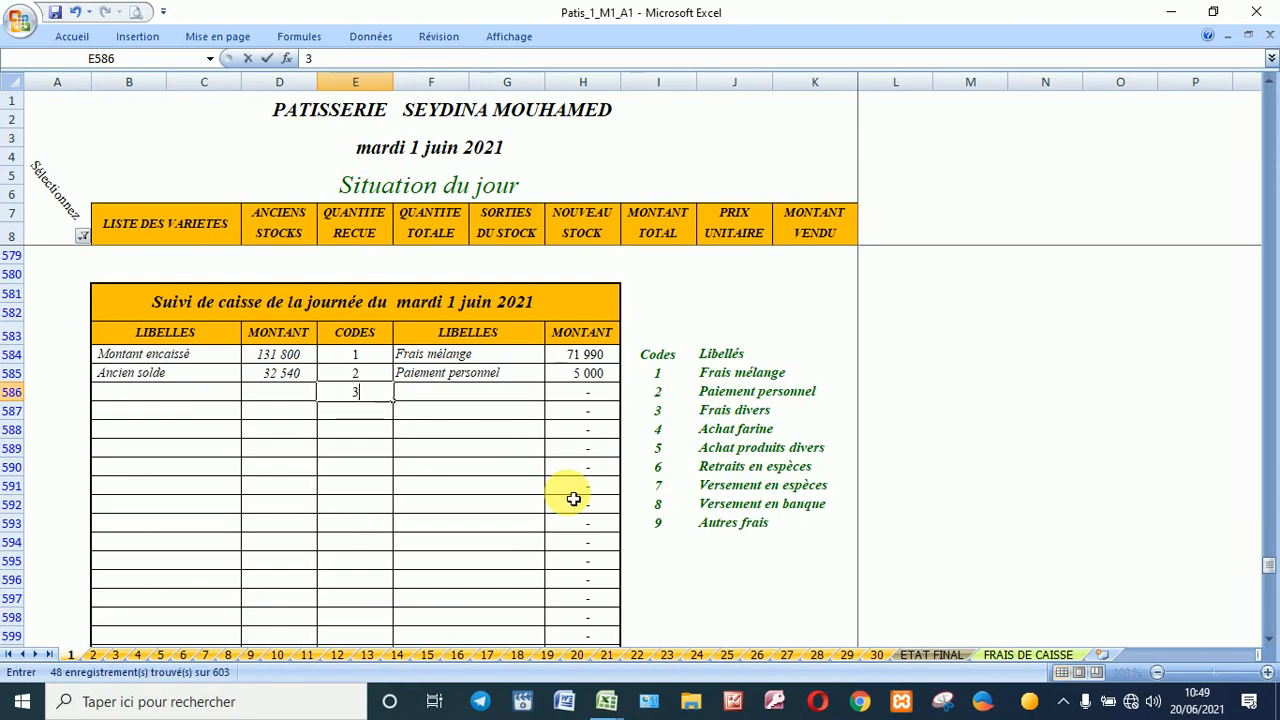
key("Return")
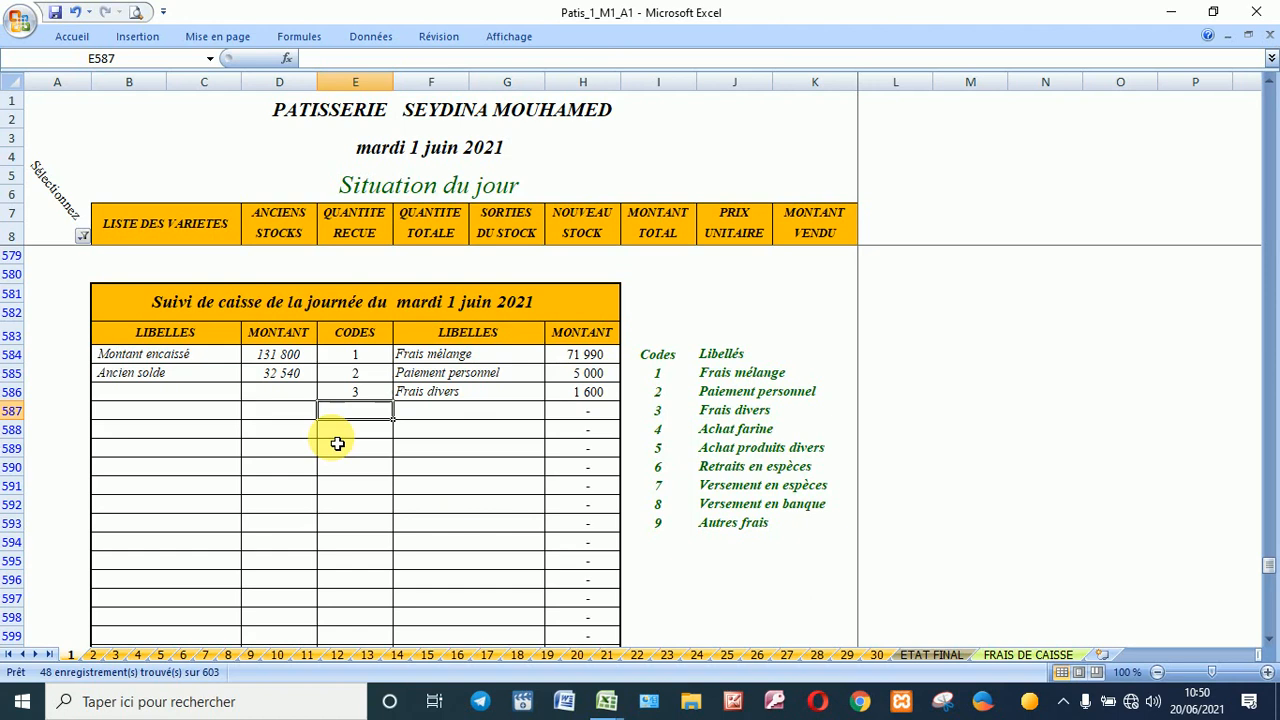
scroll(337, 443, "down", 2)
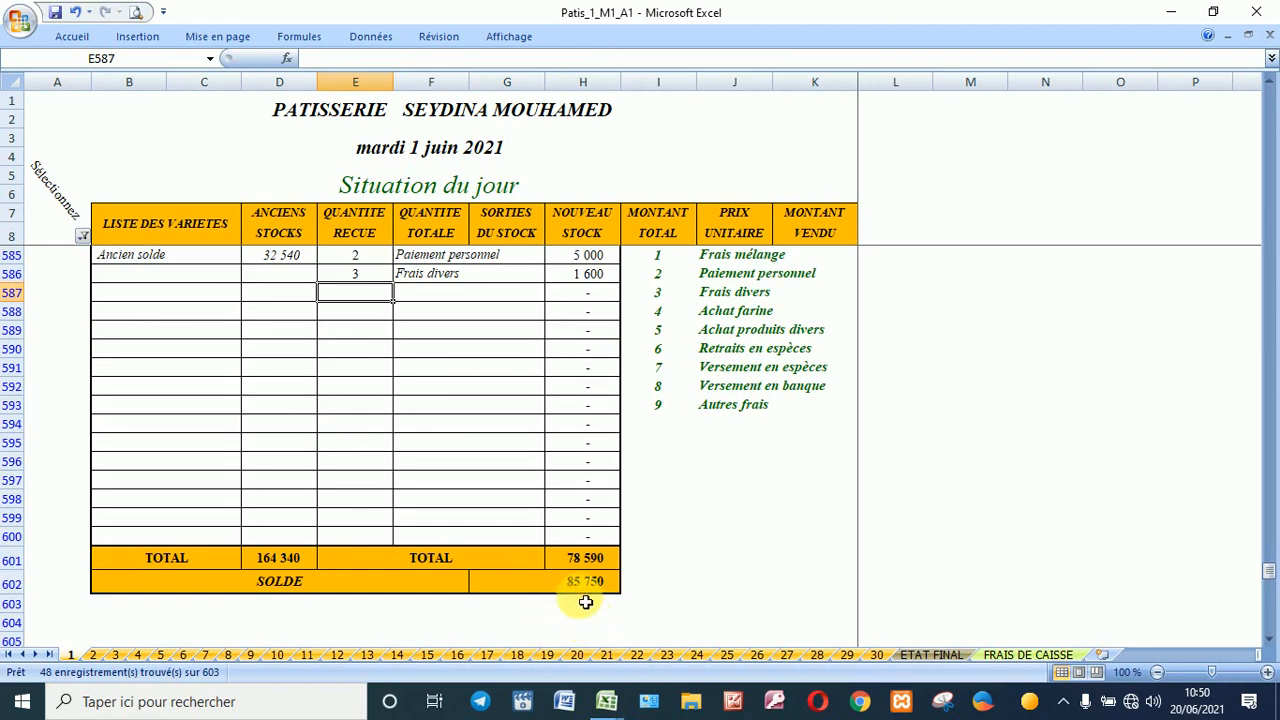
left_click(556, 589)
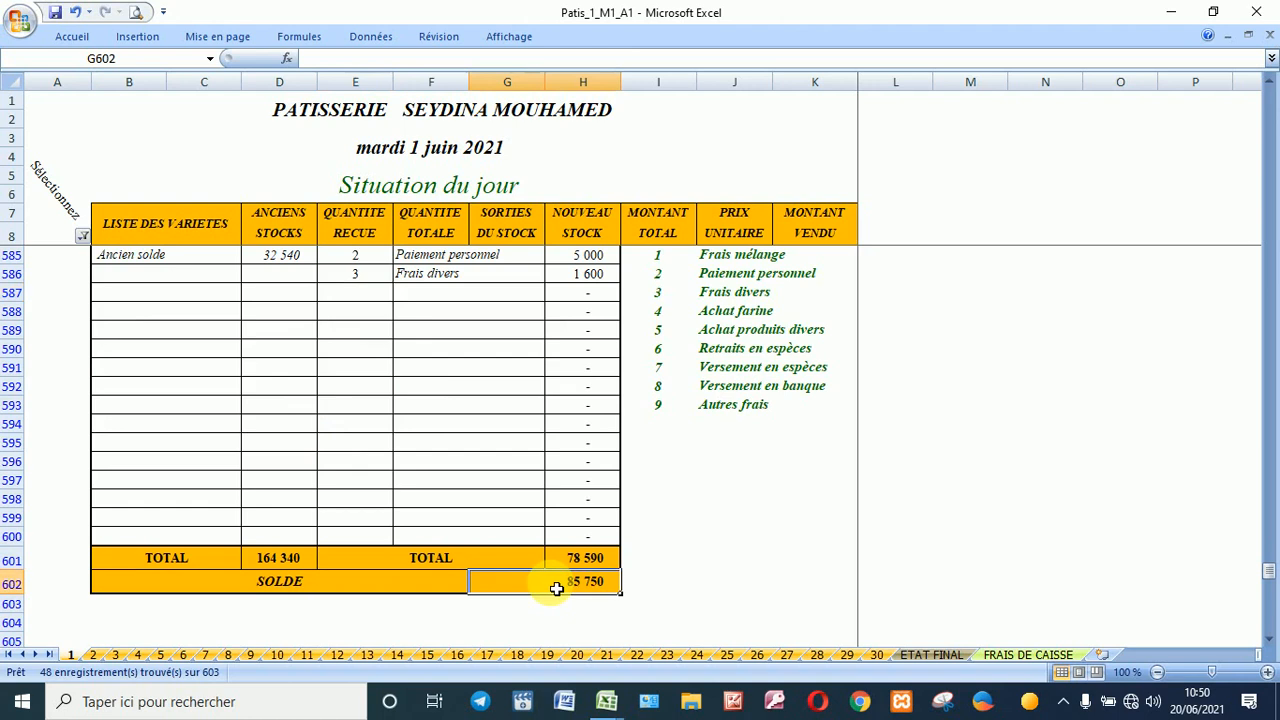
scroll(556, 589, "up", 4)
Step: Code the fourth cash-tracking entry in E587 as 7, Versement en espèces, leaving its amount empty
scroll(556, 589, "down", 1)
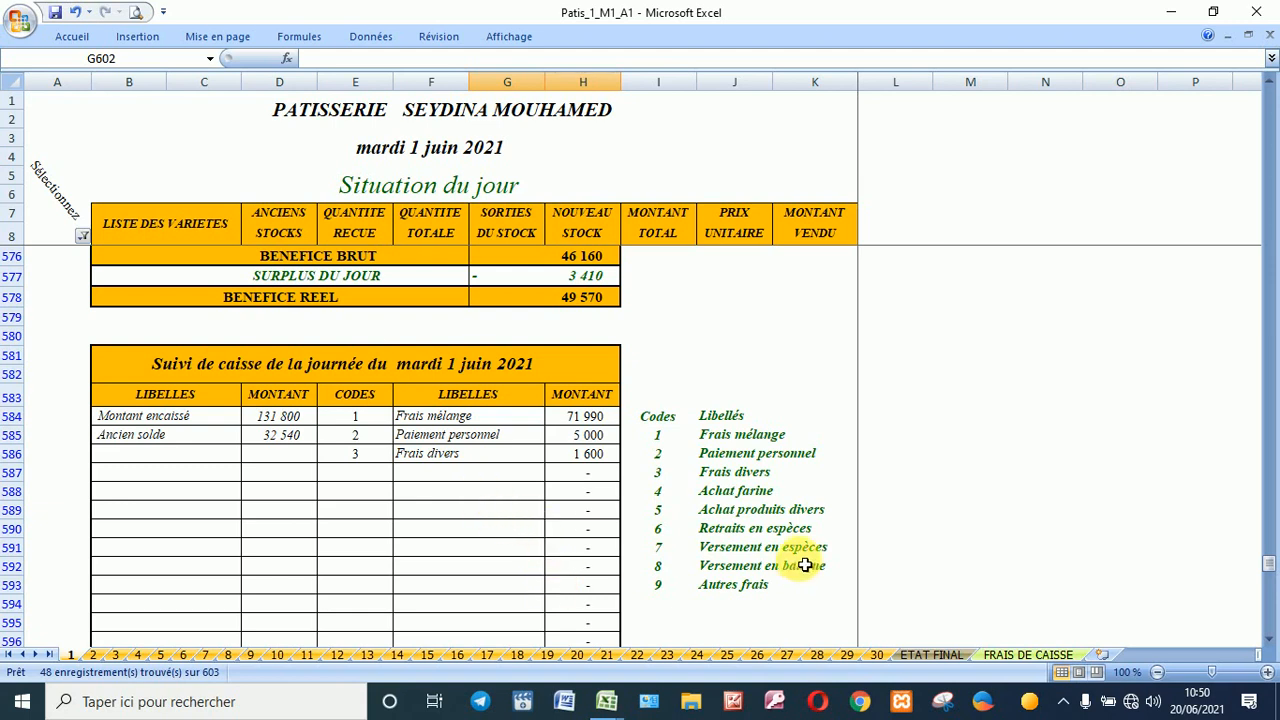
left_click(355, 479)
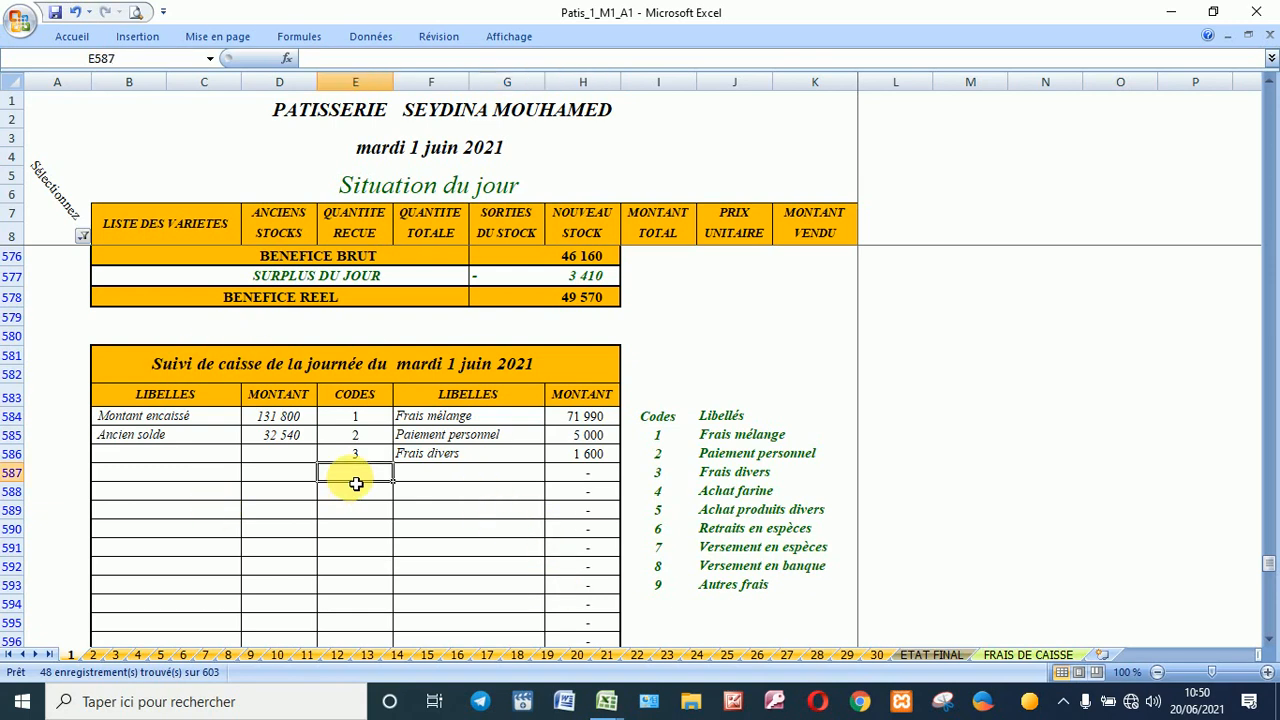
type("7")
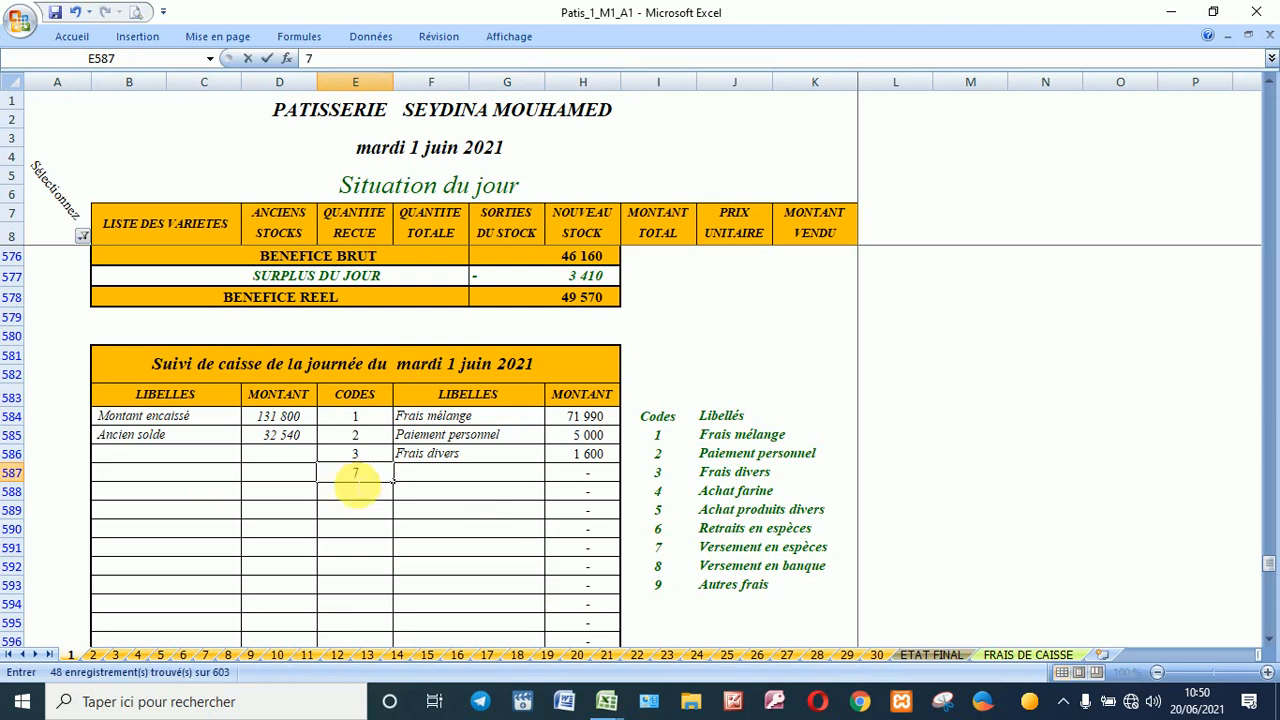
key("Tab")
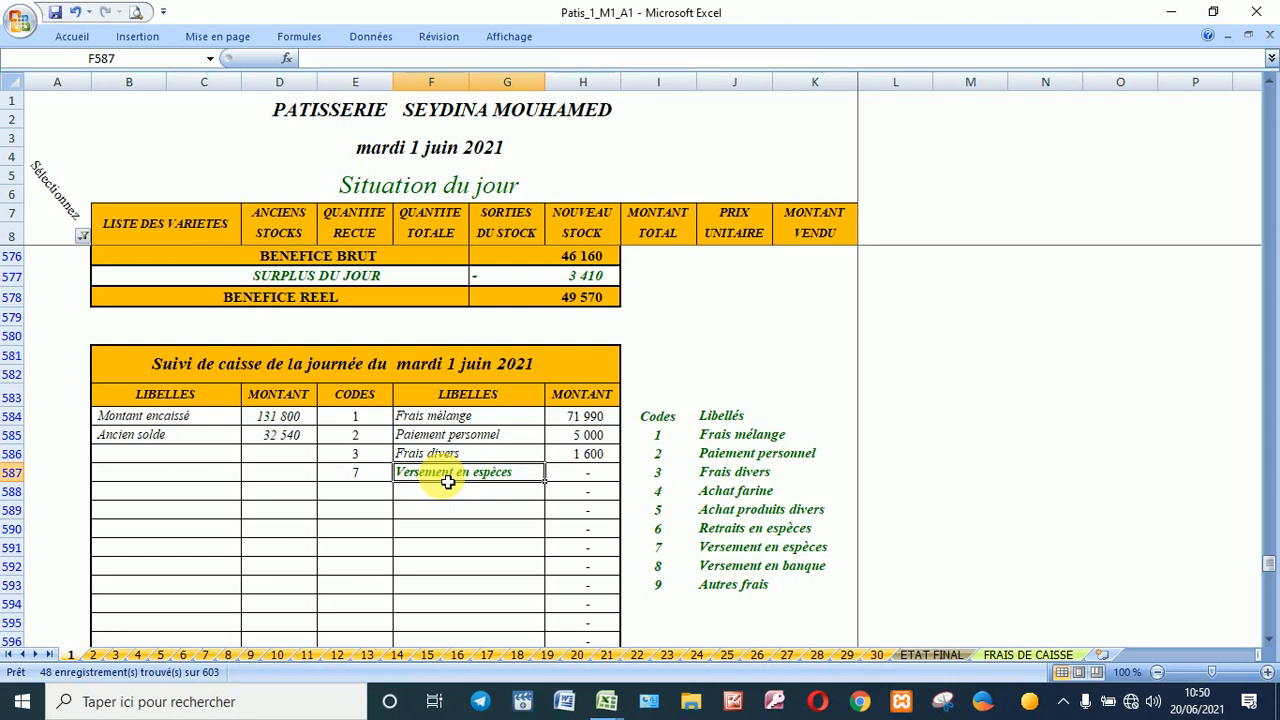
scroll(448, 482, "down", 2)
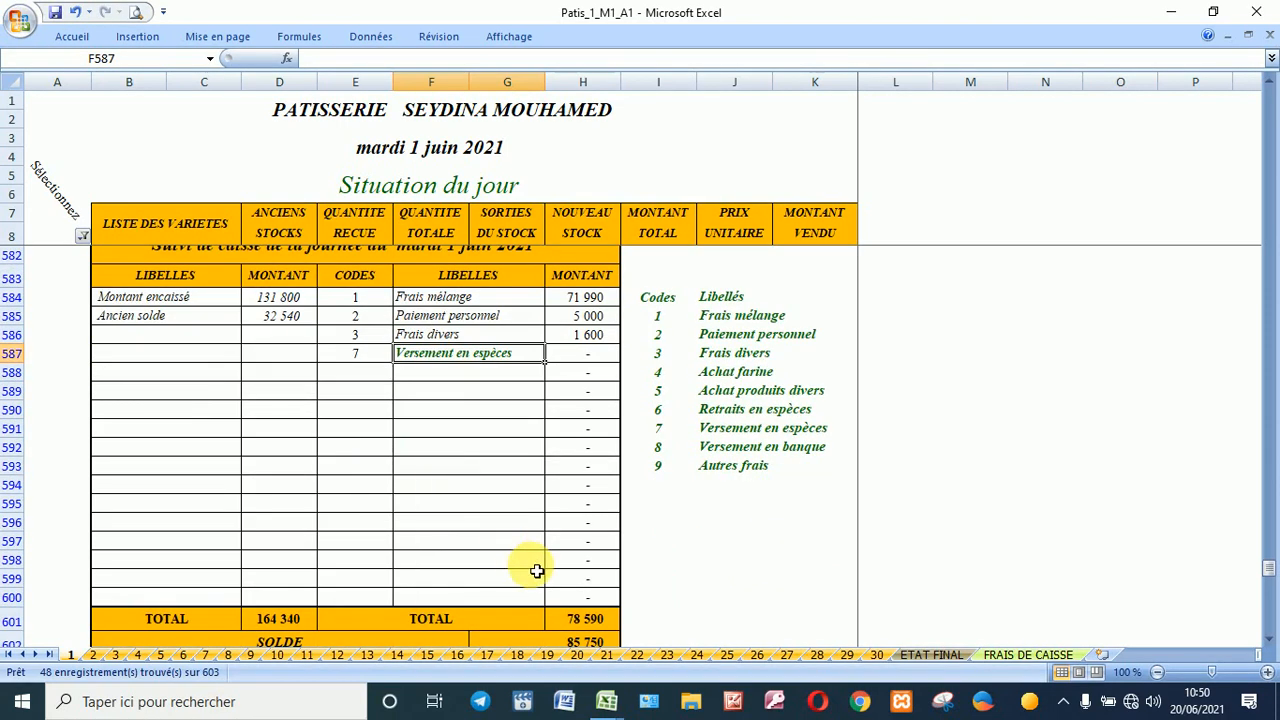
scroll(531, 566, "down", 1)
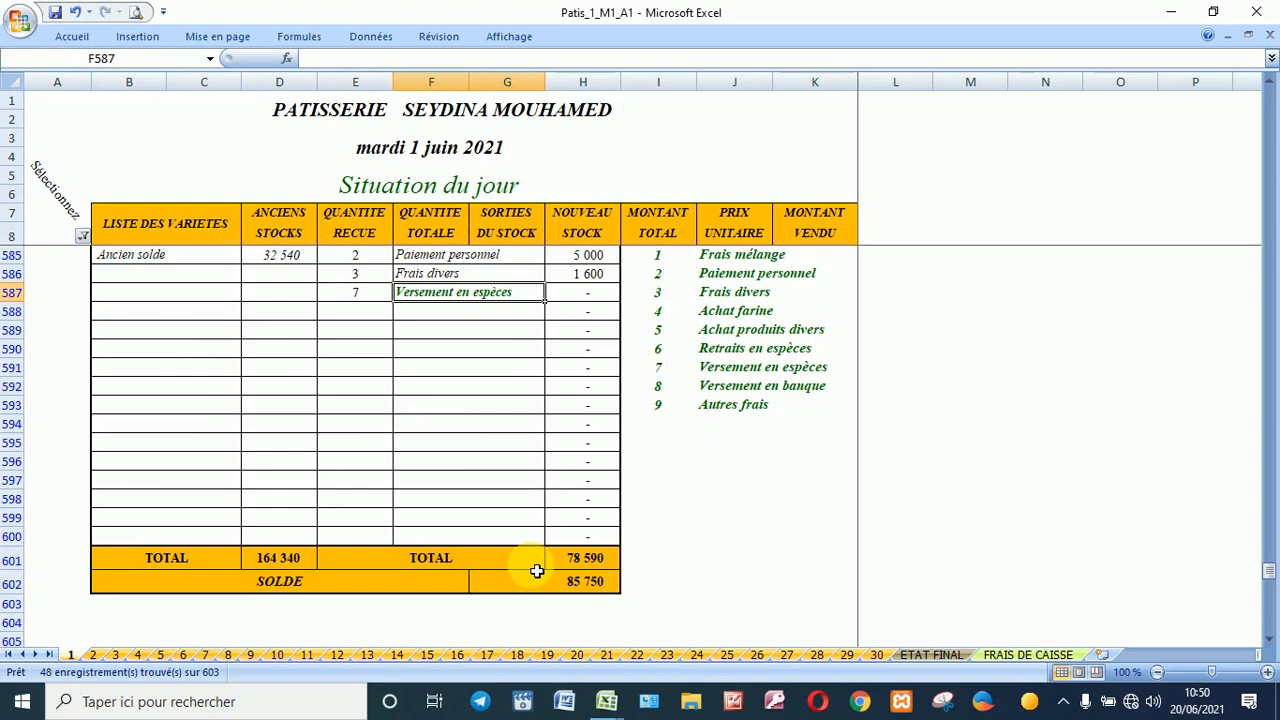
scroll(531, 523, "up", 1)
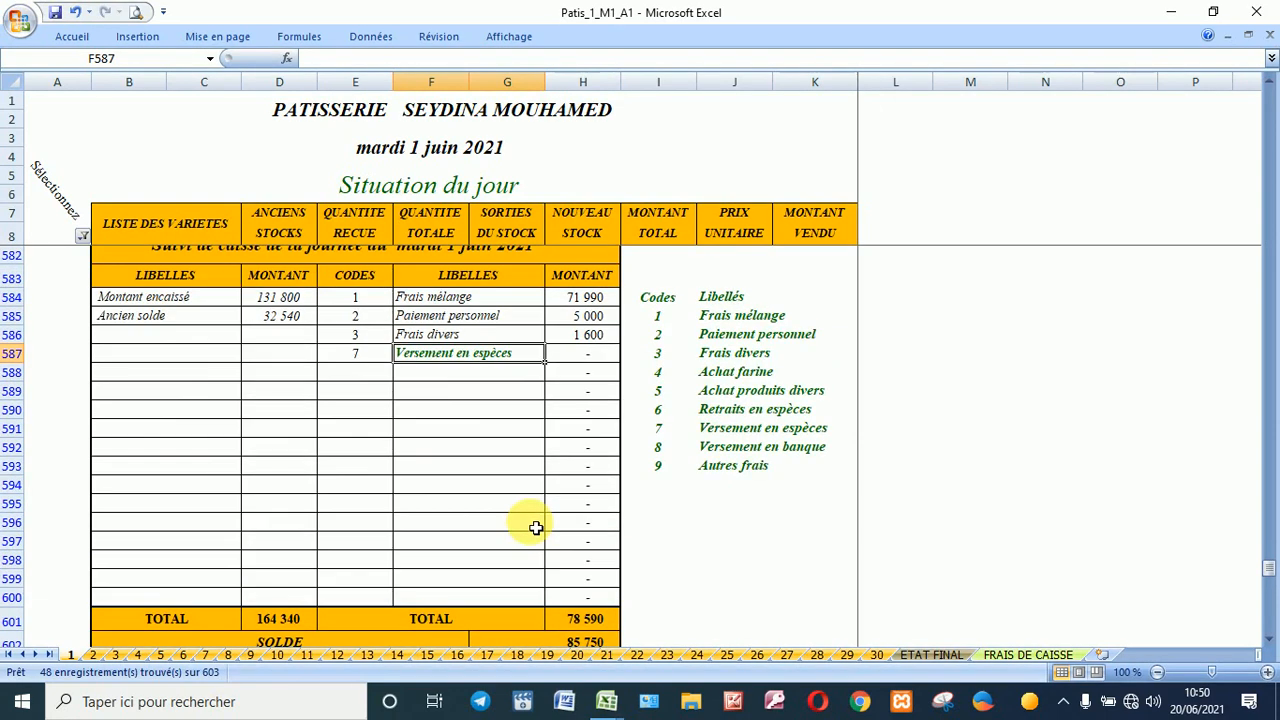
left_click(576, 356)
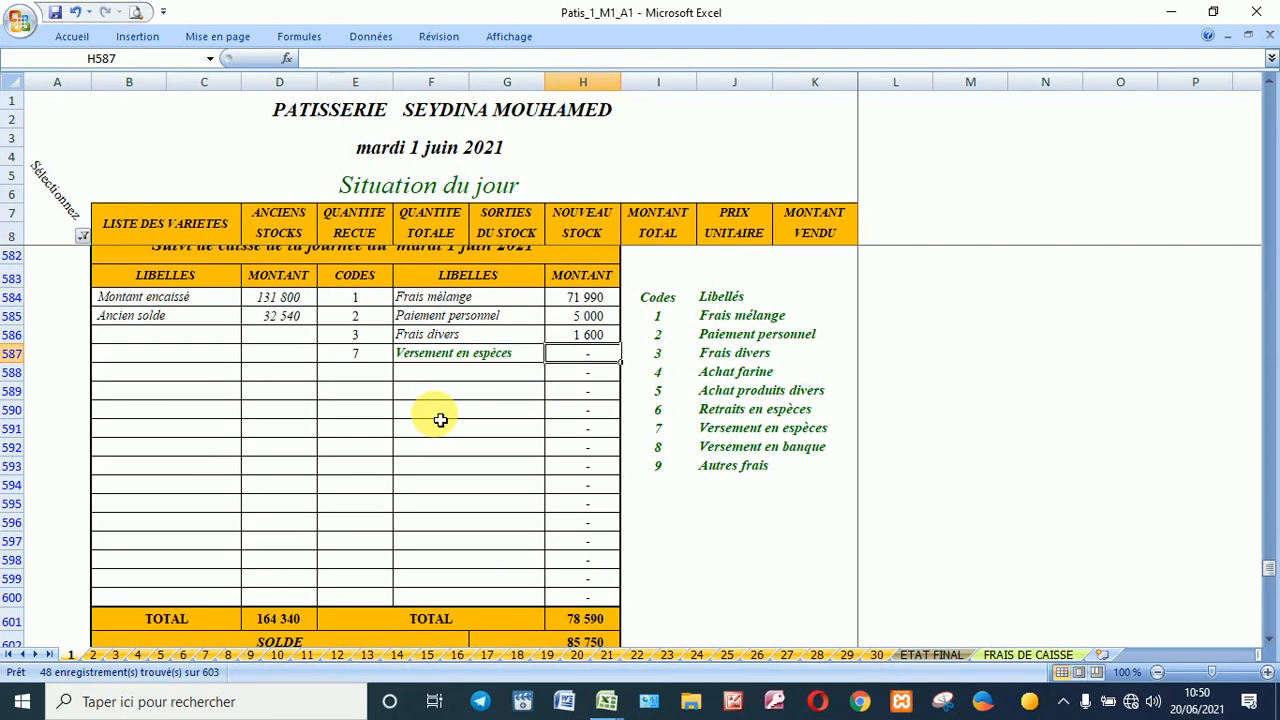
scroll(440, 420, "up", 6)
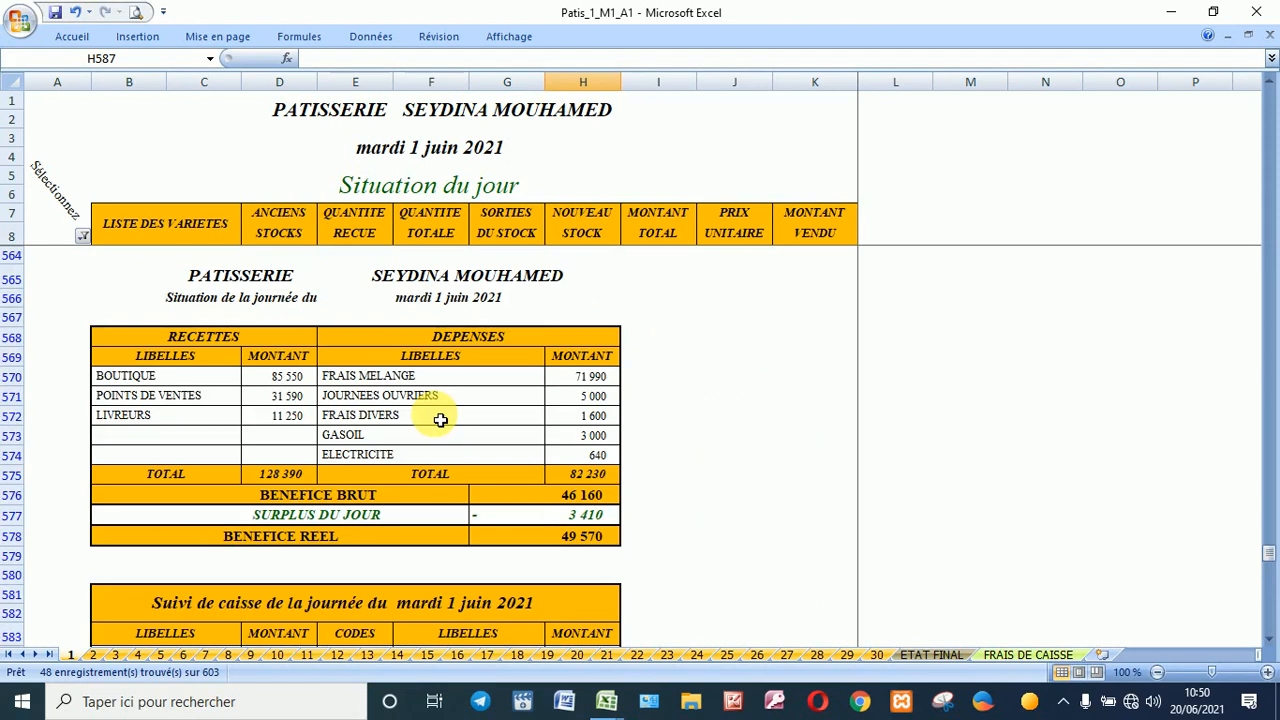
Step: Switch to sheet 2, then save and close the Patis_1_M1_A1 workbook
left_click(91, 656)
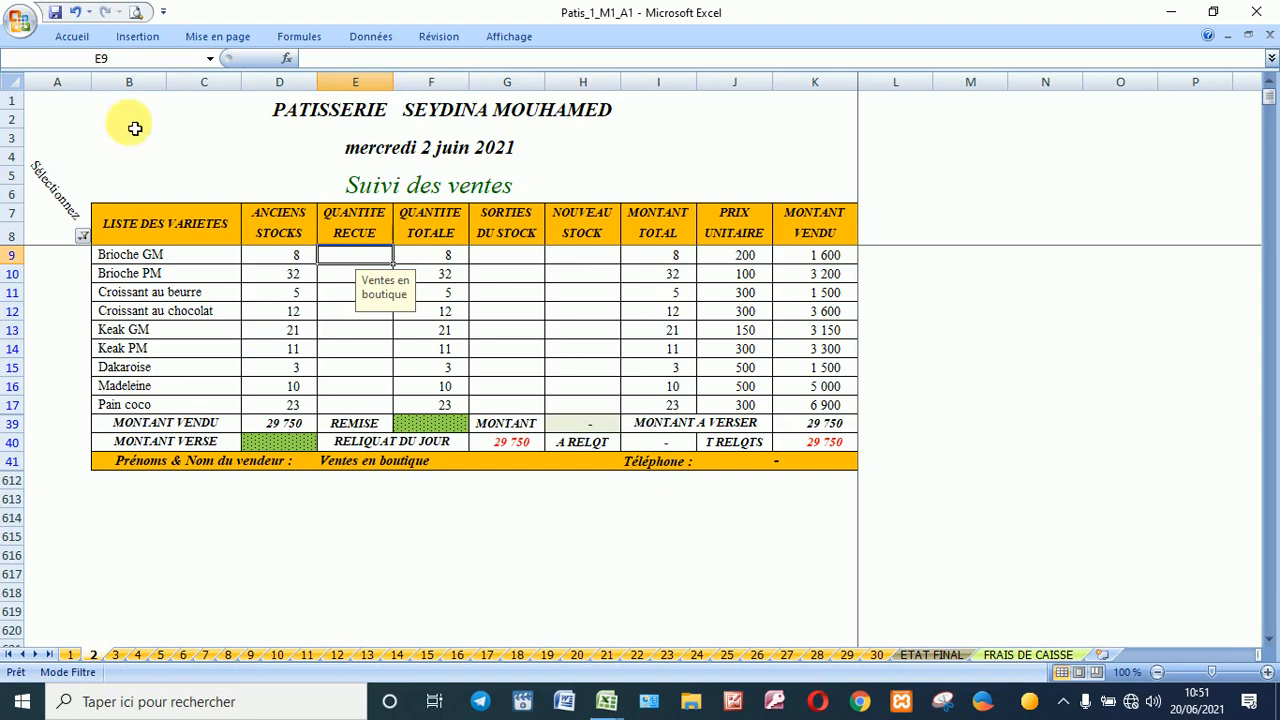
left_click(56, 13)
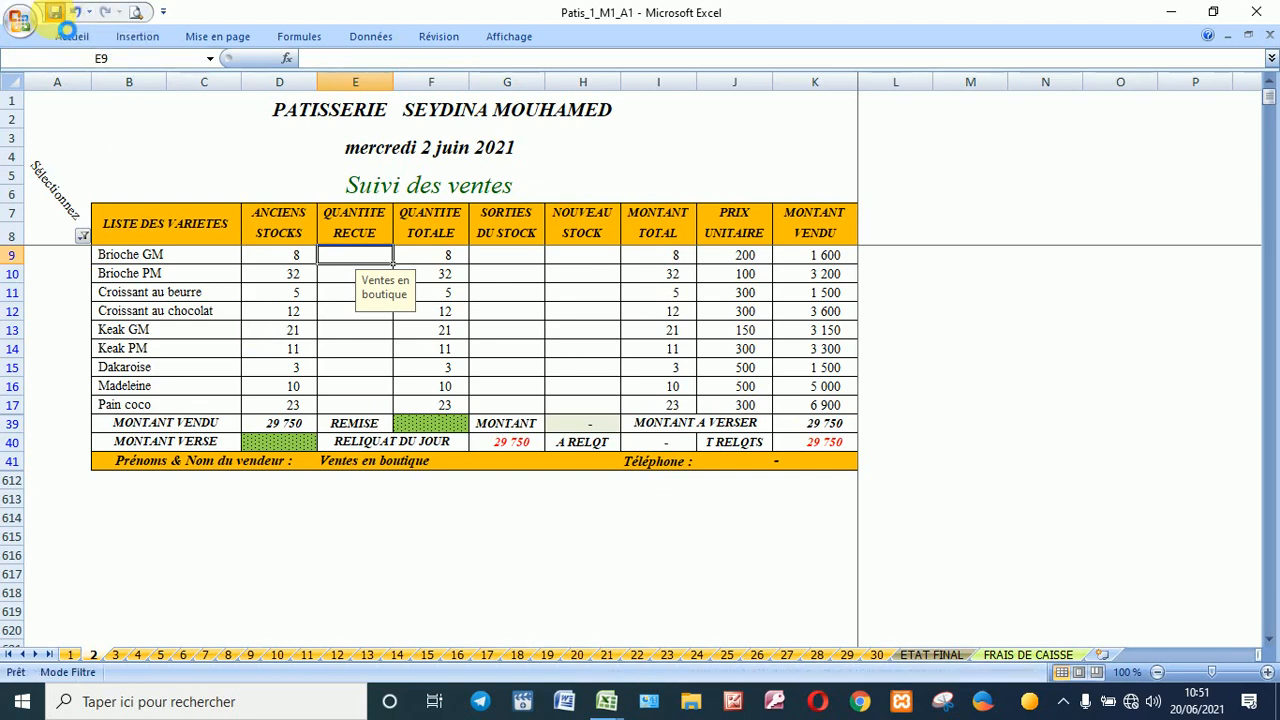
left_click(24, 34)
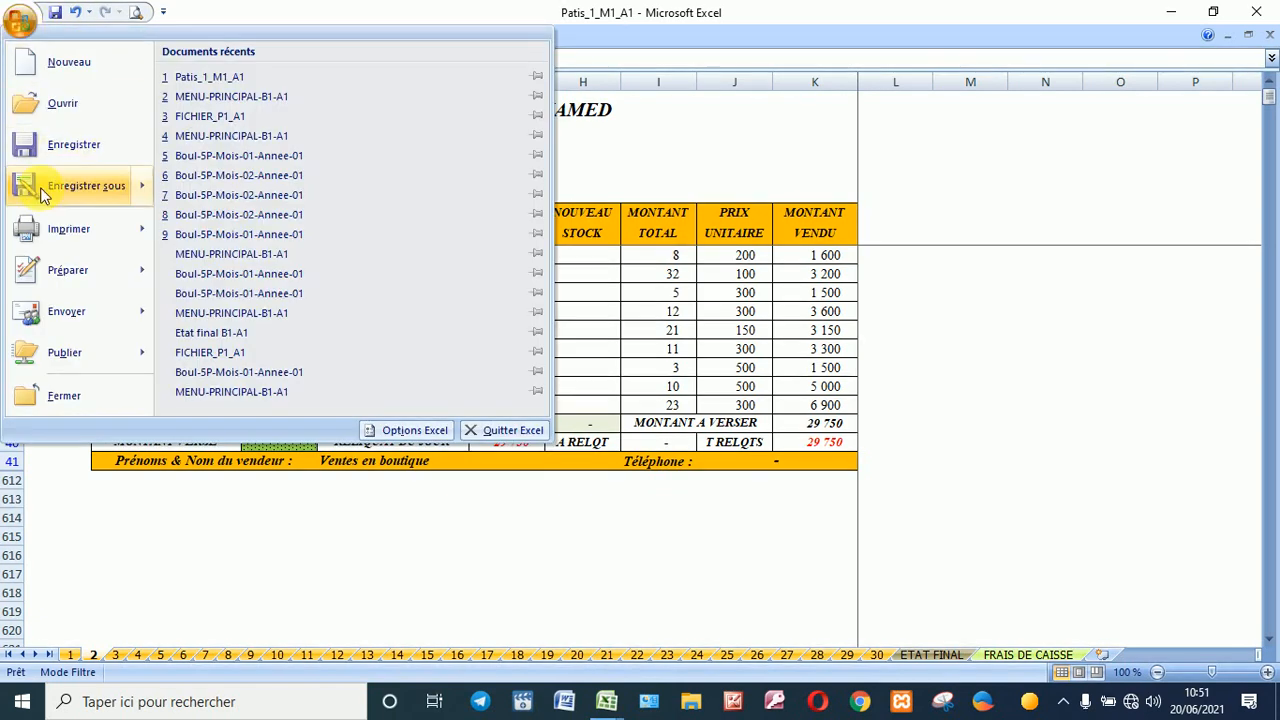
left_click(64, 396)
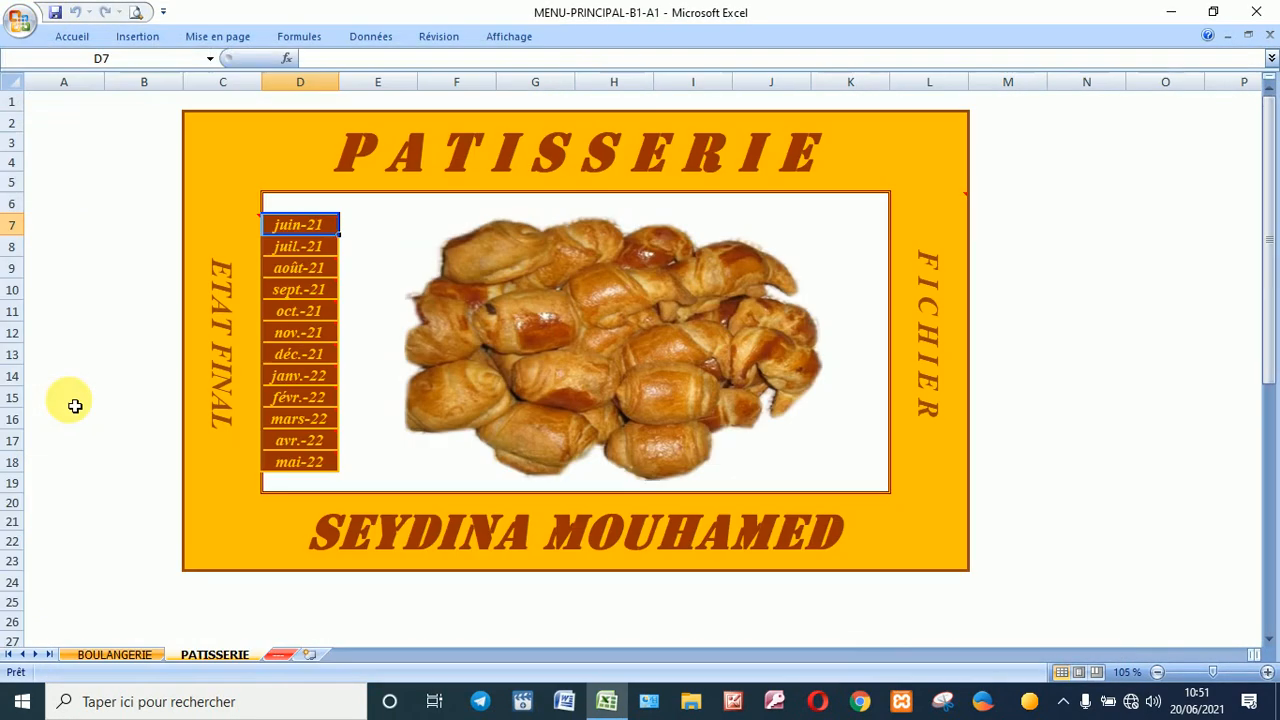